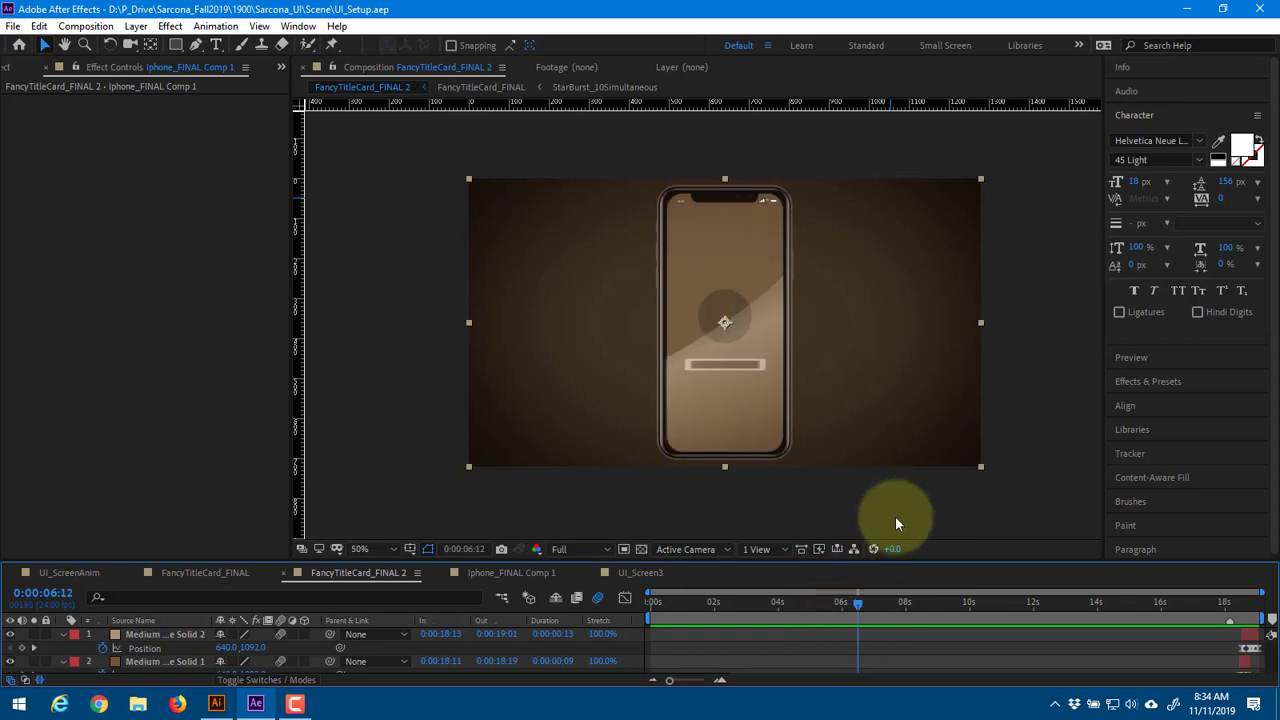
# Scrub and play the composition between about 6 and 10 seconds to review the first phone screen and the icon grid
pyautogui.click(922, 508)
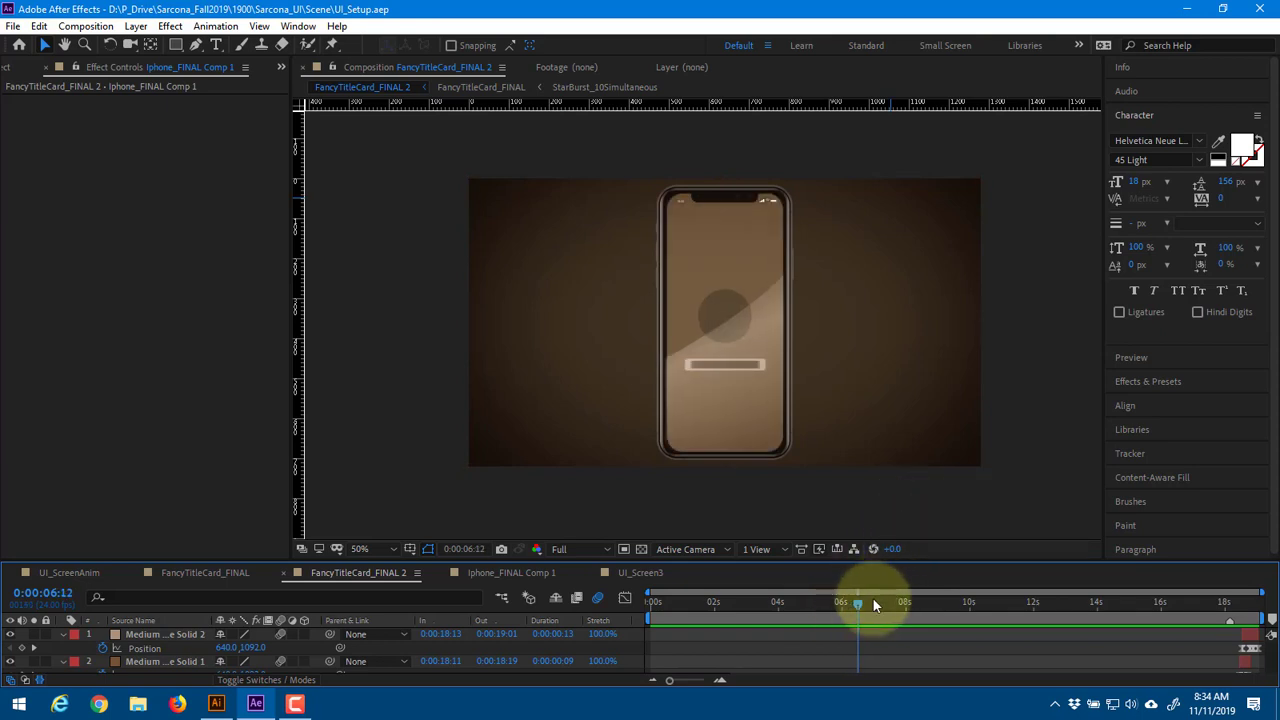
pyautogui.moveTo(862, 605); pyautogui.dragTo(868, 605)
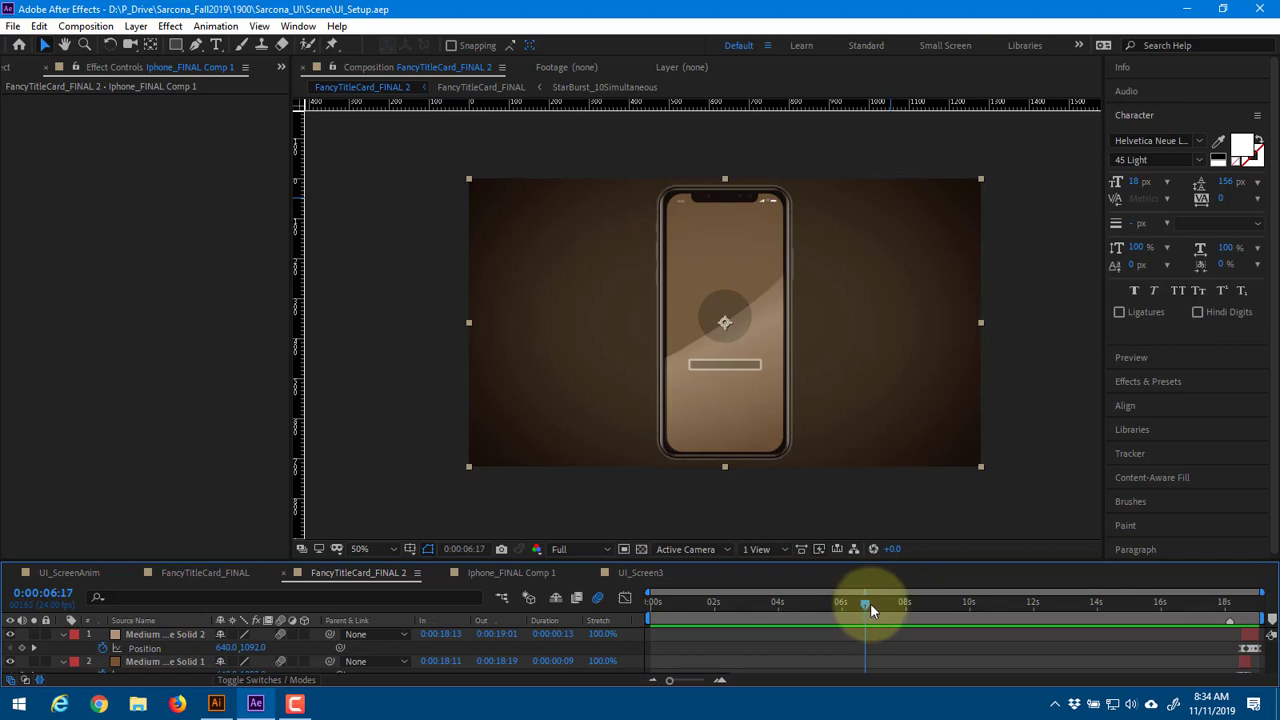
pyautogui.press('pageup')
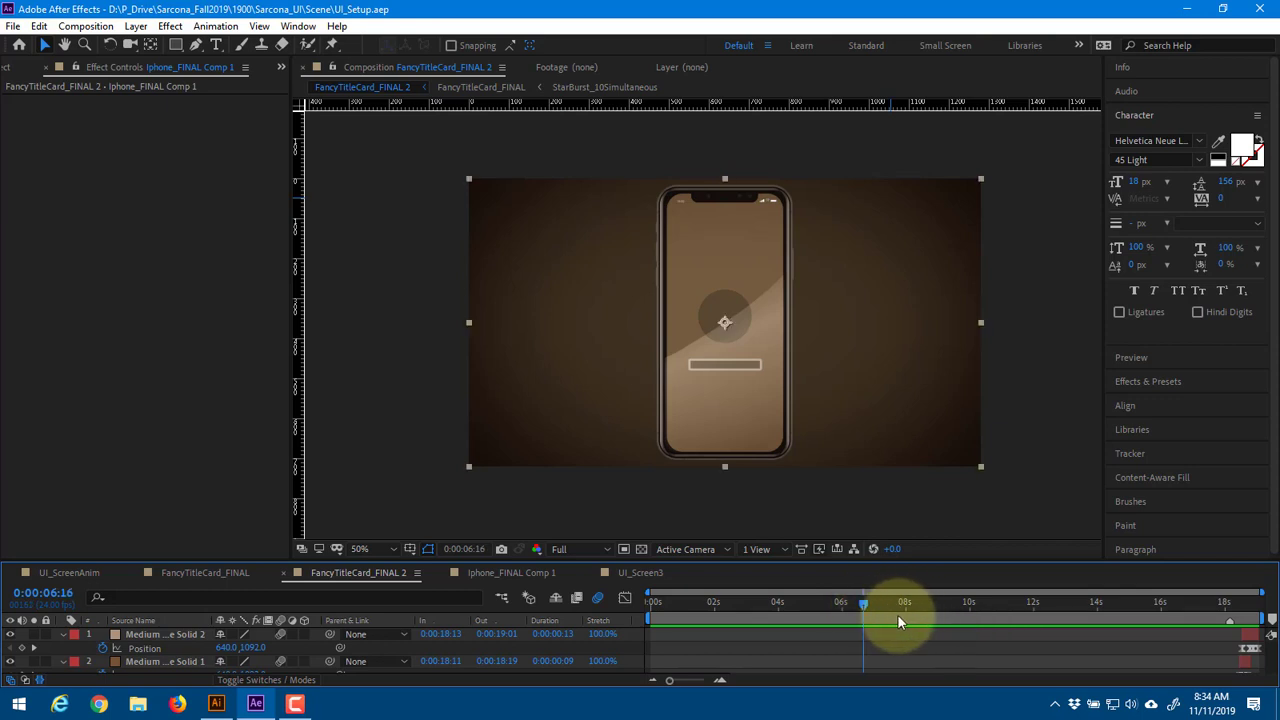
pyautogui.press('pageup')
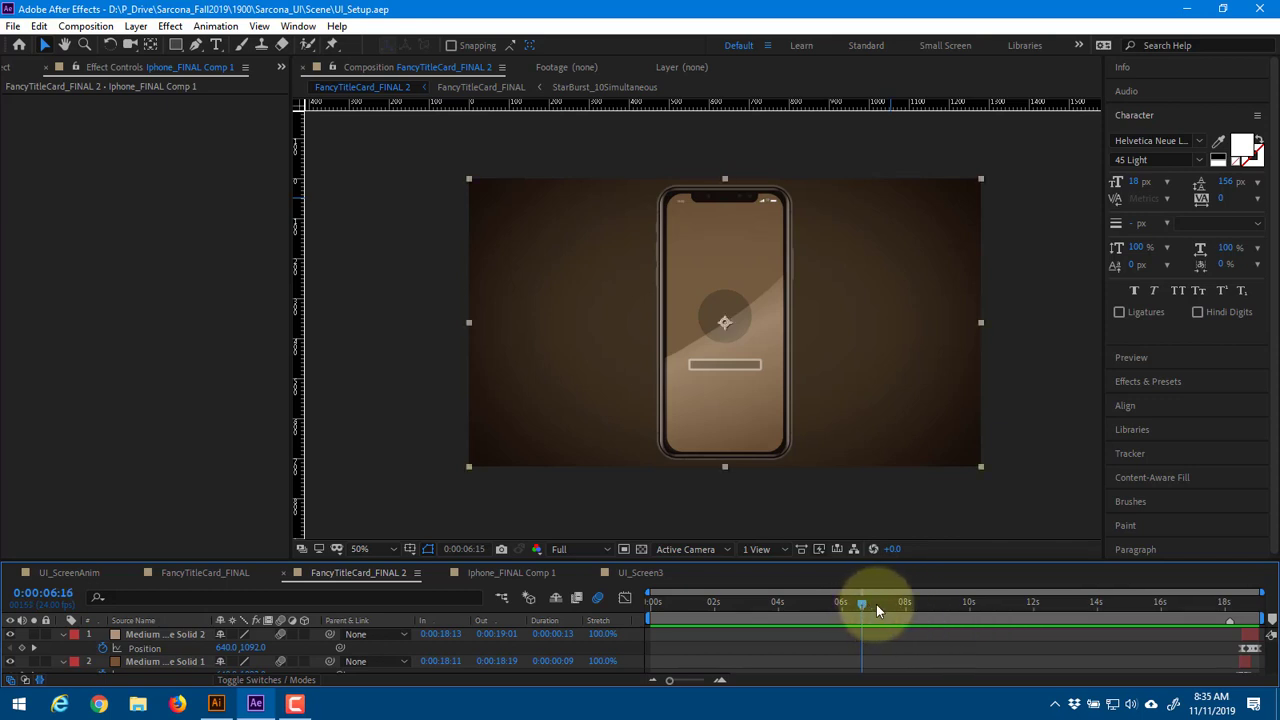
pyautogui.press('space')
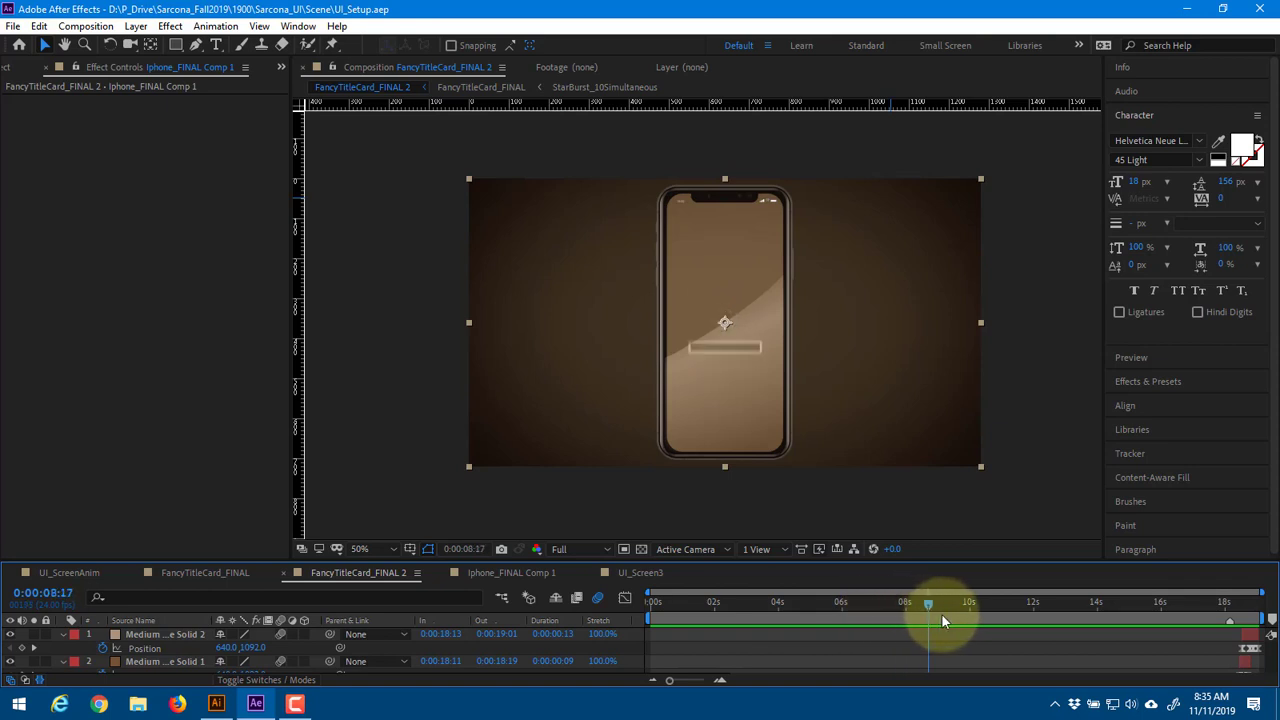
pyautogui.moveTo(941, 620); pyautogui.dragTo(980, 622)
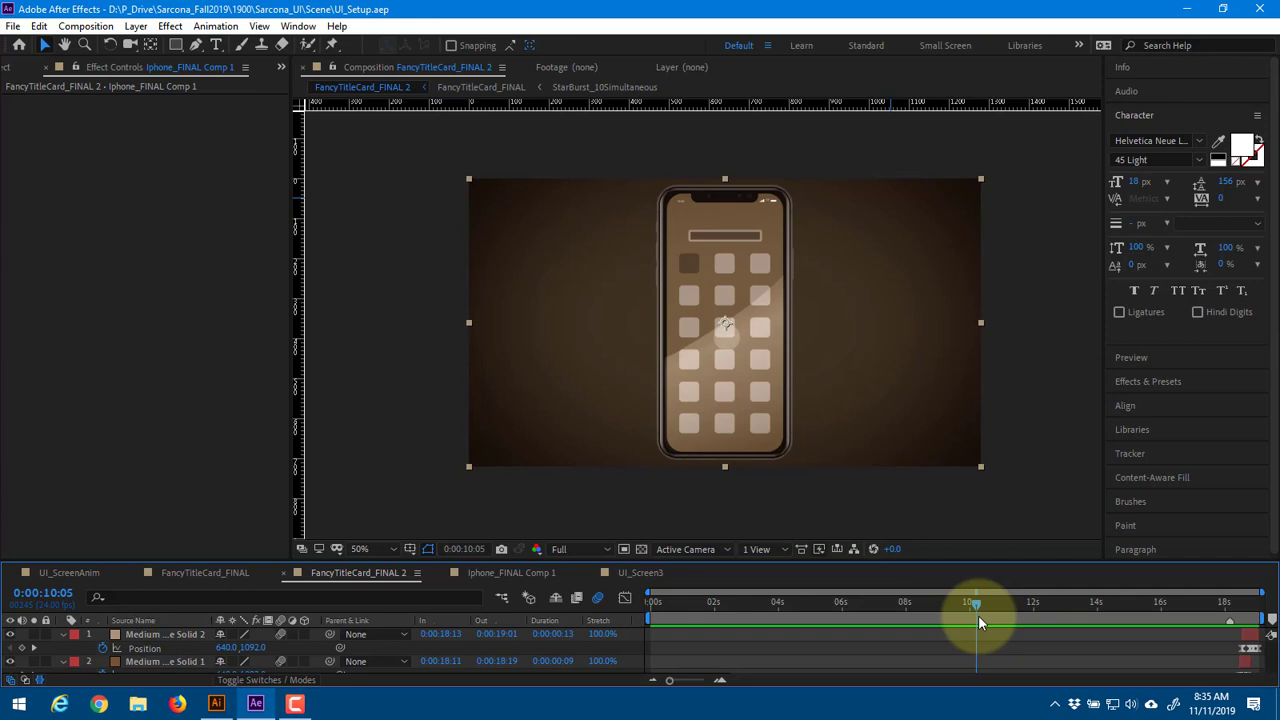
pyautogui.moveTo(990, 618); pyautogui.dragTo(871, 582)
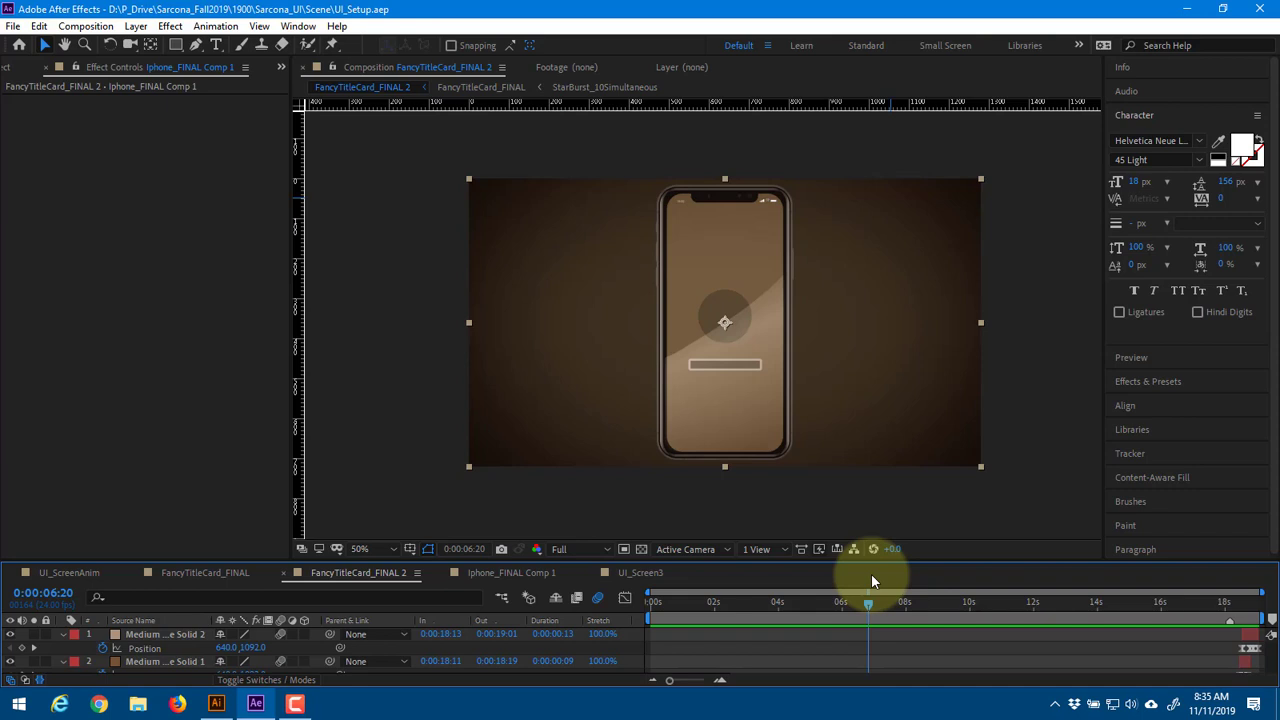
# Examine the circle and bar on the phone screen up close at 0:00:07:06, and scrub to the icon grid at 0:00:09:19
pyautogui.moveTo(871, 573)
pyautogui.mouseDown()
pyautogui.moveTo(921, 592)
pyautogui.moveTo(881, 590)
pyautogui.mouseUp()
pyautogui.scroll(1, 739, 326)
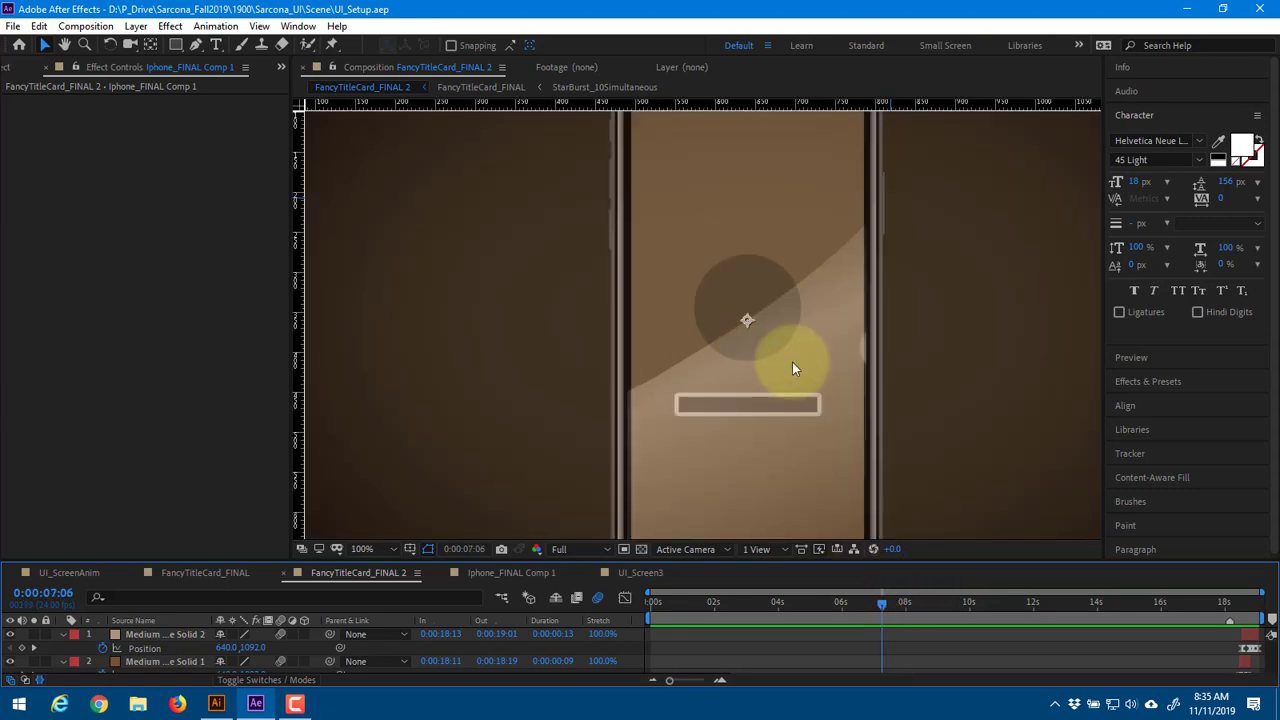
pyautogui.scroll(-1, 545, 365)
pyautogui.scroll(1, 720, 350)
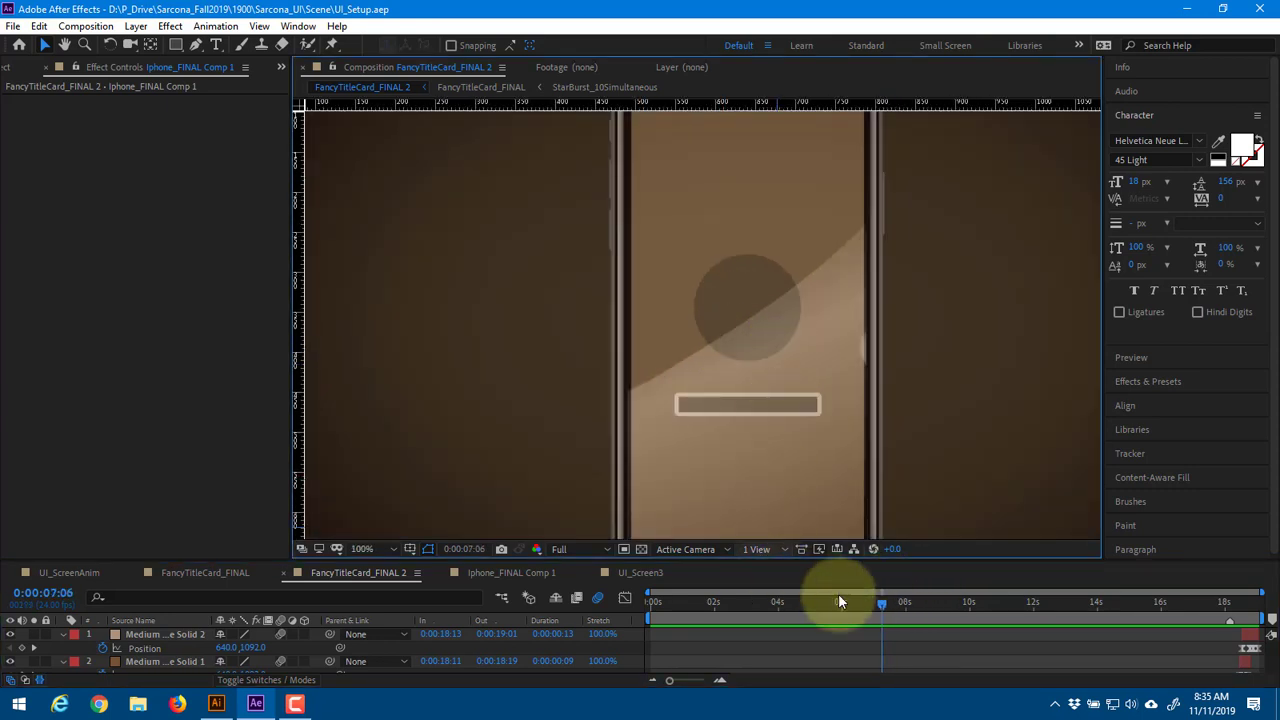
pyautogui.moveTo(884, 603); pyautogui.dragTo(963, 610)
pyautogui.press(',')
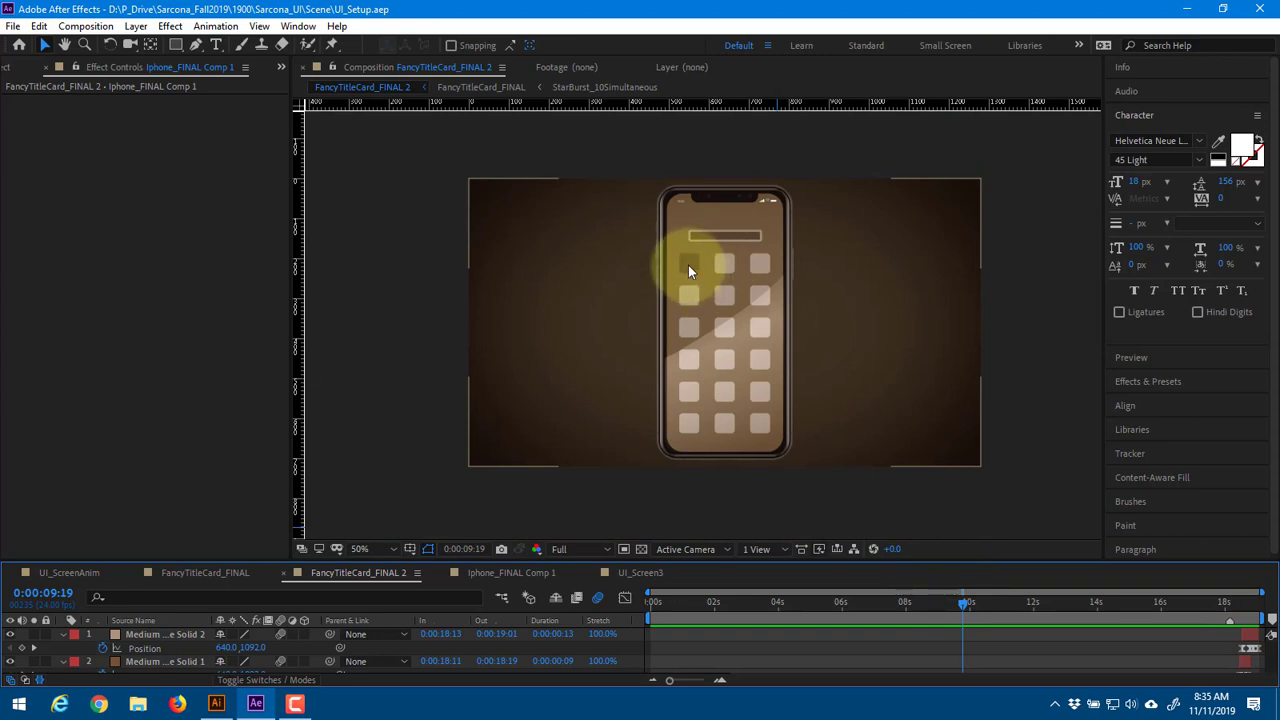
# Scrub to the closing transition at 0:00:18:13, and return to the two-column phone screen at 0:00:13:23
pyautogui.click(968, 603)
pyautogui.moveTo(970, 605); pyautogui.dragTo(1246, 617)
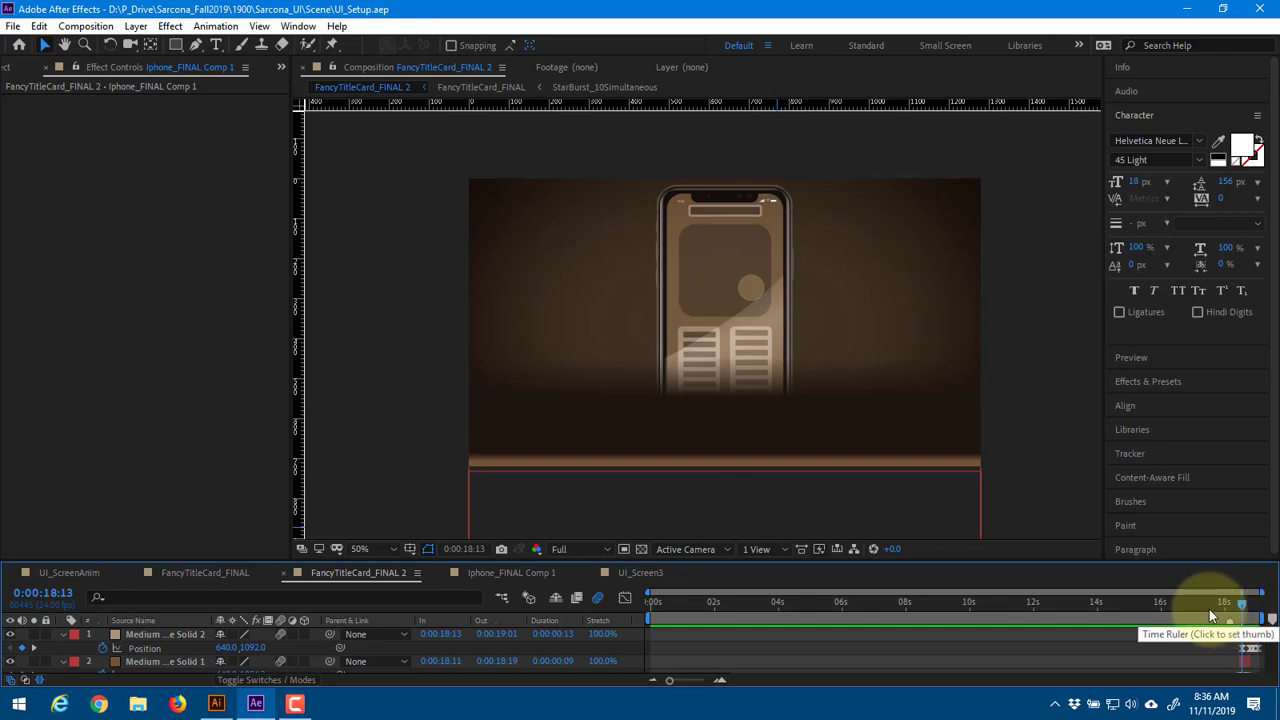
pyautogui.moveTo(1210, 610); pyautogui.dragTo(1096, 610)
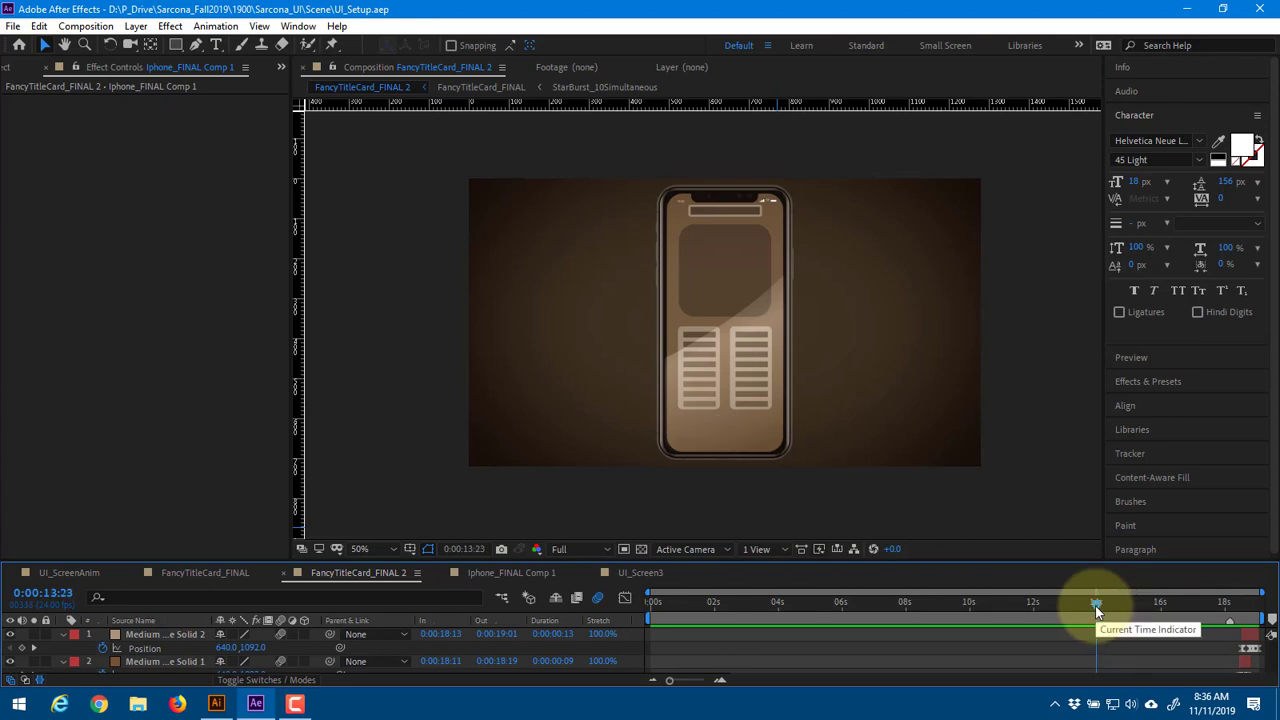
pyautogui.click(731, 272)
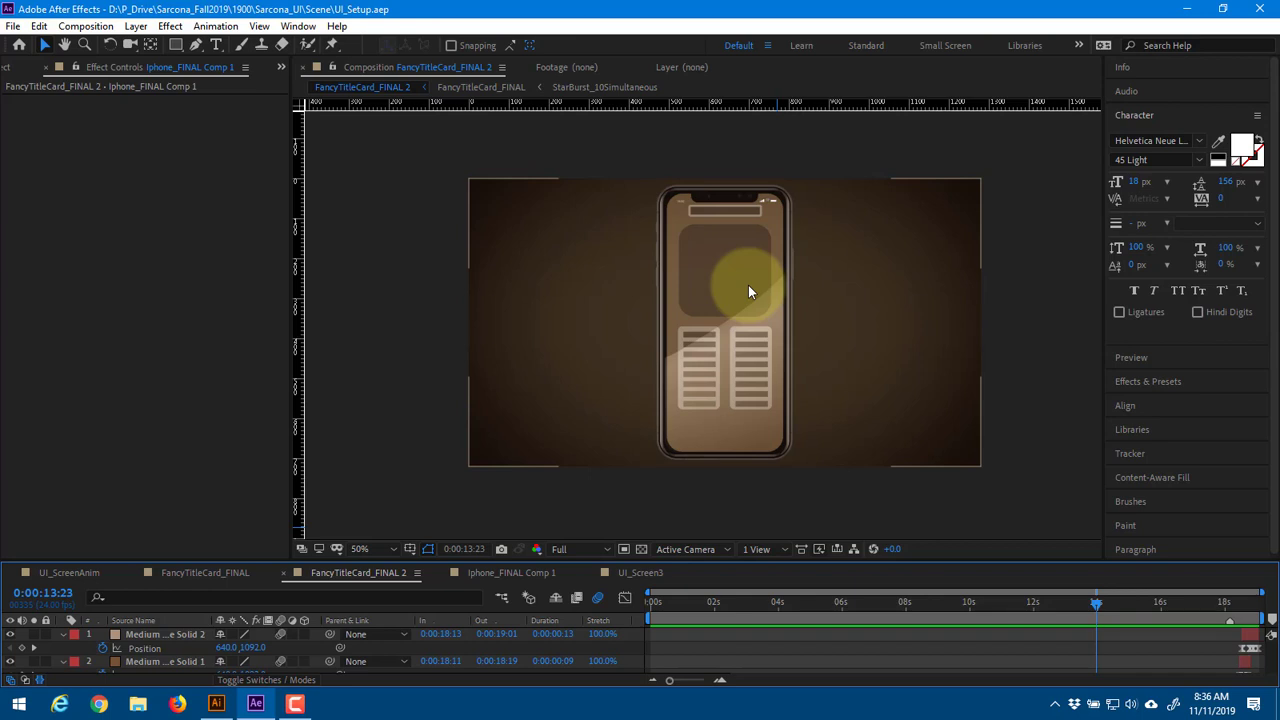
# Scrub back past the icon grid to the dark phone screen at 0:00:06:03
pyautogui.click(935, 604)
pyautogui.click(978, 607)
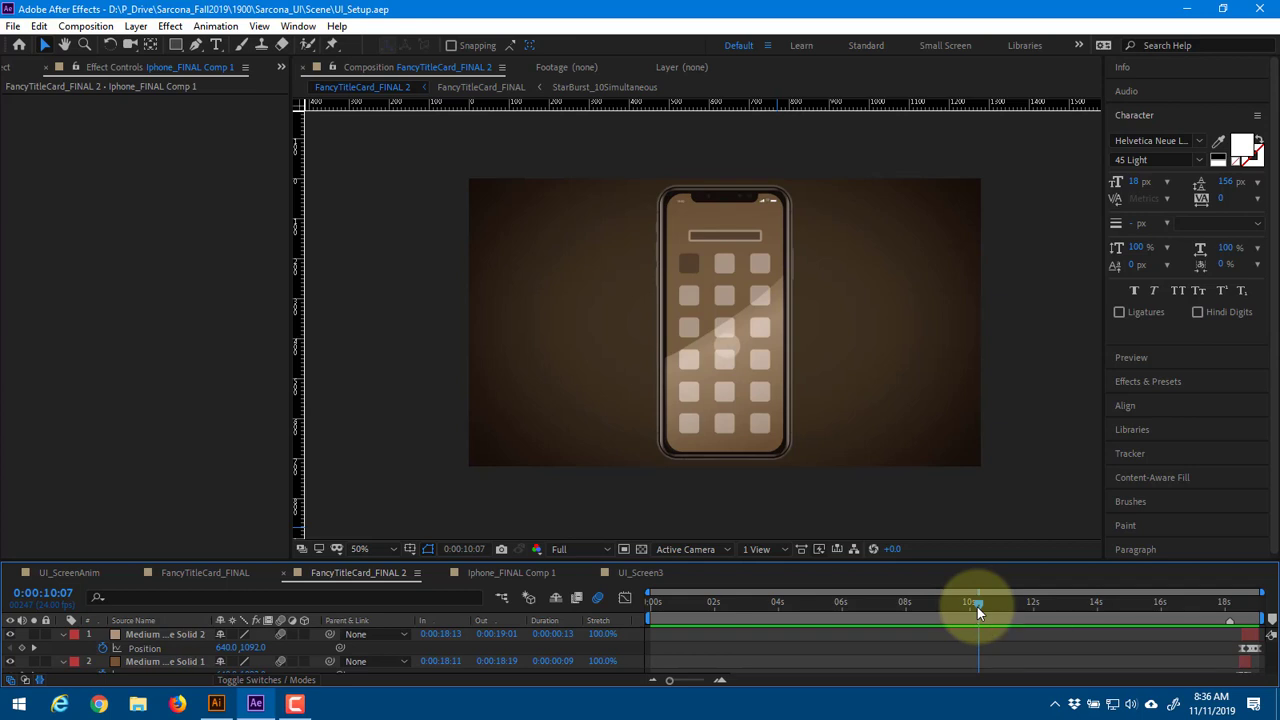
pyautogui.moveTo(978, 612)
pyautogui.mouseDown()
pyautogui.moveTo(815, 596)
pyautogui.moveTo(869, 611)
pyautogui.moveTo(843, 605)
pyautogui.mouseUp()
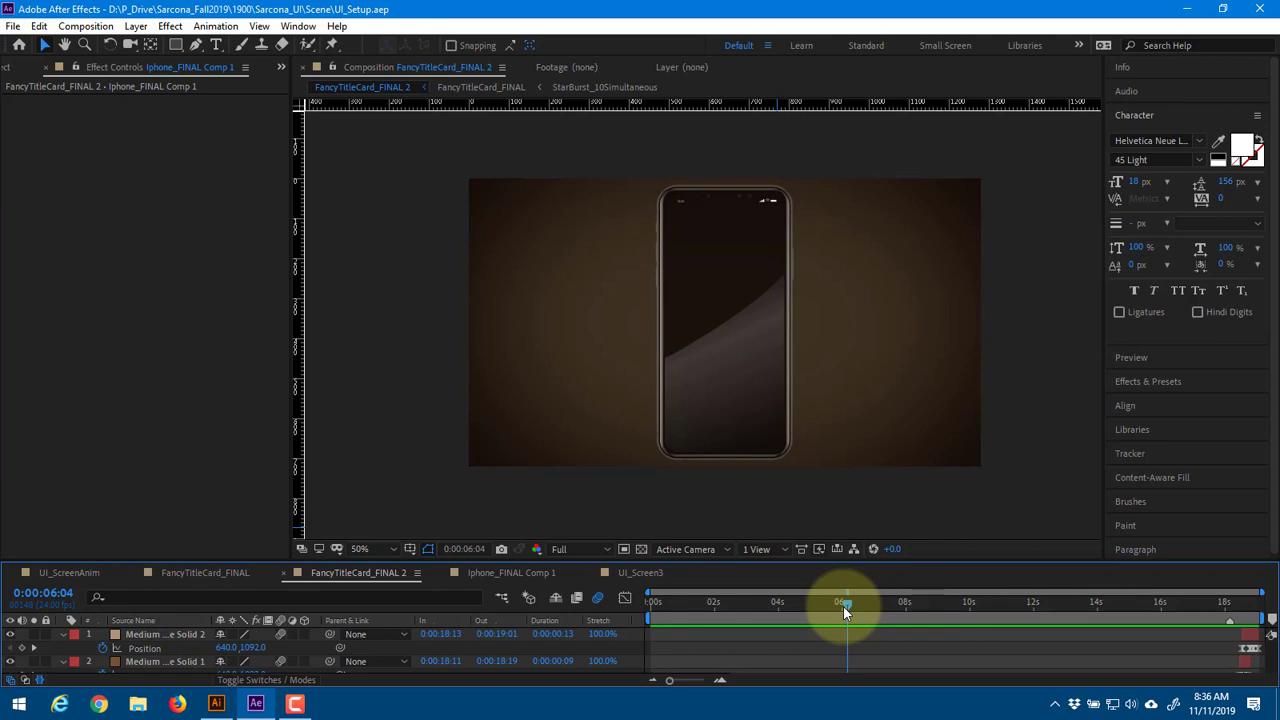
pyautogui.moveTo(843, 606)
pyautogui.mouseDown()
pyautogui.moveTo(809, 605)
pyautogui.moveTo(867, 616)
pyautogui.moveTo(842, 613)
pyautogui.mouseUp()
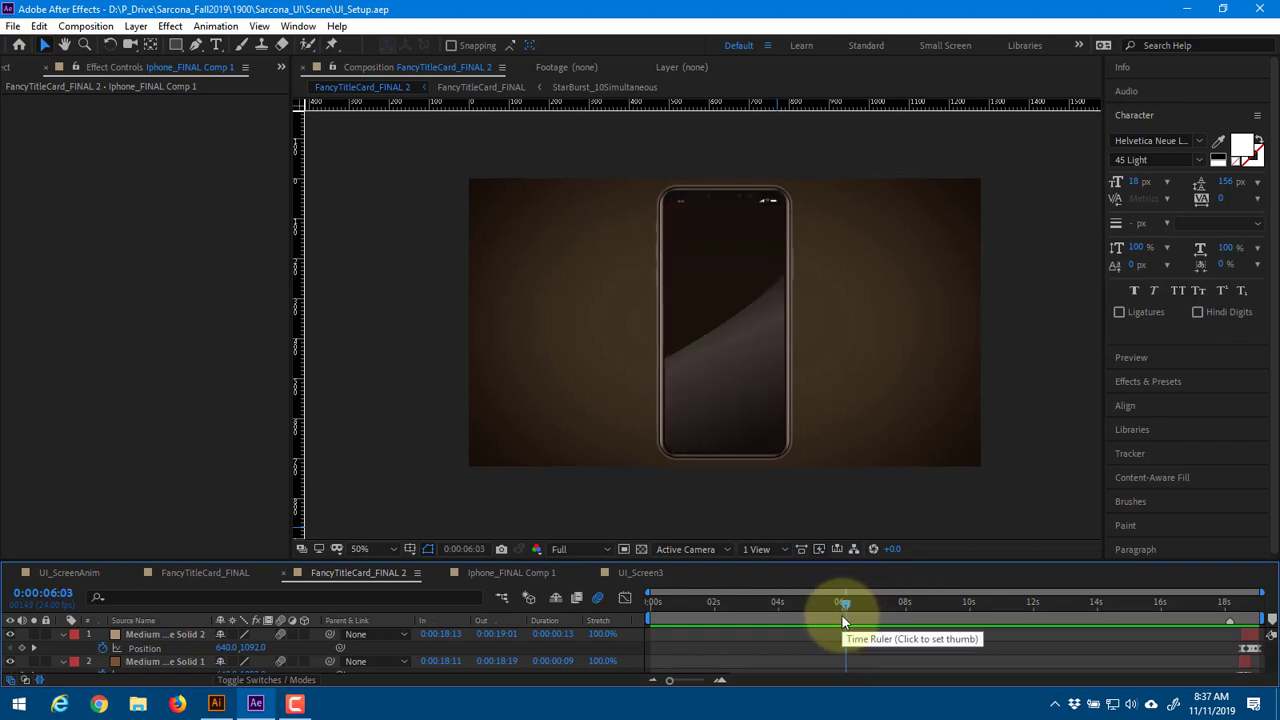
# Step frame by frame through the phone screen's opening animation from 0:00:06:03, following how the screen, circle and bar appear
pyautogui.press('pagedown')
pyautogui.press('pagedown')
pyautogui.press('pagedown')
pyautogui.press('pagedown')
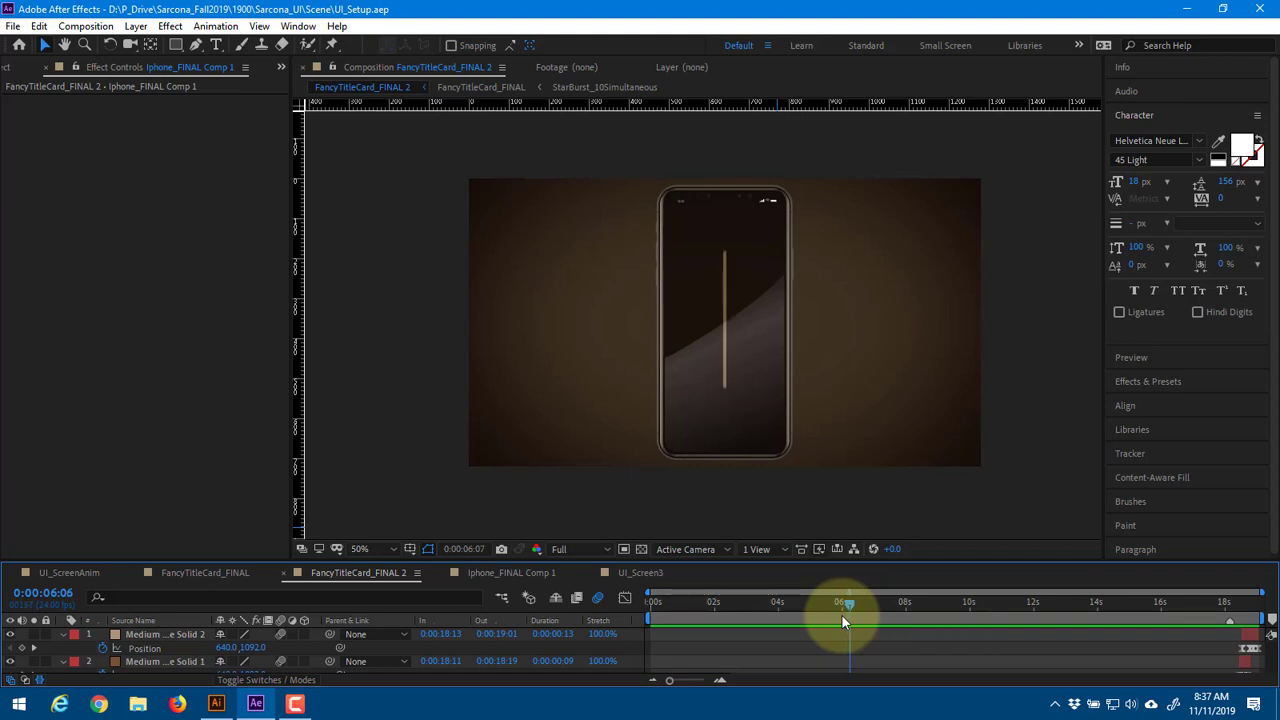
pyautogui.press('pageup')
pyautogui.press('pageup')
pyautogui.press('pageup')
pyautogui.press('pagedown')
pyautogui.press('pagedown')
pyautogui.press('pagedown')
pyautogui.press('pagedown')
pyautogui.press('pagedown')
pyautogui.press('pagedown')
pyautogui.press('pagedown')
pyautogui.press('pagedown')
pyautogui.press('pagedown')
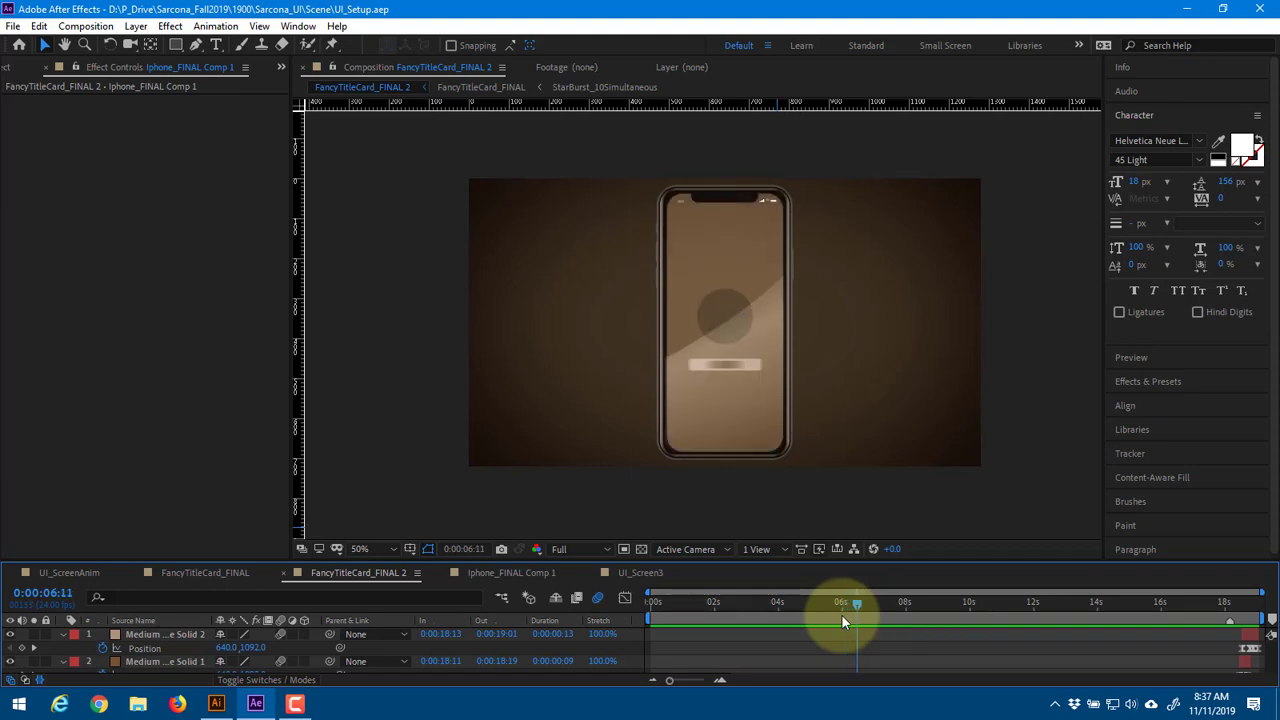
pyautogui.press('pagedown')
pyautogui.press('pagedown')
pyautogui.press('pagedown')
# Scrub through the icon grid to 0:00:17:01, examining the list columns and bottom icons of the final phone screen up close
pyautogui.moveTo(864, 609); pyautogui.dragTo(943, 603)
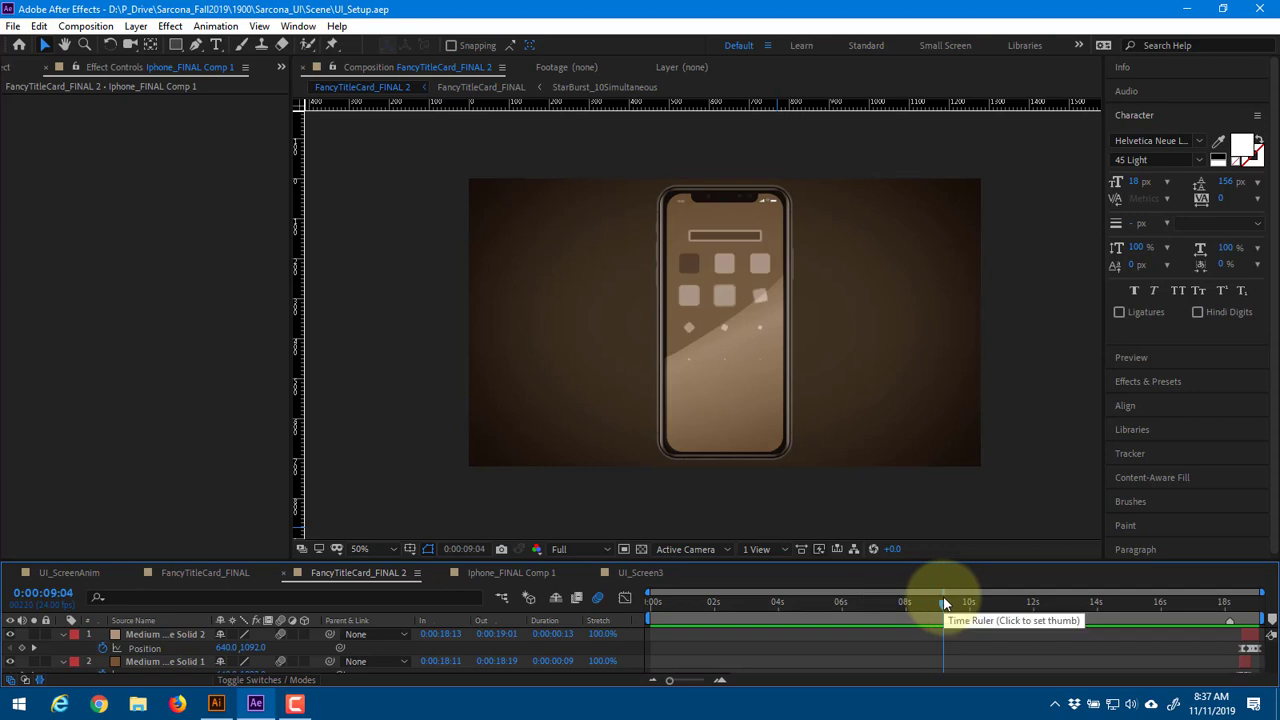
pyautogui.moveTo(944, 603); pyautogui.dragTo(1147, 629)
pyautogui.scroll(1, 787, 460)
pyautogui.moveTo(787, 460); pyautogui.dragTo(696, 385)
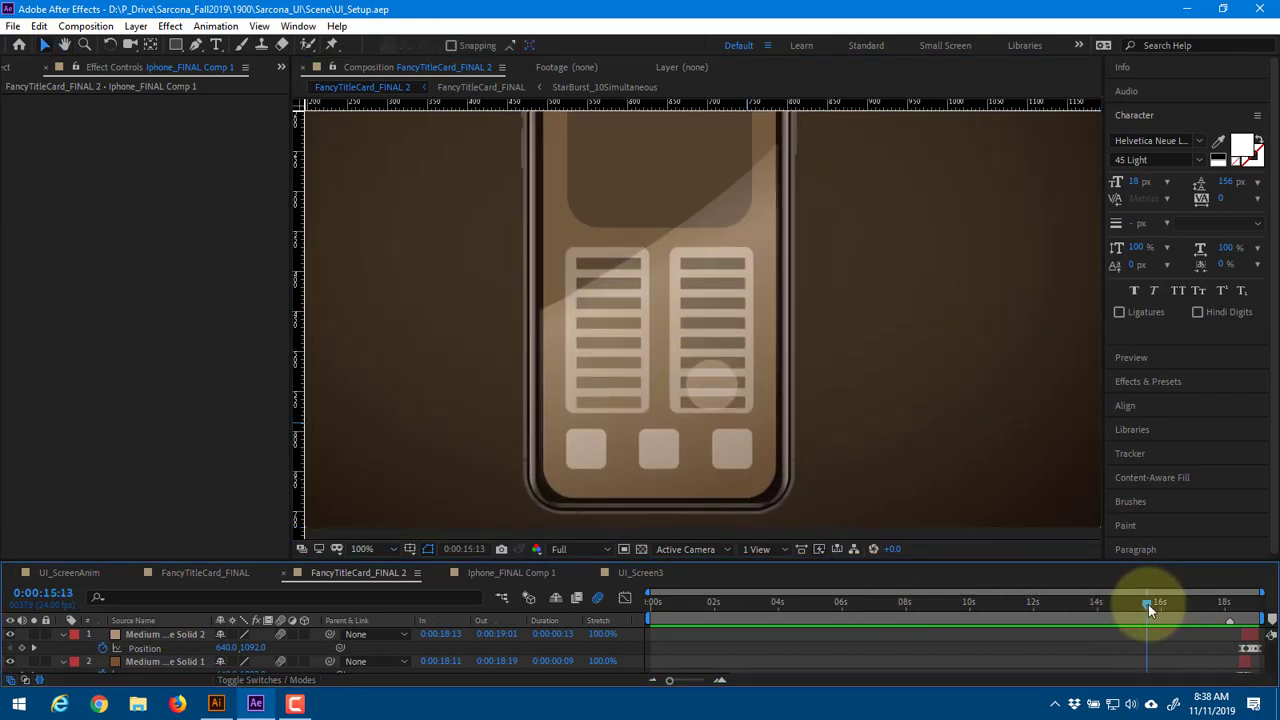
pyautogui.moveTo(1149, 604)
pyautogui.mouseDown()
pyautogui.moveTo(1130, 601)
pyautogui.moveTo(1150, 608)
pyautogui.mouseUp()
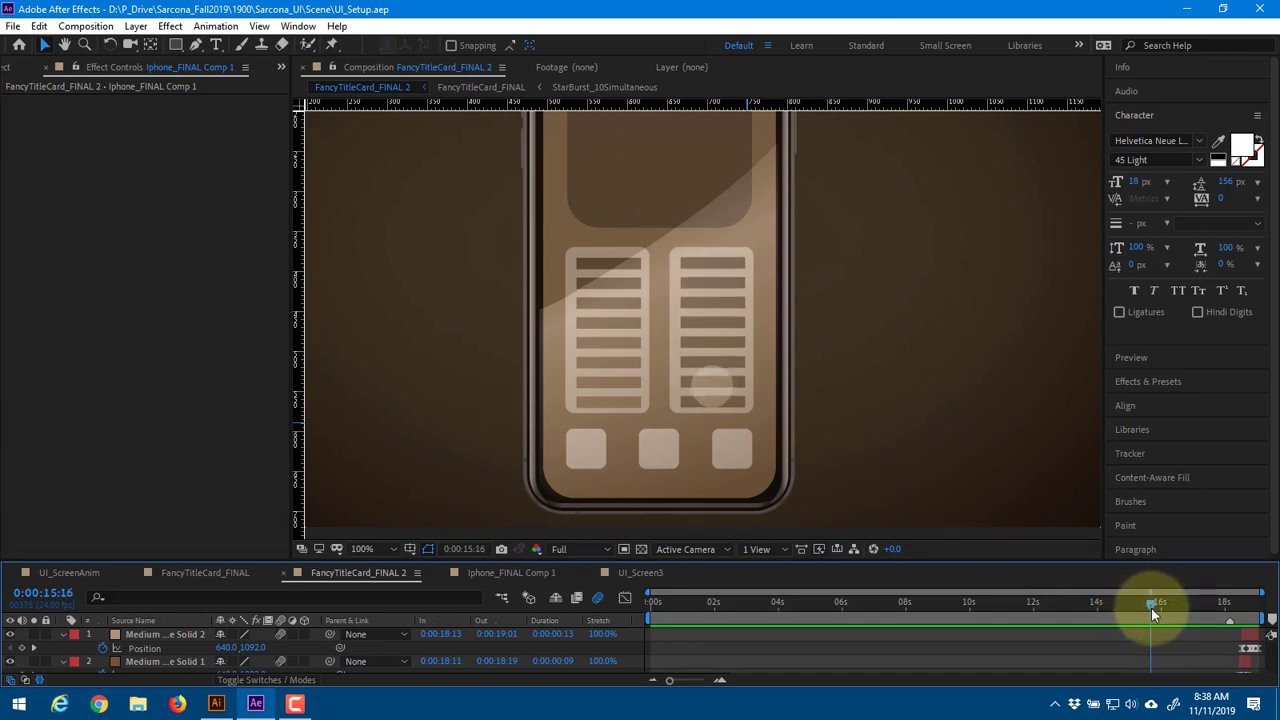
pyautogui.moveTo(1151, 608); pyautogui.dragTo(1197, 622)
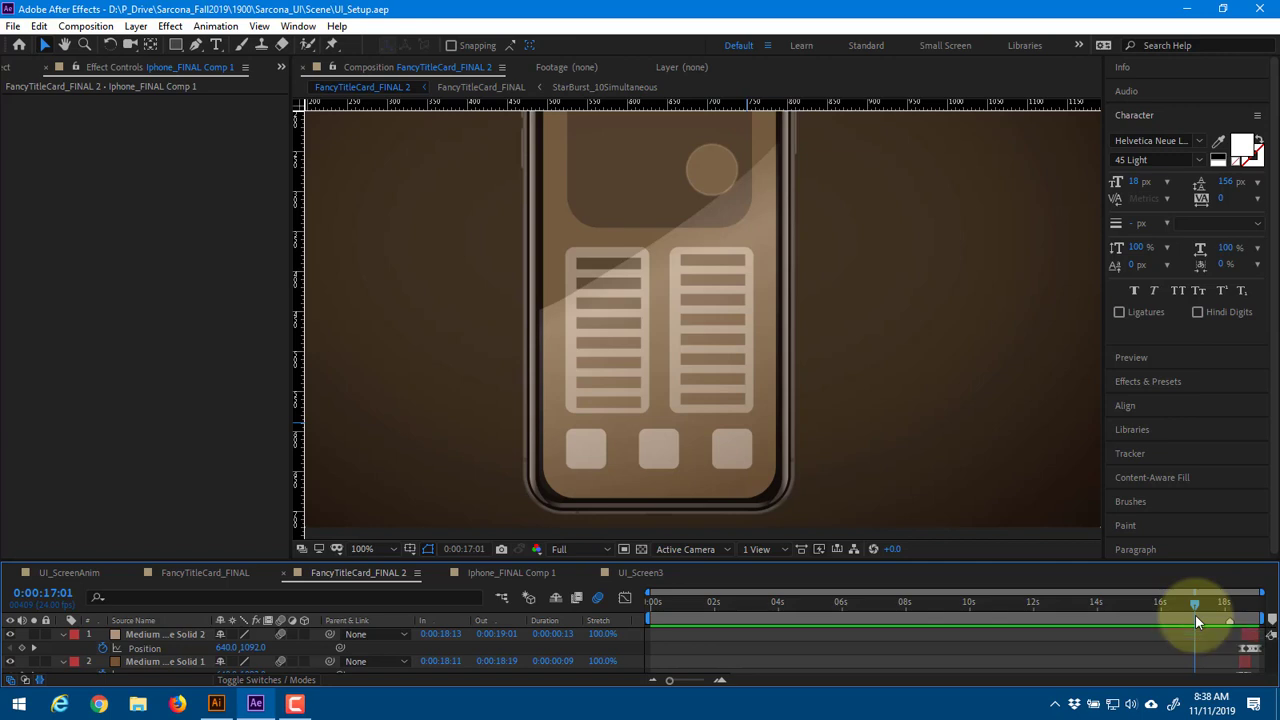
# Return to 0:00:08:23 with the whole phone in view, and step frame by frame through the icon grid's build-up to about 0:00:10:07
pyautogui.moveTo(1195, 601); pyautogui.dragTo(914, 598)
pyautogui.scroll(-2, 893, 415)
pyautogui.moveTo(892, 441); pyautogui.dragTo(925, 474)
pyautogui.moveTo(918, 605); pyautogui.dragTo(938, 604)
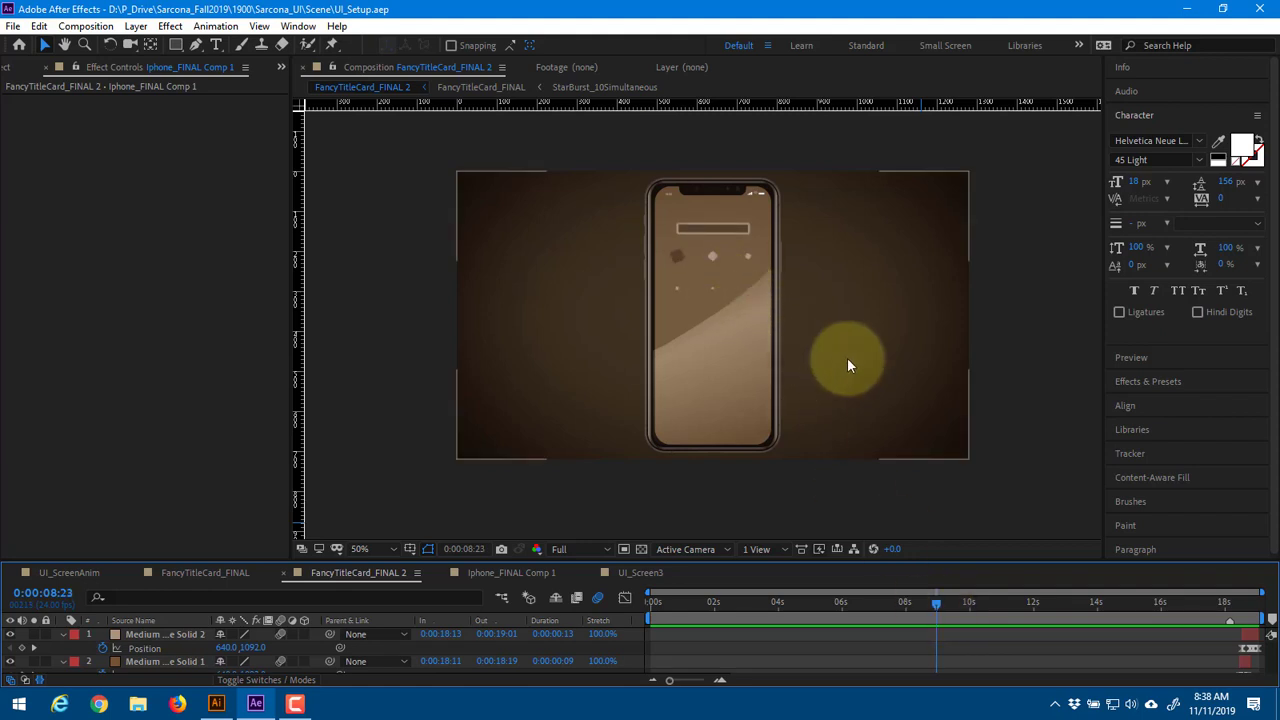
pyautogui.press('pagedown')
pyautogui.press('pagedown')
pyautogui.press('pagedown')
pyautogui.press('pagedown')
pyautogui.press('pagedown')
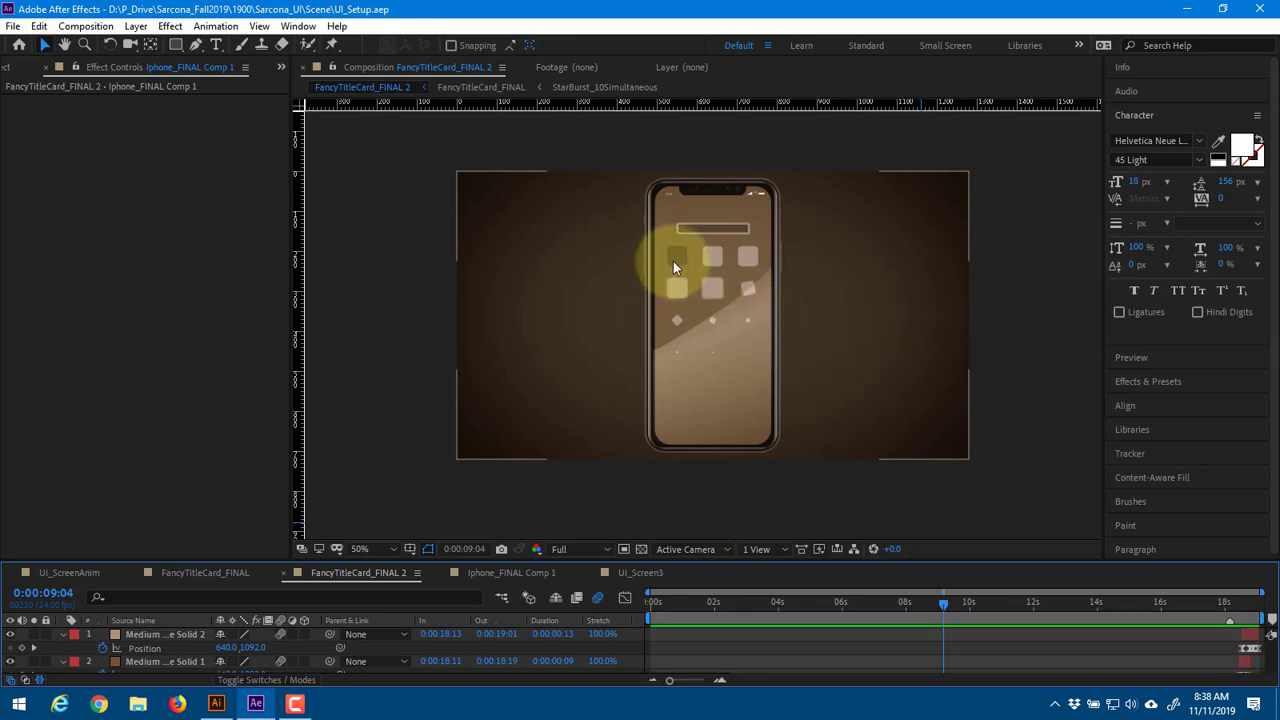
pyautogui.press('pagedown')
pyautogui.press('pagedown')
pyautogui.press('pagedown')
pyautogui.press('pagedown')
pyautogui.press('pagedown')
pyautogui.press('pagedown')
pyautogui.press('pagedown')
pyautogui.press('pagedown')
pyautogui.press('pagedown')
pyautogui.press('pagedown')
pyautogui.press('pagedown')
pyautogui.press('pagedown')
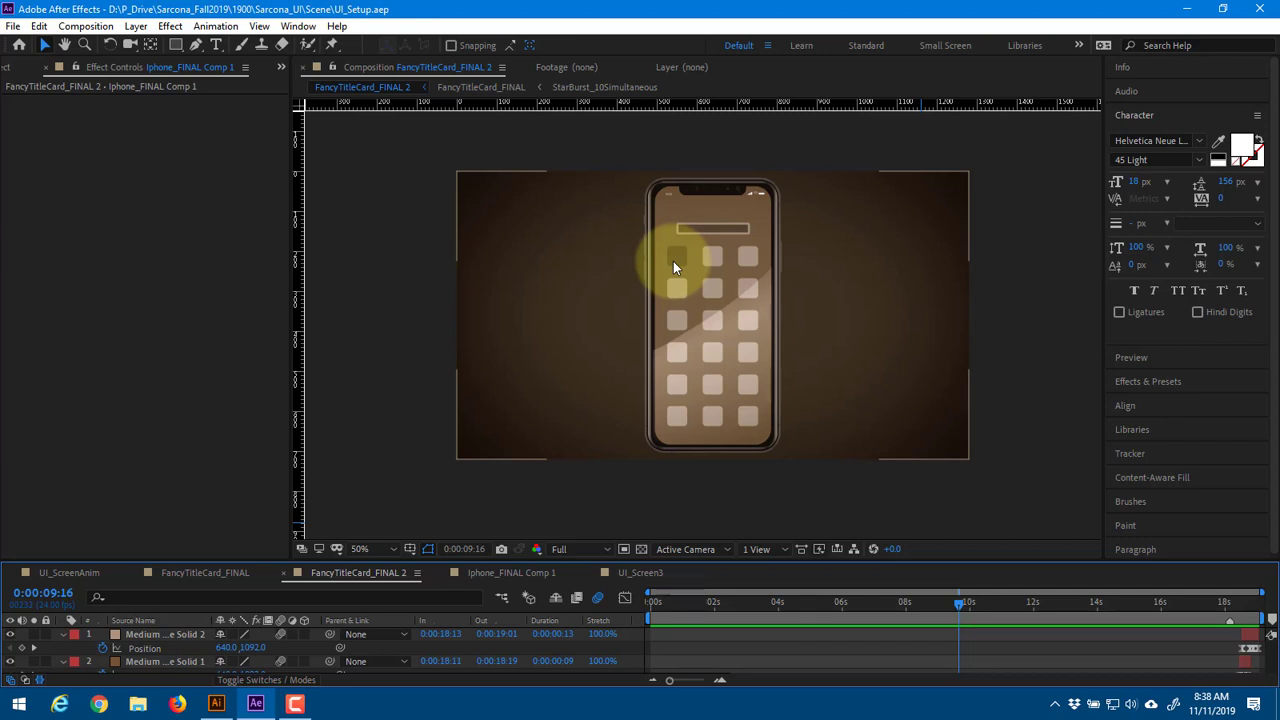
pyautogui.press('pagedown')
pyautogui.press('pagedown')
pyautogui.press('pagedown')
pyautogui.press('pagedown')
pyautogui.press('pagedown')
pyautogui.press('pagedown')
pyautogui.press('pagedown')
pyautogui.press('pagedown')
pyautogui.press('pagedown')
pyautogui.press('pagedown')
pyautogui.press('pagedown')
pyautogui.press('pagedown')
pyautogui.press('pagedown')
pyautogui.press('pagedown')
pyautogui.press('pagedown')
pyautogui.press('pagedown')
pyautogui.press('pagedown')
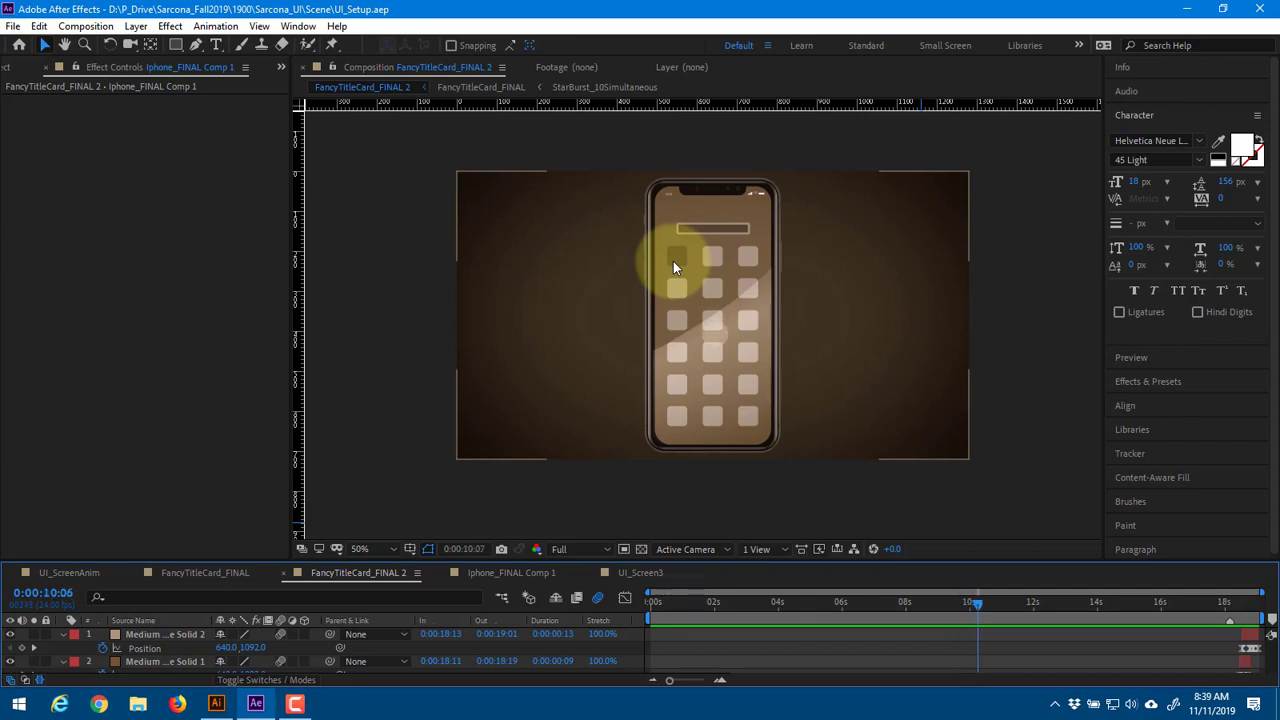
# Step back and forth through the transition around 12 seconds, examining how the icons shrink and the first icon expands into the large panel
pyautogui.click(994, 603)
pyautogui.moveTo(1006, 605); pyautogui.dragTo(1024, 606)
pyautogui.press('pagedown')
pyautogui.press('pagedown')
pyautogui.press('pagedown')
pyautogui.press('pagedown')
pyautogui.press('pagedown')
pyautogui.press('pagedown')
pyautogui.press('pagedown')
pyautogui.press('pagedown')
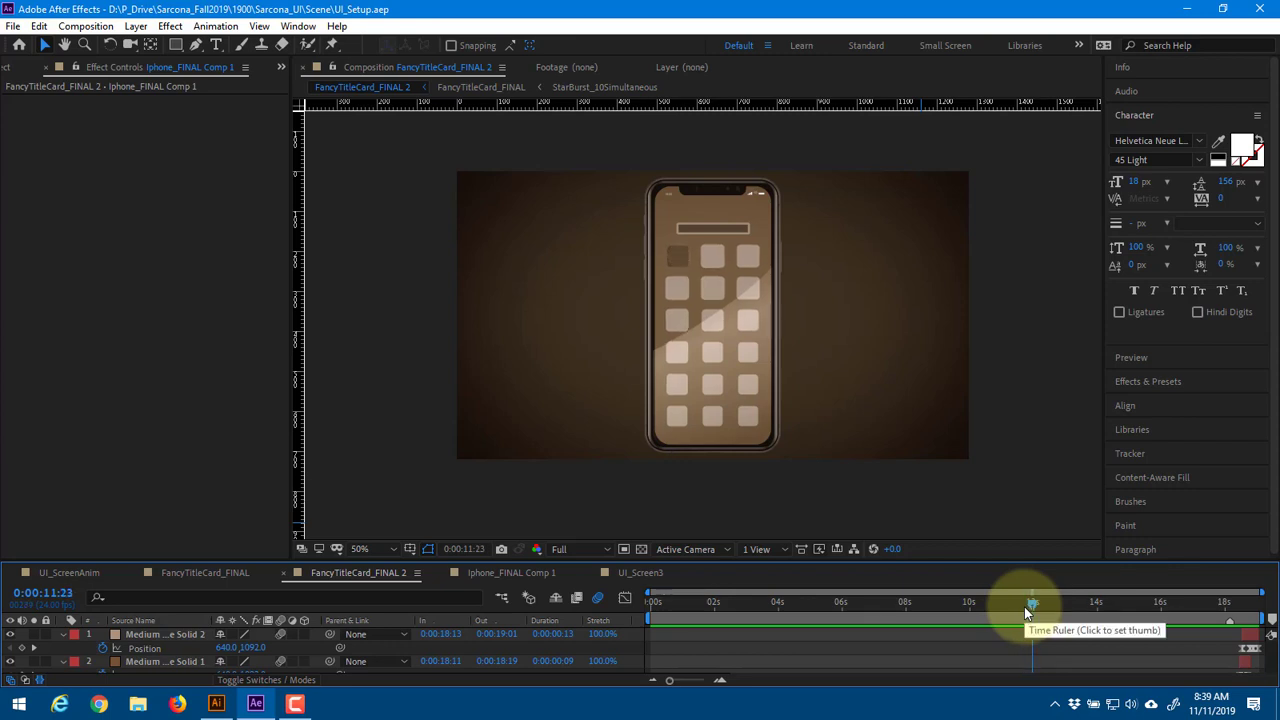
pyautogui.press('pagedown')
pyautogui.press('pagedown')
pyautogui.press('pagedown')
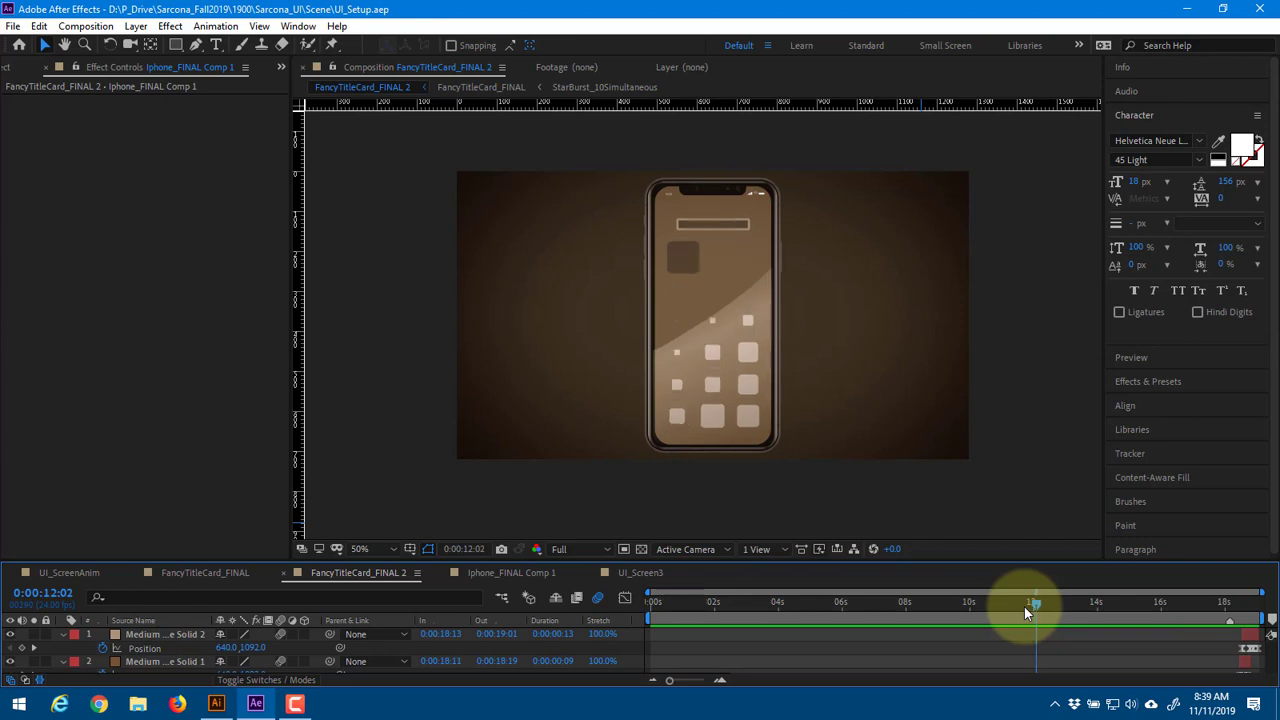
pyautogui.press('pageup')
pyautogui.press('pageup')
pyautogui.press('pageup')
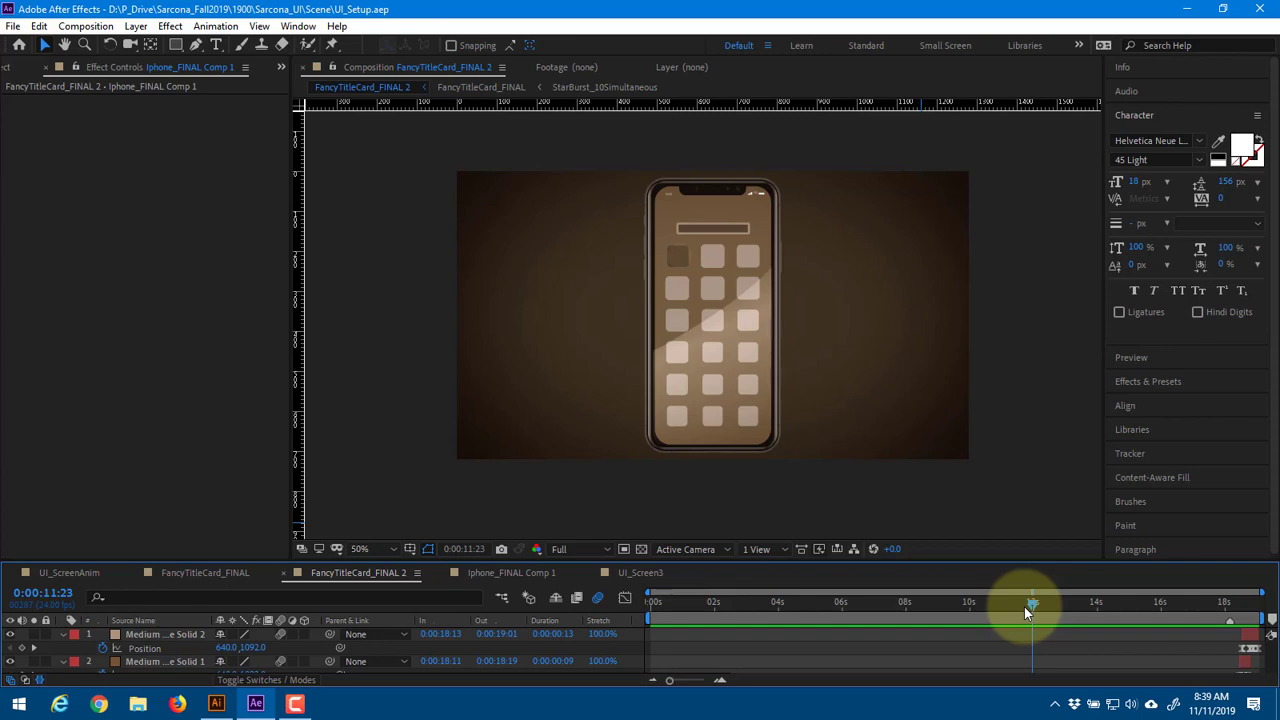
pyautogui.press('pagedown')
pyautogui.press('pagedown')
pyautogui.press('pagedown')
pyautogui.press('pagedown')
pyautogui.press('pagedown')
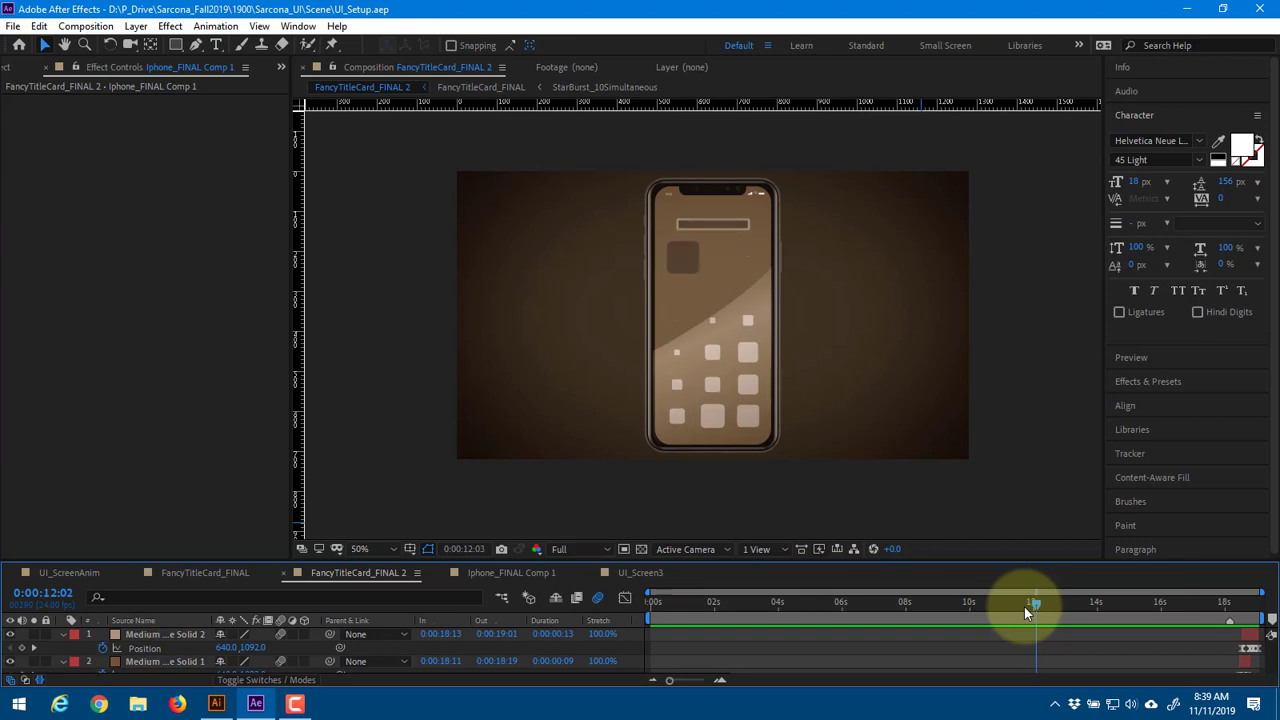
pyautogui.press('pagedown')
pyautogui.press('pagedown')
pyautogui.press('pagedown')
pyautogui.press('pagedown')
pyautogui.press('pagedown')
pyautogui.press('pagedown')
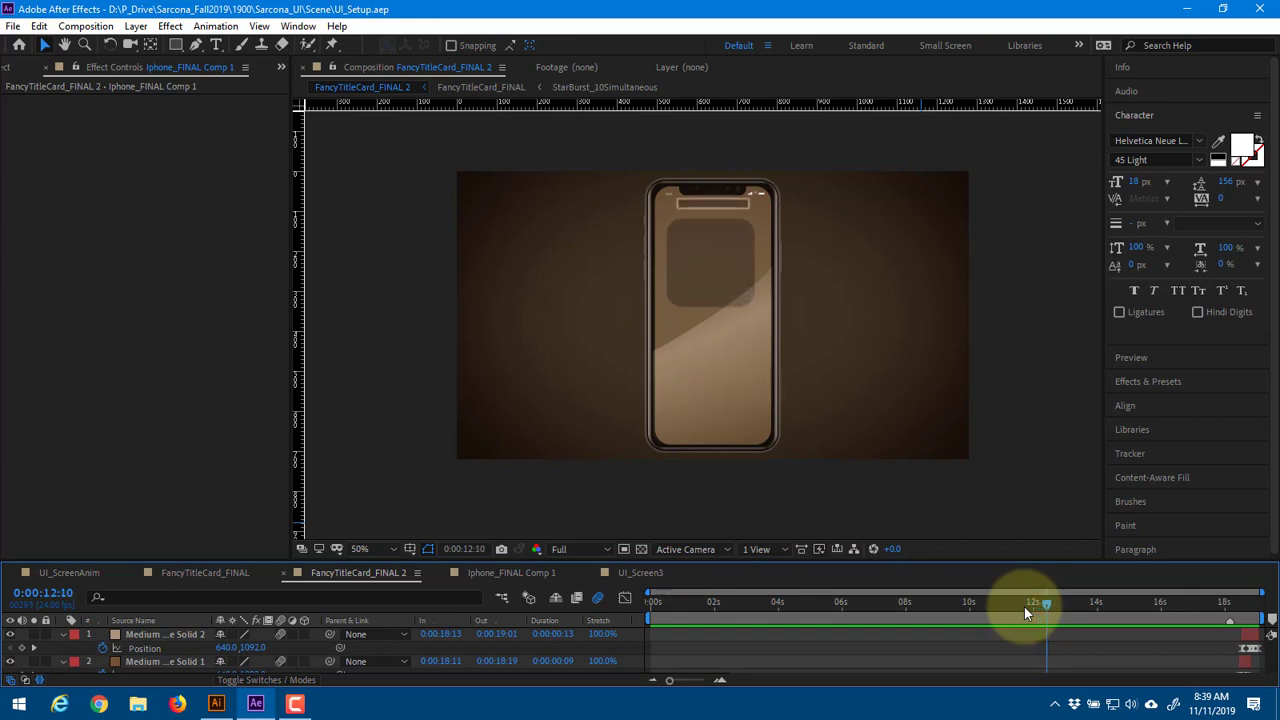
pyautogui.press('pagedown')
pyautogui.press('pagedown')
pyautogui.press('pagedown')
pyautogui.press('pagedown')
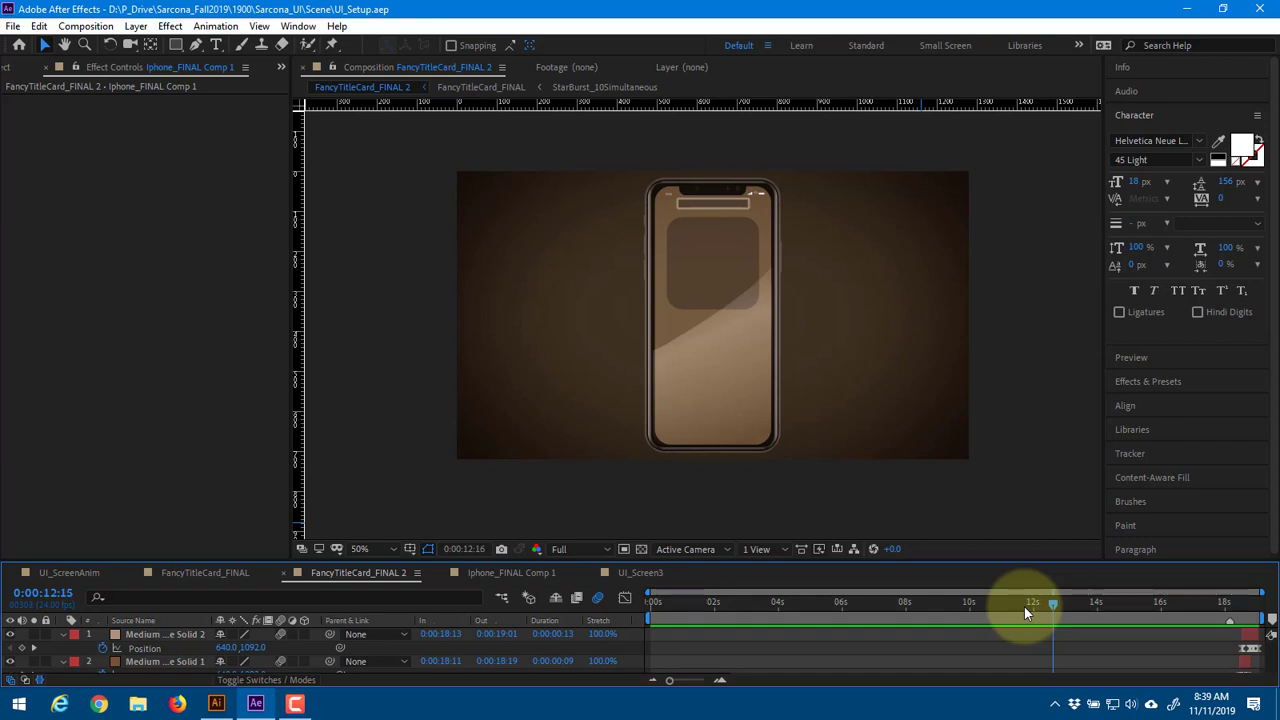
# Step frame by frame to 0:00:13:23, examining how the two columns and their list lines build up below the large panel
pyautogui.press('pagedown')
pyautogui.press('pagedown')
pyautogui.press('pagedown')
pyautogui.press('pagedown')
pyautogui.press('pagedown')
pyautogui.press('pagedown')
pyautogui.press('pagedown')
pyautogui.press('pagedown')
pyautogui.press('pagedown')
pyautogui.press('pagedown')
pyautogui.press('pagedown')
pyautogui.press('pagedown')
pyautogui.press('pagedown')
pyautogui.press('pagedown')
pyautogui.press('pagedown')
pyautogui.press('pagedown')
pyautogui.press('pagedown')
pyautogui.press('pagedown')
pyautogui.press('pagedown')
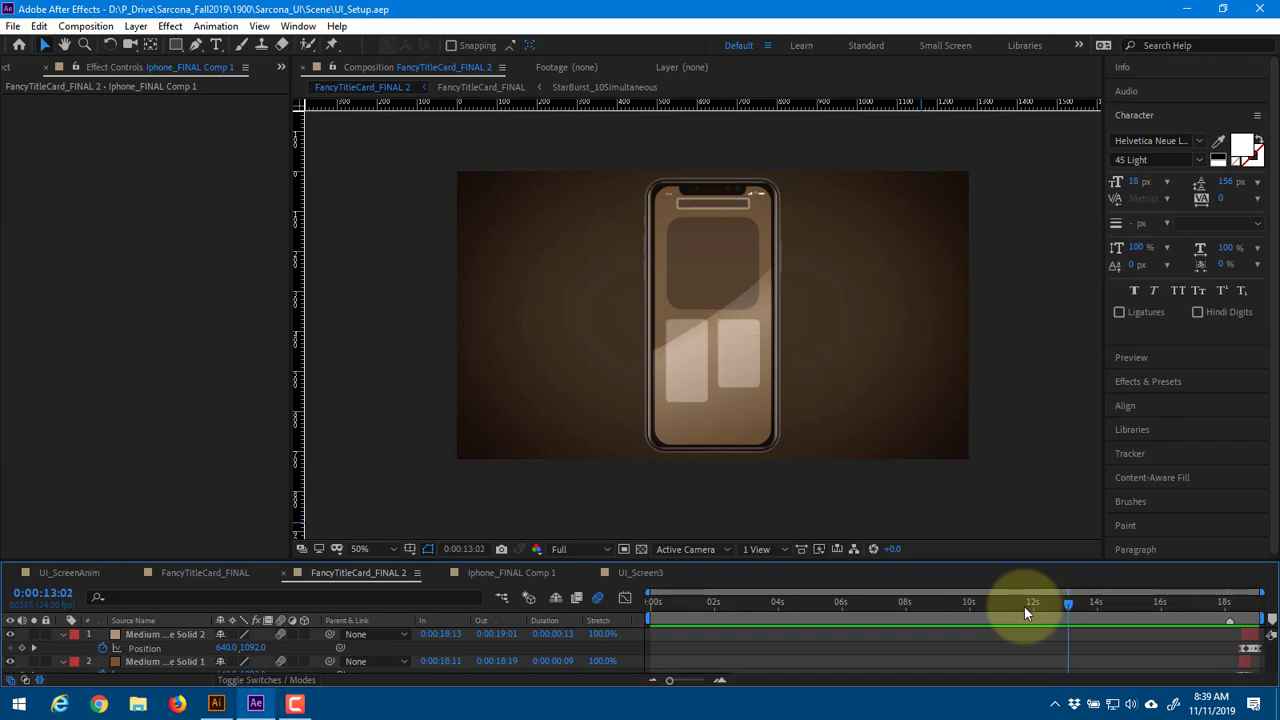
pyautogui.press('pagedown')
pyautogui.press('pagedown')
pyautogui.press('pagedown')
pyautogui.press('pagedown')
pyautogui.press('pagedown')
pyautogui.press('pagedown')
pyautogui.press('pagedown')
pyautogui.press('pagedown')
pyautogui.press('pagedown')
pyautogui.press('pagedown')
pyautogui.press('pagedown')
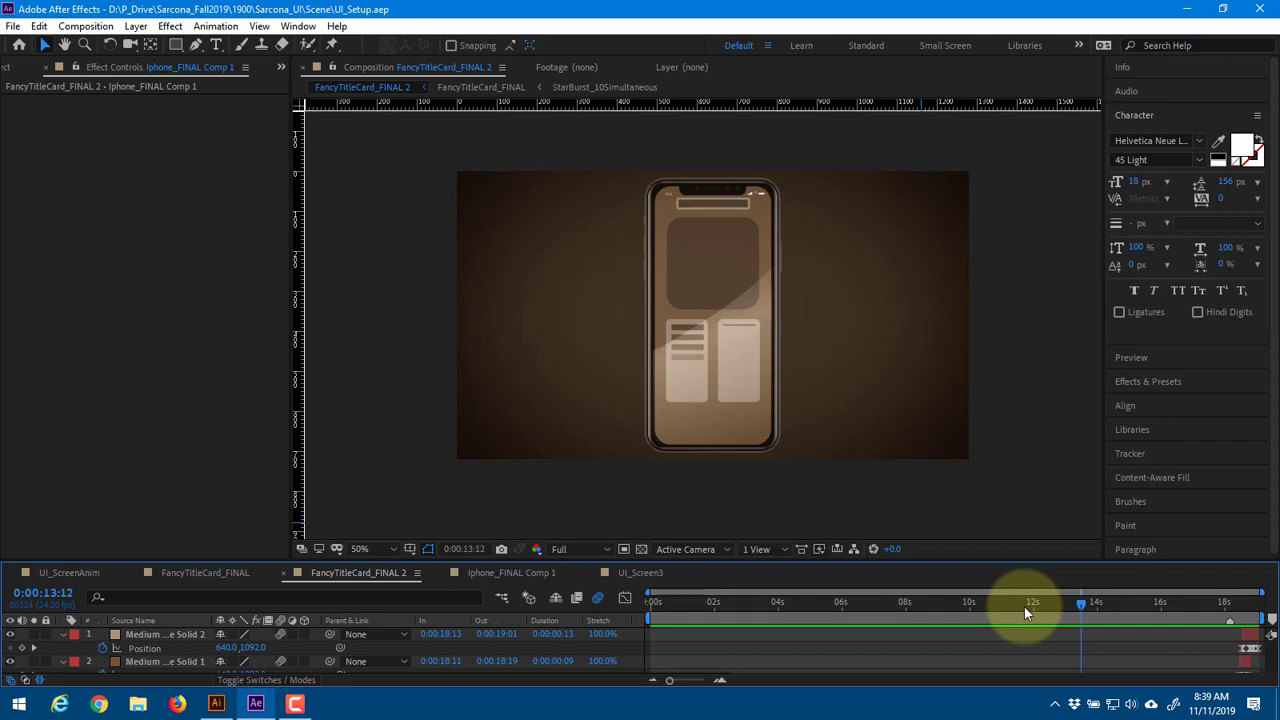
pyautogui.press('pagedown')
pyautogui.press('pagedown')
pyautogui.press('pagedown')
pyautogui.press('pagedown')
pyautogui.press('pagedown')
pyautogui.press('pagedown')
pyautogui.press('pagedown')
pyautogui.press('pagedown')
pyautogui.press('pagedown')
pyautogui.press('pagedown')
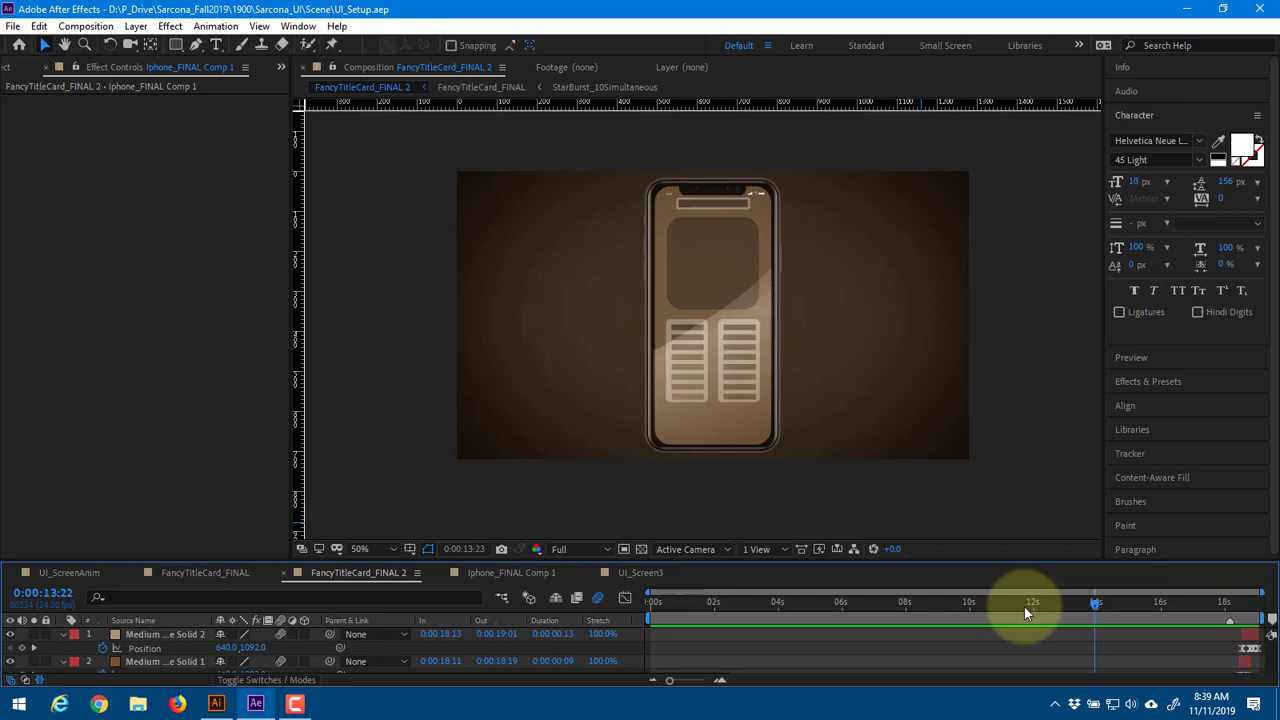
# Step frame by frame to 0:00:14:19, examining how the three bottom icons build up below the list columns
pyautogui.press('pagedown')
pyautogui.press('pagedown')
pyautogui.press('pagedown')
pyautogui.press('pagedown')
pyautogui.press('pagedown')
pyautogui.press('pagedown')
pyautogui.press('pagedown')
pyautogui.press('pagedown')
pyautogui.press('pagedown')
pyautogui.press('pagedown')
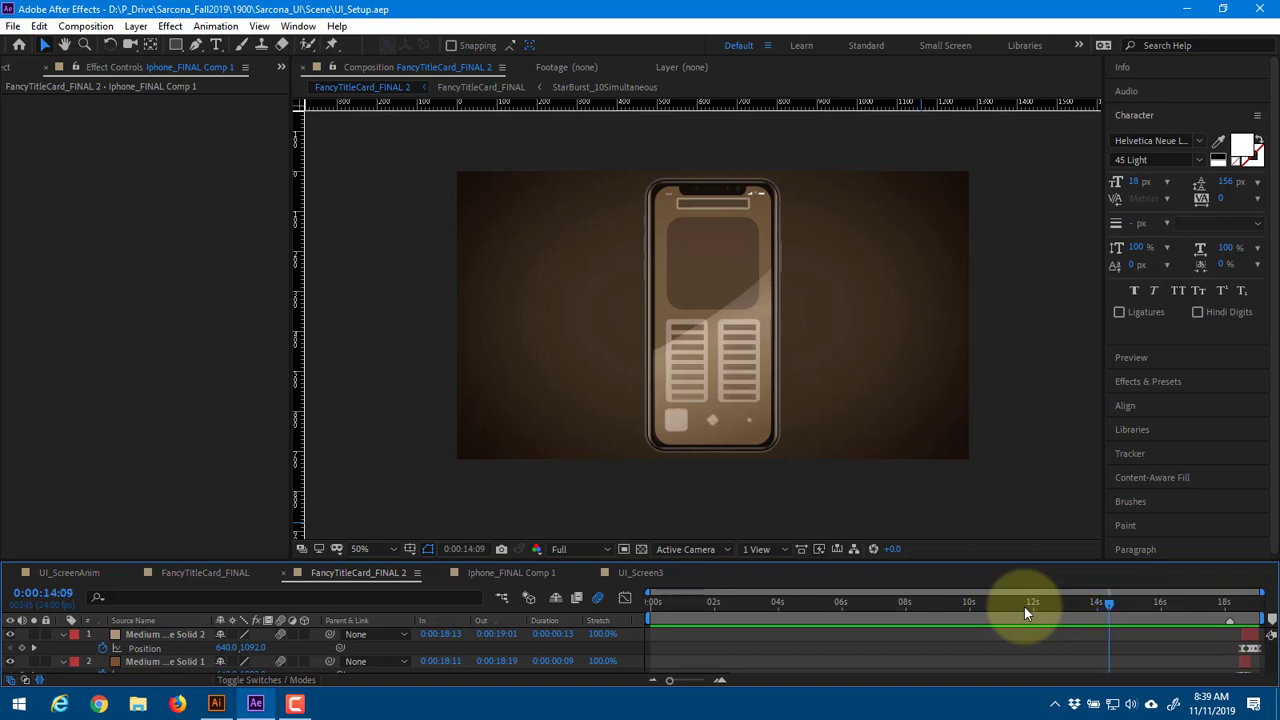
pyautogui.press('pagedown')
pyautogui.press('pagedown')
pyautogui.press('pagedown')
pyautogui.press('pagedown')
pyautogui.press('pagedown')
pyautogui.press('pagedown')
pyautogui.press('pagedown')
pyautogui.press('pagedown')
pyautogui.press('pagedown')
pyautogui.press('pagedown')
pyautogui.press('pagedown')
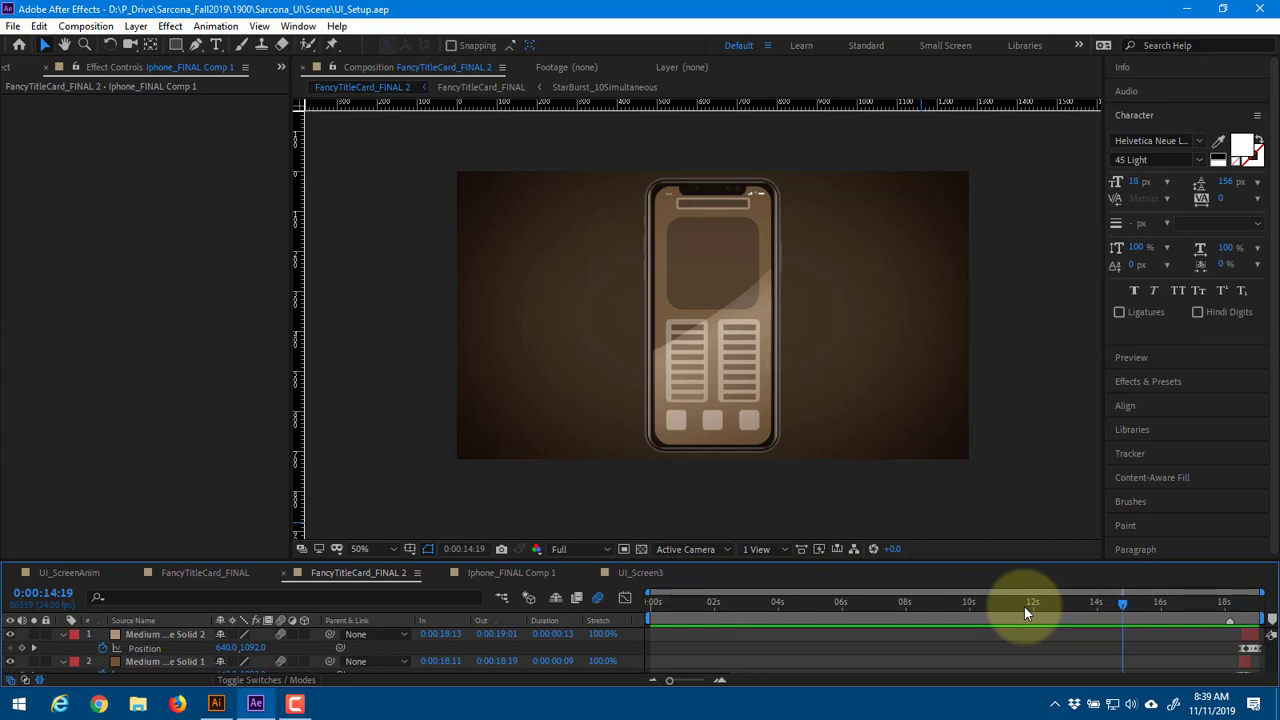
# Step frame by frame to 0:00:16:22, examining the touch circle's swipe over the right column and the list lines' motion
pyautogui.press('pagedown')
pyautogui.press('pagedown')
pyautogui.press('pagedown')
pyautogui.press('pagedown')
pyautogui.press('pagedown')
pyautogui.press('pagedown')
pyautogui.press('pagedown')
pyautogui.press('pagedown')
pyautogui.press('pagedown')
pyautogui.press('pagedown')
pyautogui.press('pagedown')
pyautogui.press('pagedown')
pyautogui.press('pagedown')
pyautogui.press('pagedown')
pyautogui.press('pagedown')
pyautogui.press('pagedown')
pyautogui.press('pagedown')
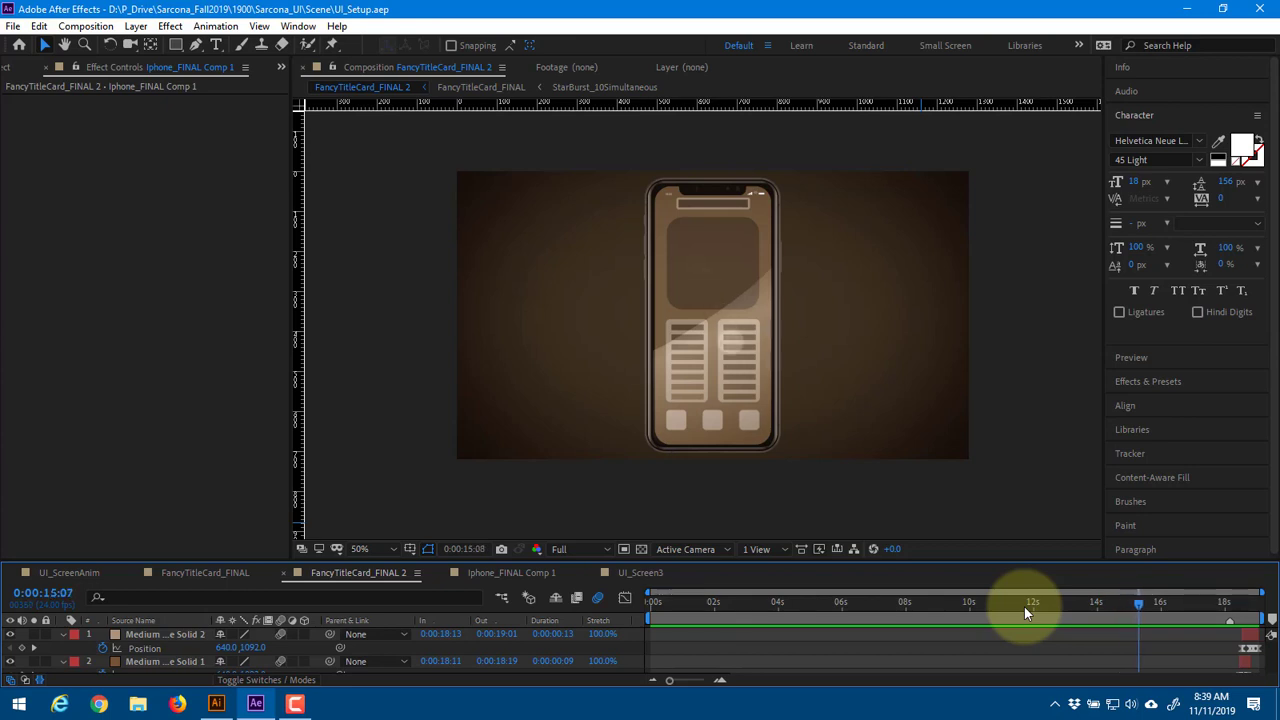
pyautogui.press('pagedown')
pyautogui.press('pagedown')
pyautogui.press('pagedown')
pyautogui.press('pagedown')
pyautogui.press('pagedown')
pyautogui.press('pagedown')
pyautogui.press('pagedown')
pyautogui.press('pagedown')
pyautogui.press('pagedown')
pyautogui.press('pagedown')
pyautogui.press('pagedown')
pyautogui.press('pagedown')
pyautogui.press('pagedown')
pyautogui.press('pagedown')
pyautogui.press('pagedown')
pyautogui.press('pagedown')
pyautogui.press('pagedown')
pyautogui.press('pagedown')
pyautogui.press('pagedown')
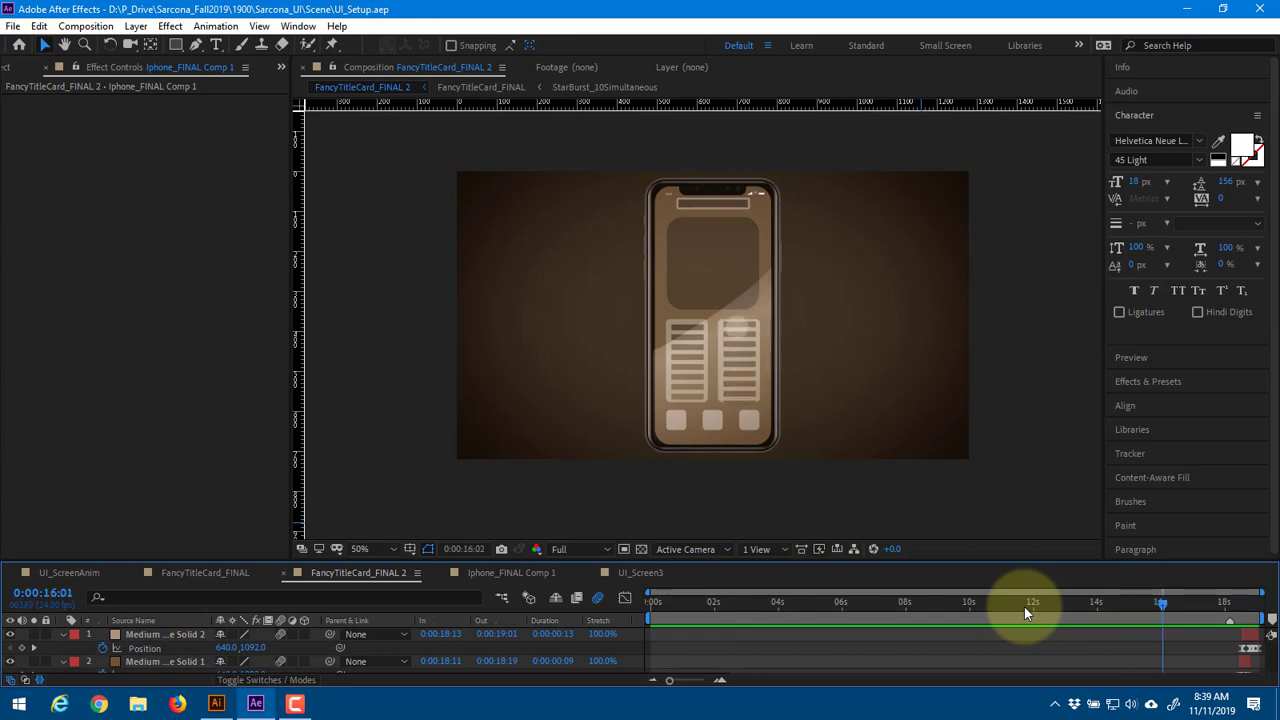
pyautogui.press('pagedown')
pyautogui.press('pagedown')
pyautogui.press('pagedown')
pyautogui.press('pagedown')
pyautogui.press('pagedown')
pyautogui.press('pagedown')
pyautogui.press('pagedown')
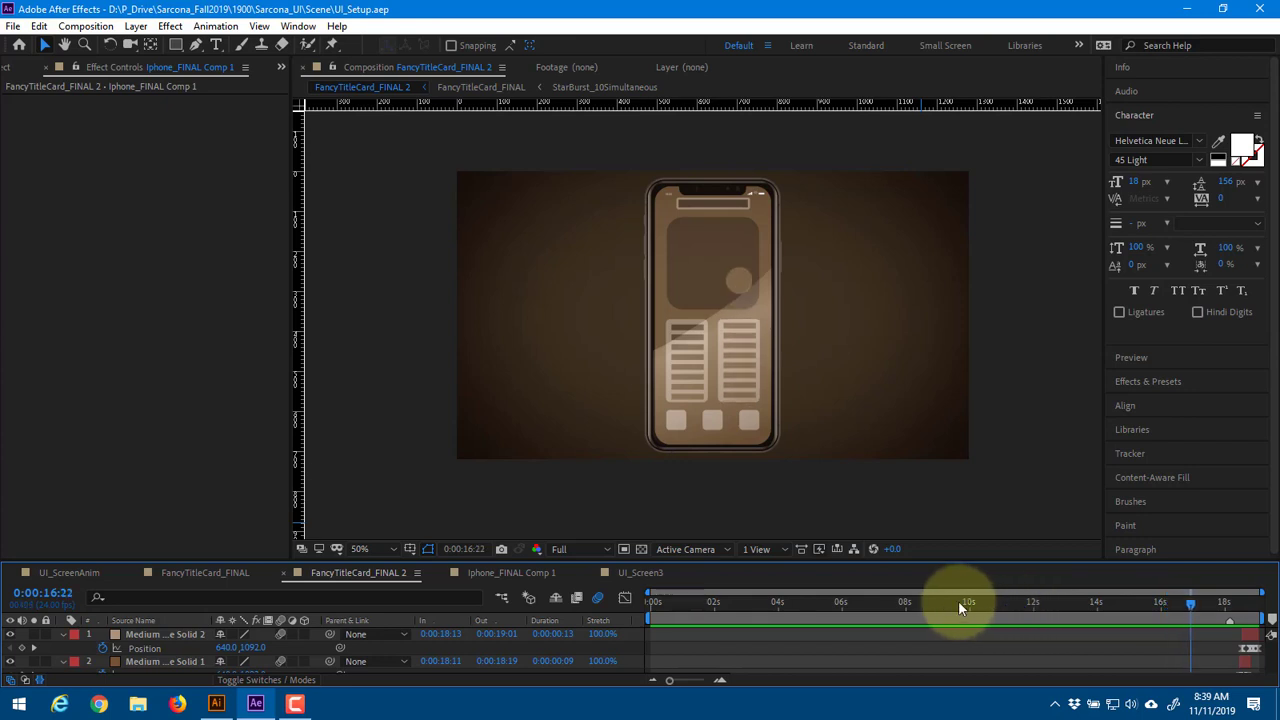
# View the composition at 100%, scrub from 0:00:08:16 through the icon grid to 0:00:19:01, and return to the start
pyautogui.moveTo(950, 602)
pyautogui.mouseDown()
pyautogui.moveTo(864, 601)
pyautogui.moveTo(926, 601)
pyautogui.mouseUp()
pyautogui.press('.')
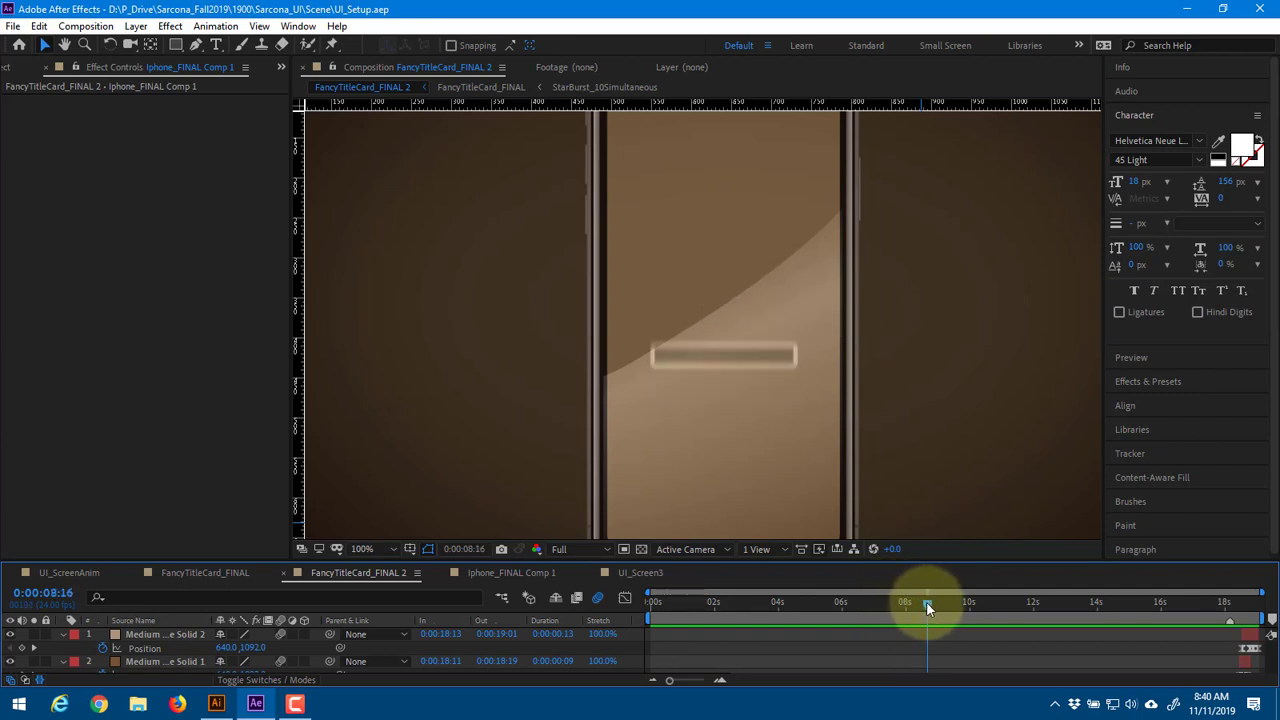
pyautogui.moveTo(926, 601); pyautogui.dragTo(936, 612)
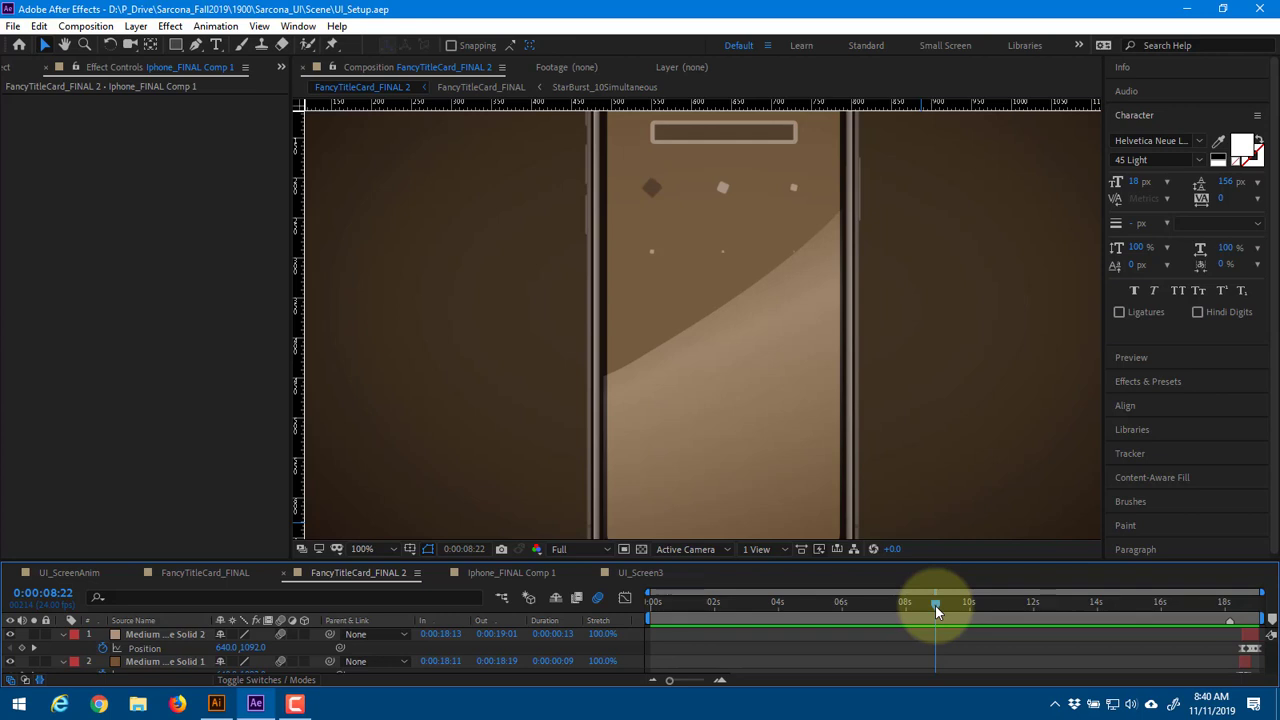
pyautogui.moveTo(936, 607); pyautogui.dragTo(986, 615)
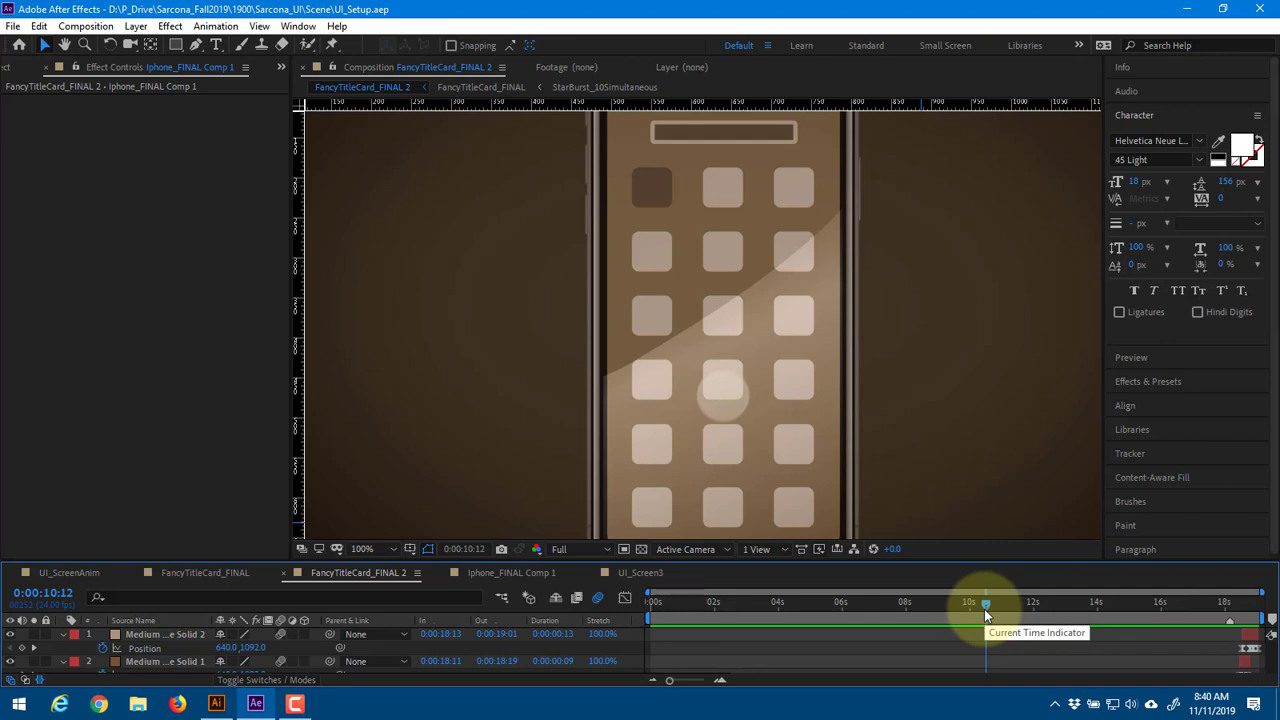
pyautogui.moveTo(986, 608); pyautogui.dragTo(1258, 626)
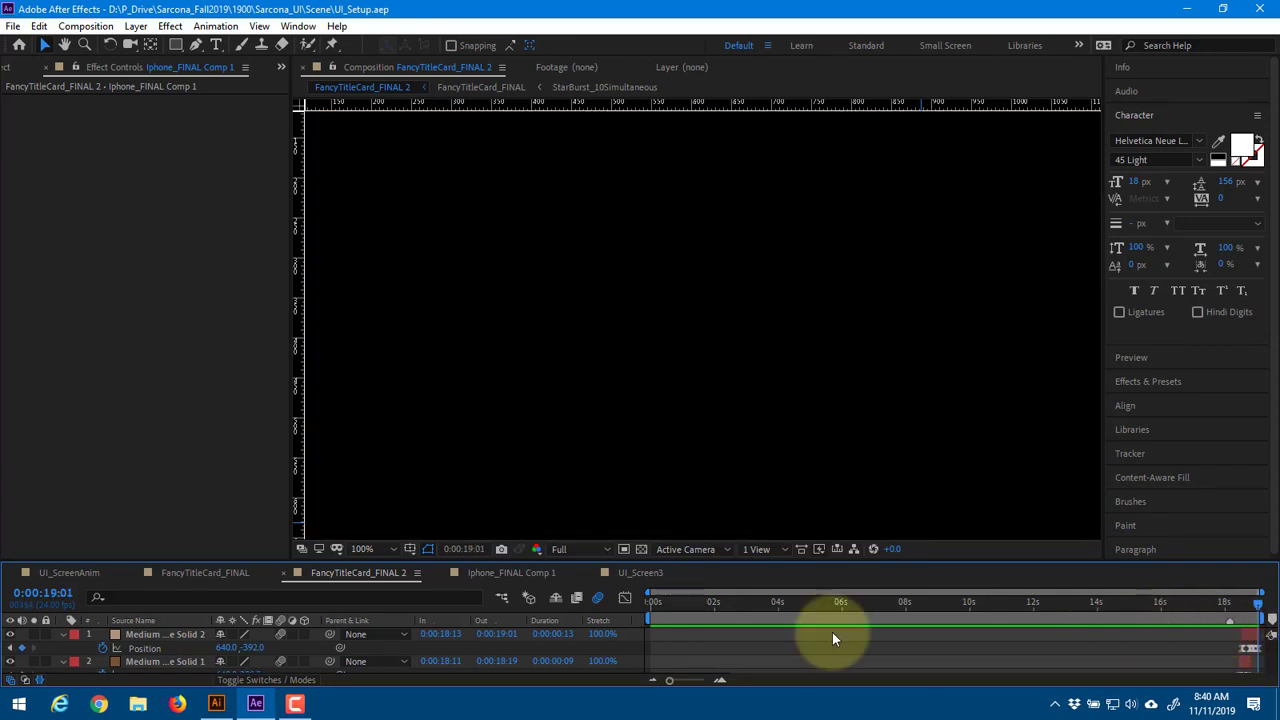
pyautogui.moveTo(747, 617); pyautogui.dragTo(613, 607)
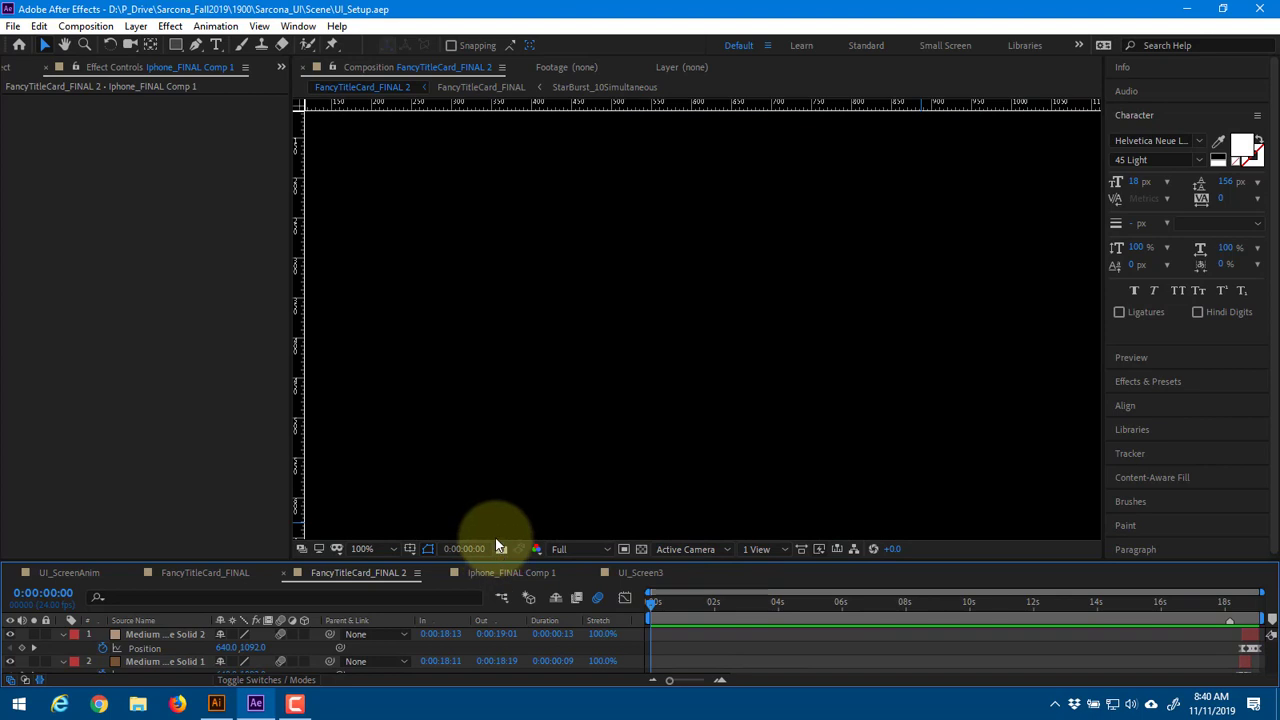
# Show all timeline layers, compare the title card with and without its Hue/Saturation effect at 0:00:02:22, and scrub to 0:00:07:13
pyautogui.moveTo(497, 558); pyautogui.dragTo(506, 433)
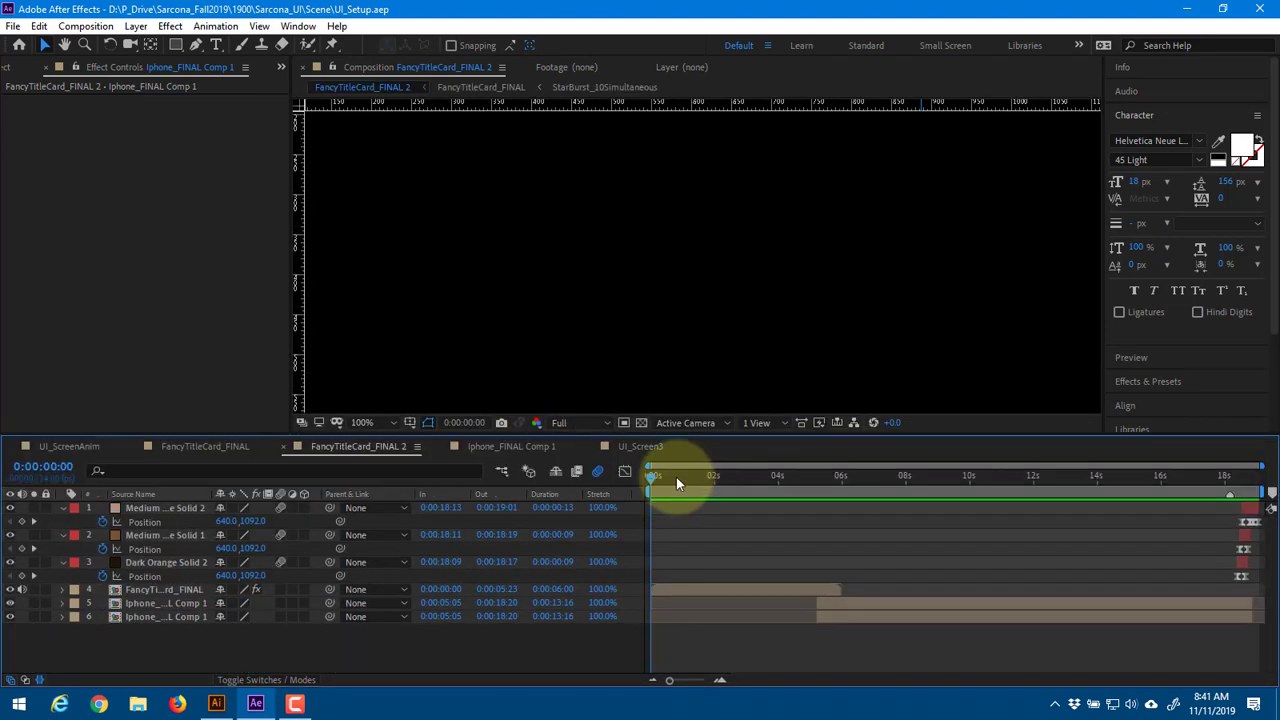
pyautogui.click(731, 477)
pyautogui.click(743, 484)
pyautogui.click(189, 591)
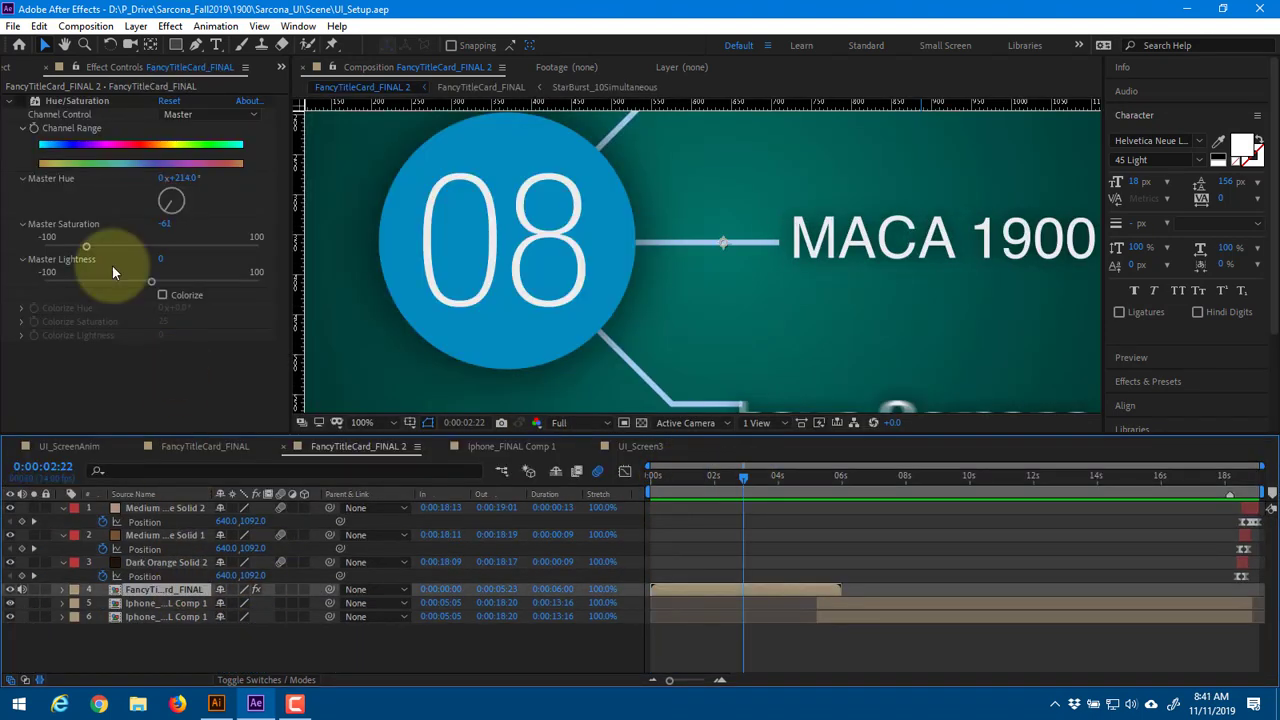
pyautogui.click(22, 101)
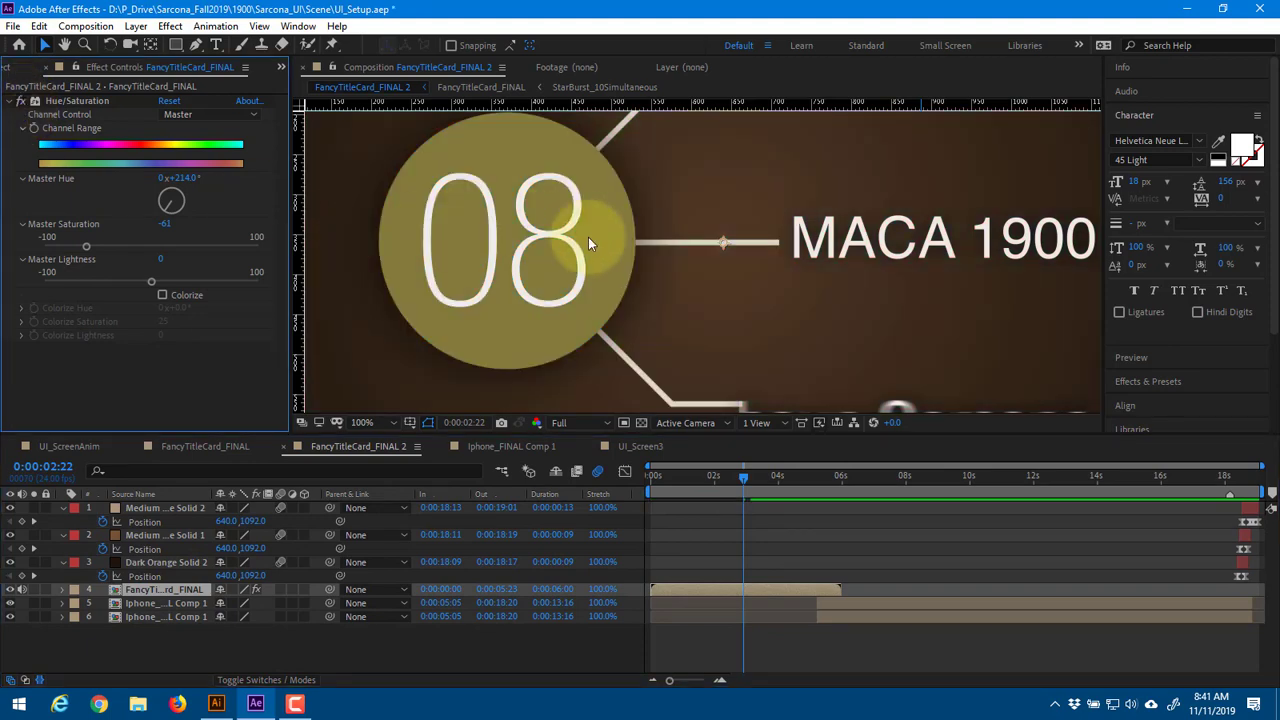
pyautogui.scroll(-2, 588, 237)
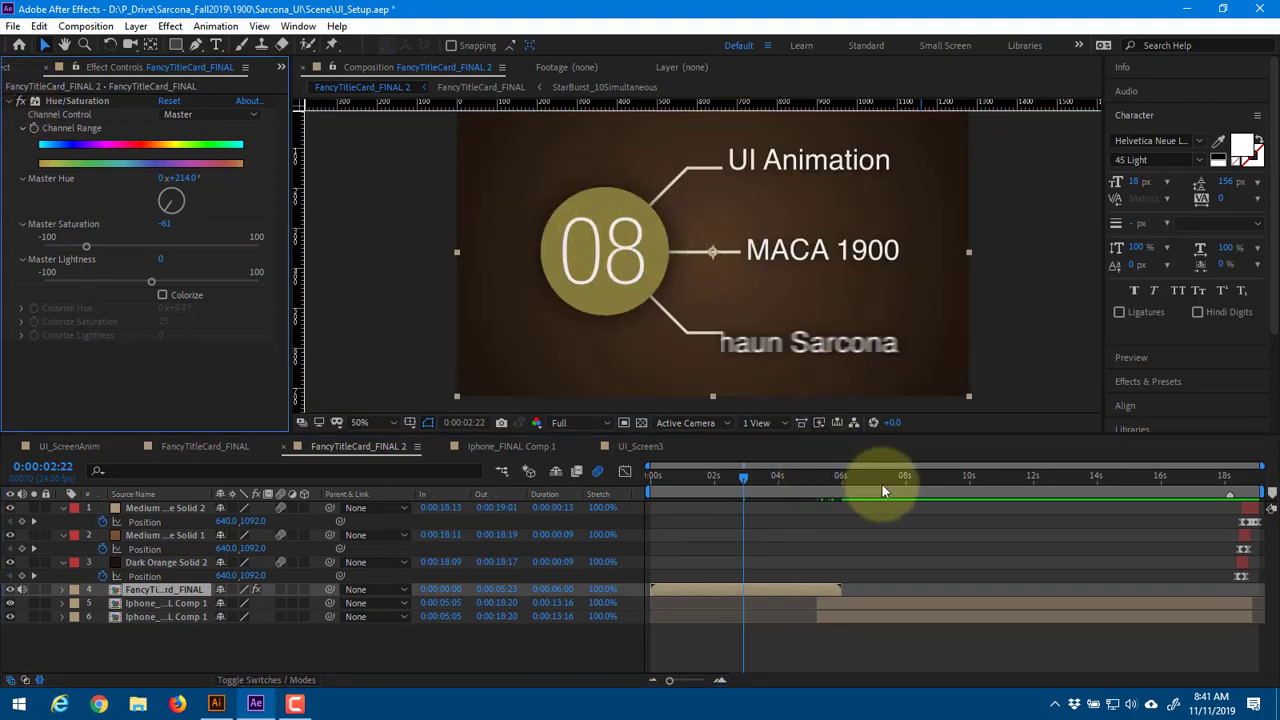
pyautogui.click(881, 486)
pyautogui.moveTo(779, 481); pyautogui.dragTo(891, 483)
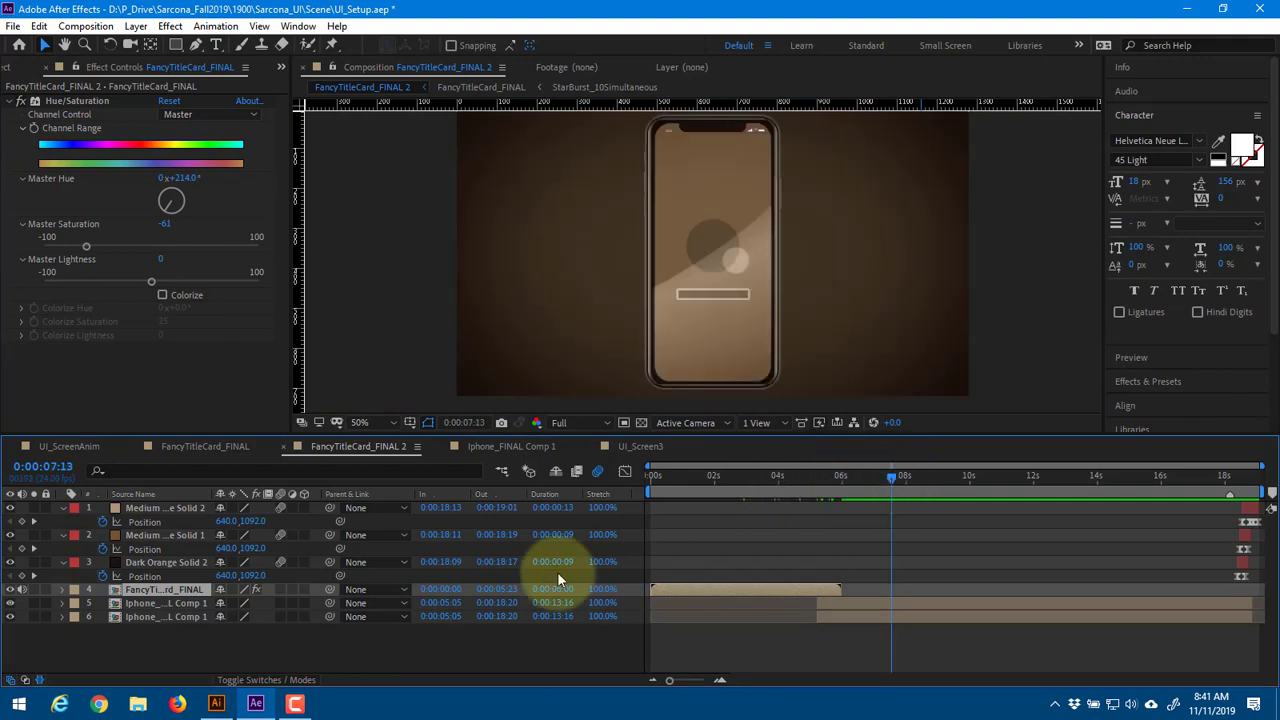
# Switch to Illustrator and examine the three phone screen artboards in UI_Screen2.ai
pyautogui.click(216, 704)
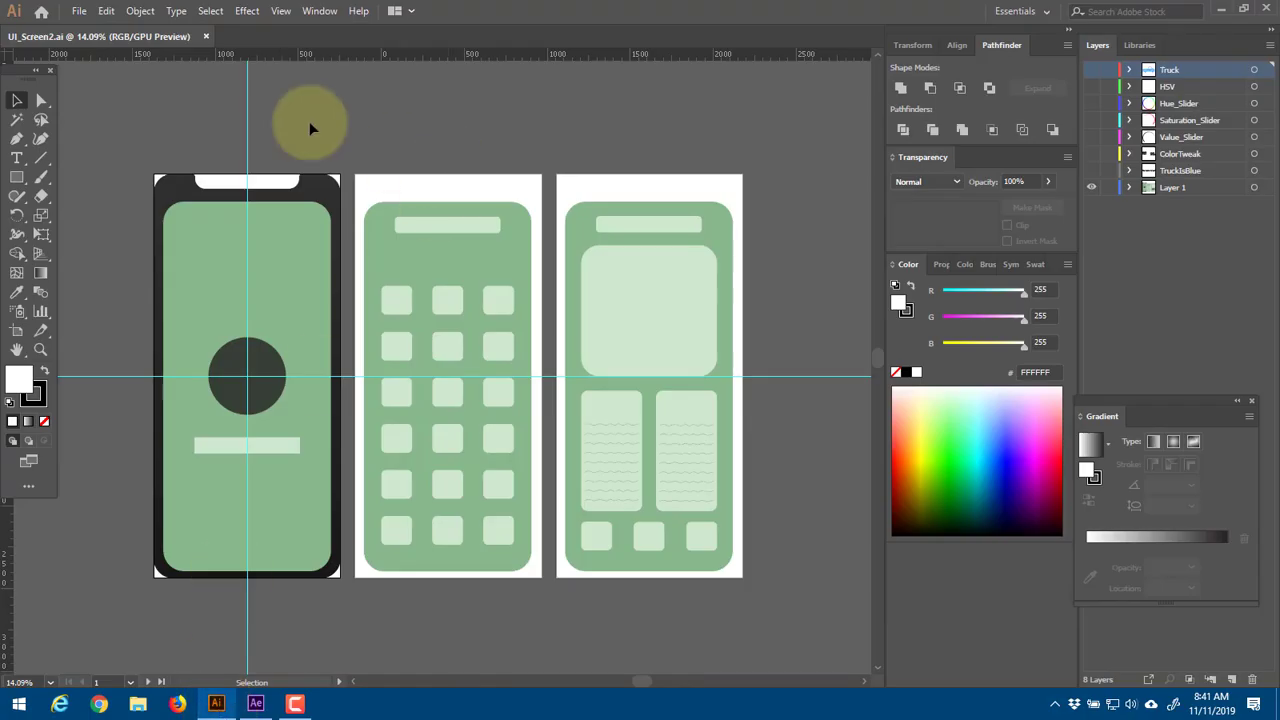
pyautogui.moveTo(177, 198); pyautogui.dragTo(194, 186)
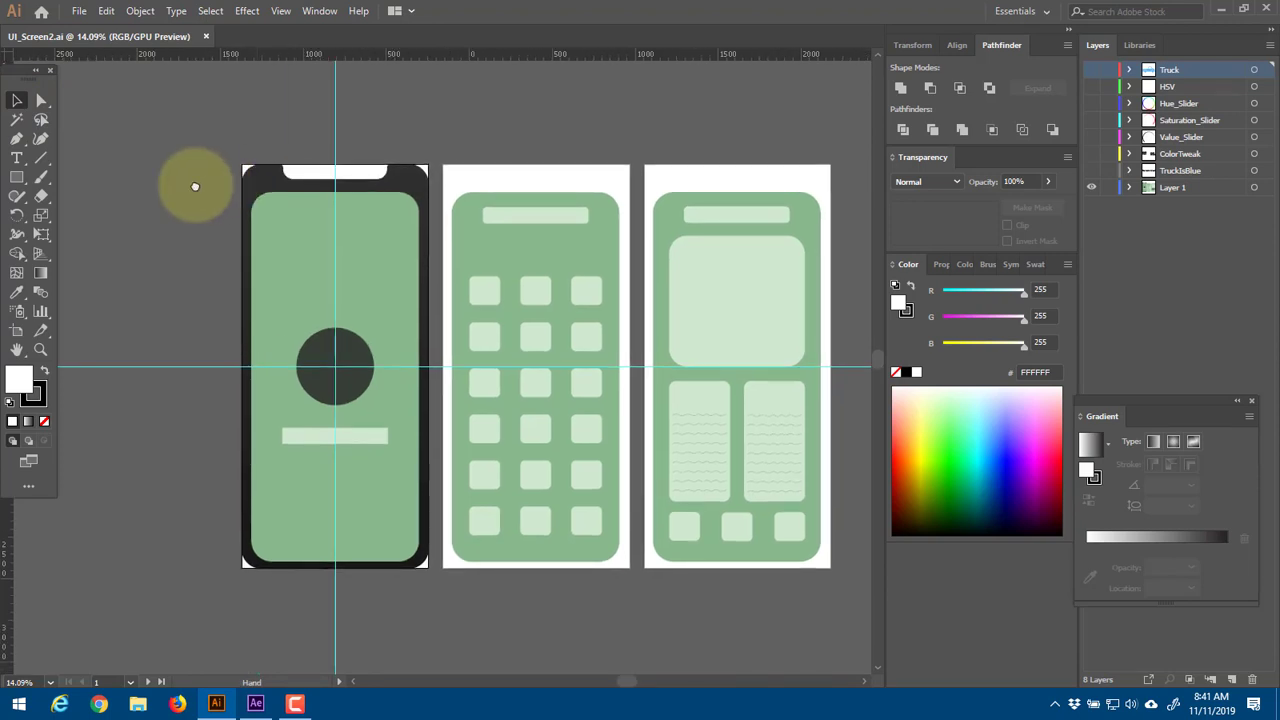
pyautogui.click(278, 235)
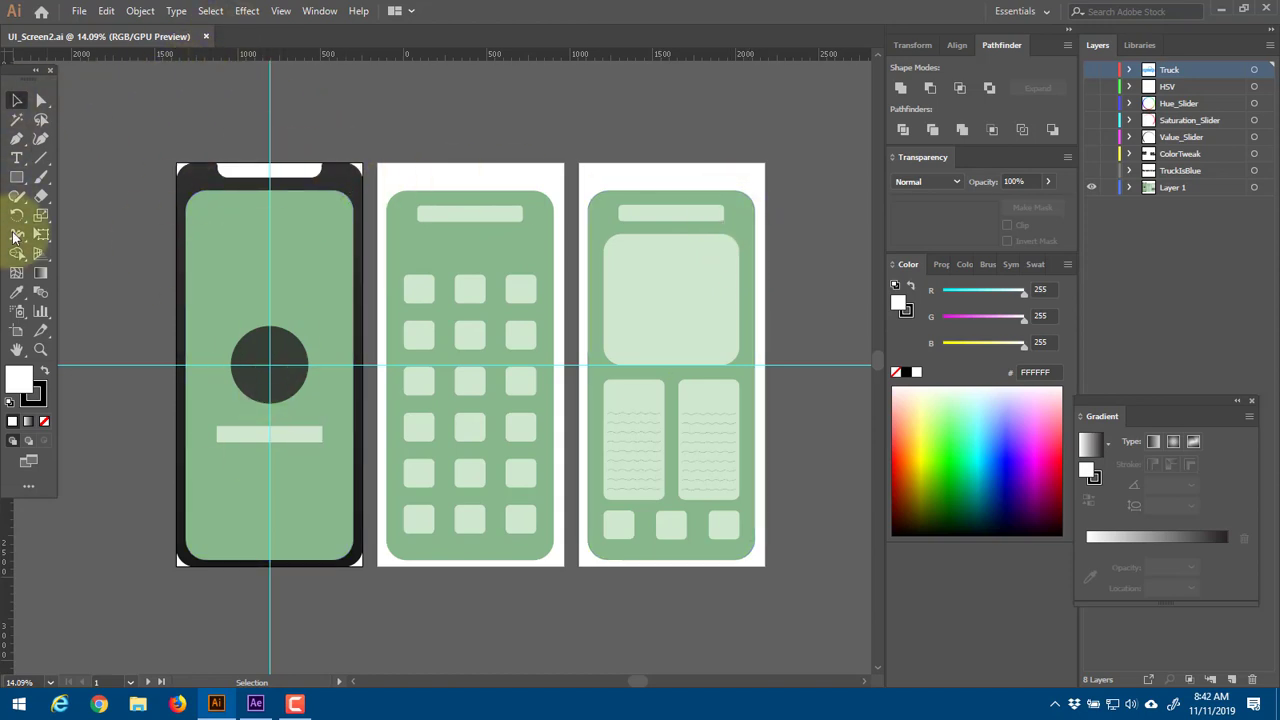
# Delete the icon-grid and large-panel artboards, keeping only the artboard around the first phone screen
pyautogui.click(17, 331)
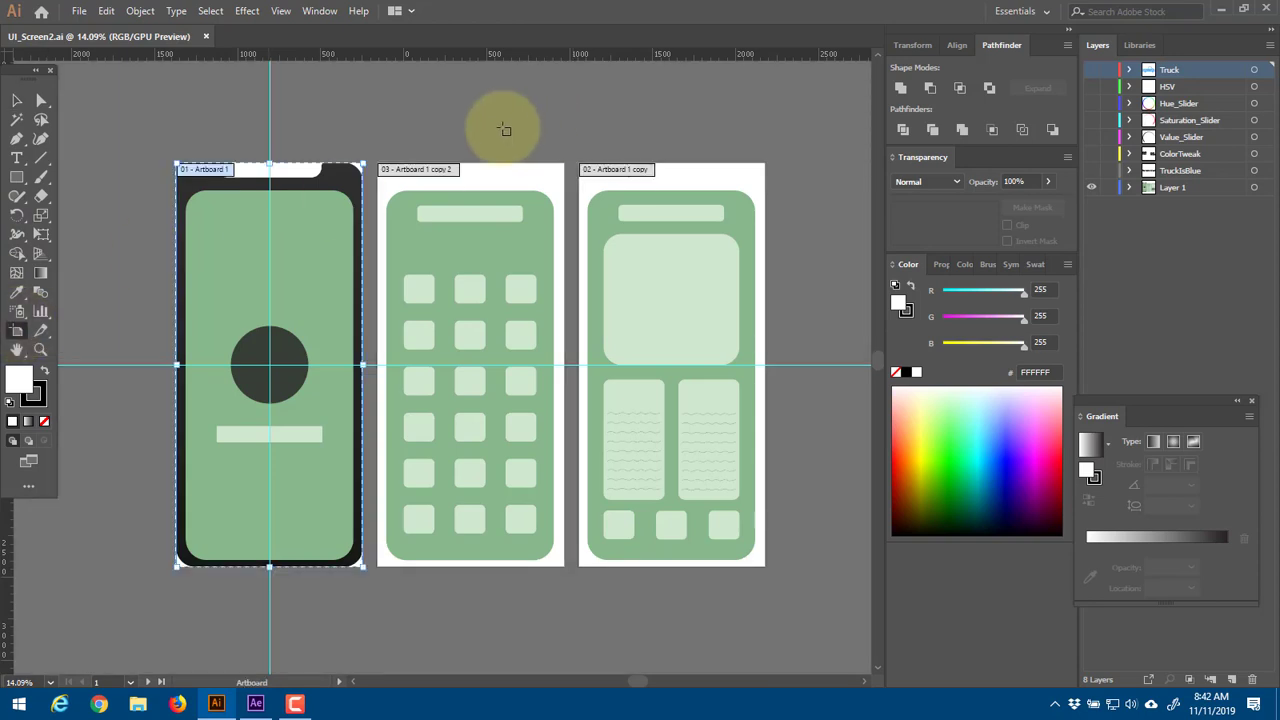
pyautogui.click(501, 176)
pyautogui.press('Delete')
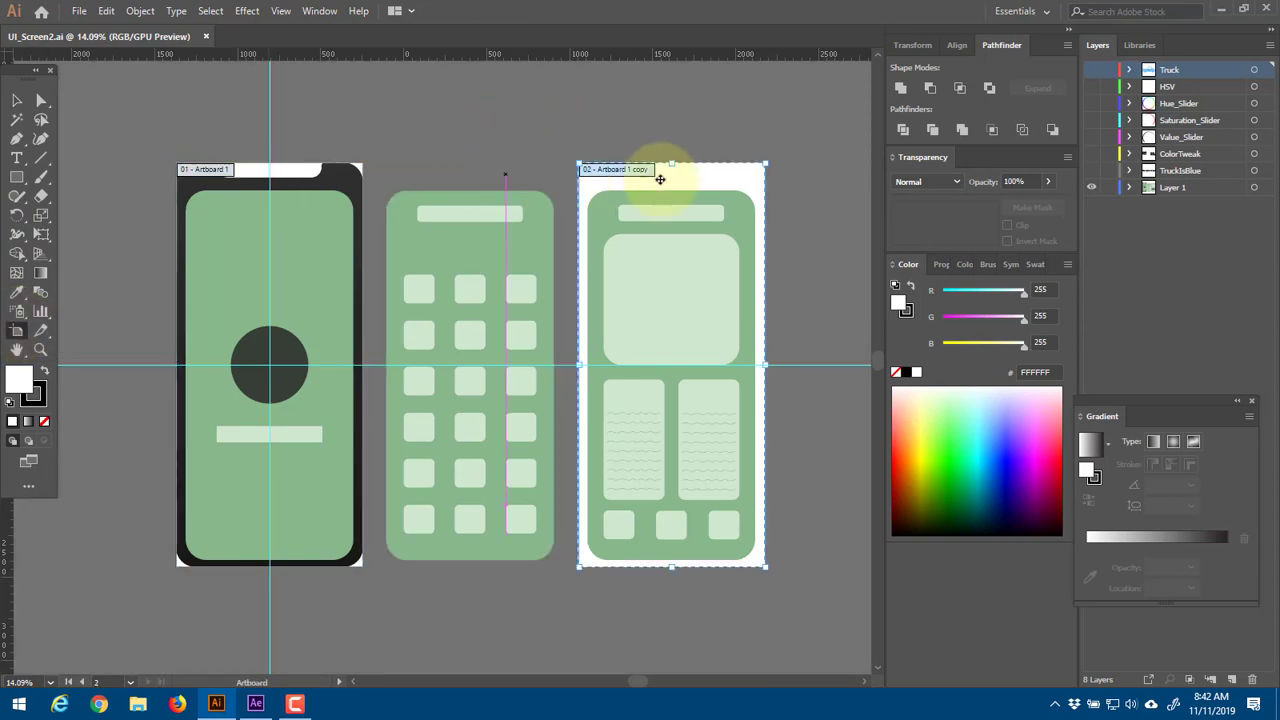
pyautogui.press('Delete')
# Start saving the document as UI_Screen1.ai in the Artwork folder, and cancel the save
pyautogui.click(78, 12)
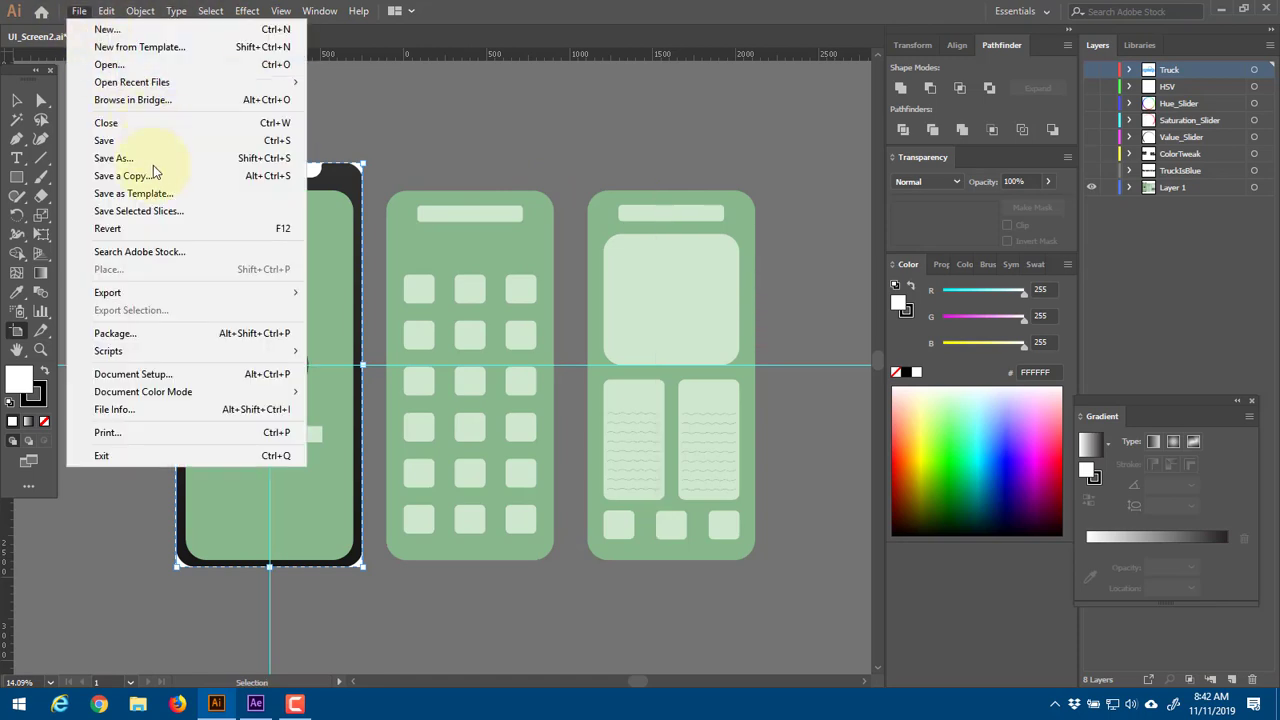
pyautogui.click(153, 160)
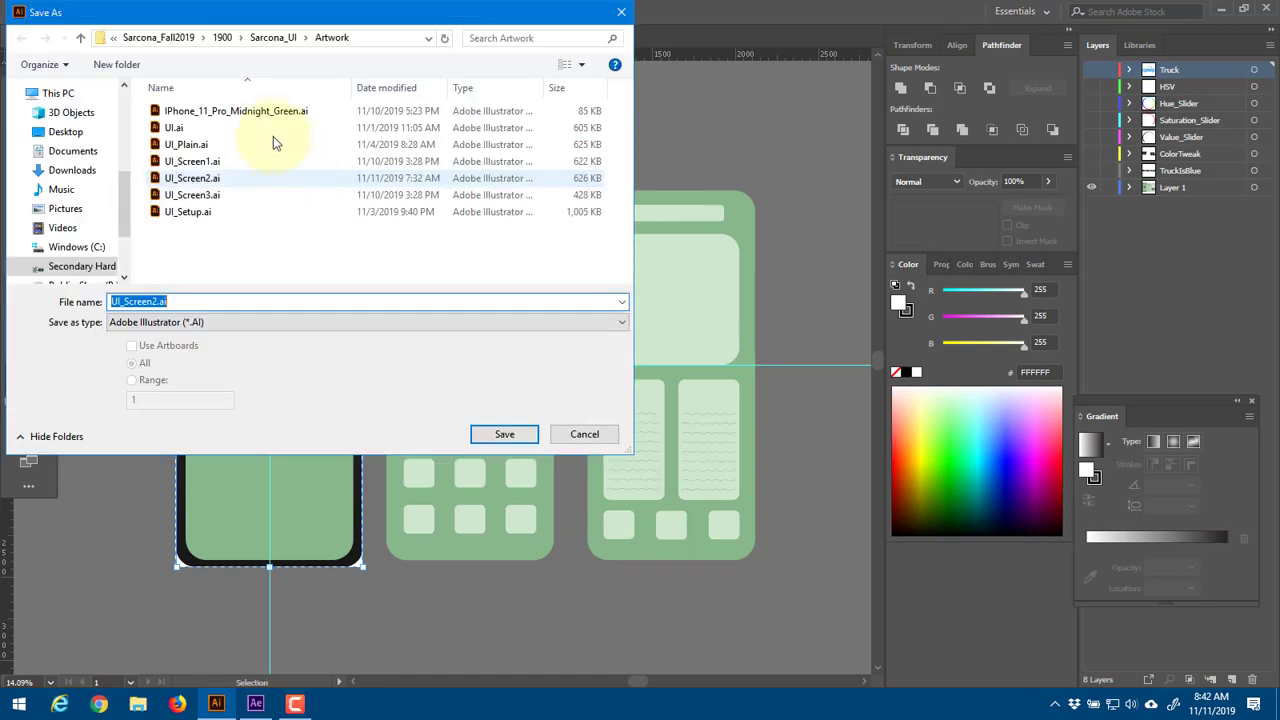
pyautogui.click(205, 161)
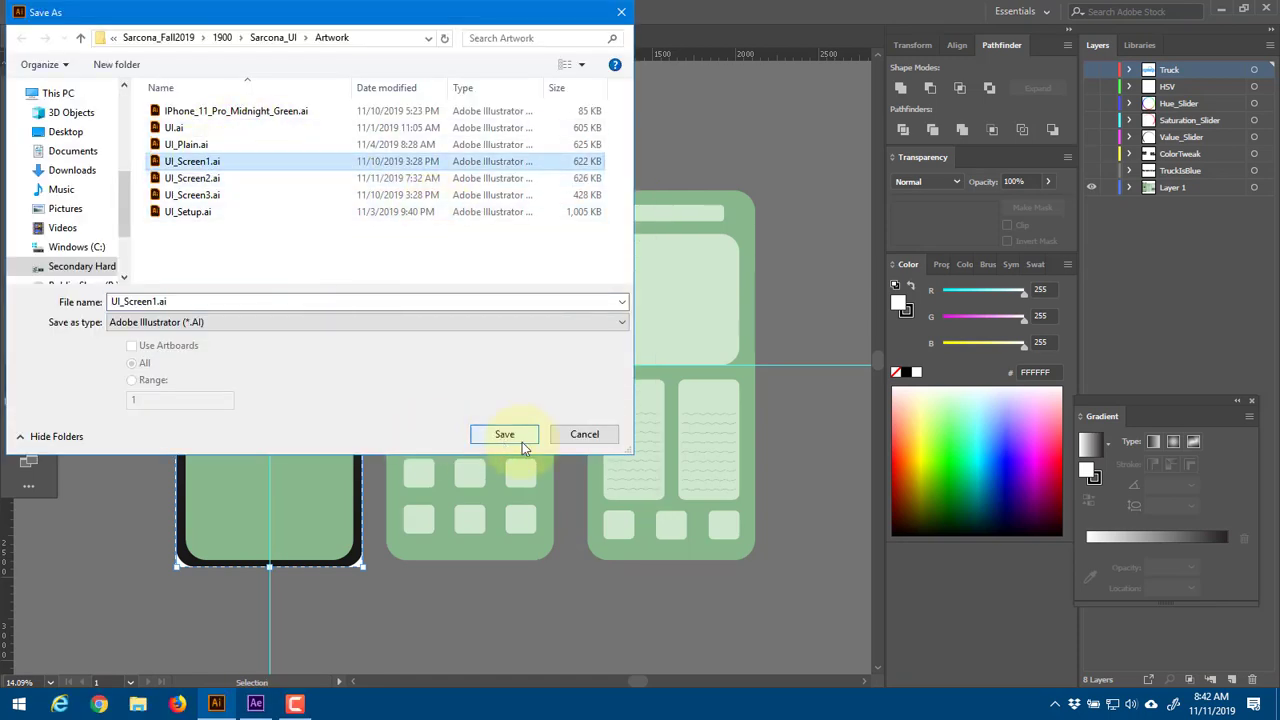
pyautogui.click(585, 436)
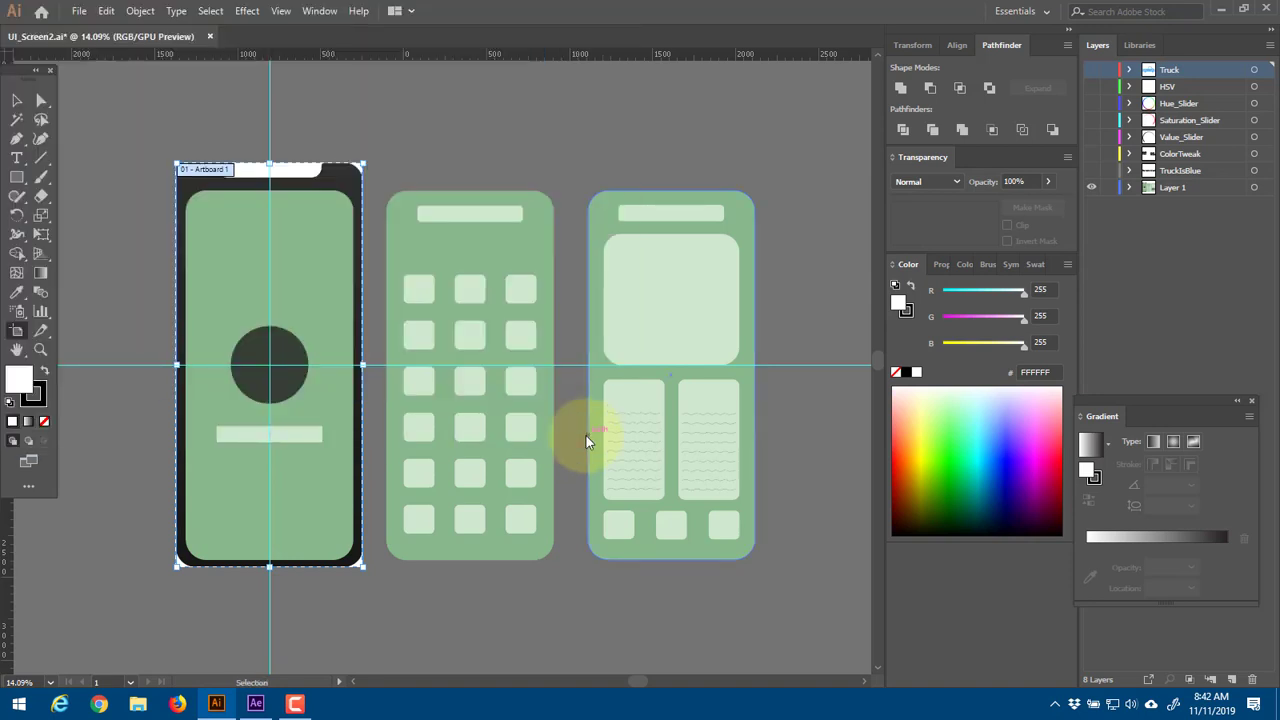
# Delete the first and third artboards, keeping only the icon-grid artboard, and undo the deletion
pyautogui.keyDown('shift'); pyautogui.click(640, 208); pyautogui.keyUp('shift')
pyautogui.press('Delete')
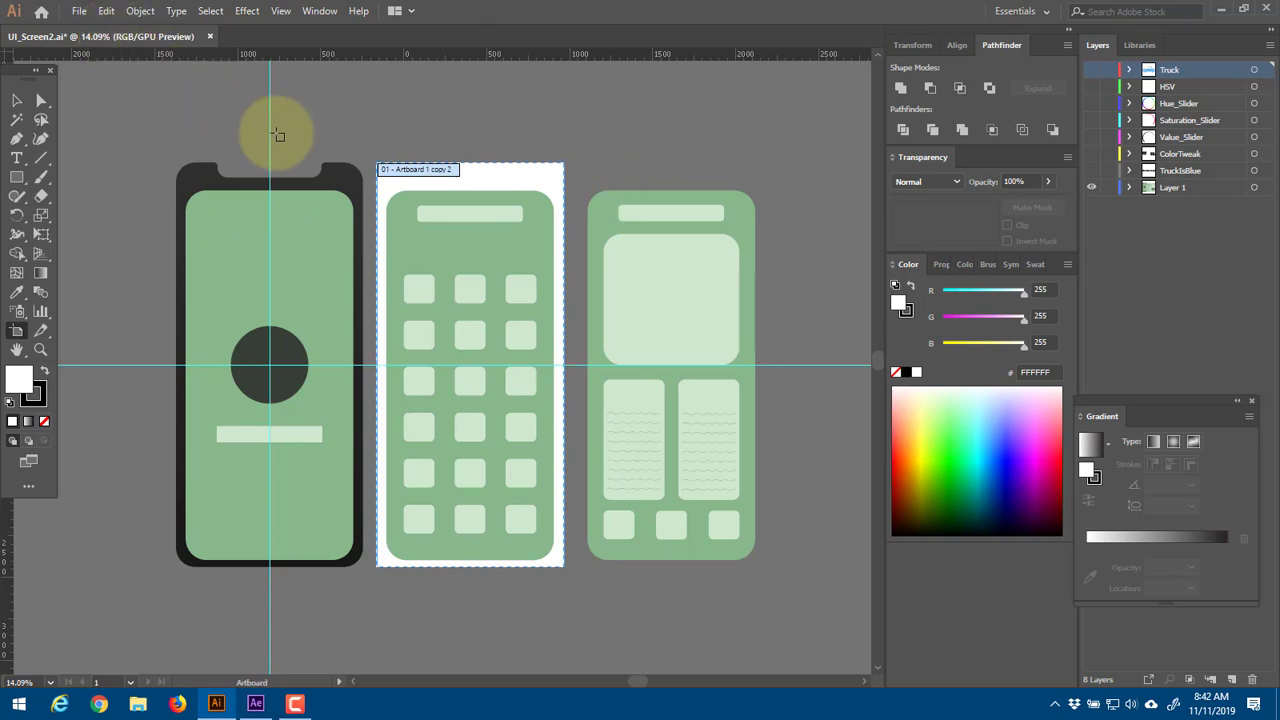
pyautogui.hotkey('ctrl', 'z')
# Delete the first phone screen's and the icon grid's artboards, keeping only the large-panel one, and undo the deletion
pyautogui.click(415, 178)
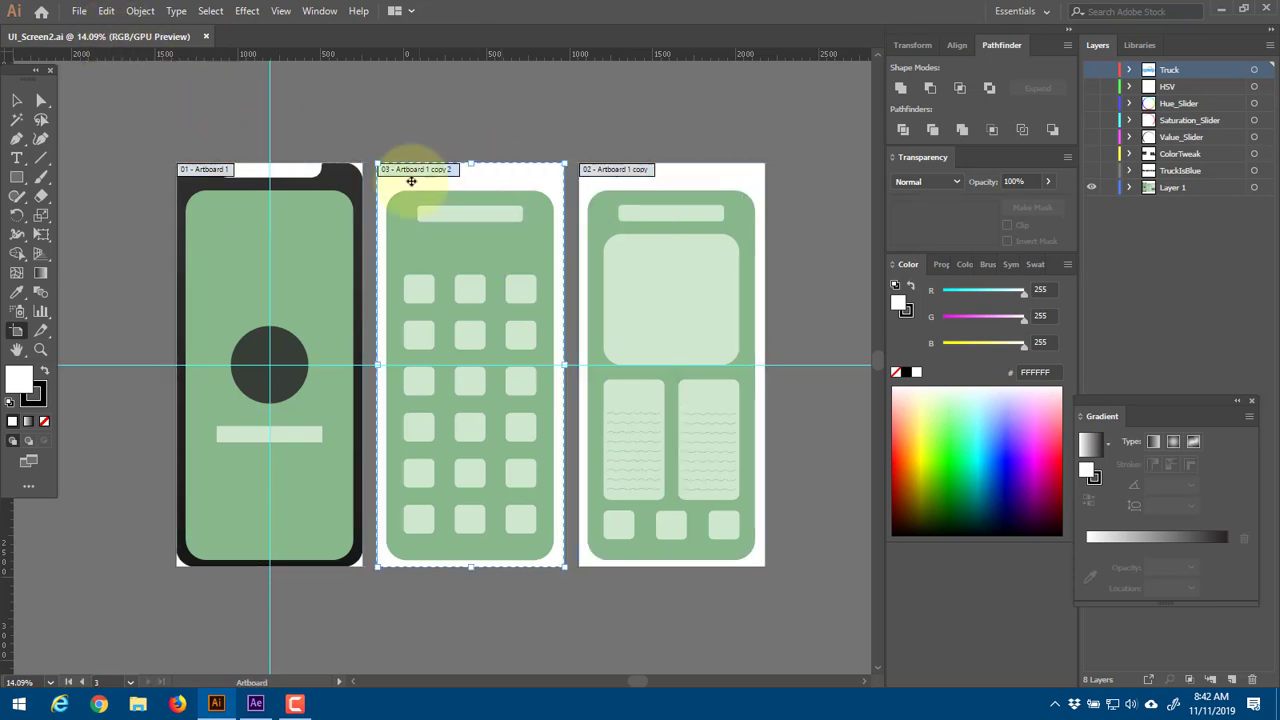
pyautogui.keyDown('shift'); pyautogui.click(350, 198); pyautogui.keyUp('shift')
pyautogui.press('Delete')
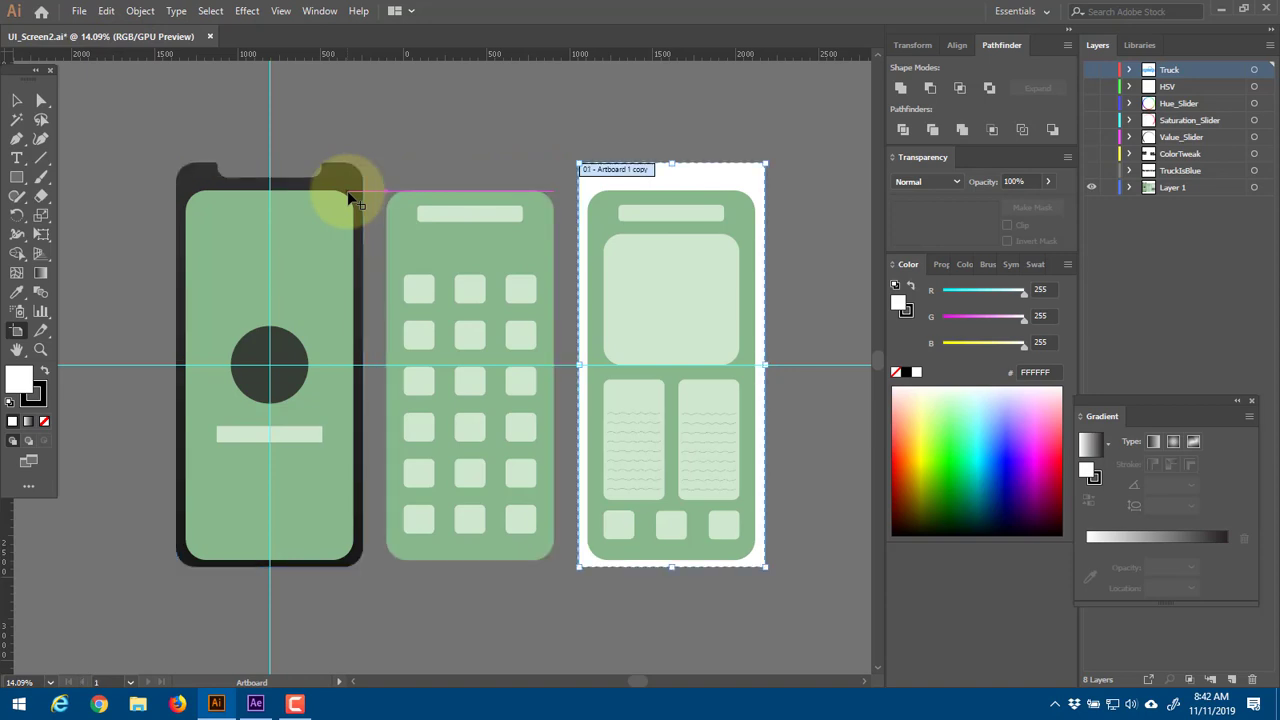
pyautogui.hotkey('ctrl', 'z')
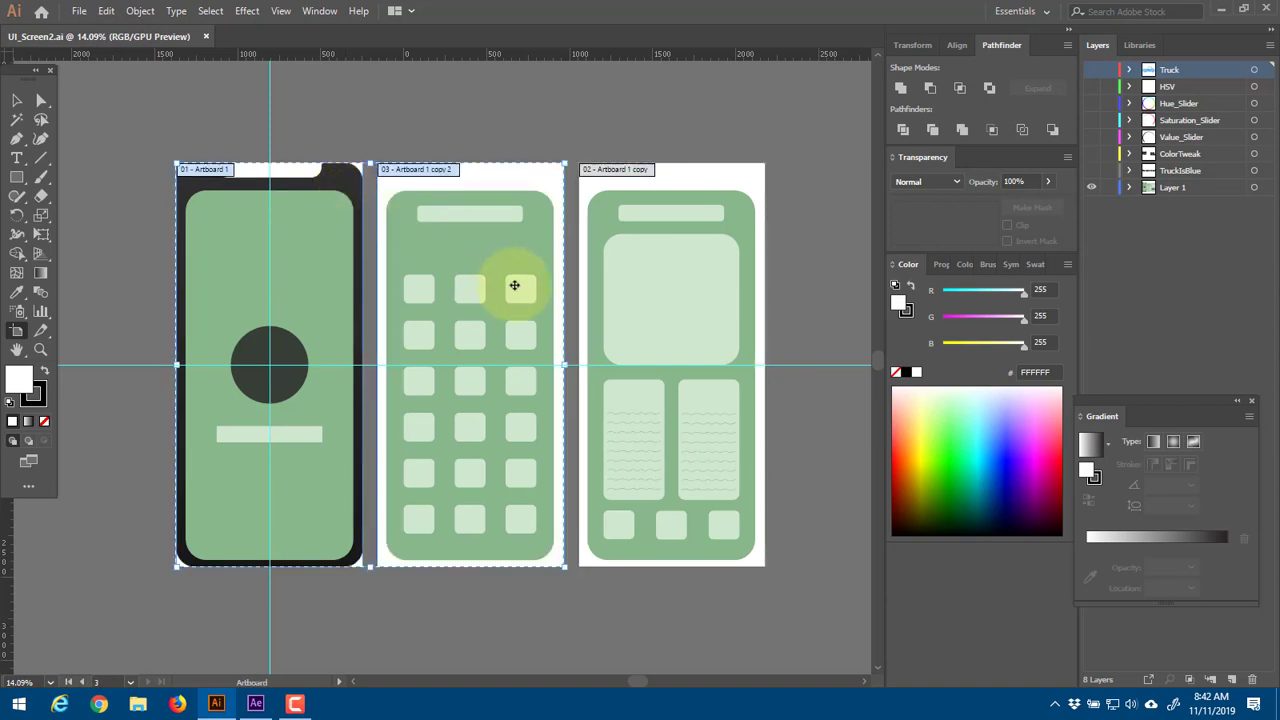
# Switch to After Effects and create a new project, saving the changes to UI_Setup.aep
pyautogui.click(255, 704)
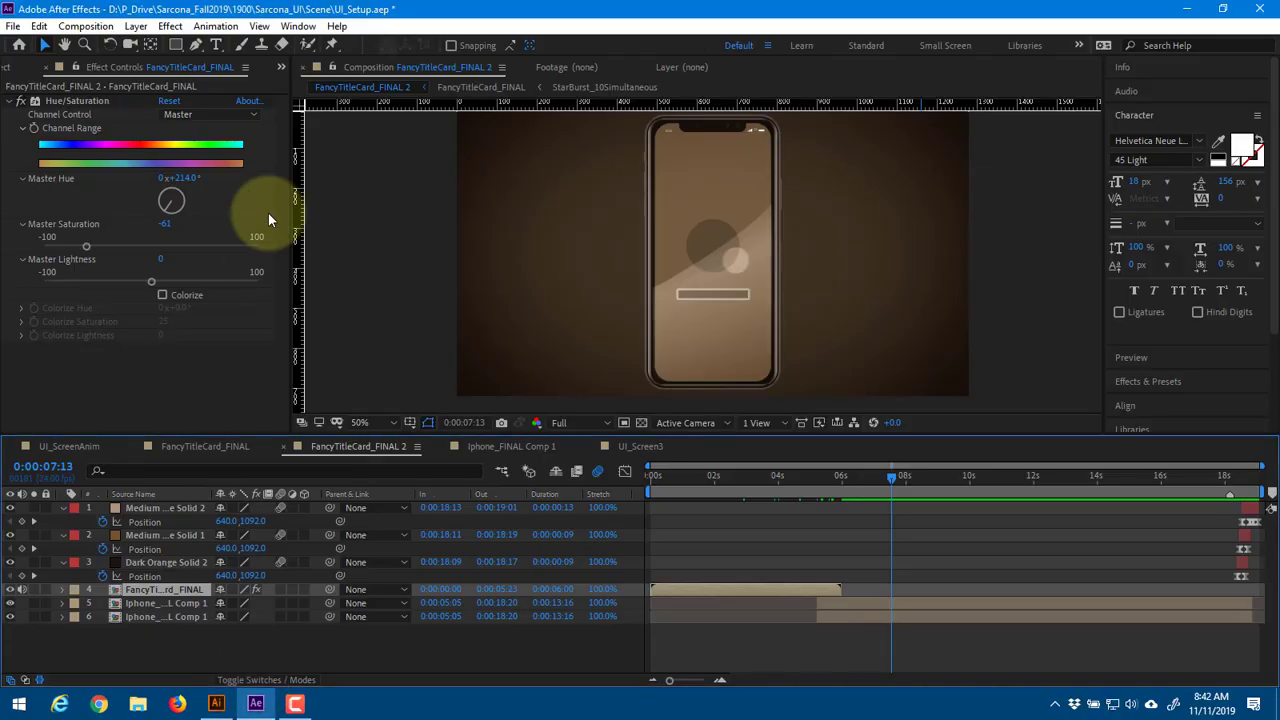
pyautogui.click(13, 26)
pyautogui.moveTo(30, 46)
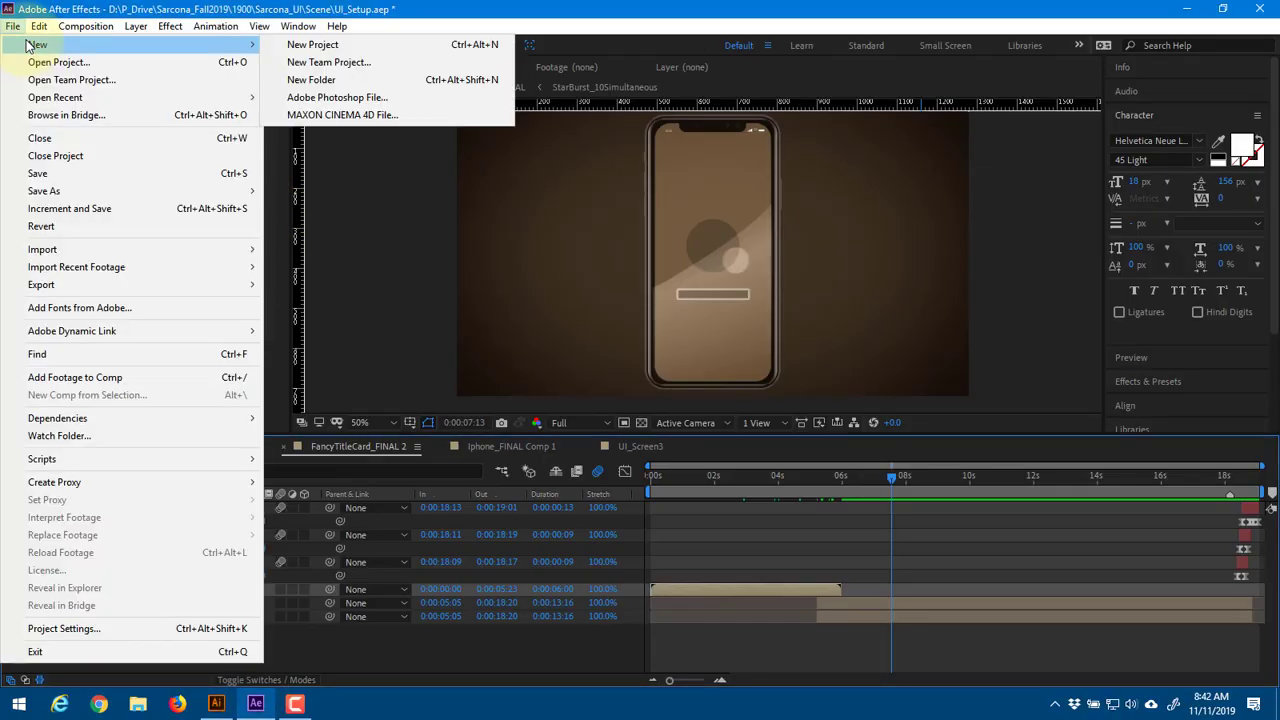
pyautogui.click(305, 53)
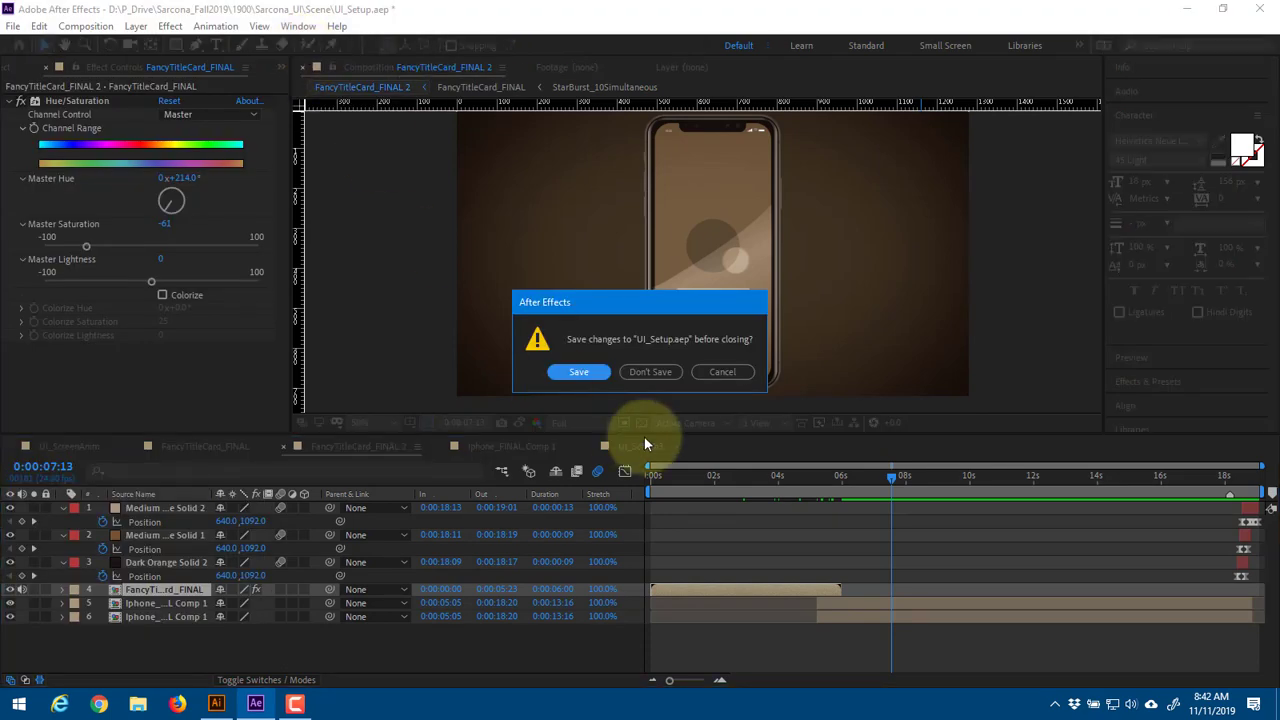
pyautogui.click(571, 371)
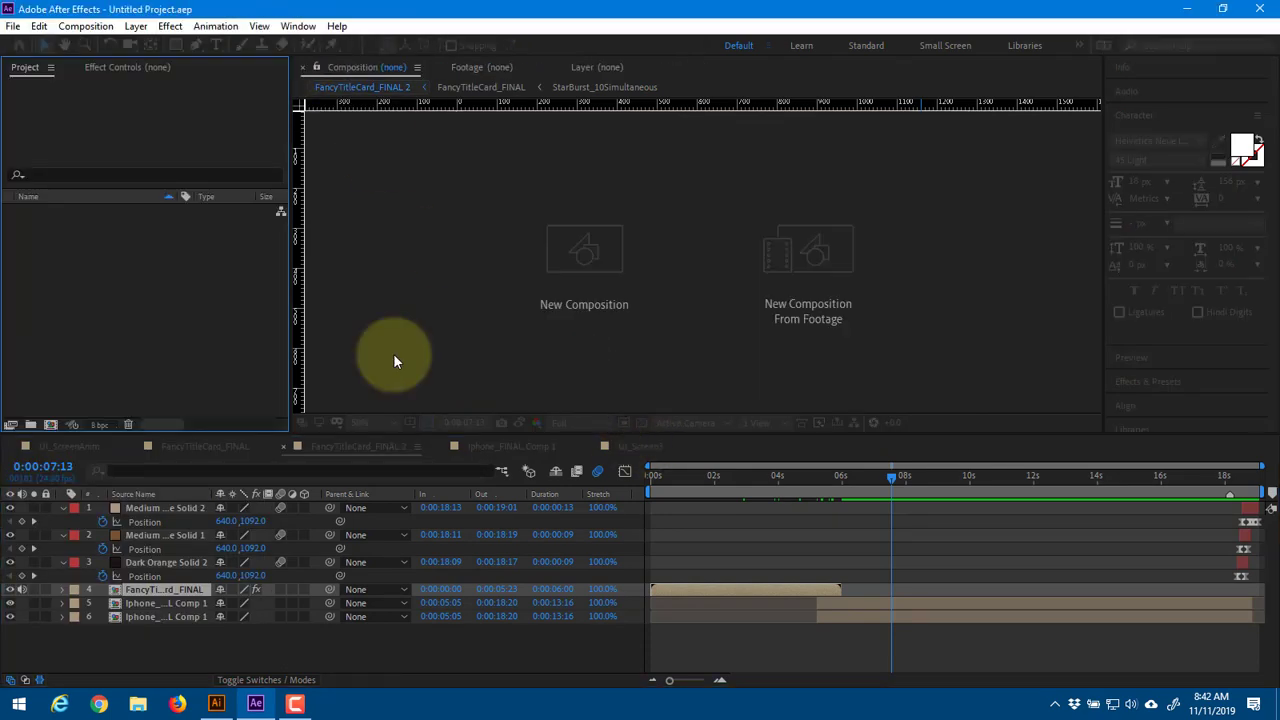
# Import UI_Screen1.ai, UI_Screen2.ai and UI_Screen3.ai from the Artwork folder together as footage
pyautogui.doubleClick(130, 282)
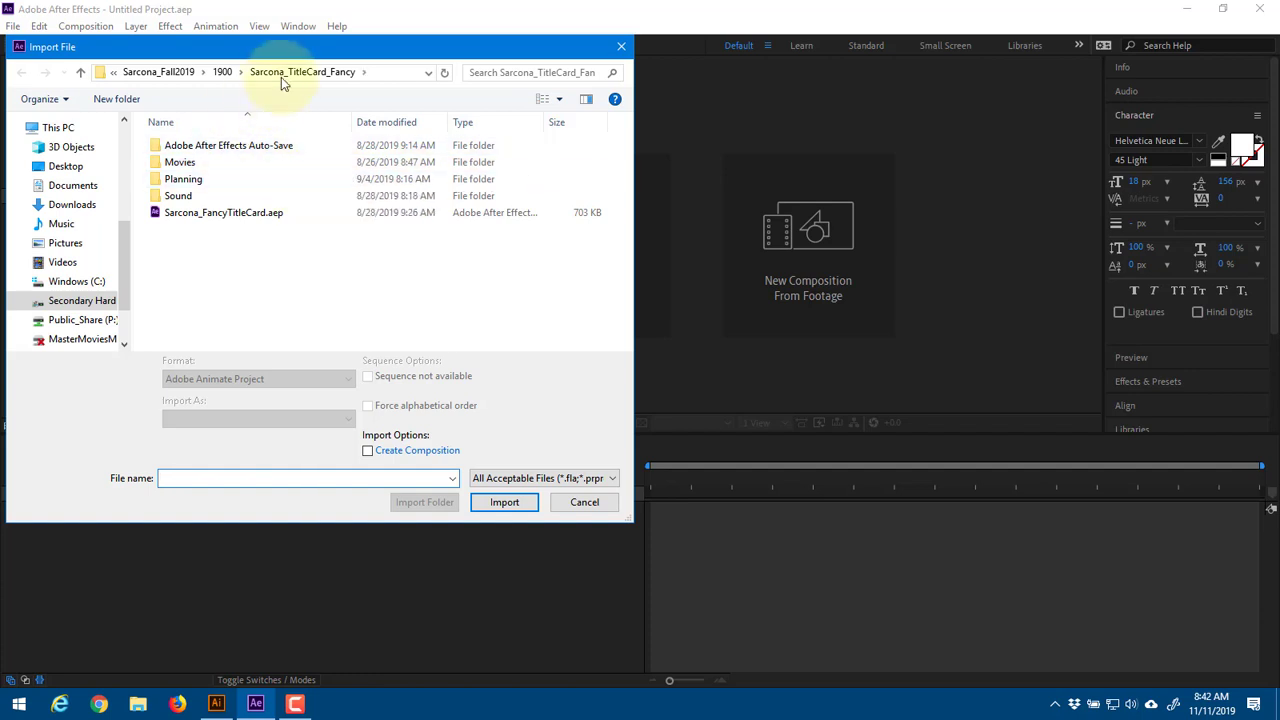
pyautogui.click(180, 74)
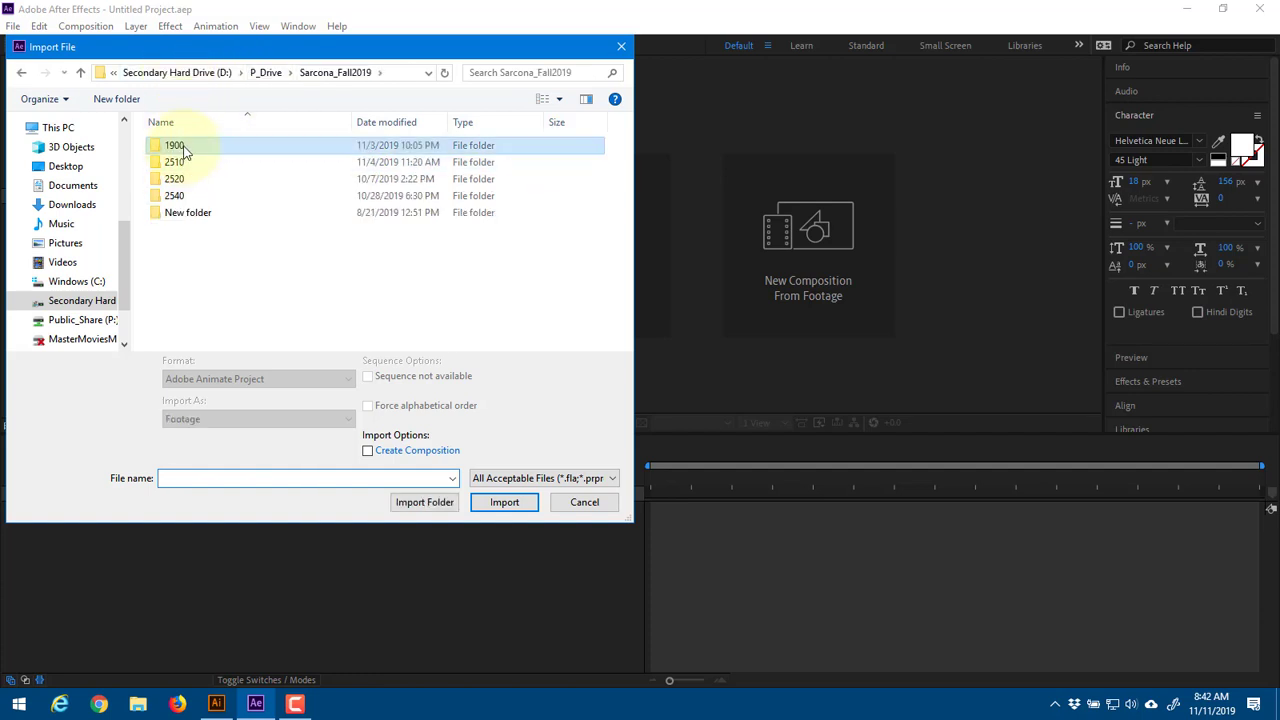
pyautogui.doubleClick(183, 148)
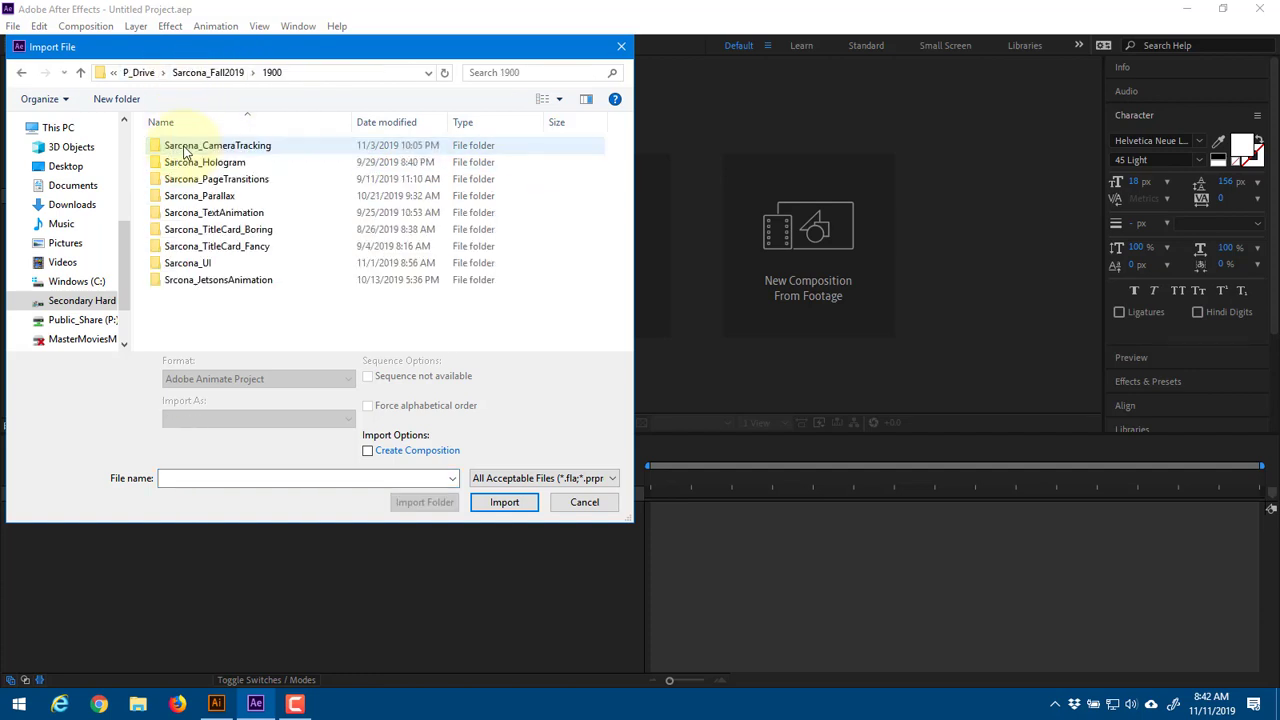
pyautogui.doubleClick(176, 263)
pyautogui.doubleClick(182, 146)
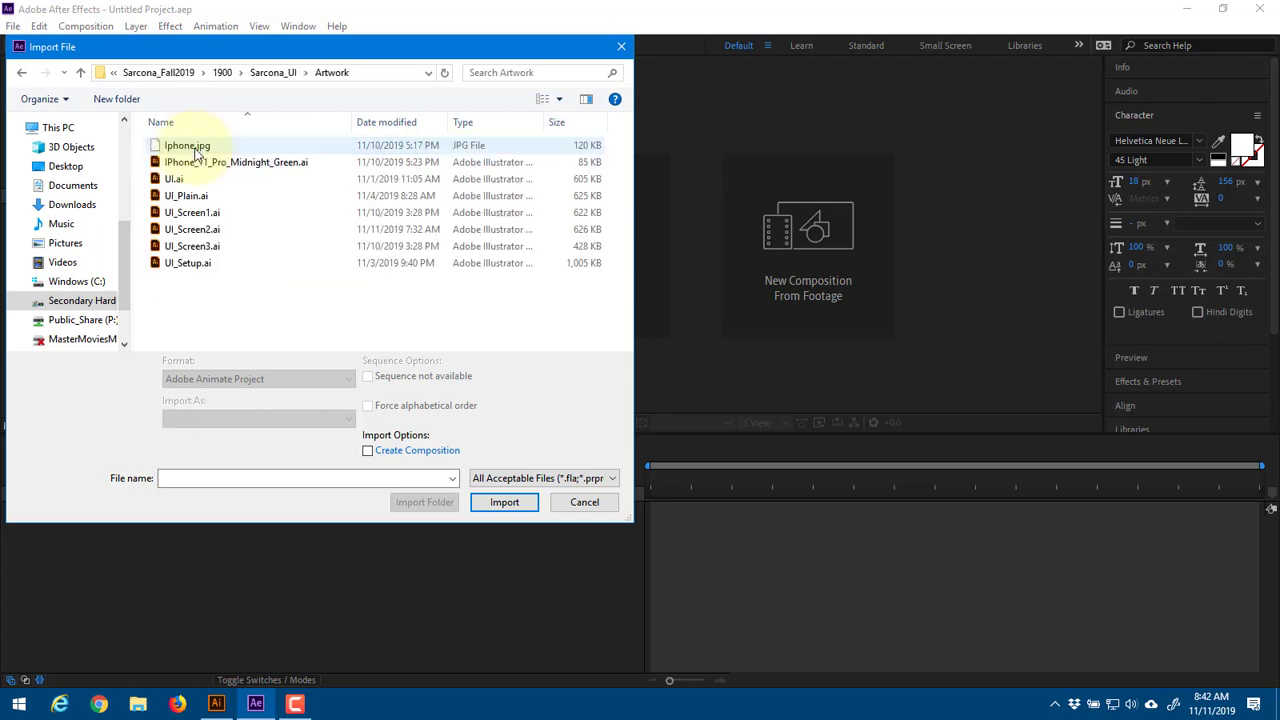
pyautogui.click(194, 213)
pyautogui.keyDown('shift'); pyautogui.click(192, 246); pyautogui.keyUp('shift')
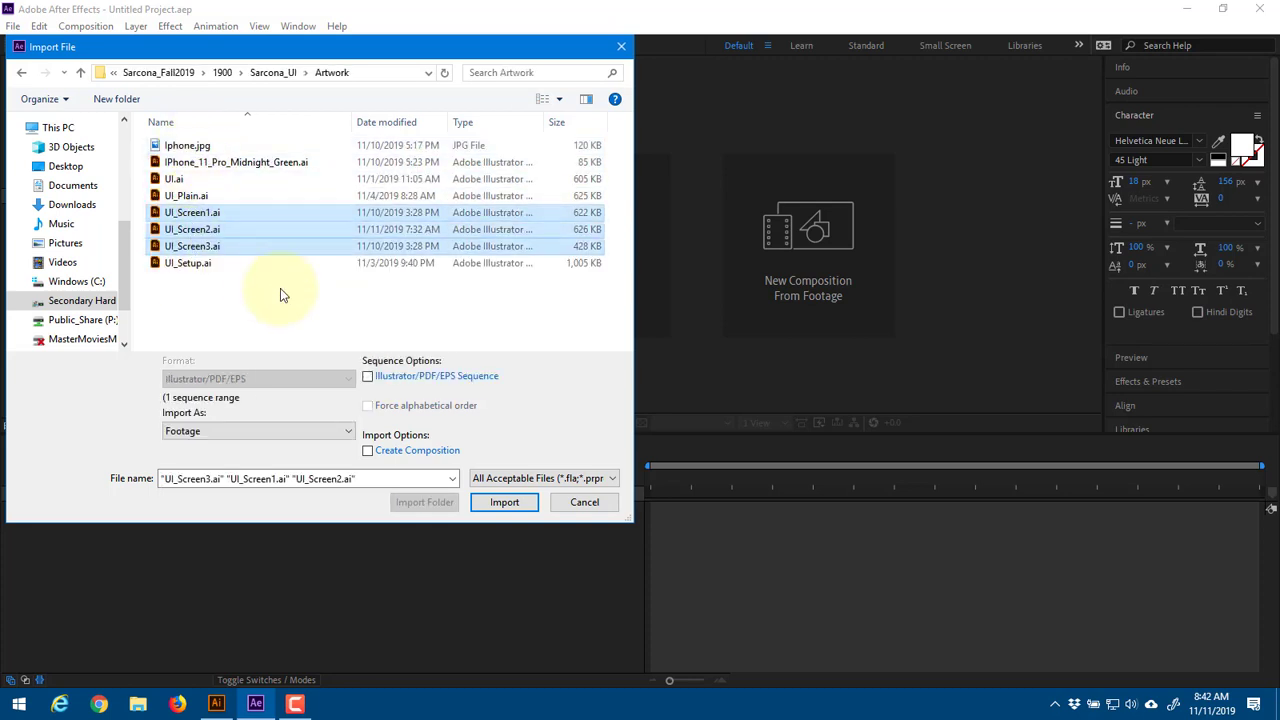
pyautogui.click(243, 431)
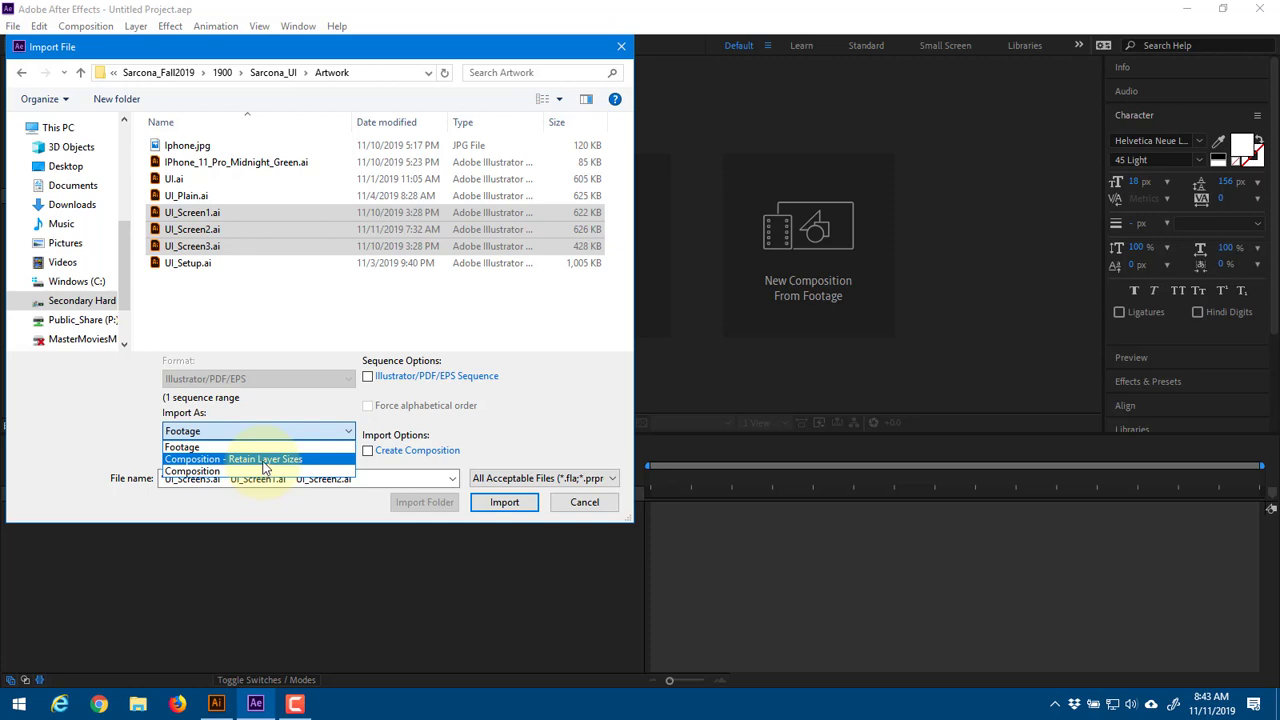
pyautogui.click(262, 447)
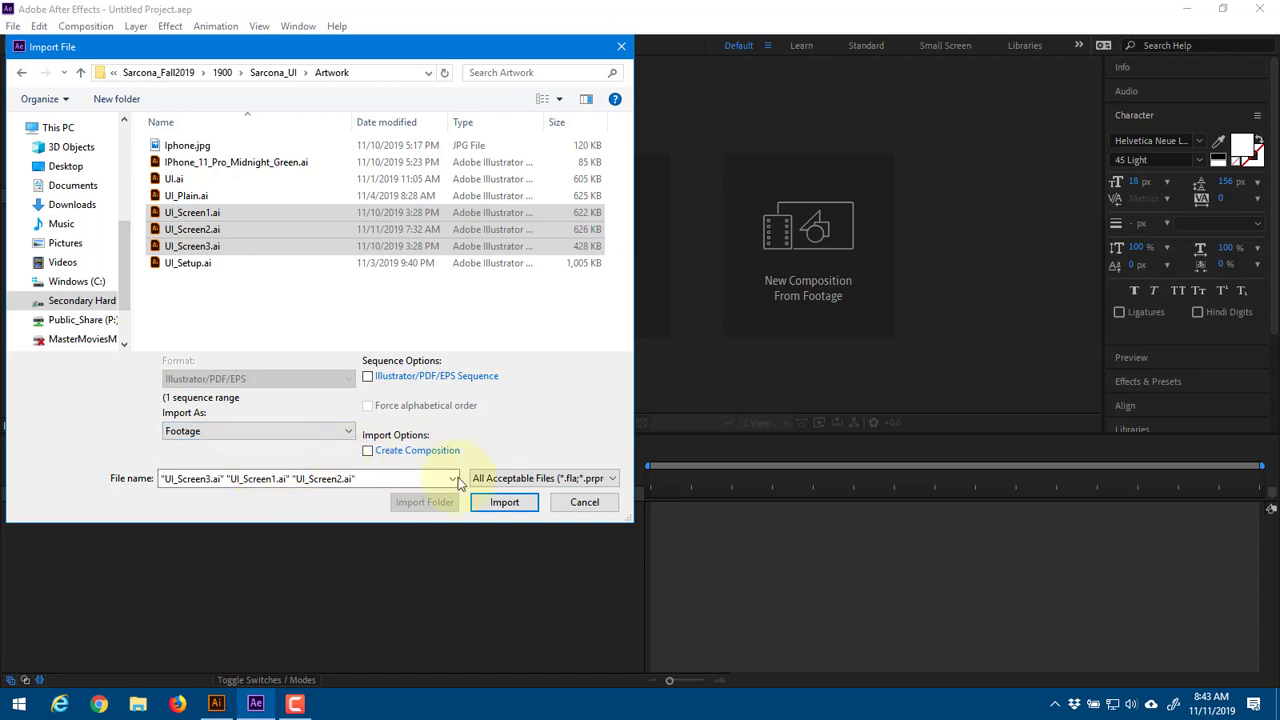
pyautogui.click(504, 502)
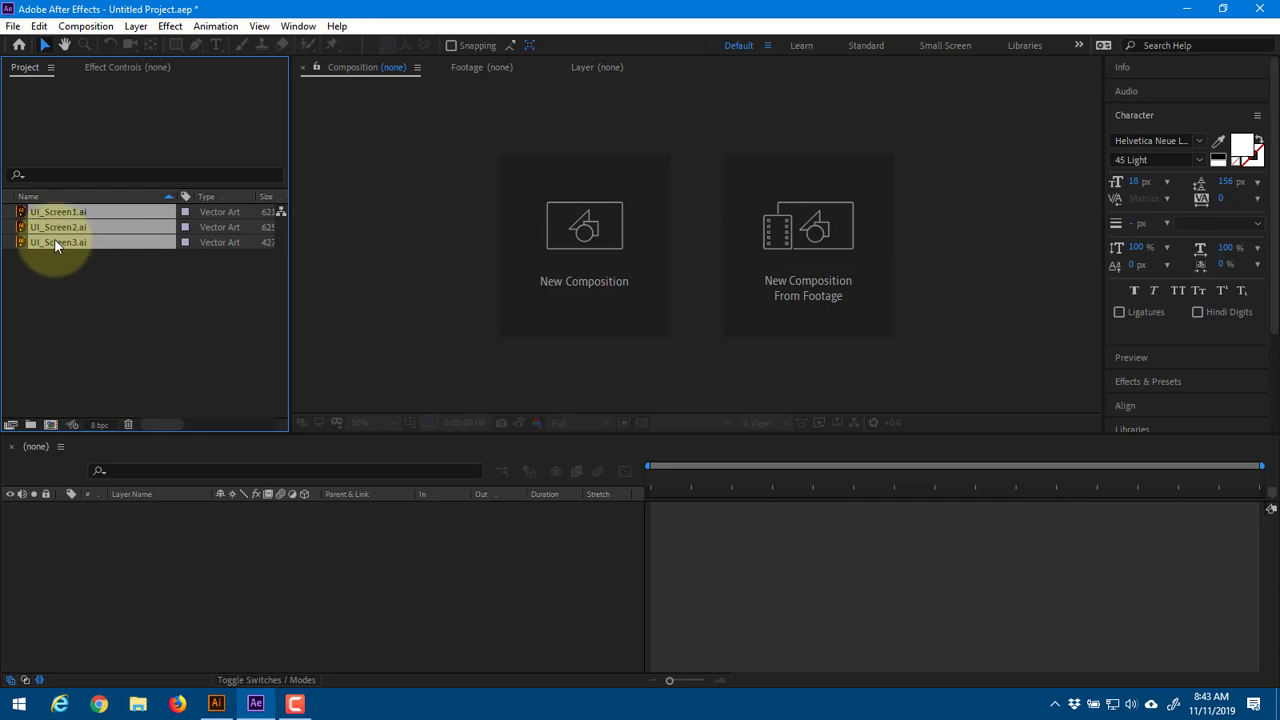
# Create a single composition from the three imported screens, using UI_Screen1.ai's dimensions and a still duration of 20 seconds
pyautogui.moveTo(54, 240); pyautogui.dragTo(51, 434)
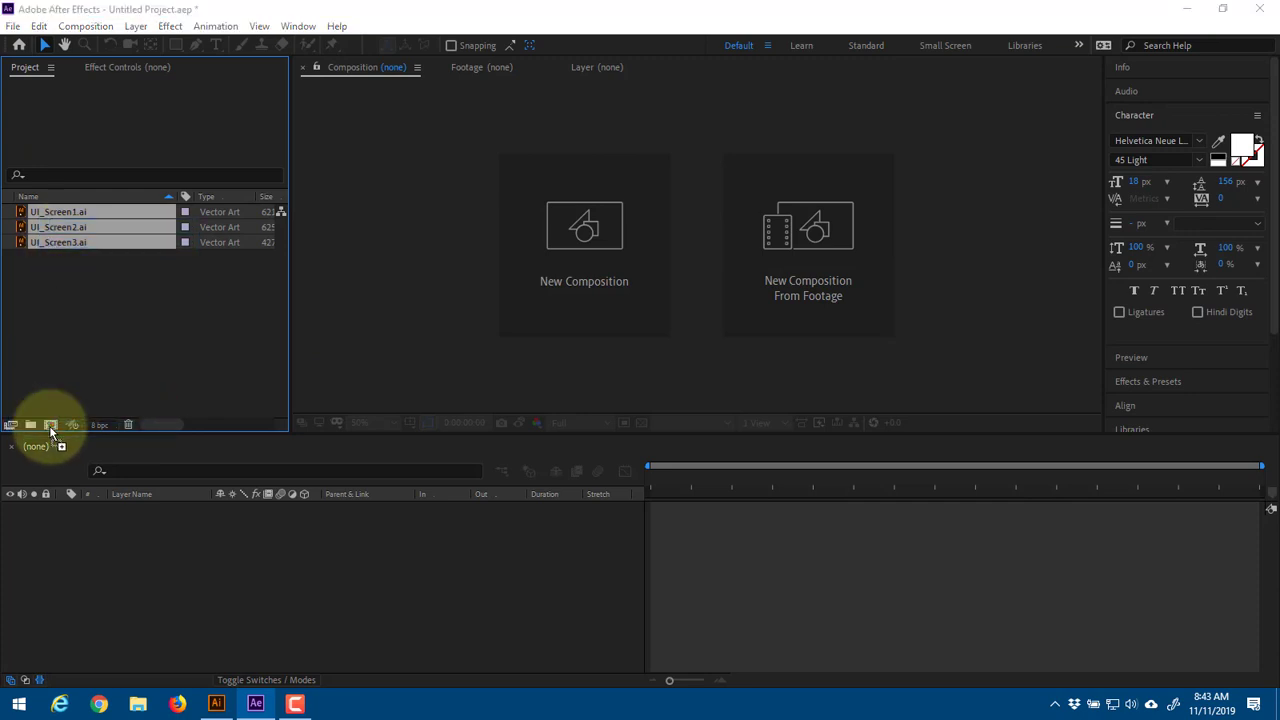
pyautogui.click(488, 224)
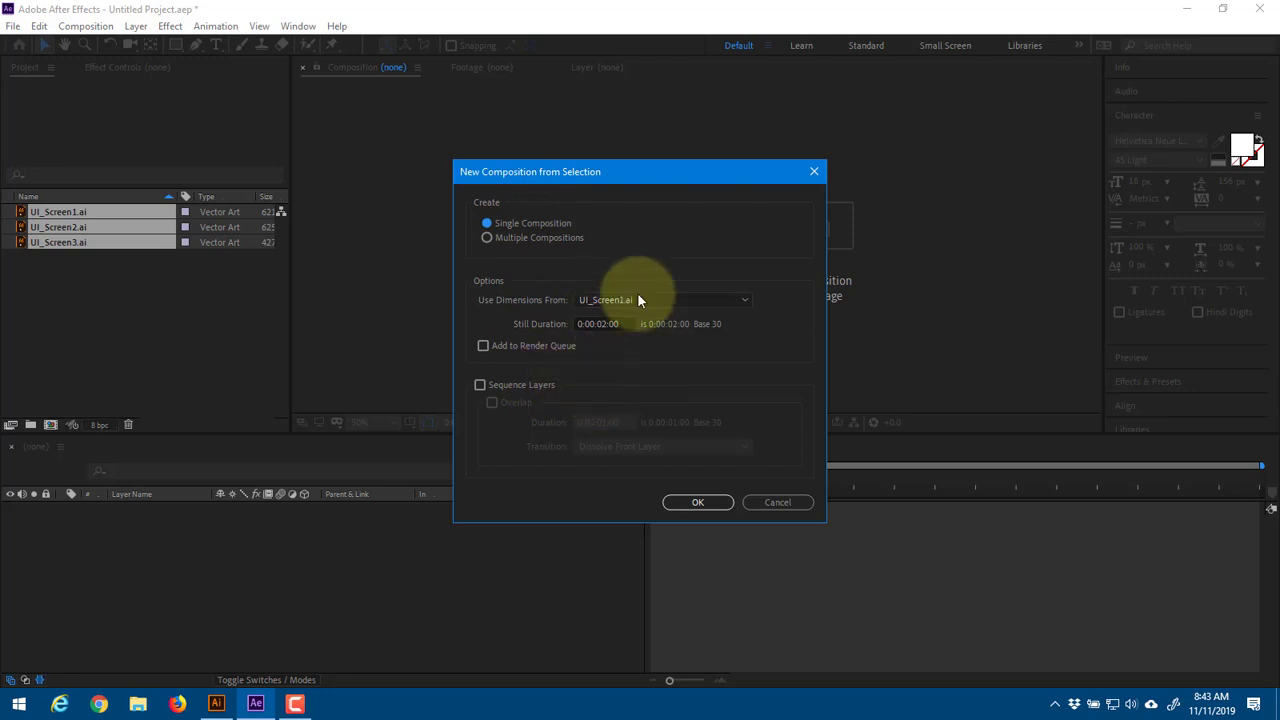
pyautogui.click(605, 324)
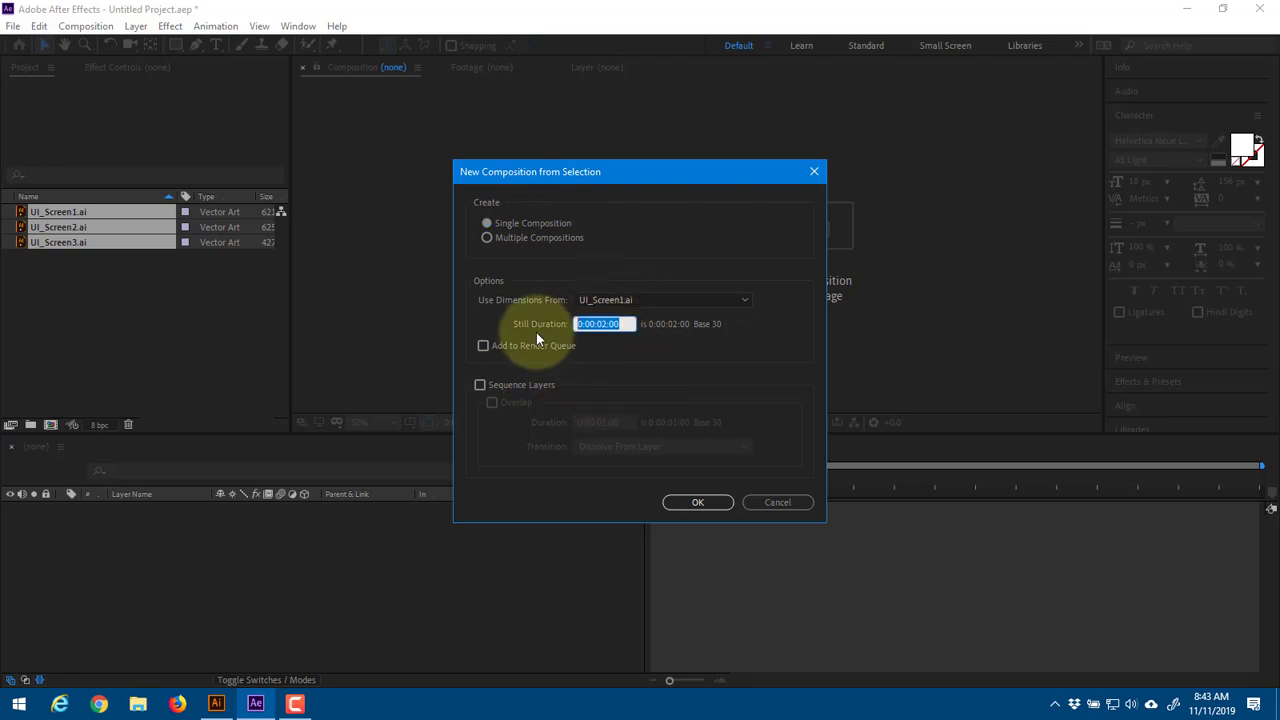
pyautogui.write('2000')
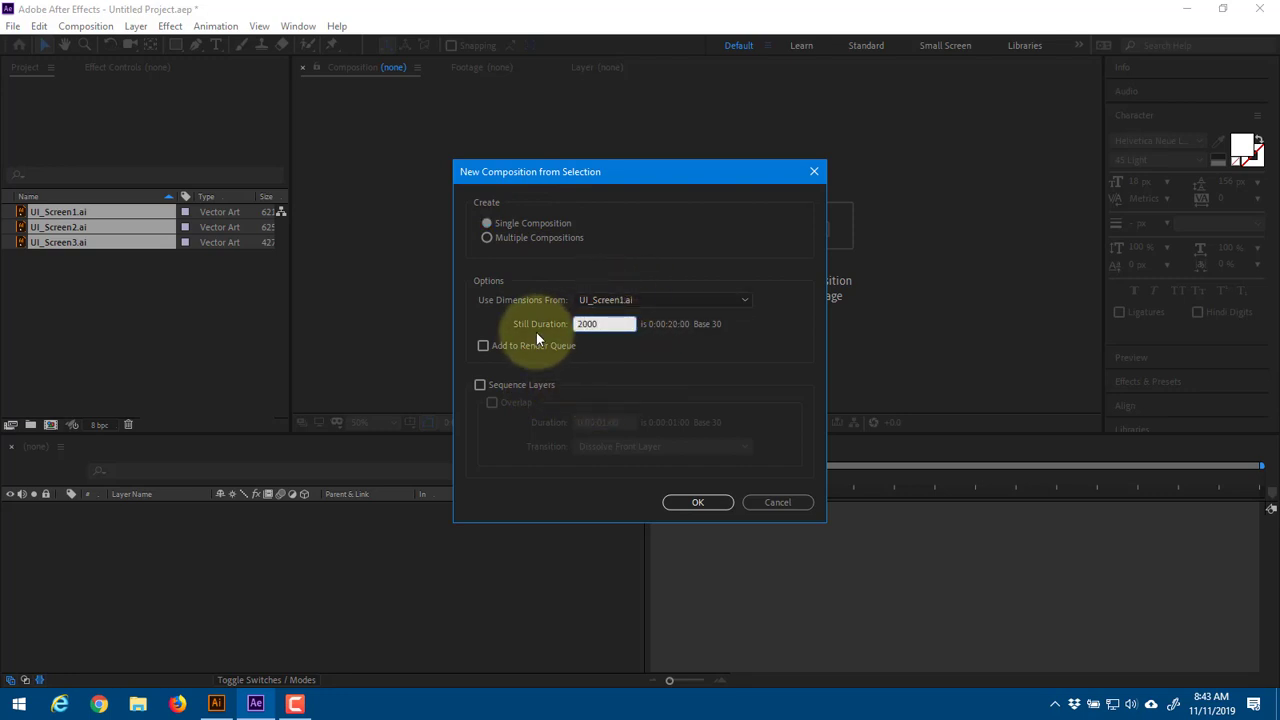
pyautogui.click(700, 503)
pyautogui.press(',')
pyautogui.press(',')
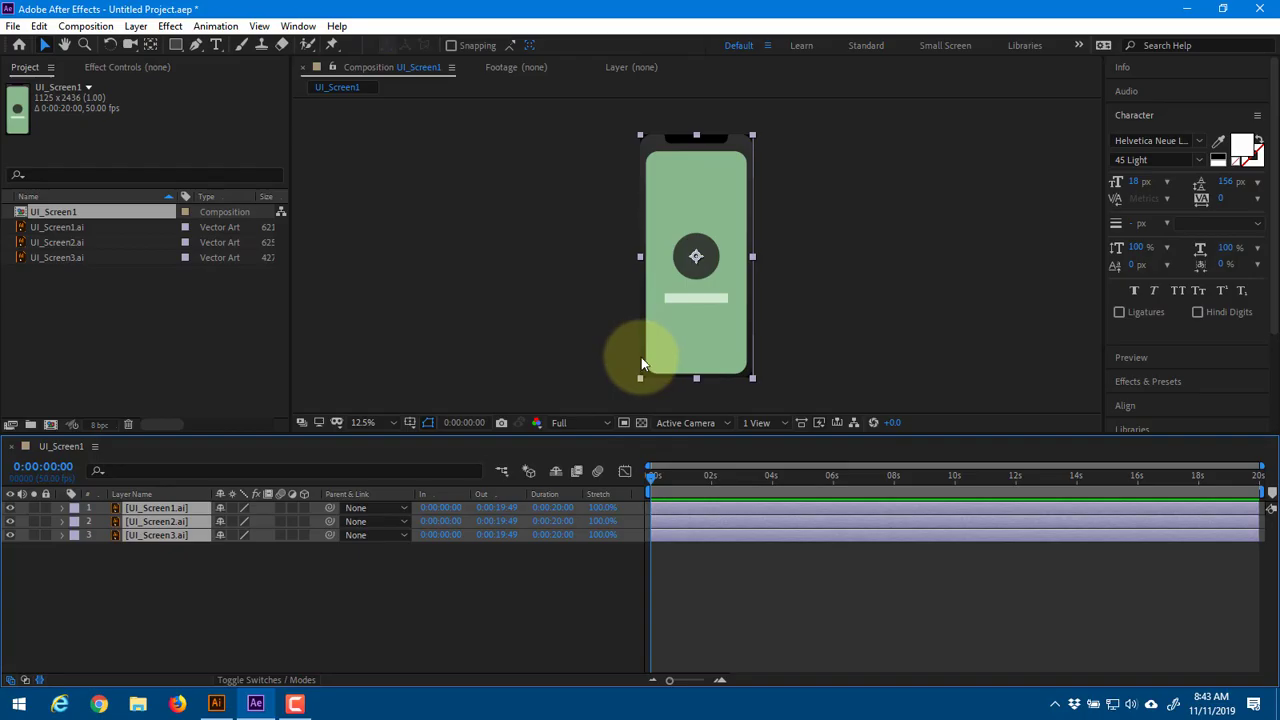
# Look at the artboards in Illustrator, return to After Effects, and toggle the three screen layers' visibility to examine each one's artwork
pyautogui.hotkey('alt', 'Tab')
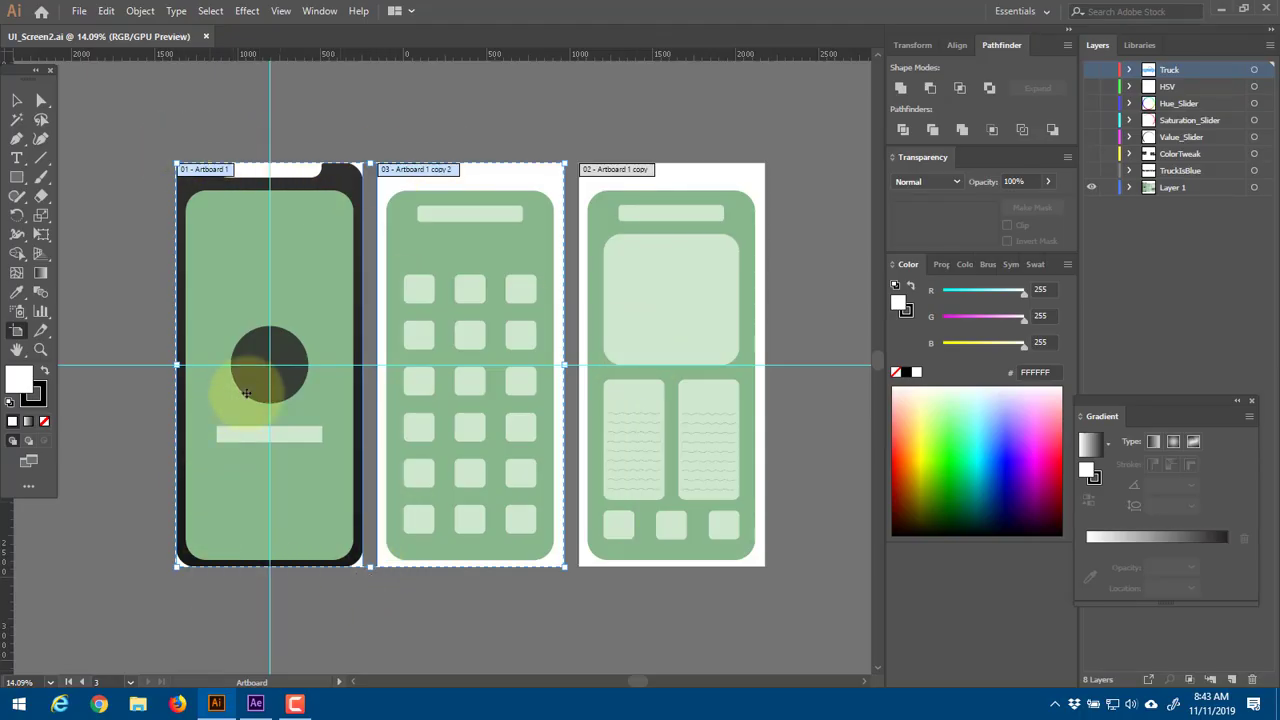
pyautogui.hotkey('alt', 'Tab')
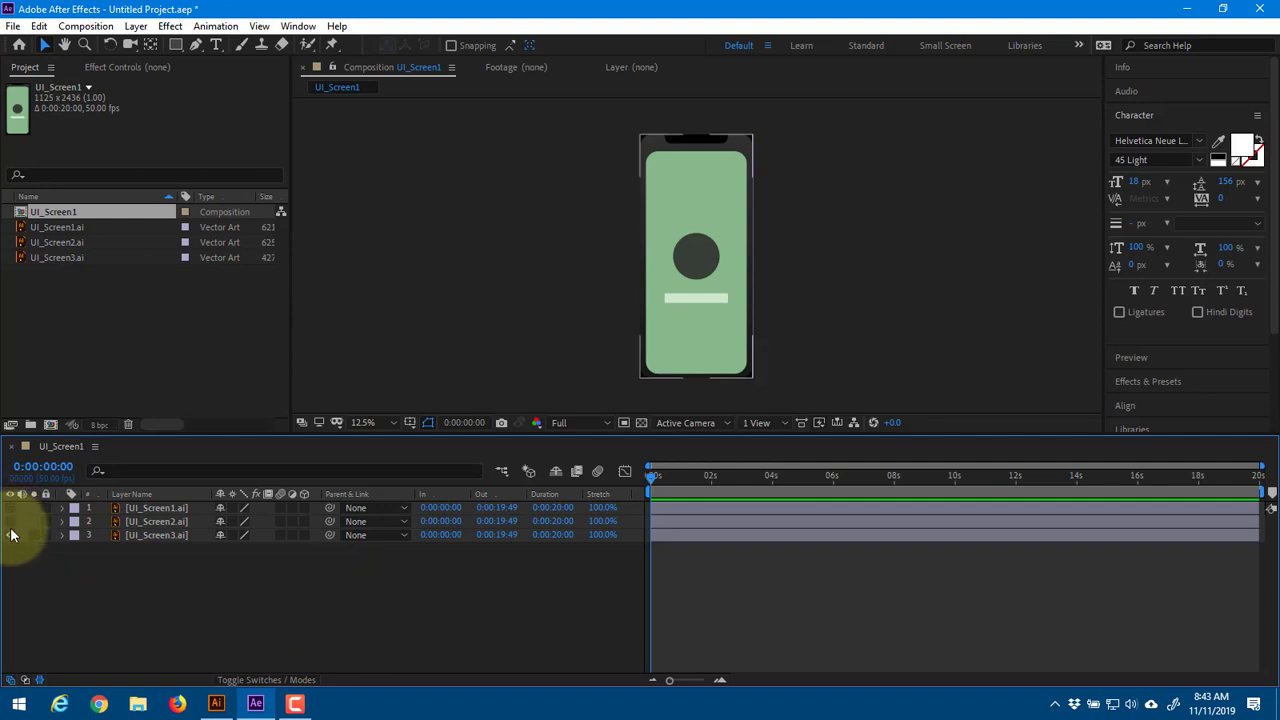
pyautogui.click(10, 508)
pyautogui.click(10, 508)
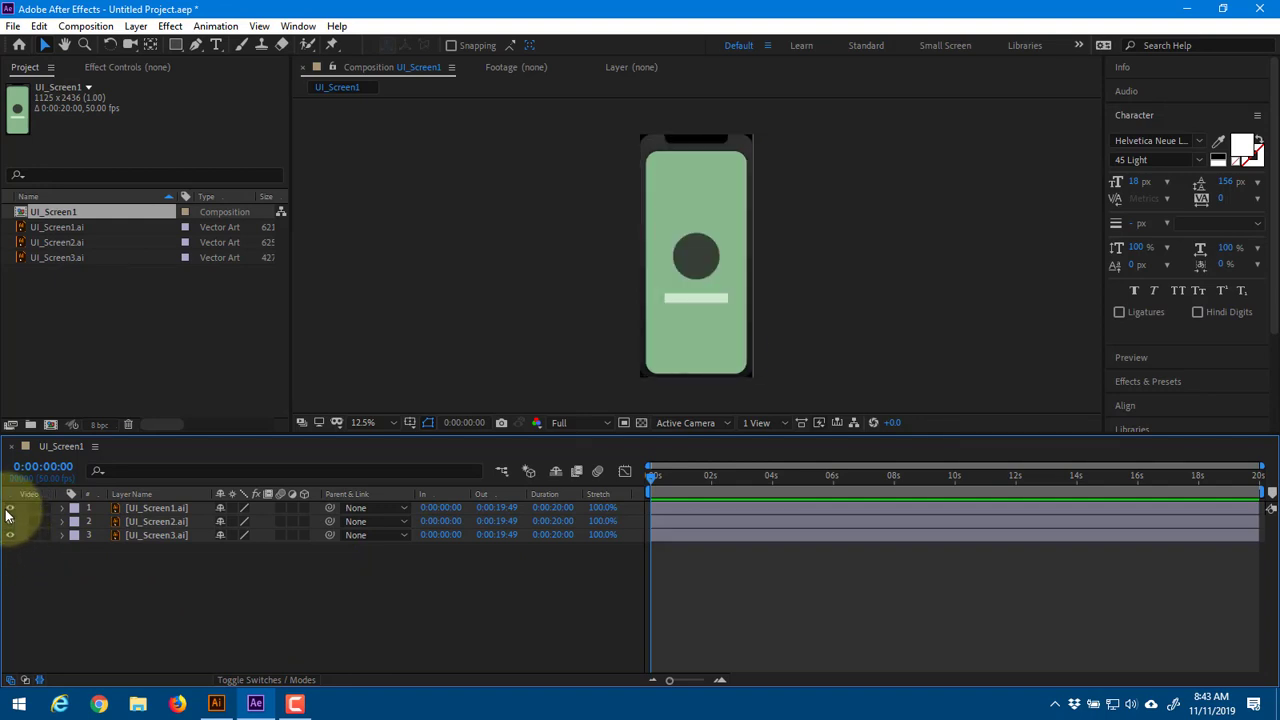
pyautogui.click(9, 522)
pyautogui.click(10, 535)
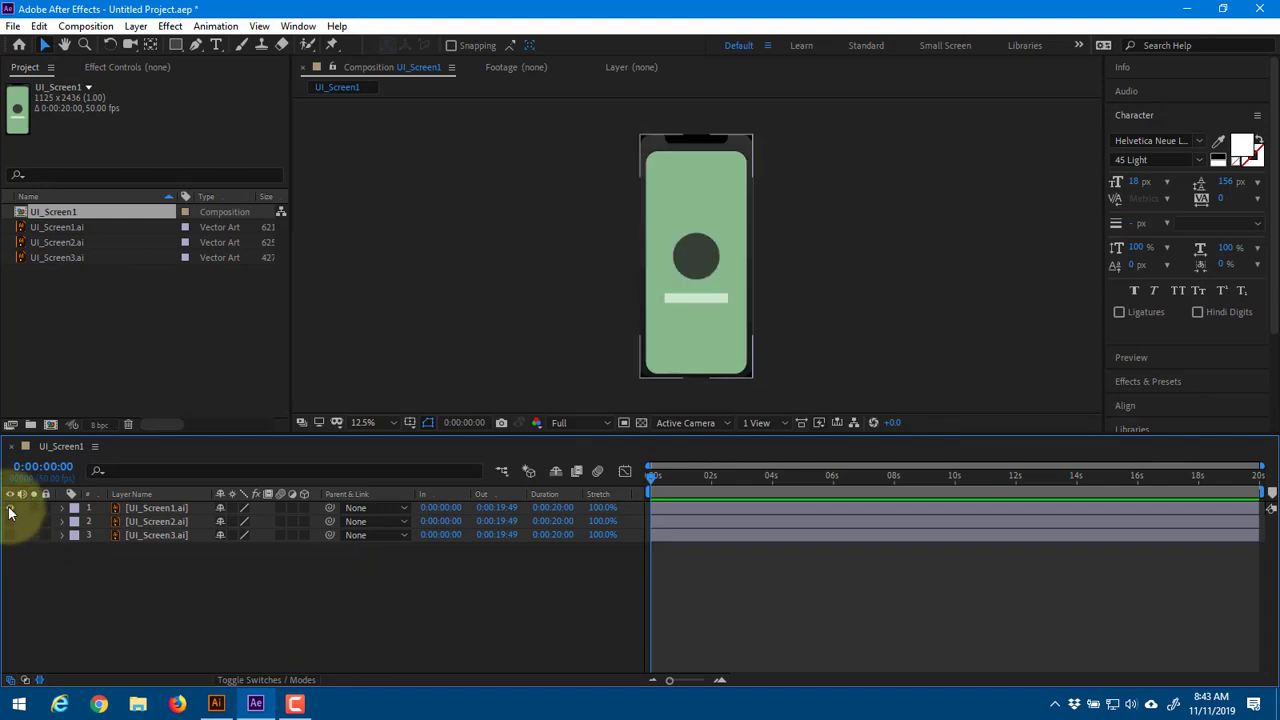
pyautogui.click(10, 508)
pyautogui.click(10, 508)
pyautogui.click(10, 508)
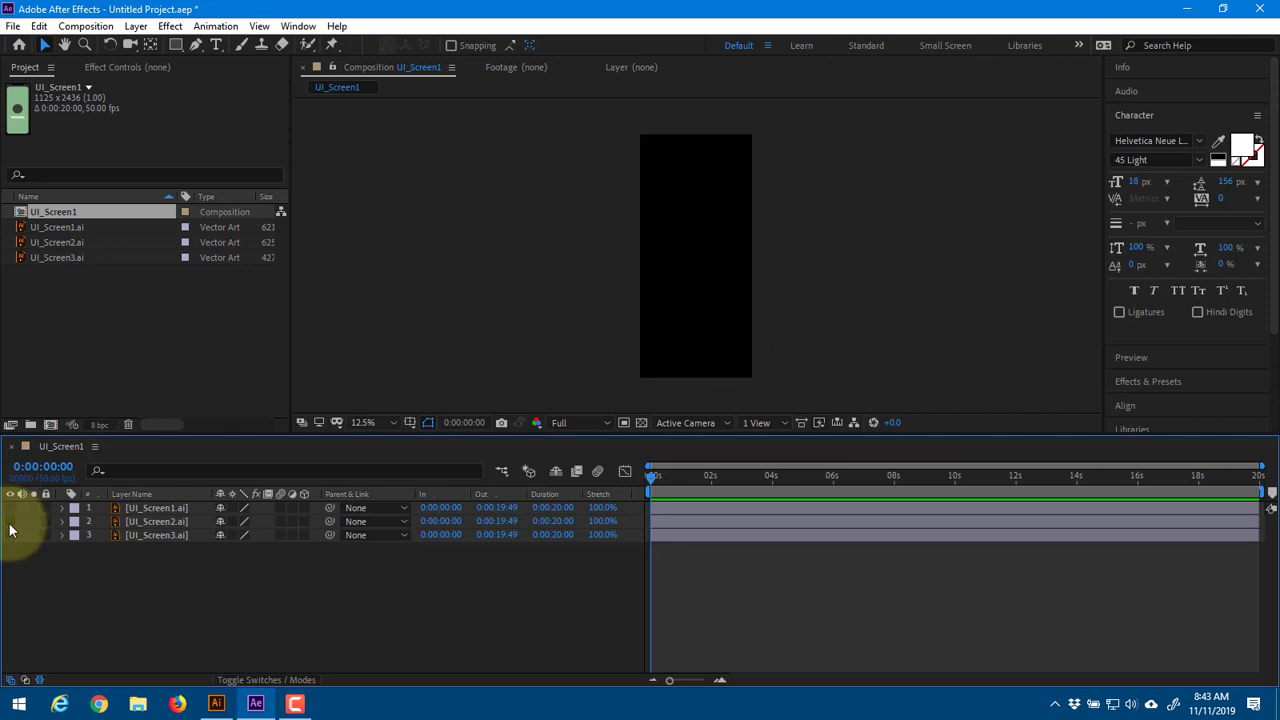
pyautogui.click(10, 508)
pyautogui.click(10, 508)
pyautogui.click(10, 535)
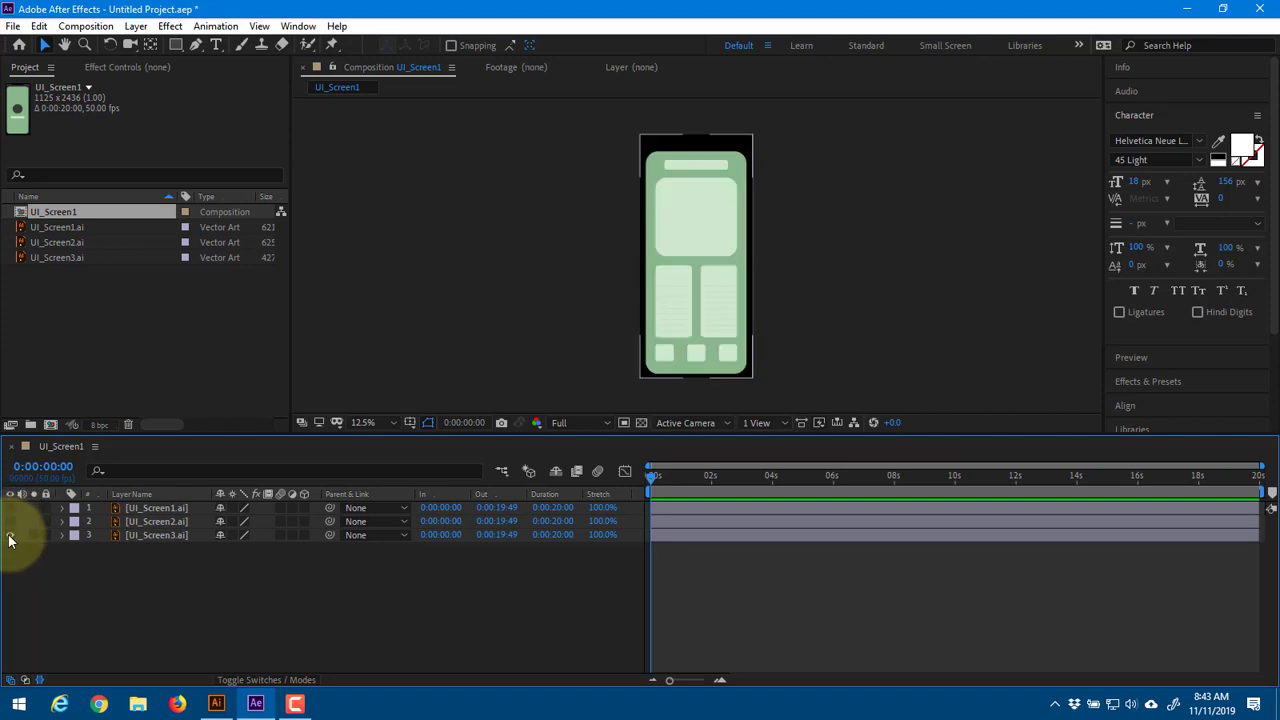
pyautogui.click(10, 535)
# Switch to Illustrator and delete the first phone screen's and the large-panel screen's artboards, keeping only the icon-grid artboard
pyautogui.hotkey('alt', 'Tab')
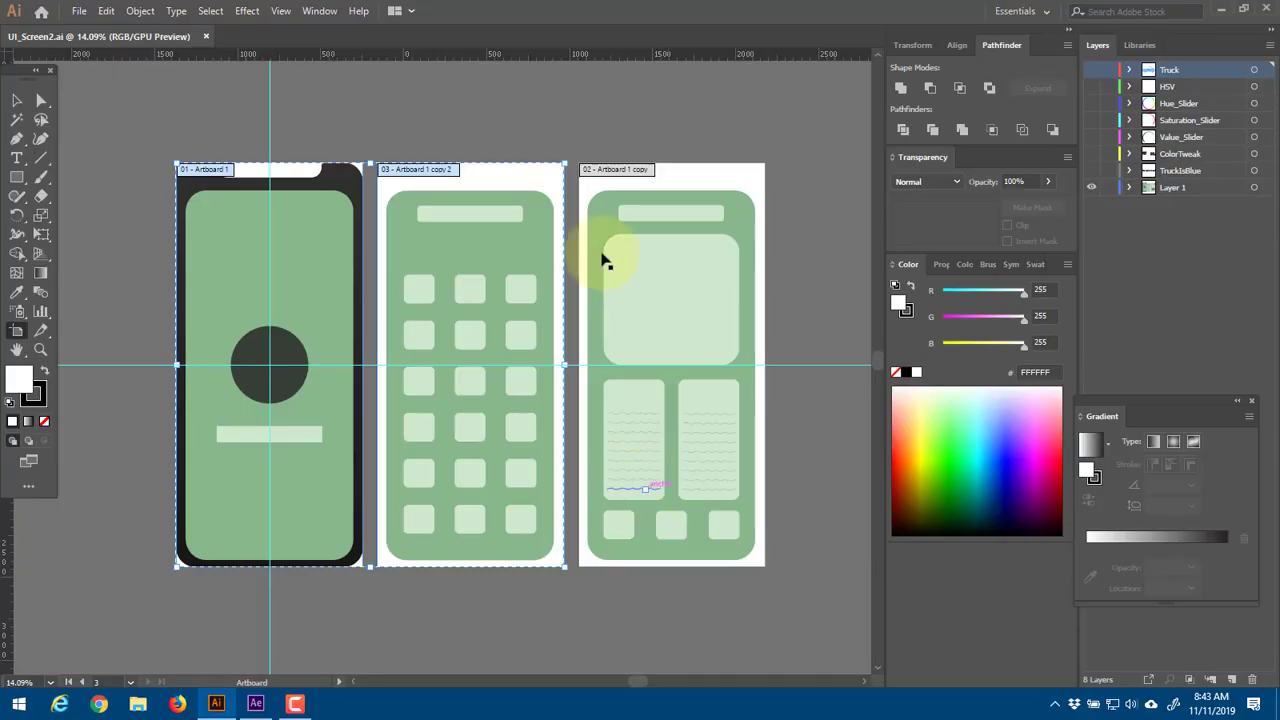
pyautogui.click(195, 299)
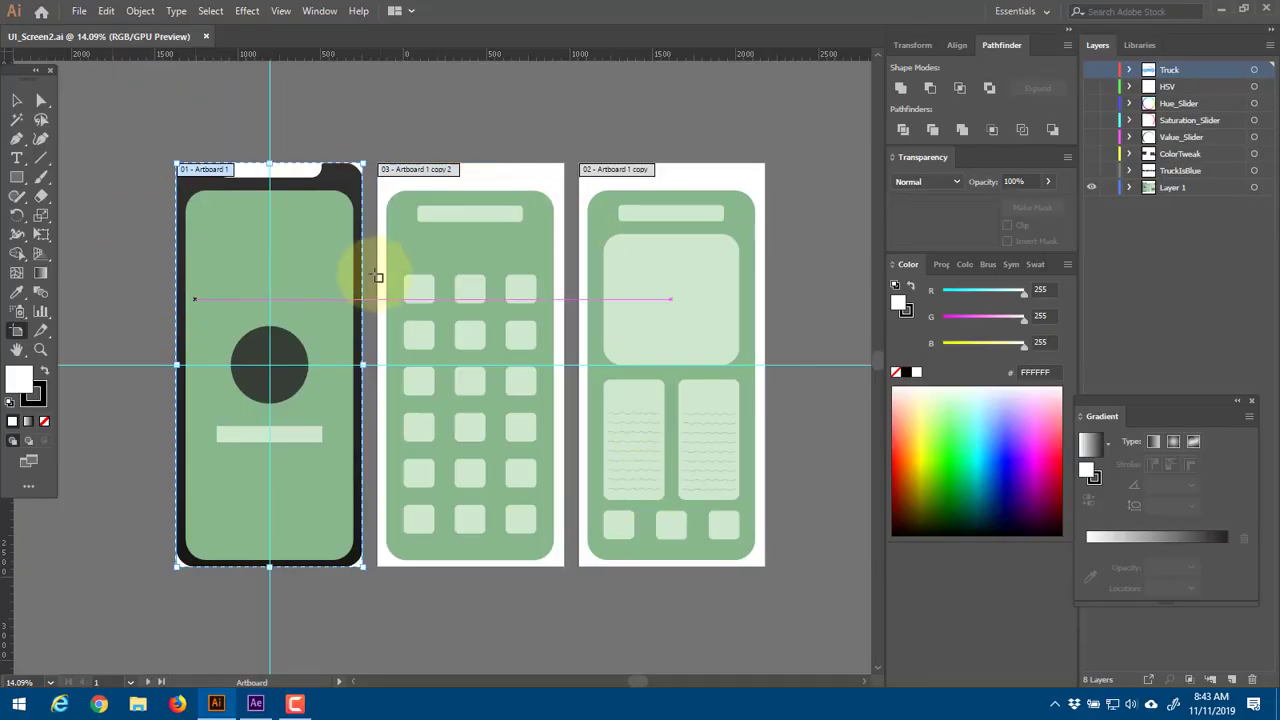
pyautogui.press('Delete')
pyautogui.click(676, 224)
pyautogui.press('Delete')
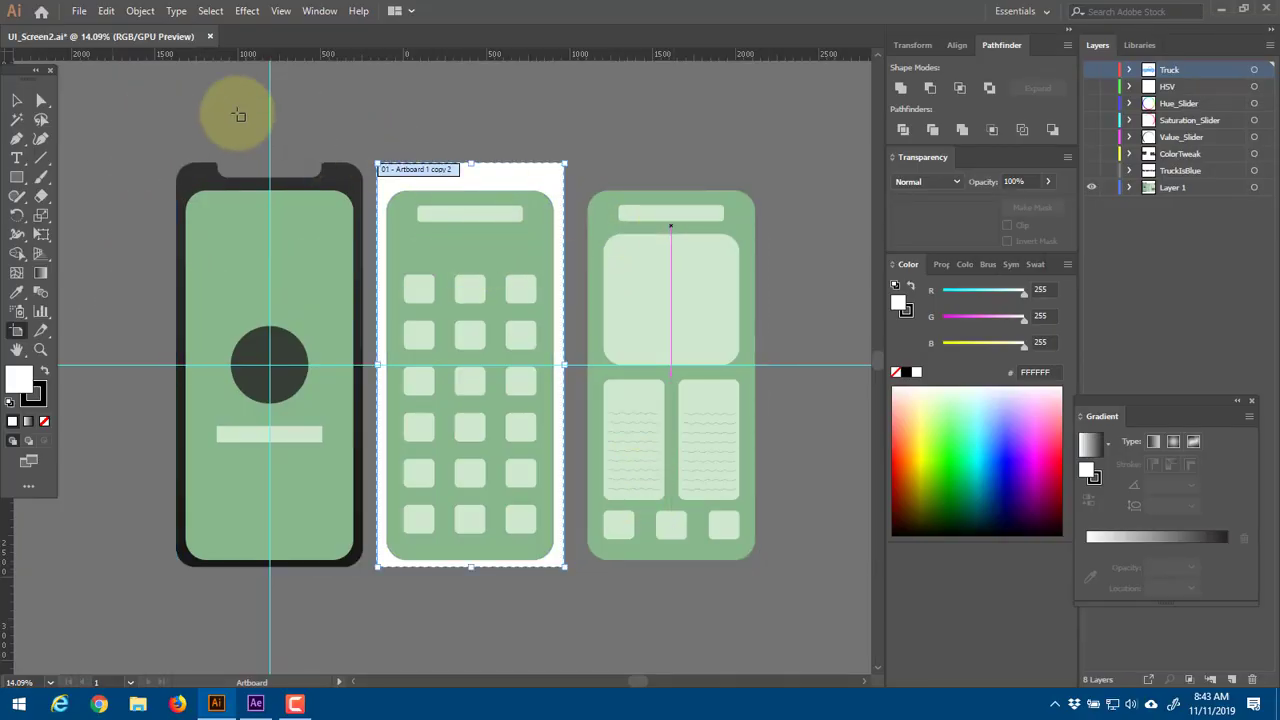
# Save the icon-grid version over UI_Screen2.ai in the Artwork folder, replacing the existing file with the Illustrator CC version options
pyautogui.hotkey('ctrl', 'shift', 's')
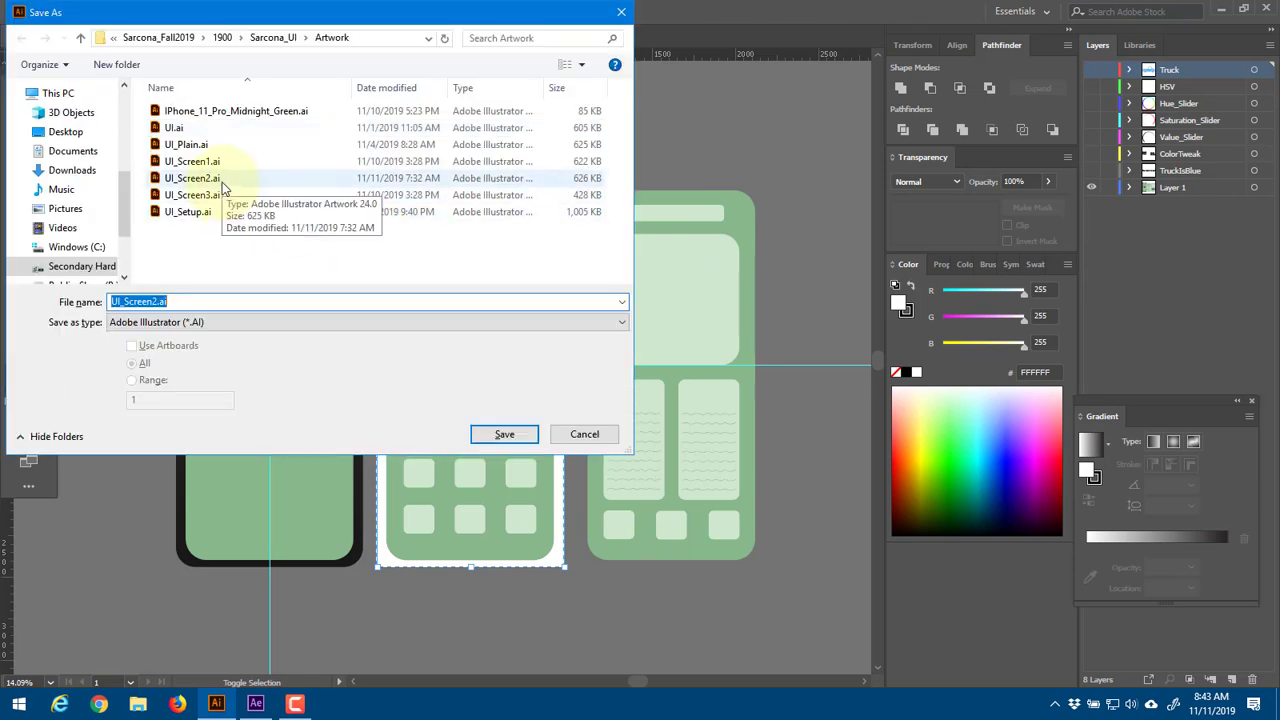
pyautogui.doubleClick(222, 184)
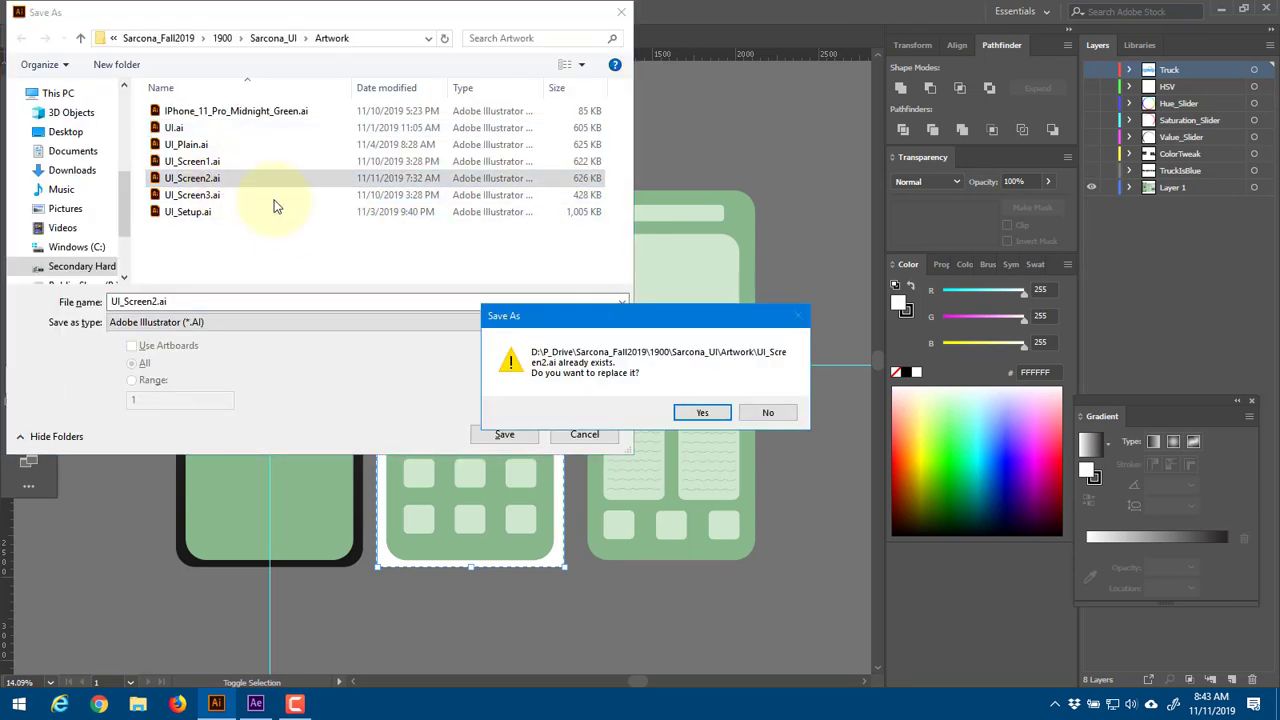
pyautogui.click(688, 418)
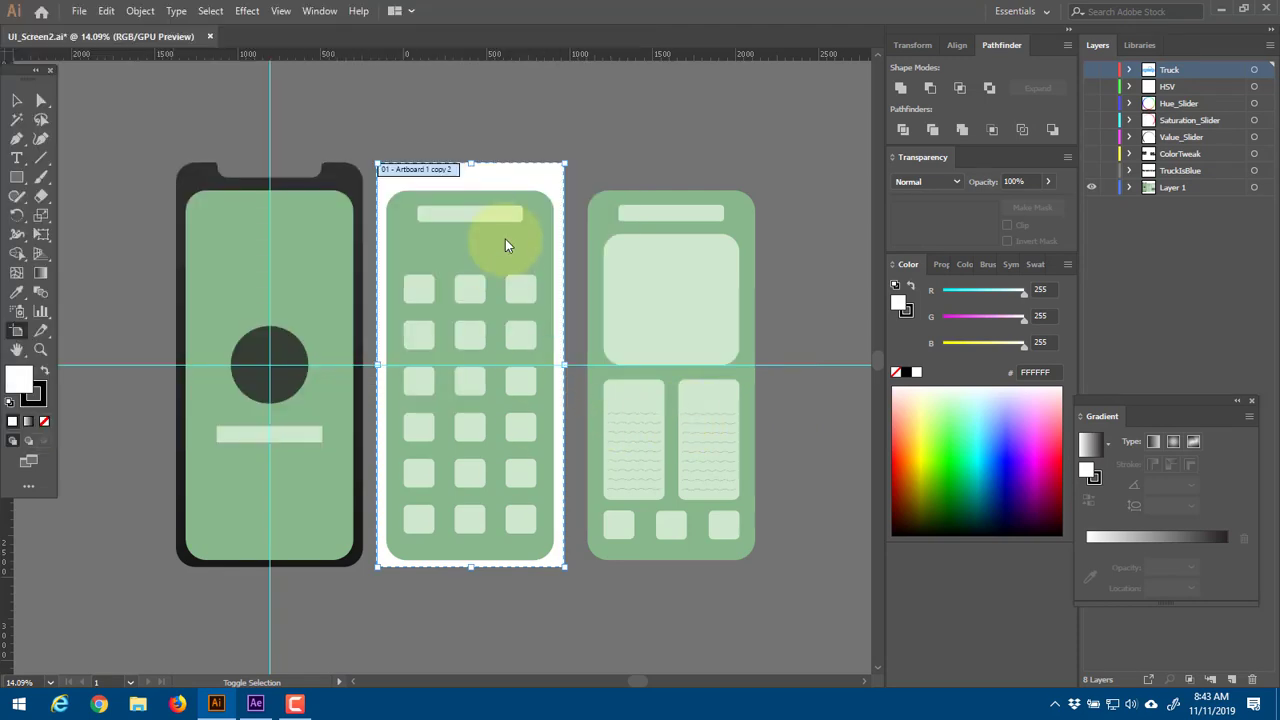
pyautogui.hotkey('alt', 'Tab')
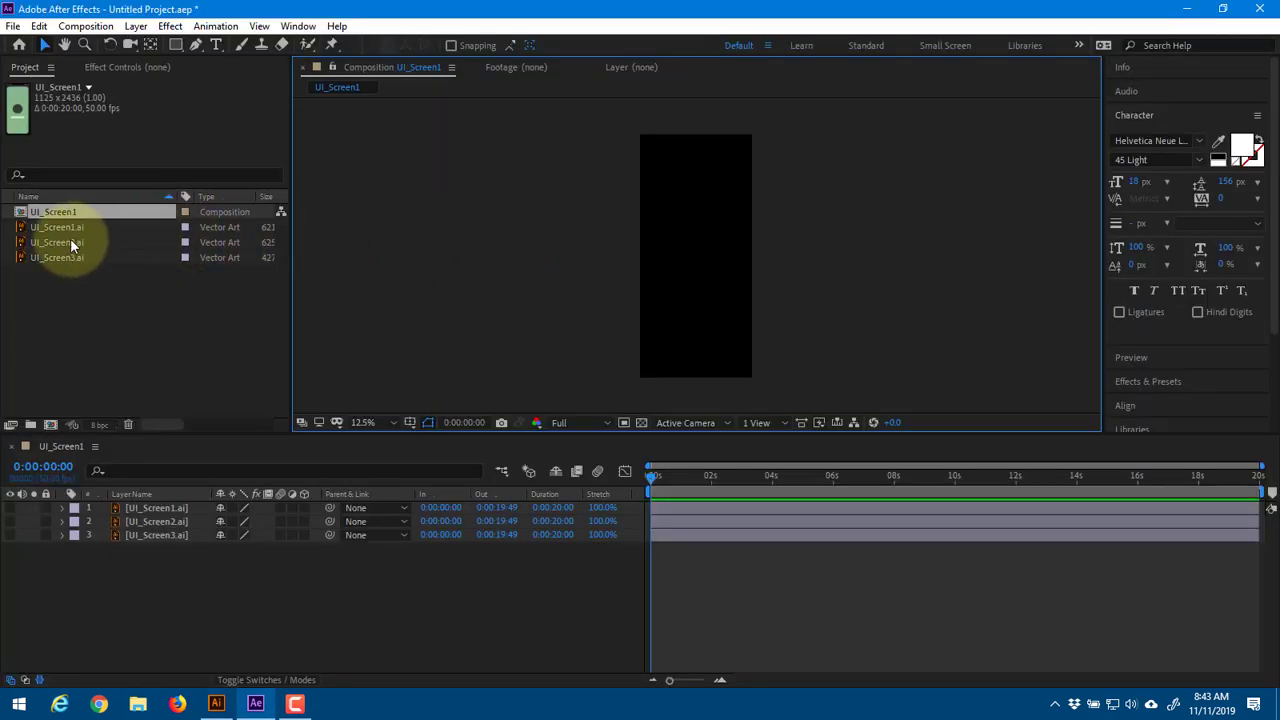
pyautogui.click(70, 243)
pyautogui.hotkey('alt', 'Tab')
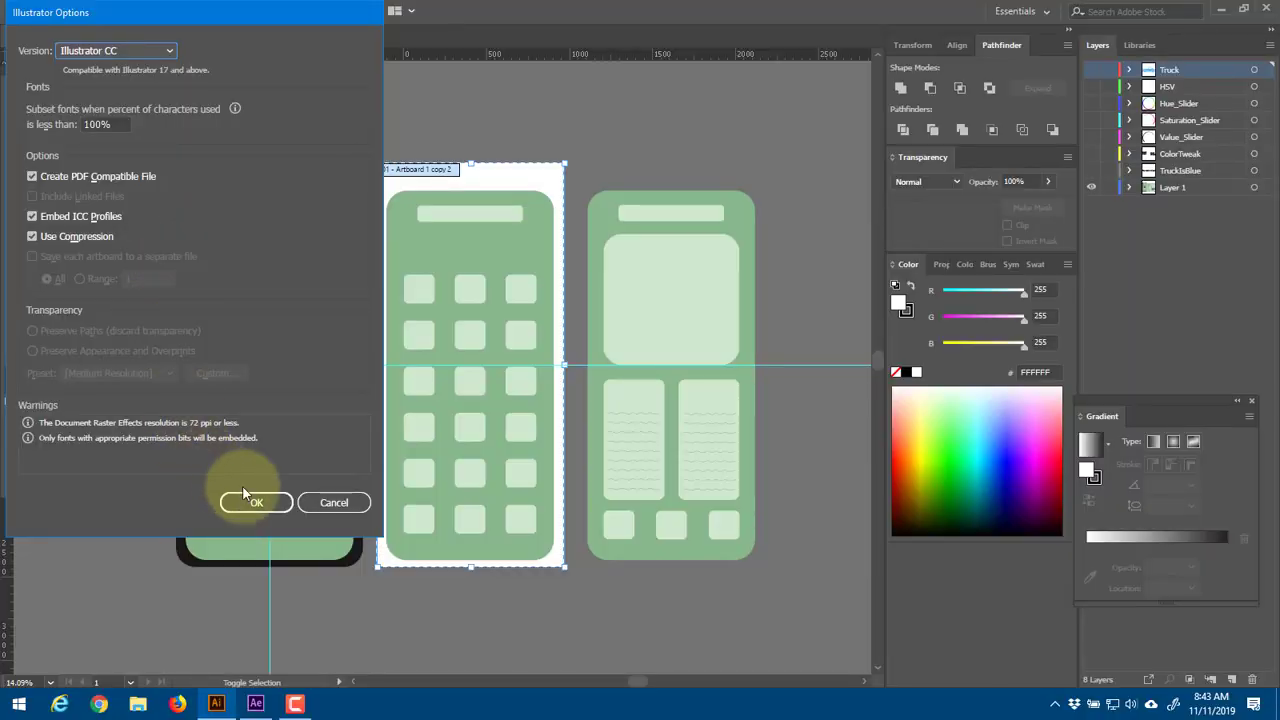
pyautogui.click(248, 498)
# Return to After Effects and make the UI_Screen1, UI_Screen2 and UI_Screen3 layers visible again
pyautogui.hotkey('alt', 'Tab')
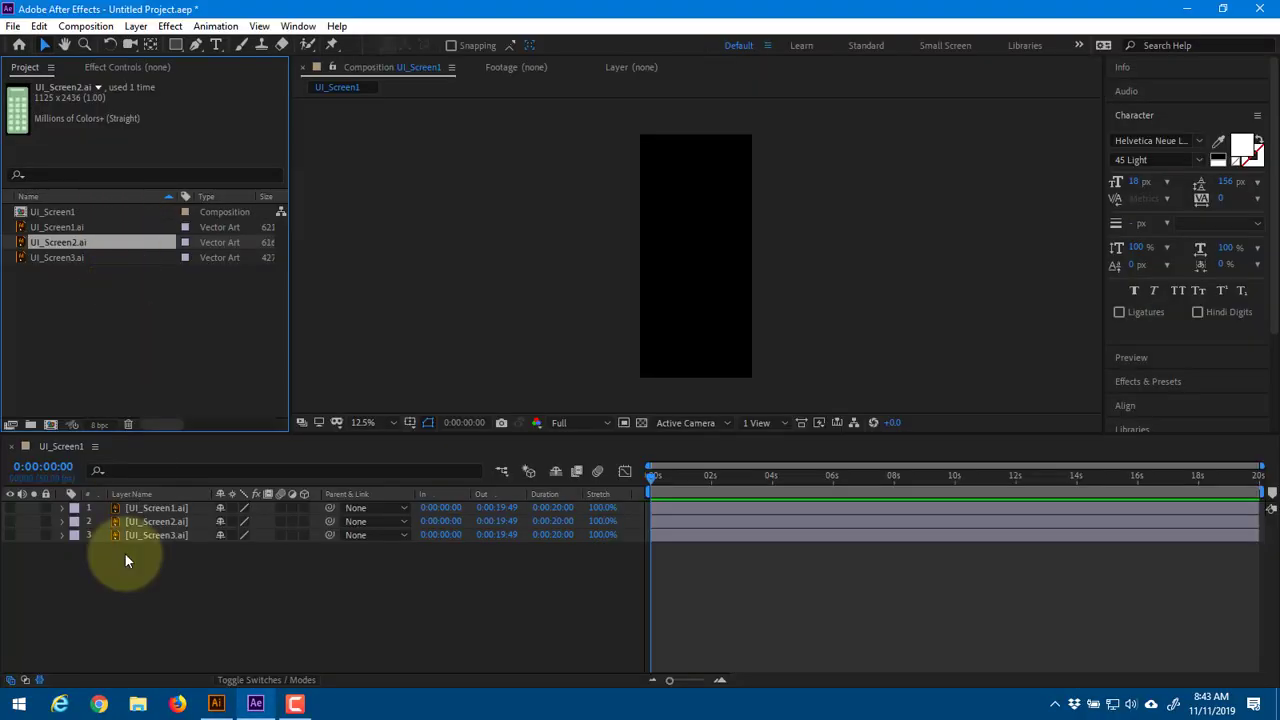
pyautogui.click(10, 521)
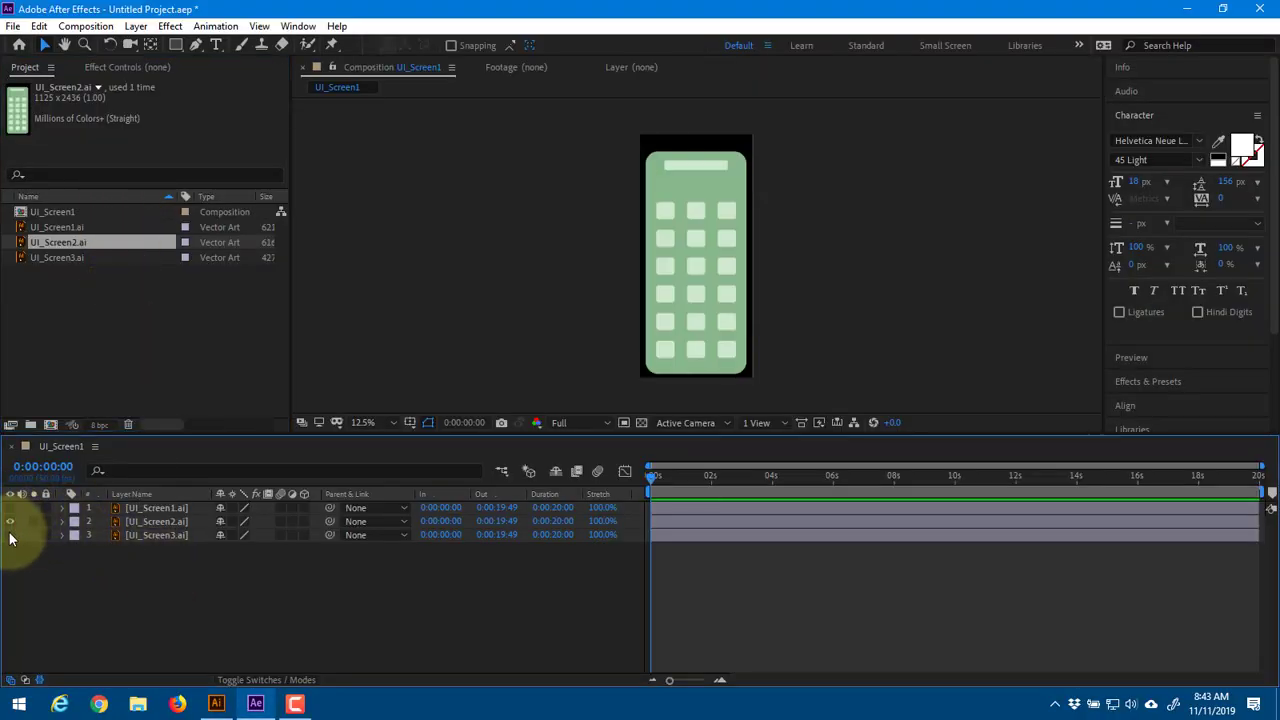
pyautogui.moveTo(10, 507); pyautogui.dragTo(10, 535)
# Activate the Rectangle tool with no layer selected, show the rulers, and place a vertical guide at about 584 through the phone's middle
pyautogui.click(141, 510)
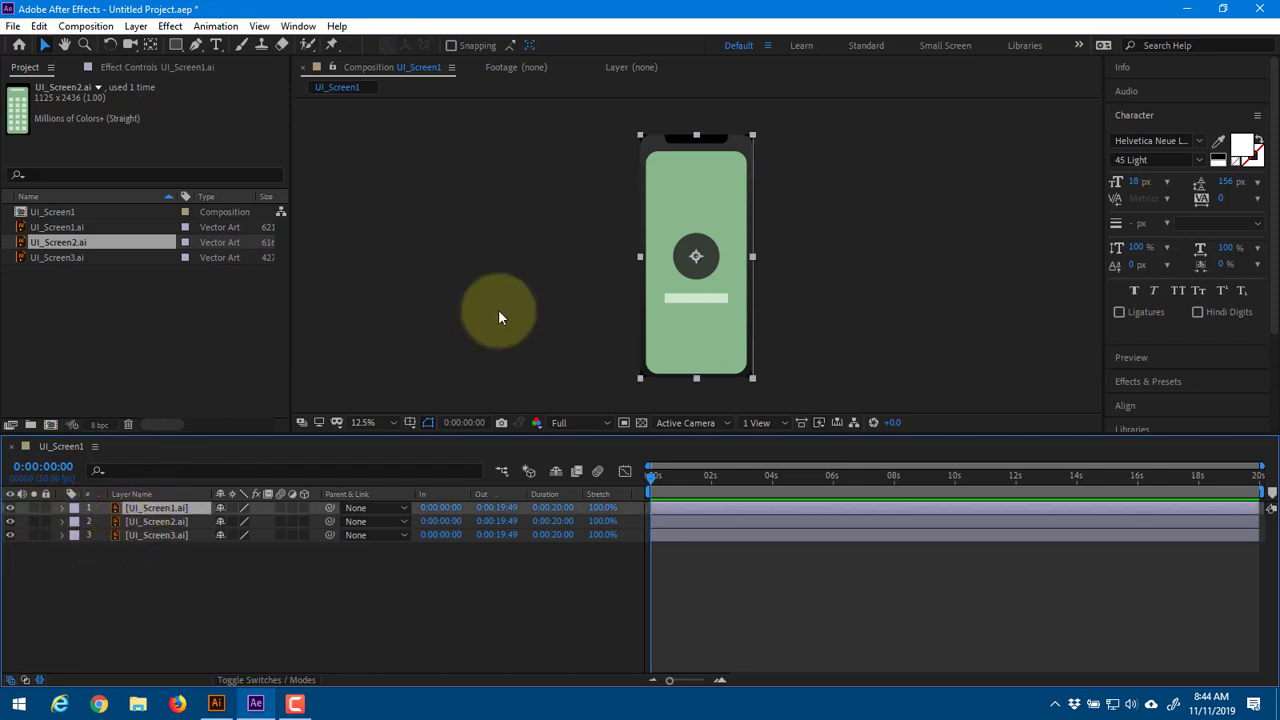
pyautogui.click(181, 42)
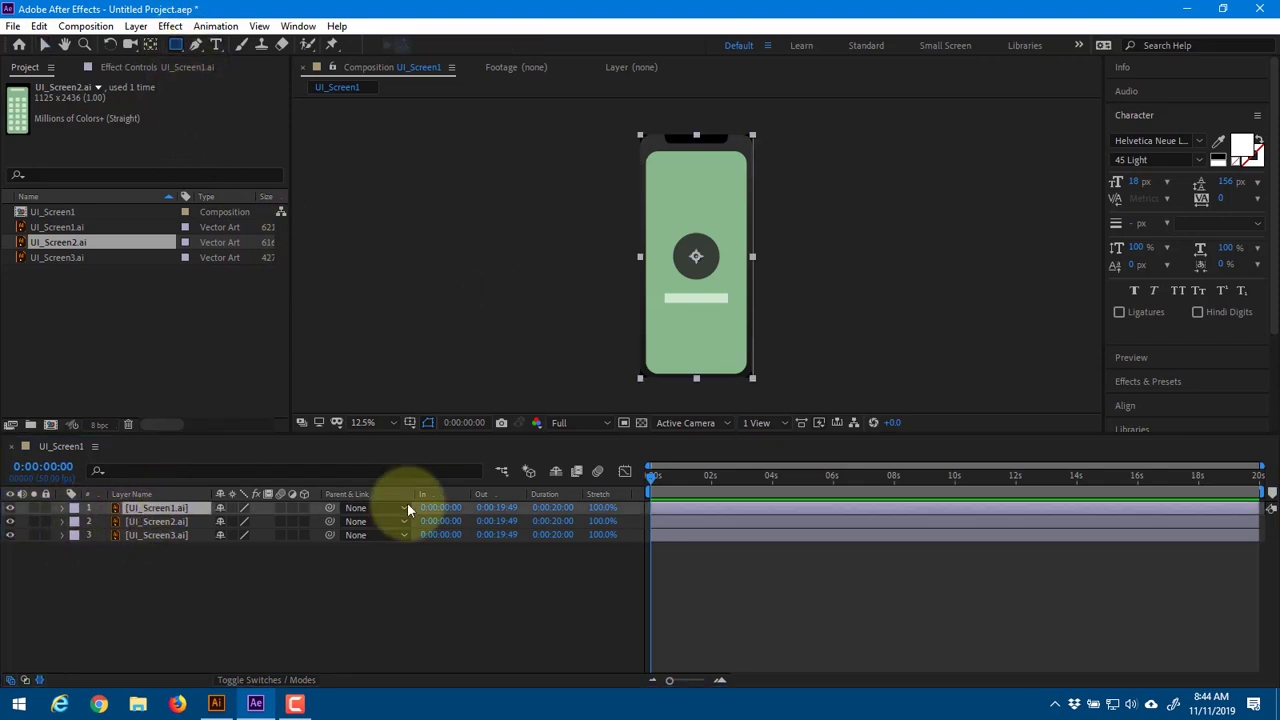
pyautogui.click(549, 371)
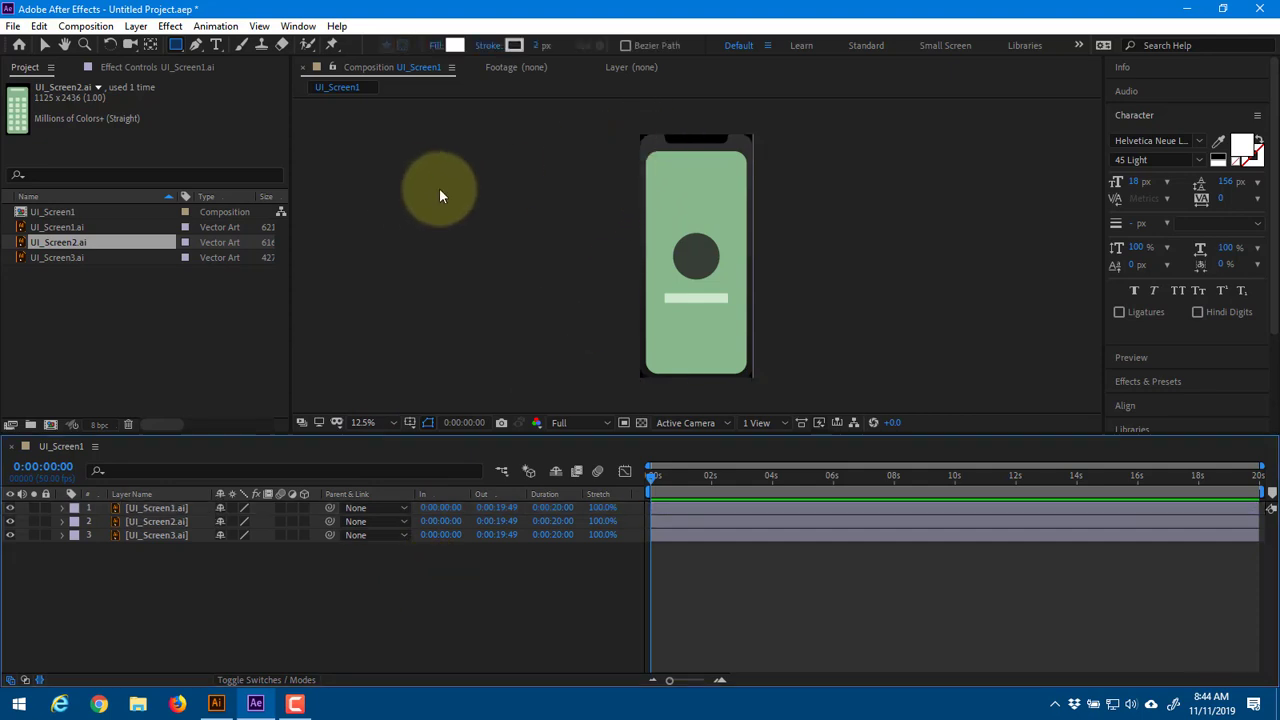
pyautogui.hotkey('ctrl', 'r')
pyautogui.moveTo(318, 197); pyautogui.dragTo(703, 206)
pyautogui.click(1124, 66)
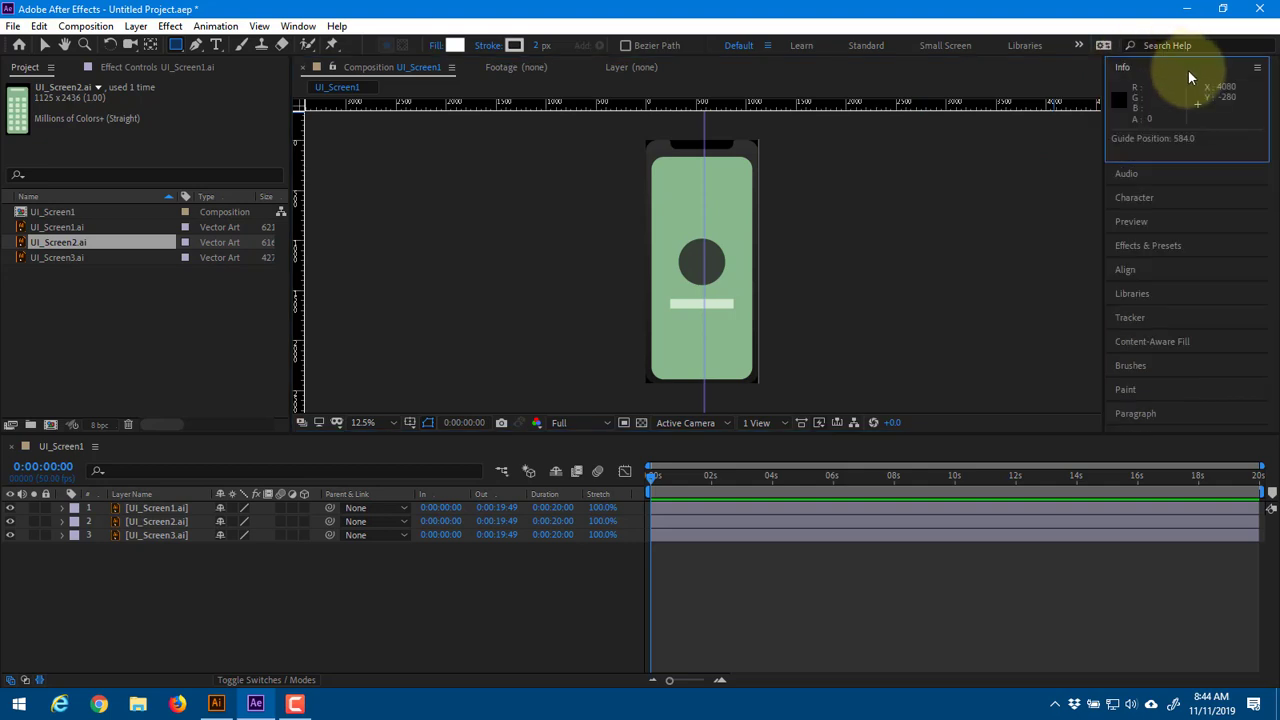
# Check the composition's width and height in its settings, leaving them as they are
pyautogui.click(86, 26)
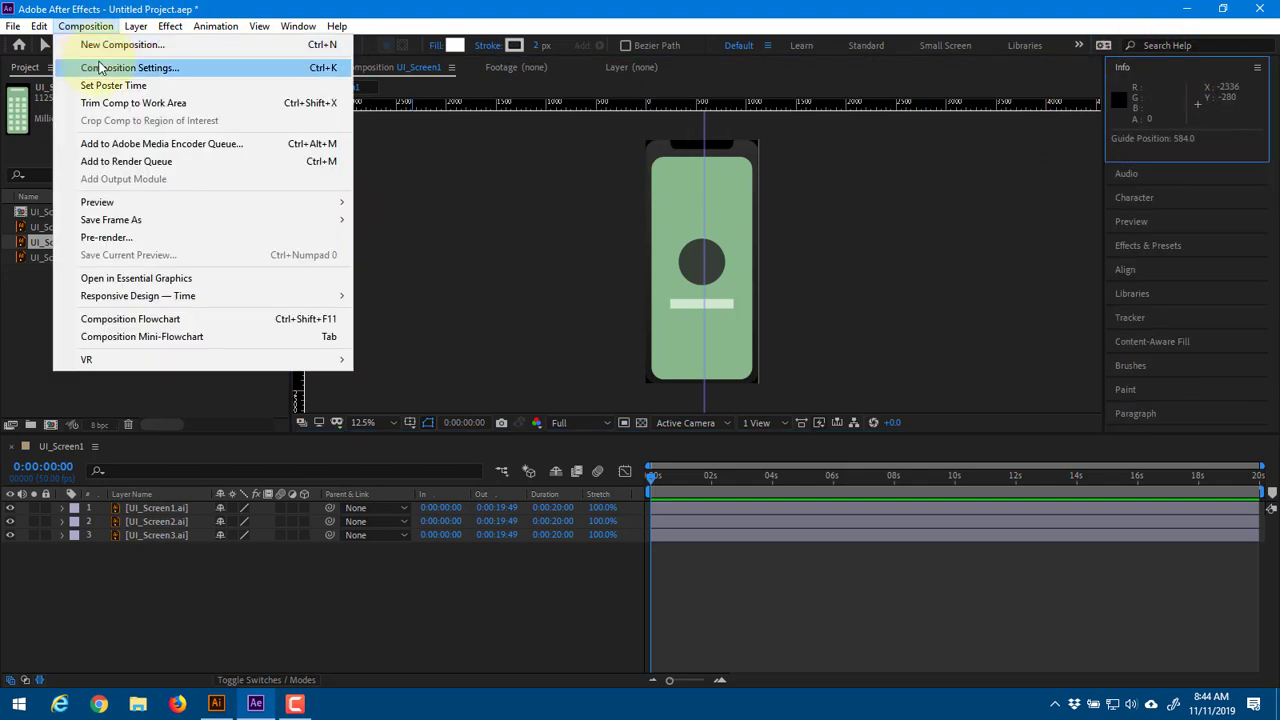
pyautogui.click(82, 68)
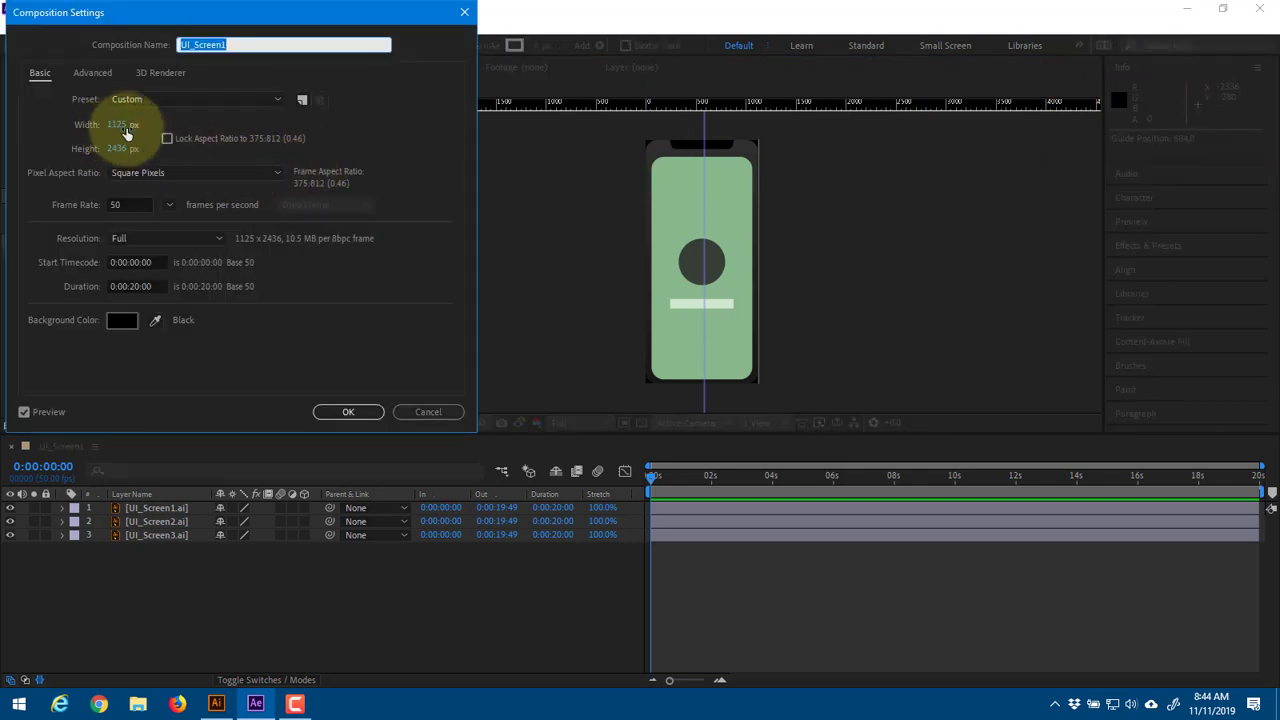
pyautogui.click(397, 418)
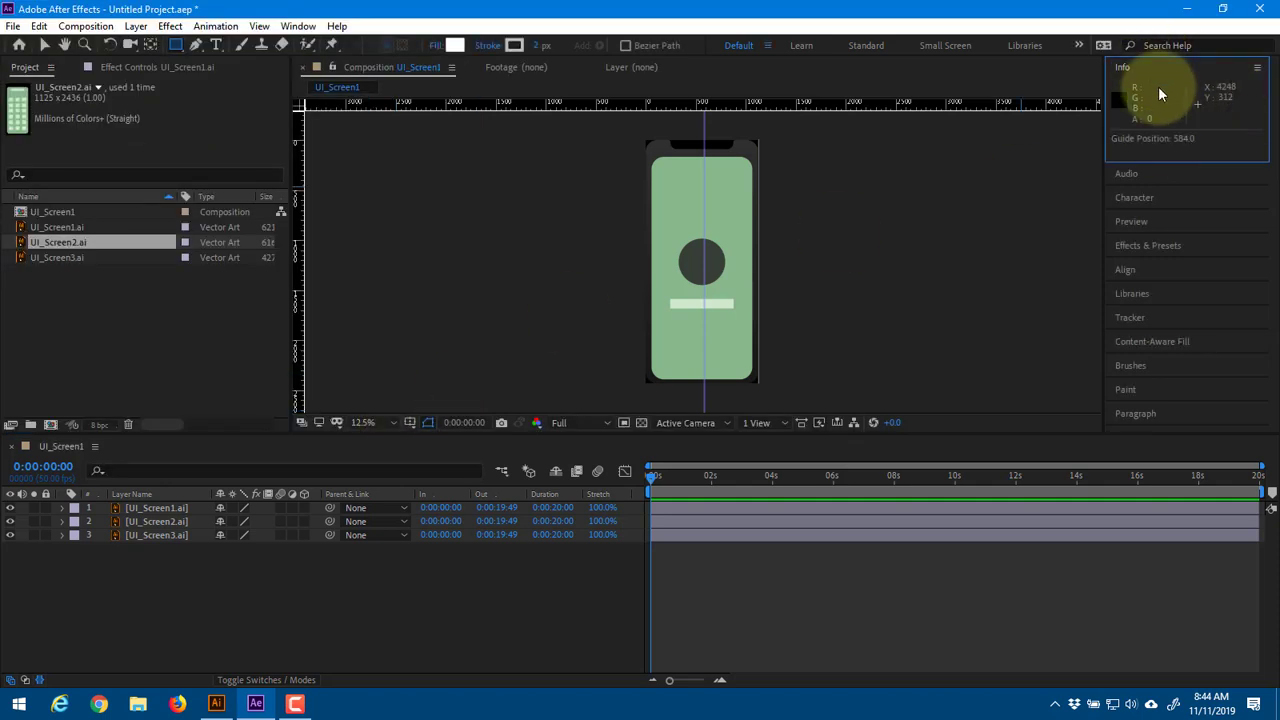
# Move the vertical guide to position 562 at the phone's horizontal centre
pyautogui.scroll(4, 688, 175)
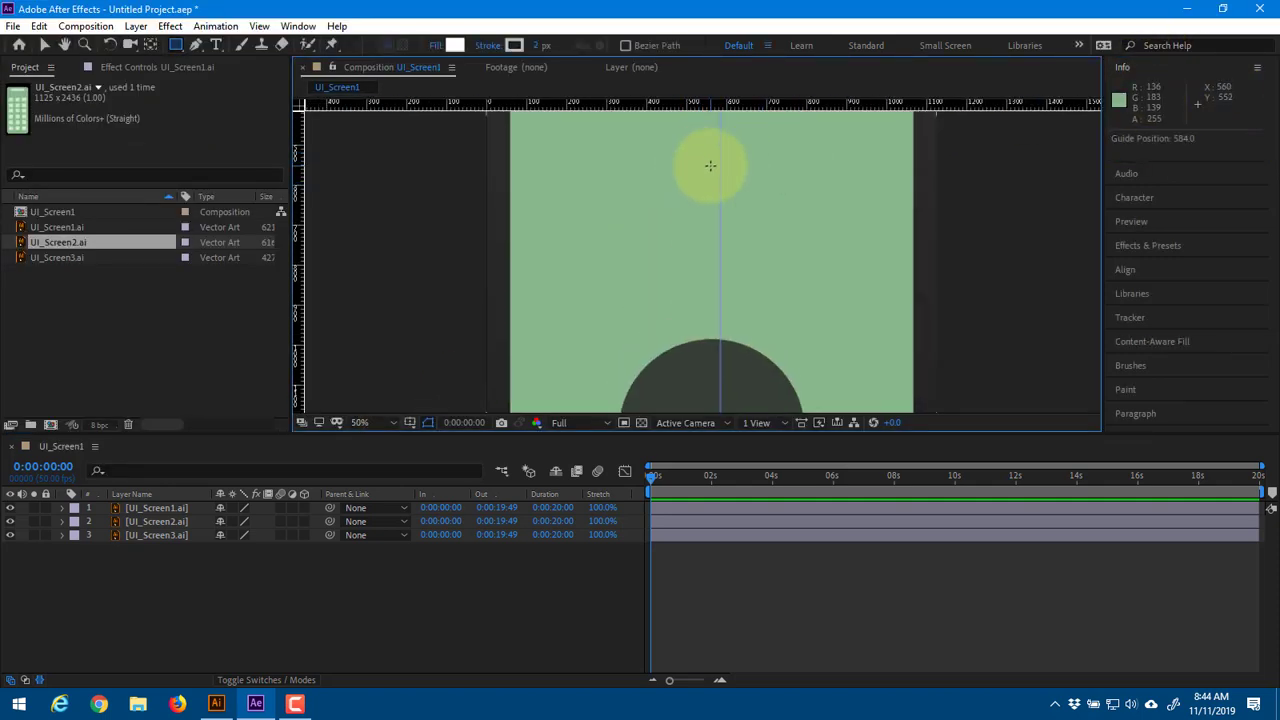
pyautogui.press('v')
pyautogui.moveTo(718, 171); pyautogui.dragTo(711, 172)
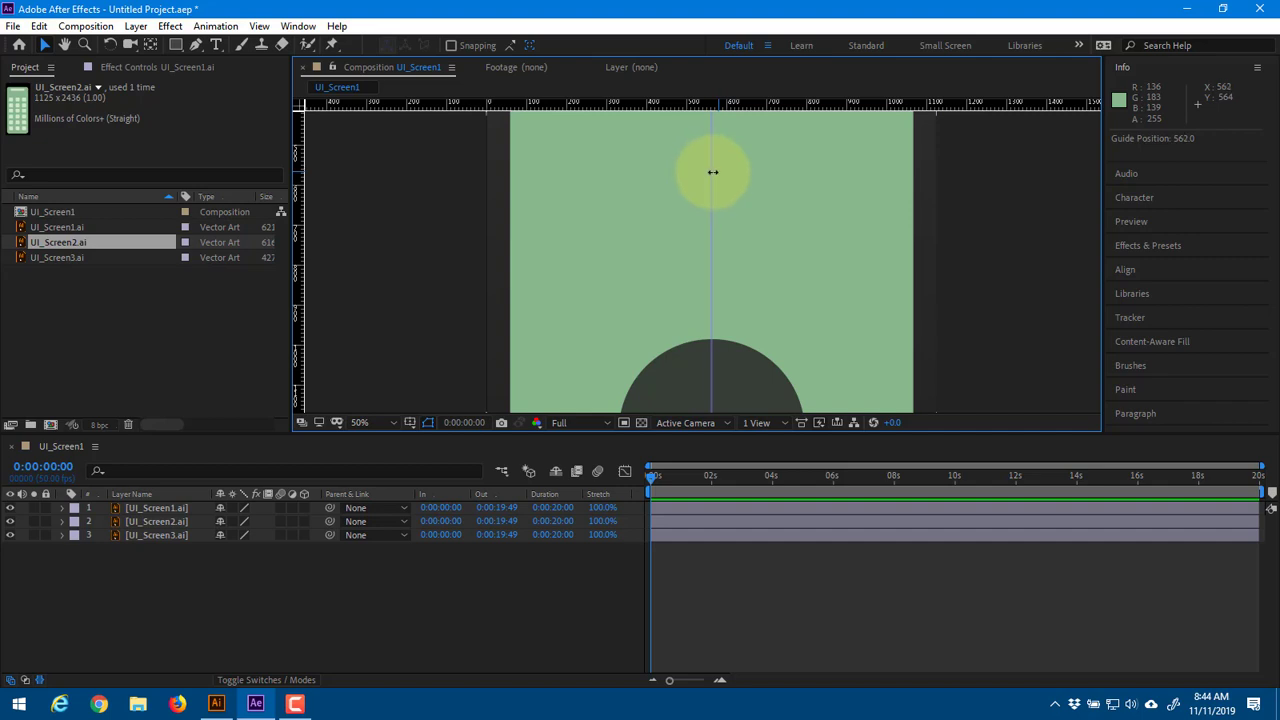
# Work out 1125/2 in Windows Calculator to check the guide's centre position, and return to After Effects
pyautogui.press('super')
pyautogui.write('calc')
pyautogui.press('Return')
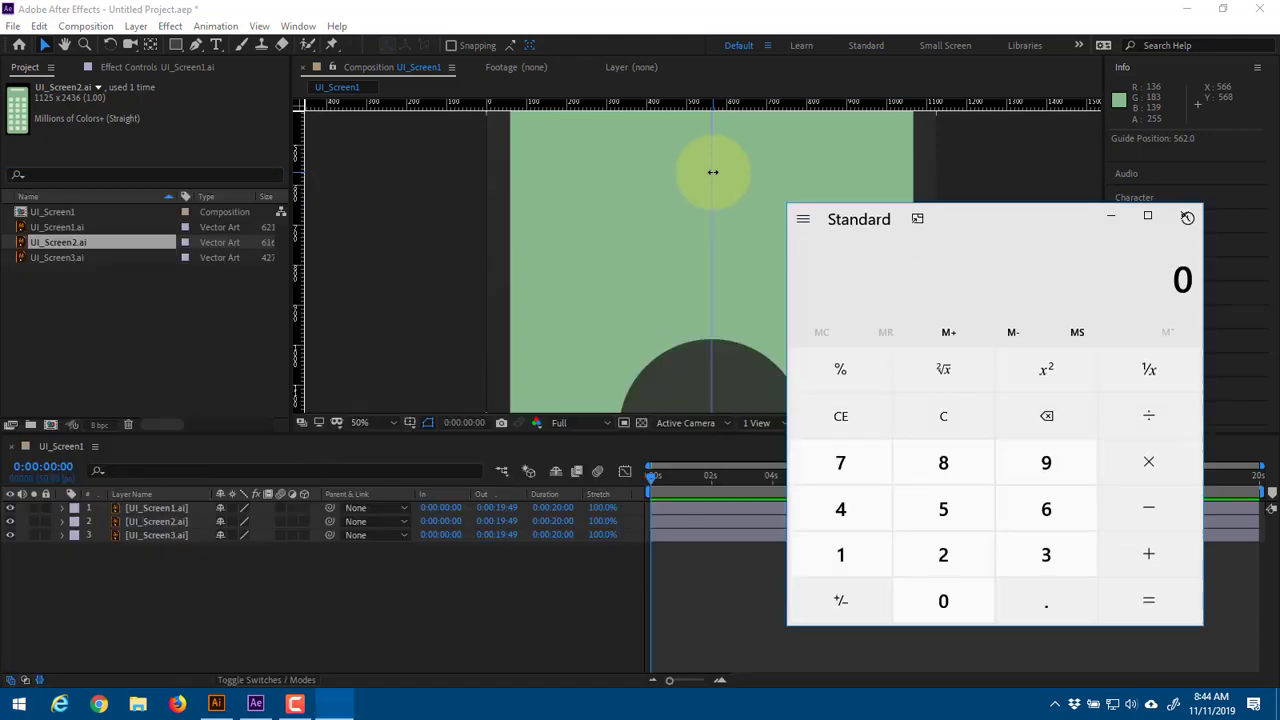
pyautogui.write('1125/2')
pyautogui.press('Return')
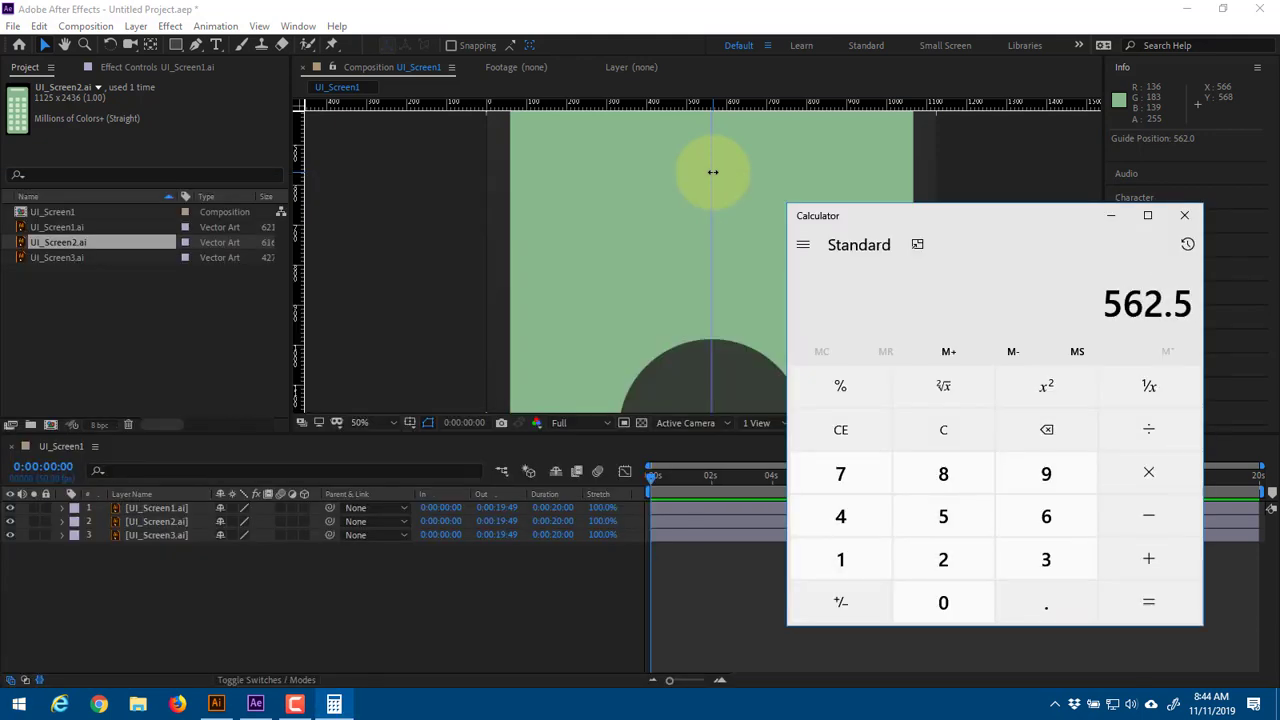
pyautogui.click(713, 172)
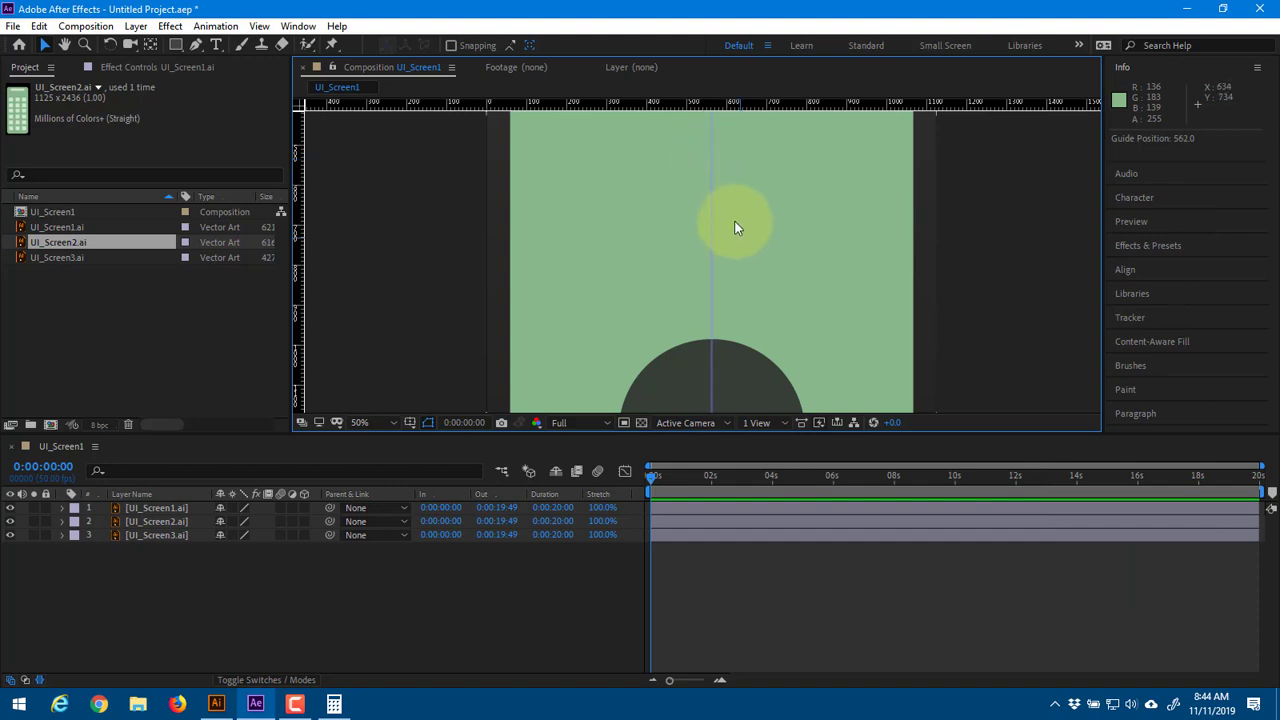
# Draw a white rectangle about 944 by 2360 px over the phone's green screen area with the Rectangle tool
pyautogui.press(',')
pyautogui.press(',')
pyautogui.press(',')
pyautogui.press(',')
pyautogui.click(175, 44)
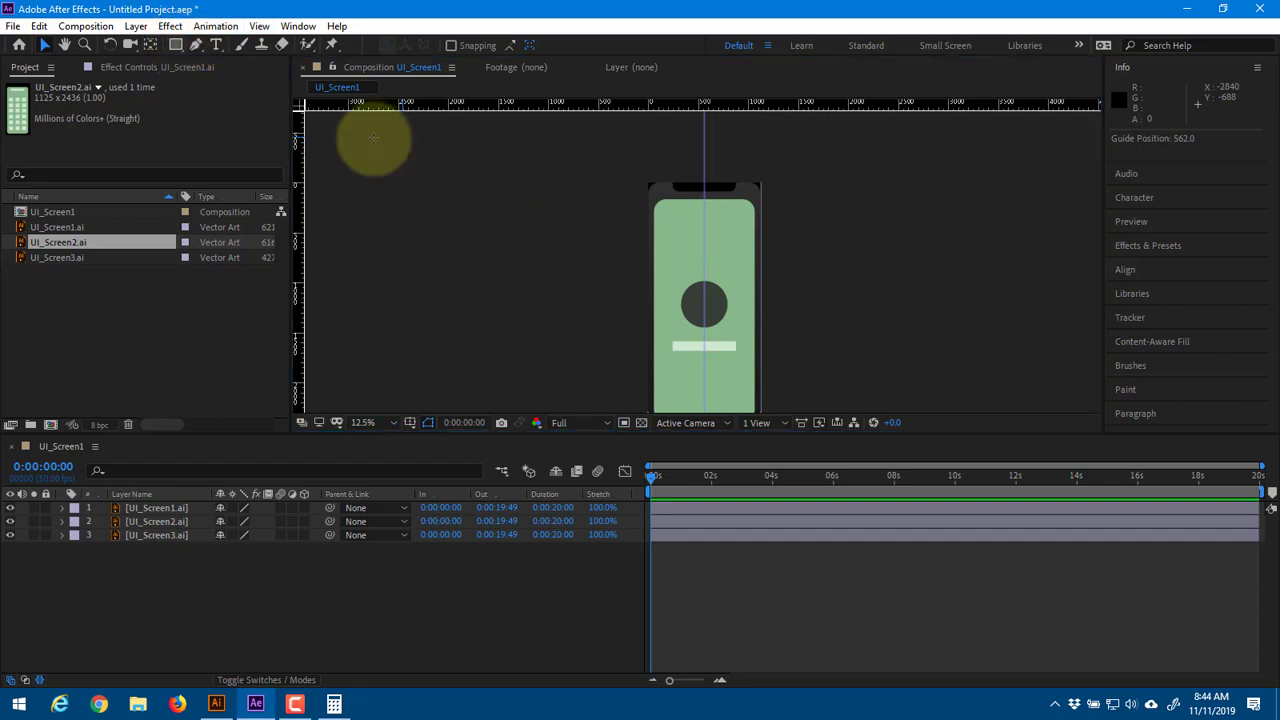
pyautogui.moveTo(657, 202); pyautogui.dragTo(719, 243)
pyautogui.moveTo(742, 382); pyautogui.dragTo(752, 437)
pyautogui.press('space')
pyautogui.moveTo(752, 315); pyautogui.dragTo(723, 266)
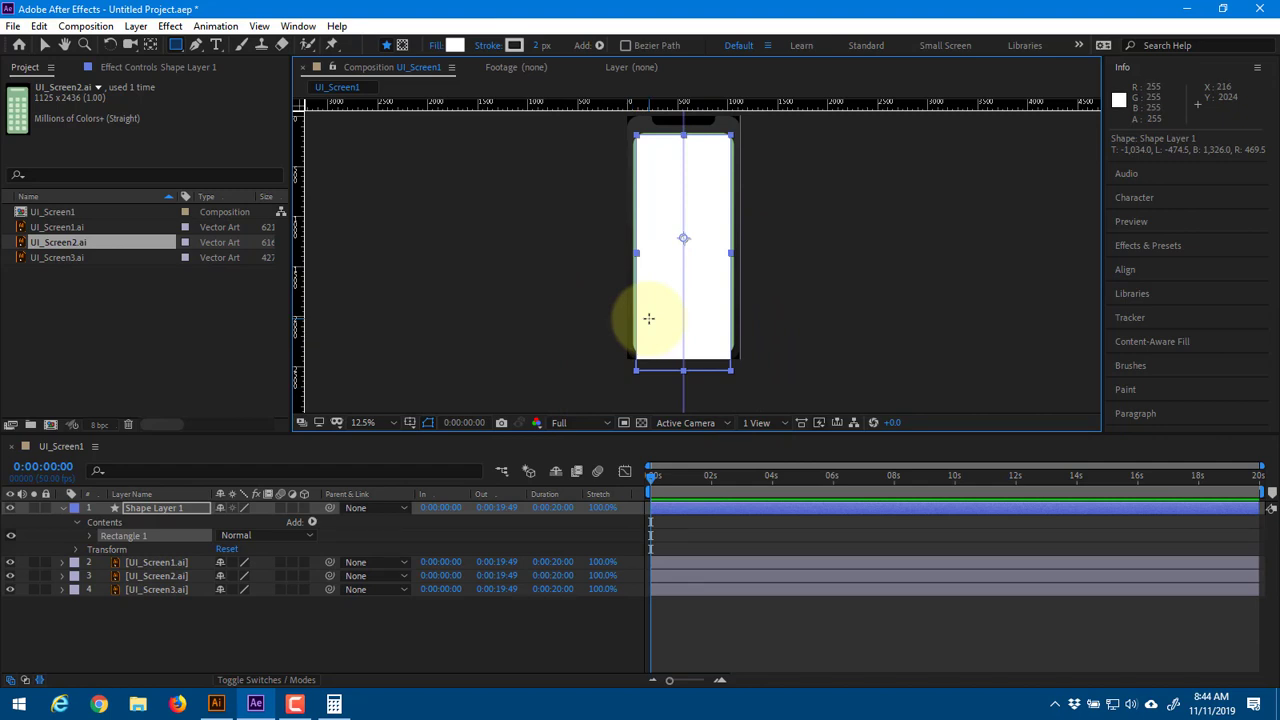
# Unlink the rectangle path's size proportions and set its width to 999
pyautogui.click(91, 539)
pyautogui.click(91, 537)
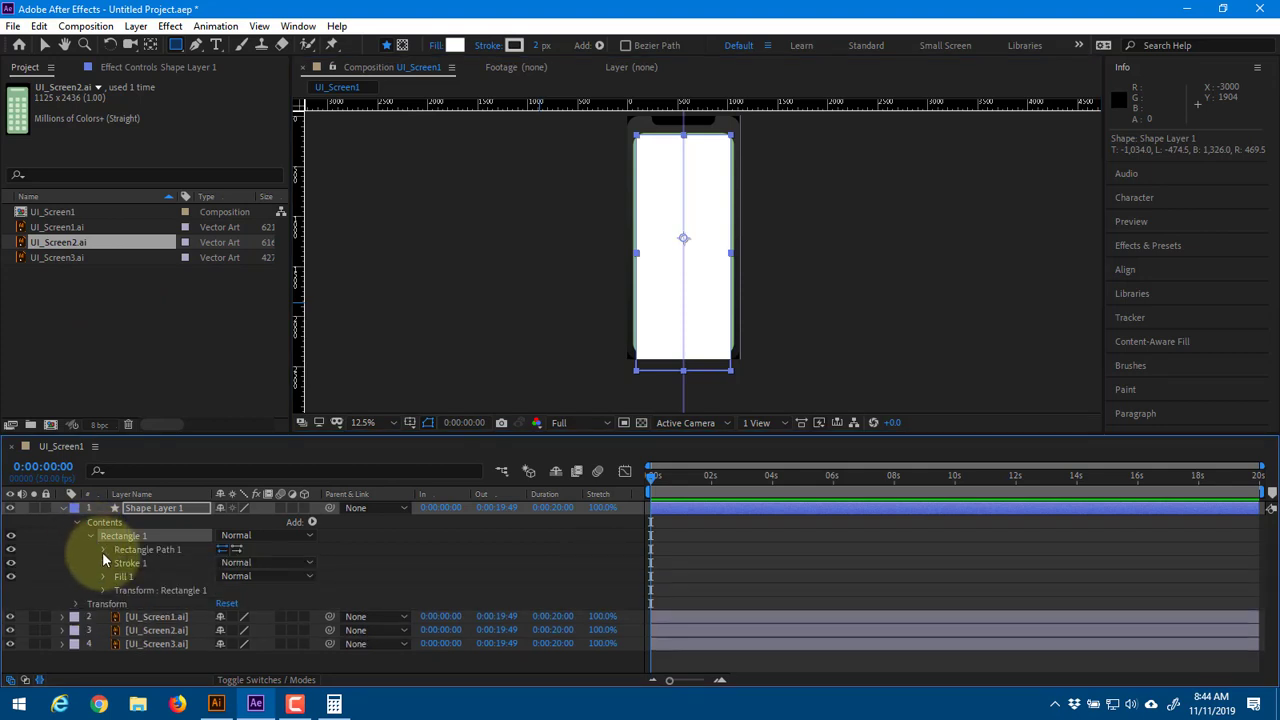
pyautogui.click(102, 550)
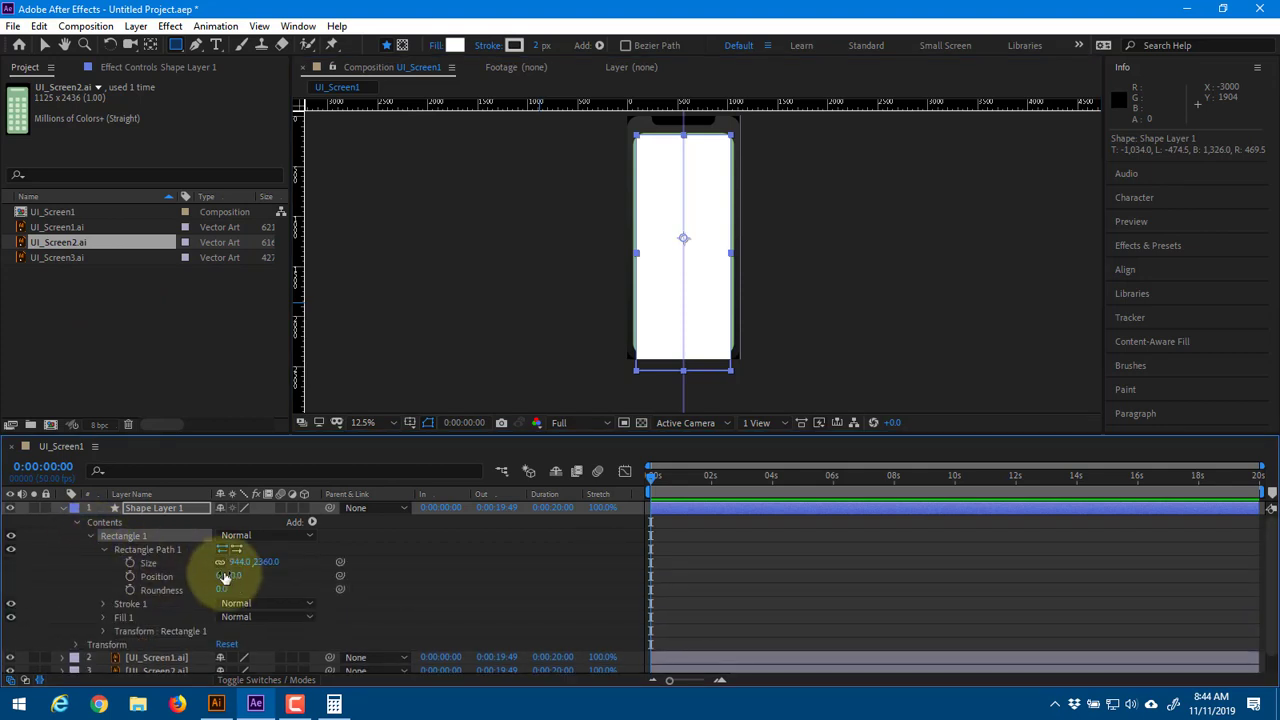
pyautogui.click(220, 563)
pyautogui.moveTo(247, 564)
pyautogui.mouseDown()
pyautogui.moveTo(233, 564)
pyautogui.moveTo(295, 567)
pyautogui.moveTo(232, 577)
pyautogui.mouseUp()
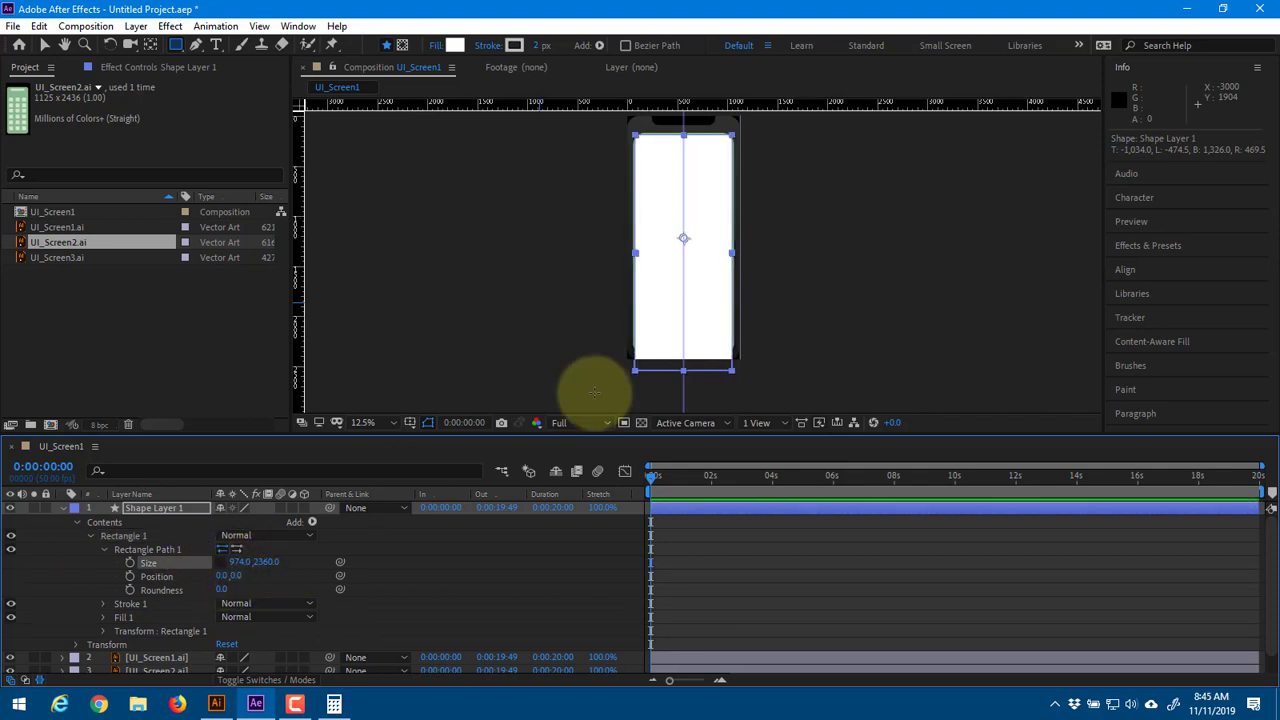
pyautogui.scroll(1, 670, 287)
pyautogui.press('space')
pyautogui.moveTo(669, 236); pyautogui.dragTo(667, 337)
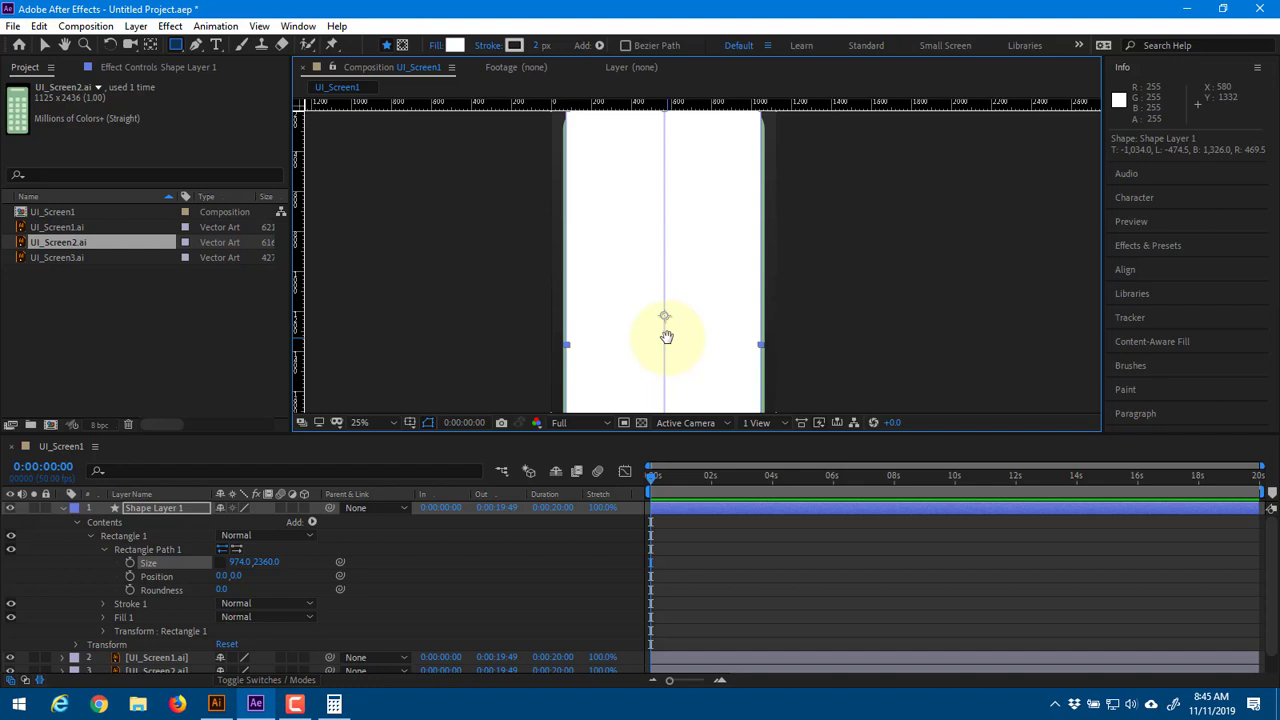
pyautogui.moveTo(709, 217); pyautogui.dragTo(706, 257)
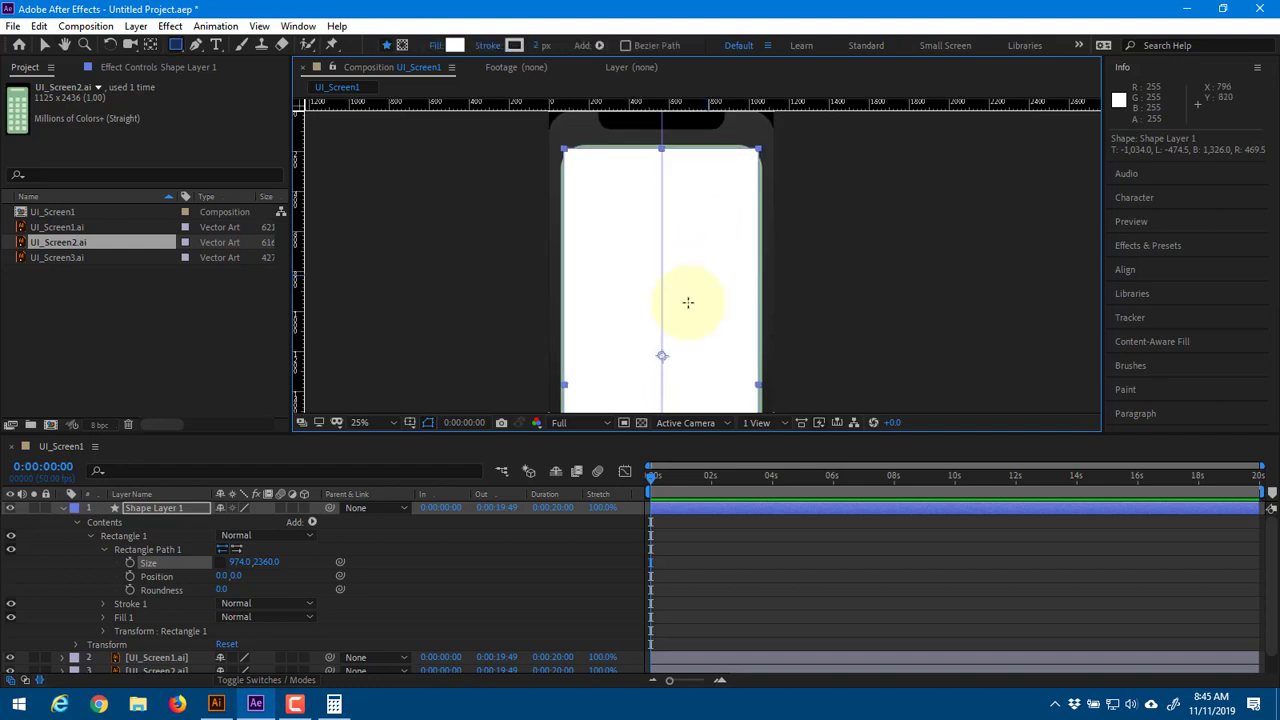
pyautogui.moveTo(243, 562); pyautogui.dragTo(266, 562)
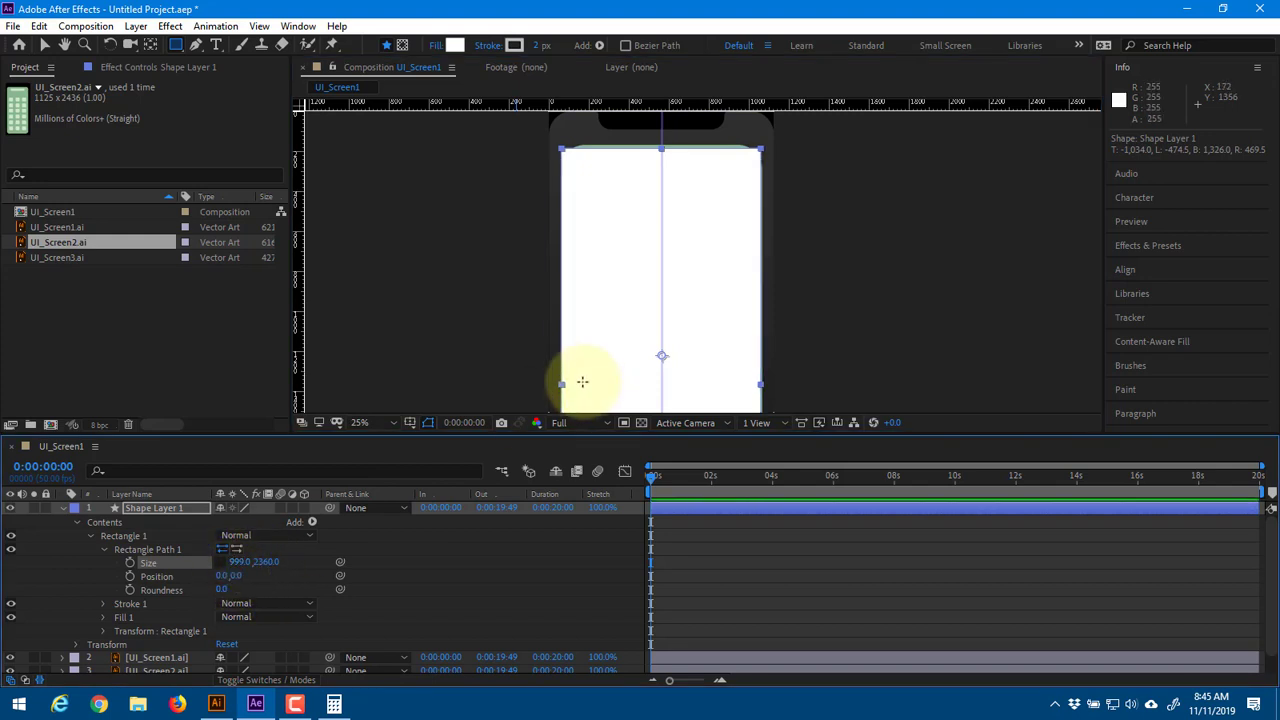
# Nudge the rectangle's shape layer horizontally to an X position of 1.5
pyautogui.press('v')
pyautogui.press('Right')
pyautogui.press('Right')
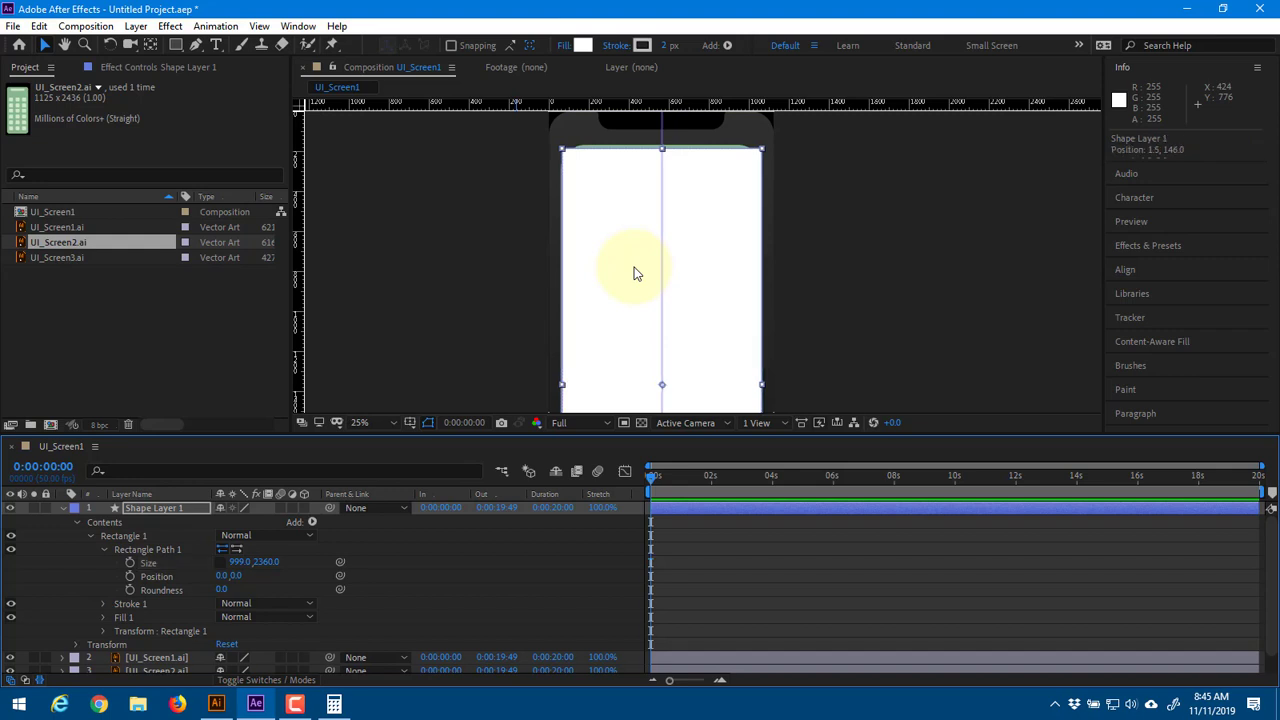
pyautogui.press('Left')
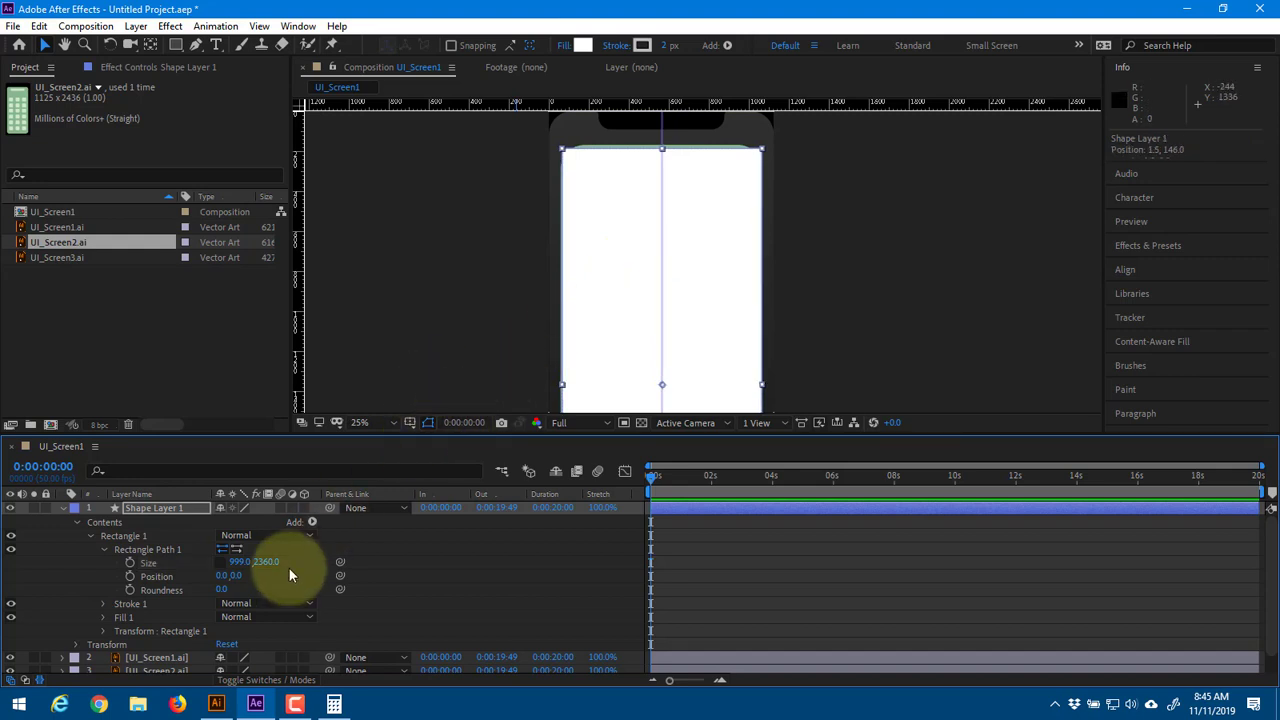
# Reduce the rectangle's height to about 2176 and nudge its layer up to a Y position of 66
pyautogui.moveTo(272, 562); pyautogui.dragTo(284, 563)
pyautogui.scroll(-1, 632, 328)
pyautogui.moveTo(632, 326); pyautogui.dragTo(626, 250)
pyautogui.press('Up')
pyautogui.press('Up')
pyautogui.press('Up')
pyautogui.press('Up')
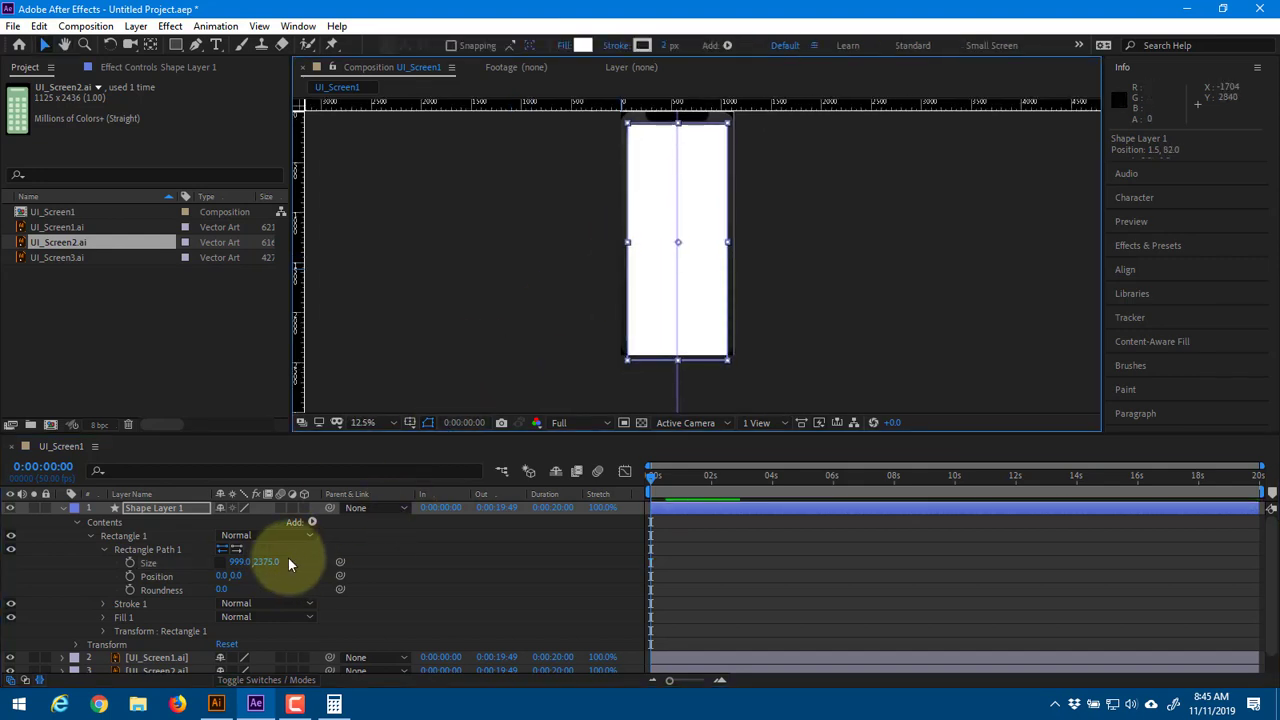
pyautogui.moveTo(280, 561); pyautogui.dragTo(98, 555)
pyautogui.press('Up')
pyautogui.press('Up')
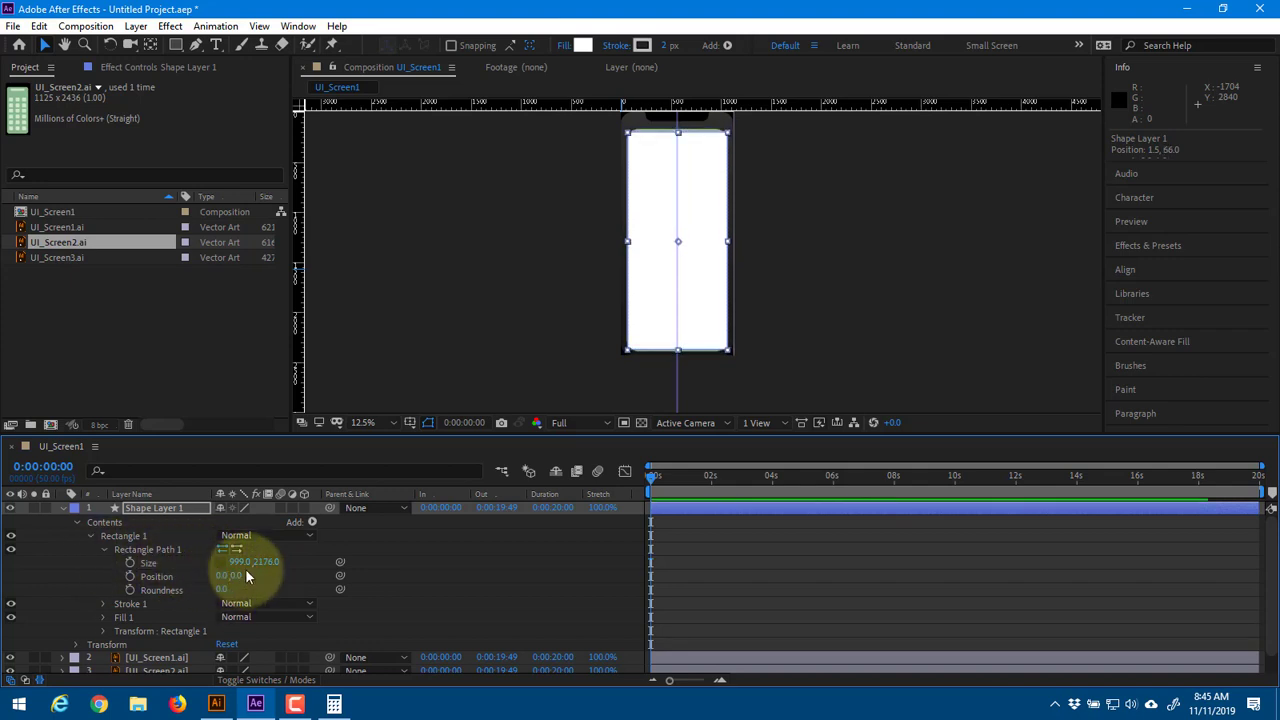
# Round the rectangle's corners to 149 and fit it to the green screen at 1026 by 2261, positioned at 1.5, 50
pyautogui.moveTo(245, 566); pyautogui.dragTo(337, 586)
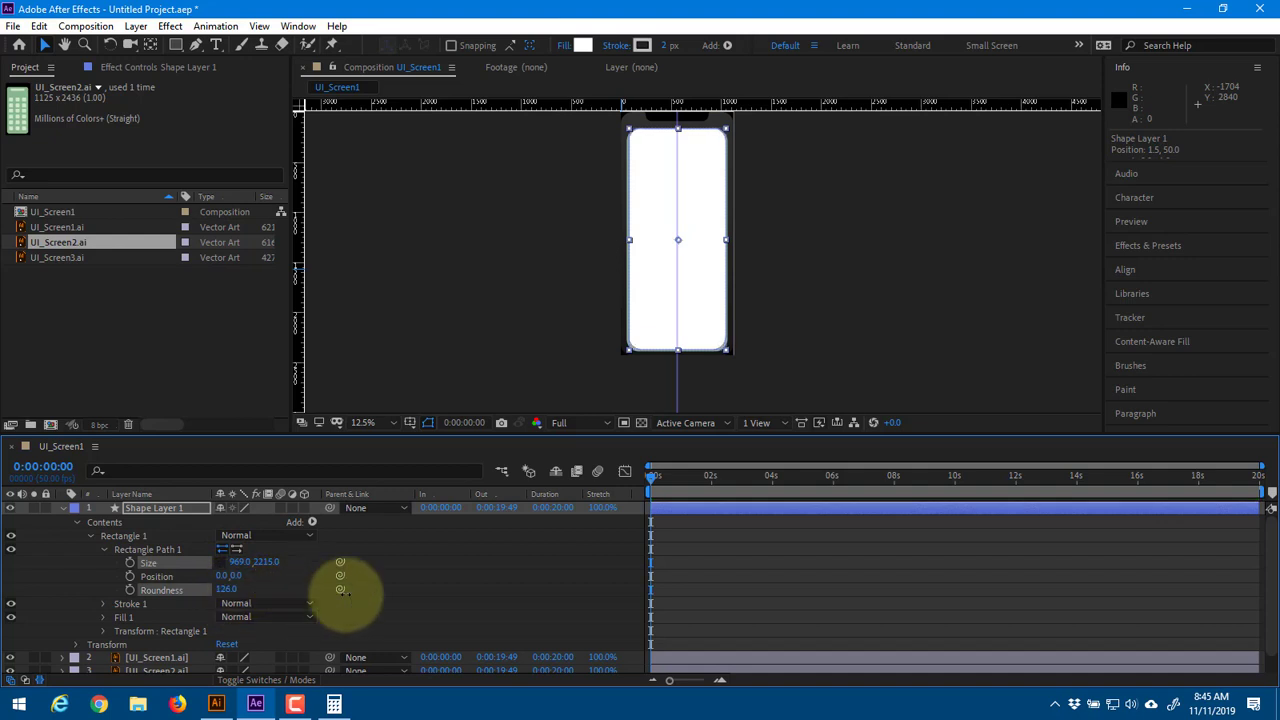
pyautogui.press('.')
pyautogui.scroll(-5, 622, 326)
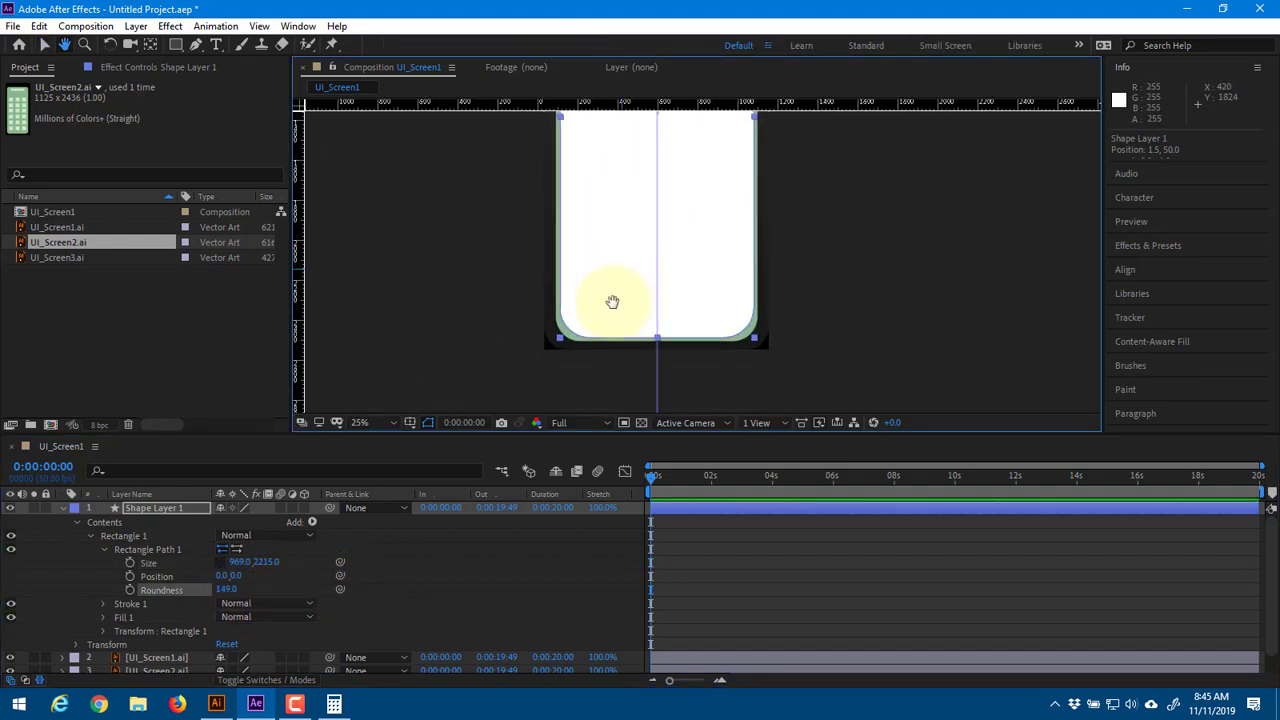
pyautogui.moveTo(266, 561)
pyautogui.mouseDown()
pyautogui.moveTo(314, 557)
pyautogui.moveTo(236, 562)
pyautogui.moveTo(277, 560)
pyautogui.mouseUp()
pyautogui.press('space')
pyautogui.moveTo(623, 285); pyautogui.dragTo(598, 508)
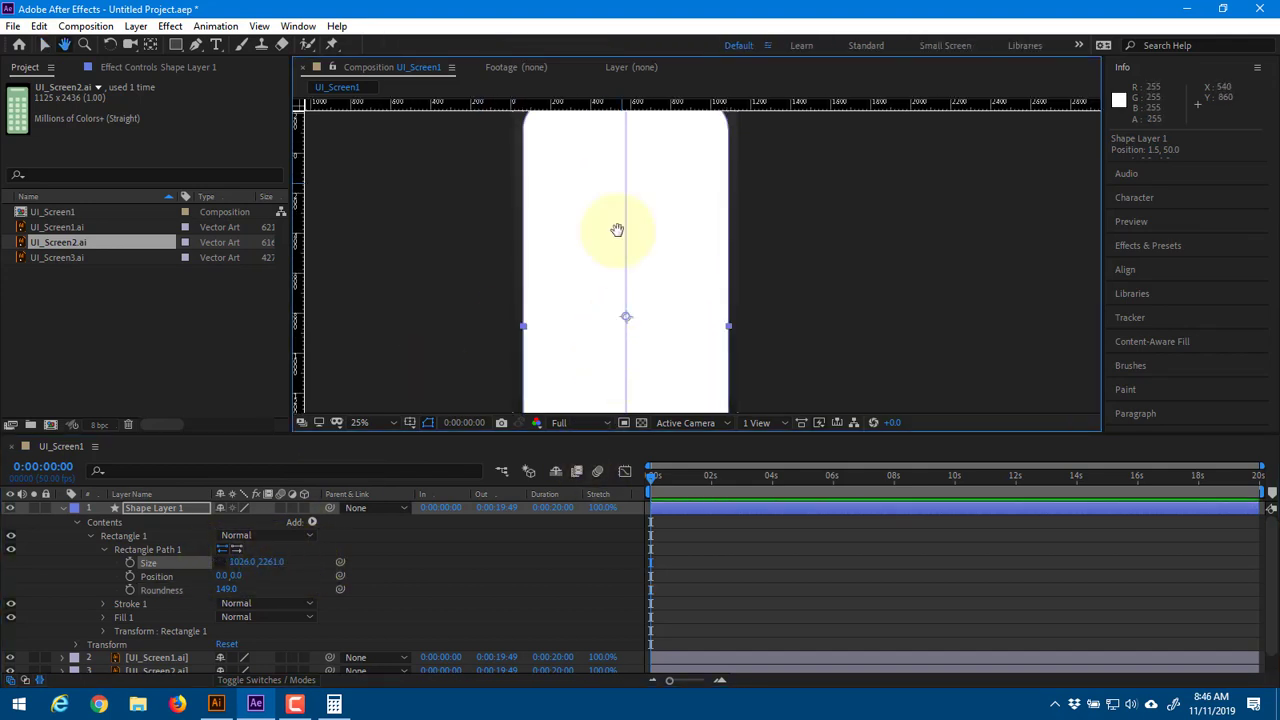
pyautogui.moveTo(617, 206)
pyautogui.mouseDown()
pyautogui.moveTo(611, 156)
pyautogui.moveTo(613, 203)
pyautogui.mouseUp()
pyautogui.scroll(-1, 613, 203)
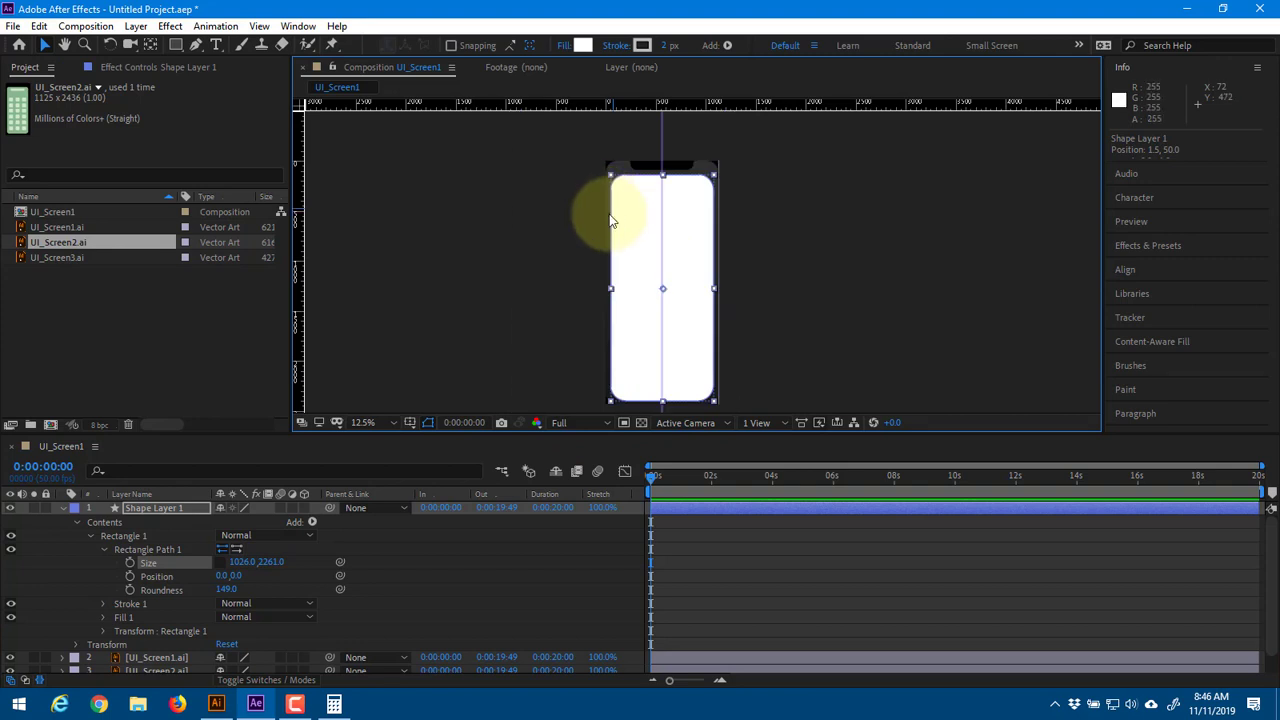
# Rename the rectangle's shape layer BG_Screen
pyautogui.click(172, 507)
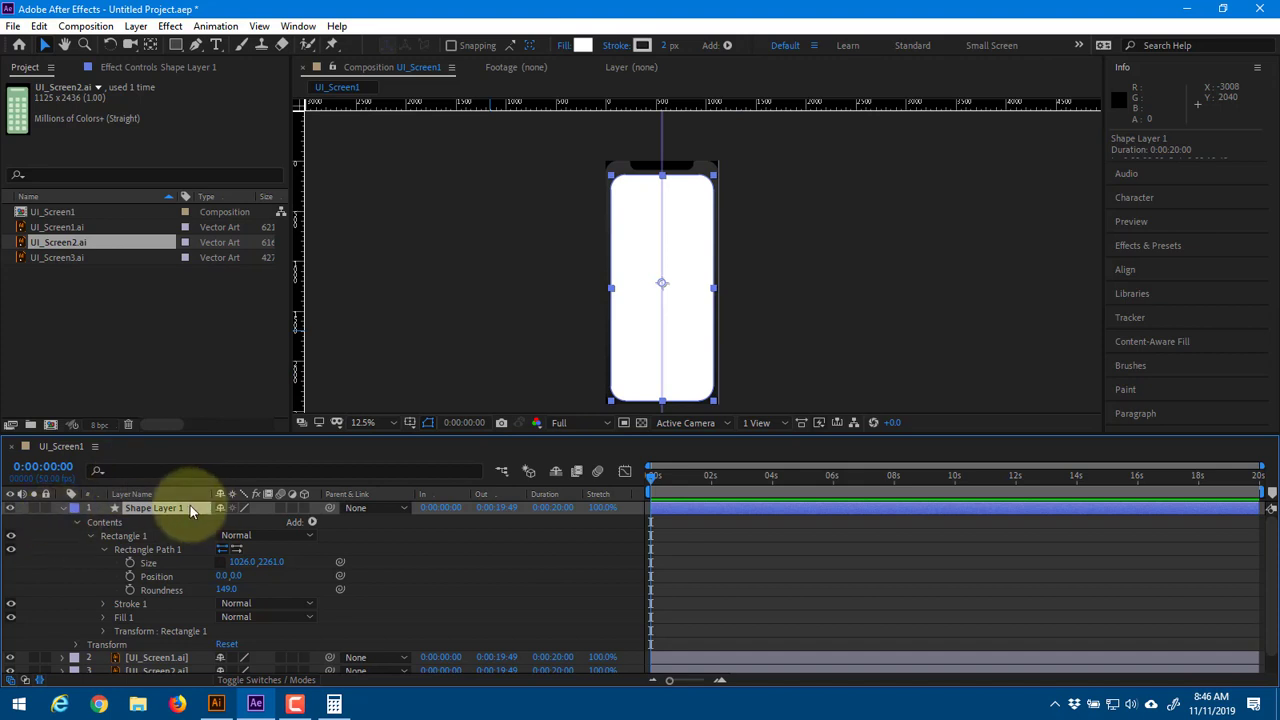
pyautogui.press('Return')
pyautogui.write('BG_Screen')
pyautogui.press('Return')
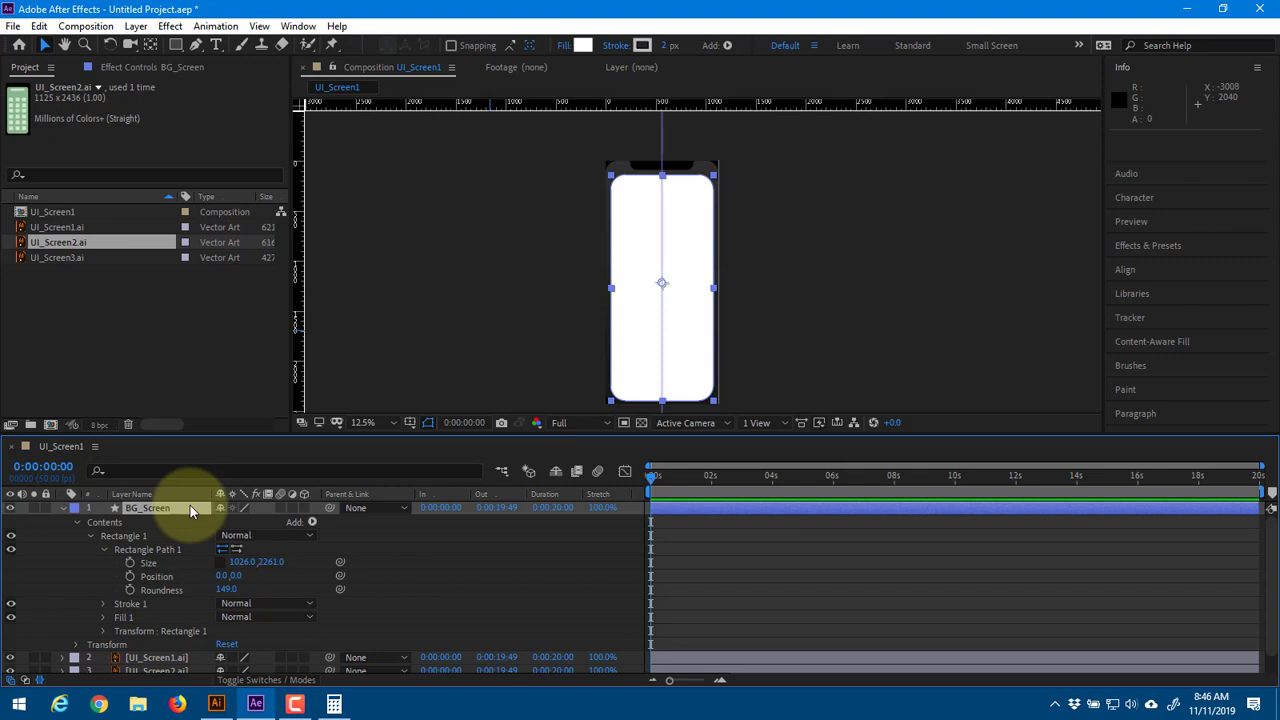
# Move the BG_Screen layer below UI_Screen3.ai, collapse its properties and hide it
pyautogui.click(70, 509)
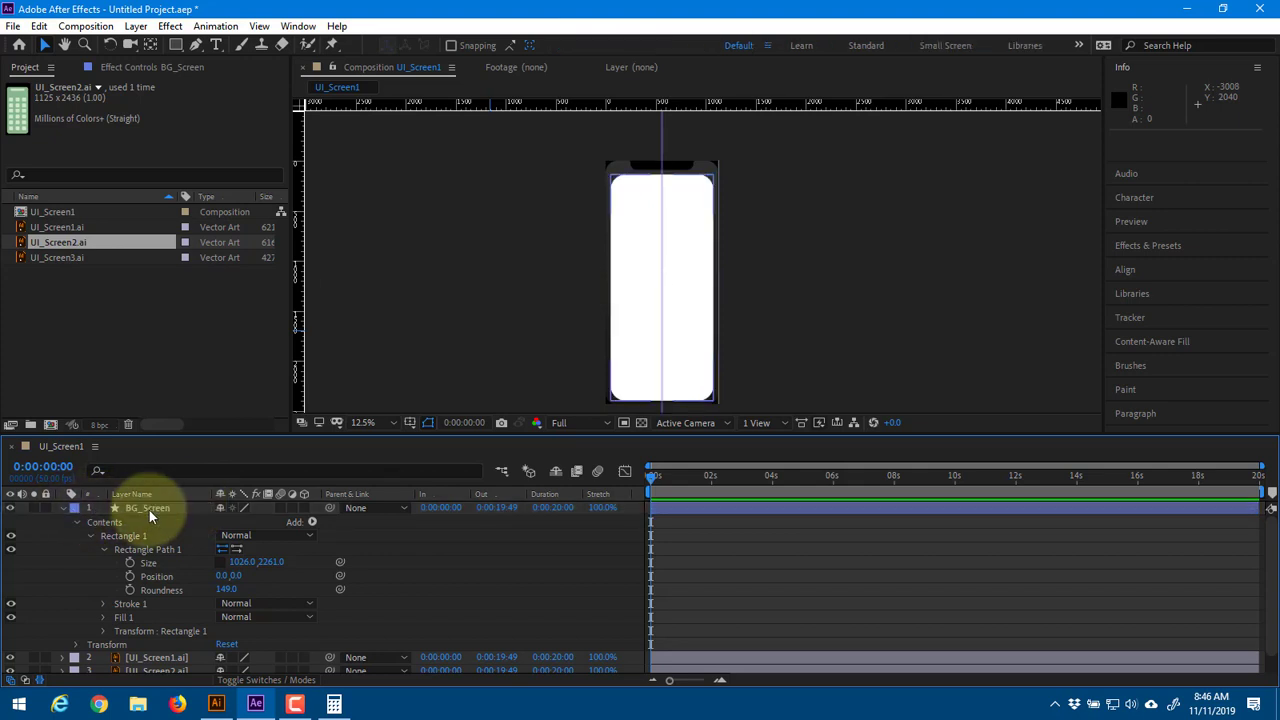
pyautogui.click(149, 510)
pyautogui.moveTo(145, 510); pyautogui.dragTo(156, 678)
pyautogui.scroll(1, 189, 598)
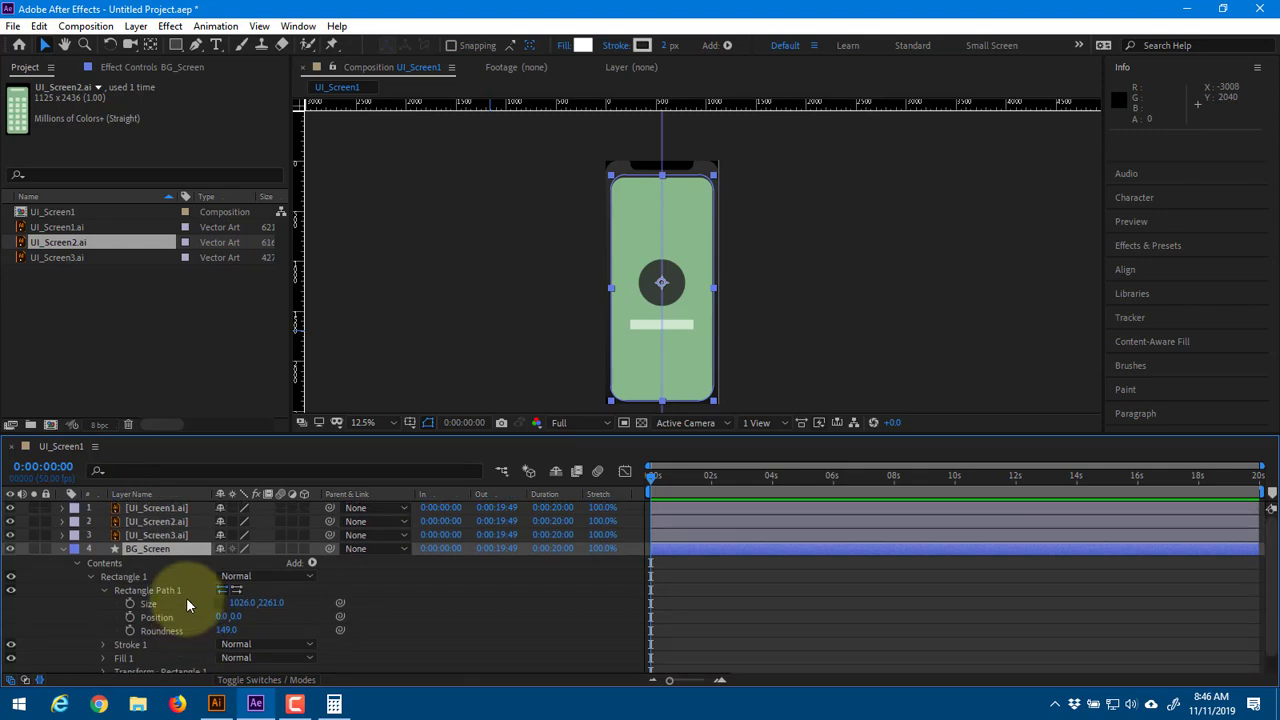
pyautogui.click(62, 549)
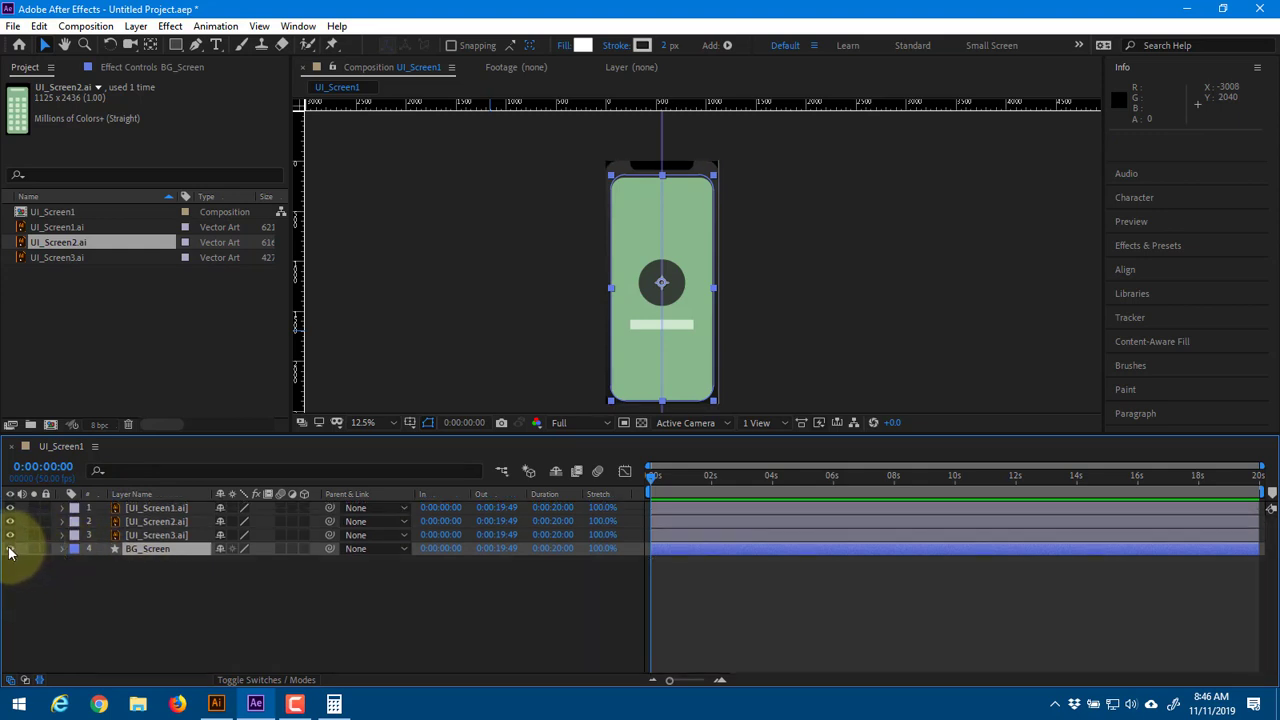
pyautogui.click(10, 549)
pyautogui.click(117, 586)
# Draw a white circle exactly over the phone's dark circle with the Ellipse tool
pyautogui.scroll(1, 501, 285)
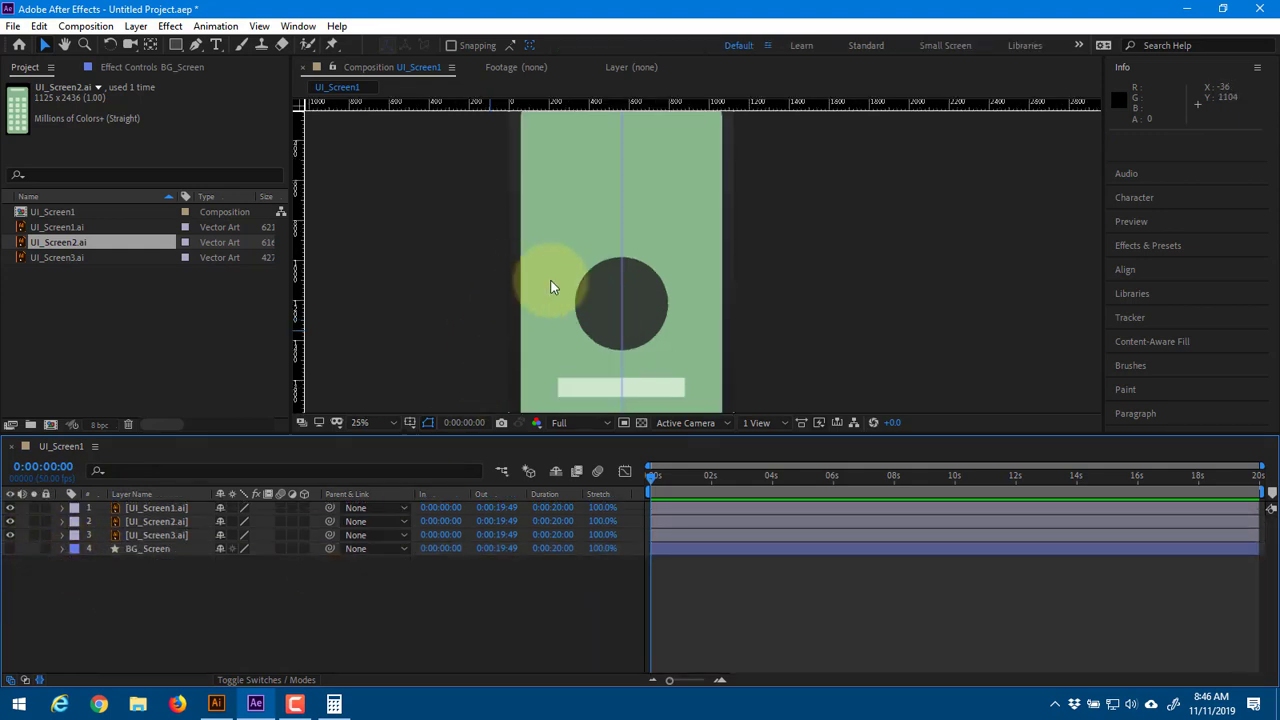
pyautogui.moveTo(174, 45); pyautogui.dragTo(227, 82)
pyautogui.press('space')
pyautogui.moveTo(626, 274); pyautogui.dragTo(640, 240)
pyautogui.scroll(1, 640, 240)
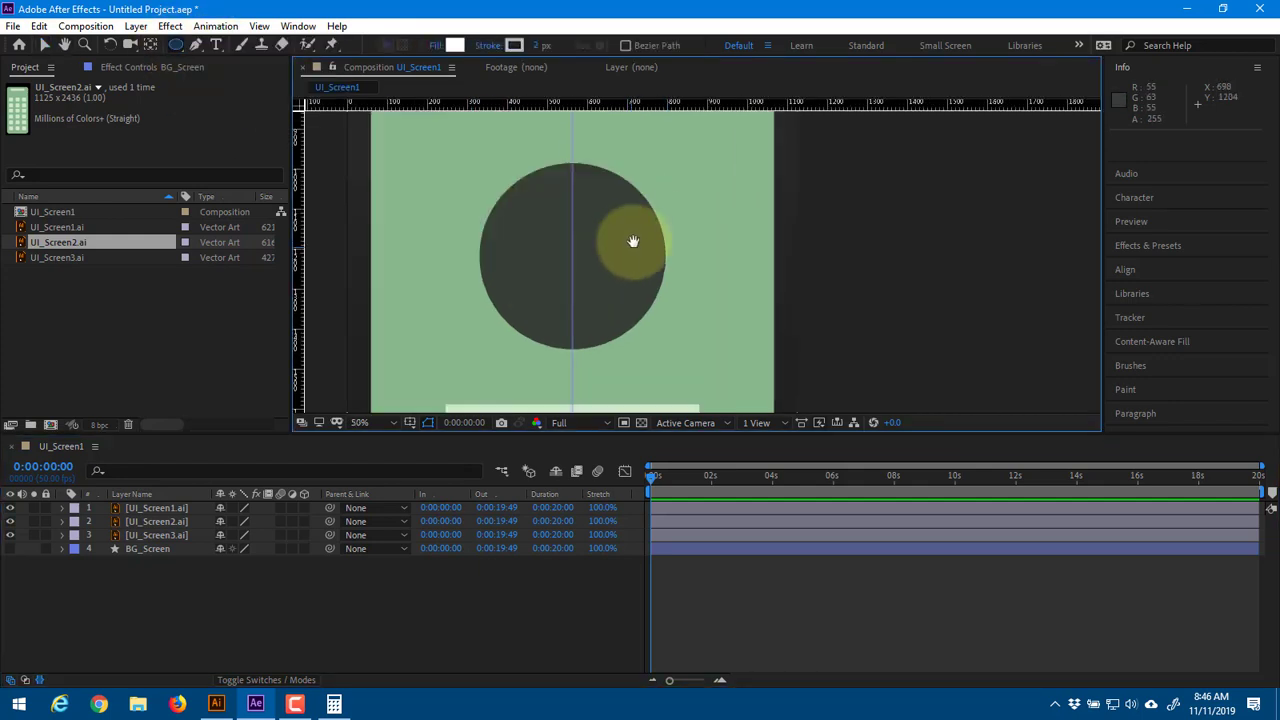
pyautogui.moveTo(500, 157)
pyautogui.mouseDown()
pyautogui.moveTo(683, 340)
pyautogui.moveTo(683, 328)
pyautogui.mouseUp()
pyautogui.press('v')
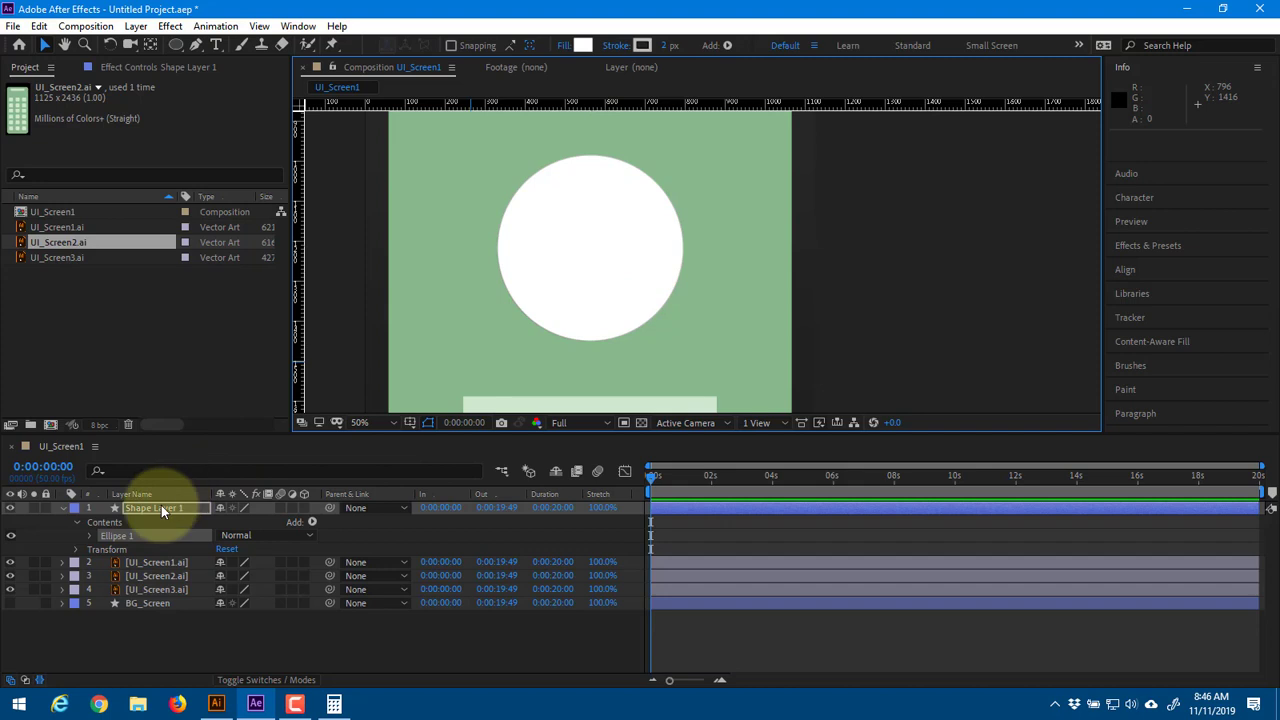
# Rename the circle's shape layer MainIcon and move it between UI_Screen3.ai and BG_Screen
pyautogui.click(161, 505)
pyautogui.press('Return')
pyautogui.write('Main')
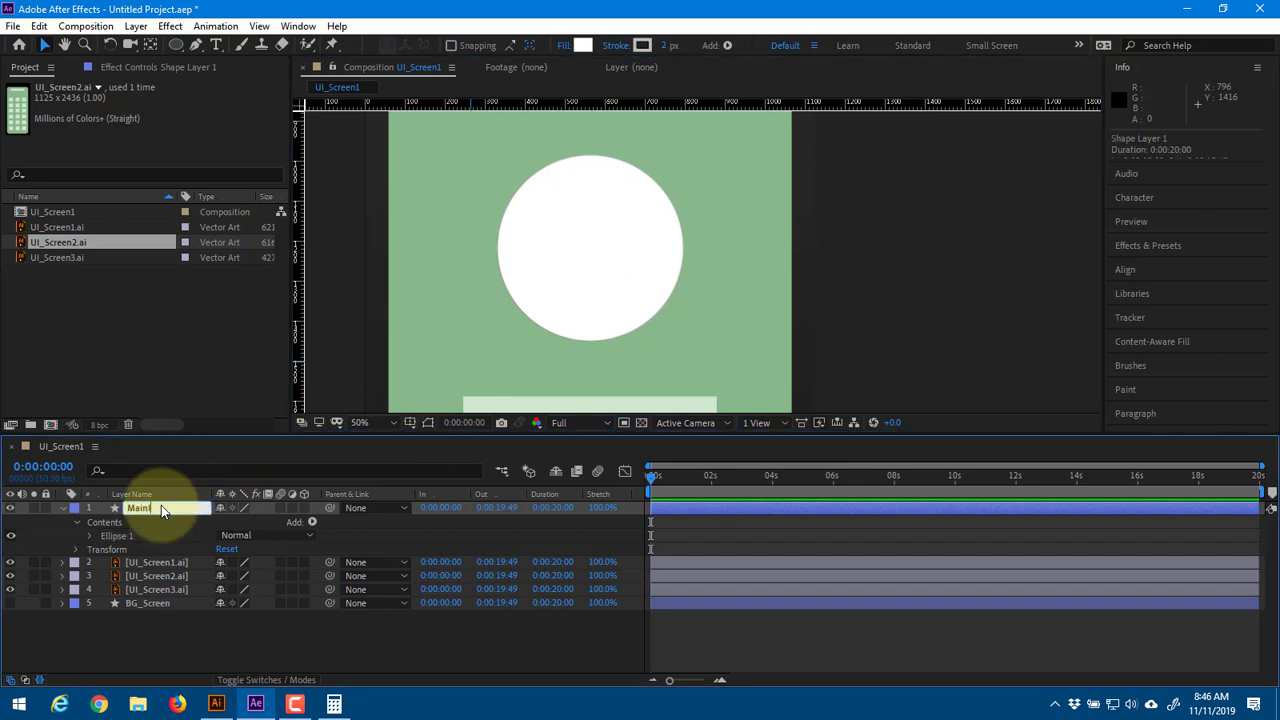
pyautogui.write('Icon')
pyautogui.press('Return')
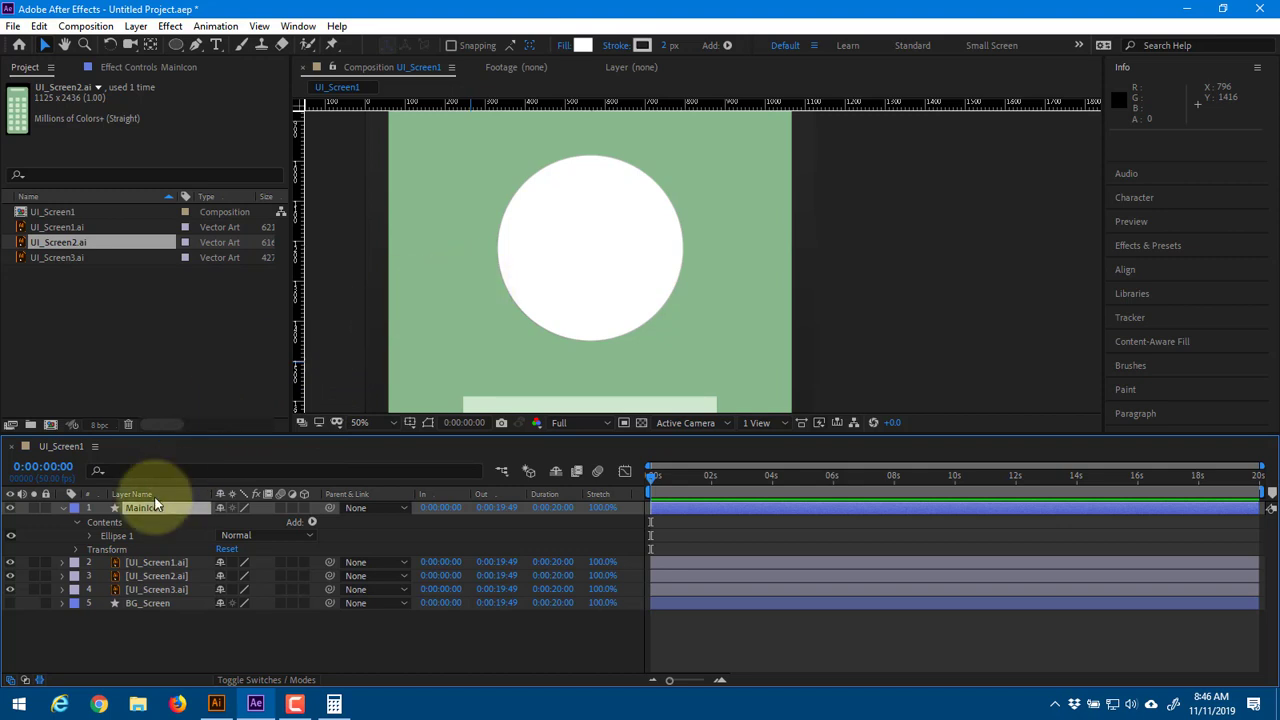
pyautogui.moveTo(154, 509); pyautogui.dragTo(162, 601)
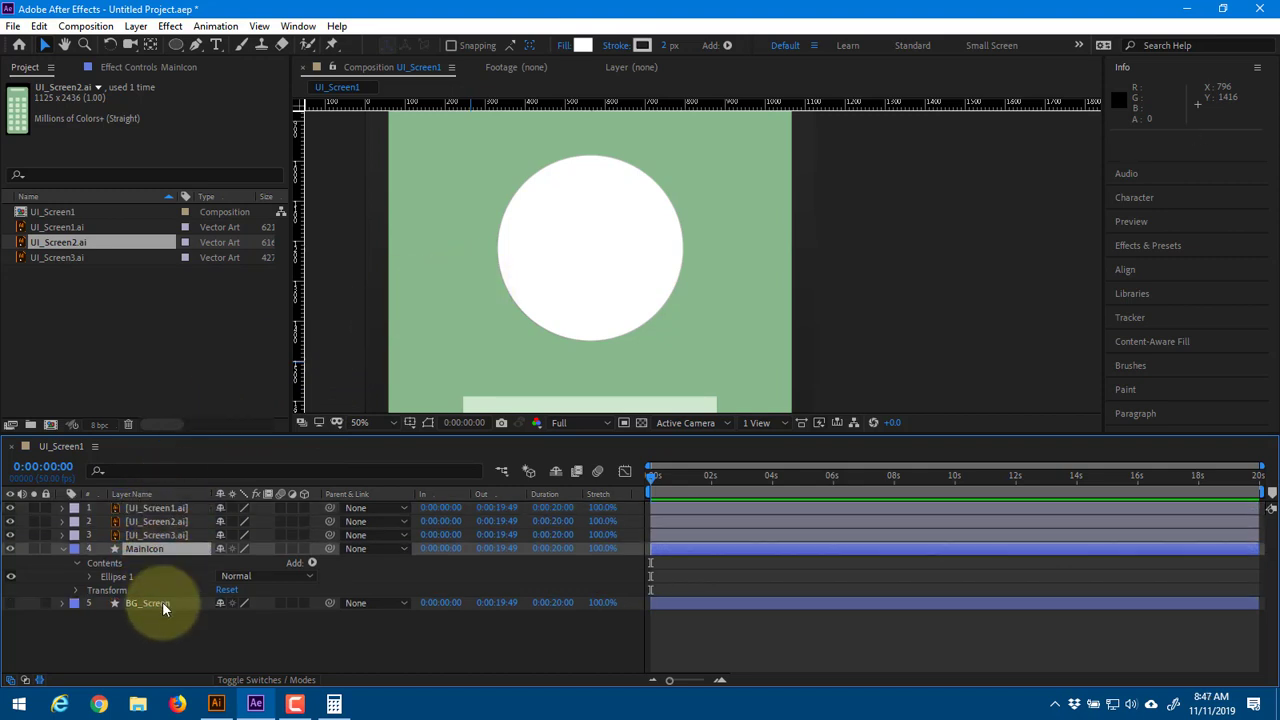
# Collapse the MainIcon layer, and set the label colours of BG_Screen to Red and MainIcon to Cyan
pyautogui.click(62, 549)
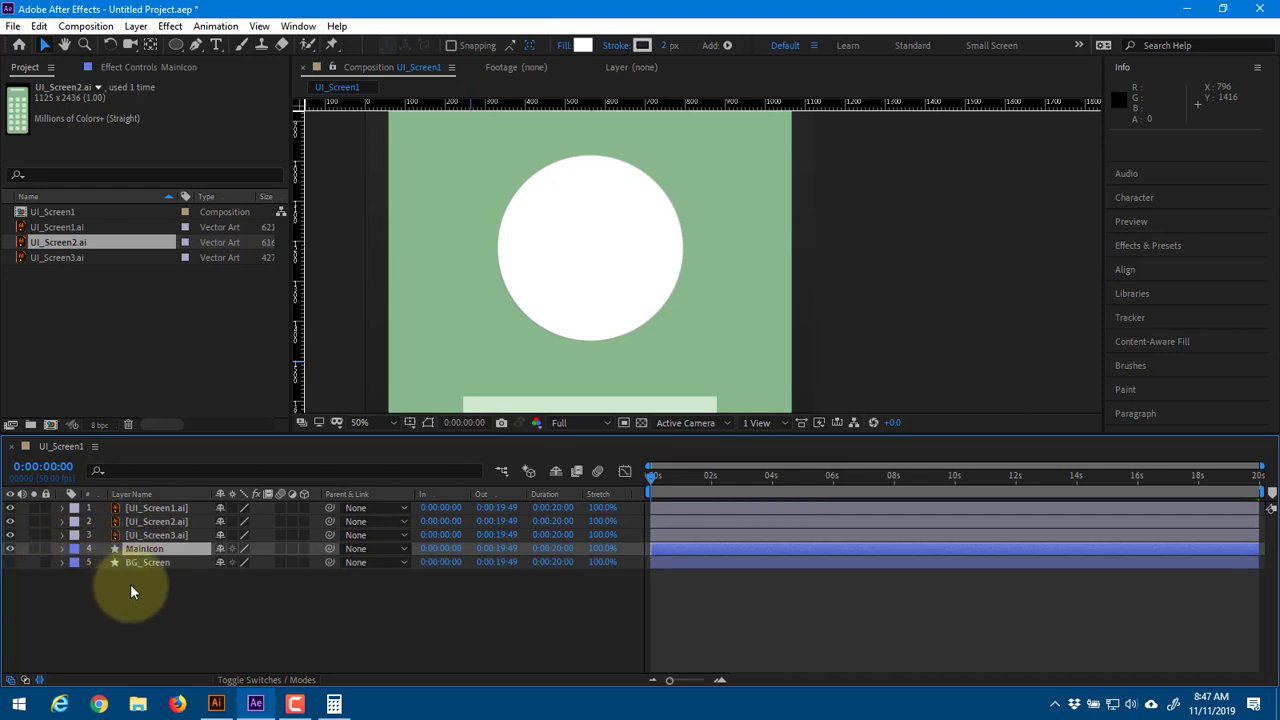
pyautogui.click(75, 563)
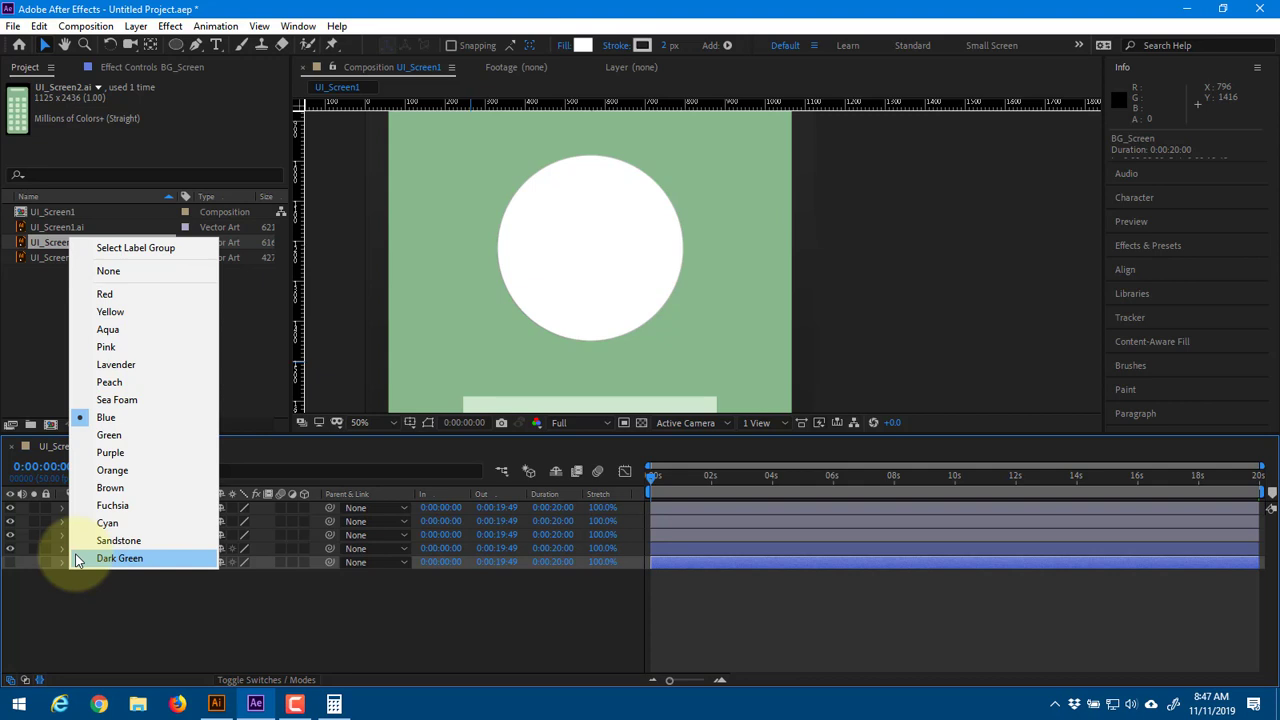
pyautogui.click(104, 296)
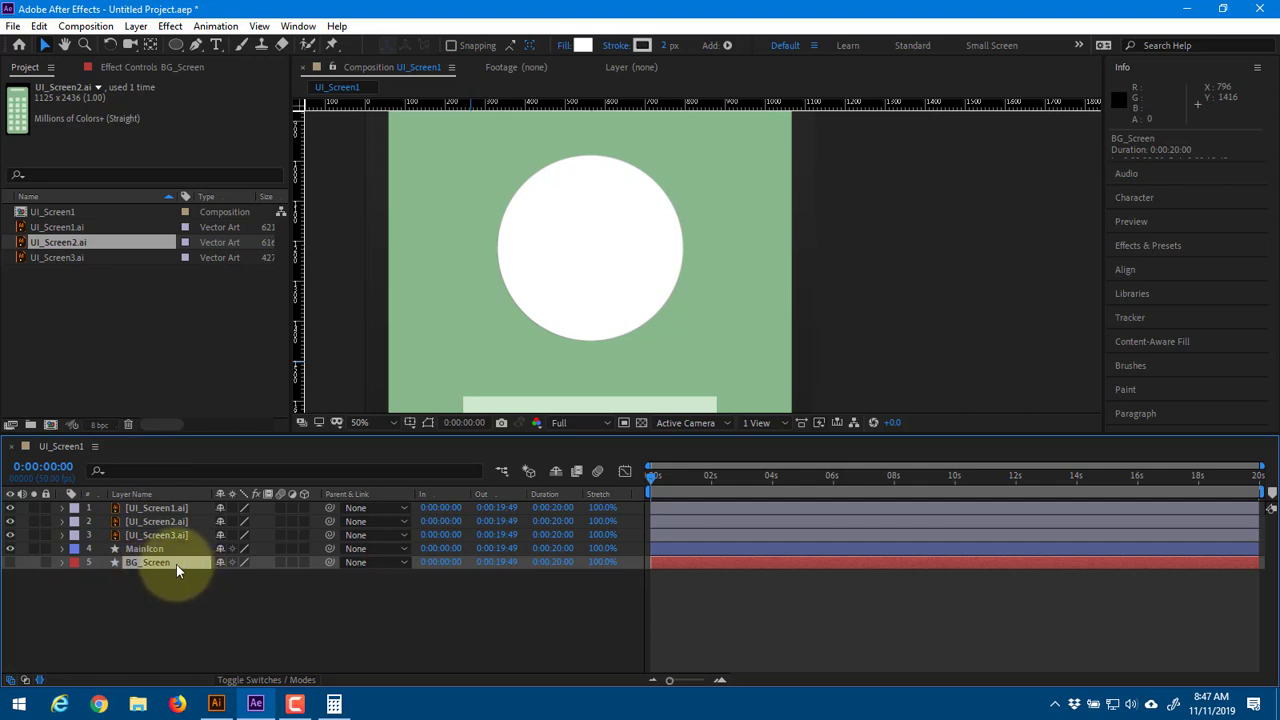
pyautogui.click(156, 548)
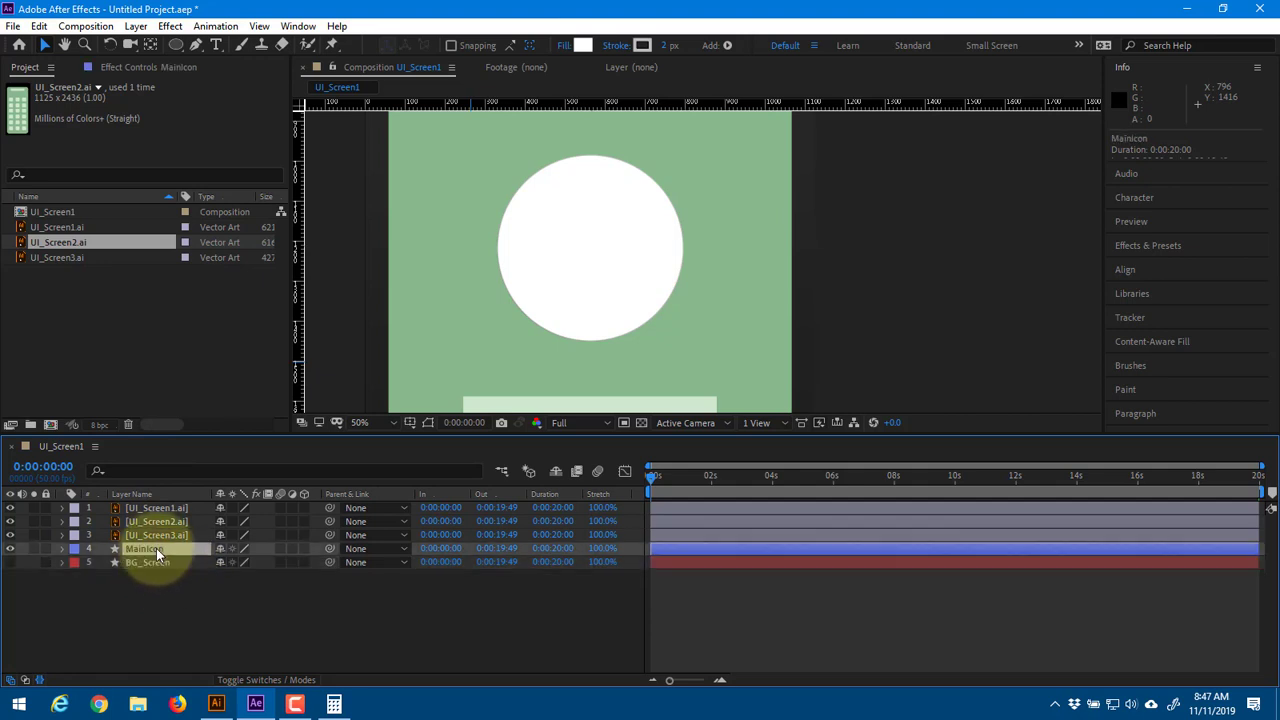
pyautogui.click(74, 548)
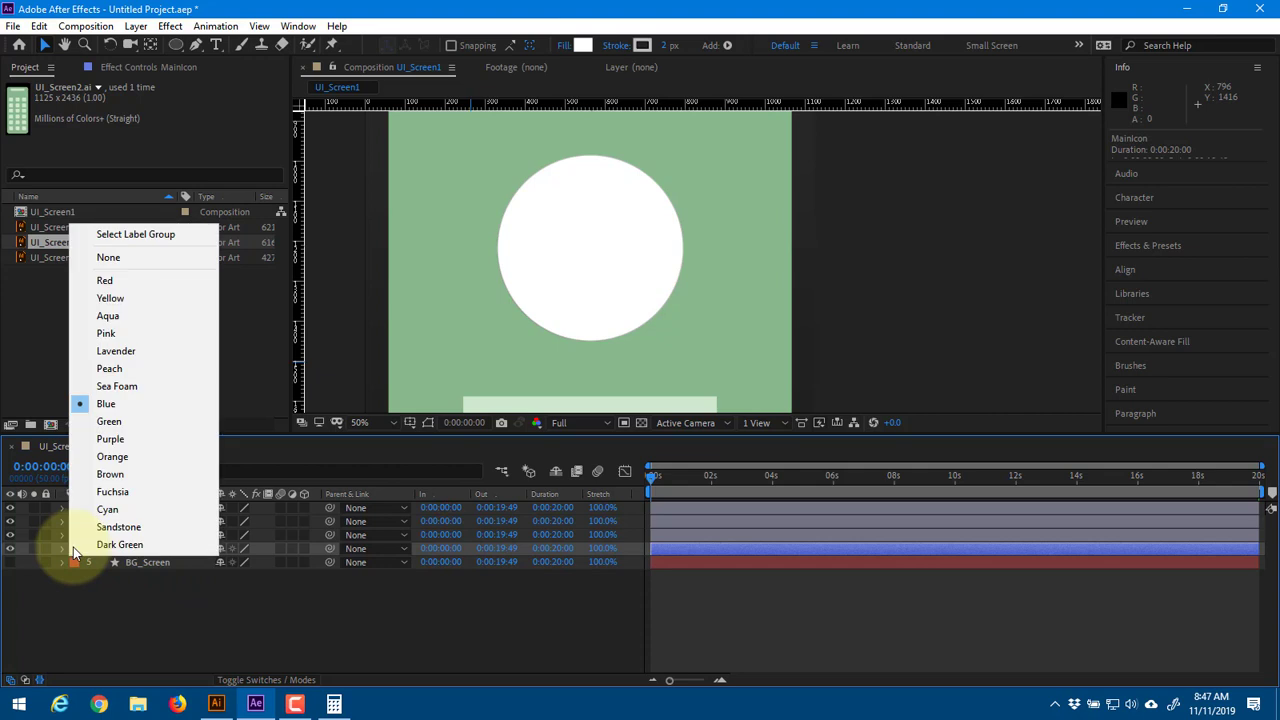
pyautogui.click(117, 511)
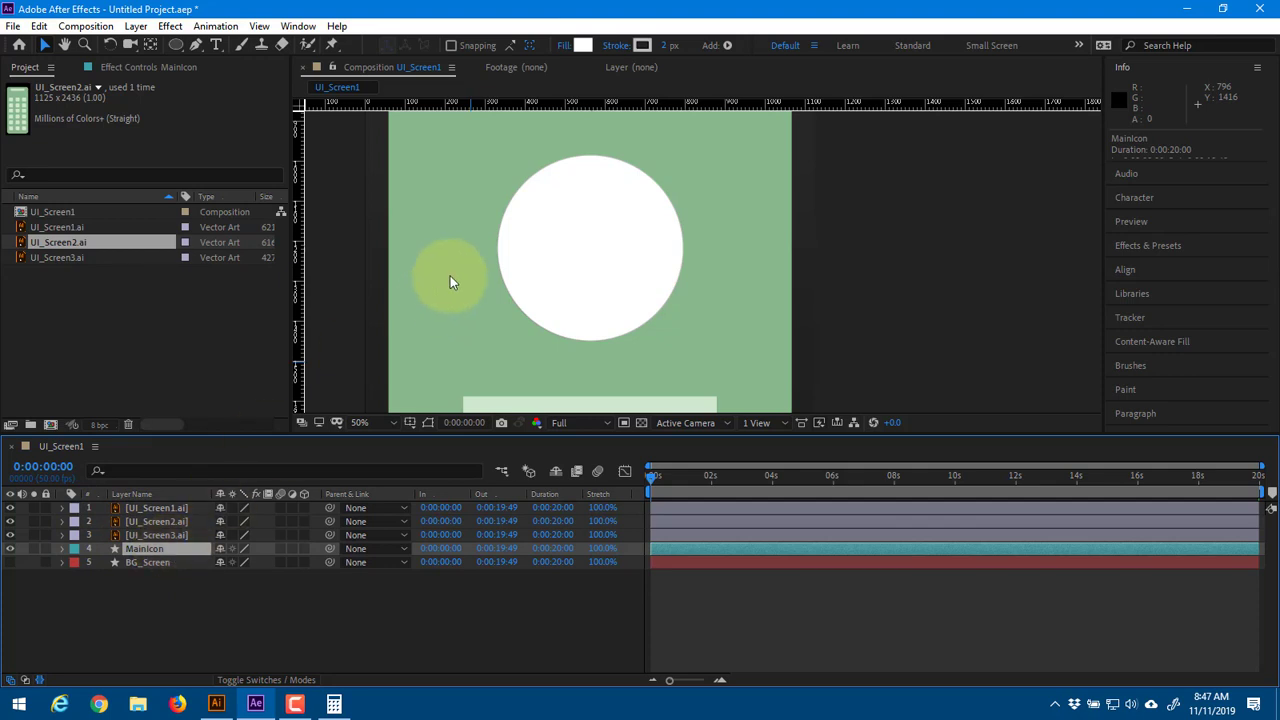
# Try to draw a rectangle over the pale bar below the circle with the Rectangle tool
pyautogui.moveTo(507, 282); pyautogui.dragTo(527, 185)
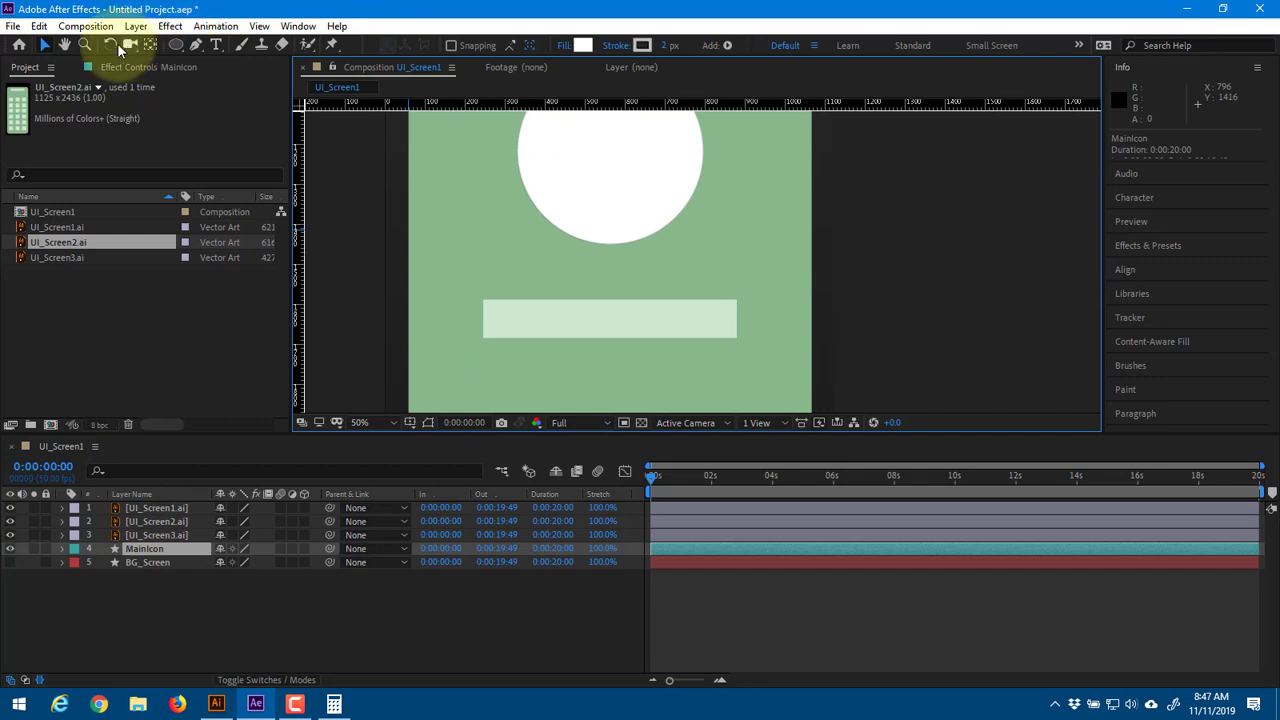
pyautogui.moveTo(177, 46); pyautogui.dragTo(230, 45)
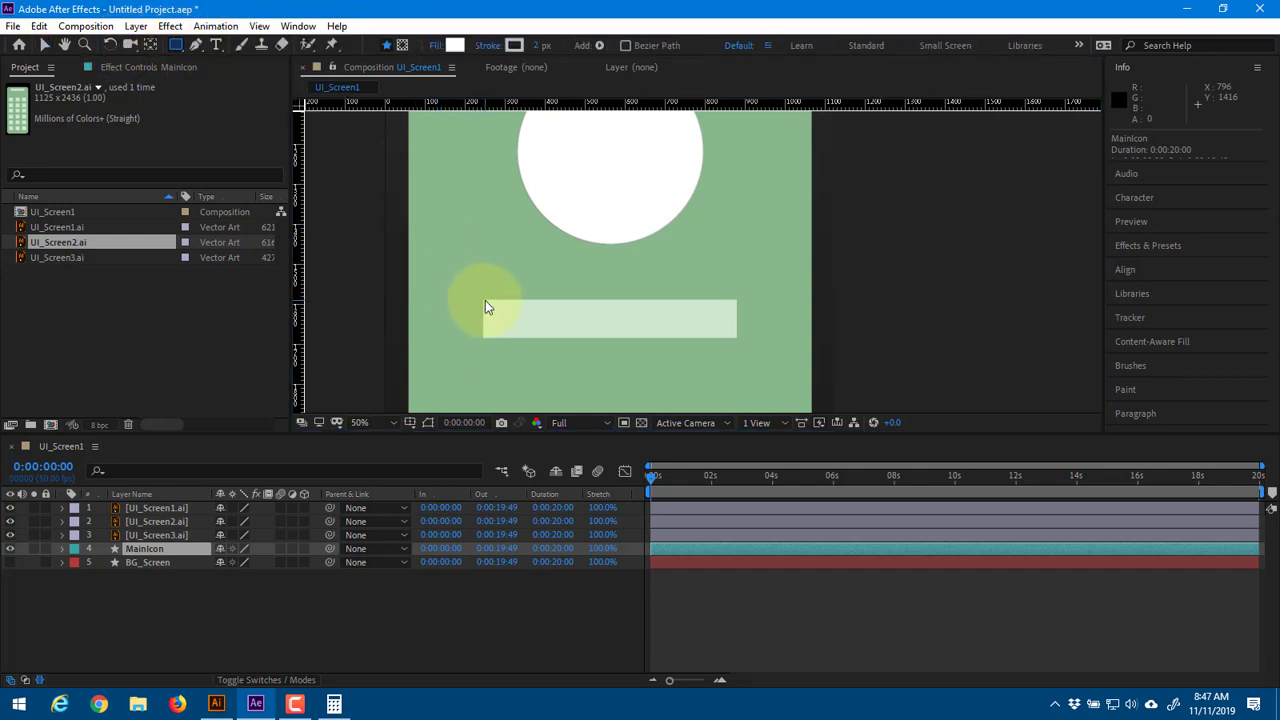
pyautogui.moveTo(485, 300); pyautogui.dragTo(670, 348)
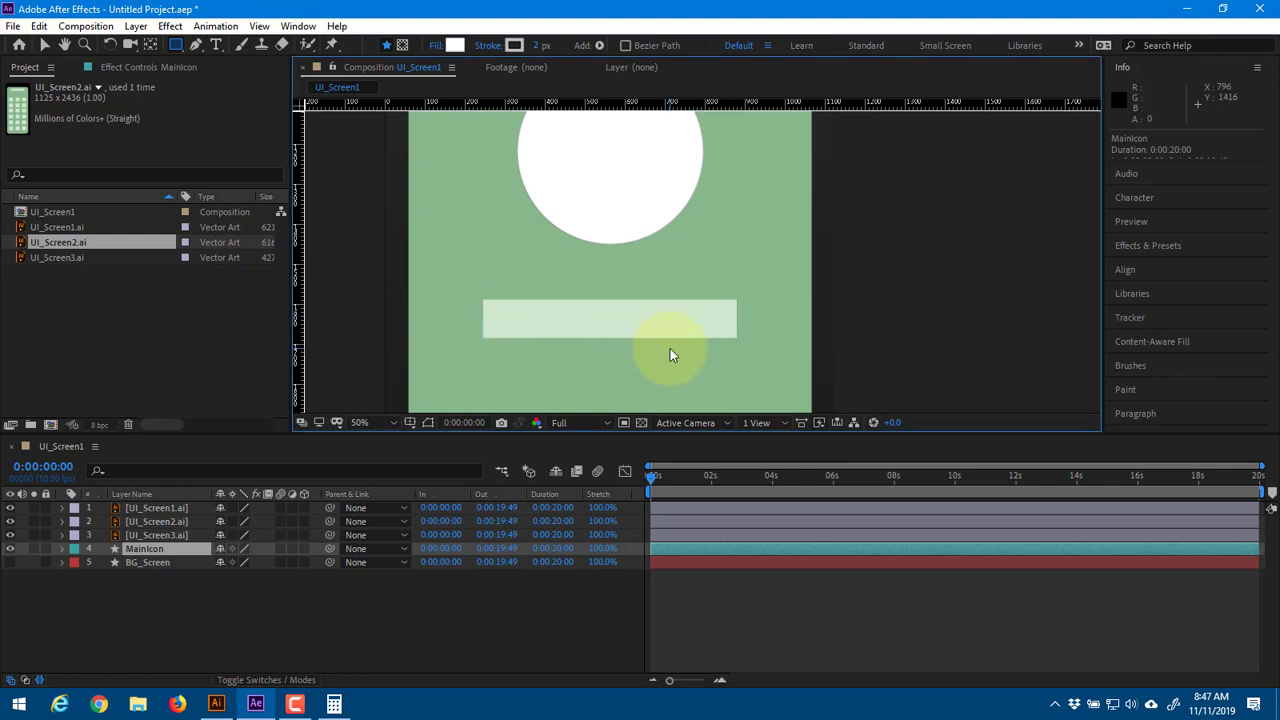
pyautogui.click(552, 467)
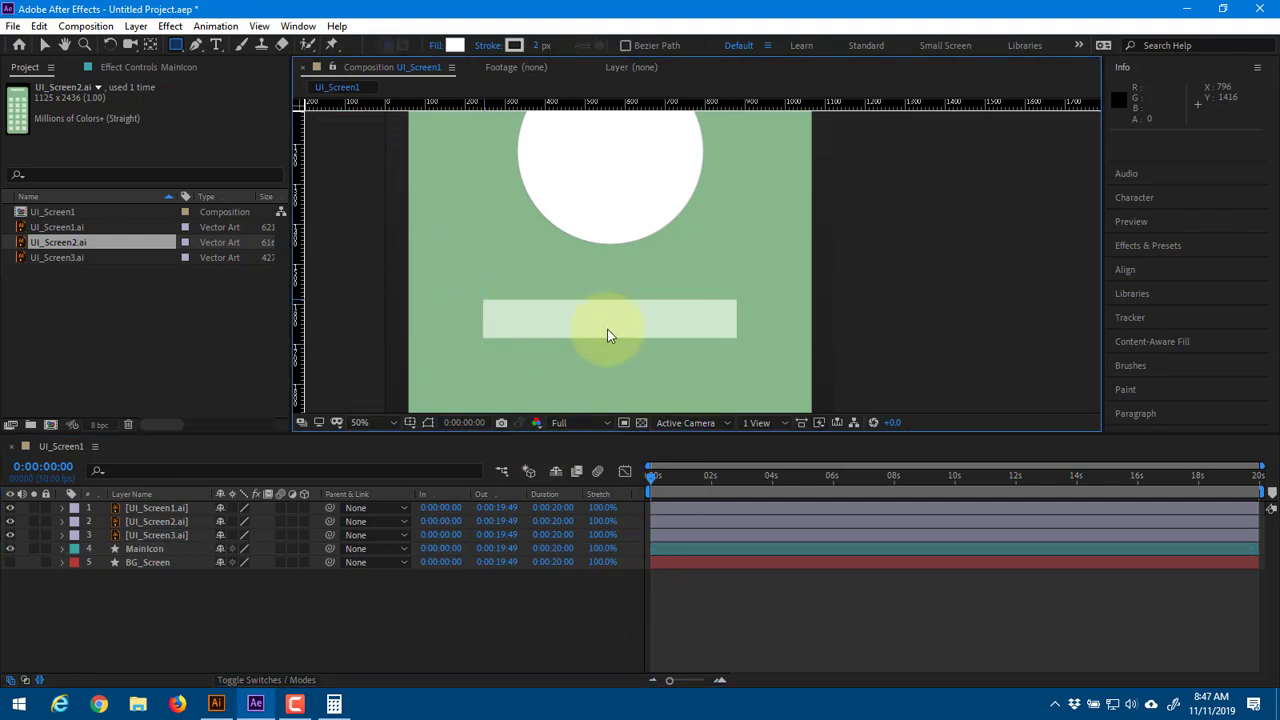
pyautogui.scroll(-6, 560, 289)
pyautogui.press('.')
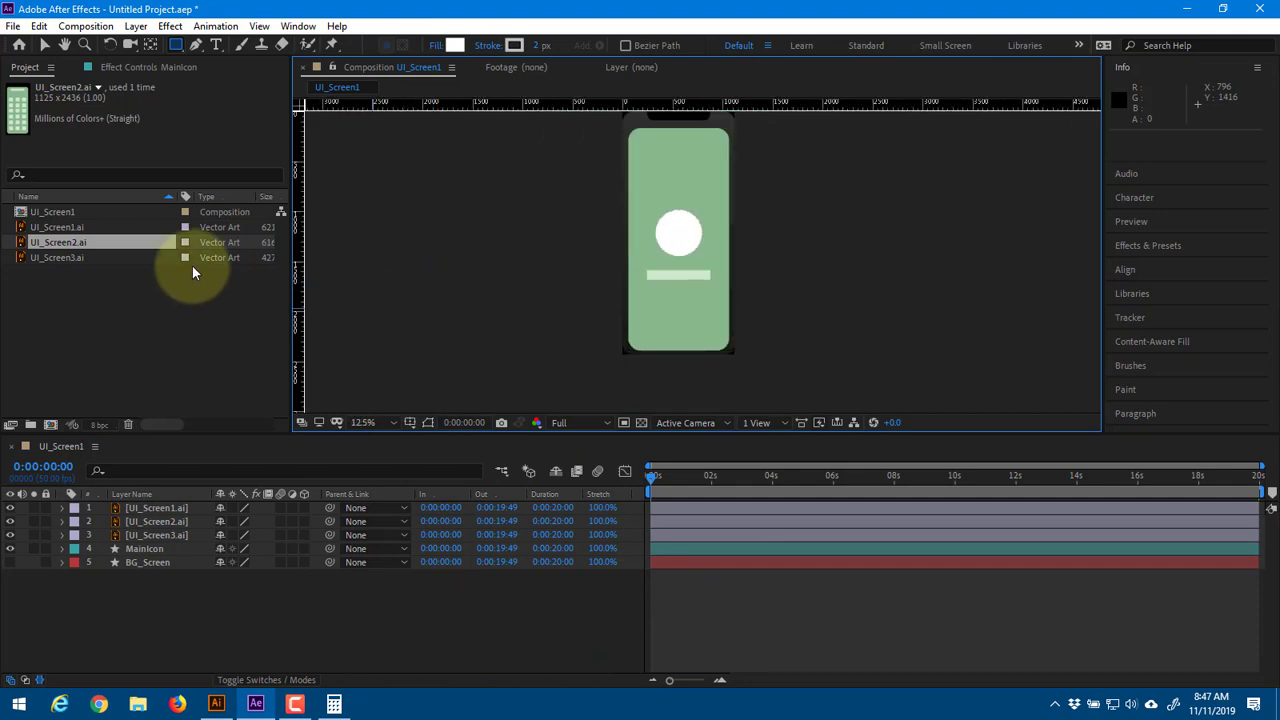
pyautogui.scroll(-1, 152, 515)
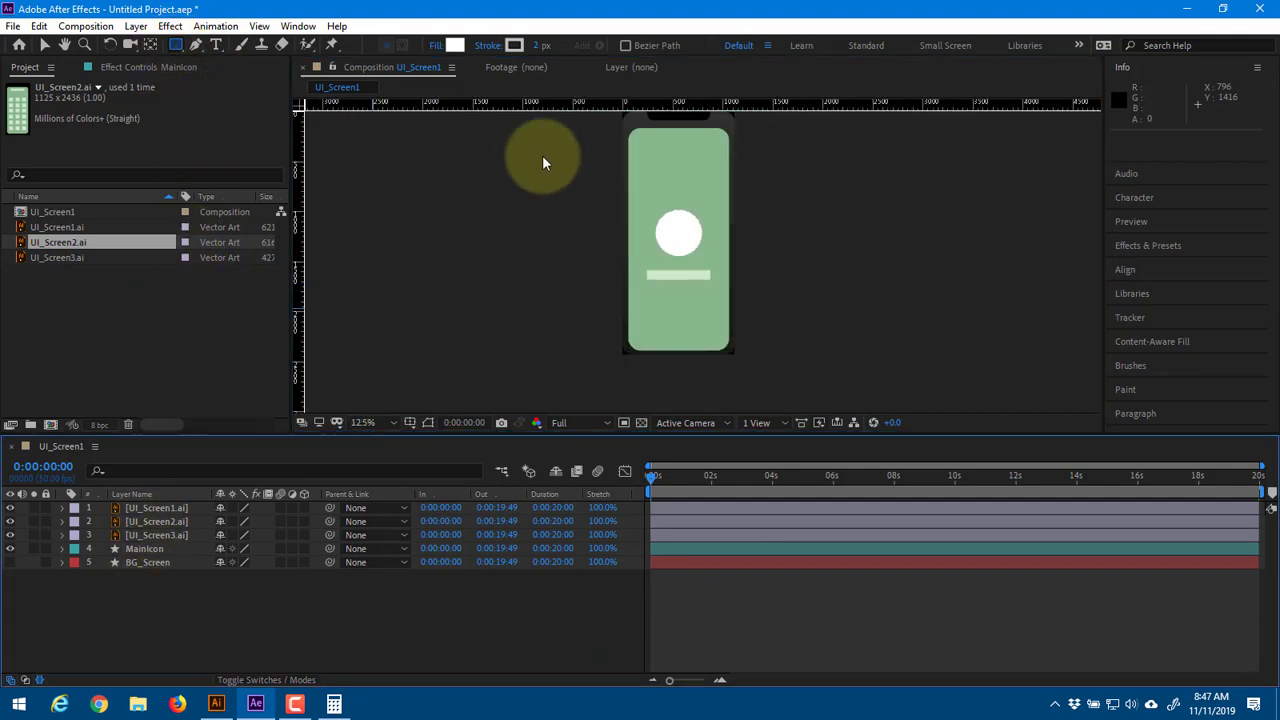
pyautogui.scroll(1, 717, 300)
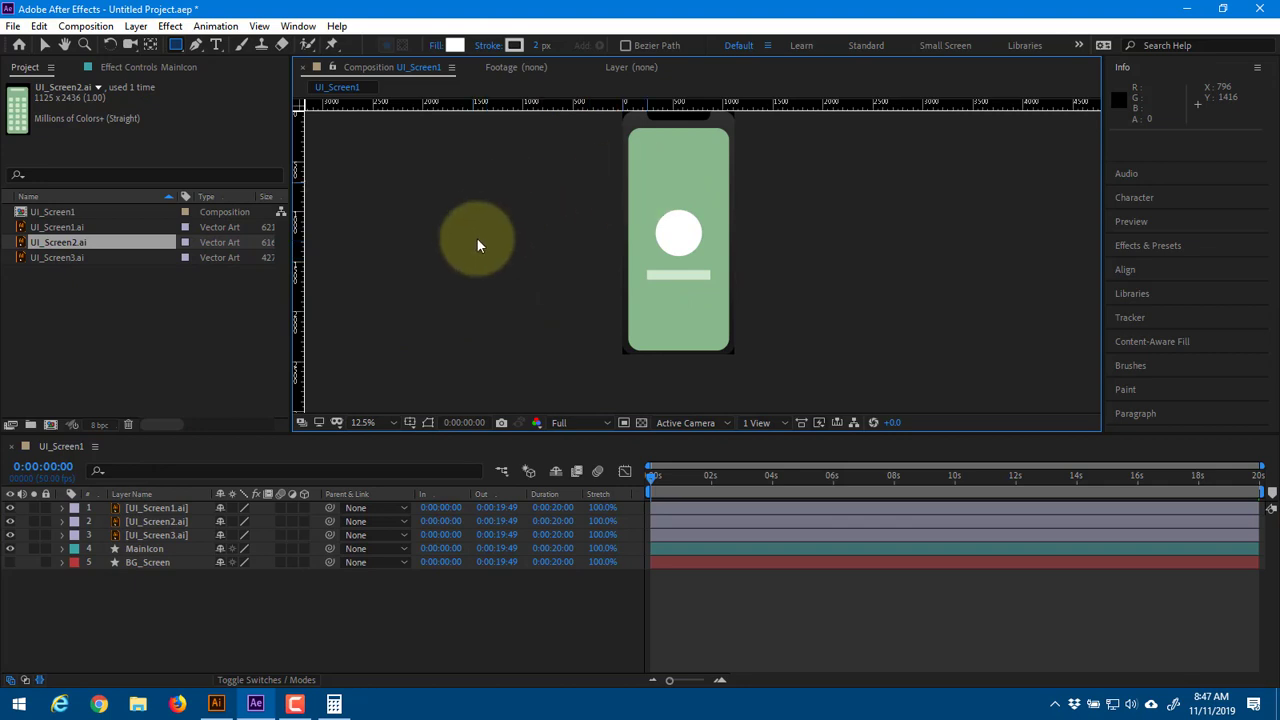
pyautogui.click(144, 548)
pyautogui.click(143, 357)
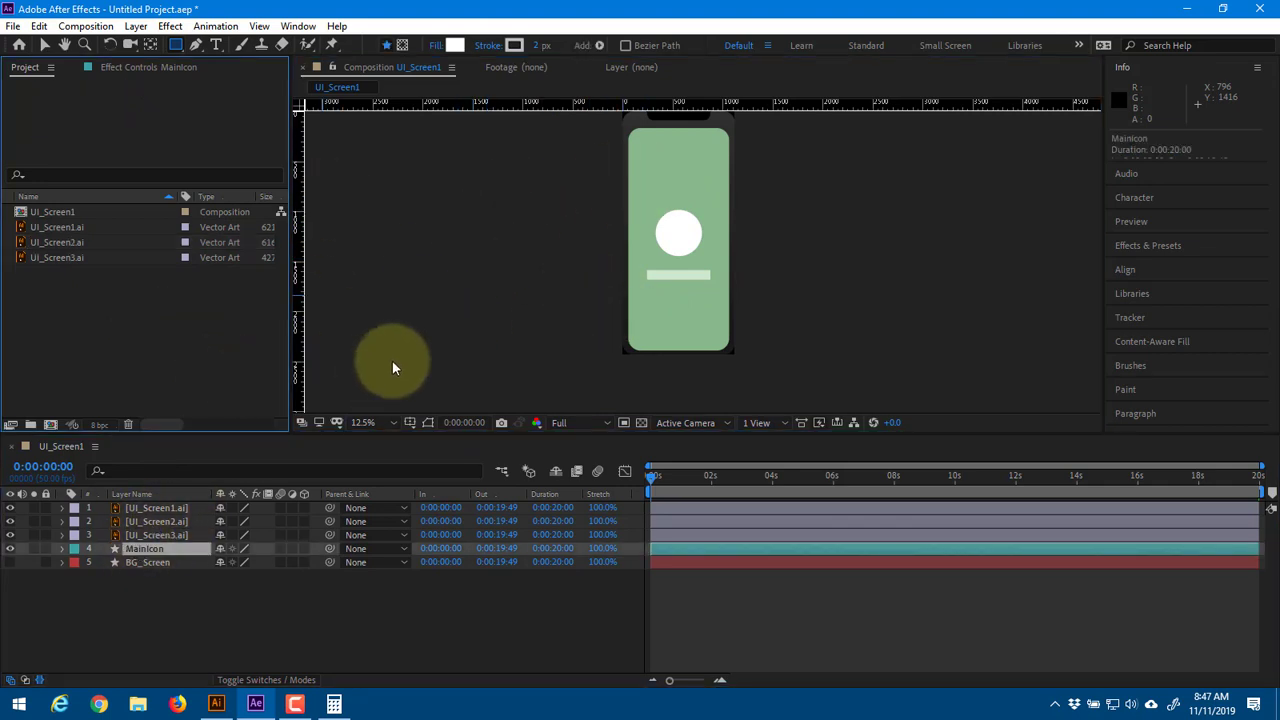
pyautogui.click(392, 362)
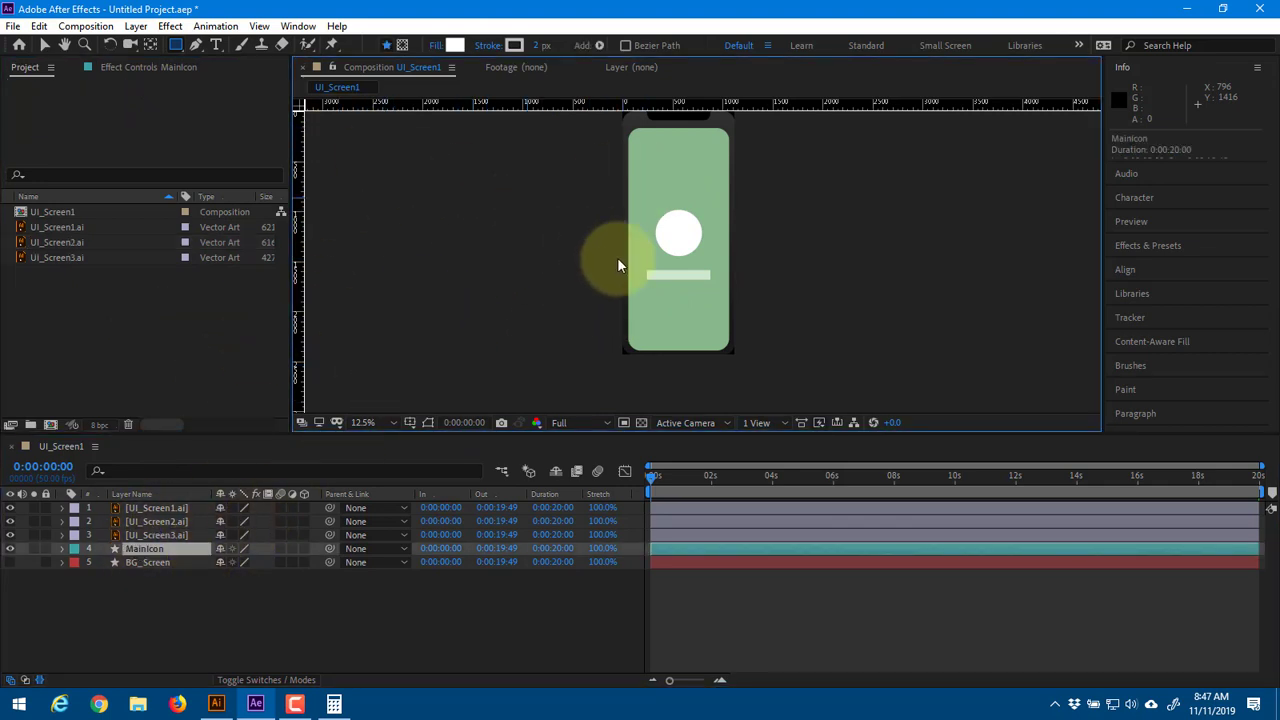
pyautogui.click(182, 611)
# Try adding a composition-sized rectangle to the MainIcon layer, and undo it
pyautogui.click(171, 550)
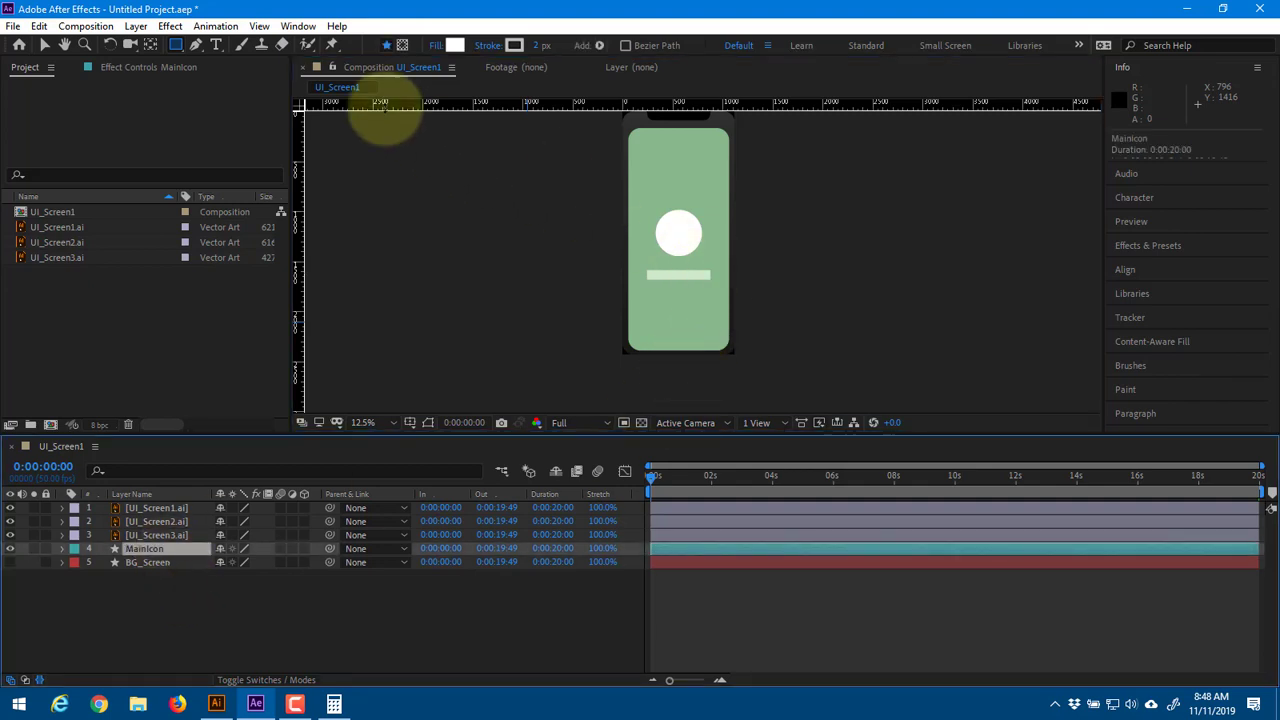
pyautogui.doubleClick(180, 44)
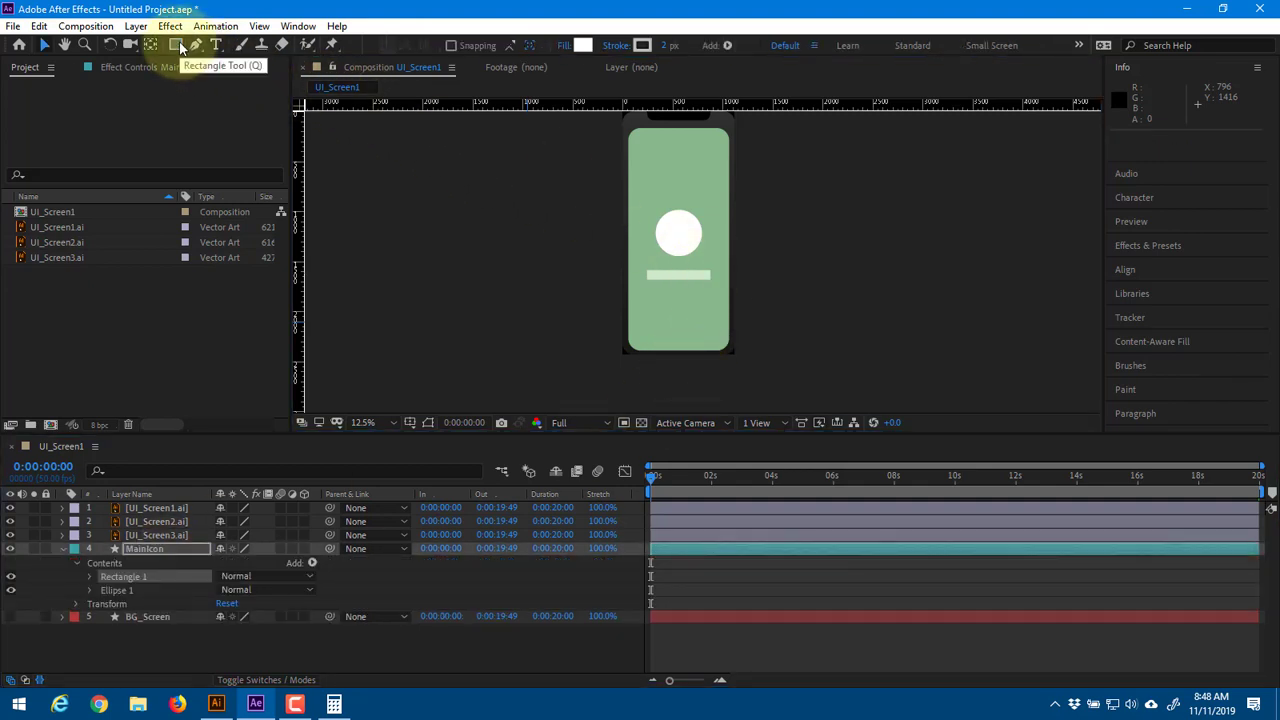
pyautogui.doubleClick(175, 41)
pyautogui.hotkey('ctrl', 'z')
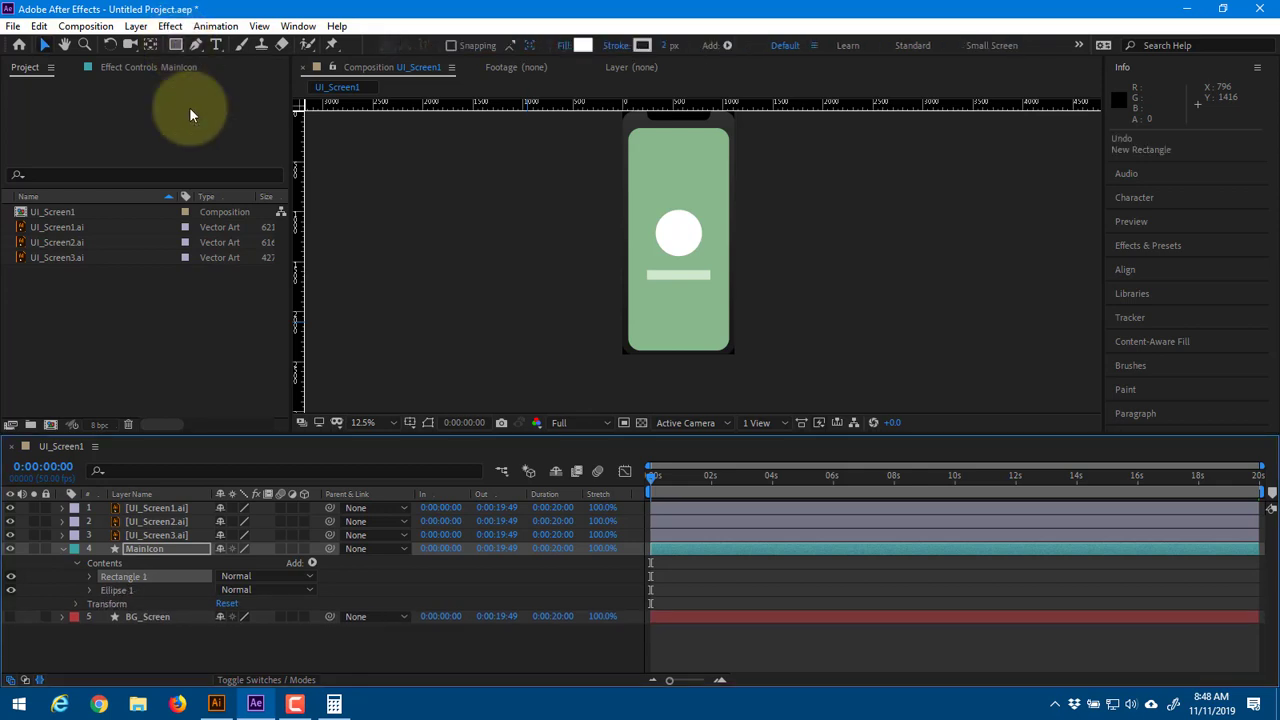
pyautogui.hotkey('ctrl', 'z')
# Create a composition-sized rectangle on a new shape layer with no existing layer selected
pyautogui.click(352, 645)
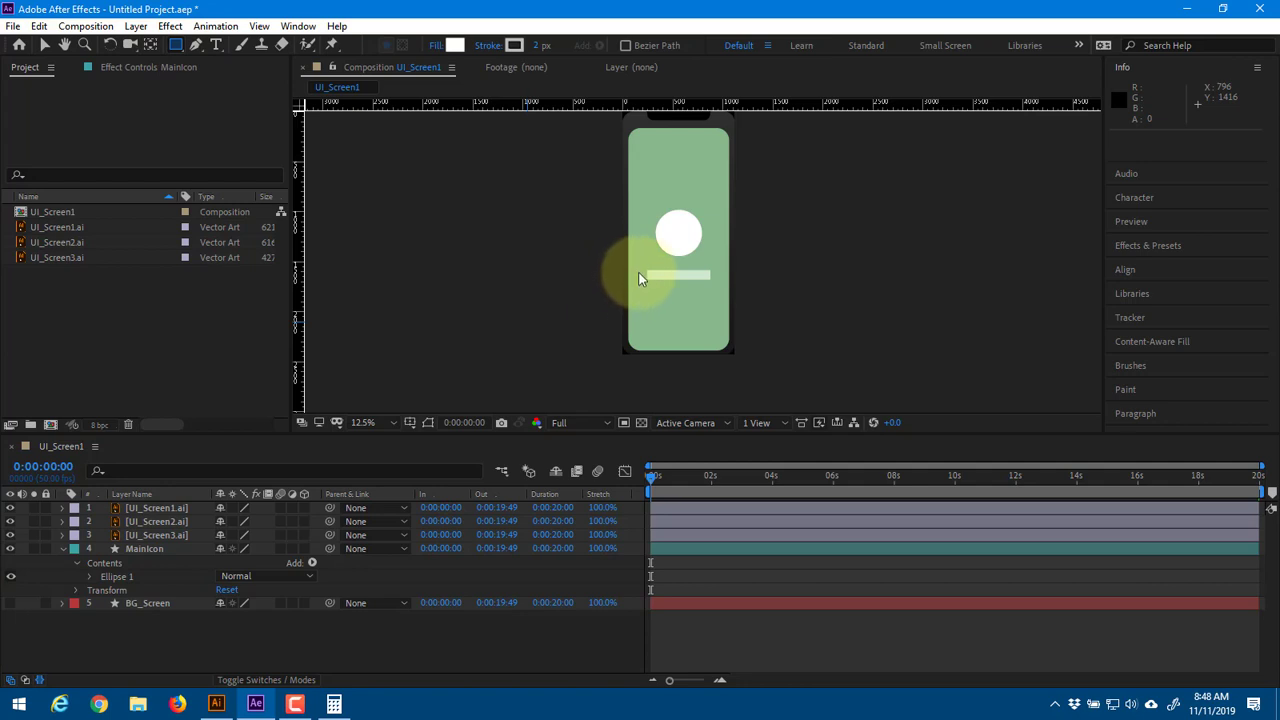
pyautogui.click(685, 294)
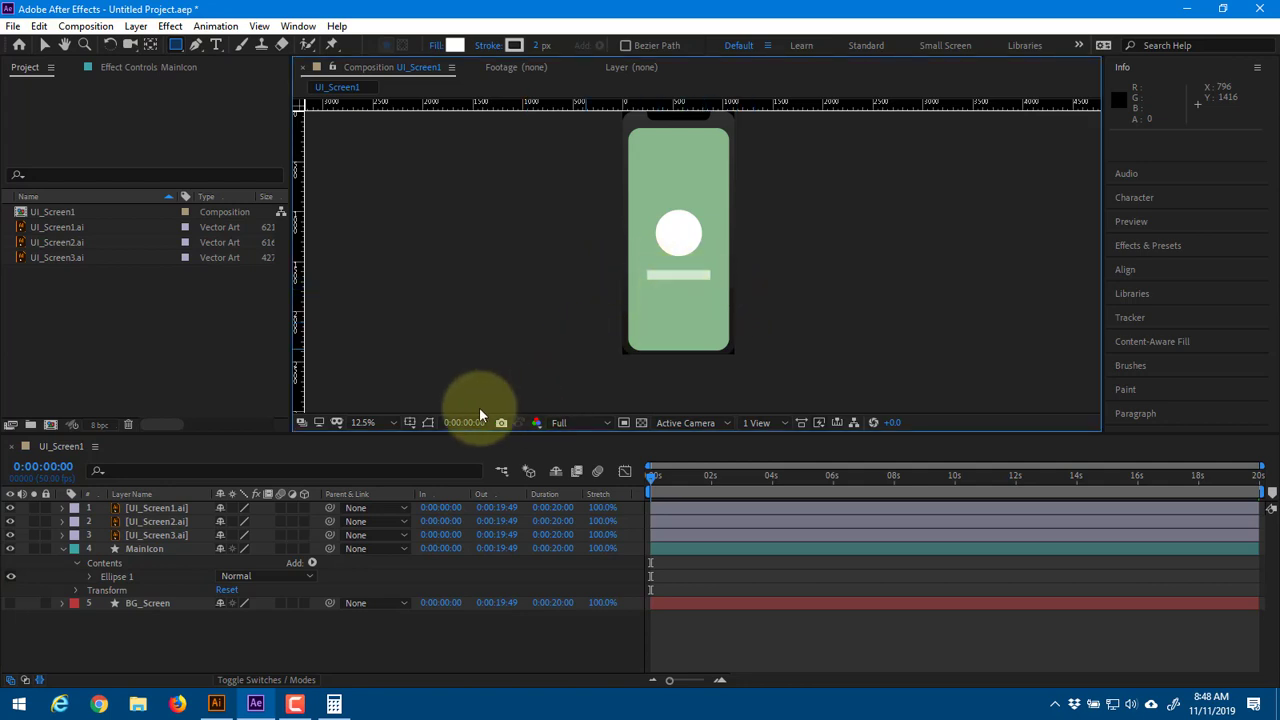
pyautogui.scroll(4, 744, 301)
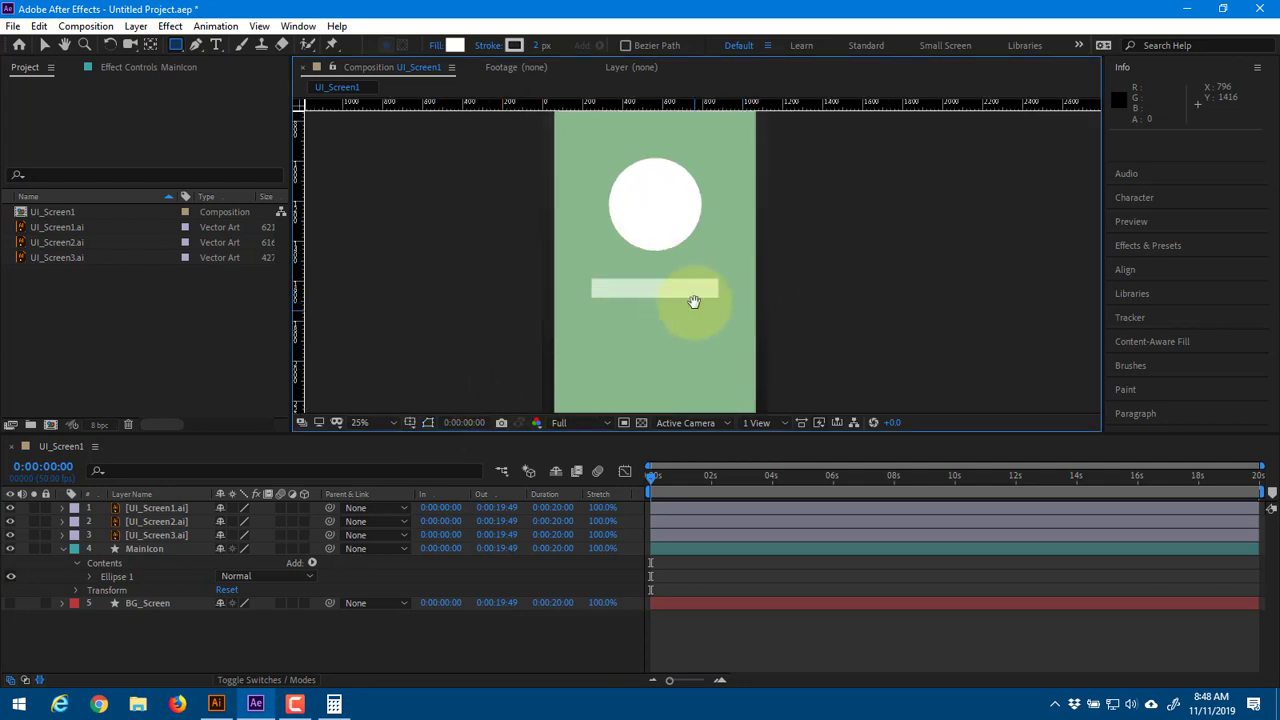
pyautogui.moveTo(623, 292); pyautogui.dragTo(638, 289)
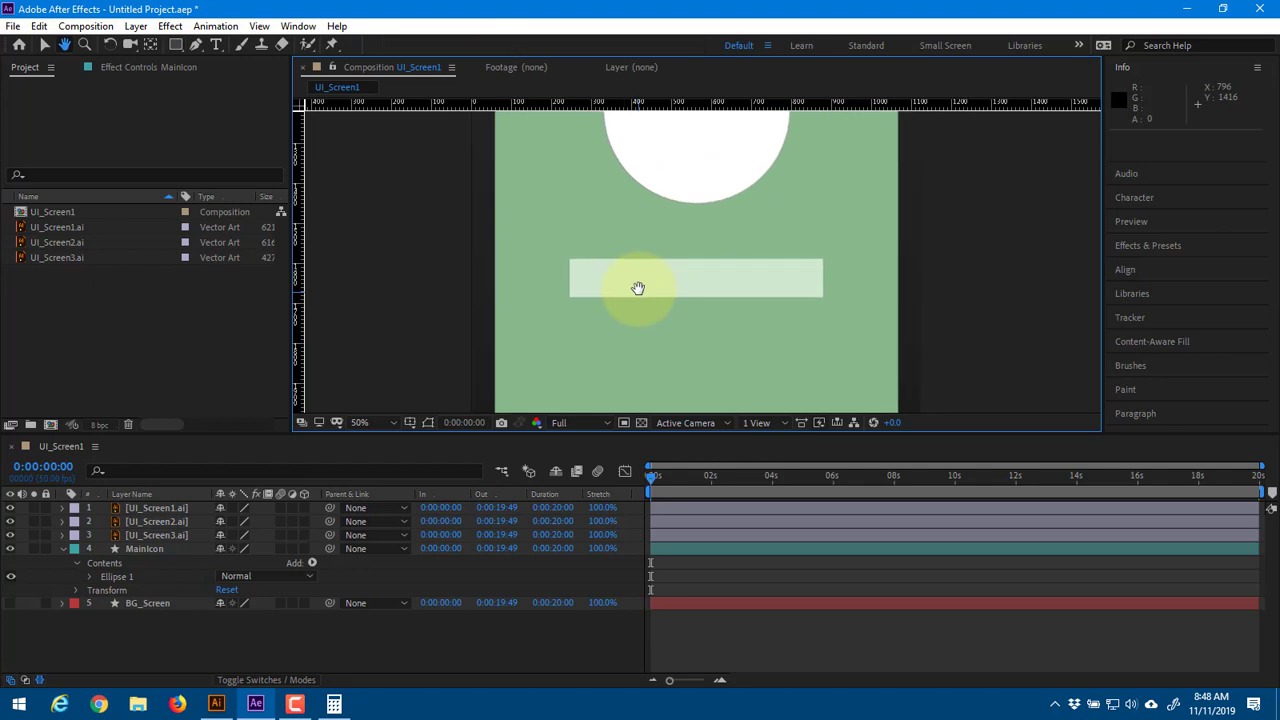
pyautogui.doubleClick(175, 44)
pyautogui.press('v')
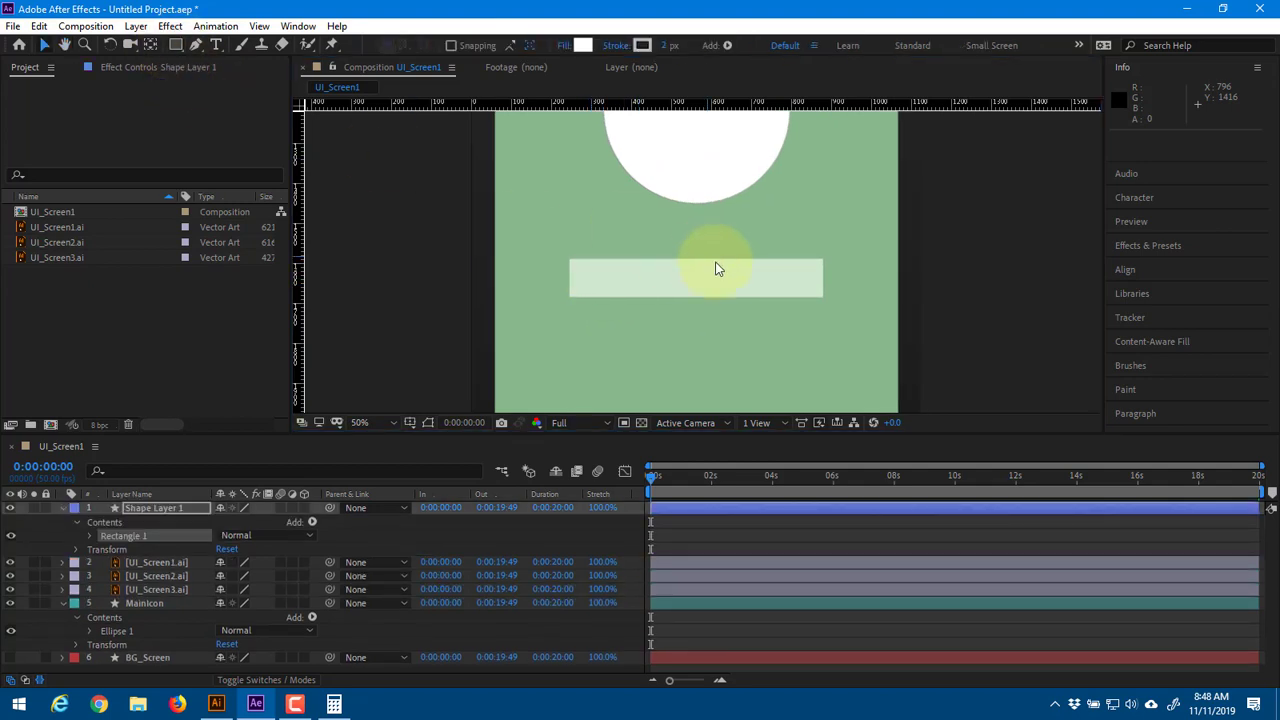
pyautogui.scroll(-4, 715, 268)
pyautogui.moveTo(717, 225); pyautogui.dragTo(692, 296)
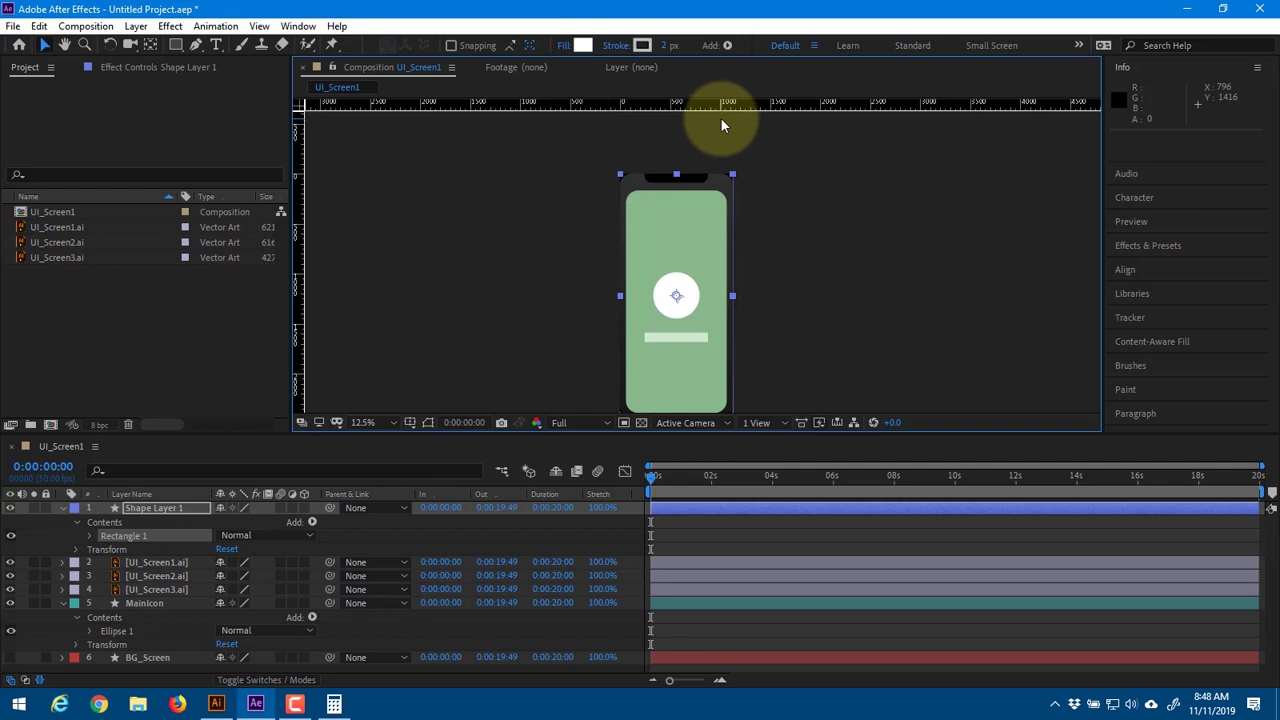
# Save the project as UI_Demo in the Scene folder of the UI project under 1900
pyautogui.hotkey('ctrl', 's')
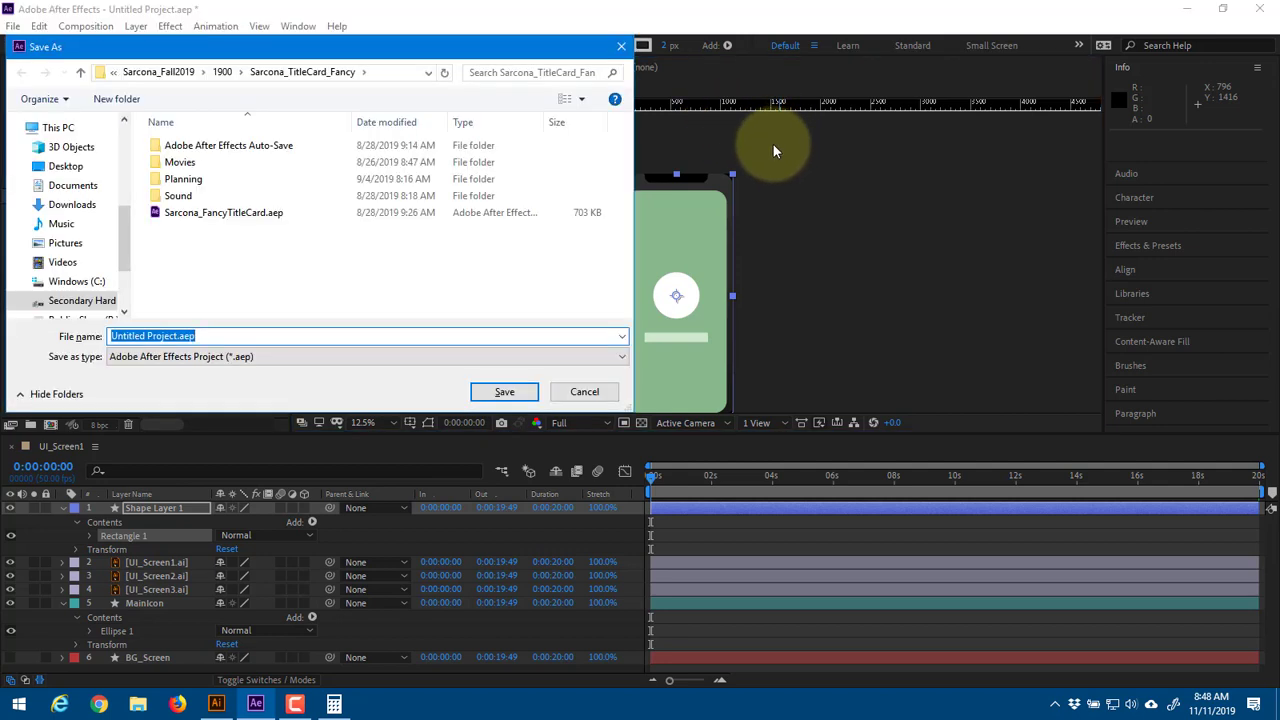
pyautogui.write('Sarcona_')
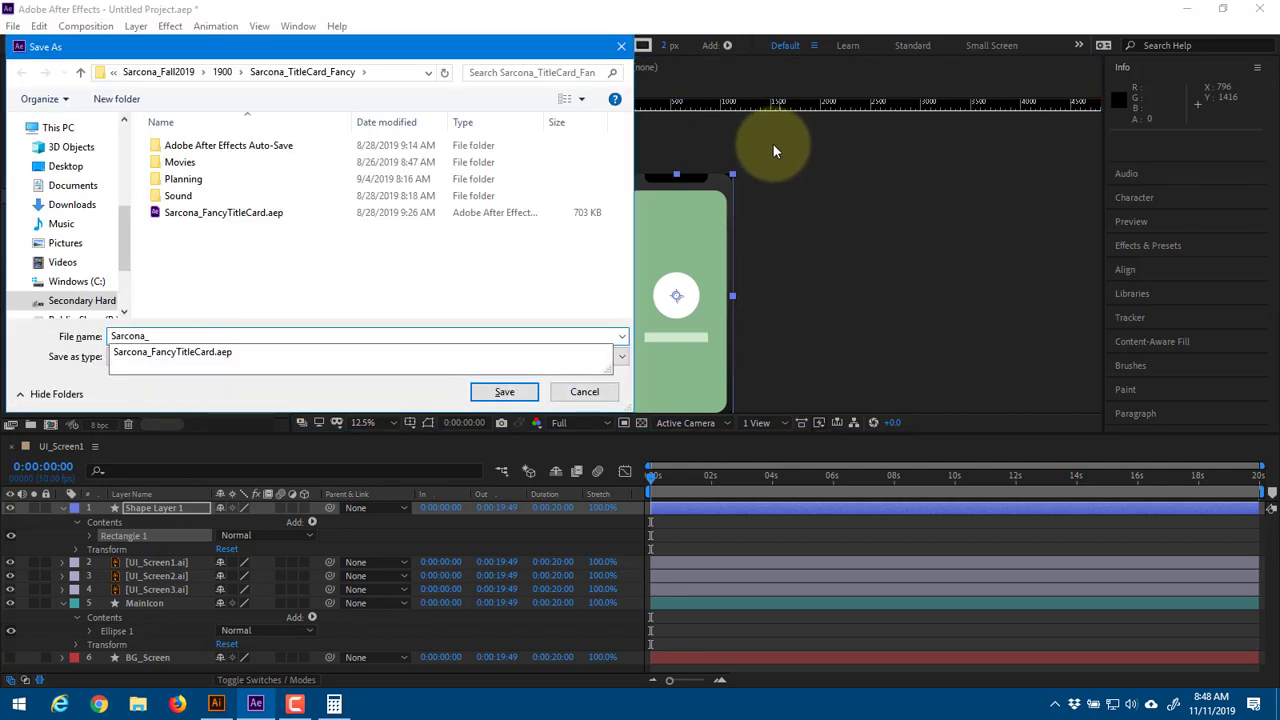
pyautogui.click(174, 72)
pyautogui.click(210, 148)
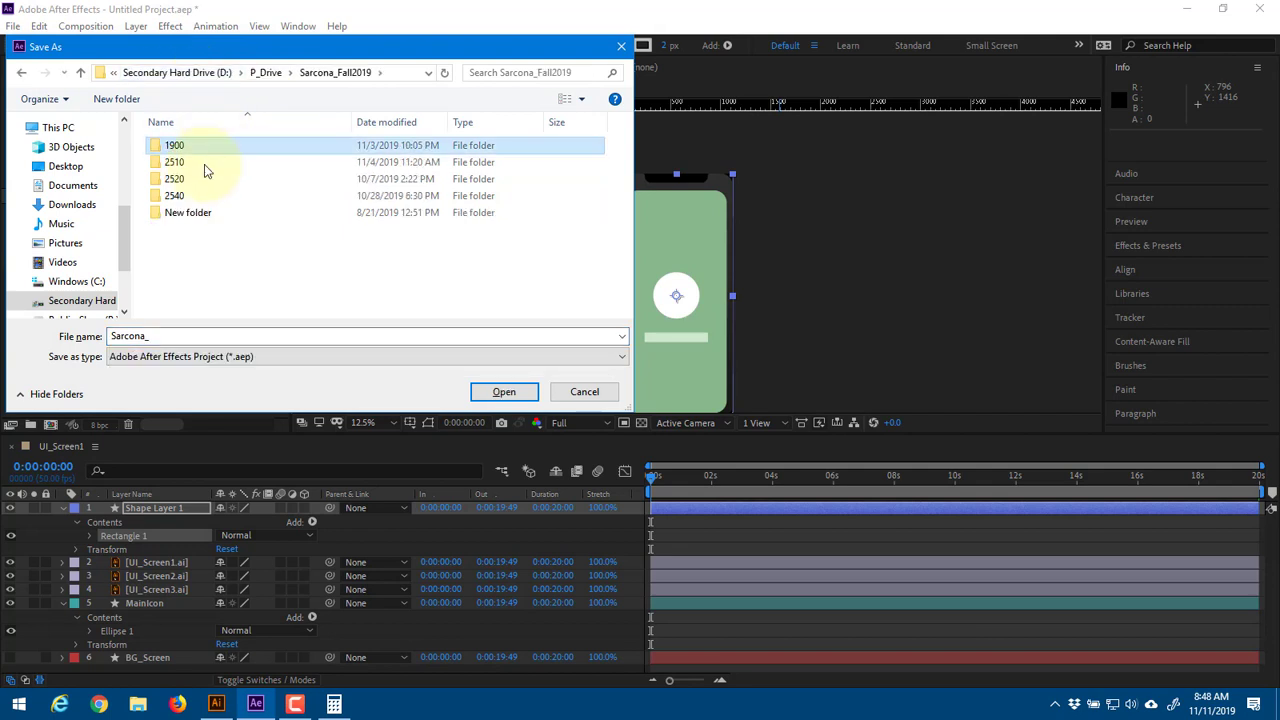
pyautogui.press('Return')
pyautogui.doubleClick(185, 262)
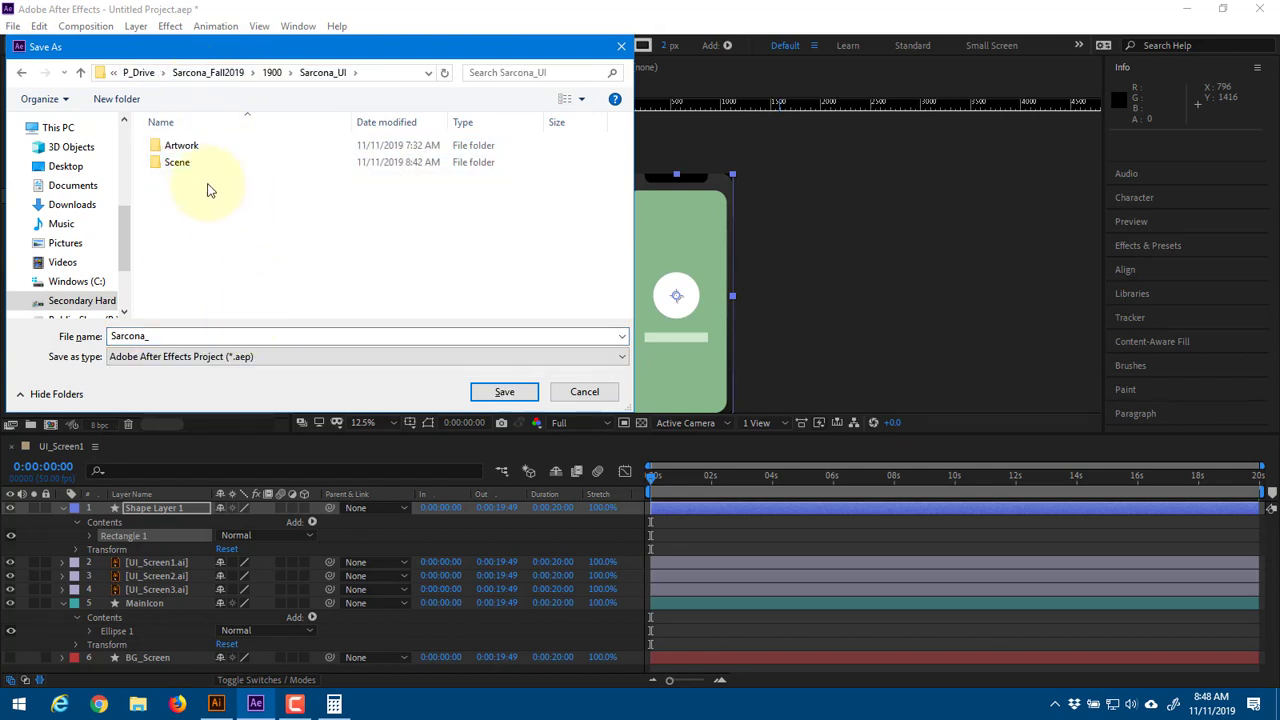
pyautogui.doubleClick(177, 162)
pyautogui.doubleClick(260, 335)
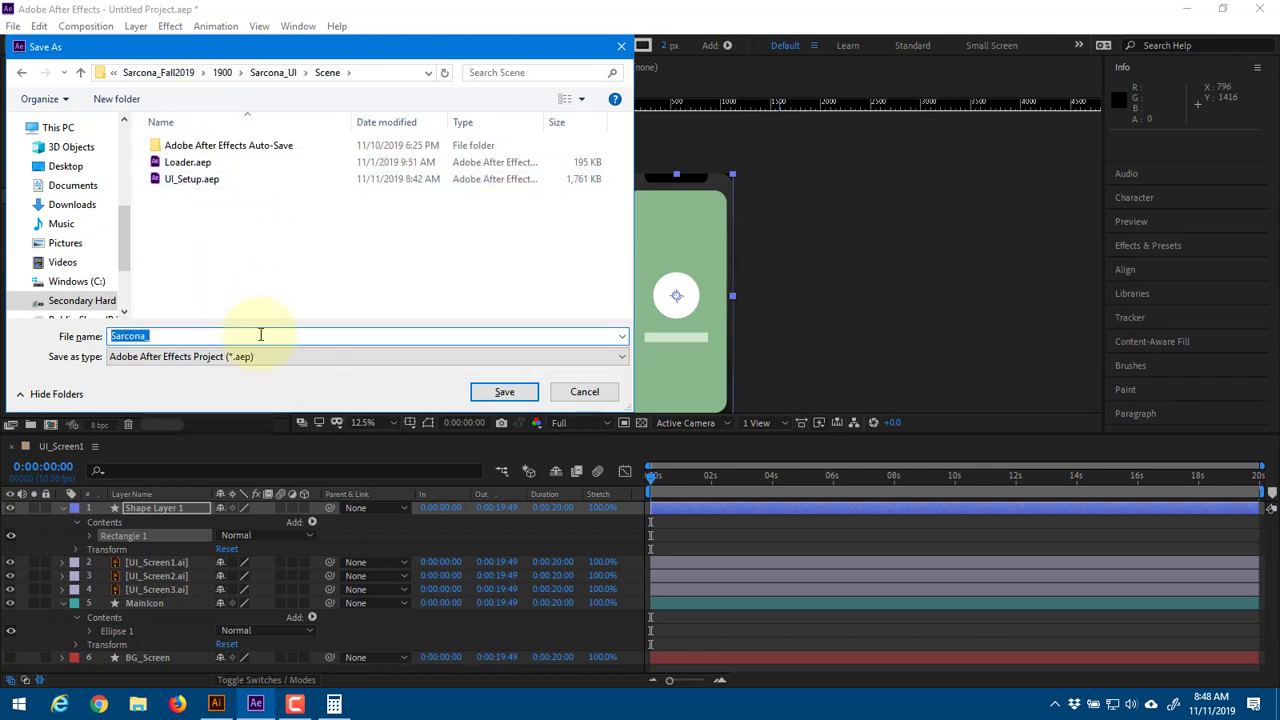
pyautogui.write('UI_Demo')
pyautogui.press('Return')
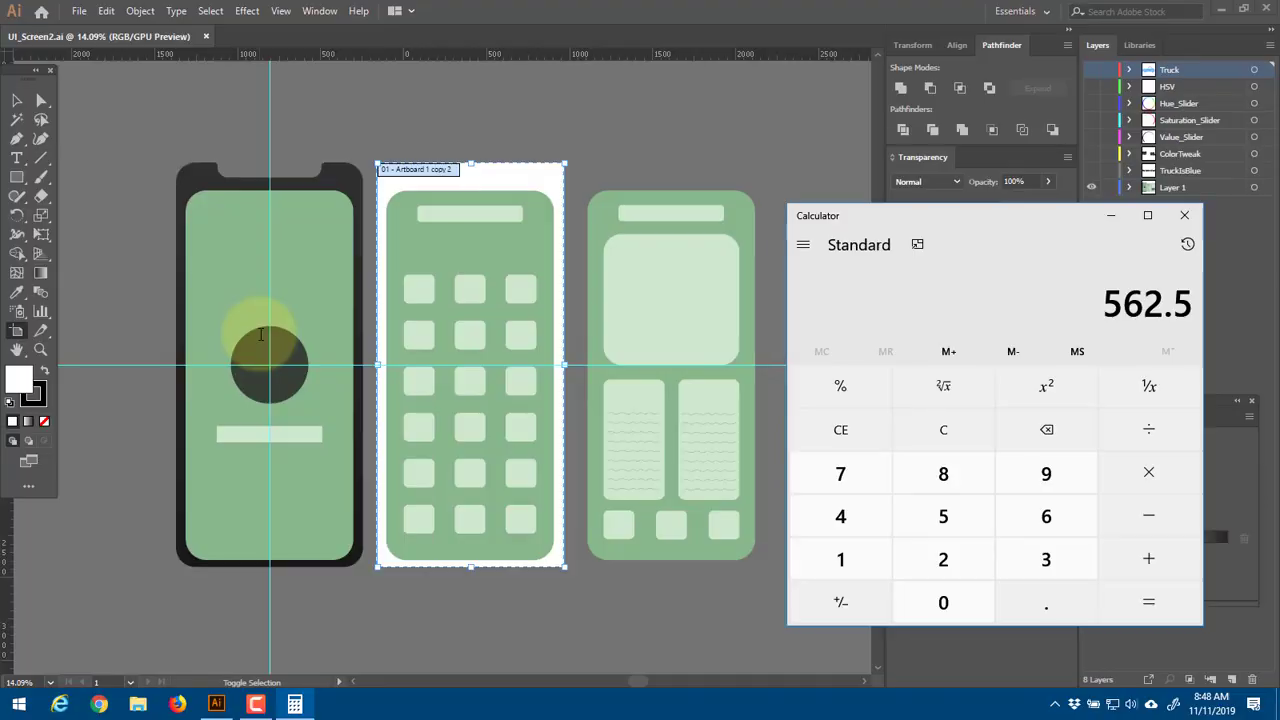
# Relaunch After Effects and close the Calculator
pyautogui.press('super')
pyautogui.write('aft')
pyautogui.press('Return')
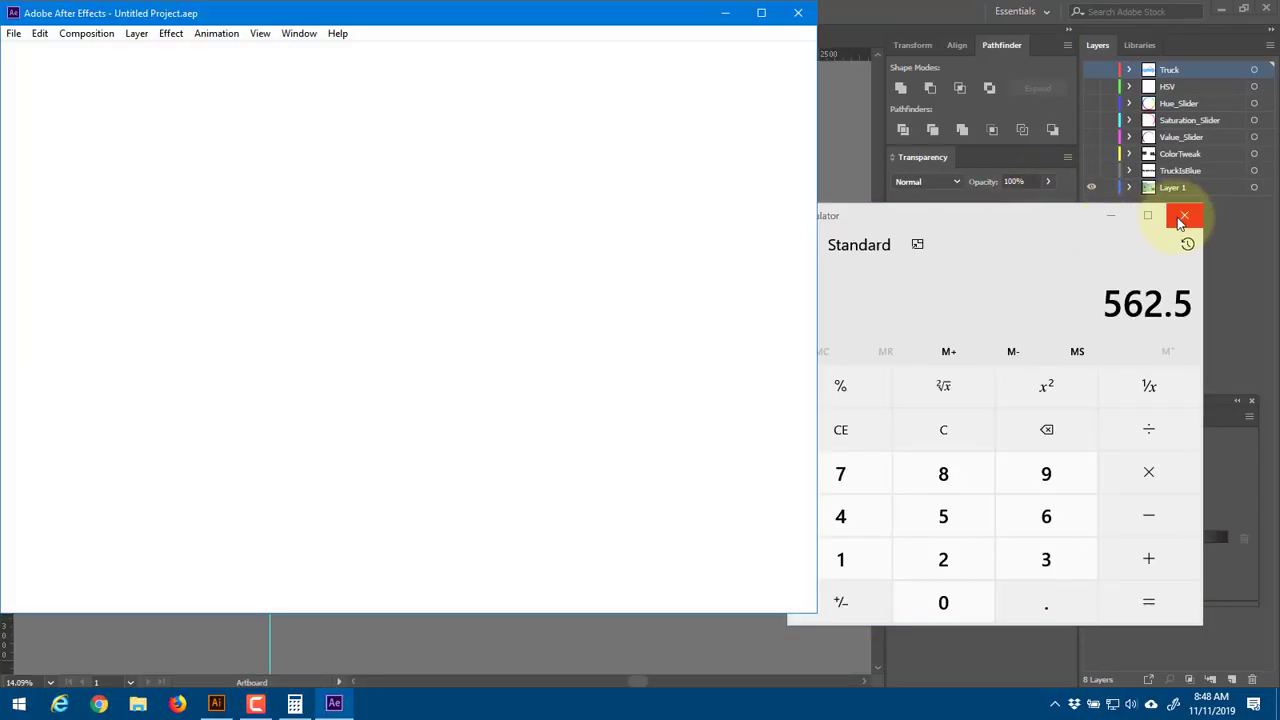
pyautogui.click(1183, 217)
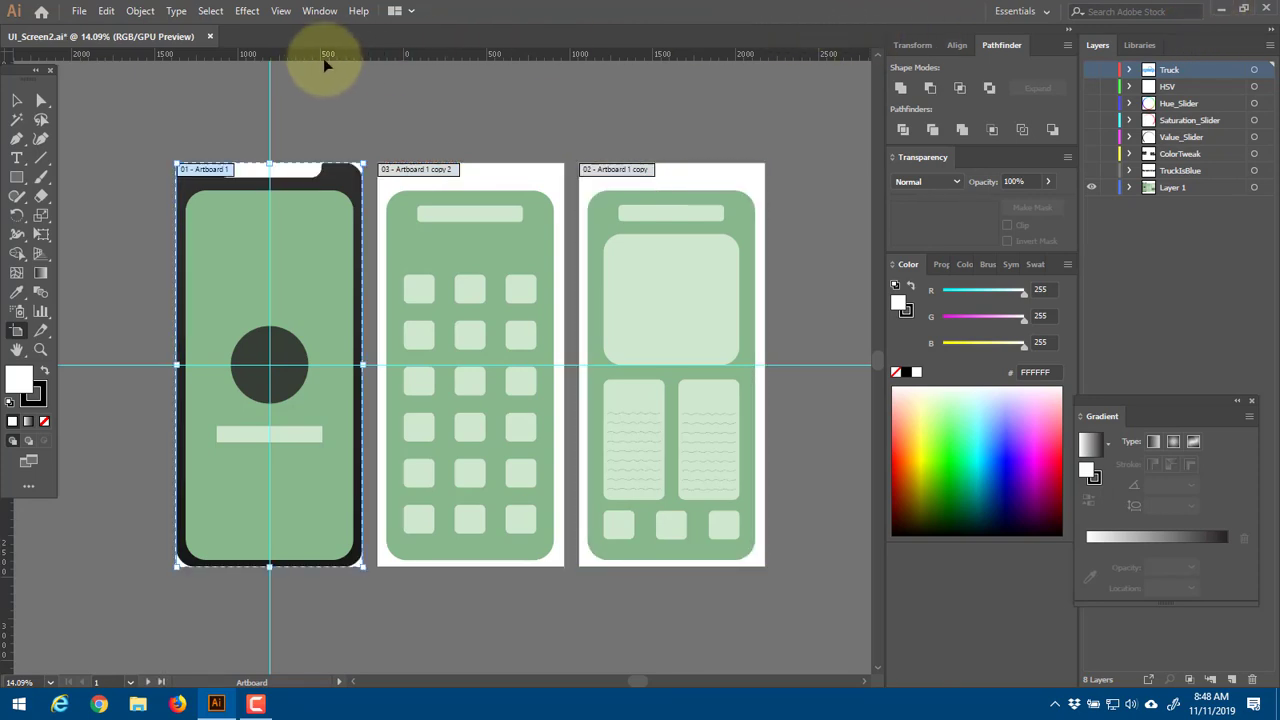
# Save a copy of the artwork as UIScreens.ai in the Artwork folder with the default Illustrator options
pyautogui.hotkey('ctrl', 'shift', 's')
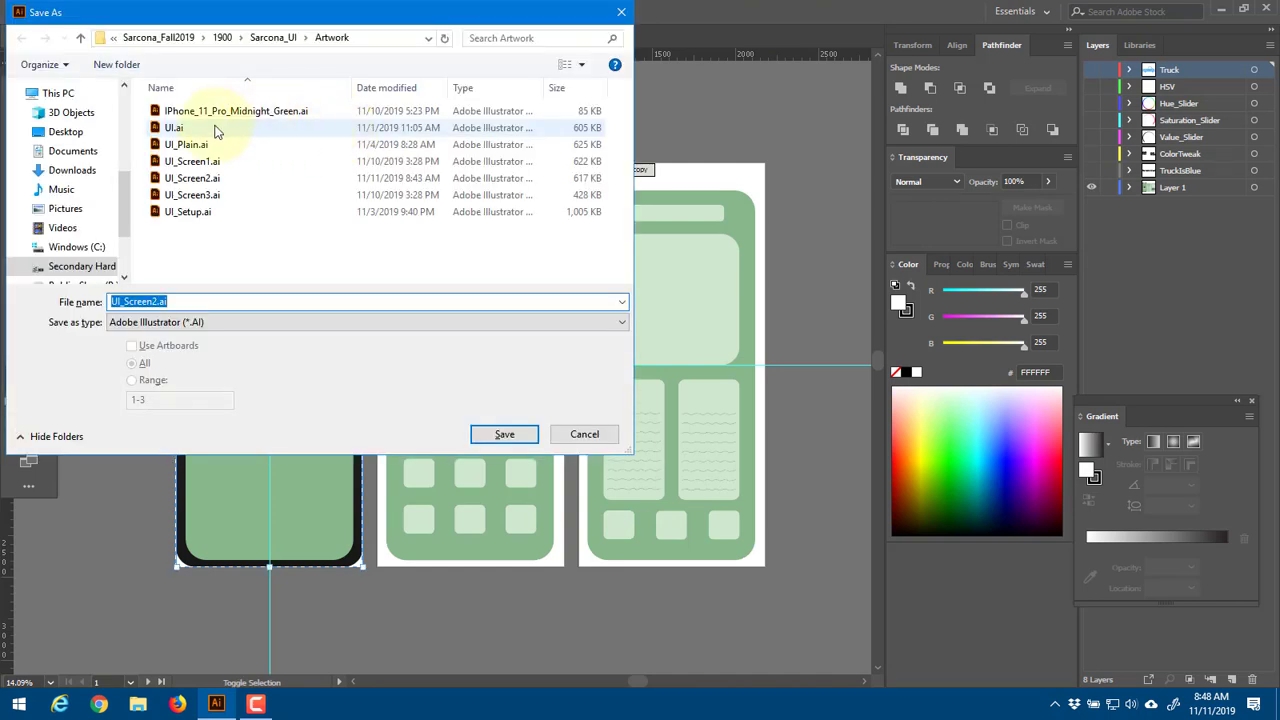
pyautogui.click(215, 129)
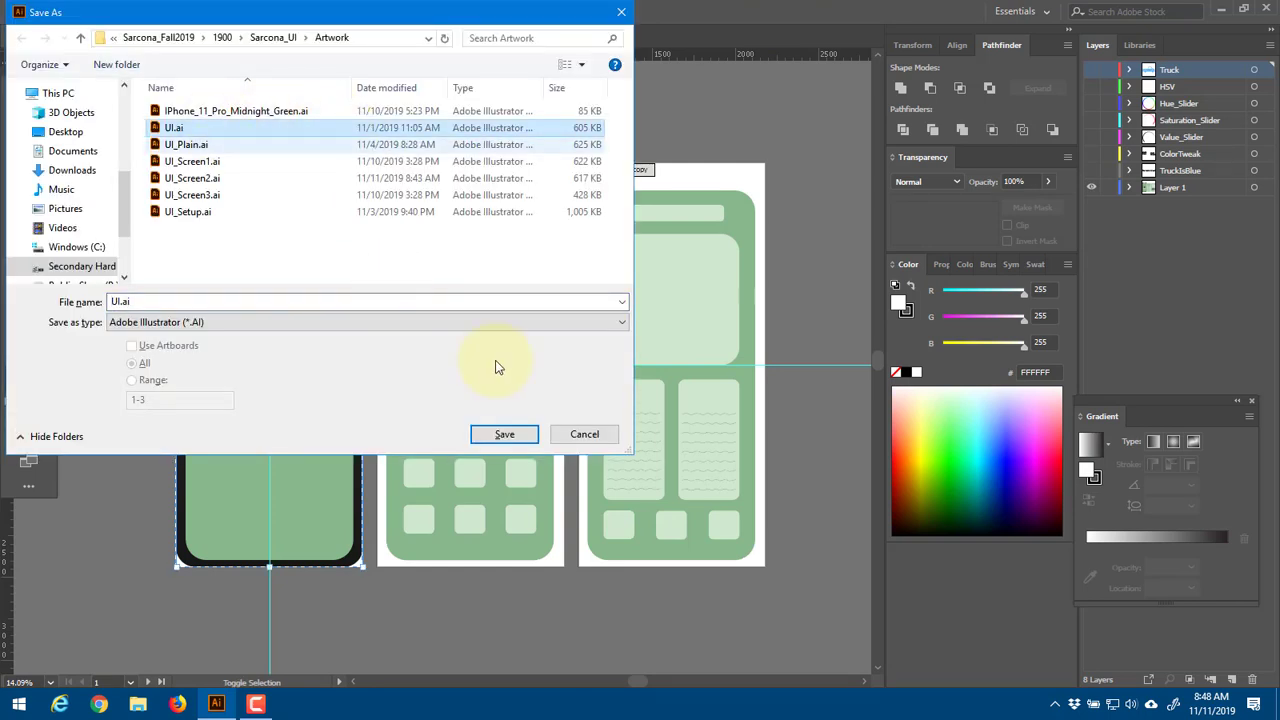
pyautogui.click(284, 300)
pyautogui.write('UIDemo')
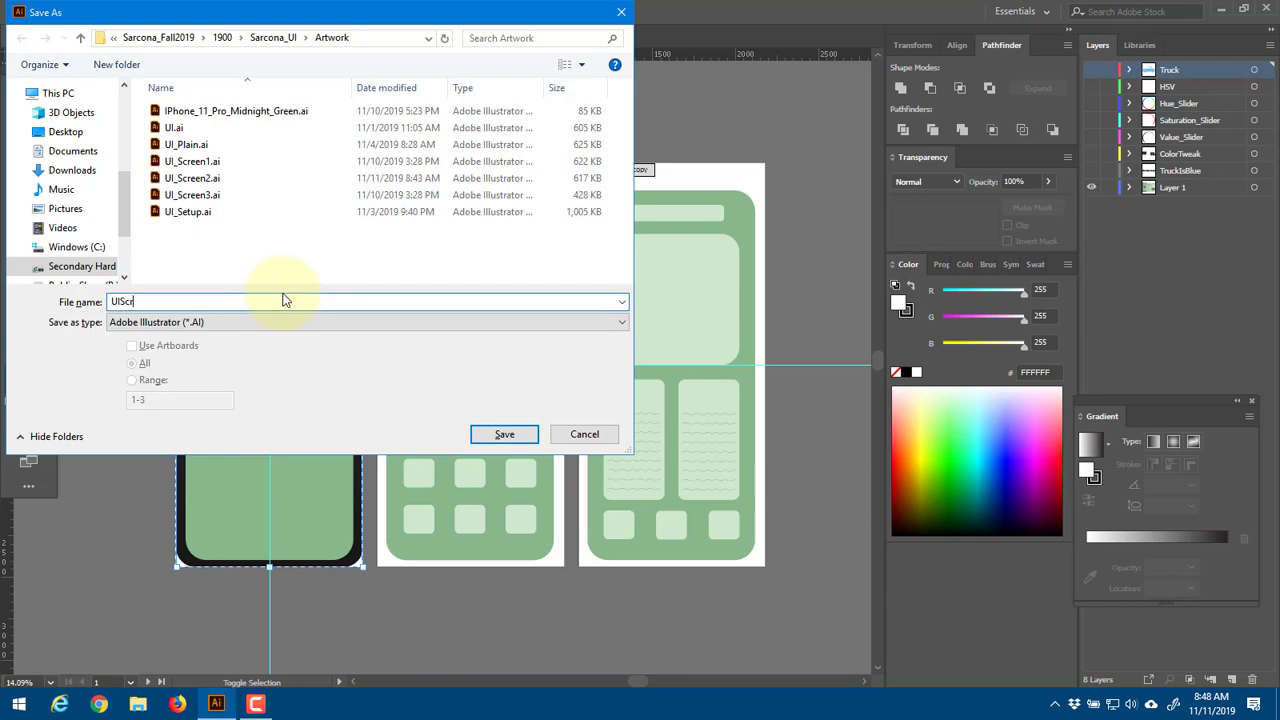
pyautogui.press('Return')
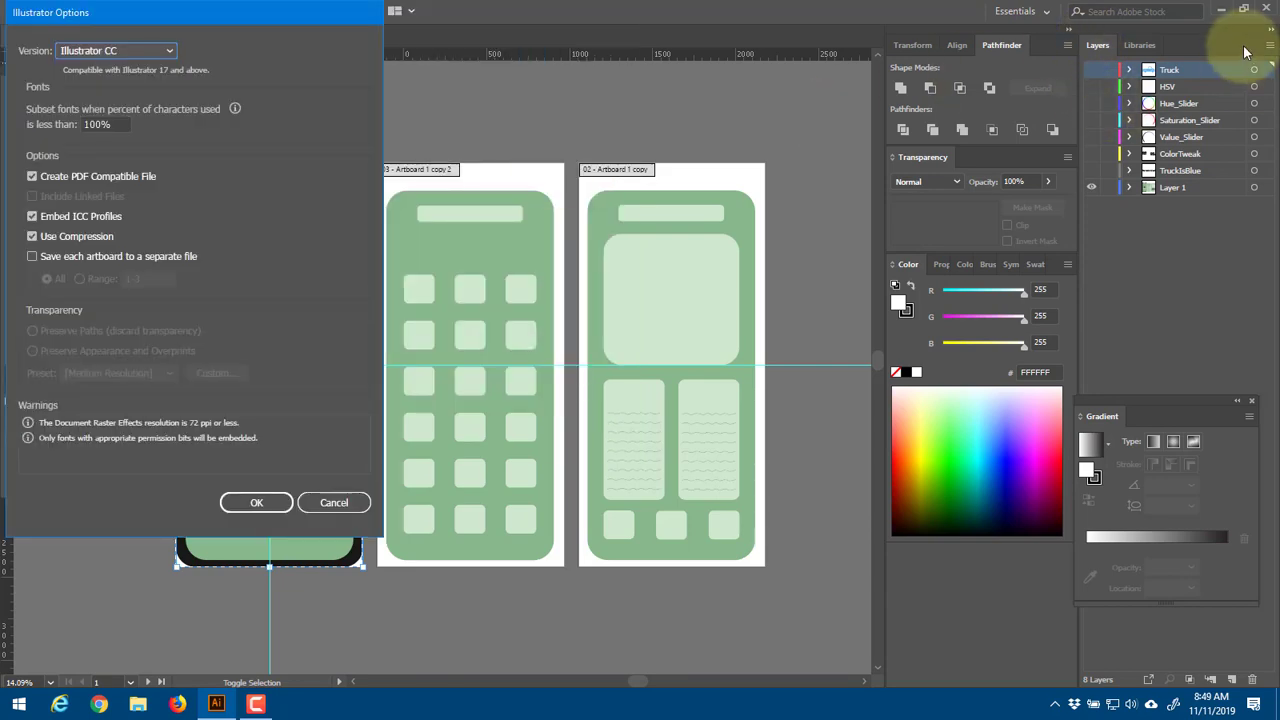
pyautogui.press('Return')
# Check the running applications in Task Manager while After Effects relaunches
pyautogui.click(1221, 9)
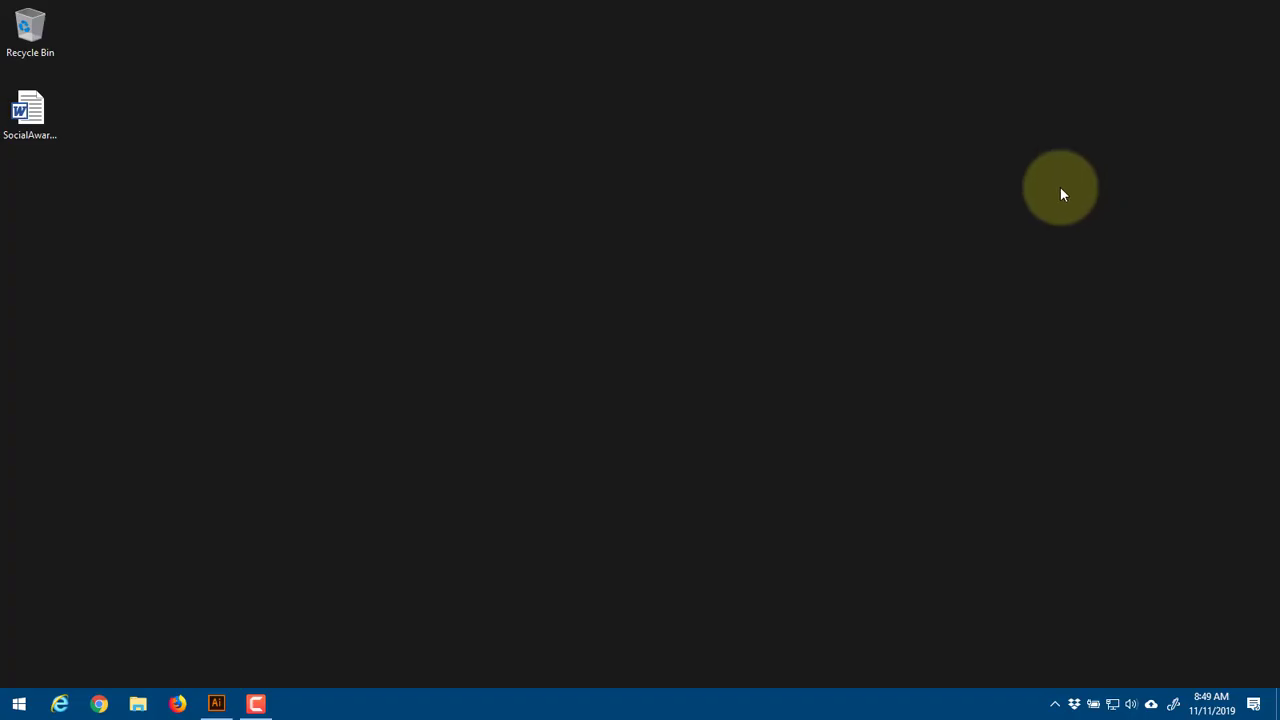
pyautogui.hotkey('alt', 'Tab')
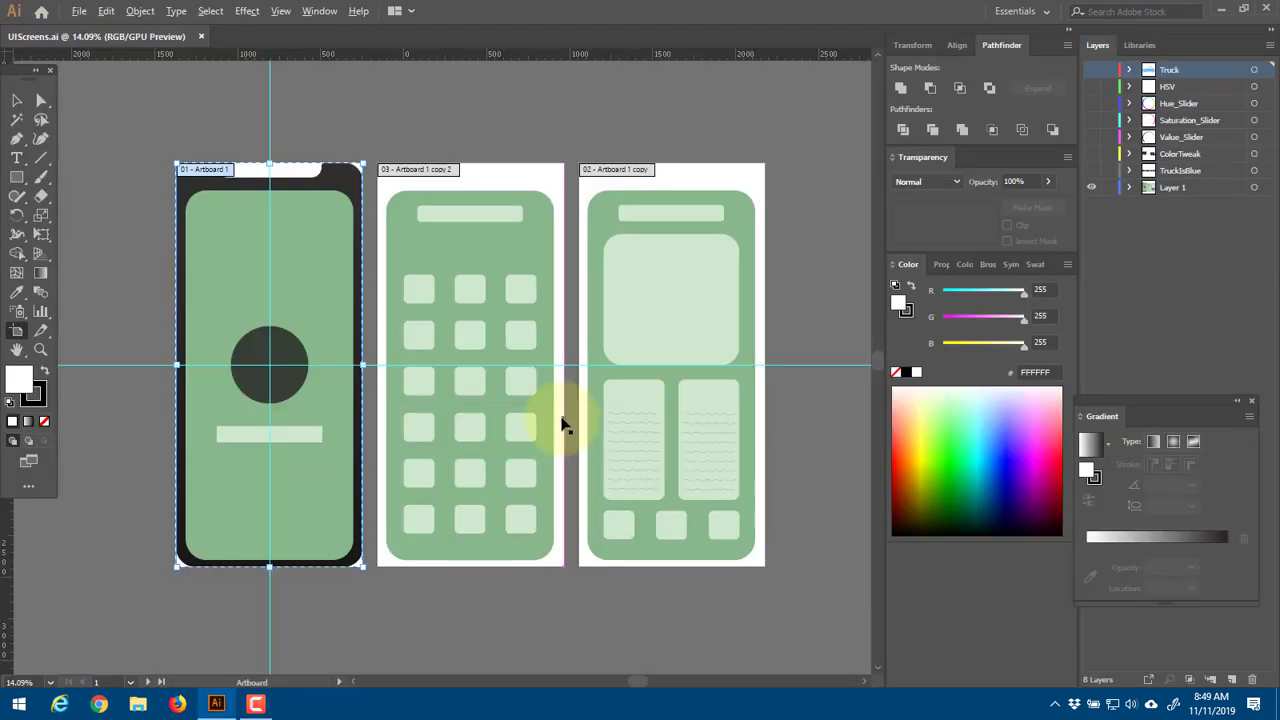
pyautogui.press('super')
pyautogui.rightClick(605, 704)
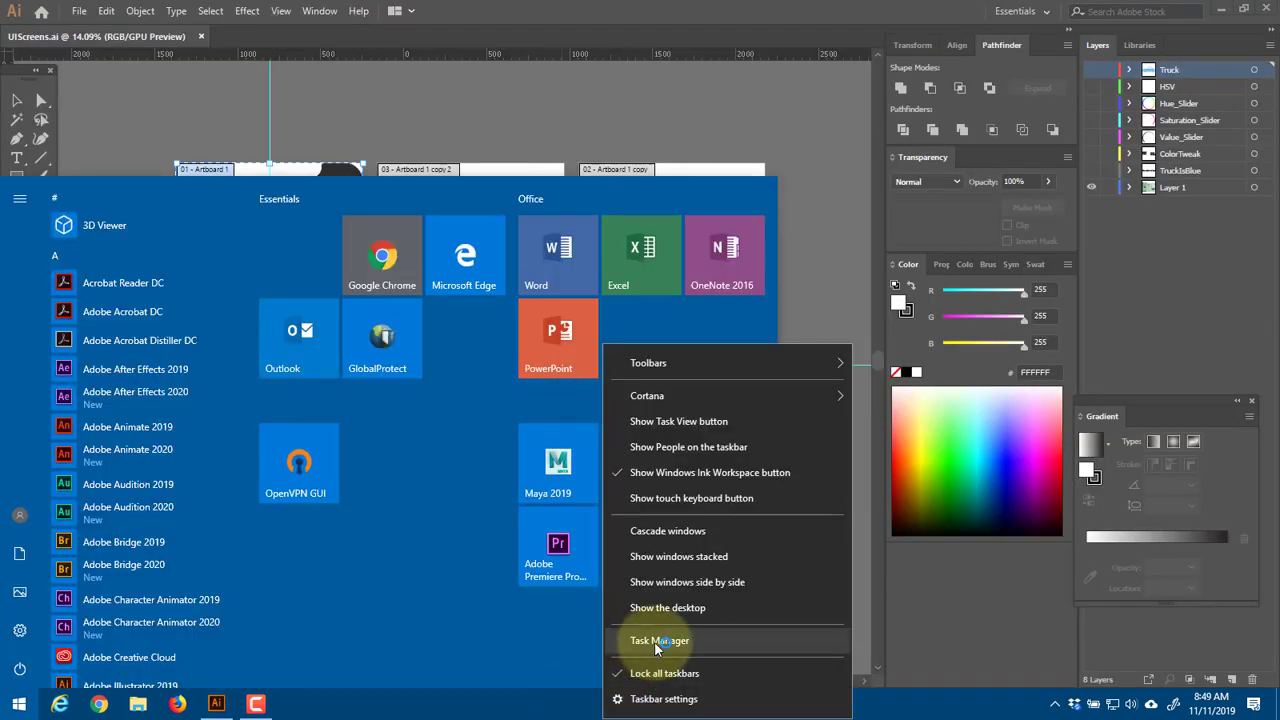
pyautogui.click(658, 641)
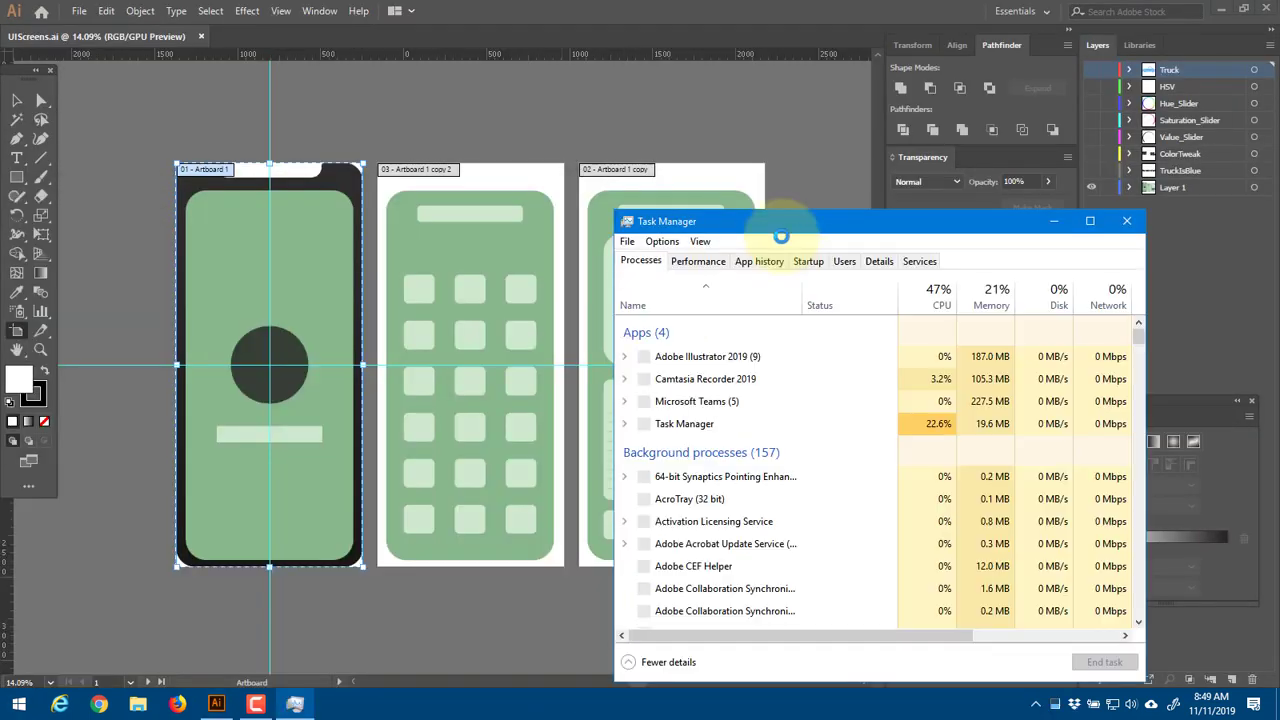
pyautogui.click(751, 357)
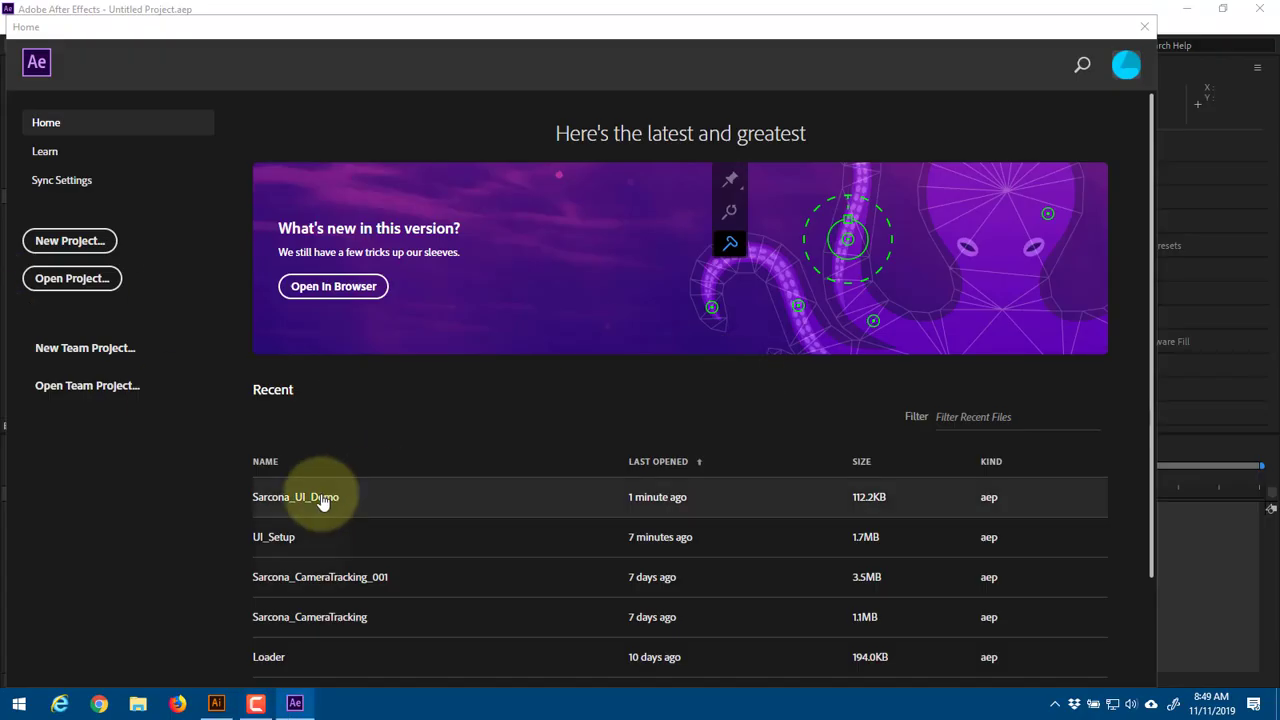
# Reopen the recent UI_Demo project in After Effects and delete the composition-sized rectangle layer Shape Layer 1
pyautogui.click(316, 501)
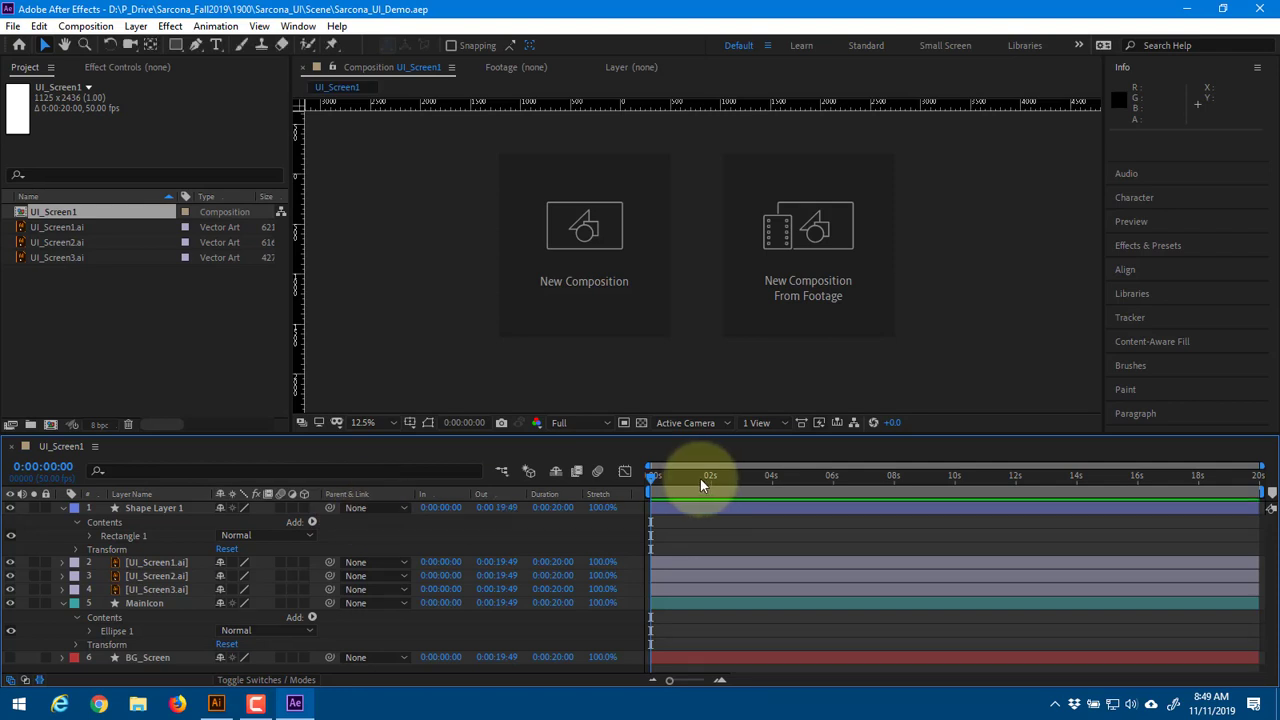
pyautogui.click(717, 478)
pyautogui.moveTo(734, 486); pyautogui.dragTo(701, 487)
pyautogui.click(163, 508)
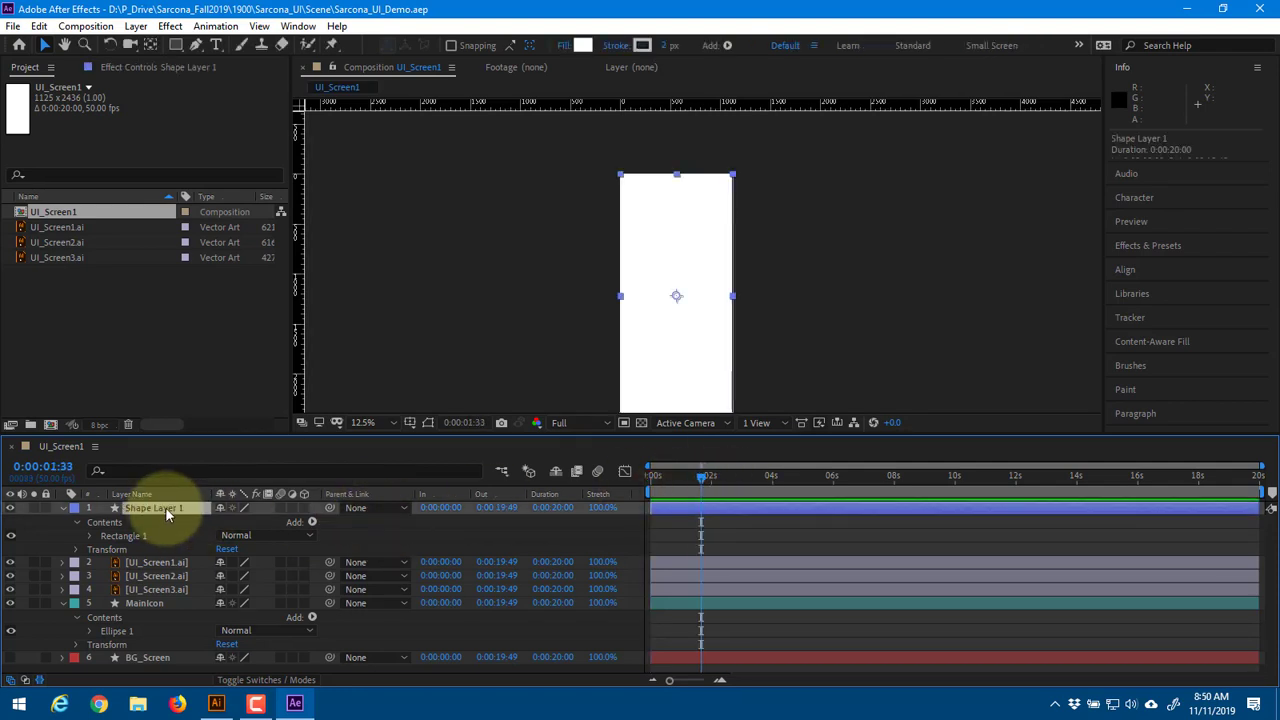
pyautogui.press('Delete')
# Draw a rectangle of about 636 × 100 px on a new shape layer over the light bar below the circle
pyautogui.click(176, 47)
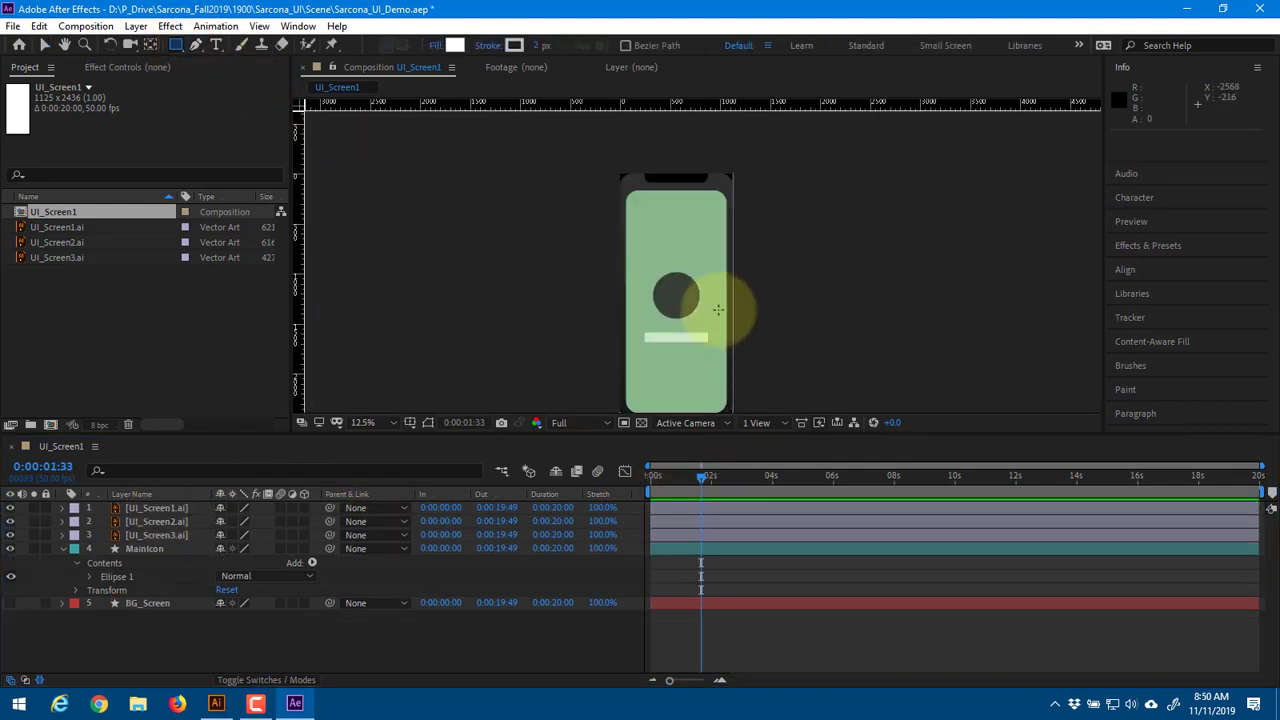
pyautogui.scroll(1, 696, 340)
pyautogui.moveTo(657, 374)
pyautogui.mouseDown()
pyautogui.moveTo(666, 262)
pyautogui.moveTo(650, 246)
pyautogui.mouseUp()
pyautogui.scroll(2, 654, 294)
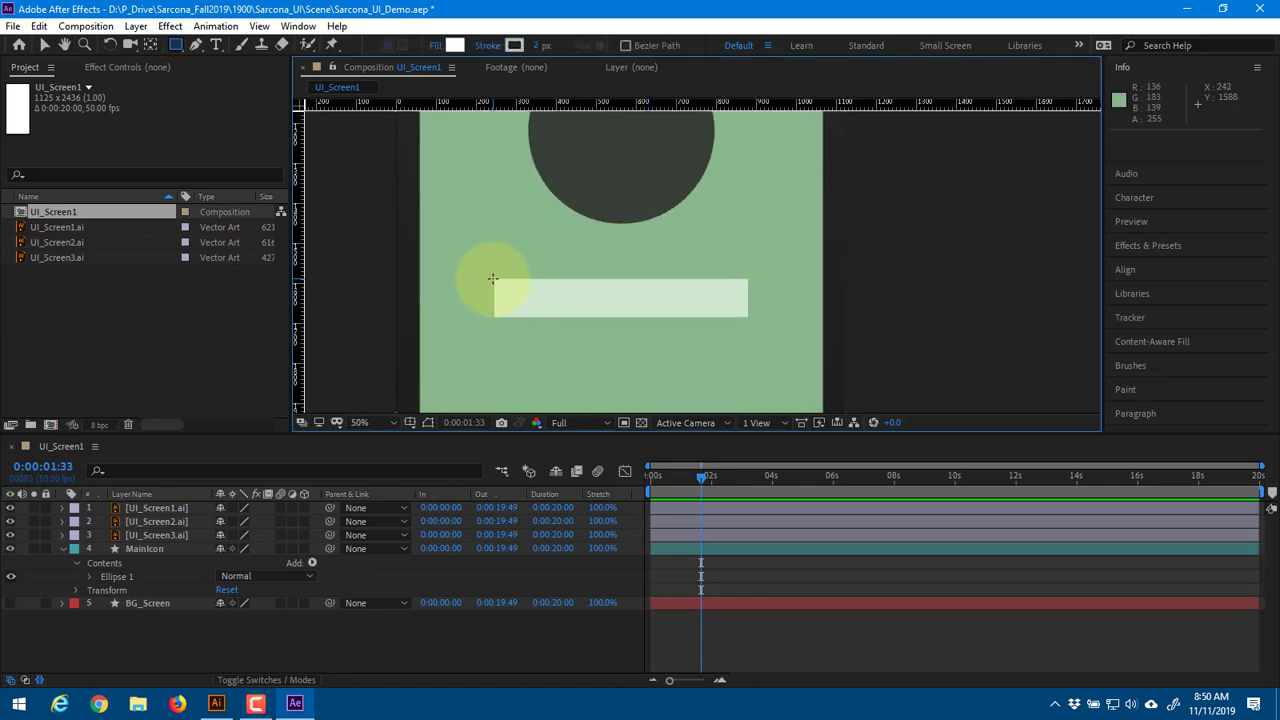
pyautogui.moveTo(493, 279); pyautogui.dragTo(746, 318)
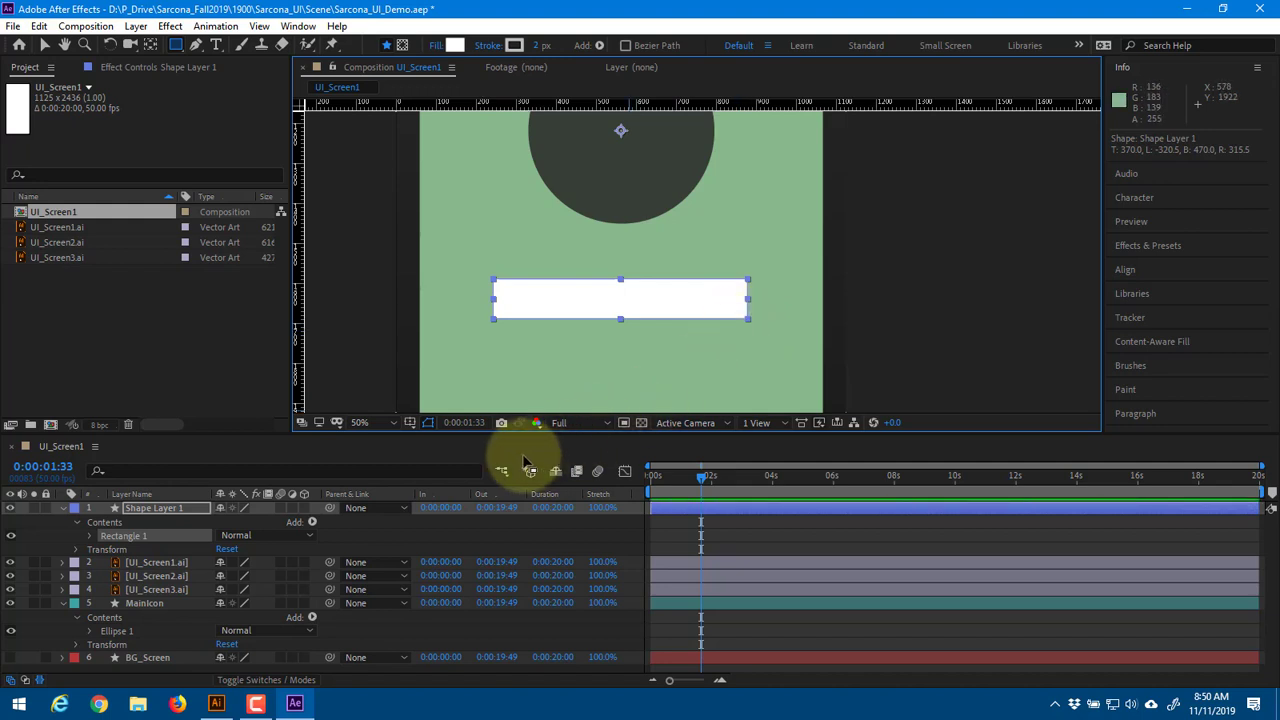
pyautogui.click(359, 523)
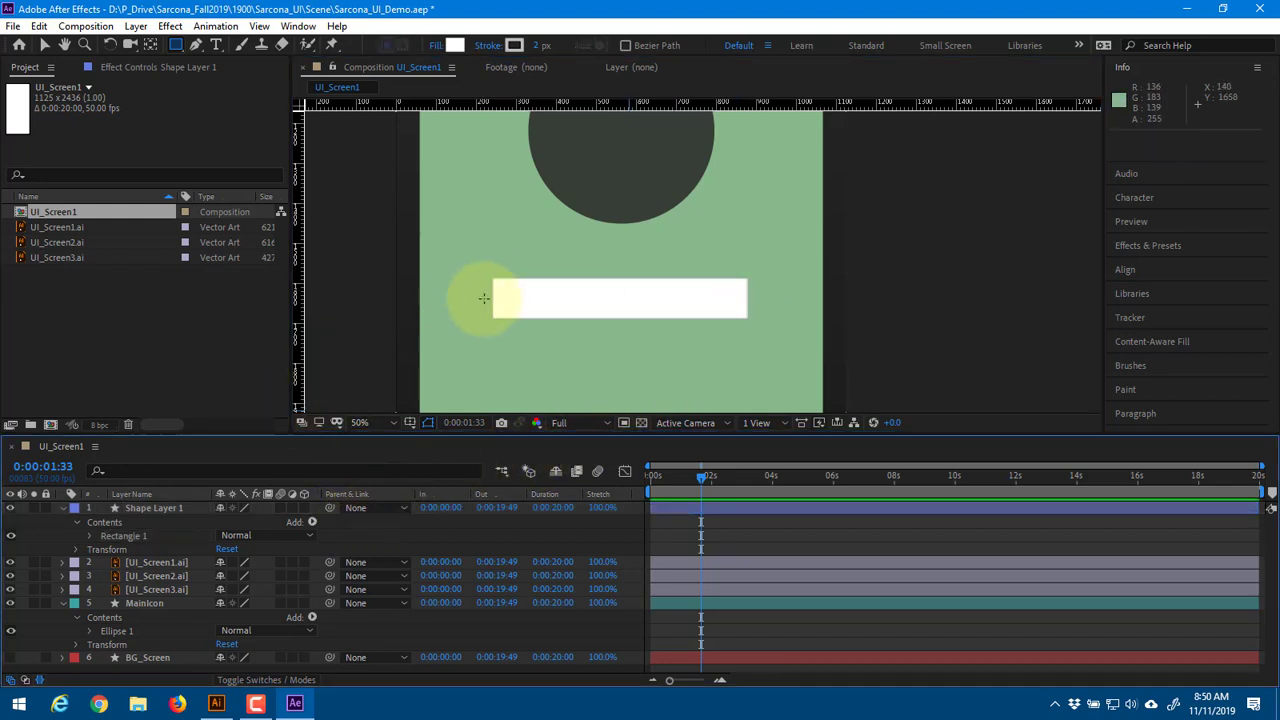
# Rename the new rectangle's shape layer as TitleBox
pyautogui.click(181, 508)
pyautogui.press('Return')
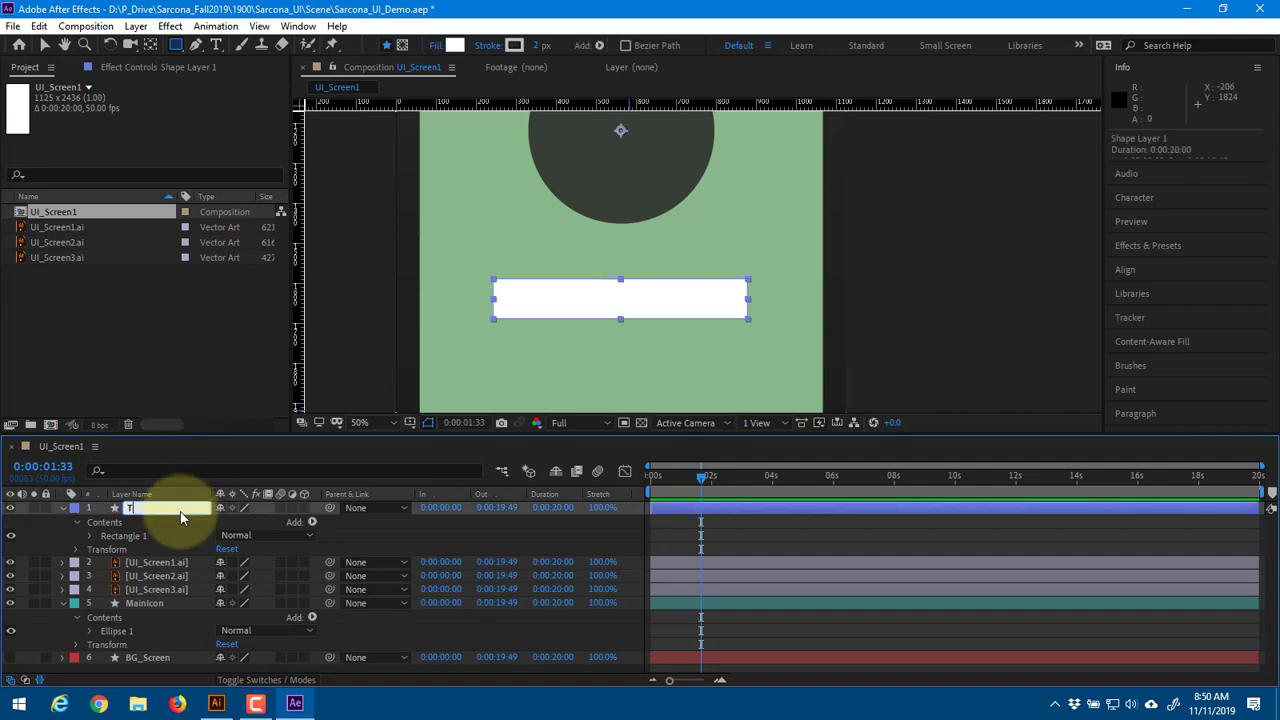
pyautogui.write('mitleBox')
pyautogui.press('Return')
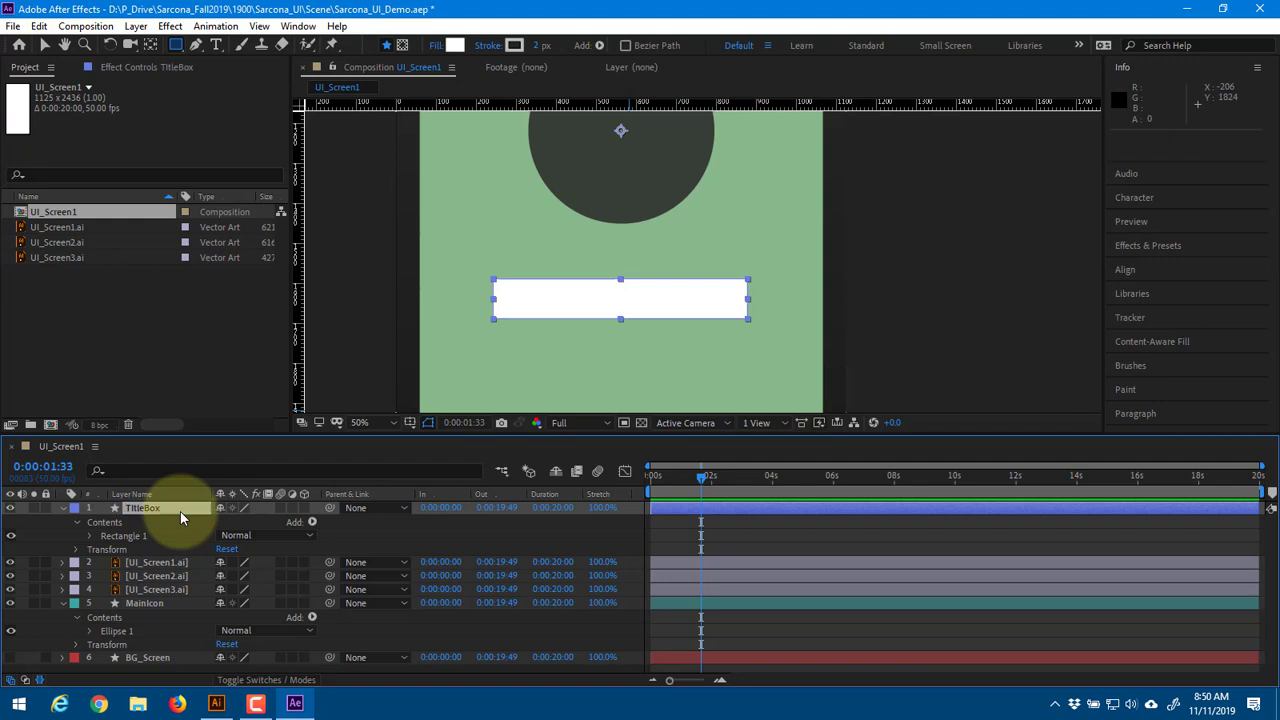
# Duplicate the TitleBox layer and name the copy TextInTitleBox
pyautogui.hotkey('ctrl', 'd')
pyautogui.press('Return')
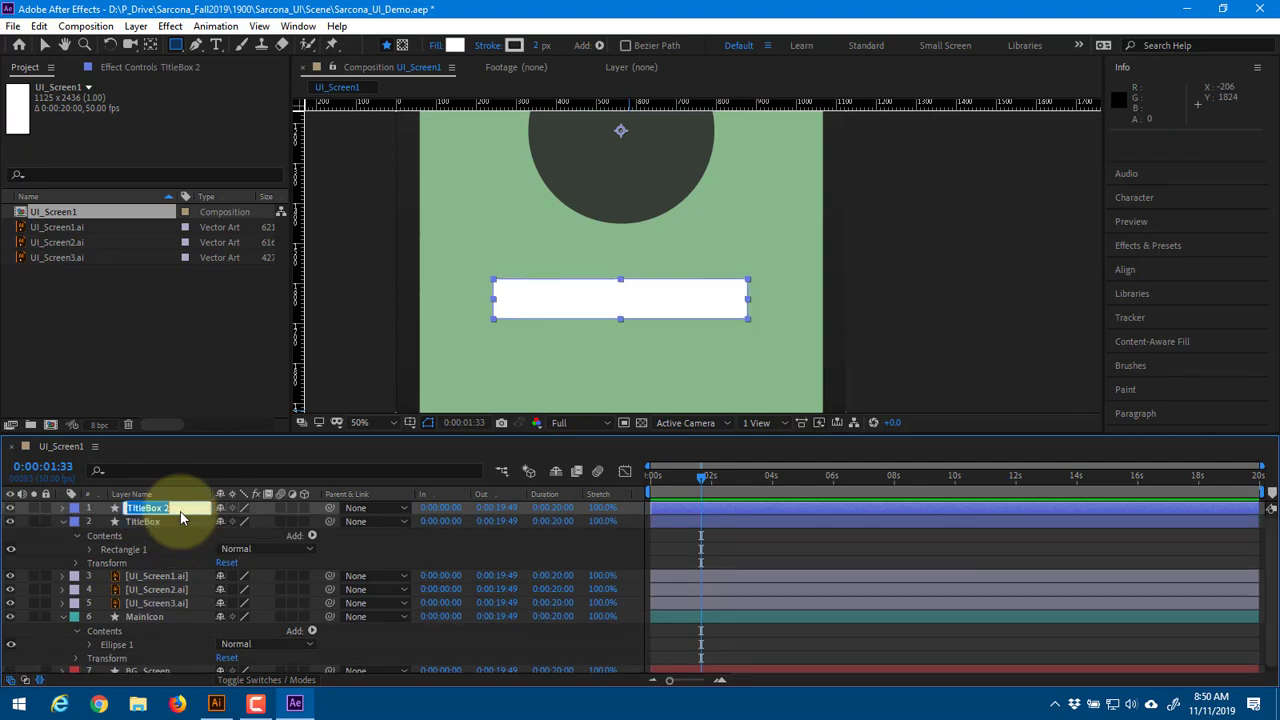
pyautogui.write('TextInTitleBox')
pyautogui.press('Return')
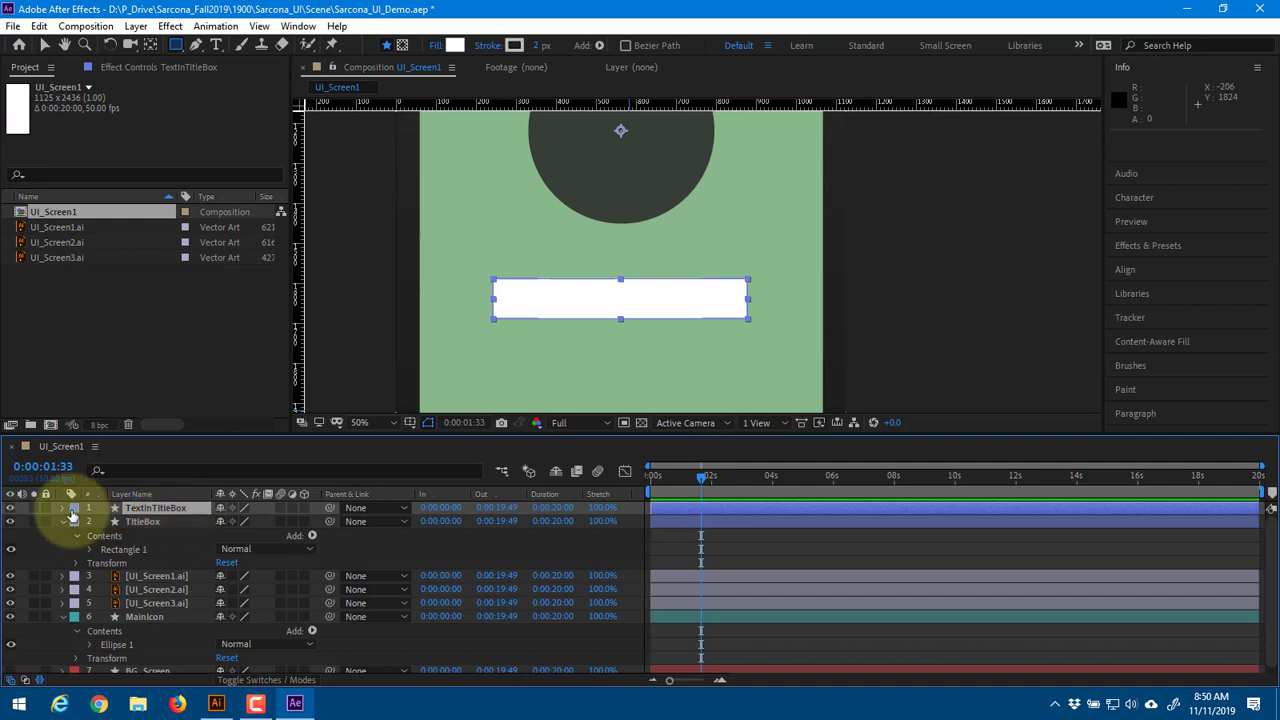
# Shrink the TextInTitleBox rectangle path to about 591 × 68 px so it sits inside the TitleBox
pyautogui.click(62, 508)
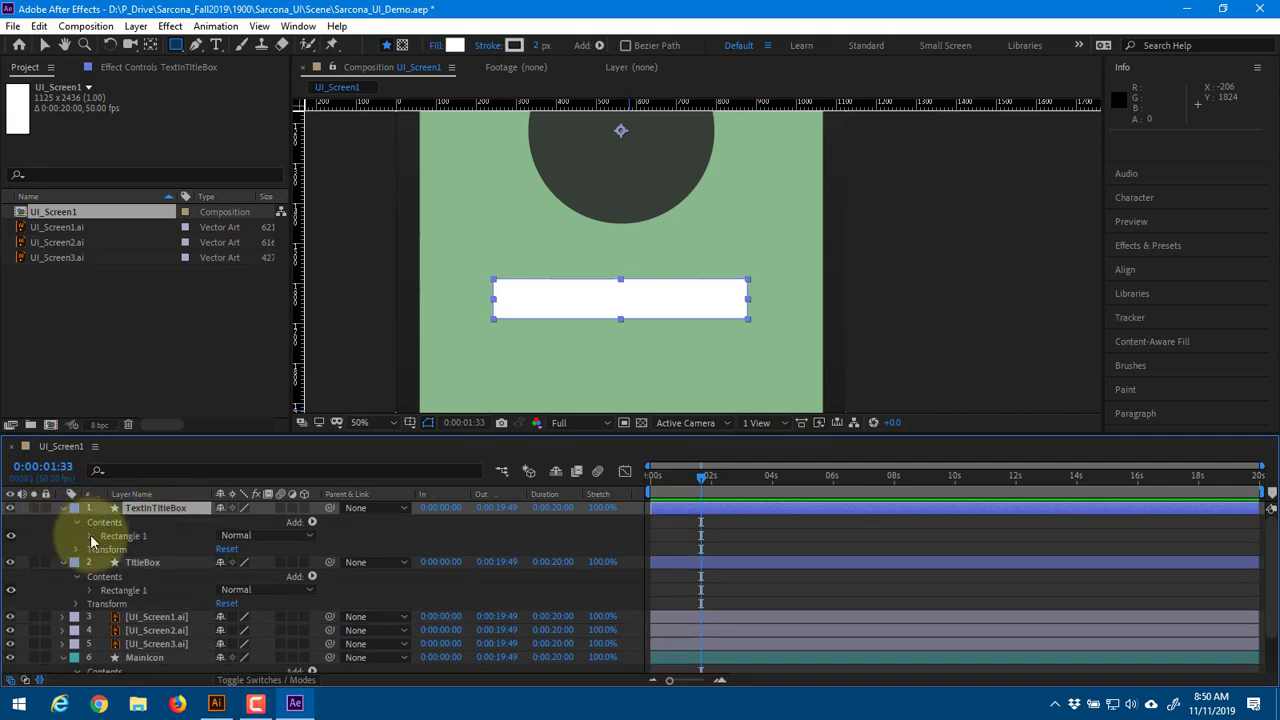
pyautogui.click(90, 536)
pyautogui.click(100, 549)
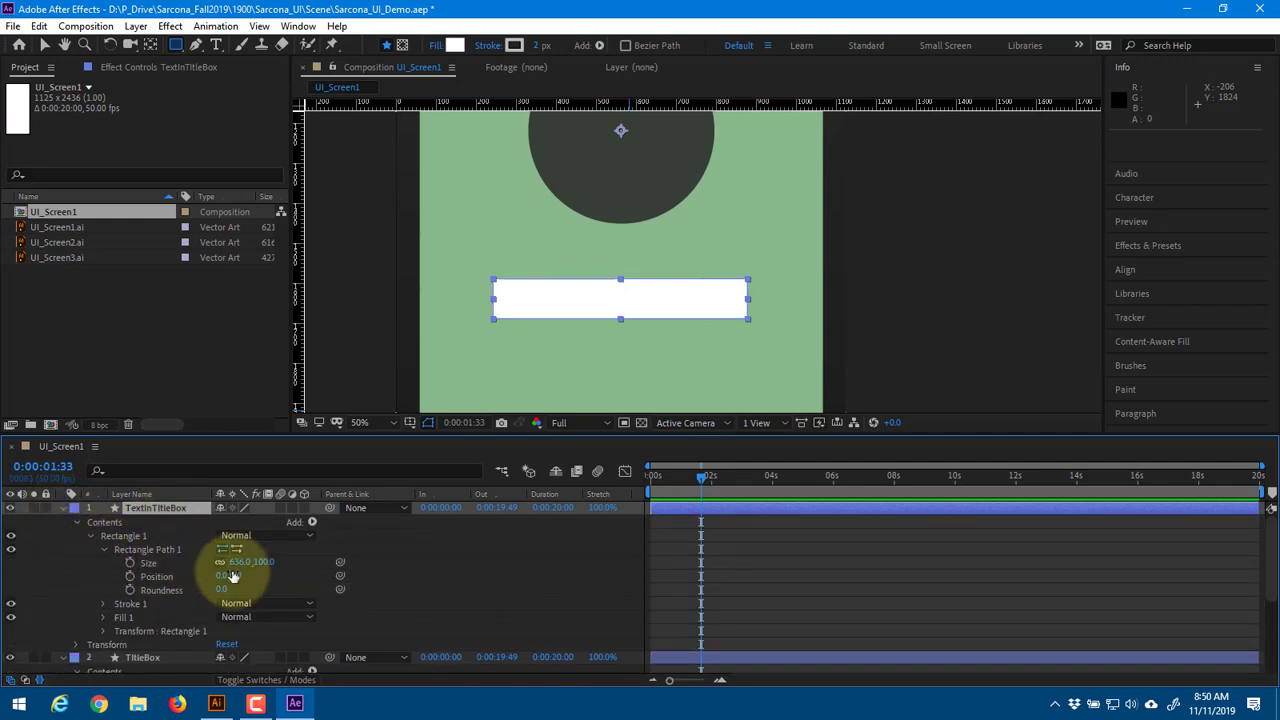
pyautogui.moveTo(237, 567)
pyautogui.mouseDown()
pyautogui.moveTo(205, 562)
pyautogui.moveTo(300, 563)
pyautogui.moveTo(215, 563)
pyautogui.moveTo(262, 563)
pyautogui.mouseUp()
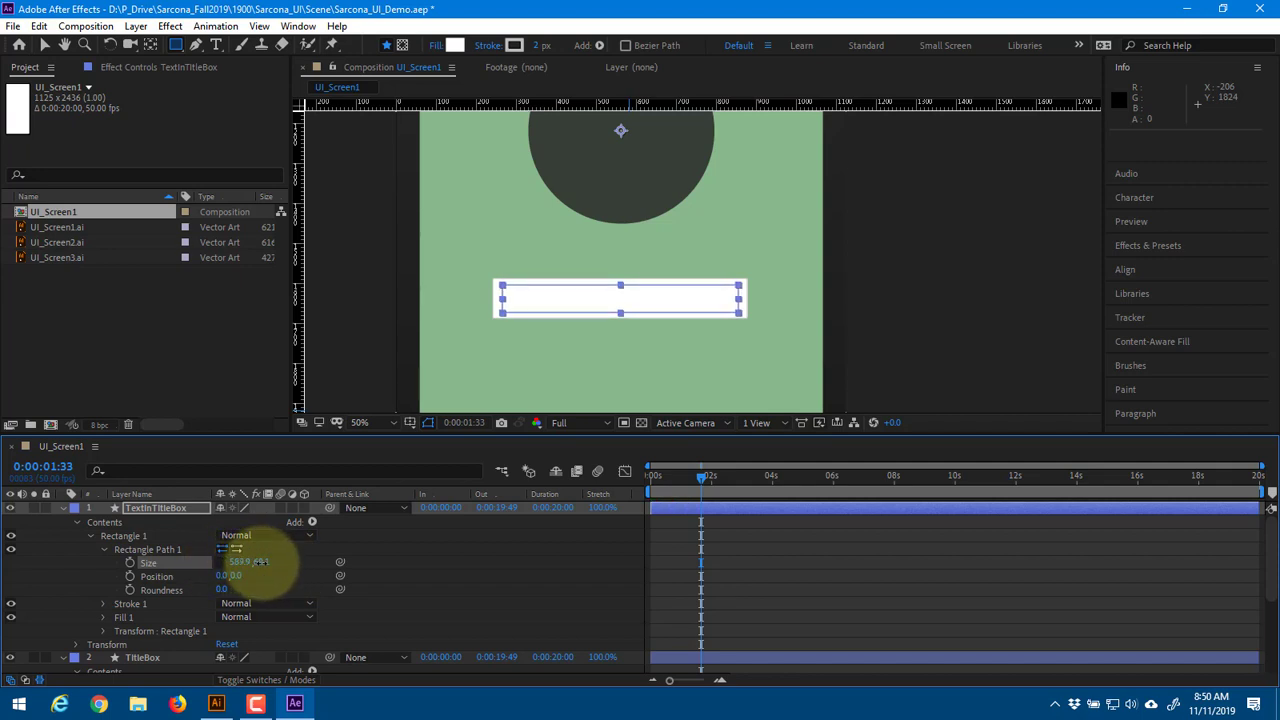
pyautogui.click(473, 569)
# Change the fill of the TextInTitleBox rectangle to a medium grey
pyautogui.click(178, 507)
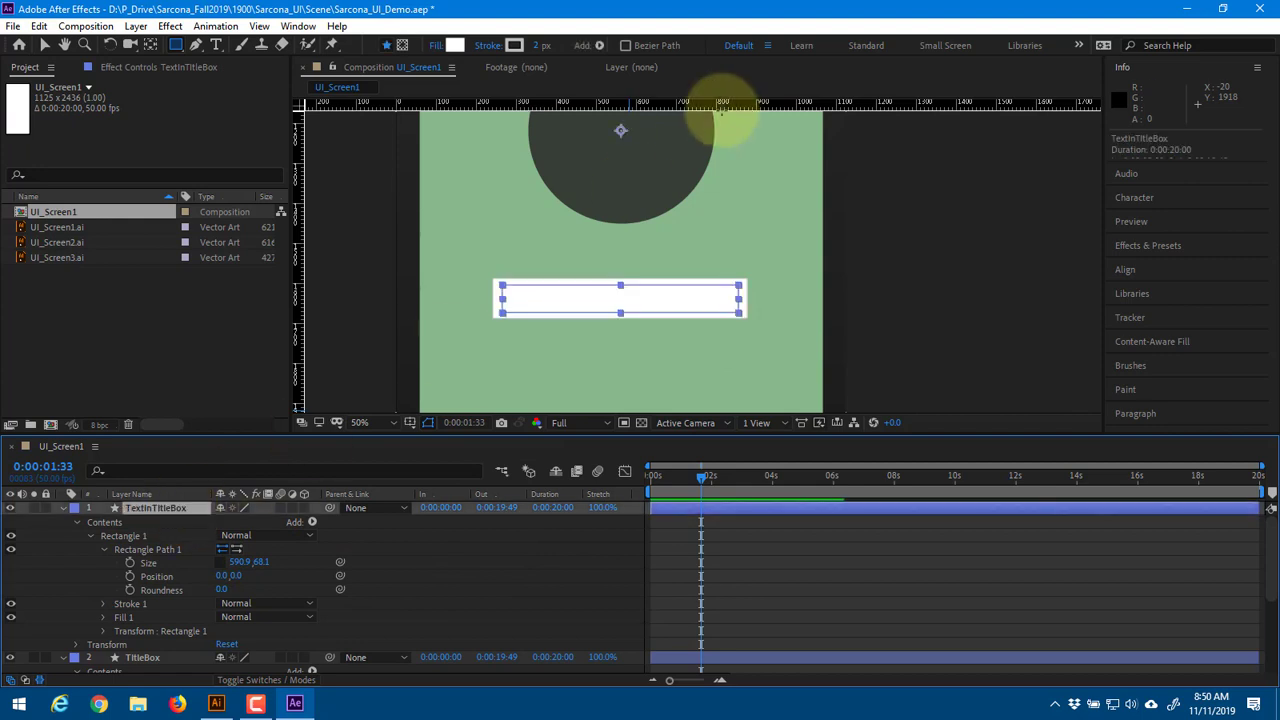
pyautogui.click(455, 45)
pyautogui.moveTo(114, 63); pyautogui.dragTo(36, 141)
pyautogui.press('Return')
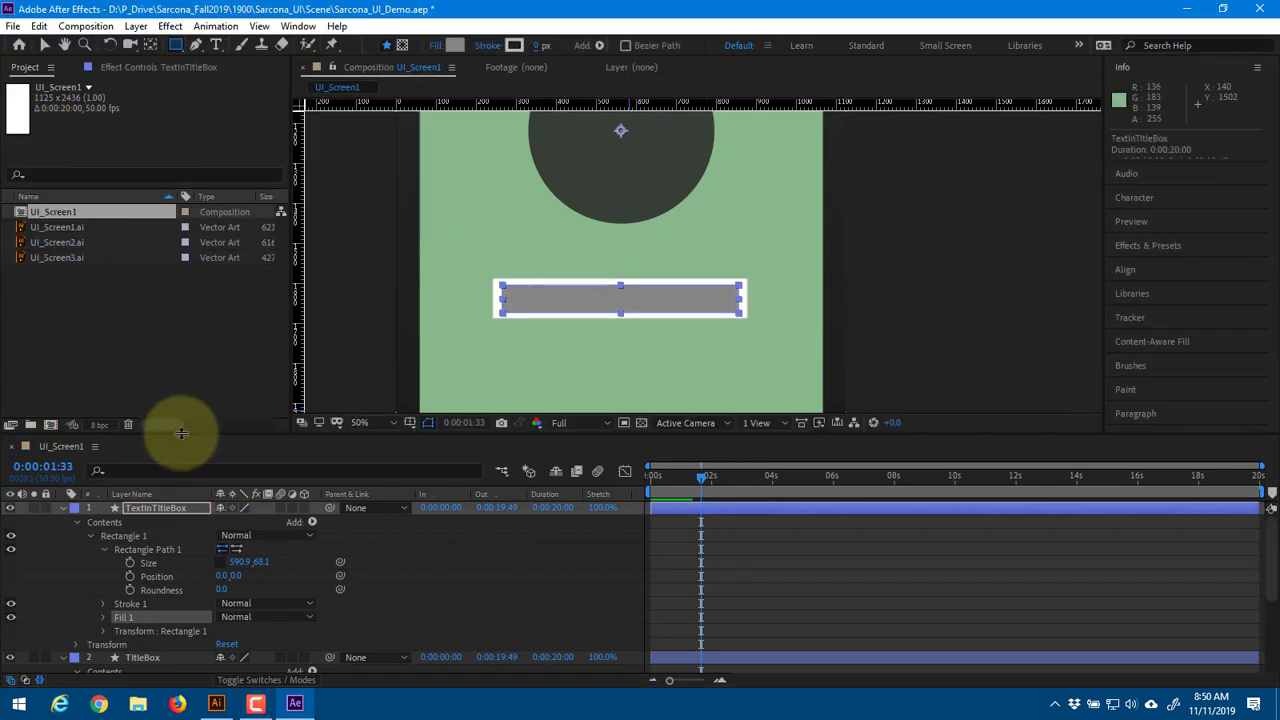
# Collapse the expanded properties of the TextInTitleBox and TitleBox layers
pyautogui.click(63, 508)
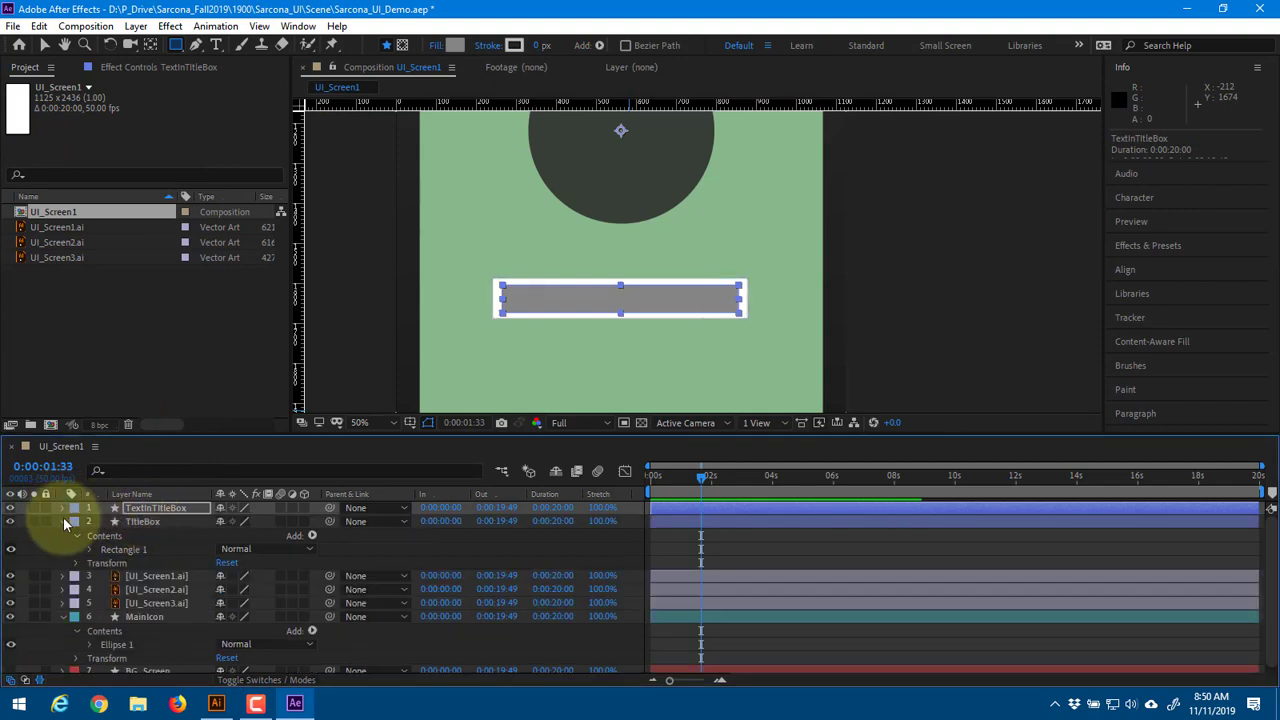
pyautogui.click(62, 521)
pyautogui.click(141, 523)
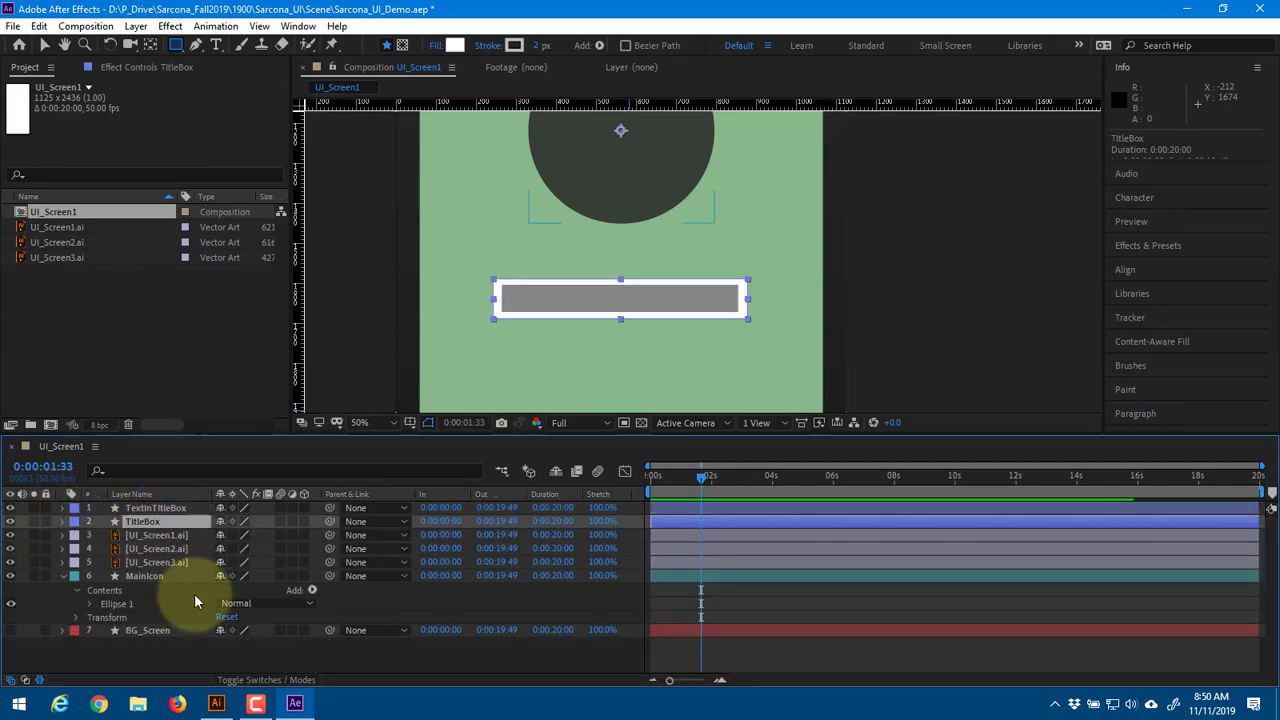
# Hide the UI_Screen1.ai, UI_Screen2.ai and UI_Screen3.ai reference layers and make the BG_Screen layer visible
pyautogui.click(189, 541)
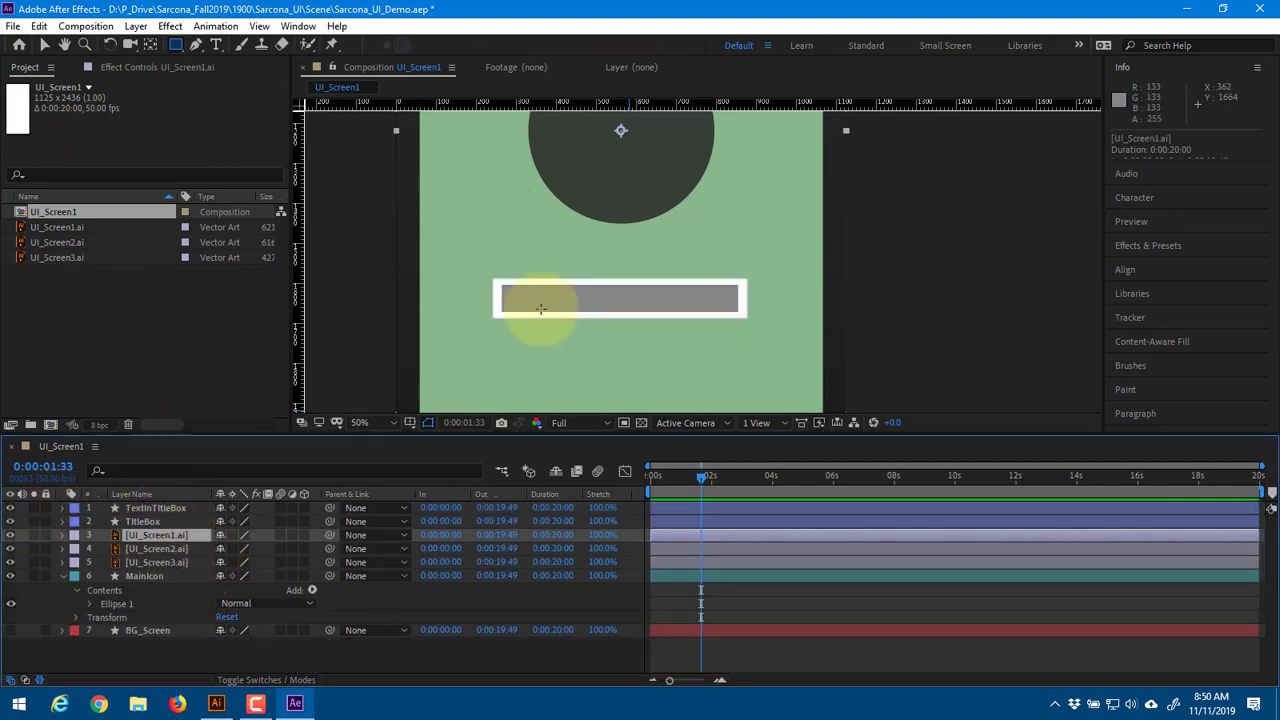
pyautogui.scroll(-4, 530, 309)
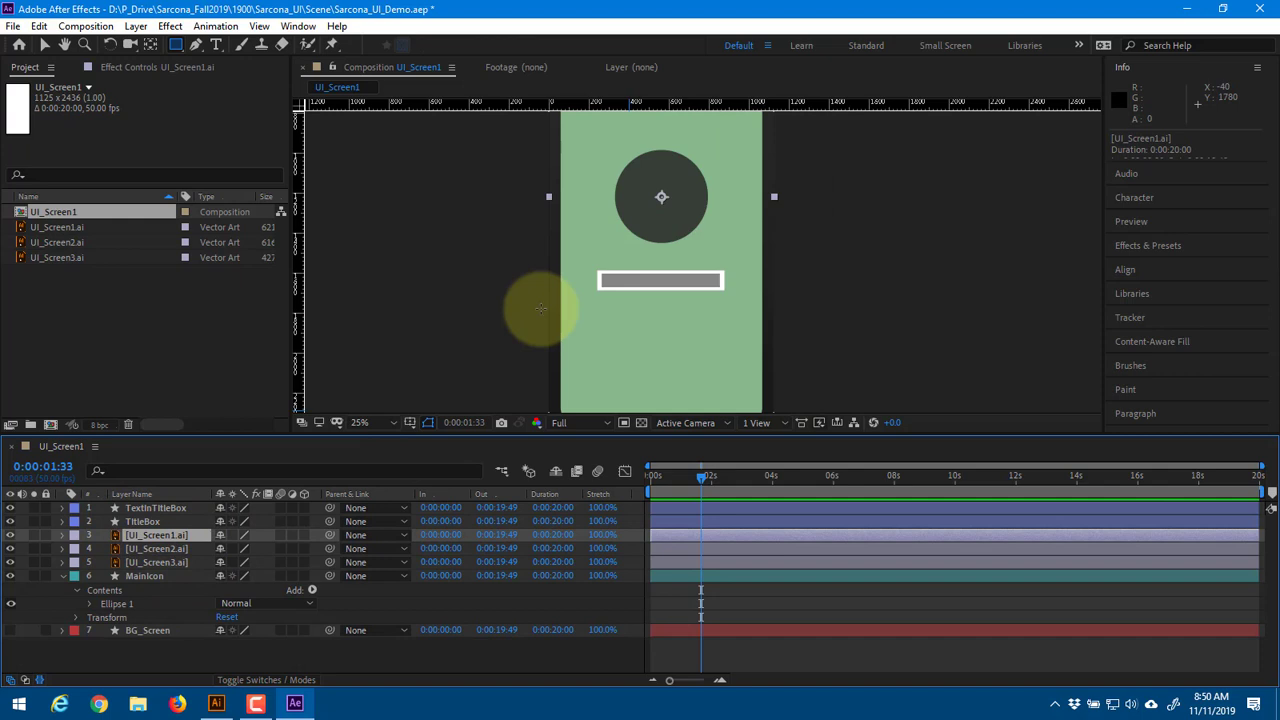
pyautogui.keyDown('shift'); pyautogui.click(188, 562); pyautogui.keyUp('shift')
pyautogui.moveTo(11, 544); pyautogui.dragTo(11, 563)
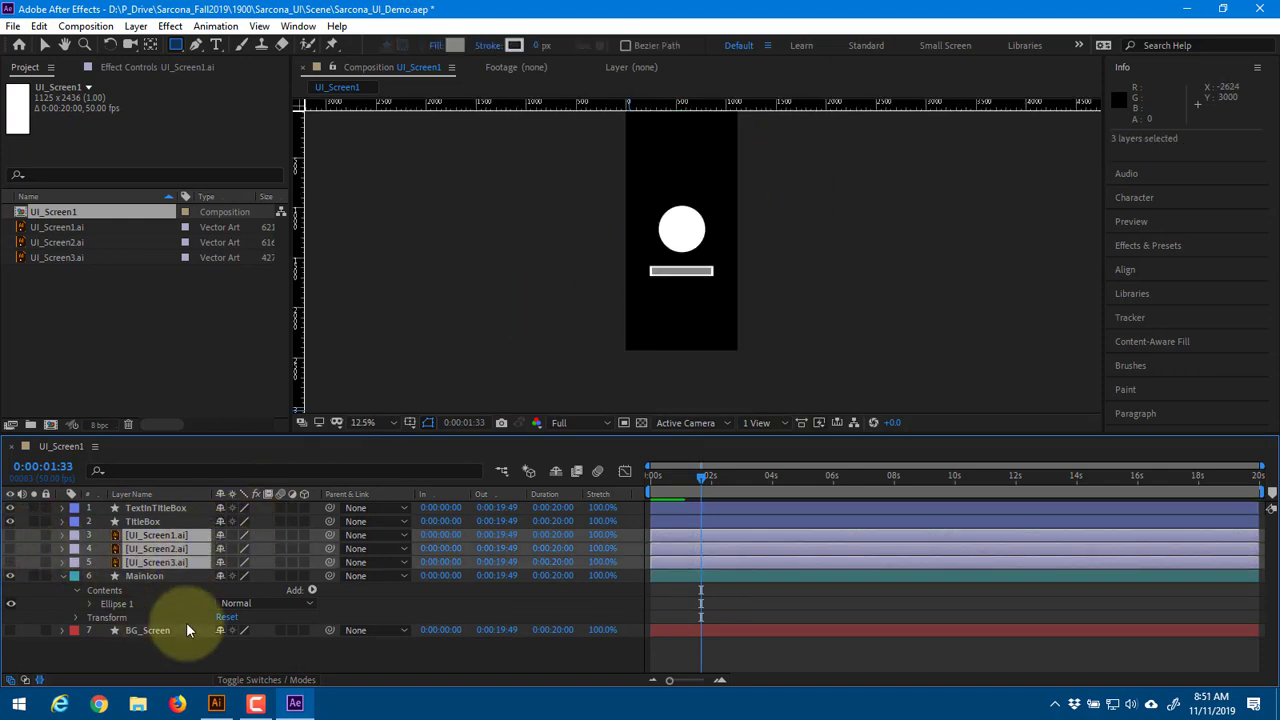
pyautogui.click(31, 648)
pyautogui.click(11, 630)
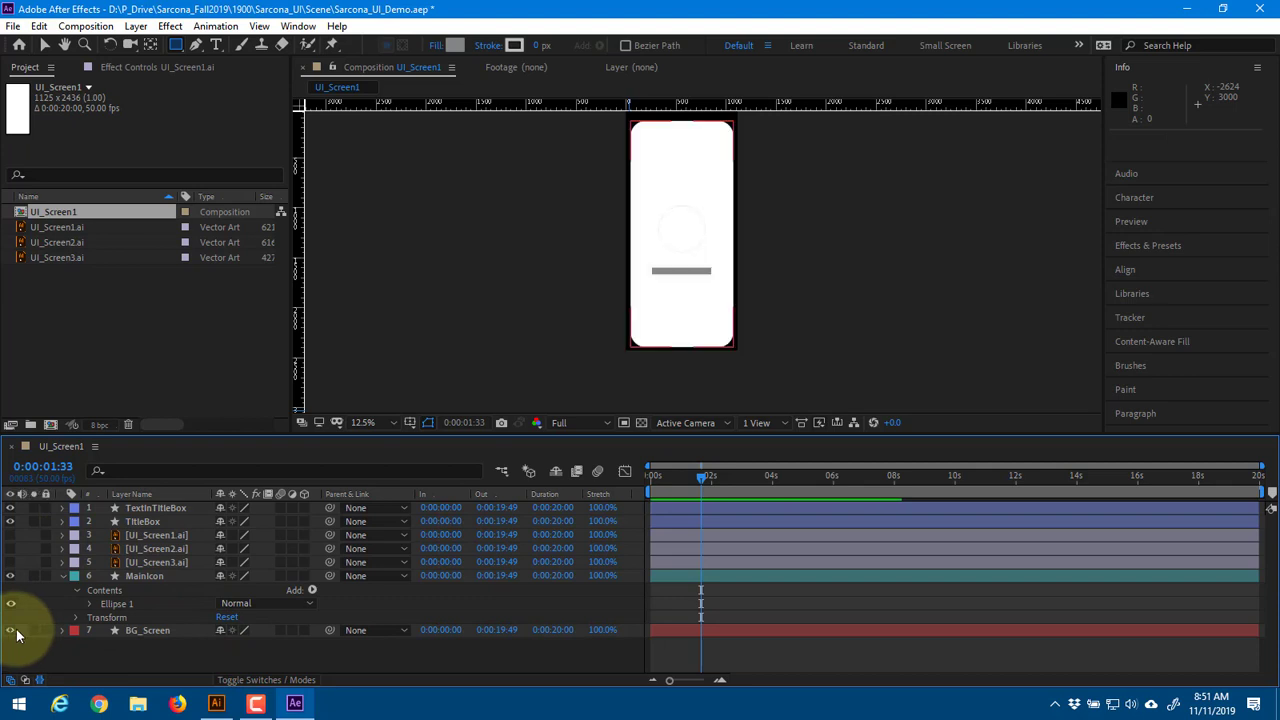
# Set the fill of the MainIcon circle to light pink FFB6B6
pyautogui.click(137, 622)
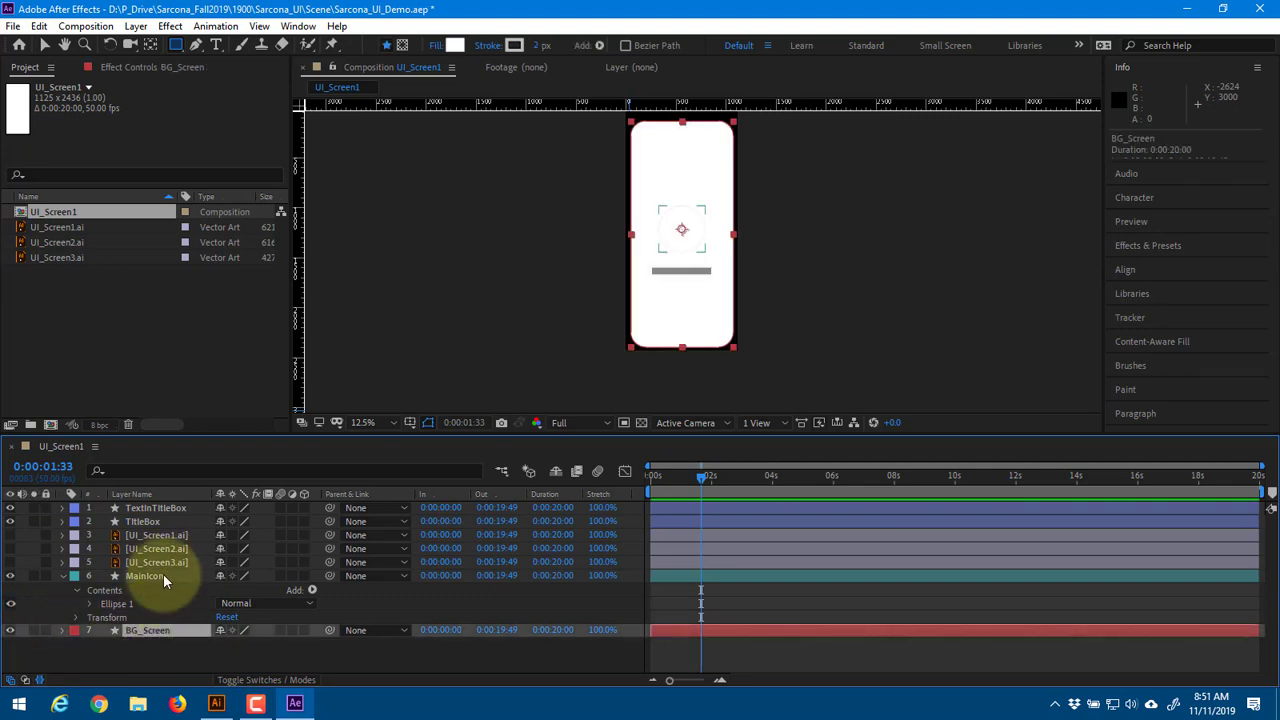
pyautogui.click(163, 575)
pyautogui.click(455, 46)
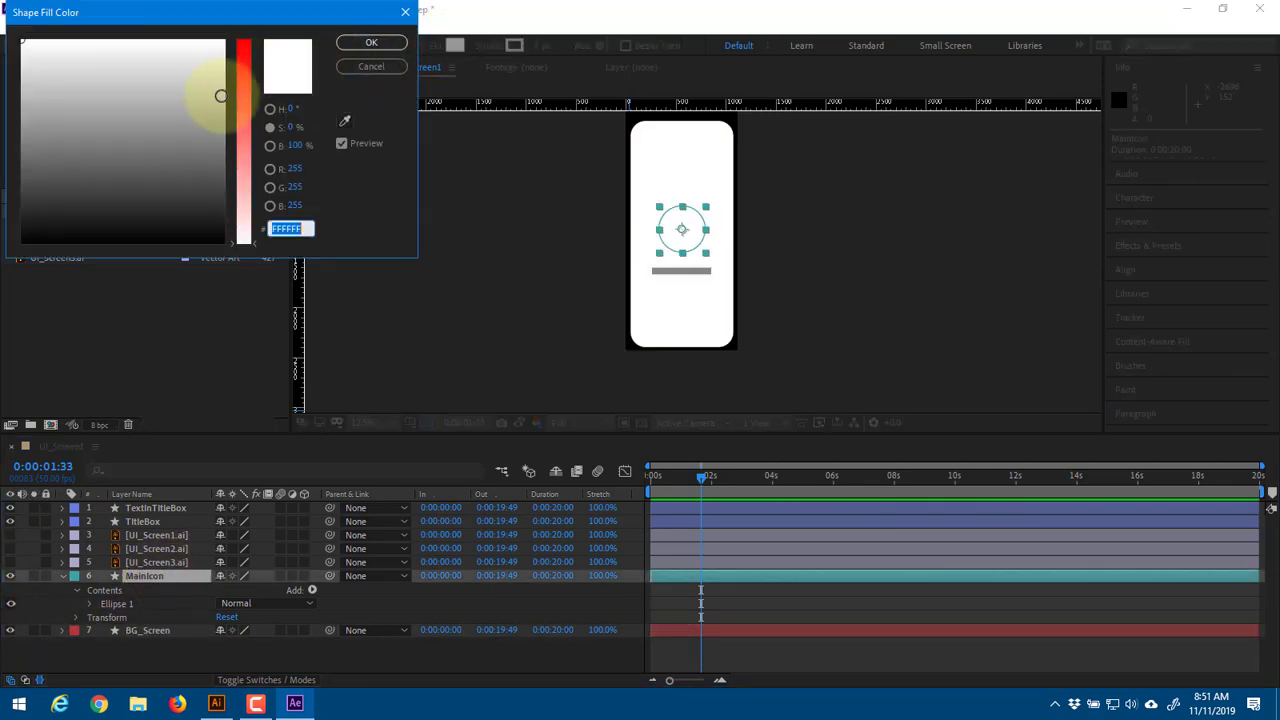
pyautogui.click(243, 118)
pyautogui.moveTo(241, 154); pyautogui.dragTo(240, 128)
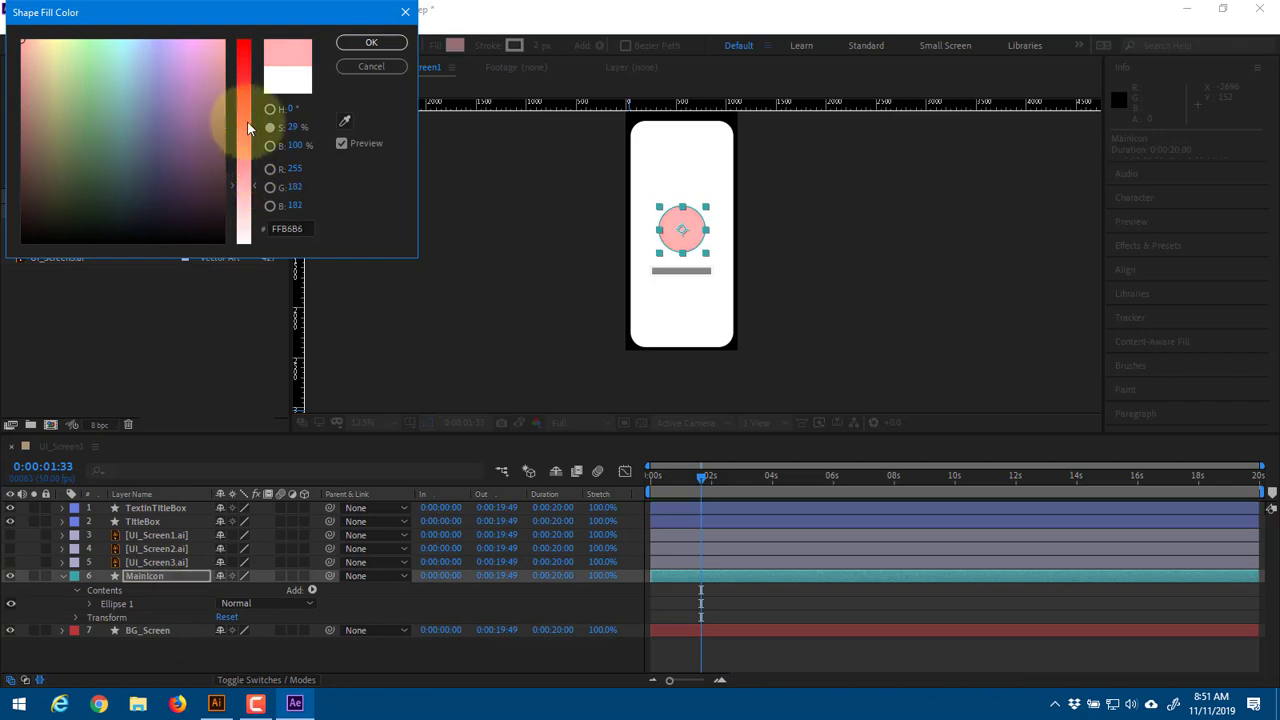
pyautogui.click(372, 42)
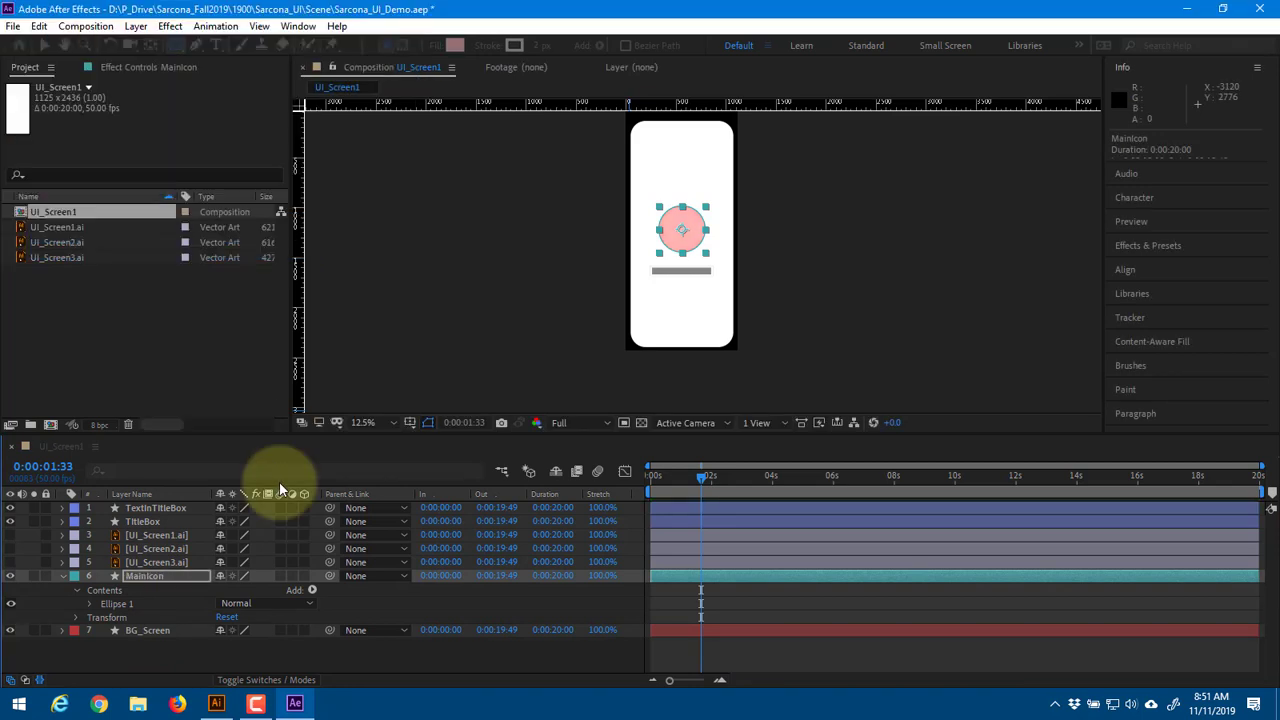
# Set the fill of the BG_Screen shape to dark brown 2B1F1F by sampling the MainIcon pink and lowering its brightness
pyautogui.click(159, 636)
pyautogui.click(455, 46)
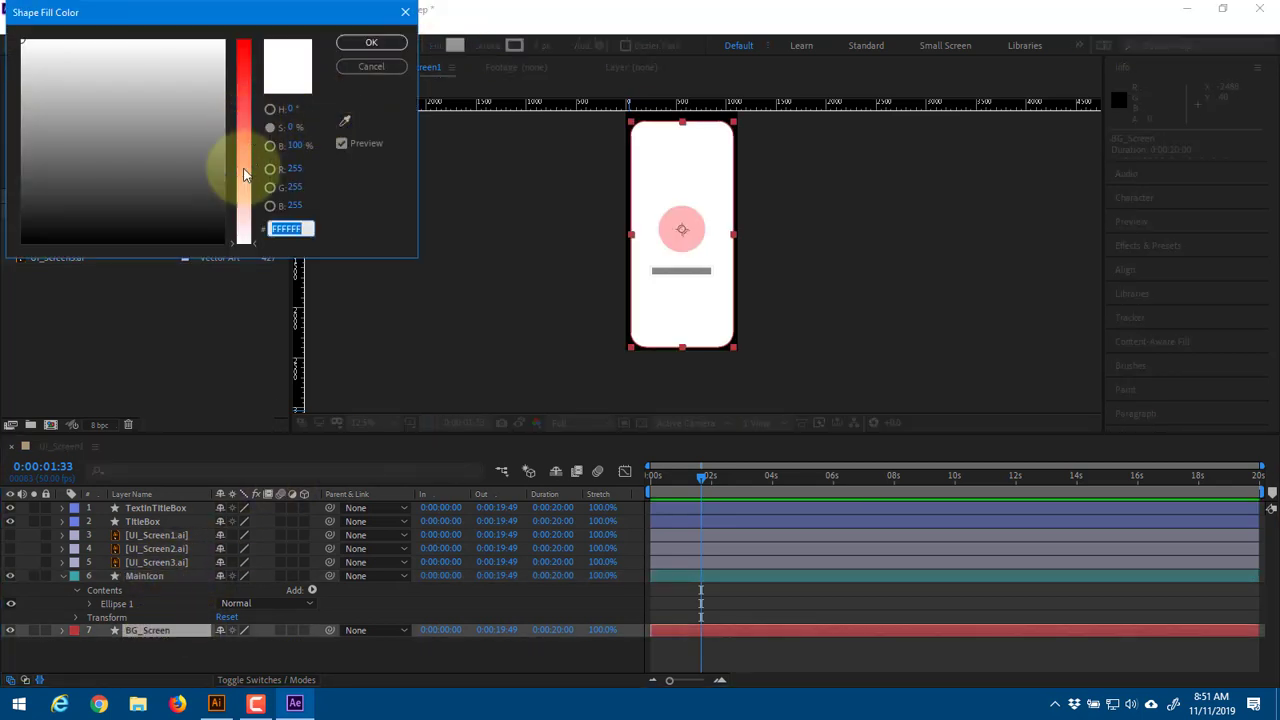
pyautogui.click(200, 205)
pyautogui.moveTo(244, 76); pyautogui.dragTo(257, 6)
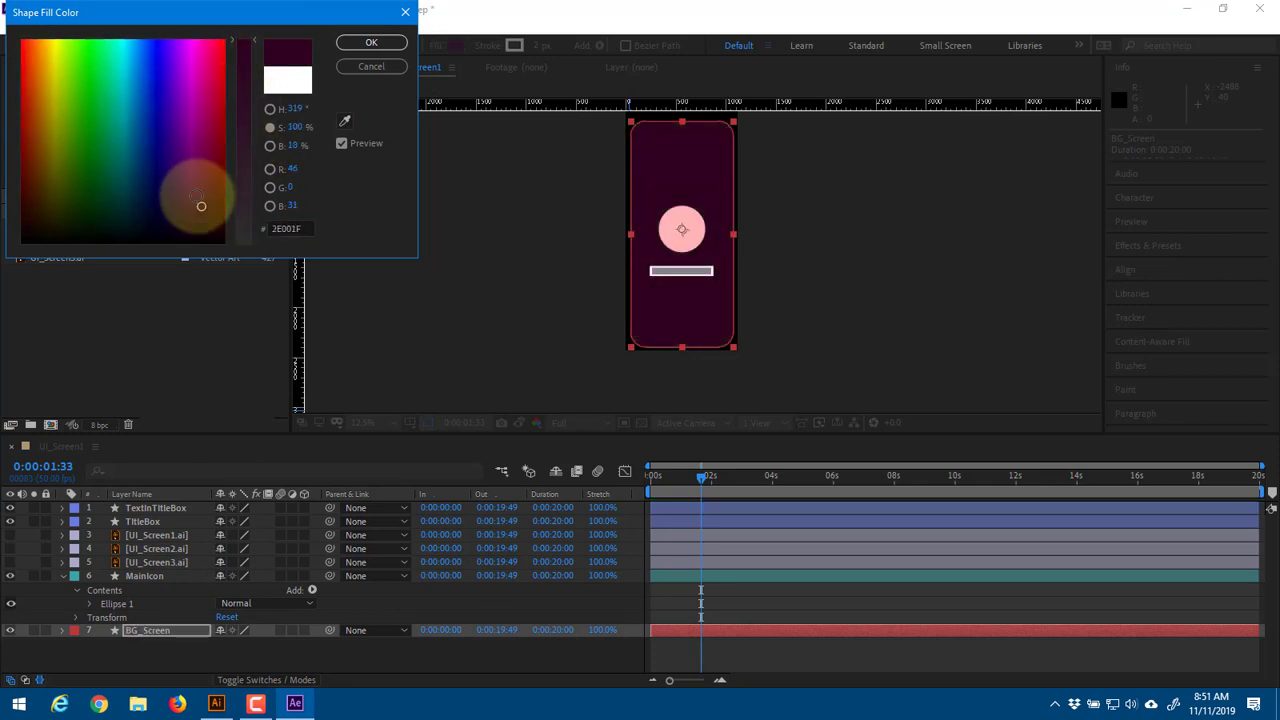
pyautogui.moveTo(201, 205)
pyautogui.mouseDown()
pyautogui.moveTo(166, 214)
pyautogui.moveTo(208, 216)
pyautogui.mouseUp()
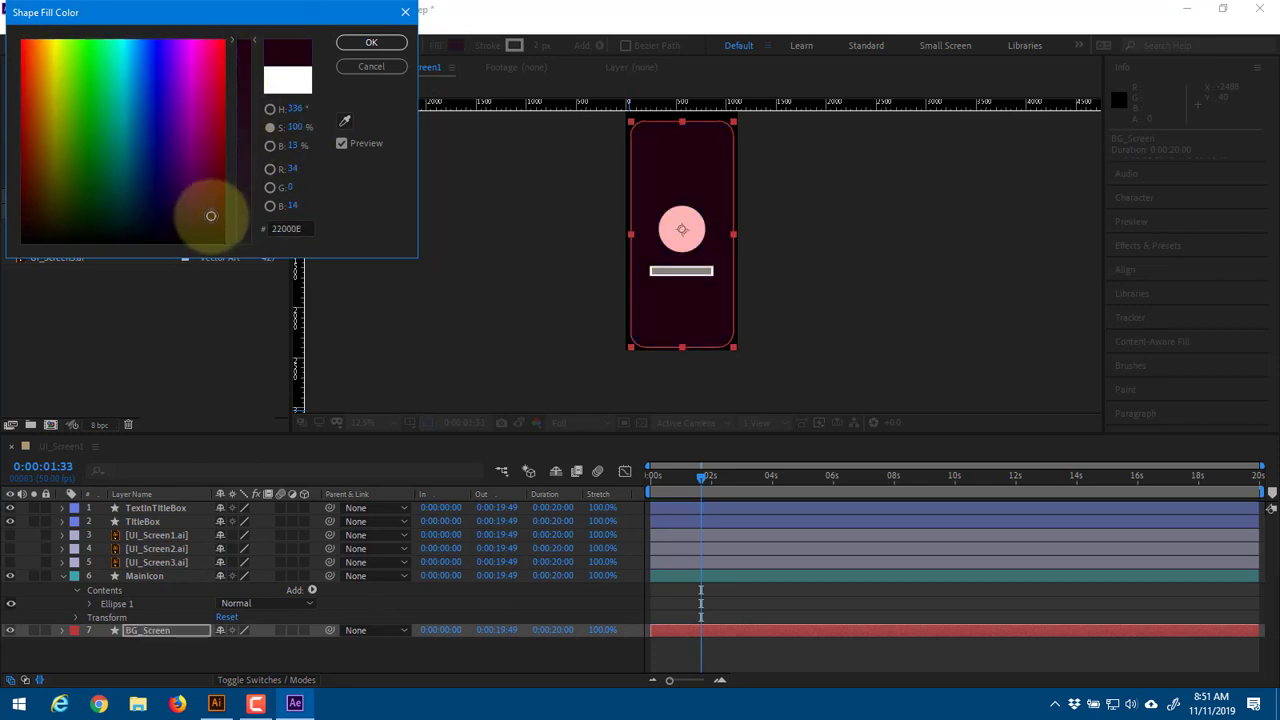
pyautogui.click(348, 118)
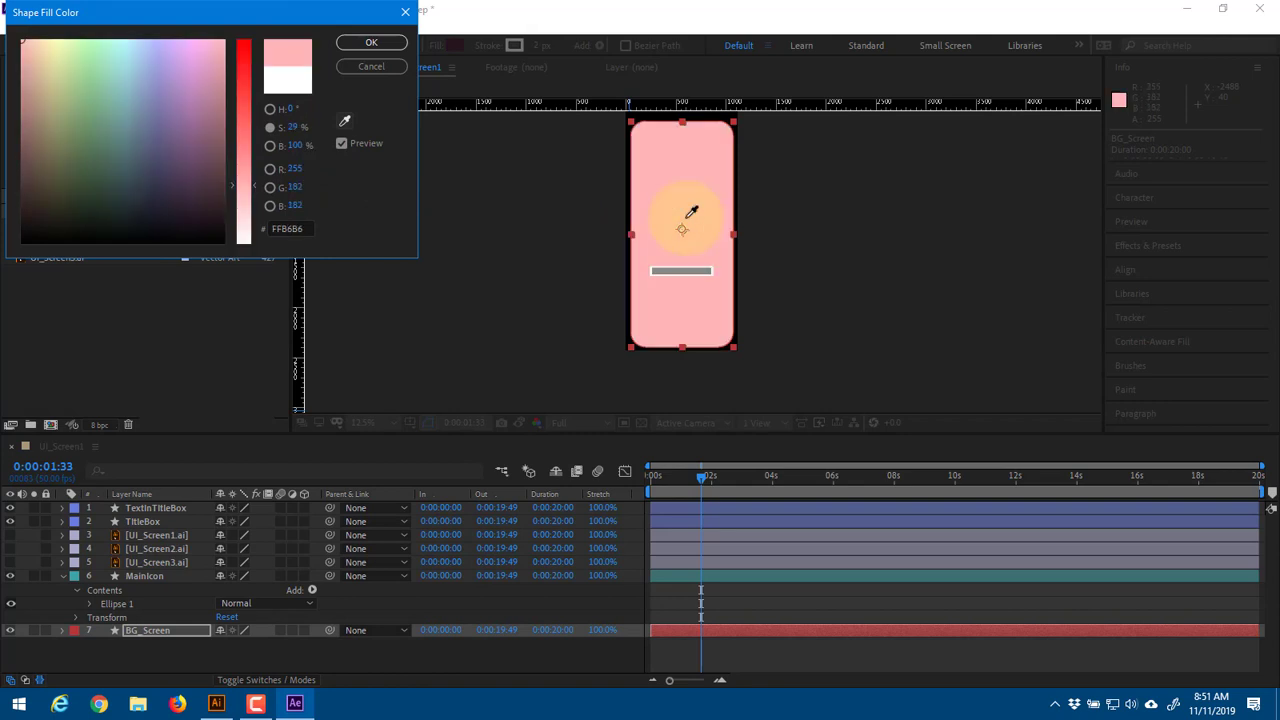
pyautogui.click(270, 145)
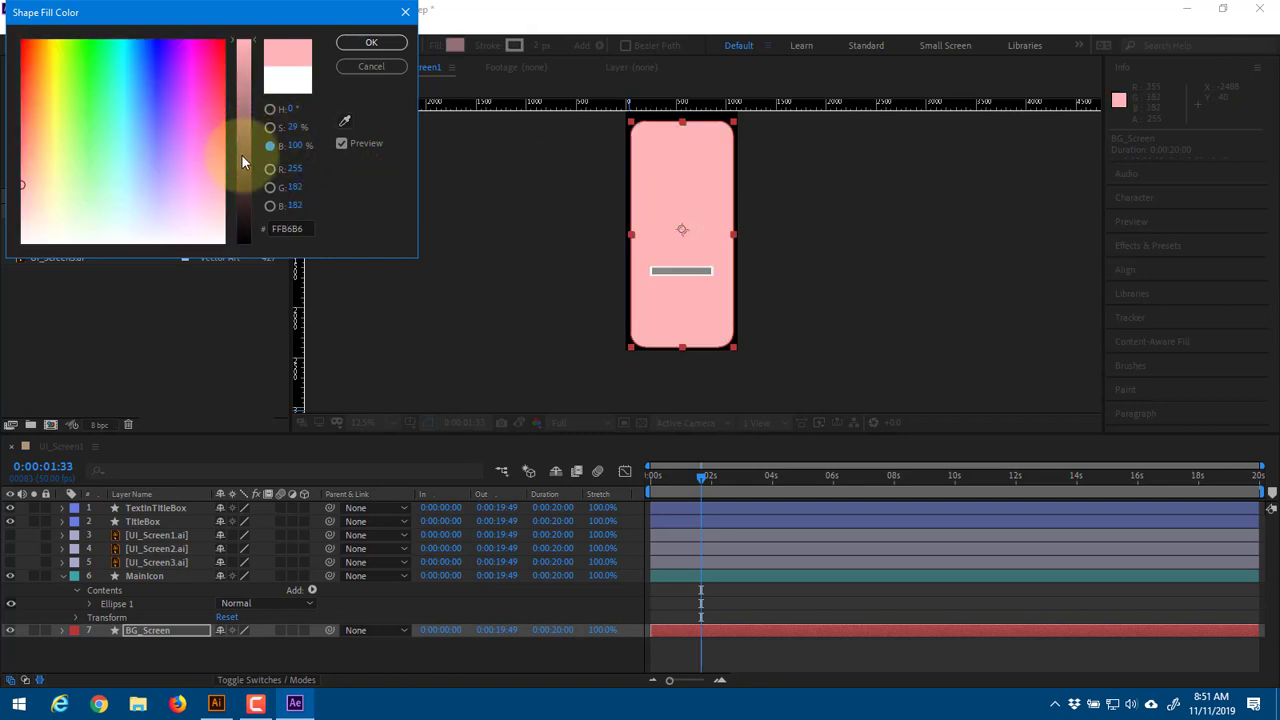
pyautogui.moveTo(241, 154); pyautogui.dragTo(243, 210)
pyautogui.press('Return')
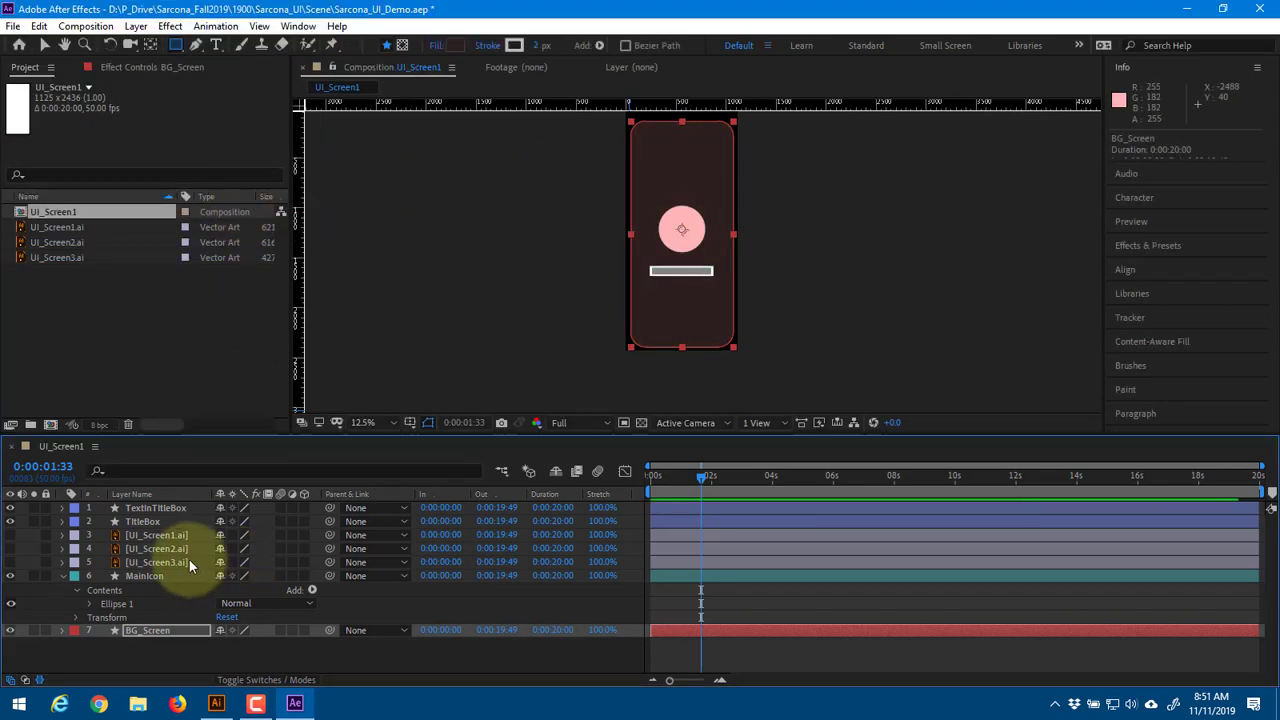
# Set the fill of the TitleBox rectangle to light pink FFB6B6 by sampling the MainIcon circle
pyautogui.click(169, 525)
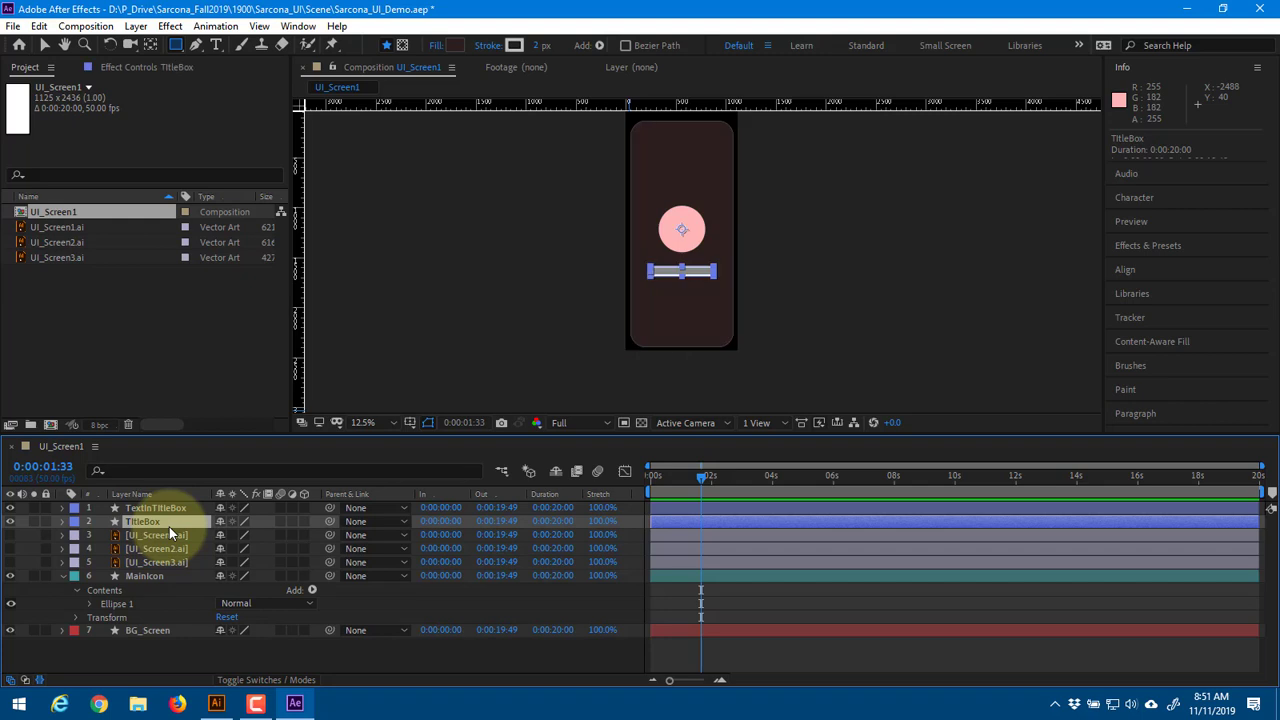
pyautogui.click(441, 48)
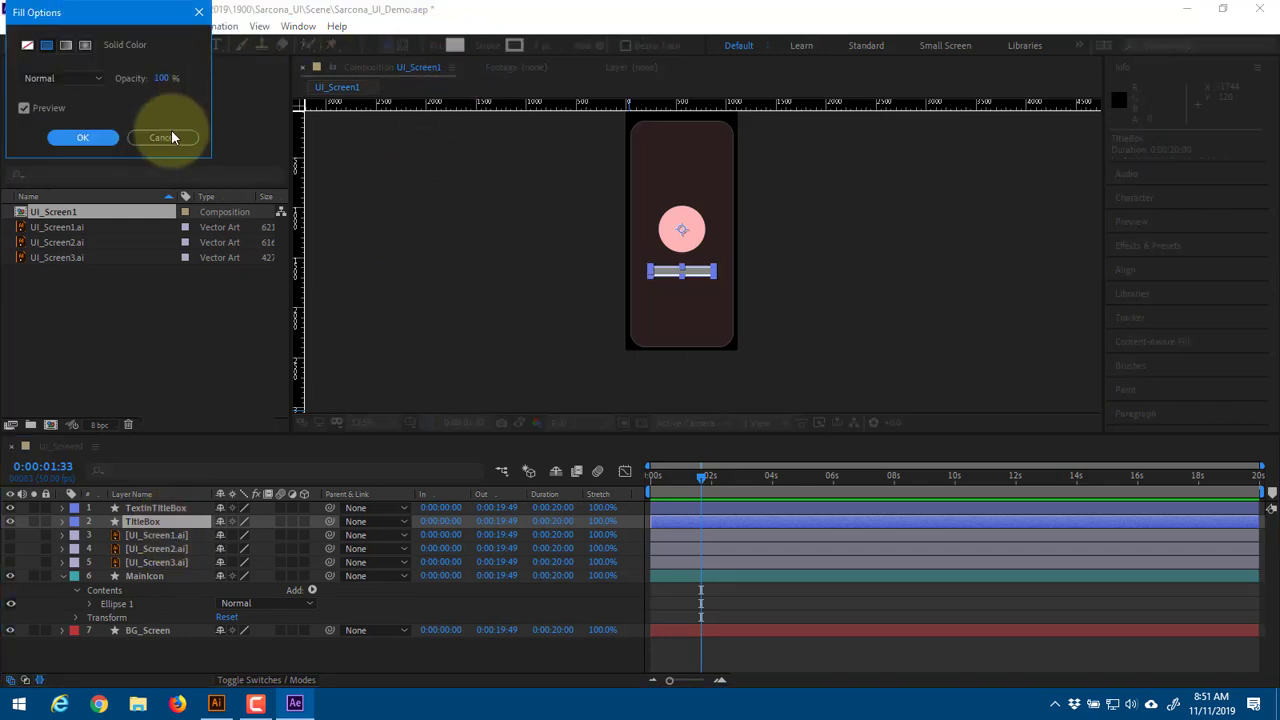
pyautogui.click(170, 135)
pyautogui.click(455, 46)
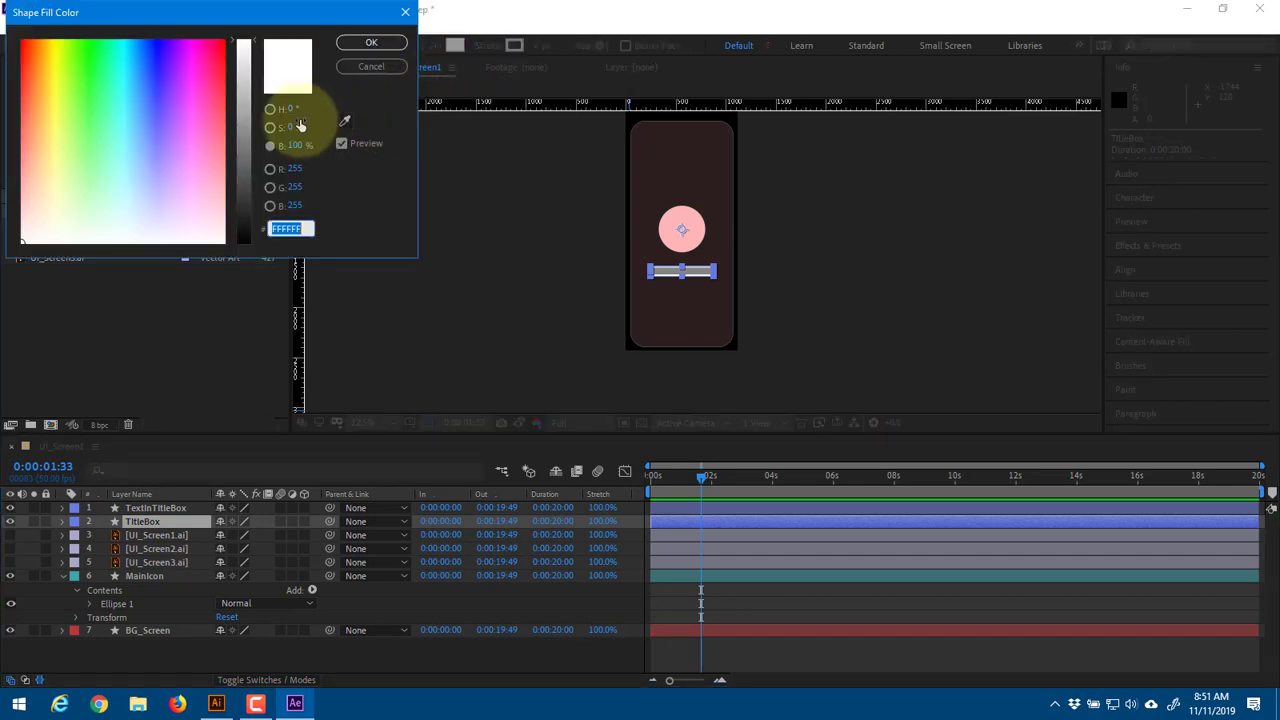
pyautogui.click(344, 120)
pyautogui.click(680, 225)
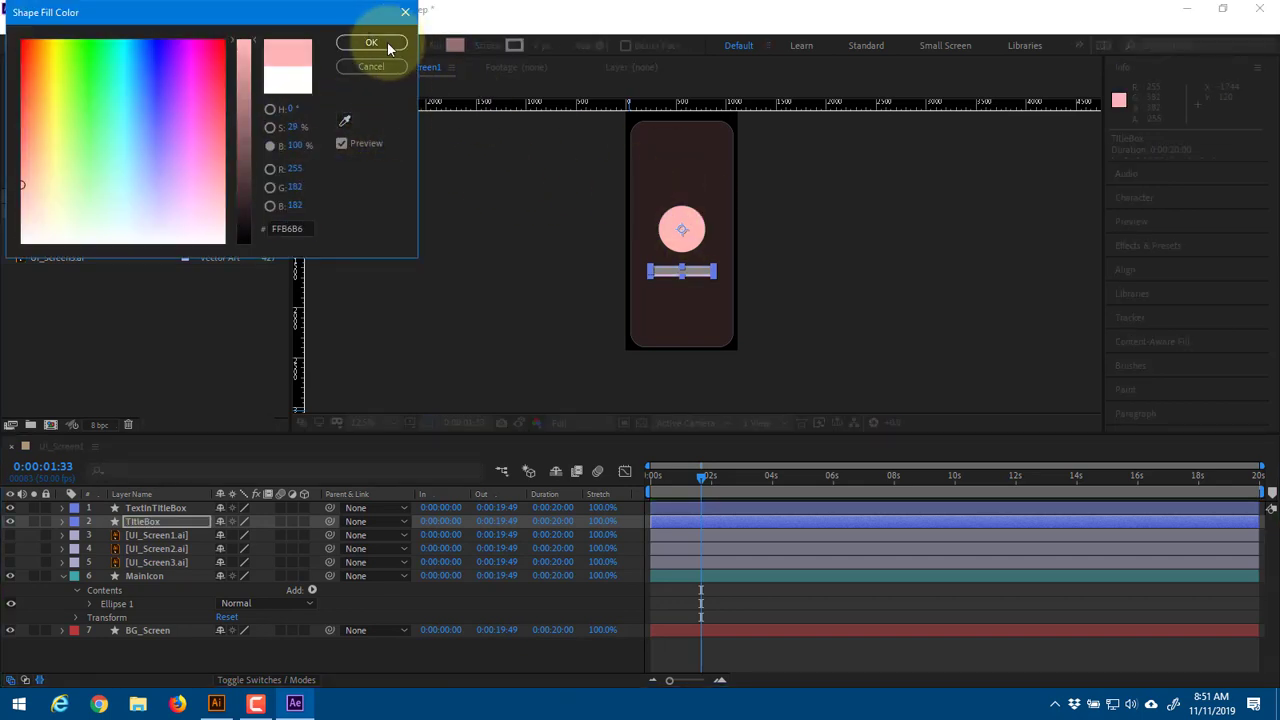
pyautogui.click(387, 41)
# Set the fill of the TextInTitleBox rectangle to dark brown 2B1F1F by sampling the screen background
pyautogui.click(155, 510)
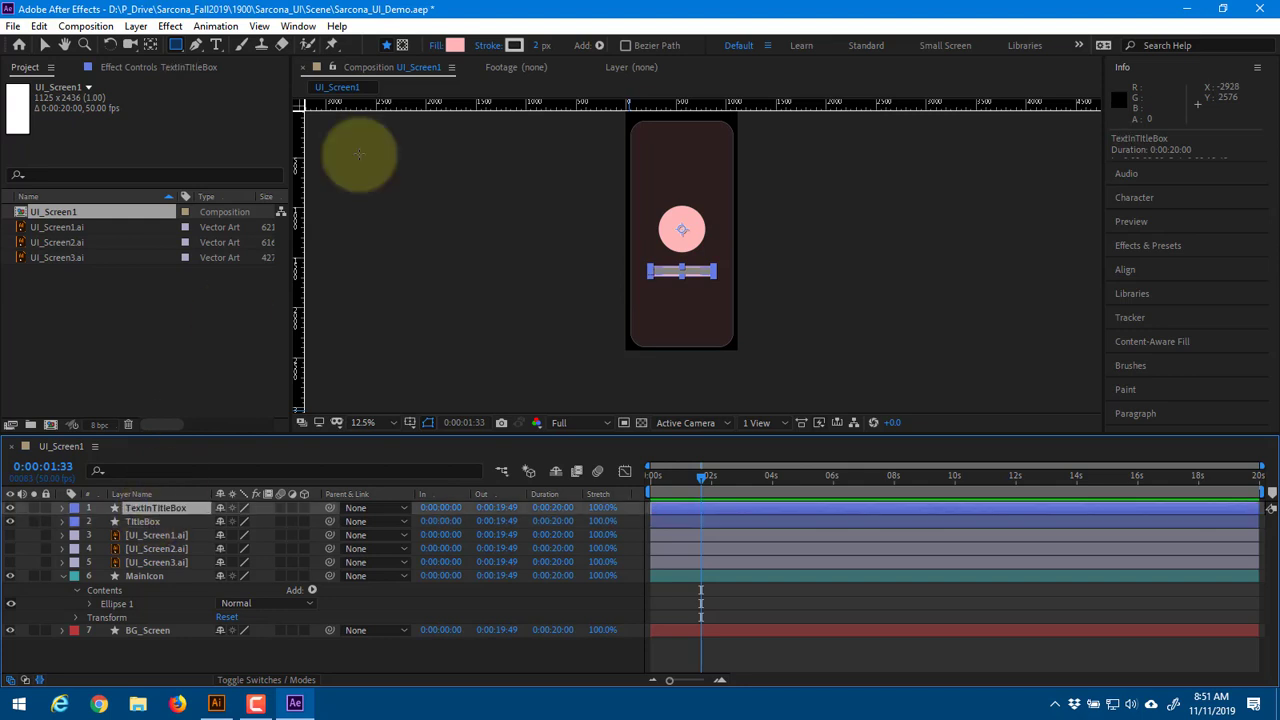
pyautogui.click(455, 46)
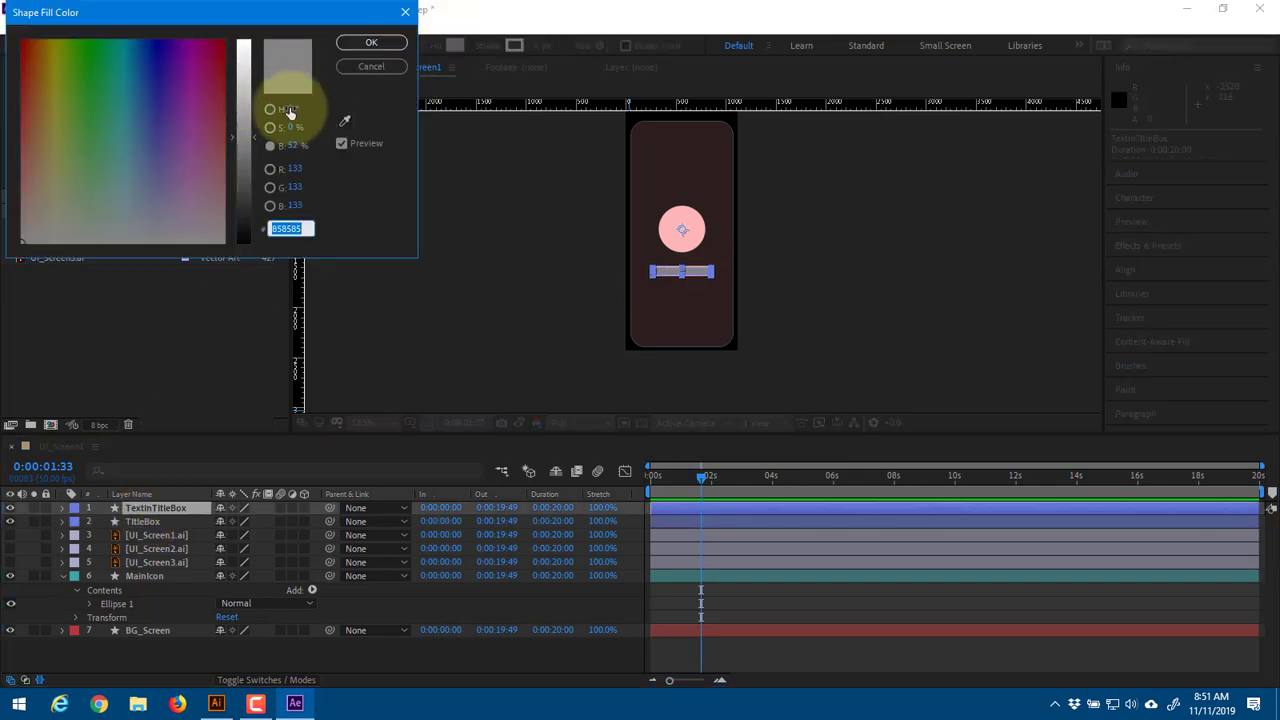
pyautogui.click(344, 120)
pyautogui.click(653, 155)
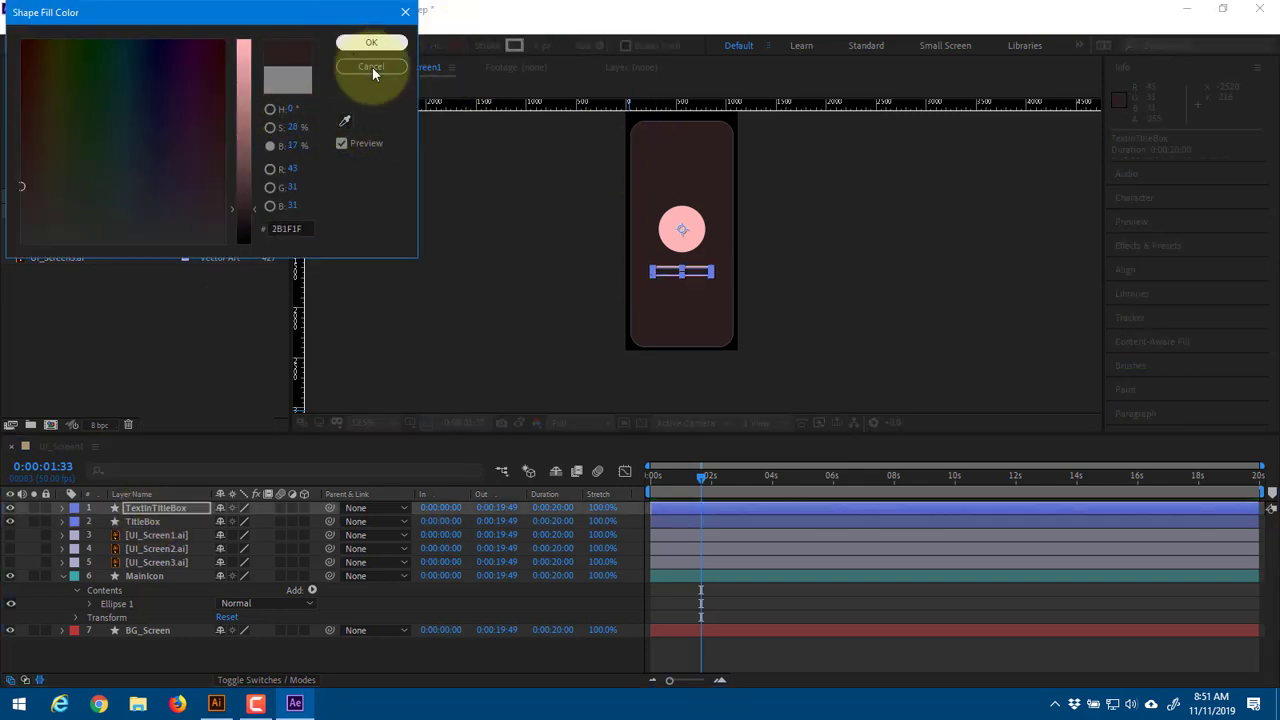
pyautogui.click(372, 43)
pyautogui.click(378, 657)
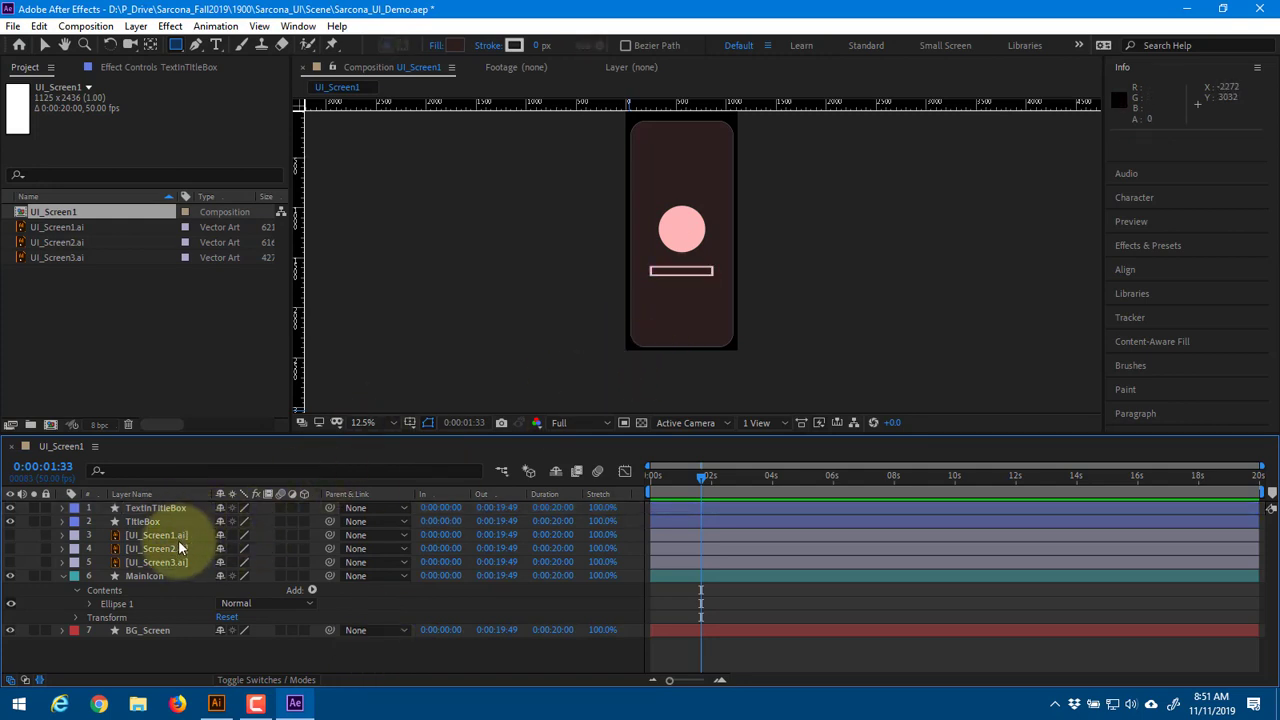
# Hide the TextInTitleBox, TitleBox, MainIcon and BG_Screen layers and show the UI_Screen2.ai reference layer
pyautogui.click(12, 509)
pyautogui.click(12, 523)
pyautogui.click(11, 576)
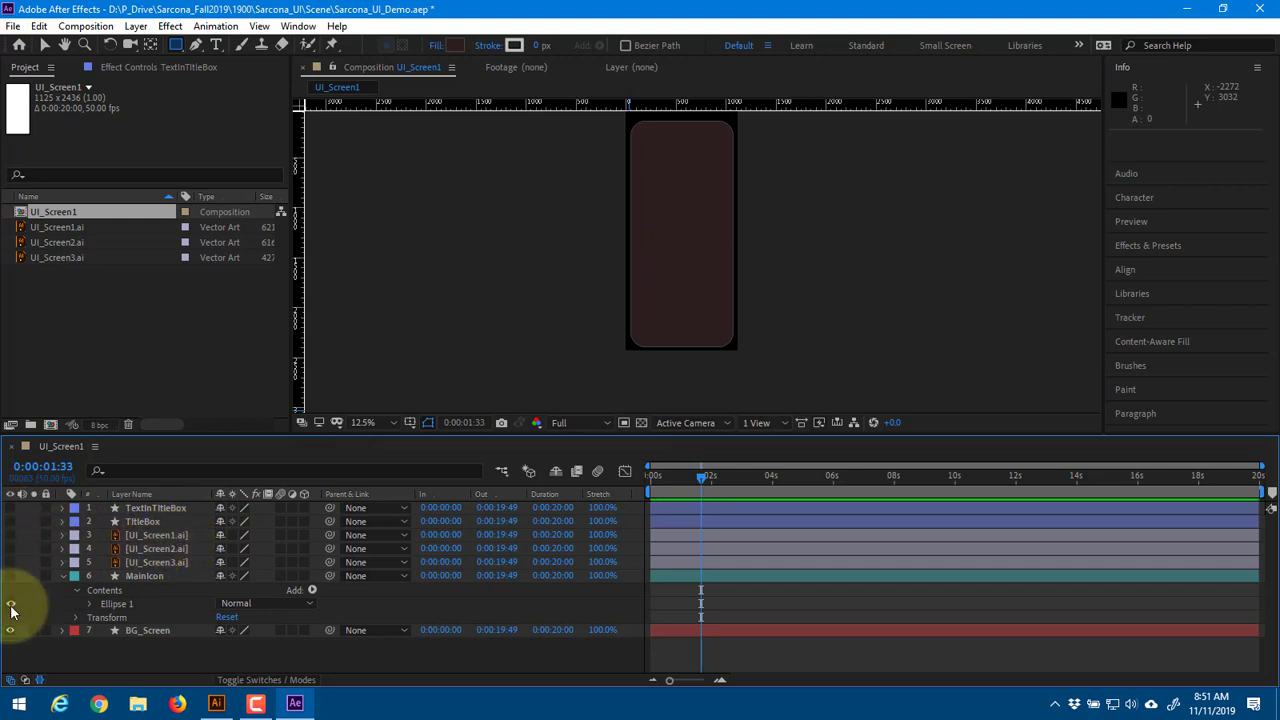
pyautogui.click(11, 630)
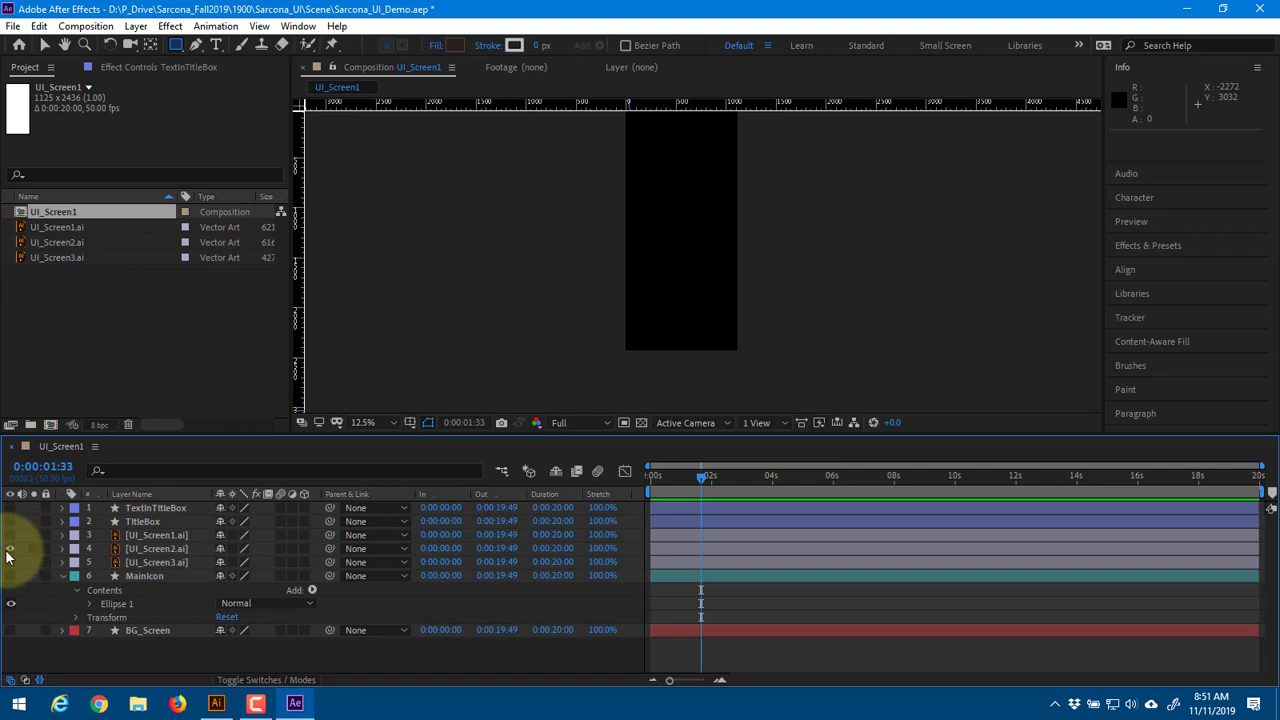
pyautogui.click(11, 548)
pyautogui.scroll(2, 720, 226)
pyautogui.press('h')
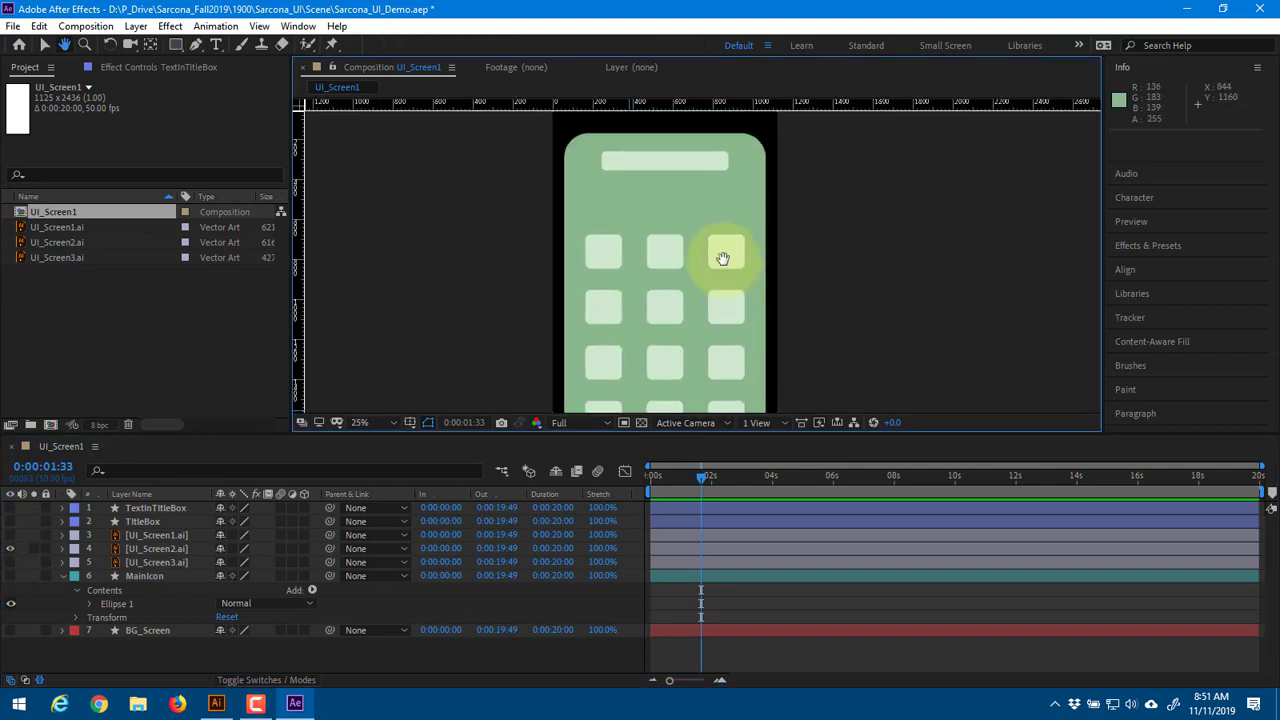
pyautogui.press('q')
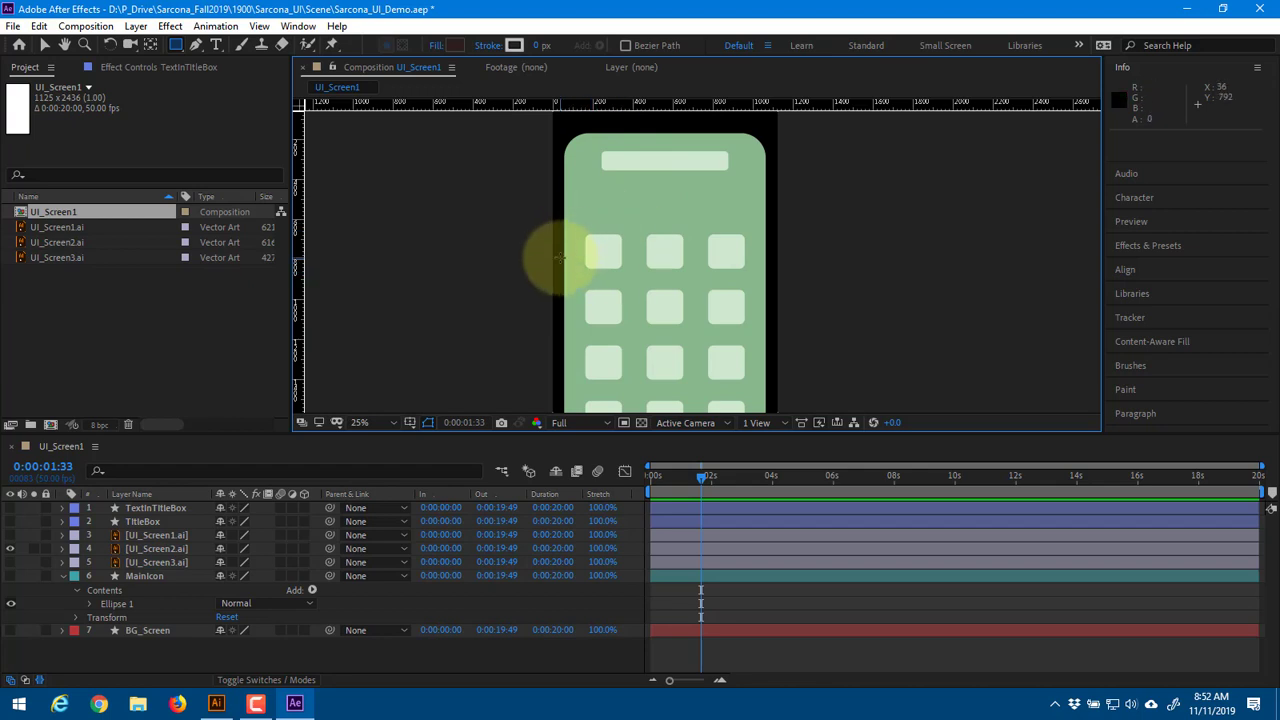
# Create a new composition 500 px wide and 500 px high at 24 frames per second
pyautogui.click(85, 26)
pyautogui.click(110, 45)
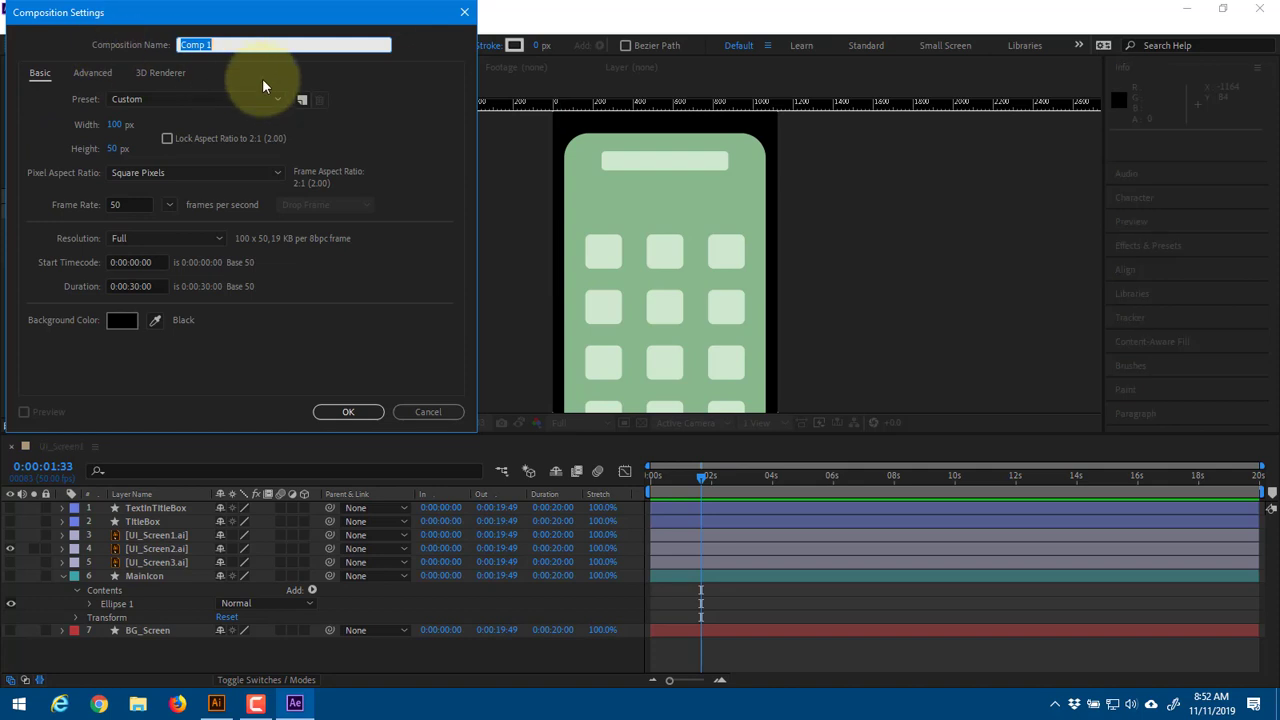
pyautogui.click(120, 126)
pyautogui.write('00')
pyautogui.press('Tab')
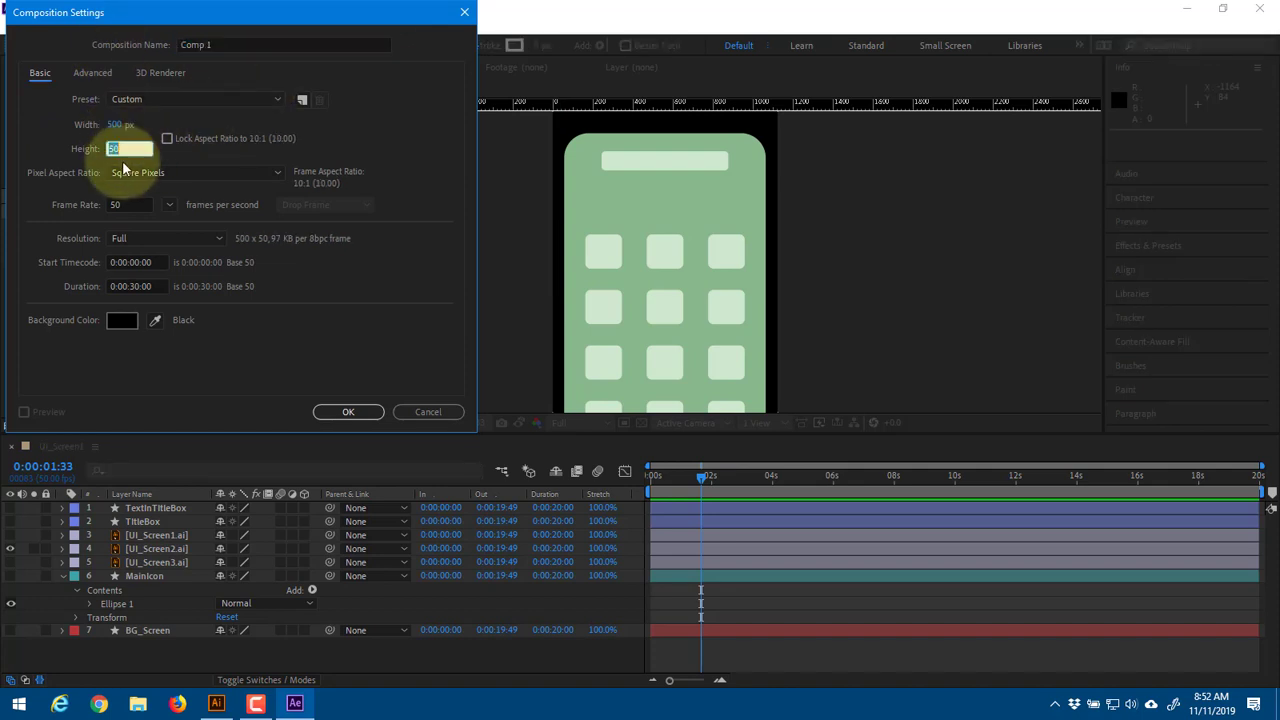
pyautogui.write('500')
pyautogui.press('Tab')
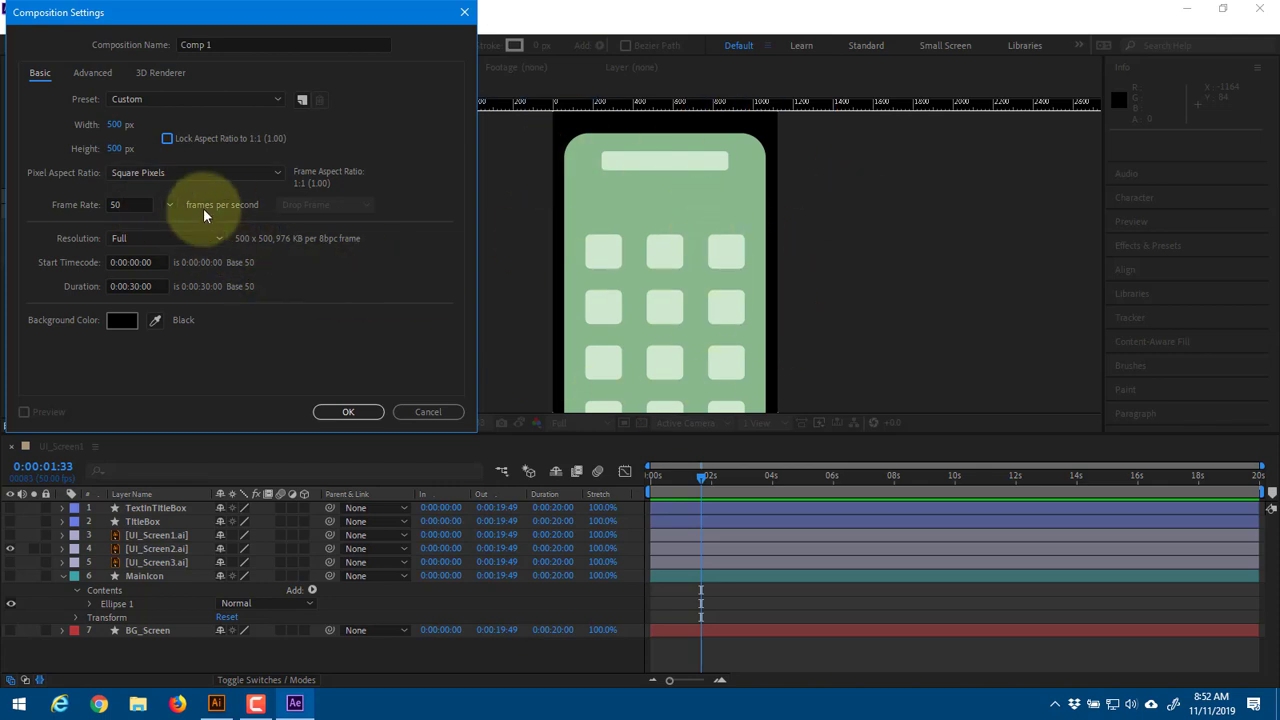
pyautogui.click(145, 209)
pyautogui.write('24')
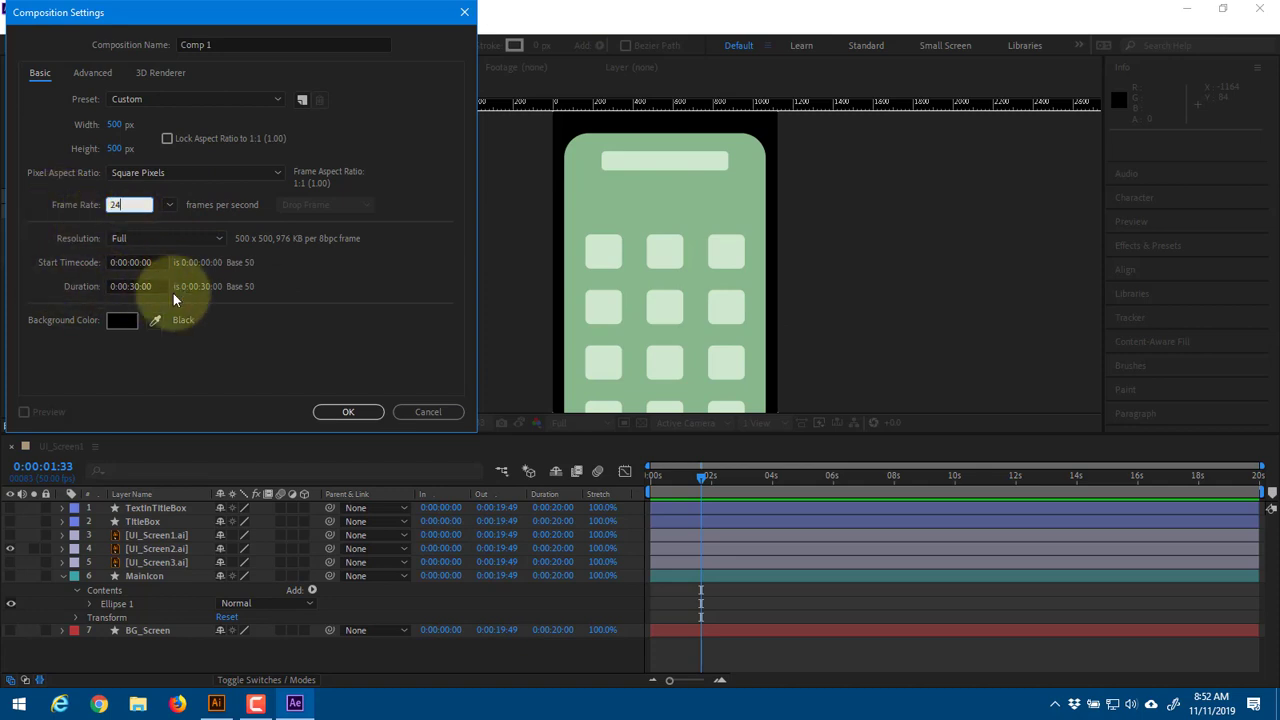
pyautogui.click(340, 412)
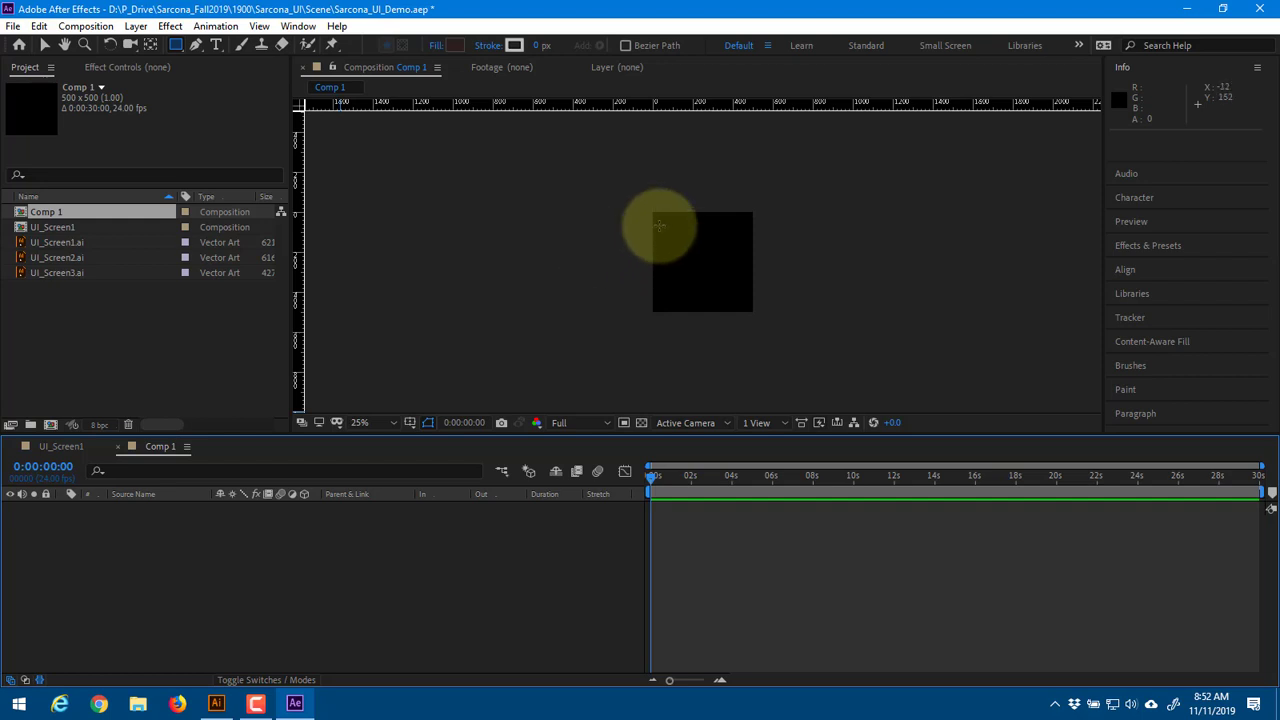
# Add a rectangle shape filling the composition, then set its size to 430 by 430 and its roundness to 77
pyautogui.press('.')
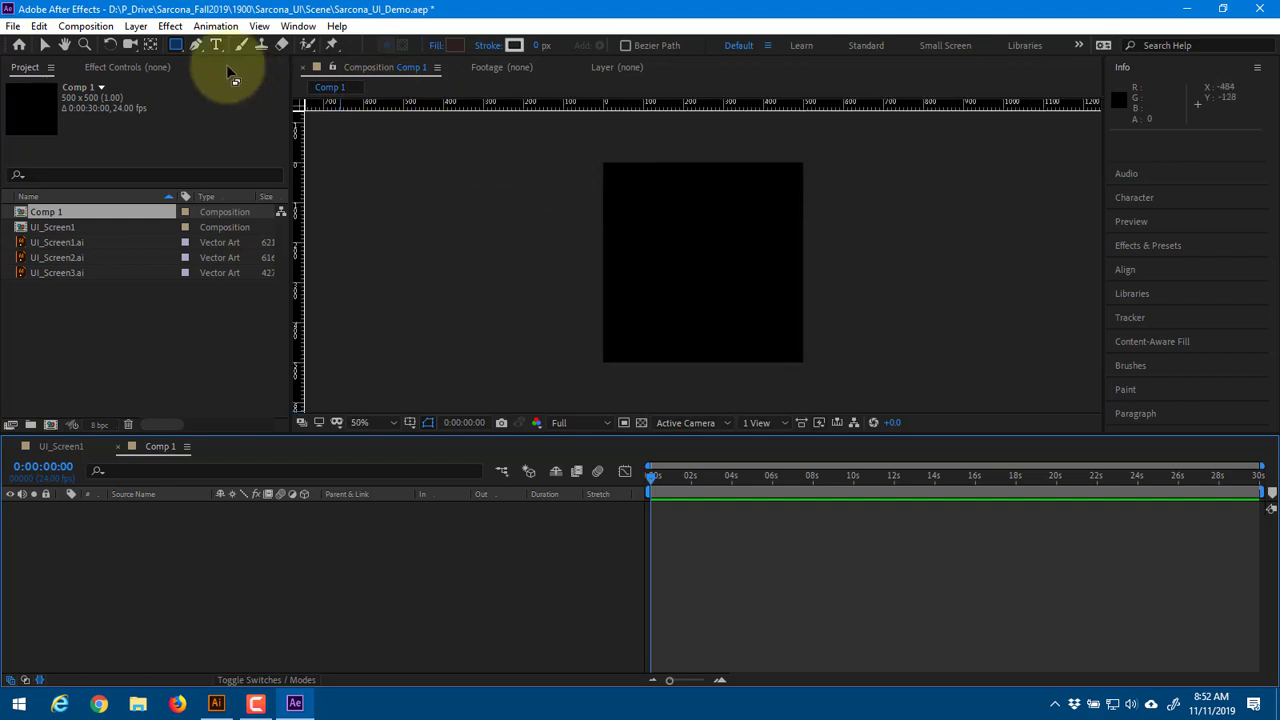
pyautogui.doubleClick(175, 44)
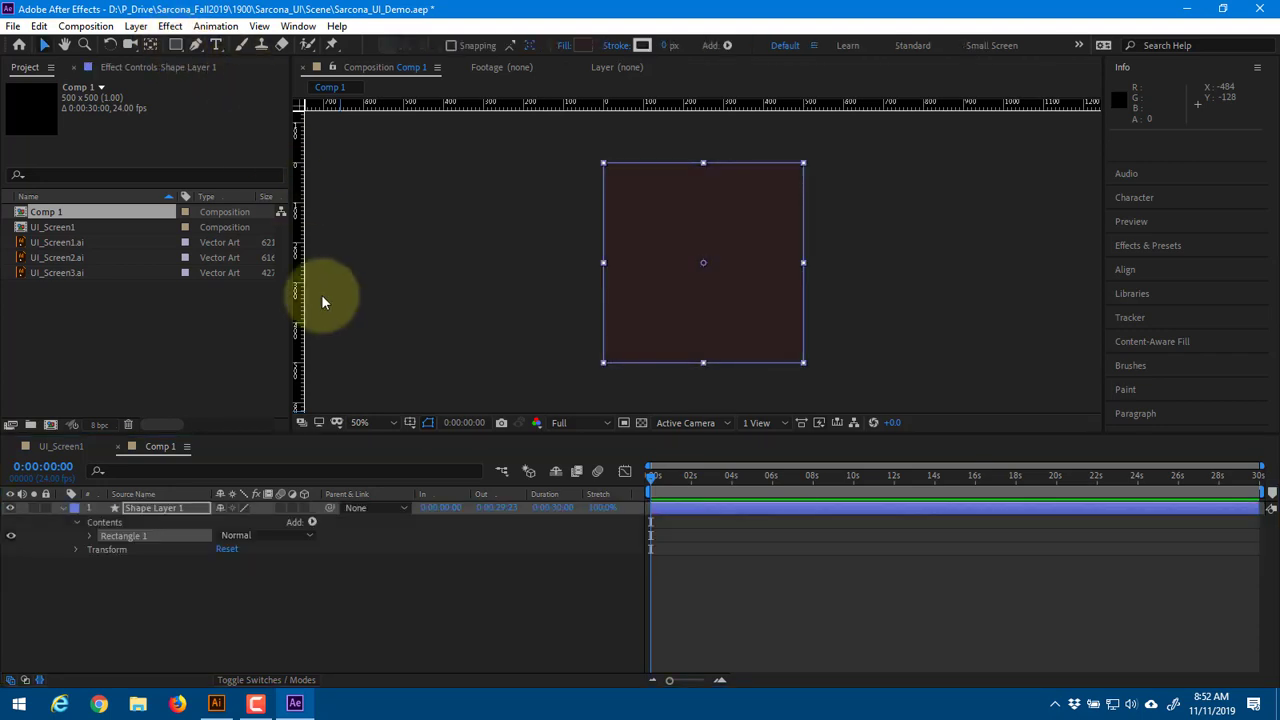
pyautogui.click(90, 536)
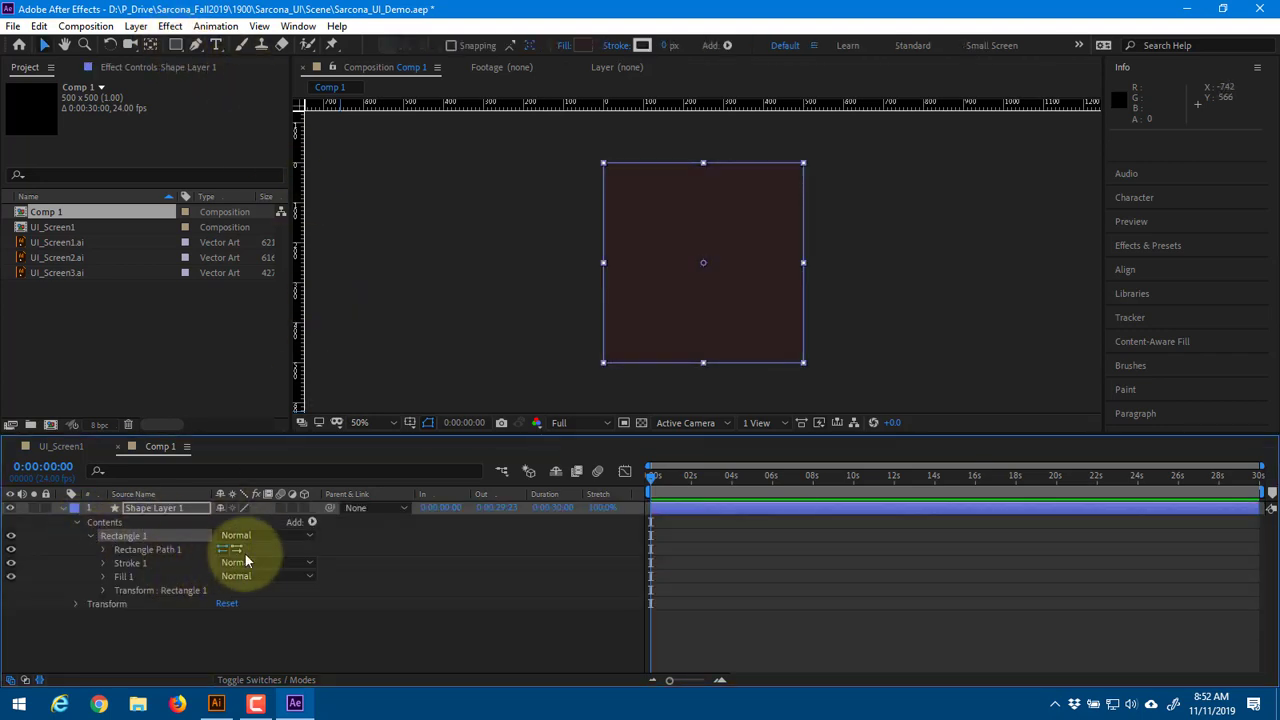
pyautogui.click(103, 549)
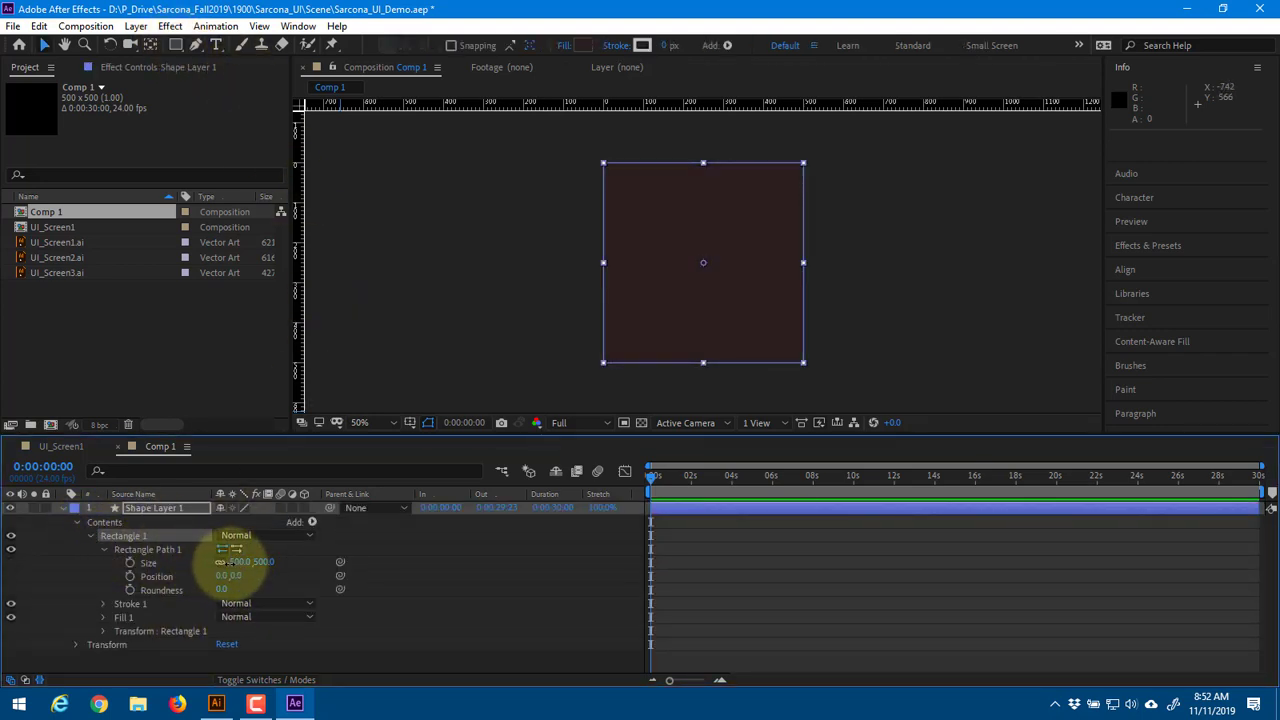
pyautogui.moveTo(228, 562); pyautogui.dragTo(250, 596)
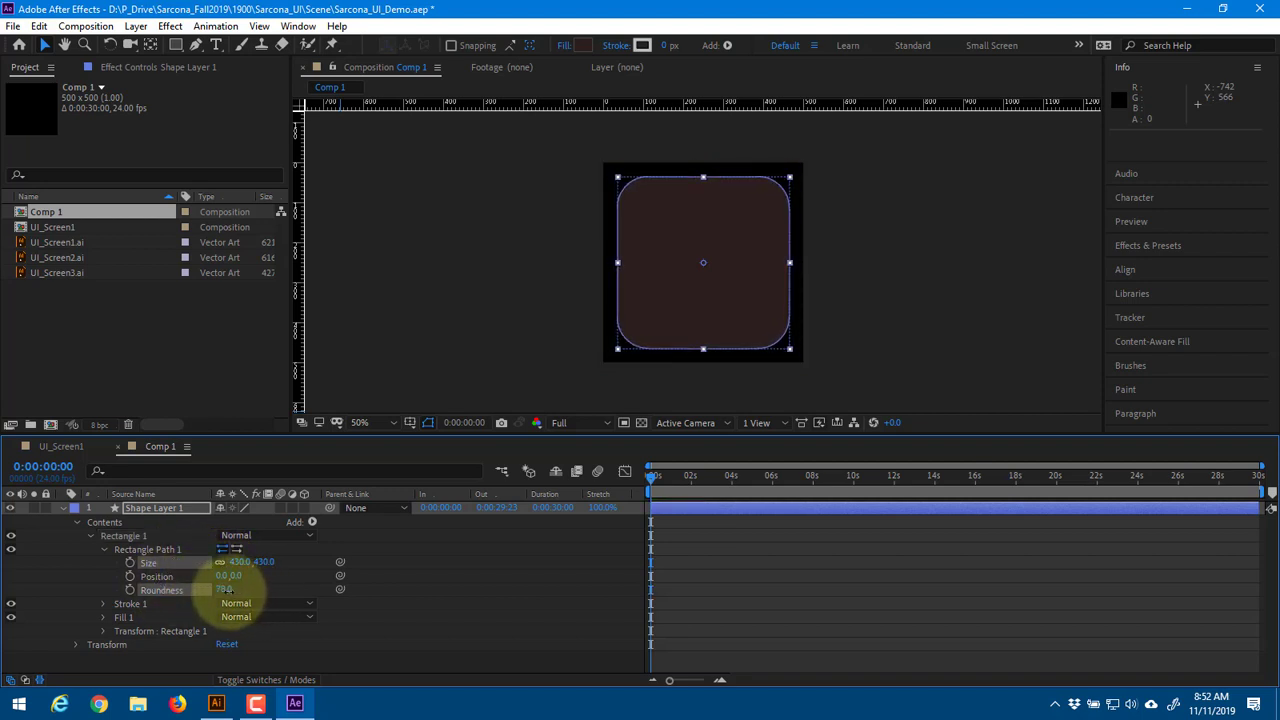
pyautogui.click(480, 581)
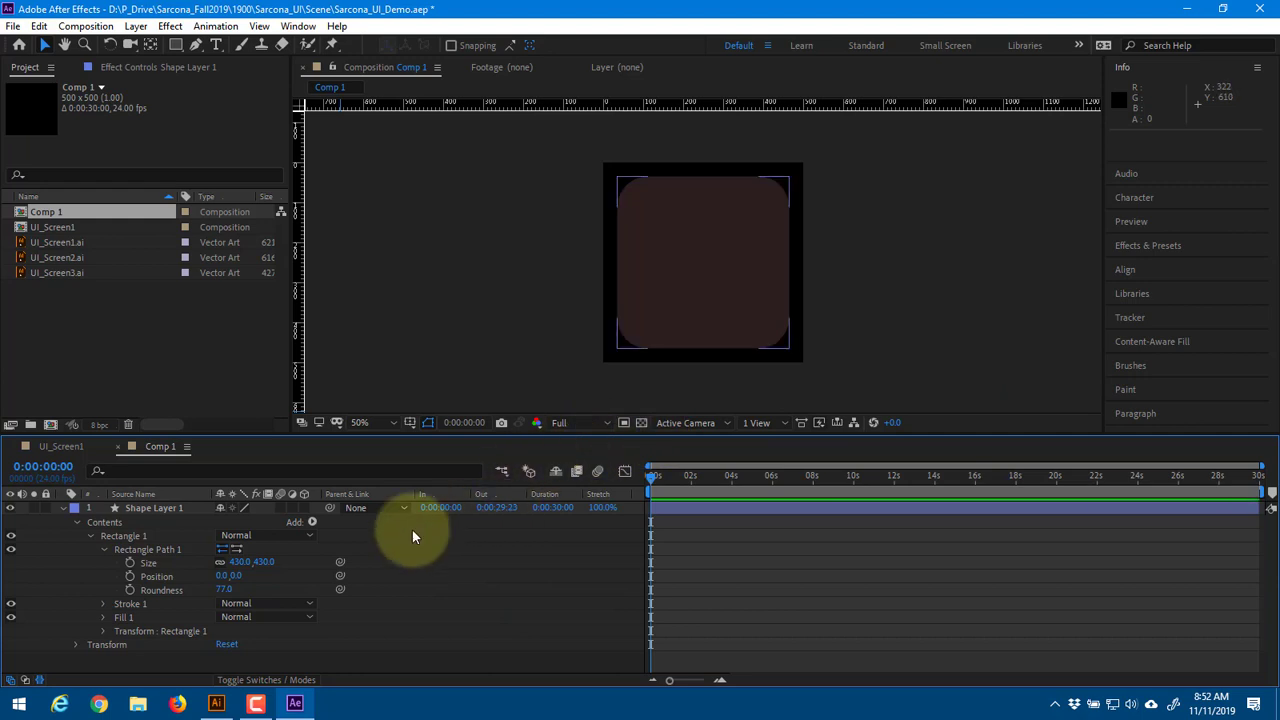
# Rename the rounded rectangle's shape layer as button
pyautogui.click(185, 508)
pyautogui.press('Return')
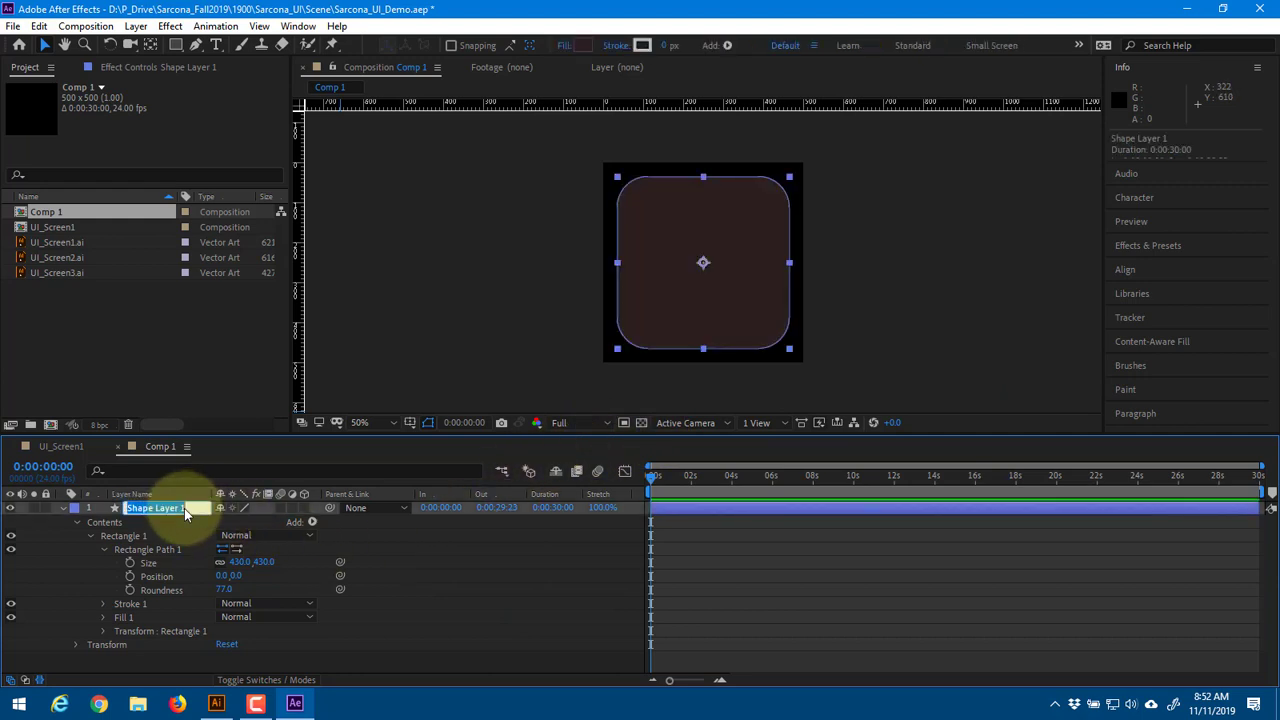
pyautogui.write('button')
pyautogui.press('Return')
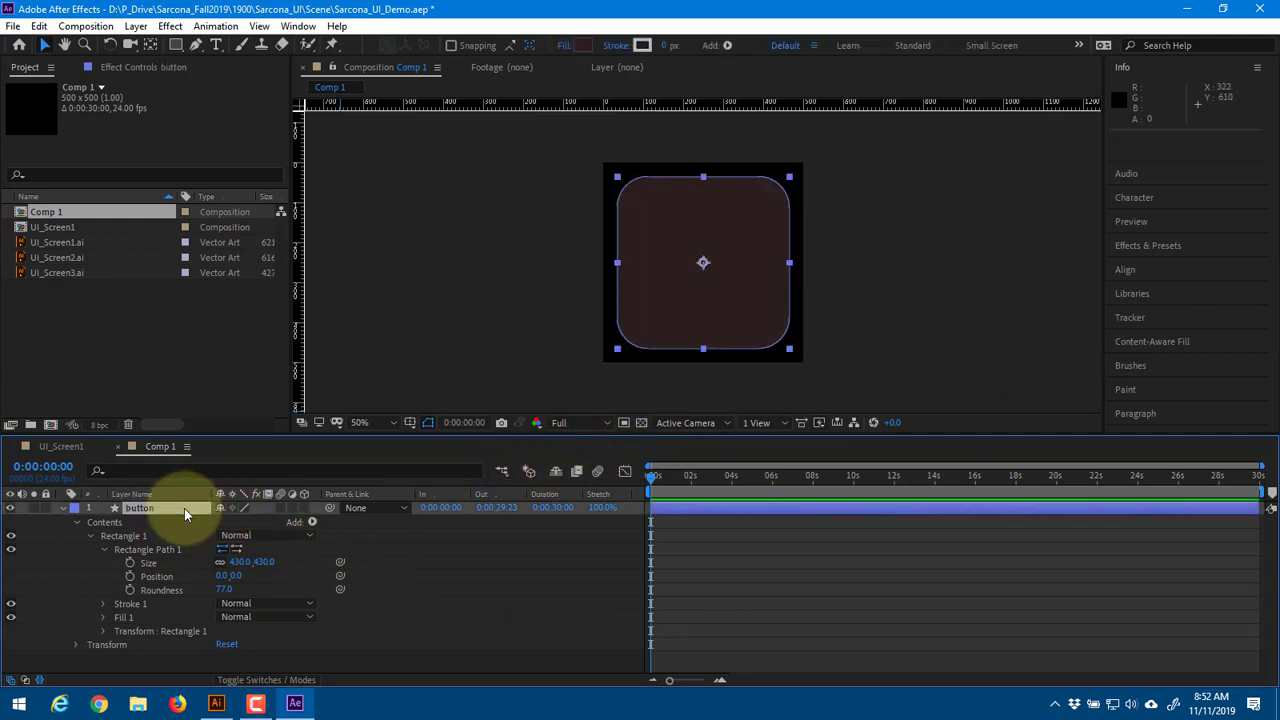
# Brighten the button's fill to a dusty pink and reveal the layer's Scale and Rotation properties
pyautogui.press('s')
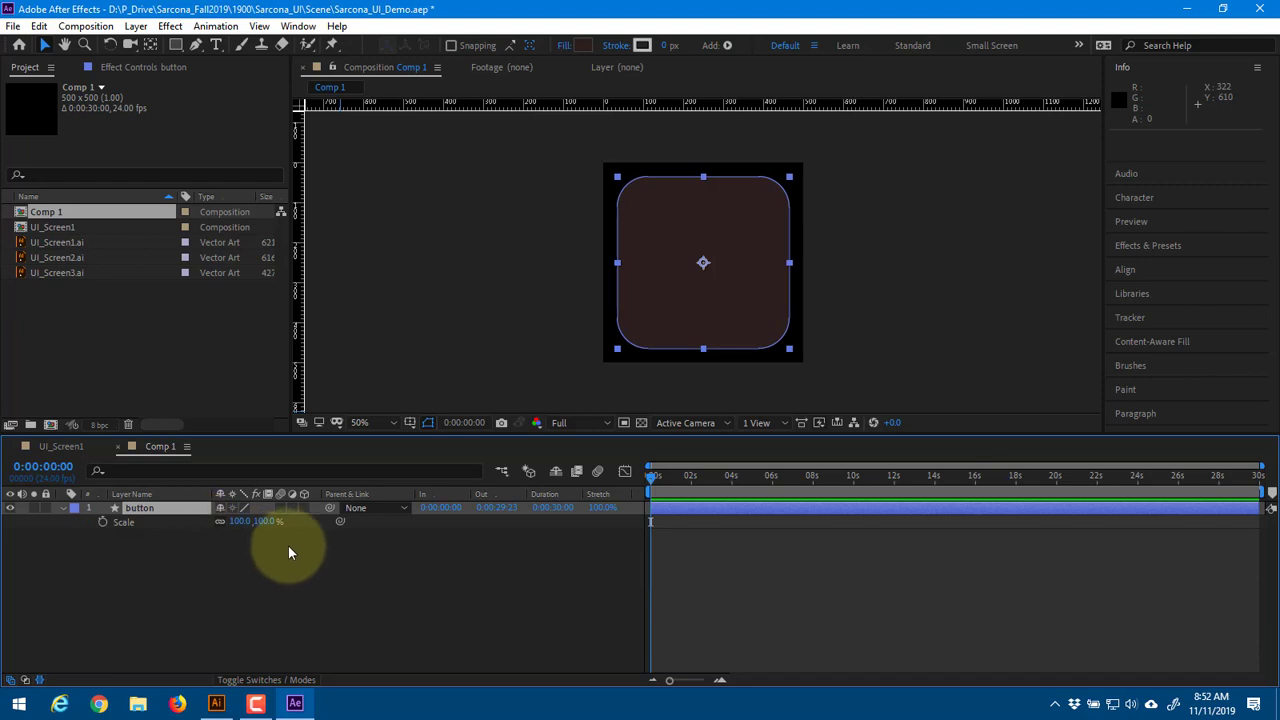
pyautogui.click(586, 45)
pyautogui.moveTo(242, 105); pyautogui.dragTo(242, 76)
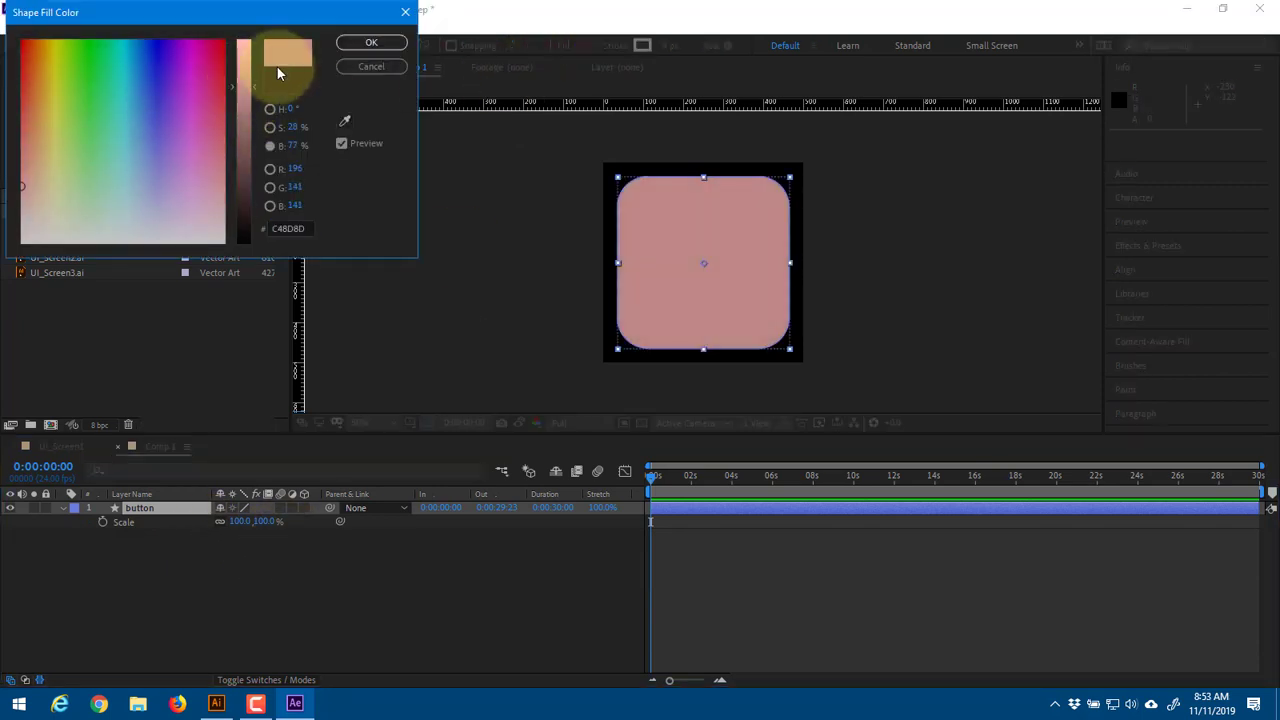
pyautogui.click(391, 45)
pyautogui.click(190, 508)
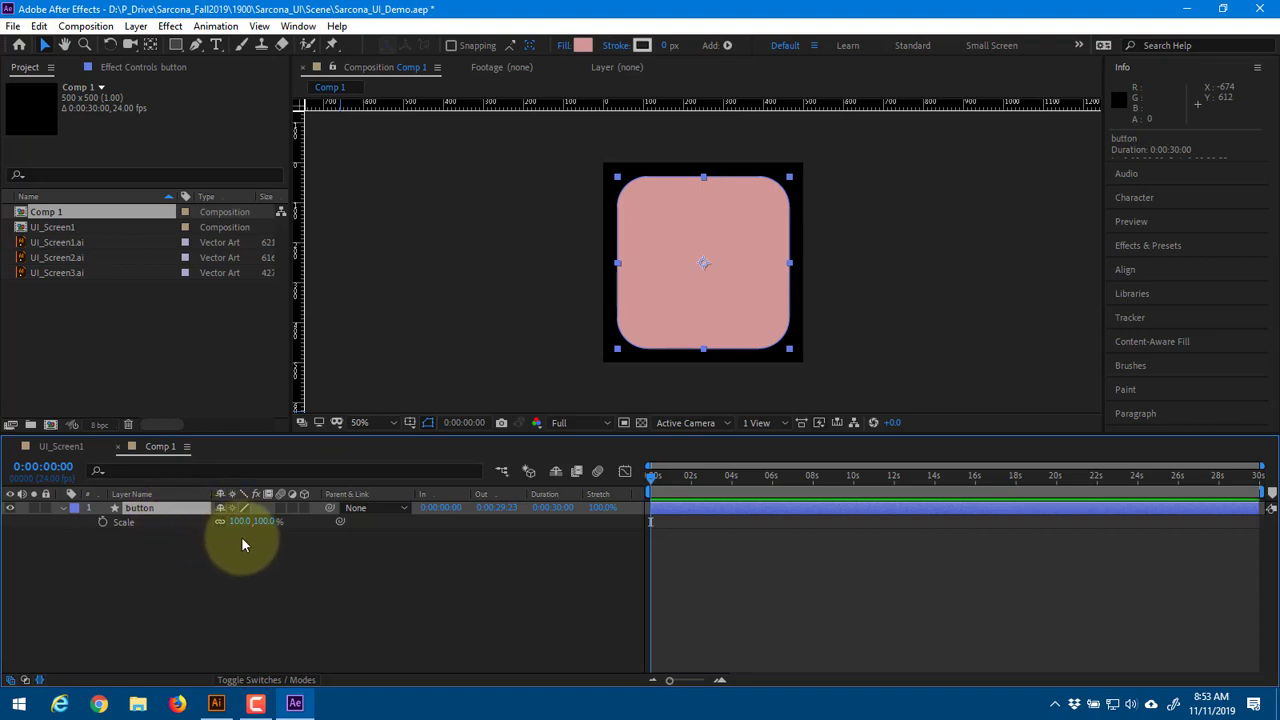
pyautogui.hotkey('shift', 'r')
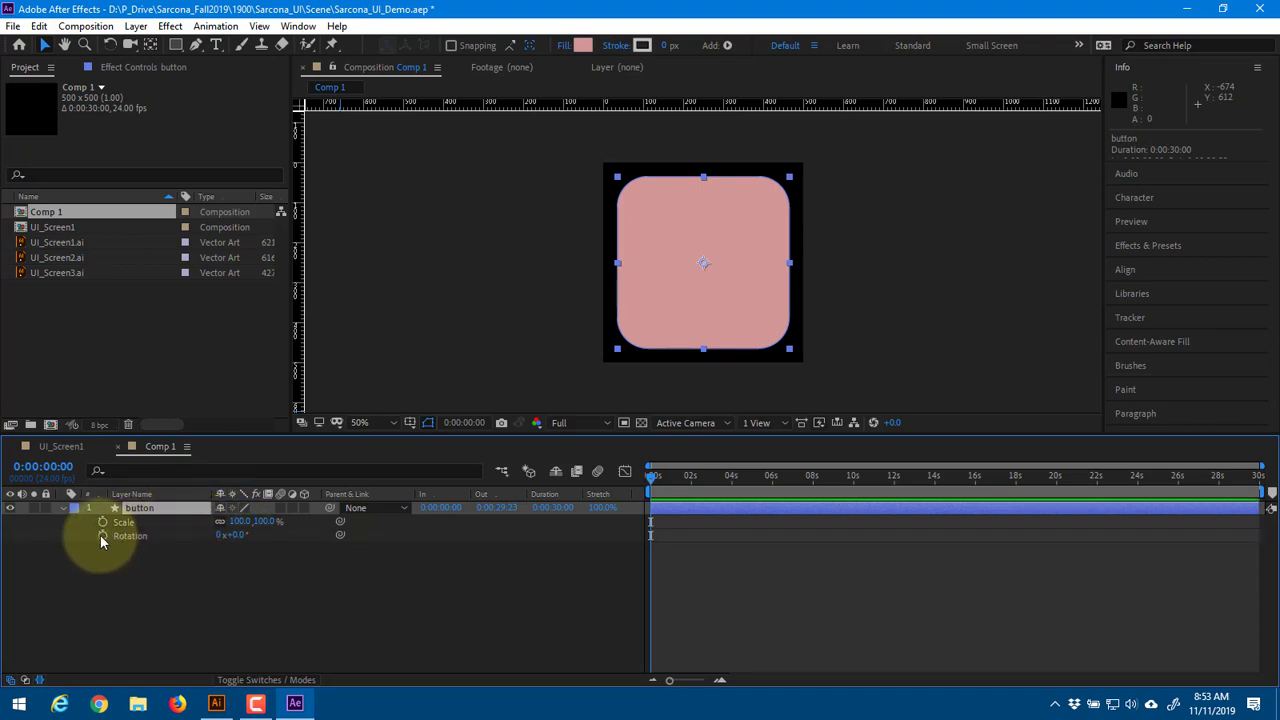
# Keyframe the button layer's Scale at 0% and Rotation at -90° at the start of the composition
pyautogui.click(102, 536)
pyautogui.click(102, 521)
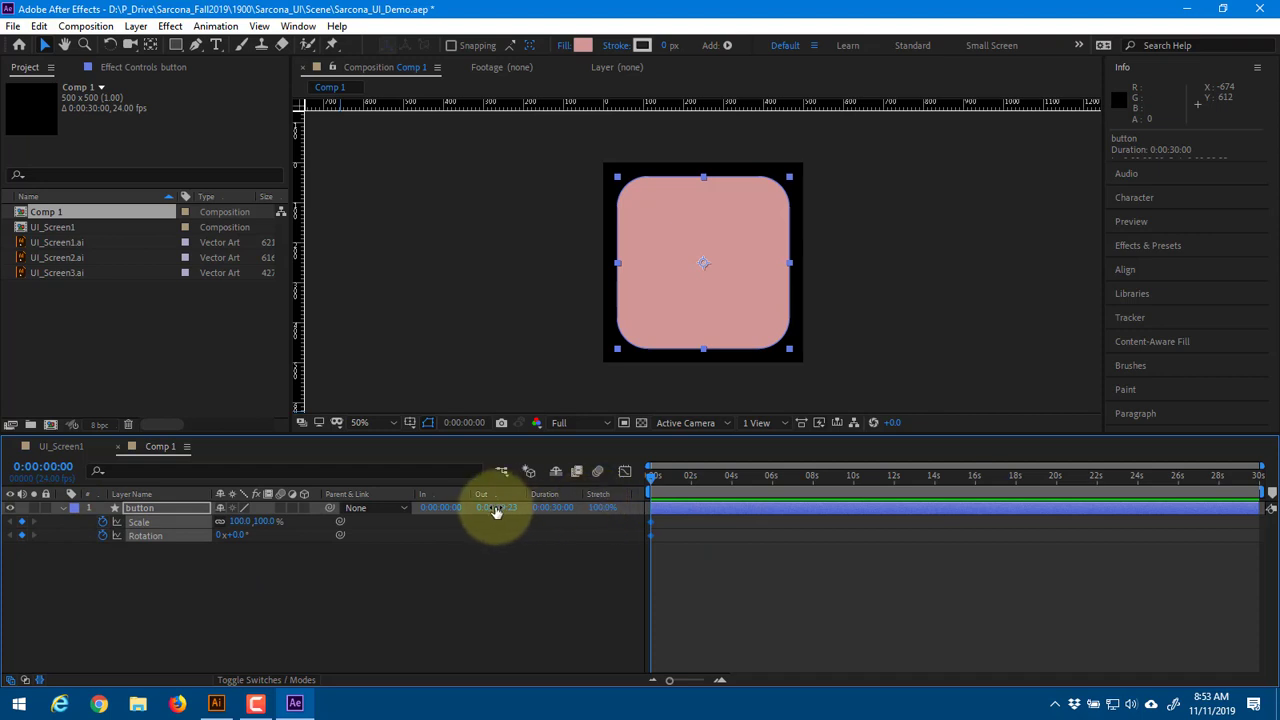
pyautogui.click(265, 521)
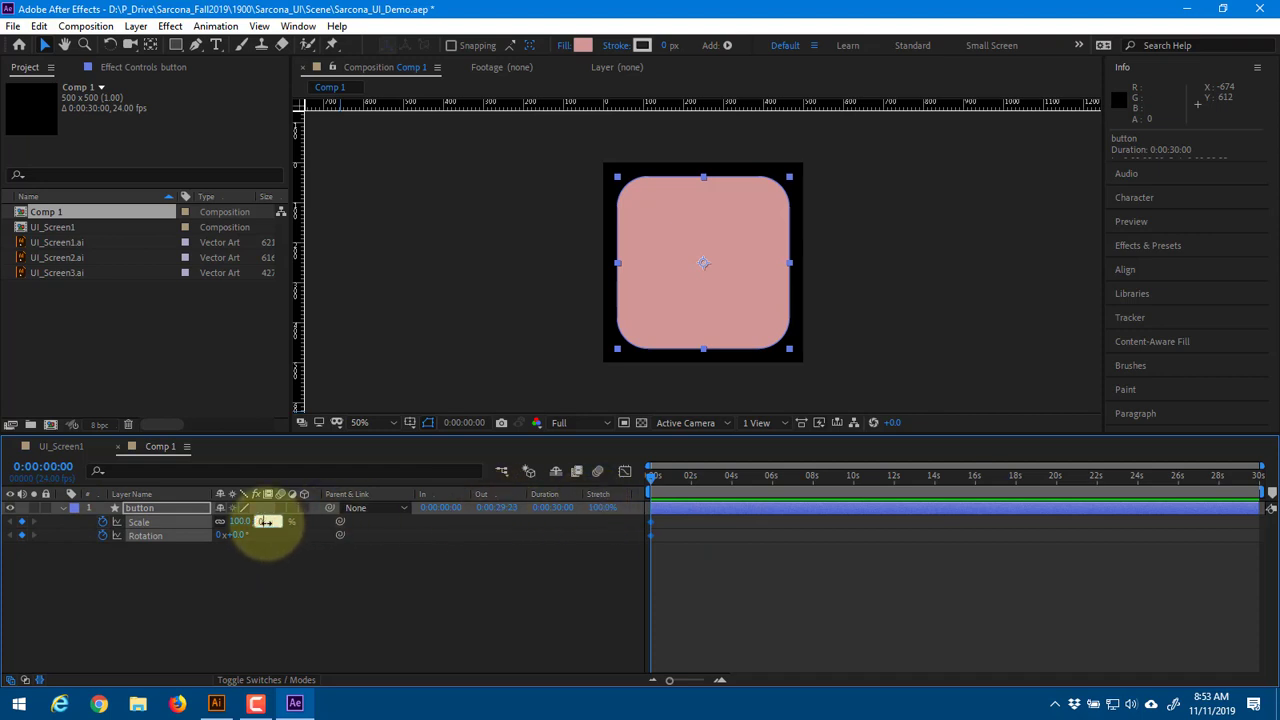
pyautogui.write('0')
pyautogui.press('Return')
pyautogui.click(243, 536)
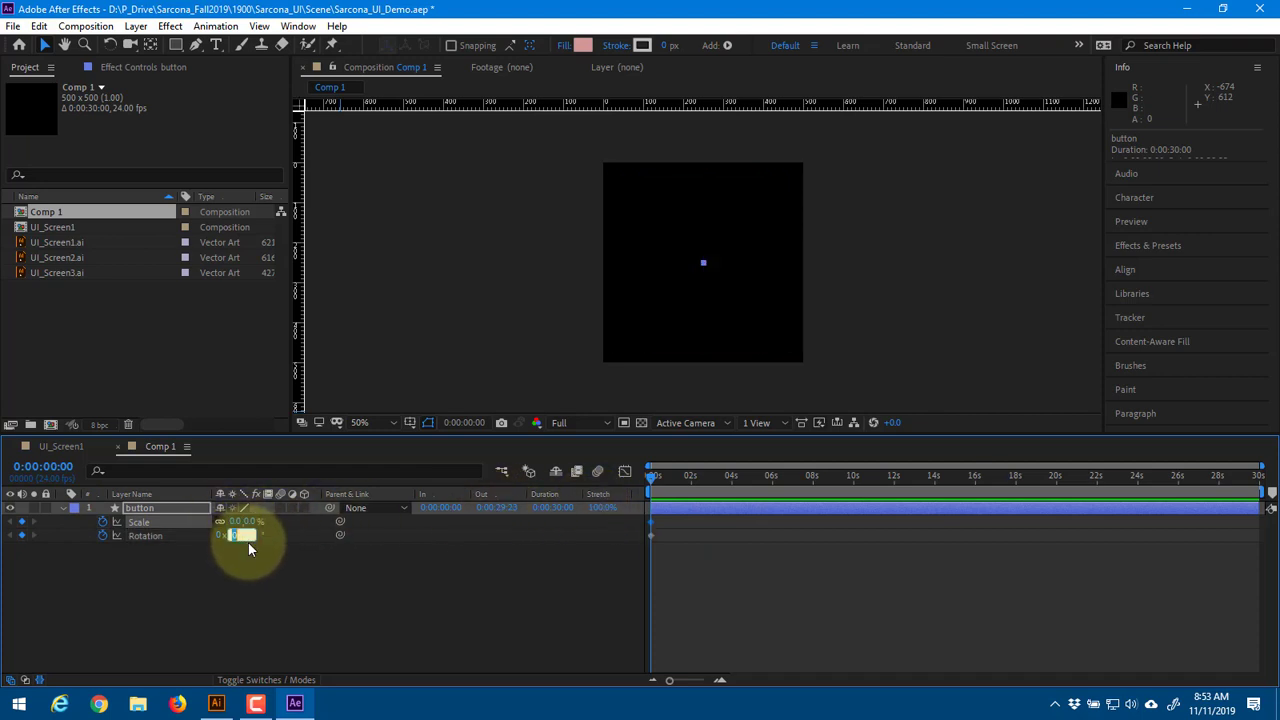
pyautogui.write('-90')
pyautogui.press('Return')
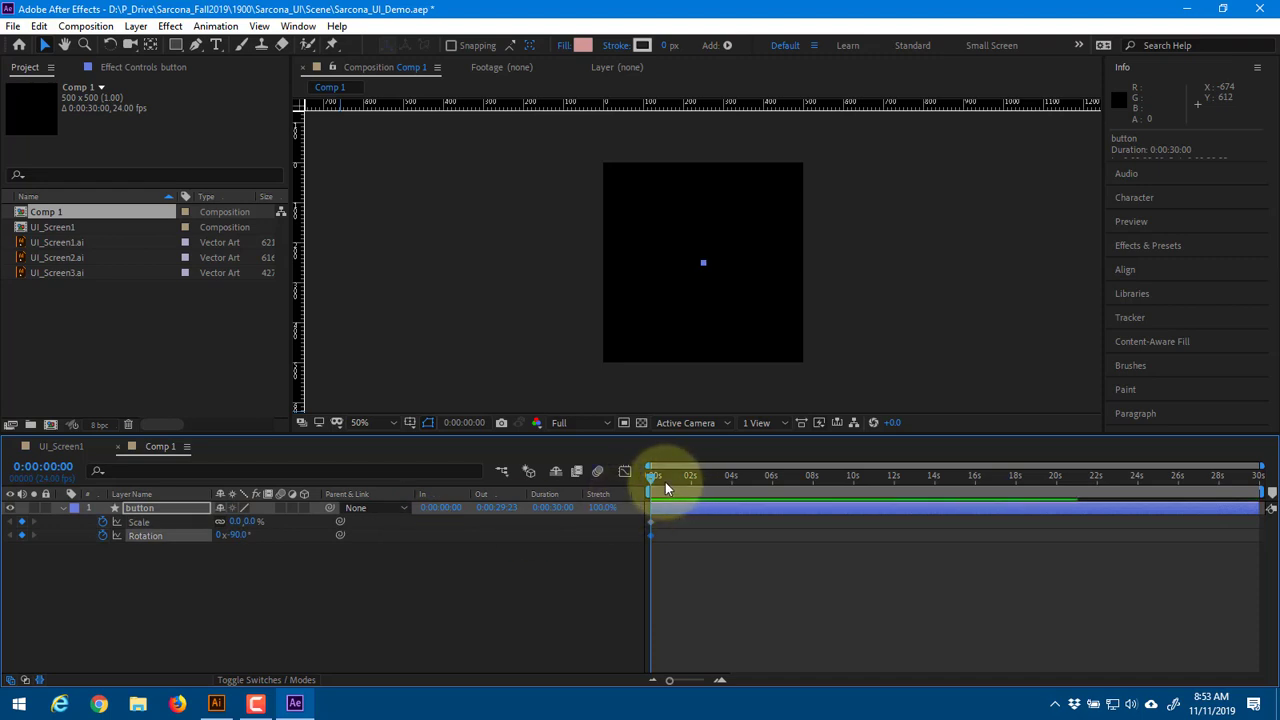
# Keyframe the button at 100% scale and 0° rotation at frame 11, and preview the animation
pyautogui.click(662, 480)
pyautogui.moveTo(662, 480); pyautogui.dragTo(660, 478)
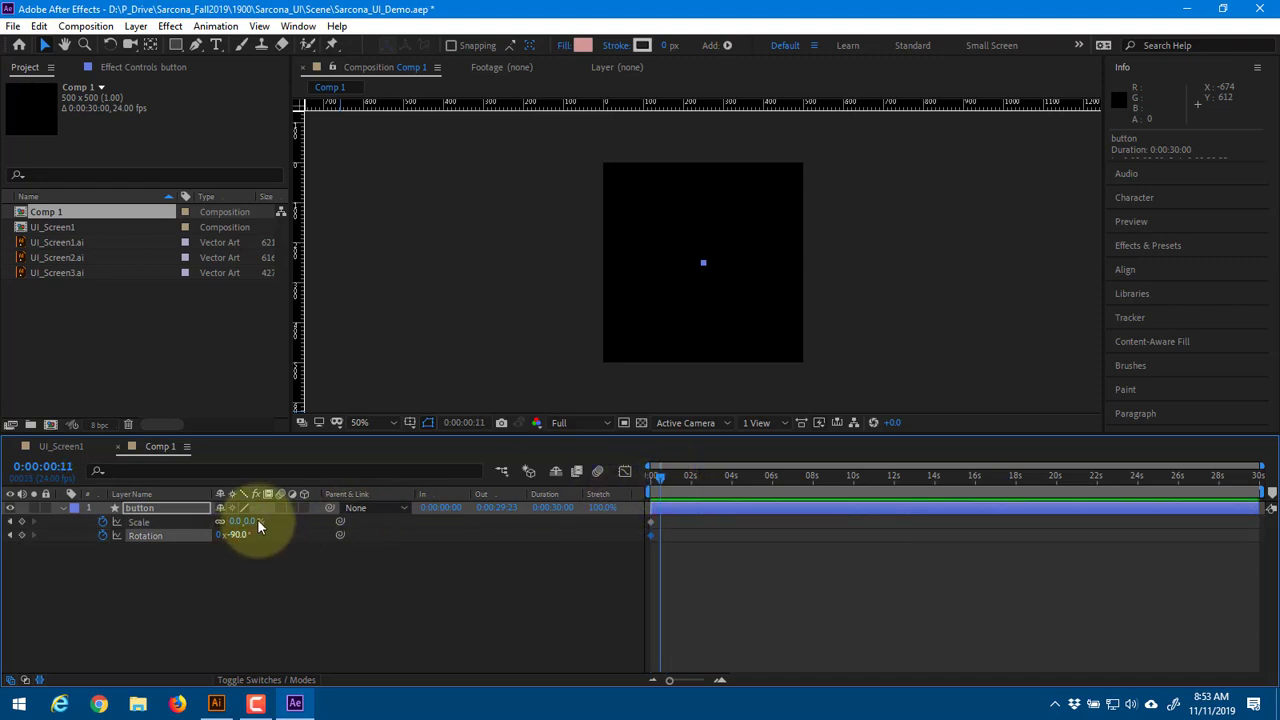
pyautogui.write('100')
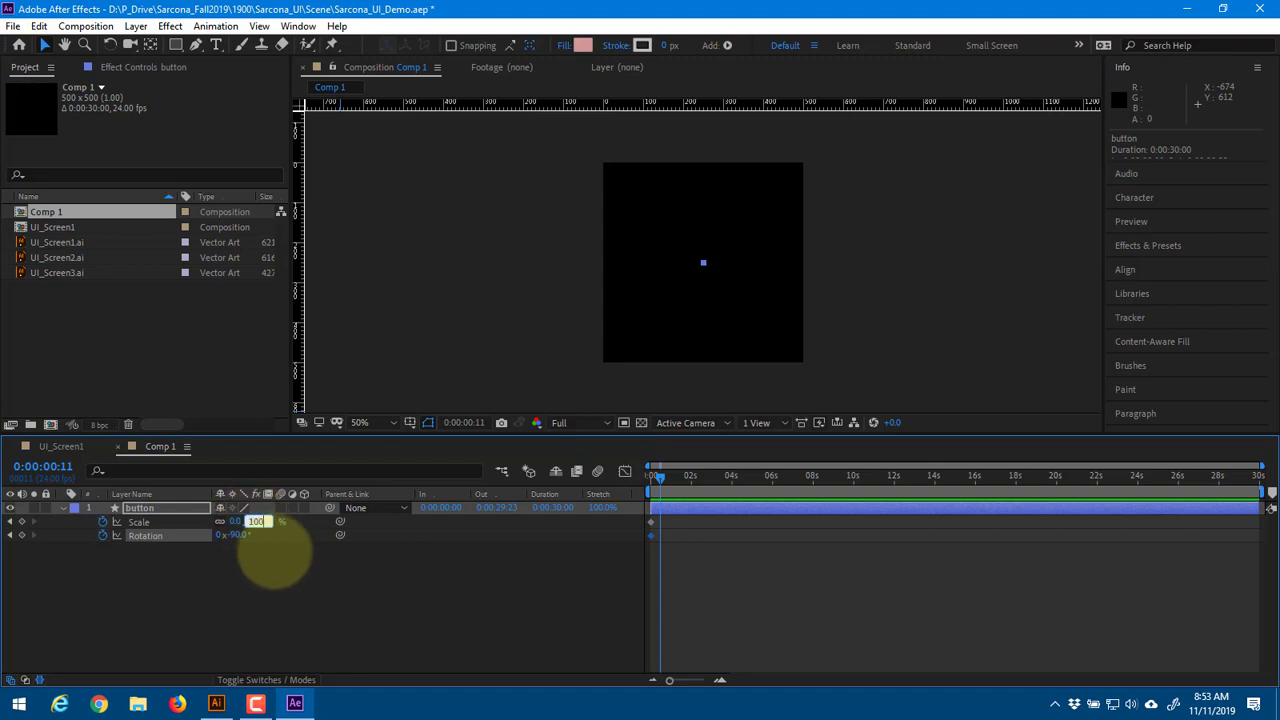
pyautogui.press('Return')
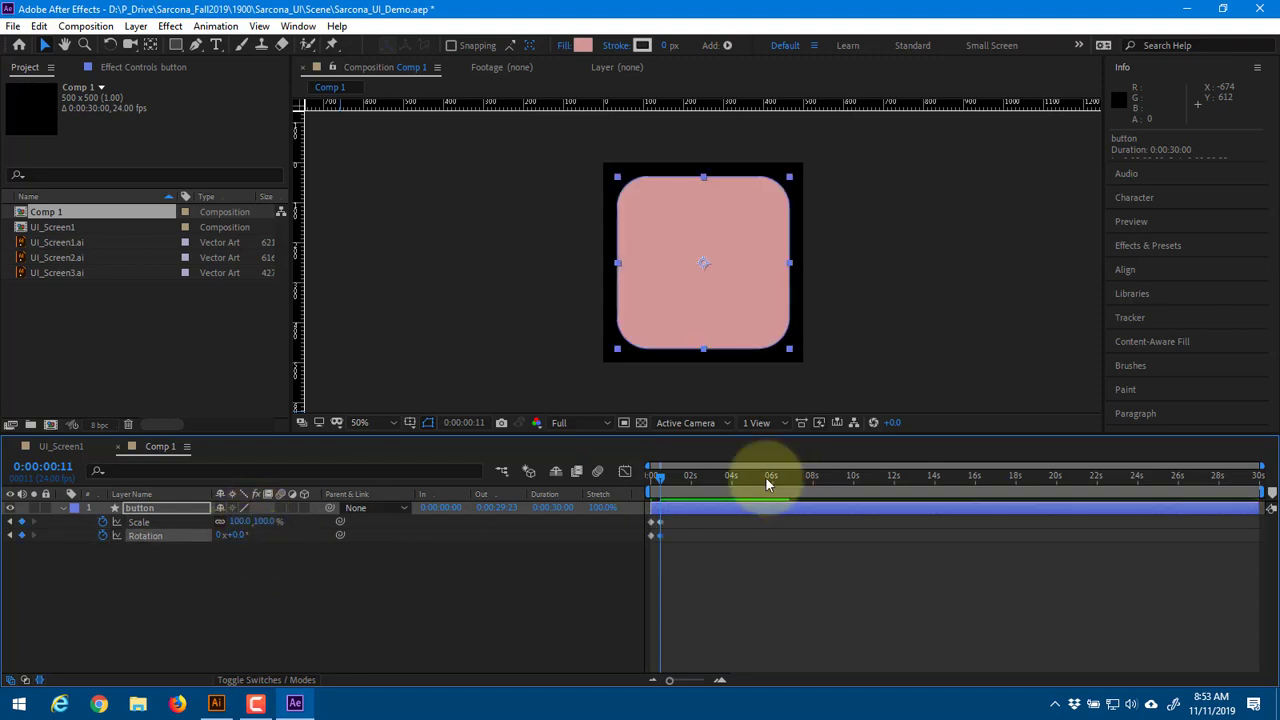
pyautogui.click(651, 479)
pyautogui.press('space')
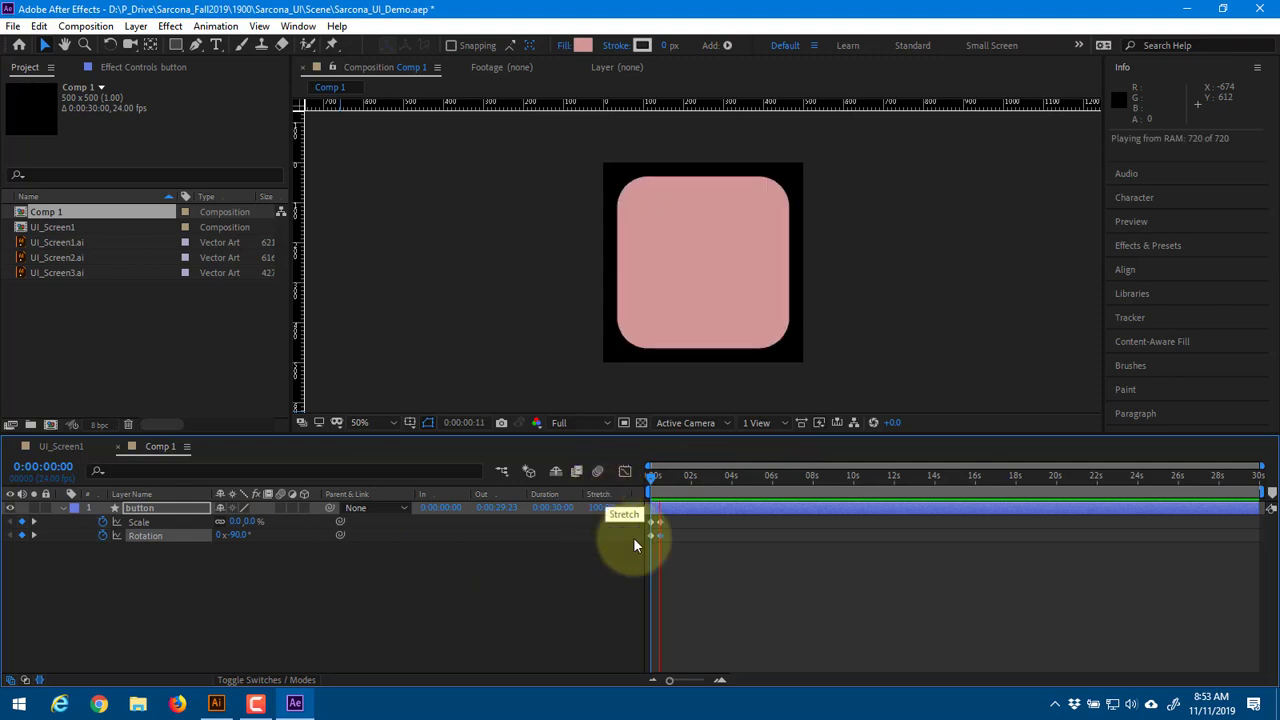
# Apply Easy Ease to all of the button's Scale and Rotation keyframes
pyautogui.moveTo(677, 682); pyautogui.dragTo(701, 683)
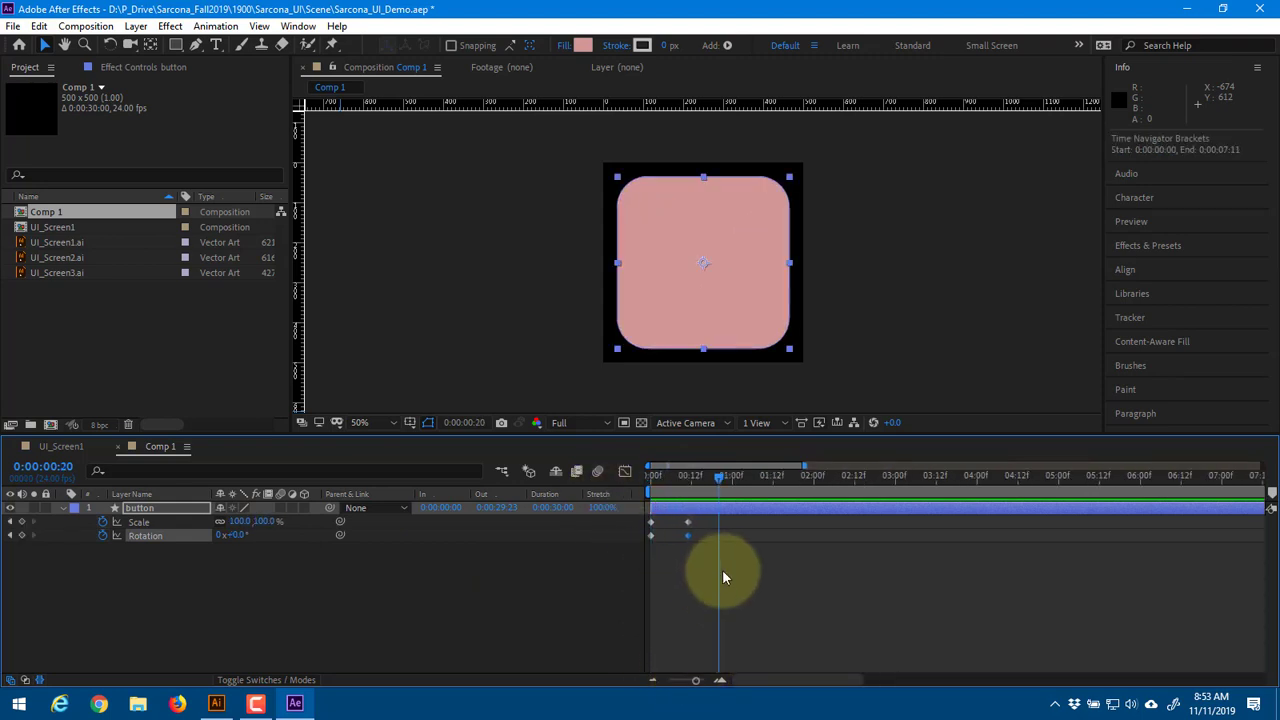
pyautogui.moveTo(707, 561); pyautogui.dragTo(610, 502)
pyautogui.moveTo(692, 537); pyautogui.dragTo(693, 535)
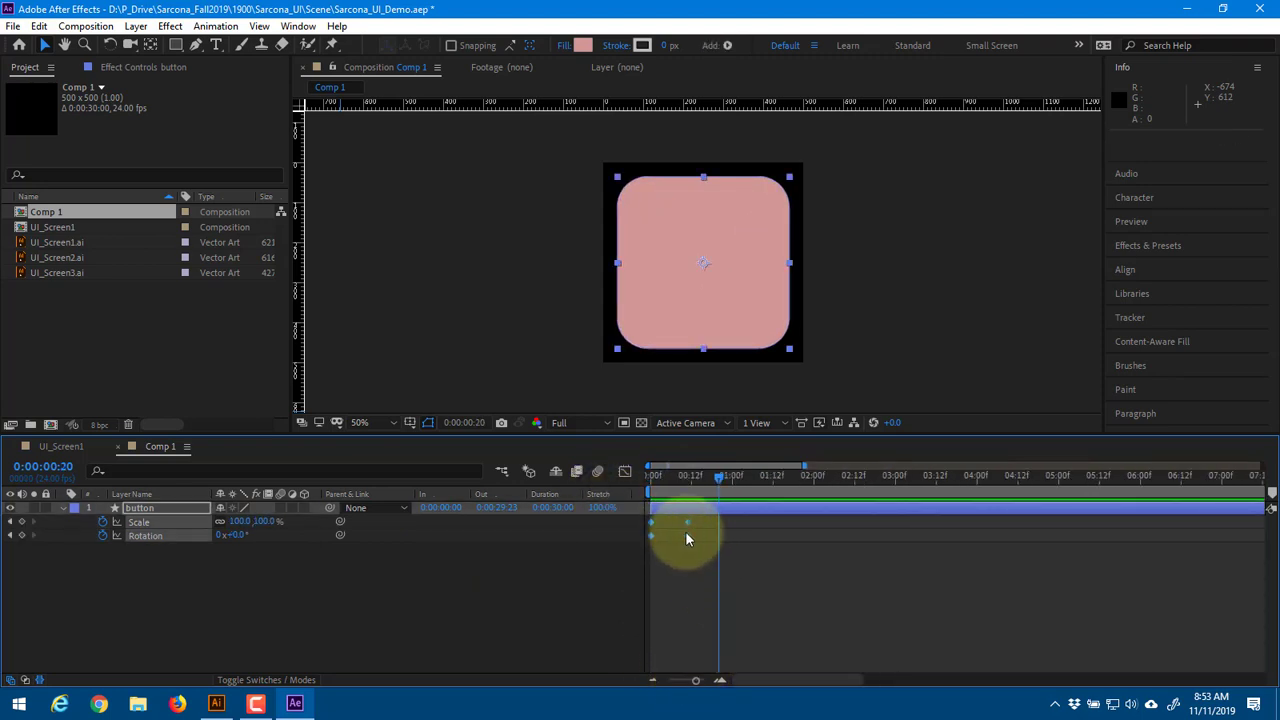
pyautogui.rightClick(686, 532)
pyautogui.moveTo(729, 518)
pyautogui.click(967, 573)
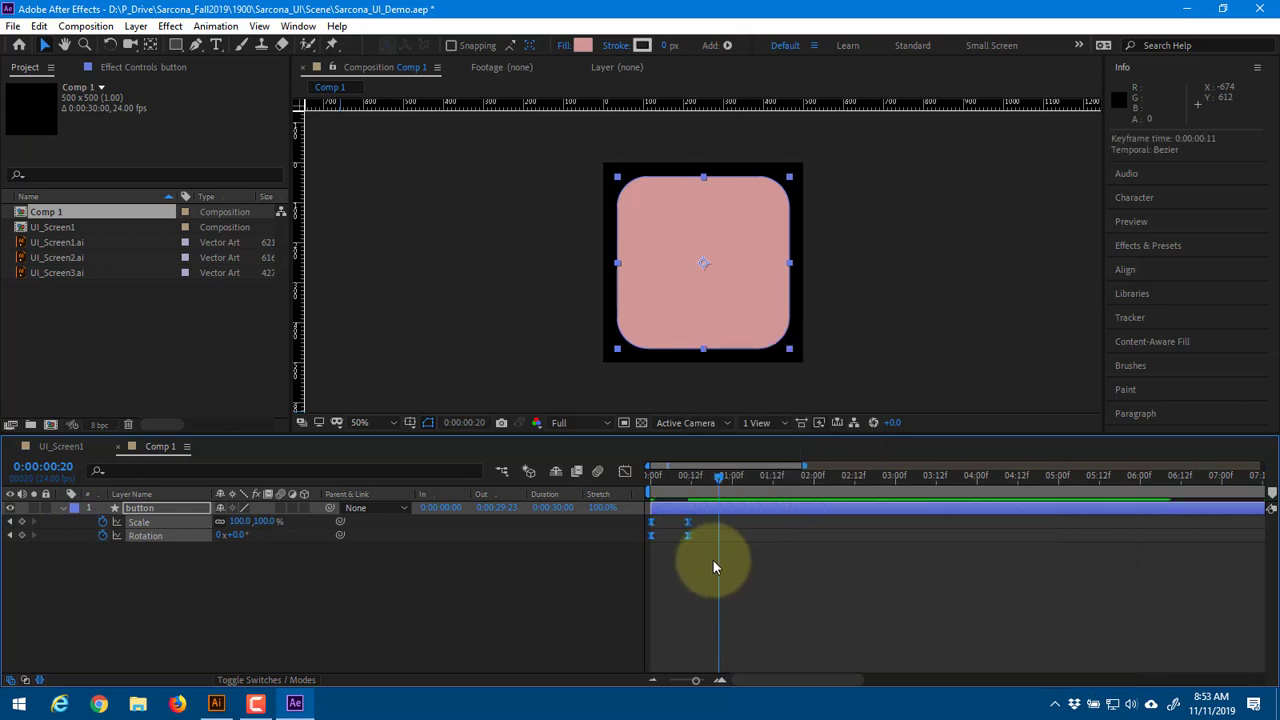
# Reshape the Scale and Rotation speed curves in the Graph Editor to start slowly and peak at the last keyframe, and preview the motion
pyautogui.click(713, 560)
pyautogui.moveTo(710, 528); pyautogui.dragTo(594, 543)
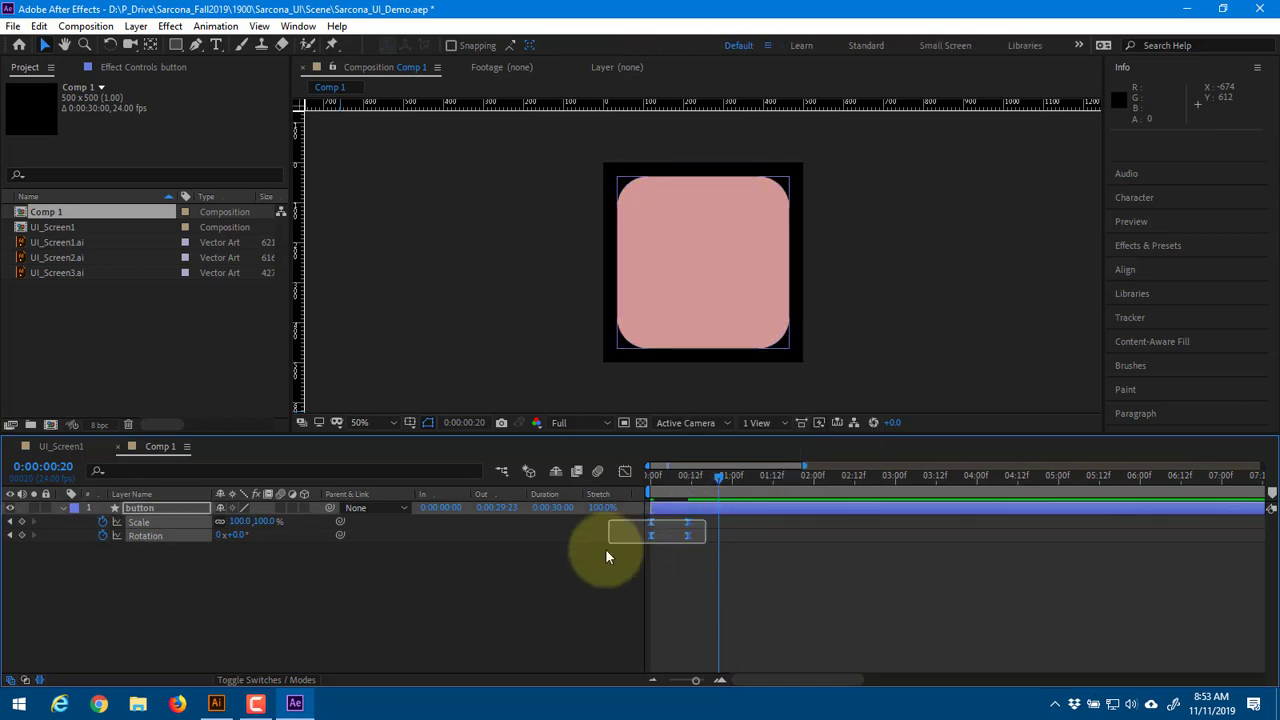
pyautogui.click(624, 471)
pyautogui.moveTo(664, 627); pyautogui.dragTo(692, 633)
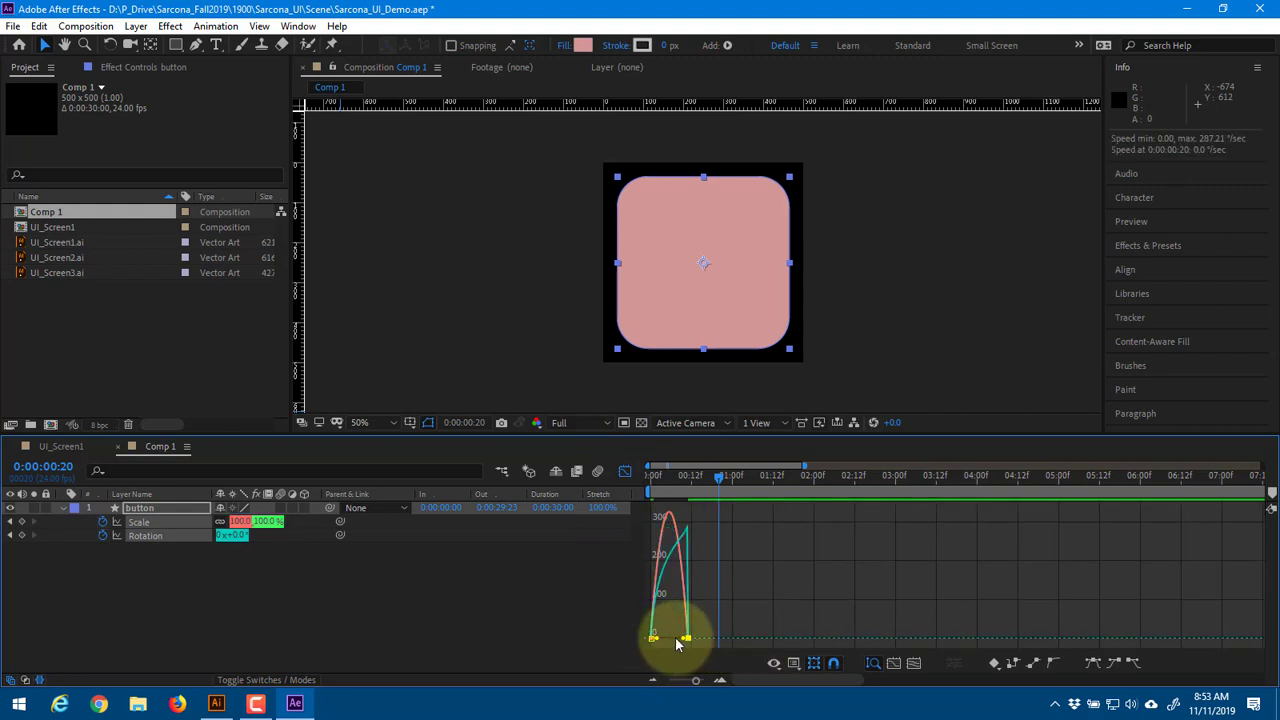
pyautogui.click(913, 663)
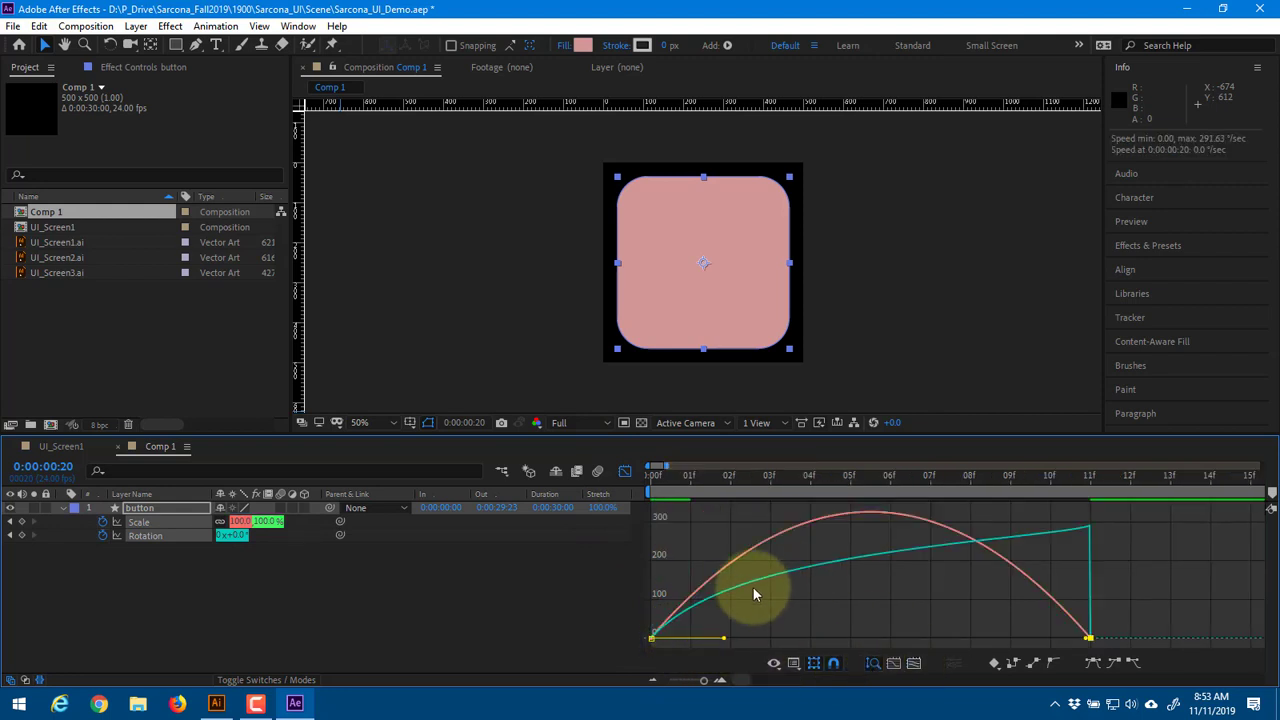
pyautogui.moveTo(757, 595); pyautogui.dragTo(810, 634)
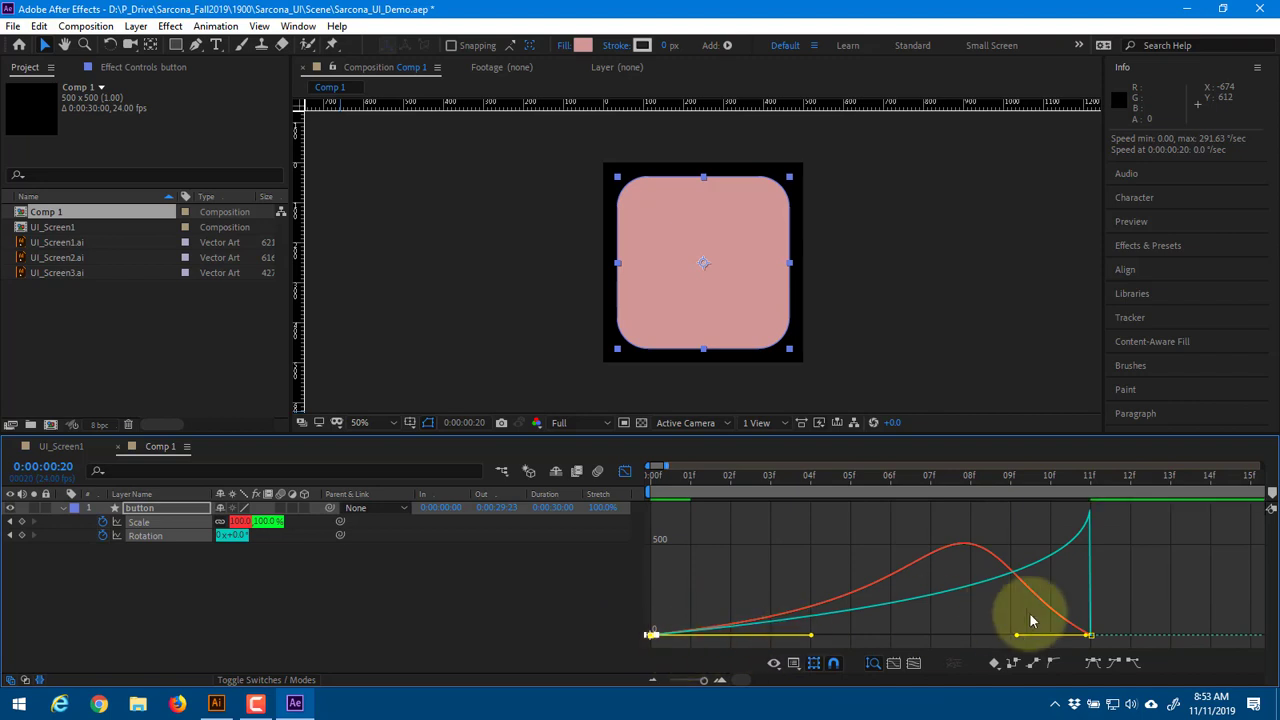
pyautogui.moveTo(1031, 615); pyautogui.dragTo(1144, 657)
pyautogui.moveTo(1025, 637); pyautogui.dragTo(942, 571)
pyautogui.moveTo(673, 478); pyautogui.dragTo(598, 490)
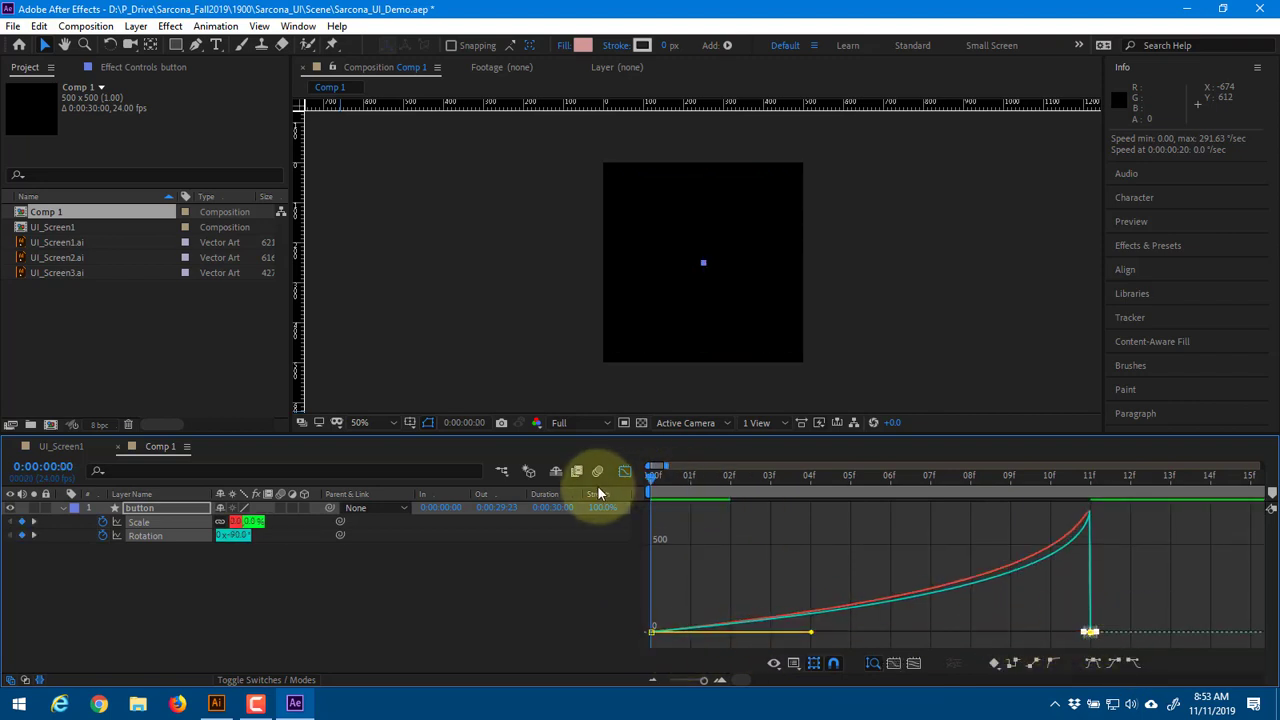
pyautogui.press('space')
pyautogui.press('space')
pyautogui.click(624, 471)
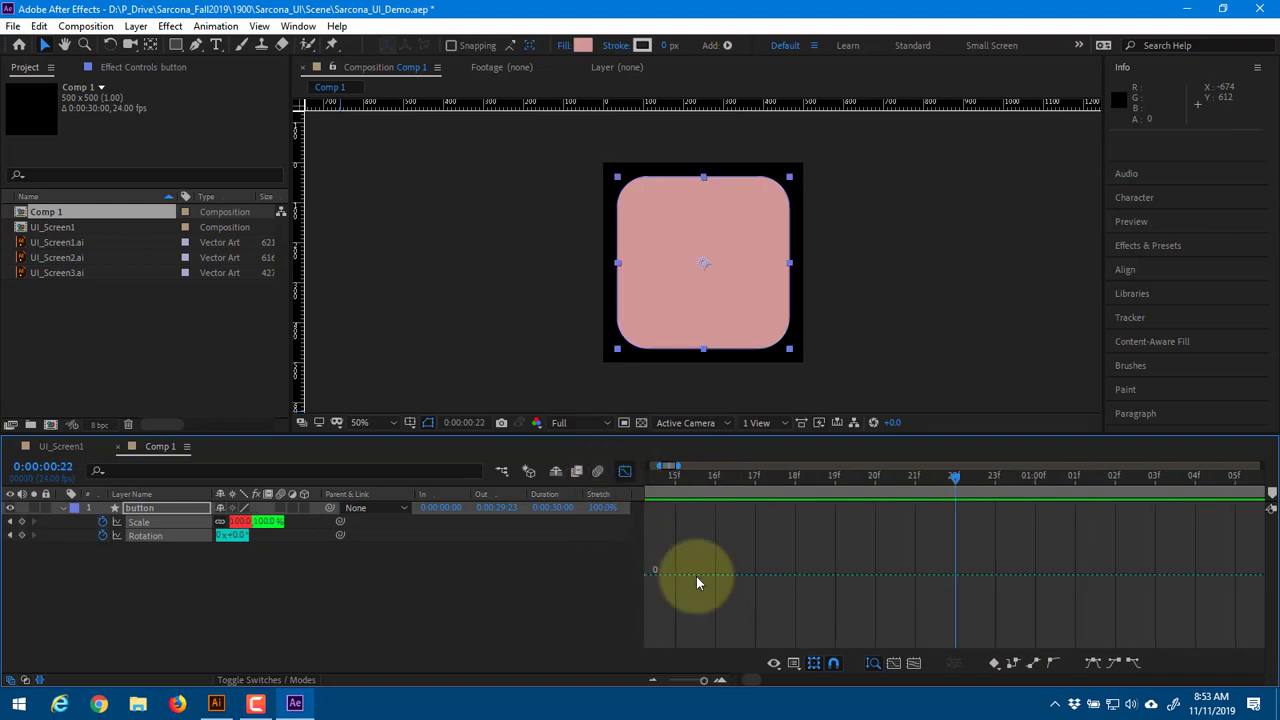
# Add a 110% Scale keyframe to the button at frame 10 as an overshoot, and play the animation from the start
pyautogui.moveTo(702, 681)
pyautogui.mouseDown()
pyautogui.moveTo(671, 682)
pyautogui.moveTo(693, 681)
pyautogui.mouseUp()
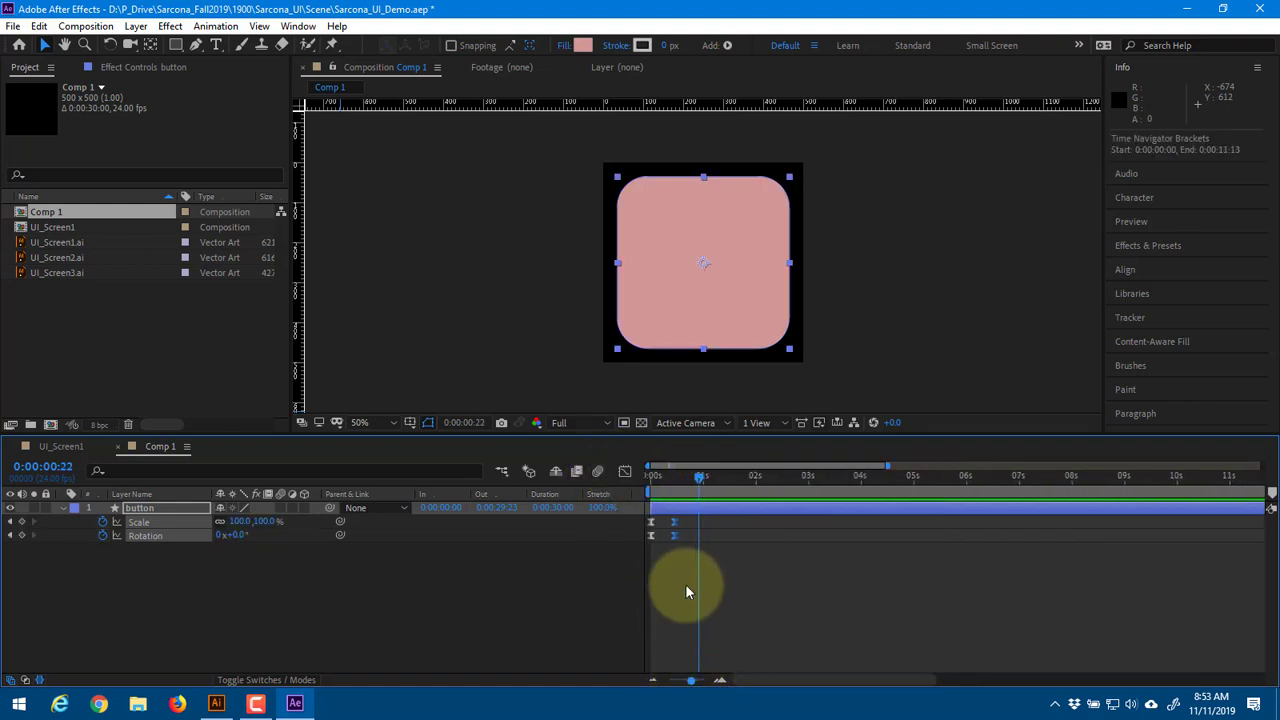
pyautogui.moveTo(683, 480)
pyautogui.mouseDown()
pyautogui.moveTo(638, 489)
pyautogui.moveTo(673, 482)
pyautogui.mouseUp()
pyautogui.press('space')
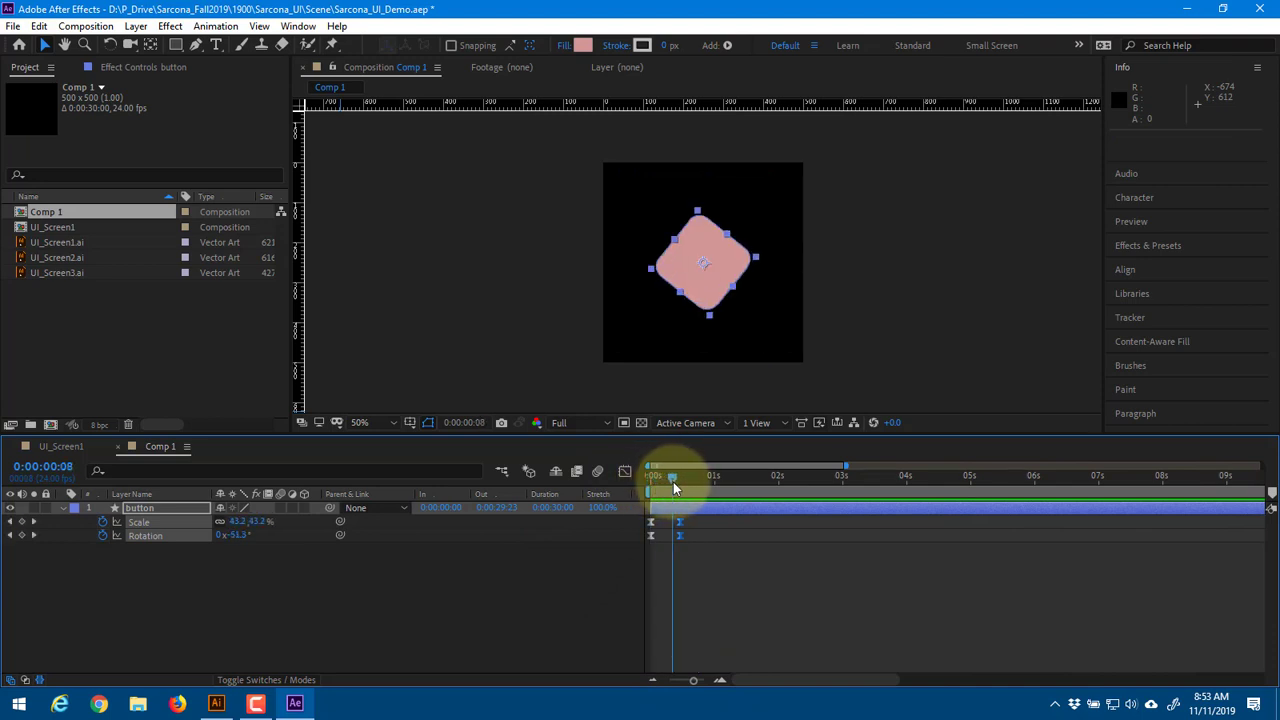
pyautogui.click(532, 574)
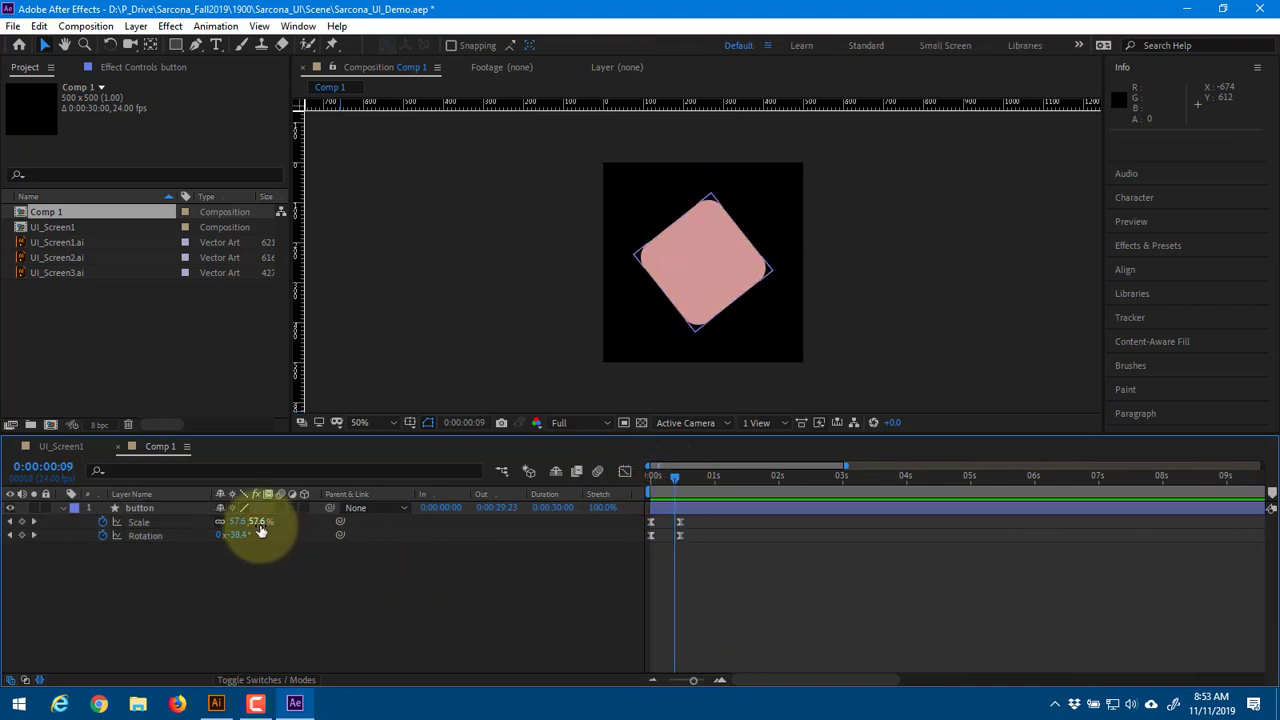
pyautogui.press('pagedown')
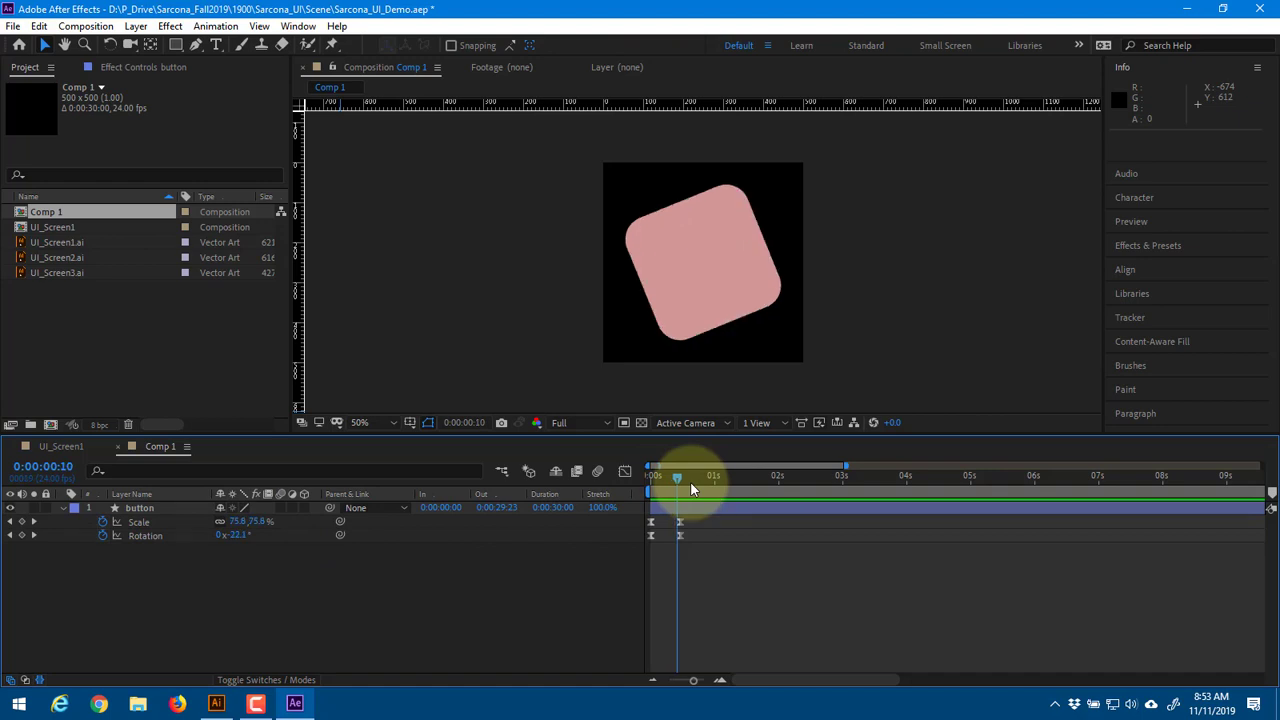
pyautogui.click(257, 521)
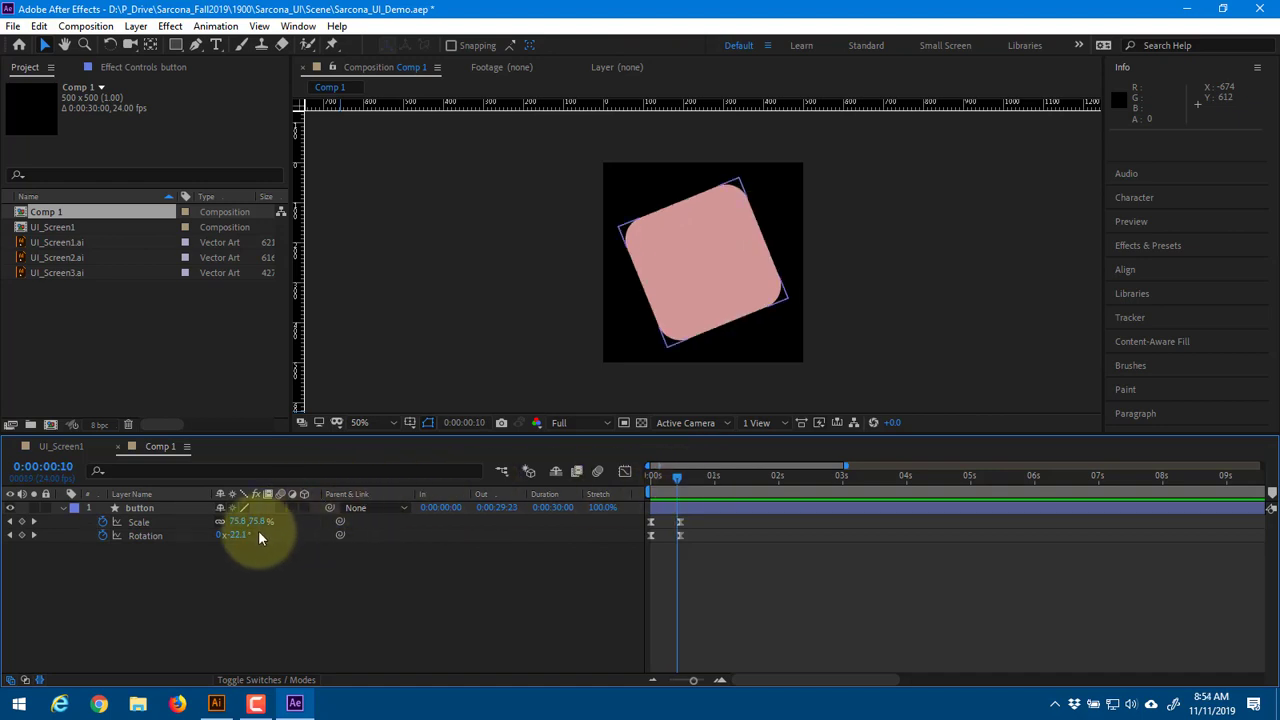
pyautogui.press('BackSpace')
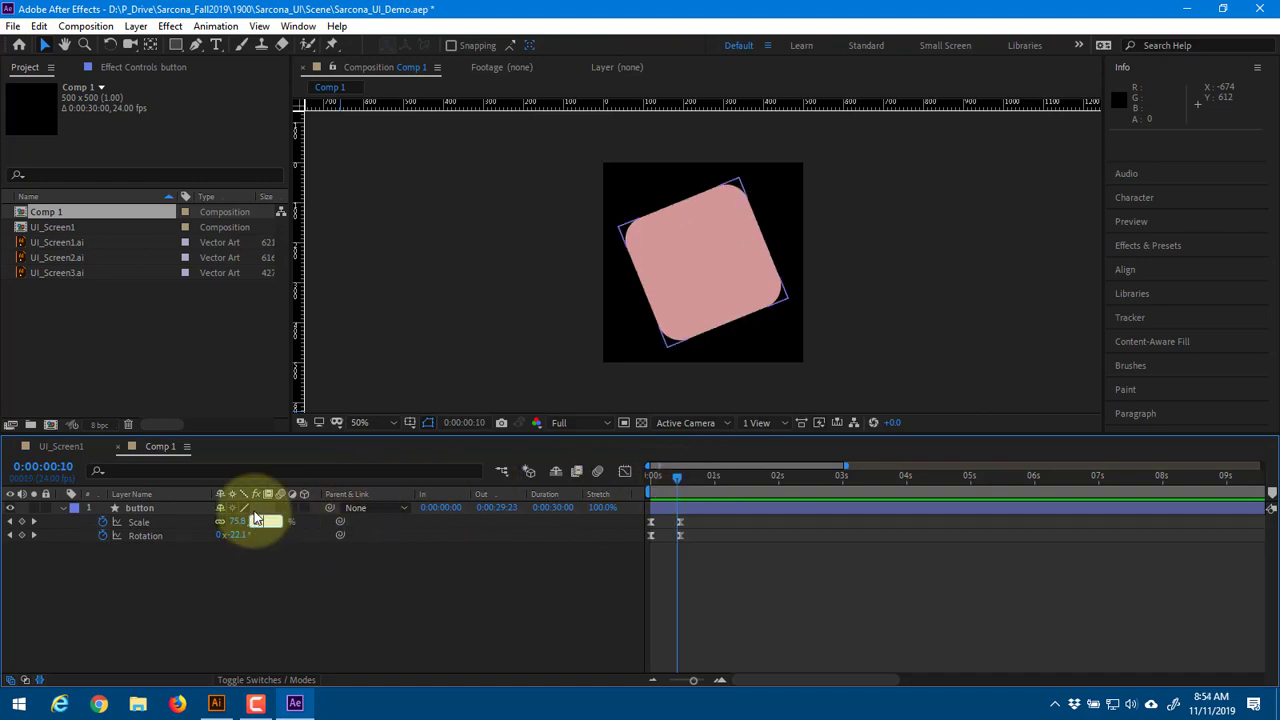
pyautogui.write('110')
pyautogui.press('Return')
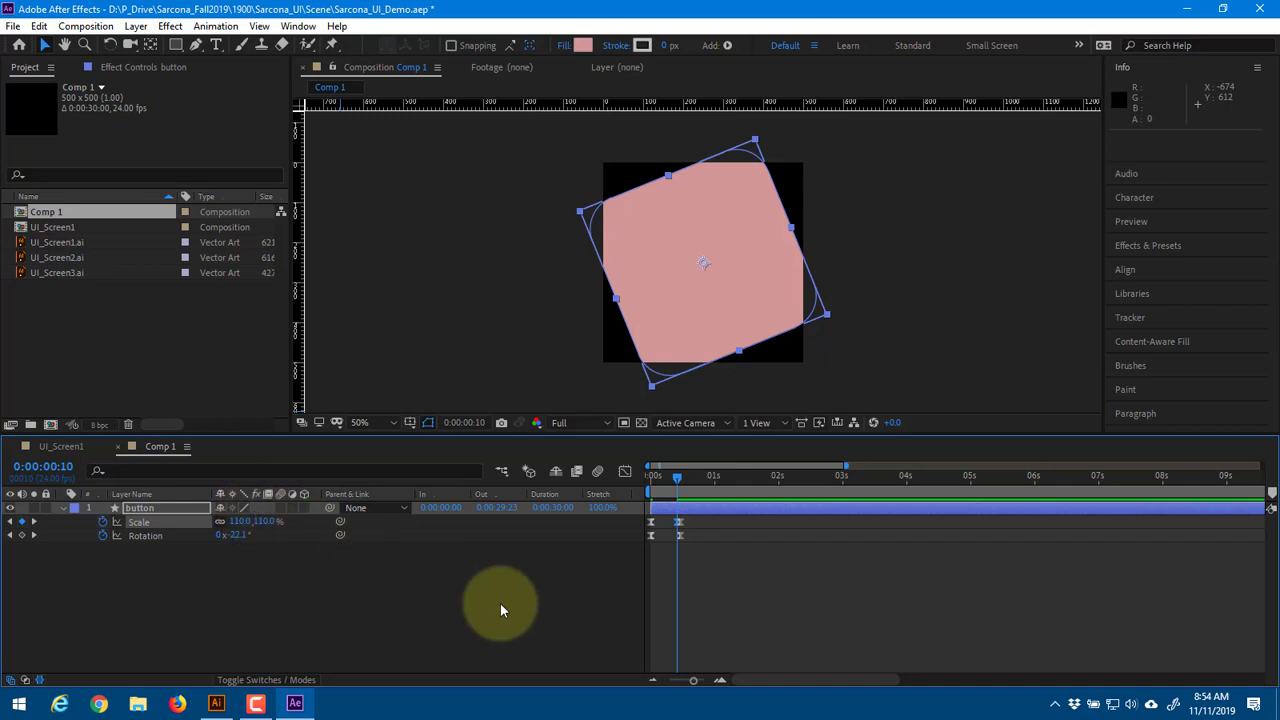
pyautogui.click(500, 603)
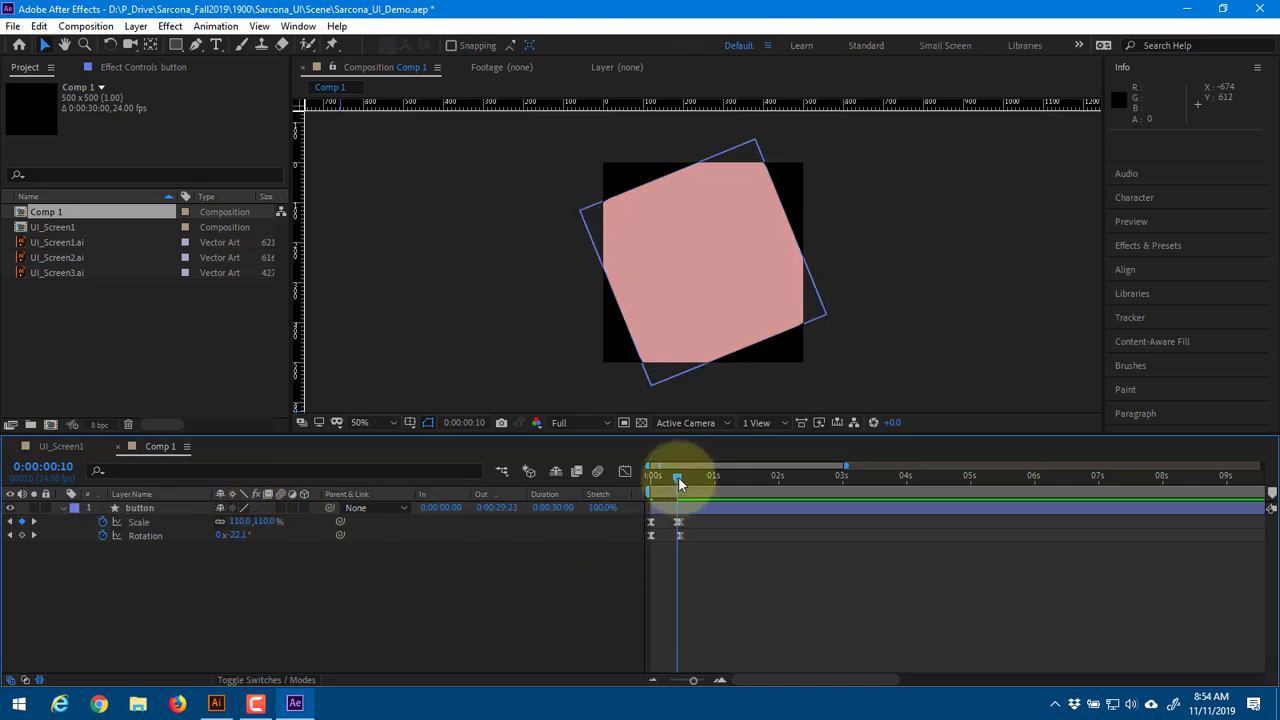
pyautogui.moveTo(678, 476); pyautogui.dragTo(652, 476)
pyautogui.press('space')
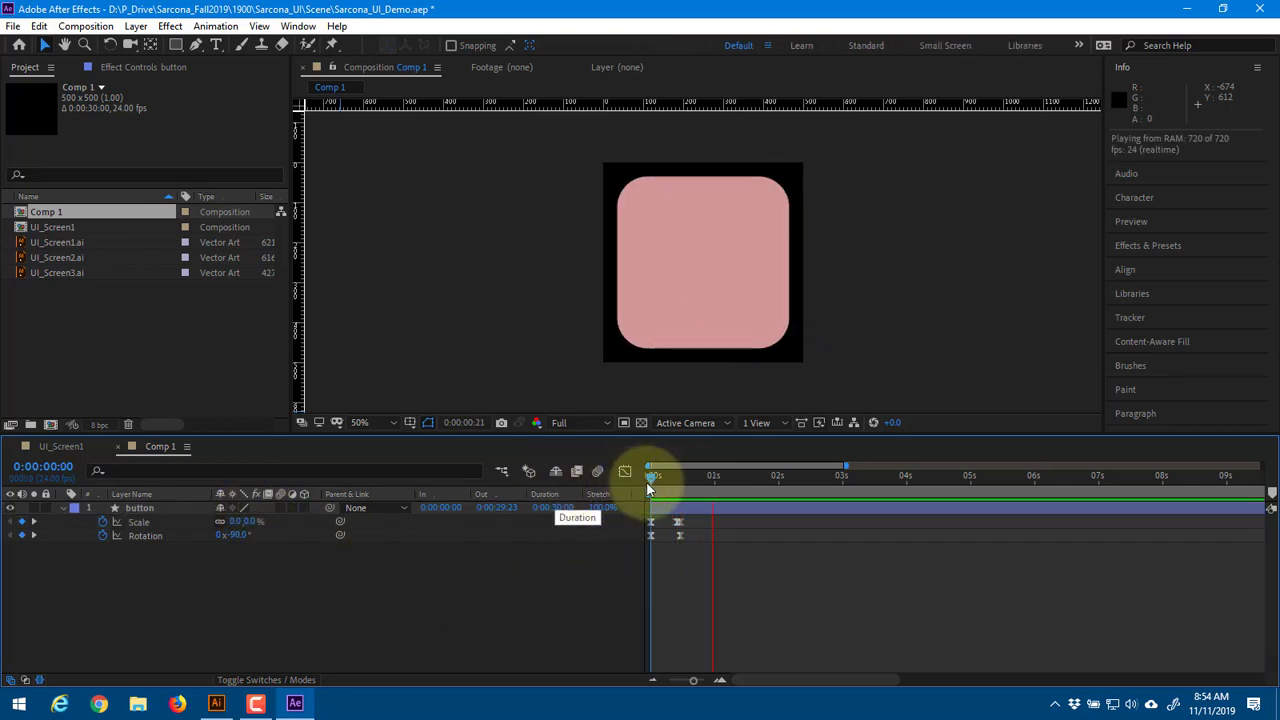
# Move the last Scale keyframe to frame 12 and the last Rotation keyframe to frame 9, and replay the animation
pyautogui.click(681, 523)
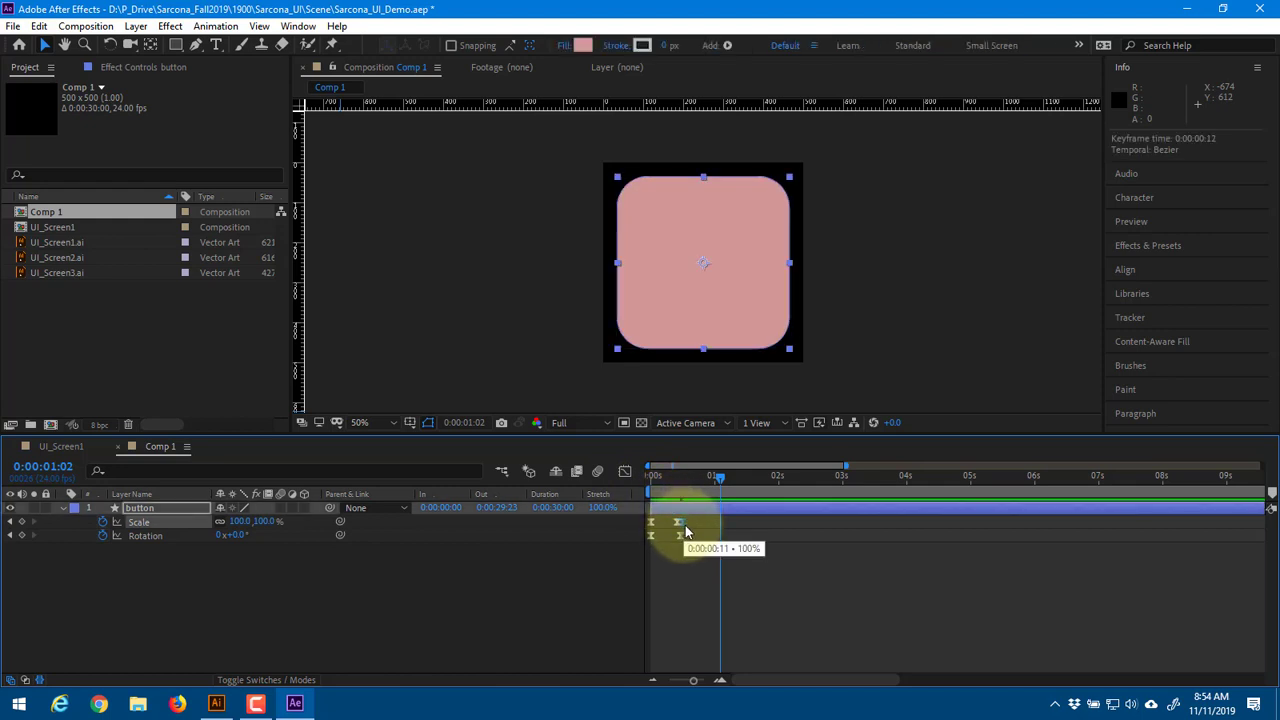
pyautogui.moveTo(680, 537); pyautogui.dragTo(675, 537)
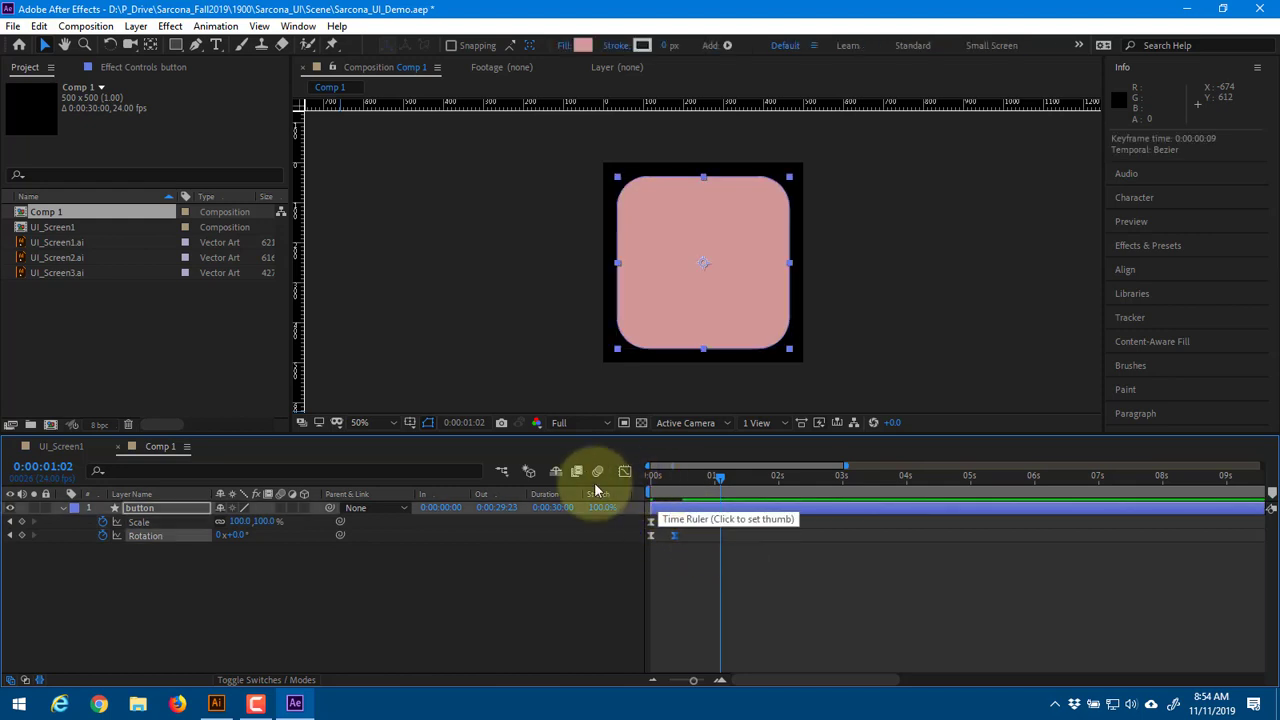
pyautogui.press('Home')
pyautogui.press('space')
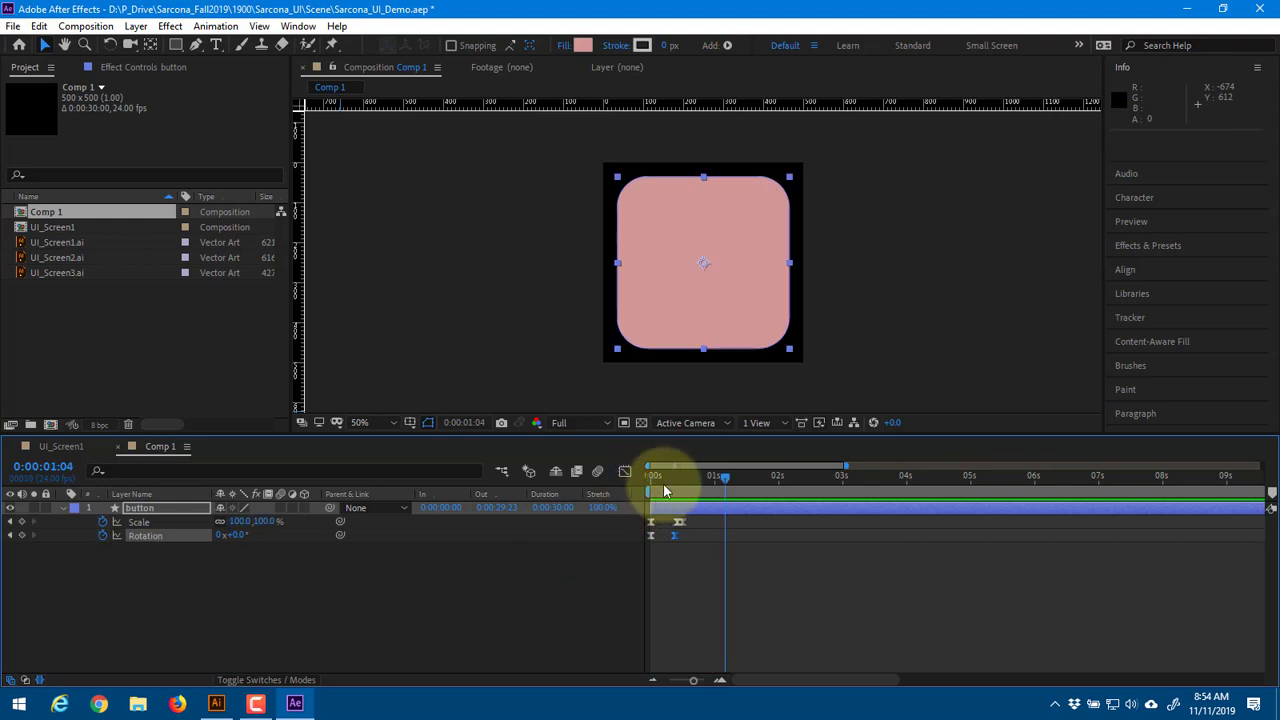
pyautogui.press('space')
pyautogui.press('space')
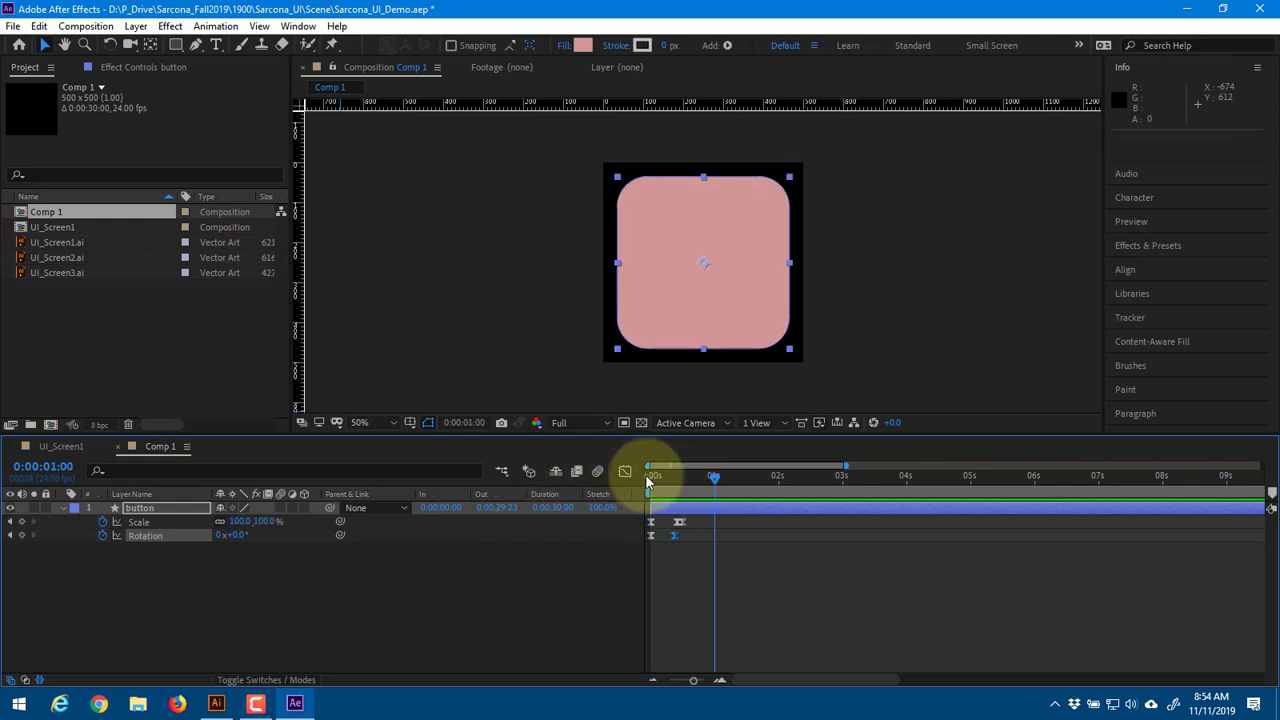
# Scrub the button animation from the start to 0:00:00:11 to check the button's enlarged size against the frame
pyautogui.click(651, 479)
pyautogui.moveTo(651, 479); pyautogui.dragTo(680, 485)
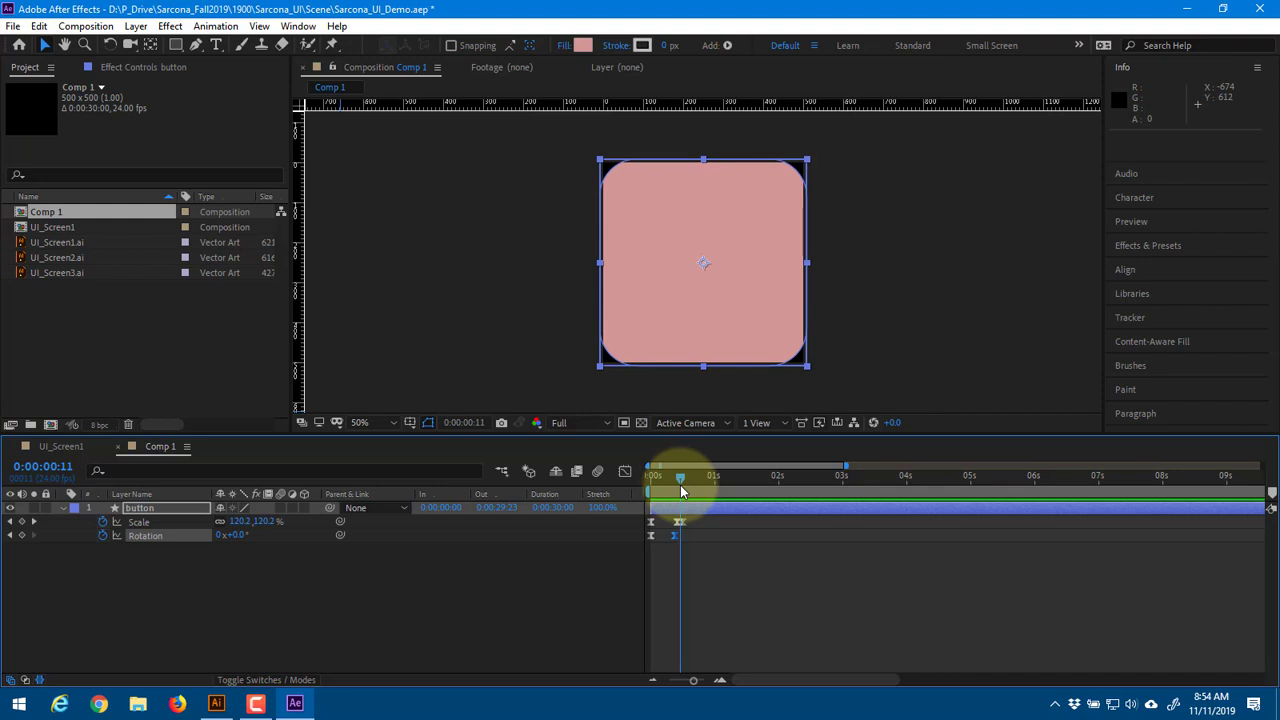
pyautogui.moveTo(680, 485); pyautogui.dragTo(681, 489)
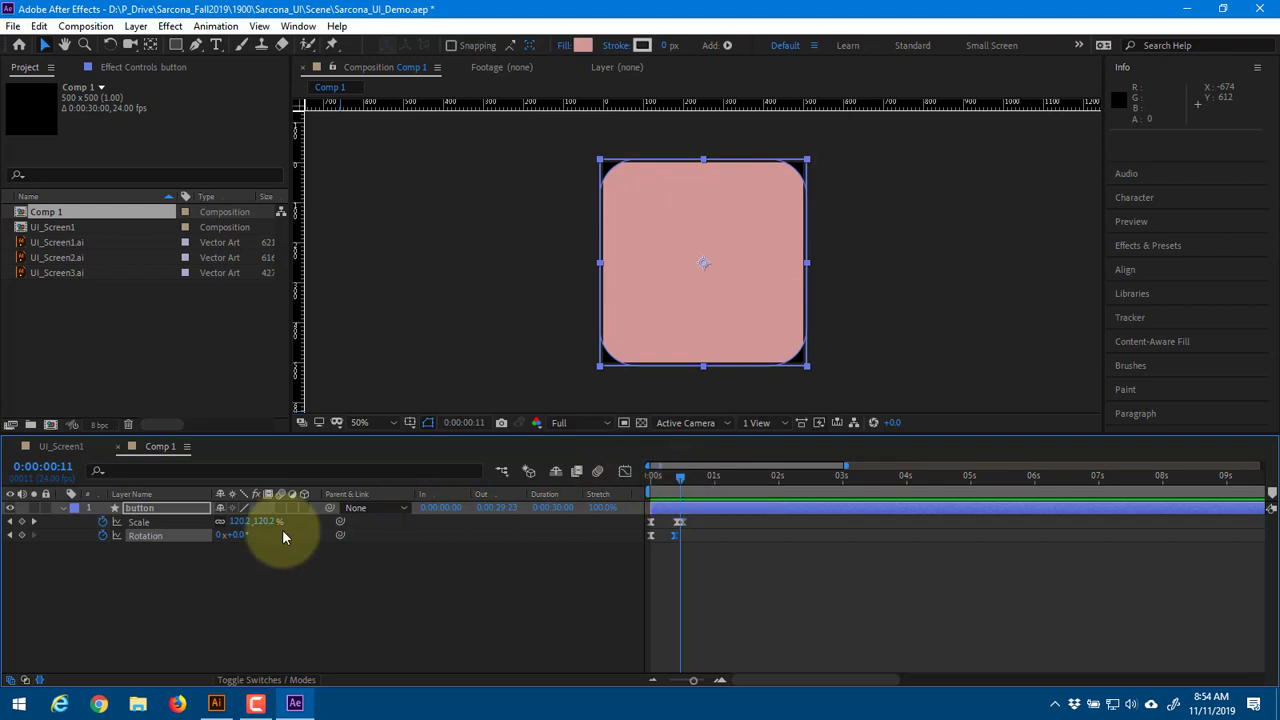
# Reduce the size of Rectangle Path 1 in the button layer to 400 and further down to 380
pyautogui.click(153, 508)
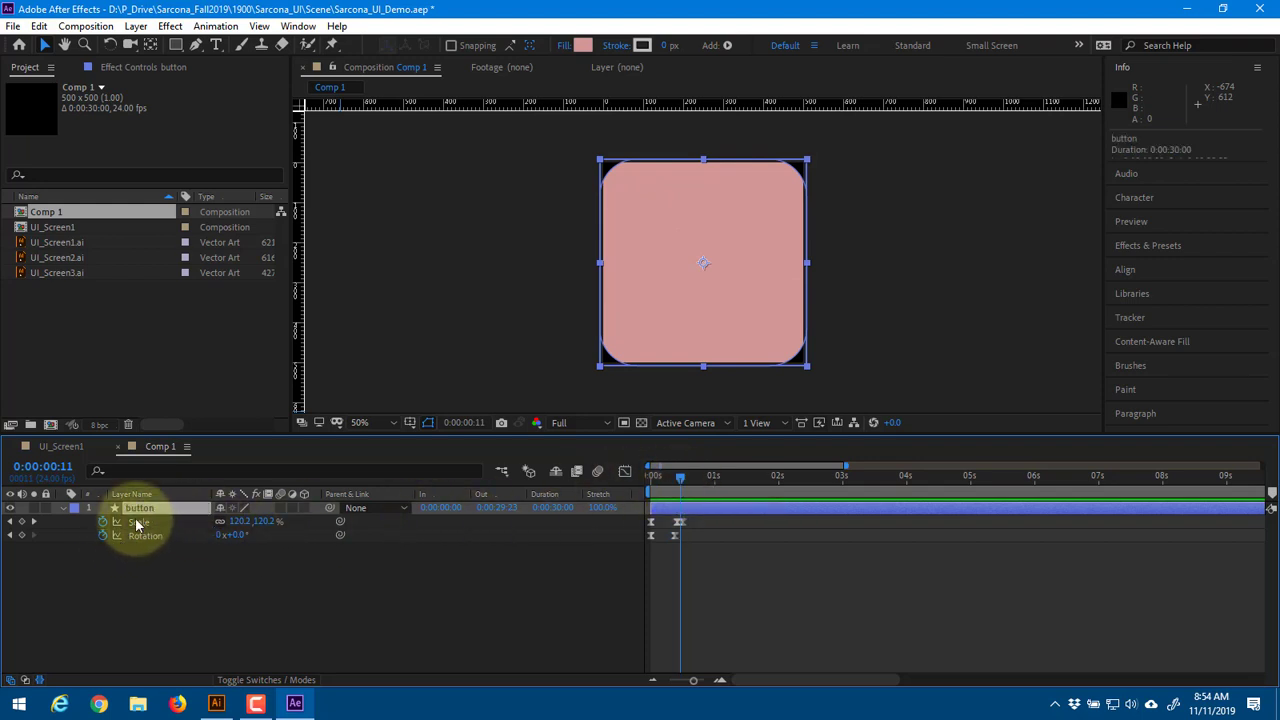
pyautogui.click(65, 508)
pyautogui.click(65, 510)
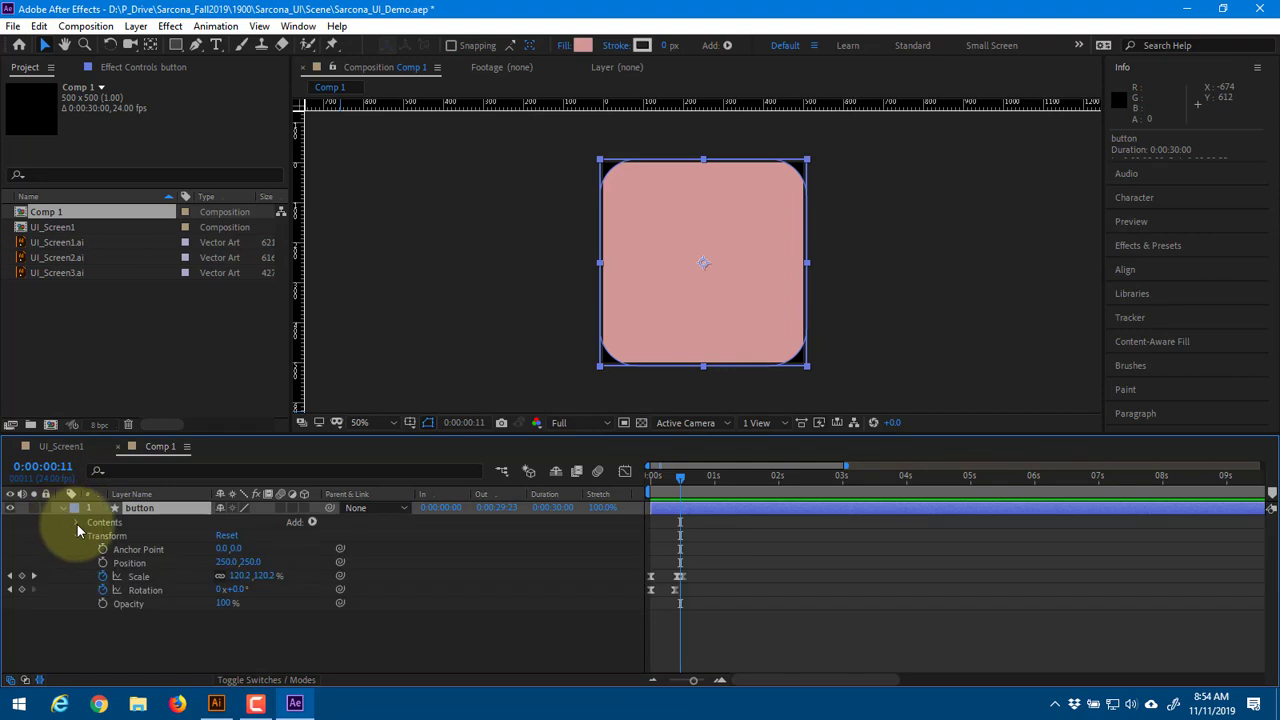
pyautogui.click(89, 535)
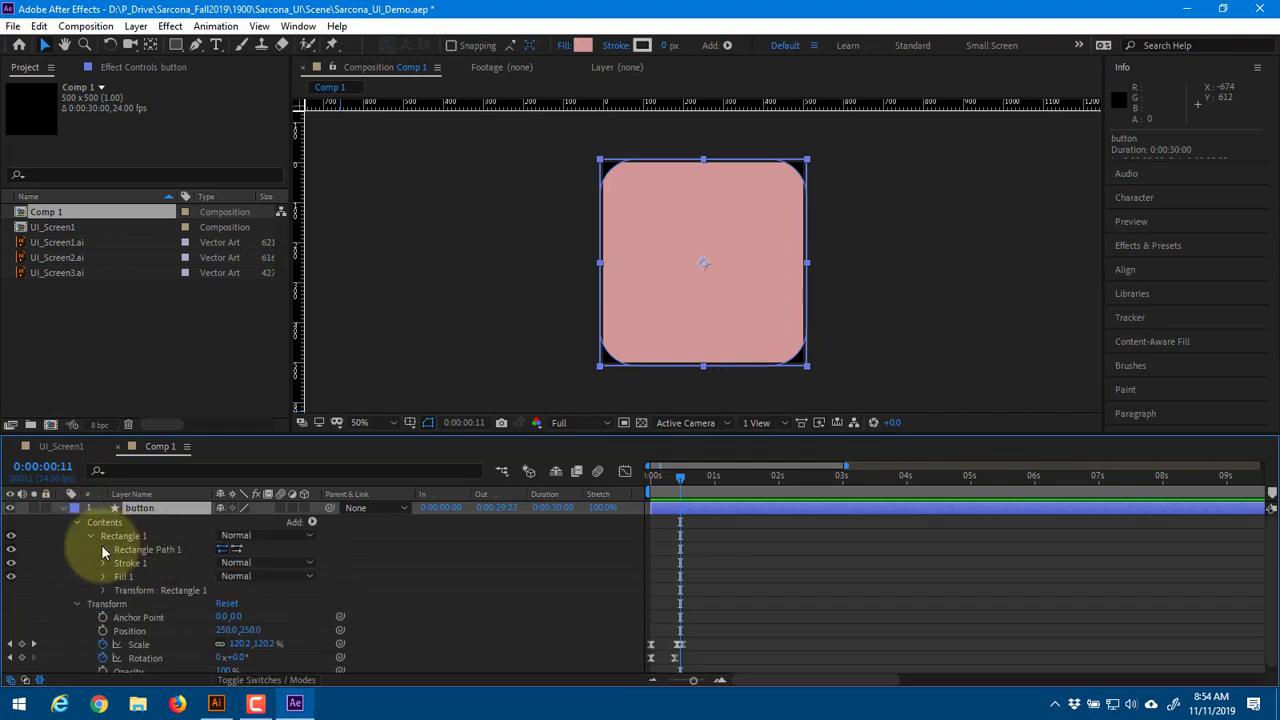
pyautogui.click(103, 549)
pyautogui.click(240, 562)
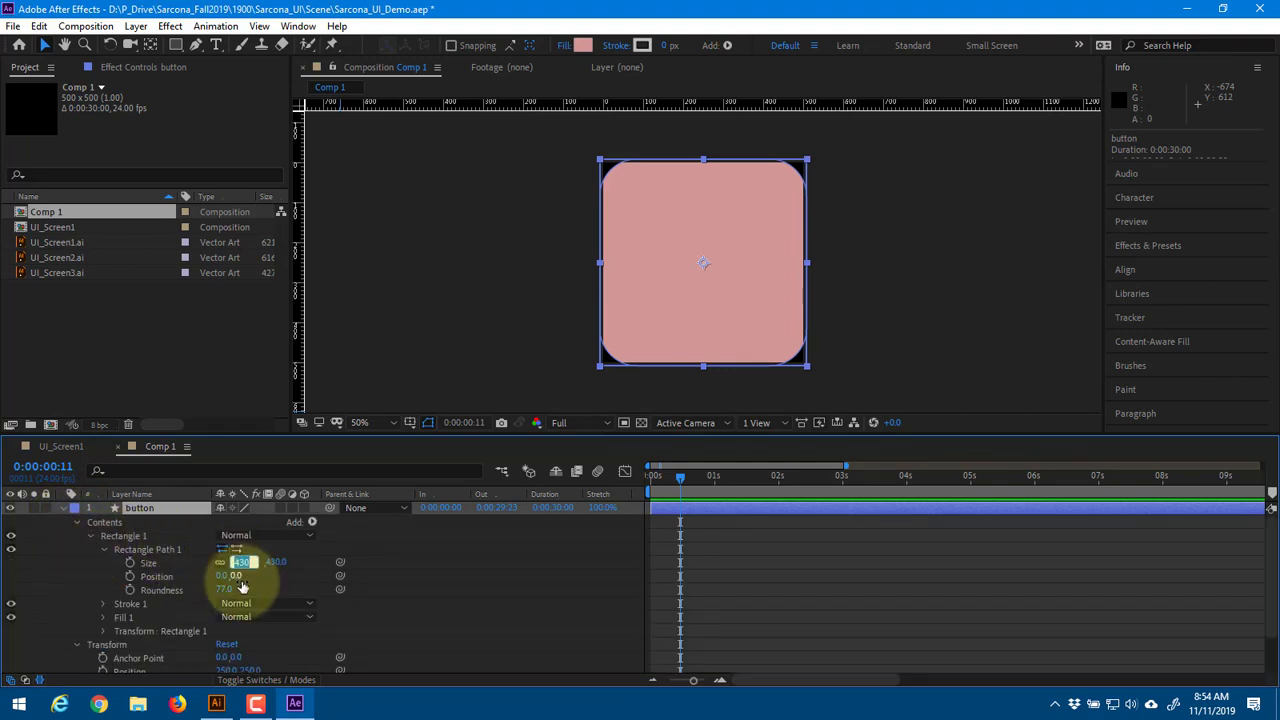
pyautogui.write('400')
pyautogui.press('Return')
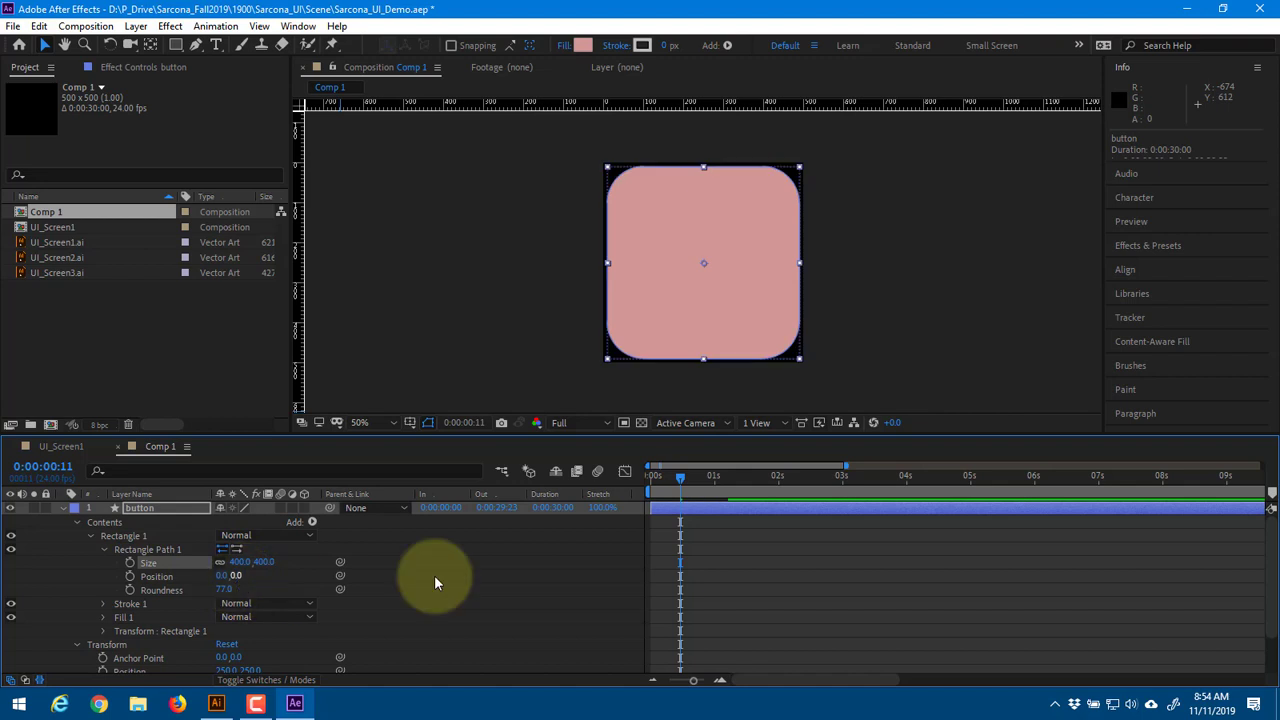
pyautogui.click(240, 562)
pyautogui.write('380')
pyautogui.press('Return')
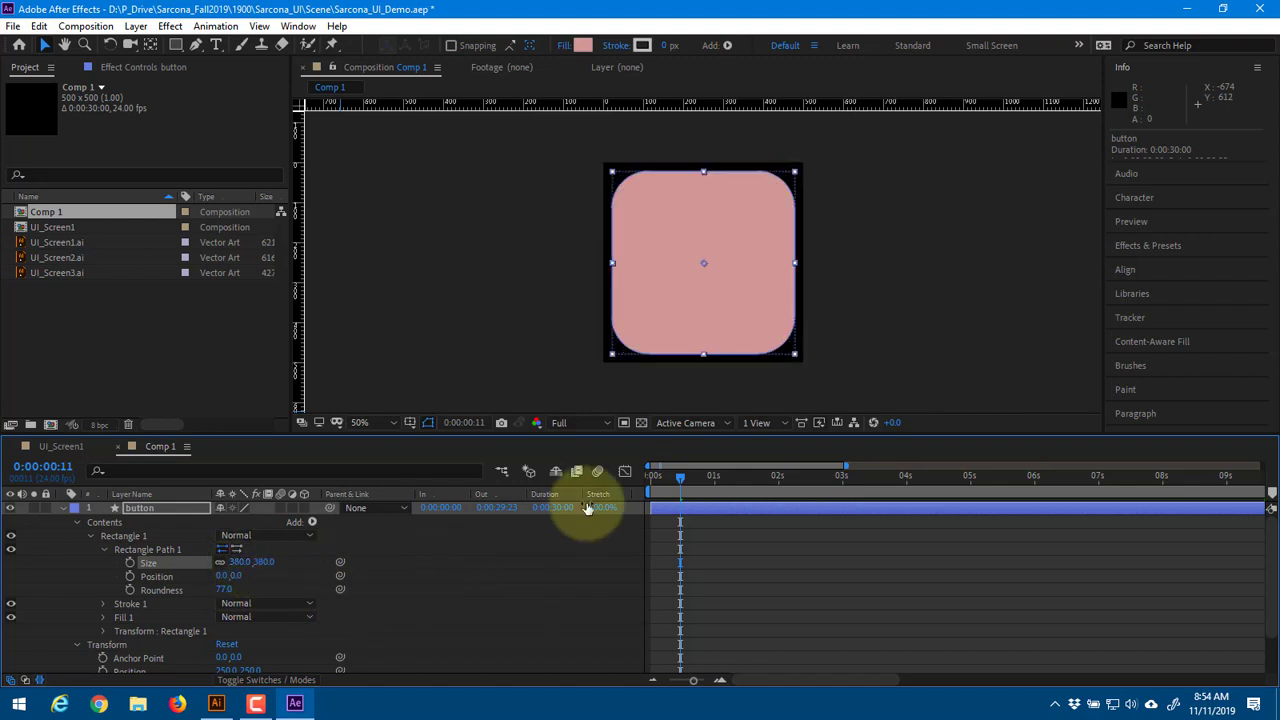
# Preview the resized button animation from the first frame
pyautogui.moveTo(668, 483); pyautogui.dragTo(560, 508)
pyautogui.press('space')
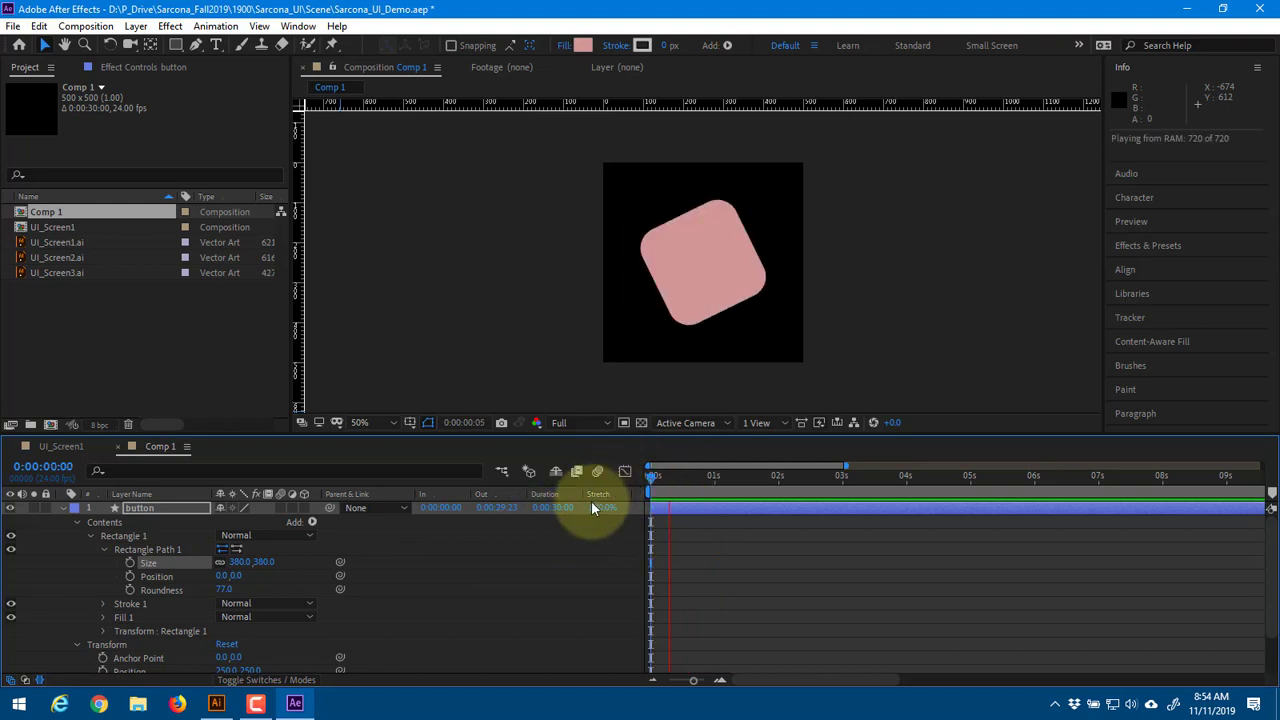
pyautogui.press('space')
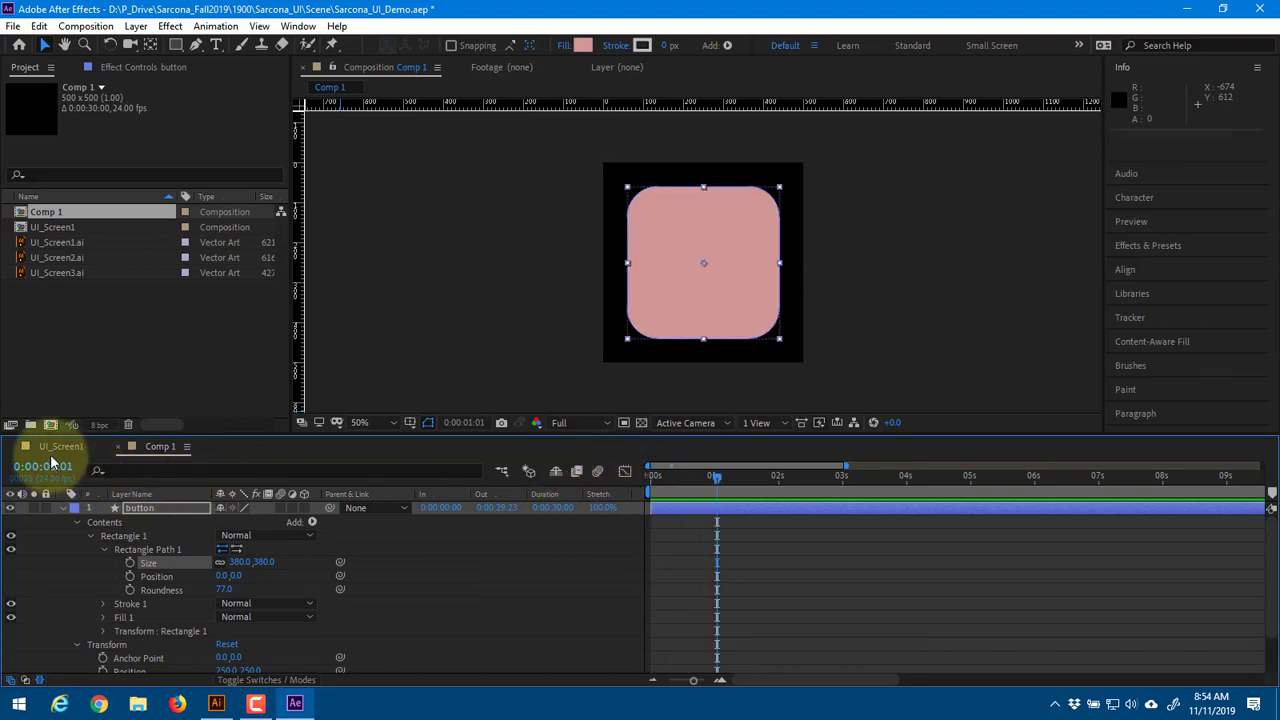
# Rename the composition Comp 1 as ButtonAnim
pyautogui.click(52, 215)
pyautogui.press('Return')
pyautogui.write('But')
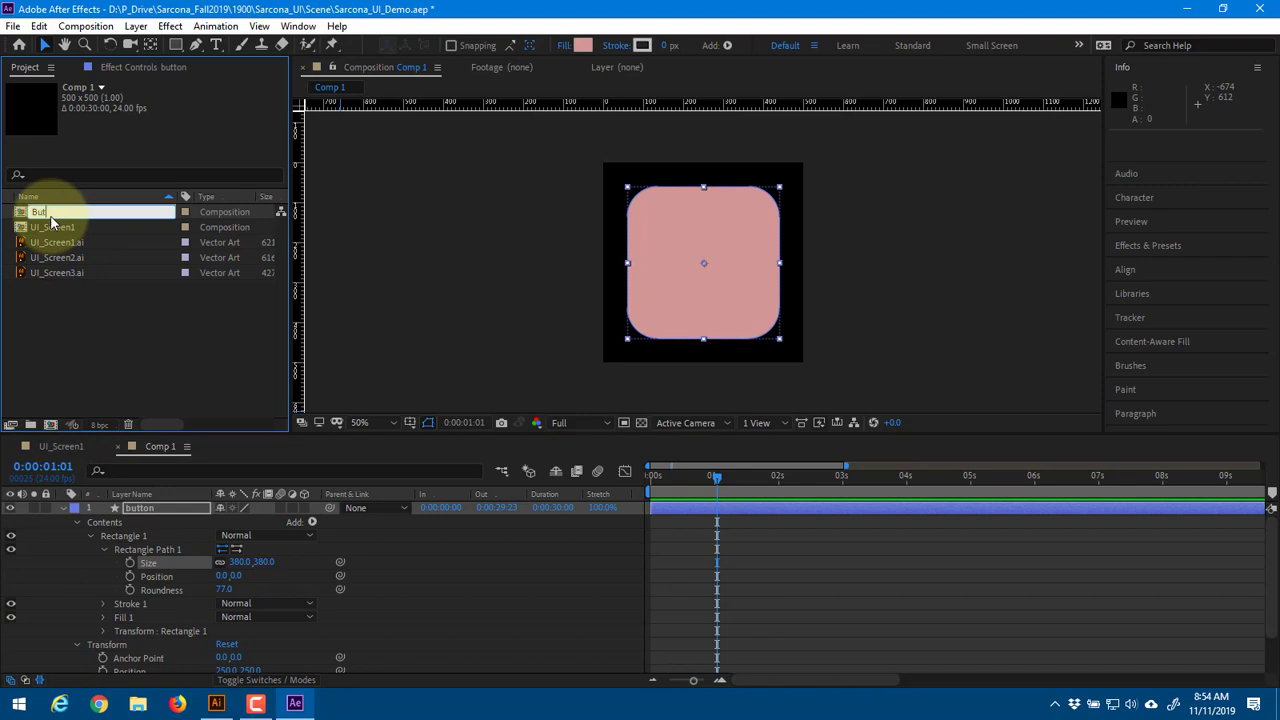
pyautogui.write('tonAnim')
pyautogui.press('Return')
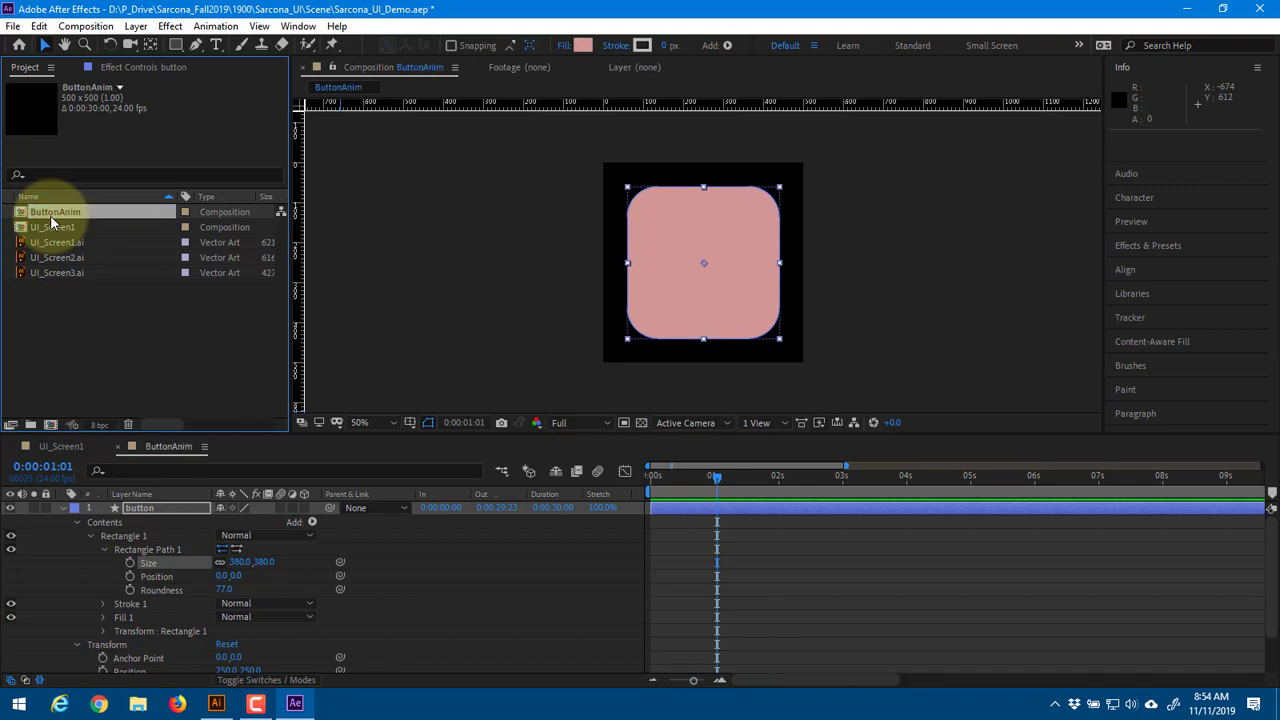
# Add the ButtonAnim composition to UI_Screen1 directly below the TitleBox layer and move it over the first icon of the top row
pyautogui.click(62, 447)
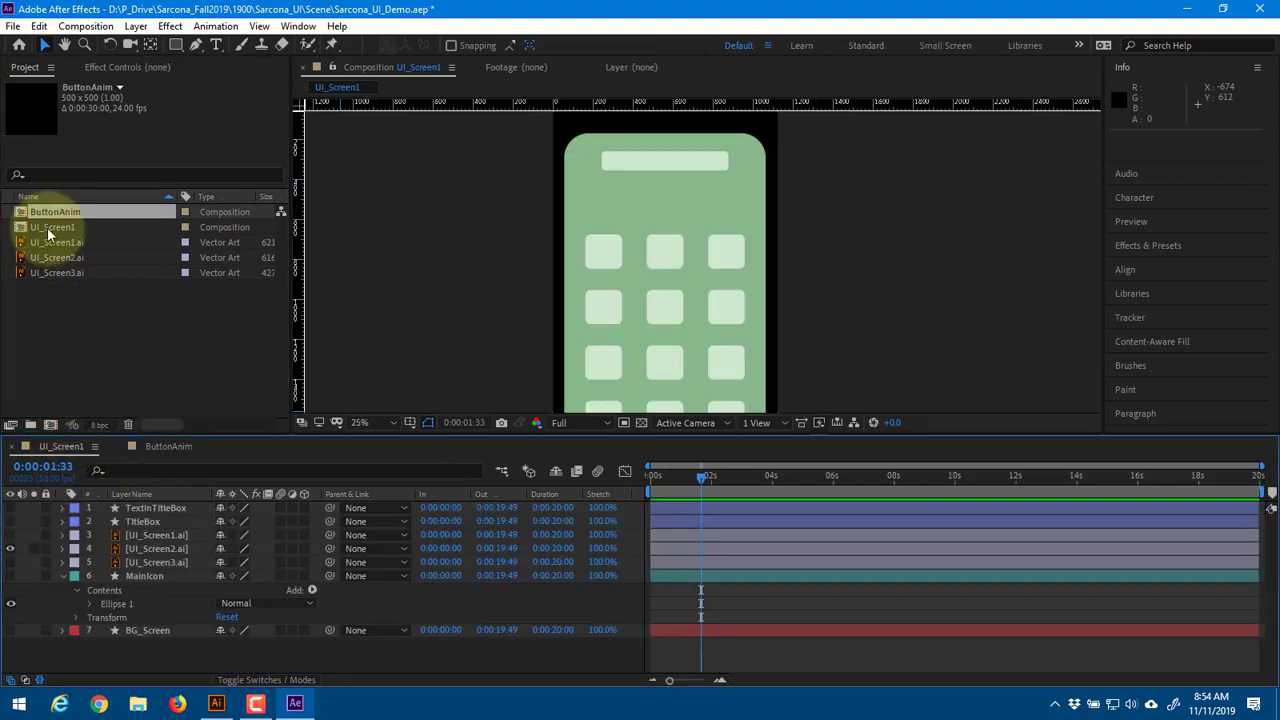
pyautogui.moveTo(47, 212); pyautogui.dragTo(160, 528)
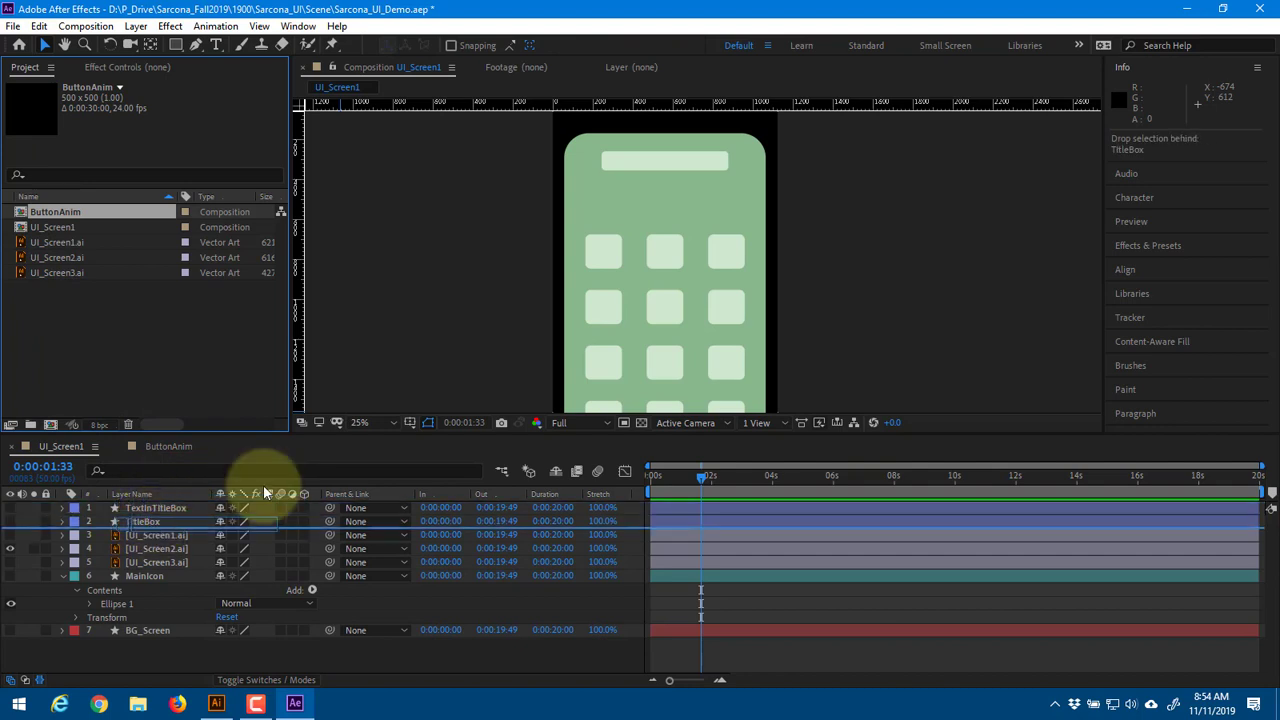
pyautogui.moveTo(650, 318); pyautogui.dragTo(588, 229)
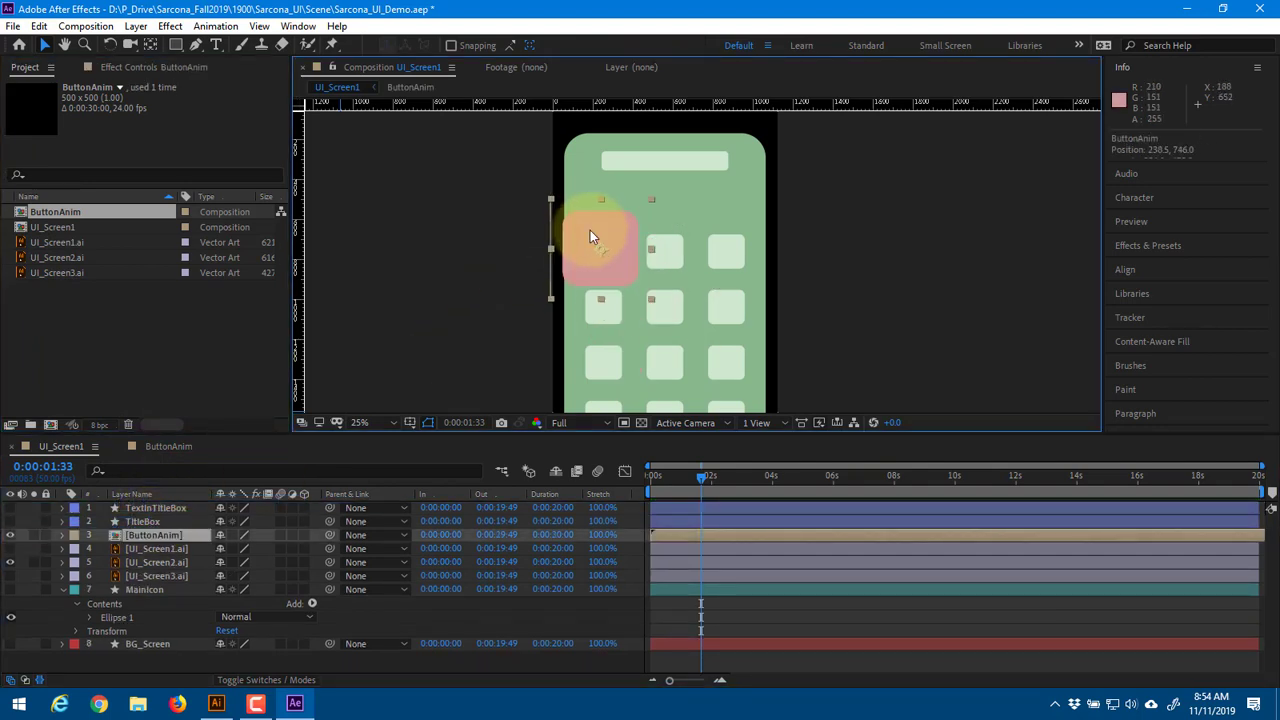
# Scale the ButtonAnim layer to 48% and align it with the first icon of the top row
pyautogui.press('s')
pyautogui.click(255, 550)
pyautogui.write('50')
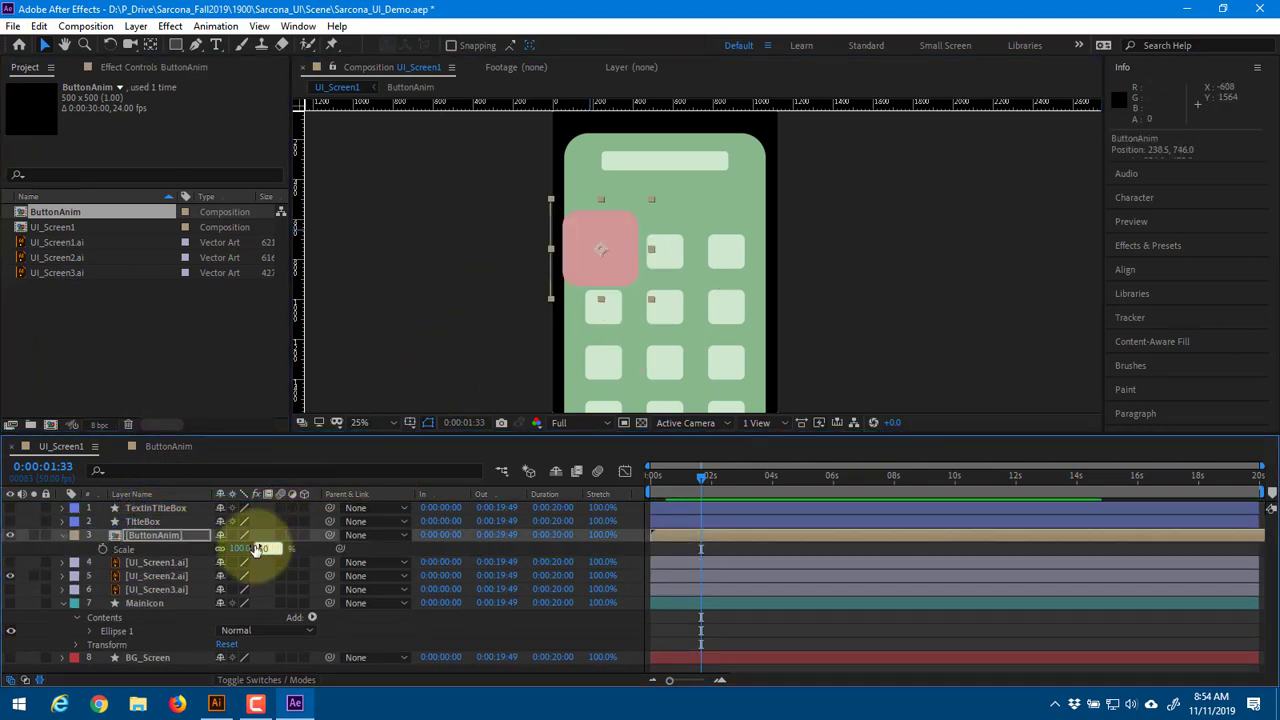
pyautogui.press('Return')
pyautogui.scroll(2, 590, 250)
pyautogui.moveTo(494, 241); pyautogui.dragTo(497, 249)
pyautogui.moveTo(233, 548); pyautogui.dragTo(230, 548)
# Duplicate the ButtonAnim layer twice and place the copies over the second and third icons of the top row
pyautogui.scroll(1, 450, 318)
pyautogui.moveTo(447, 309); pyautogui.dragTo(660, 334)
pyautogui.moveTo(519, 231); pyautogui.dragTo(1006, 229)
pyautogui.hotkey('ctrl', 'd')
pyautogui.hotkey('ctrl', 'd')
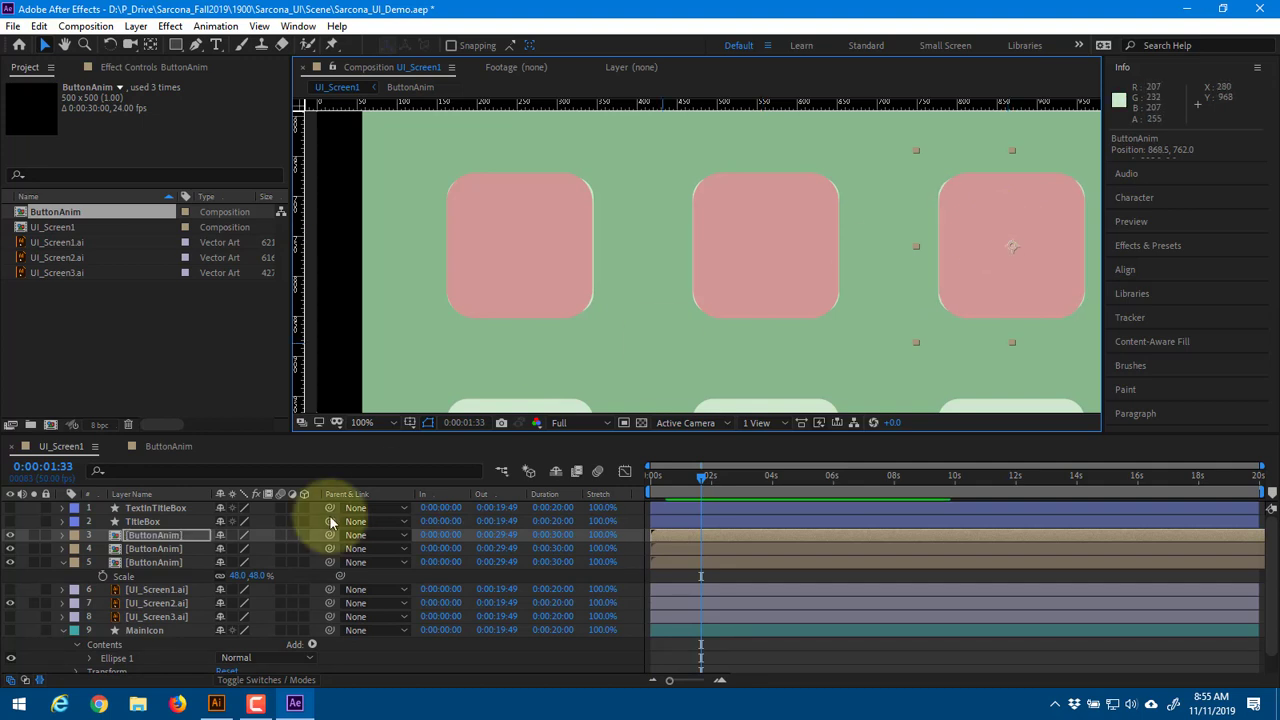
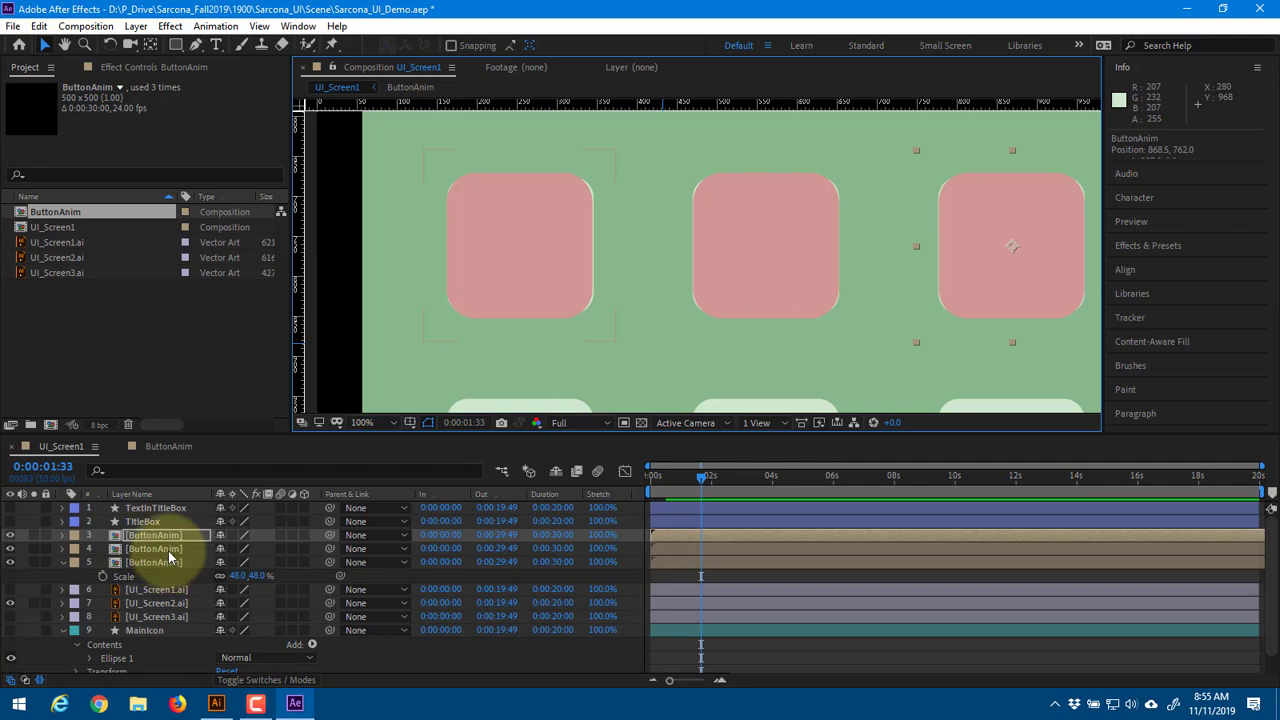
# Reorder the three ButtonAnim layers to follow the buttons from left to right, select them all and collapse their Scale property
pyautogui.moveTo(171, 550); pyautogui.dragTo(174, 580)
pyautogui.click(167, 535)
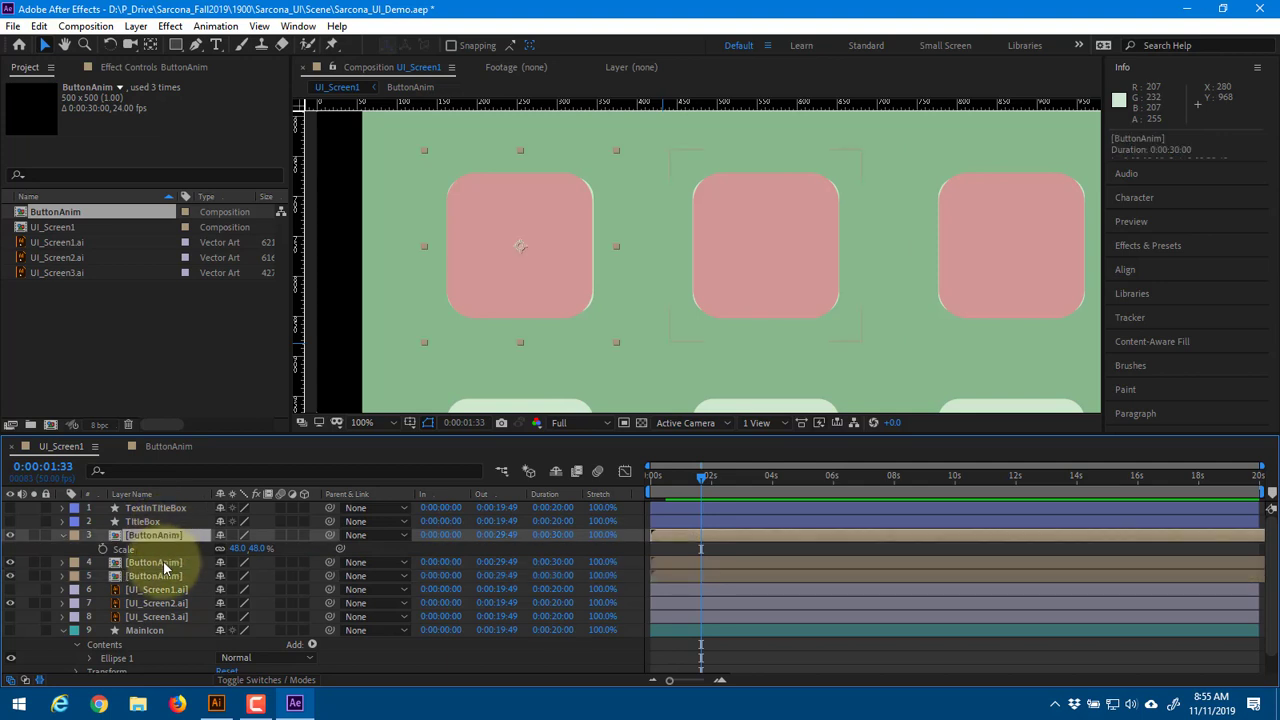
pyautogui.click(157, 562)
pyautogui.click(162, 577)
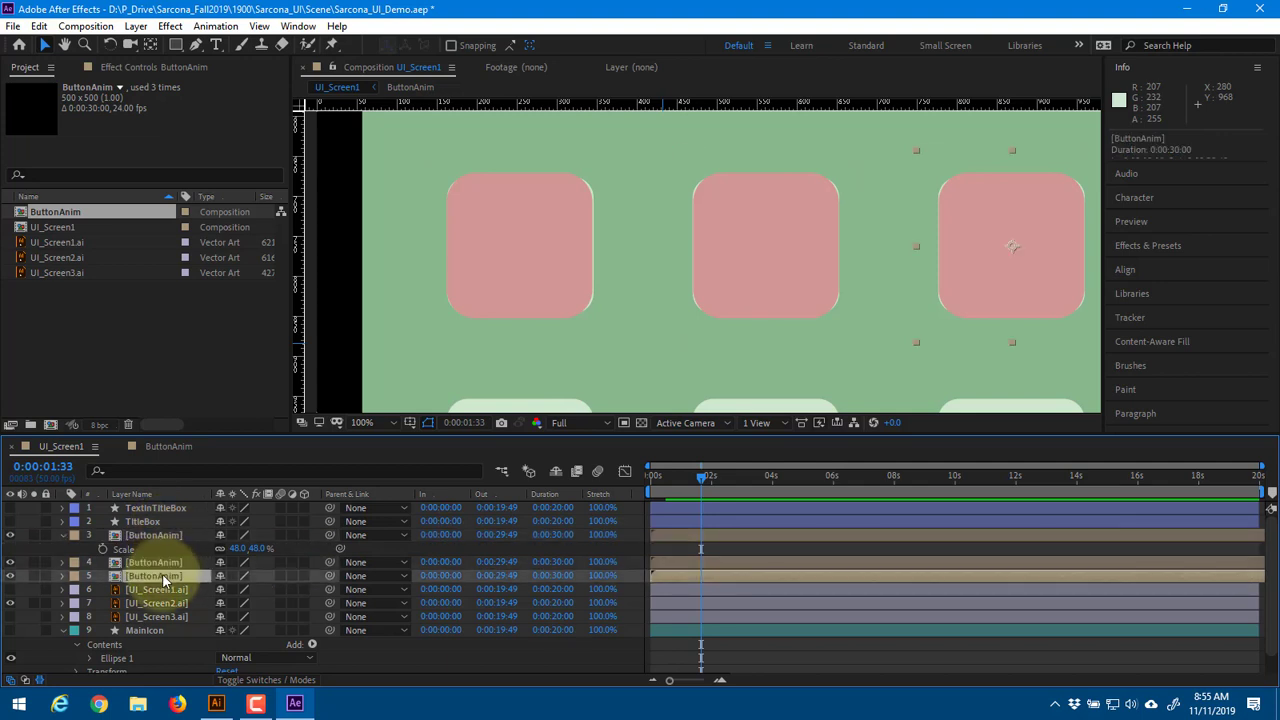
pyautogui.keyDown('shift'); pyautogui.click(163, 535); pyautogui.keyUp('shift')
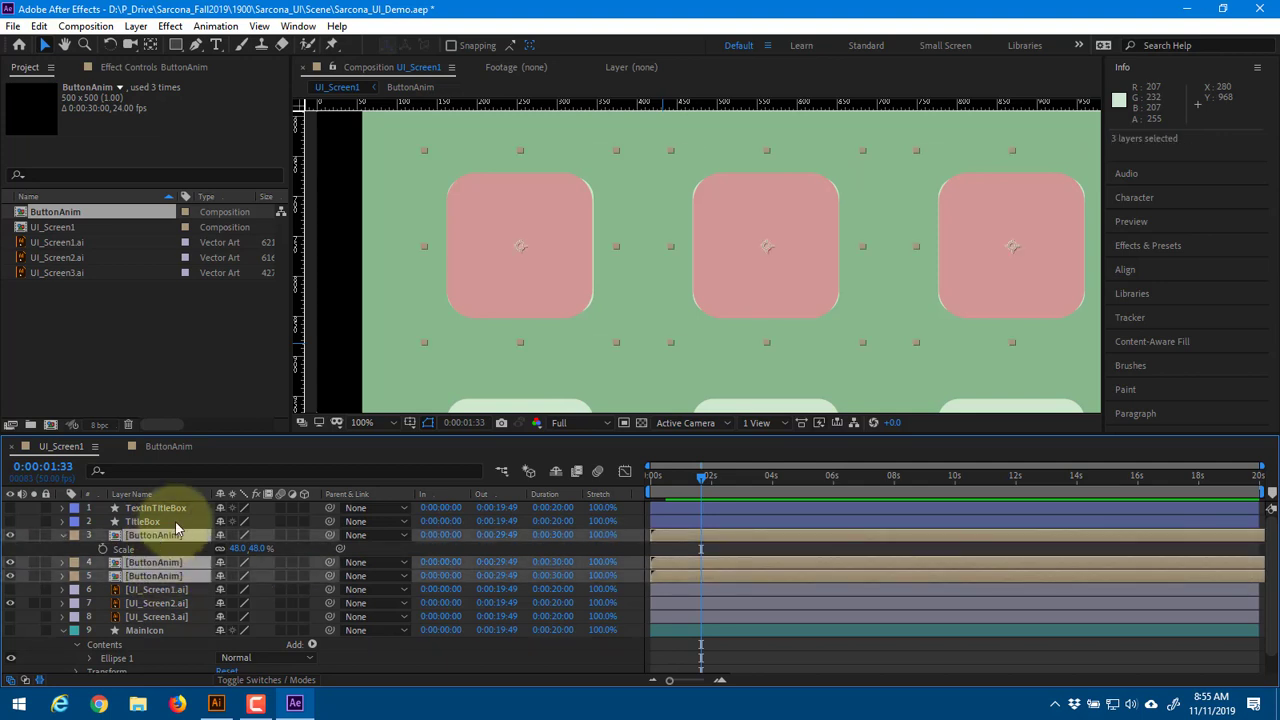
pyautogui.press('s')
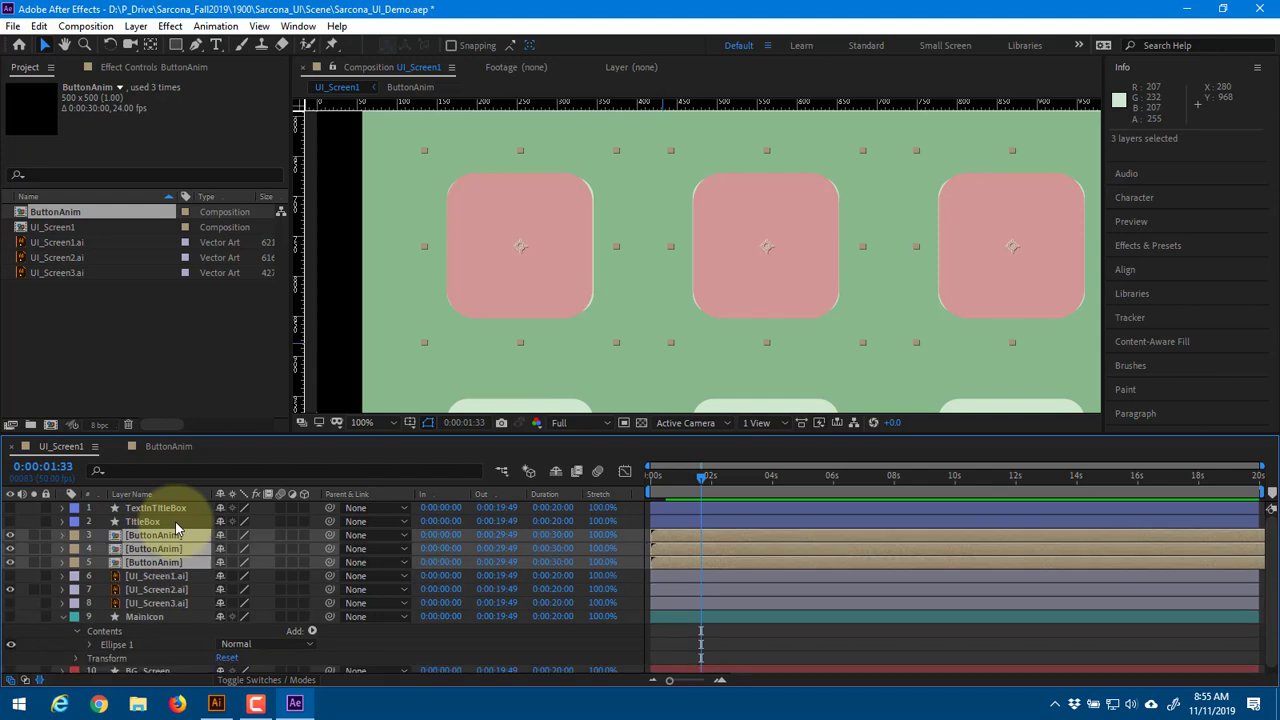
# Duplicate the three ButtonAnim layers, stack the copies below the originals and align them with the second icon row at y about 1039
pyautogui.hotkey('ctrl', 'd')
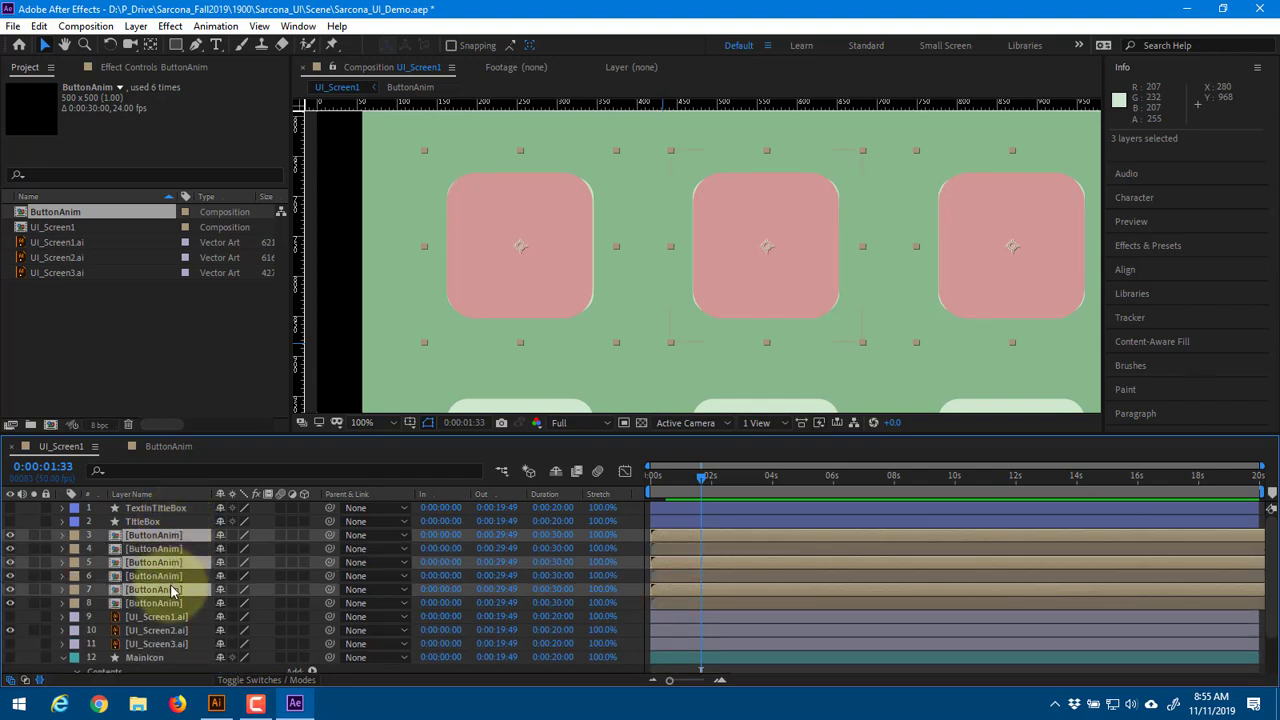
pyautogui.moveTo(168, 592); pyautogui.dragTo(174, 612)
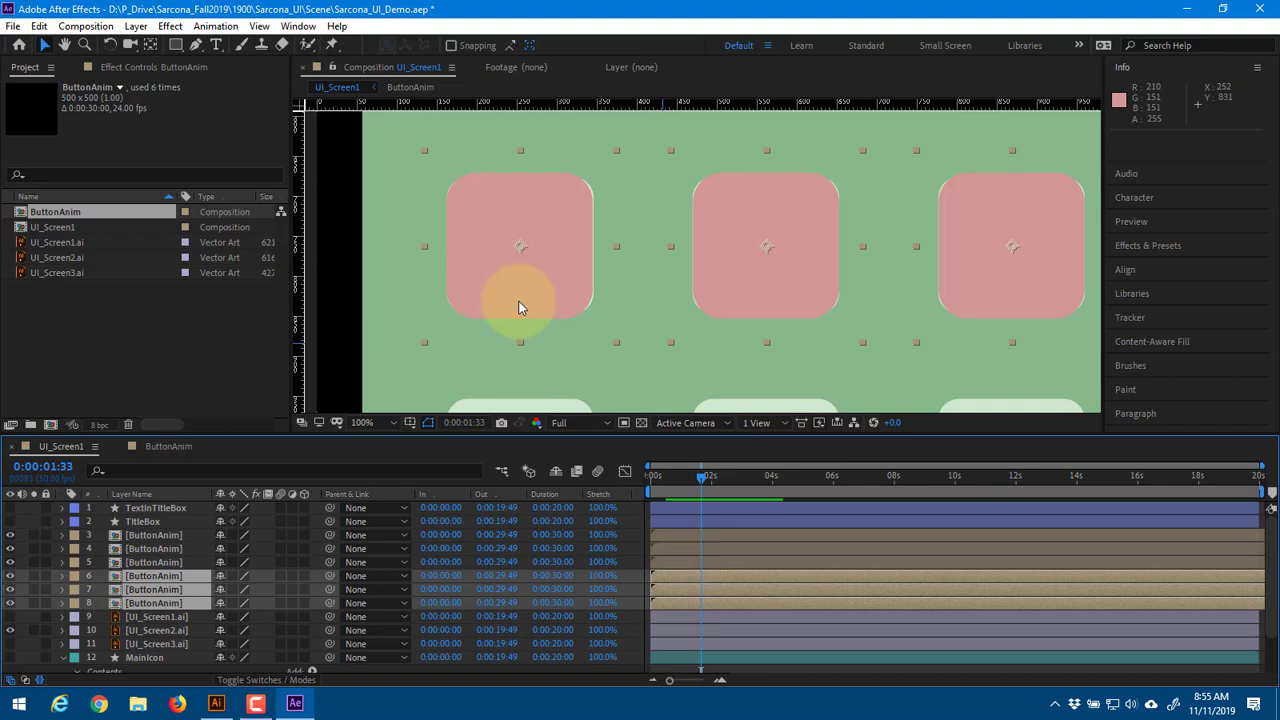
pyautogui.scroll(-2, 519, 307)
pyautogui.moveTo(606, 259); pyautogui.dragTo(599, 373)
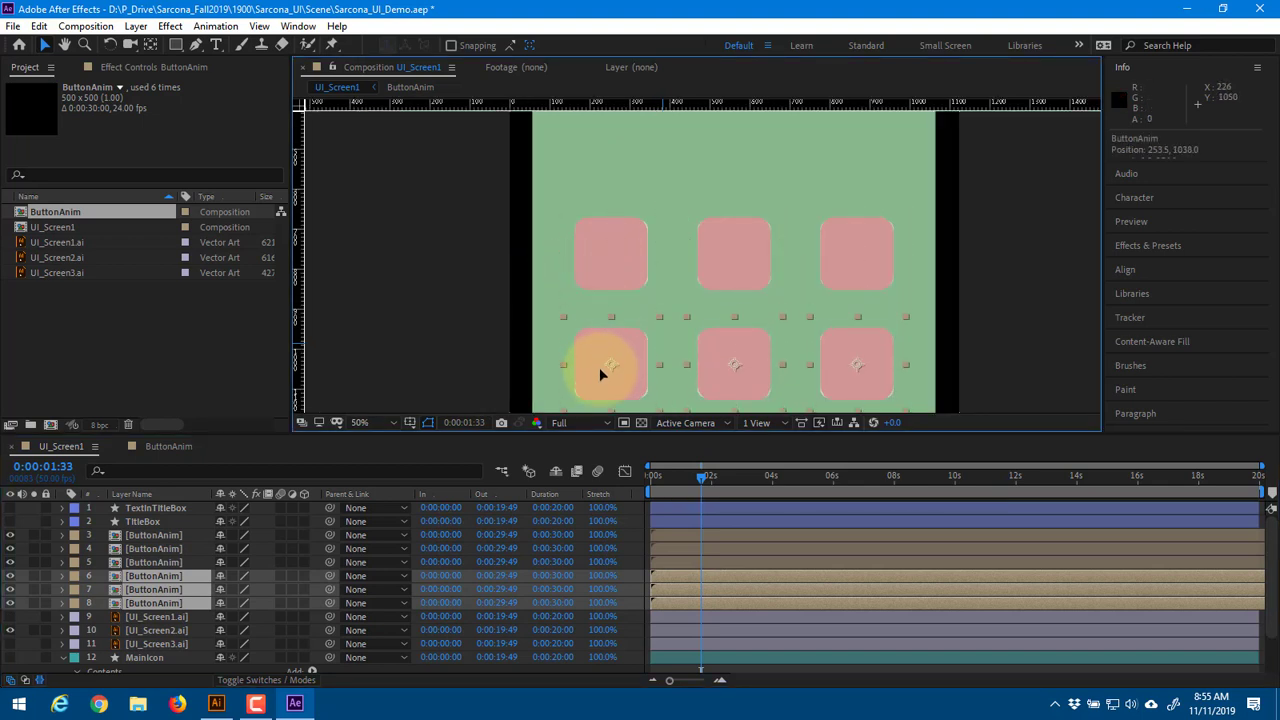
pyautogui.press('Up')
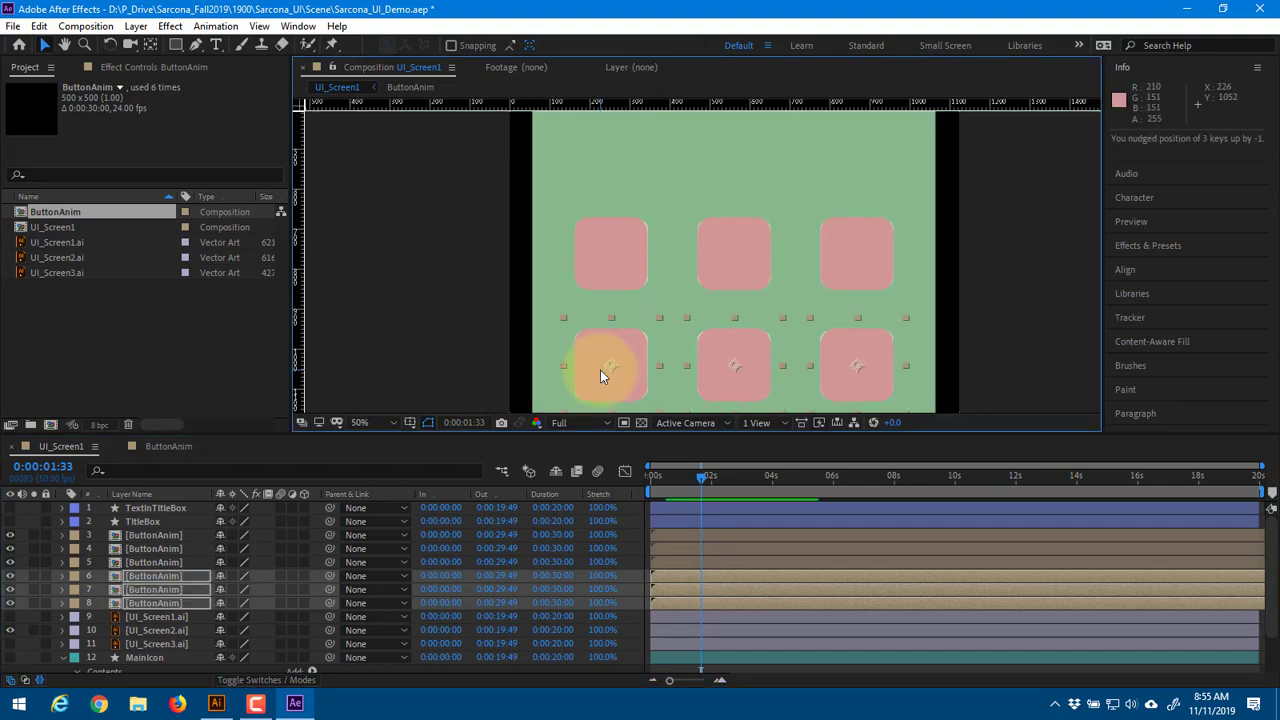
# Duplicate the second-row ButtonAnim layers, stack the copies beneath them and move them over the third icon row at y about 1316
pyautogui.moveTo(567, 341); pyautogui.dragTo(527, 231)
pyautogui.hotkey('ctrl', 'd')
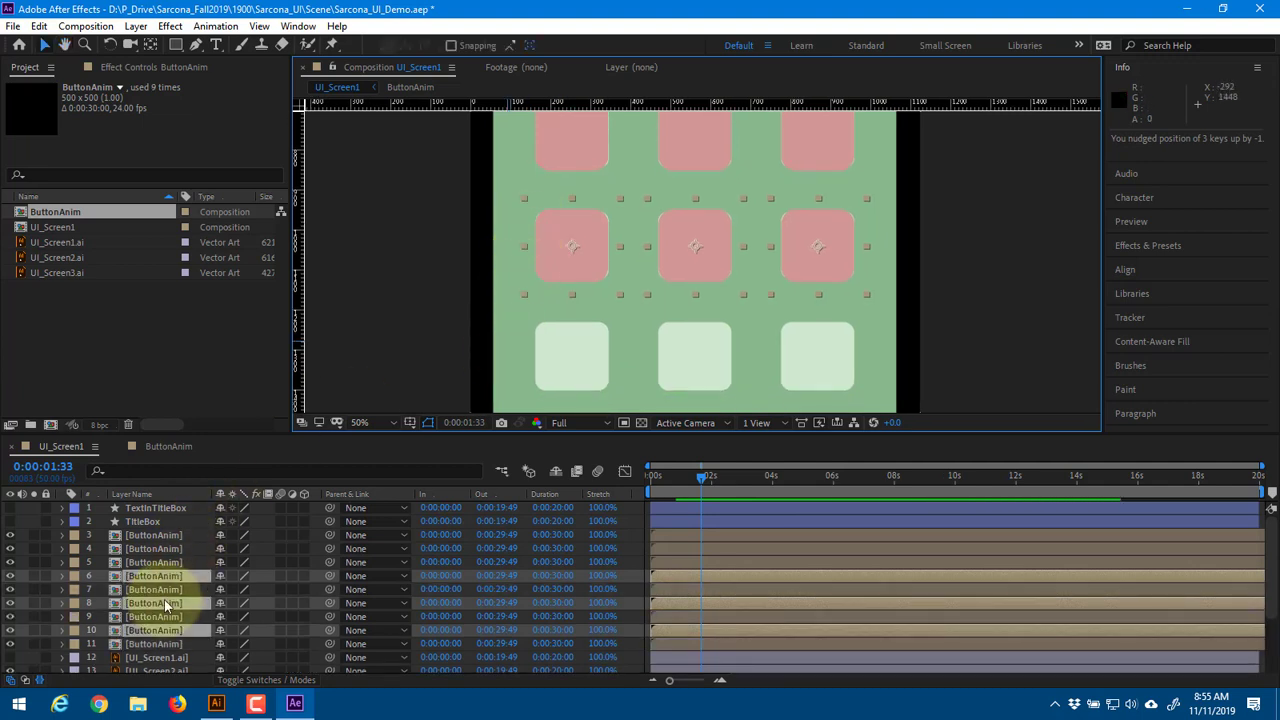
pyautogui.moveTo(158, 646); pyautogui.dragTo(159, 649)
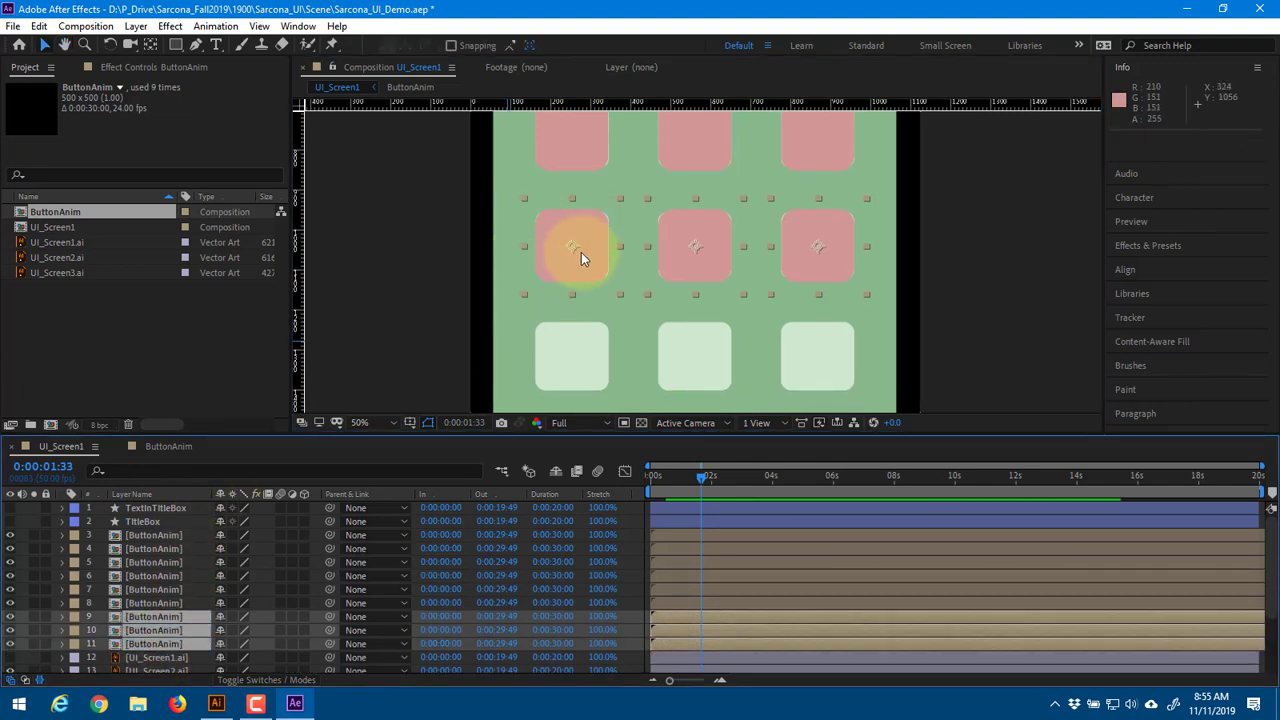
pyautogui.moveTo(580, 254); pyautogui.dragTo(580, 199)
# Duplicate the third-row ButtonAnim layers, stack the copies beneath them and move them over the fourth icon row at y about 1592
pyautogui.hotkey('ctrl', 'd')
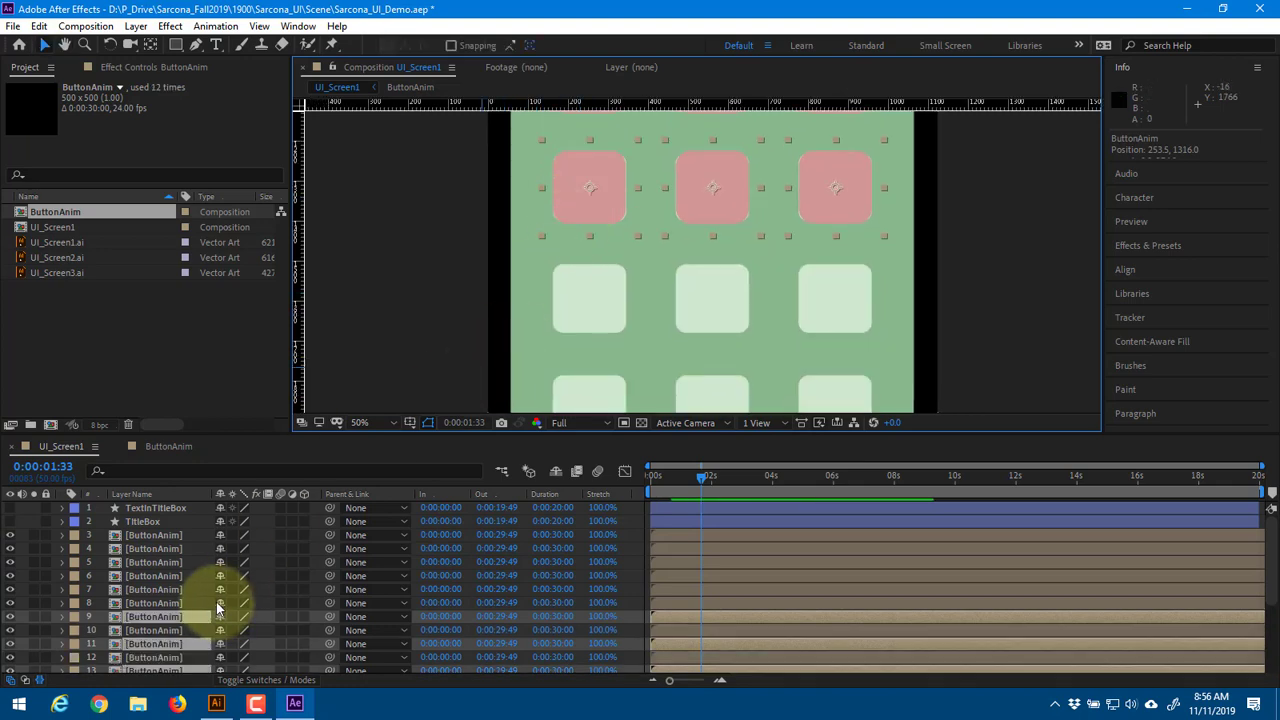
pyautogui.scroll(-3, 183, 615)
pyautogui.keyDown('shift'); pyautogui.click(188, 563); pyautogui.keyUp('shift')
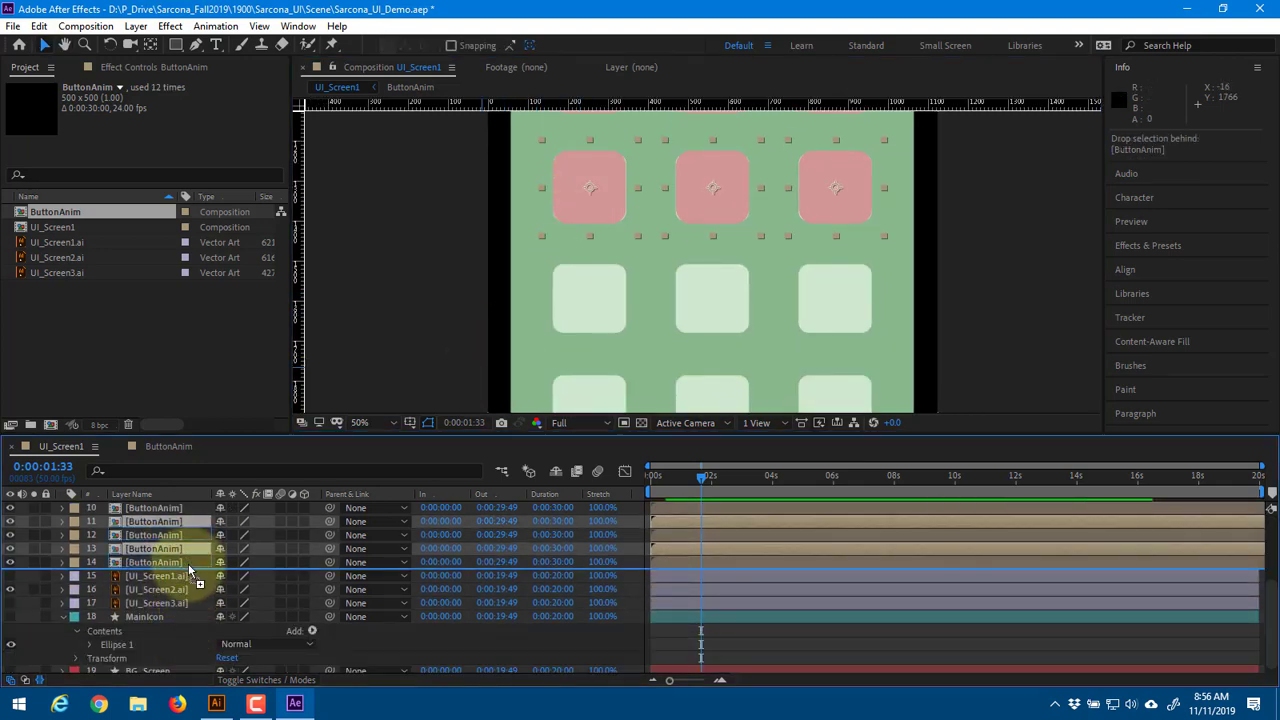
pyautogui.moveTo(585, 212); pyautogui.dragTo(578, 308)
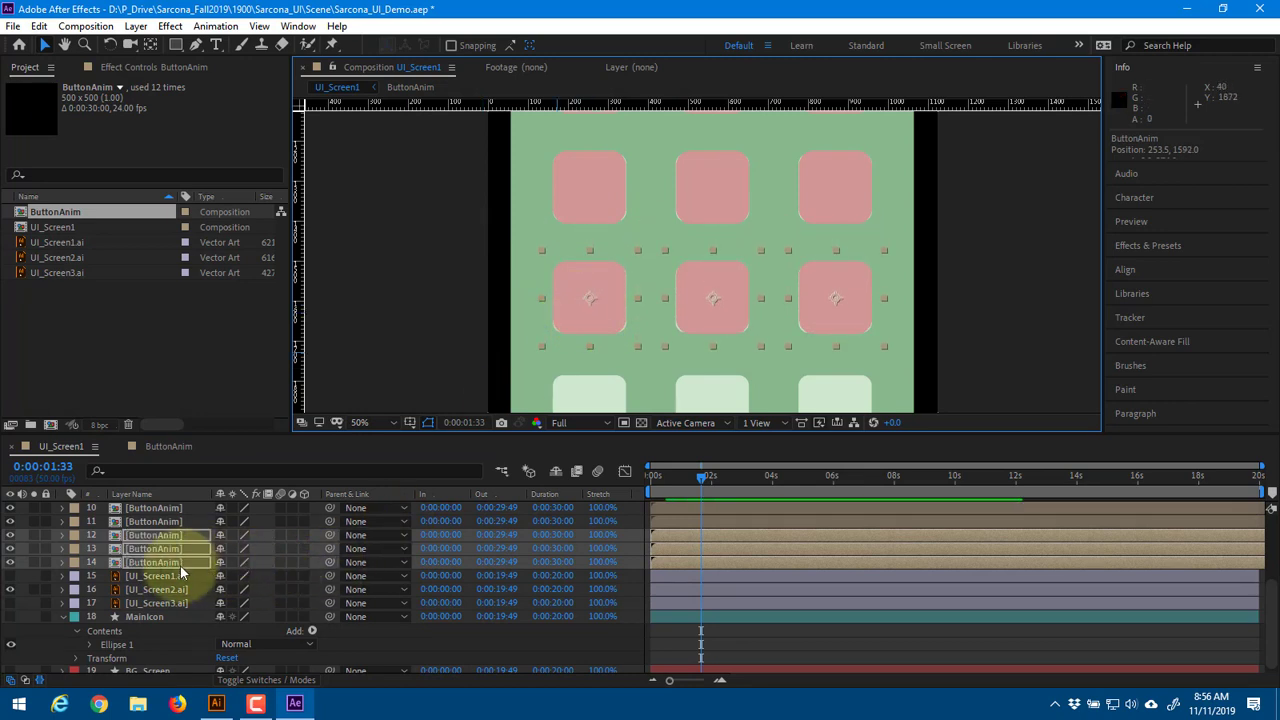
# Duplicate the fourth-row ButtonAnim layers, stack the copies beneath them and align them with the fifth icon row at y about 1874
pyautogui.hotkey('ctrl', 'd')
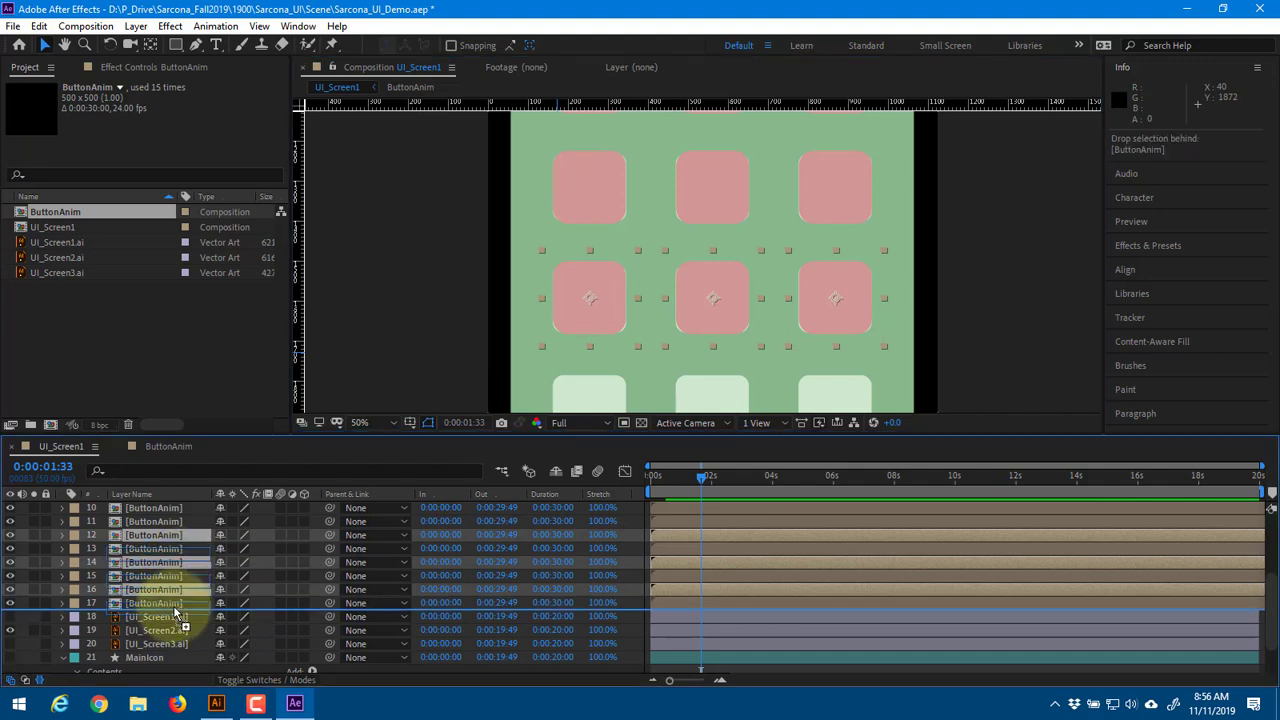
pyautogui.moveTo(586, 302); pyautogui.dragTo(582, 381)
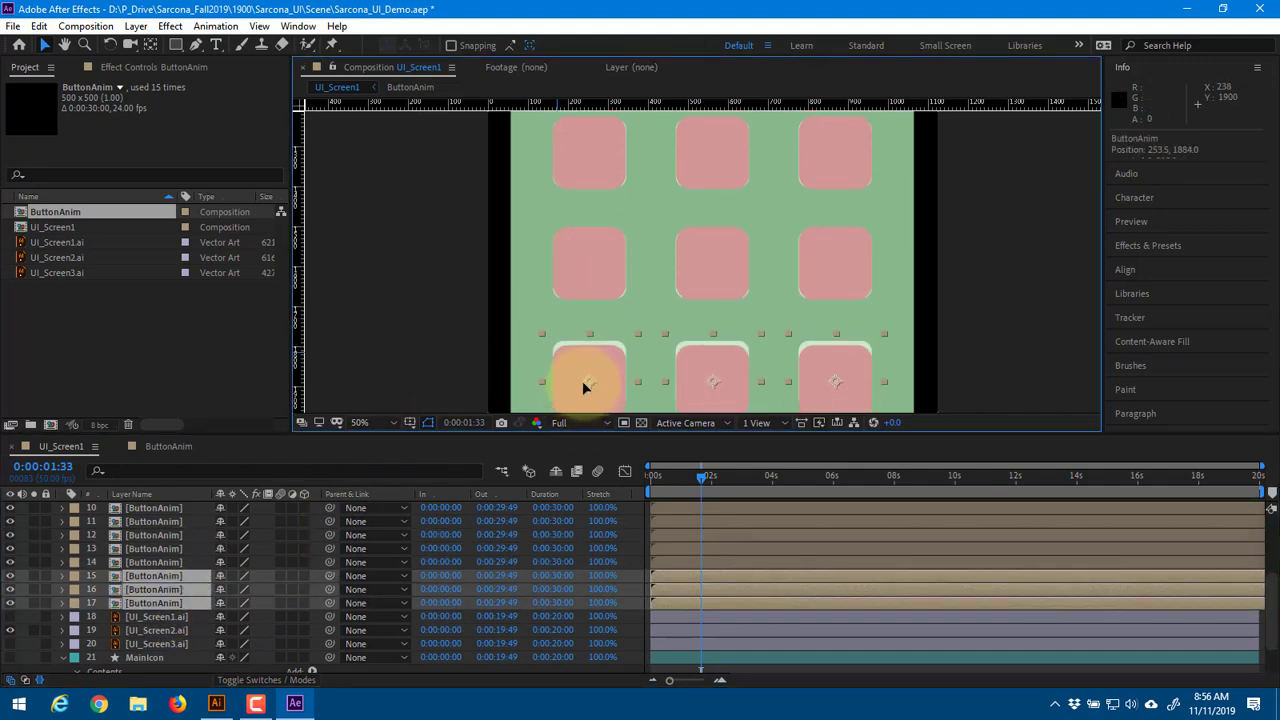
pyautogui.moveTo(588, 323); pyautogui.dragTo(591, 178)
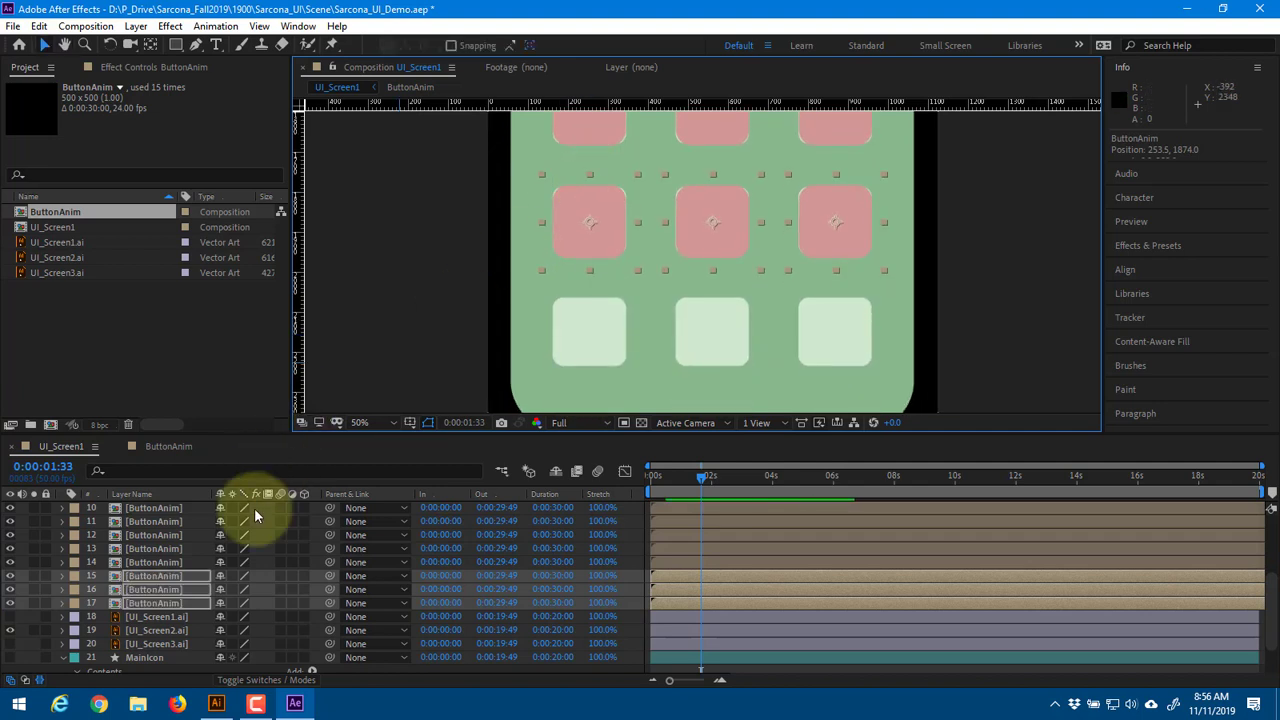
# Duplicate the fifth-row ButtonAnim layers, stack the copies beneath them and move them over the bottom icon row at y about 2146
pyautogui.hotkey('ctrl', 'd')
pyautogui.moveTo(160, 630); pyautogui.dragTo(161, 650)
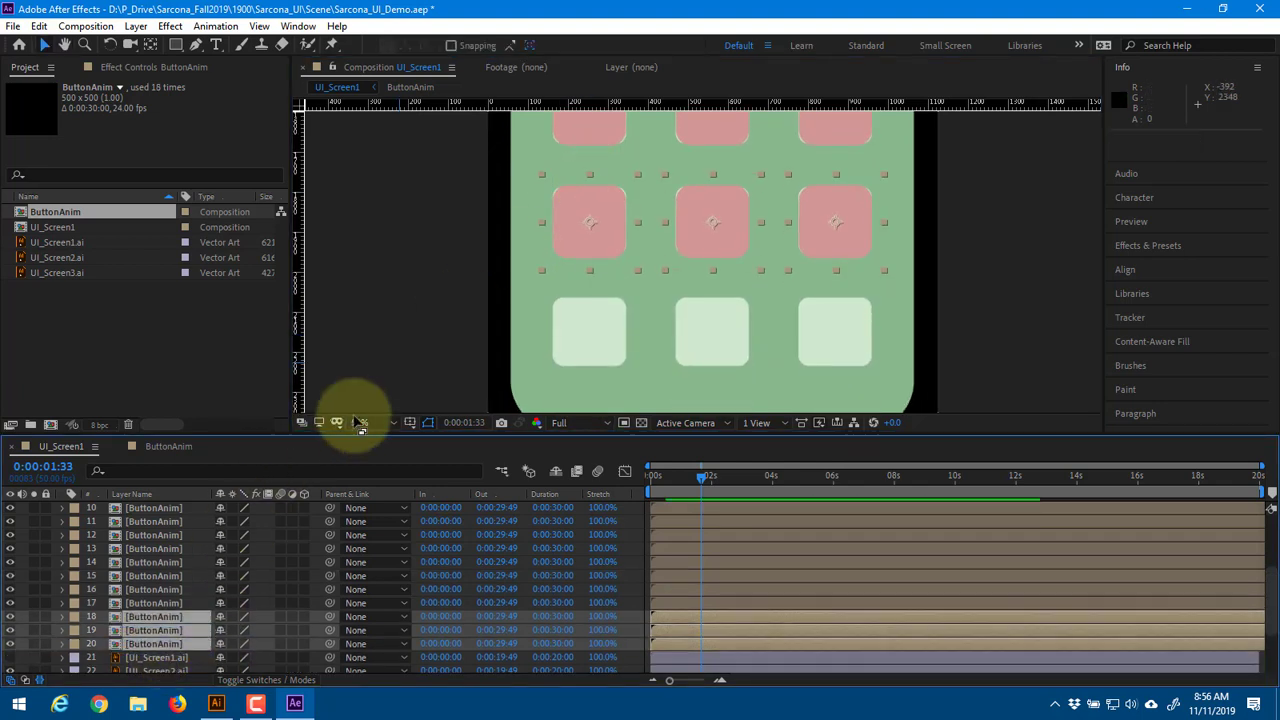
pyautogui.moveTo(612, 245); pyautogui.dragTo(543, 389)
pyautogui.scroll(-2, 646, 294)
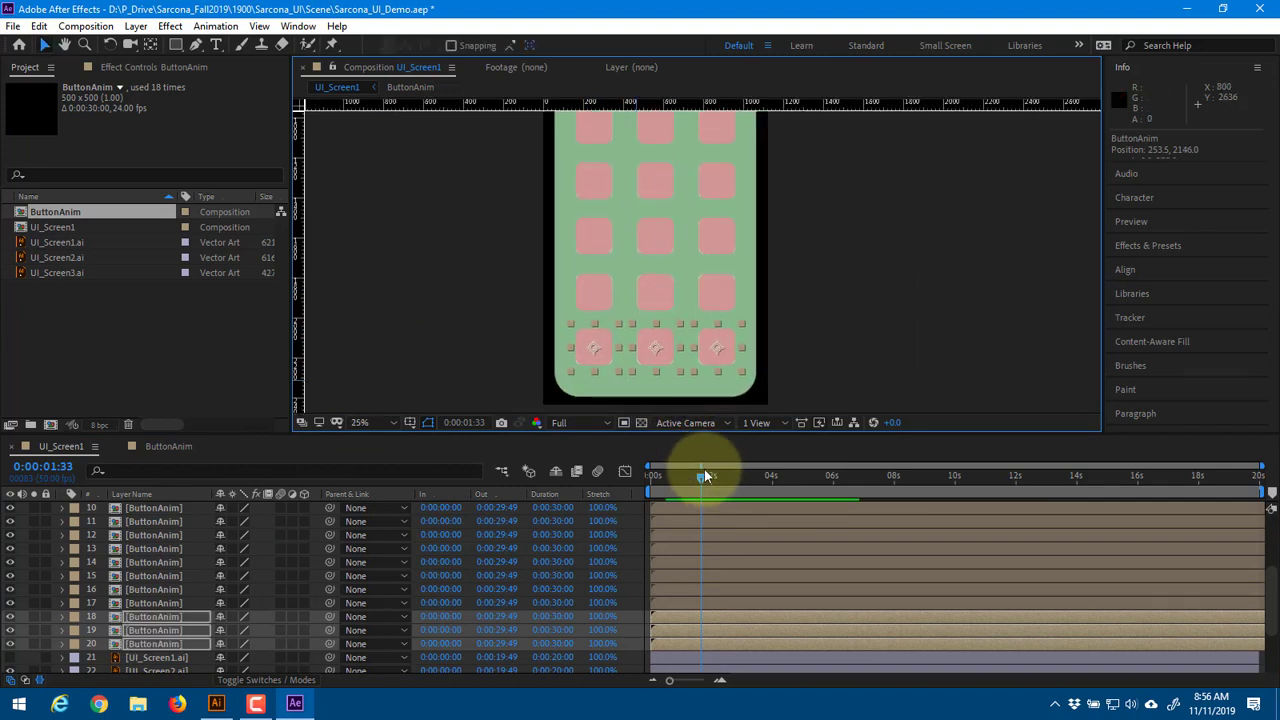
# Preview the button animation across the icon grid, return to 0:00:00:00 and clear the layer selection
pyautogui.moveTo(704, 476); pyautogui.dragTo(623, 477)
pyautogui.press('space')
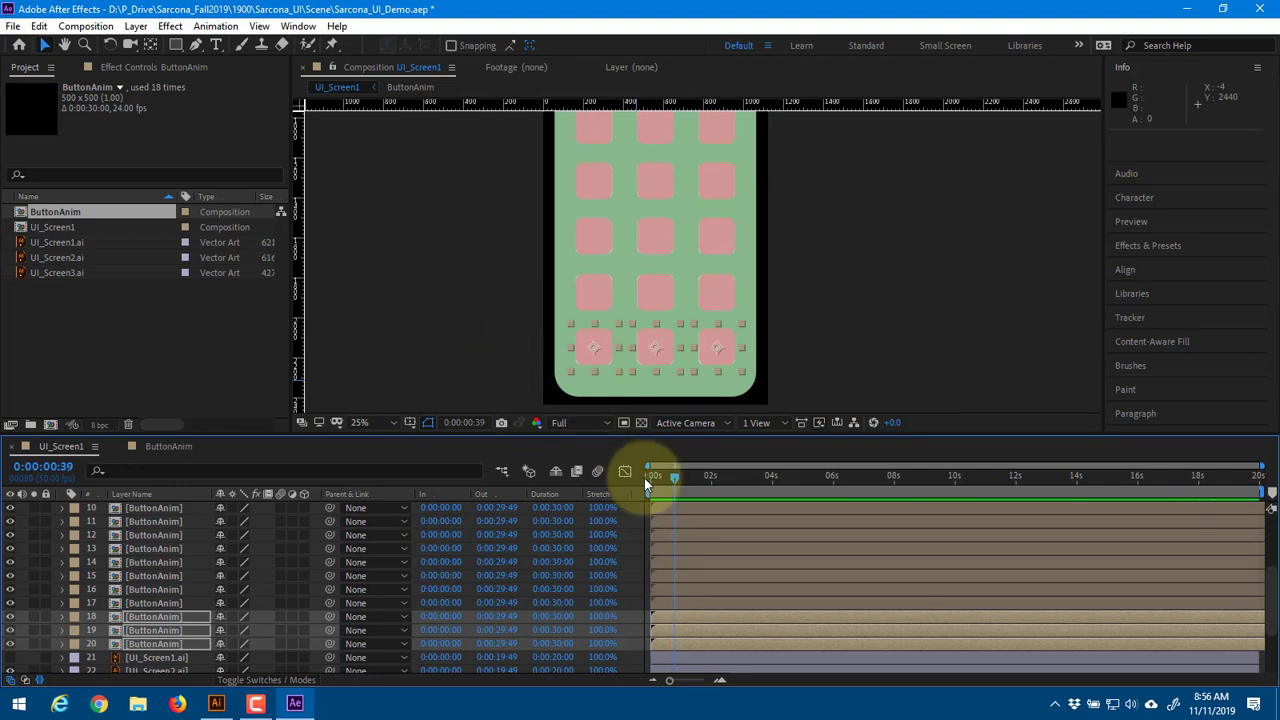
pyautogui.moveTo(660, 478); pyautogui.dragTo(608, 478)
pyautogui.click(633, 533)
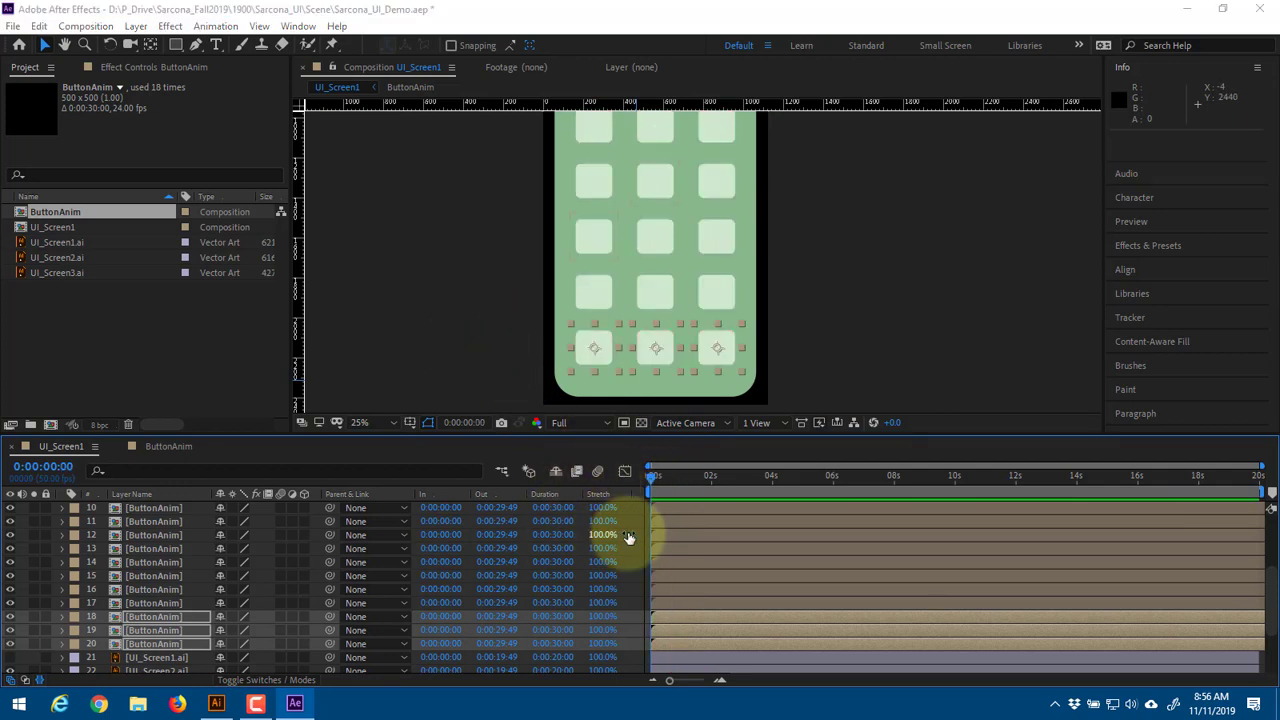
pyautogui.press('Escape')
pyautogui.press('F2')
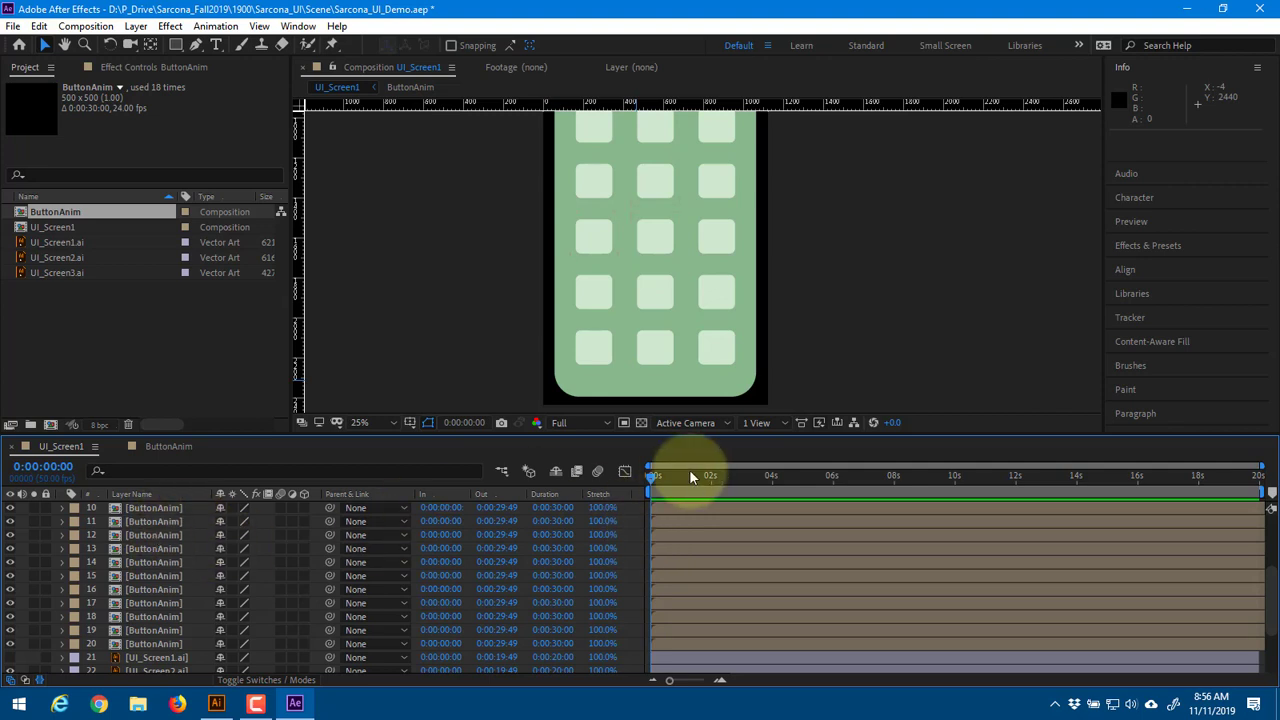
# Select ButtonAnim layers 4 to 20 and shift them to start at frame 1
pyautogui.scroll(3, 149, 520)
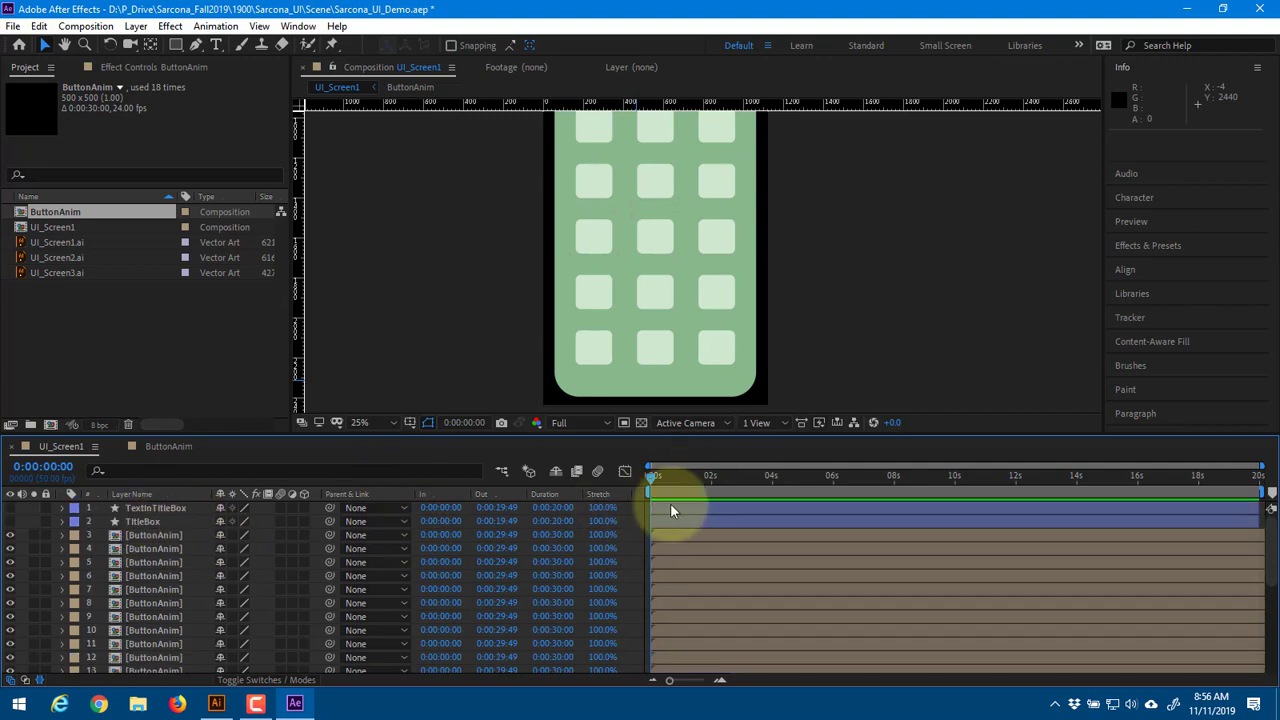
pyautogui.moveTo(669, 680); pyautogui.dragTo(706, 682)
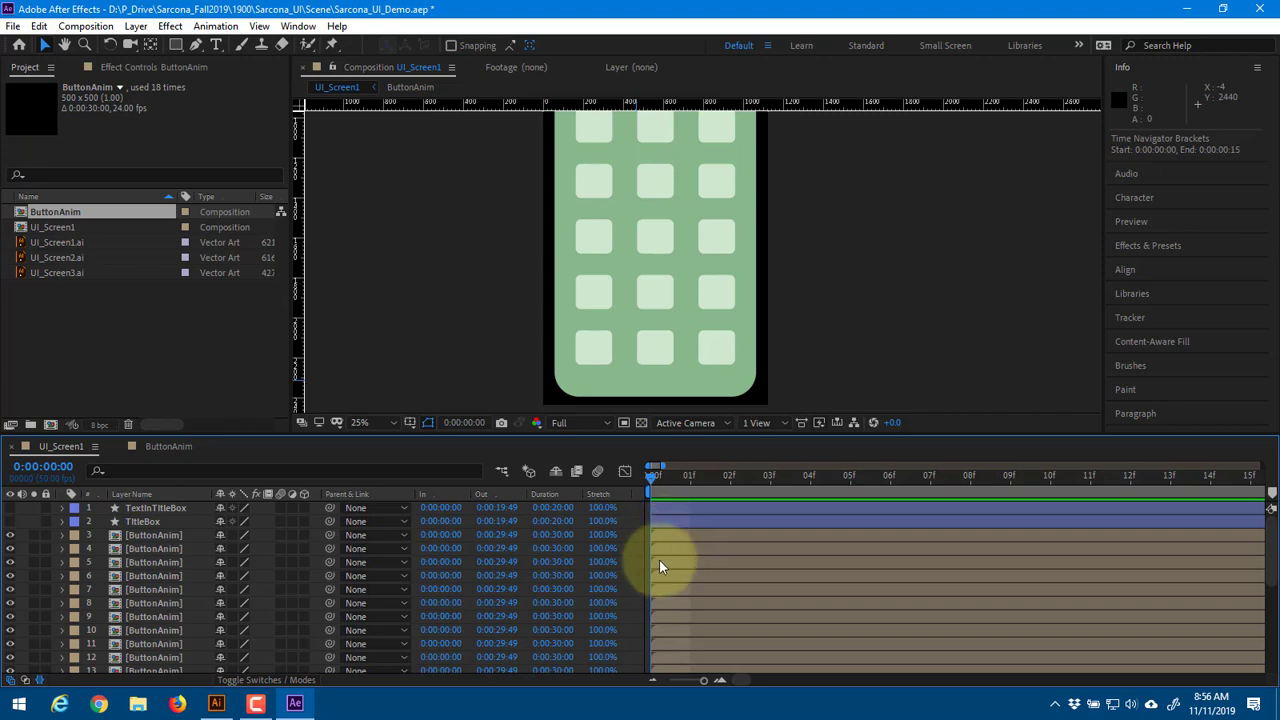
pyautogui.scroll(-5, 661, 575)
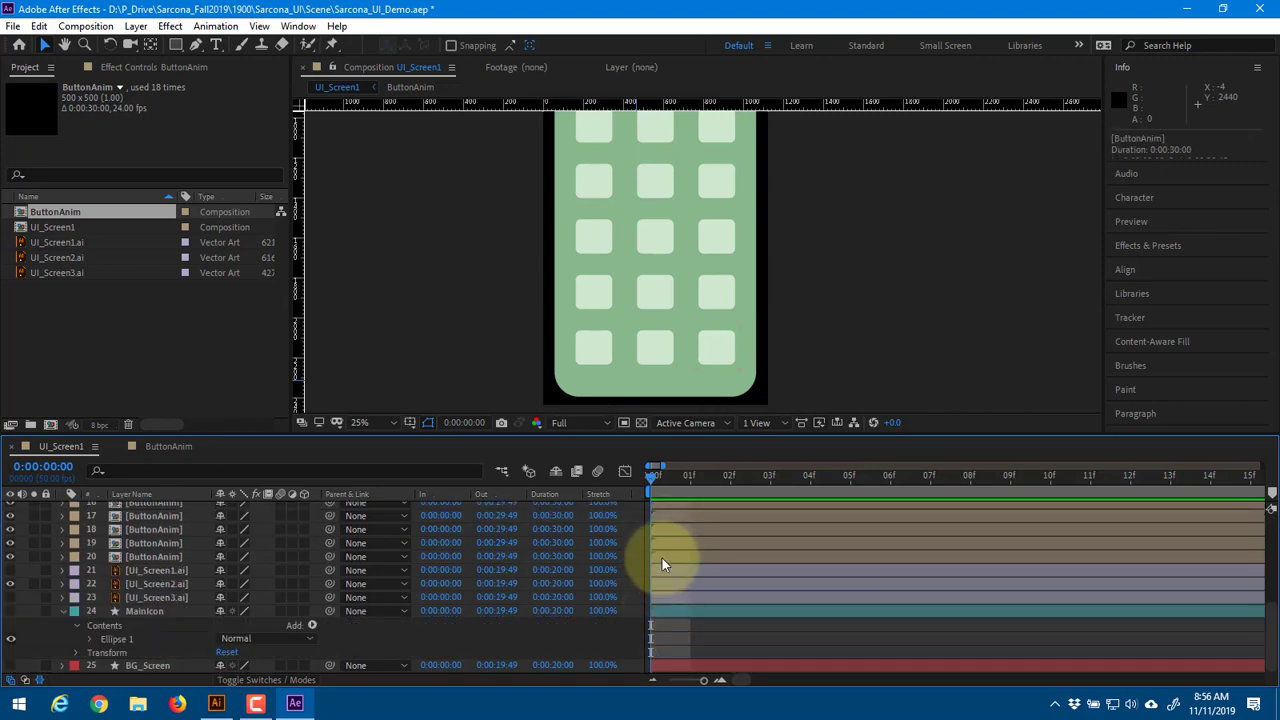
pyautogui.keyDown('shift'); pyautogui.click(662, 558); pyautogui.keyUp('shift')
pyautogui.scroll(5, 662, 560)
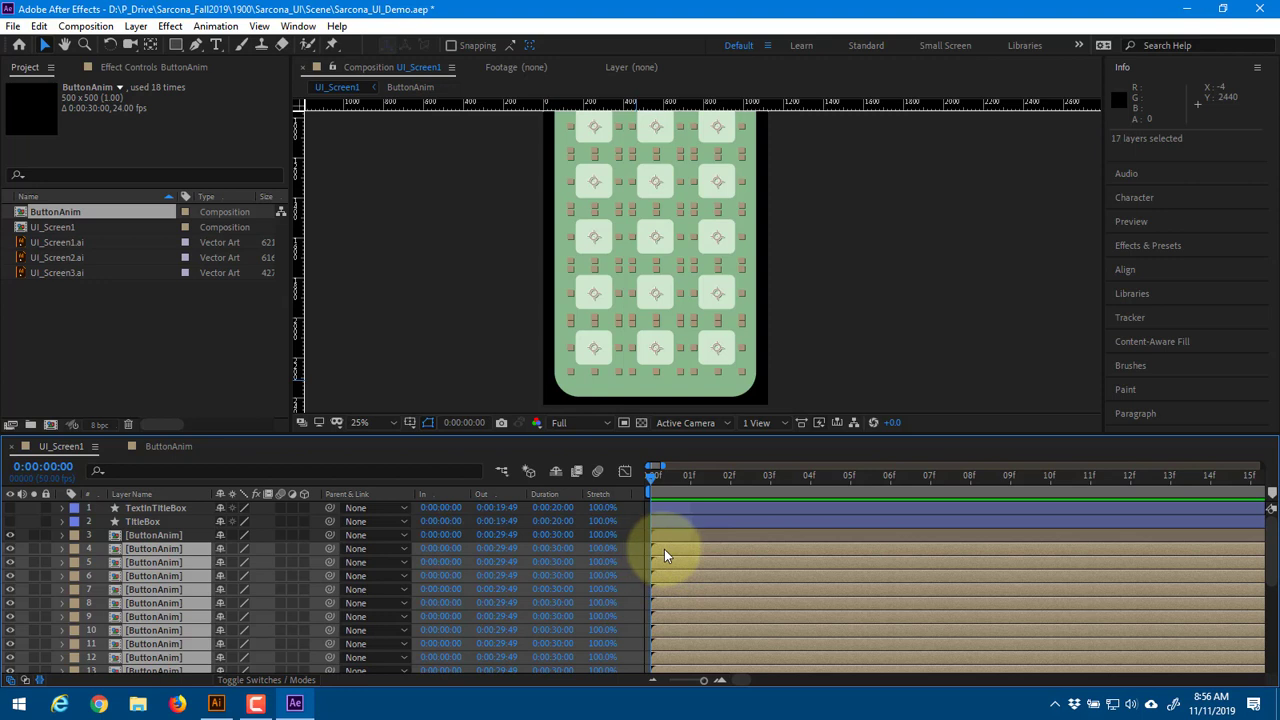
pyautogui.moveTo(670, 549); pyautogui.dragTo(721, 548)
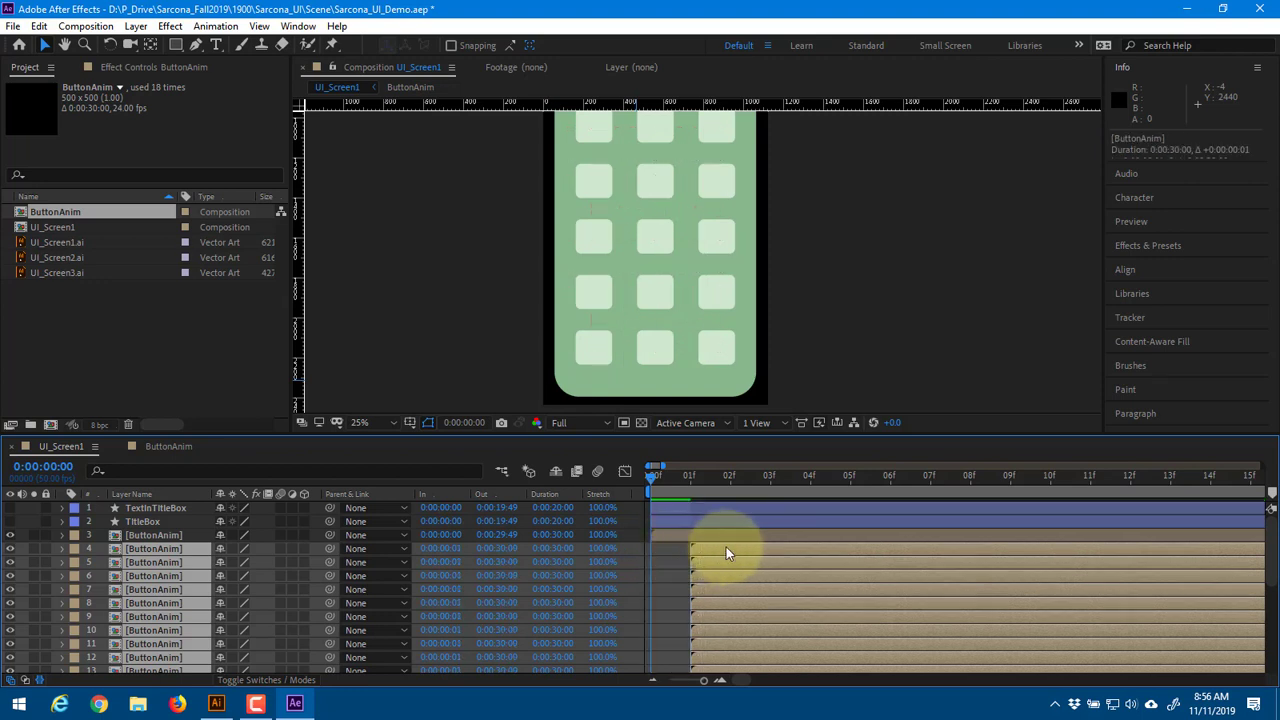
# Stagger the ButtonAnim layers so layers 4, 5 and 6 start at frames 2, 4 and 6, and layers 7 to 20 at frame 8
pyautogui.keyDown('ctrl'); pyautogui.click(726, 547); pyautogui.keyUp('ctrl')
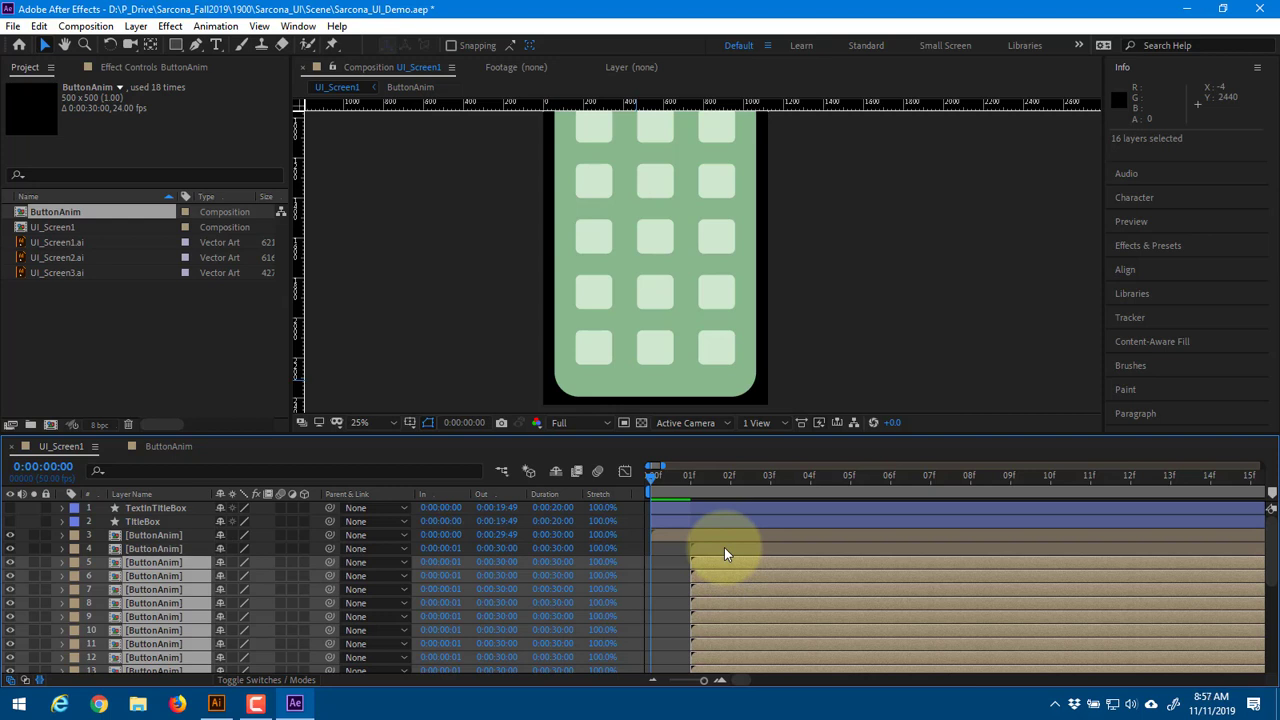
pyautogui.keyDown('ctrl'); pyautogui.click(724, 547); pyautogui.keyUp('ctrl')
pyautogui.moveTo(724, 547); pyautogui.dragTo(1014, 595)
pyautogui.keyDown('ctrl'); pyautogui.click(759, 550); pyautogui.keyUp('ctrl')
pyautogui.keyDown('ctrl'); pyautogui.click(845, 566); pyautogui.keyUp('ctrl')
pyautogui.keyDown('ctrl'); pyautogui.click(924, 579); pyautogui.keyUp('ctrl')
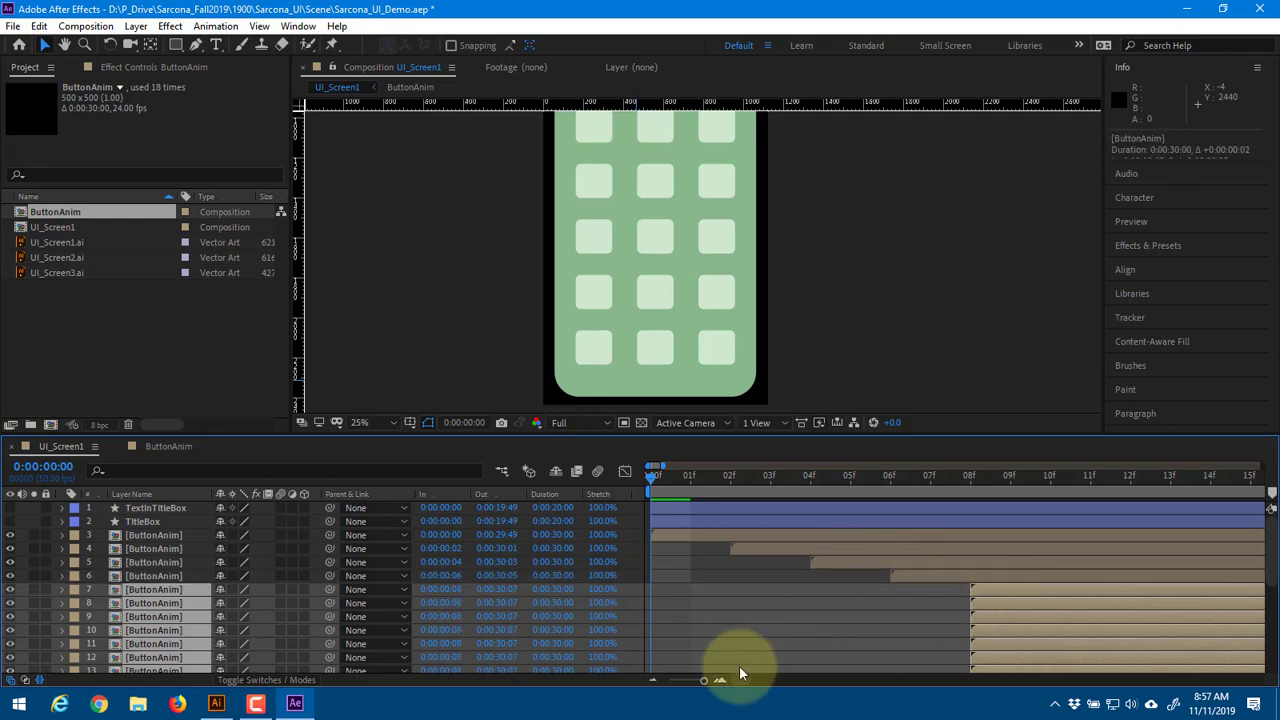
# Offset ButtonAnim layers 8, 9, 10 and 11 to start at frames 10, 11, 12 and 13, and all layers below at frame 14
pyautogui.moveTo(703, 681); pyautogui.dragTo(703, 684)
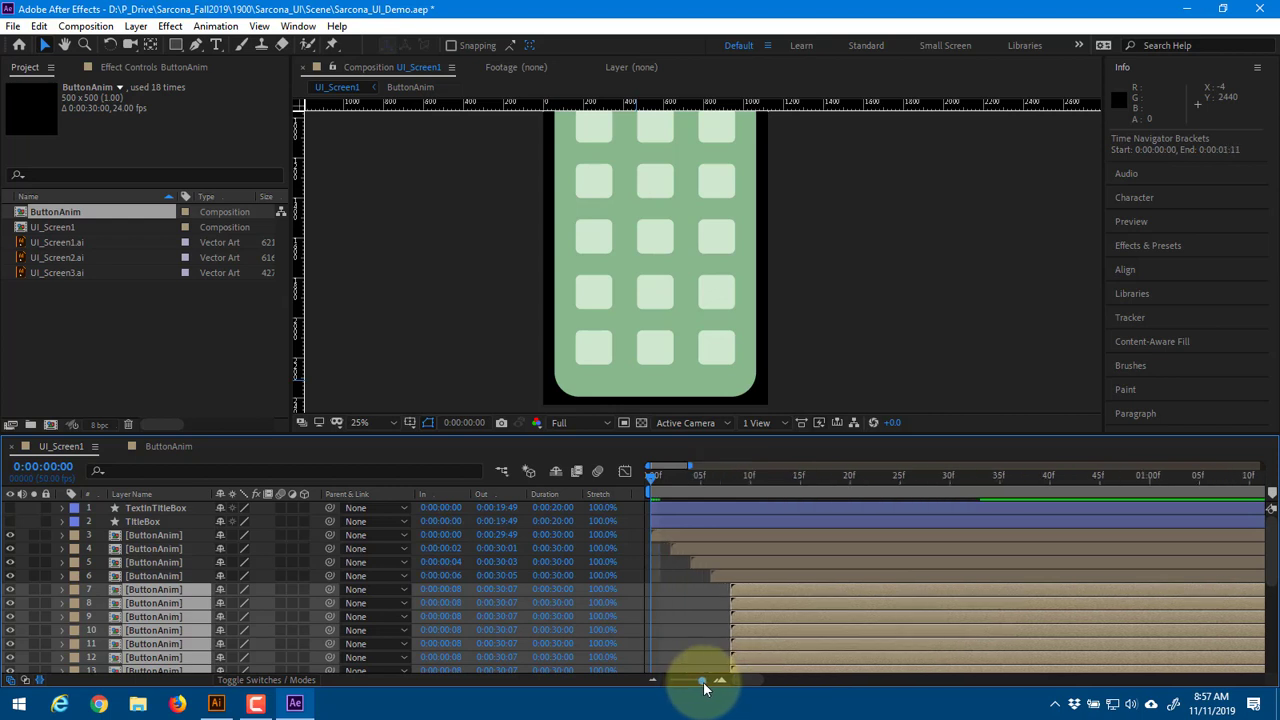
pyautogui.scroll(-2, 785, 605)
pyautogui.keyDown('ctrl'); pyautogui.click(800, 548); pyautogui.keyUp('ctrl')
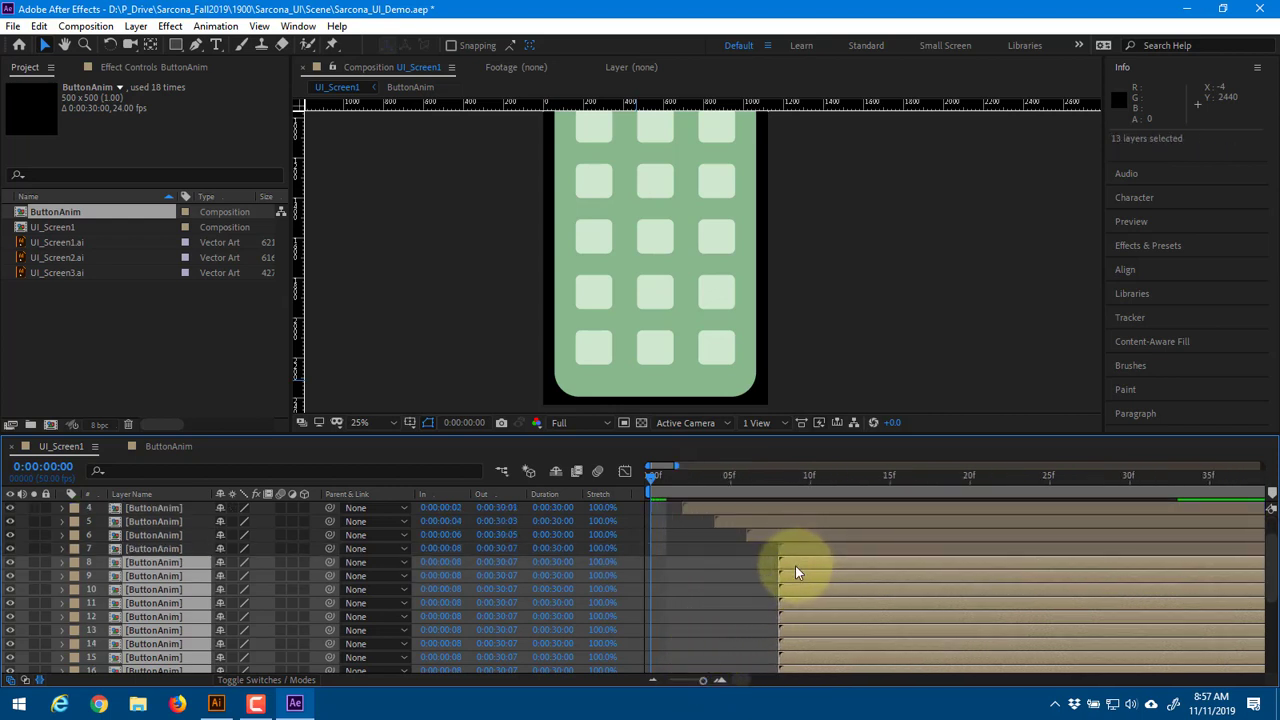
pyautogui.moveTo(795, 565); pyautogui.dragTo(884, 604)
pyautogui.keyDown('ctrl'); pyautogui.click(833, 567); pyautogui.keyUp('ctrl')
pyautogui.keyDown('ctrl'); pyautogui.click(847, 581); pyautogui.keyUp('ctrl')
pyautogui.keyDown('ctrl'); pyautogui.click(866, 595); pyautogui.keyUp('ctrl')
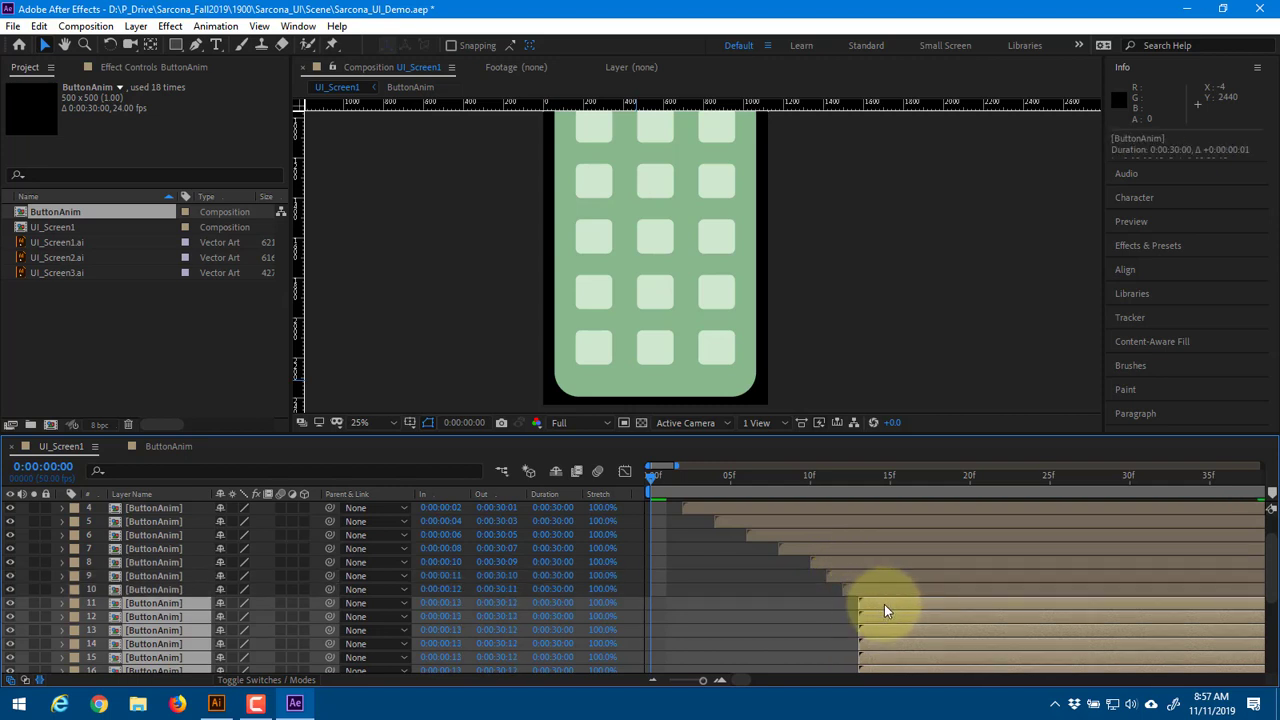
pyautogui.keyDown('ctrl'); pyautogui.click(884, 604); pyautogui.keyUp('ctrl')
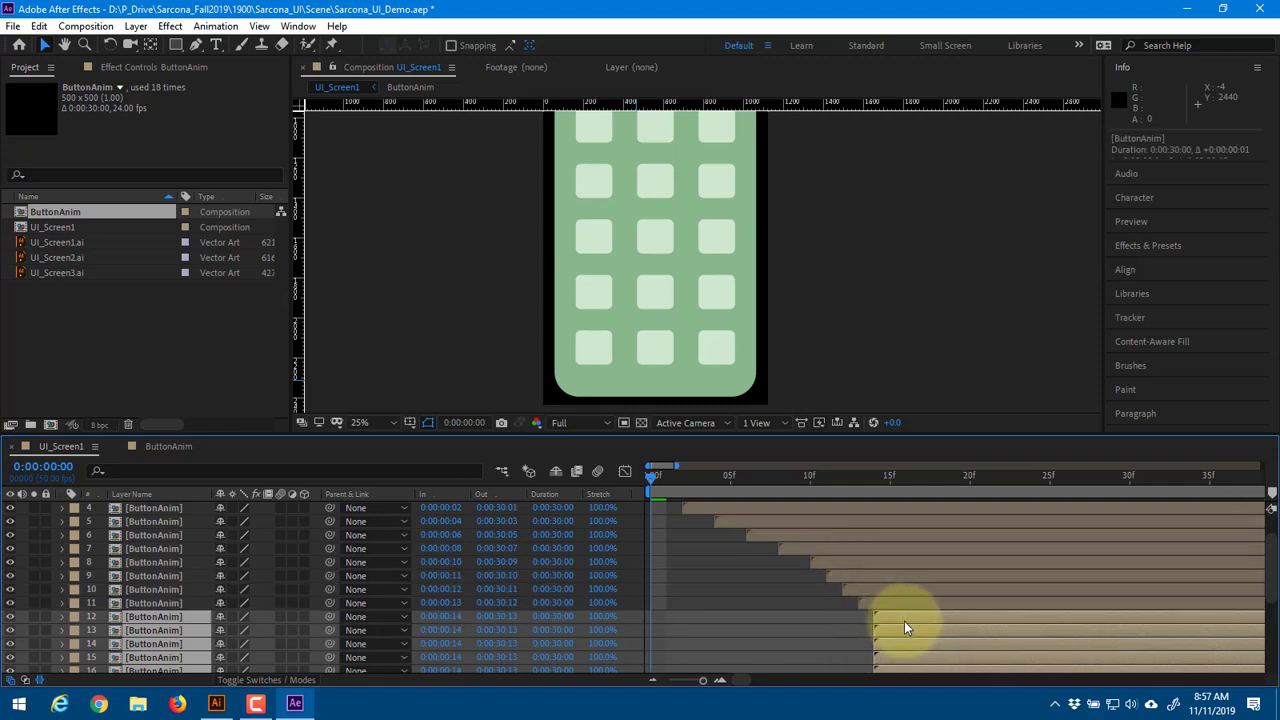
# Stagger ButtonAnim layers 13 and 14 to frames 15 and 16, and layers 15 to 20 every two frames from 18 to 28
pyautogui.moveTo(904, 621); pyautogui.dragTo(1128, 641)
pyautogui.keyDown('ctrl'); pyautogui.click(907, 576); pyautogui.keyUp('ctrl')
pyautogui.keyDown('ctrl'); pyautogui.click(917, 587); pyautogui.keyUp('ctrl')
pyautogui.scroll(-1, 932, 602)
pyautogui.keyDown('ctrl'); pyautogui.click(929, 568); pyautogui.keyUp('ctrl')
pyautogui.keyDown('ctrl'); pyautogui.click(954, 579); pyautogui.keyUp('ctrl')
pyautogui.keyDown('ctrl'); pyautogui.click(989, 591); pyautogui.keyUp('ctrl')
pyautogui.keyDown('ctrl'); pyautogui.click(1028, 605); pyautogui.keyUp('ctrl')
pyautogui.keyDown('ctrl'); pyautogui.click(1062, 618); pyautogui.keyUp('ctrl')
pyautogui.keyDown('ctrl'); pyautogui.click(1092, 628); pyautogui.keyUp('ctrl')
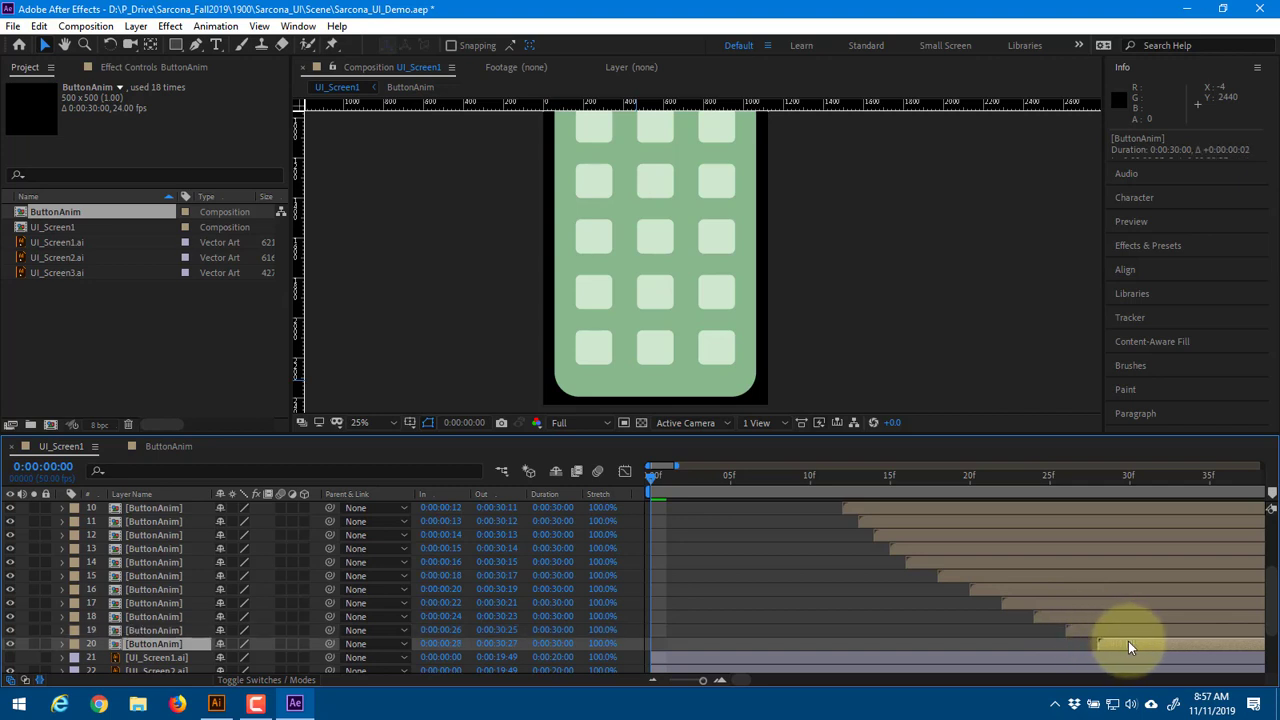
# Fit the whole timeline and phone screen in view, and play back the staggered button animation
pyautogui.moveTo(702, 680); pyautogui.dragTo(649, 682)
pyautogui.scroll(-1, 578, 305)
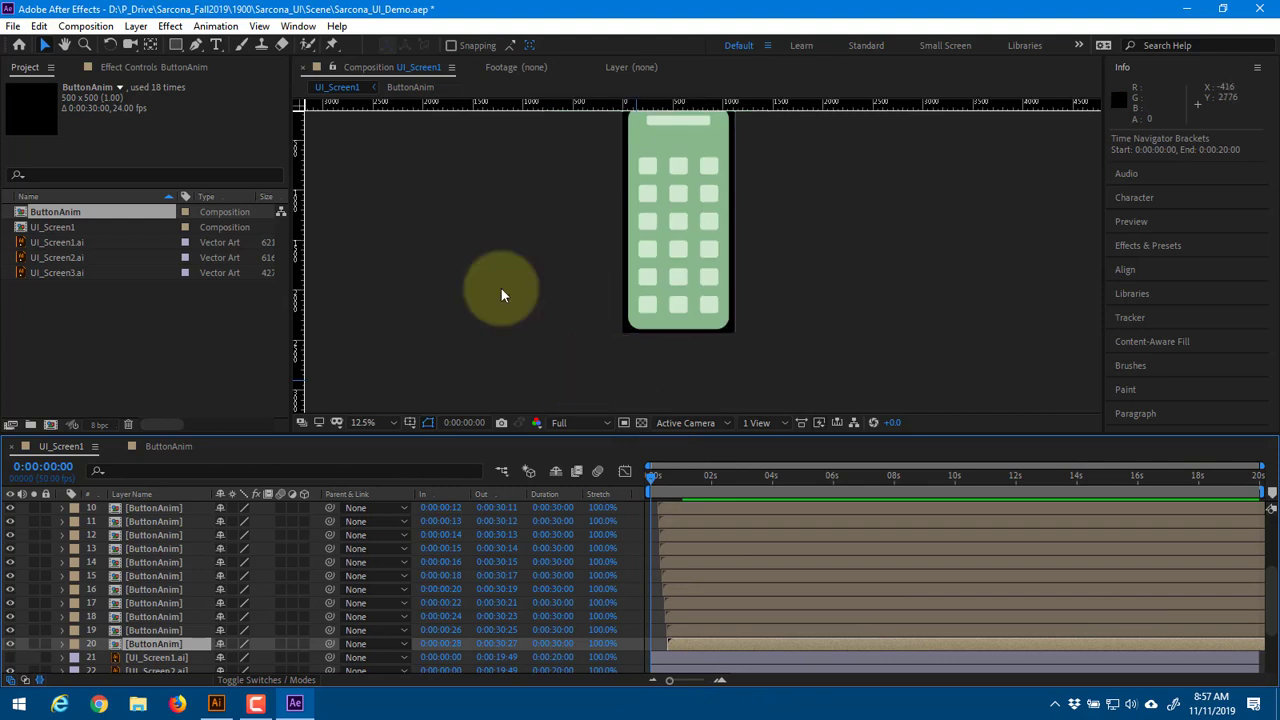
pyautogui.moveTo(519, 197); pyautogui.dragTo(533, 255)
pyautogui.press('space')
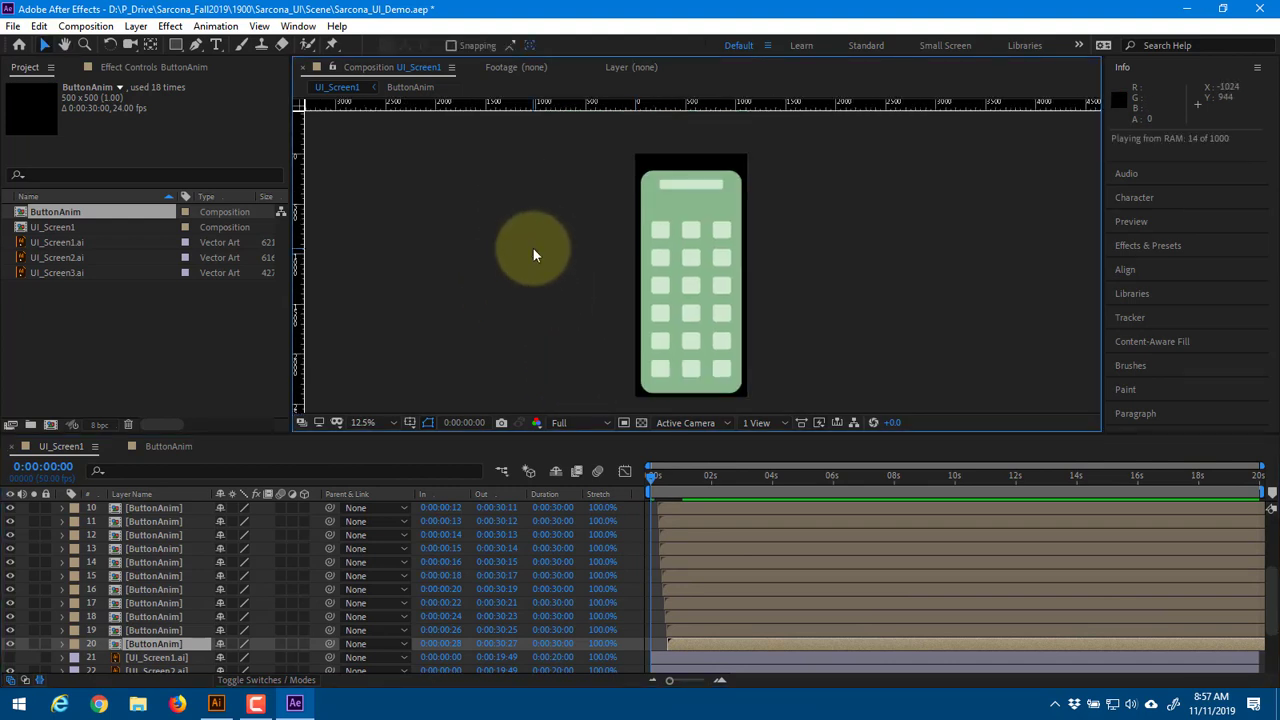
pyautogui.press('space')
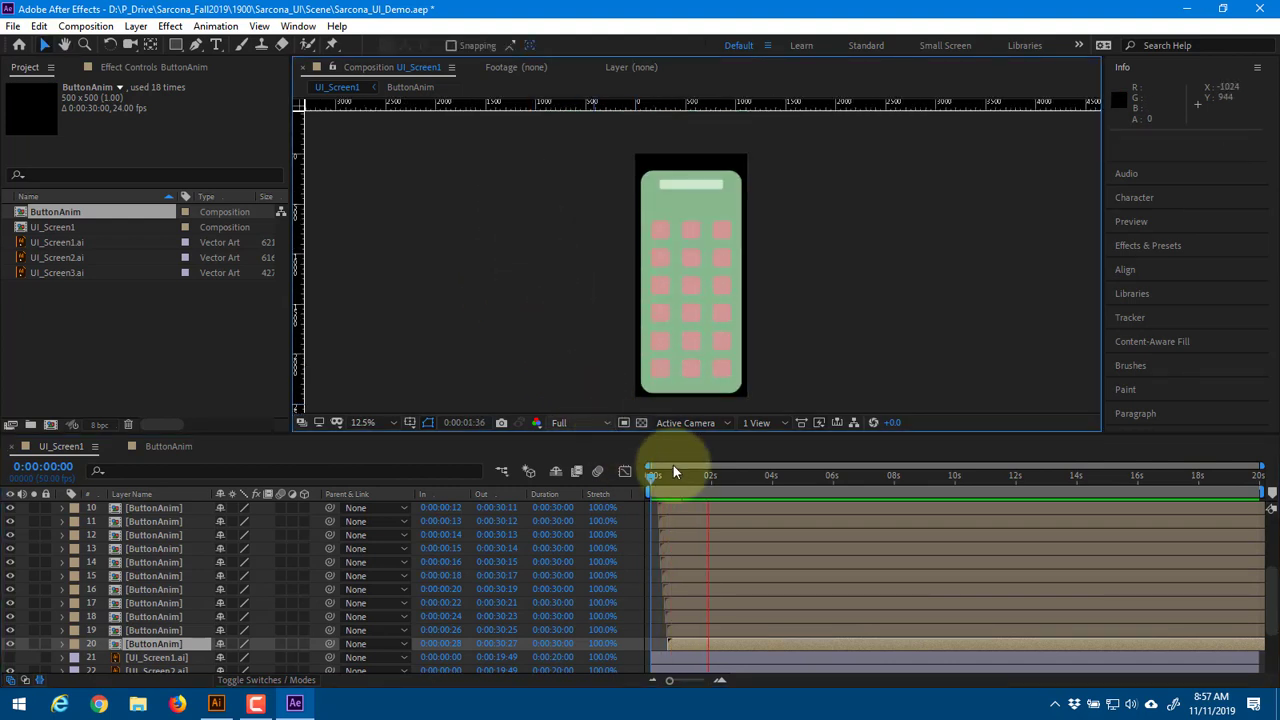
pyautogui.press('space')
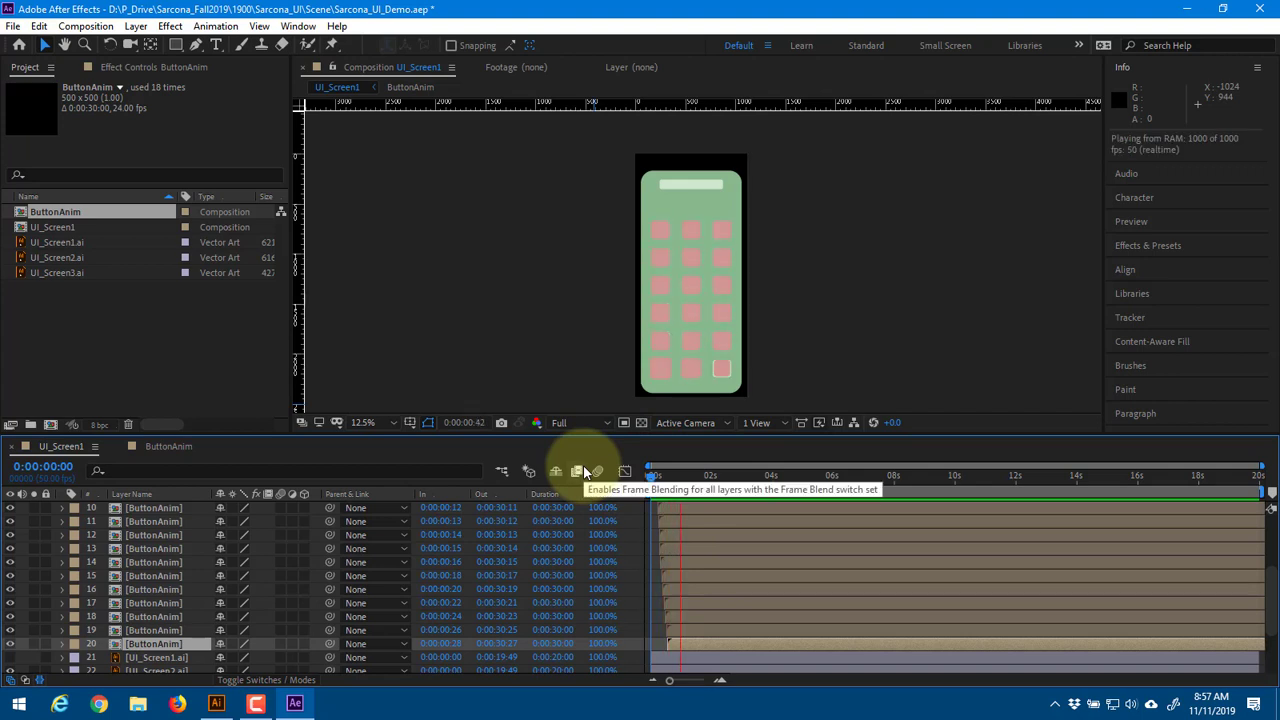
pyautogui.press('space')
# Select all 18 ButtonAnim layers and shift them together so the first one starts at 0:00:14:35
pyautogui.scroll(5, 156, 580)
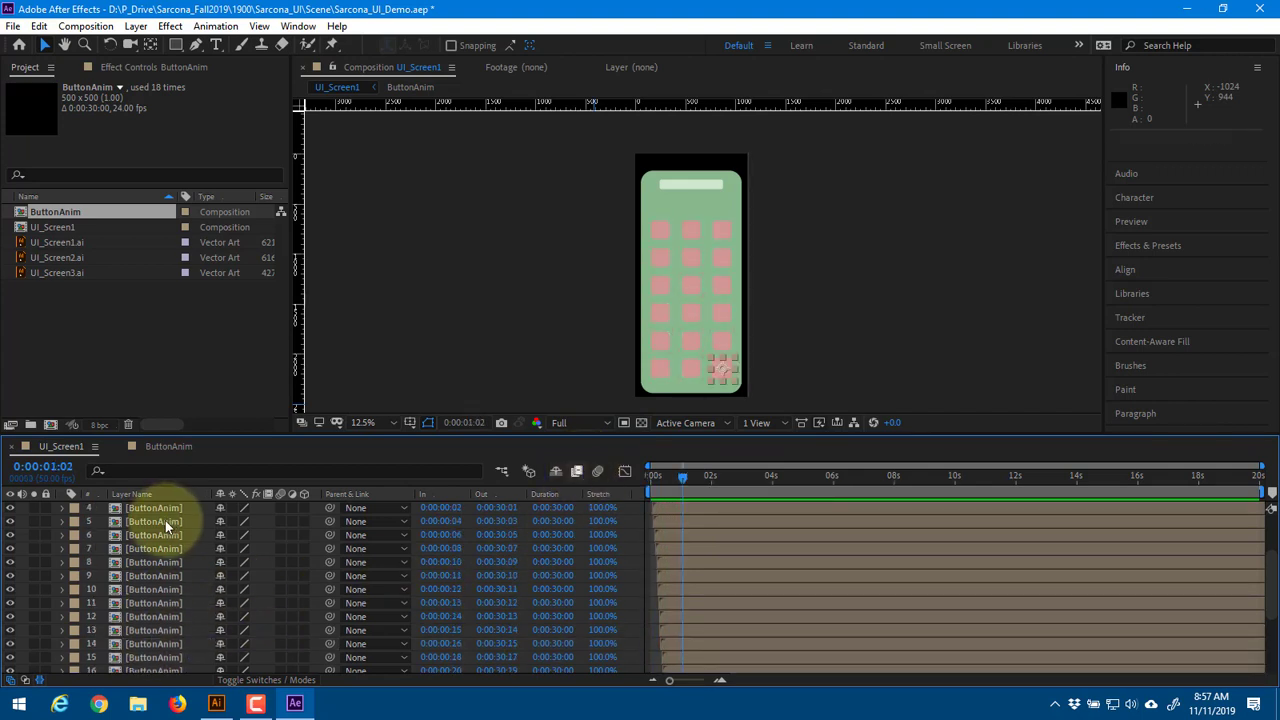
pyautogui.keyDown('shift'); pyautogui.click(161, 531); pyautogui.keyUp('shift')
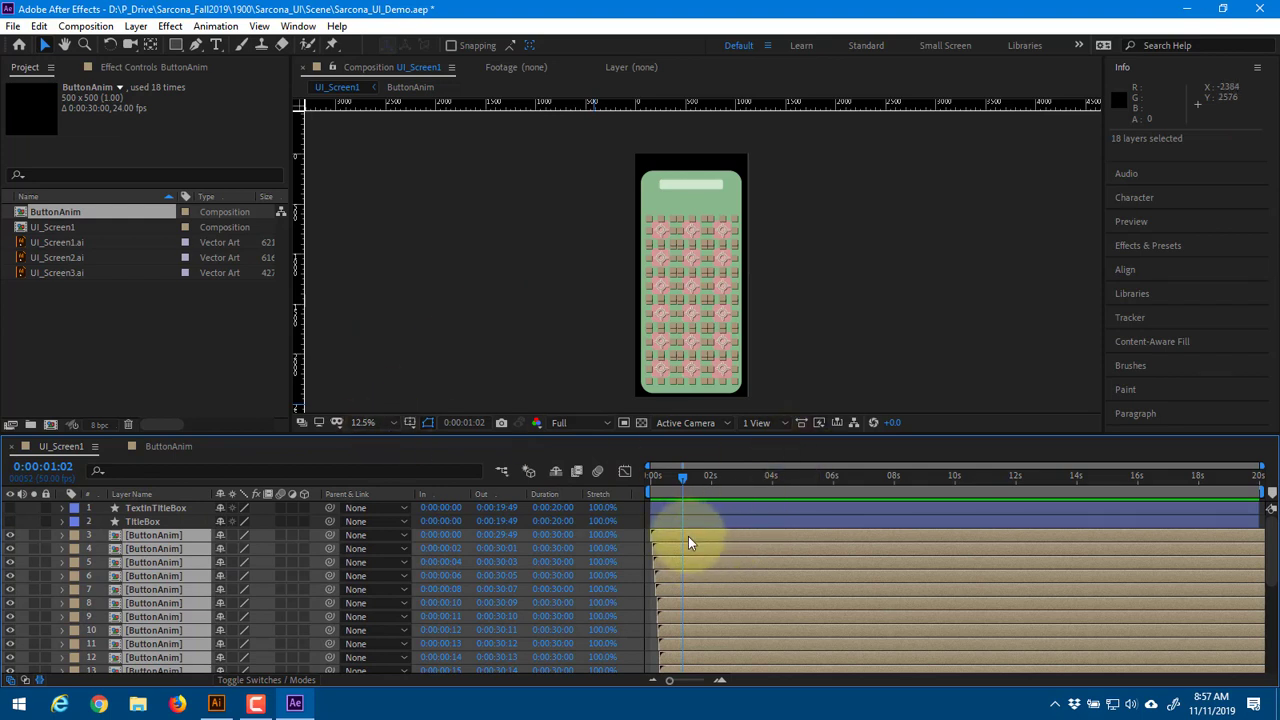
pyautogui.moveTo(688, 542); pyautogui.dragTo(1135, 553)
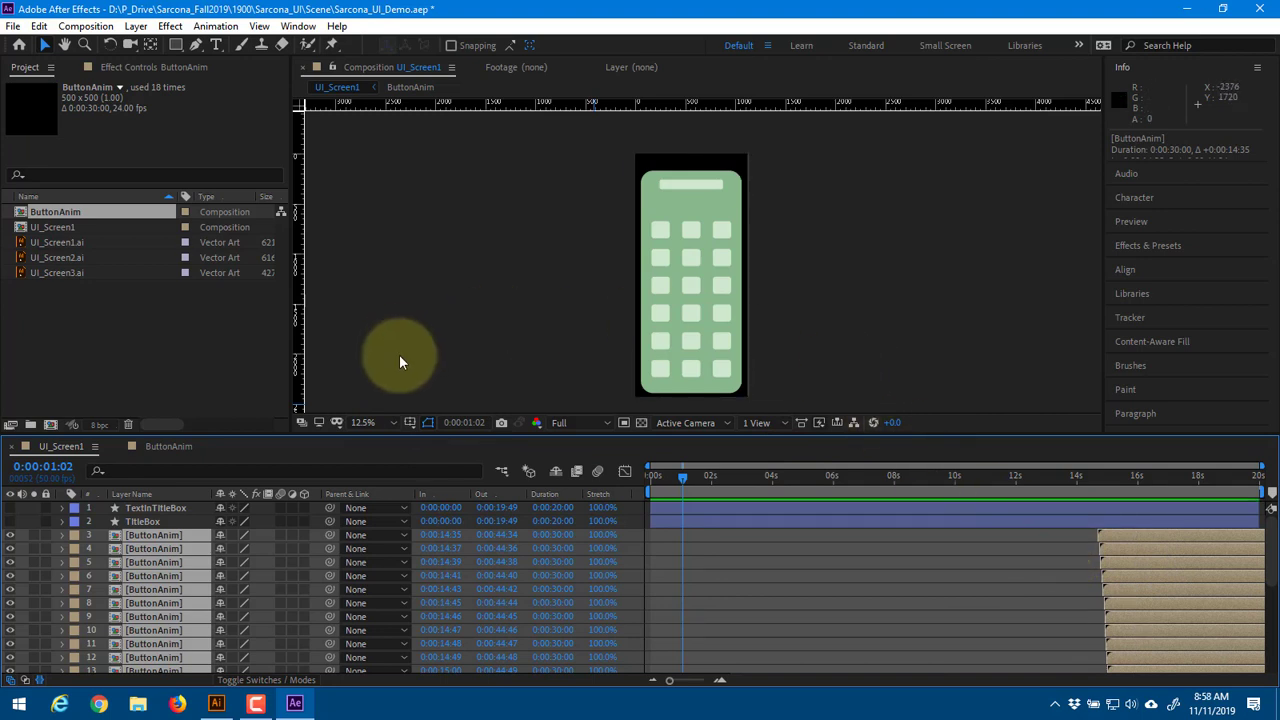
# Show the TextInTitleBox, TitleBox, MainIcon and BG_Screen layers, hide UI_Screen2.ai, and clear the layer selection
pyautogui.moveTo(591, 326); pyautogui.dragTo(606, 304)
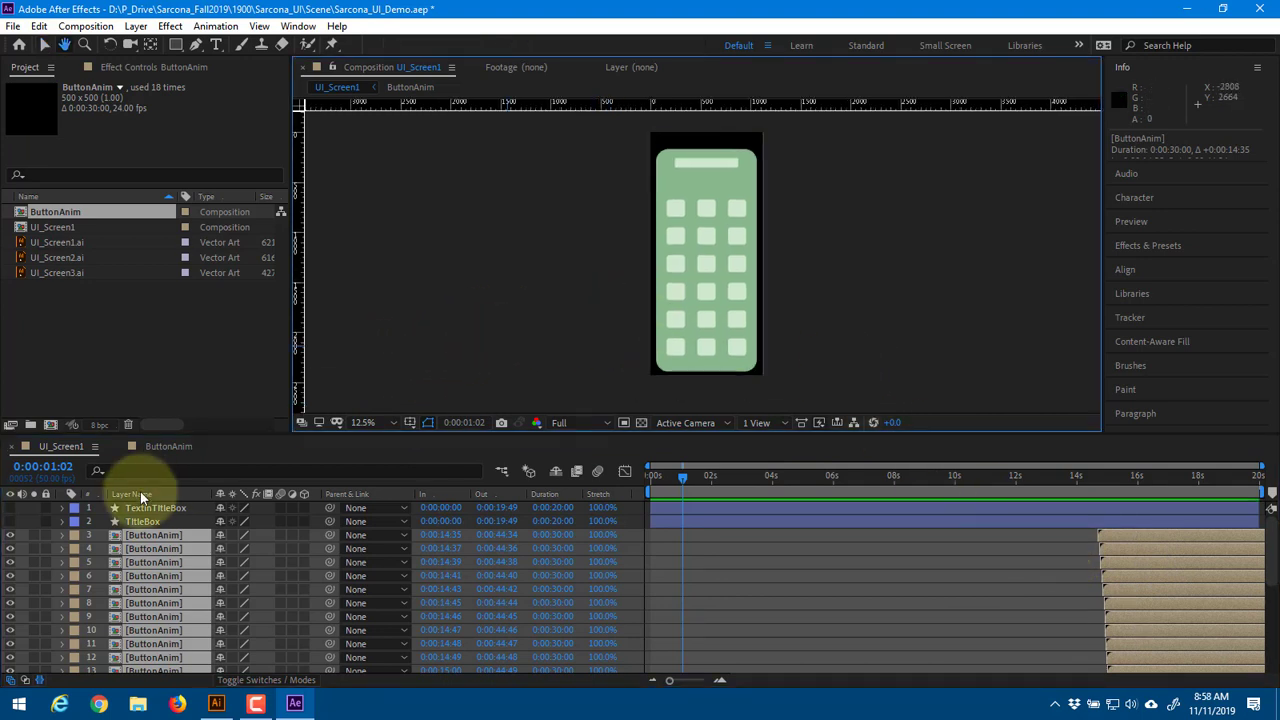
pyautogui.click(11, 520)
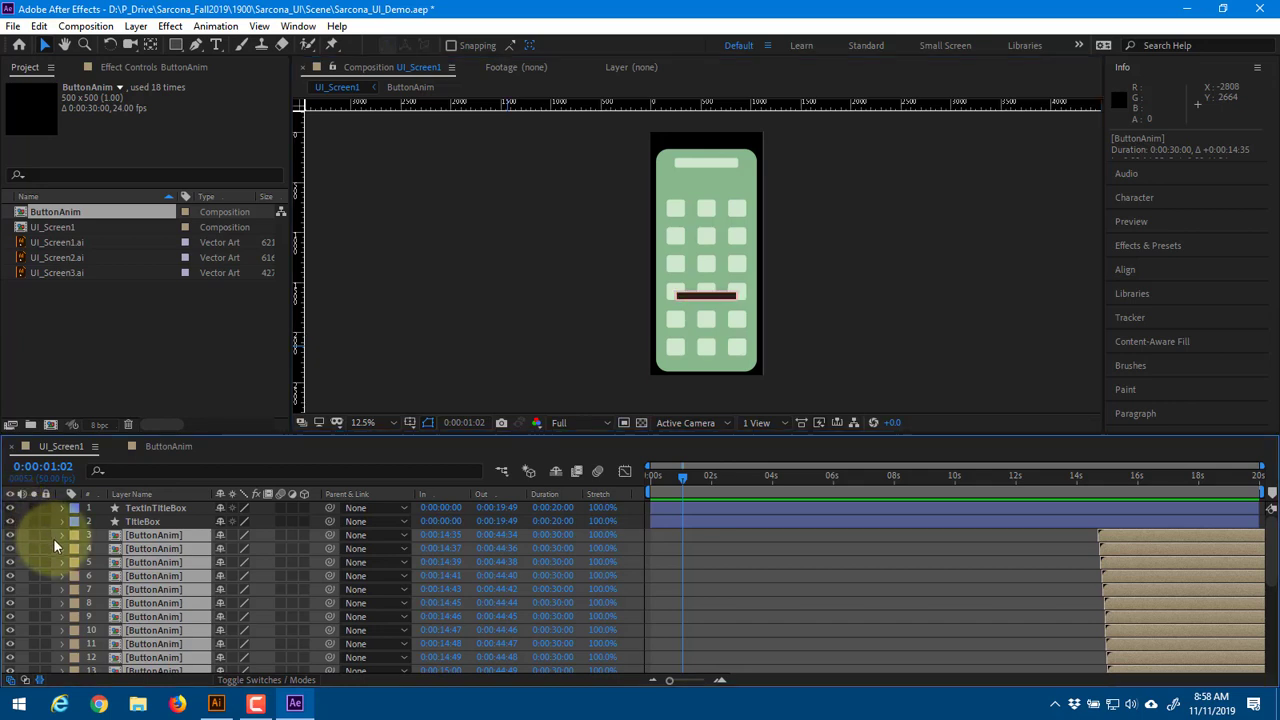
pyautogui.scroll(-3, 52, 546)
pyautogui.scroll(-3, 52, 553)
pyautogui.click(11, 584)
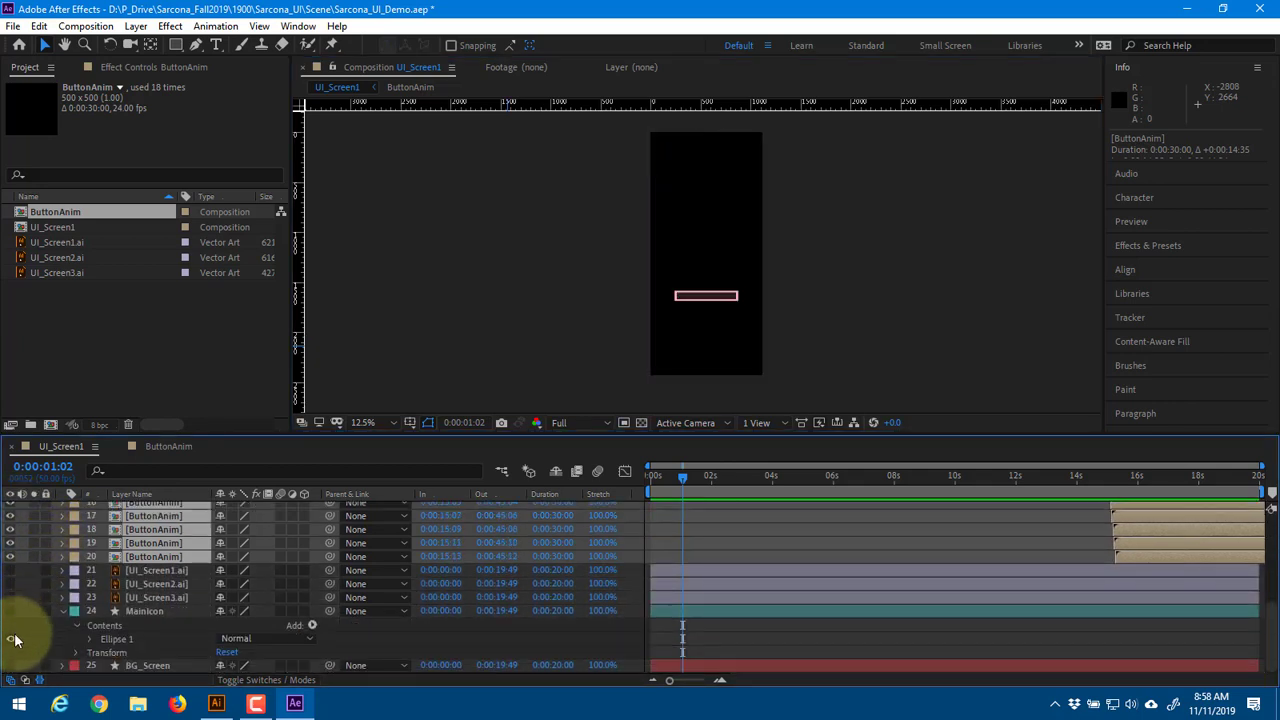
pyautogui.click(11, 611)
pyautogui.click(11, 665)
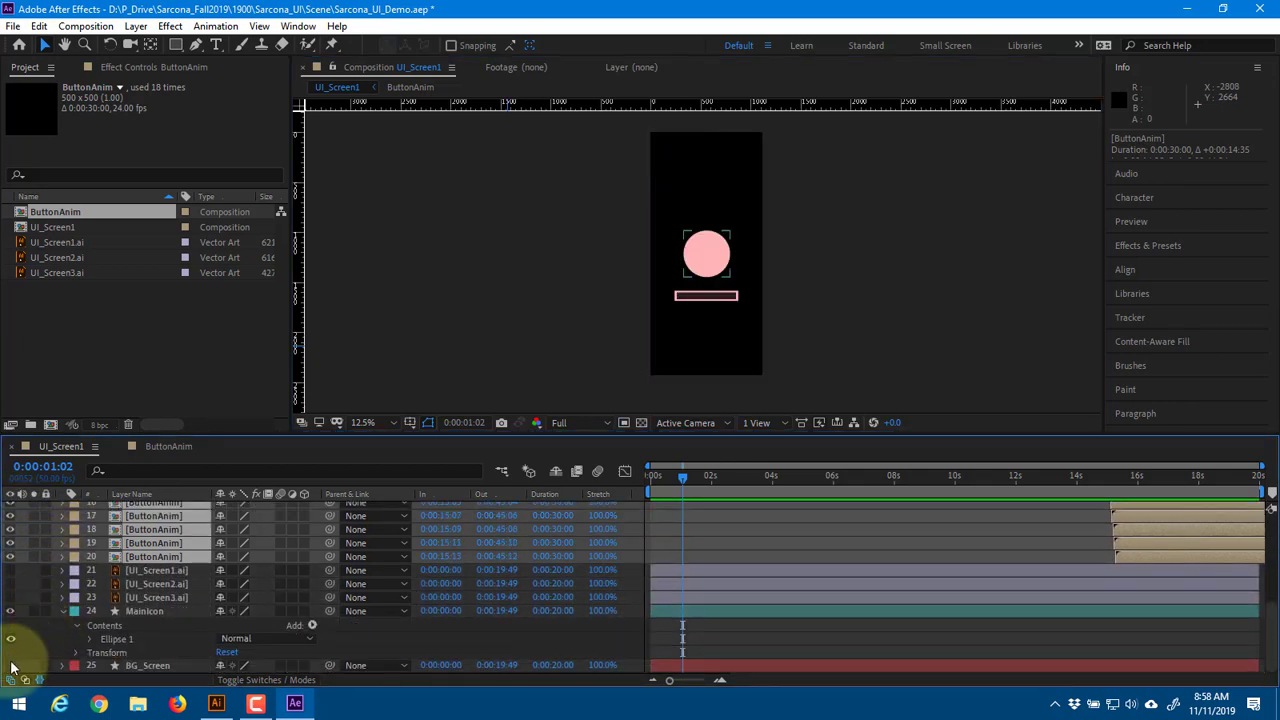
pyautogui.click(618, 288)
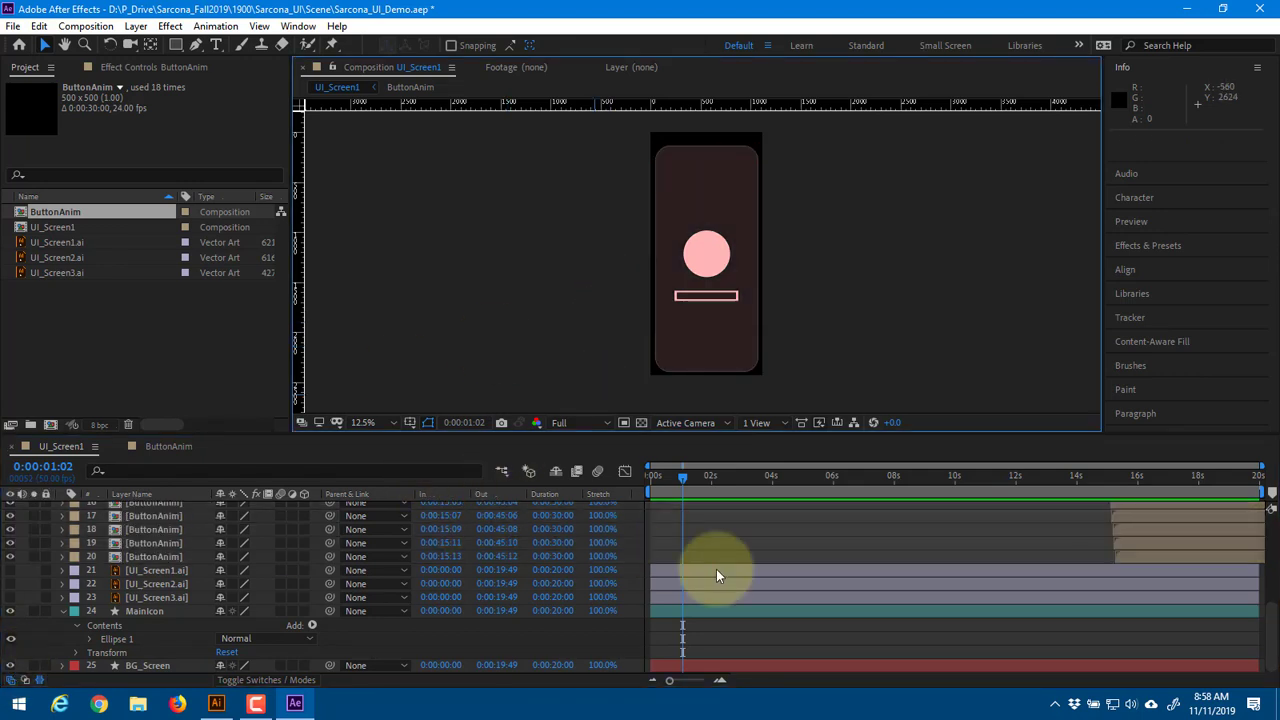
# Return to 0:00:00:00 and reveal the Scale property of the BG_Screen layer
pyautogui.moveTo(691, 481); pyautogui.dragTo(614, 472)
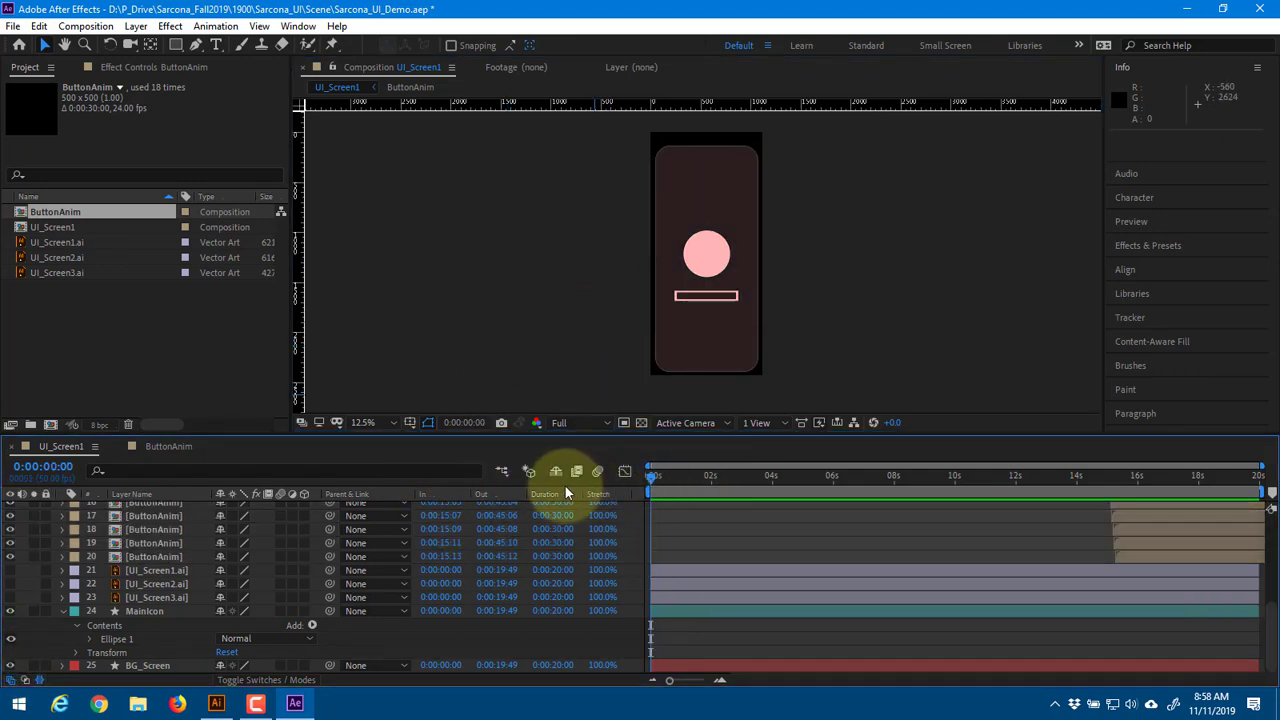
pyautogui.click(150, 665)
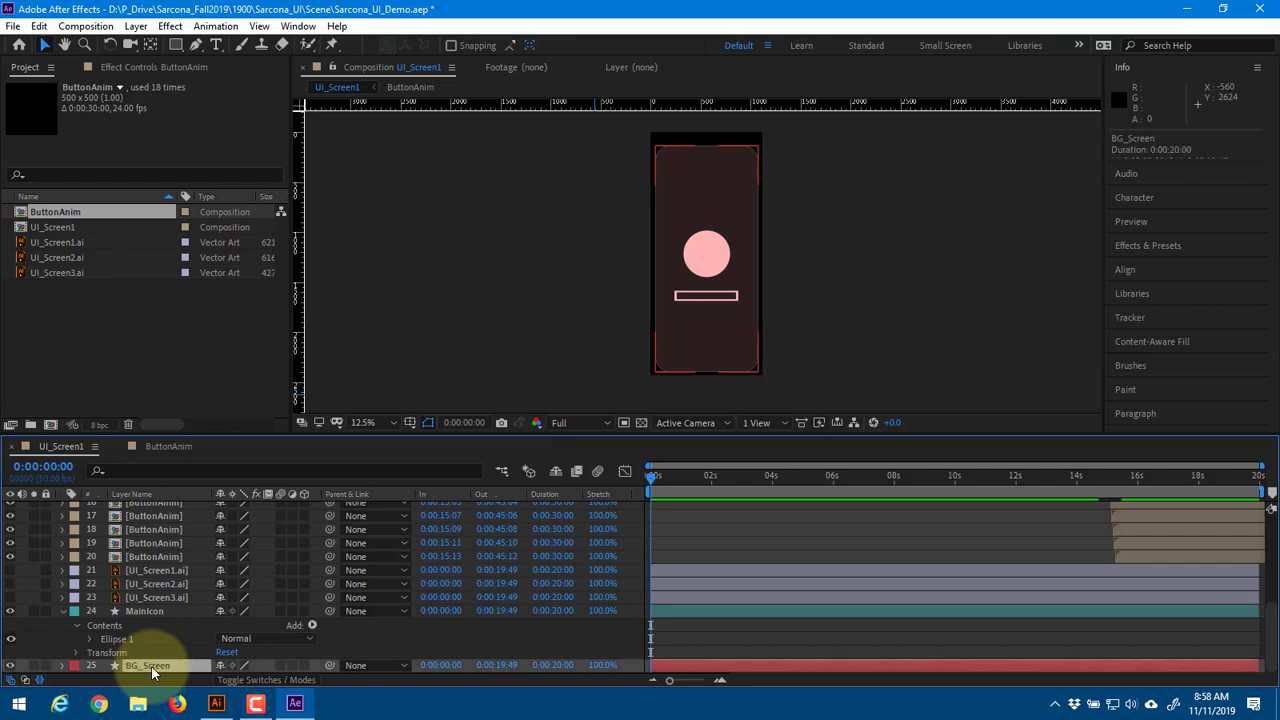
pyautogui.press('s')
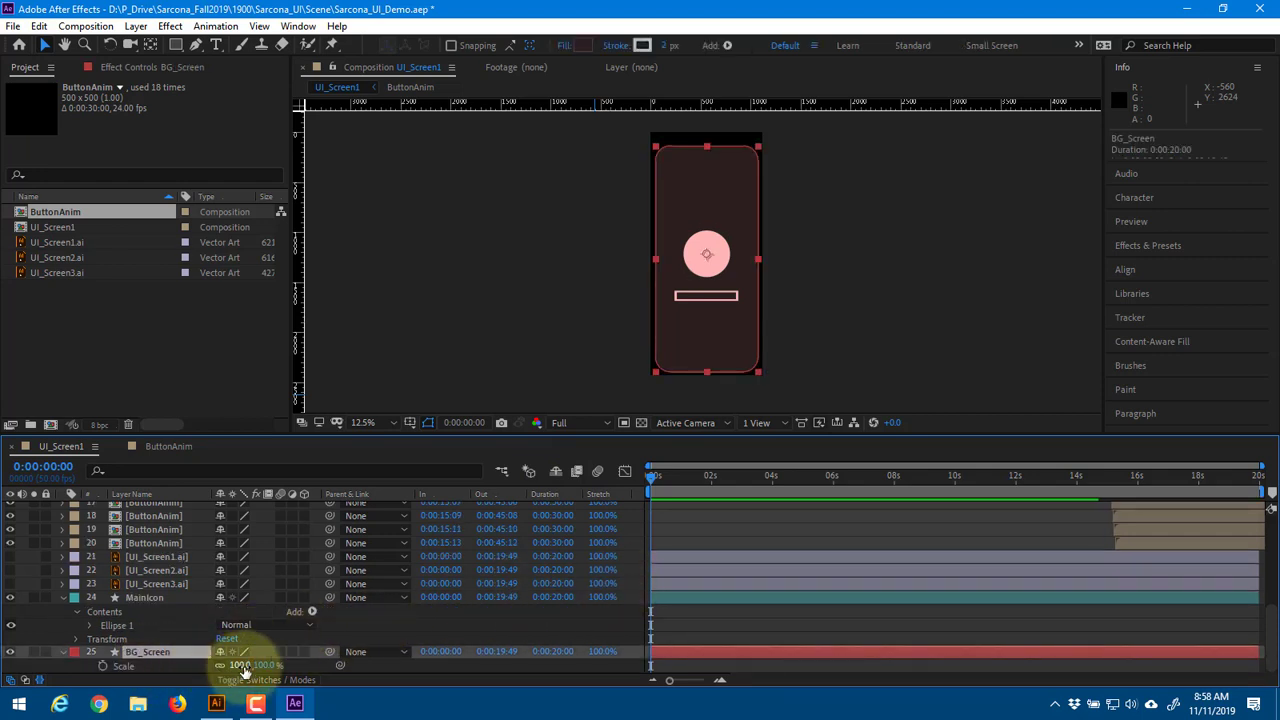
# Try narrowing BG_Screen to 26% horizontal scale at 100% vertical, inspect its rounded corners, and undo the change
pyautogui.moveTo(240, 667); pyautogui.dragTo(165, 664)
pyautogui.scroll(6, 680, 229)
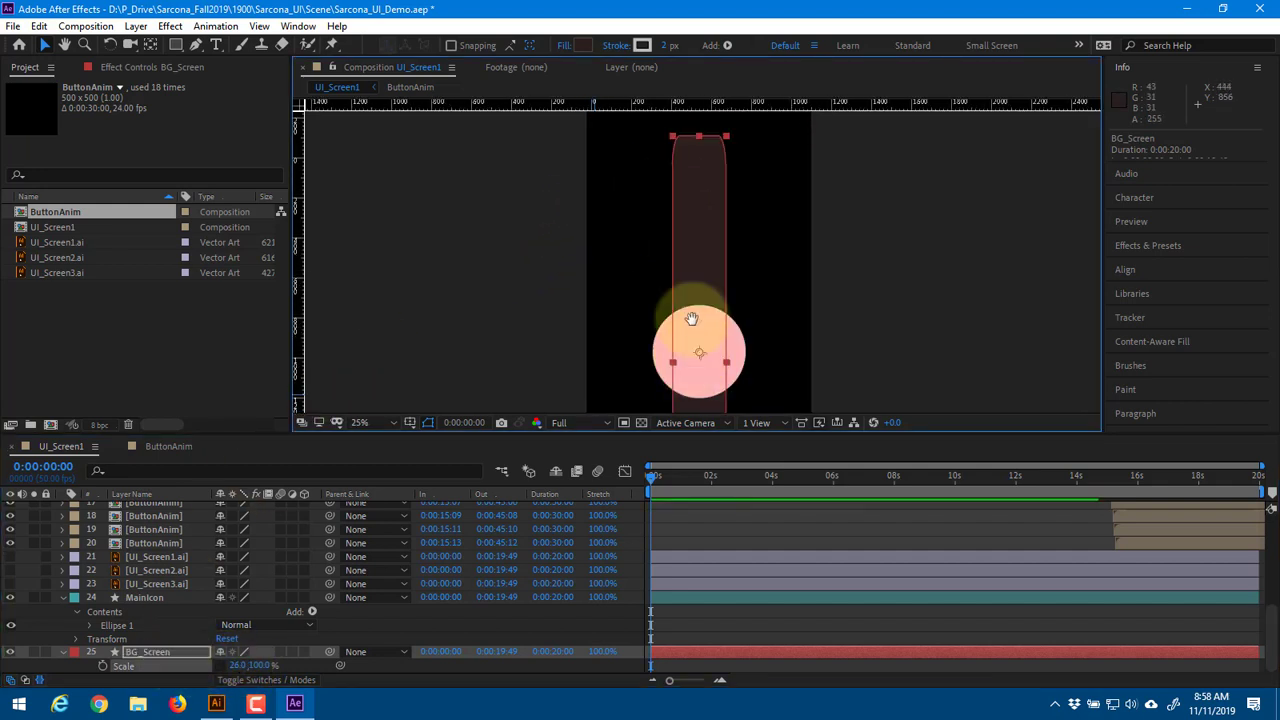
pyautogui.moveTo(675, 199); pyautogui.dragTo(651, 191)
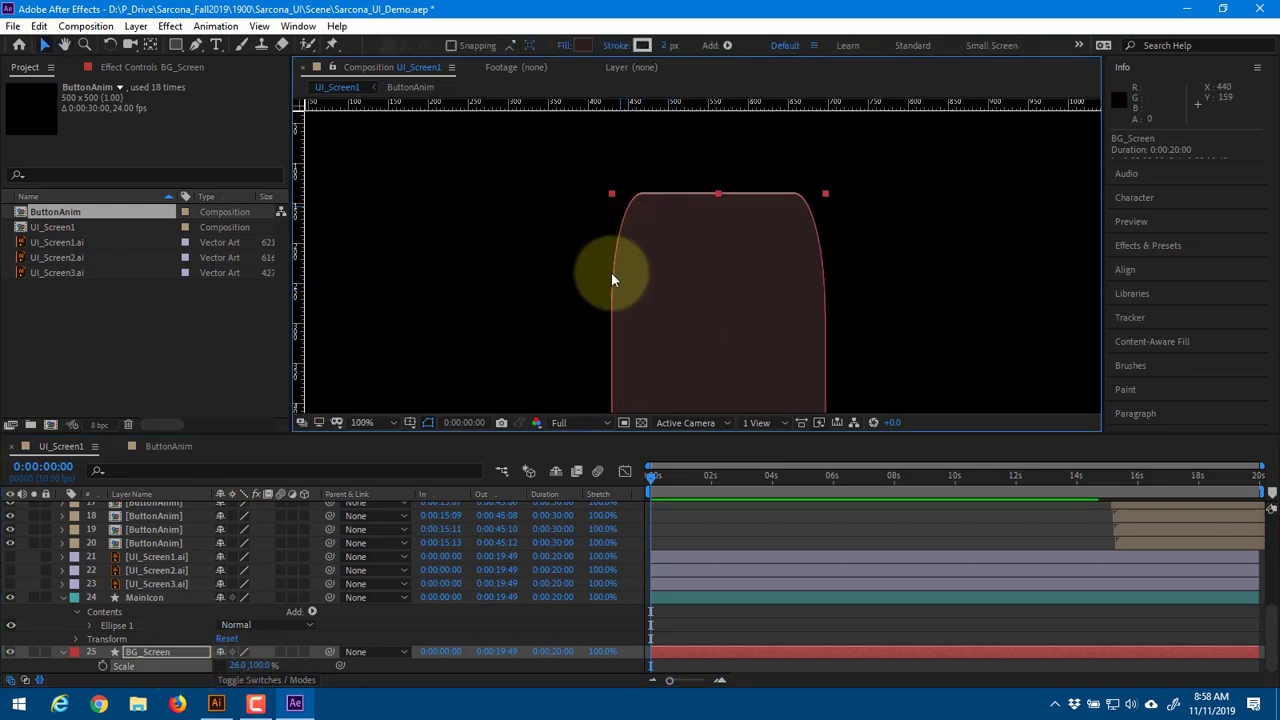
pyautogui.hotkey('ctrl', 'z')
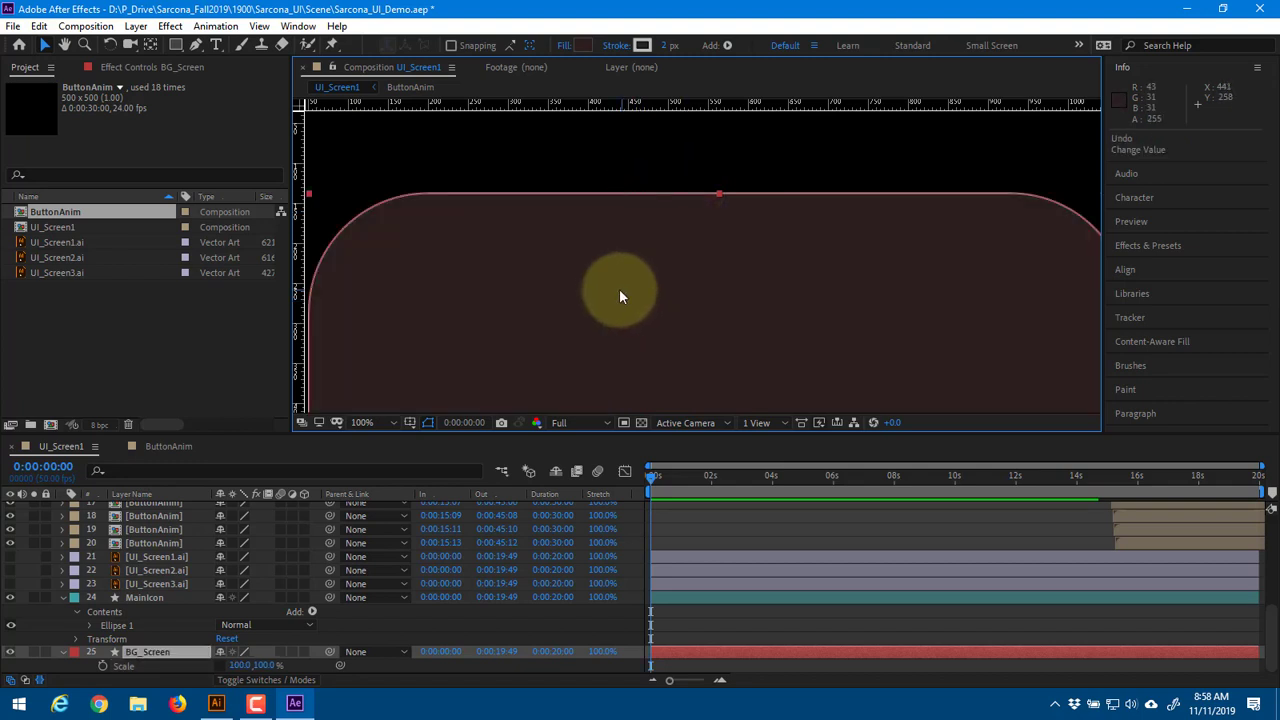
# Expand the BG_Screen layer's contents down to the Rectangle Path 1 properties
pyautogui.press(',')
pyautogui.press(',')
pyautogui.click(62, 651)
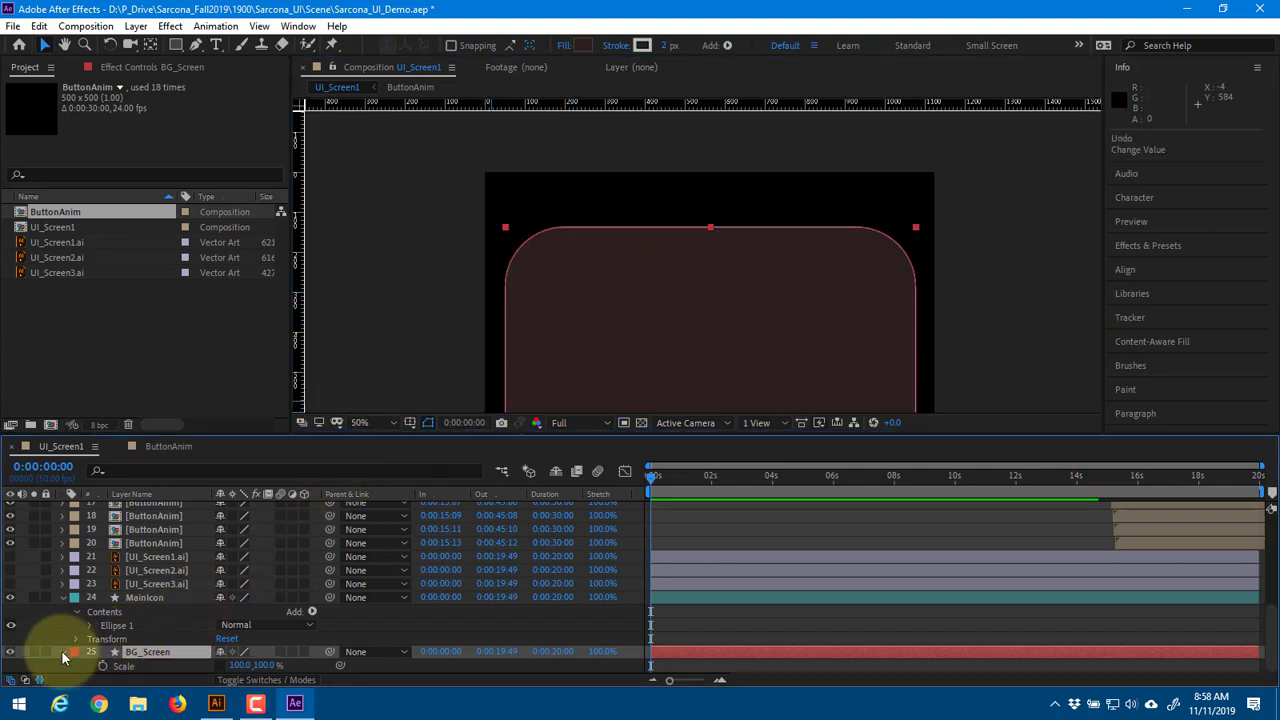
pyautogui.click(61, 667)
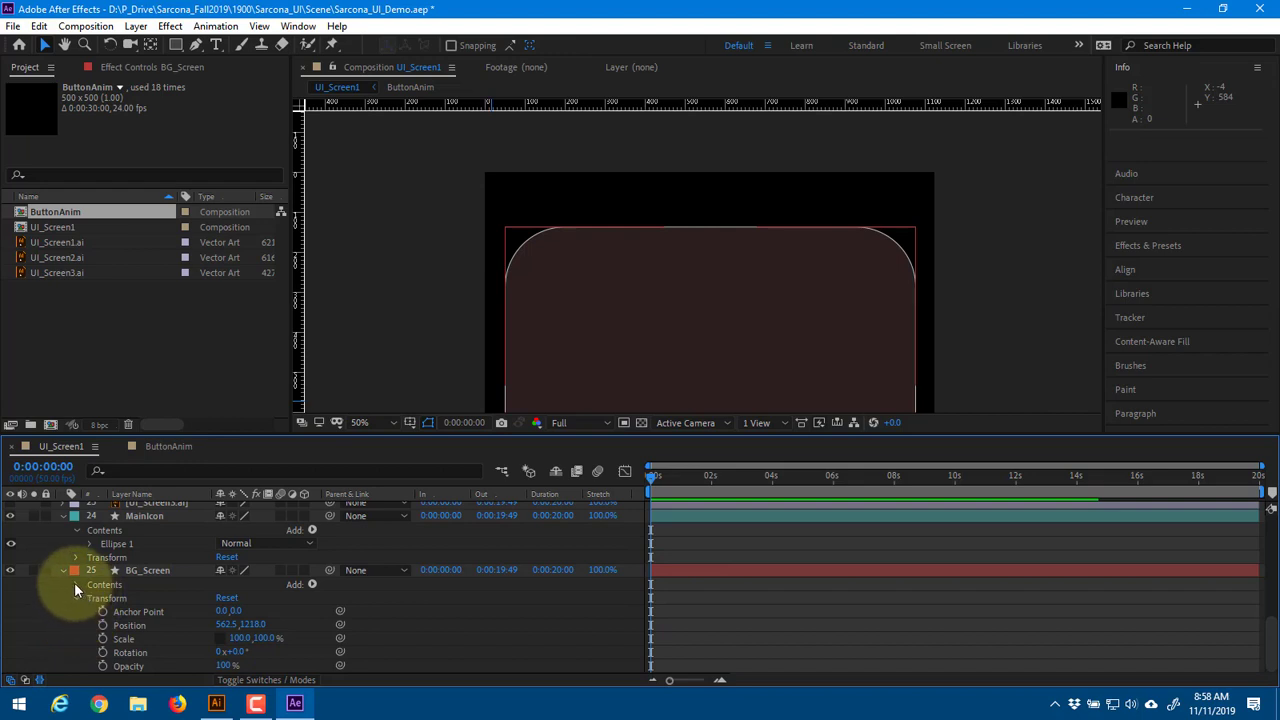
pyautogui.click(75, 585)
pyautogui.click(91, 597)
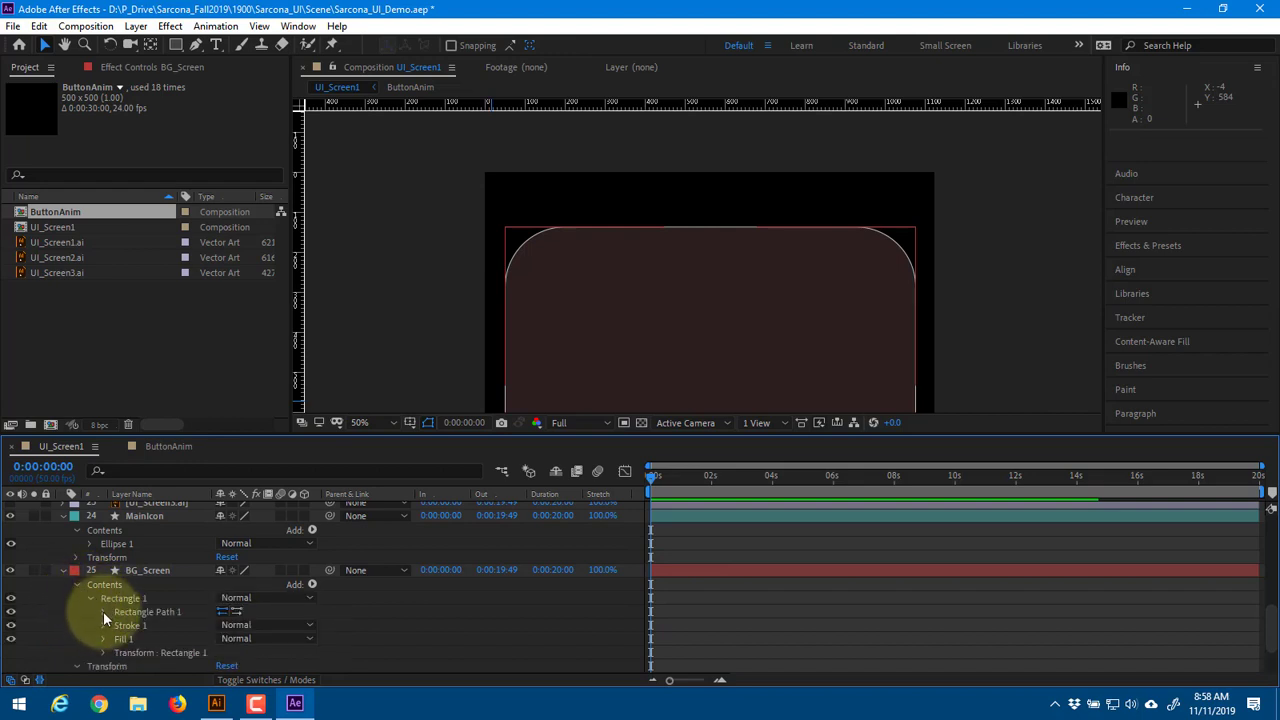
pyautogui.click(103, 611)
# Try narrowing the BG_Screen rectangle's Size to 498 wide, then undo the change
pyautogui.moveTo(243, 623); pyautogui.dragTo(214, 637)
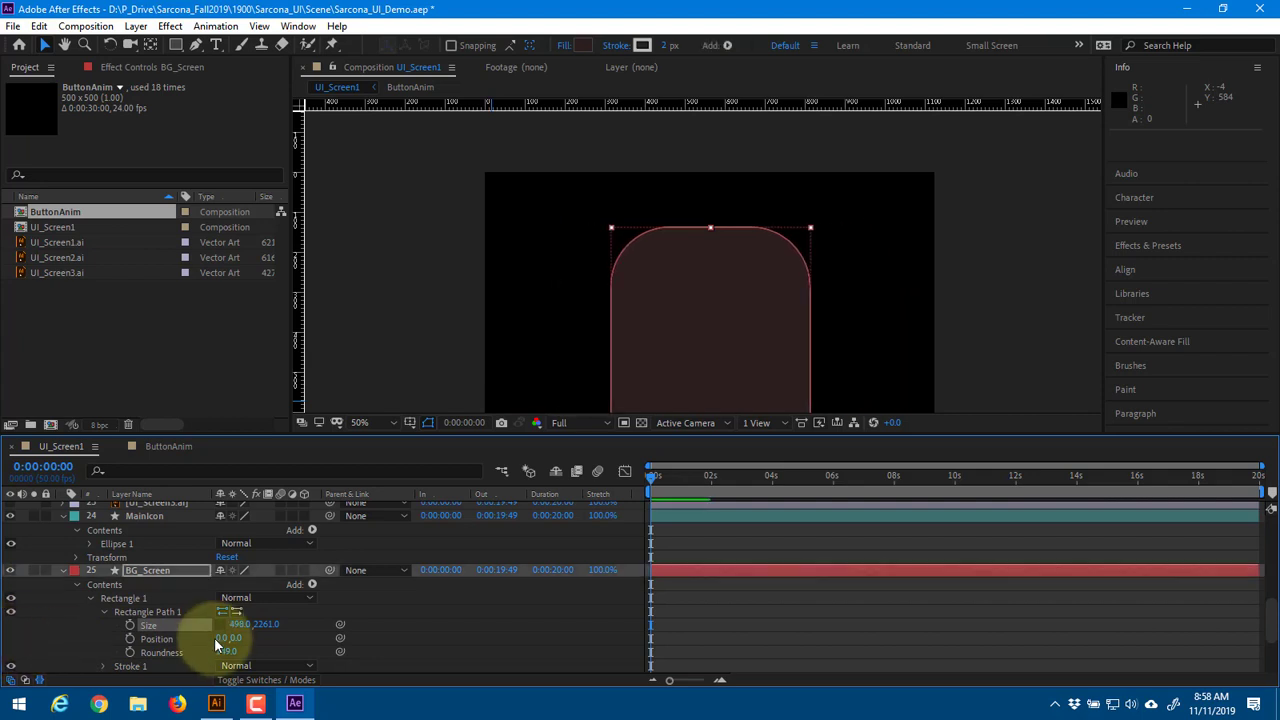
pyautogui.hotkey('ctrl', 'z')
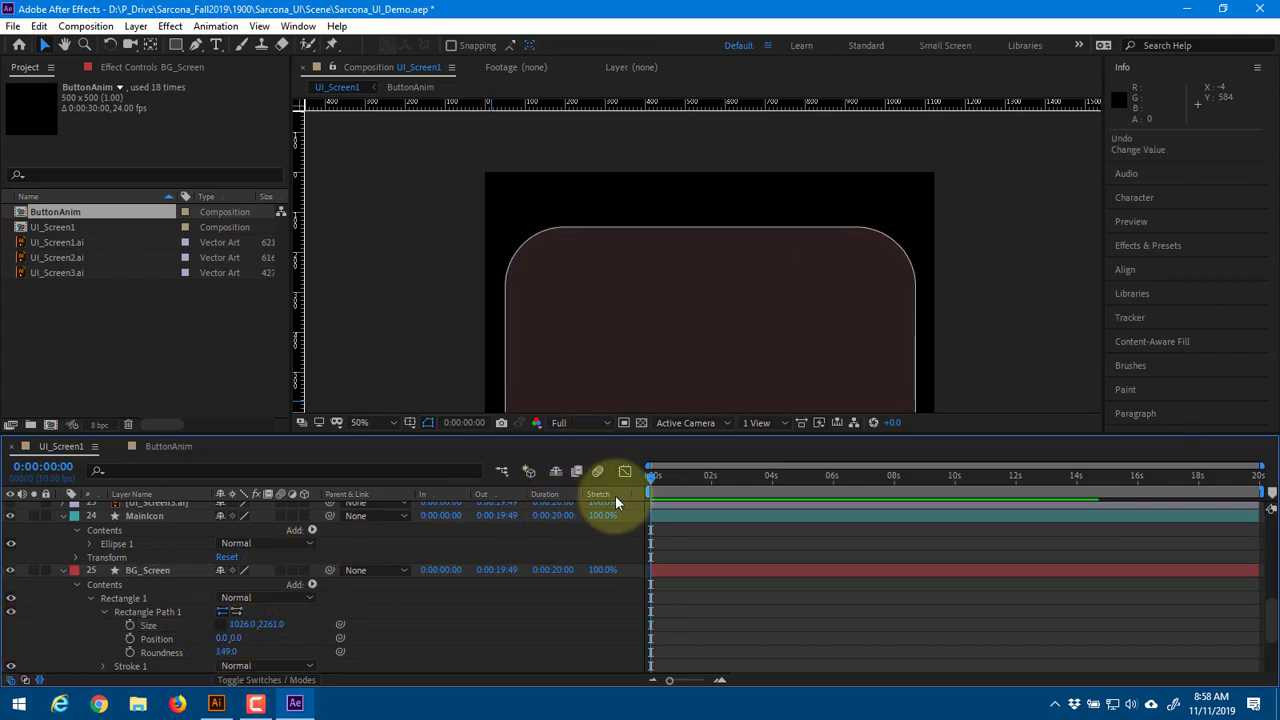
pyautogui.moveTo(654, 476)
pyautogui.mouseDown()
pyautogui.moveTo(704, 479)
pyautogui.moveTo(651, 477)
pyautogui.mouseUp()
# Set the UI_Screen1 composition's frame rate to 24 frames per second
pyautogui.click(85, 26)
pyautogui.click(112, 61)
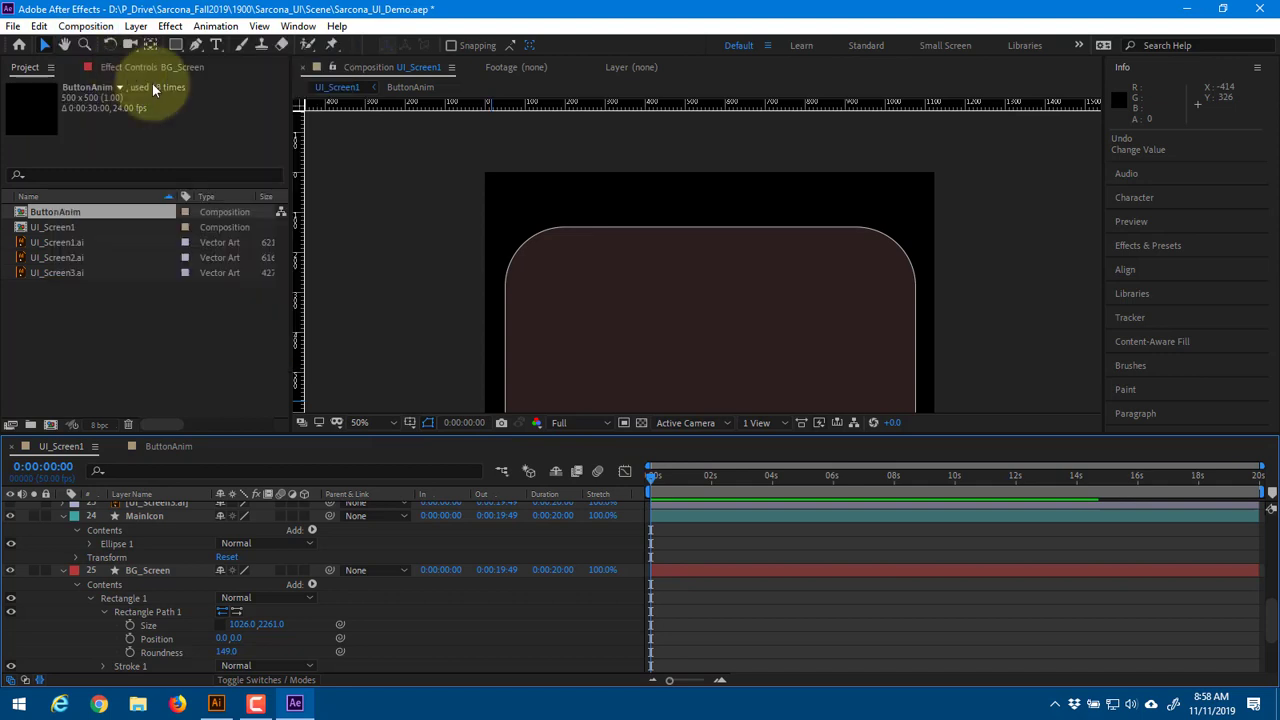
pyautogui.click(128, 207)
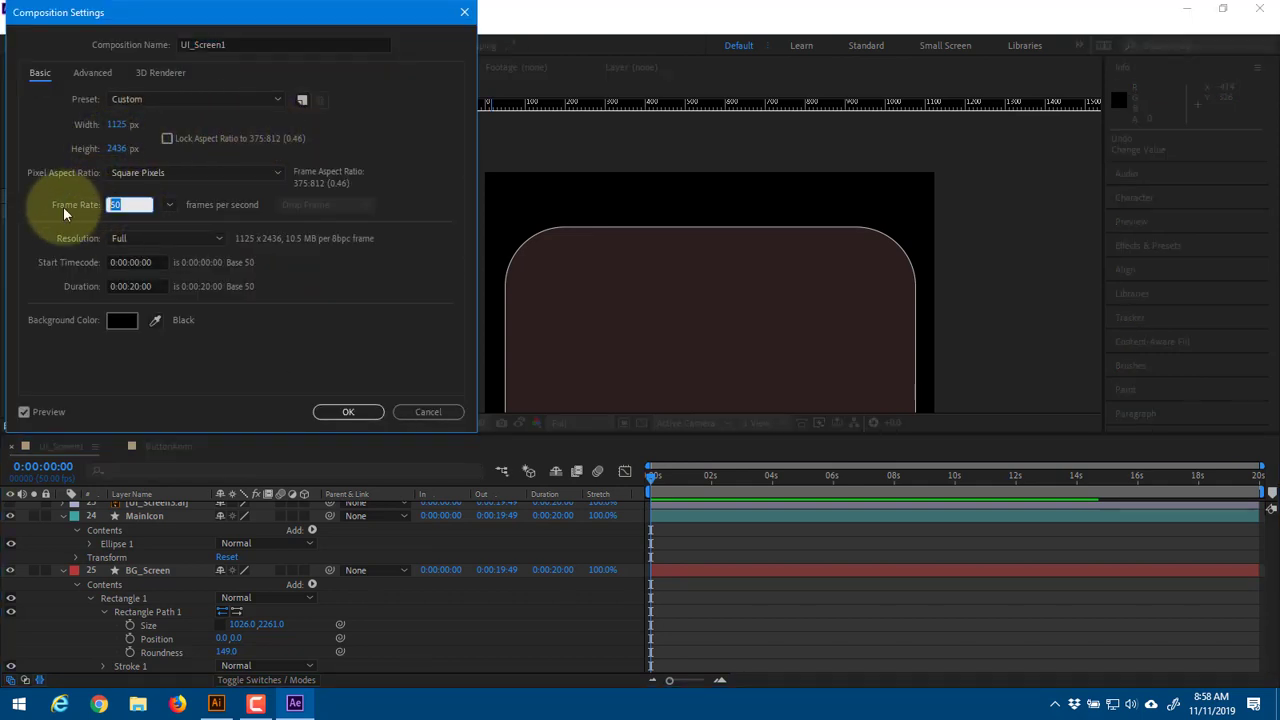
pyautogui.write('24')
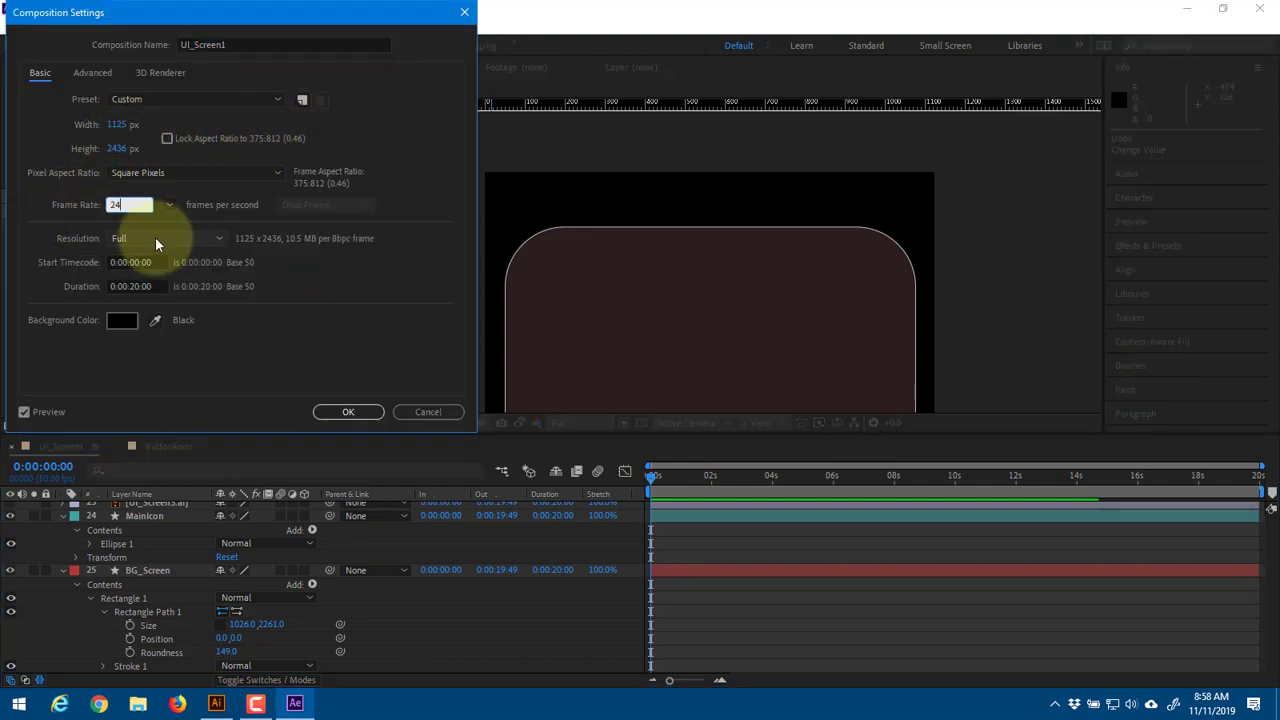
pyautogui.press('Return')
# Keyframe the BG_Screen rectangle's Size at full width at 0:00:00:09 and at 0 width at 0:00:00:00, and preview the motion
pyautogui.moveTo(650, 478); pyautogui.dragTo(671, 482)
pyautogui.moveTo(670, 482); pyautogui.dragTo(660, 481)
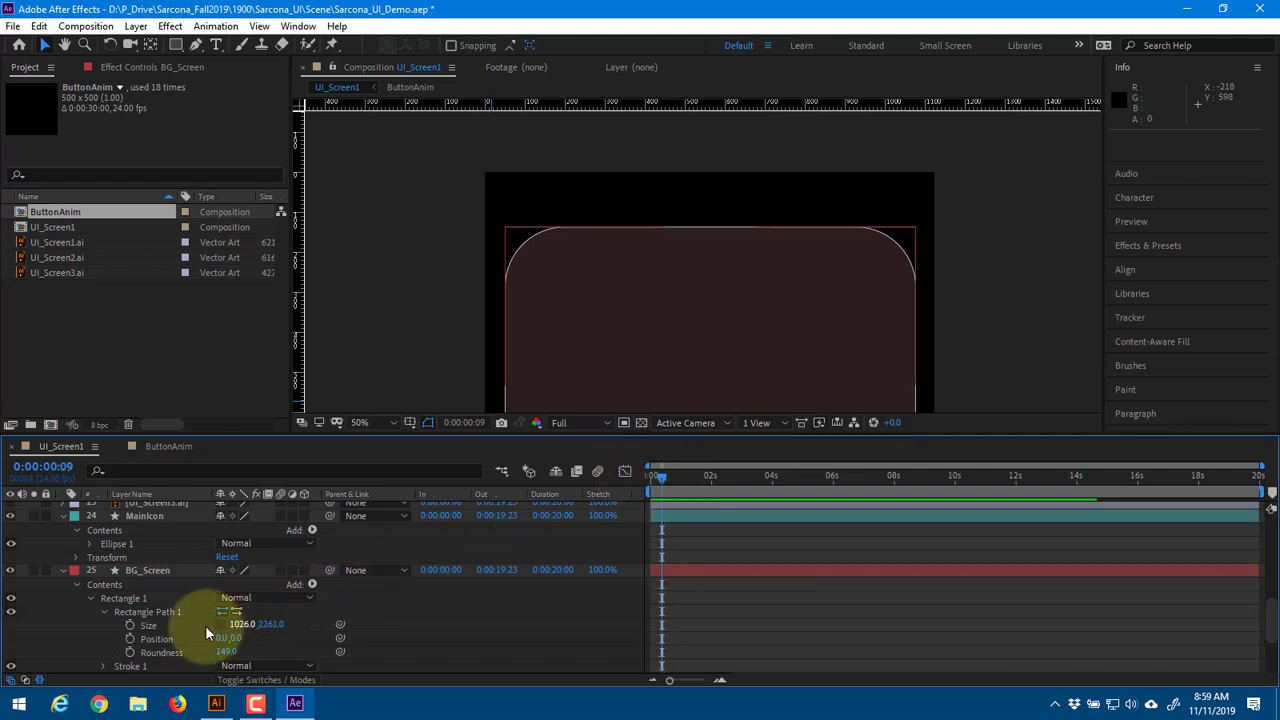
pyautogui.click(130, 624)
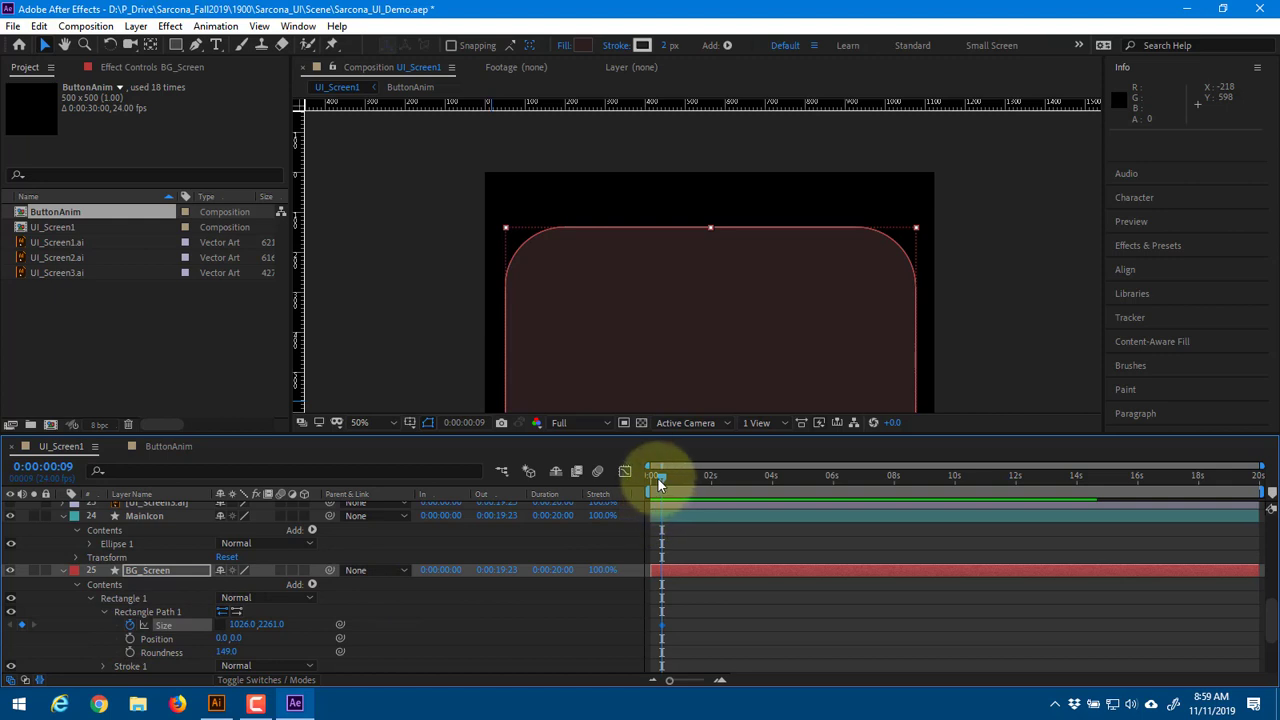
pyautogui.moveTo(657, 477); pyautogui.dragTo(640, 478)
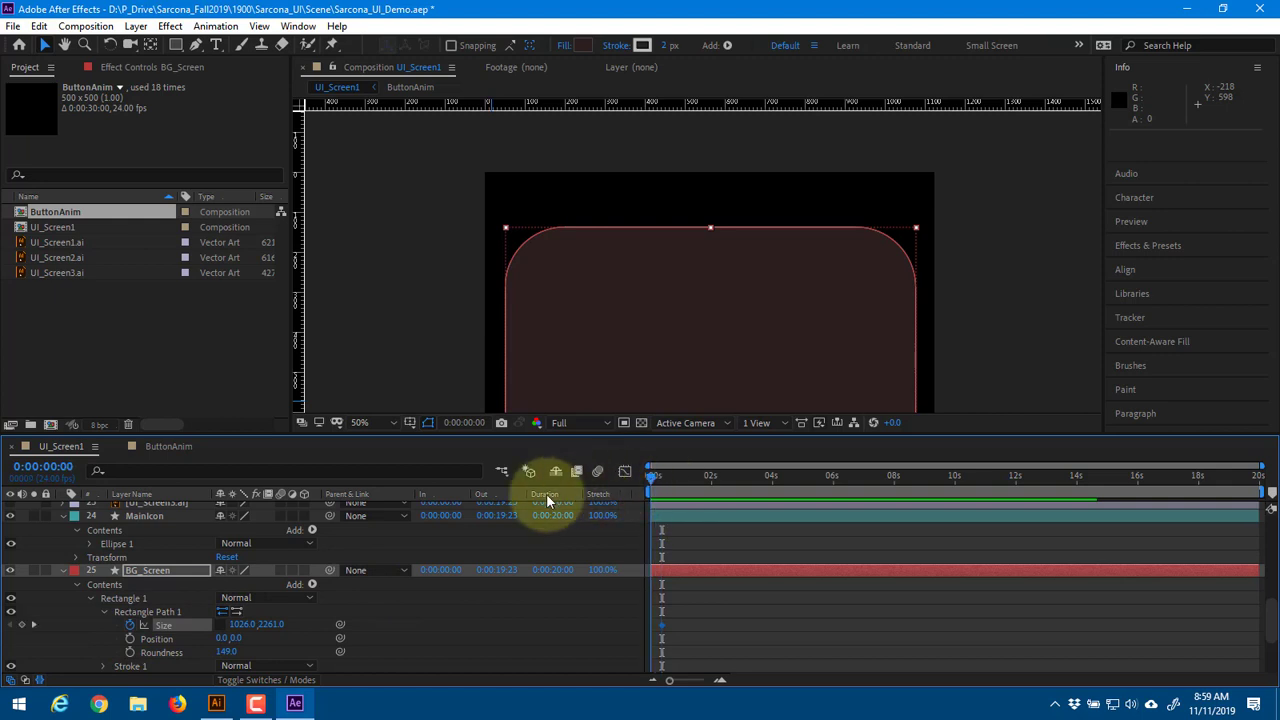
pyautogui.click(243, 624)
pyautogui.write('0')
pyautogui.press('Return')
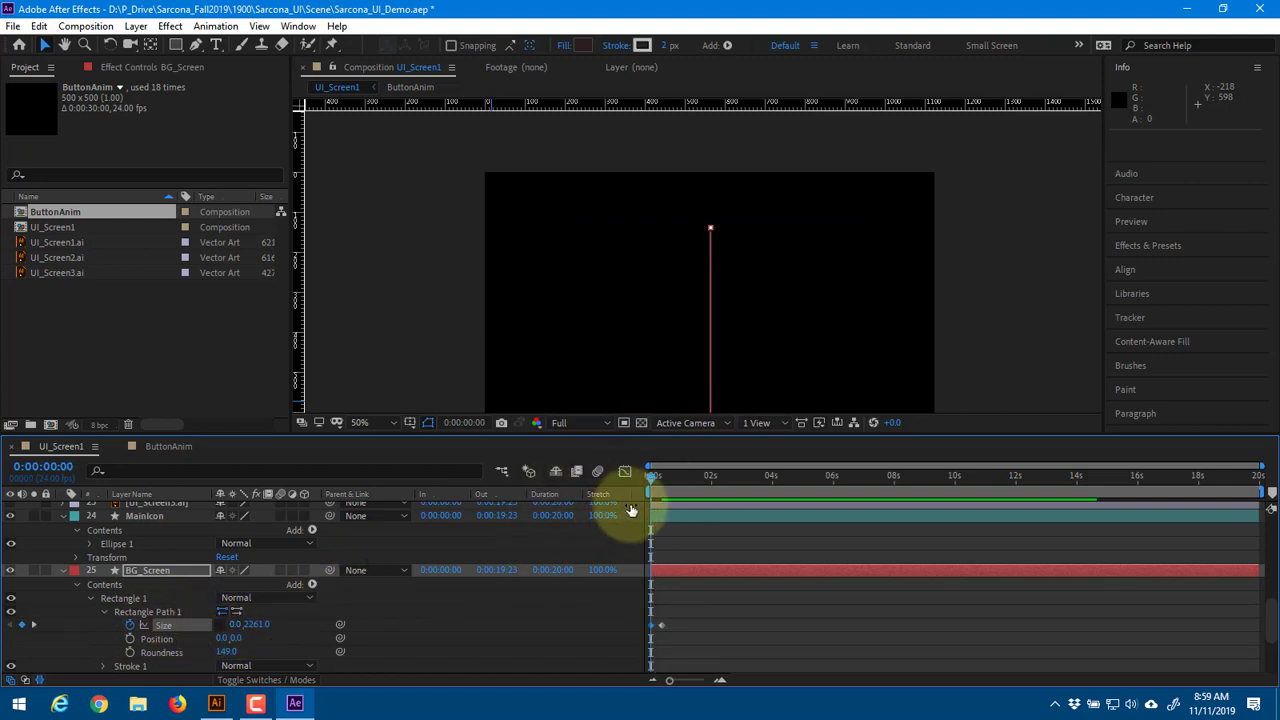
pyautogui.press('space')
pyautogui.press('space')
# Apply Easy Ease to both Size keyframes of the BG_Screen rectangle
pyautogui.moveTo(693, 592); pyautogui.dragTo(605, 643)
pyautogui.rightClick(651, 624)
pyautogui.moveTo(720, 612)
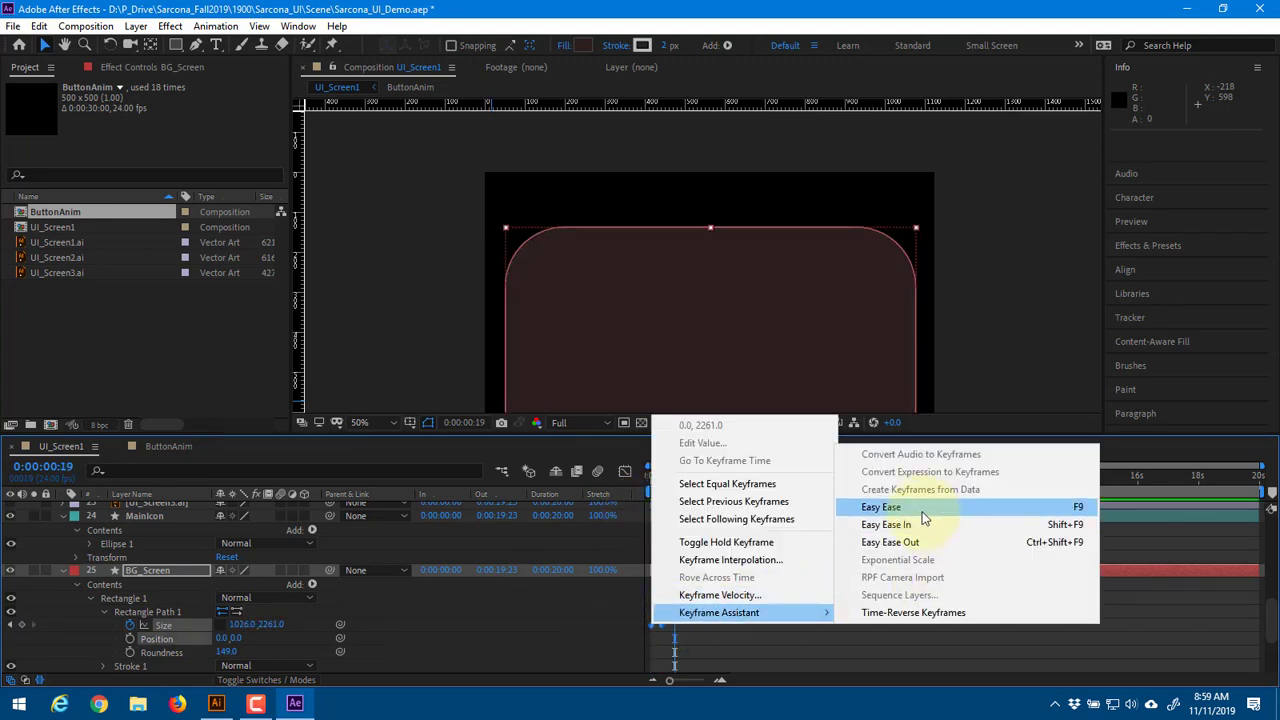
pyautogui.click(930, 527)
# Raise the first BG_Screen Size keyframe's outgoing influence above 90% in the speed graph and preview the animation
pyautogui.hotkey('shift', 'F3')
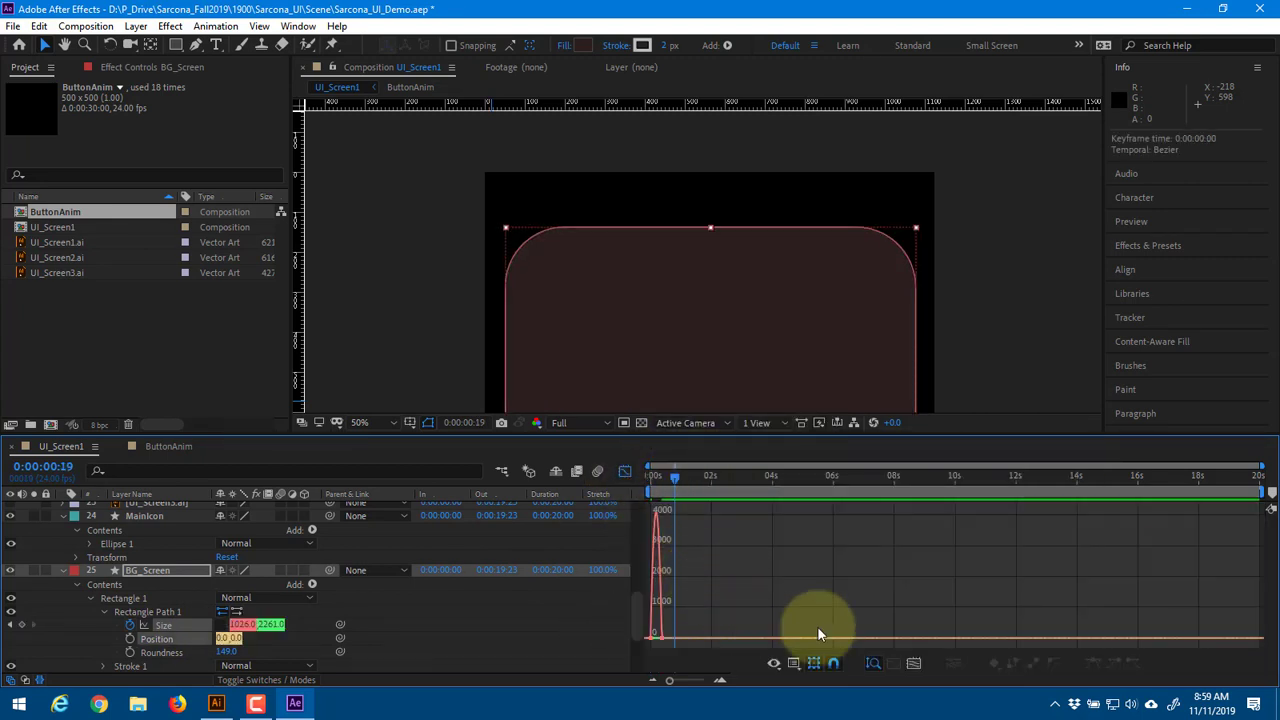
pyautogui.click(917, 662)
pyautogui.moveTo(738, 617); pyautogui.dragTo(884, 632)
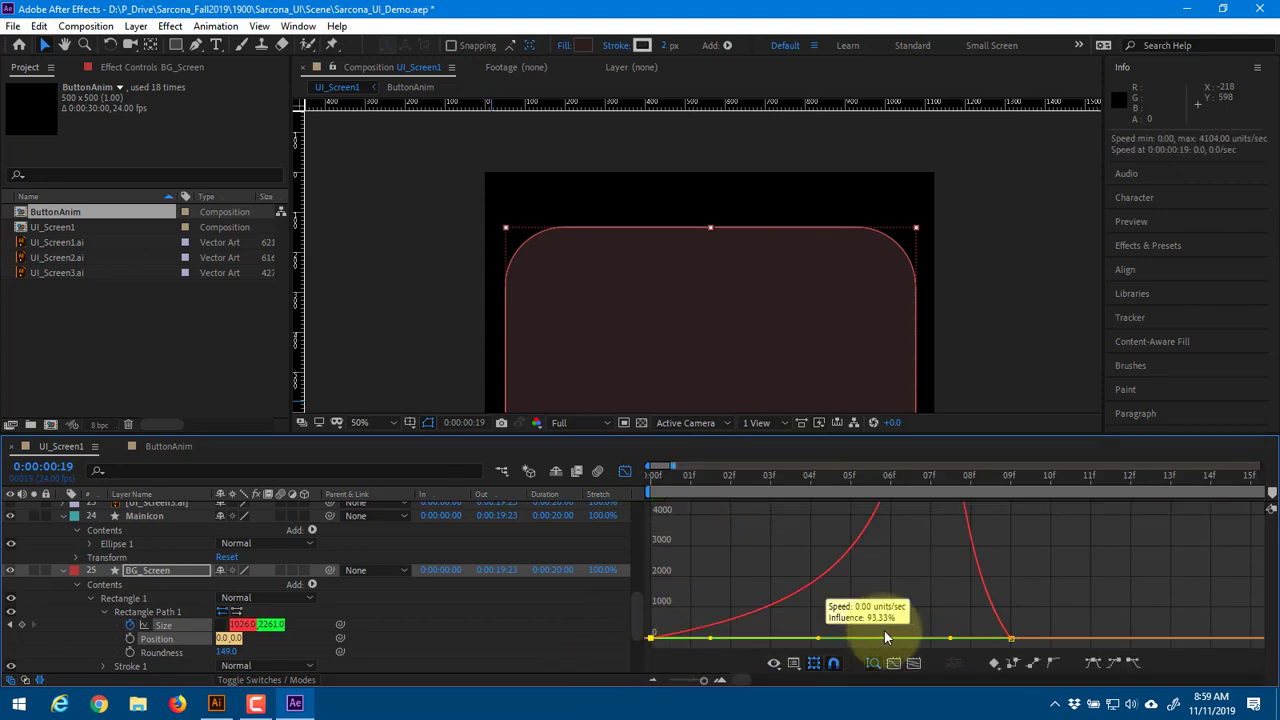
pyautogui.click(654, 477)
pyautogui.press('space')
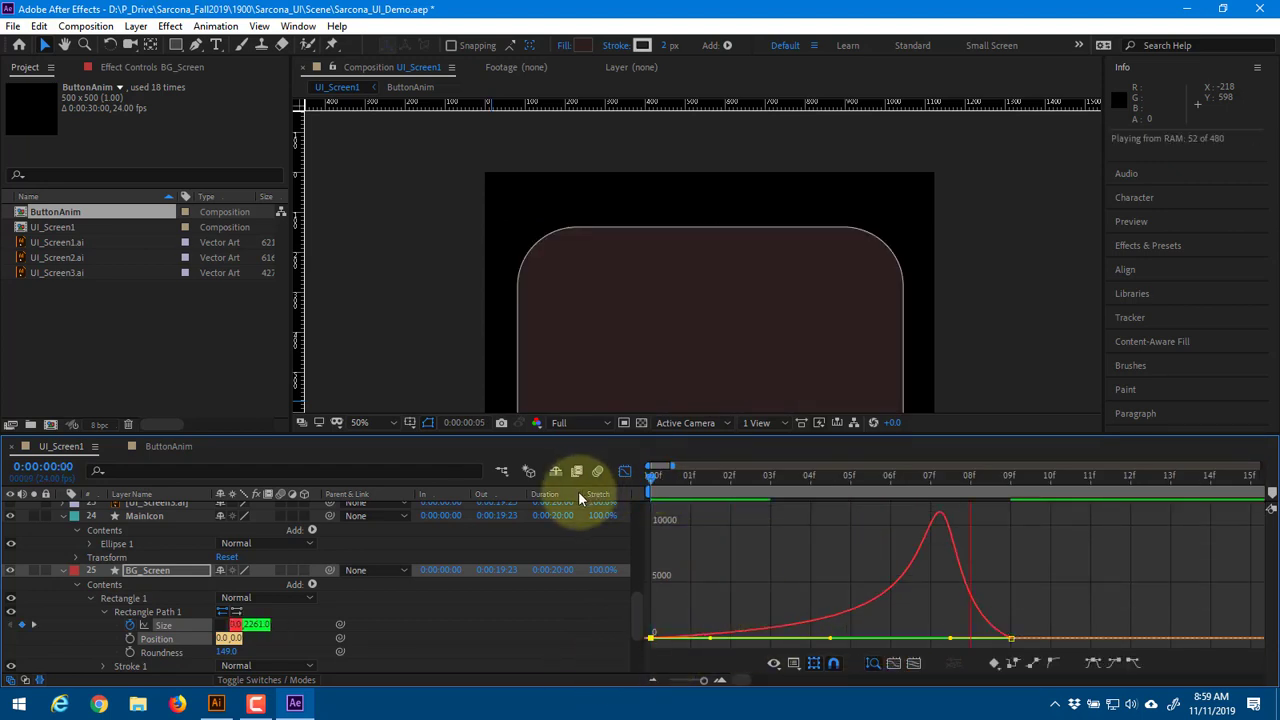
pyautogui.moveTo(705, 680); pyautogui.dragTo(675, 683)
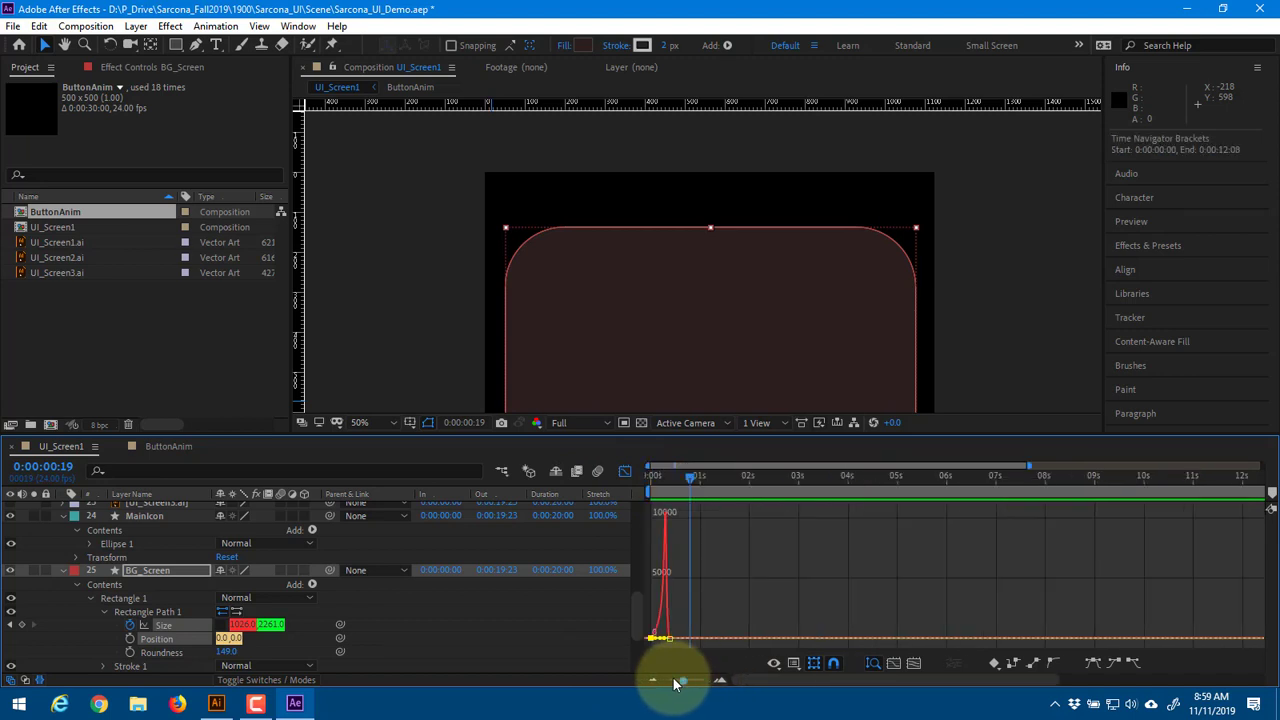
pyautogui.press('space')
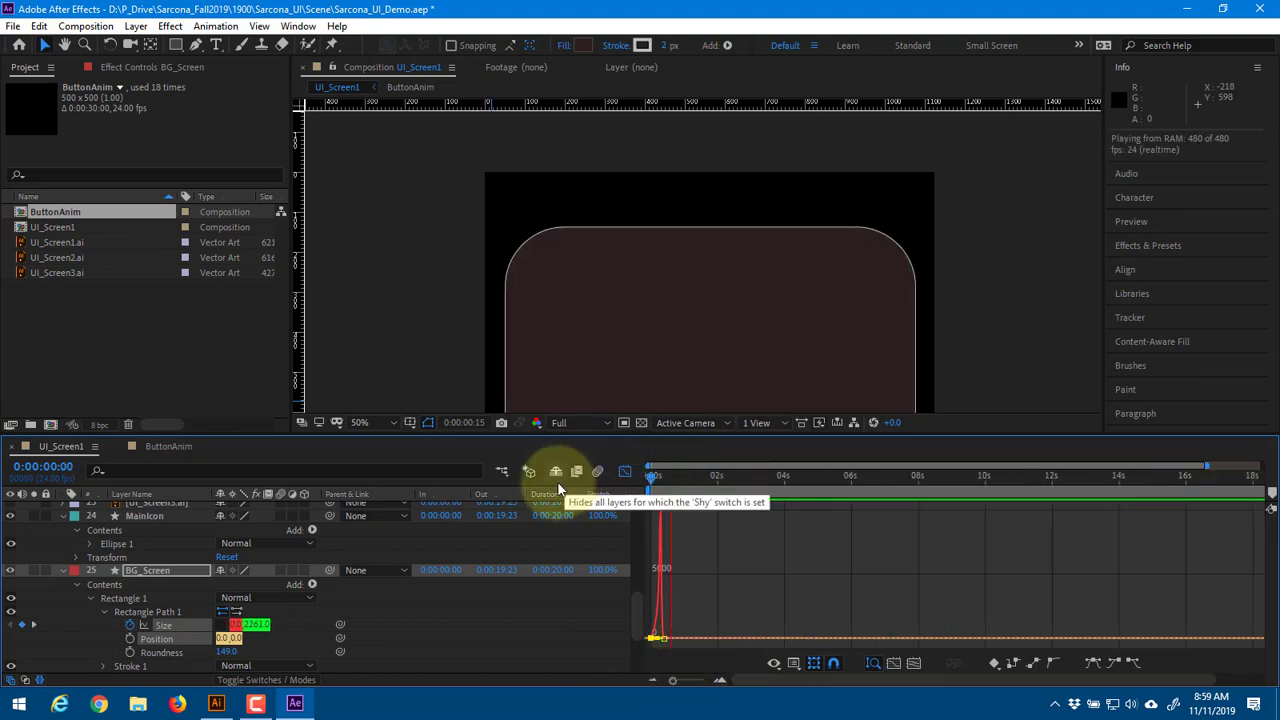
pyautogui.press('space')
# Collapse the BG_Screen layer and reveal the Scale property of the MainIcon layer
pyautogui.click(62, 570)
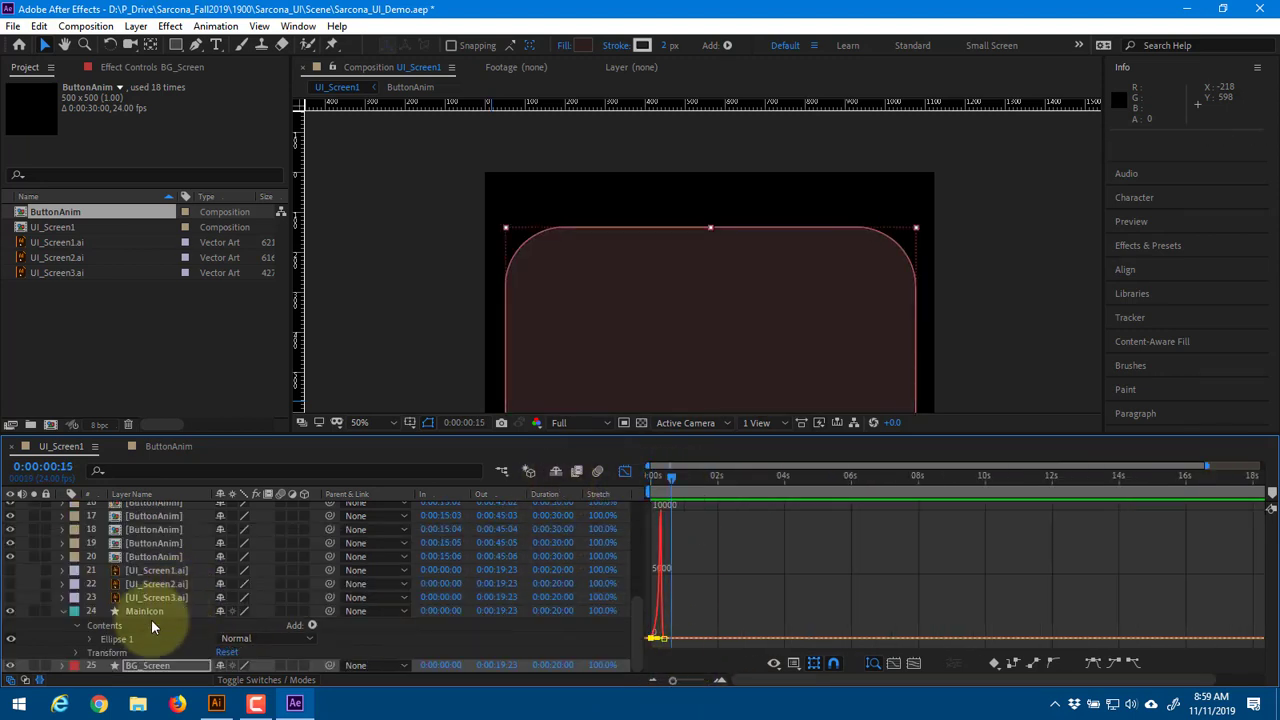
pyautogui.click(150, 611)
pyautogui.press('space')
pyautogui.moveTo(498, 342); pyautogui.dragTo(508, 203)
pyautogui.moveTo(518, 362); pyautogui.dragTo(493, 188)
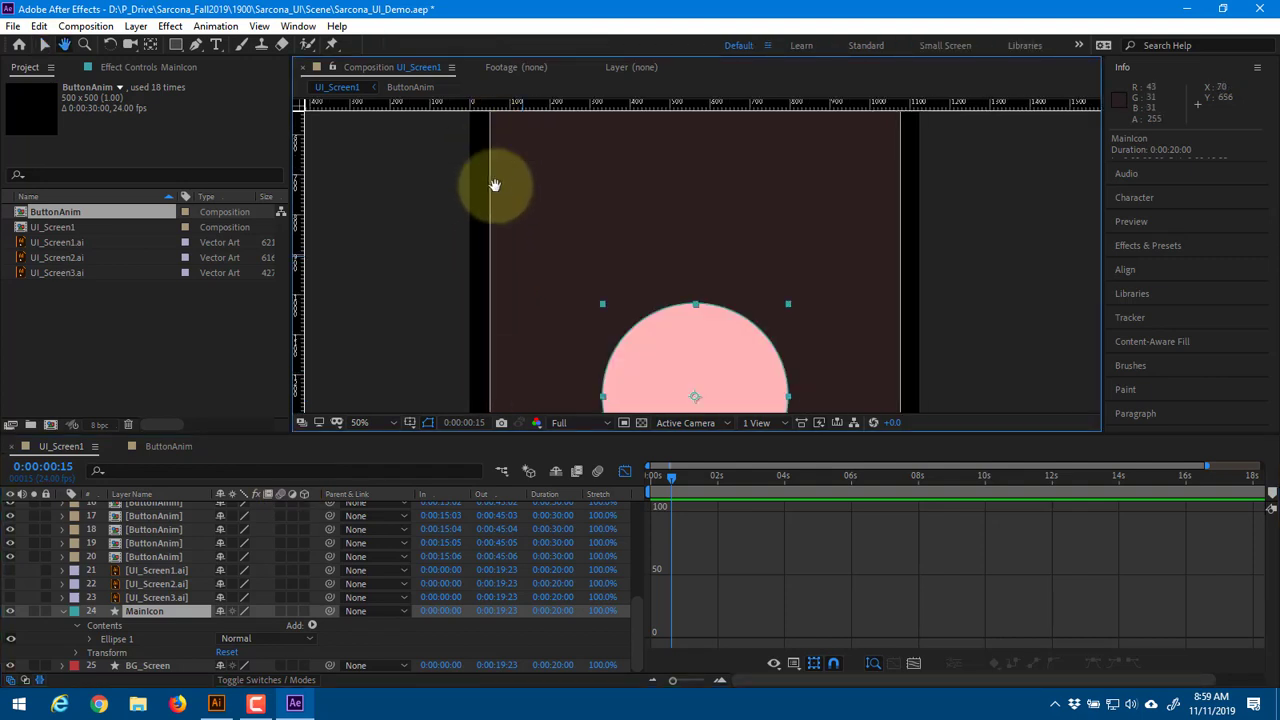
pyautogui.click(147, 611)
pyautogui.press('s')
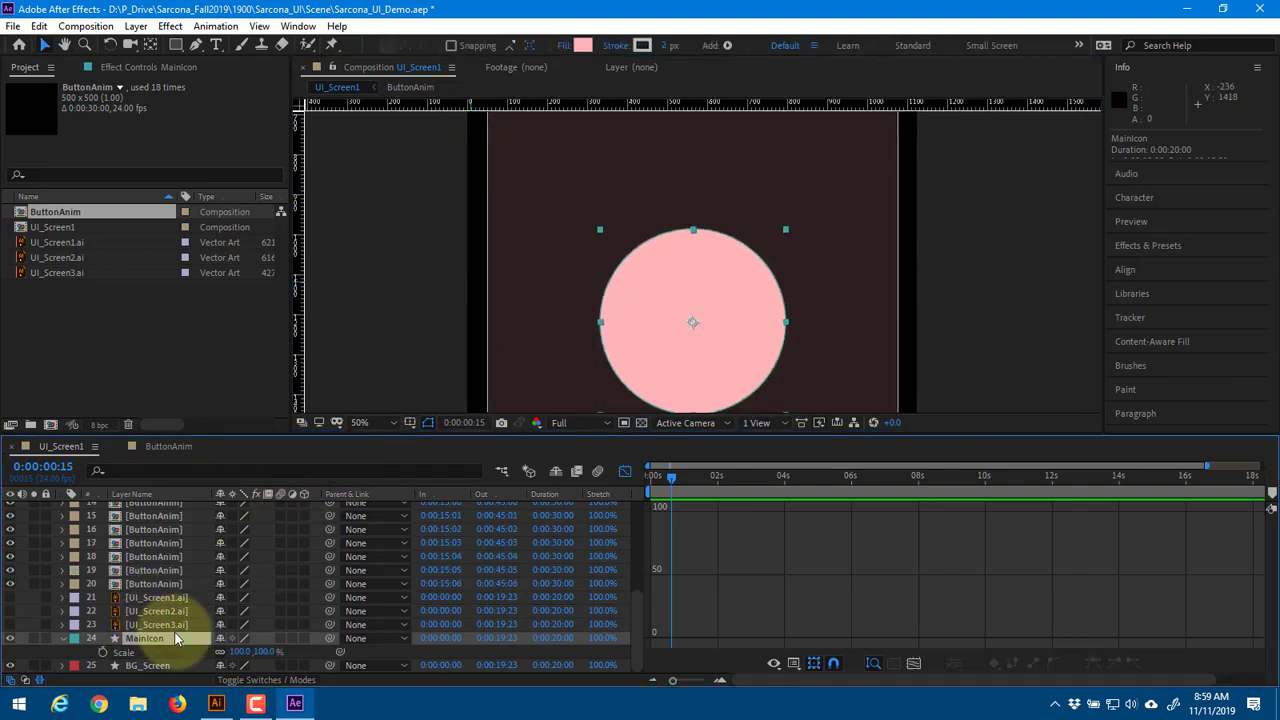
# Try changing the MainIcon layer's Scale, then undo the change
pyautogui.moveTo(240, 660)
pyautogui.mouseDown()
pyautogui.moveTo(168, 655)
pyautogui.moveTo(257, 651)
pyautogui.mouseUp()
pyautogui.hotkey('ctrl', 'z')
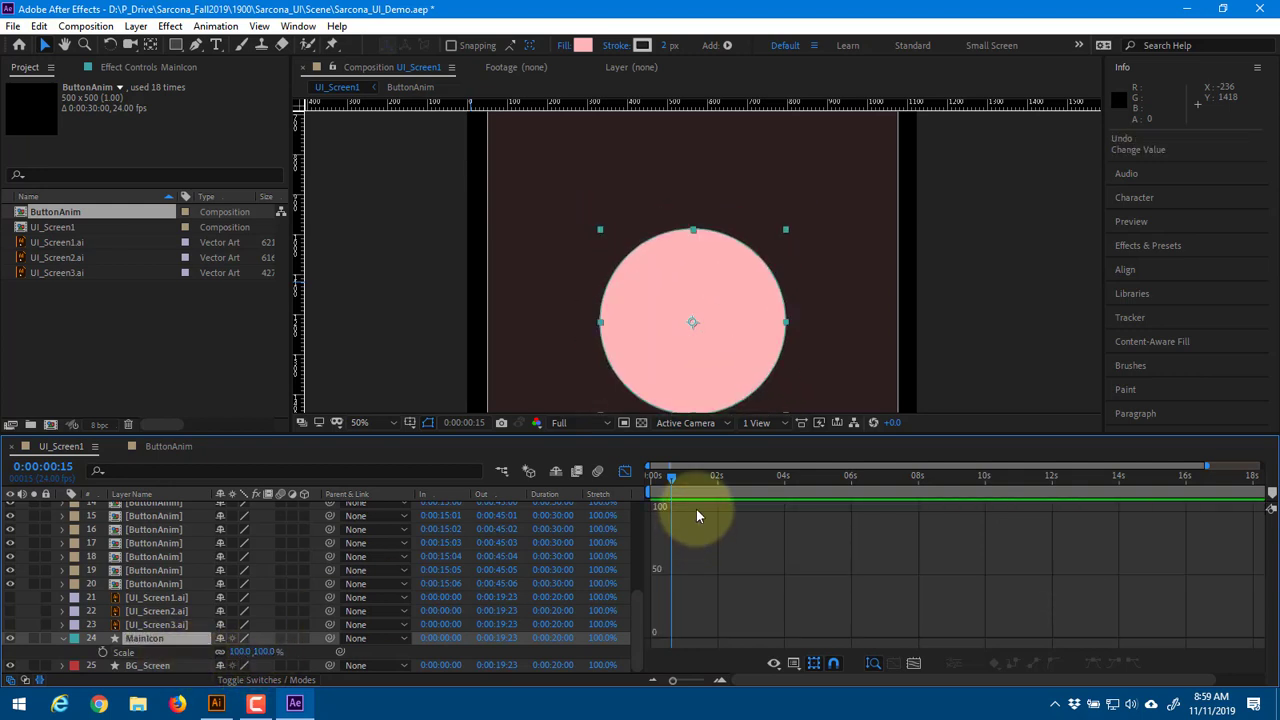
# Keyframe MainIcon's Scale at 0% at 0:00:00:00 and at 100% at 0:00:00:09, with the layer bars shown instead of the graph
pyautogui.click(625, 472)
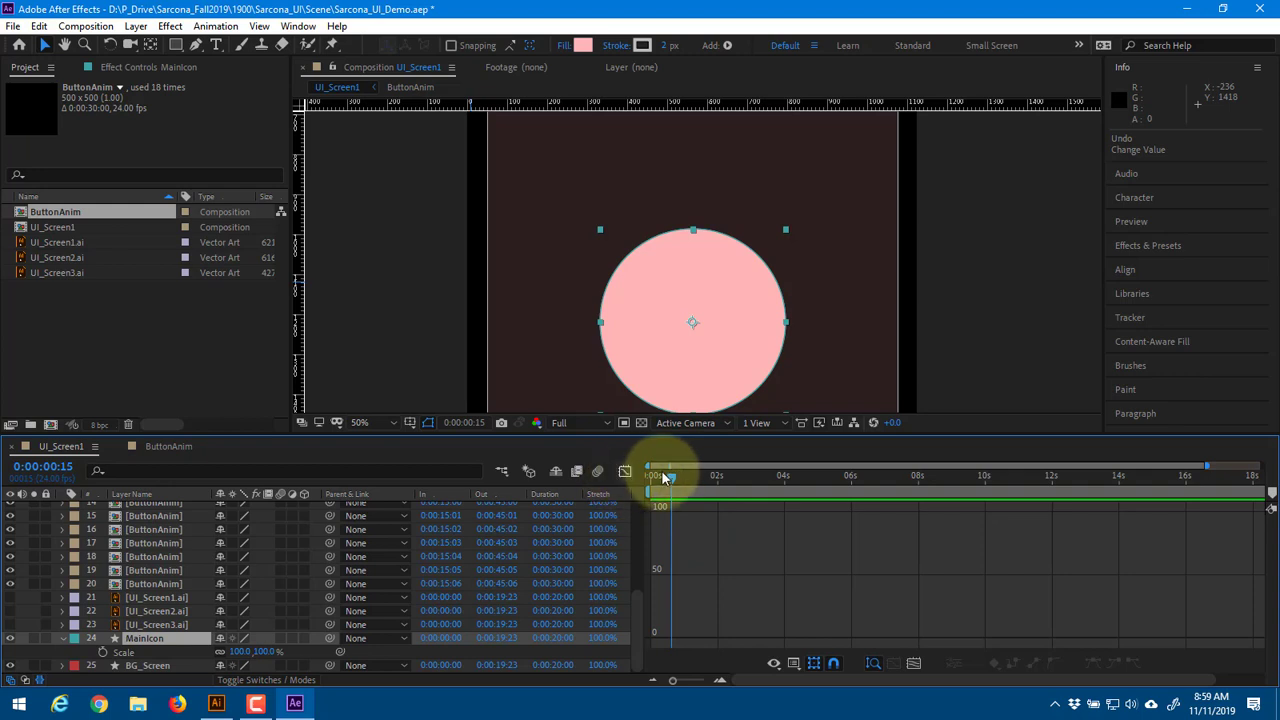
pyautogui.click(662, 476)
pyautogui.press('Home')
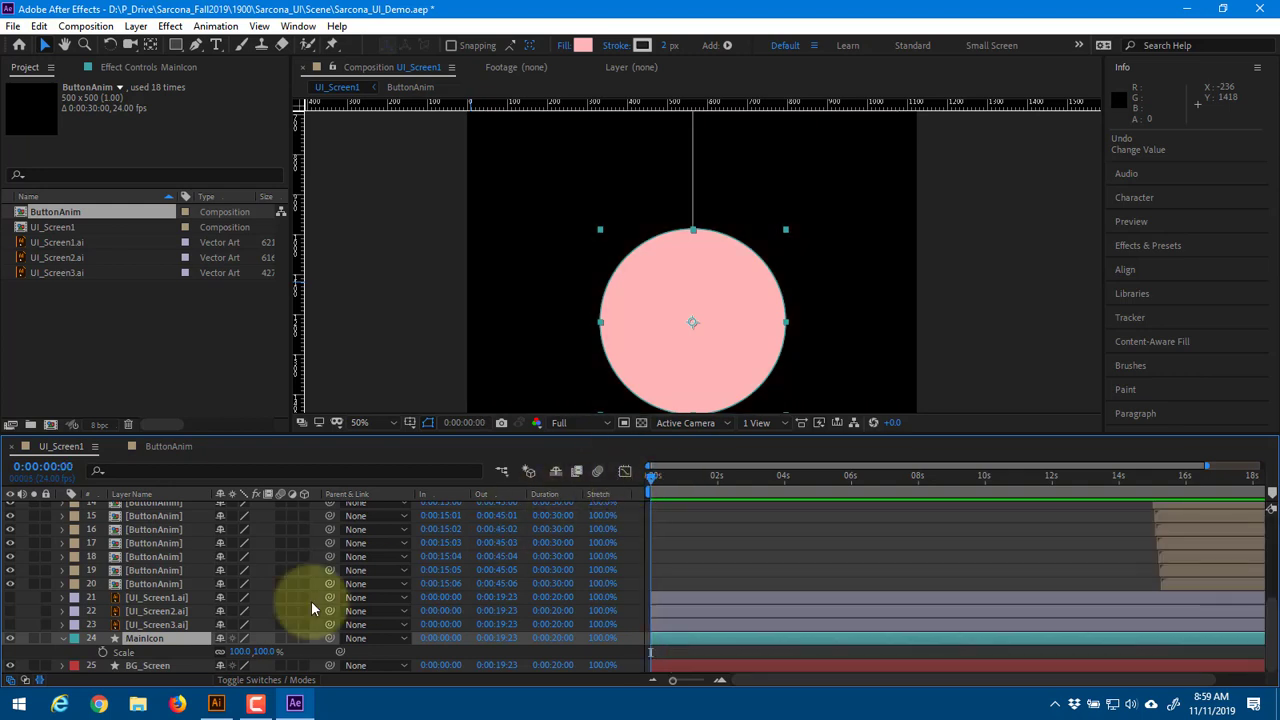
pyautogui.click(103, 651)
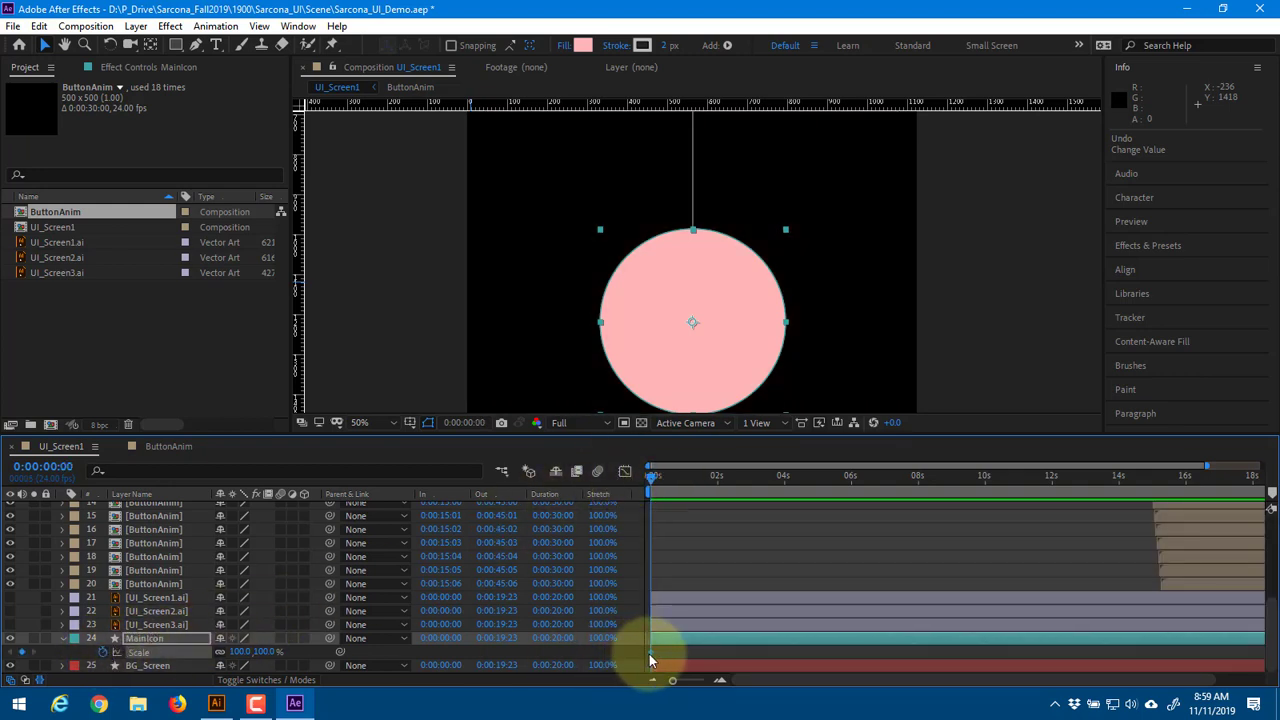
pyautogui.moveTo(651, 651); pyautogui.dragTo(662, 651)
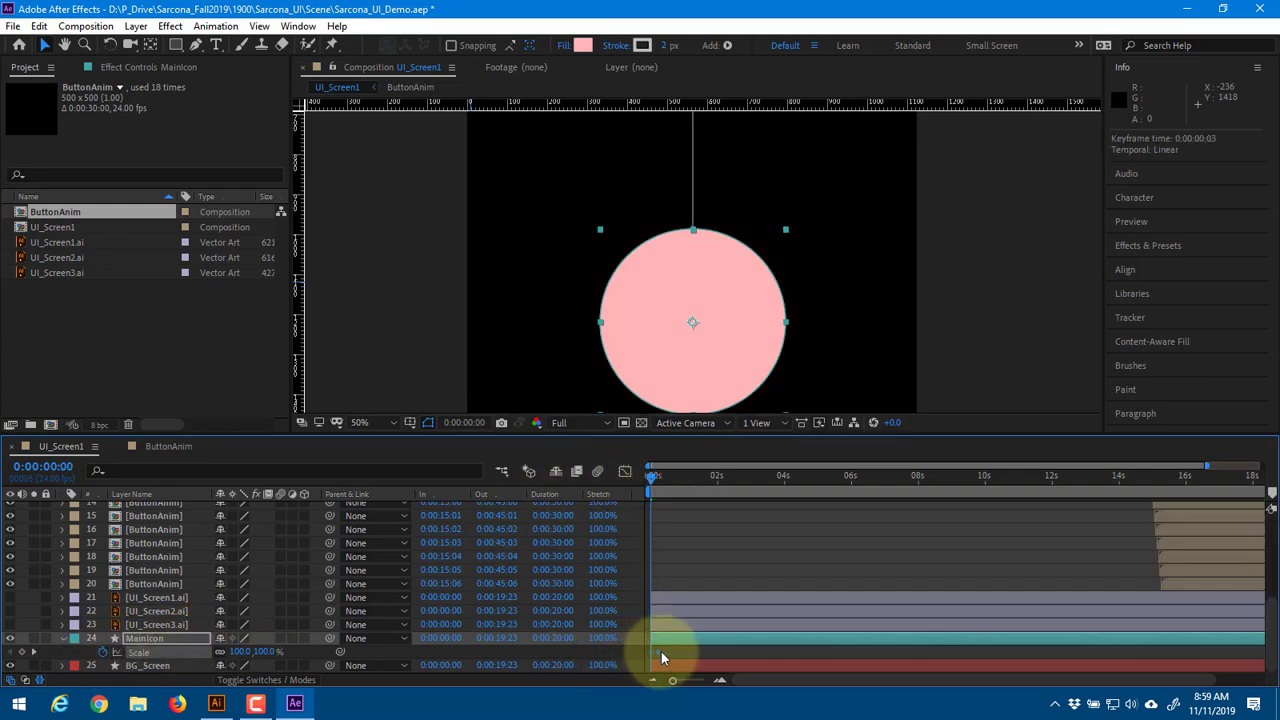
pyautogui.click(267, 651)
pyautogui.write('0')
pyautogui.press('Return')
# Add a 110% Scale keyframe to MainIcon at 0:00:00:08, just before the 100% keyframe
pyautogui.moveTo(675, 681); pyautogui.dragTo(698, 684)
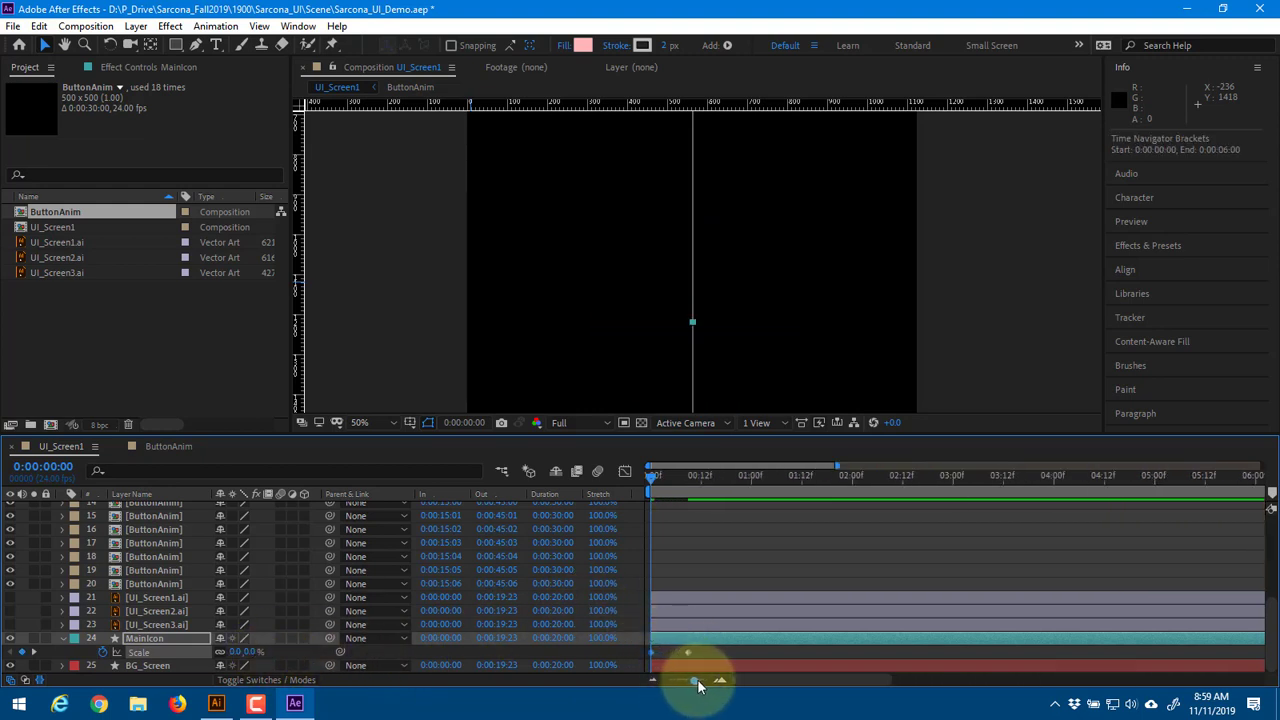
pyautogui.moveTo(689, 480); pyautogui.dragTo(699, 479)
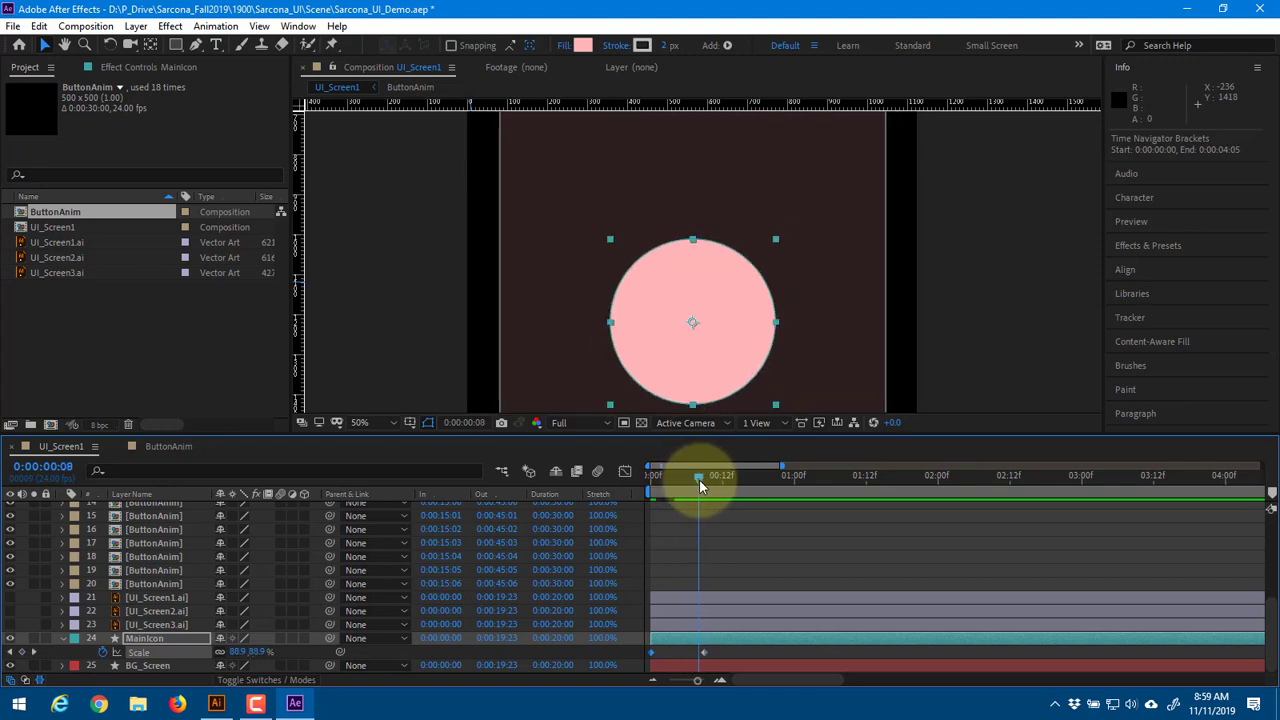
pyautogui.press('1')
pyautogui.press('1')
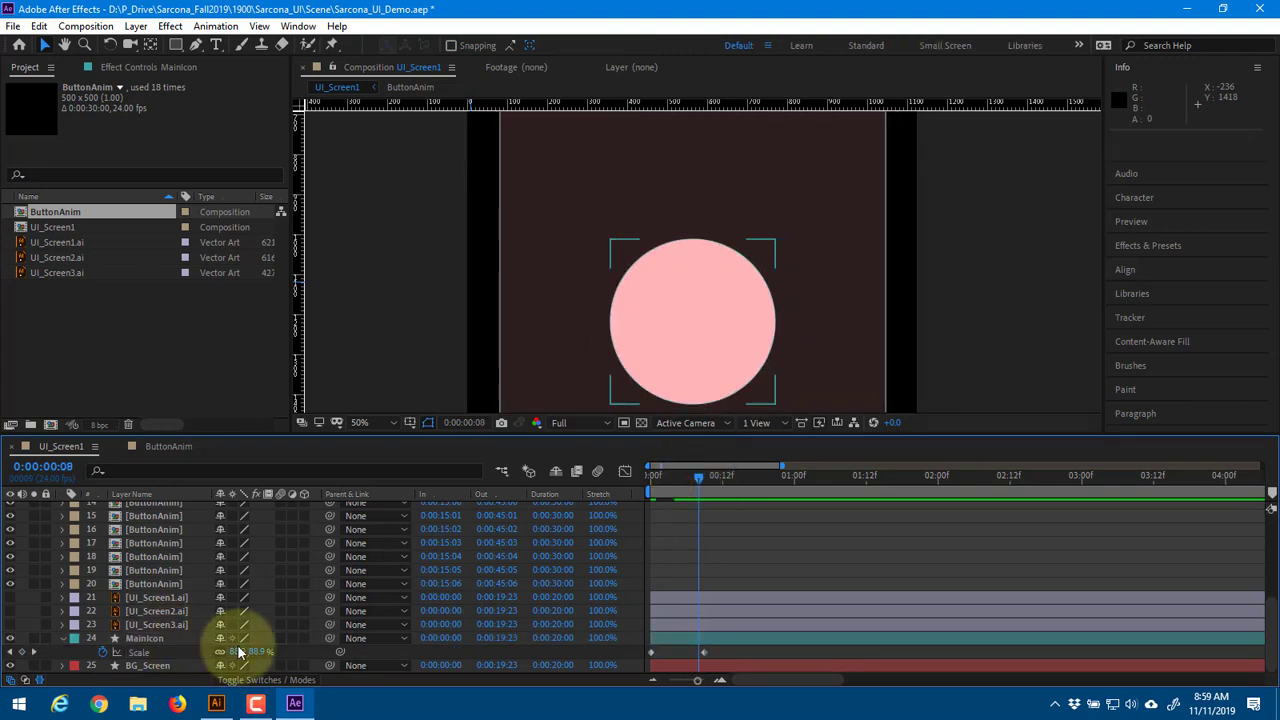
pyautogui.scroll(-5, 265, 619)
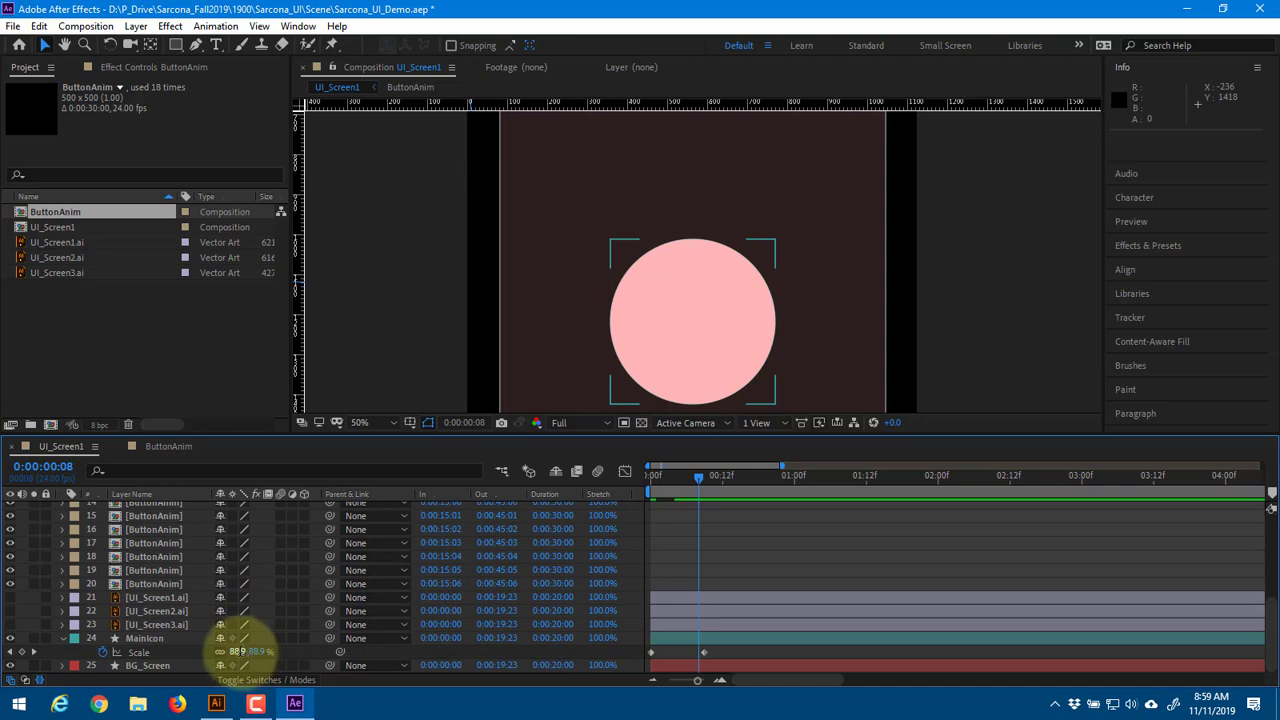
pyautogui.click(240, 652)
pyautogui.write('110')
pyautogui.press('Return')
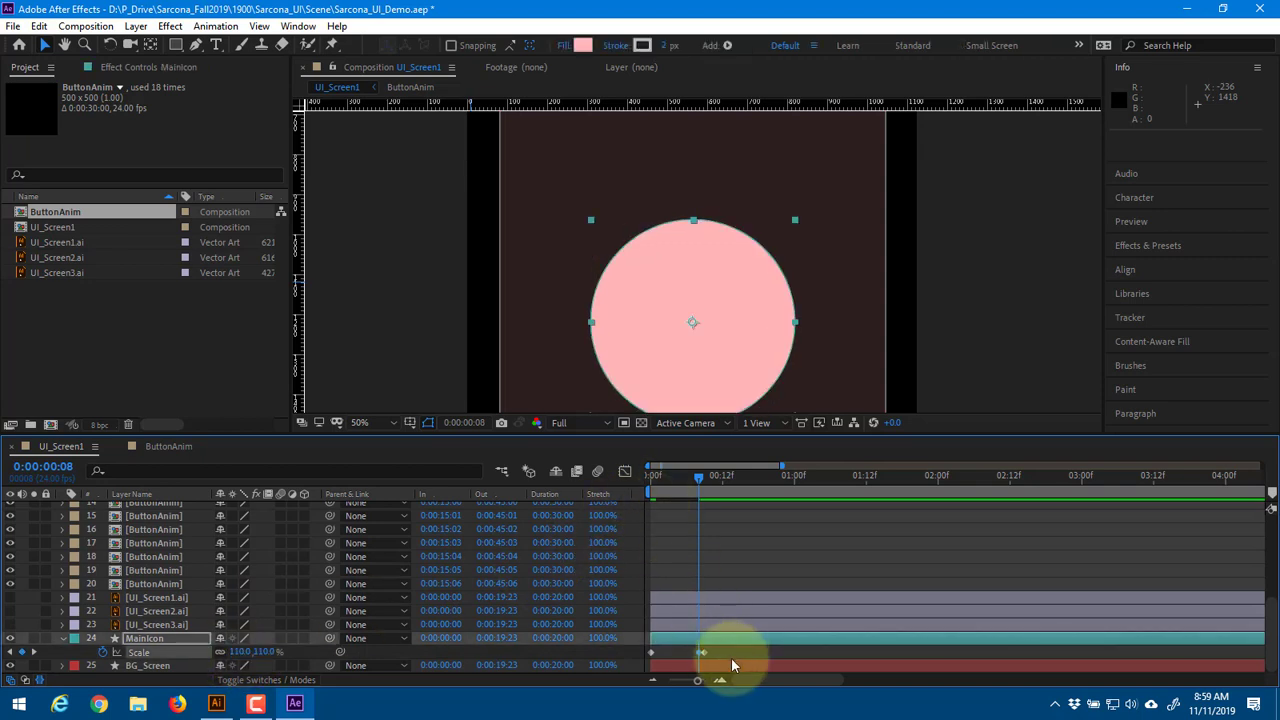
# Apply Easy Ease to MainIcon's Scale keyframes and extend the 110% keyframe's incoming influence in the speed graph
pyautogui.rightClick(653, 651)
pyautogui.moveTo(720, 640)
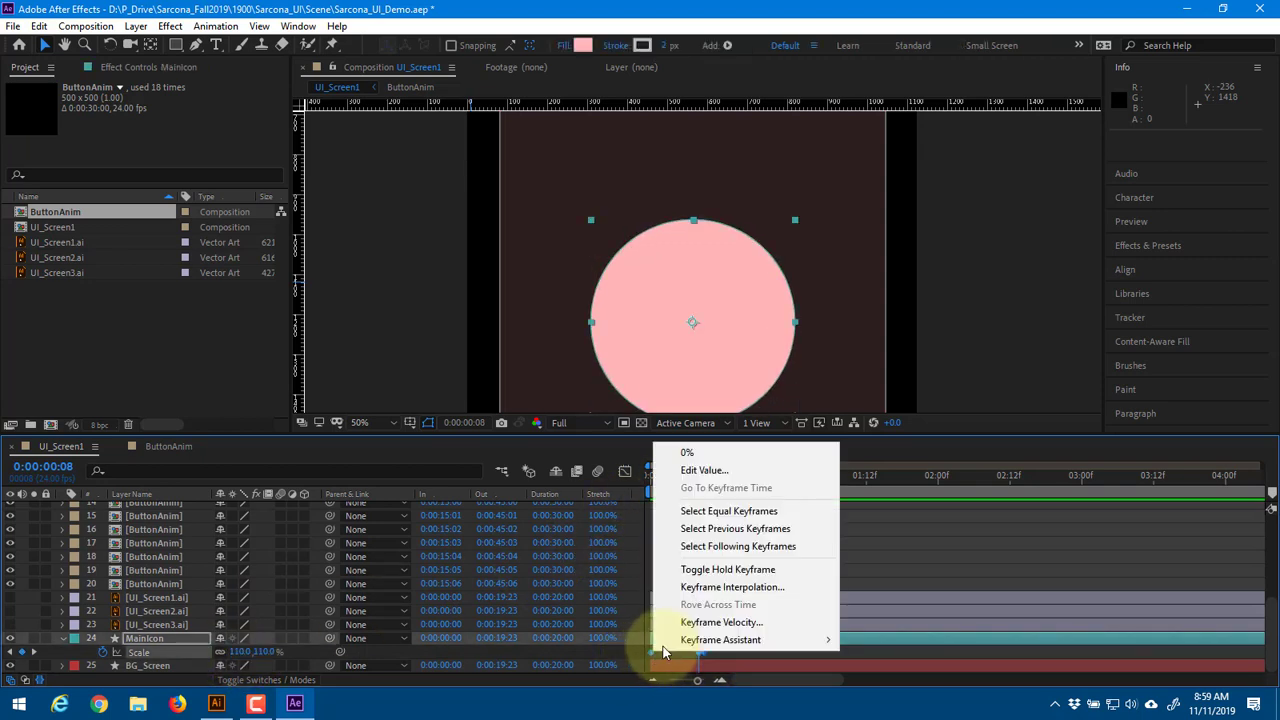
pyautogui.click(950, 534)
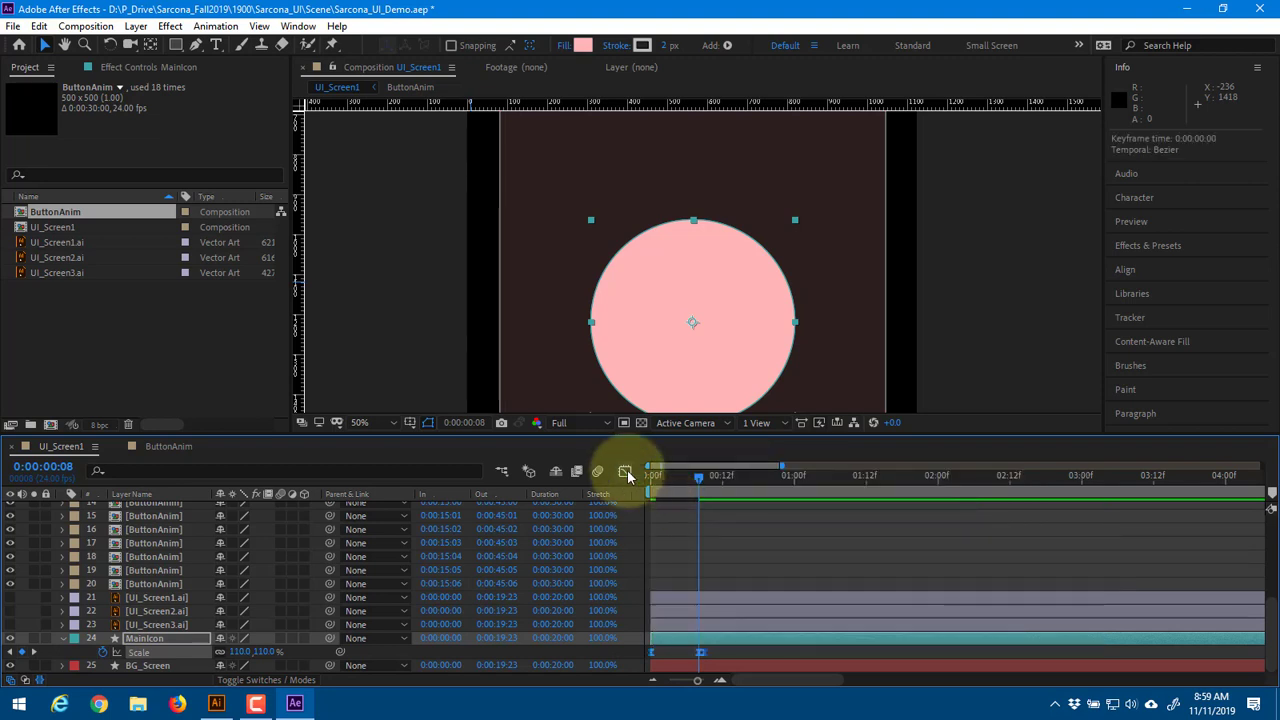
pyautogui.click(625, 470)
pyautogui.moveTo(641, 602); pyautogui.dragTo(669, 588)
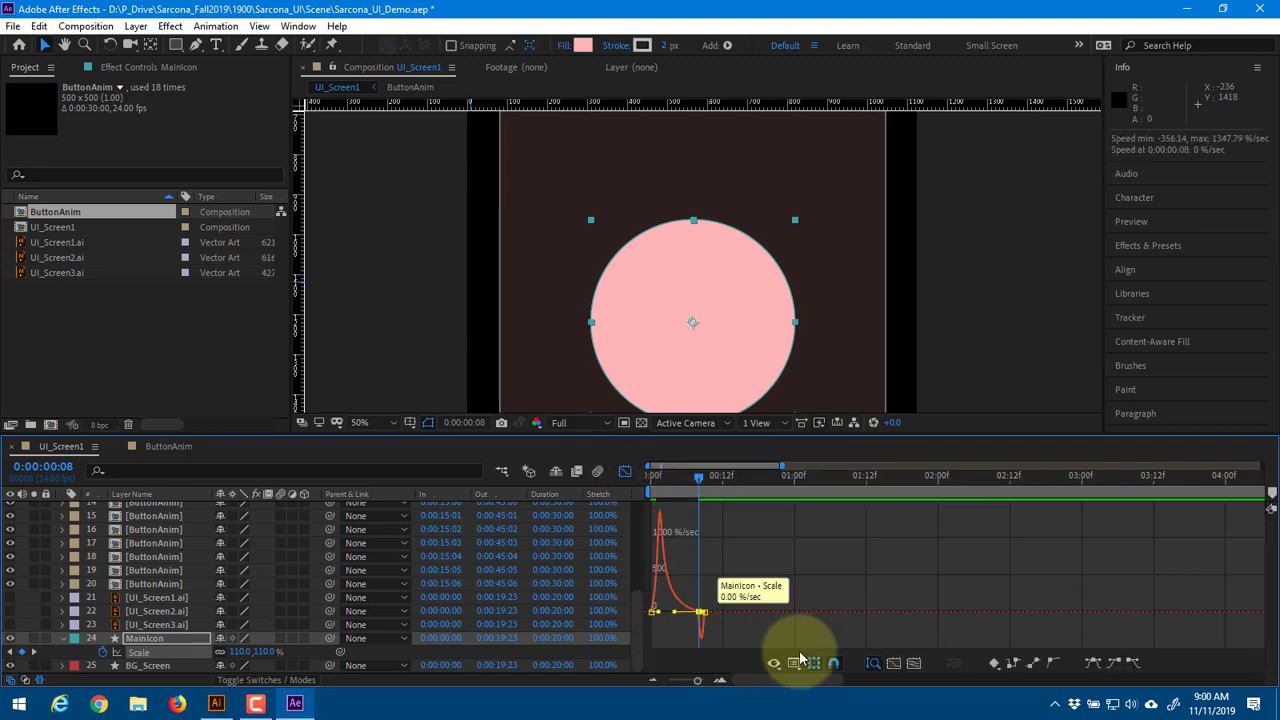
pyautogui.click(624, 470)
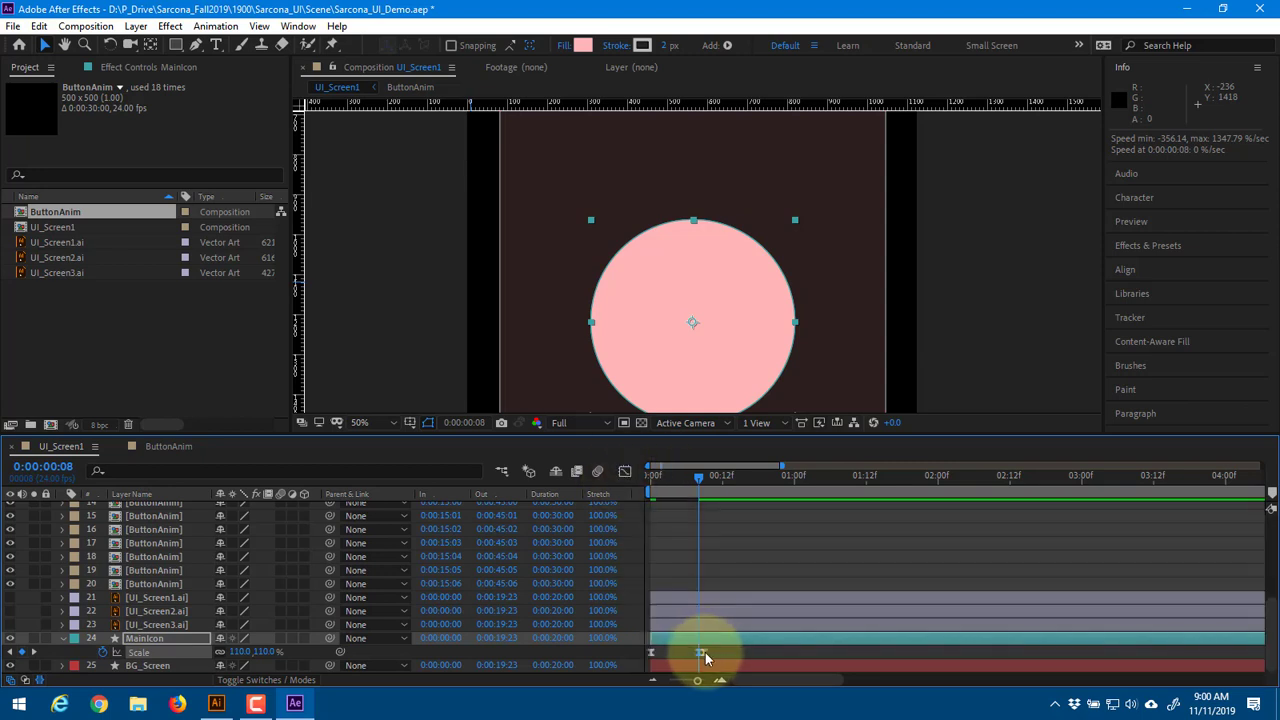
# In MainIcon's Scale speed graph, extend the 110% keyframe's outgoing influence and shorten the 100% keyframe's incoming influence, and preview the animation from the start
pyautogui.click(624, 470)
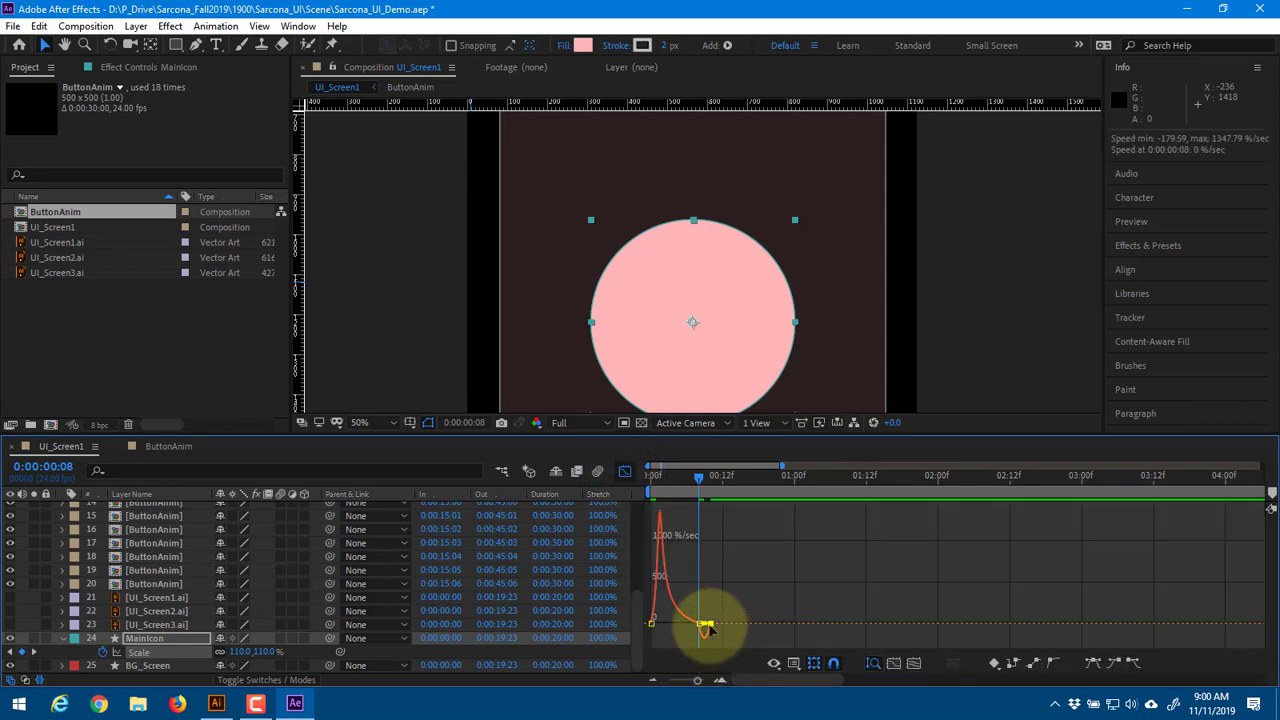
pyautogui.click(906, 663)
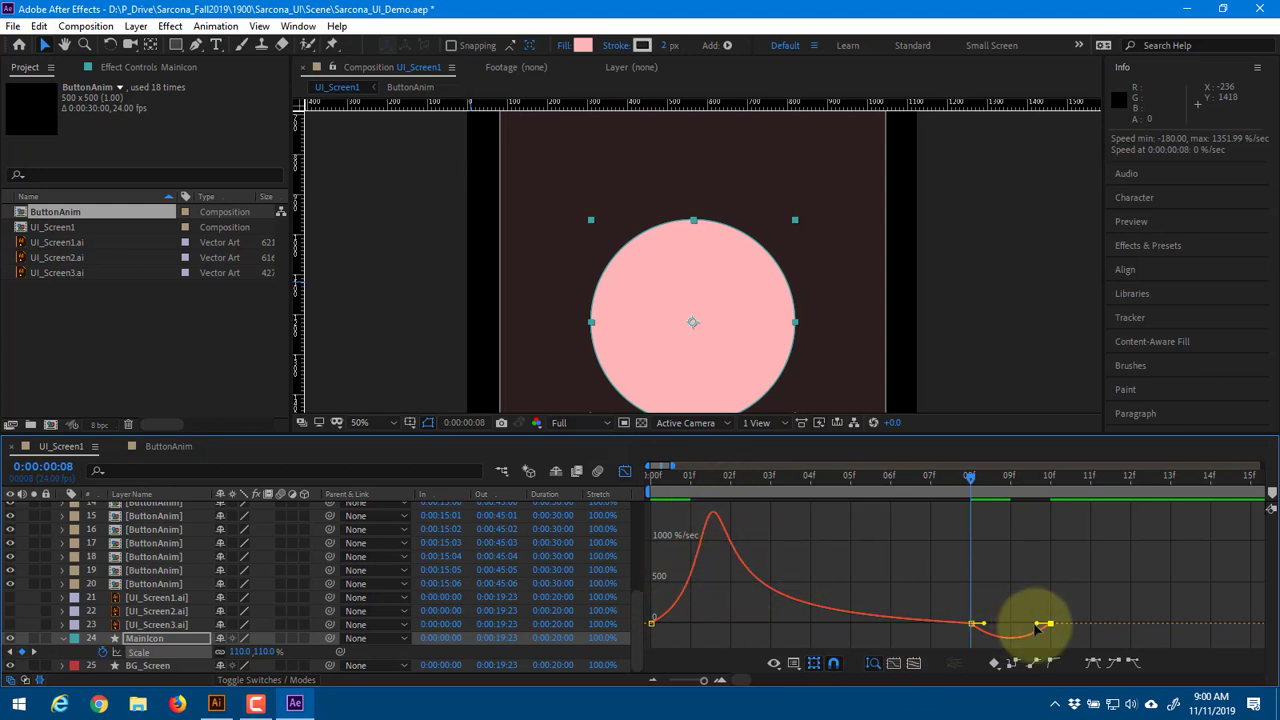
pyautogui.moveTo(1036, 626); pyautogui.dragTo(1008, 632)
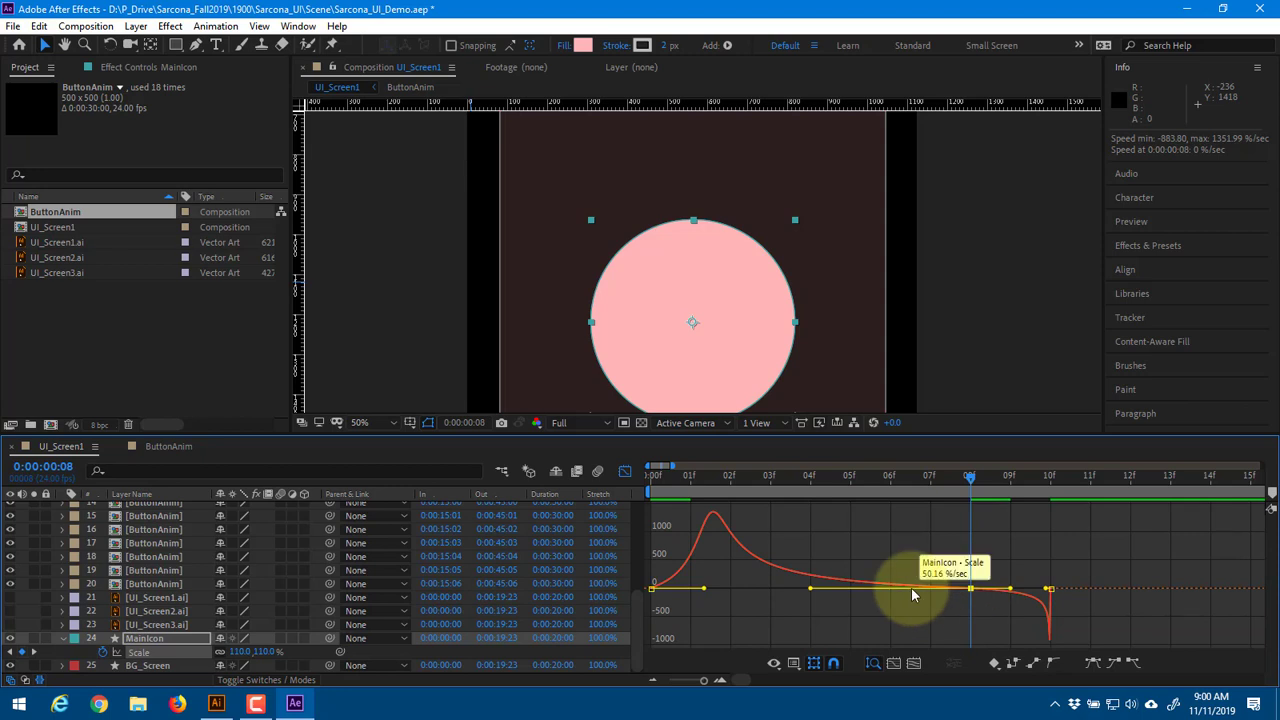
pyautogui.click(625, 471)
pyautogui.click(661, 477)
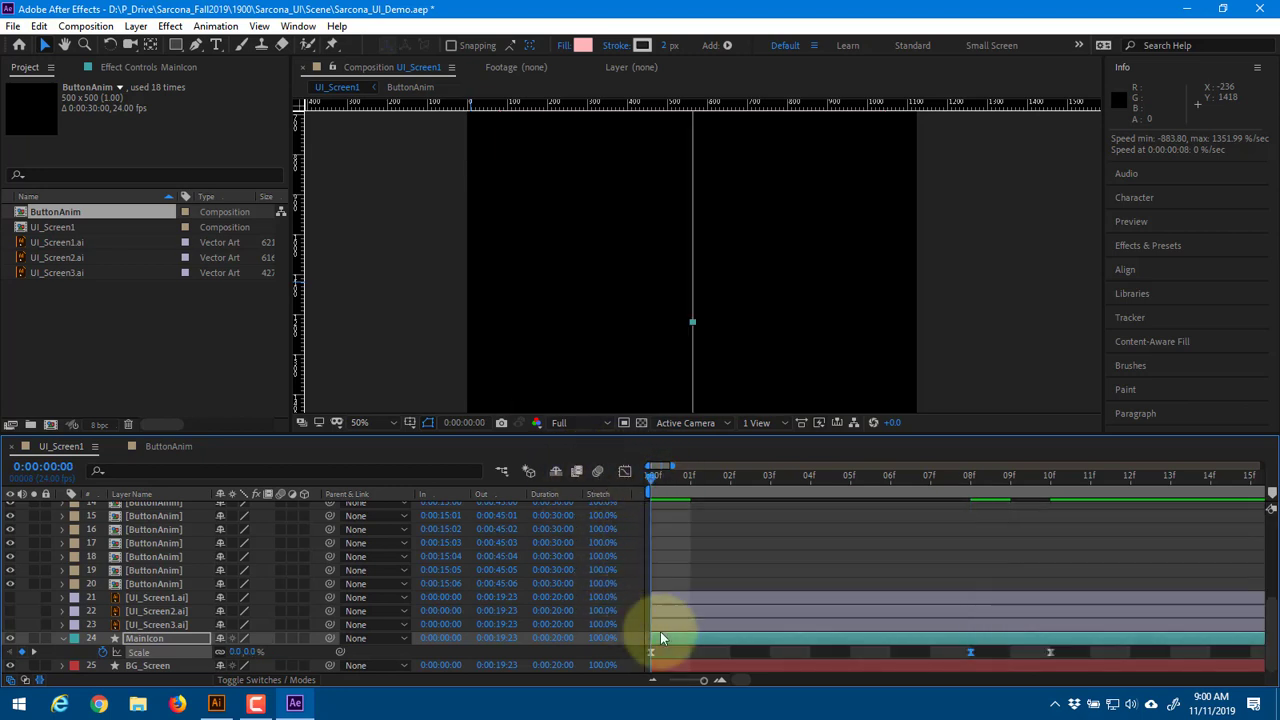
pyautogui.moveTo(703, 680); pyautogui.dragTo(673, 681)
pyautogui.press('space')
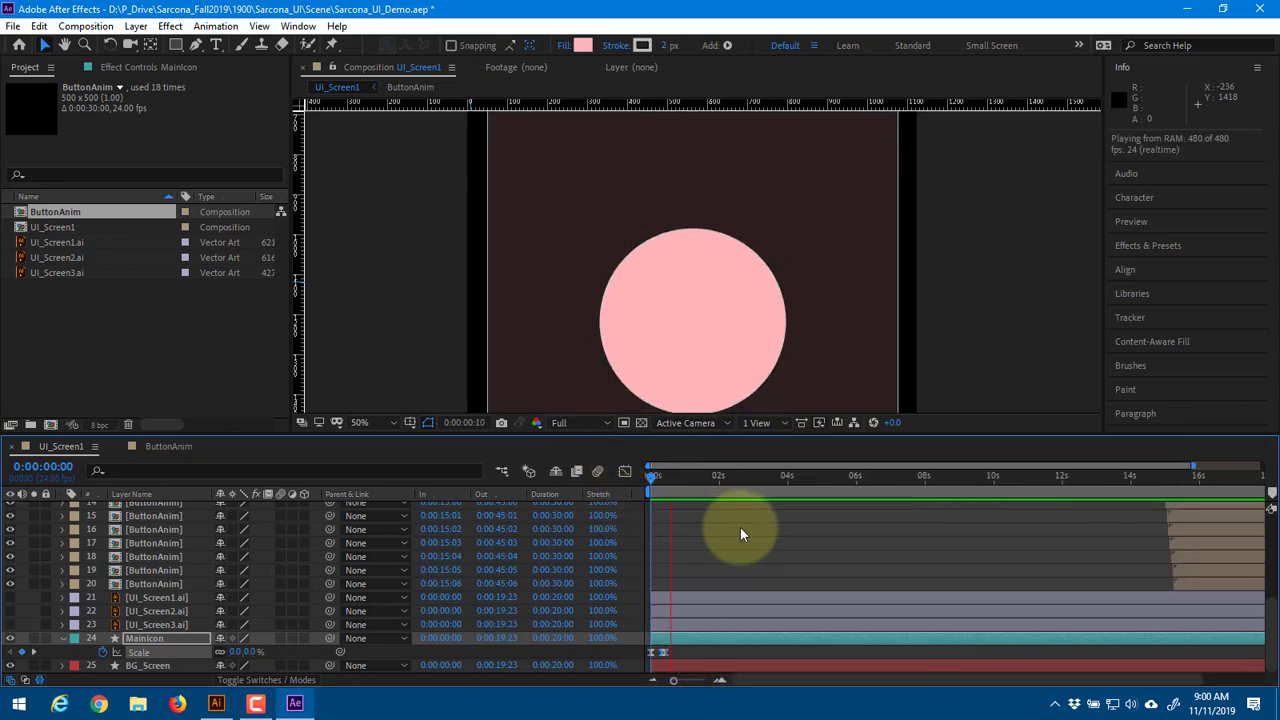
pyautogui.press('space')
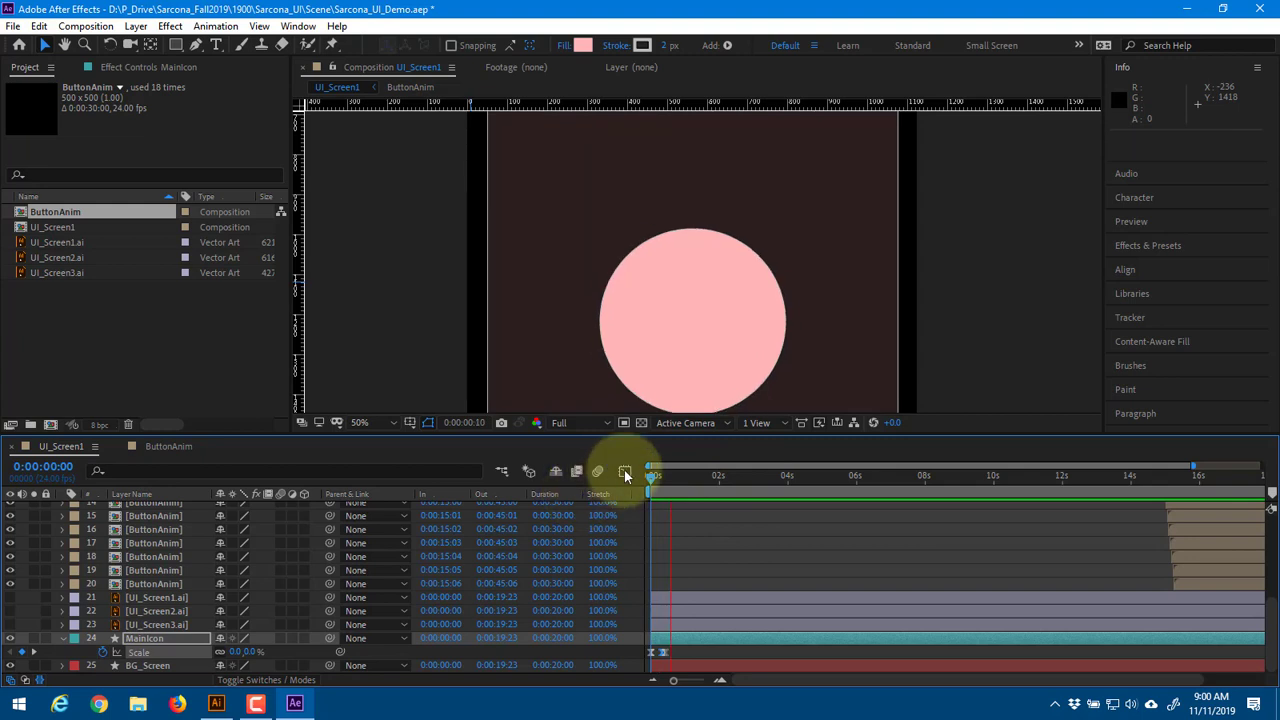
pyautogui.click(737, 544)
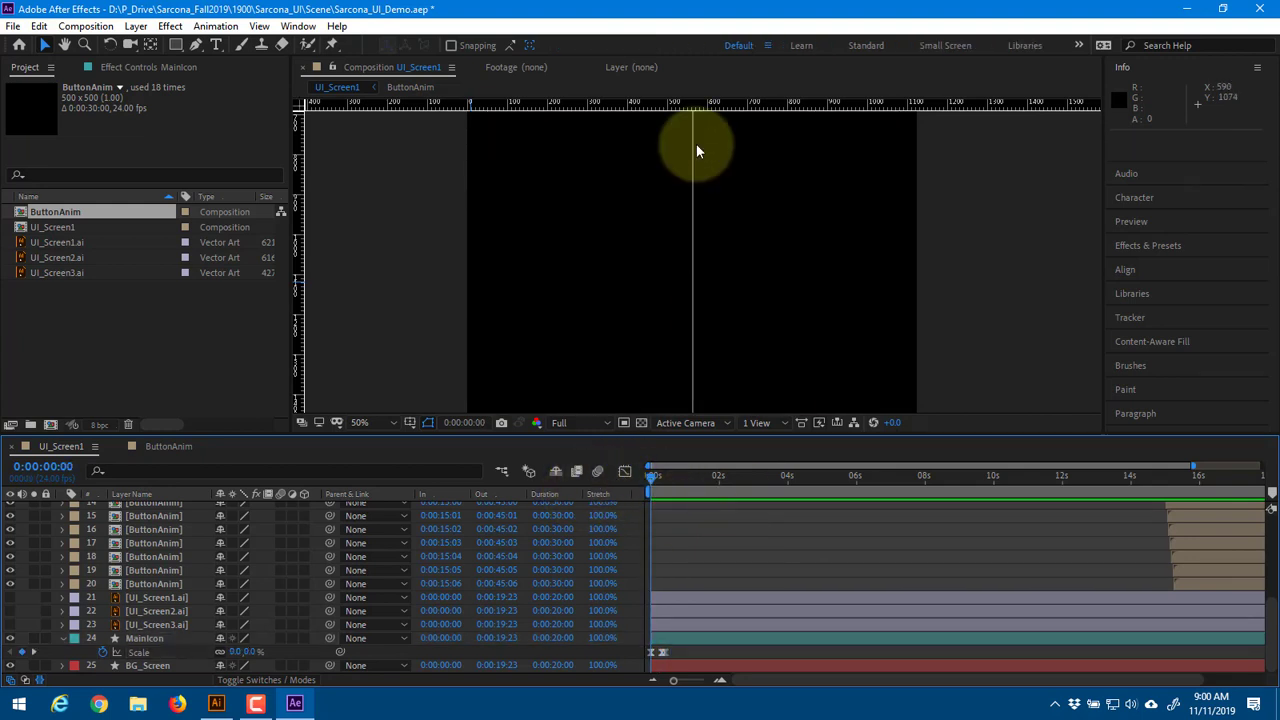
# Try delaying the MainIcon layer with its Scale keyframes to start at 0:00:00:03, and preview the result
pyautogui.click(166, 665)
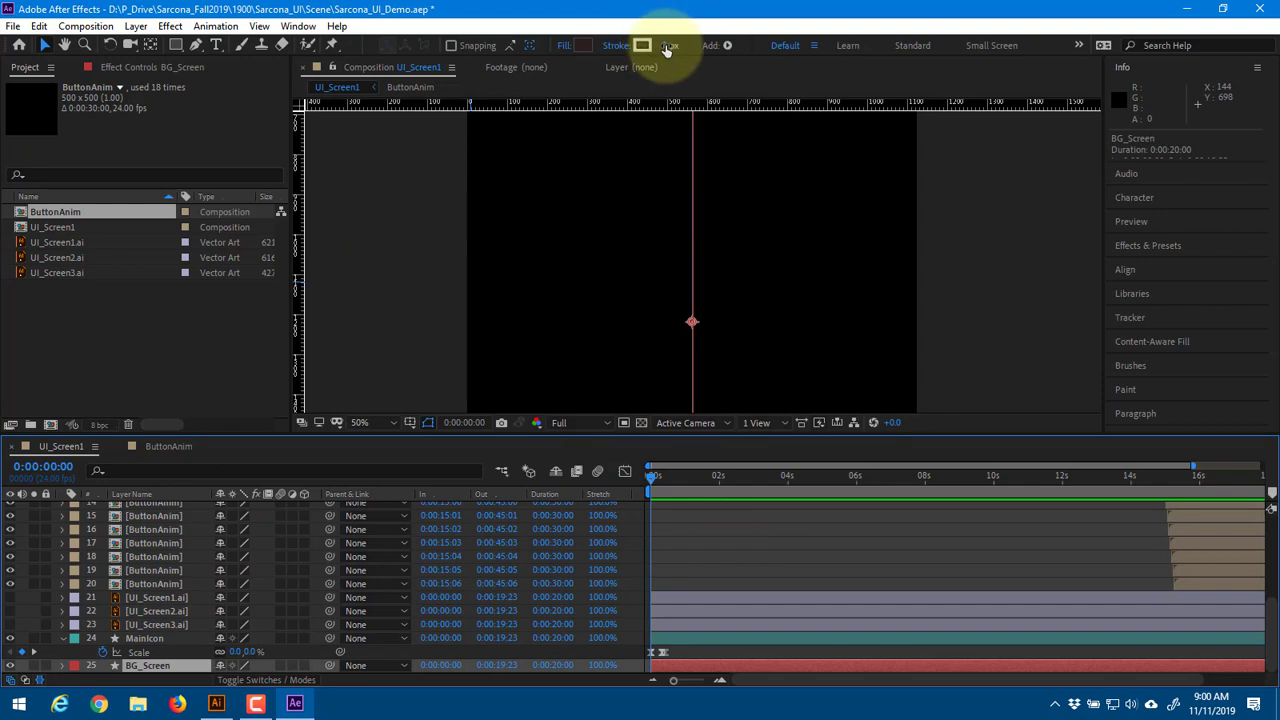
pyautogui.click(712, 541)
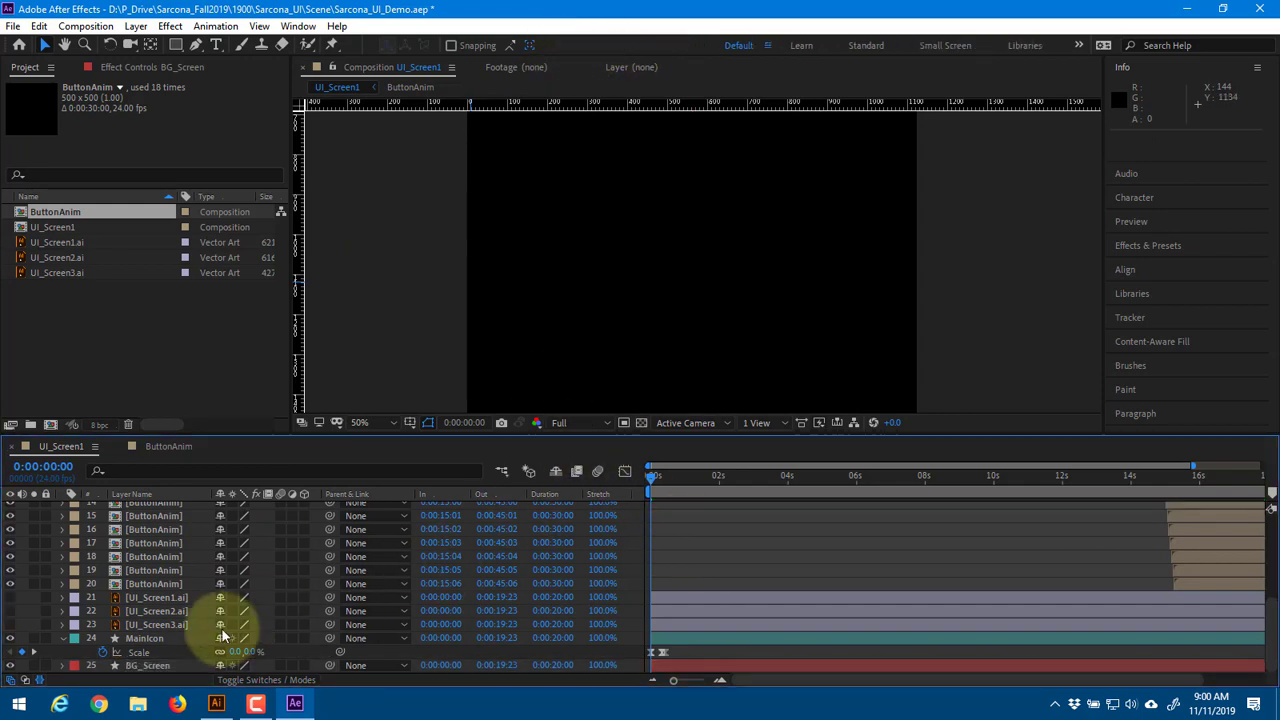
pyautogui.click(160, 638)
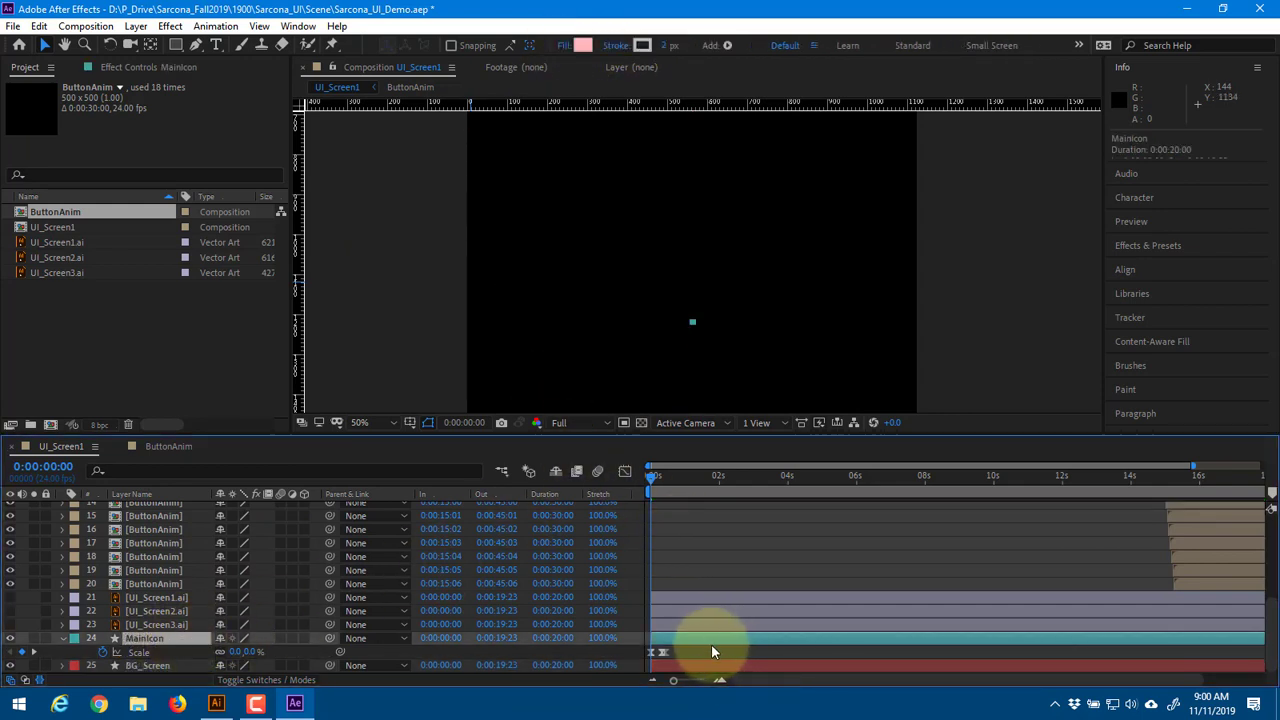
pyautogui.moveTo(713, 640); pyautogui.dragTo(719, 639)
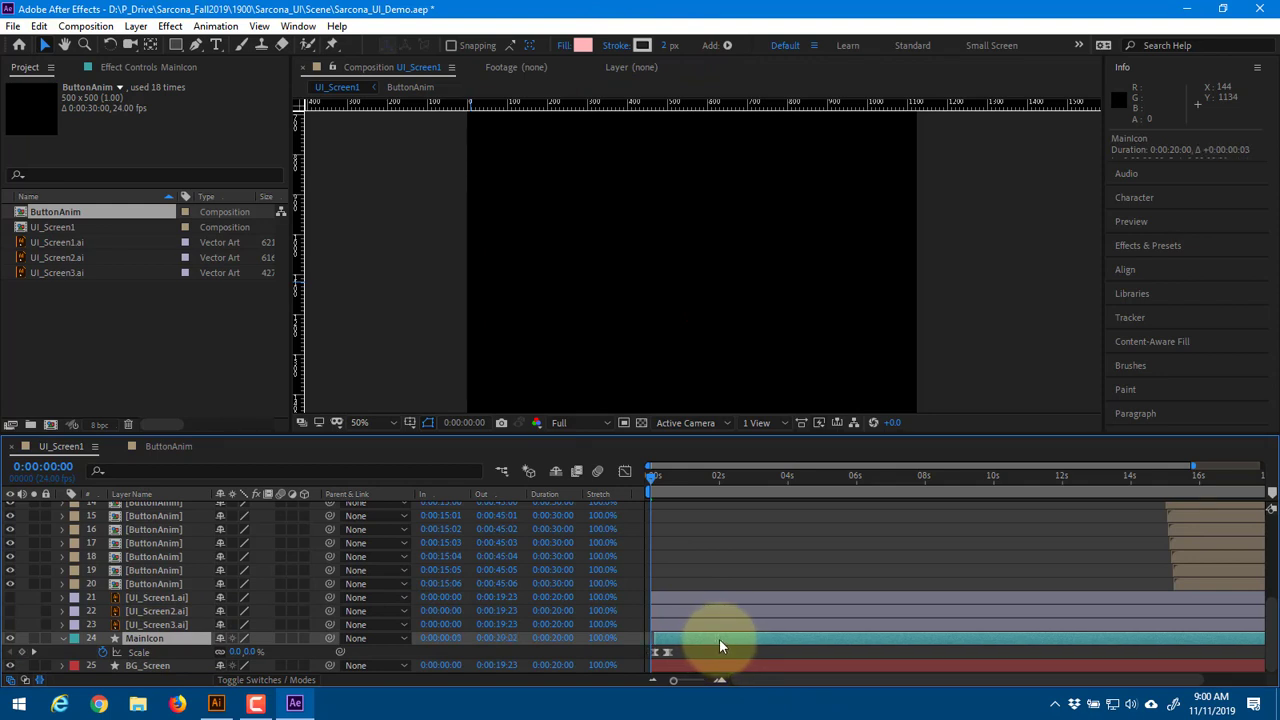
pyautogui.press('space')
pyautogui.press('space')
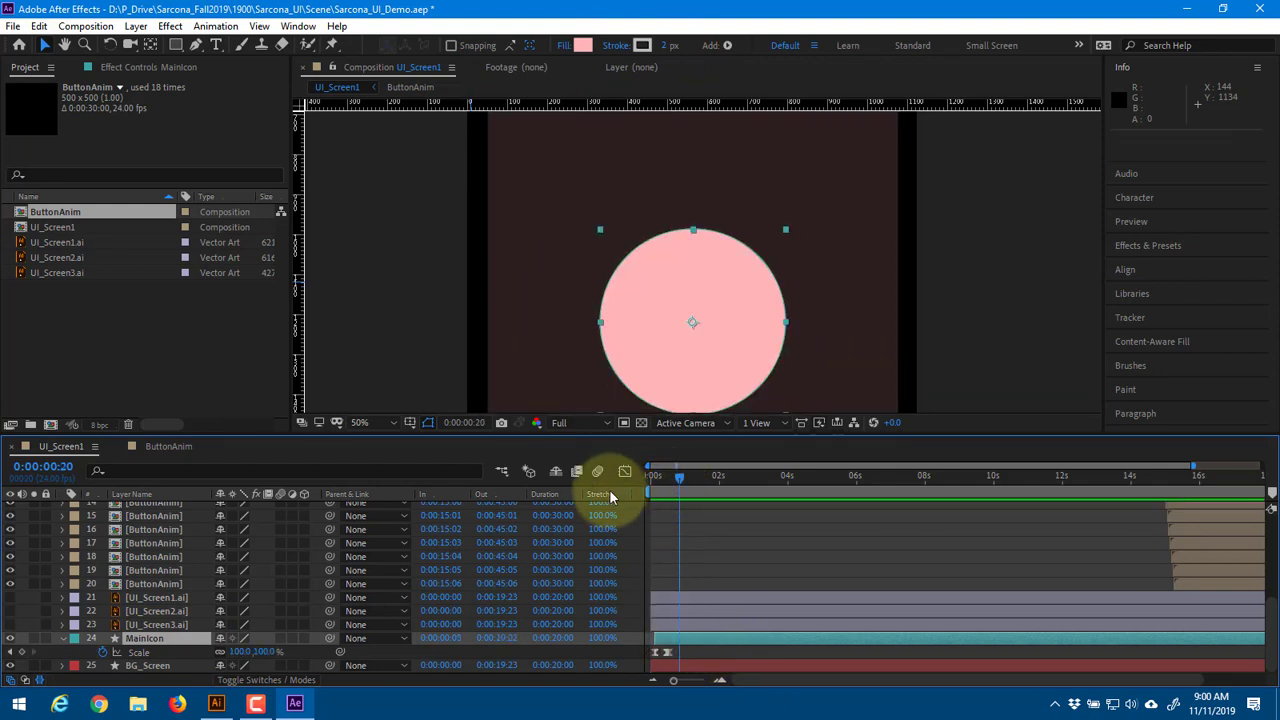
# Try starting the MainIcon layer at 0:00:00:06, then at 0:00:00:05, and preview each timing from the beginning
pyautogui.press('Home')
pyautogui.moveTo(667, 640); pyautogui.dragTo(672, 640)
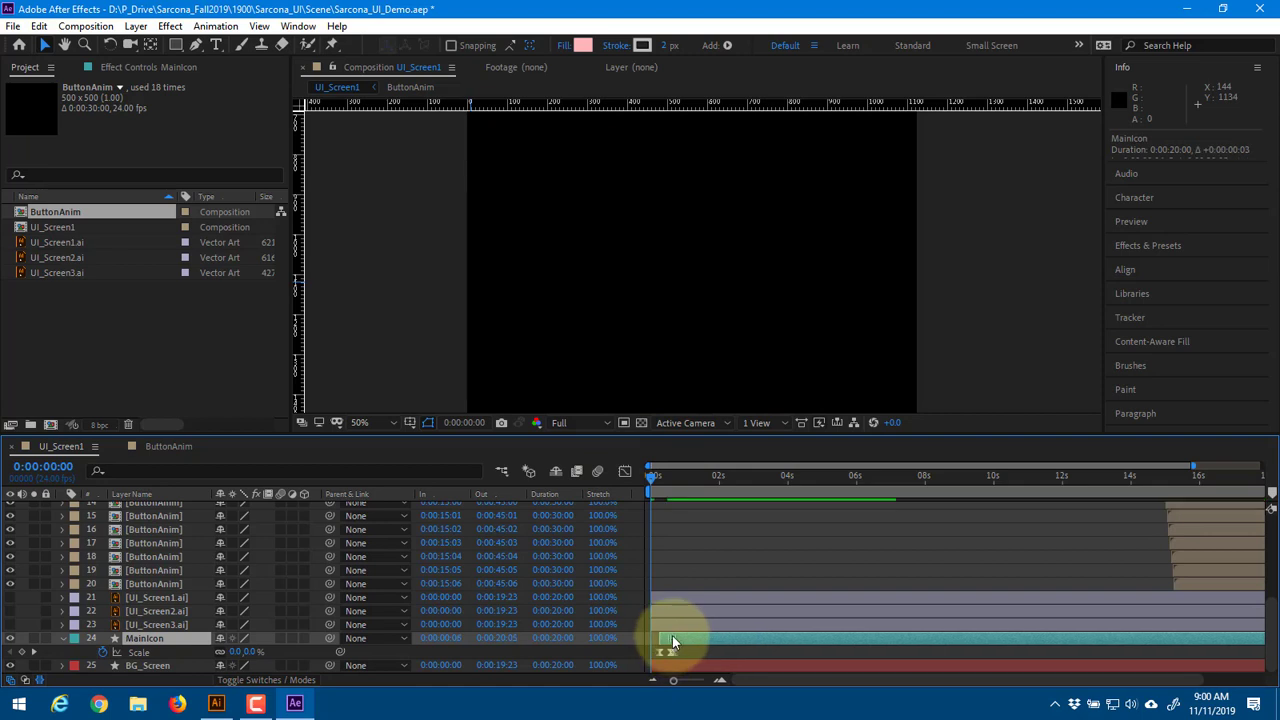
pyautogui.press('space')
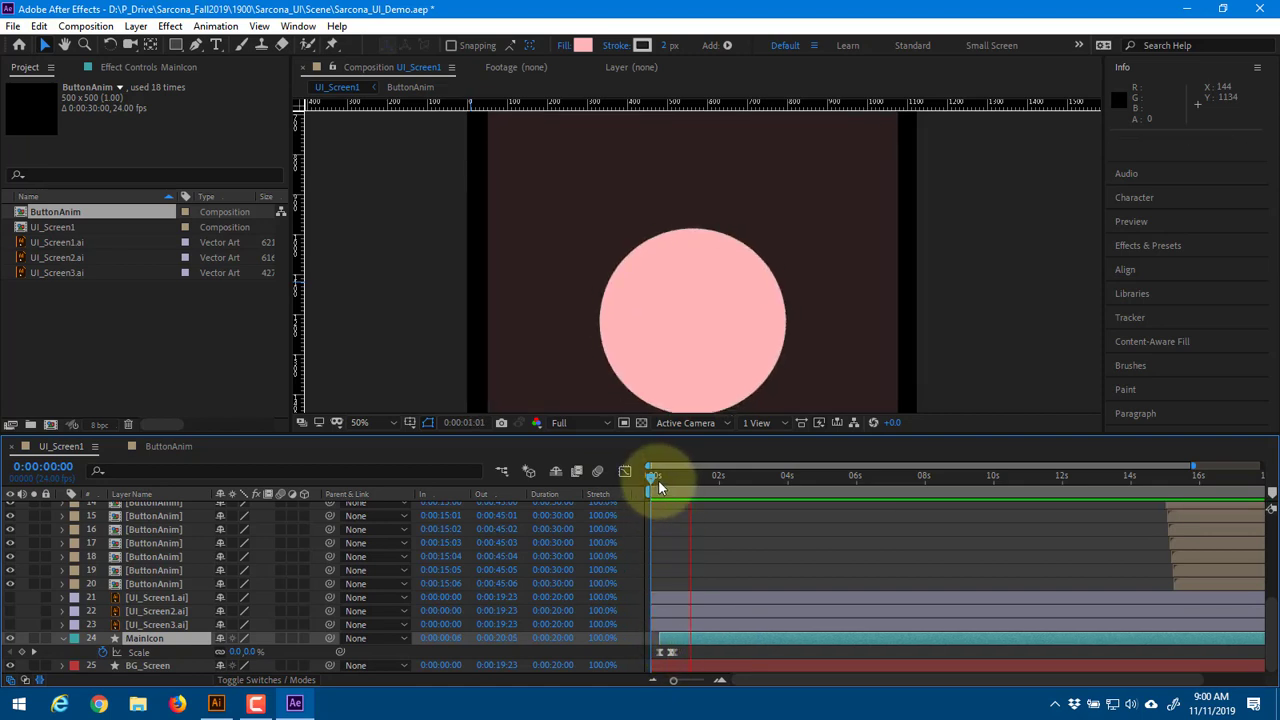
pyautogui.press('space')
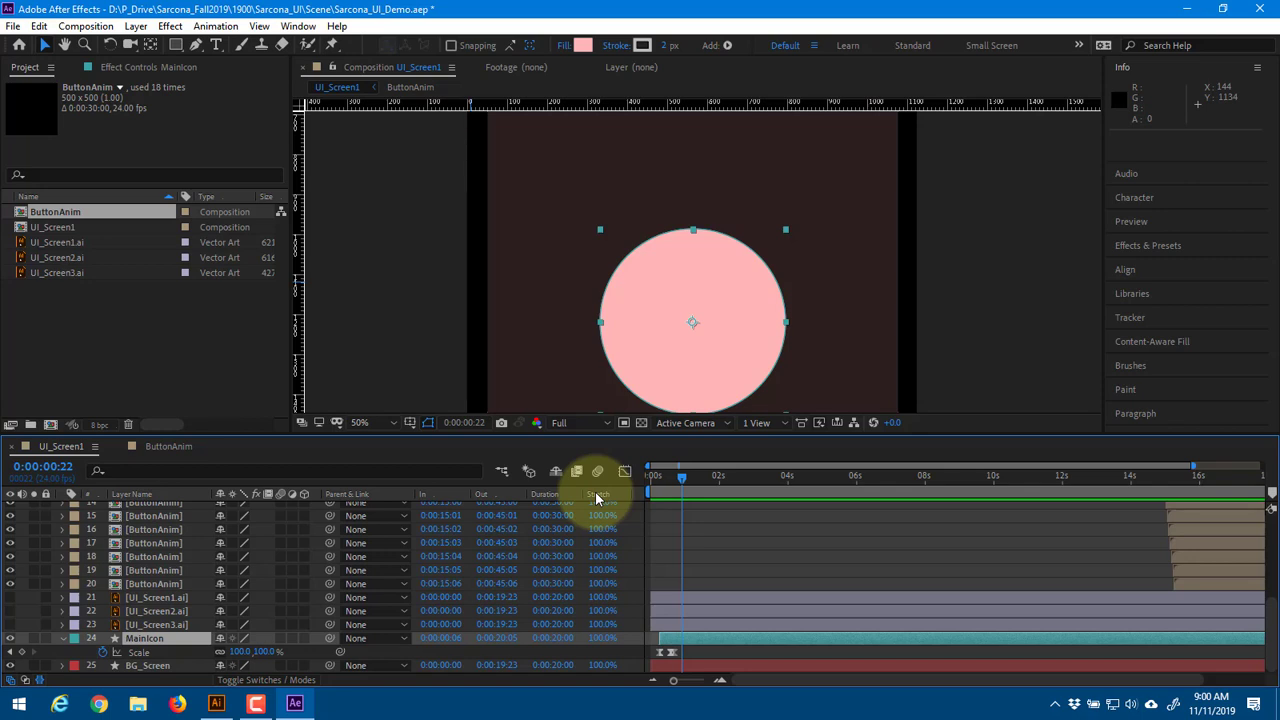
pyautogui.moveTo(673, 680); pyautogui.dragTo(692, 680)
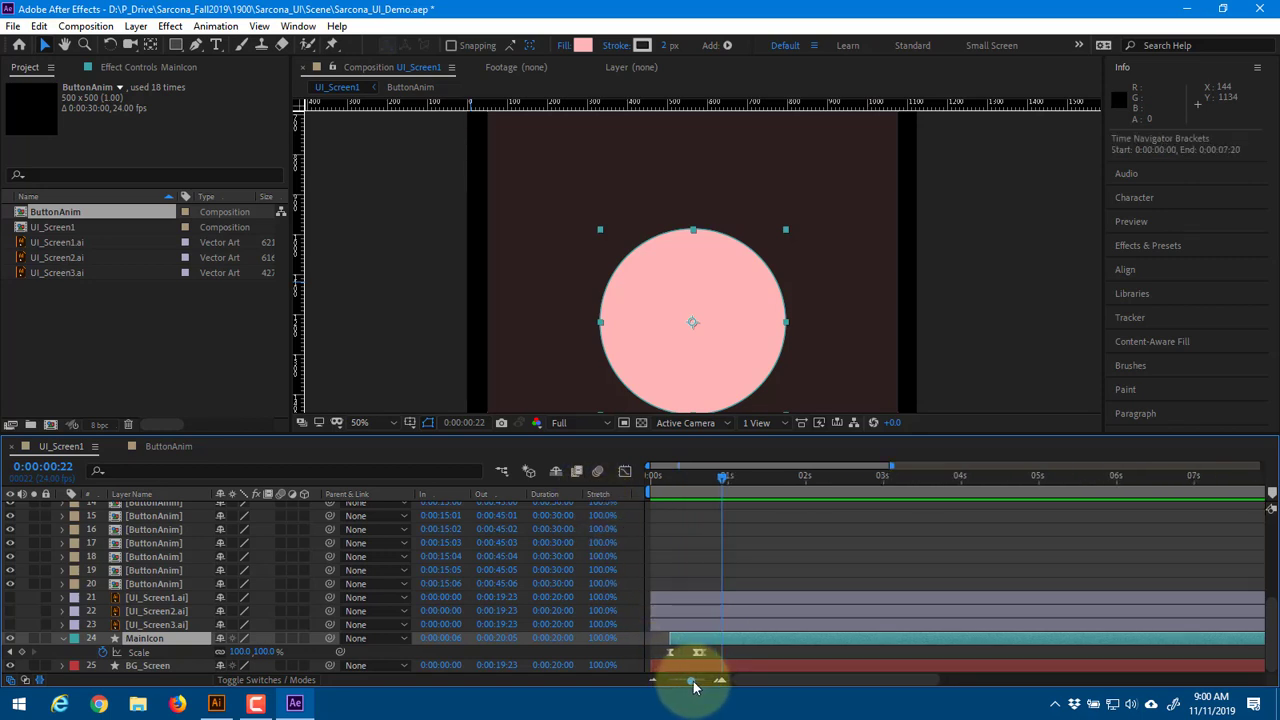
pyautogui.click(651, 475)
pyautogui.press('space')
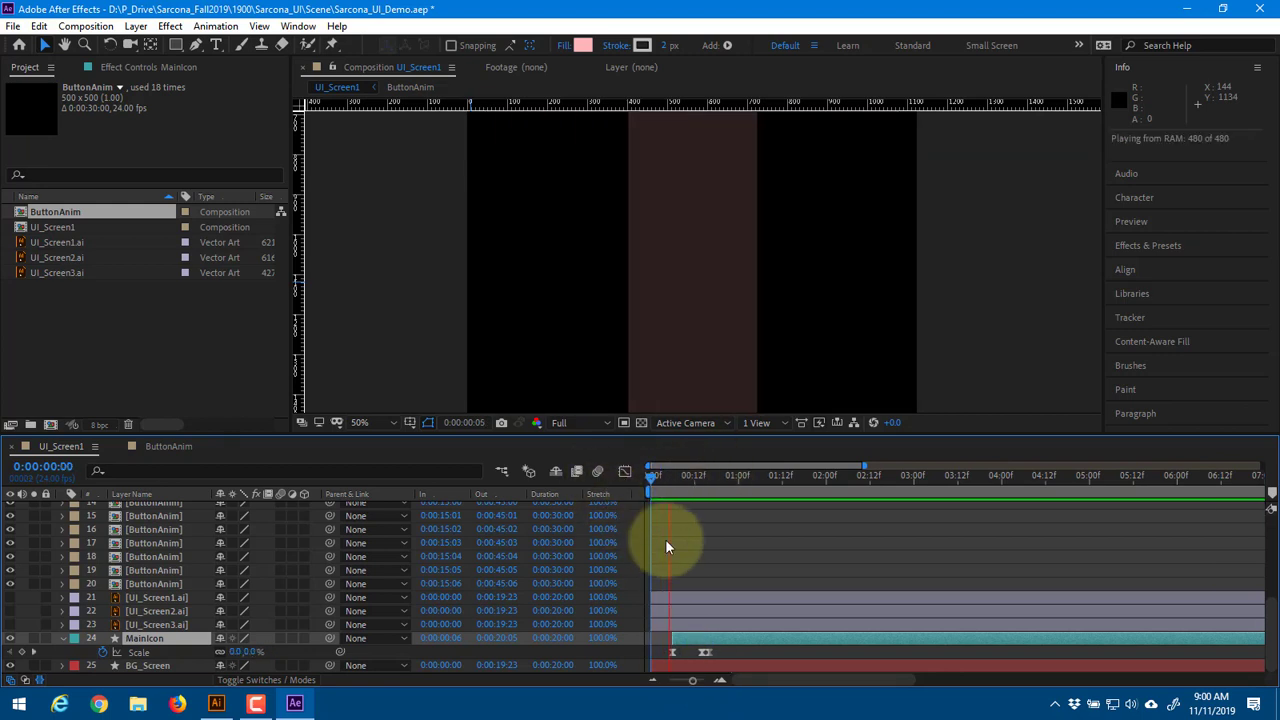
pyautogui.moveTo(734, 640); pyautogui.dragTo(730, 640)
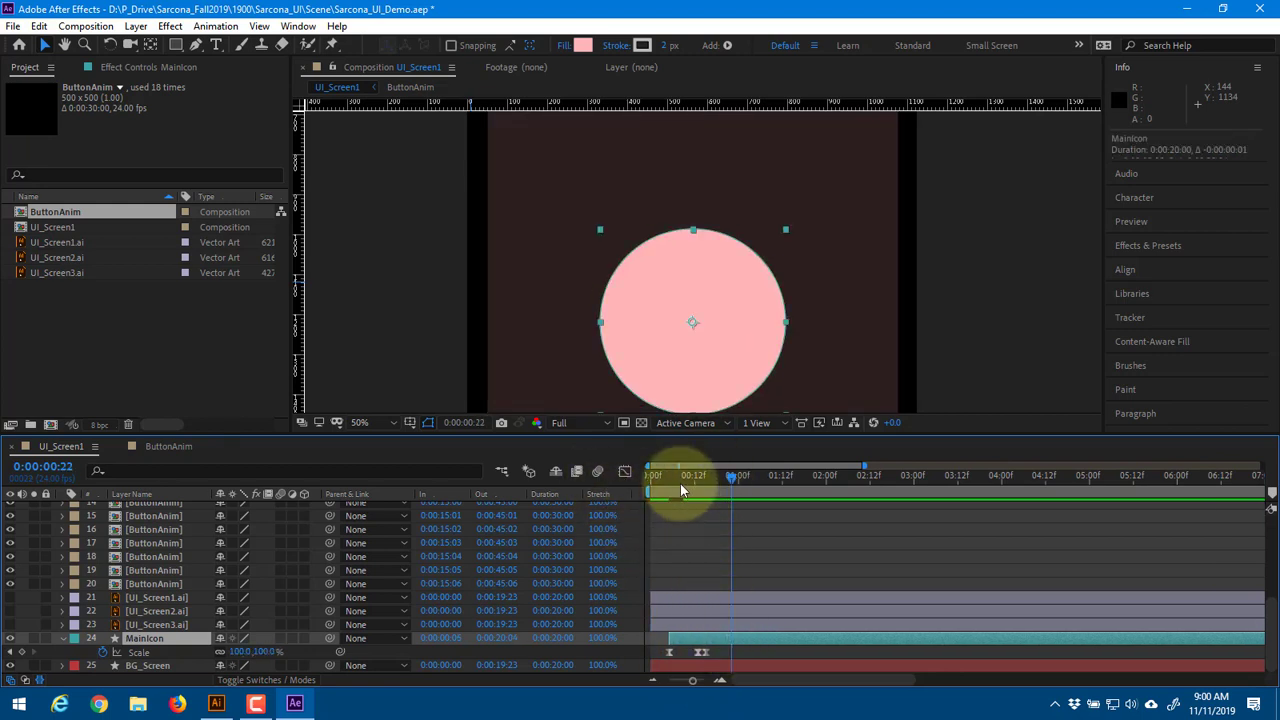
pyautogui.press('space')
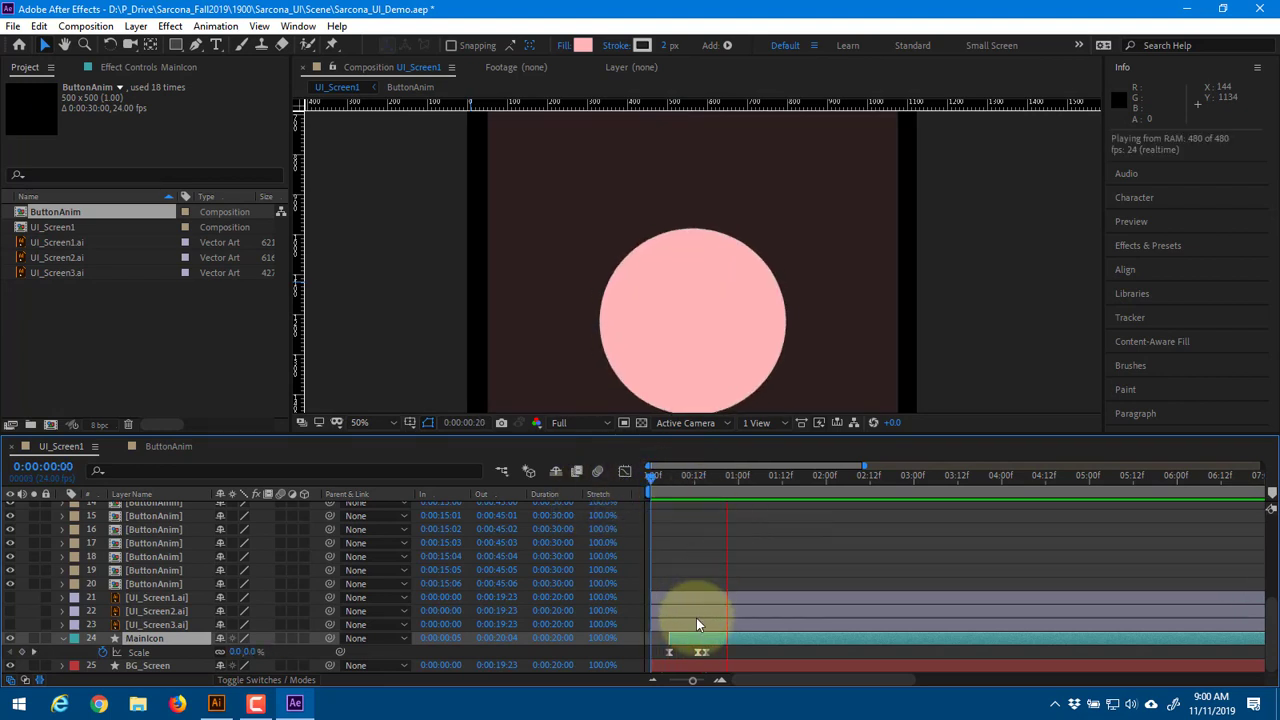
# Try starting the MainIcon layer at 0:00:00:07 and replay the intro repeatedly to judge its timing against the background
pyautogui.moveTo(700, 647); pyautogui.dragTo(707, 647)
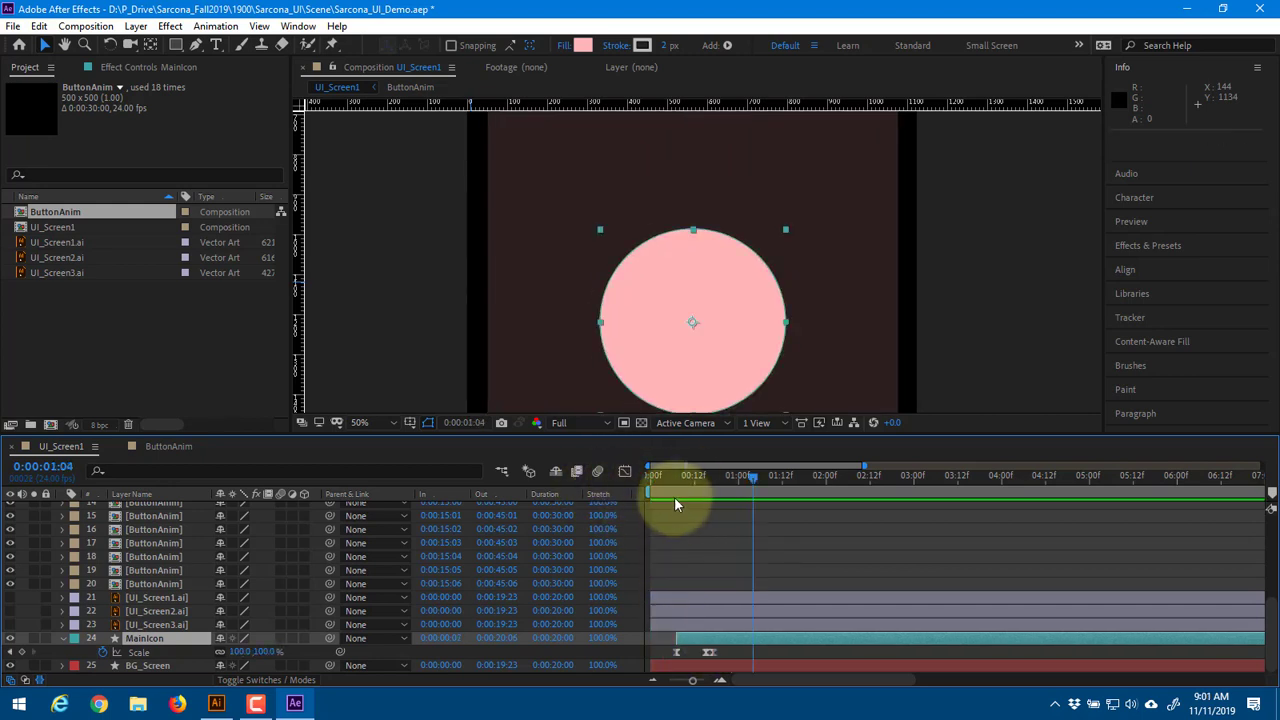
pyautogui.press('space')
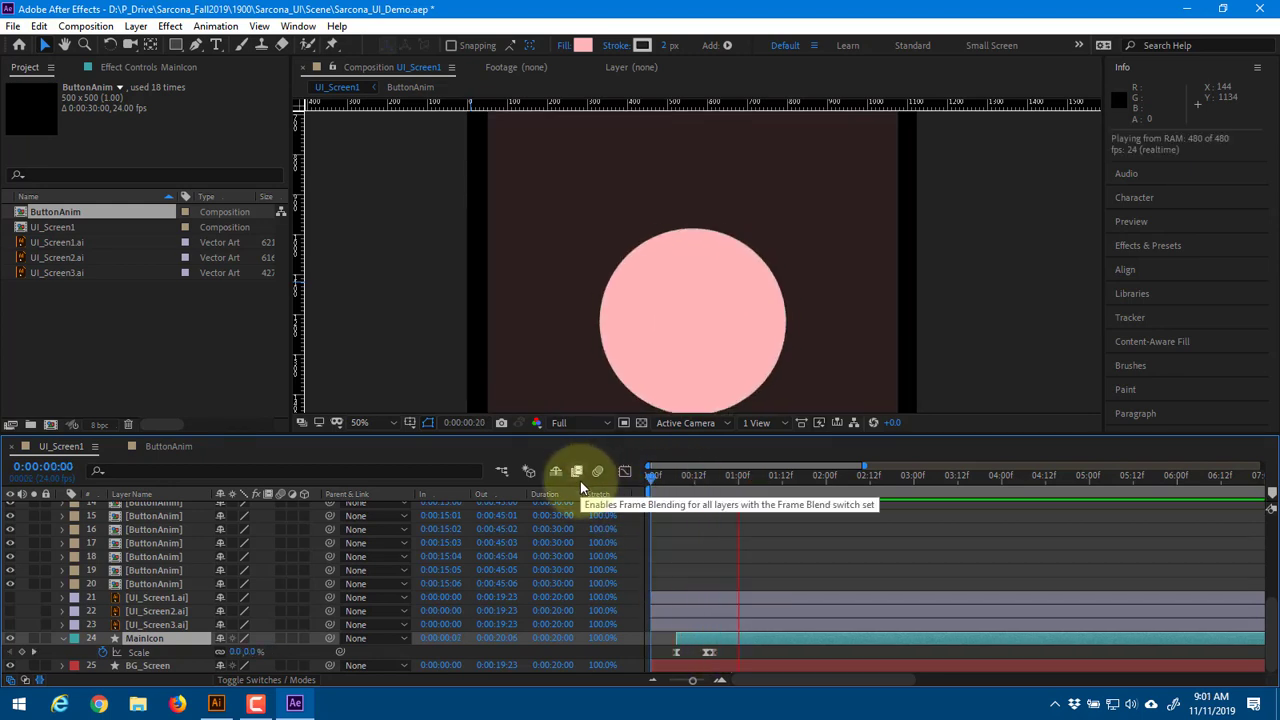
pyautogui.press('space')
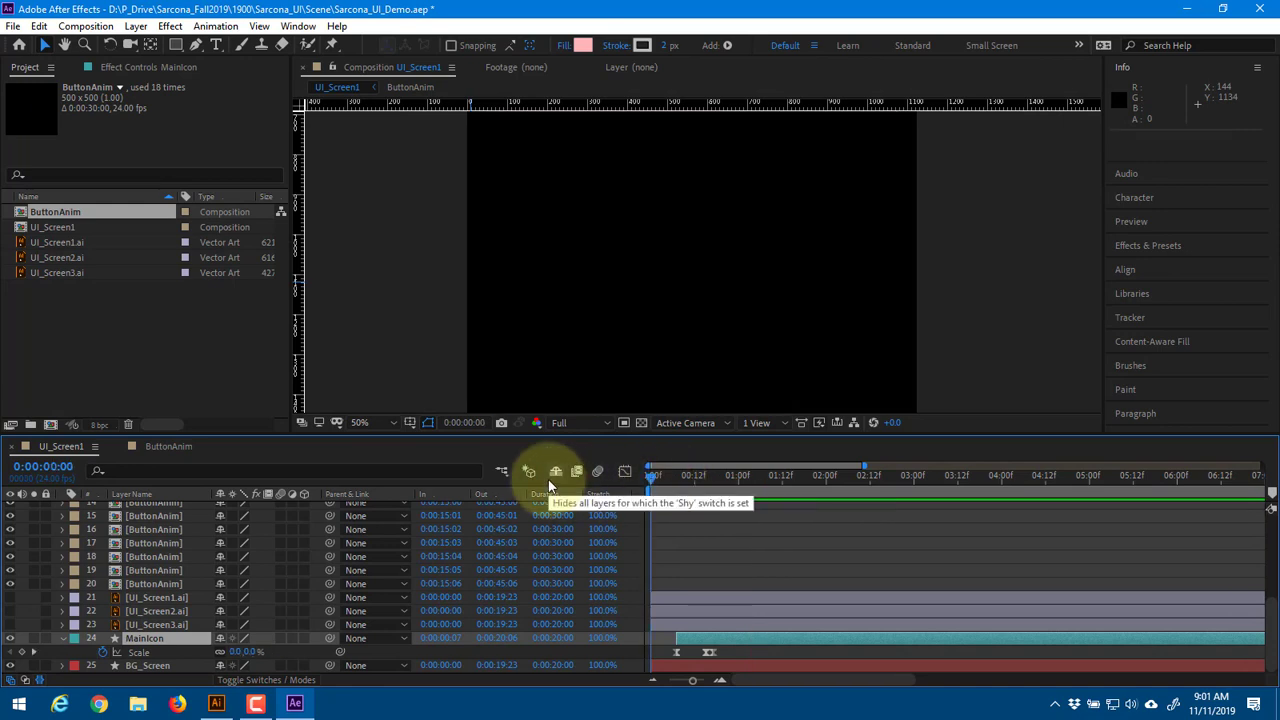
pyautogui.press('space')
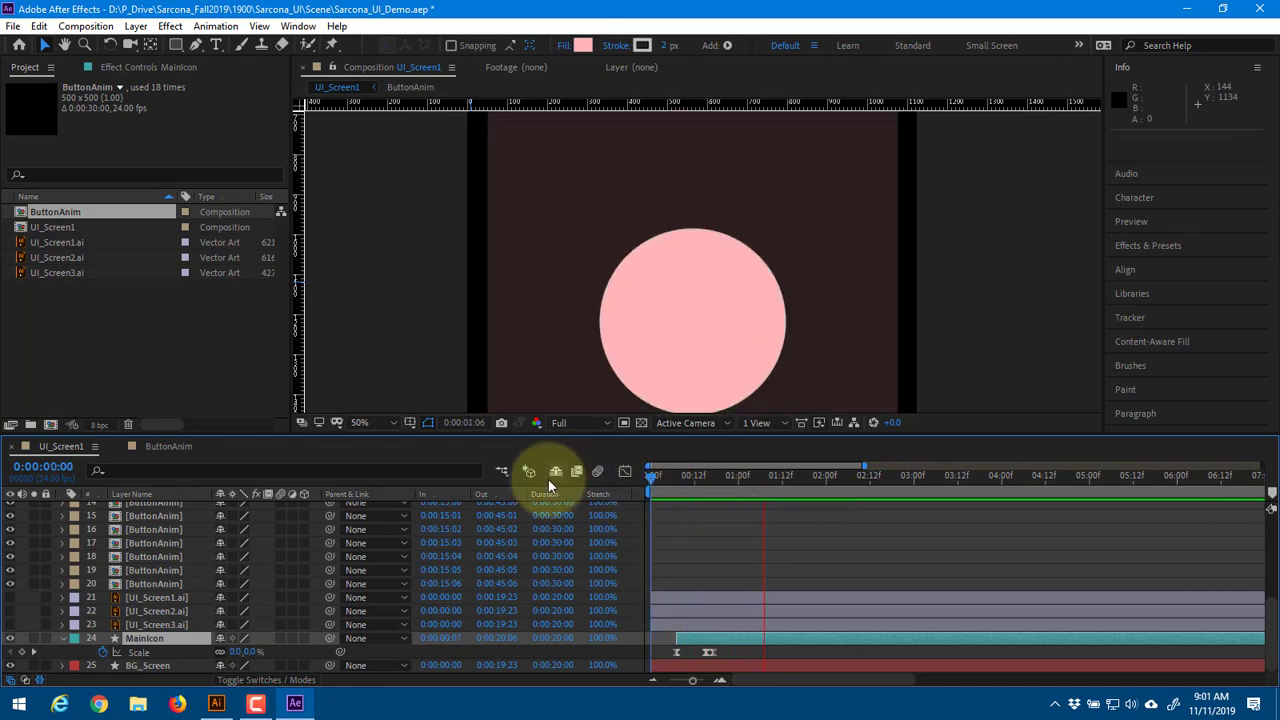
pyautogui.press('space')
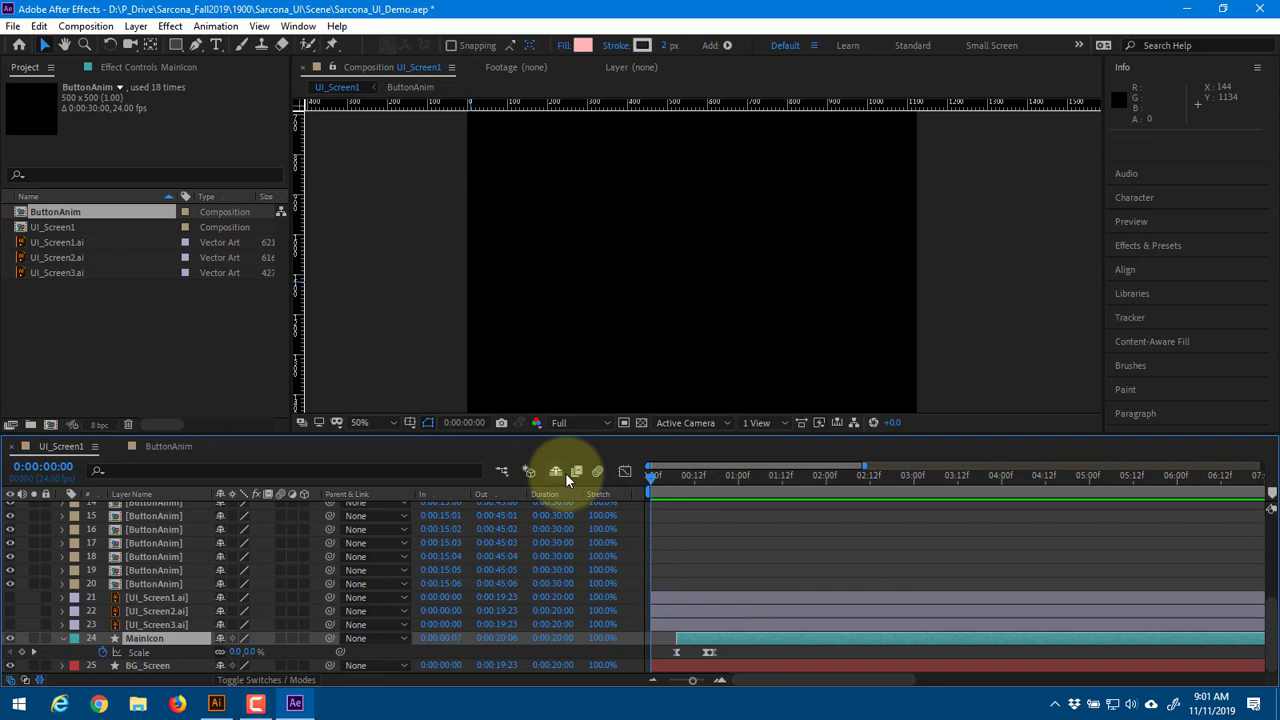
pyautogui.press('space')
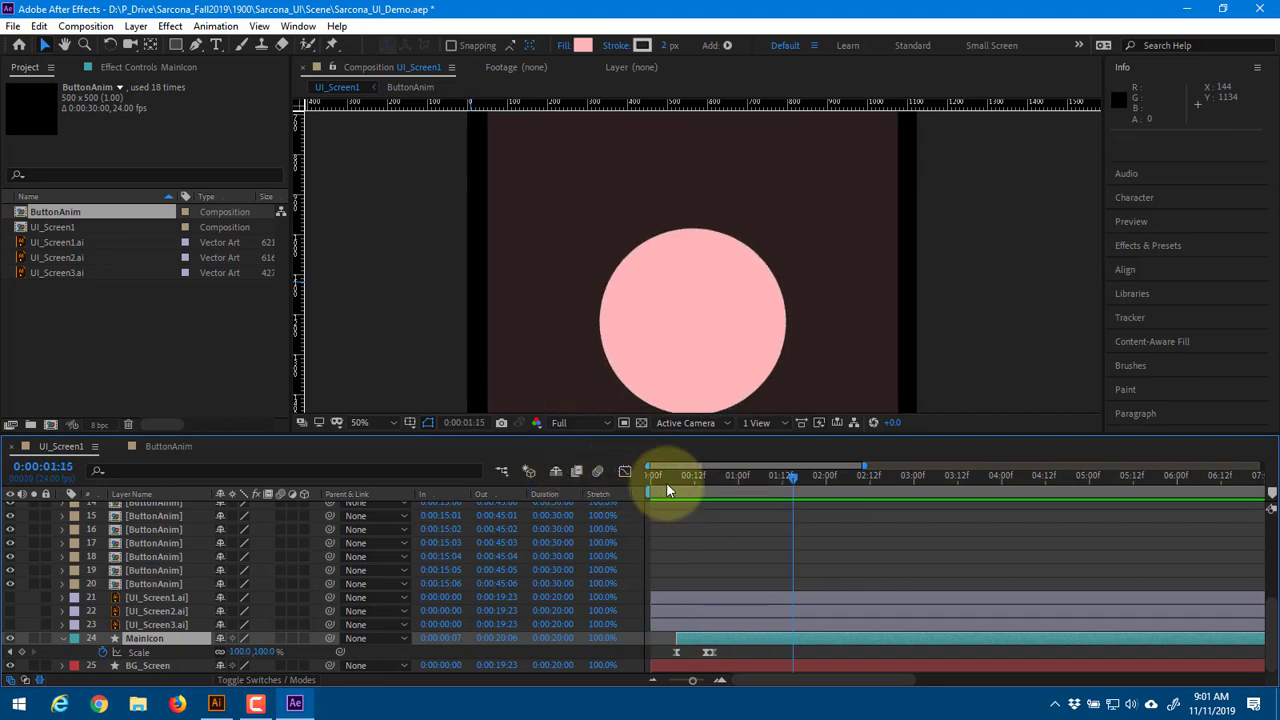
pyautogui.press('space')
pyautogui.press('space')
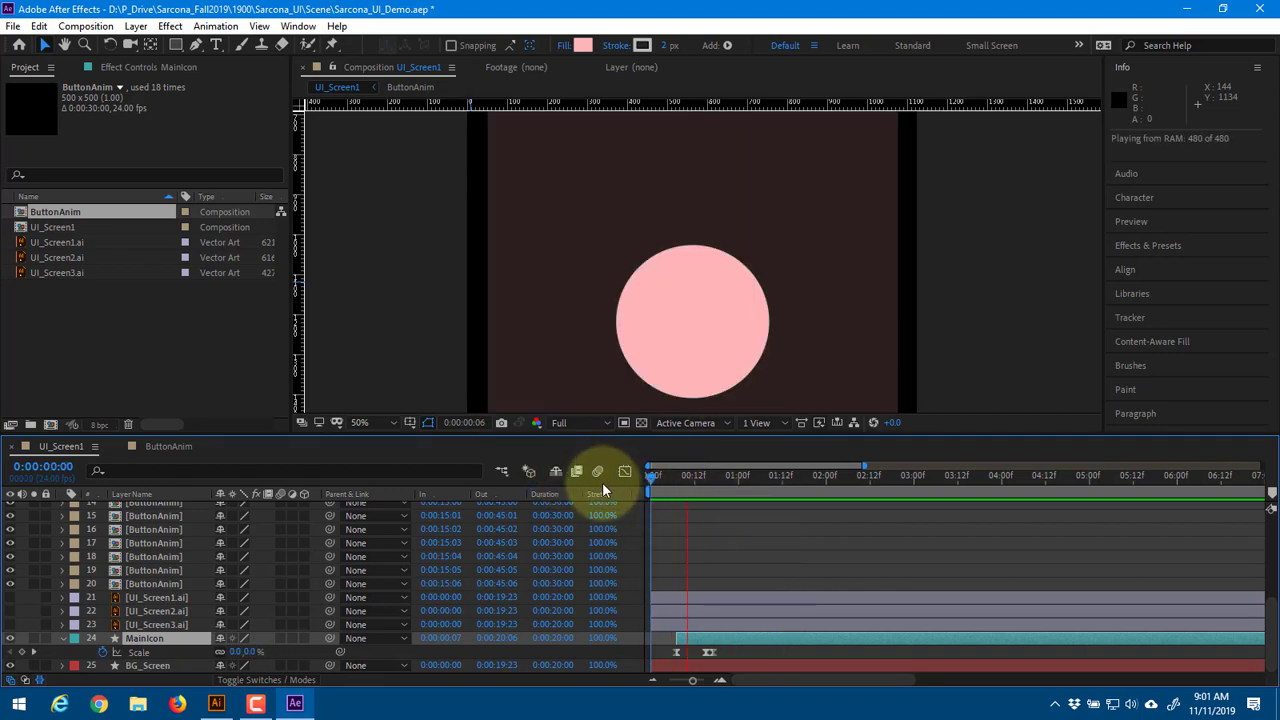
pyautogui.press('space')
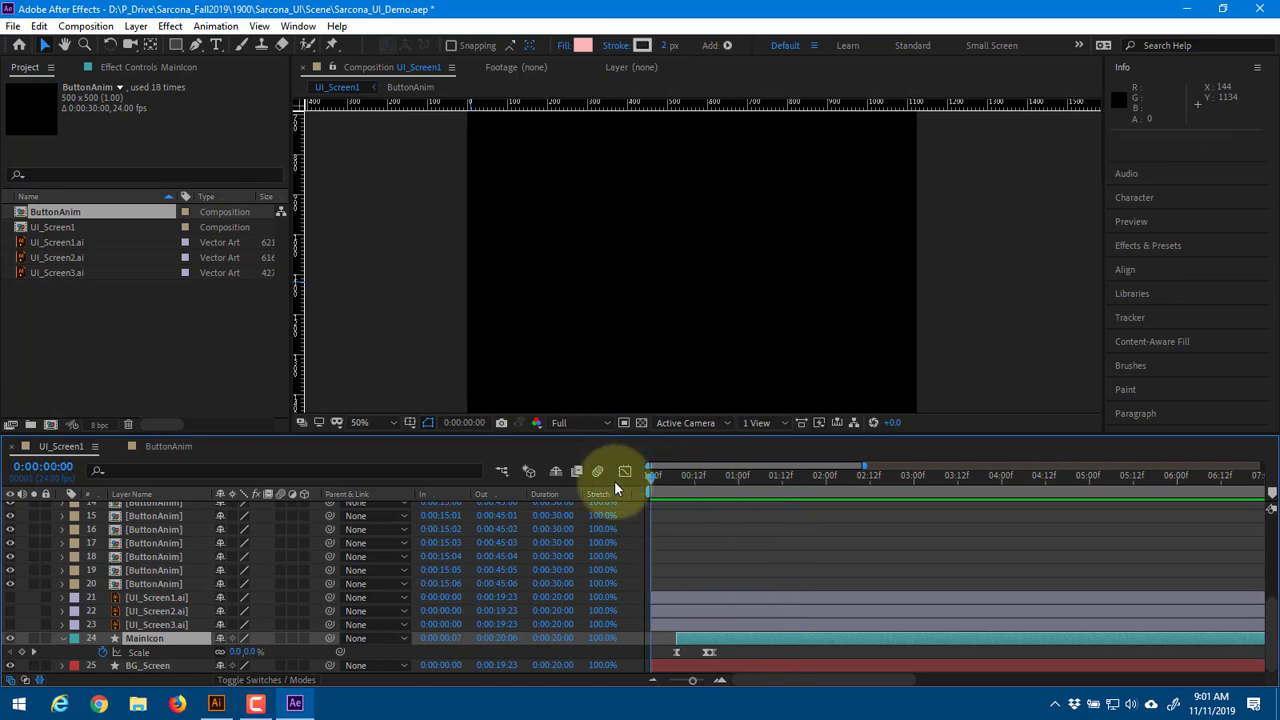
pyautogui.press('space')
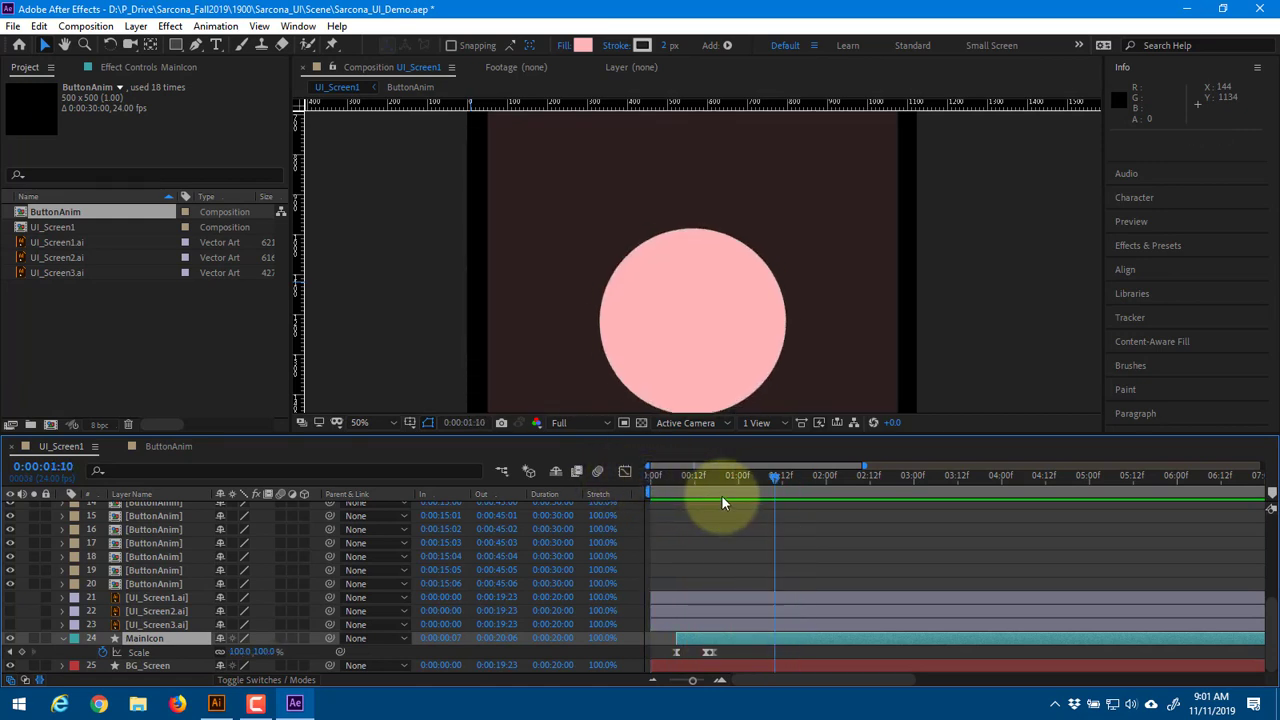
pyautogui.press('space')
pyautogui.press('space')
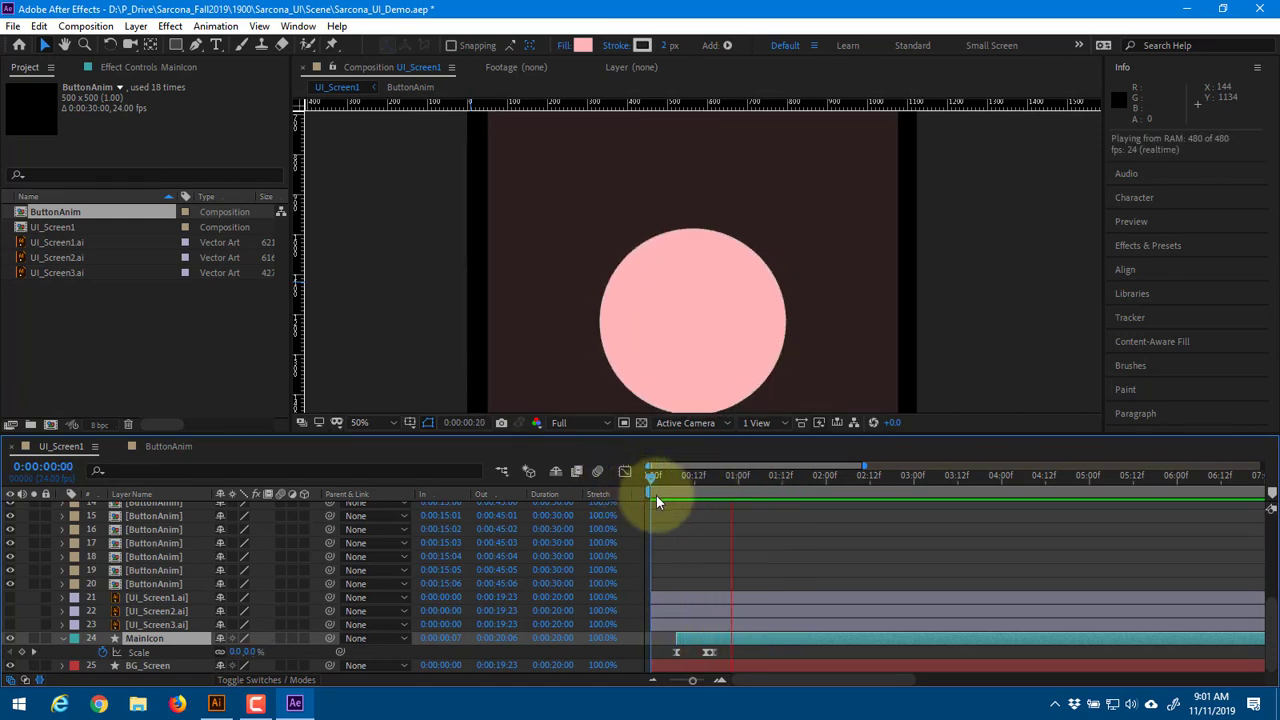
pyautogui.press('space')
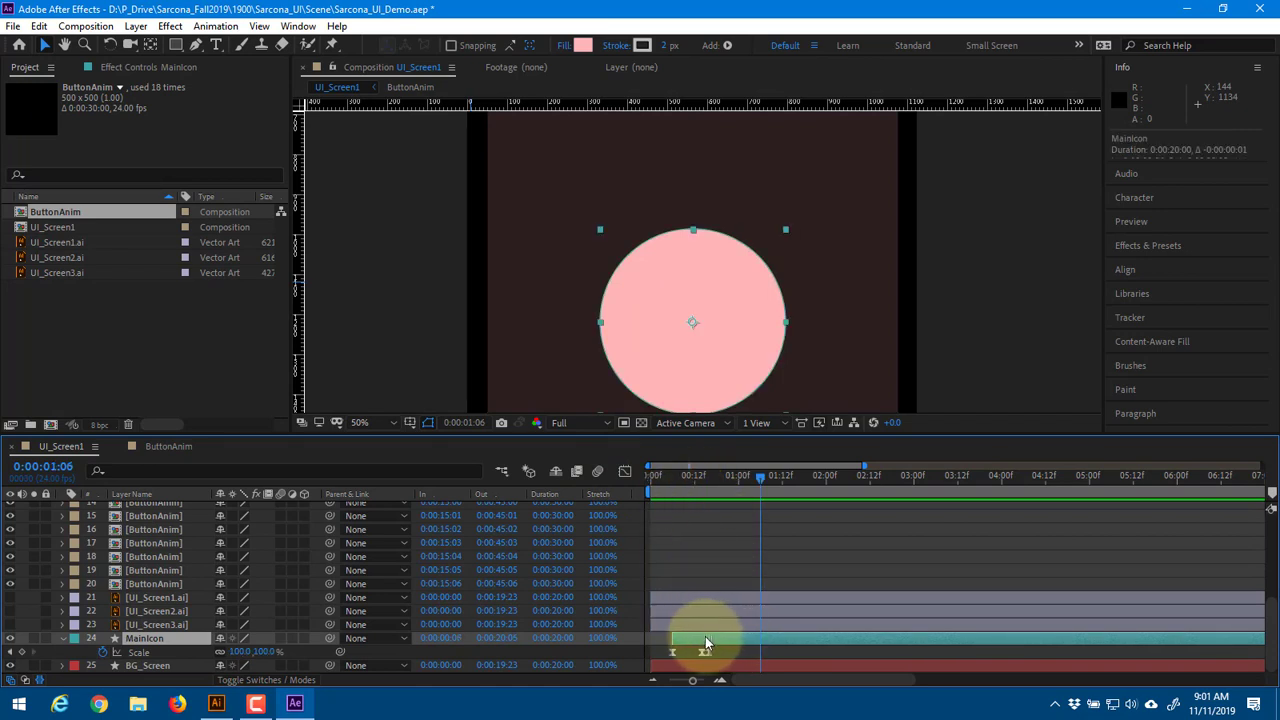
# Try moving the MainIcon layer back to start at 0:00:00:05 and replay the intro
pyautogui.moveTo(705, 636); pyautogui.dragTo(701, 636)
pyautogui.press('space')
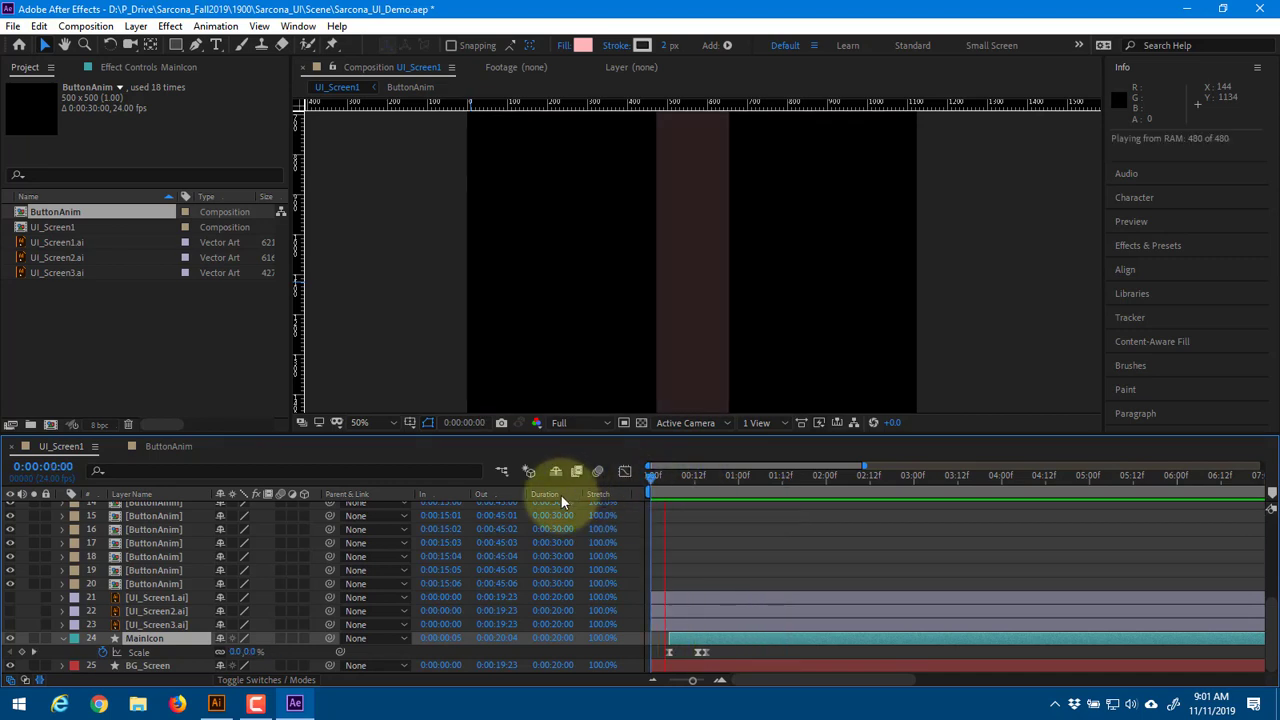
pyautogui.press('space')
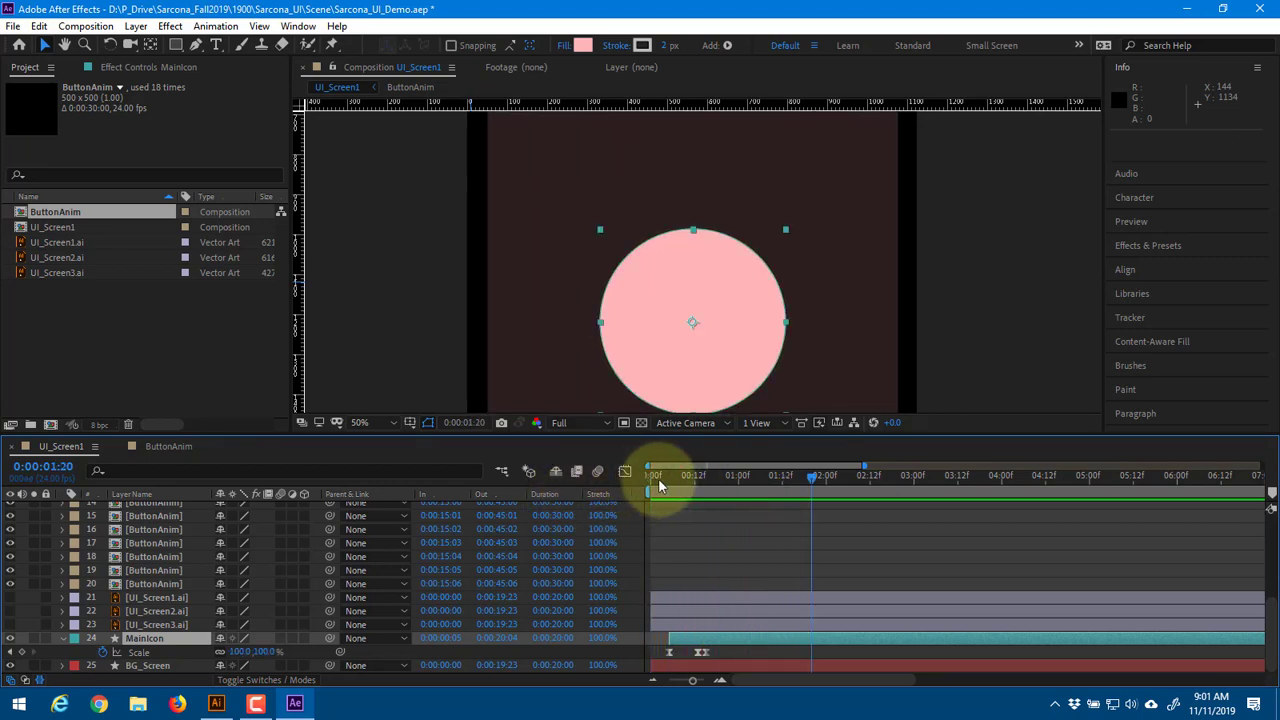
# Set the MainIcon layer to start at 0:00:00:04 and play the intro from the beginning
pyautogui.moveTo(658, 480); pyautogui.dragTo(581, 465)
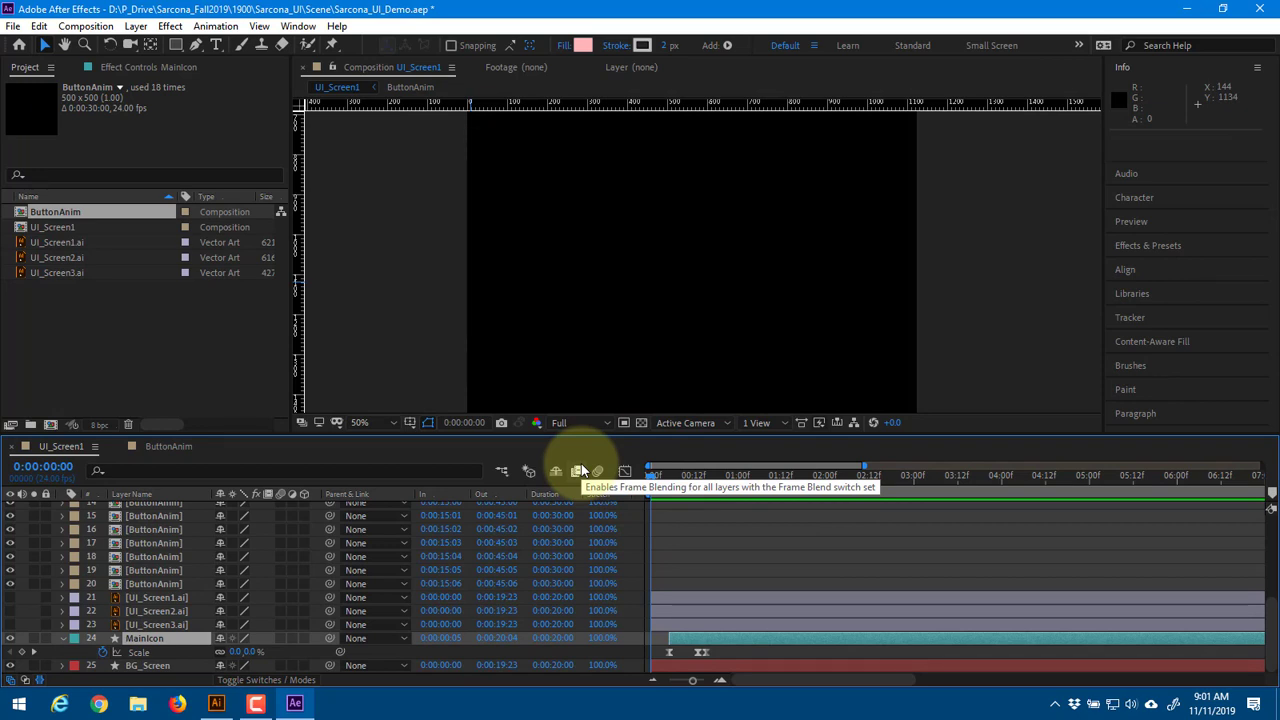
pyautogui.click(721, 680)
pyautogui.moveTo(794, 640); pyautogui.dragTo(782, 641)
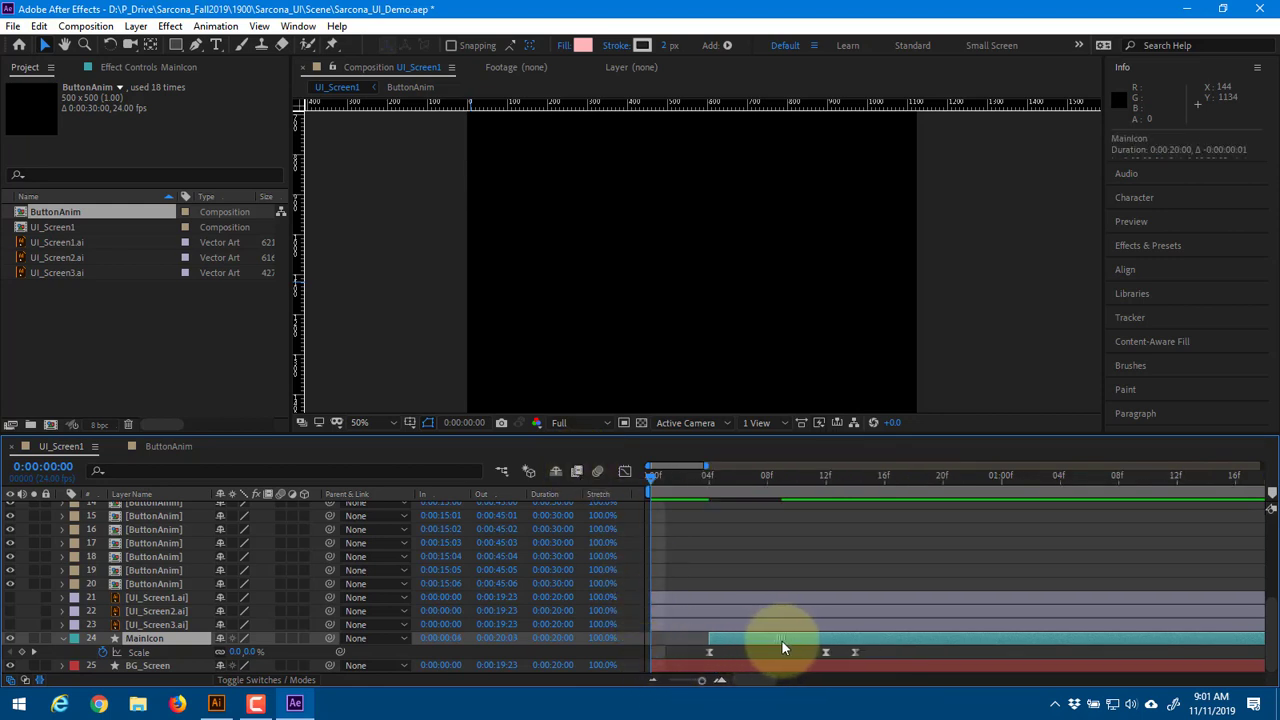
pyautogui.click(687, 680)
pyautogui.press('space')
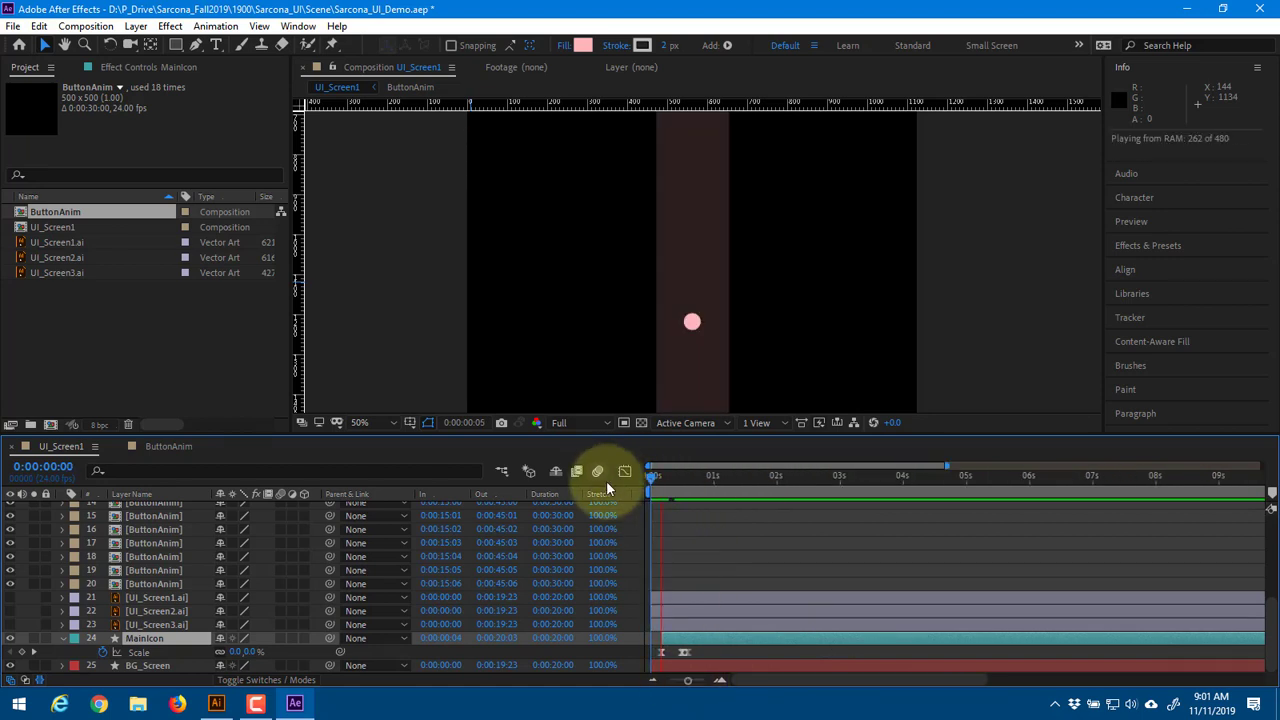
# Replay the intro several times to judge the main icon's growth against the expanding background
pyautogui.press('space')
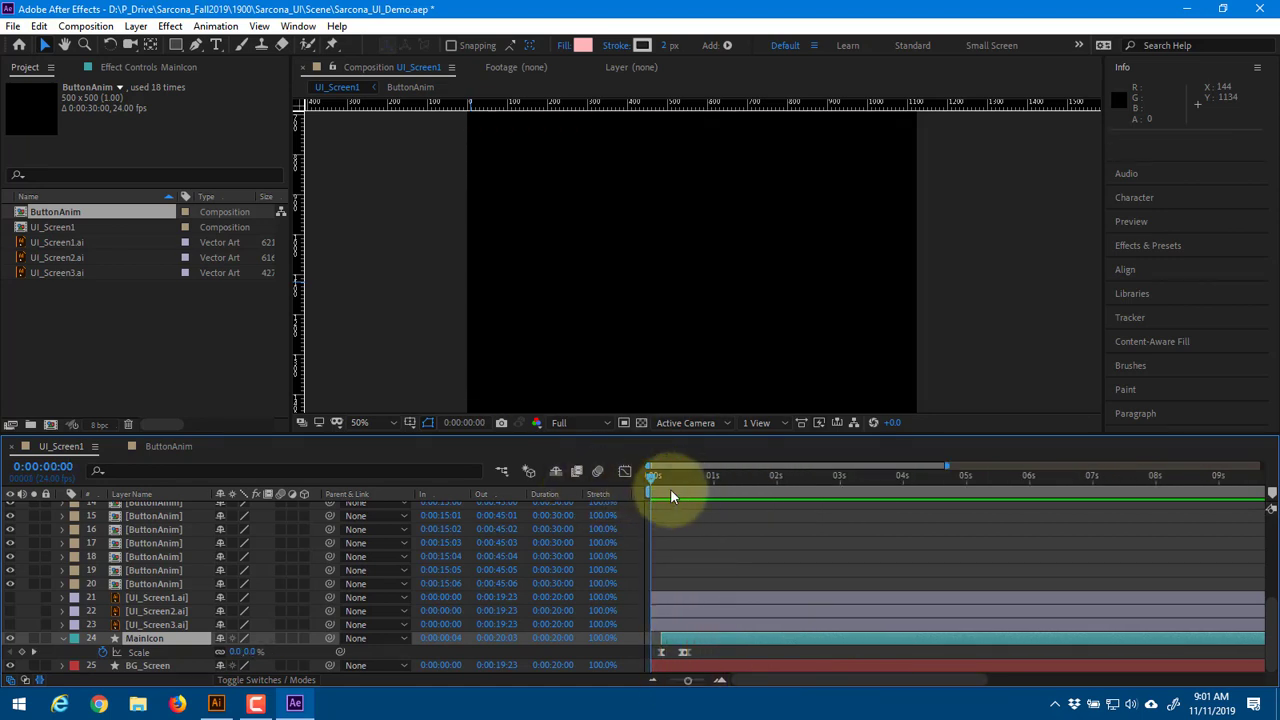
pyautogui.press('space')
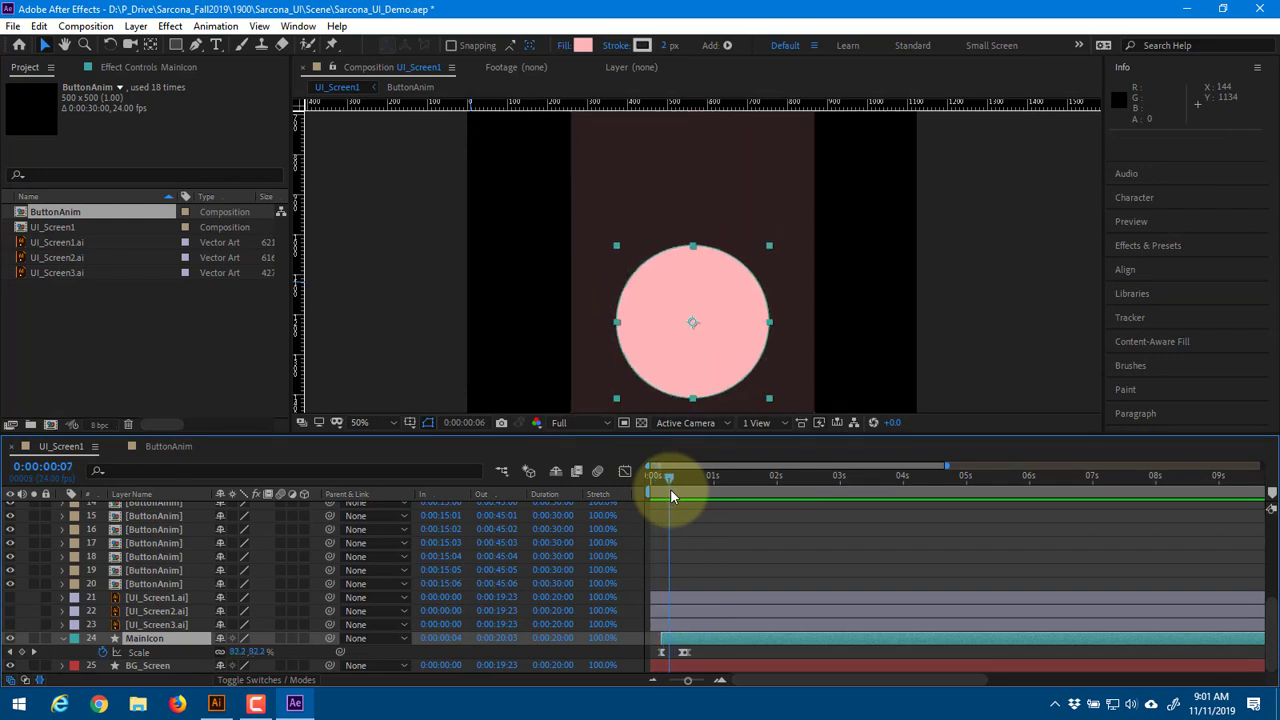
pyautogui.press('space')
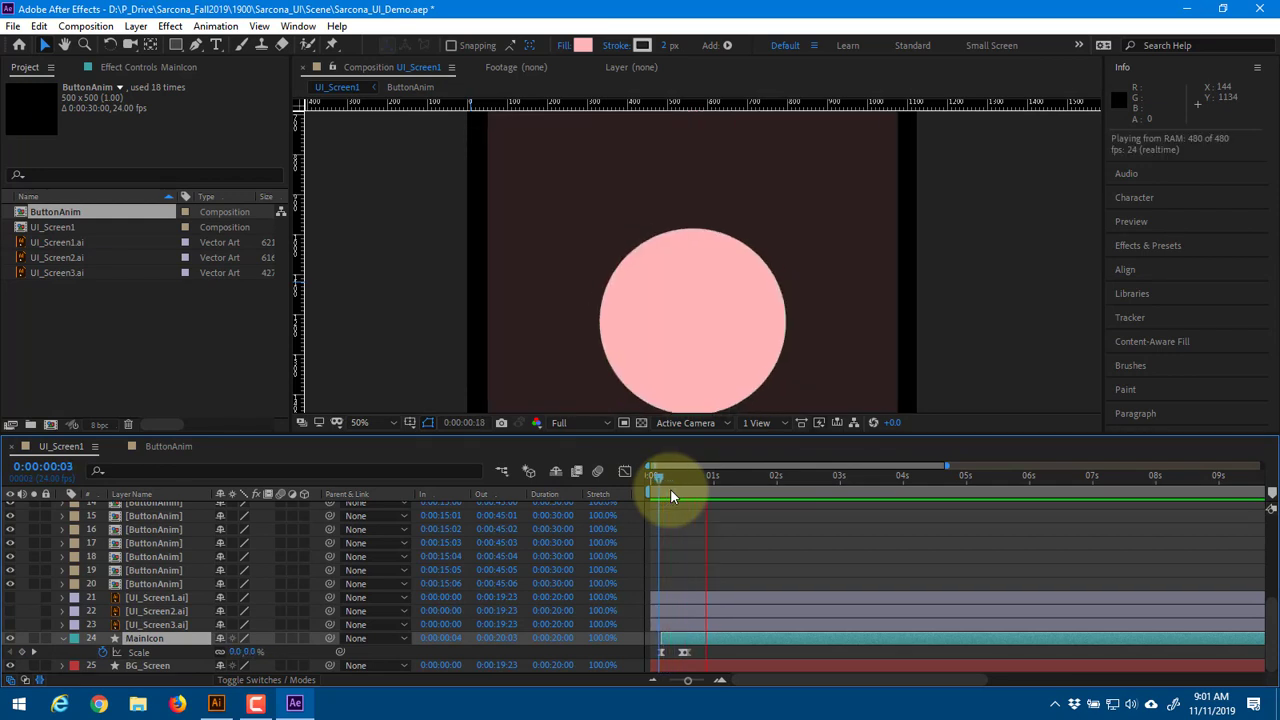
pyautogui.press('space')
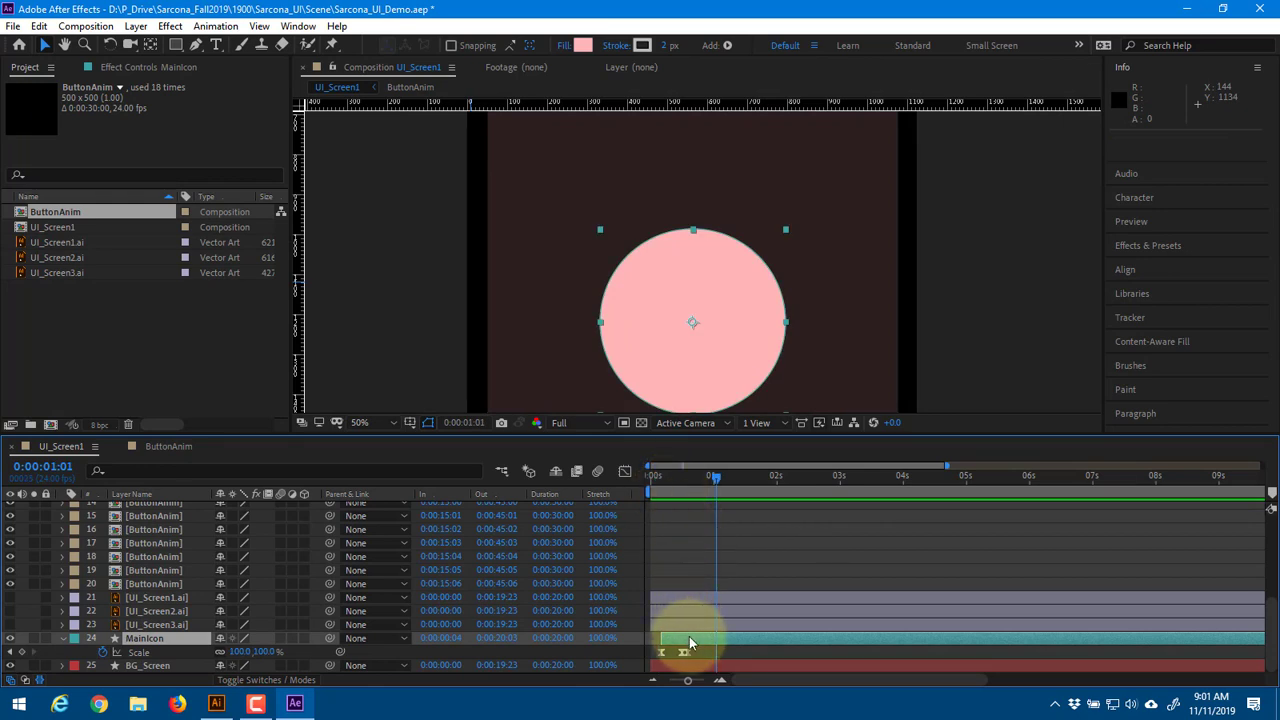
# Try starting the MainIcon layer at 0:00:00:05, then at 0:00:00:06, and preview each timing
pyautogui.press('space')
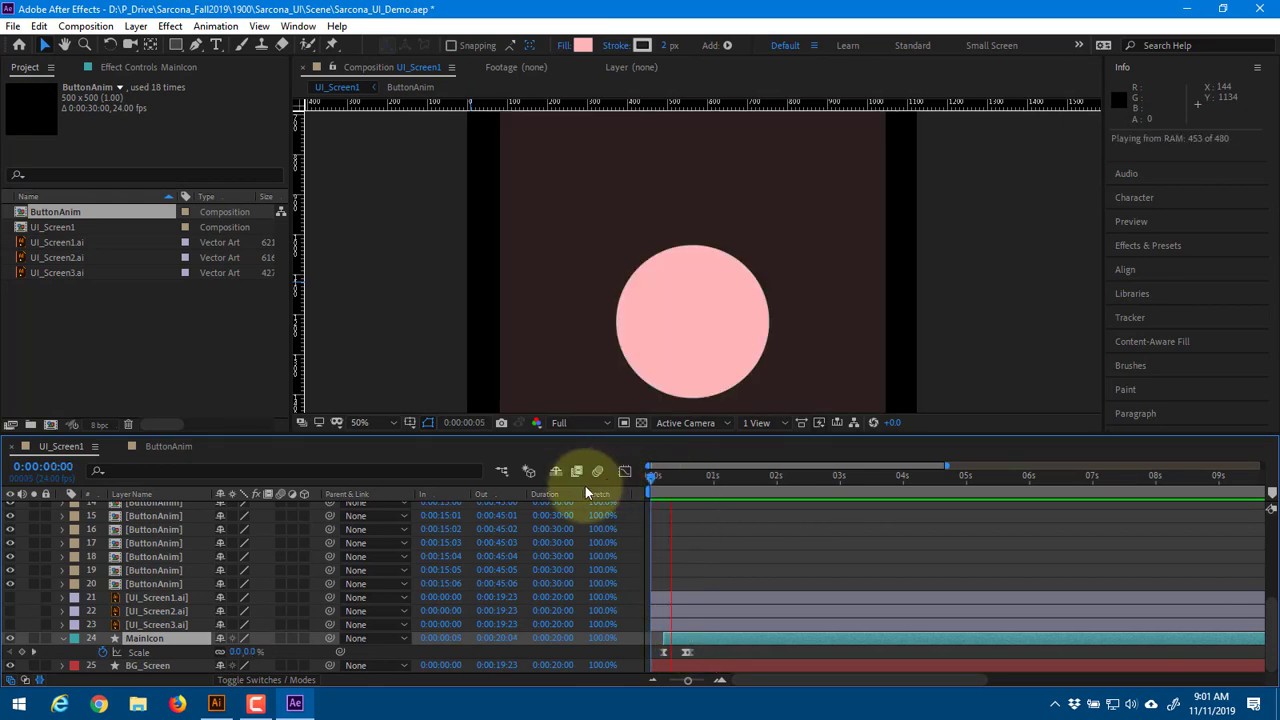
pyautogui.press('space')
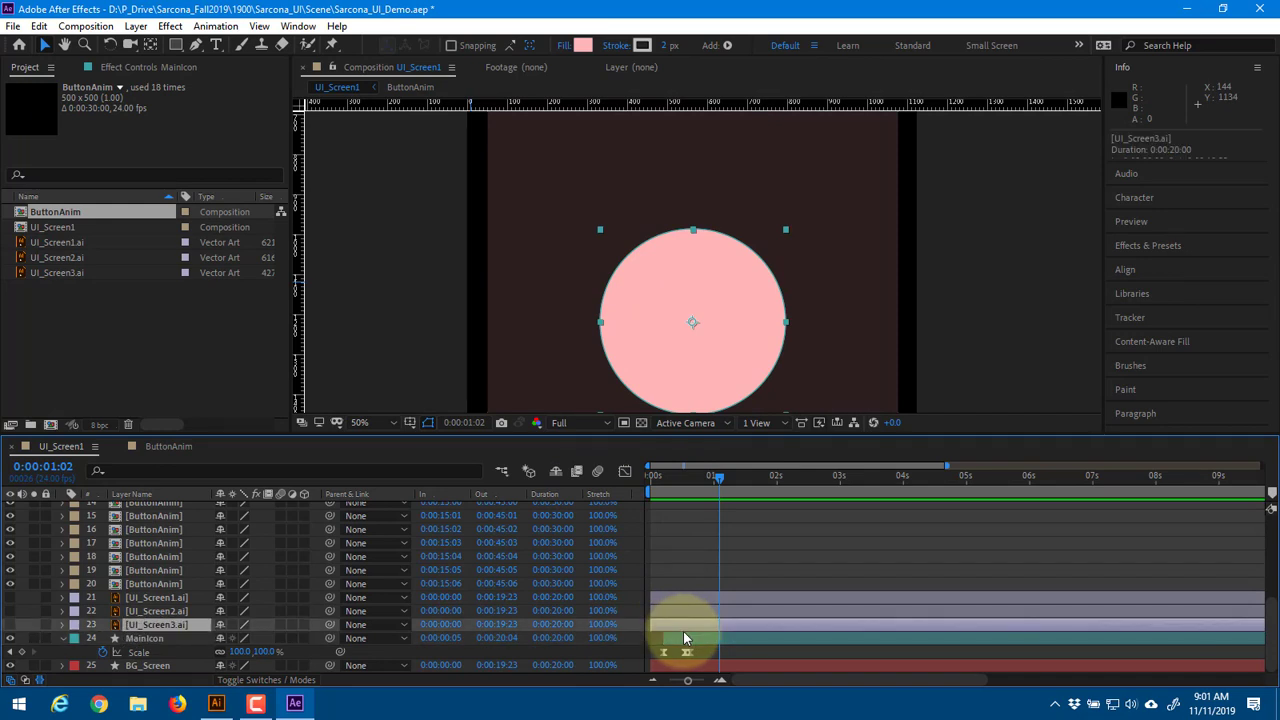
pyautogui.moveTo(677, 635); pyautogui.dragTo(680, 635)
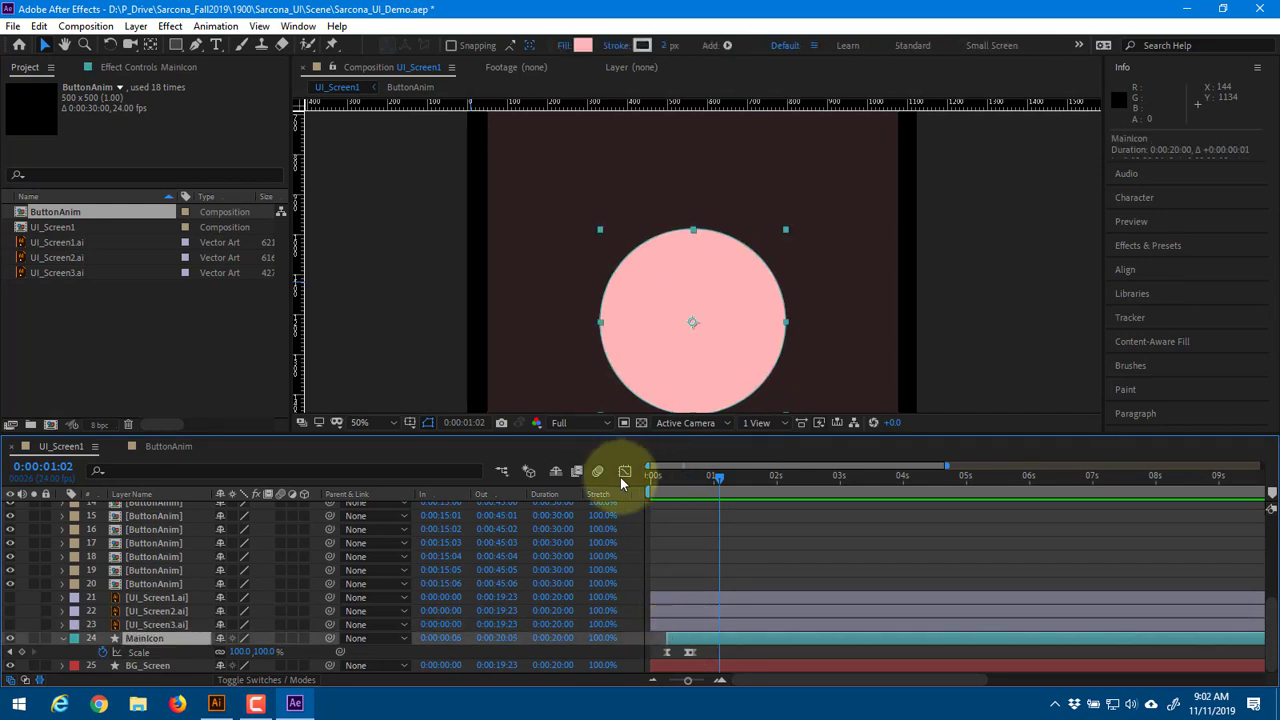
pyautogui.press('space')
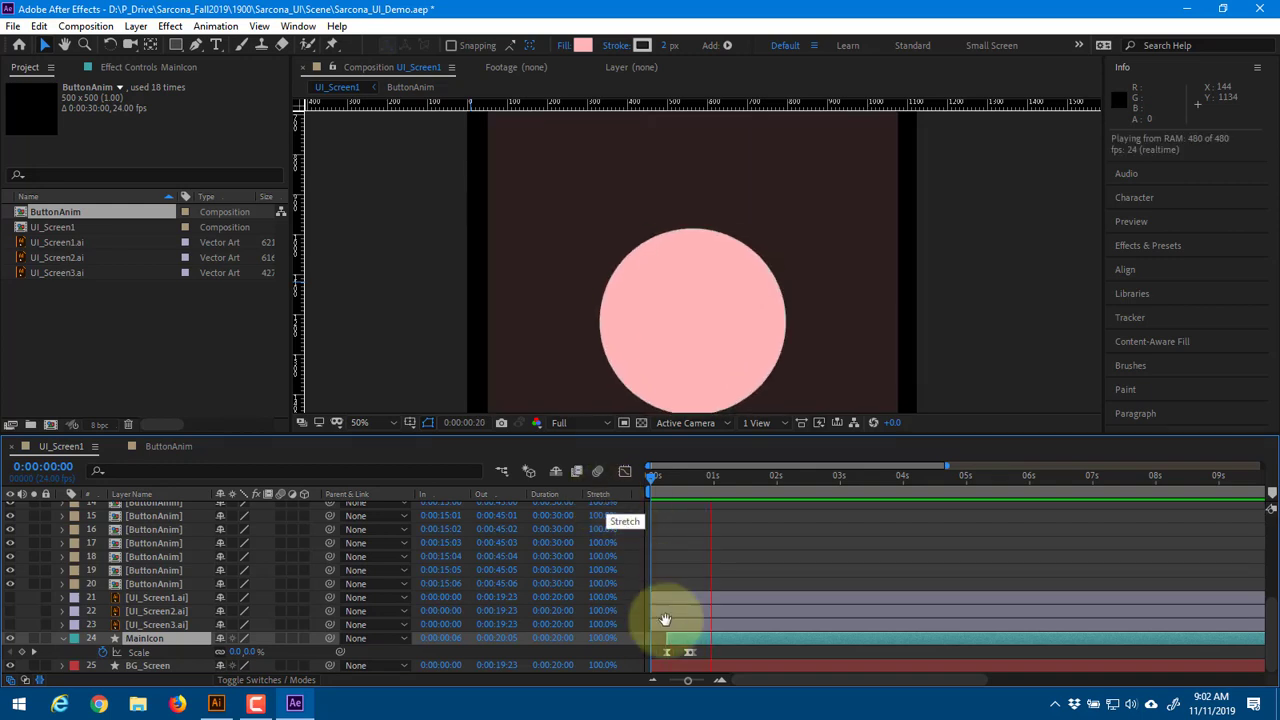
# Set the MainIcon layer to start at 0:00:00:05, preview the intro and return to its first frame
pyautogui.moveTo(672, 638); pyautogui.dragTo(677, 644)
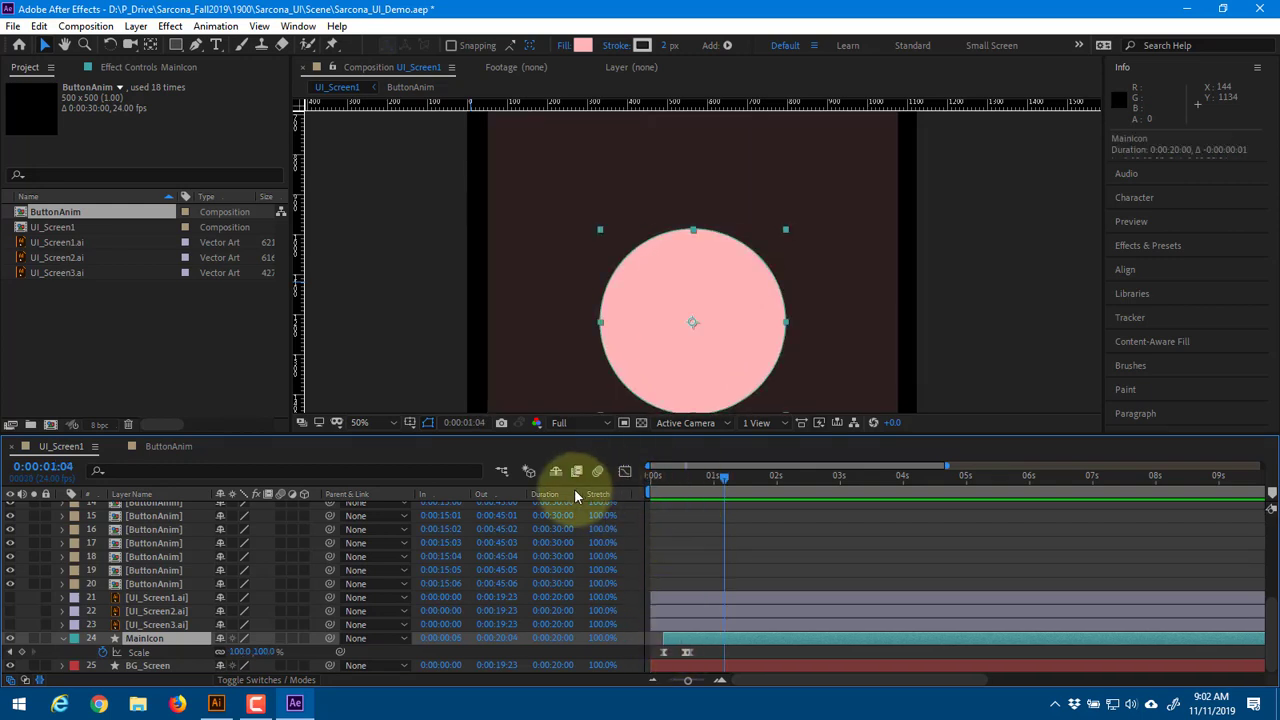
pyautogui.press('space')
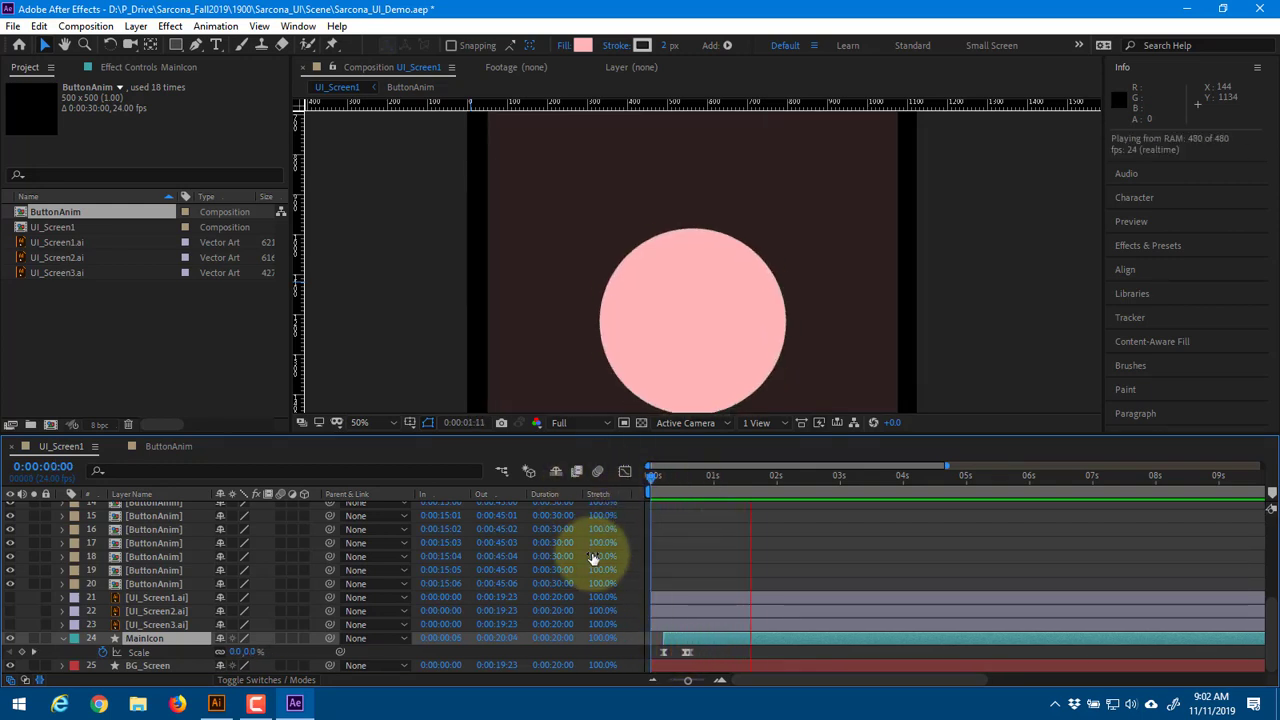
pyautogui.click(651, 478)
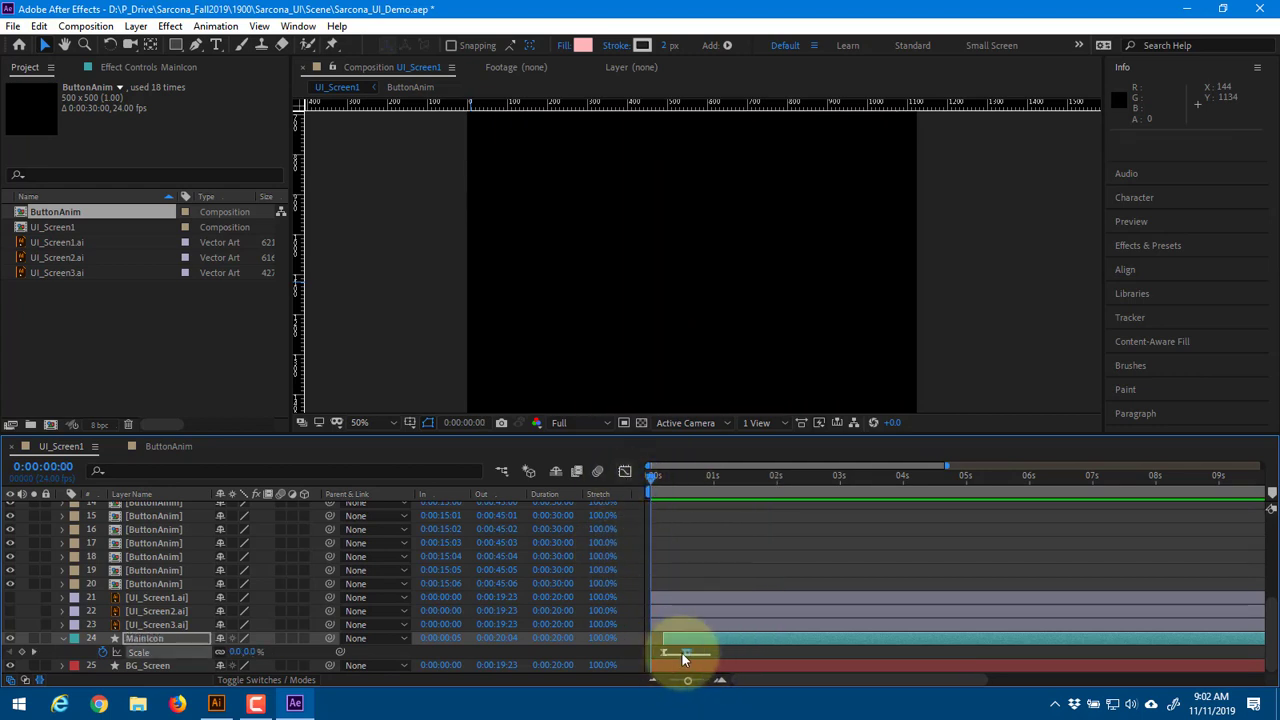
# Try delaying the MainIcon's closing Scale keyframes to nearly two seconds, then undo the keyframe move and replay the intro
pyautogui.moveTo(685, 652); pyautogui.dragTo(765, 652)
pyautogui.press('space')
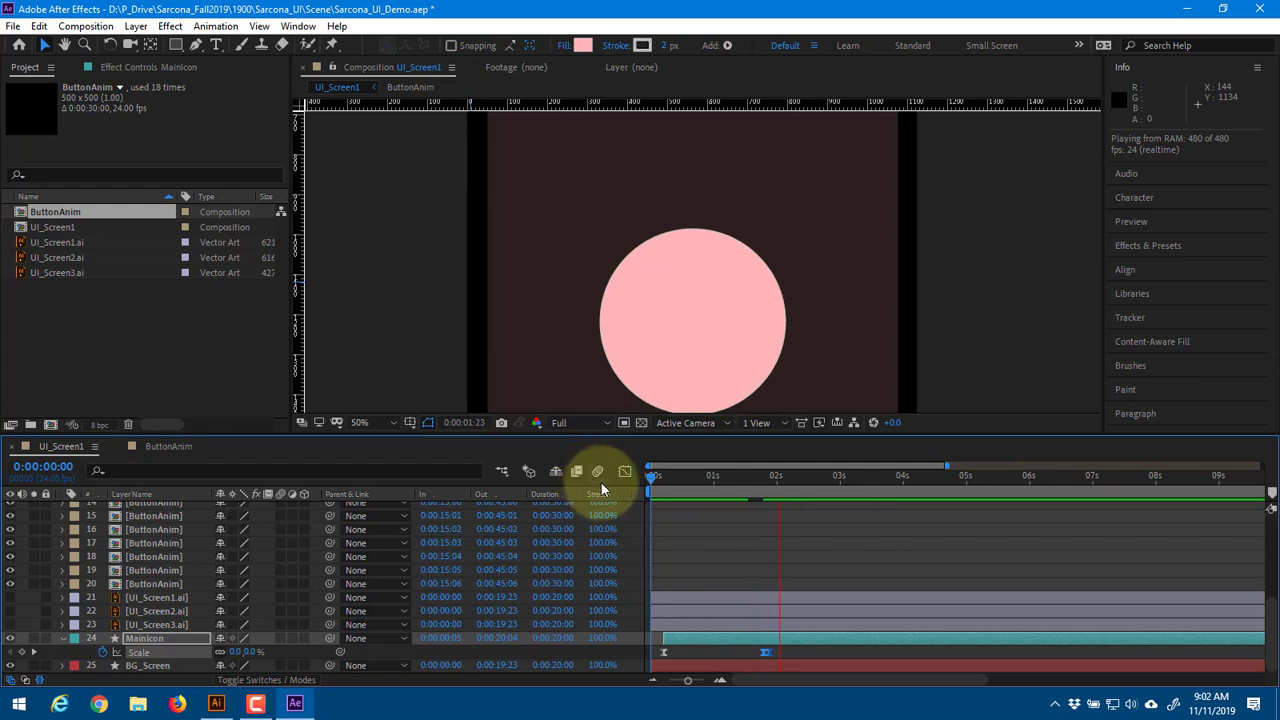
pyautogui.hotkey('ctrl', 'z')
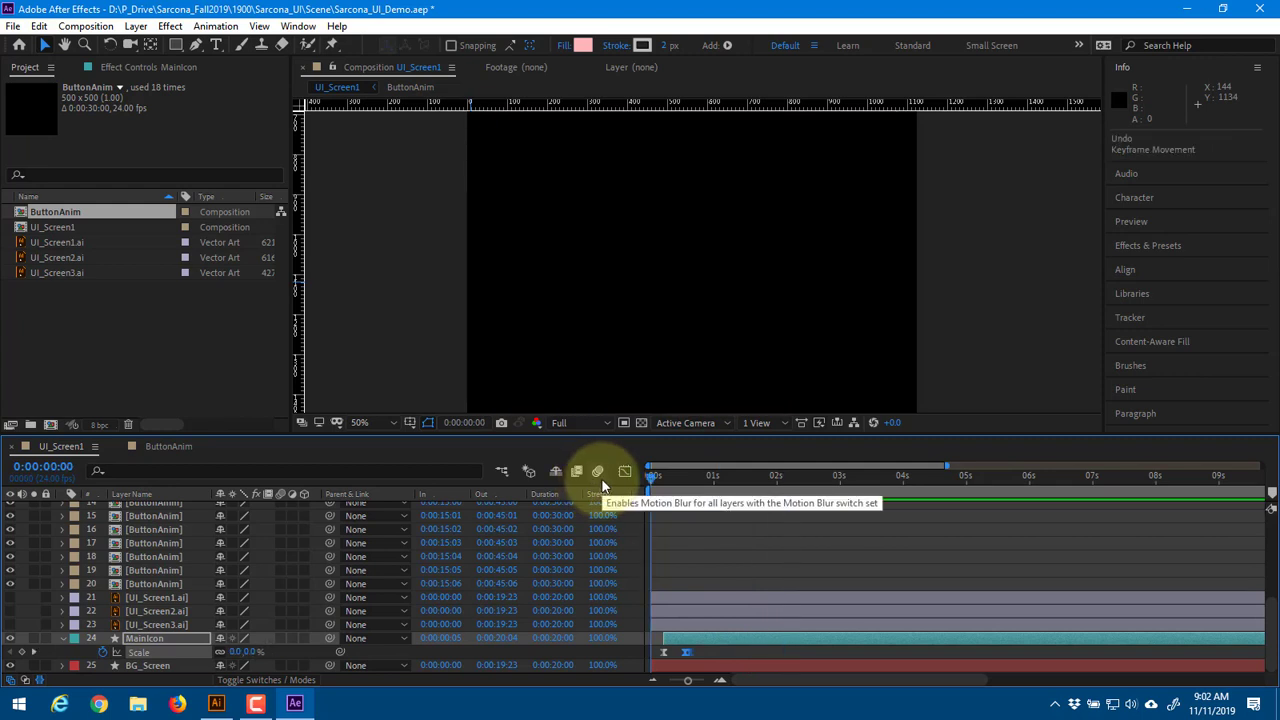
pyautogui.press('space')
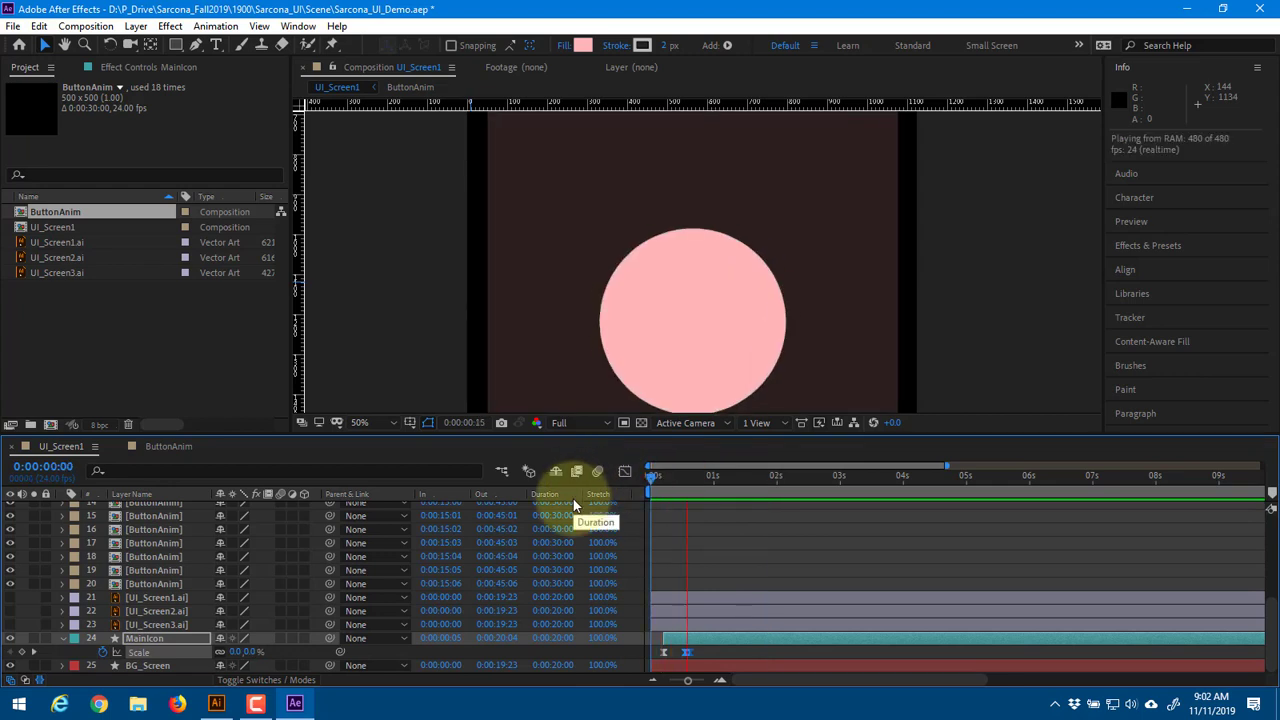
pyautogui.press('space')
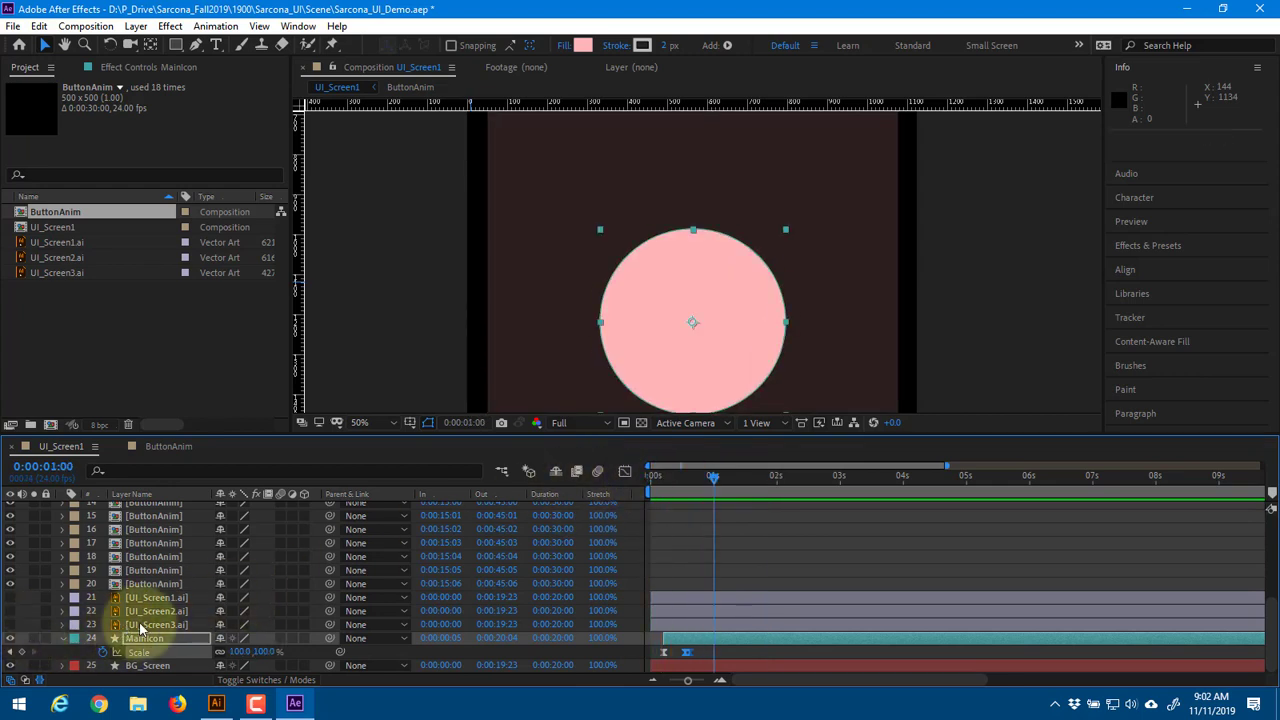
# Move the TextInTitleBox and TitleBox layers together in the layer stack to directly above MainIcon
pyautogui.scroll(5, 130, 586)
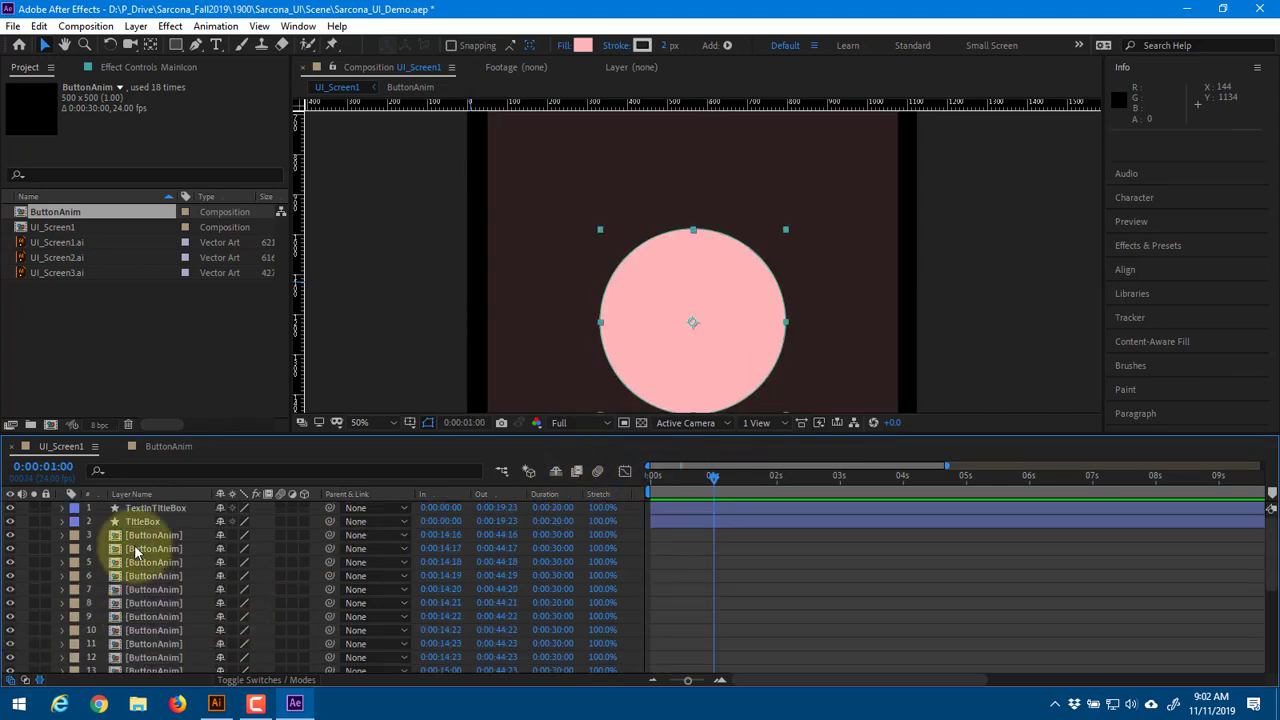
pyautogui.click(150, 508)
pyautogui.keyDown('shift'); pyautogui.click(142, 521); pyautogui.keyUp('shift')
pyautogui.moveTo(142, 521); pyautogui.dragTo(145, 636)
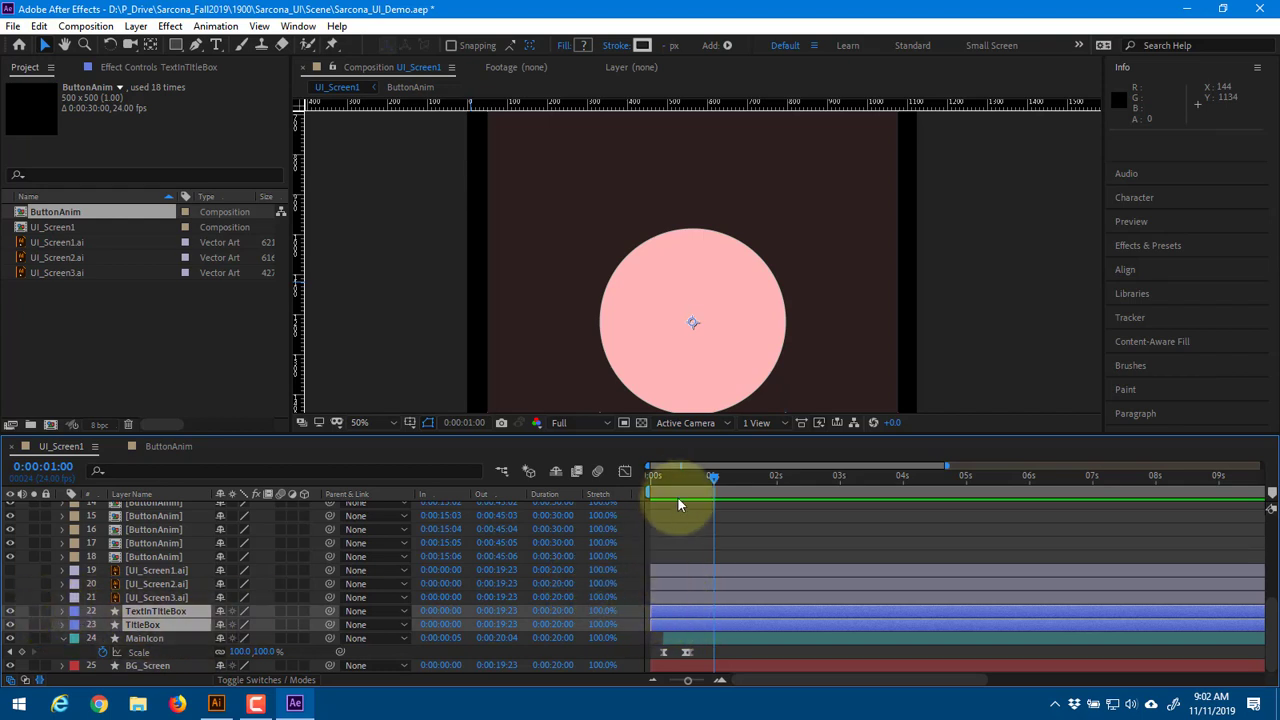
# Scrub through the intro's first second and examine the title box beneath the main icon
pyautogui.moveTo(678, 479); pyautogui.dragTo(594, 485)
pyautogui.press('space')
pyautogui.moveTo(660, 245); pyautogui.dragTo(646, 206)
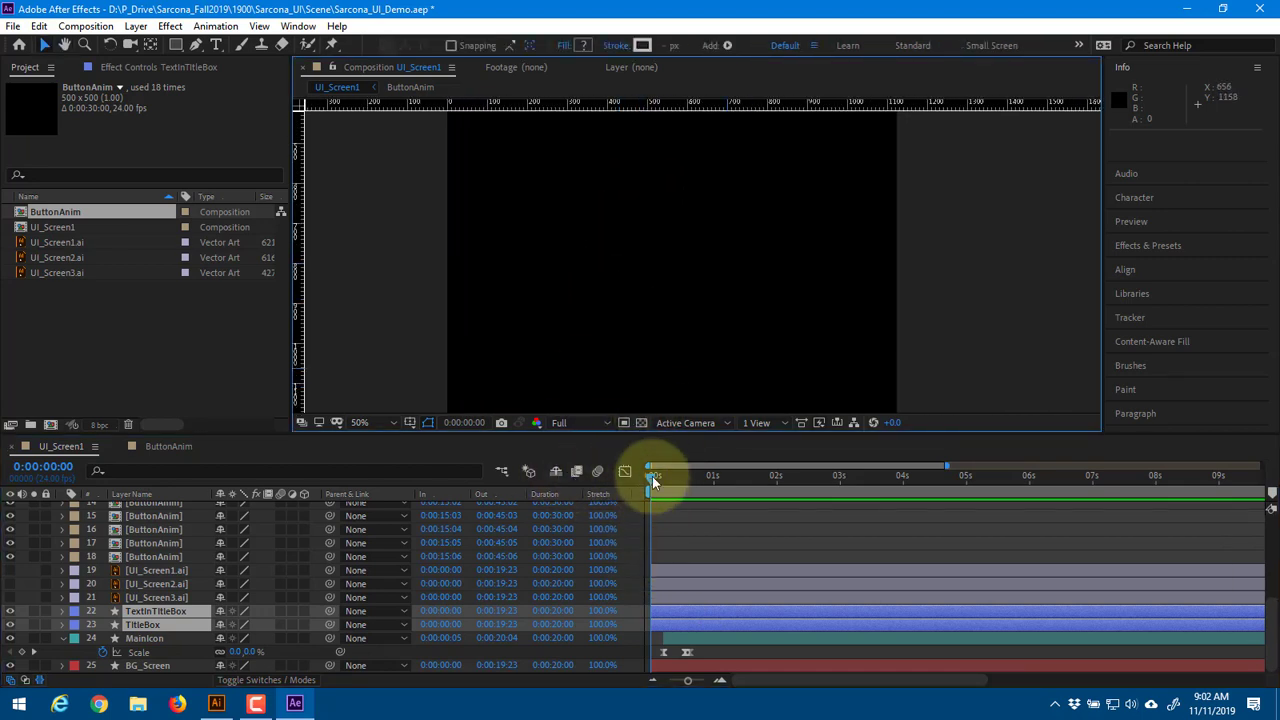
pyautogui.moveTo(653, 482); pyautogui.dragTo(700, 485)
pyautogui.scroll(-4, 667, 294)
pyautogui.scroll(4, 668, 324)
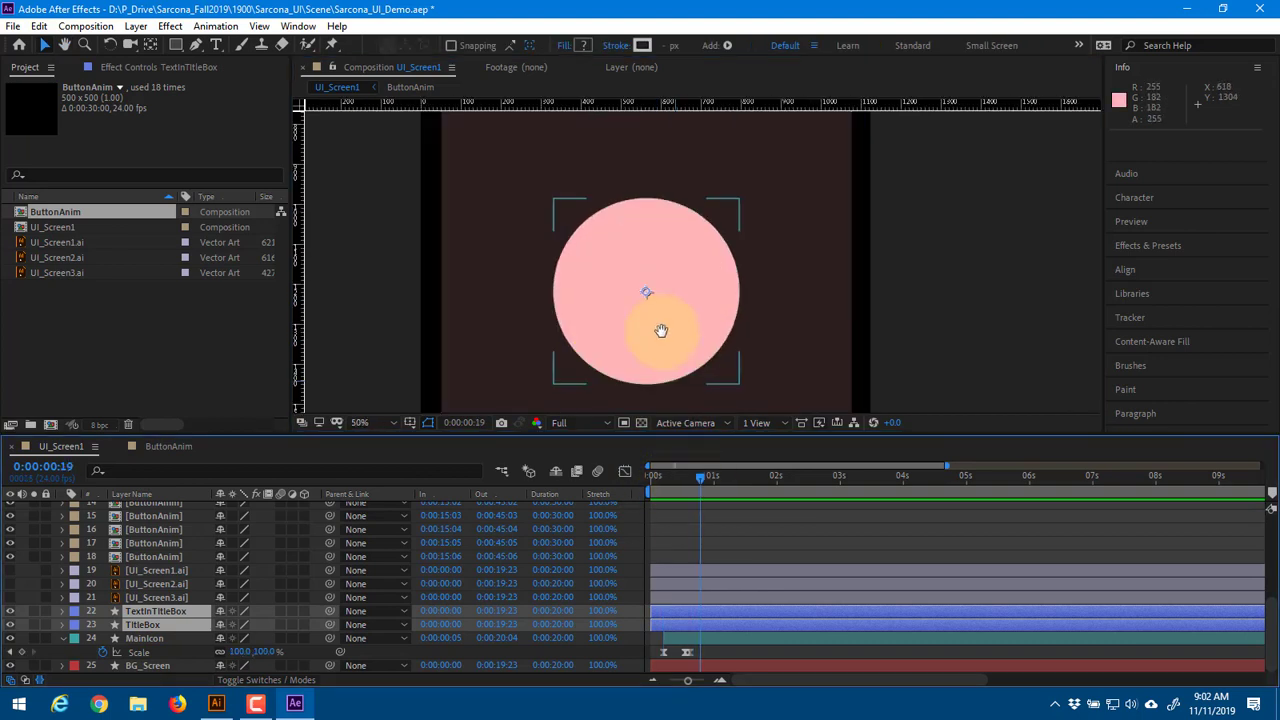
pyautogui.moveTo(661, 330); pyautogui.dragTo(661, 206)
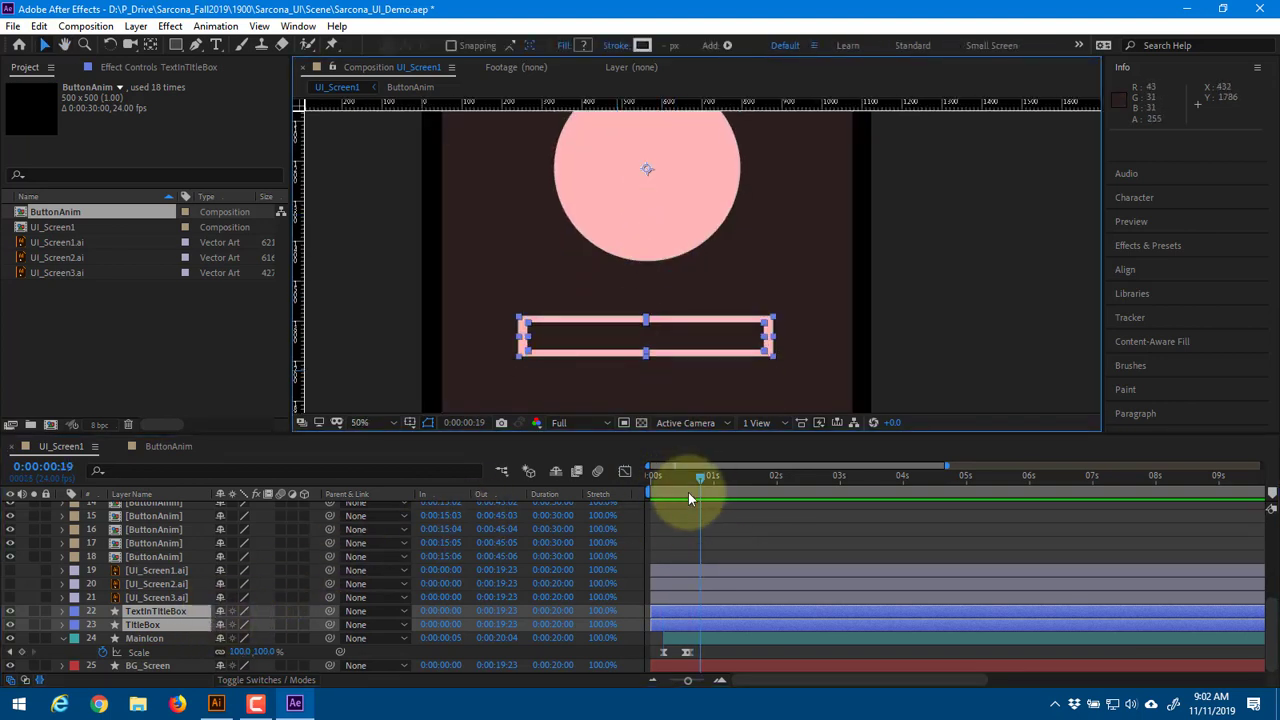
pyautogui.click(655, 485)
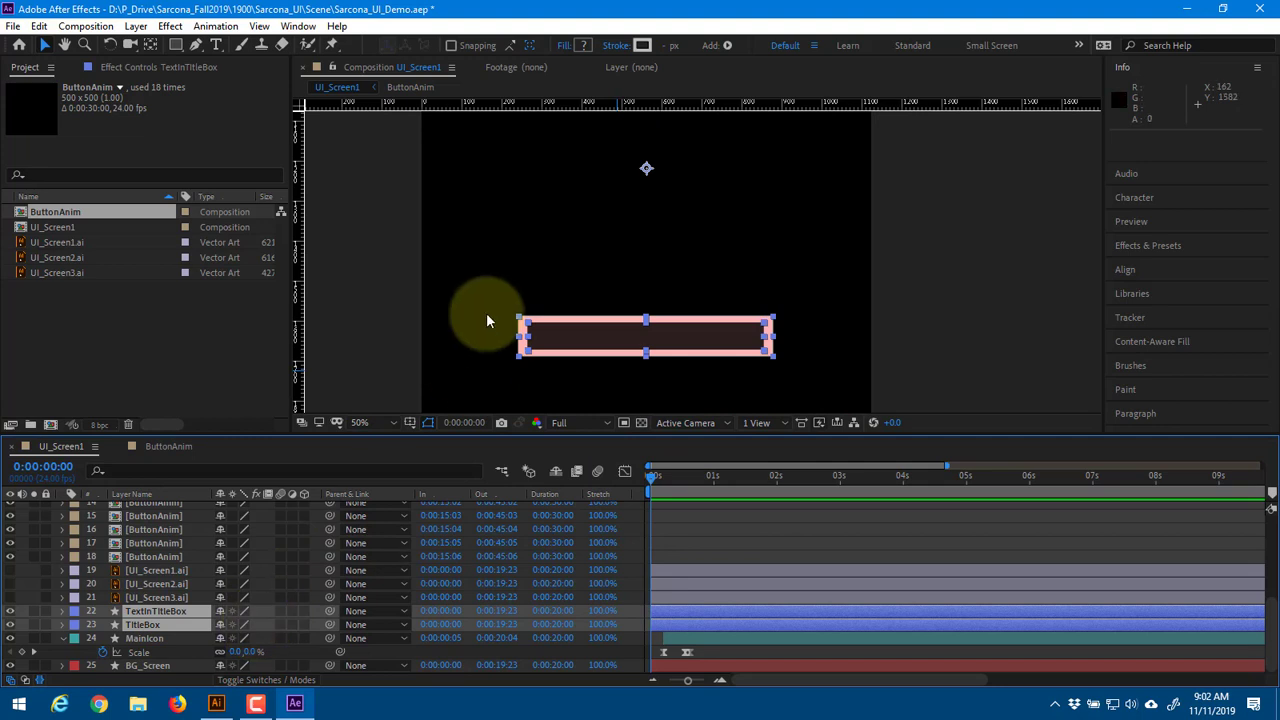
pyautogui.moveTo(486, 320); pyautogui.dragTo(492, 265)
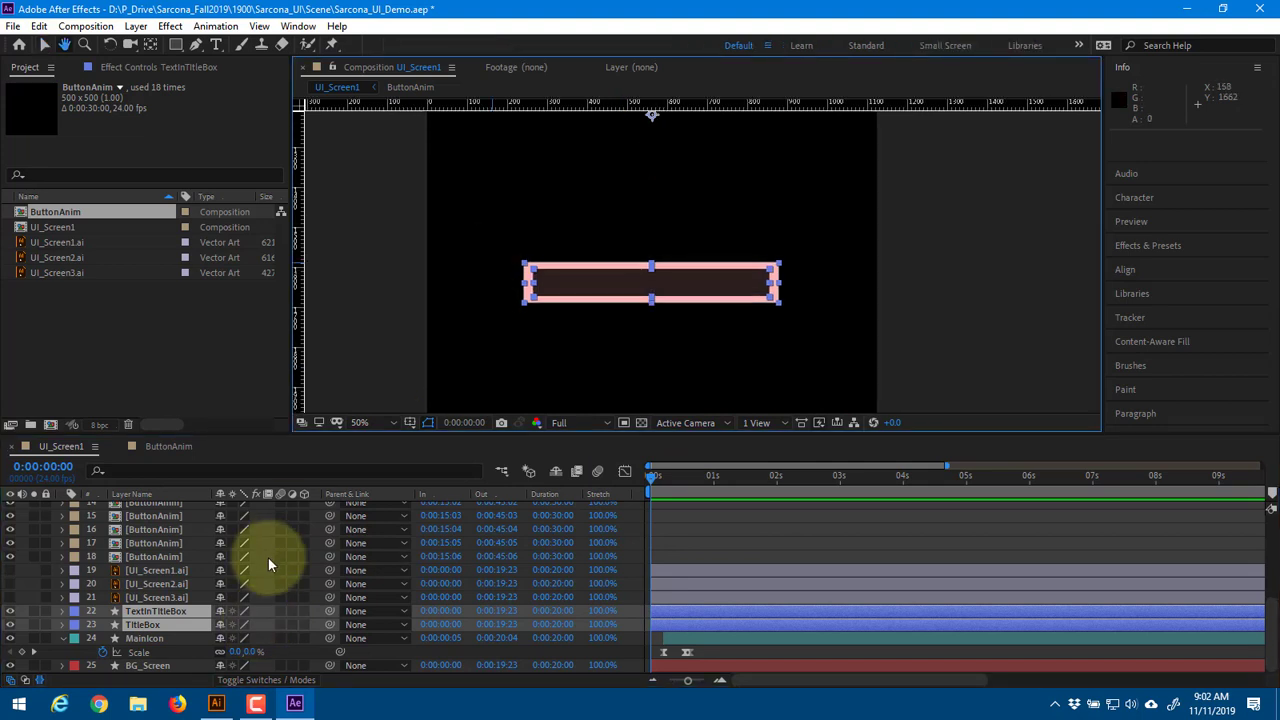
# Select only the TitleBox layer, reveal its Scale property and inspect the box up close
pyautogui.click(165, 597)
pyautogui.click(176, 614)
pyautogui.click(173, 625)
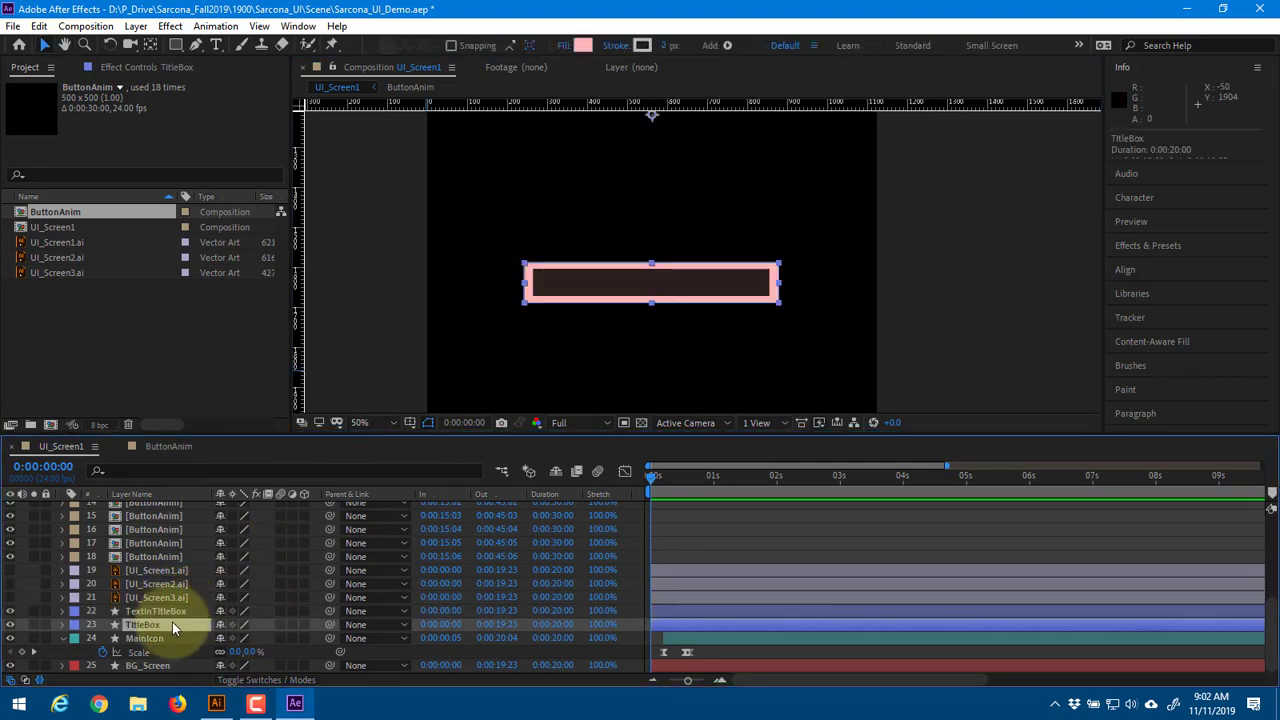
pyautogui.press('s')
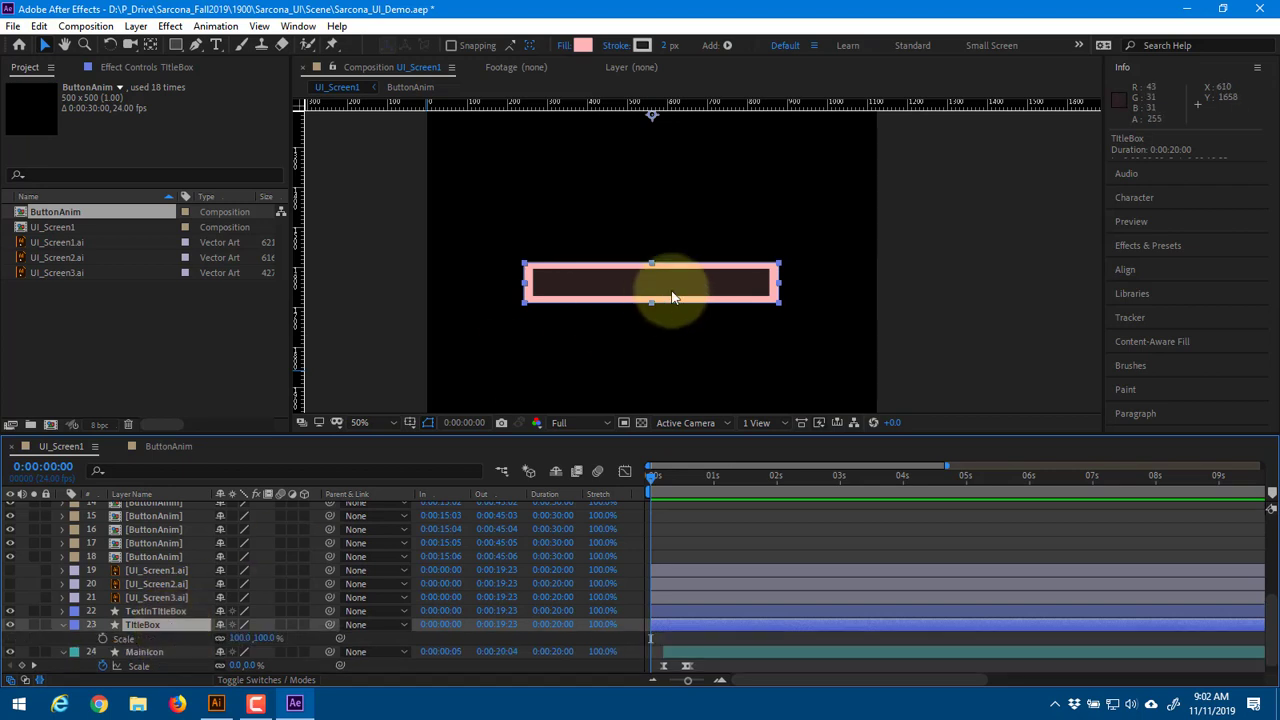
pyautogui.scroll(4, 668, 294)
pyautogui.scroll(-2, 863, 233)
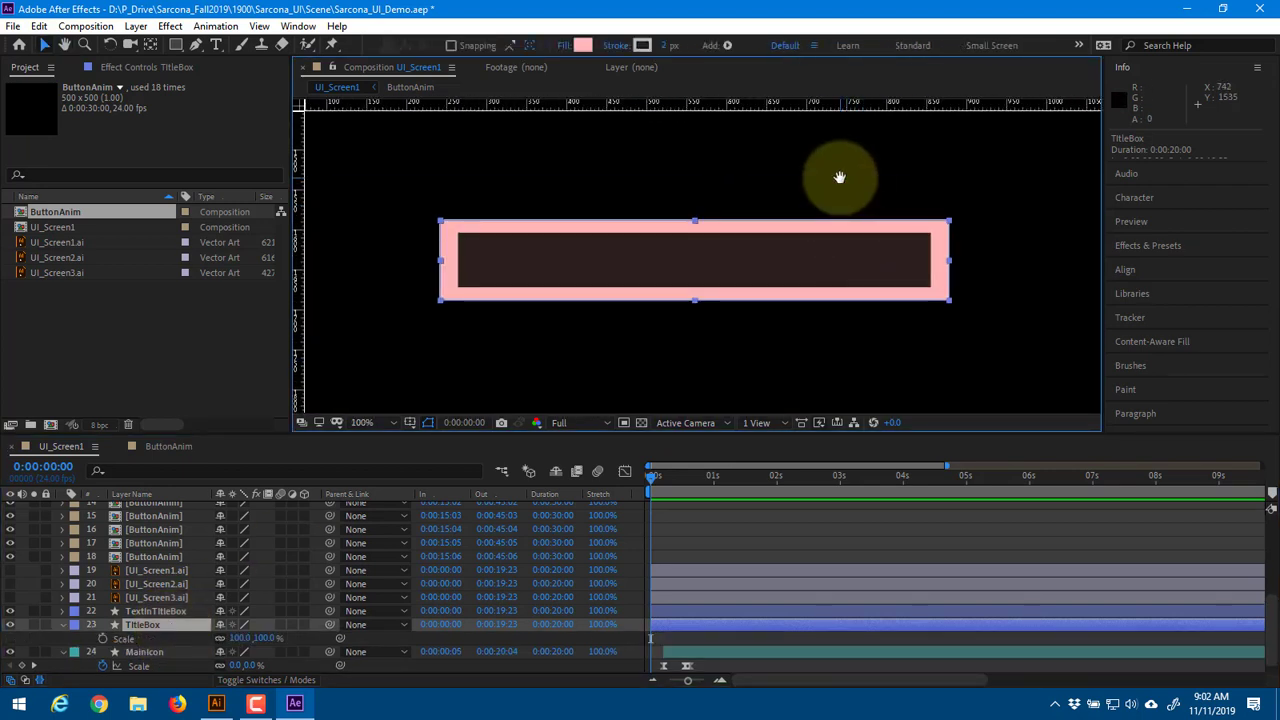
# Keyframe the size of TitleBox's Rectangle Path 1 from width 0 at 0:00:00:00 to 636 by 100 at 0:00:00:09
pyautogui.click(63, 625)
pyautogui.click(64, 625)
pyautogui.click(85, 590)
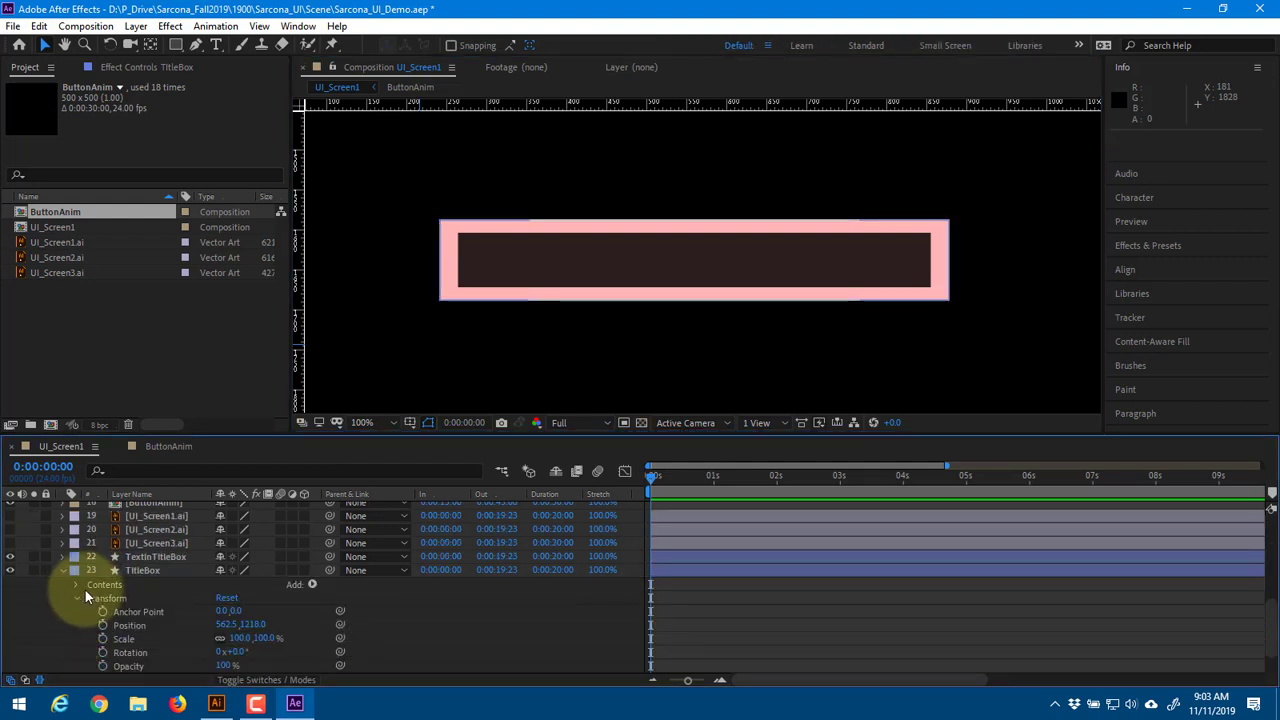
pyautogui.click(85, 590)
pyautogui.click(92, 598)
pyautogui.click(102, 613)
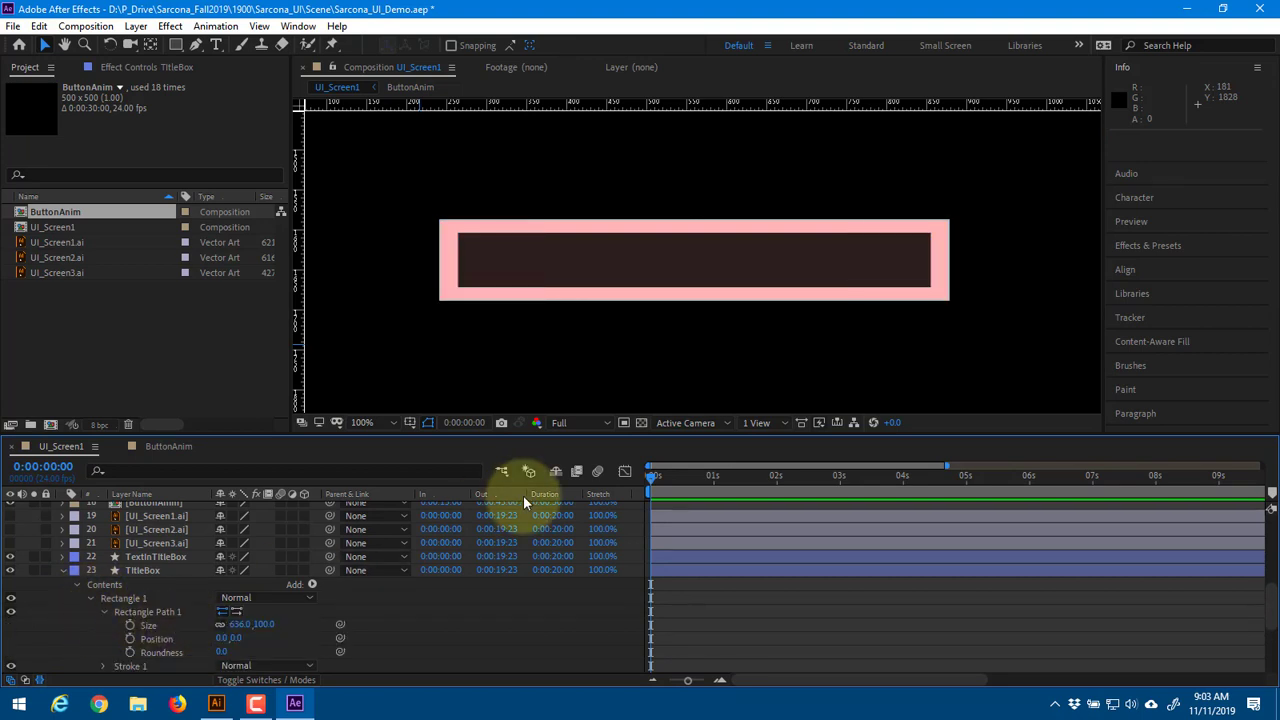
pyautogui.click(130, 624)
pyautogui.moveTo(651, 630); pyautogui.dragTo(674, 630)
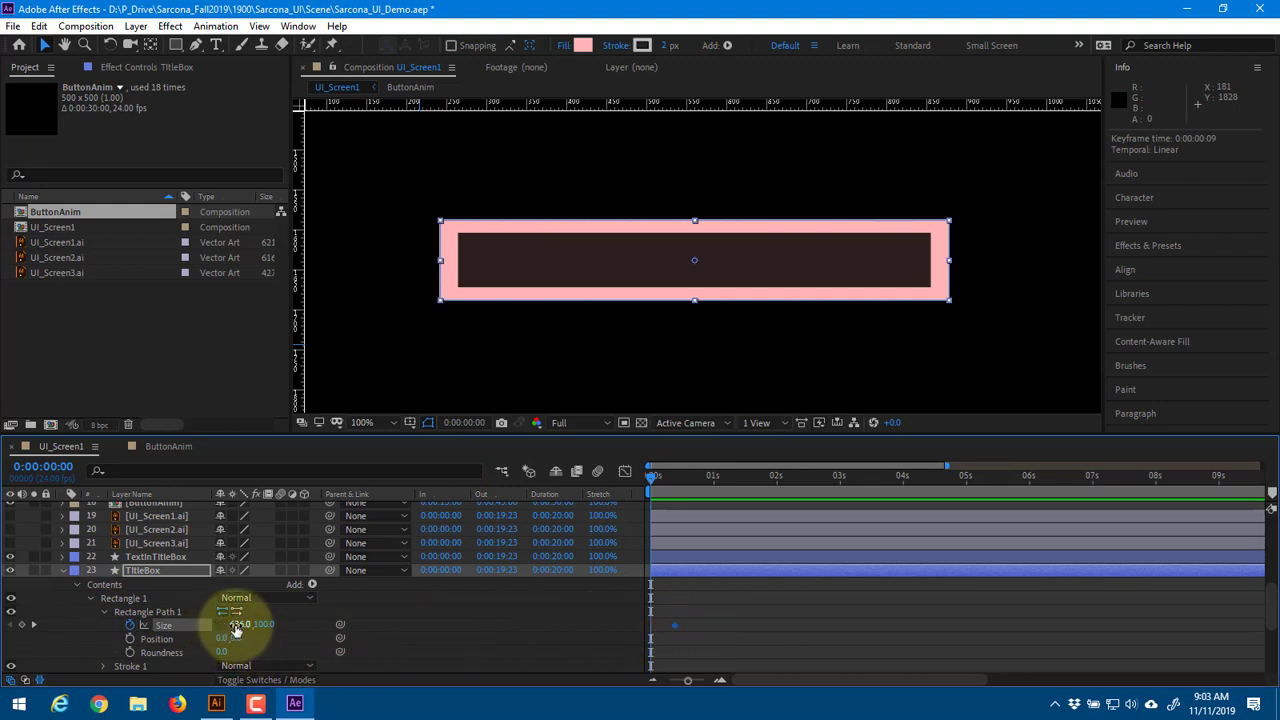
pyautogui.press('Return')
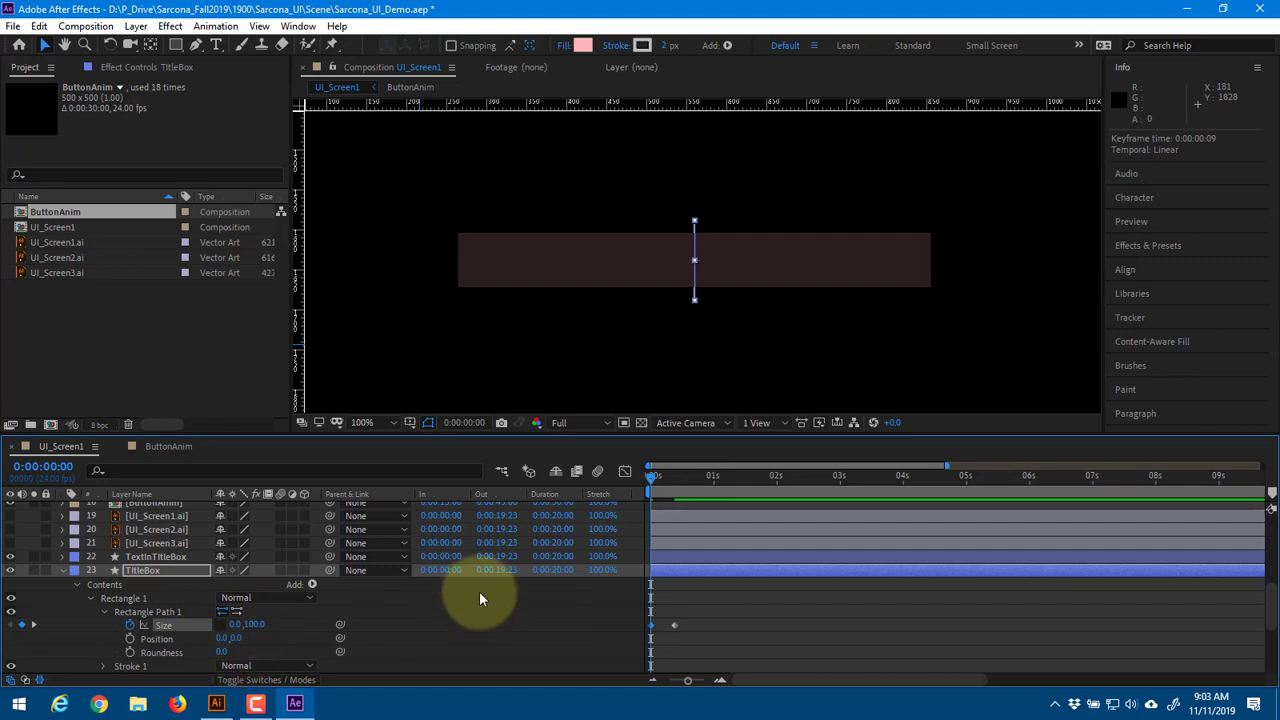
# Set the TitleBox rectangle's stroke width to 0 px and check its growth at 0:00:00:03
pyautogui.moveTo(668, 45); pyautogui.dragTo(581, 57)
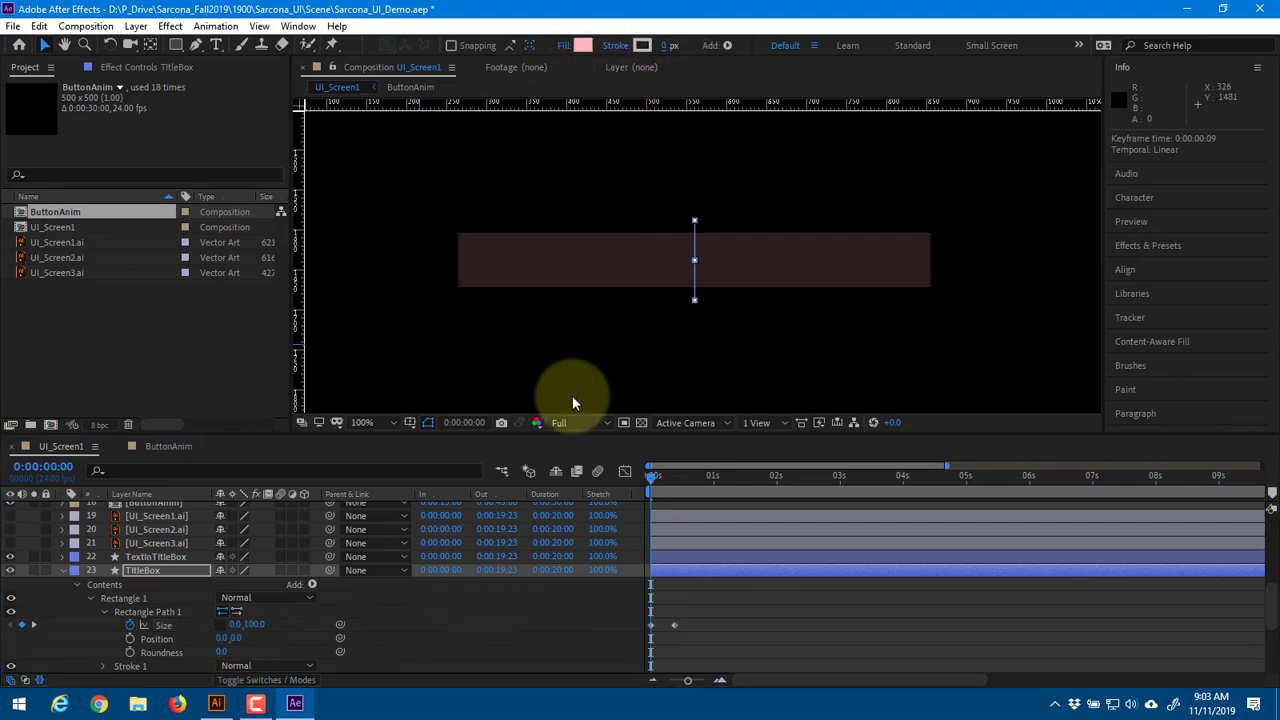
pyautogui.moveTo(651, 482); pyautogui.dragTo(660, 484)
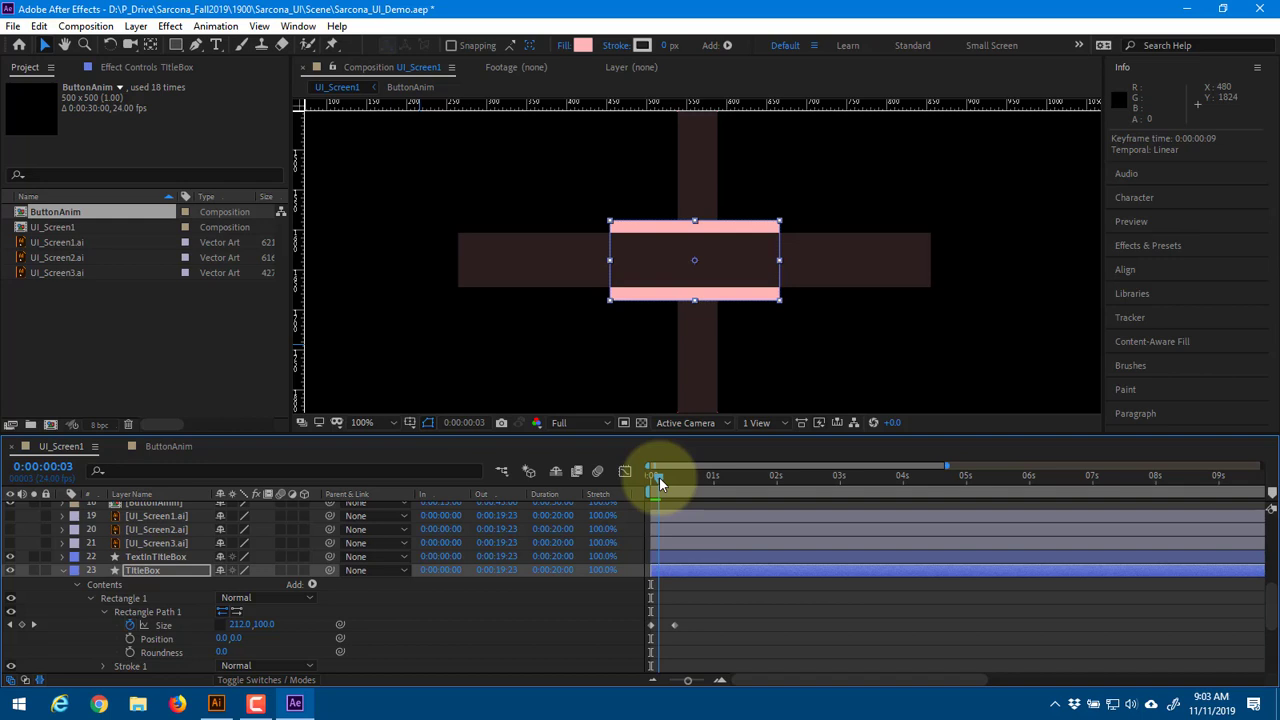
# Set the height in TitleBox's Size keyframe at 0:00:00:00 to 0 and scrub through the opening frames
pyautogui.click(263, 625)
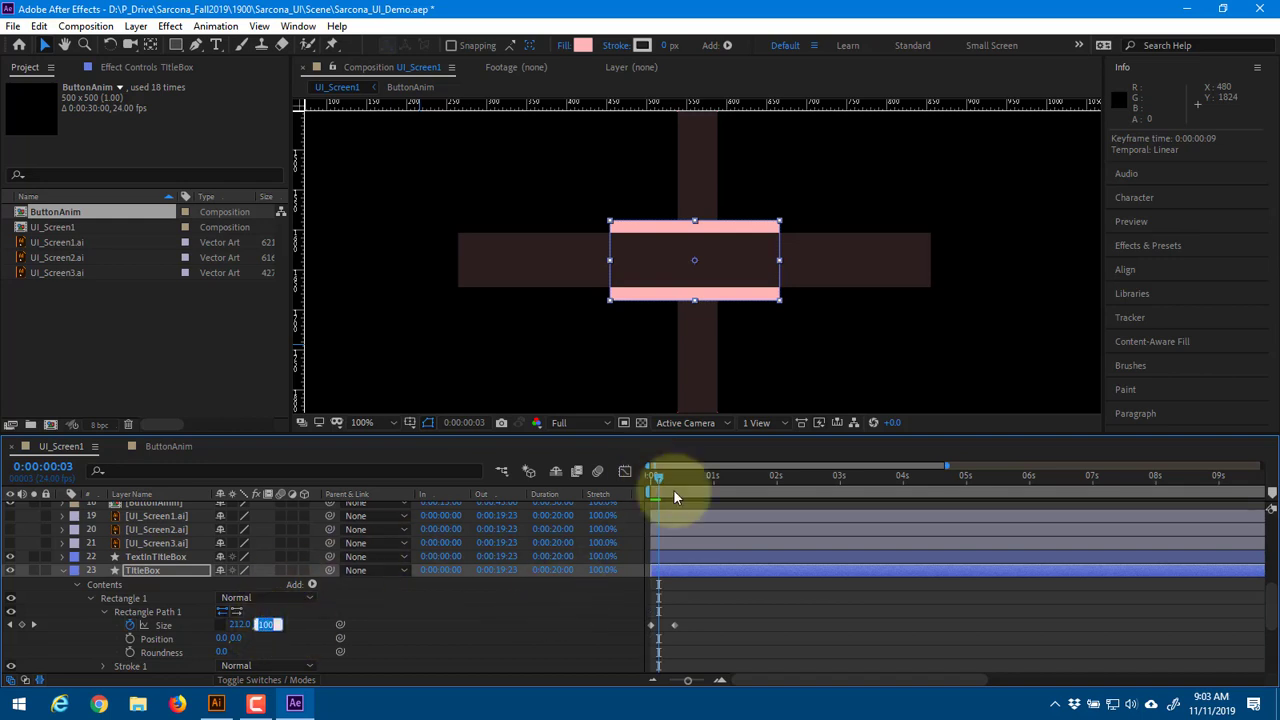
pyautogui.moveTo(660, 484); pyautogui.dragTo(640, 486)
pyautogui.click(253, 633)
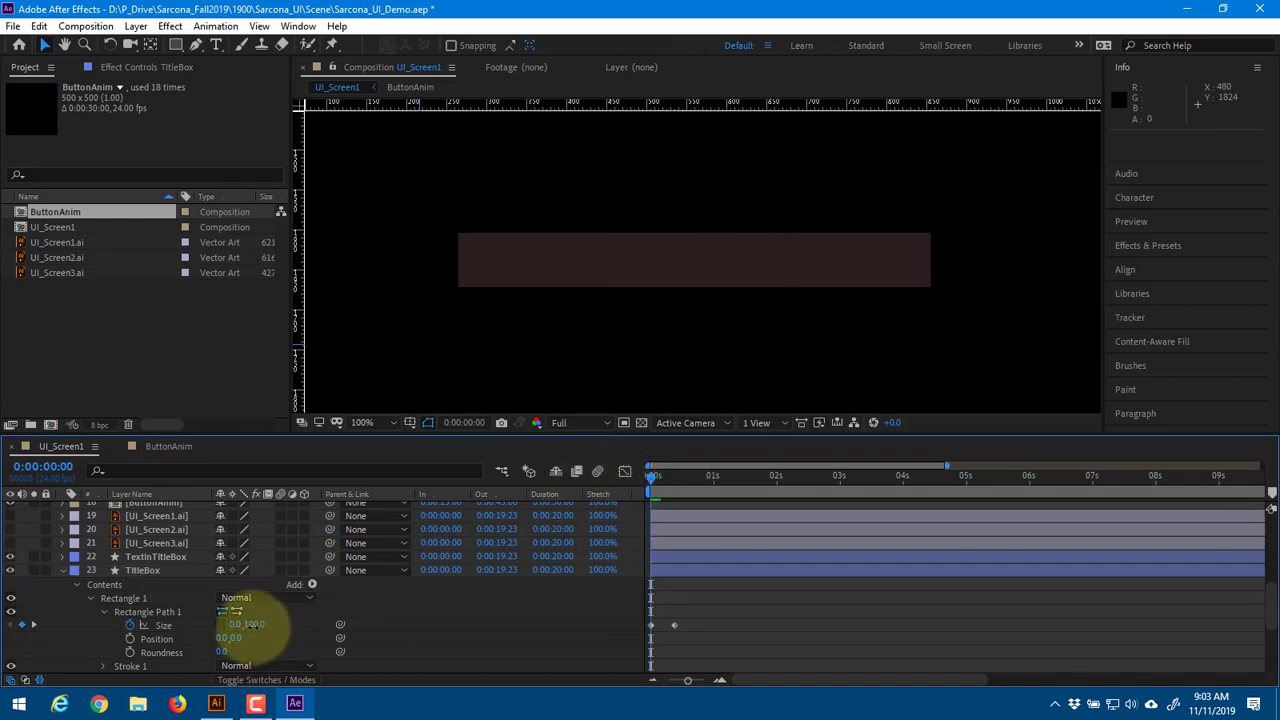
pyautogui.click(253, 626)
pyautogui.write('0')
pyautogui.moveTo(651, 474); pyautogui.dragTo(661, 474)
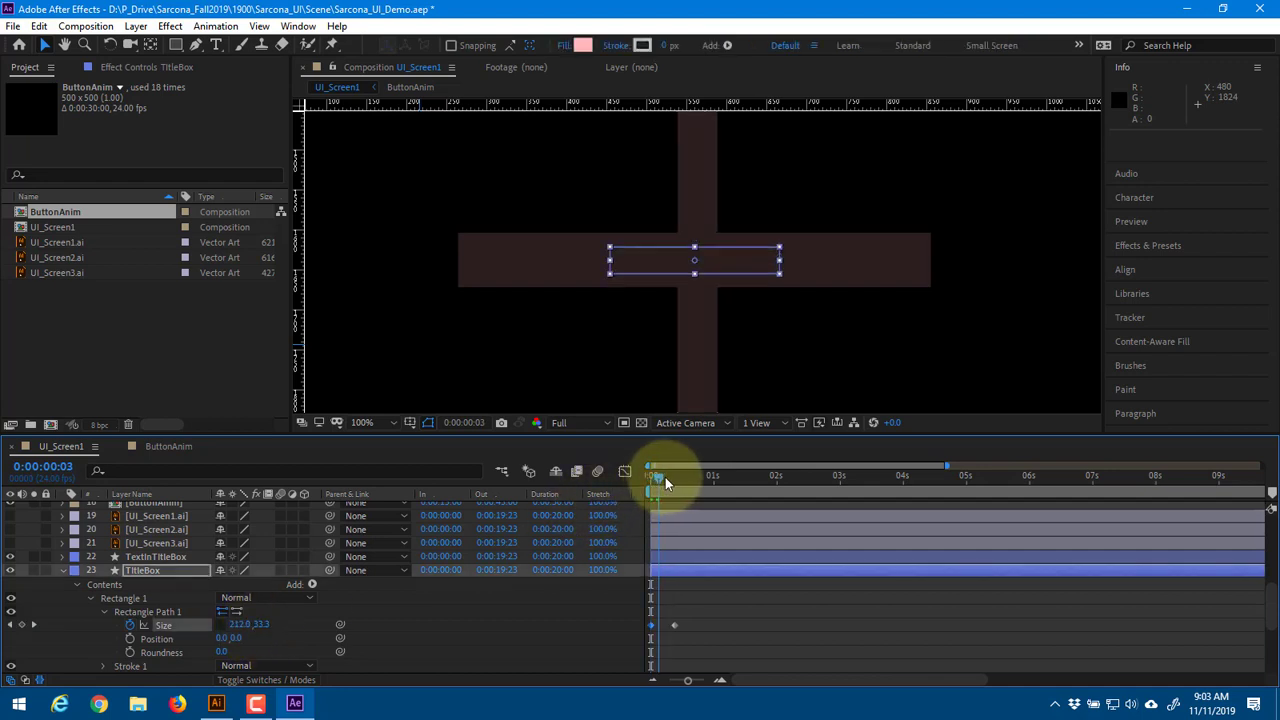
# Keyframe TitleBox's rectangle height to 100 at 0:00:00:05 and scrub back to the first frame
pyautogui.click(262, 625)
pyautogui.write('10')
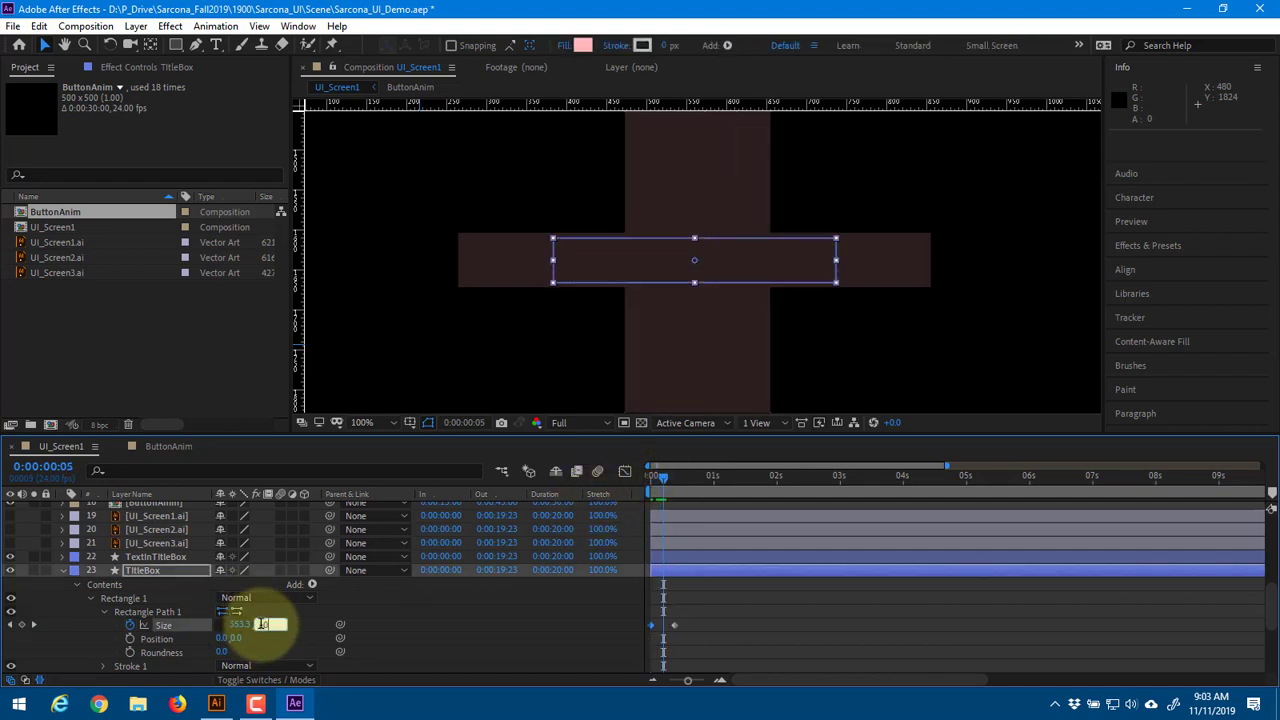
pyautogui.write('0')
pyautogui.press('Return')
pyautogui.moveTo(663, 480); pyautogui.dragTo(586, 510)
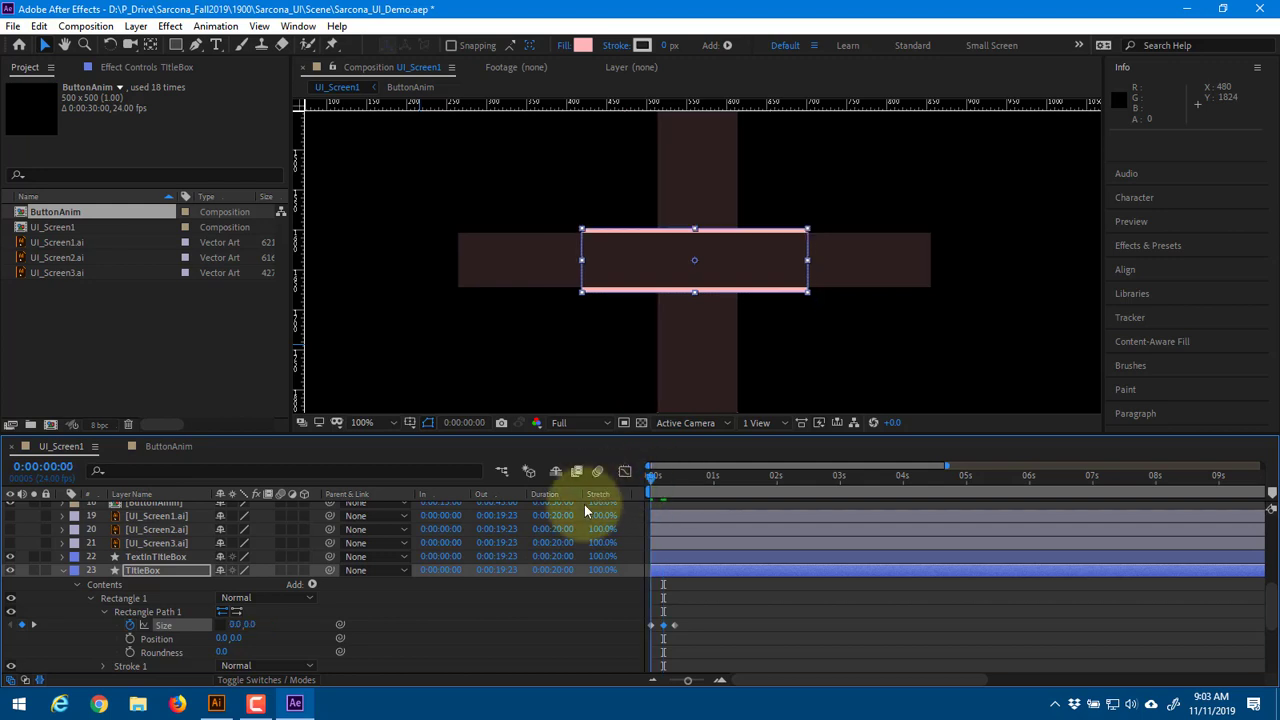
# Apply Easy Ease to all three of TitleBox's Size keyframes
pyautogui.moveTo(714, 616); pyautogui.dragTo(650, 632)
pyautogui.rightClick(660, 626)
pyautogui.moveTo(815, 688)
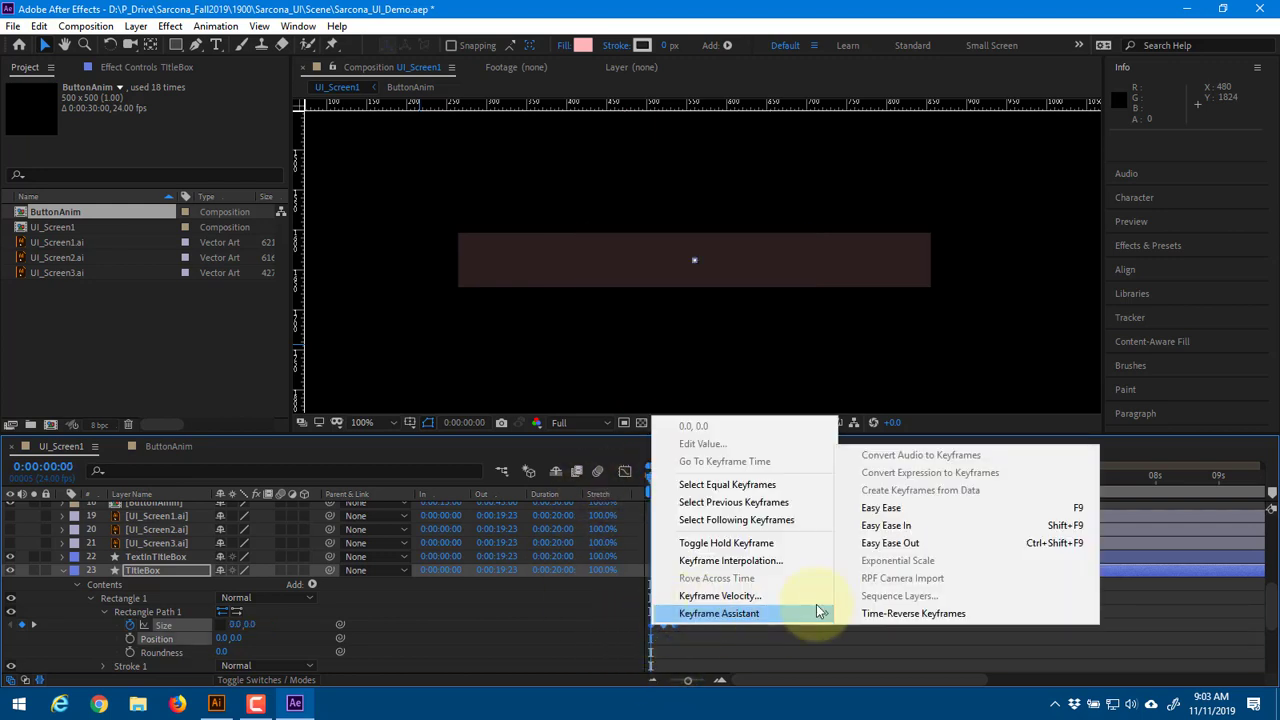
pyautogui.click(935, 431)
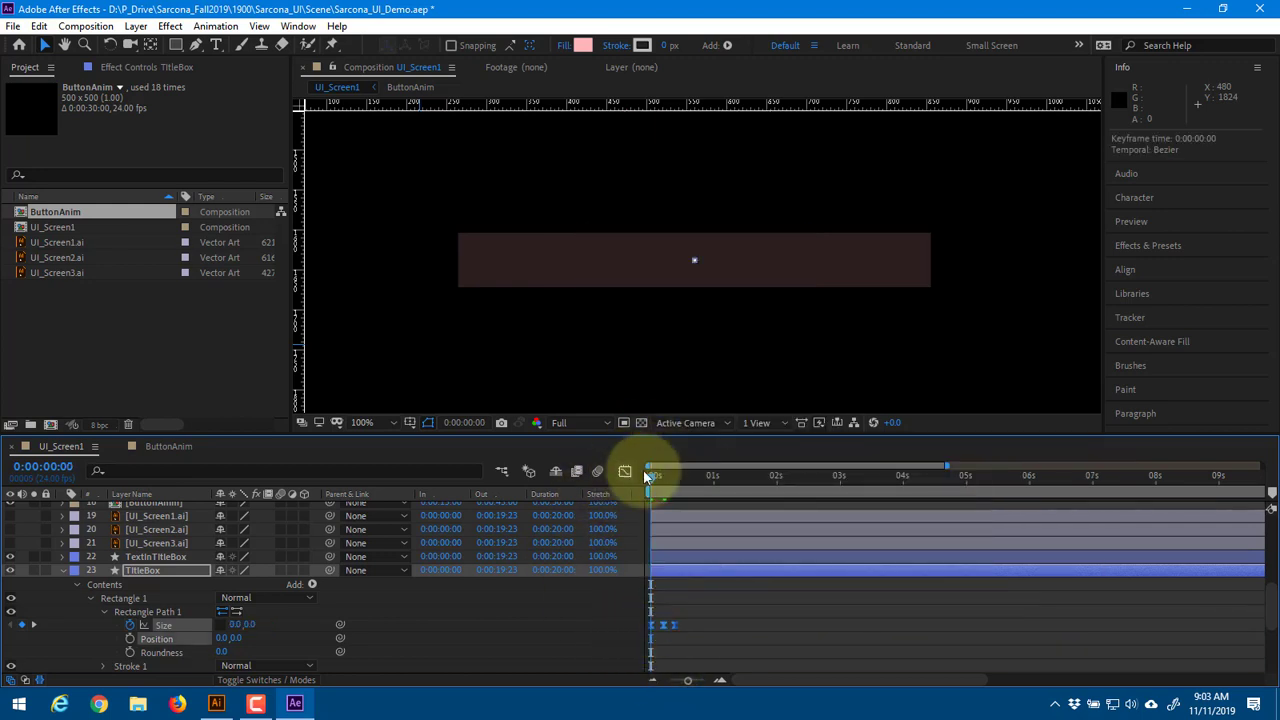
# Reshape TitleBox's width speed curve to peak just before frame 4 and again just after frame 6, and preview it
pyautogui.click(625, 471)
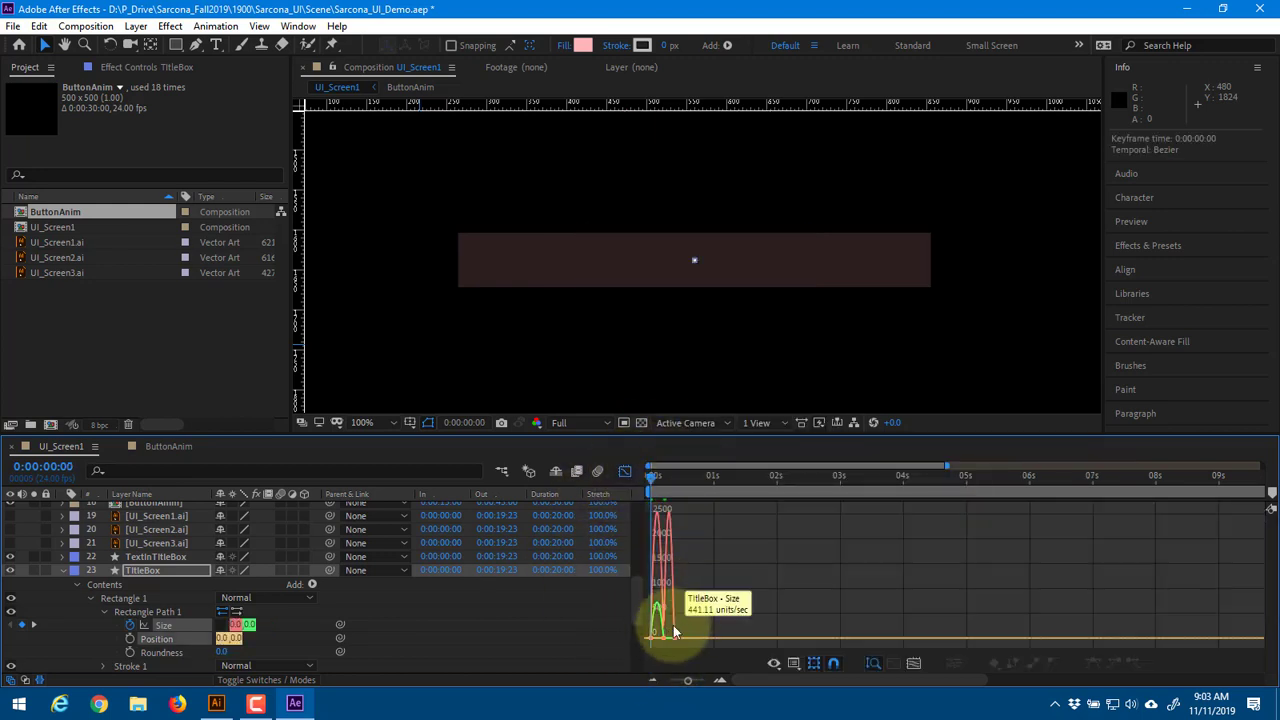
pyautogui.click(914, 666)
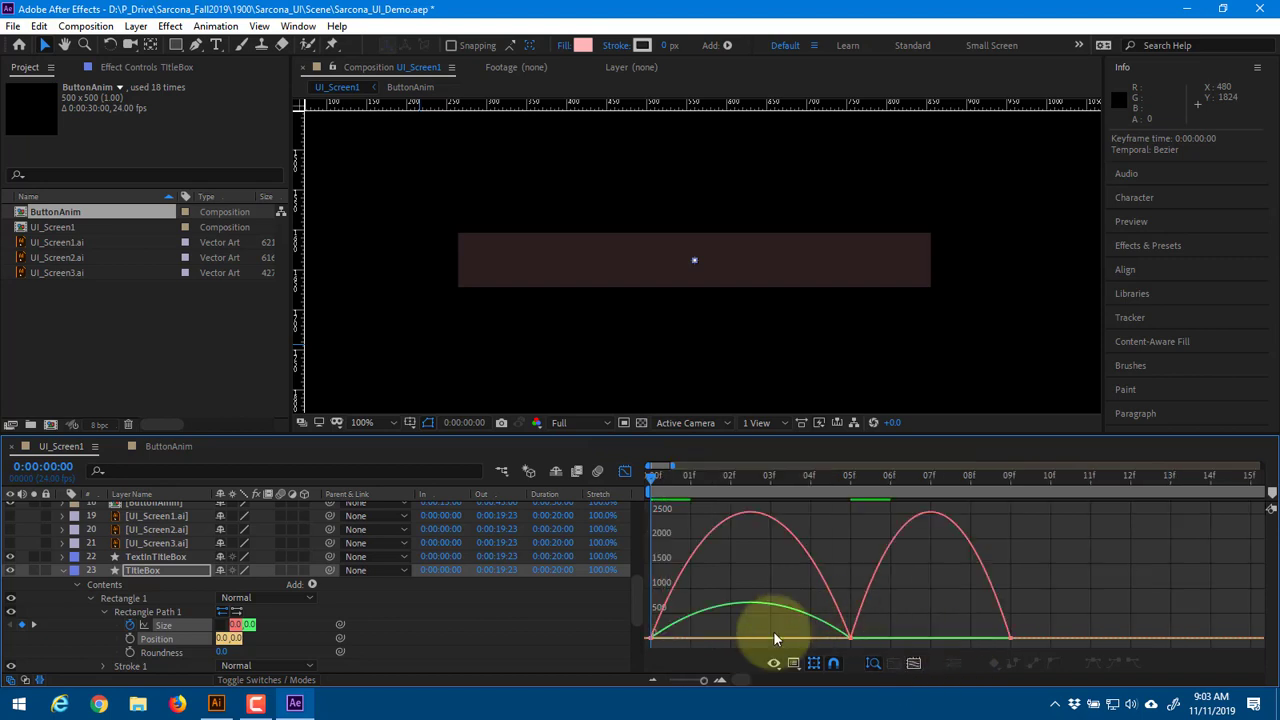
pyautogui.click(685, 639)
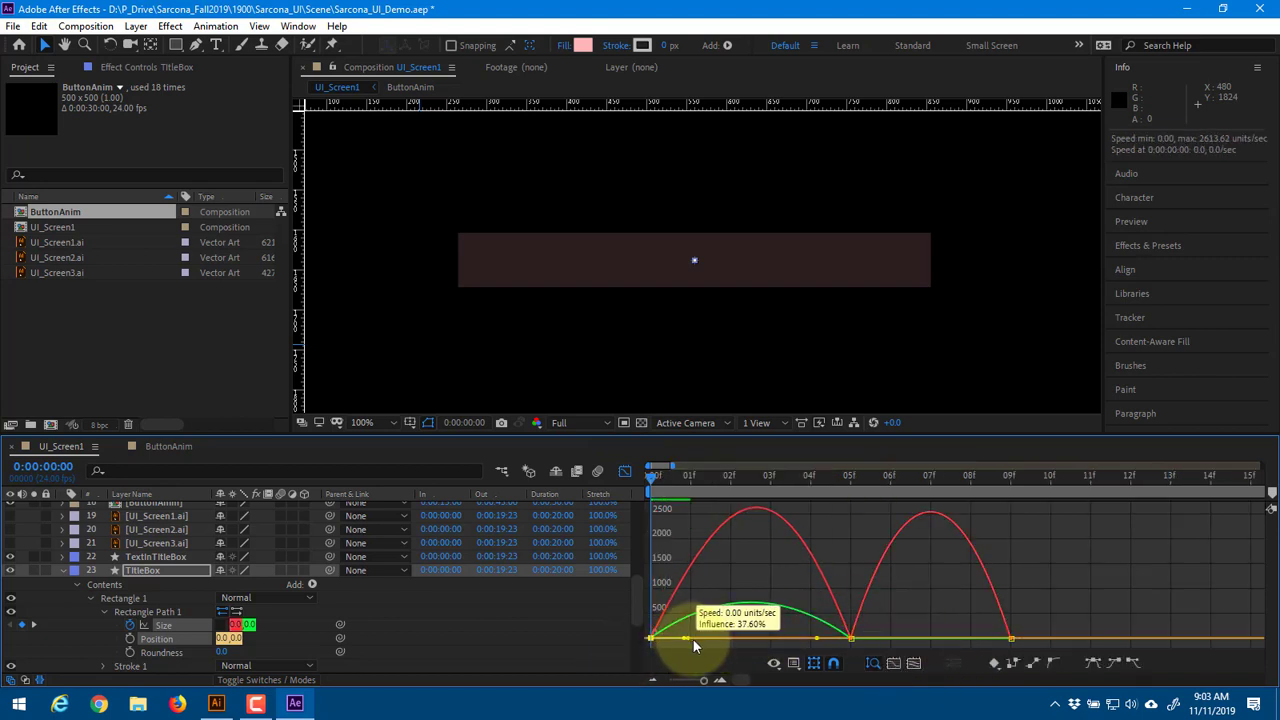
pyautogui.moveTo(1050, 601); pyautogui.dragTo(946, 638)
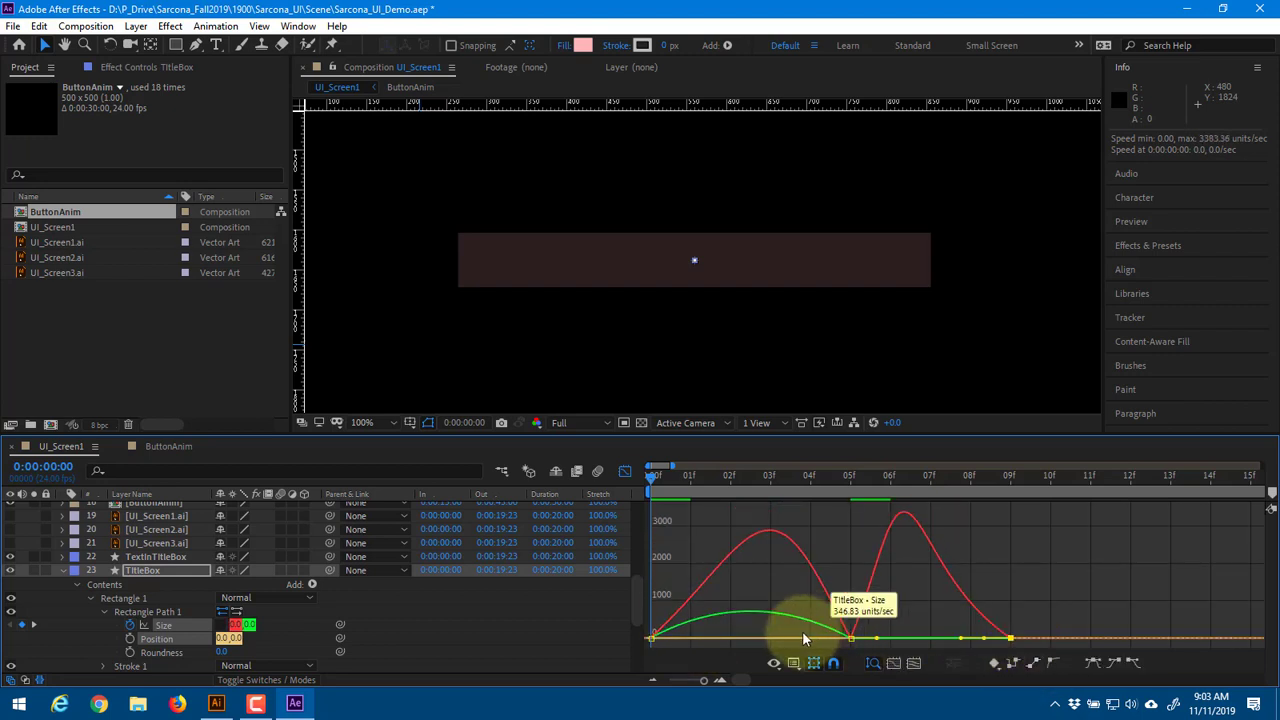
pyautogui.moveTo(802, 632)
pyautogui.mouseDown()
pyautogui.moveTo(870, 652)
pyautogui.moveTo(820, 640)
pyautogui.mouseUp()
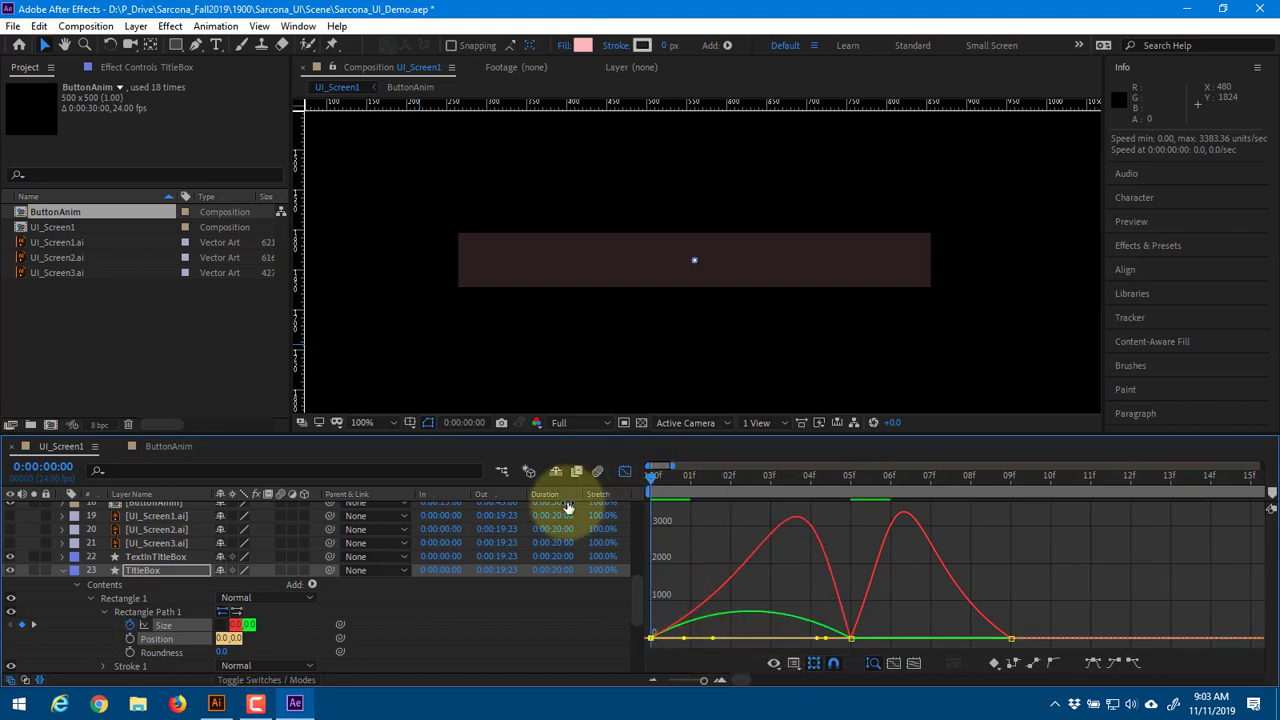
pyautogui.press('space')
pyautogui.press('space')
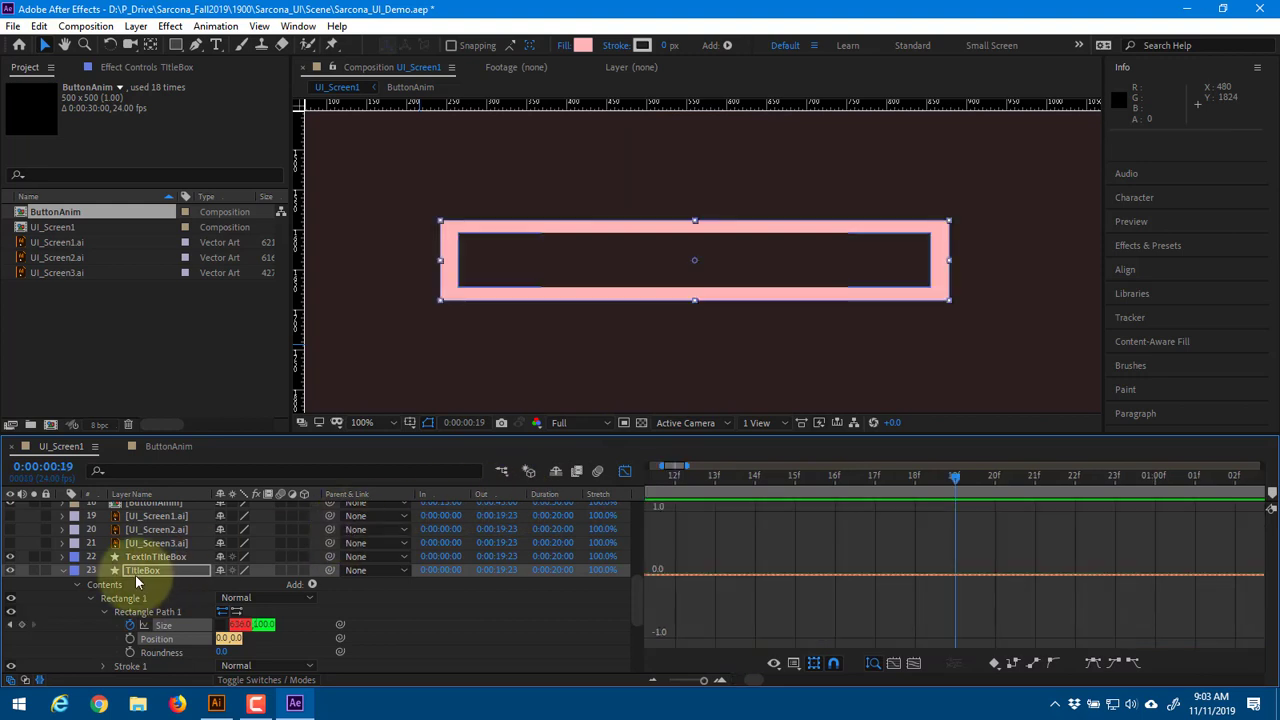
# Solo the TitleBox layer, play its growth animation and scrub through the opening frames
pyautogui.click(35, 571)
pyautogui.moveTo(703, 681); pyautogui.dragTo(645, 675)
pyautogui.press('space')
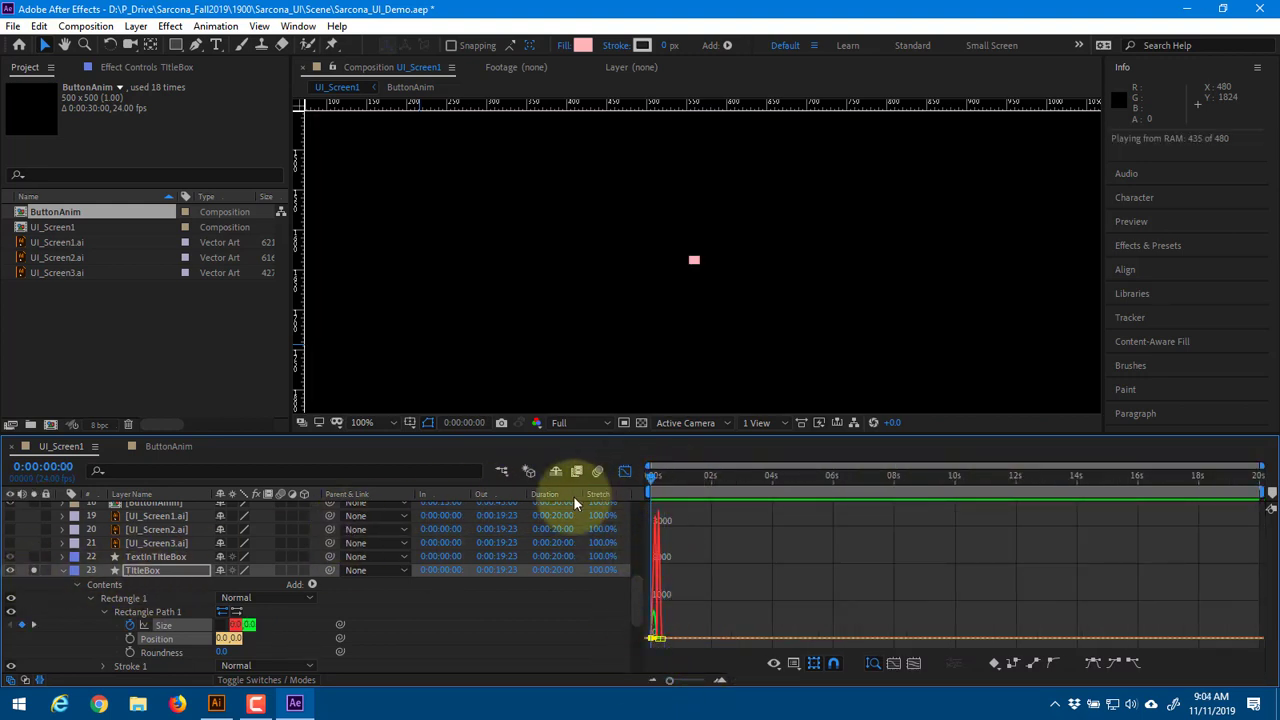
pyautogui.press('space')
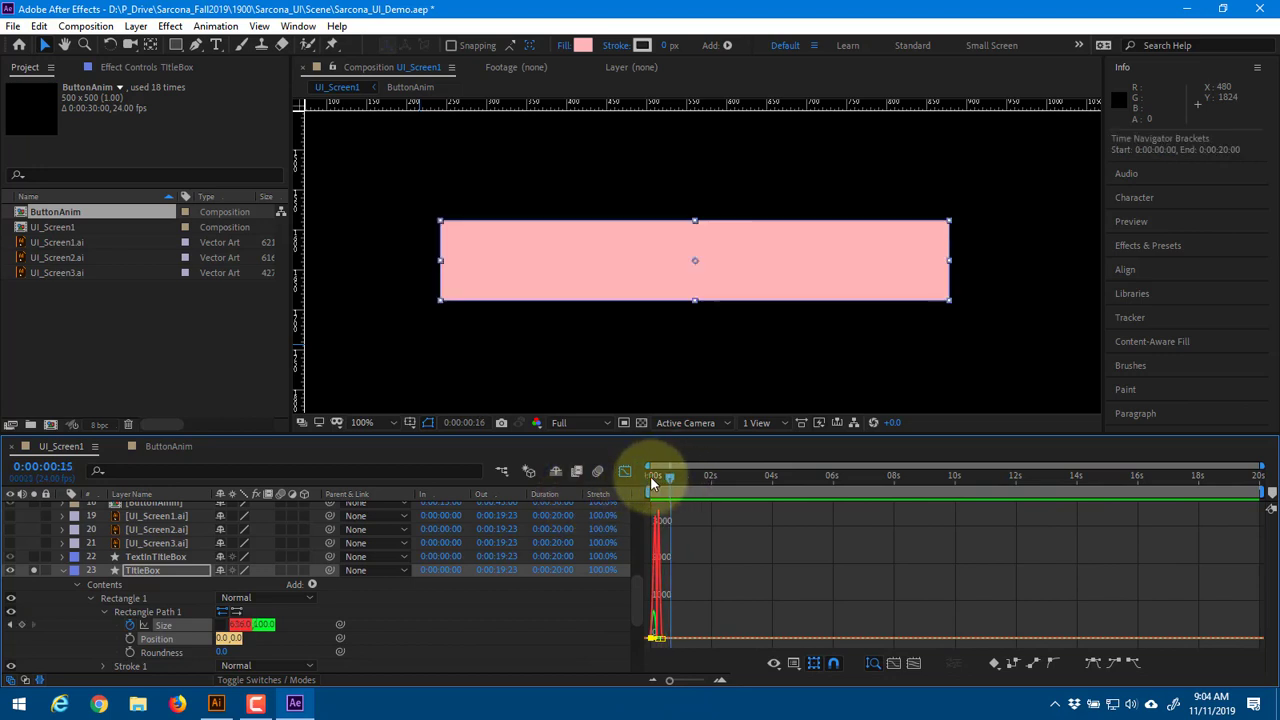
pyautogui.moveTo(652, 486)
pyautogui.mouseDown()
pyautogui.moveTo(666, 493)
pyautogui.moveTo(641, 495)
pyautogui.moveTo(657, 486)
pyautogui.moveTo(643, 477)
pyautogui.mouseUp()
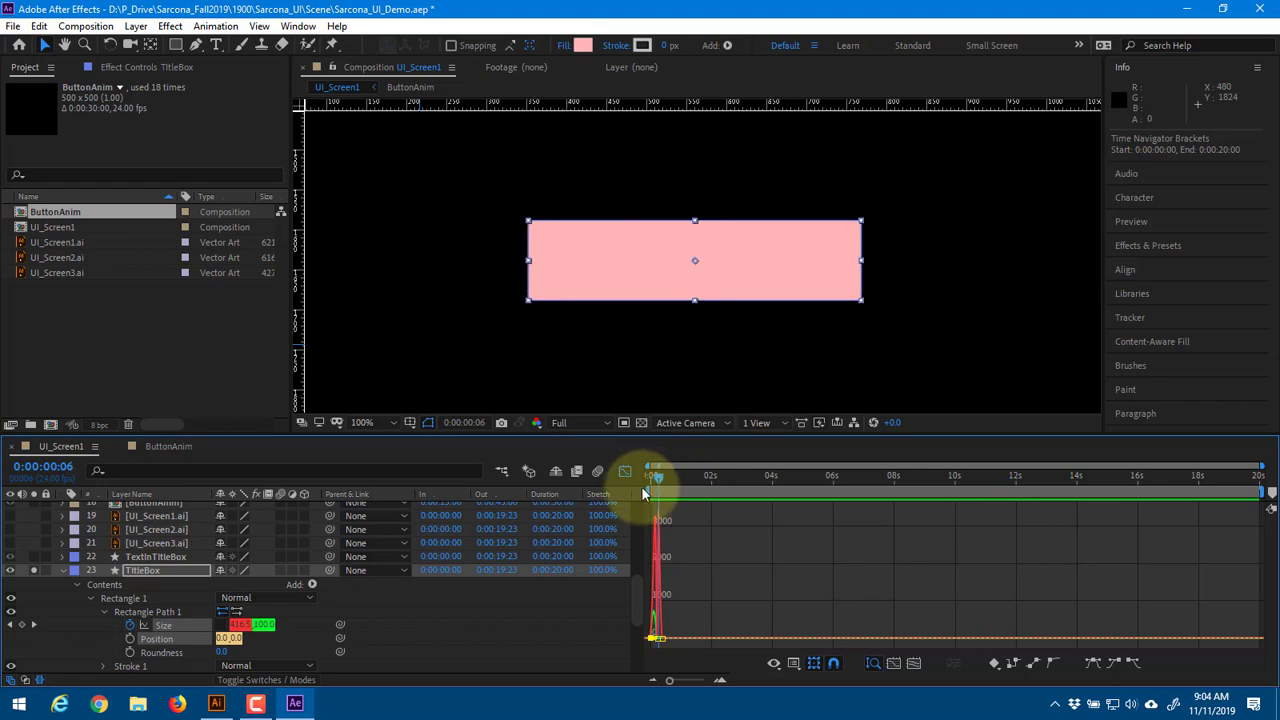
# Reshape TitleBox's height speed curve to peak right after frame 0 and taper off towards frame 5
pyautogui.moveTo(677, 681); pyautogui.dragTo(709, 680)
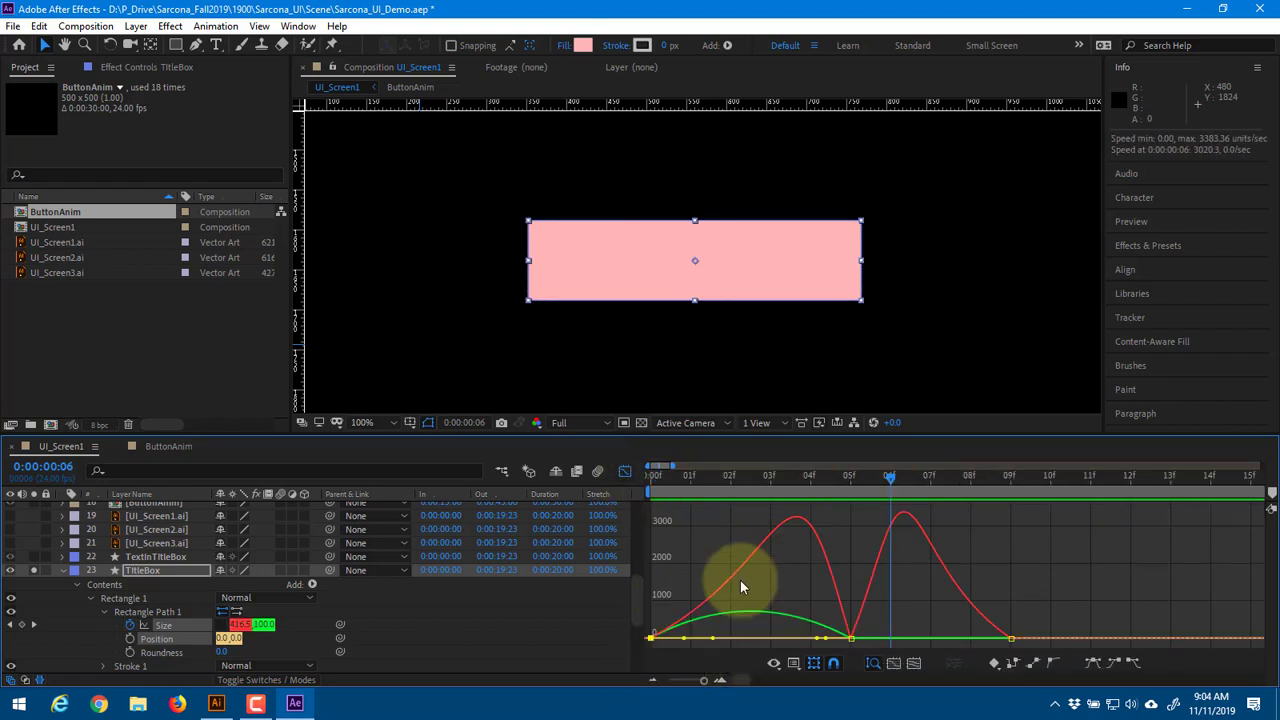
pyautogui.click(761, 637)
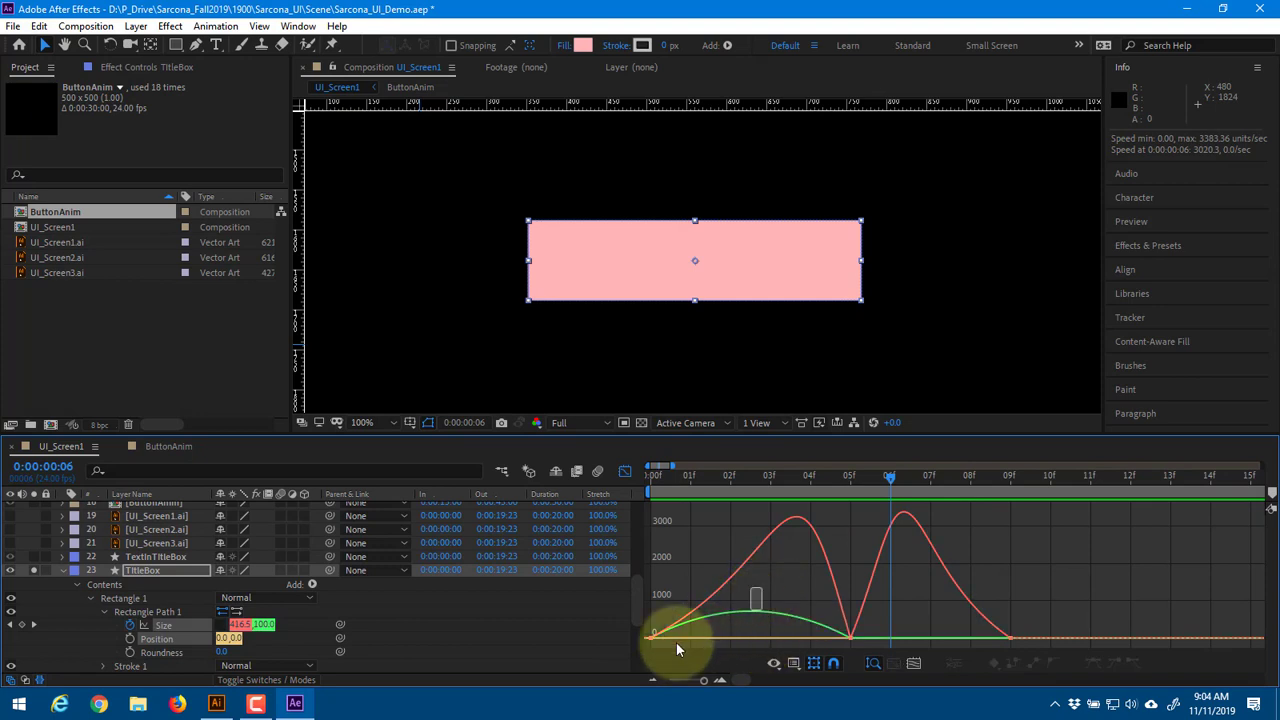
pyautogui.click(730, 626)
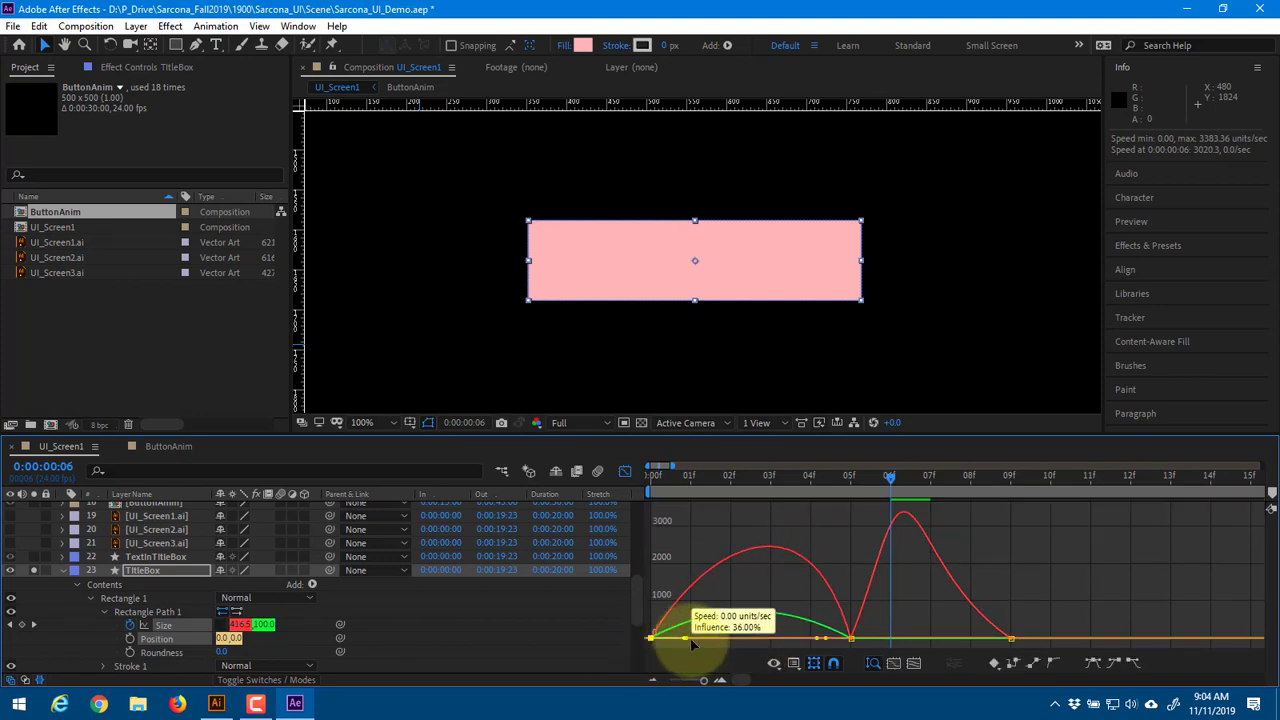
pyautogui.moveTo(685, 639); pyautogui.dragTo(657, 639)
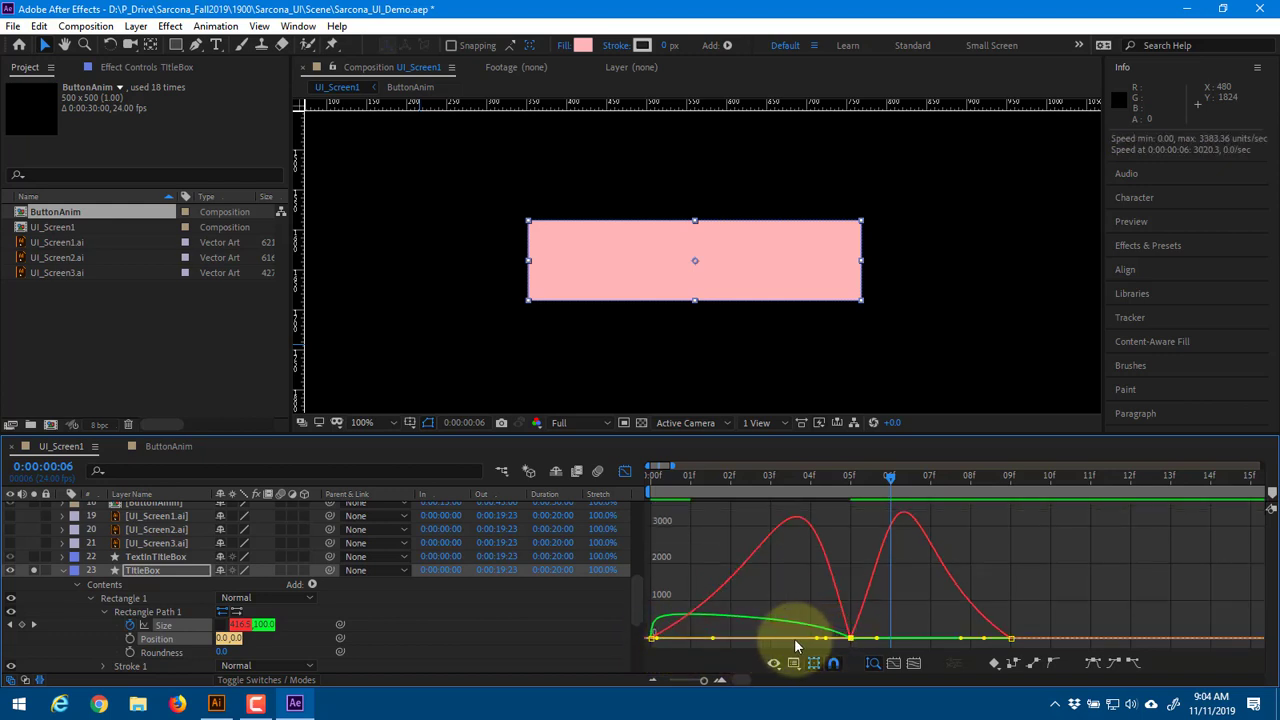
pyautogui.moveTo(795, 640); pyautogui.dragTo(757, 639)
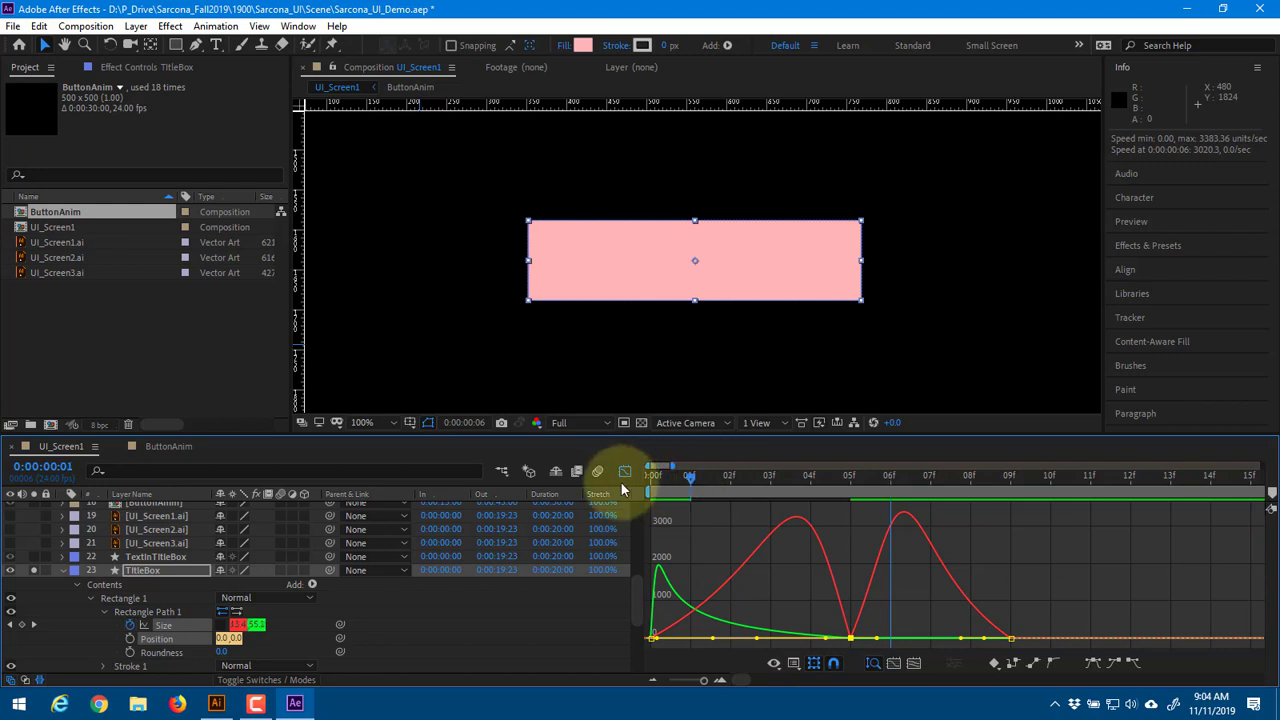
# Replay the soloed TitleBox growth from 0:00:00:00 to judge the revised easing
pyautogui.press('space')
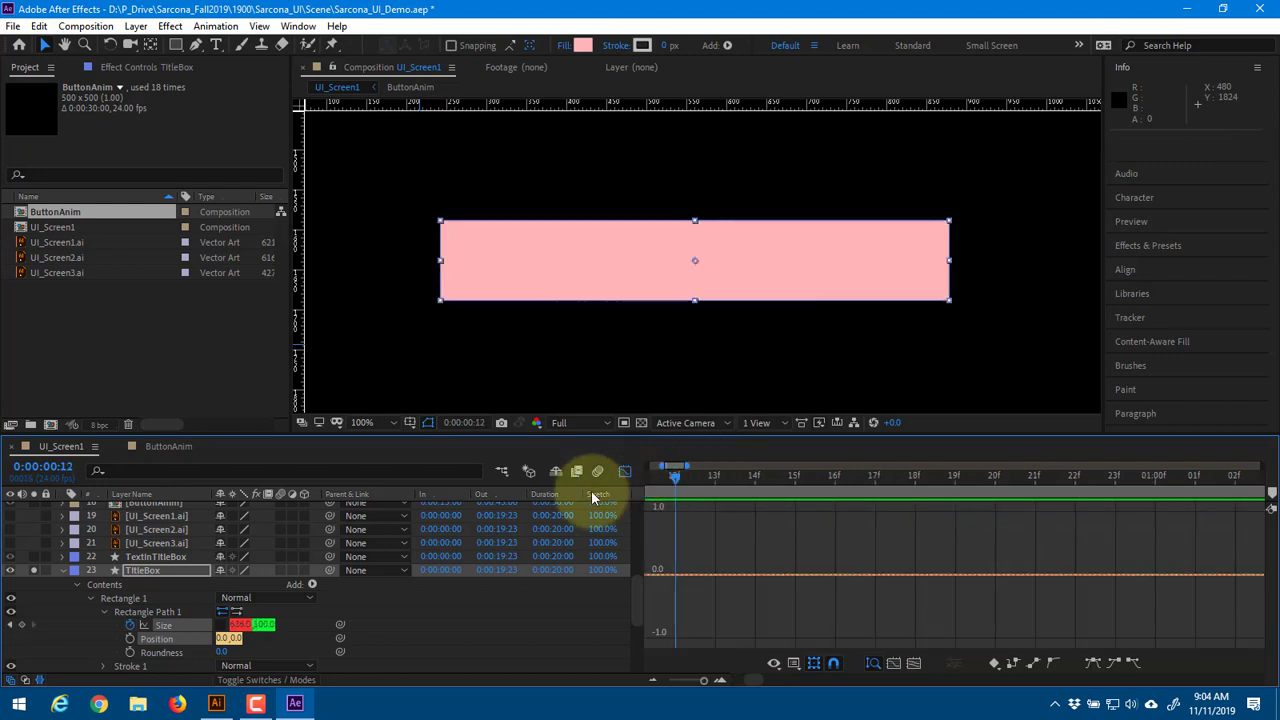
pyautogui.moveTo(592, 497); pyautogui.dragTo(625, 575)
pyautogui.moveTo(692, 680); pyautogui.dragTo(662, 680)
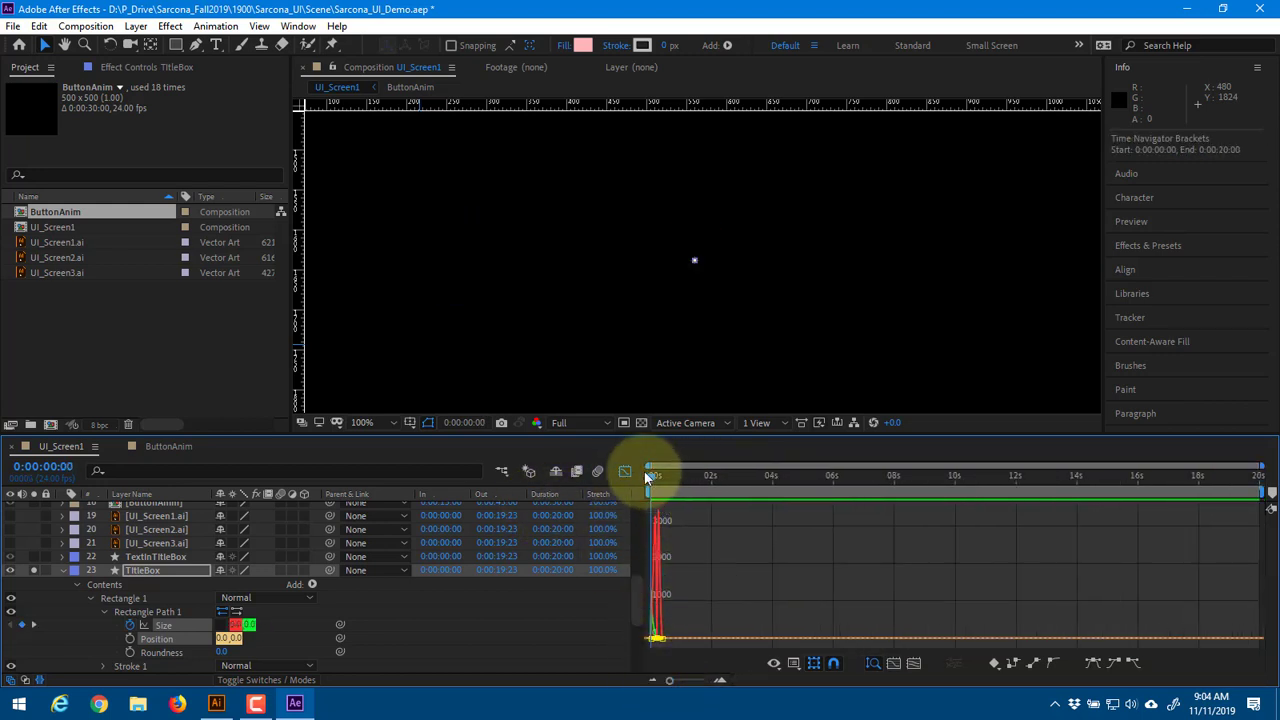
pyautogui.moveTo(655, 480); pyautogui.dragTo(646, 481)
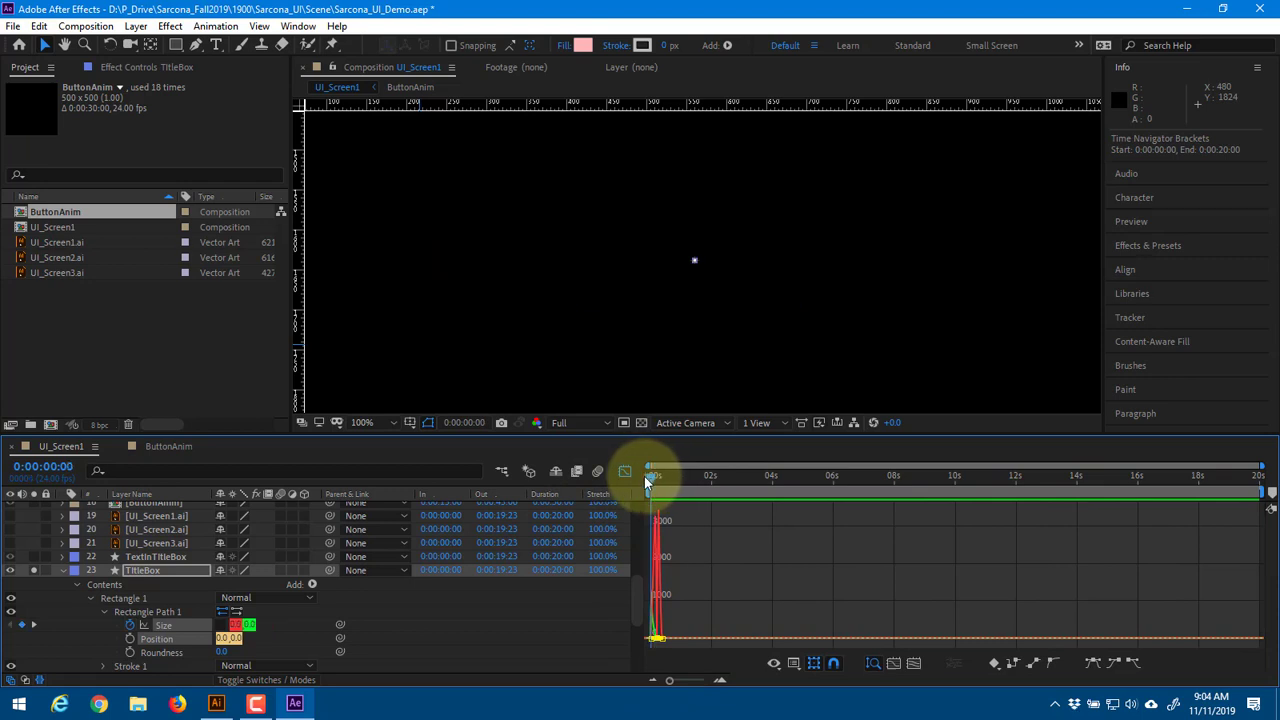
pyautogui.press('space')
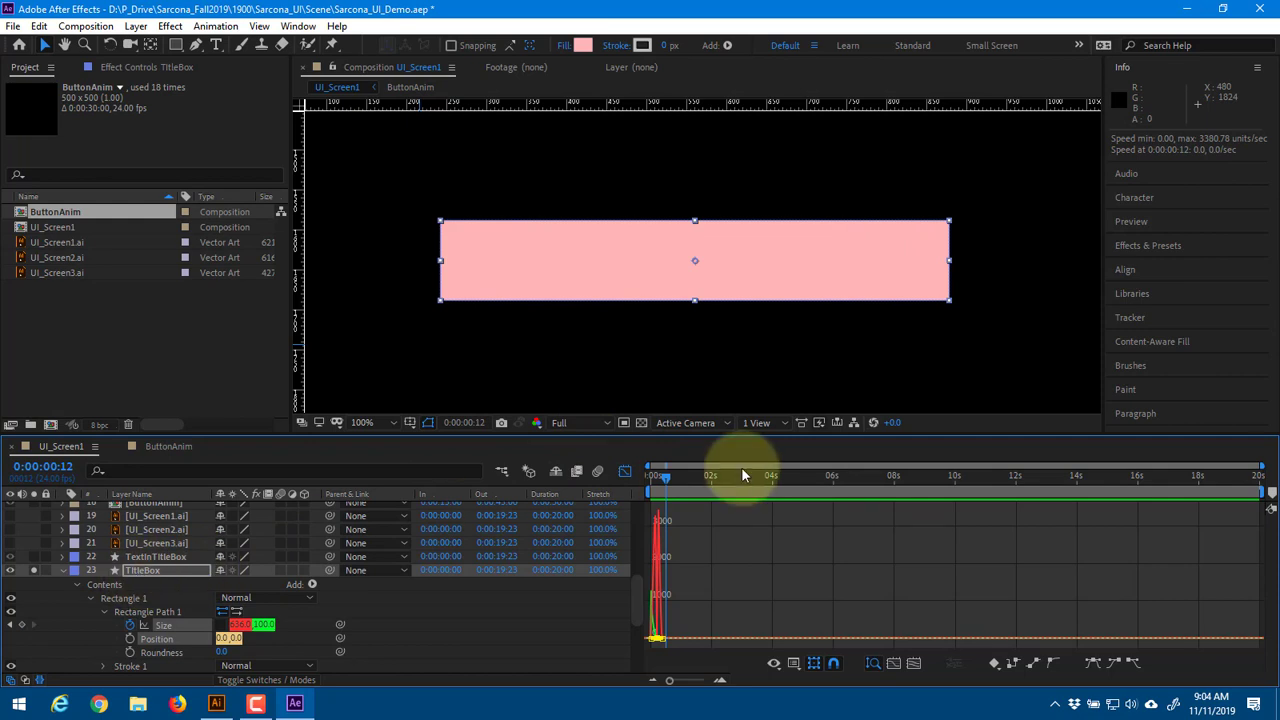
pyautogui.press('space')
pyautogui.press('space')
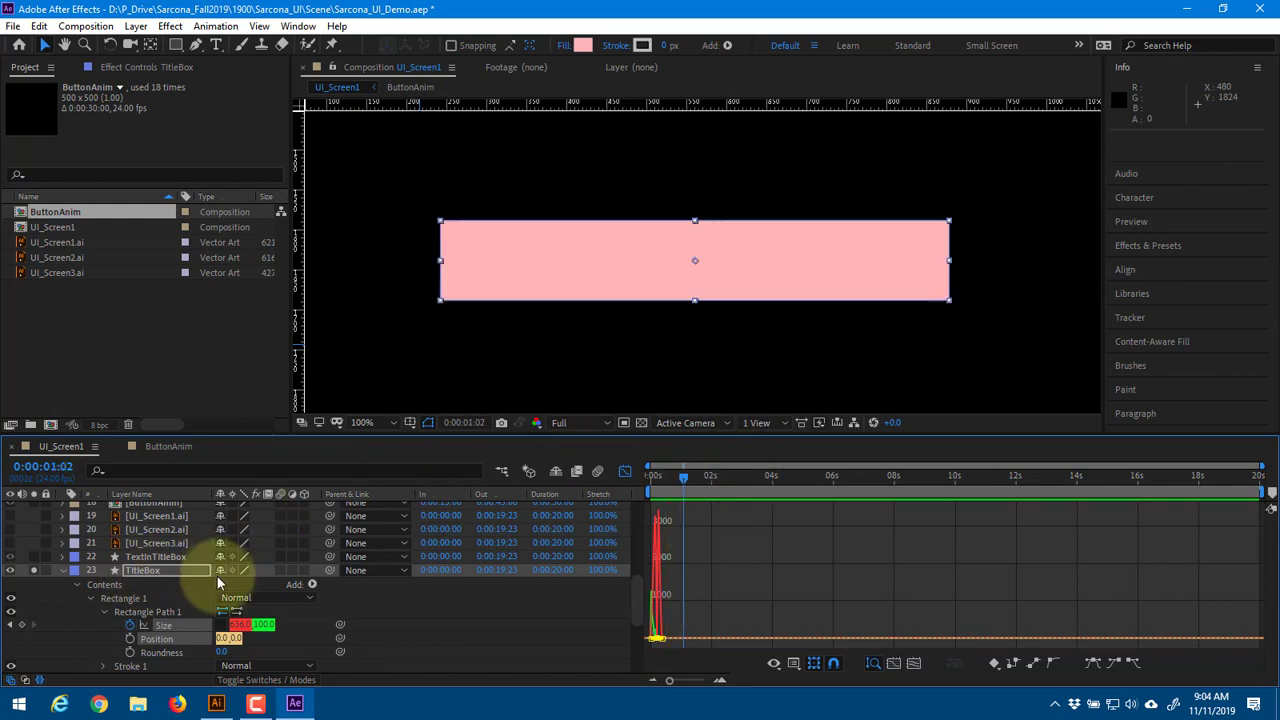
# Return from the speed graph to the layer bars, unsolo TitleBox, select TextInTitleBox and go to 0:00:00:09
pyautogui.click(625, 471)
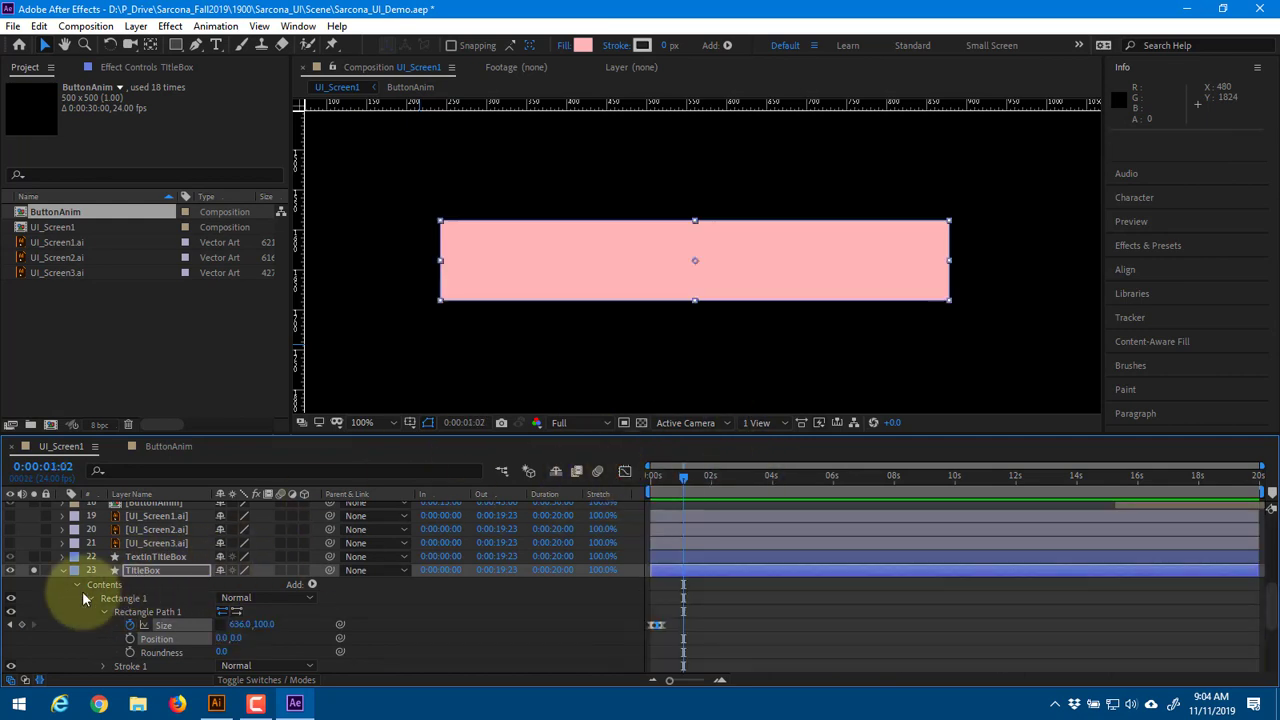
pyautogui.click(152, 557)
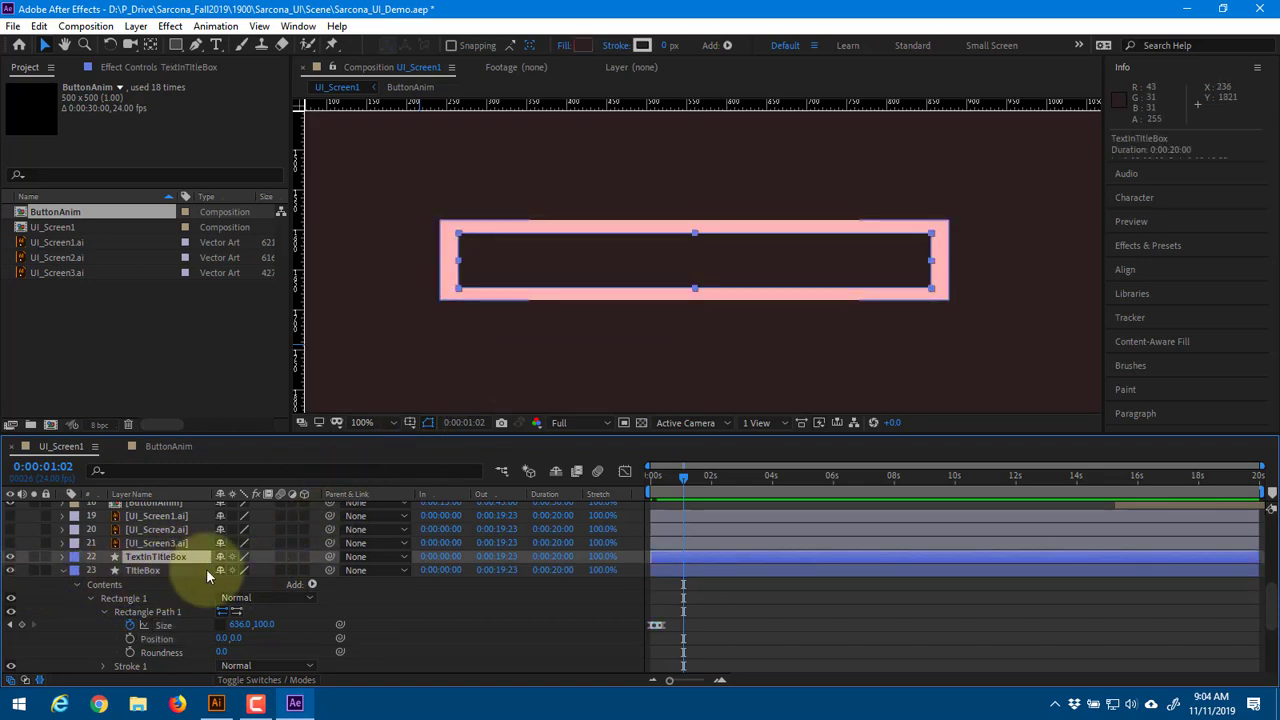
pyautogui.click(661, 479)
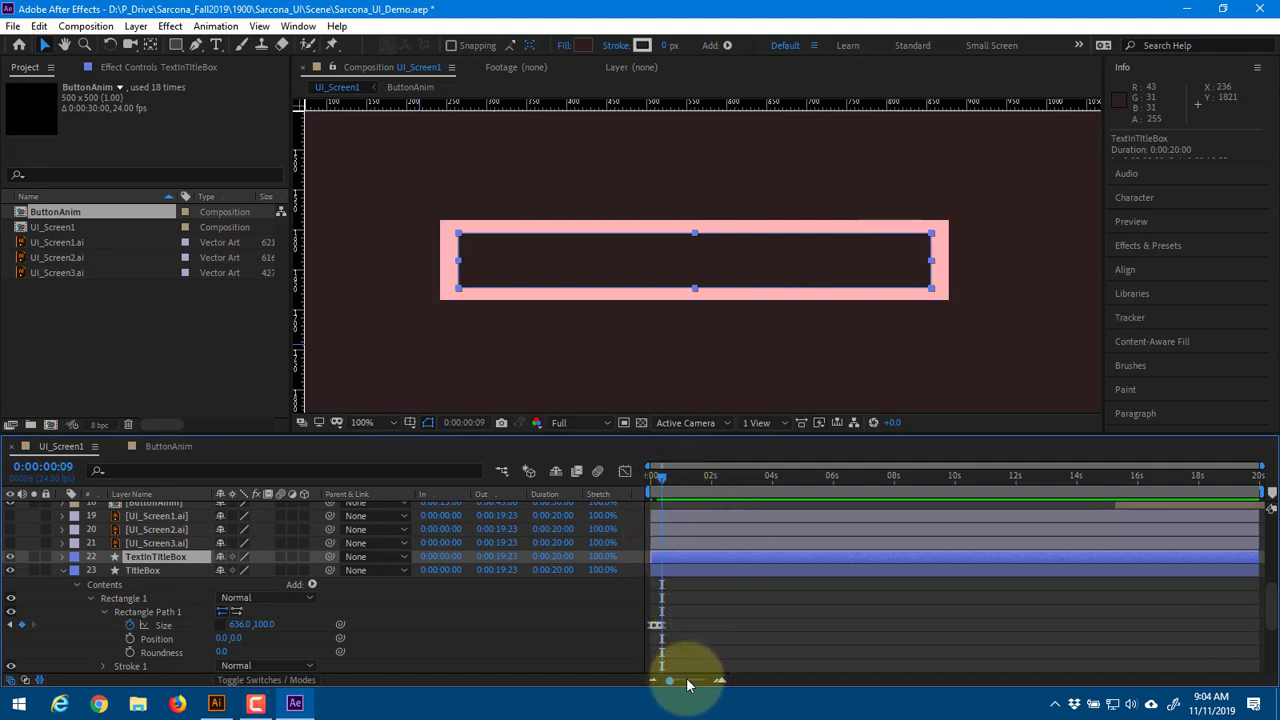
pyautogui.moveTo(688, 684); pyautogui.dragTo(695, 681)
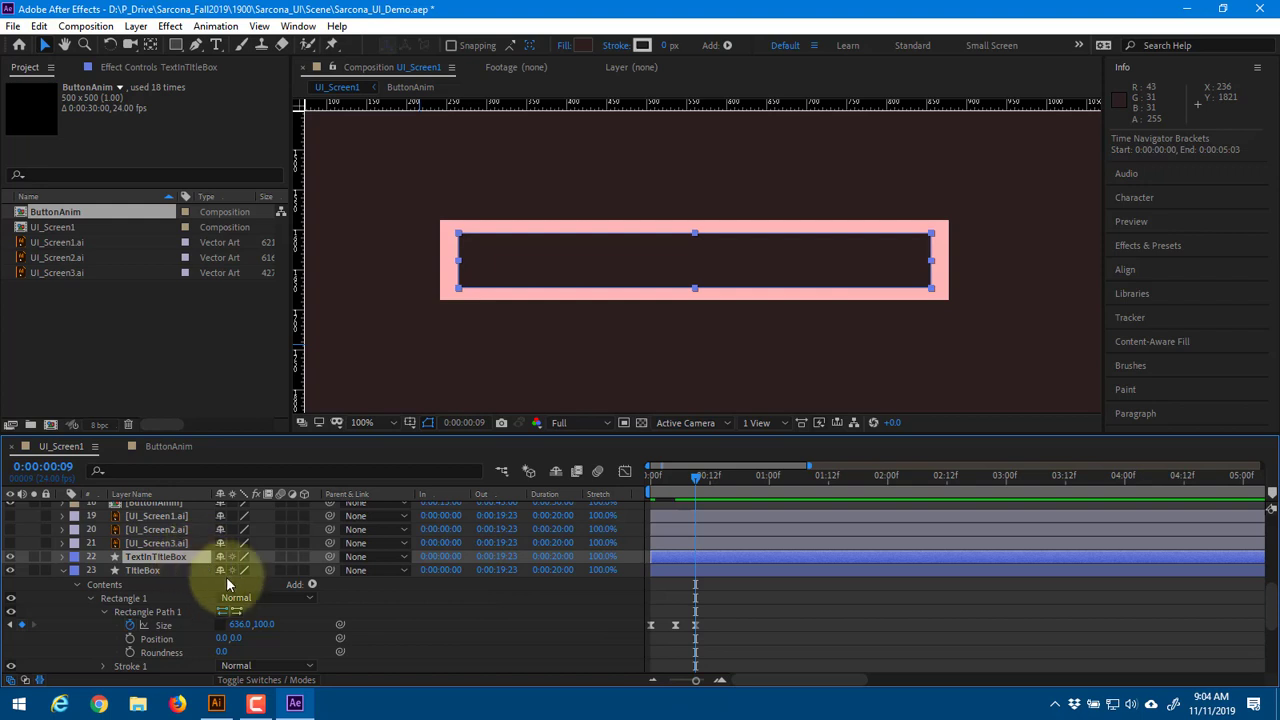
# Keyframe TextInTitleBox's Rectangle Path 1 Size at its current value at 0:00:00:09 and 0 by 0 at 0:00:00:00, and check the growth
pyautogui.click(62, 556)
pyautogui.scroll(-1, 66, 558)
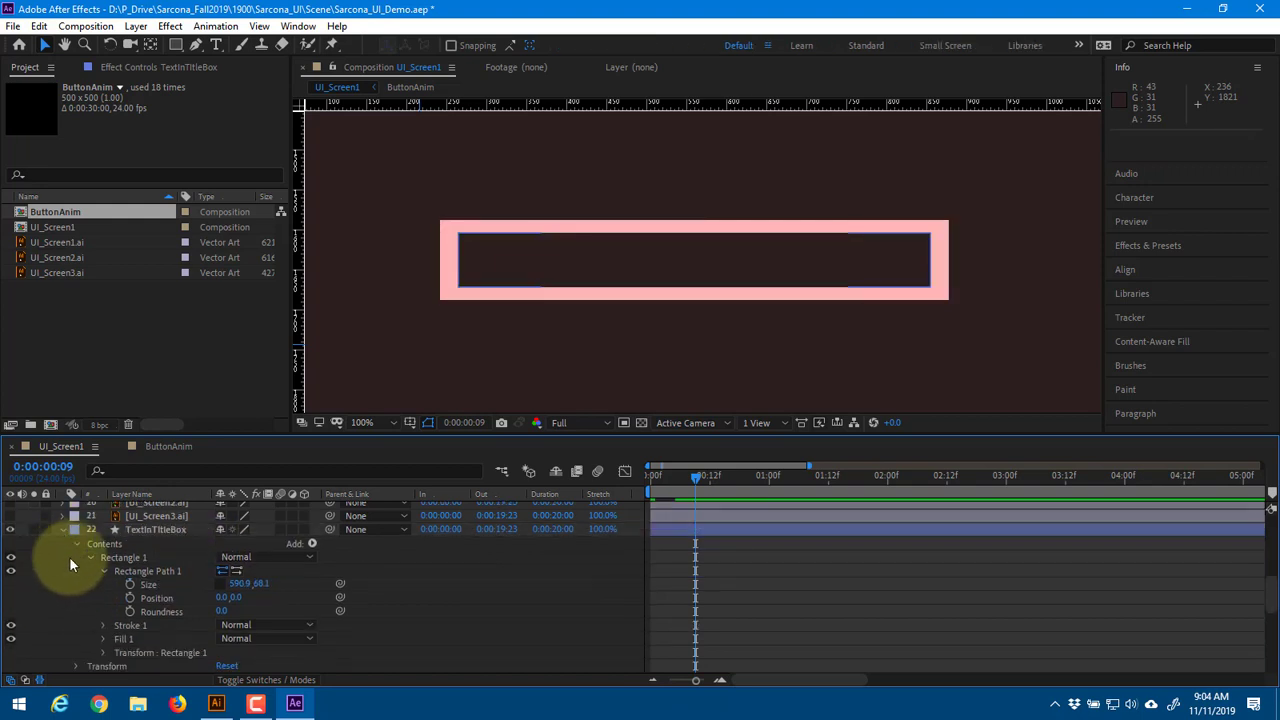
pyautogui.click(130, 584)
pyautogui.press('Home')
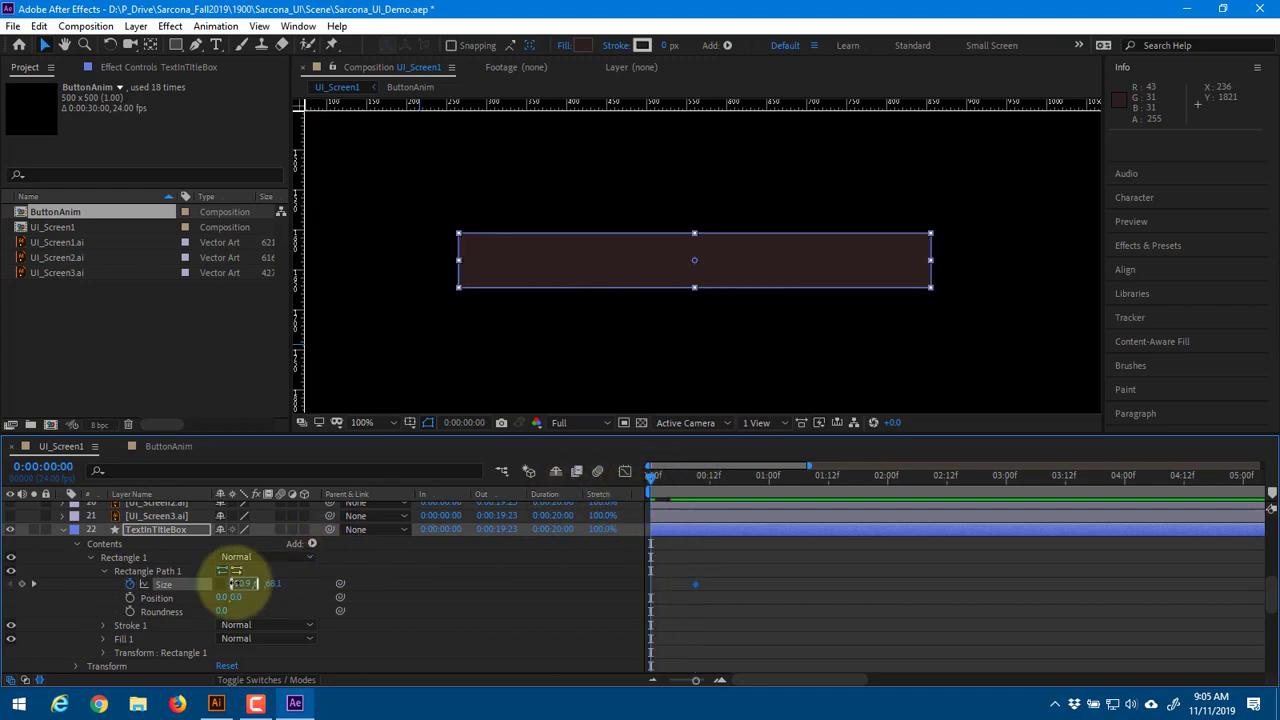
pyautogui.click(236, 584)
pyautogui.write('0')
pyautogui.press('Return')
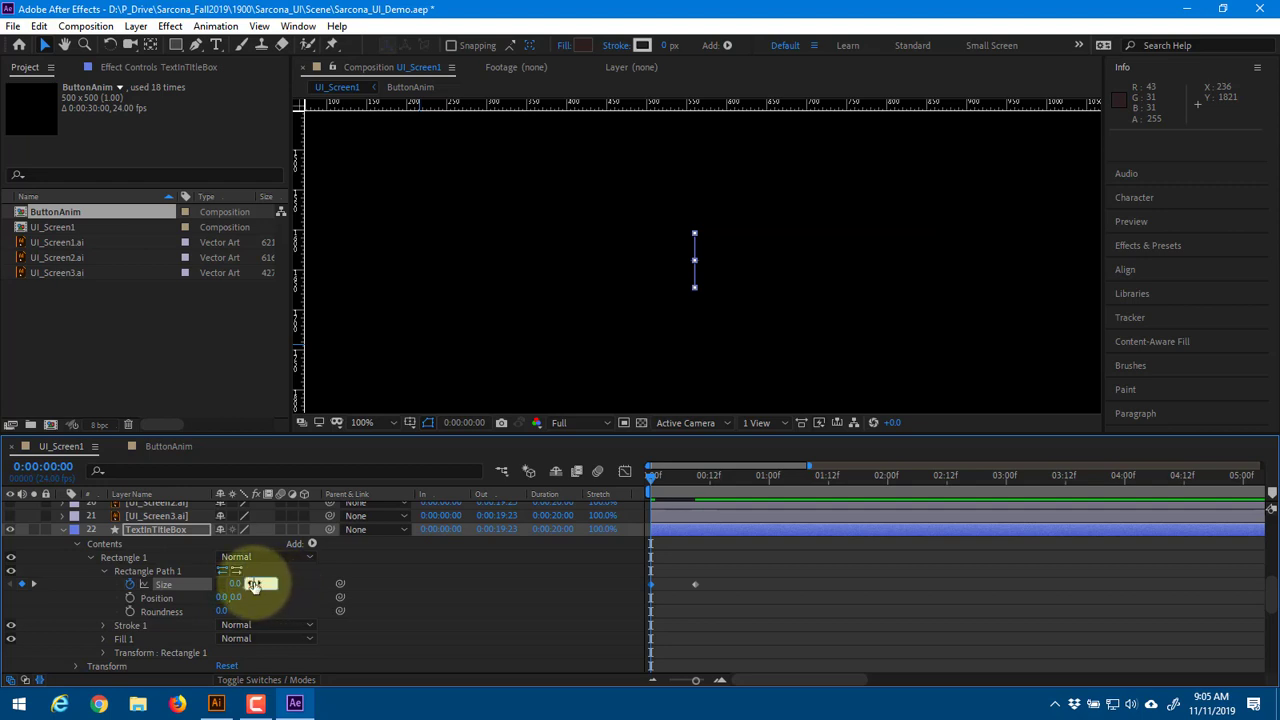
pyautogui.click(674, 479)
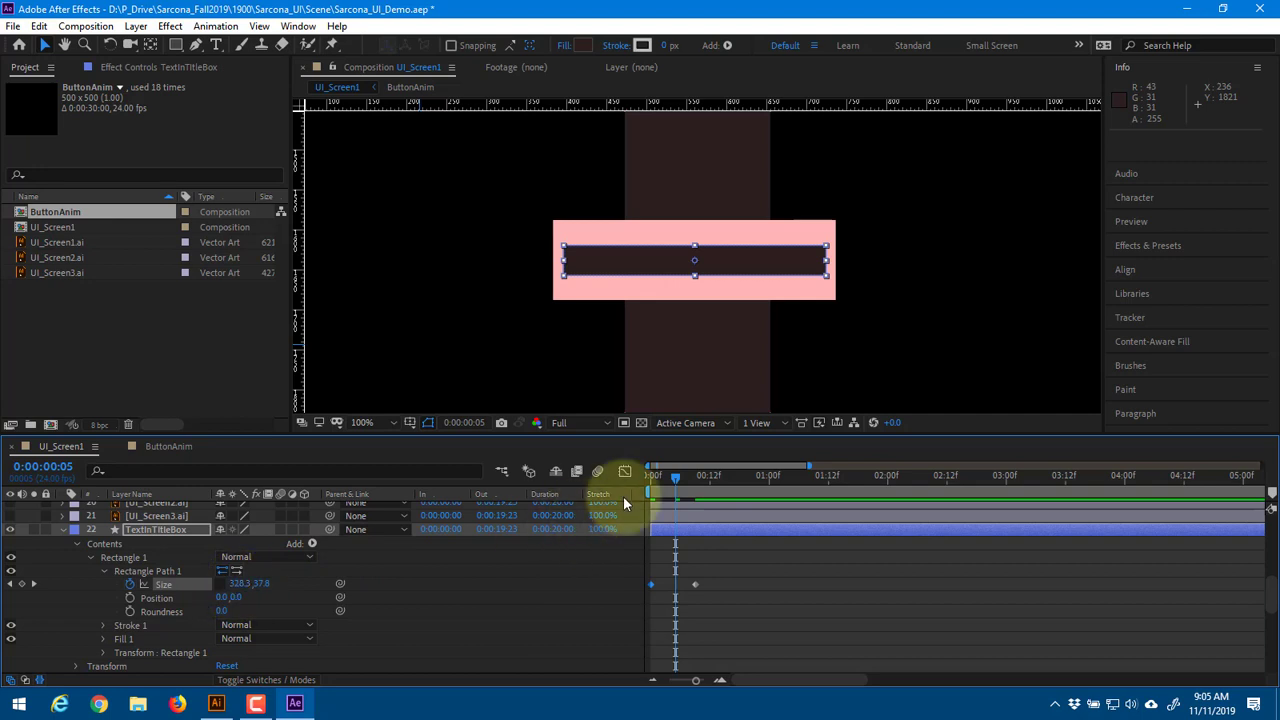
pyautogui.click(698, 488)
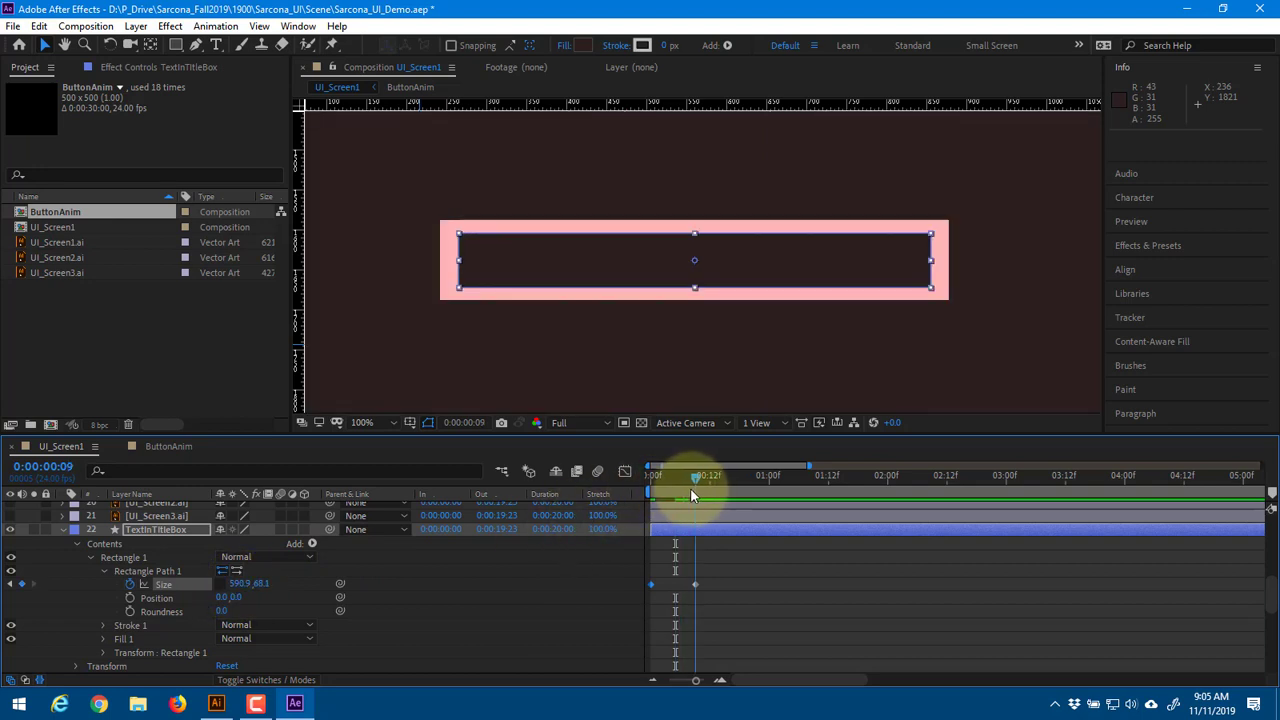
# Try a different TextInTitleBox rectangle width at 0:00:00:02, preview the growth and undo the change
pyautogui.moveTo(690, 488); pyautogui.dragTo(659, 491)
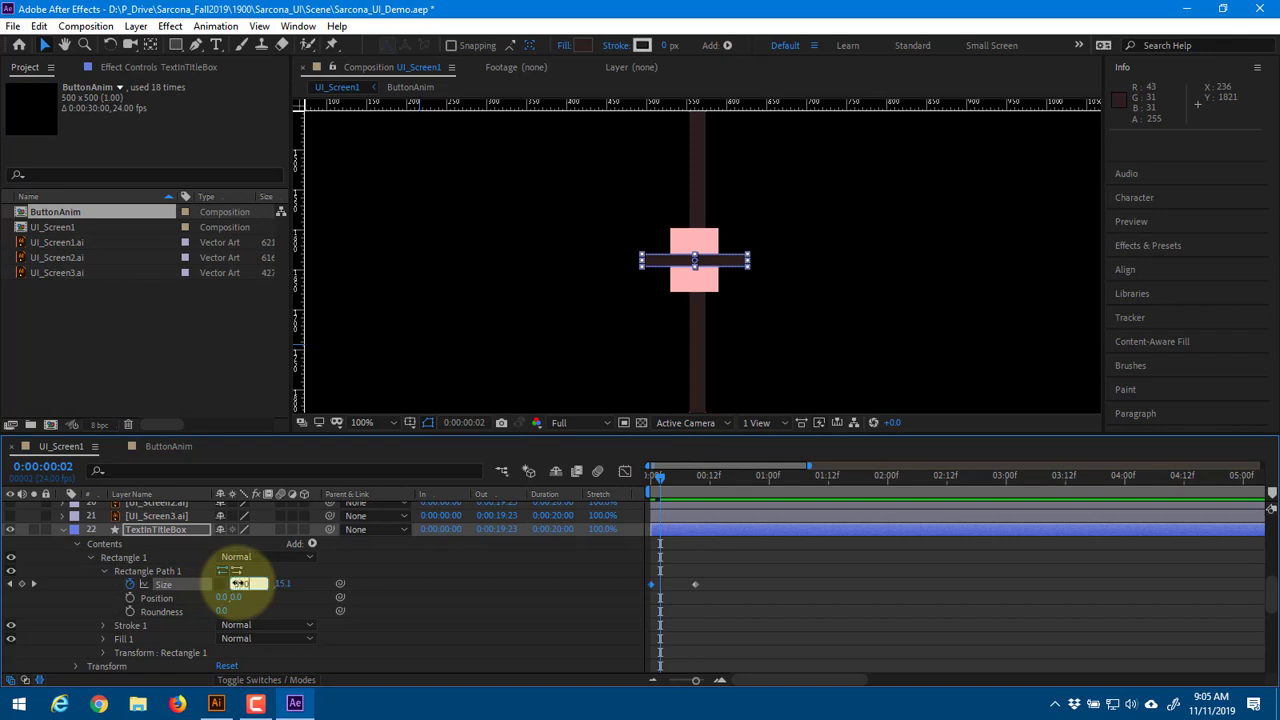
pyautogui.press('Return')
pyautogui.moveTo(663, 487); pyautogui.dragTo(616, 473)
pyautogui.press('space')
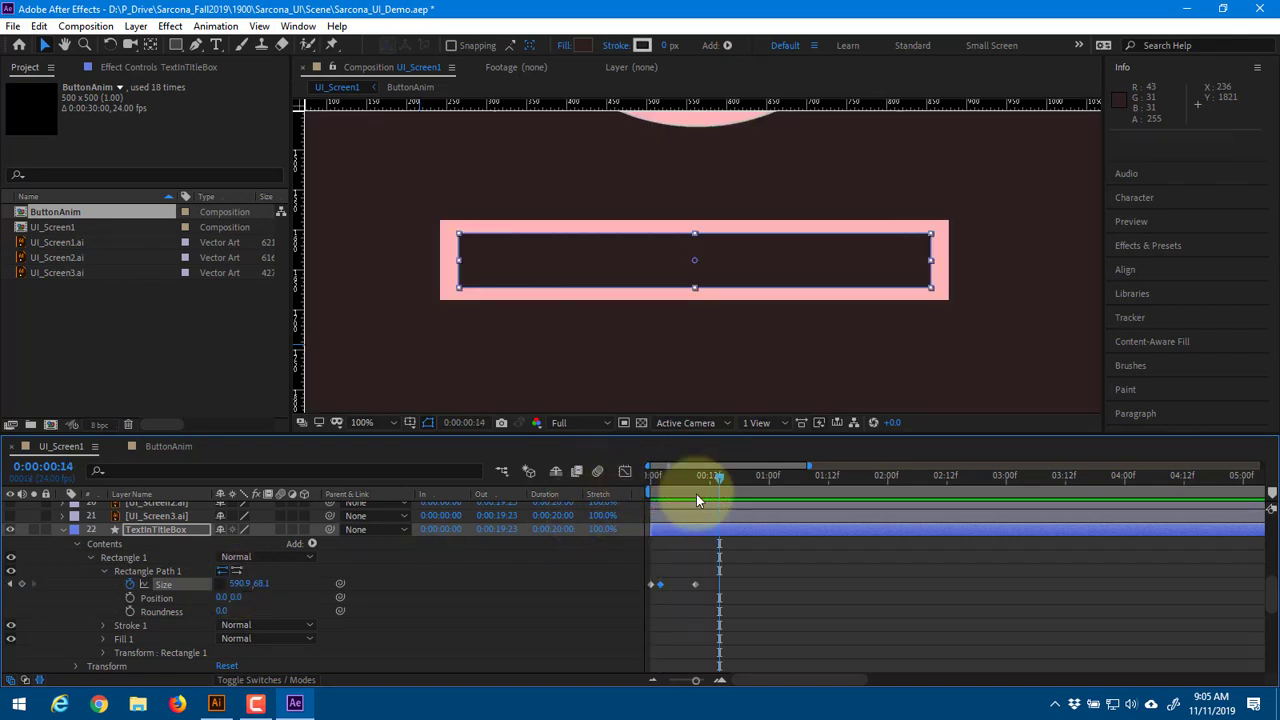
pyautogui.hotkey('ctrl', 'z')
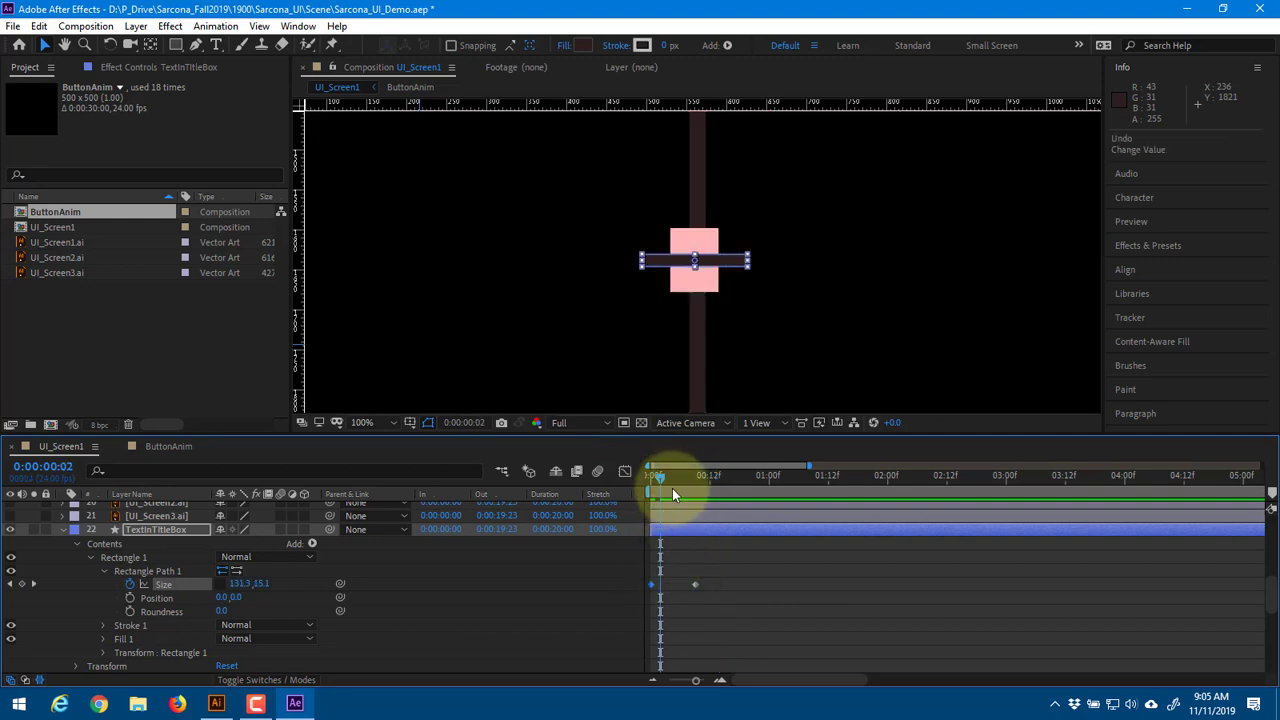
# At 0:00:00:03, set TextInTitleBox's rectangle height to 68 and preview the growth from the start
pyautogui.moveTo(672, 487)
pyautogui.mouseDown()
pyautogui.moveTo(697, 494)
pyautogui.moveTo(666, 494)
pyautogui.mouseUp()
pyautogui.click(262, 583)
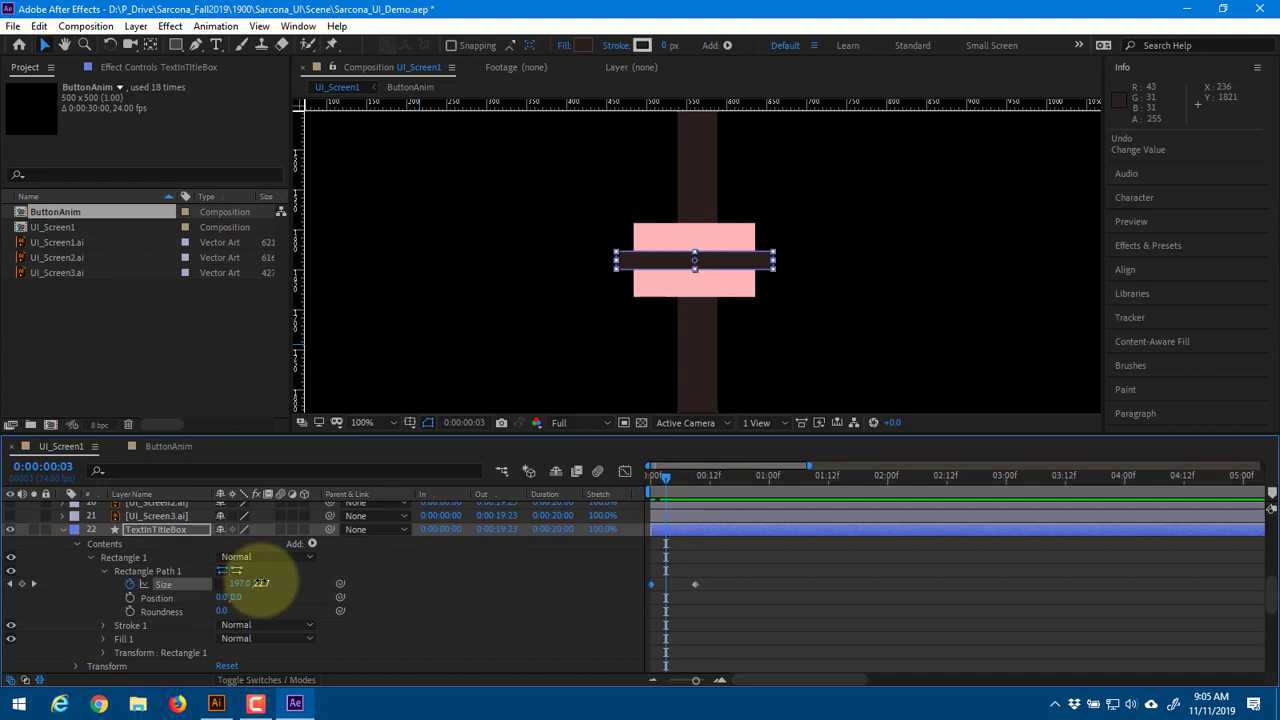
pyautogui.write('70')
pyautogui.press('Return')
pyautogui.moveTo(665, 484); pyautogui.dragTo(541, 523)
pyautogui.press('space')
pyautogui.press('space')
# Apply Easy Ease to TextInTitleBox's three Size keyframes and reshape the speed curve to peak just before the middle keyframe
pyautogui.moveTo(723, 558); pyautogui.dragTo(624, 592)
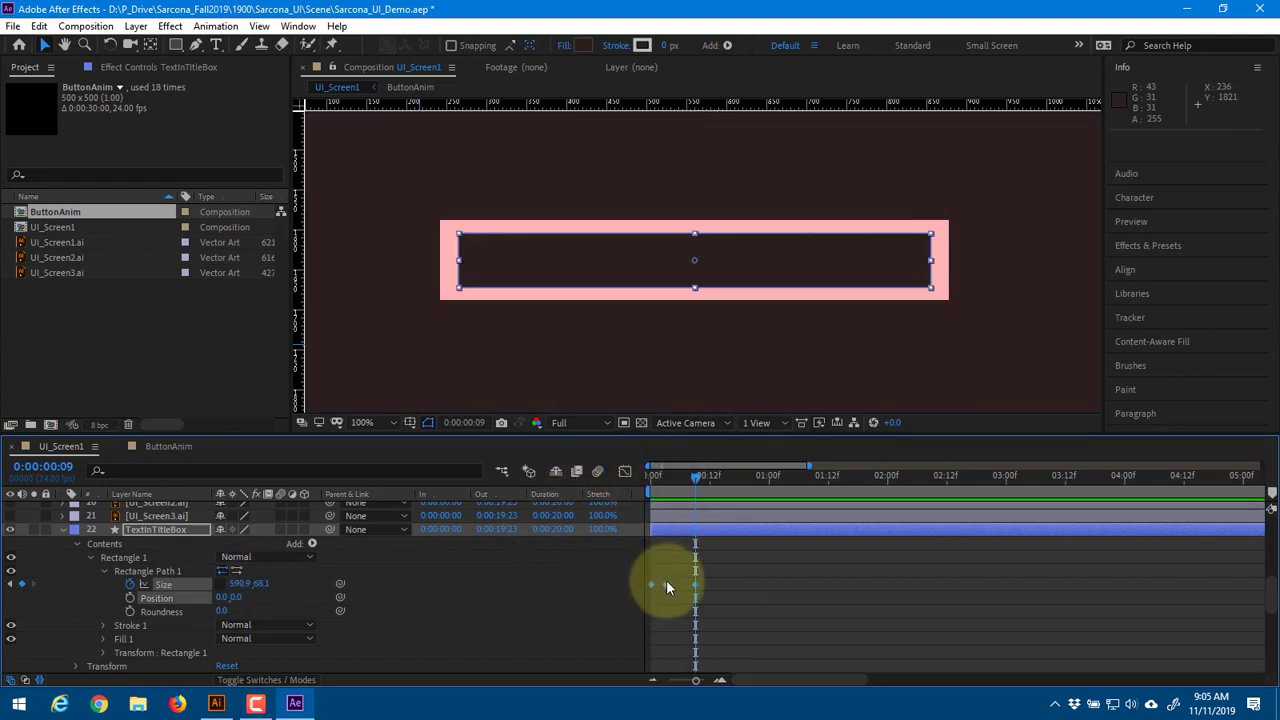
pyautogui.rightClick(666, 581)
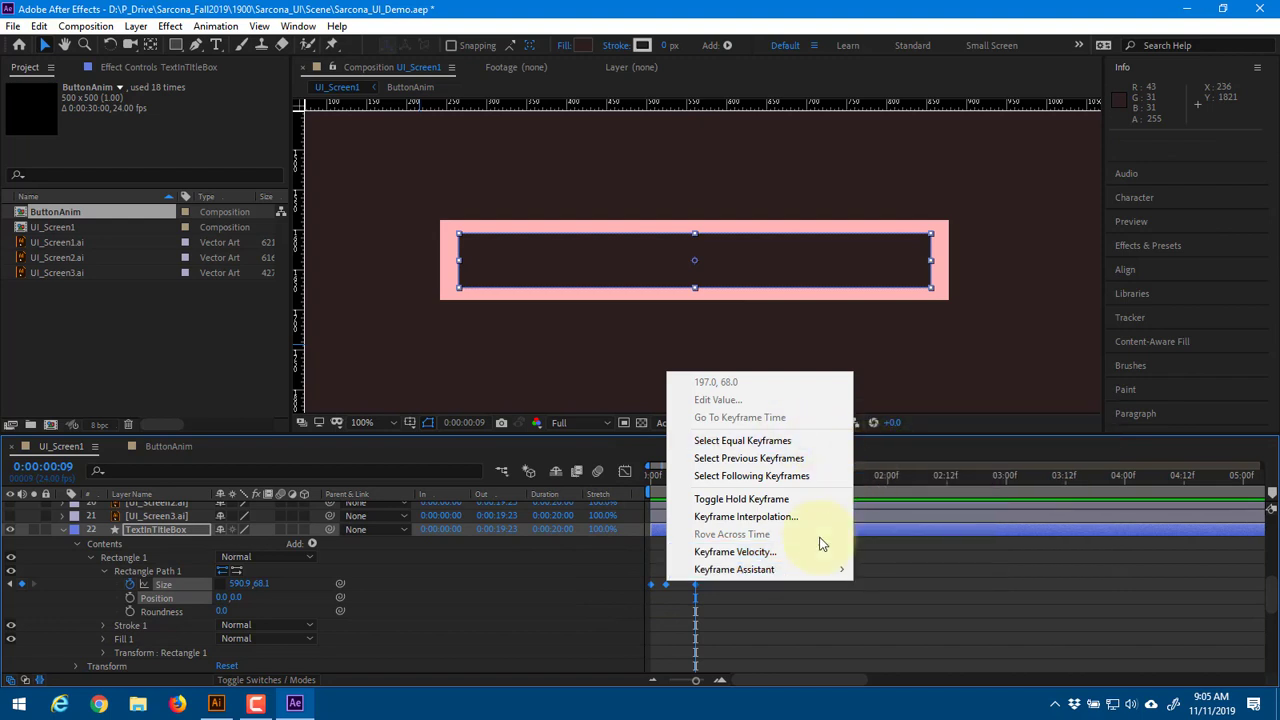
pyautogui.moveTo(828, 572)
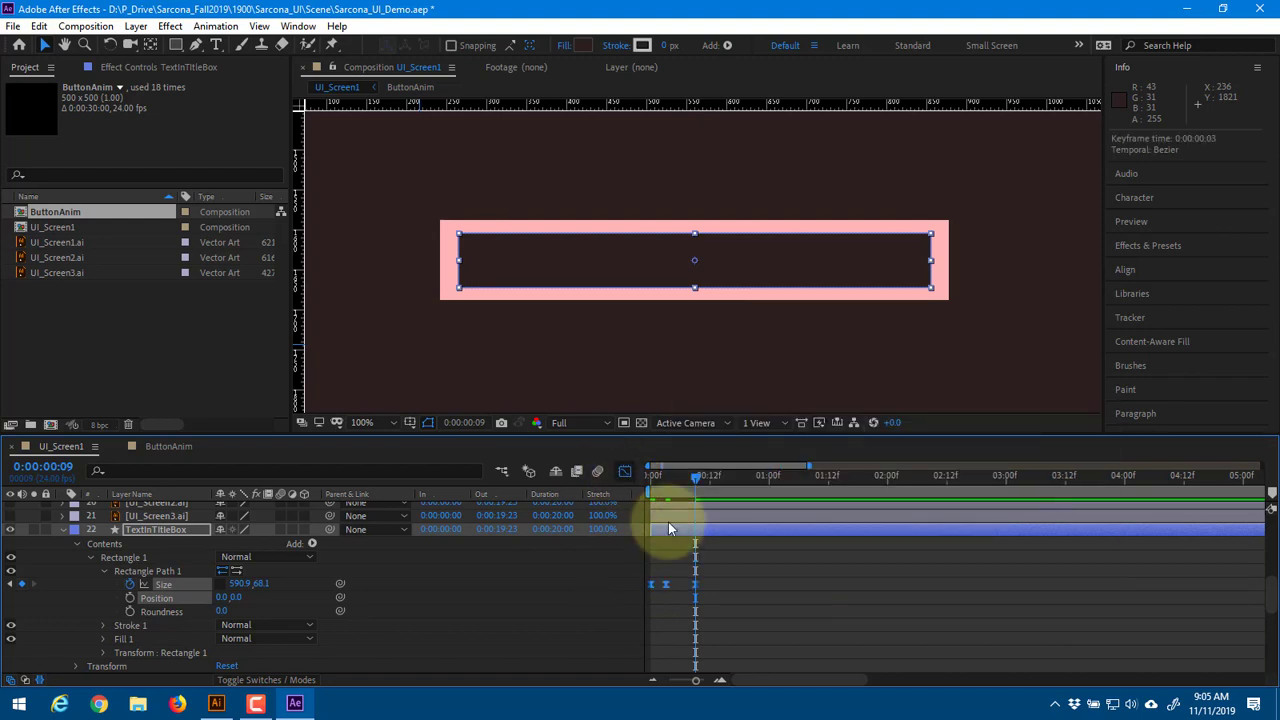
pyautogui.click(912, 663)
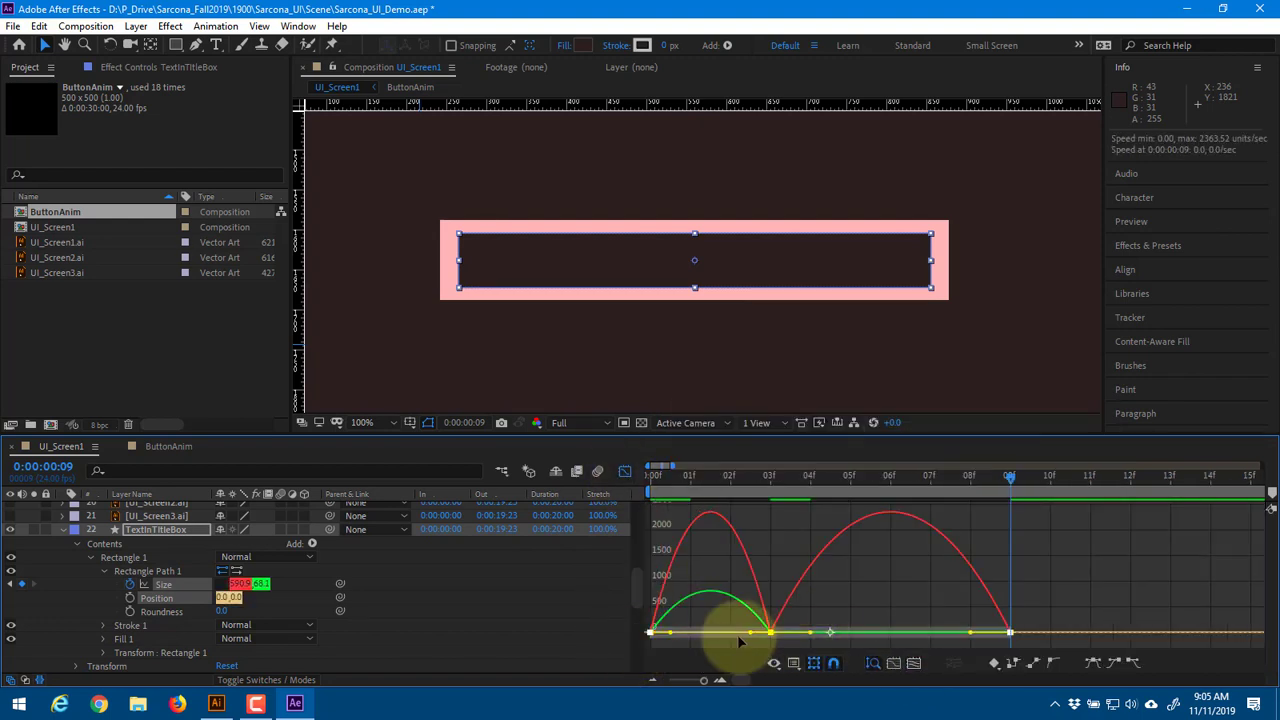
pyautogui.moveTo(755, 637)
pyautogui.mouseDown()
pyautogui.moveTo(774, 633)
pyautogui.moveTo(686, 624)
pyautogui.moveTo(665, 638)
pyautogui.moveTo(737, 639)
pyautogui.mouseUp()
pyautogui.moveTo(672, 594); pyautogui.dragTo(702, 641)
# Replay the intro from 0:00:00:00 to judge the eased TextInTitleBox growth
pyautogui.press('space')
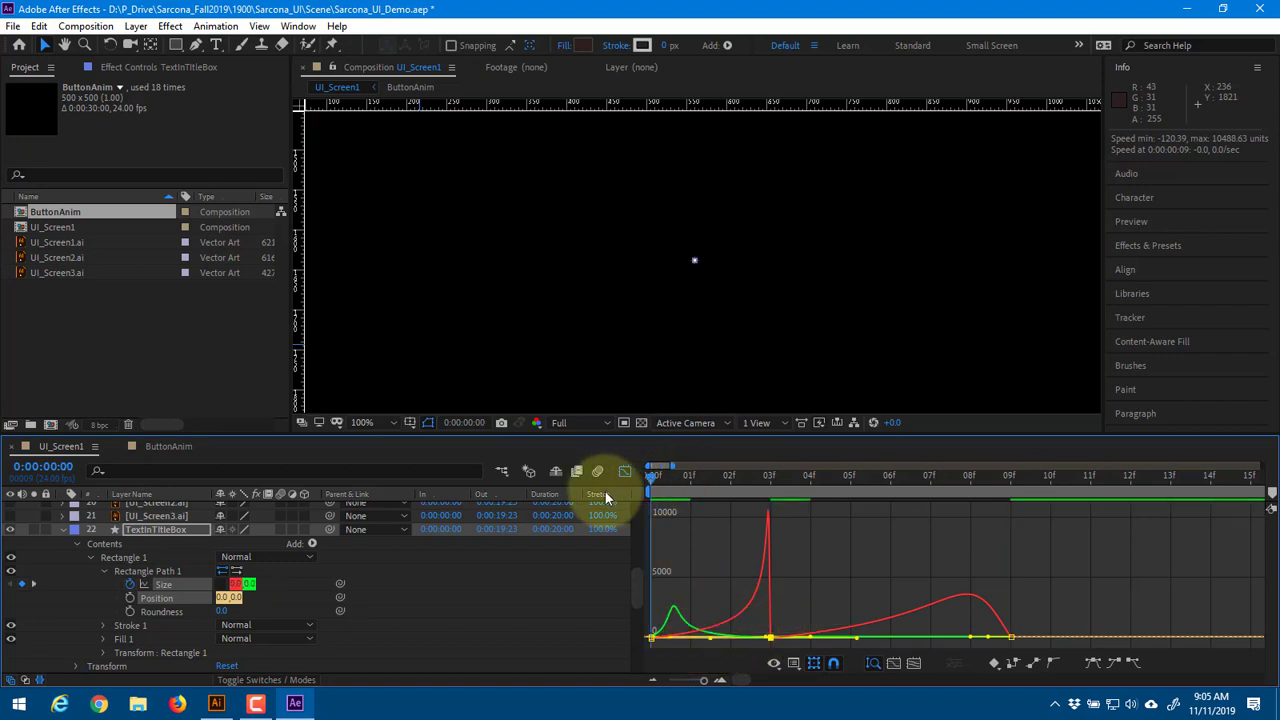
pyautogui.press('space')
pyautogui.moveTo(661, 482); pyautogui.dragTo(564, 530)
pyautogui.moveTo(704, 681); pyautogui.dragTo(669, 682)
pyautogui.press('space')
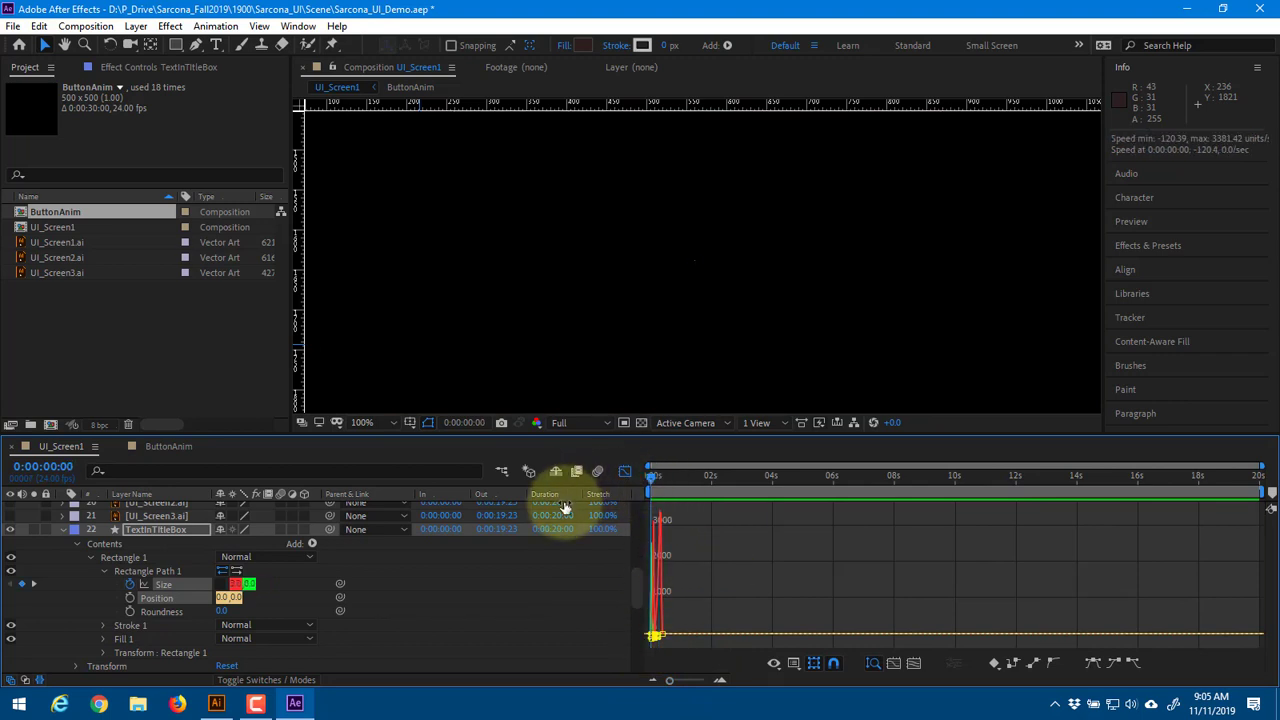
pyautogui.press('space')
pyautogui.moveTo(633, 472); pyautogui.dragTo(685, 471)
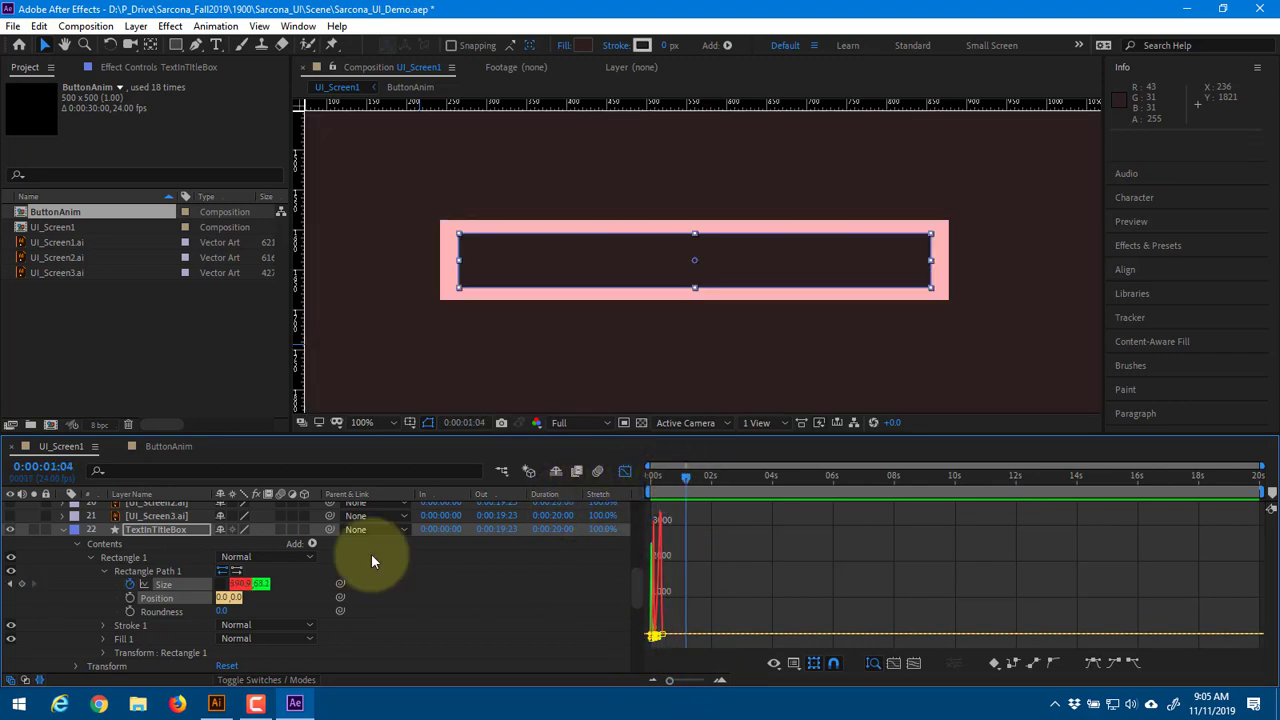
# Return from the speed graph to the layer bars, delay TextInTitleBox to start at 0:00:00:06 and preview the timing
pyautogui.click(621, 473)
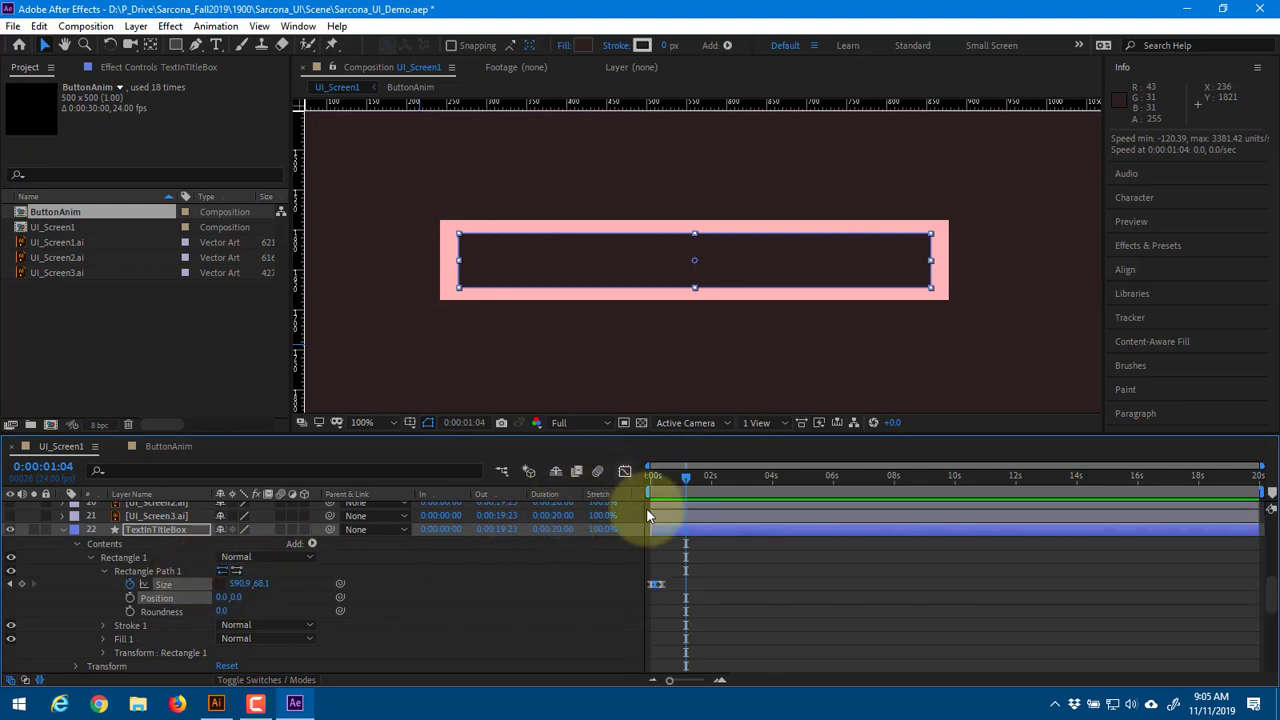
pyautogui.moveTo(686, 535); pyautogui.dragTo(694, 522)
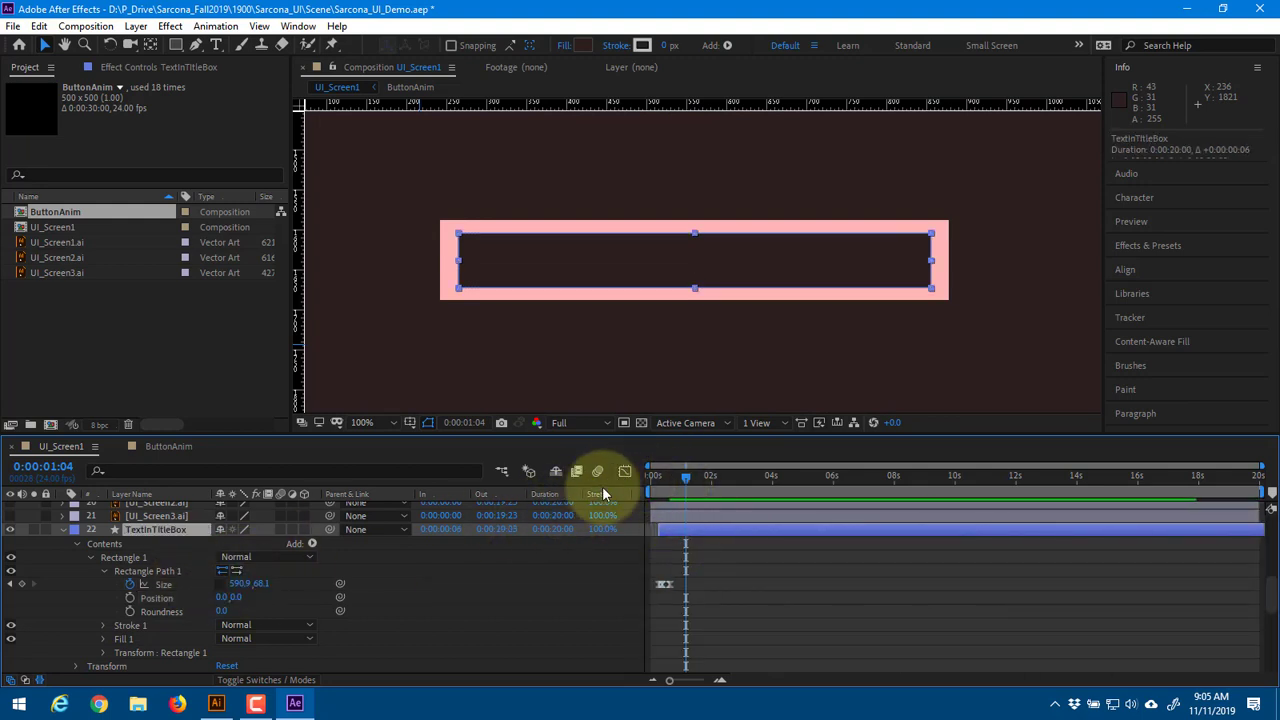
pyautogui.press('Home')
pyautogui.press('space')
pyautogui.press('space')
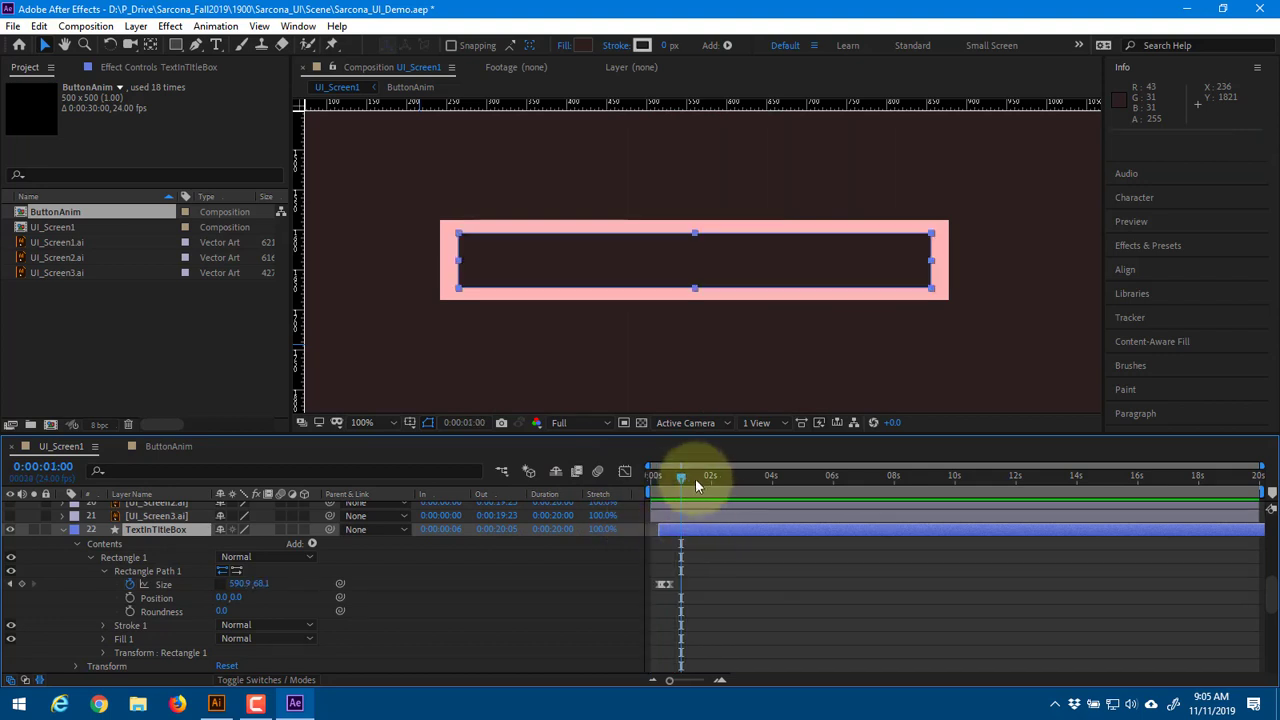
# Shift TextInTitleBox to start at 0:00:00:04, move its middle Size keyframe to 0:00:00:08 and preview the growth
pyautogui.moveTo(677, 522); pyautogui.dragTo(675, 527)
pyautogui.press('Home')
pyautogui.press('space')
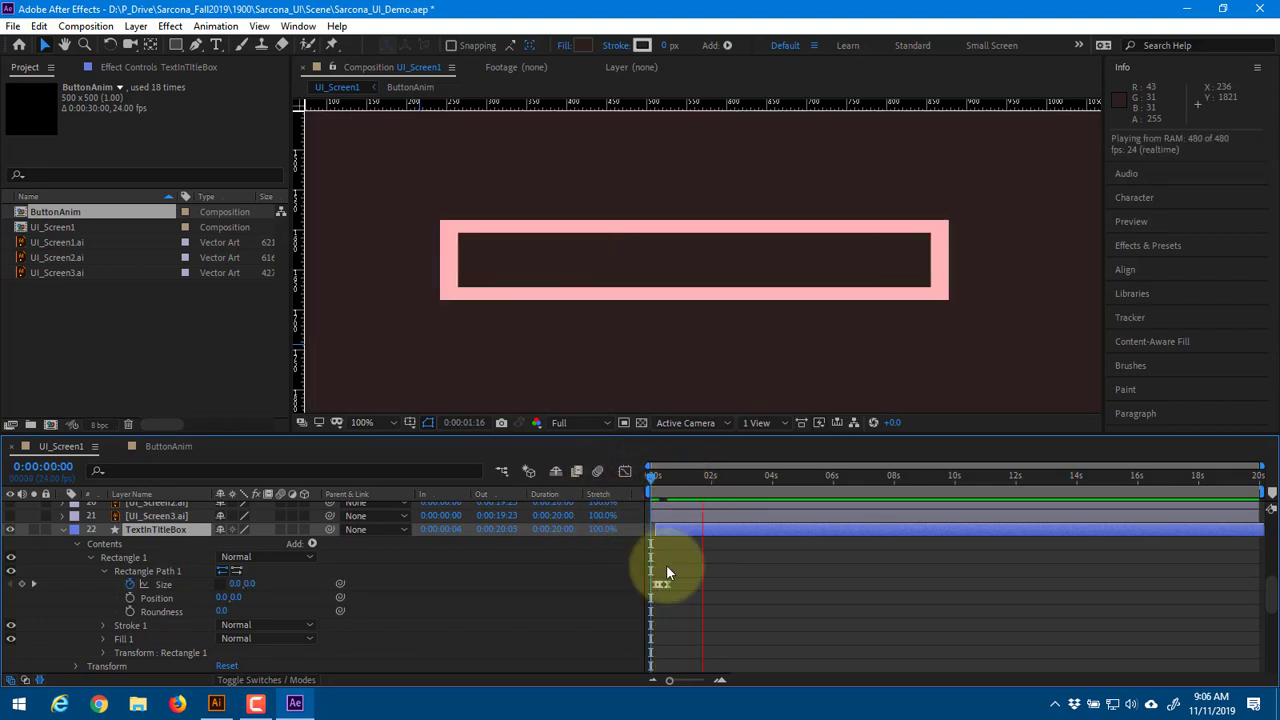
pyautogui.press('space')
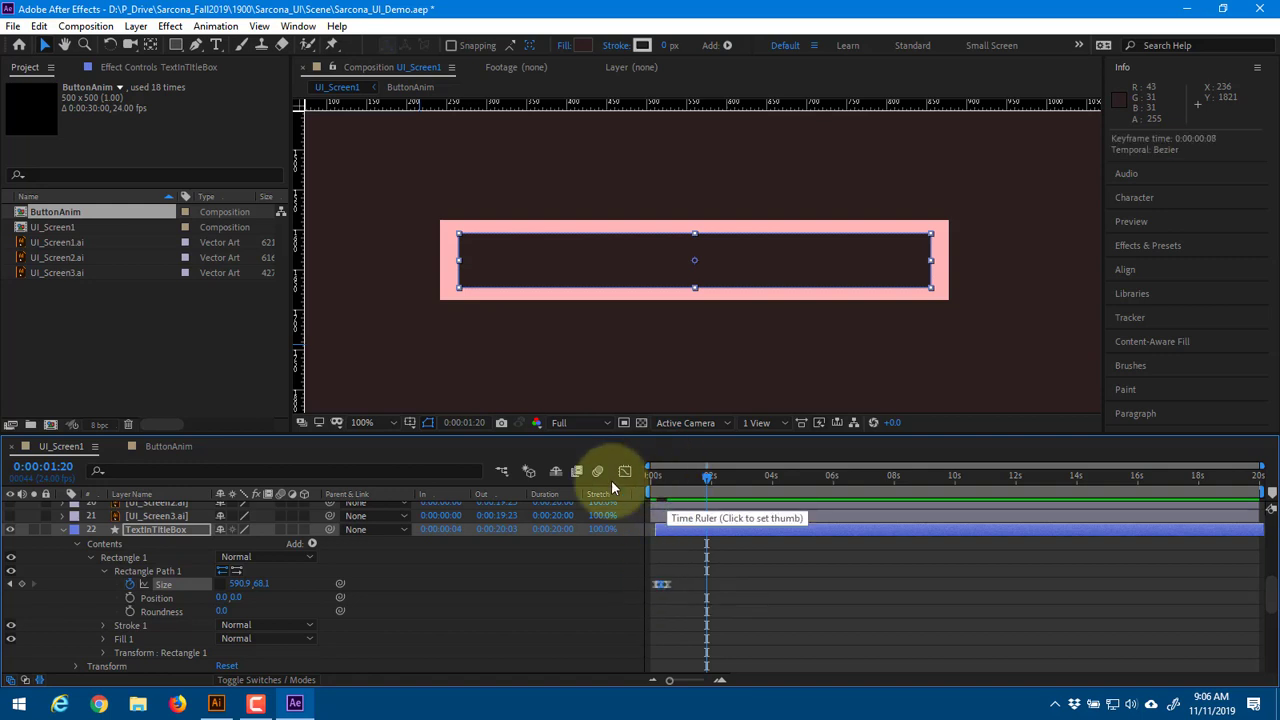
pyautogui.press('Home')
pyautogui.press('space')
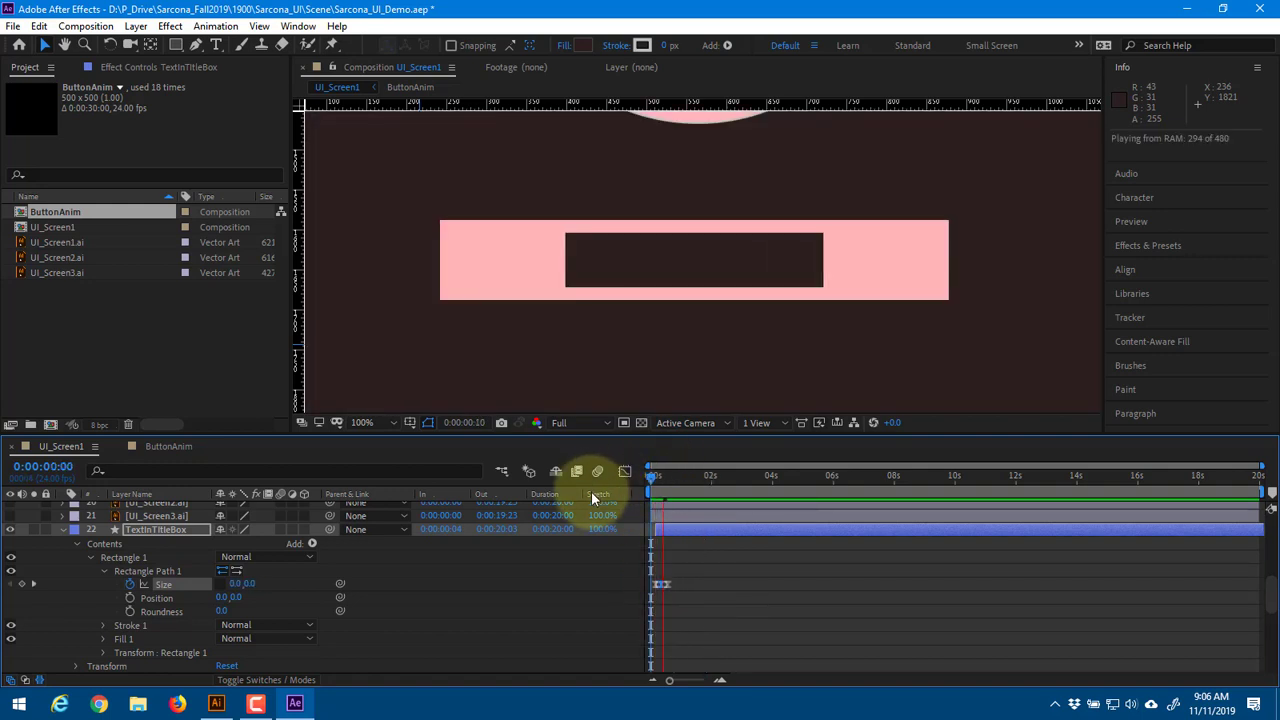
# Replay the intro from 0:00:00:00, shift TextInTitleBox to start at 0:00:00:03 and preview the new timing
pyautogui.moveTo(669, 680); pyautogui.dragTo(696, 680)
pyautogui.moveTo(662, 482); pyautogui.dragTo(579, 507)
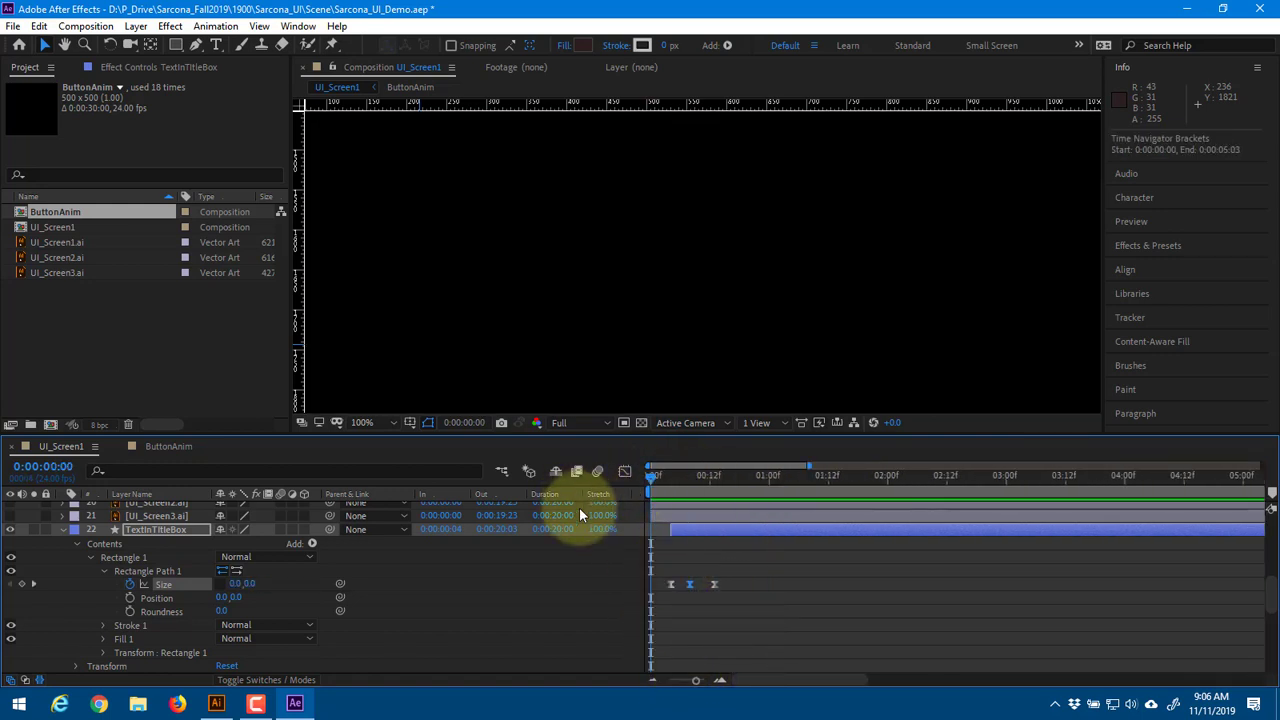
pyautogui.press('space')
pyautogui.press('space')
pyautogui.moveTo(686, 531); pyautogui.dragTo(679, 531)
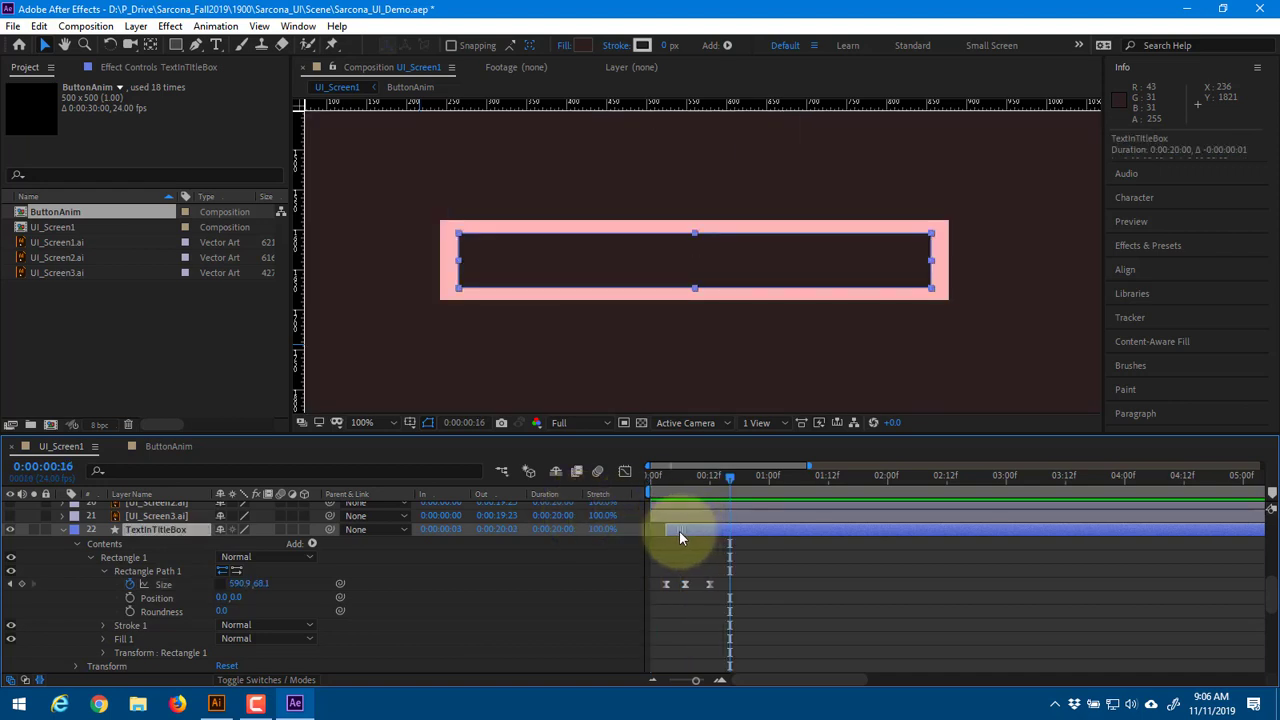
pyautogui.press('space')
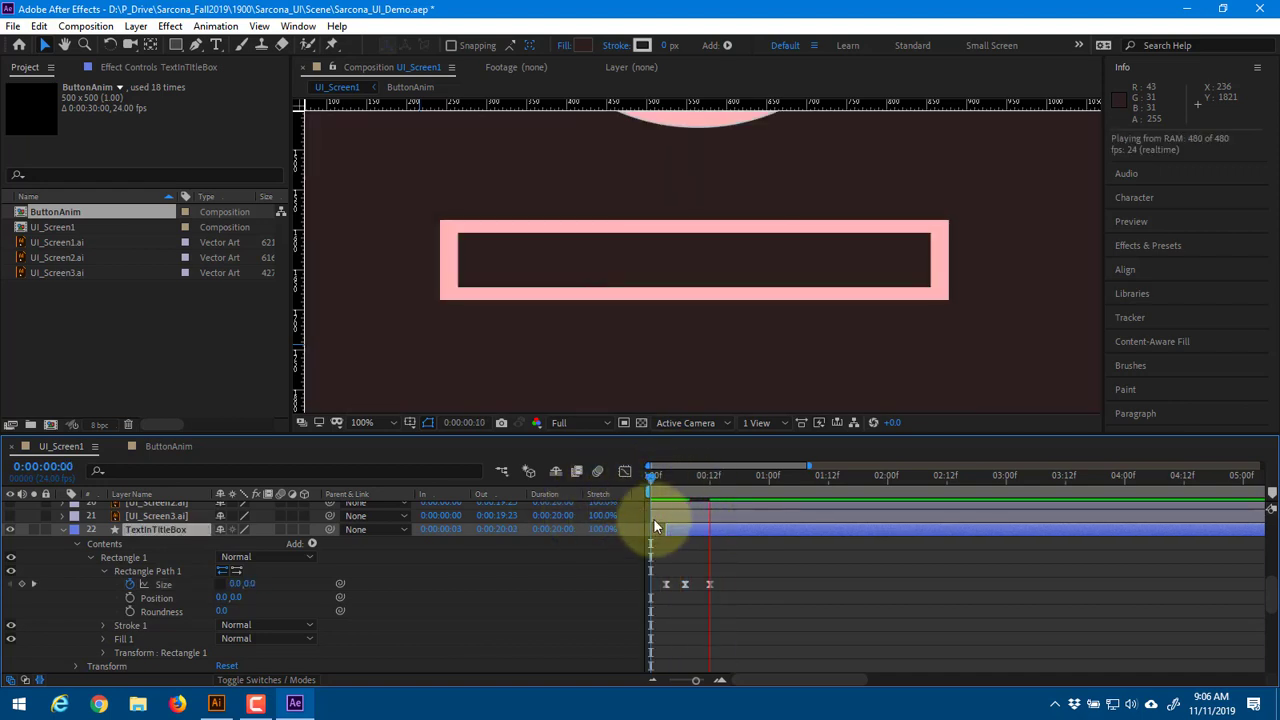
# Show TextInTitleBox's Size speed graph at 0:00:00:07 and adjust the middle keyframe's speed handle
pyautogui.click(685, 483)
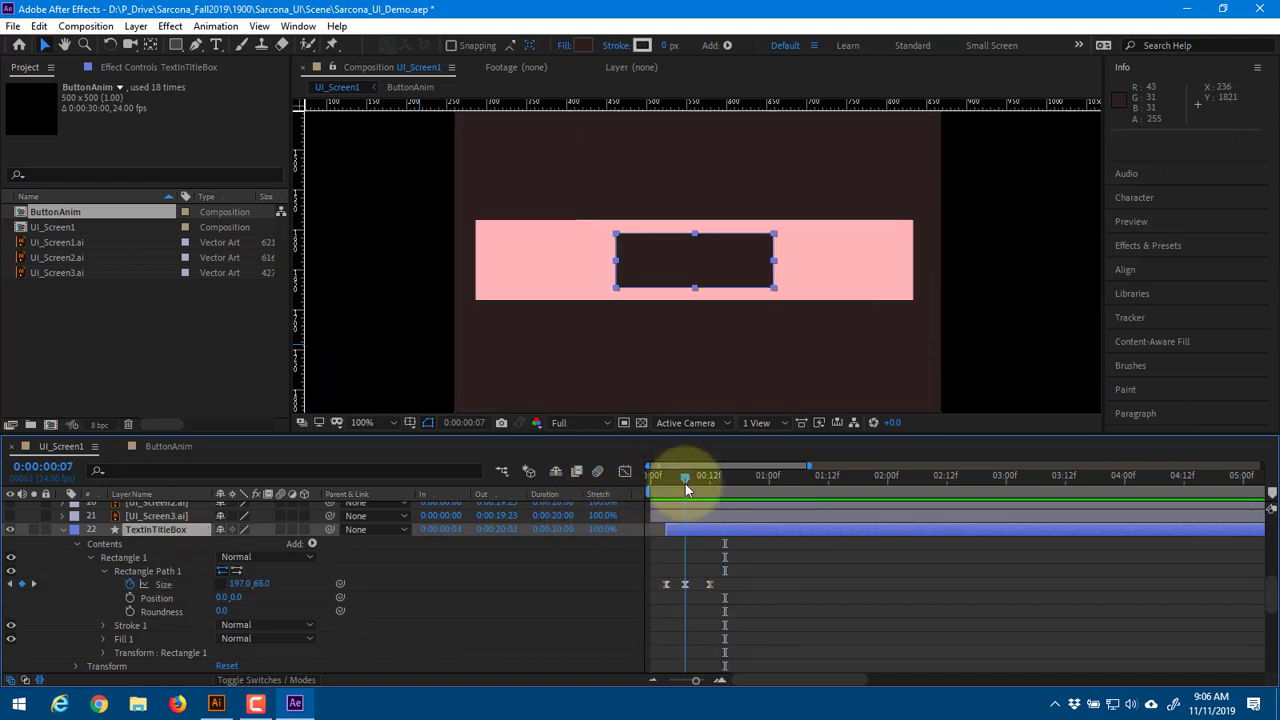
pyautogui.click(625, 471)
pyautogui.click(170, 584)
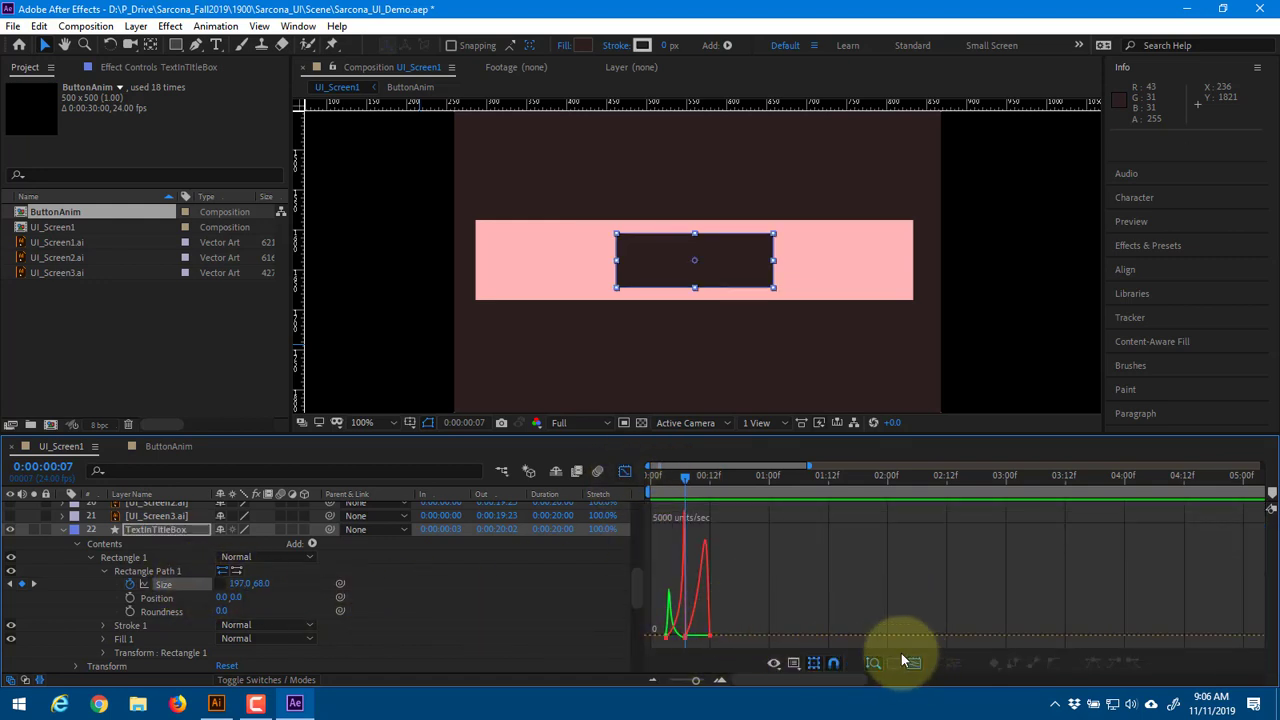
pyautogui.click(906, 659)
pyautogui.moveTo(952, 650)
pyautogui.mouseDown()
pyautogui.moveTo(931, 638)
pyautogui.moveTo(948, 641)
pyautogui.mouseUp()
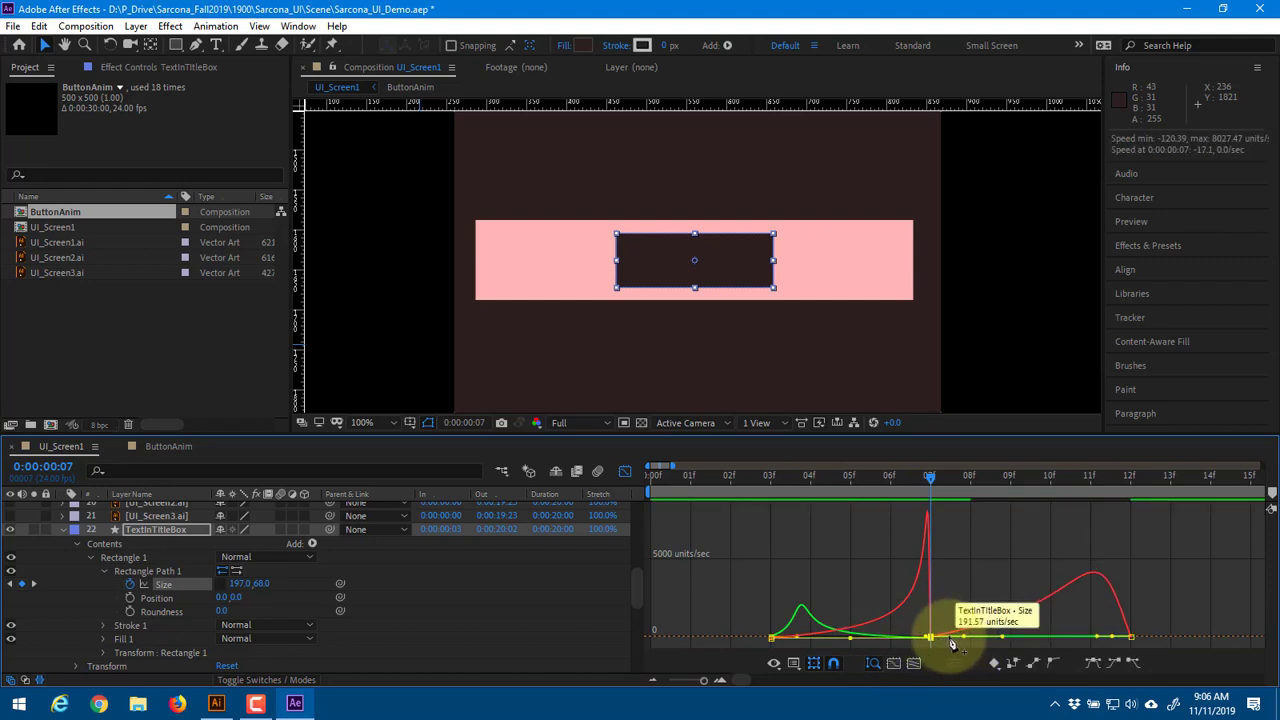
# Return to the layer bars, convert TextInTitleBox's three Size keyframes to linear and replay the intro
pyautogui.click(626, 471)
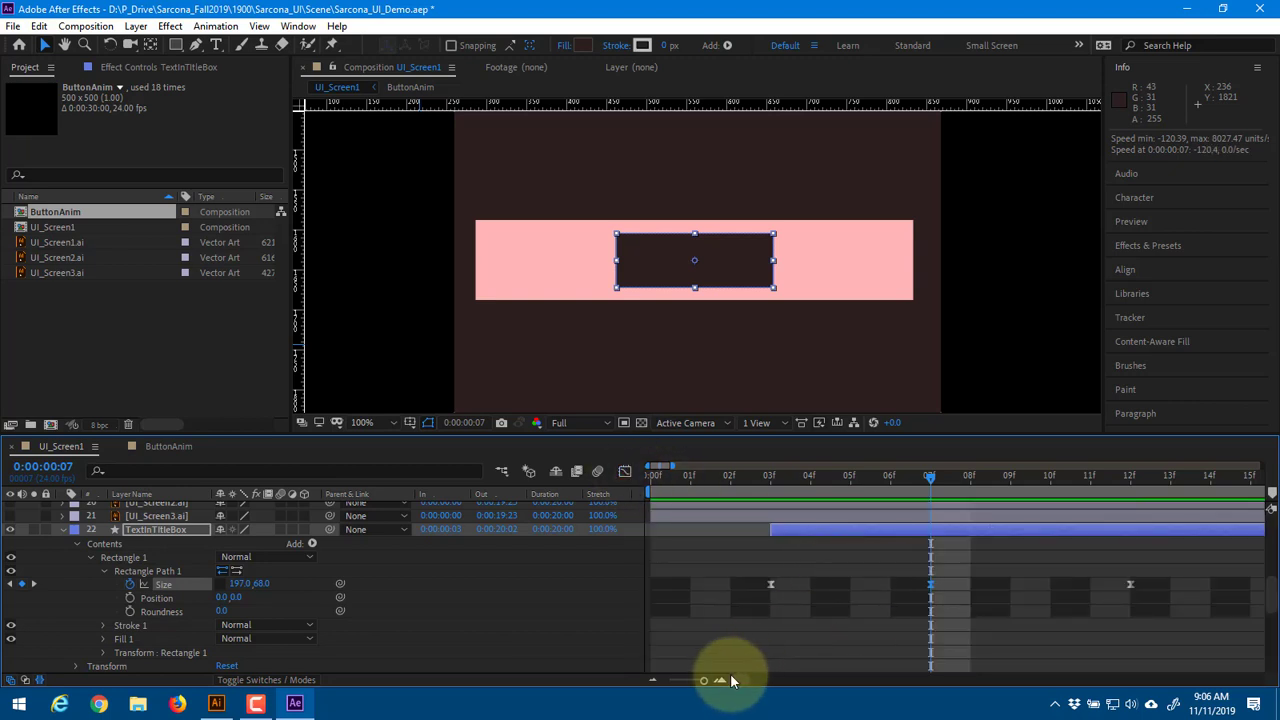
pyautogui.moveTo(705, 679); pyautogui.dragTo(696, 680)
pyautogui.moveTo(750, 602); pyautogui.dragTo(632, 562)
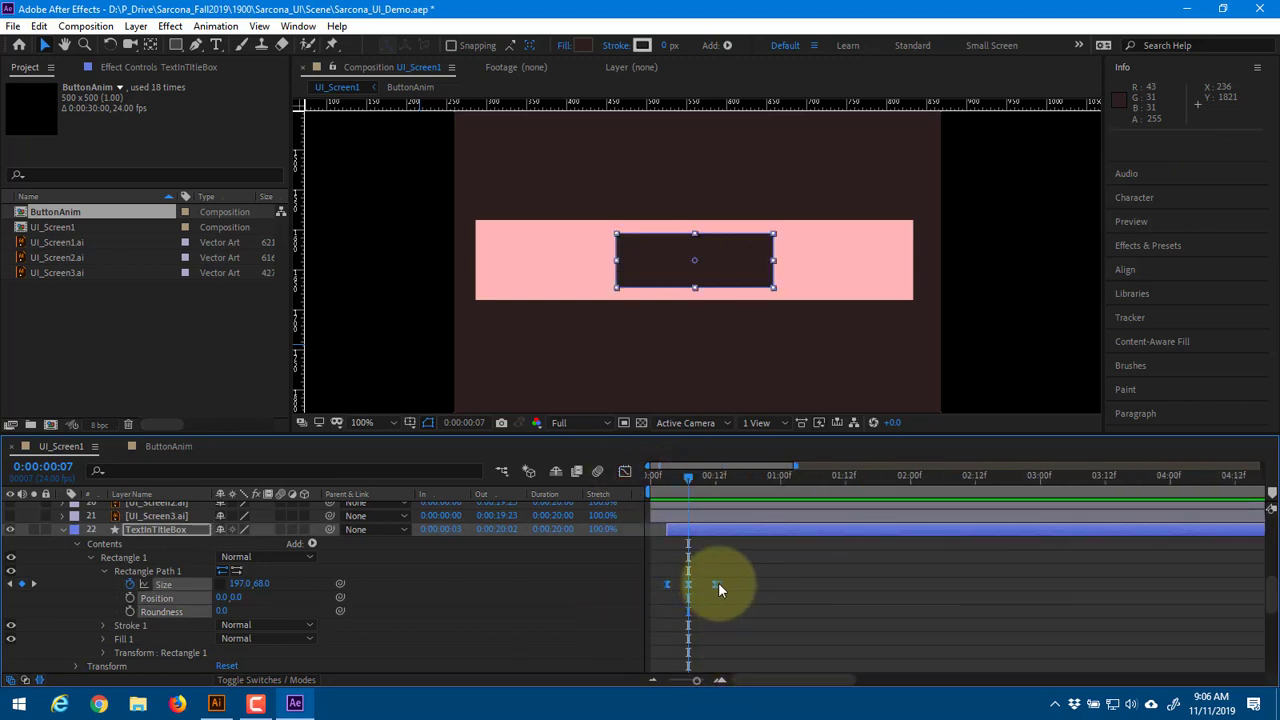
pyautogui.press('space')
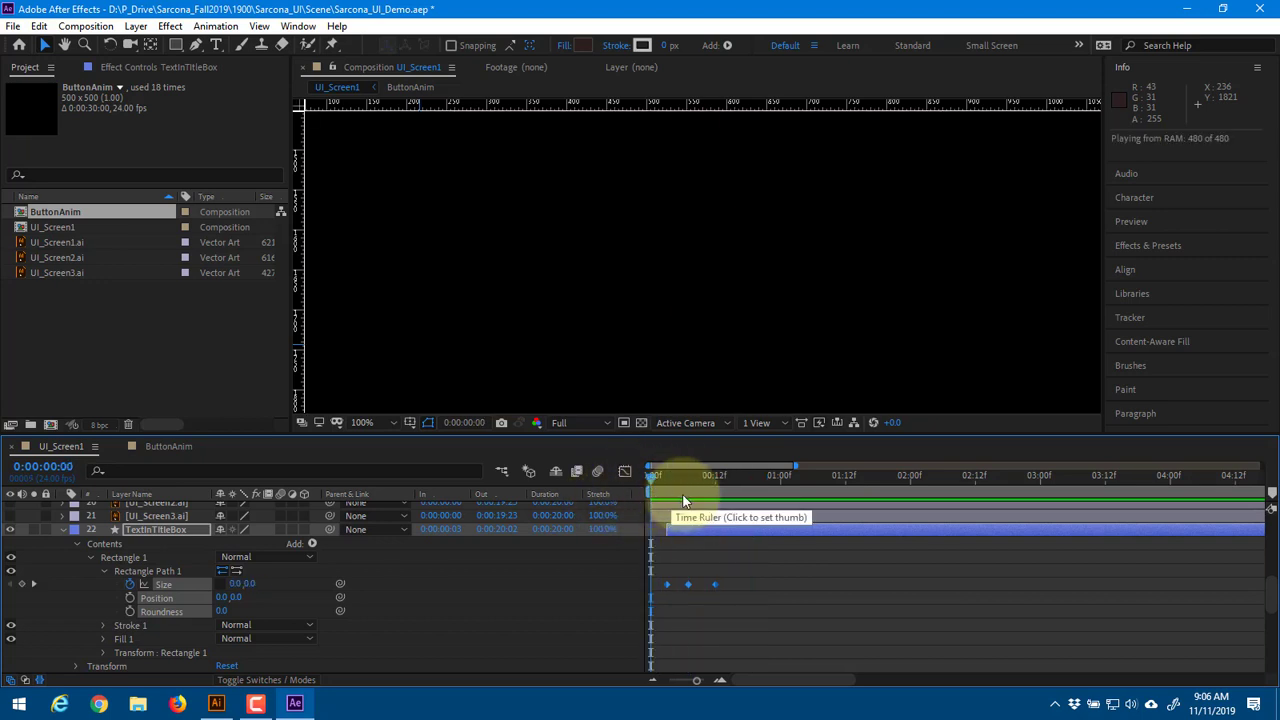
# At 0:00:00:07, set TextInTitleBox's rectangle width to 27 and preview the growth
pyautogui.click(680, 484)
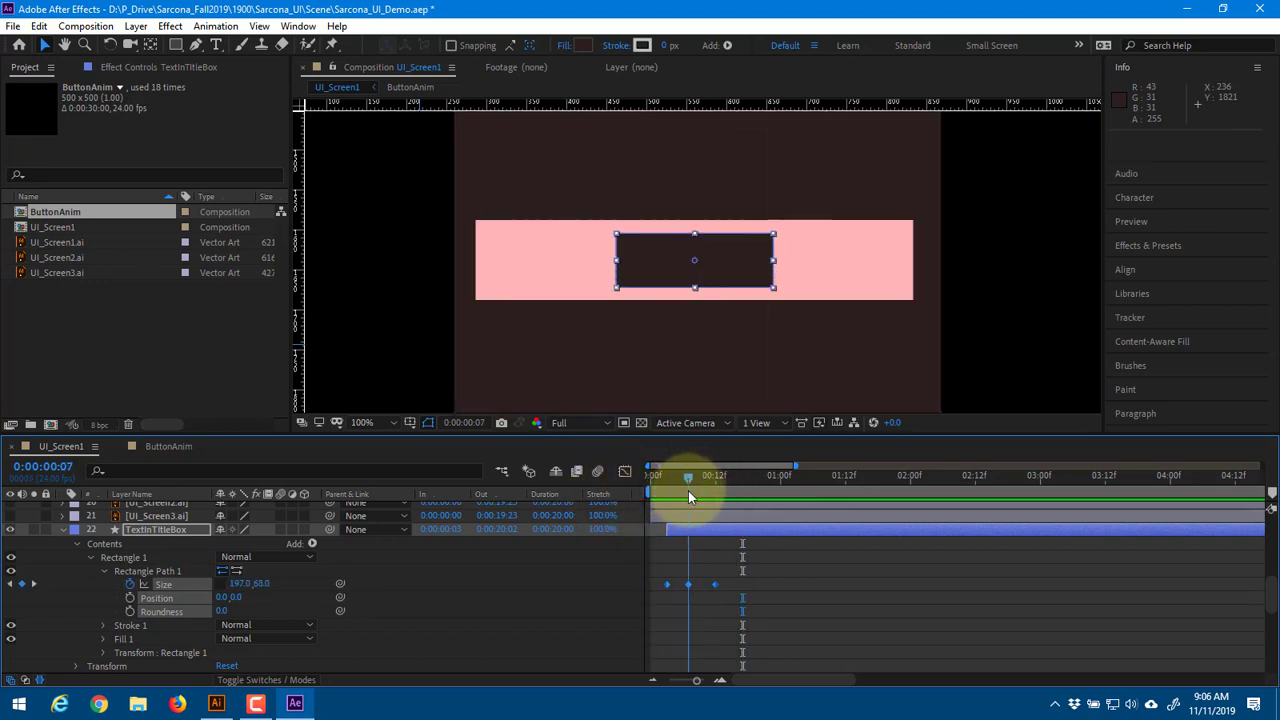
pyautogui.moveTo(690, 489)
pyautogui.mouseDown()
pyautogui.moveTo(718, 495)
pyautogui.moveTo(669, 492)
pyautogui.moveTo(689, 494)
pyautogui.mouseUp()
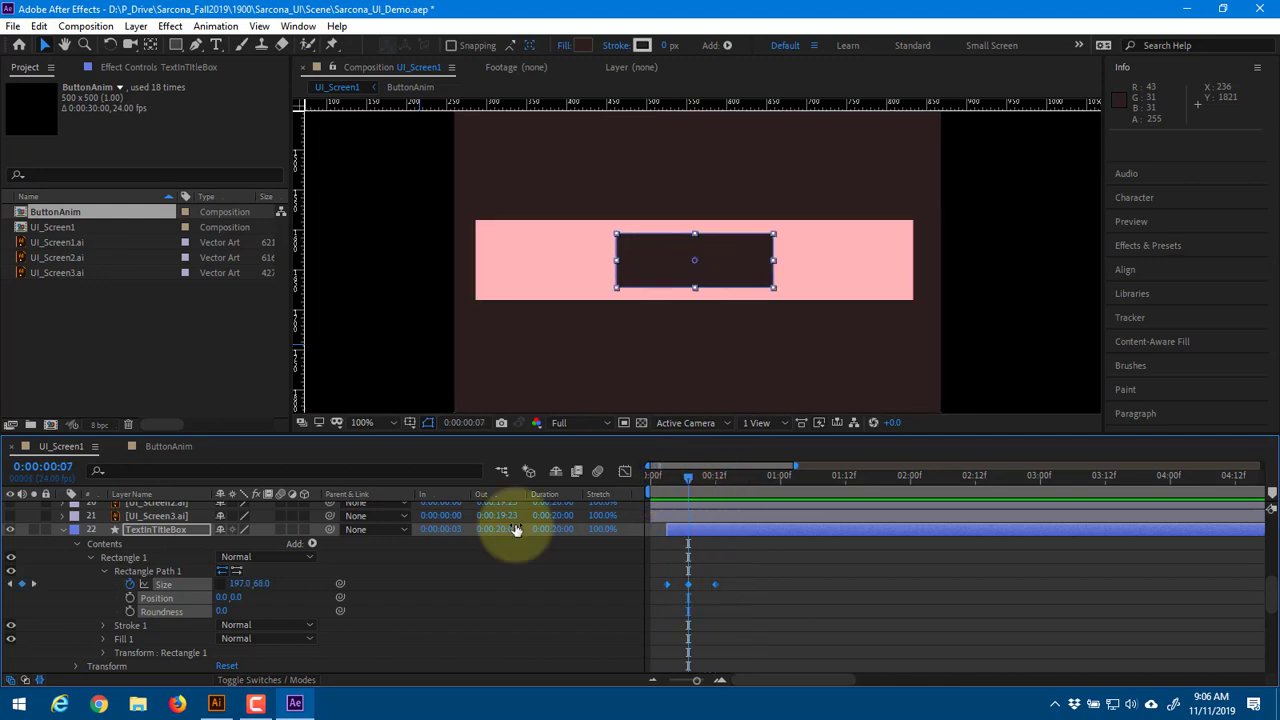
pyautogui.moveTo(244, 584); pyautogui.dragTo(112, 583)
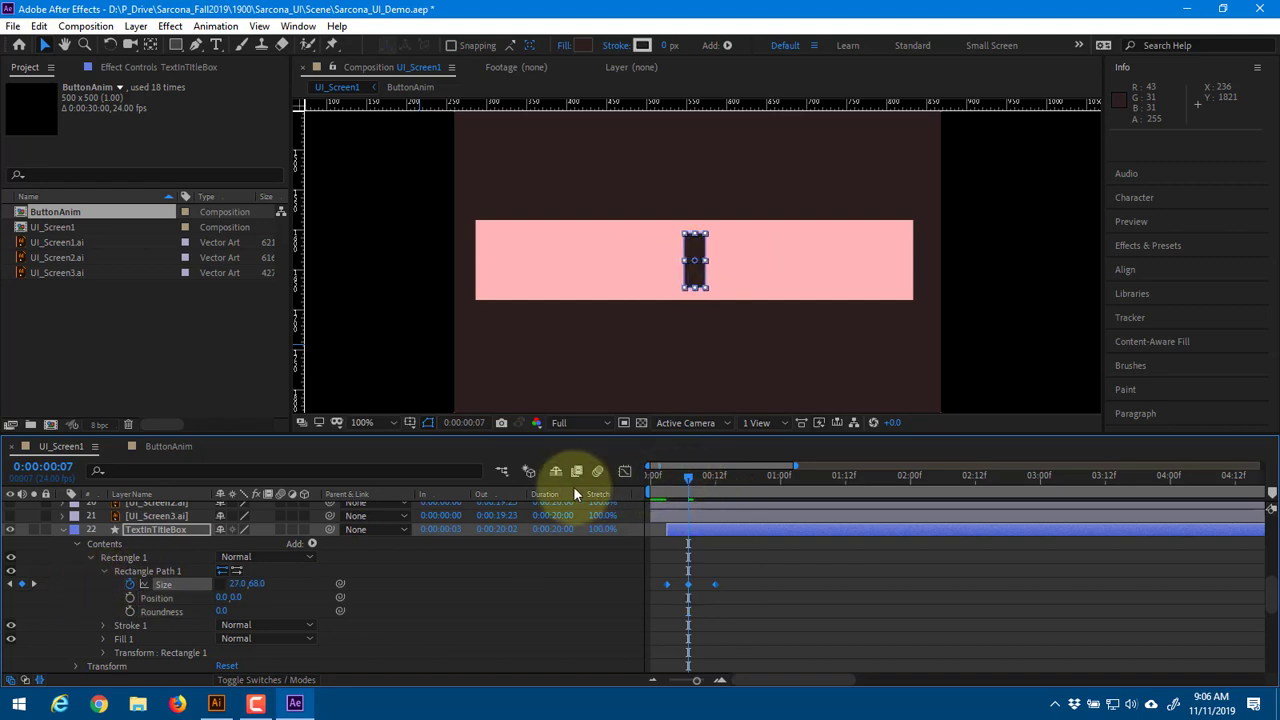
pyautogui.press('space')
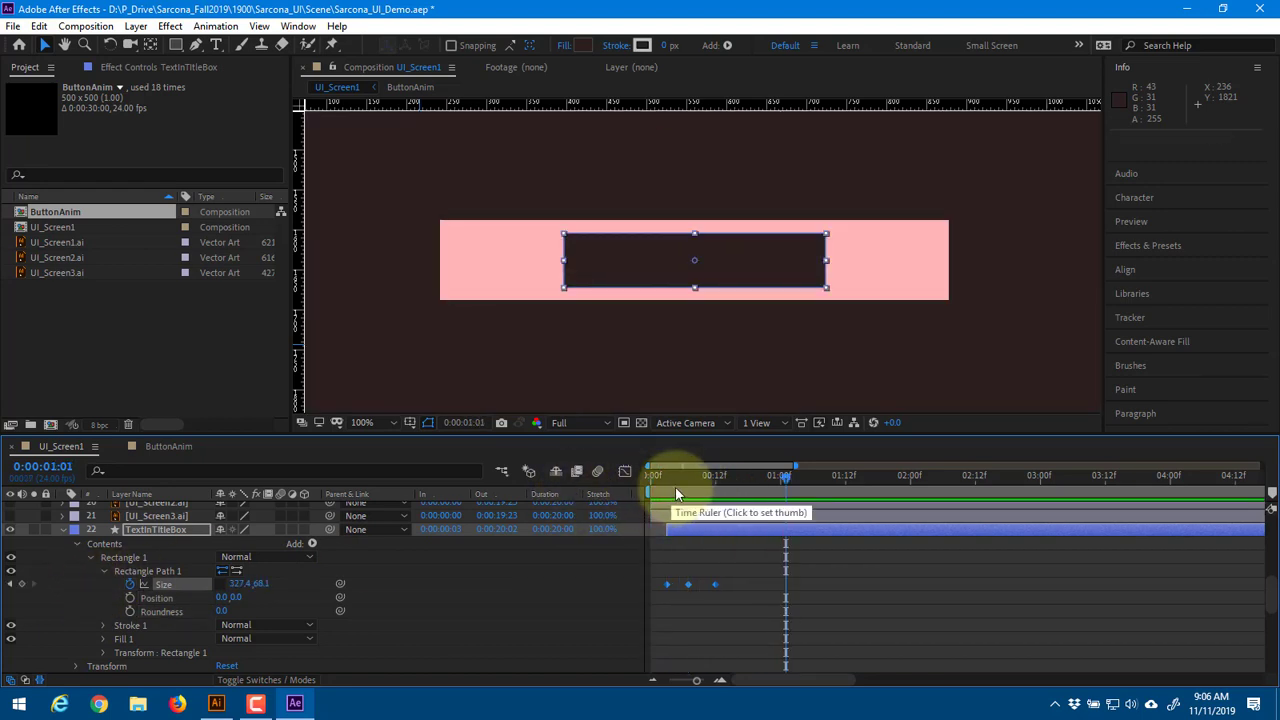
# At 0:00:00:12, widen TextInTitleBox's rectangle to about 593 with all Size keyframes selected, and preview the growth
pyautogui.moveTo(675, 487); pyautogui.dragTo(715, 492)
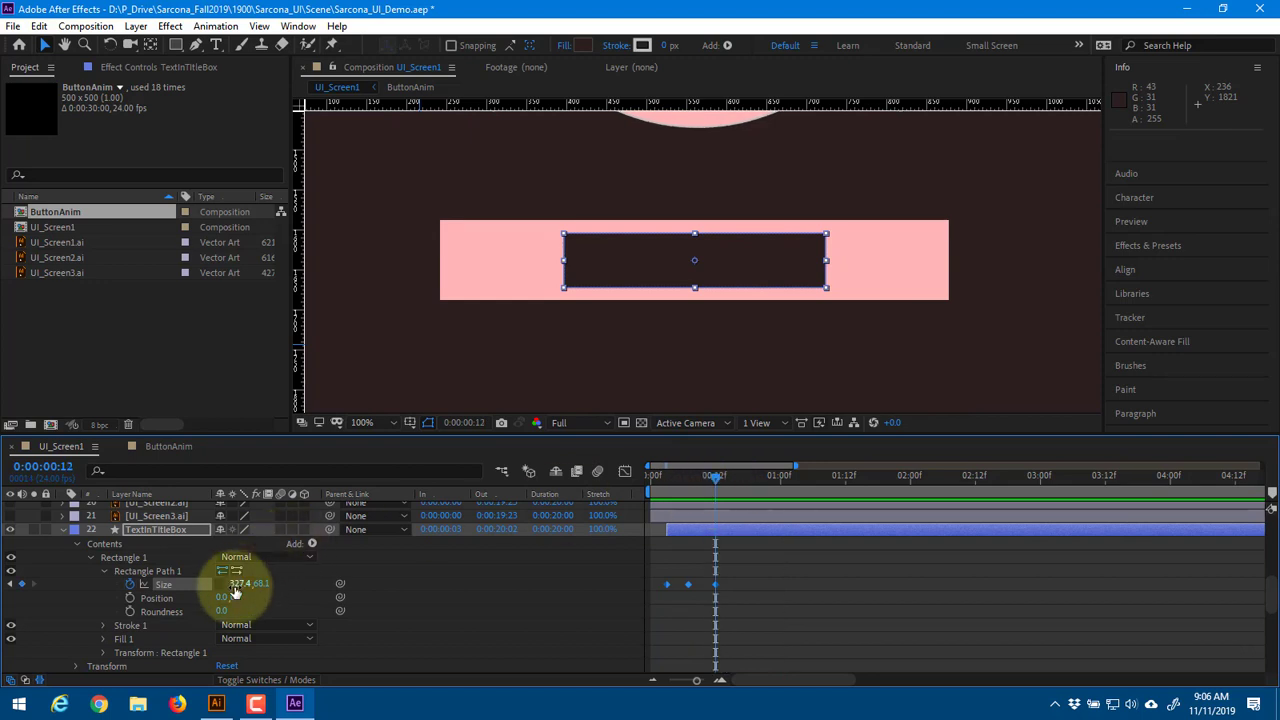
pyautogui.moveTo(235, 590); pyautogui.dragTo(437, 574)
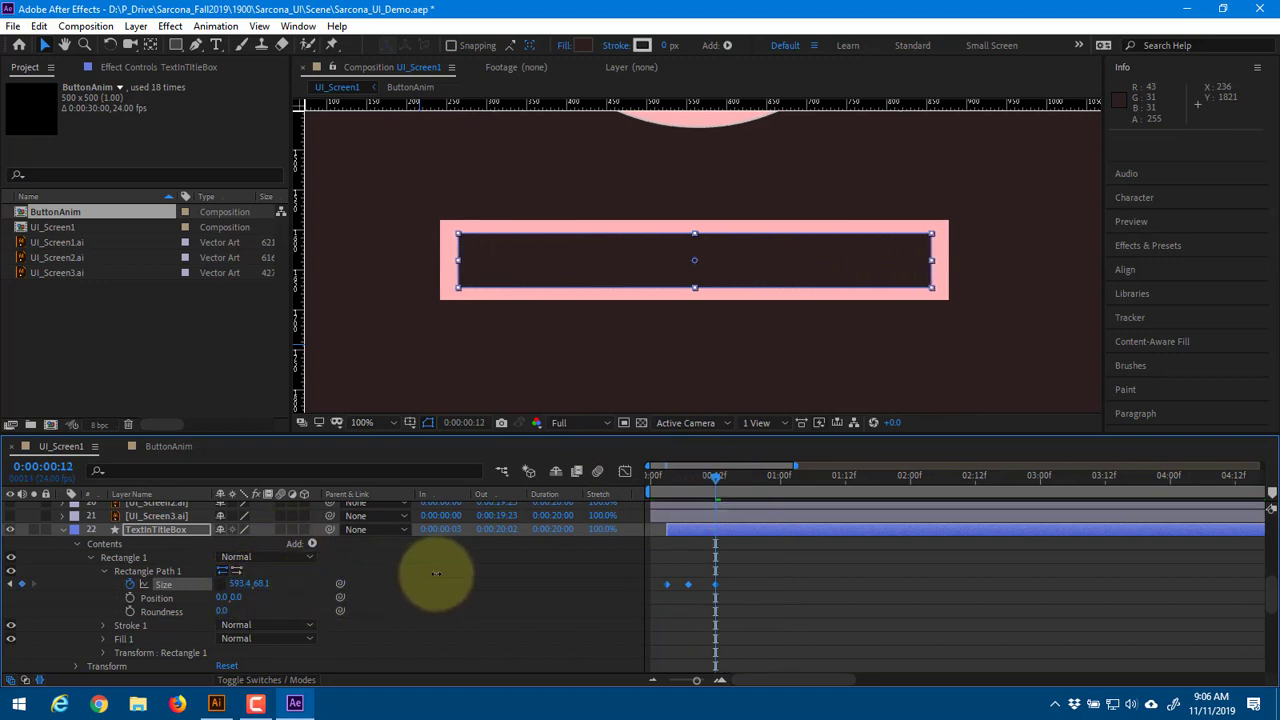
pyautogui.press('space')
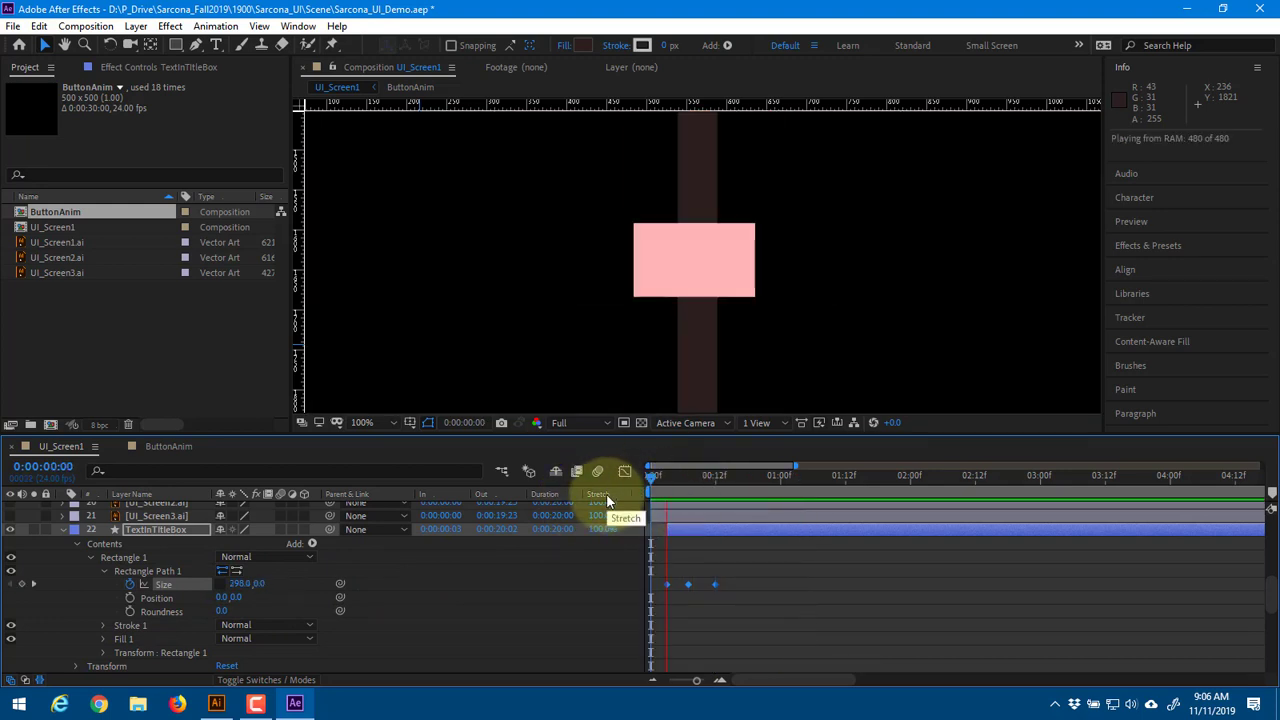
# At 0:00:00:03, reduce TextInTitleBox's rectangle width to 27 and preview the growth
pyautogui.moveTo(640, 477); pyautogui.dragTo(667, 488)
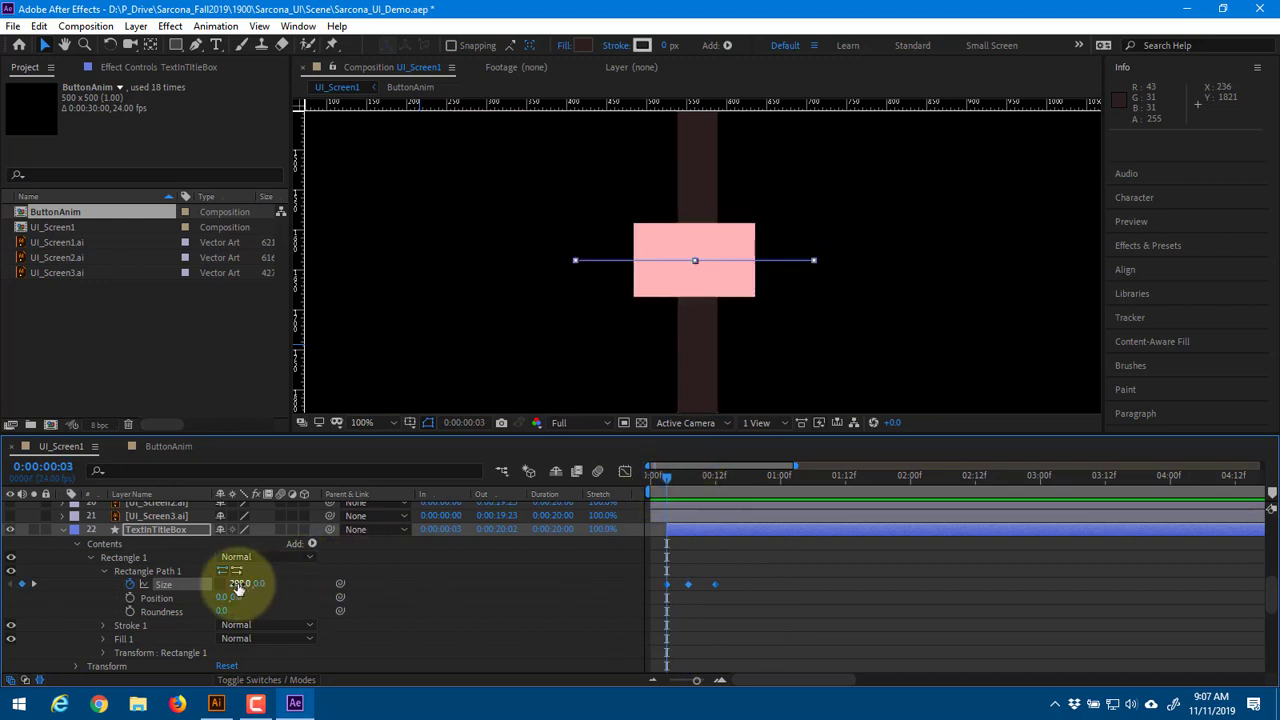
pyautogui.moveTo(243, 584); pyautogui.dragTo(5, 584)
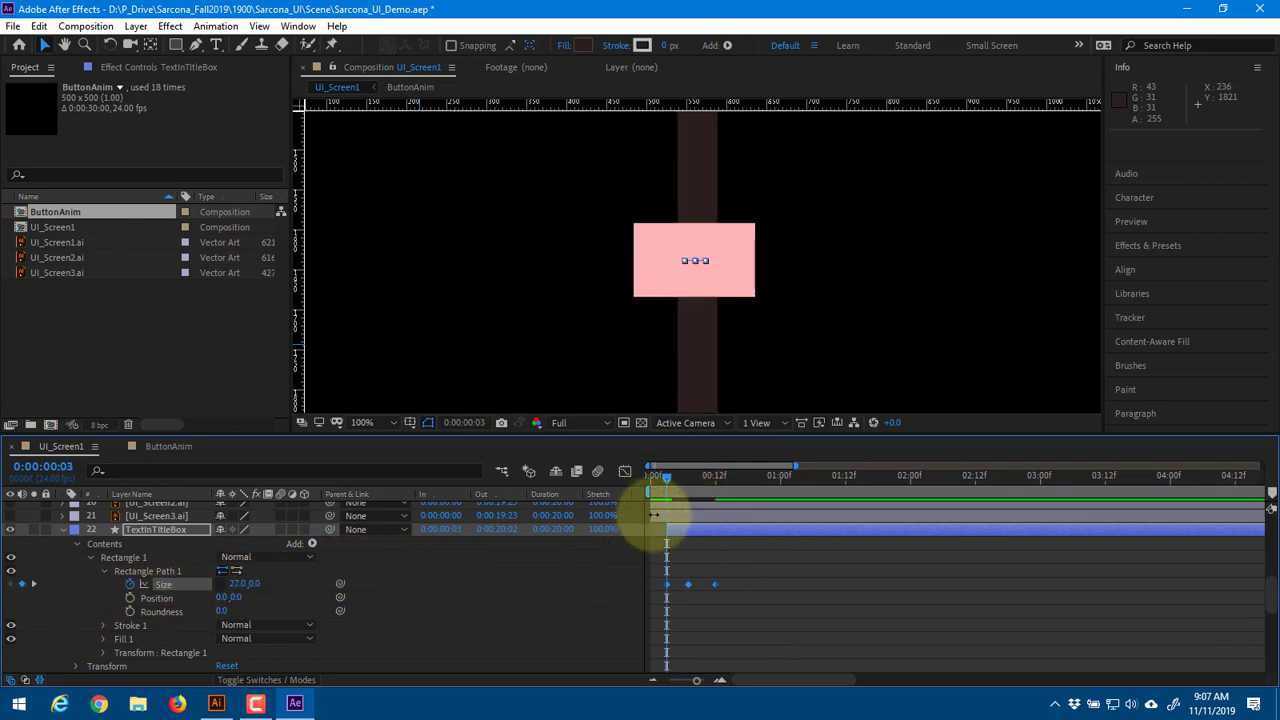
pyautogui.press('space')
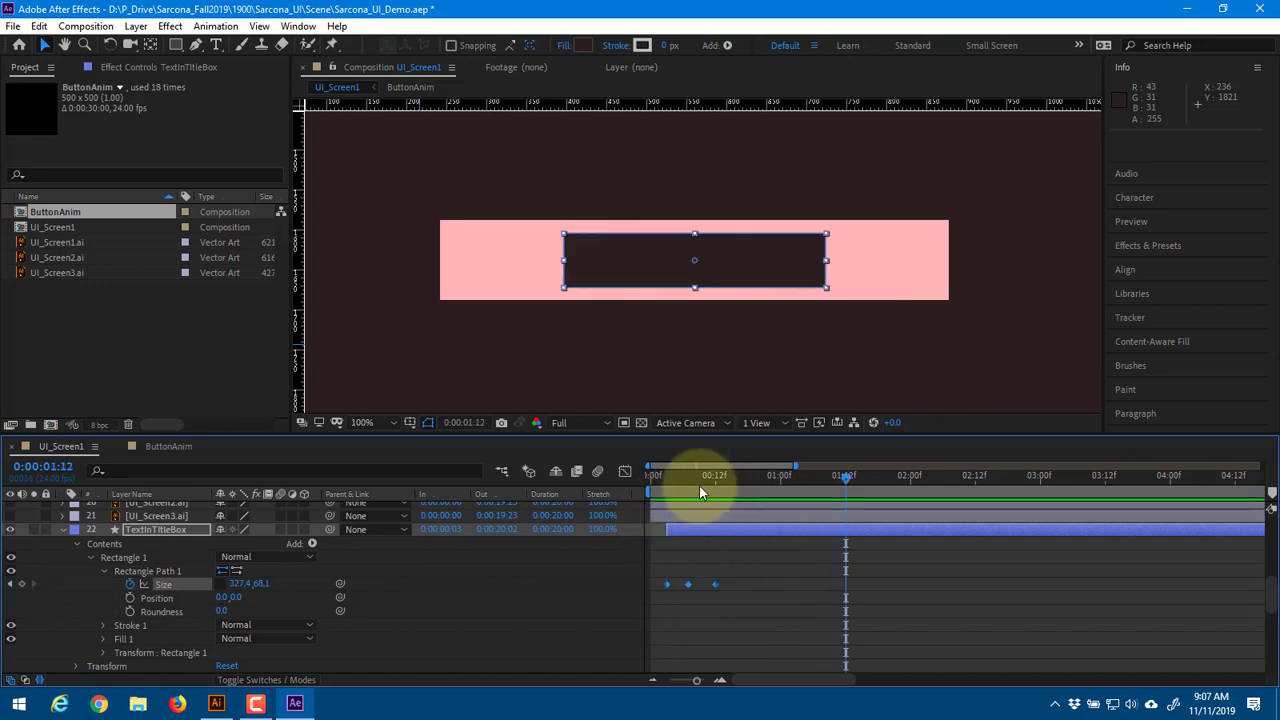
# Deselect the Size keyframes and set TextInTitleBox's rectangle width to 610.4 at 0:00:00:12 only
pyautogui.moveTo(700, 486); pyautogui.dragTo(721, 488)
pyautogui.click(458, 584)
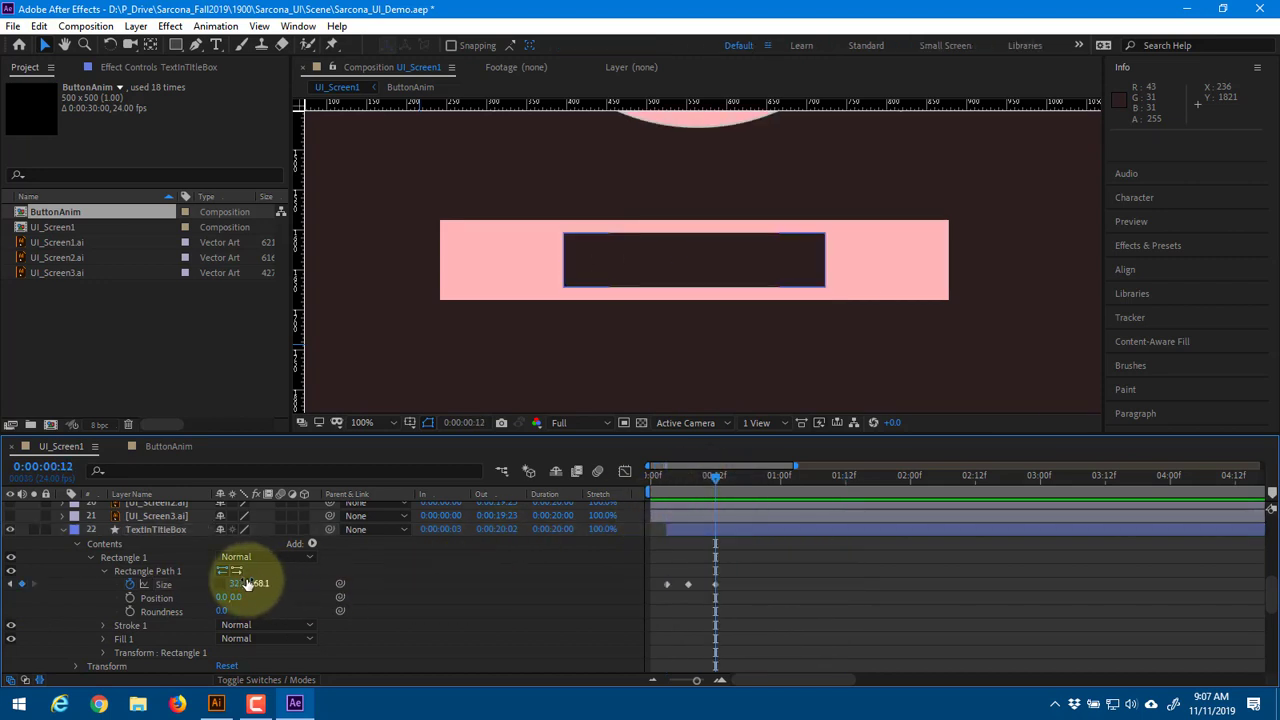
pyautogui.moveTo(248, 585); pyautogui.dragTo(535, 586)
pyautogui.click(660, 525)
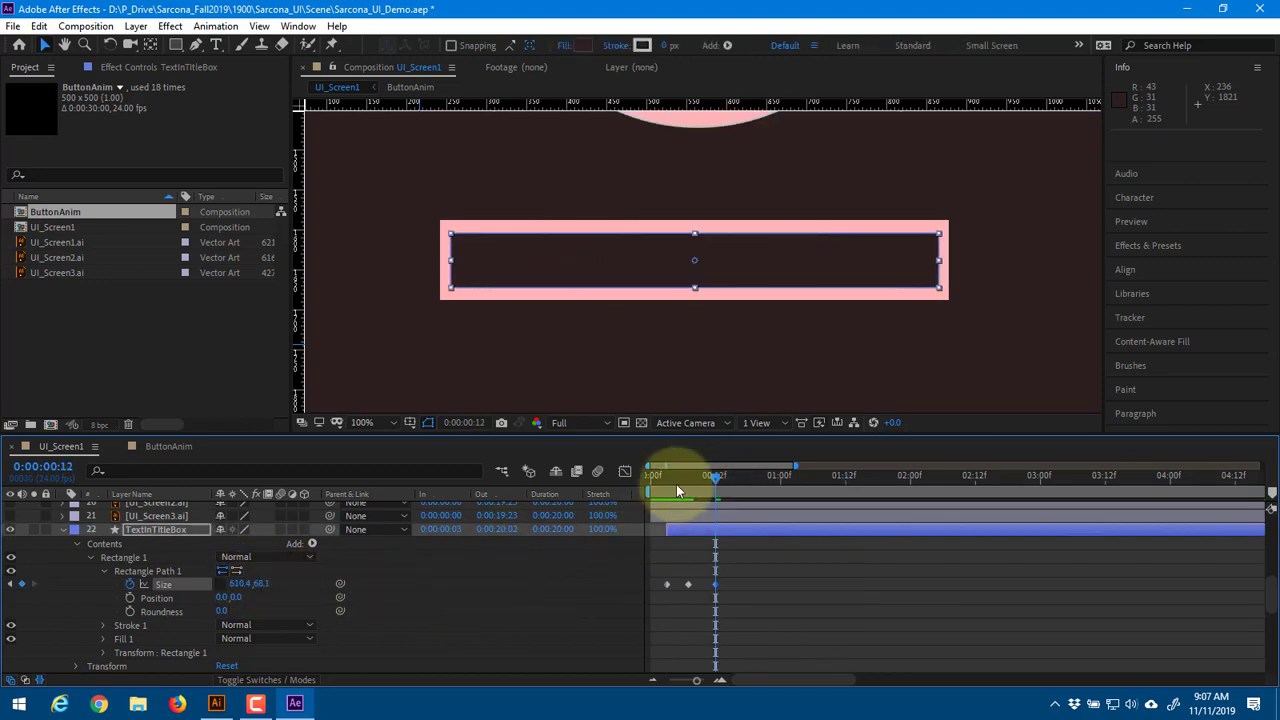
# Preview the inner text box growth from the start of the composition
pyautogui.moveTo(676, 484); pyautogui.dragTo(614, 488)
pyautogui.press('space')
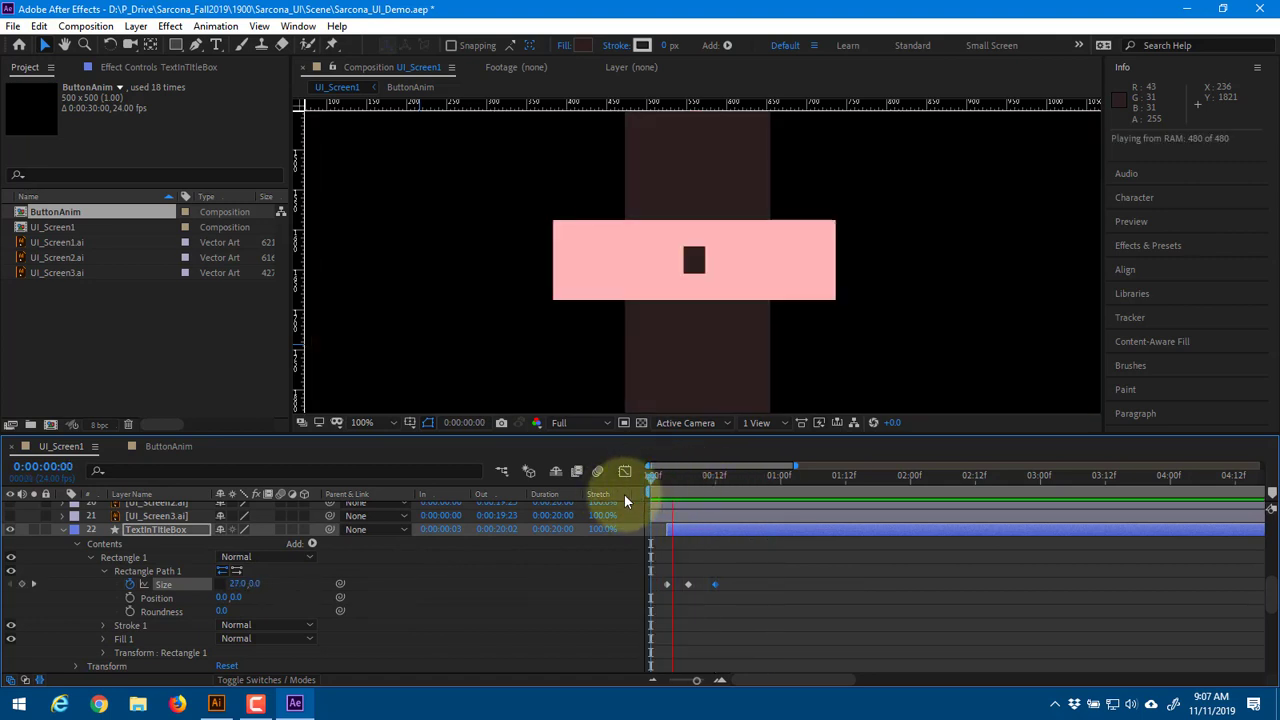
pyautogui.press('space')
# Apply Easy Ease to all three of TextInTitleBox's Size keyframes and preview the growth
pyautogui.moveTo(654, 595); pyautogui.dragTo(724, 576)
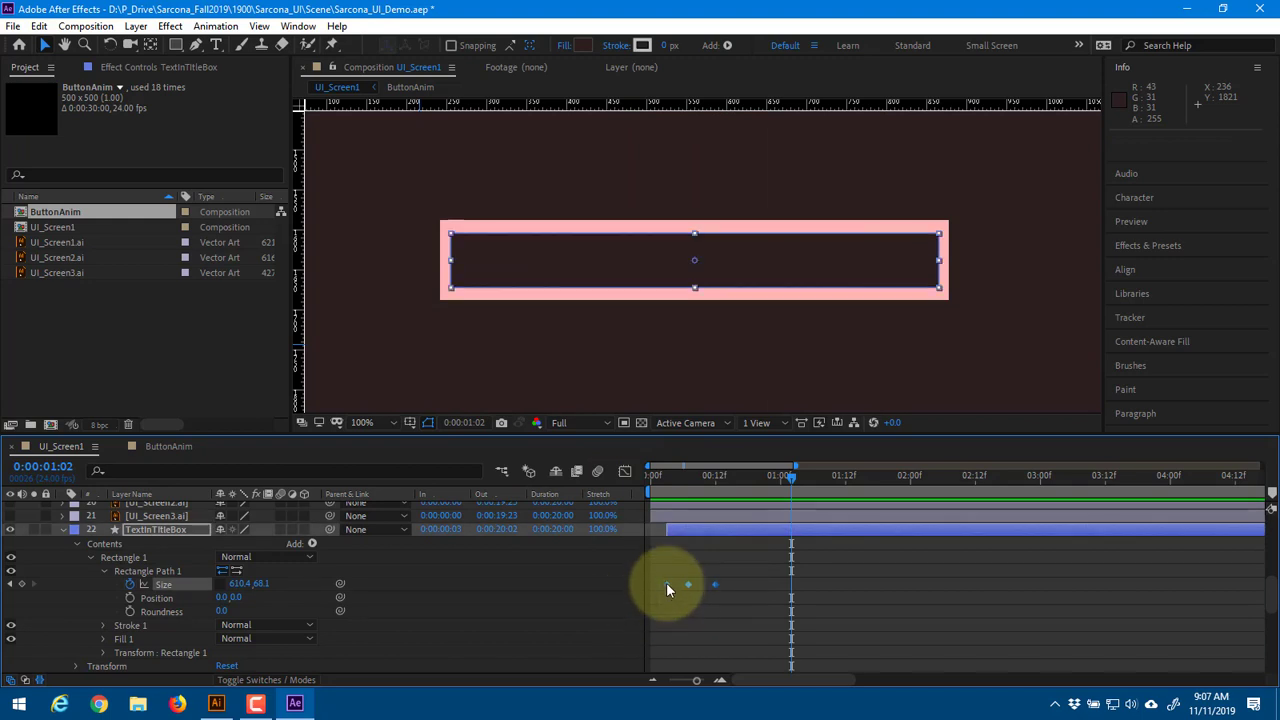
pyautogui.rightClick(666, 582)
pyautogui.click(885, 466)
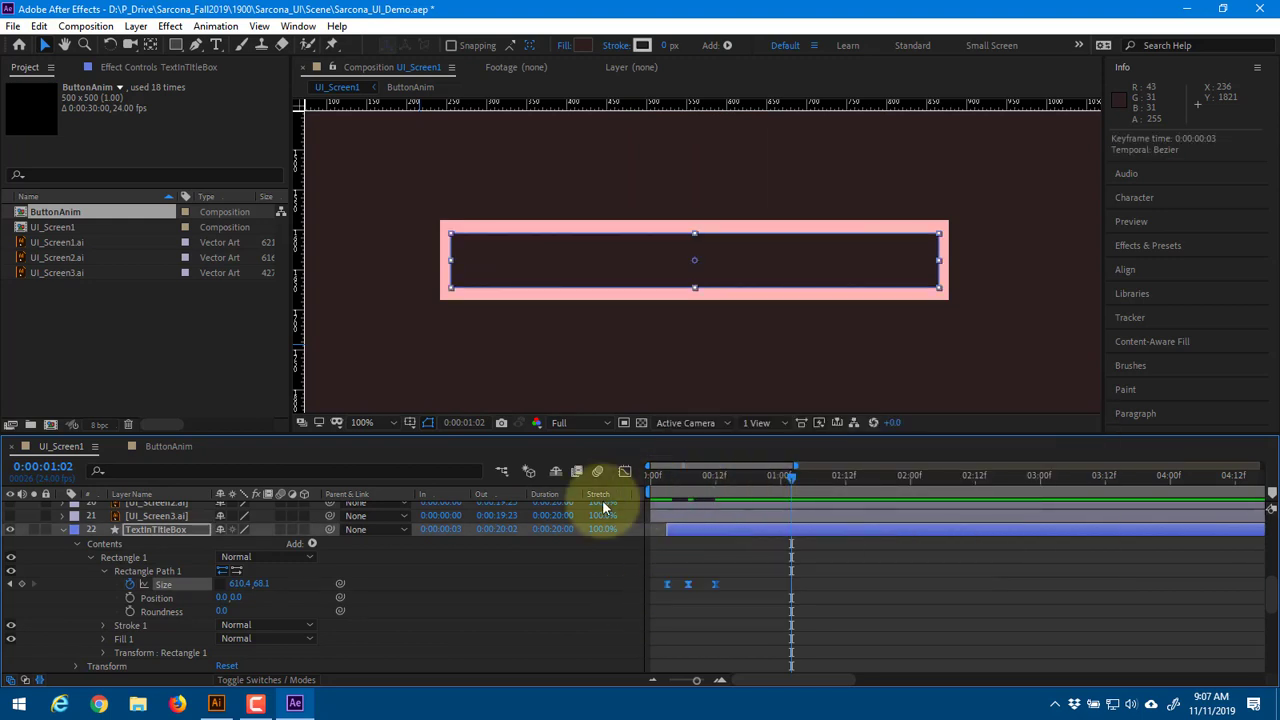
pyautogui.press('Home')
pyautogui.press('space')
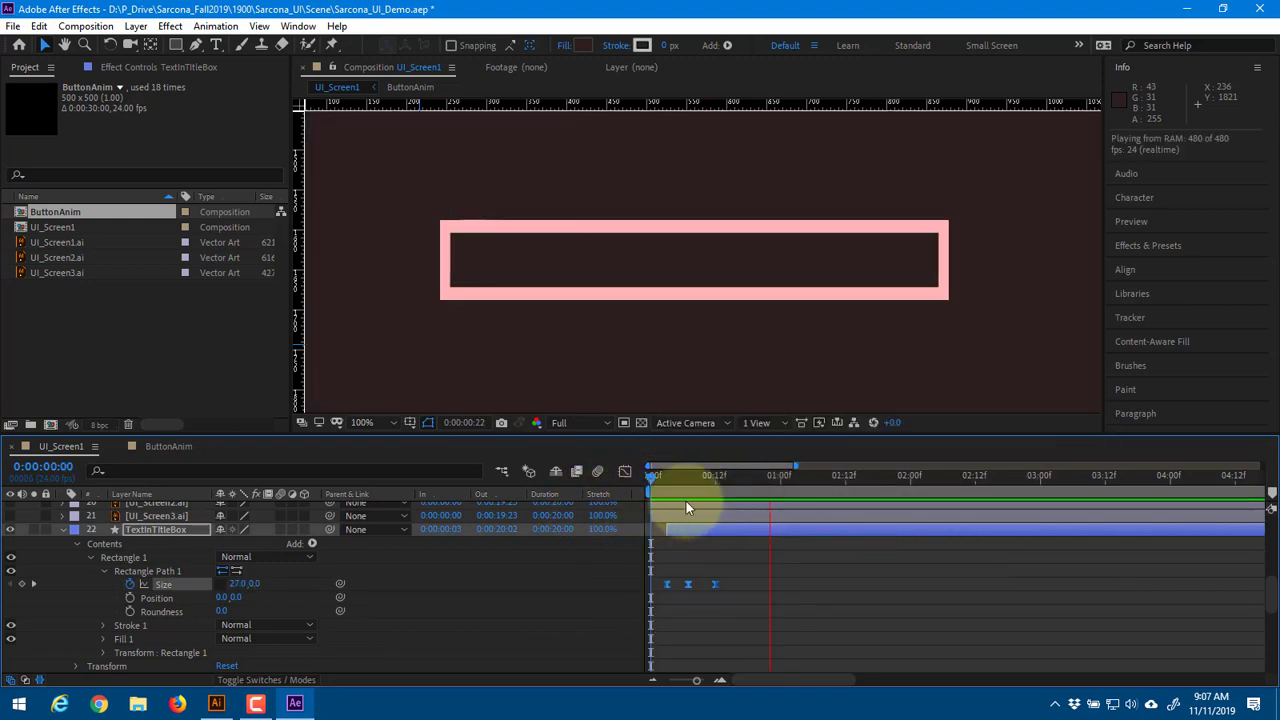
pyautogui.press('space')
pyautogui.press('j')
pyautogui.press('j')
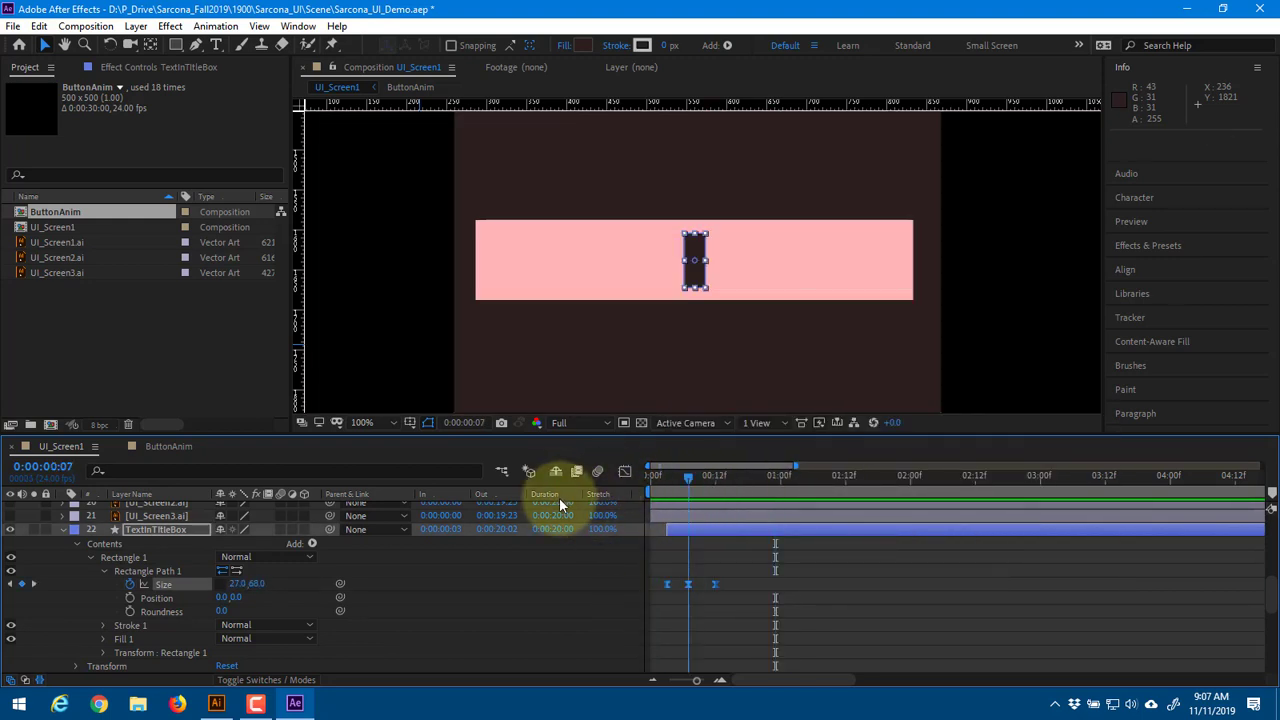
pyautogui.press('space')
pyautogui.press('space')
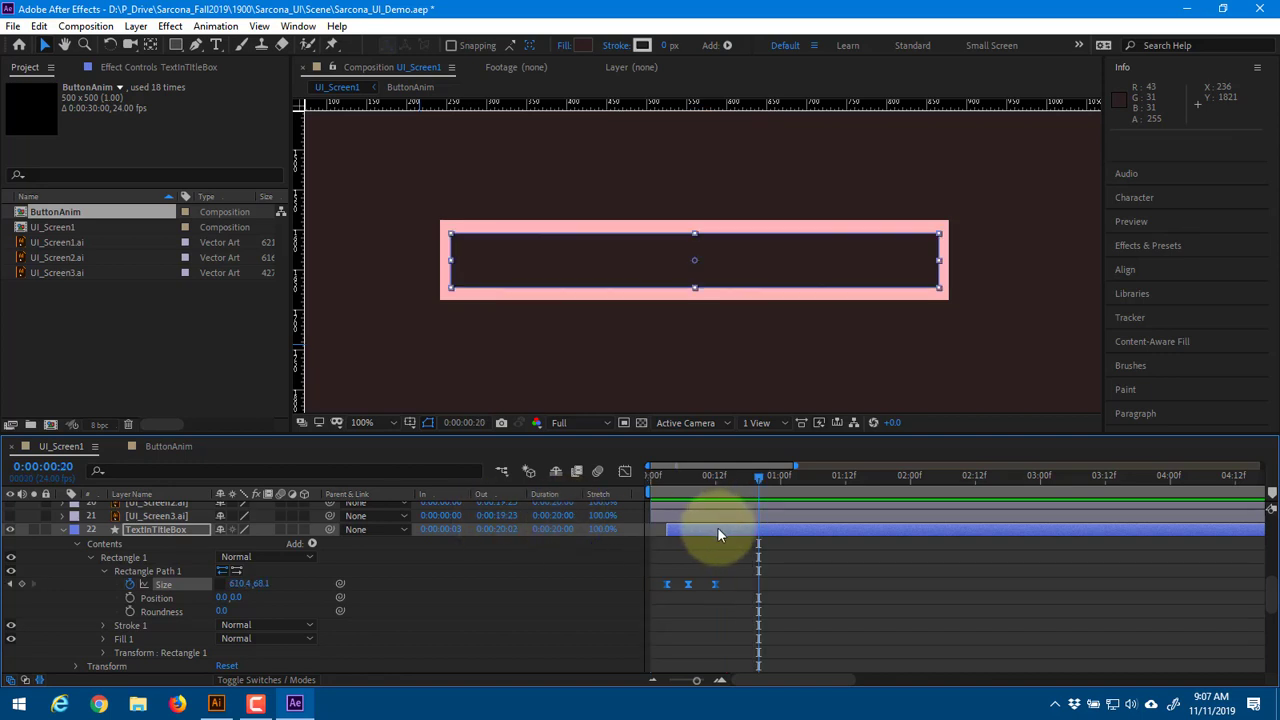
# Shift the TextInTitleBox layer to start at 0:00:00:02, preview the timing, and collapse its properties
pyautogui.moveTo(717, 527); pyautogui.dragTo(710, 528)
pyautogui.press('Home')
pyautogui.press('space')
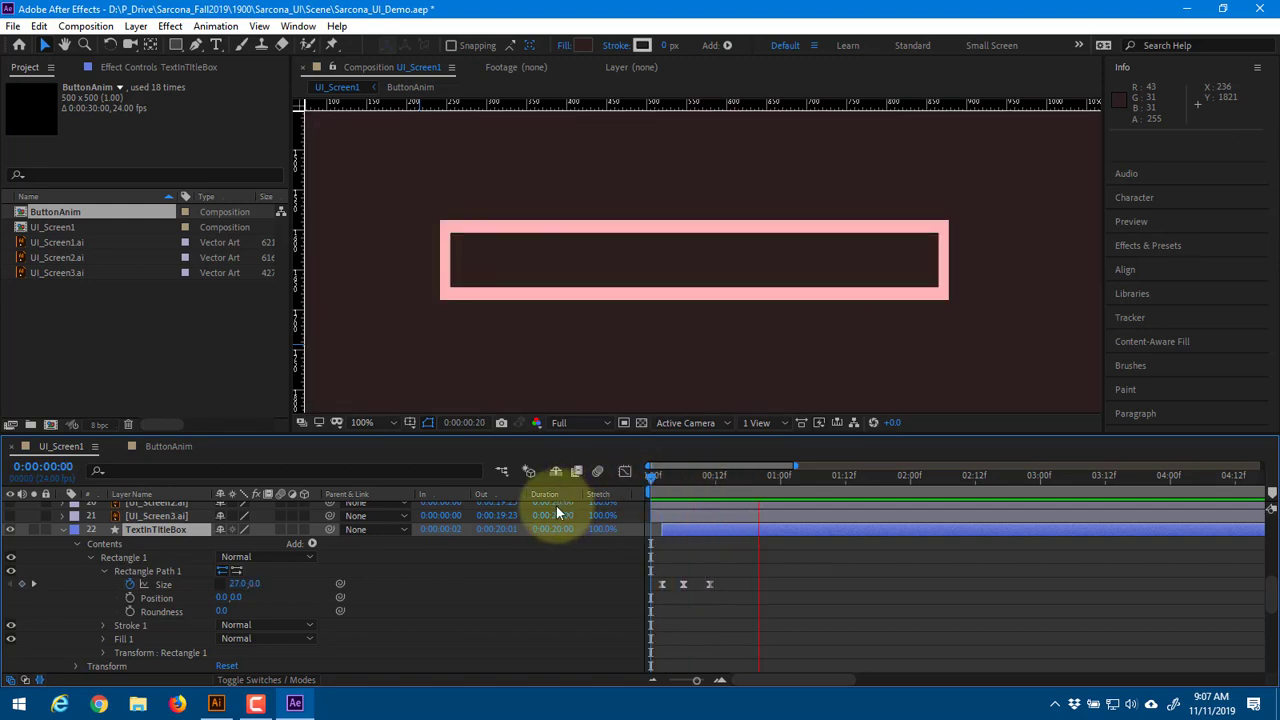
pyautogui.press('space')
pyautogui.click(62, 529)
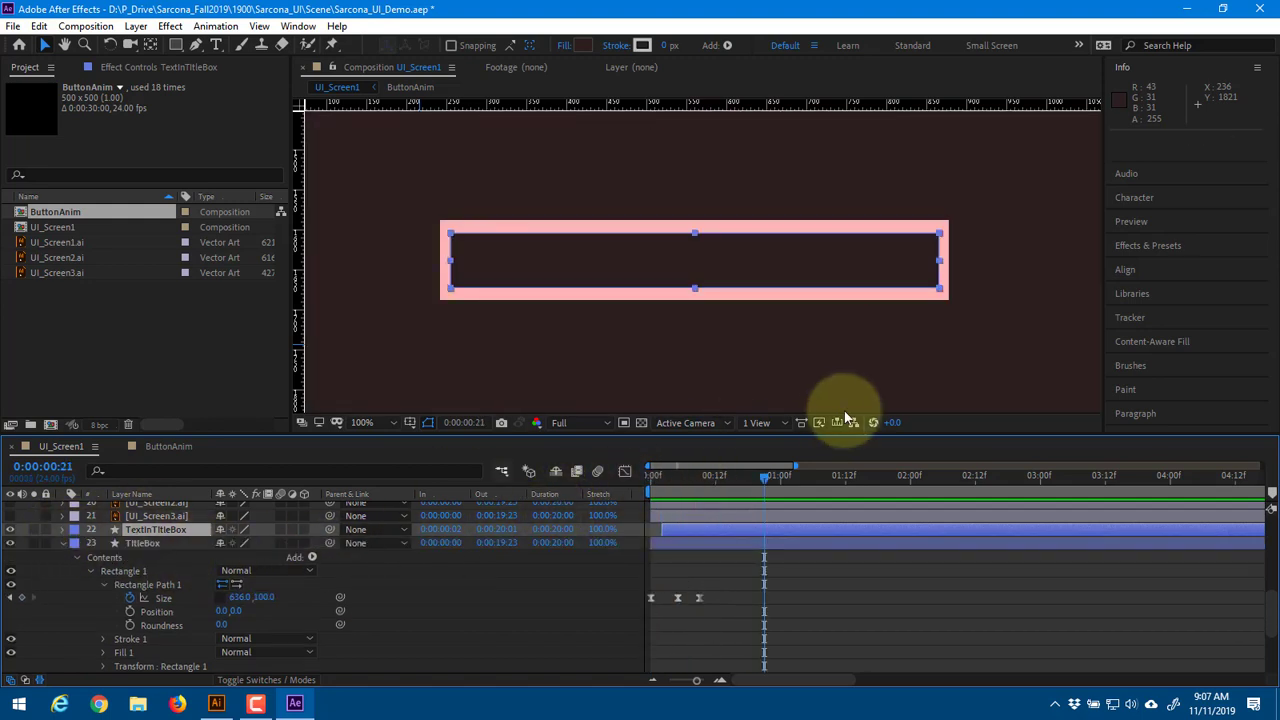
# Delay TextInTitleBox and TitleBox together to start at 0:00:00:04 and 0:00:00:02, and scrub through the opening frames
pyautogui.scroll(-4, 648, 354)
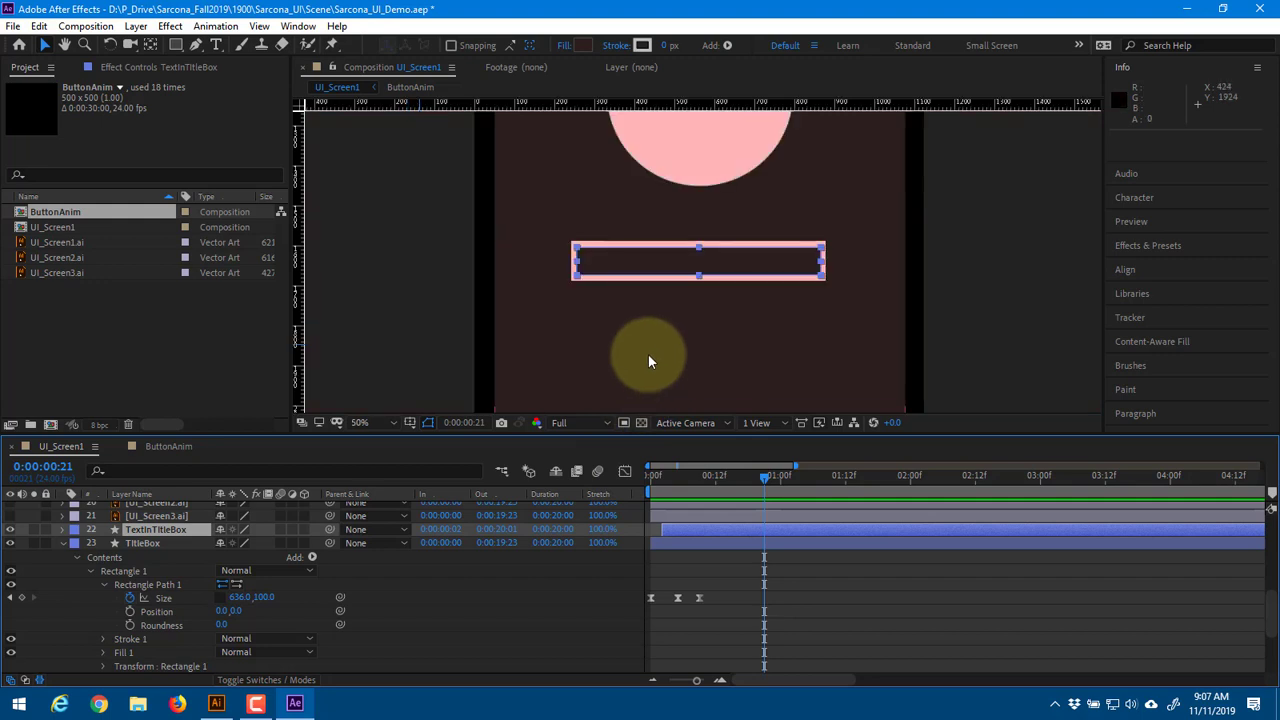
pyautogui.click(650, 478)
pyautogui.scroll(-1, 636, 336)
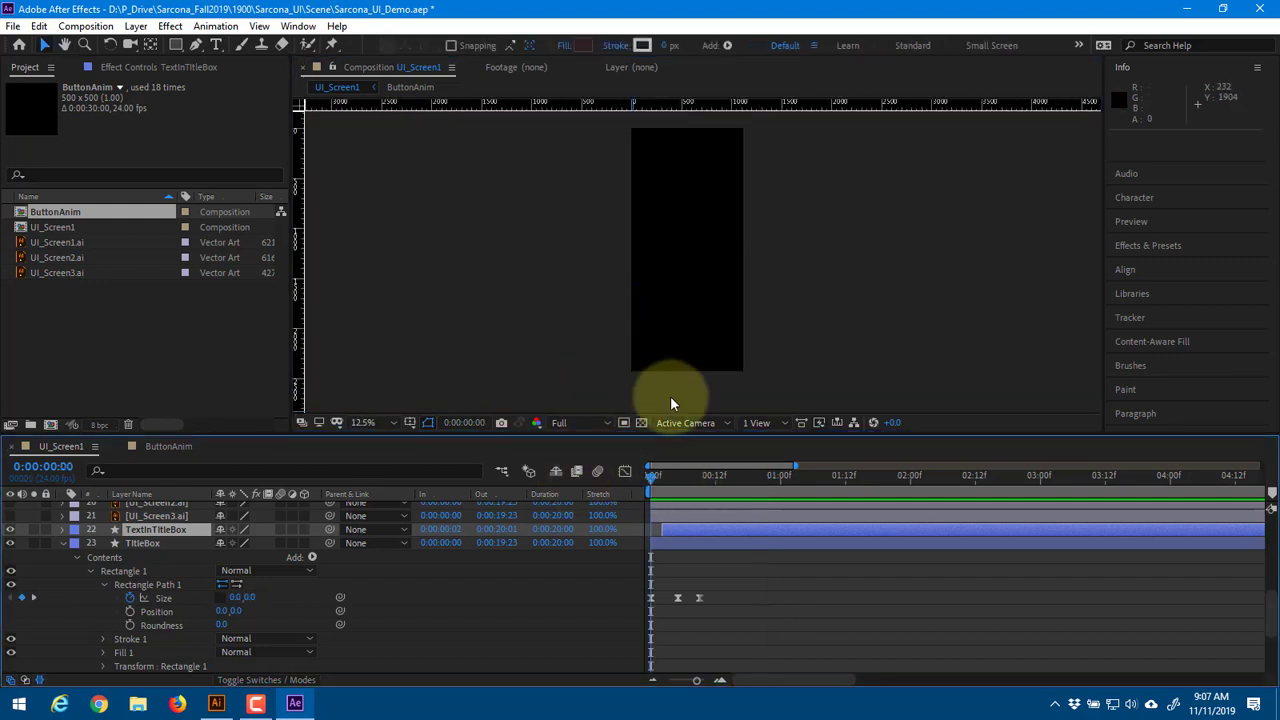
pyautogui.moveTo(677, 543); pyautogui.dragTo(687, 539)
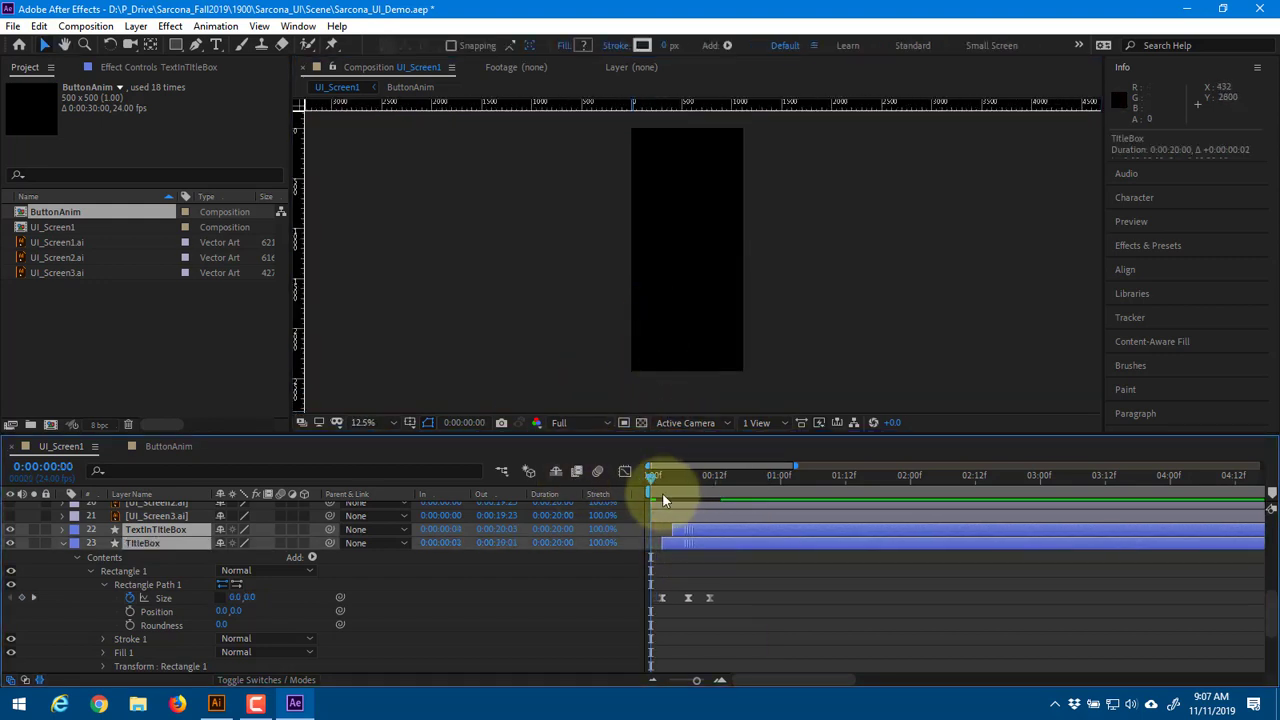
pyautogui.click(662, 480)
pyautogui.moveTo(666, 482); pyautogui.dragTo(701, 486)
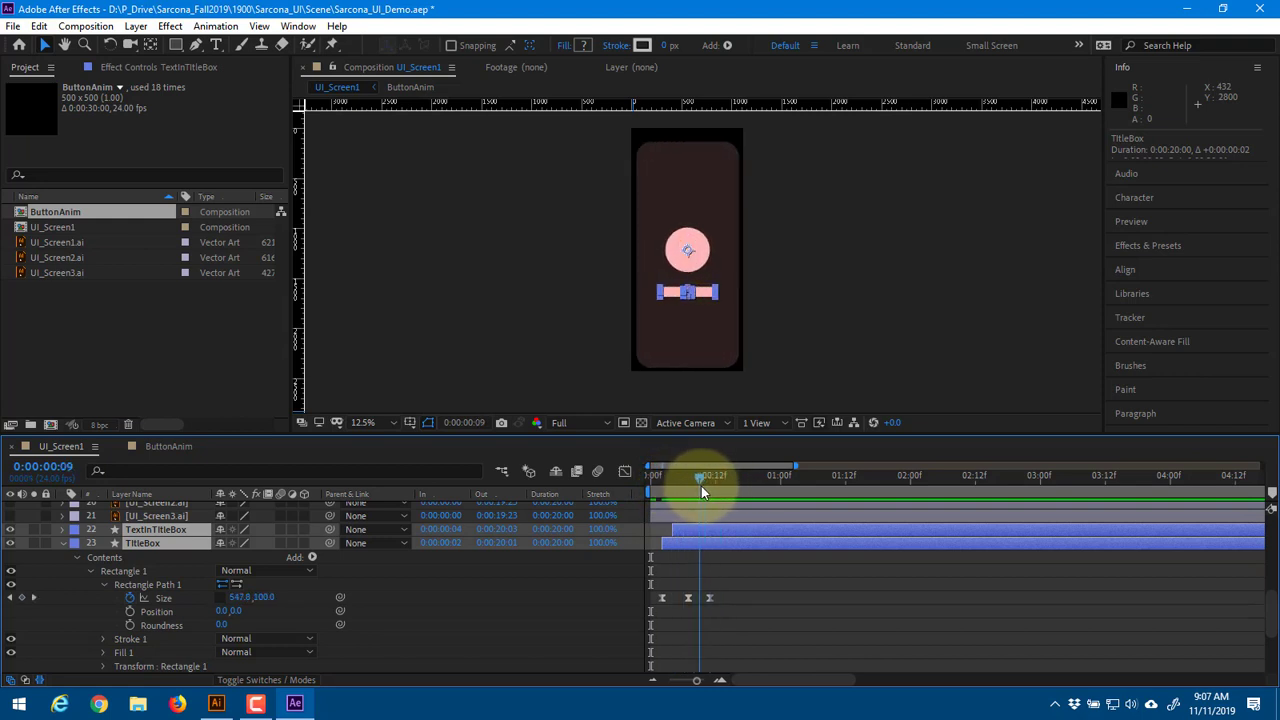
# Delay TitleBox to 0:00:00:06 and TextInTitleBox to 0:00:00:08 together, and preview the intro
pyautogui.moveTo(711, 544); pyautogui.dragTo(732, 542)
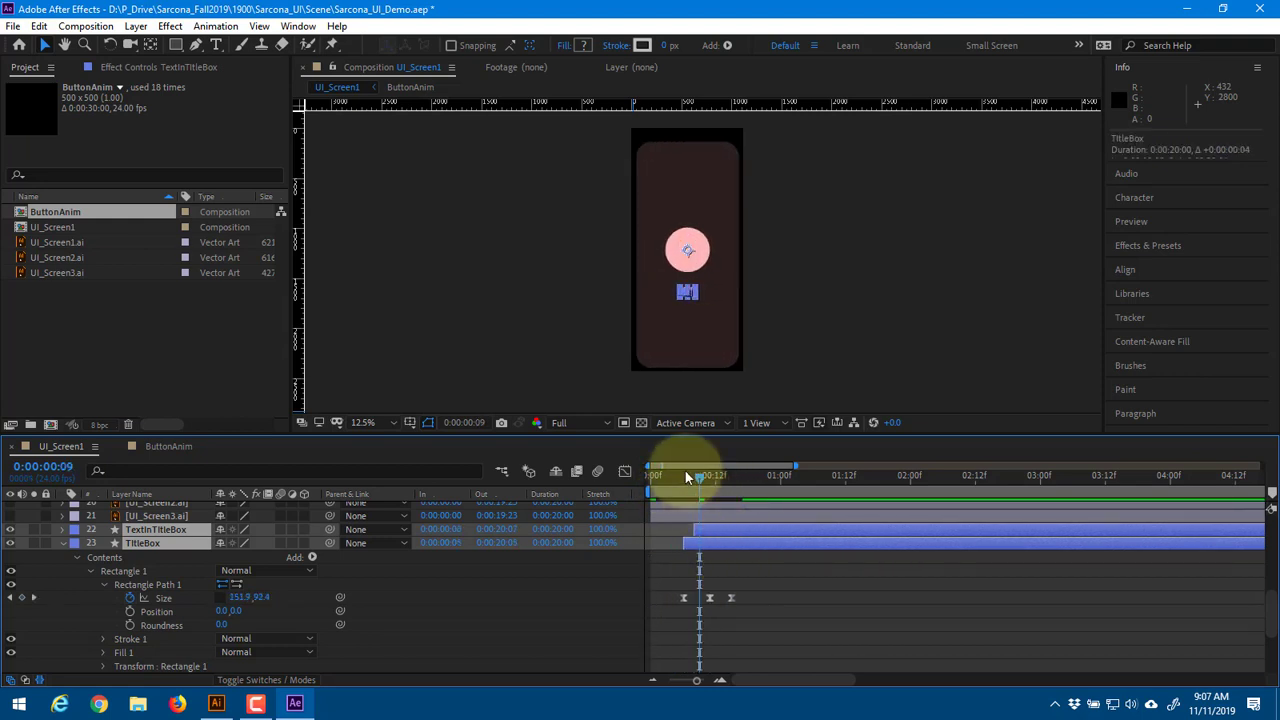
pyautogui.moveTo(684, 469); pyautogui.dragTo(593, 485)
pyautogui.press('space')
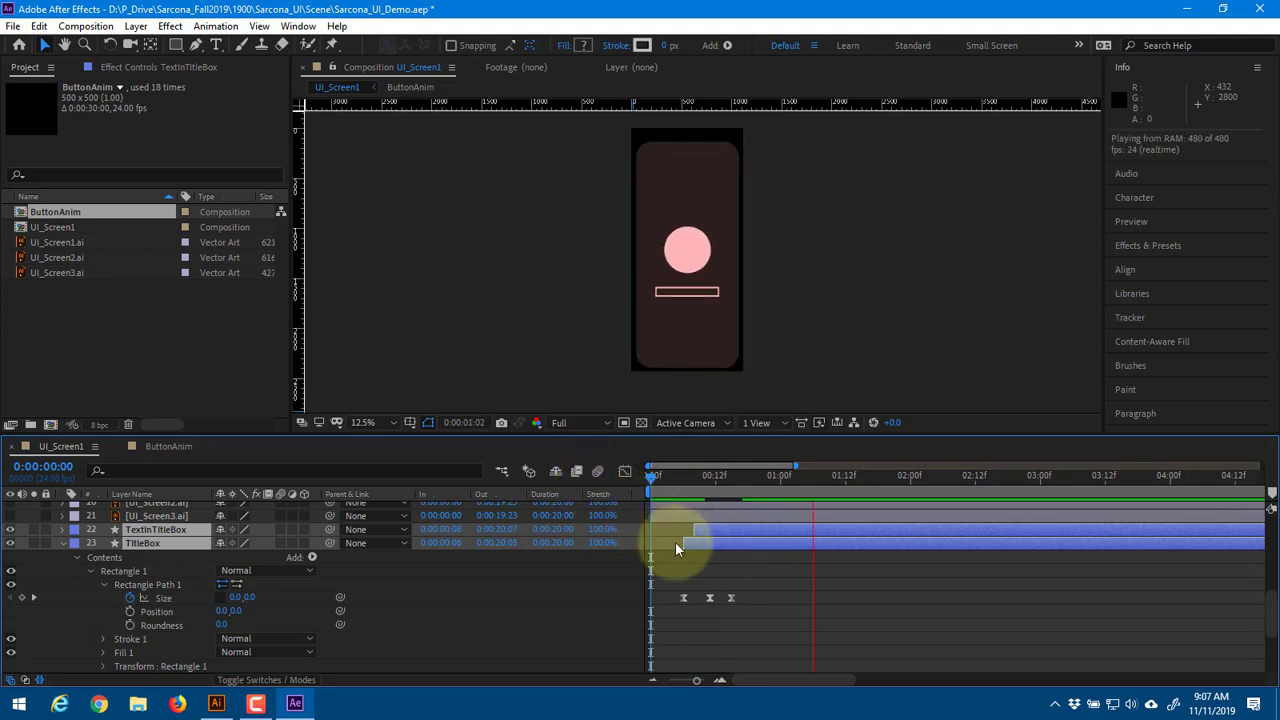
# Move TitleBox and TextInTitleBox together to start at 0:00:00:04 and 0:00:00:06, and preview the intro twice
pyautogui.moveTo(699, 544); pyautogui.dragTo(689, 543)
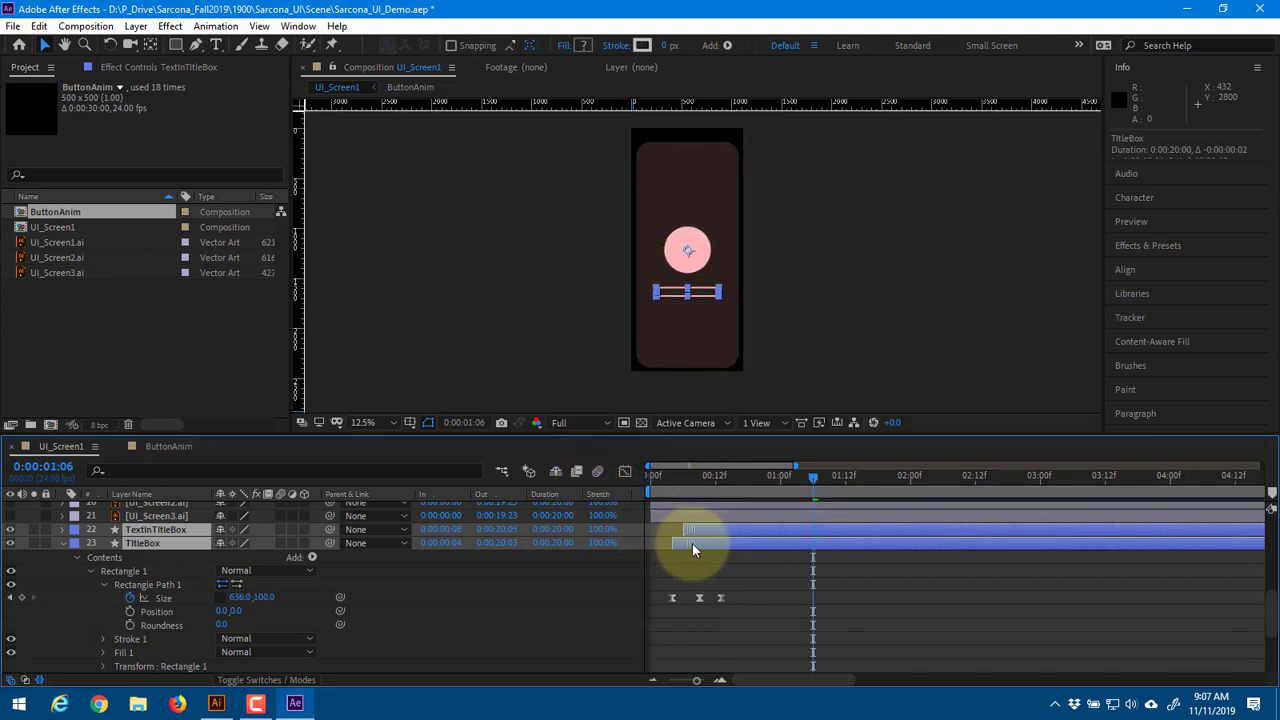
pyautogui.press('space')
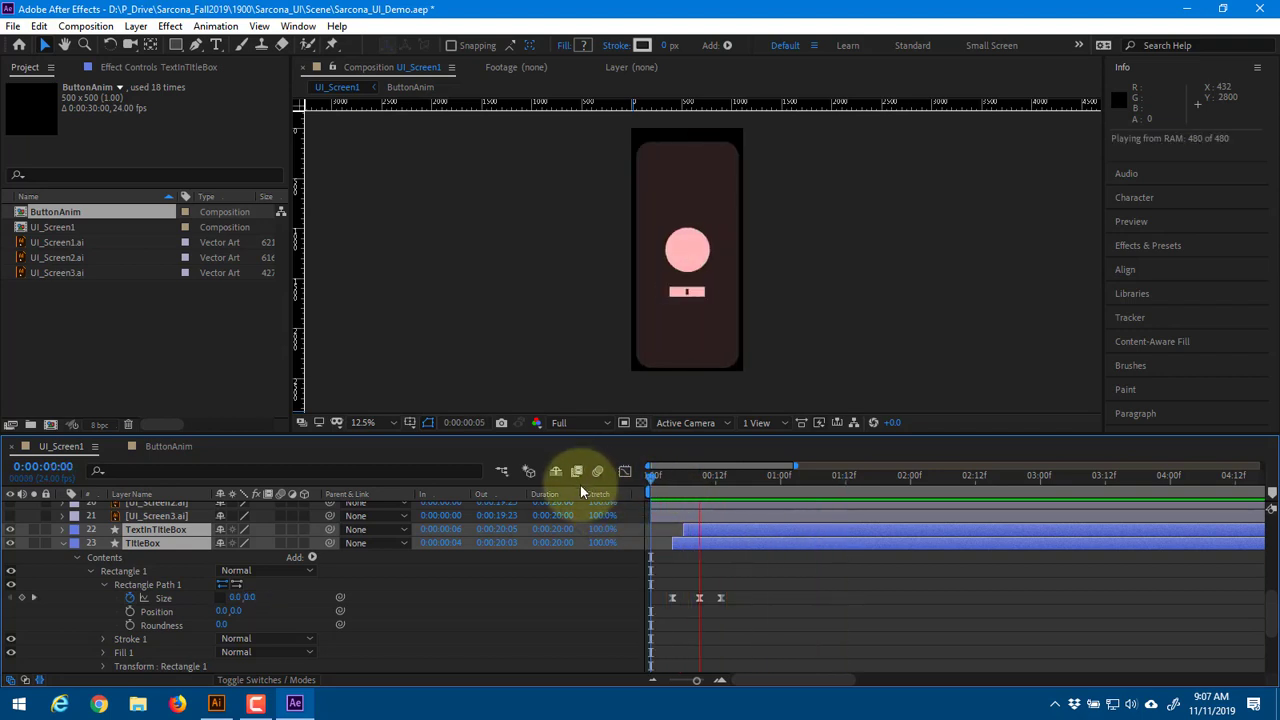
pyautogui.press('space')
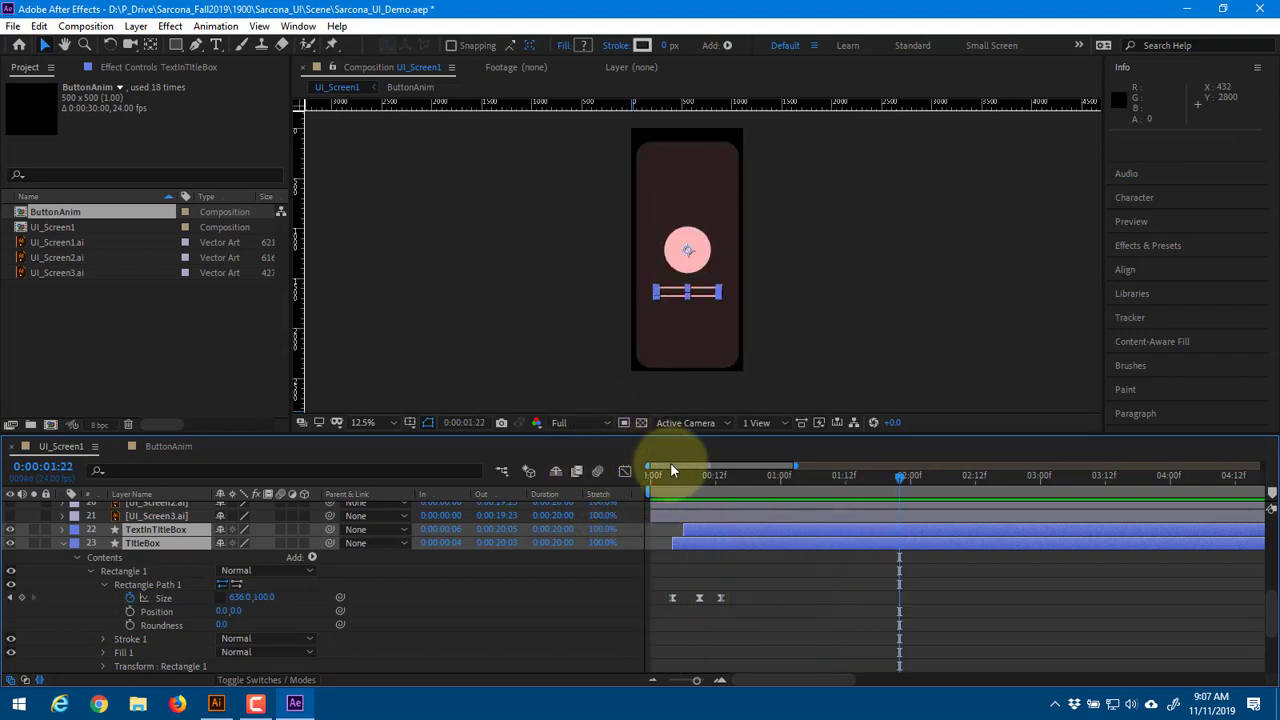
pyautogui.press('Home')
pyautogui.press('space')
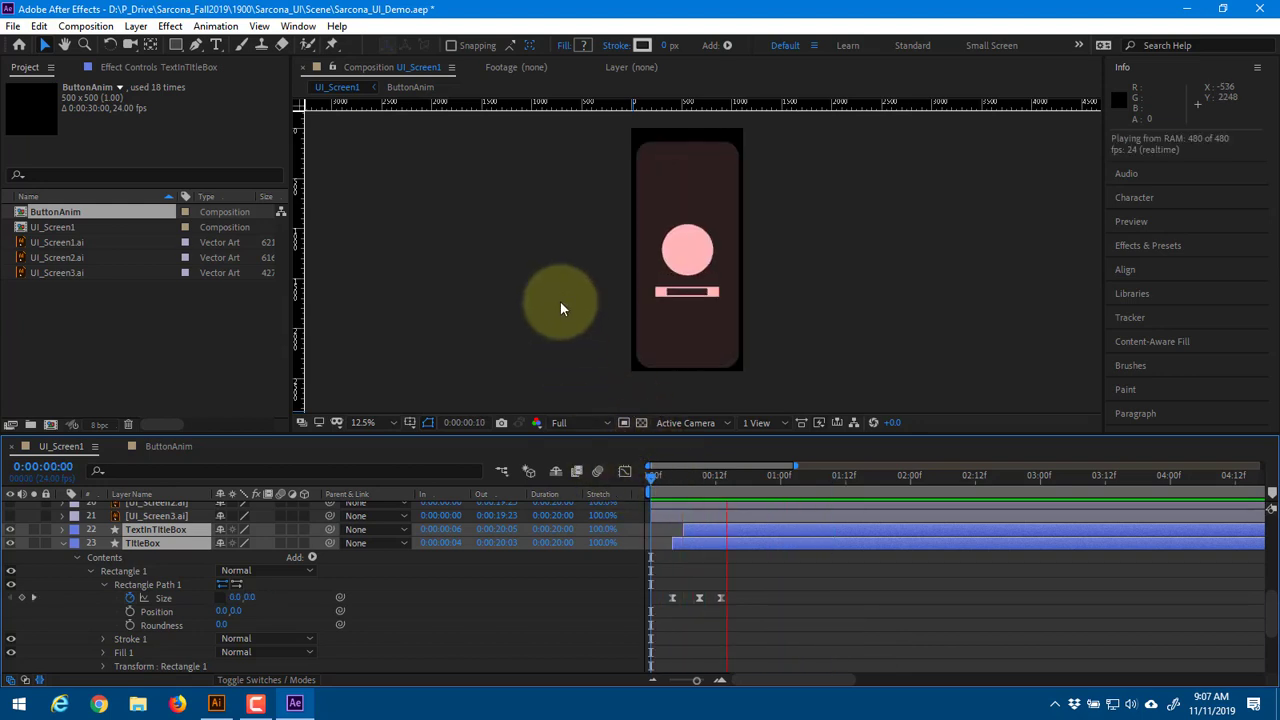
pyautogui.press('space')
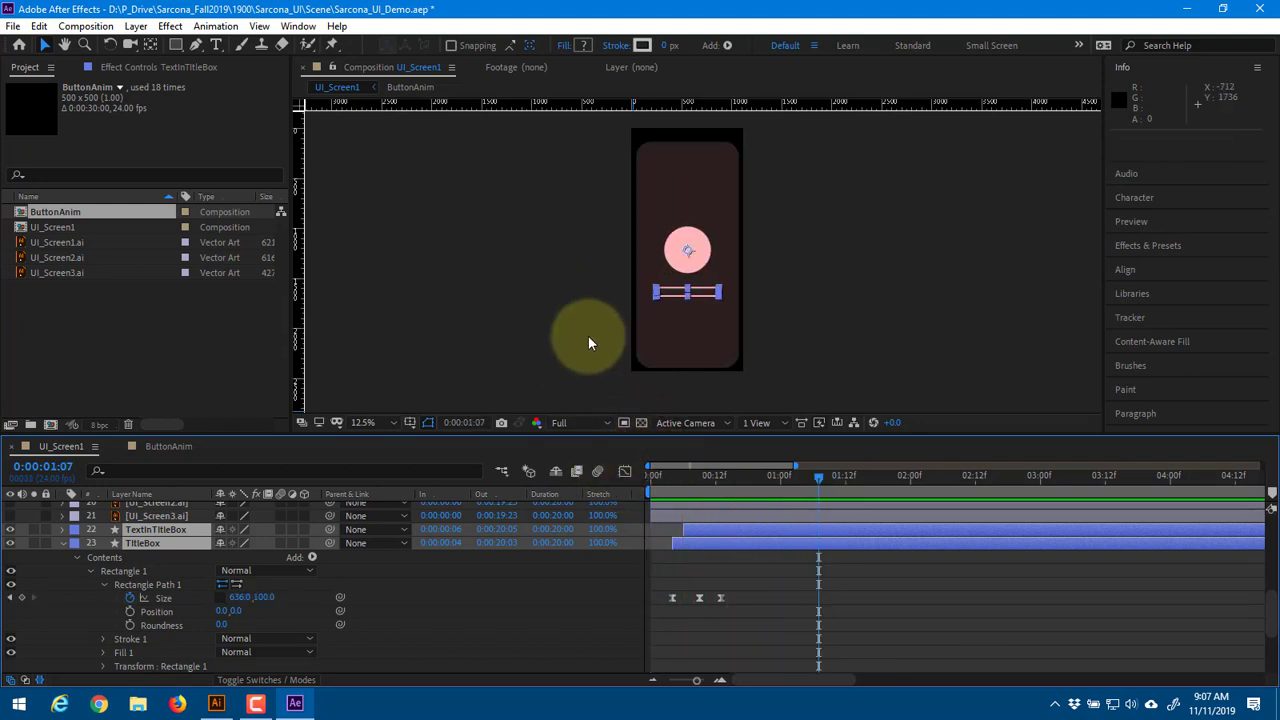
# Collapse TitleBox's properties, play back the intro, and scrub to 0:00:00:21
pyautogui.click(63, 543)
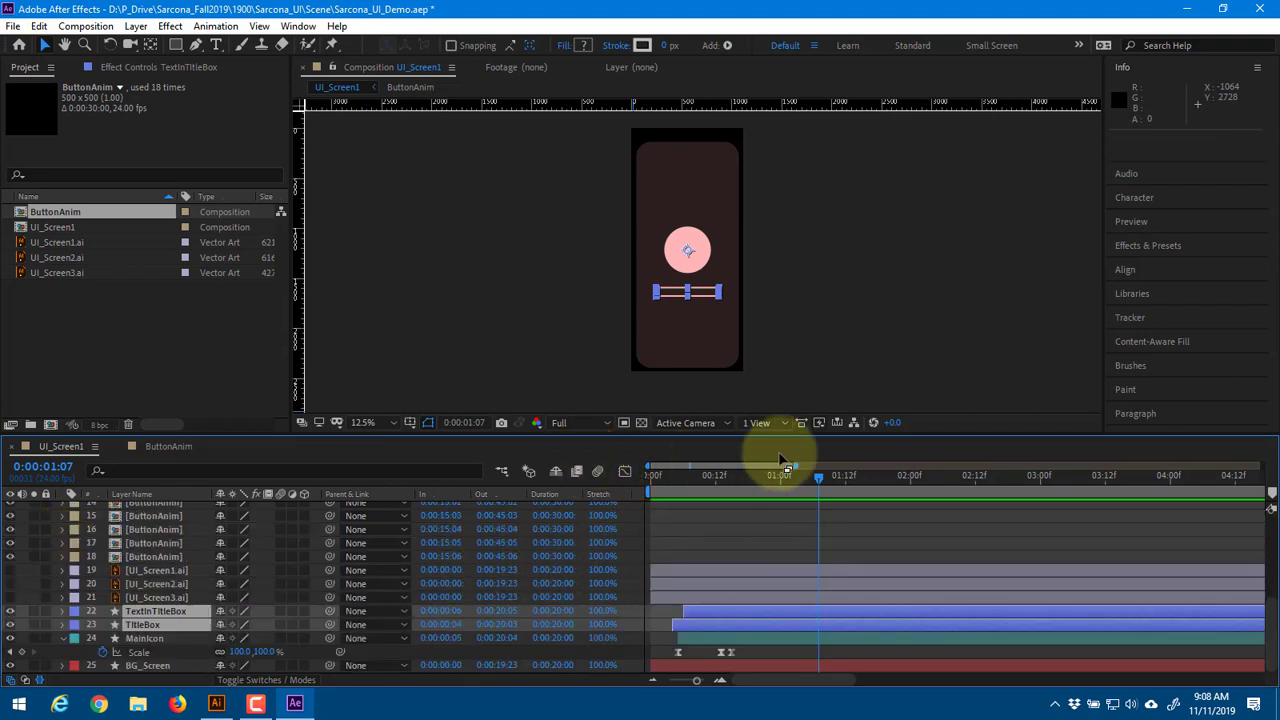
pyautogui.press('space')
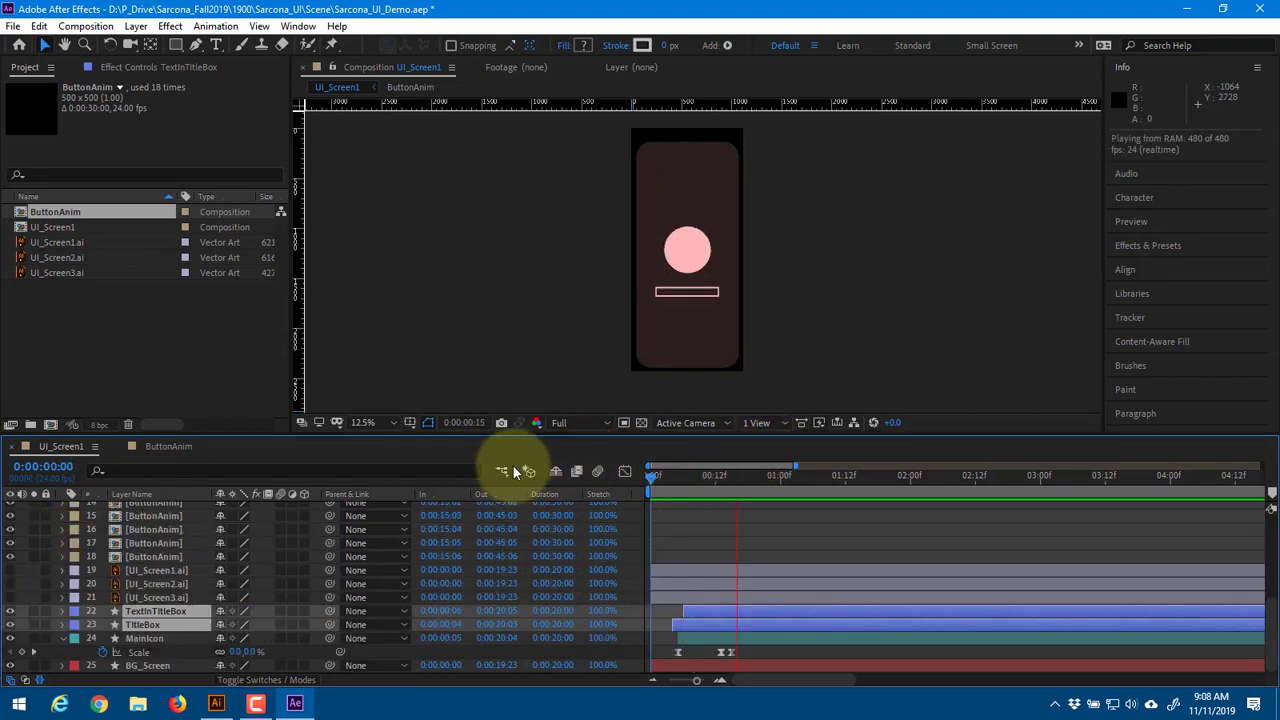
pyautogui.moveTo(655, 476); pyautogui.dragTo(745, 488)
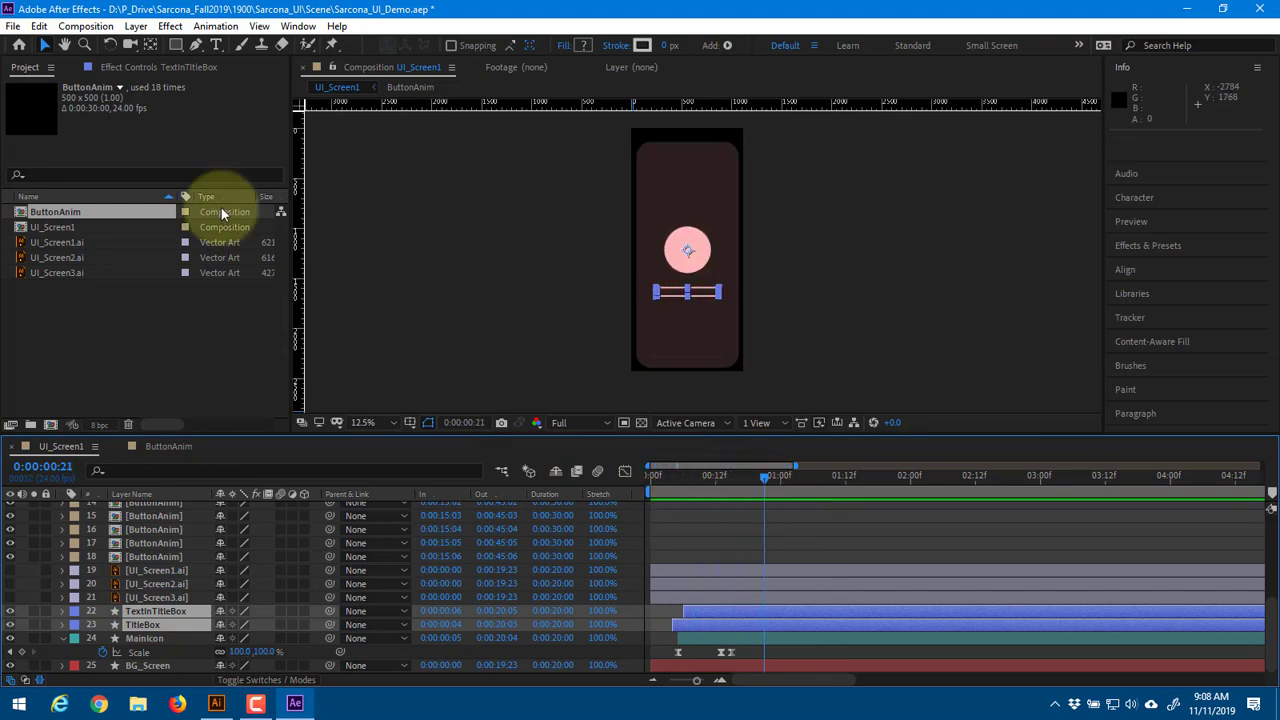
# With no layer selected, draw an ellipse about 280 by 272 px above the main icon as a new shape layer
pyautogui.click(659, 543)
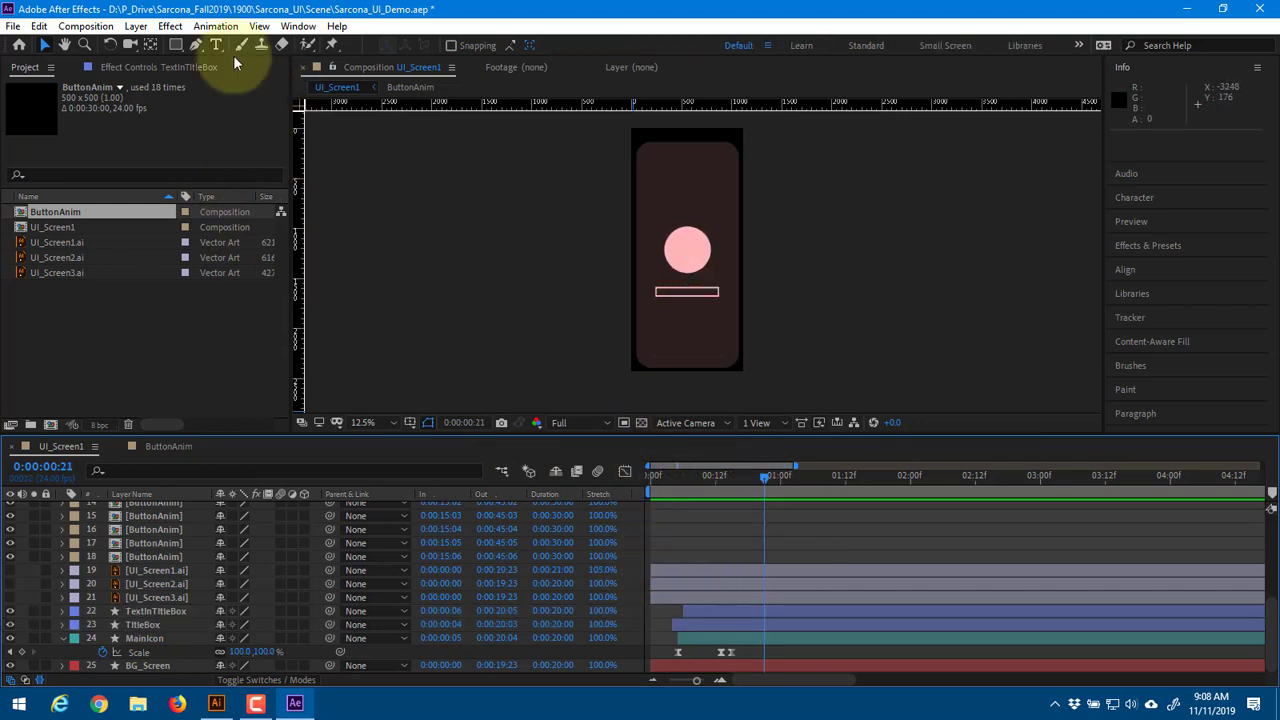
pyautogui.moveTo(177, 45); pyautogui.dragTo(268, 79)
pyautogui.moveTo(686, 181); pyautogui.dragTo(717, 208)
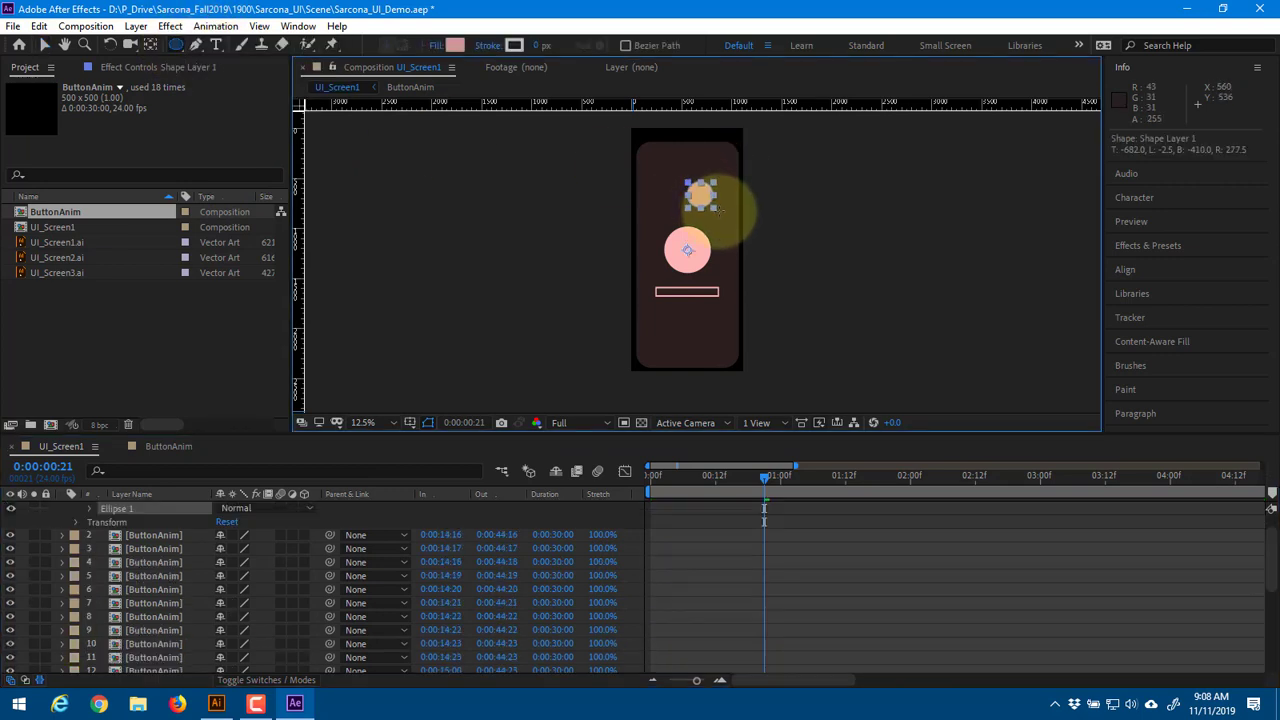
# Center the anchor point within the small circle of Shape Layer 1 and select that layer
pyautogui.press('y')
pyautogui.hotkey('ctrl', 'alt', 'Home')
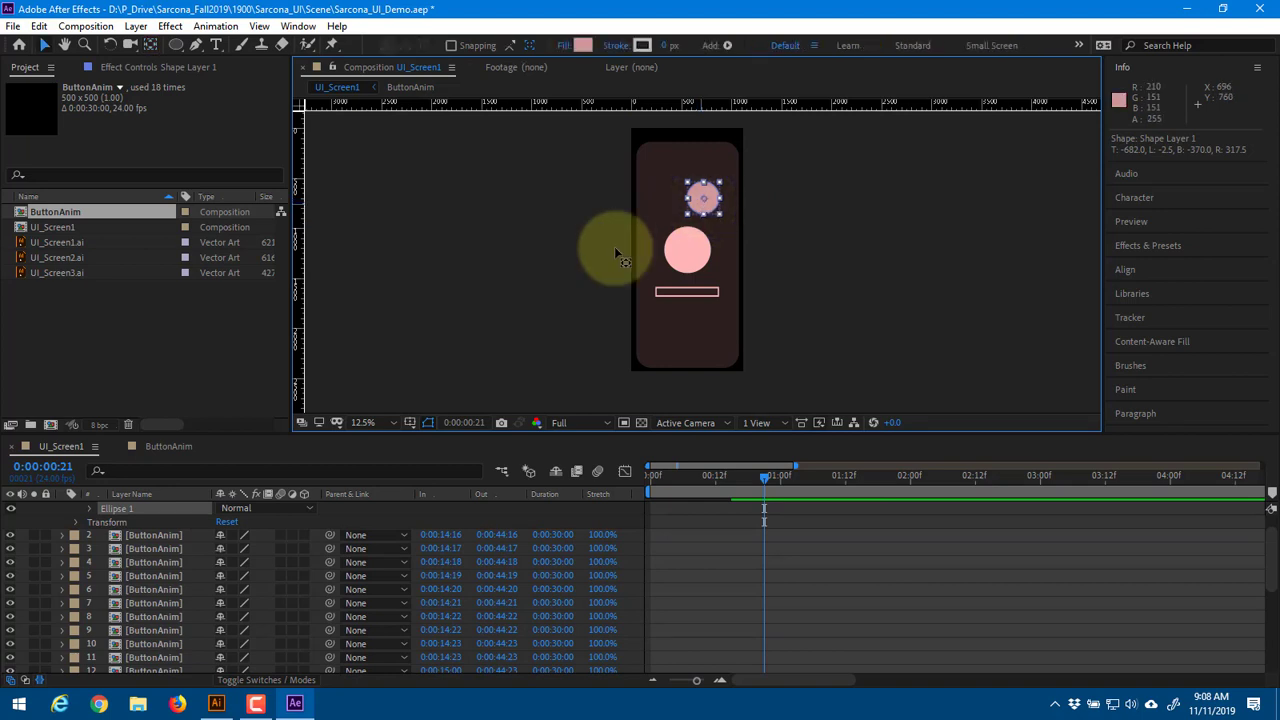
pyautogui.scroll(1, 161, 571)
pyautogui.click(157, 510)
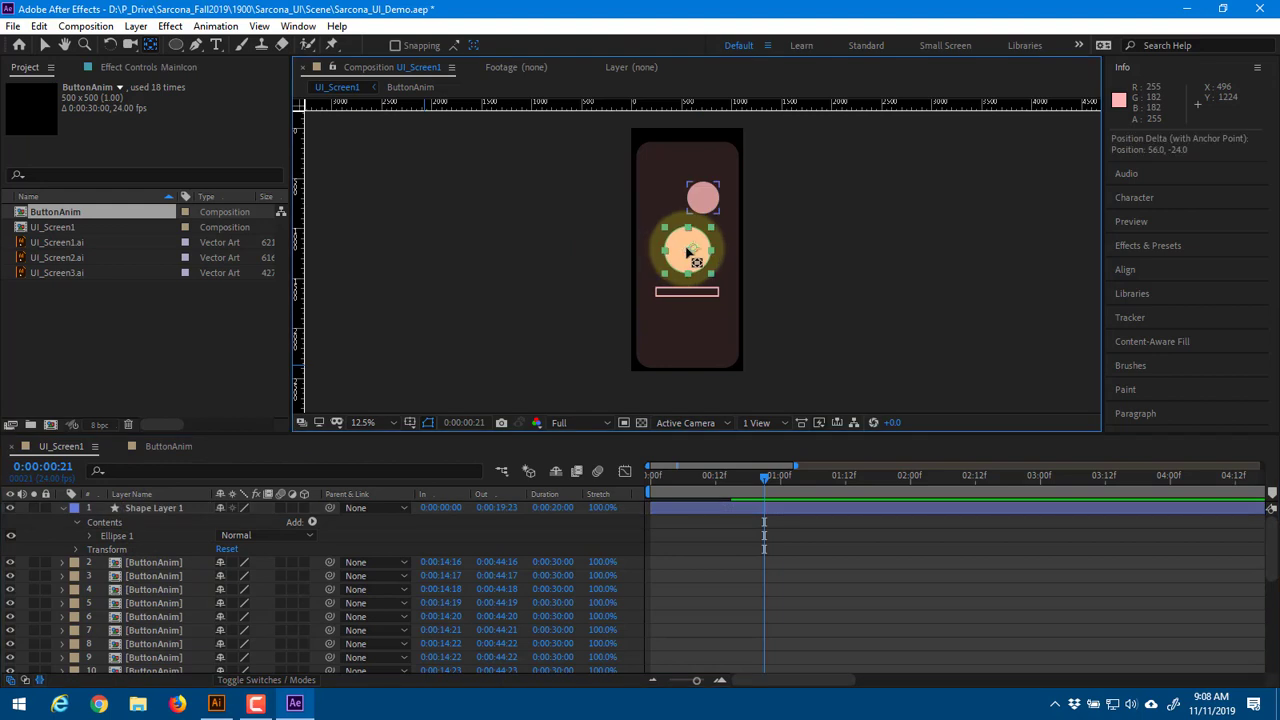
pyautogui.moveTo(681, 257); pyautogui.dragTo(708, 205)
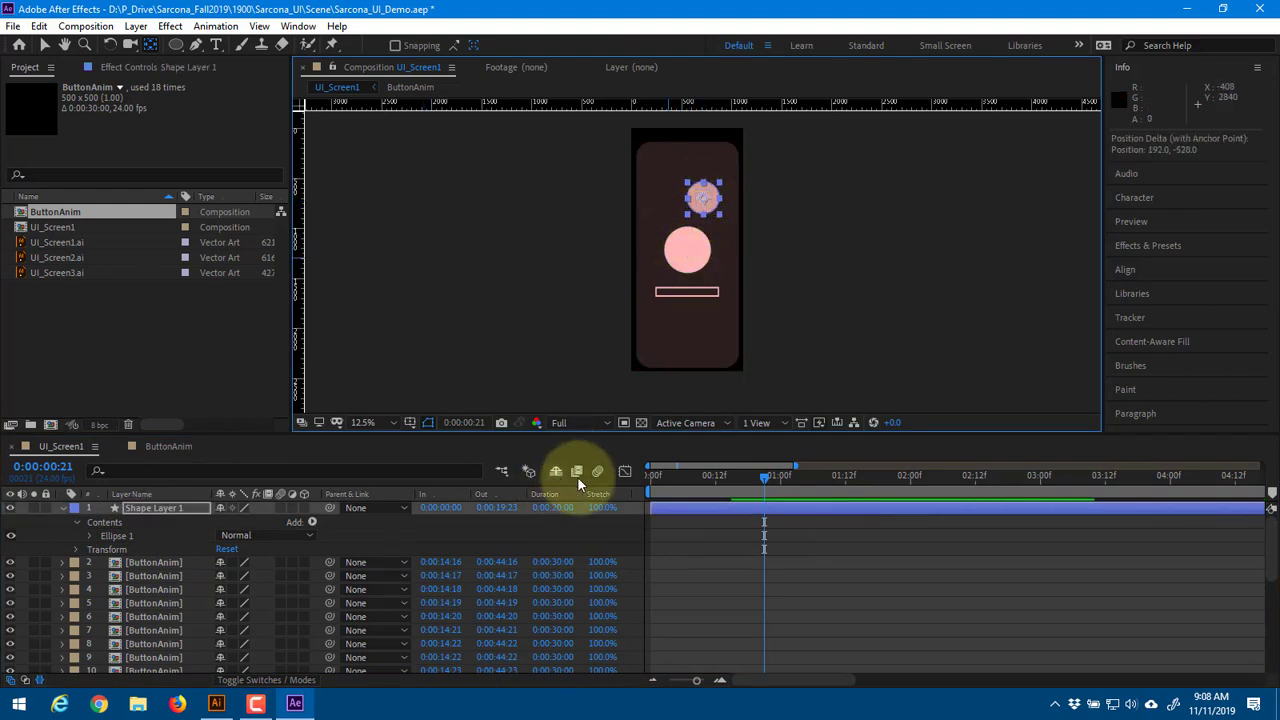
# Move the small circle off the phone screen to its right, at about 1640, 1632
pyautogui.press('v')
pyautogui.moveTo(700, 200); pyautogui.dragTo(707, 217)
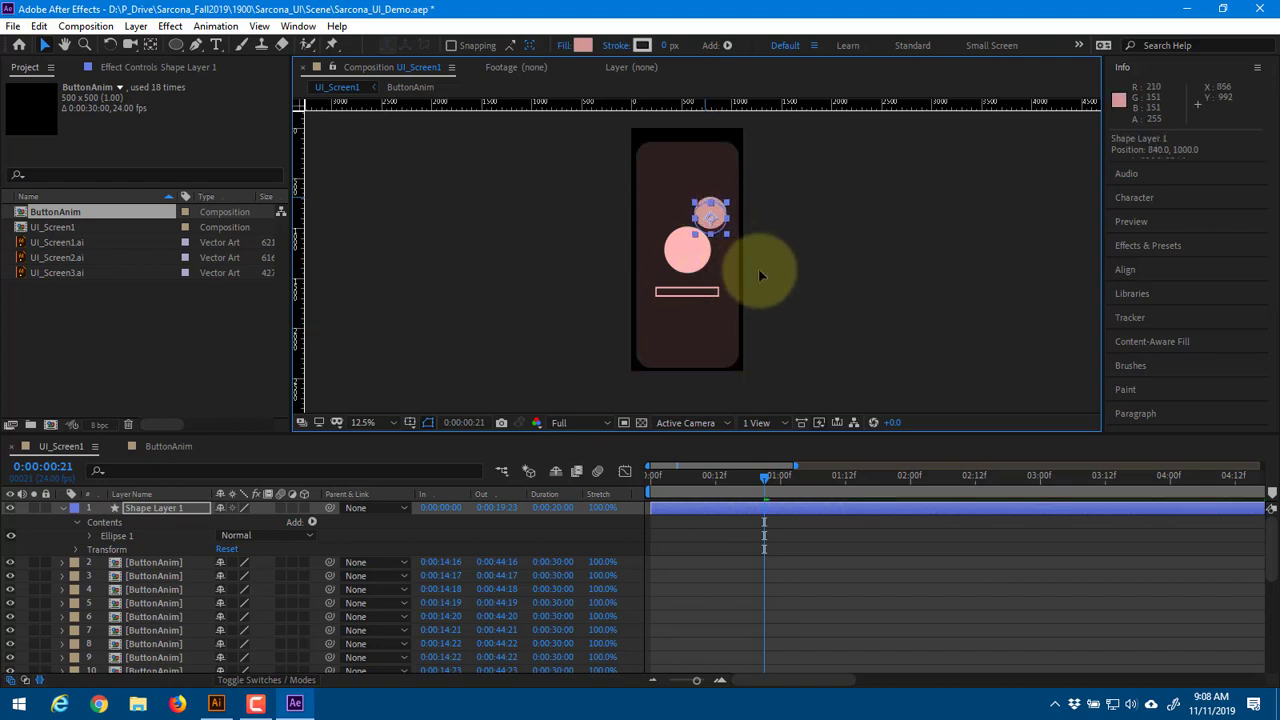
pyautogui.moveTo(796, 293); pyautogui.dragTo(810, 299)
pyautogui.click(364, 547)
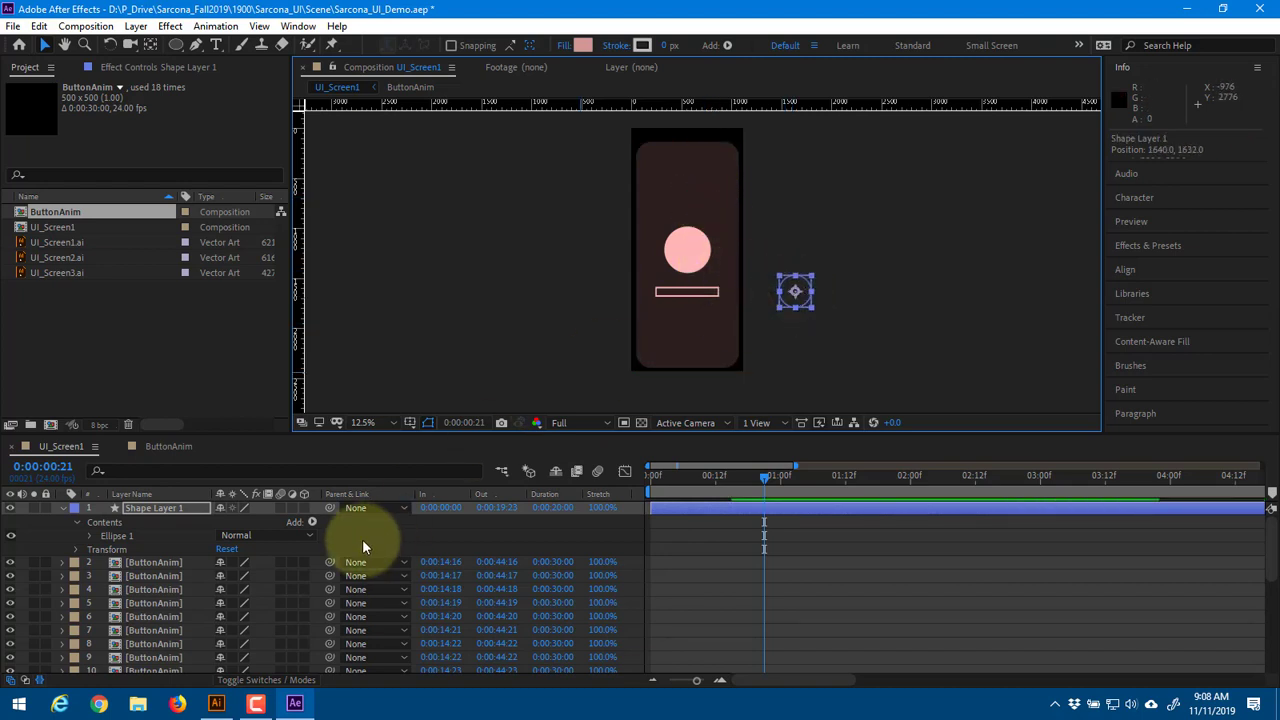
# Shift Shape Layer 1 to start at 0:00:00:14 and add its first Position keyframe at 0:00:00:15
pyautogui.press('p')
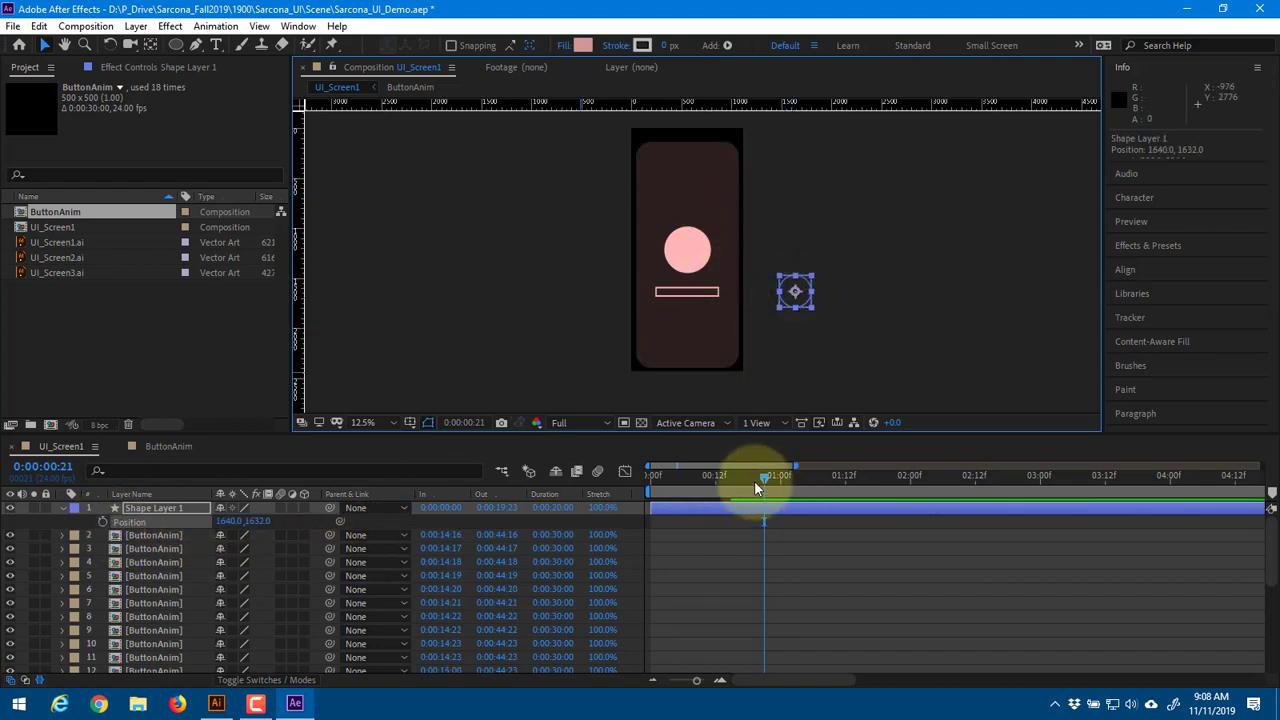
pyautogui.moveTo(756, 487)
pyautogui.mouseDown()
pyautogui.moveTo(653, 481)
pyautogui.moveTo(755, 509)
pyautogui.mouseUp()
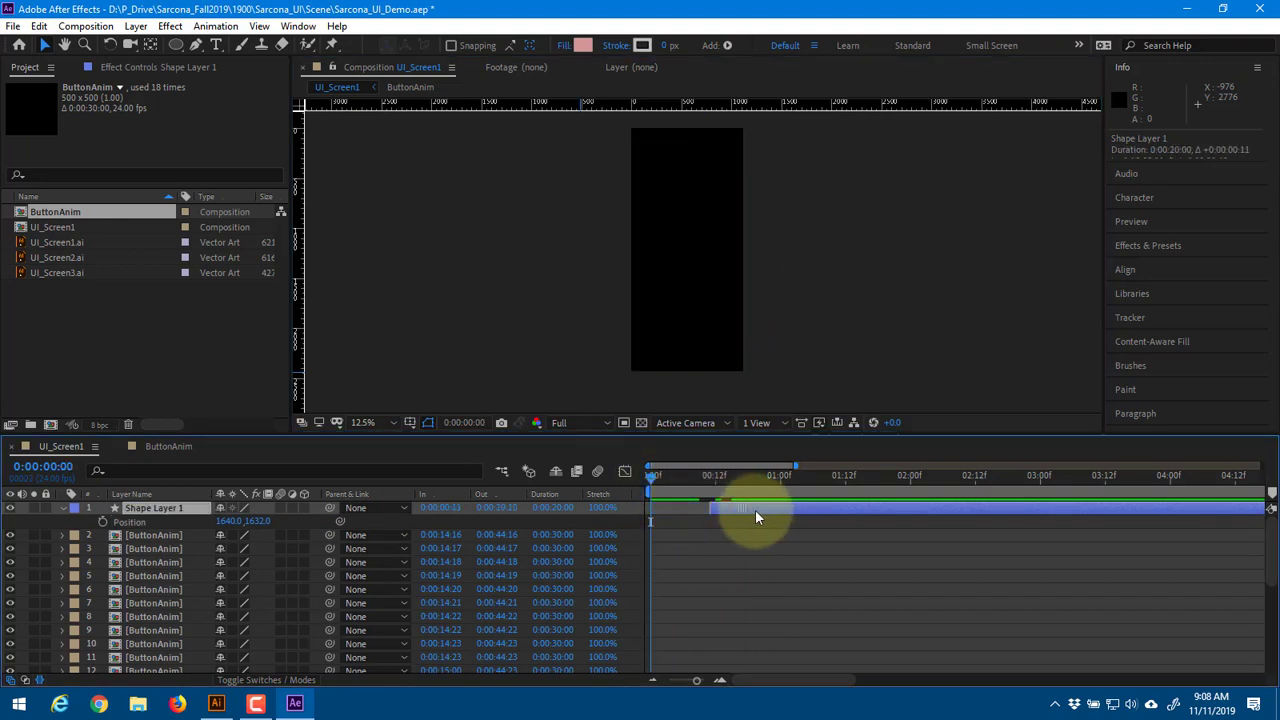
pyautogui.moveTo(691, 479); pyautogui.dragTo(730, 488)
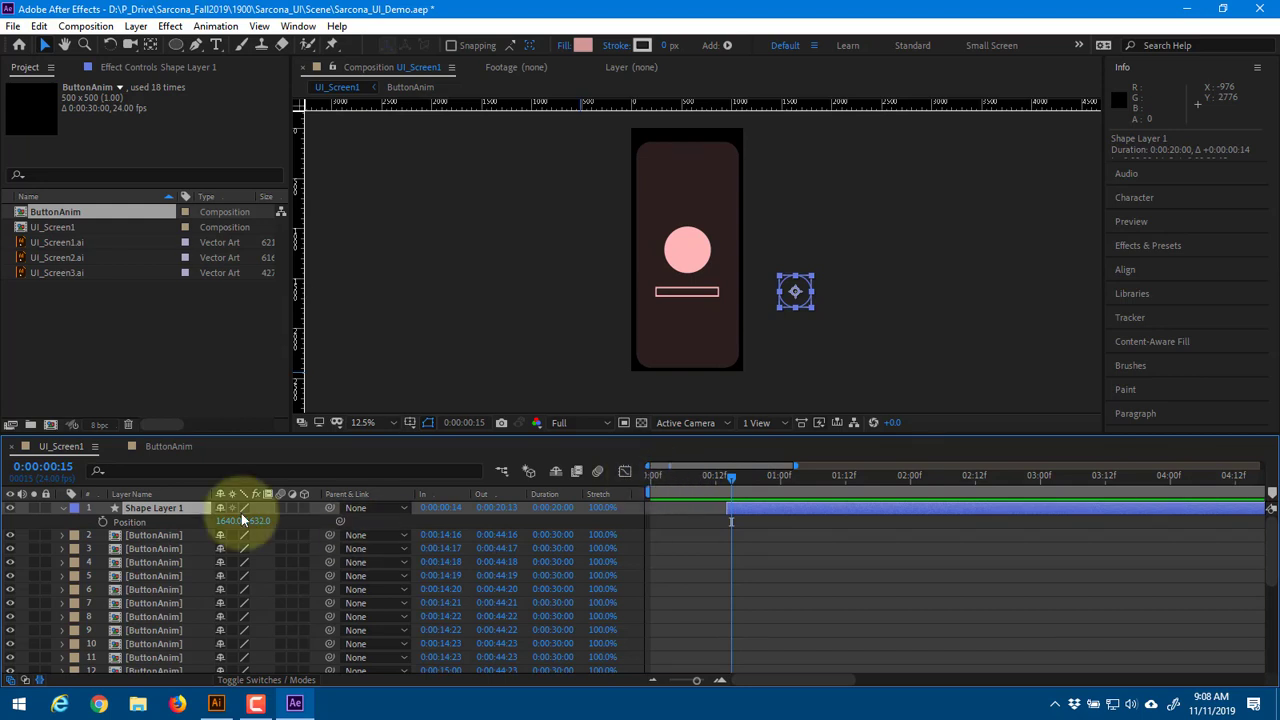
pyautogui.click(104, 522)
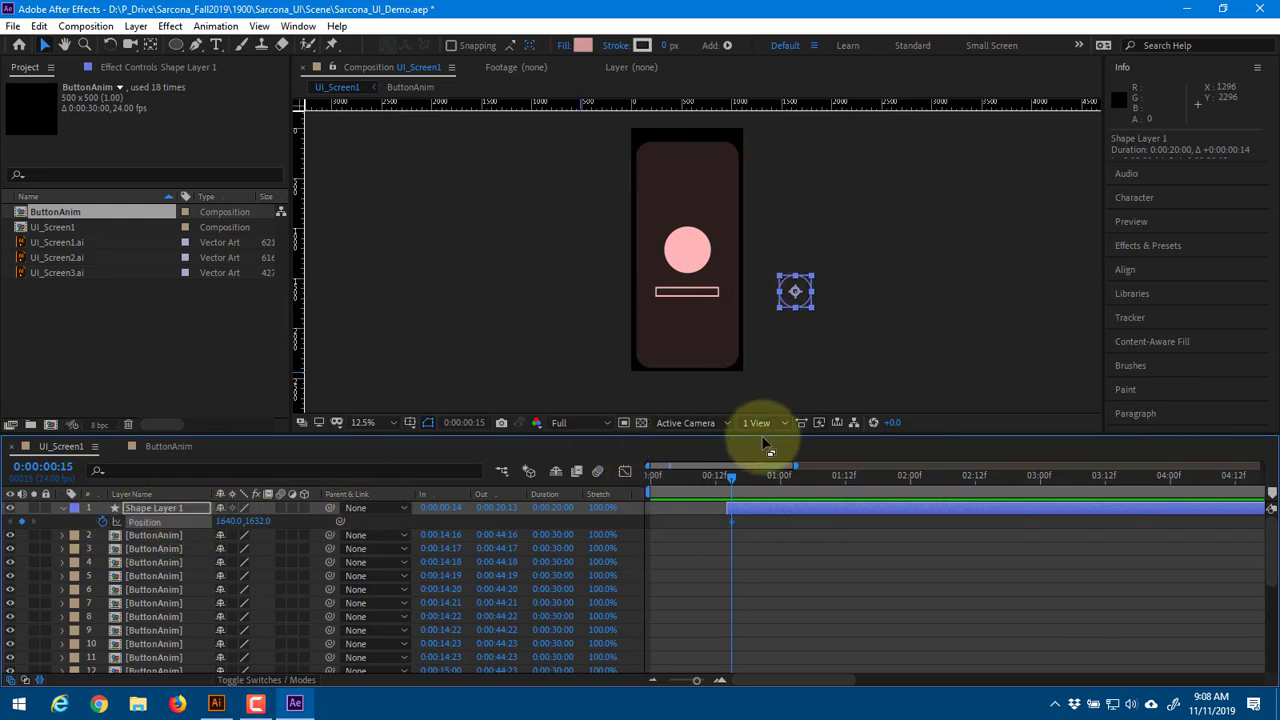
# At 0:00:01:02, place the small circle inside the large pink circle at about 560, 1236 and curve its motion path downward
pyautogui.moveTo(759, 481); pyautogui.dragTo(791, 478)
pyautogui.moveTo(795, 291); pyautogui.dragTo(675, 239)
pyautogui.press('.')
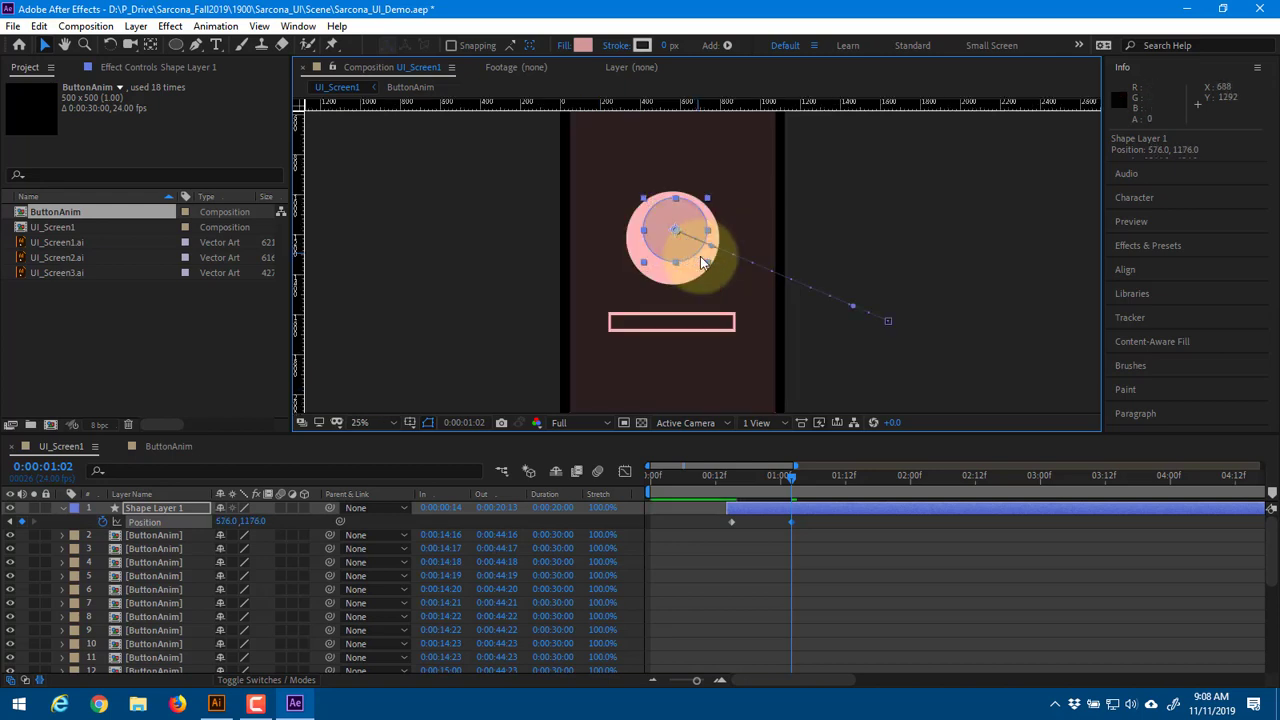
pyautogui.moveTo(857, 312); pyautogui.dragTo(675, 239)
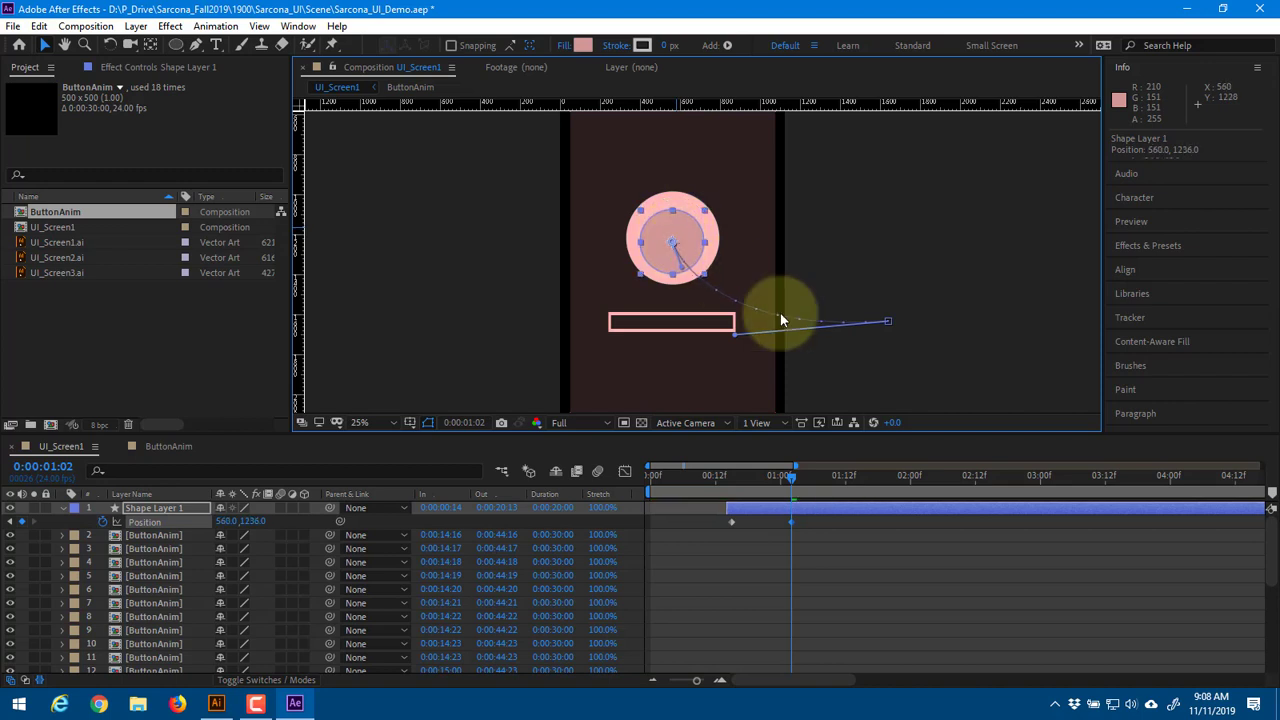
# Delay the ending Position keyframe to 0:00:01:12 and preview the circle's slower entrance
pyautogui.click(699, 483)
pyautogui.moveTo(699, 487); pyautogui.dragTo(790, 500)
pyautogui.press('space')
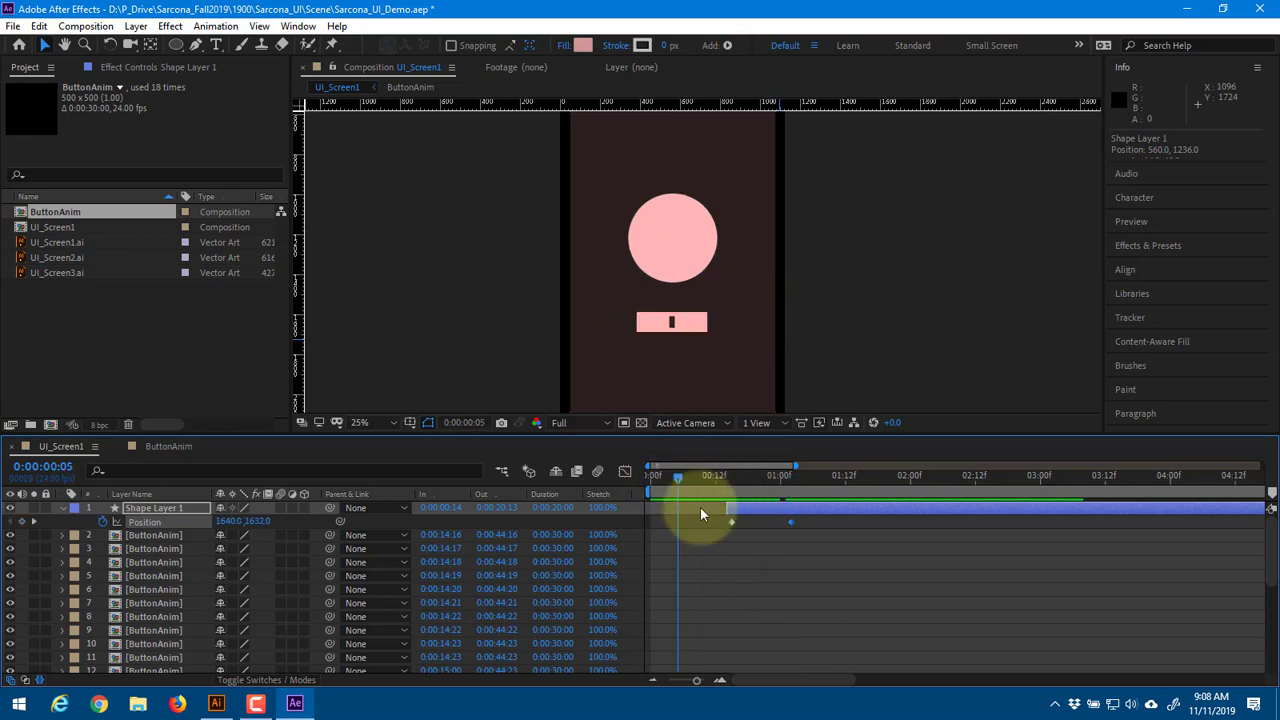
pyautogui.moveTo(790, 521); pyautogui.dragTo(847, 522)
pyautogui.press('space')
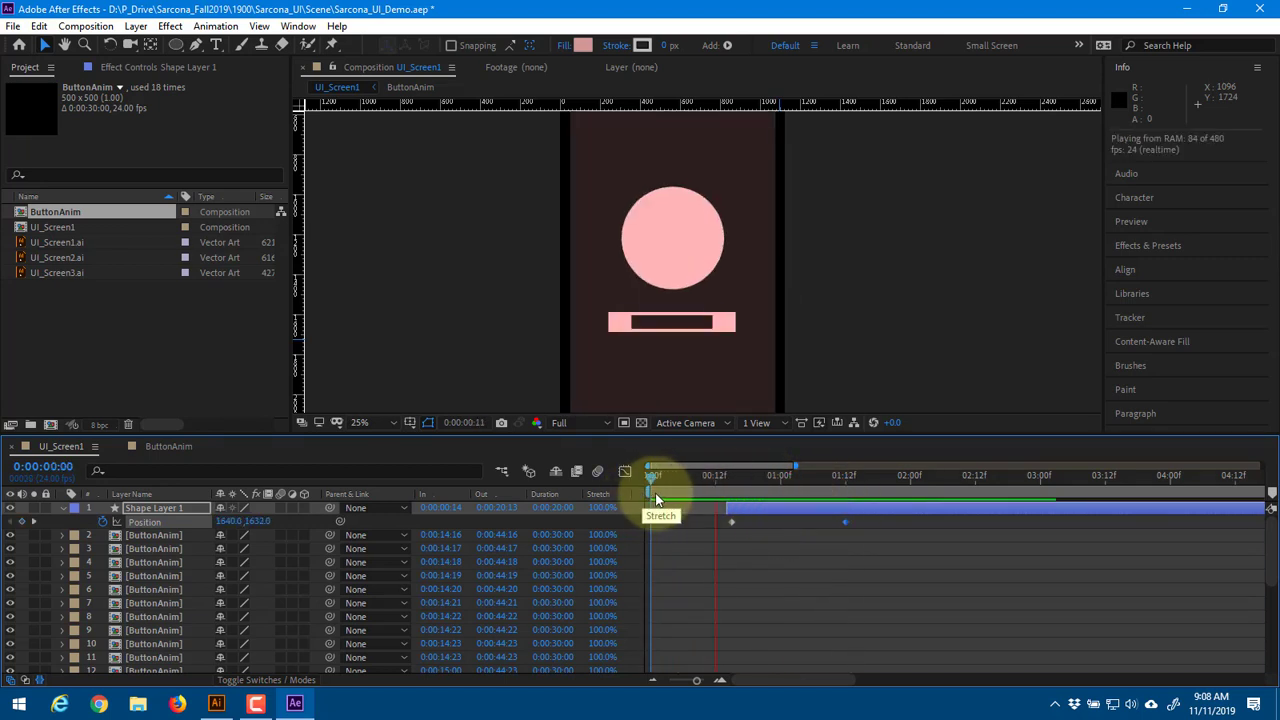
pyautogui.press('space')
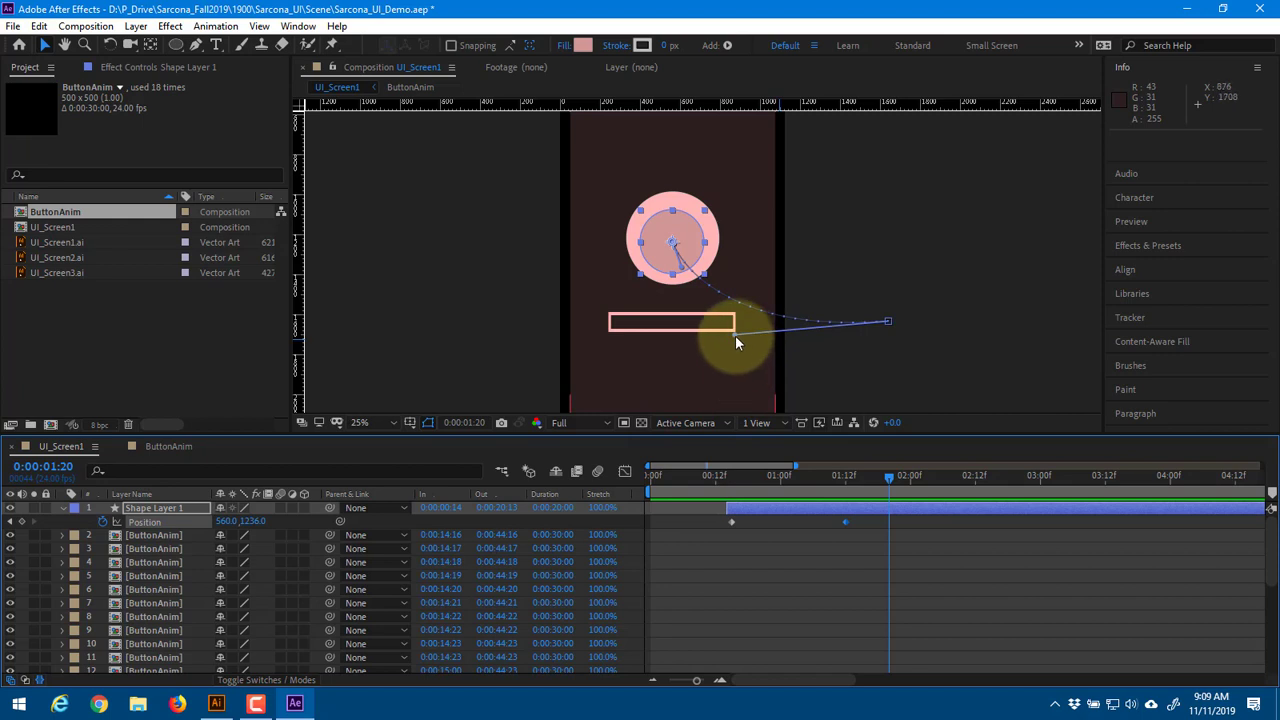
# Reshape the motion path into a deeper downward curve using the first keyframe's direction handle, and preview the motion
pyautogui.moveTo(736, 338); pyautogui.dragTo(753, 277)
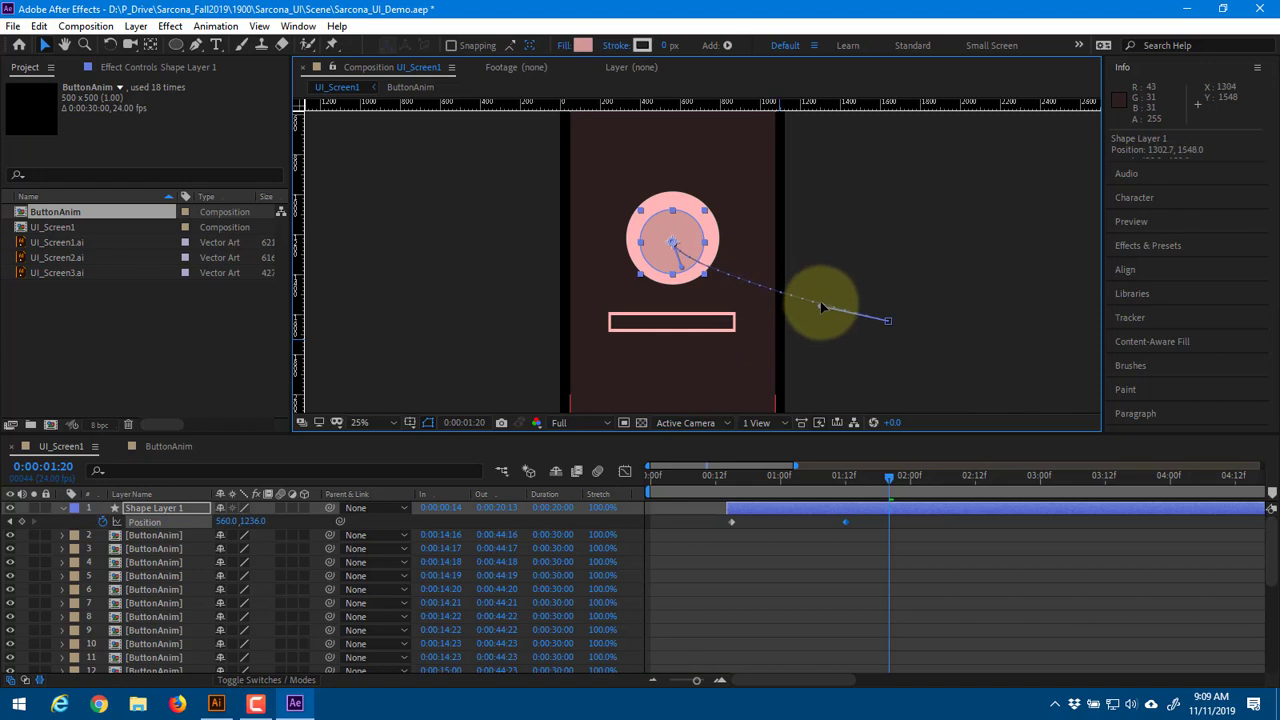
pyautogui.moveTo(821, 304); pyautogui.dragTo(737, 356)
pyautogui.press('space')
pyautogui.press('space')
pyautogui.click(652, 484)
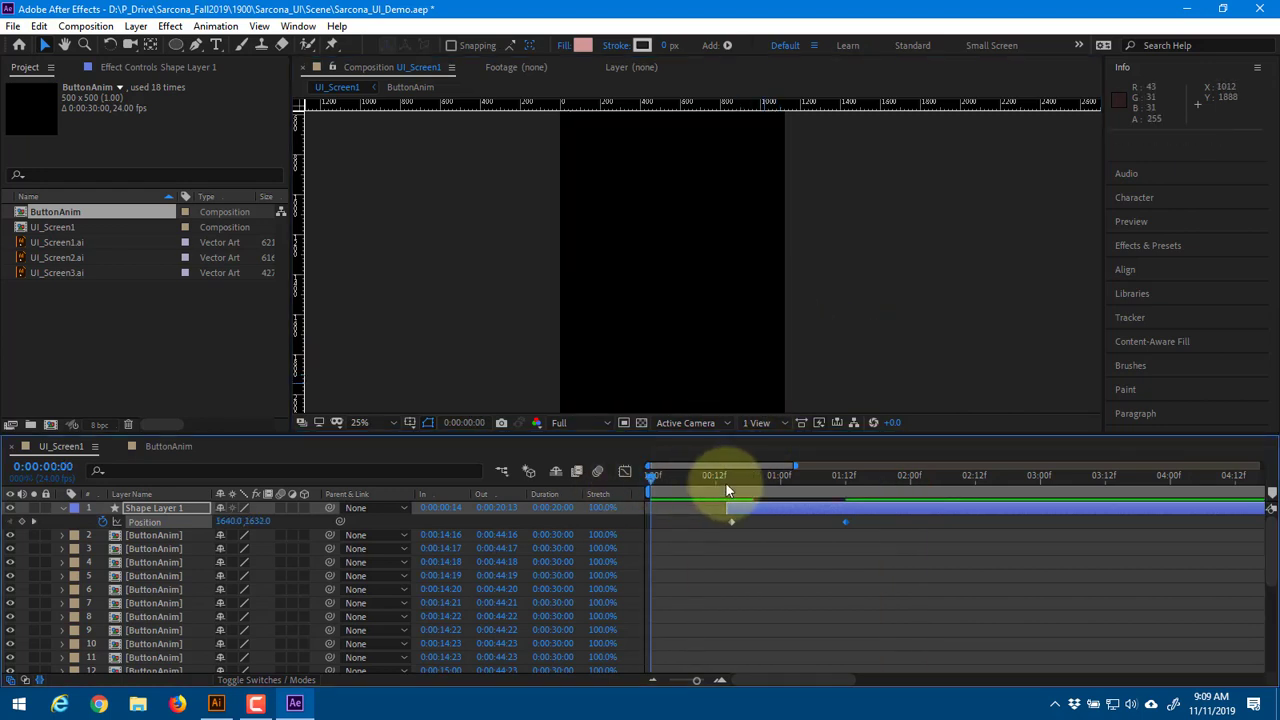
pyautogui.press('space')
pyautogui.press('space')
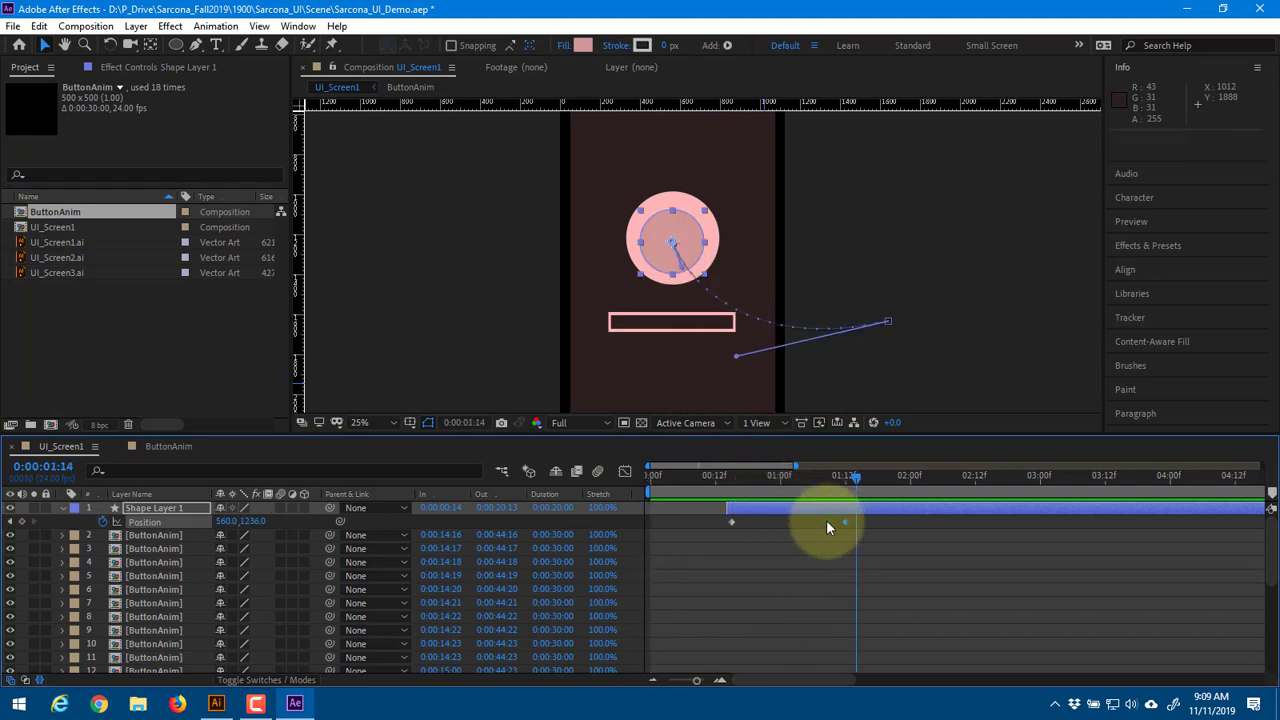
# Apply Easy Ease to both Position keyframes of Shape Layer 1 and preview the result
pyautogui.rightClick(737, 520)
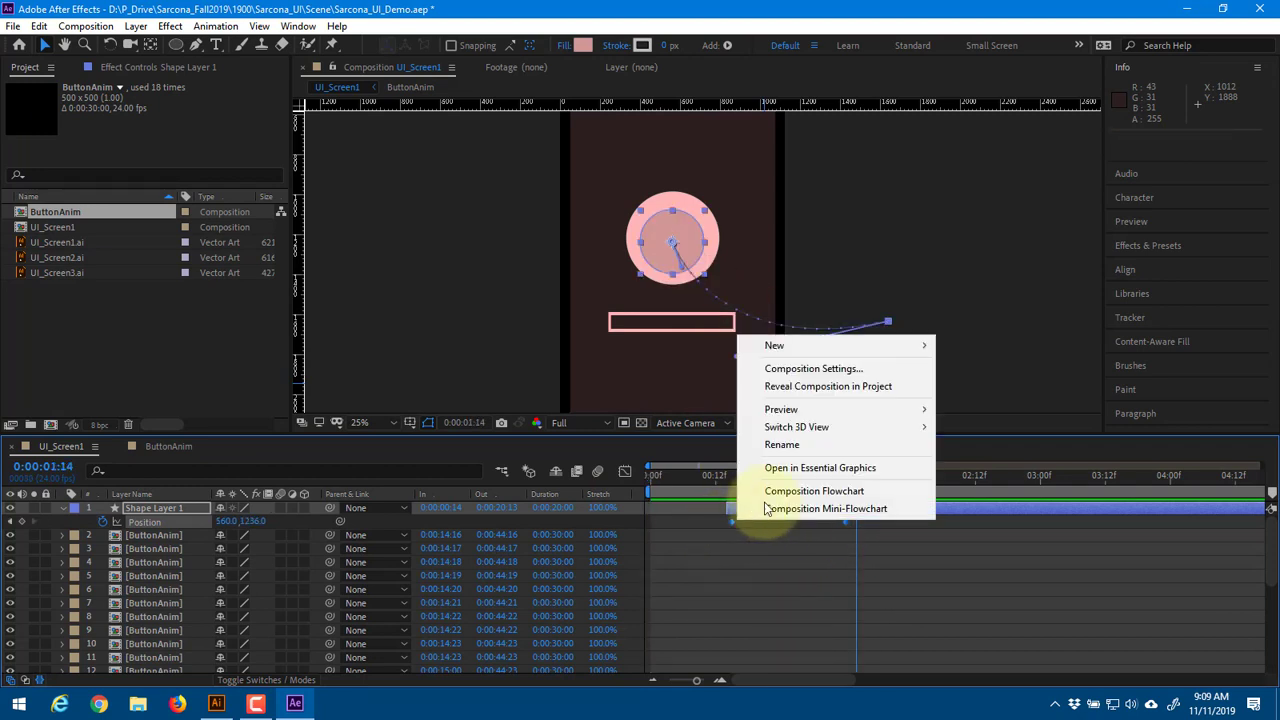
pyautogui.click(728, 522)
pyautogui.rightClick(728, 522)
pyautogui.moveTo(800, 503)
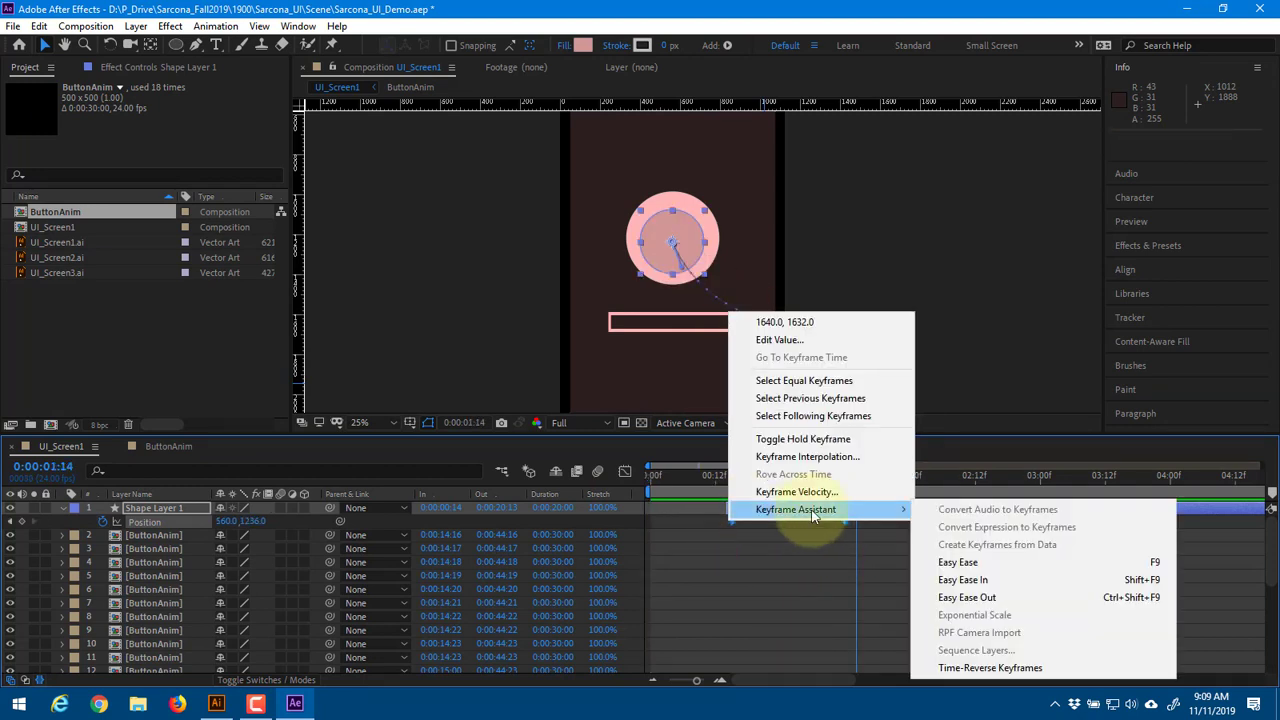
pyautogui.click(979, 569)
pyautogui.click(678, 490)
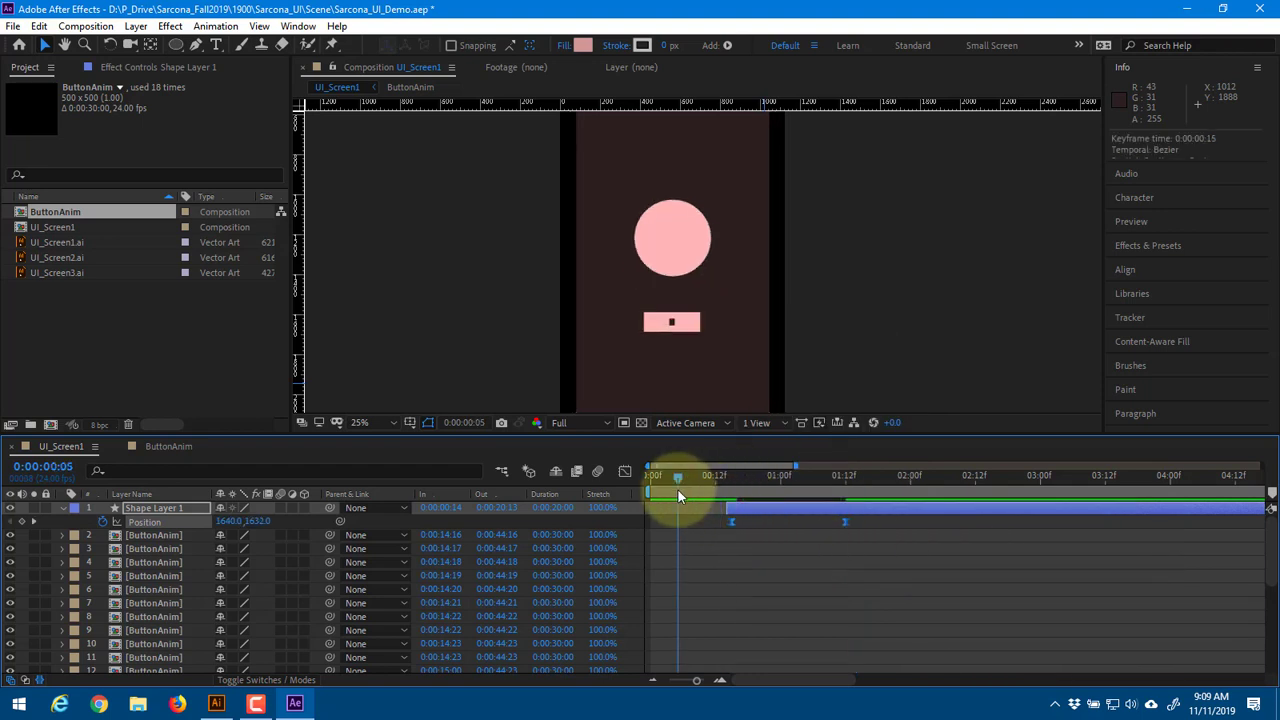
pyautogui.press('space')
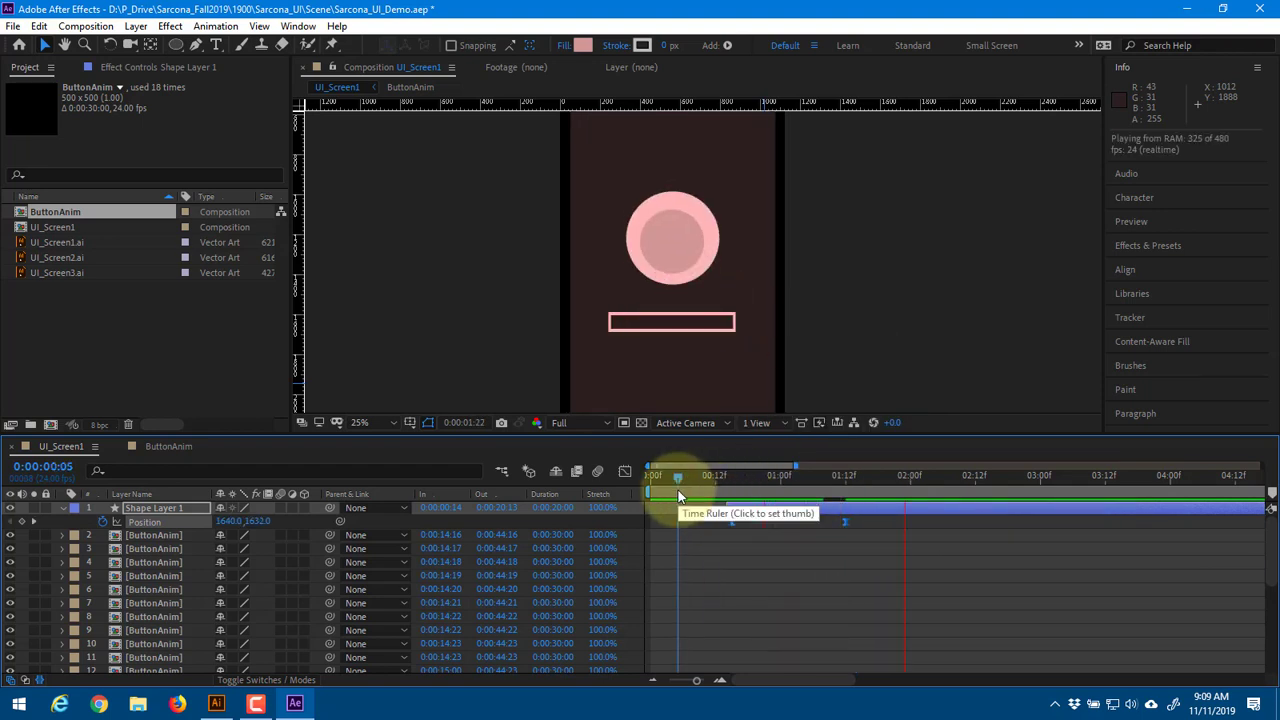
pyautogui.click(706, 492)
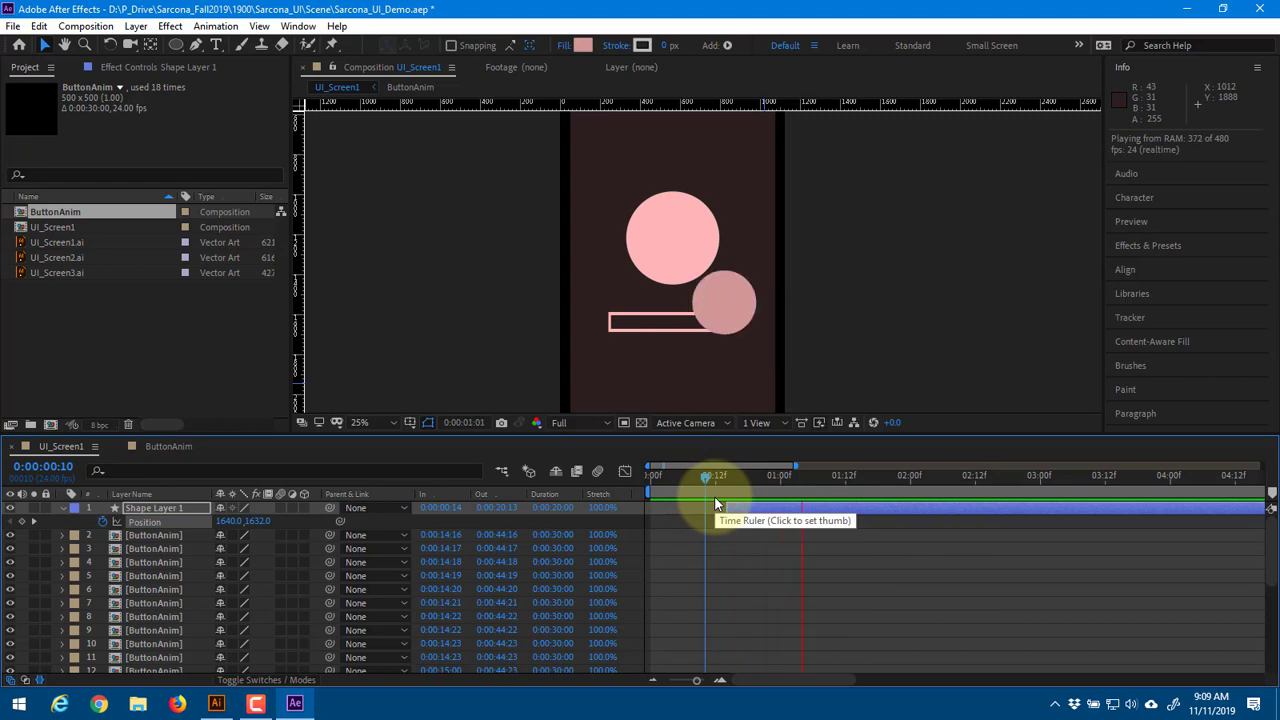
pyautogui.press('space')
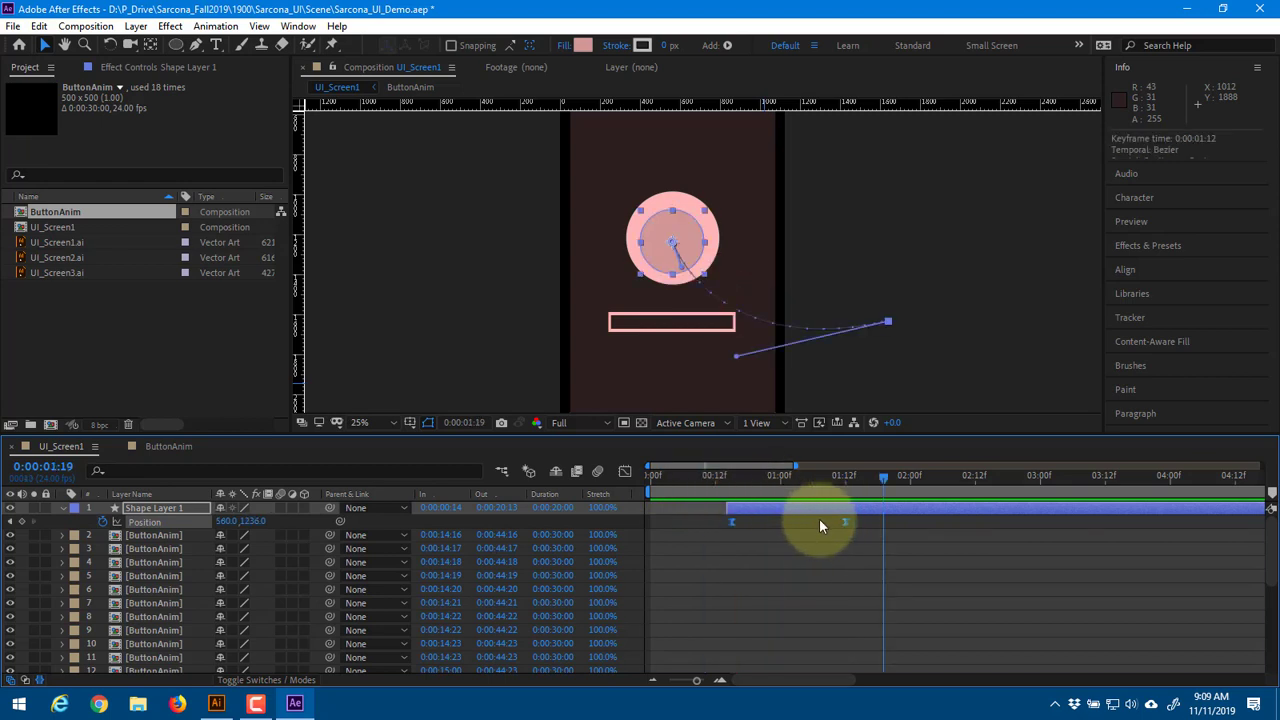
# Retime the ending Position keyframe of Shape Layer 1 to 0:00:01:20 and play back the animation
pyautogui.click(820, 522)
pyautogui.moveTo(845, 522); pyautogui.dragTo(884, 522)
pyautogui.click(725, 487)
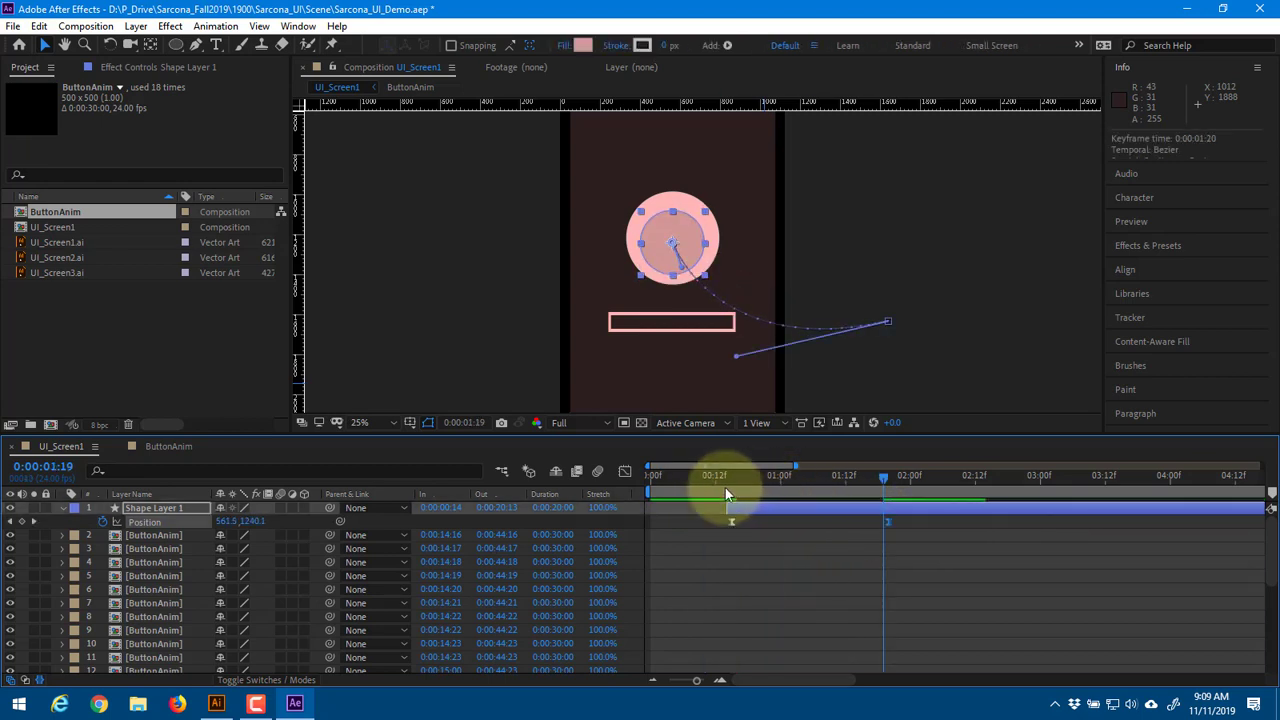
pyautogui.press('space')
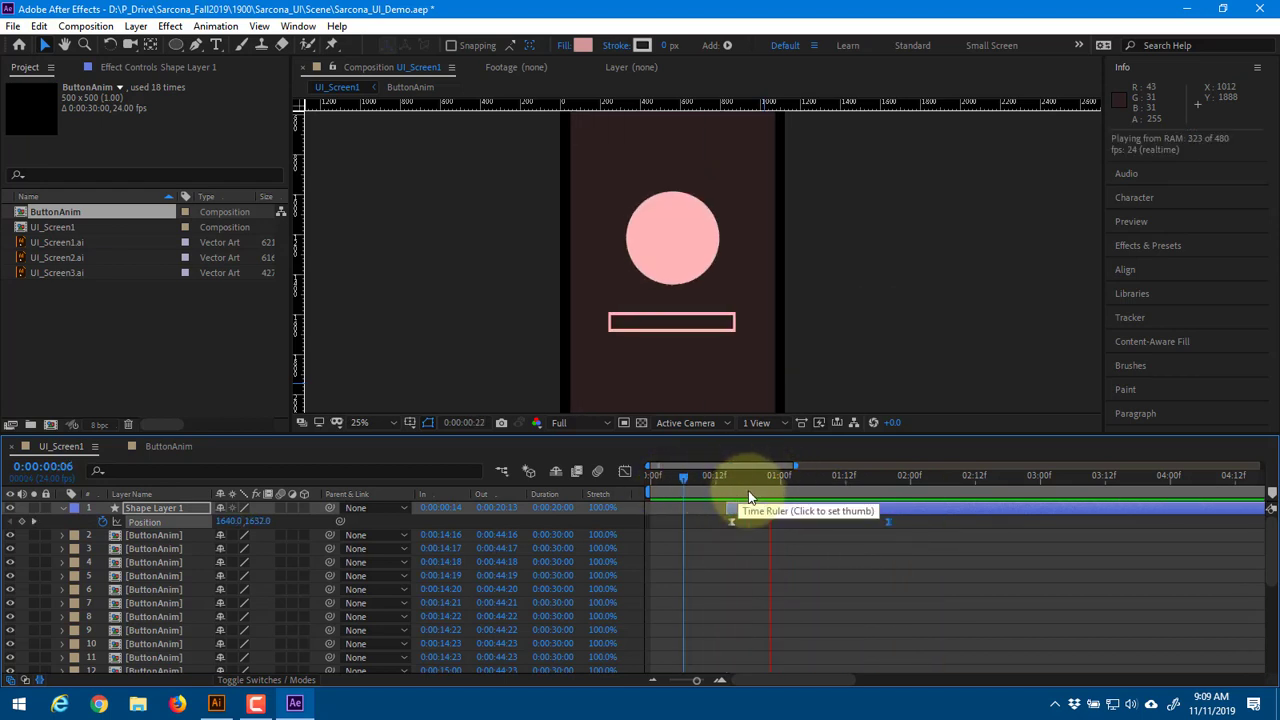
pyautogui.press('space')
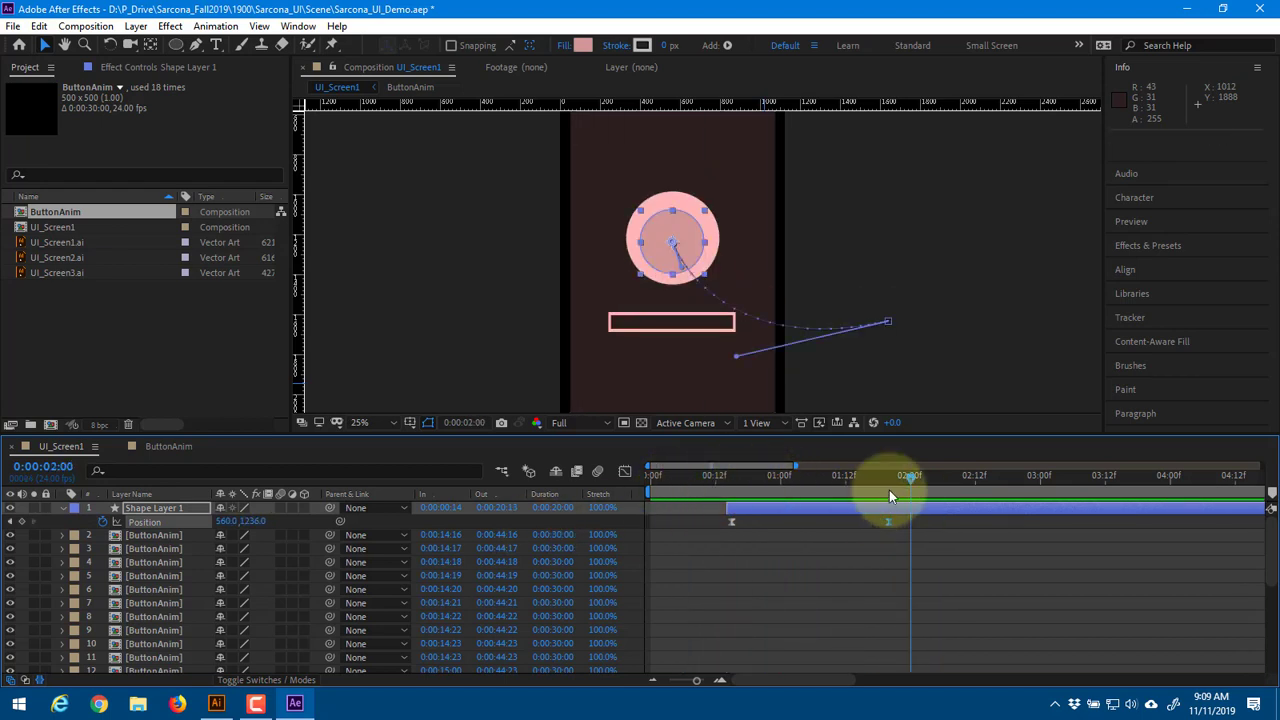
# Reveal the Scale property alongside Position and add a 100% Scale keyframe at 0:00:02:00
pyautogui.hotkey('alt', 'shift', 's')
pyautogui.click(891, 481)
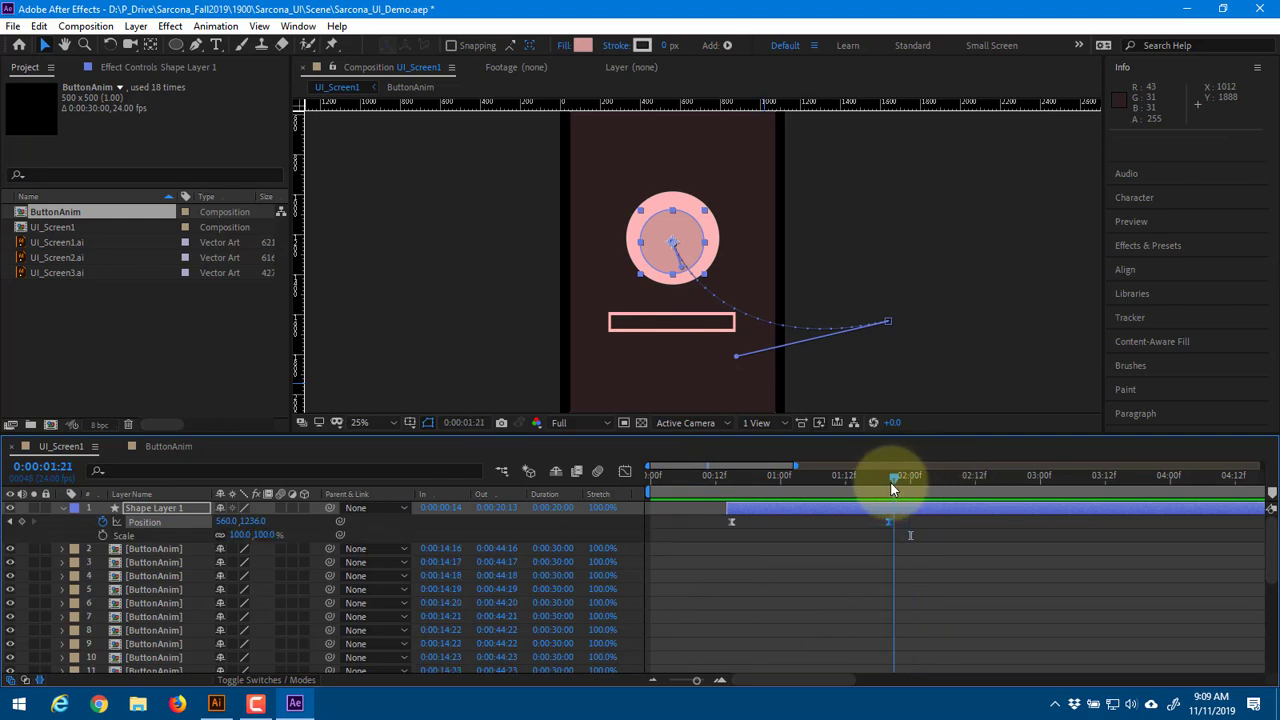
pyautogui.moveTo(891, 483); pyautogui.dragTo(890, 482)
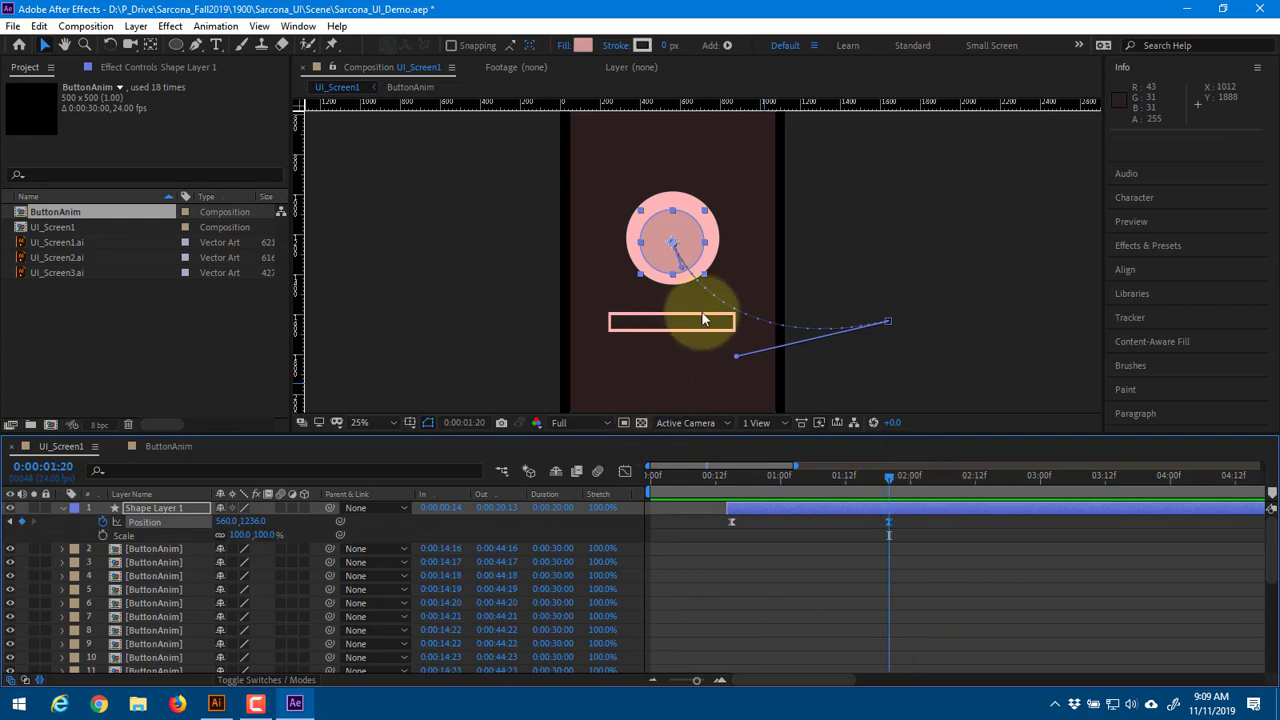
pyautogui.click(900, 478)
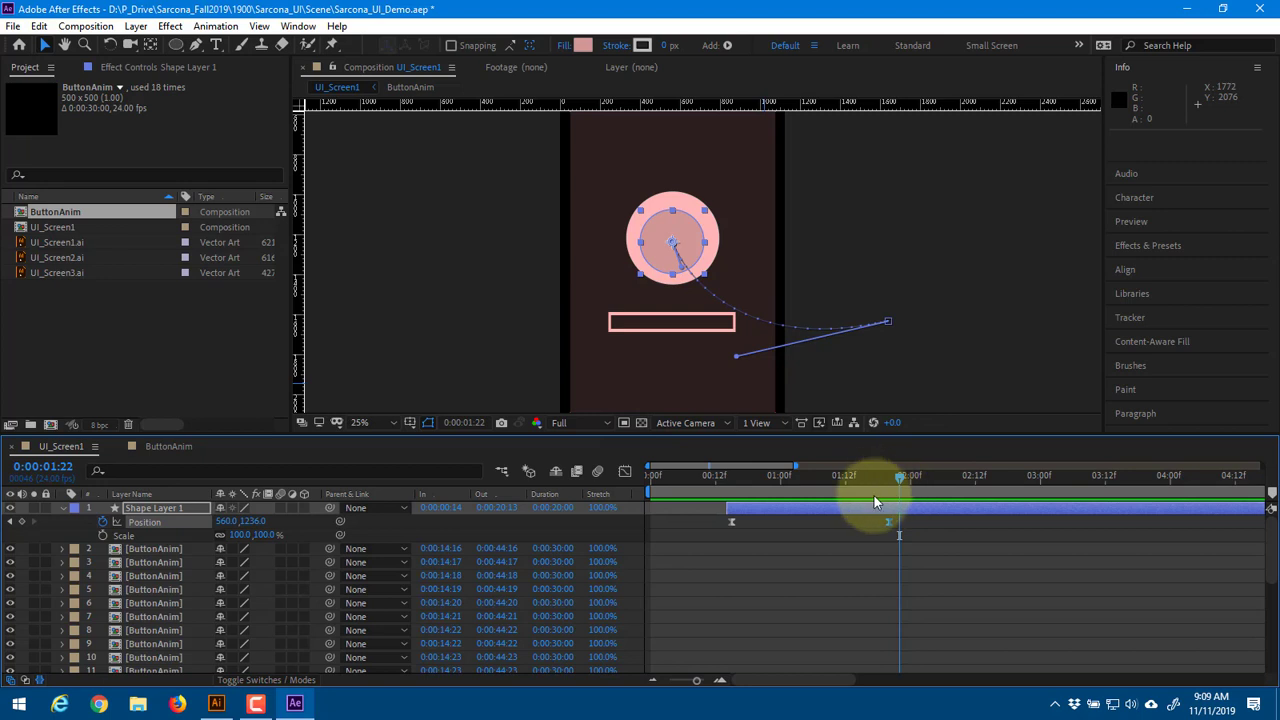
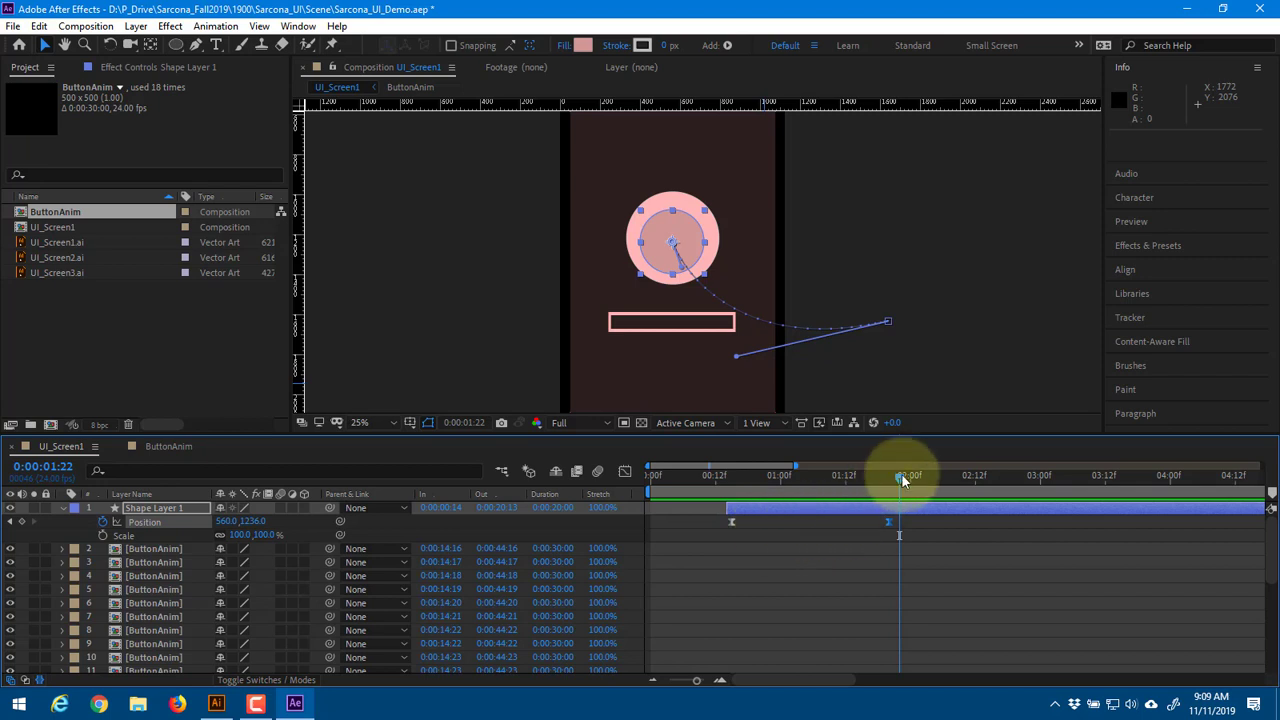
pyautogui.moveTo(901, 473); pyautogui.dragTo(913, 477)
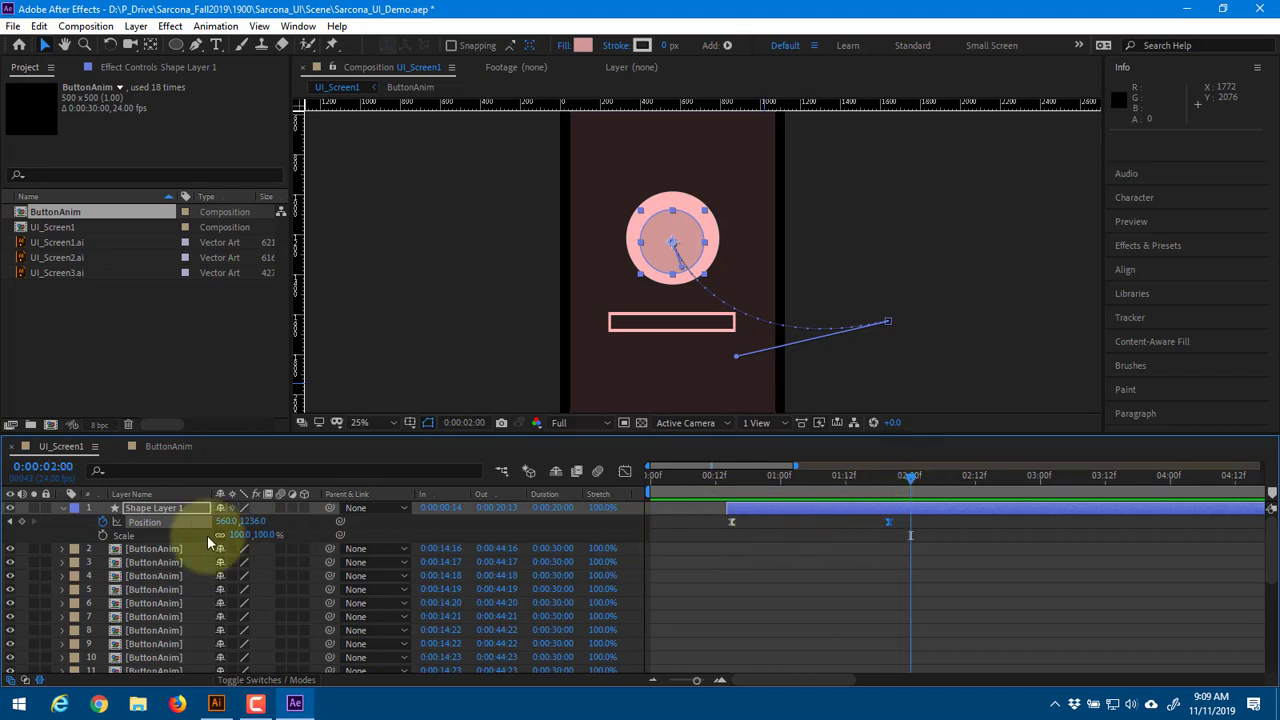
pyautogui.click(104, 535)
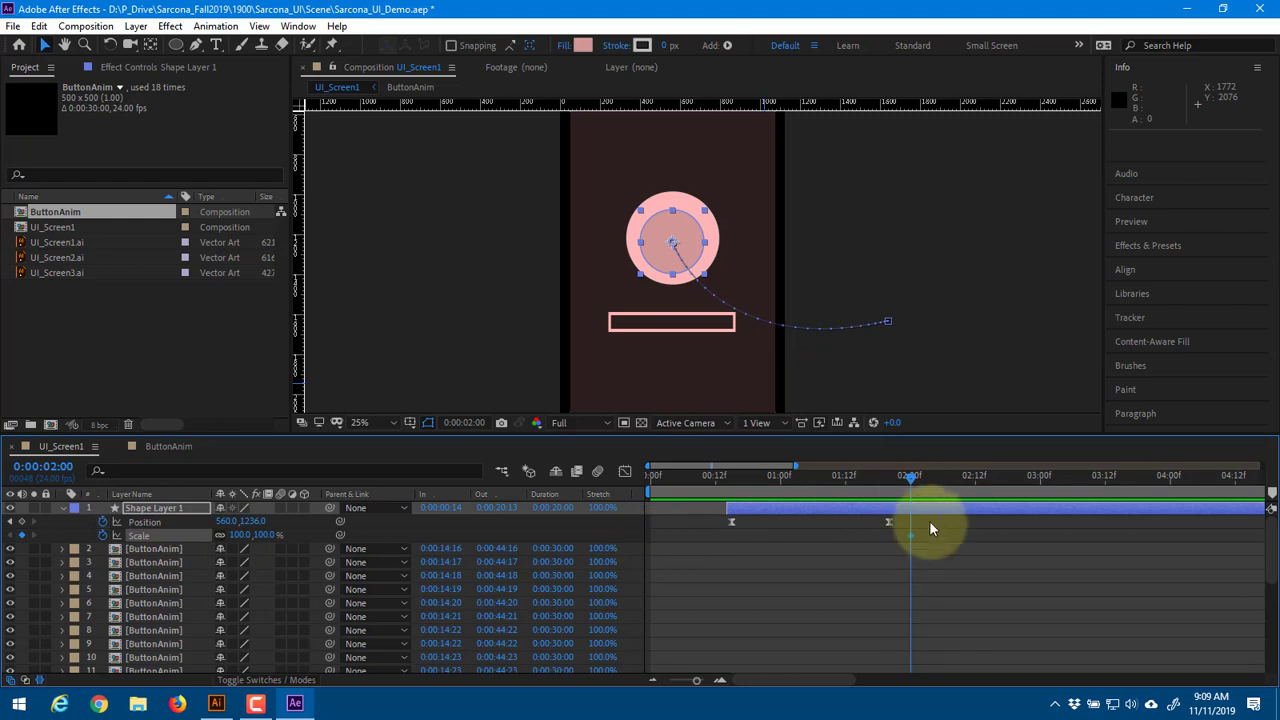
# At 0:00:02:06, set the small circle's Scale to 70% to create the second Scale keyframe
pyautogui.moveTo(924, 484); pyautogui.dragTo(943, 483)
pyautogui.click(243, 535)
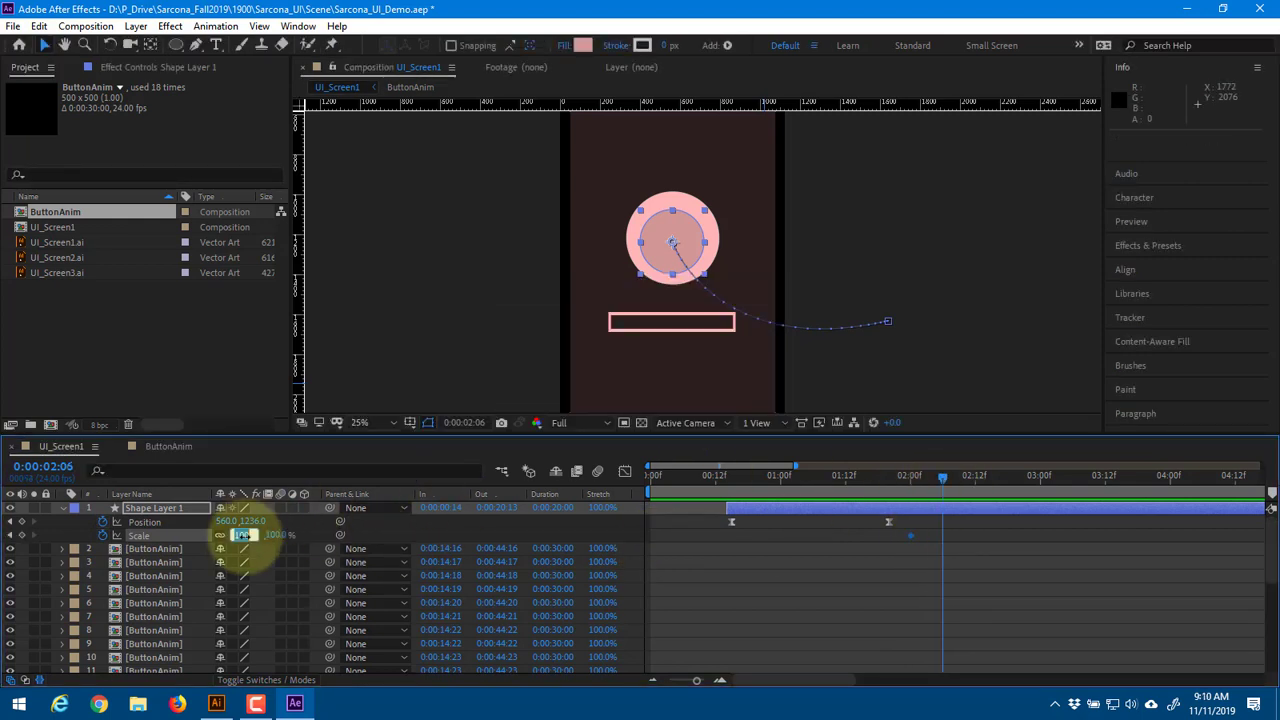
pyautogui.write('80')
pyautogui.press('Return')
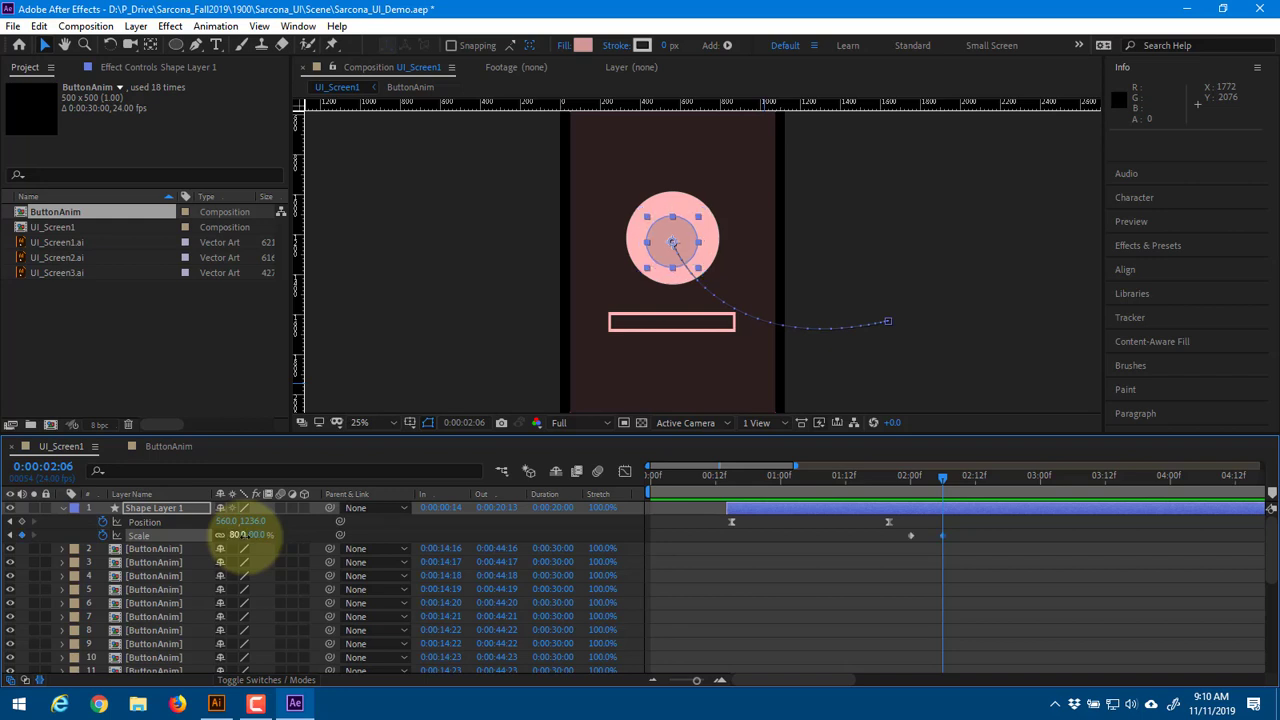
pyautogui.write('70')
pyautogui.press('Return')
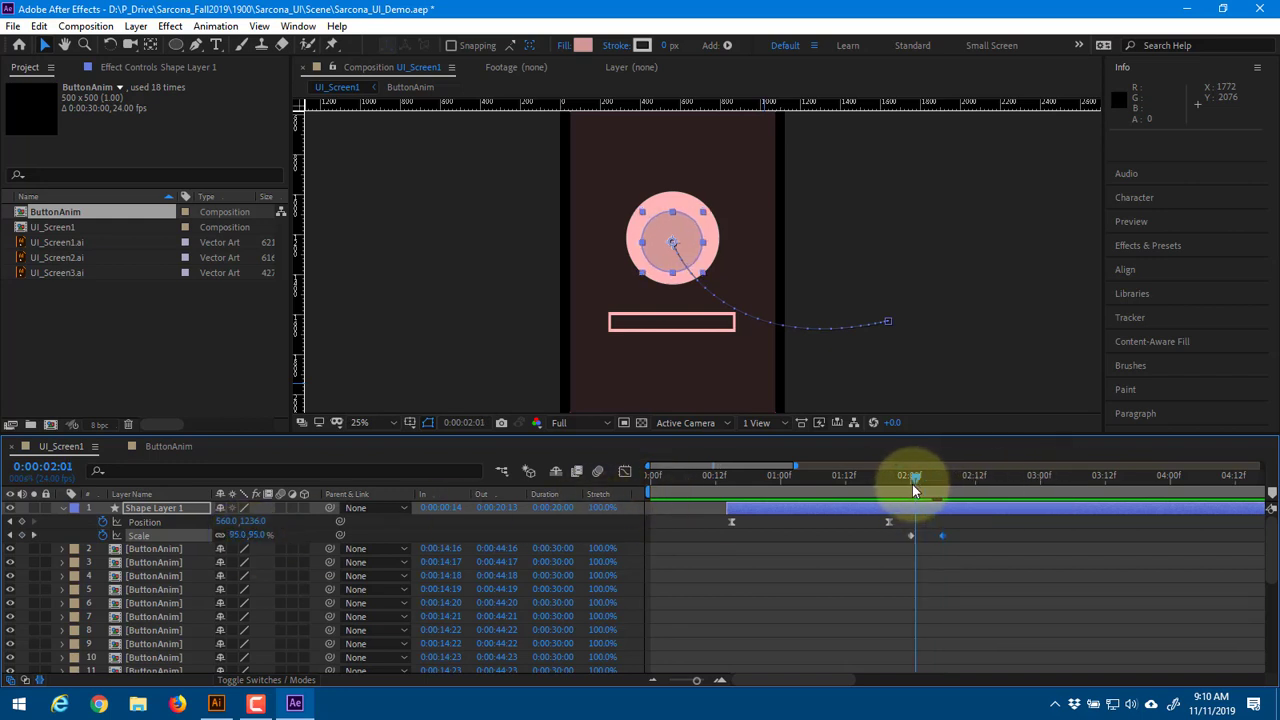
# Add a 110% Scale keyframe to Shape Layer 1 at 0:00:02:01 and preview the tap
pyautogui.moveTo(912, 484); pyautogui.dragTo(915, 484)
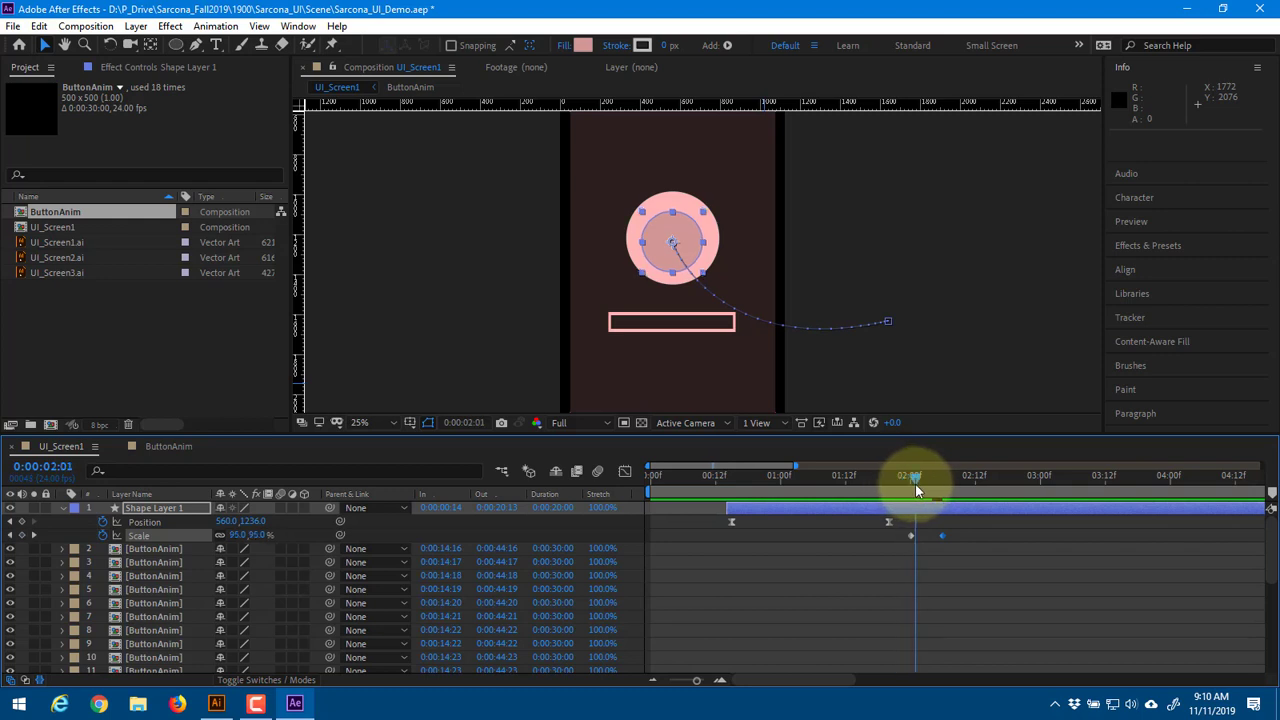
pyautogui.click(240, 534)
pyautogui.write('110')
pyautogui.press('Return')
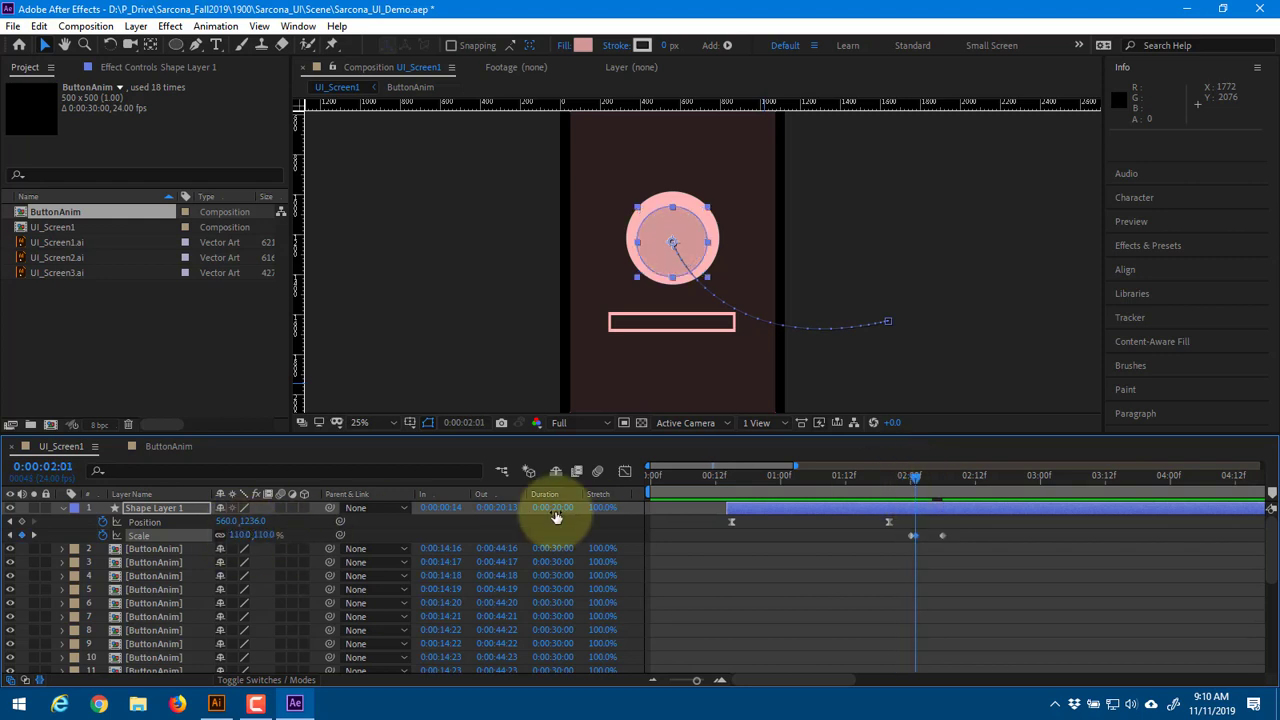
pyautogui.click(894, 481)
pyautogui.press('space')
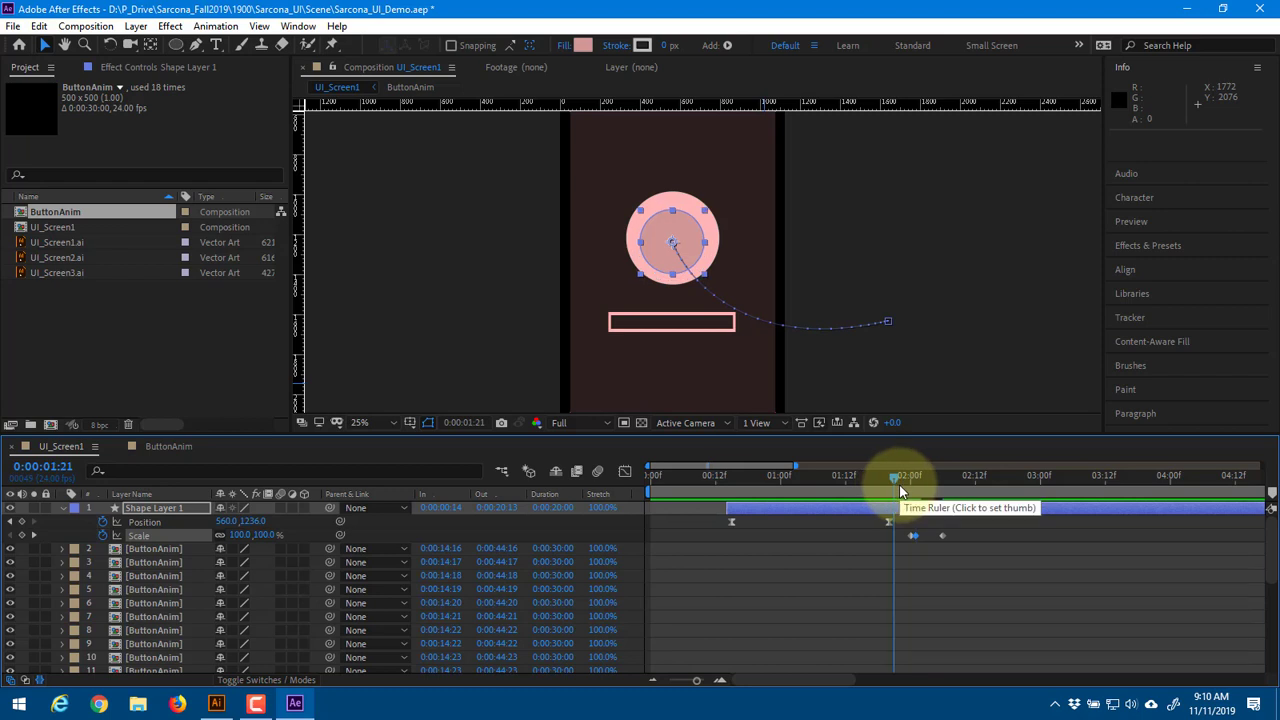
pyautogui.press('space')
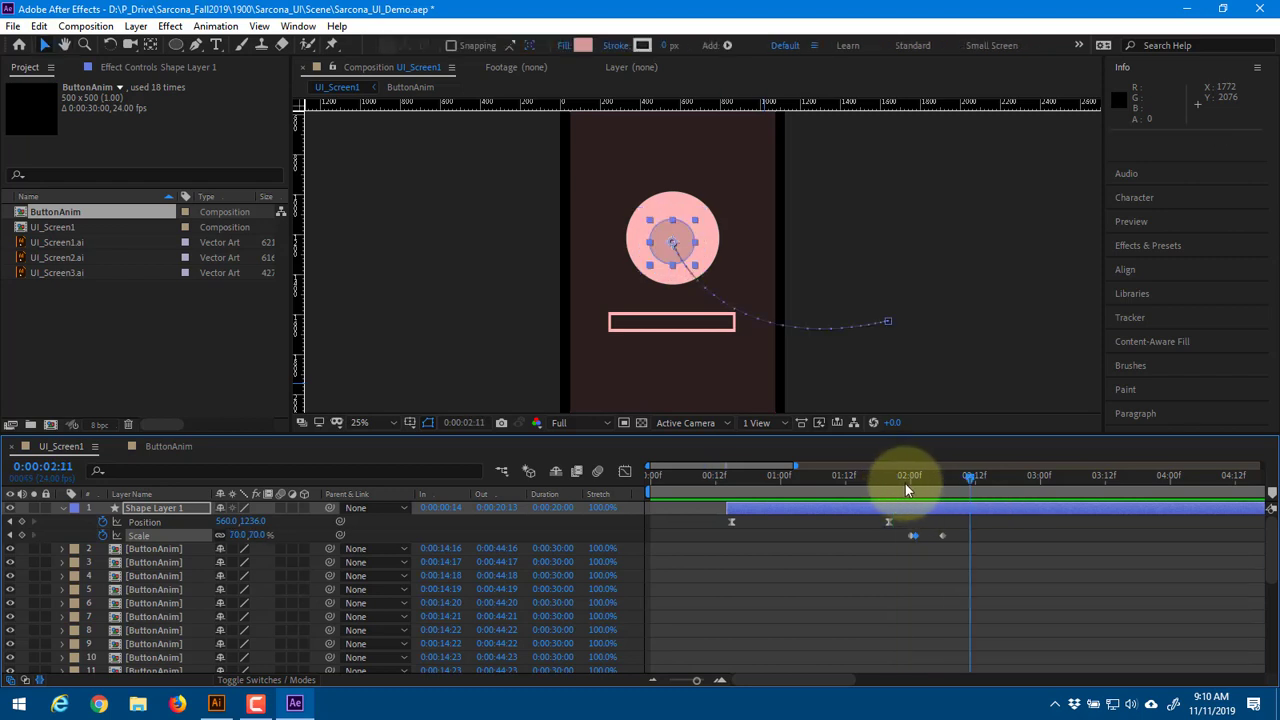
# Delete Shape Layer 1's 110% Scale keyframe at 0:00:02:01 and play back the animation
pyautogui.moveTo(905, 483); pyautogui.dragTo(926, 487)
pyautogui.click(915, 487)
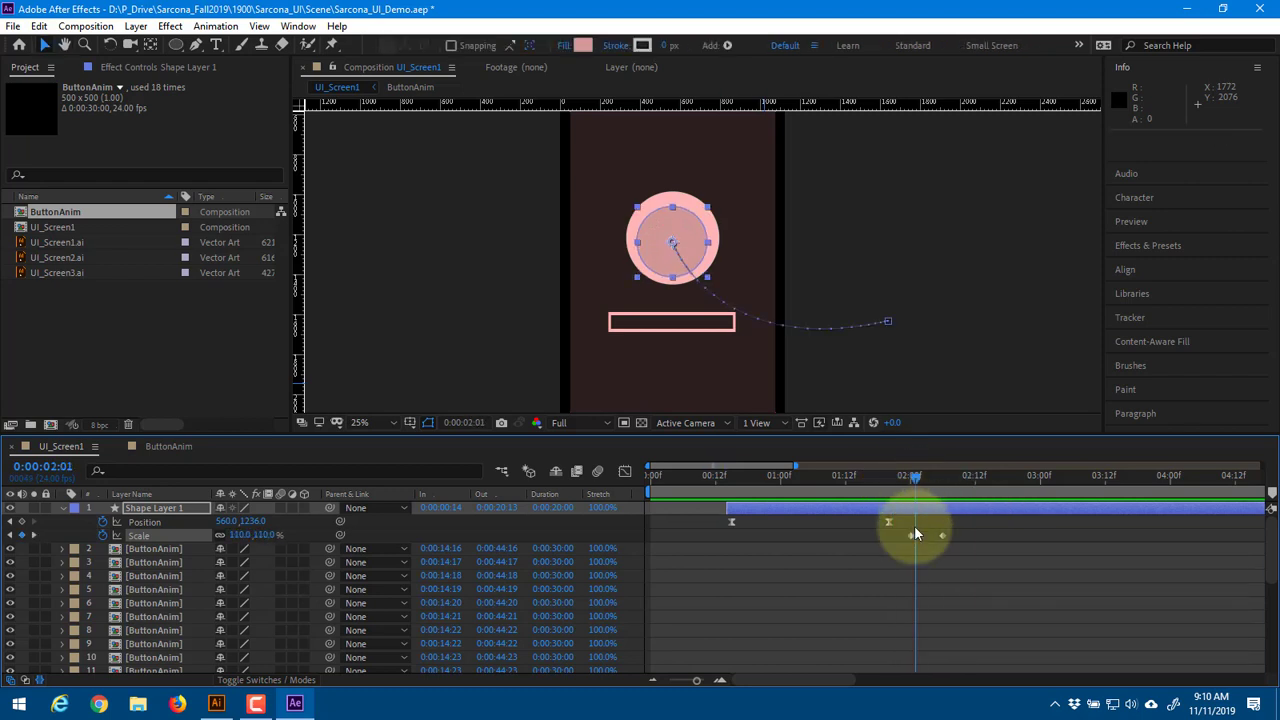
pyautogui.click(873, 485)
pyautogui.press('space')
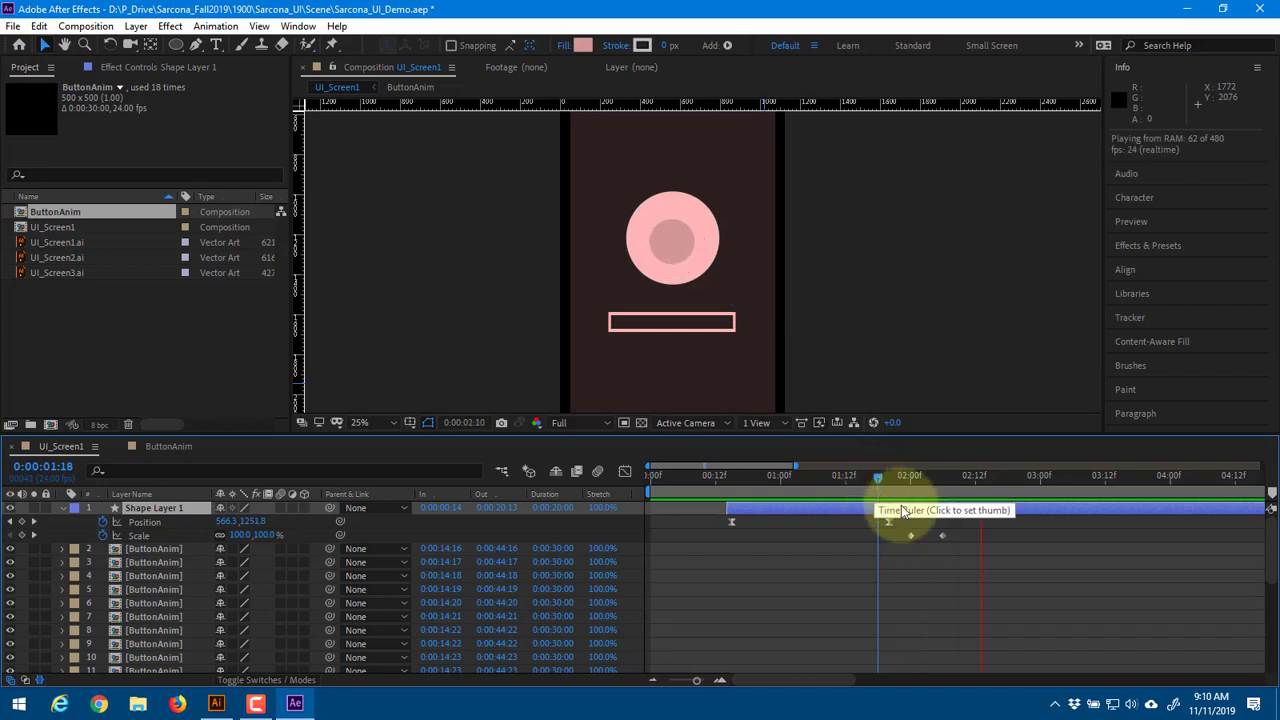
# Retime the ending Scale keyframe of Shape Layer 1 to 0:00:02:03 and preview the faster tap
pyautogui.moveTo(941, 535); pyautogui.dragTo(924, 534)
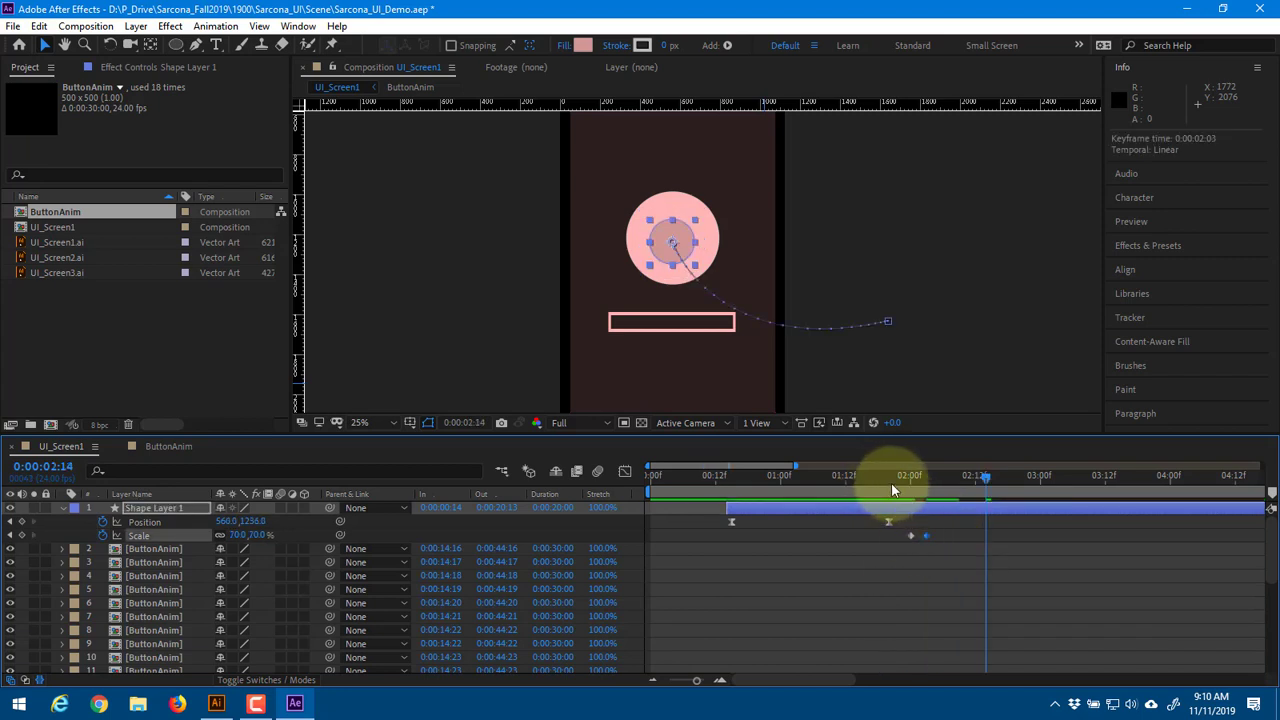
pyautogui.click(886, 486)
pyautogui.press('space')
pyautogui.press('space')
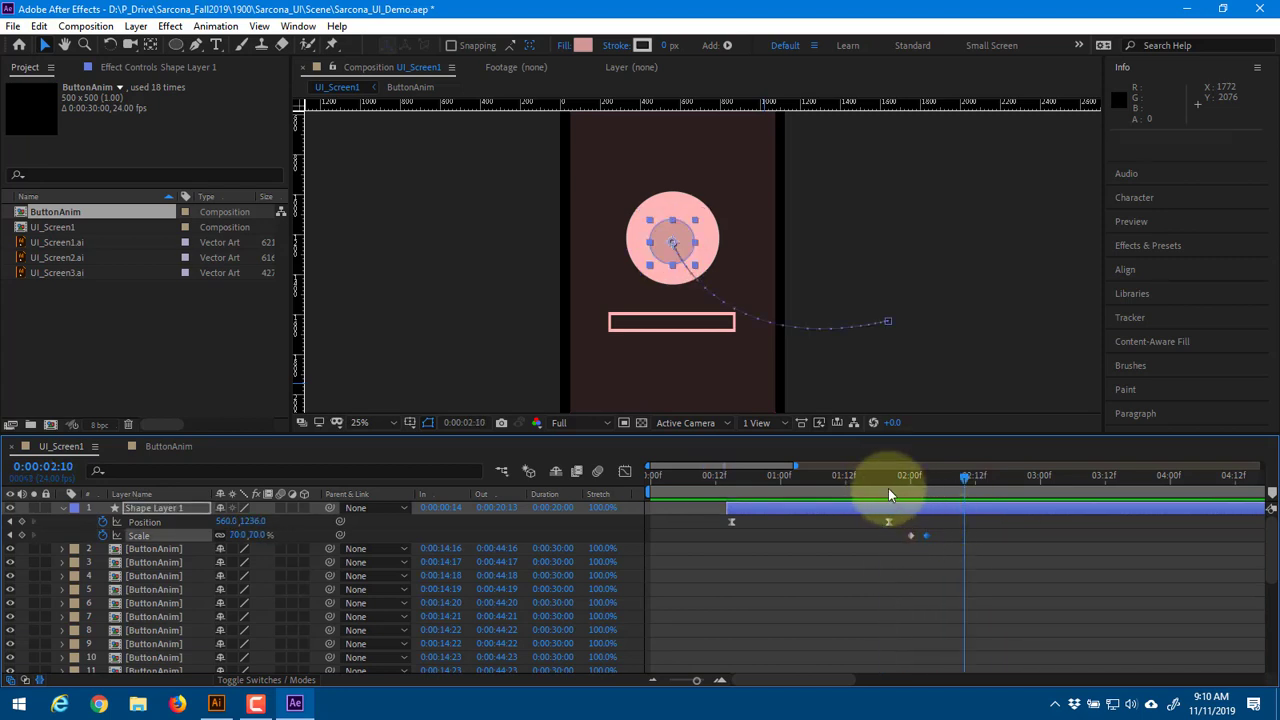
# Select the MainIcon layer and add a Scale keyframe with its existing value at 0:00:02:01
pyautogui.moveTo(888, 488); pyautogui.dragTo(928, 509)
pyautogui.scroll(-5, 305, 650)
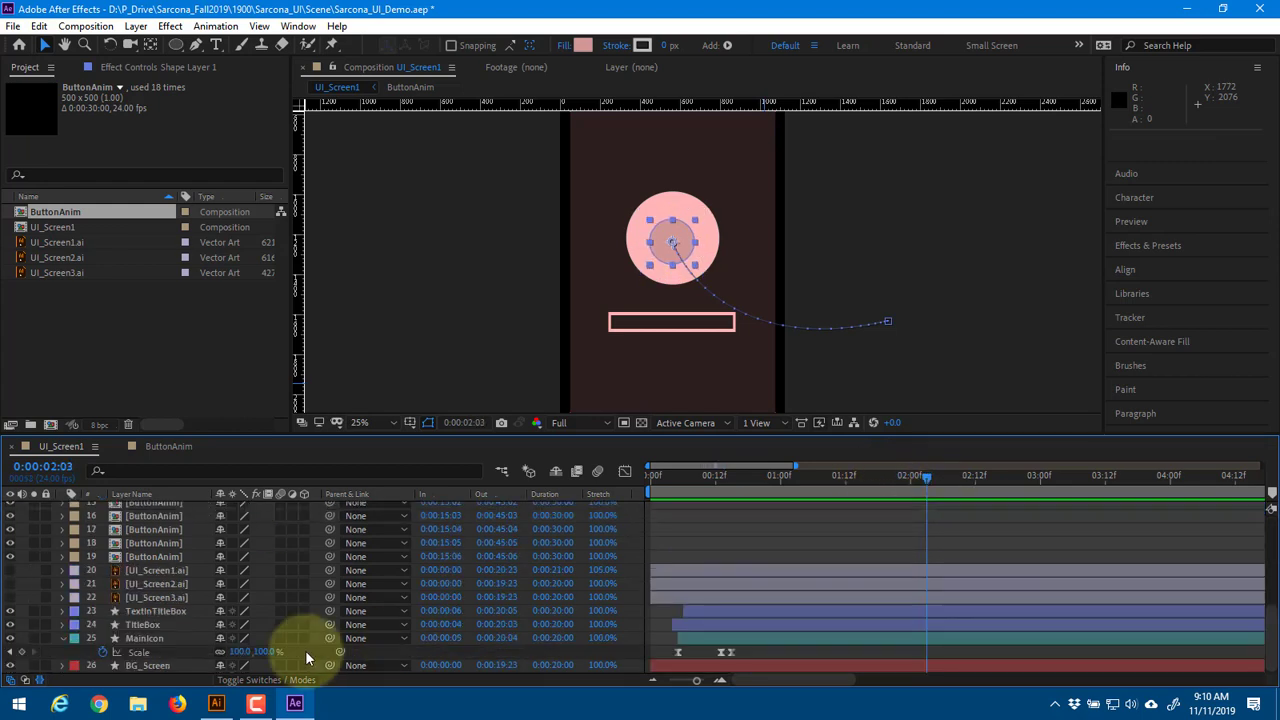
pyautogui.click(164, 637)
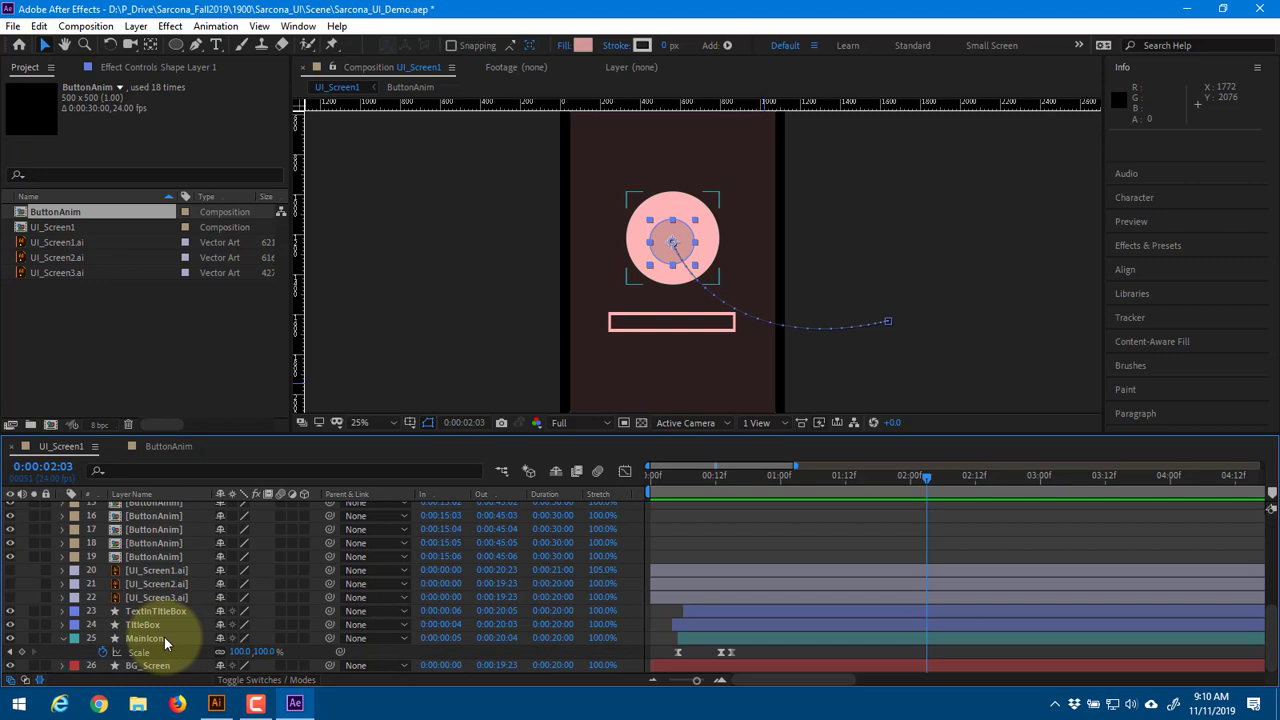
pyautogui.click(164, 637)
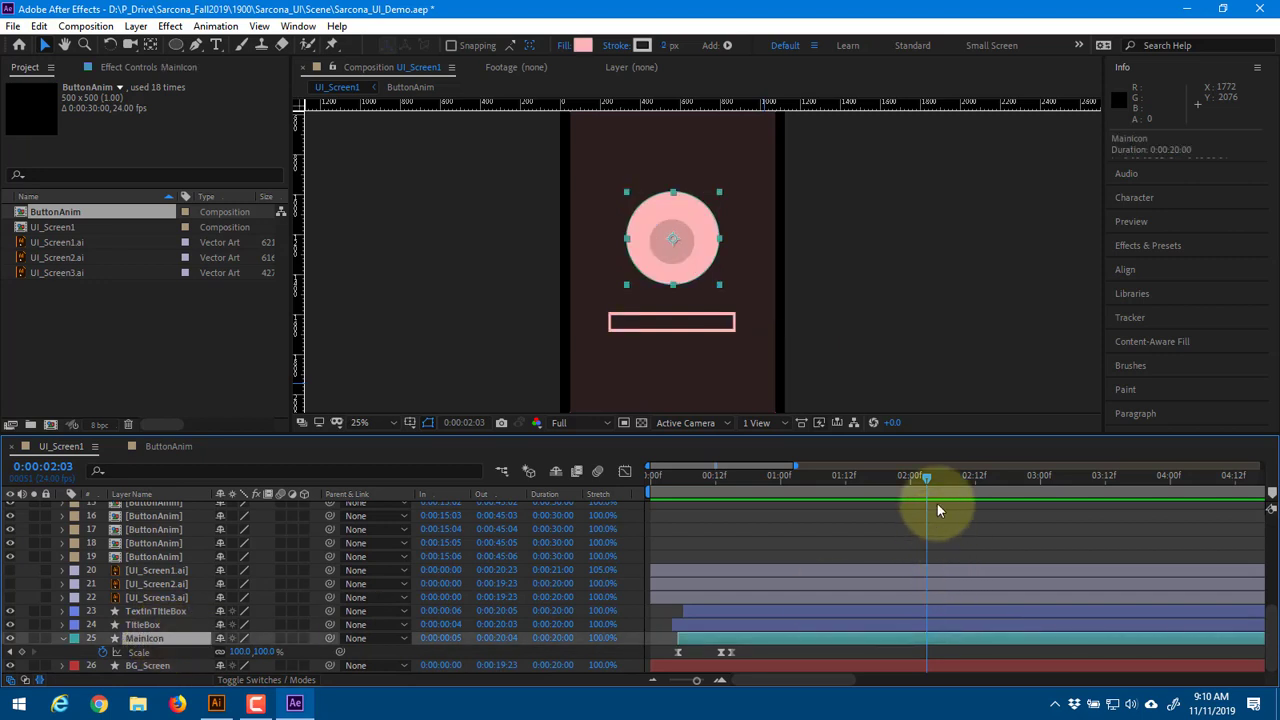
pyautogui.moveTo(923, 481); pyautogui.dragTo(915, 479)
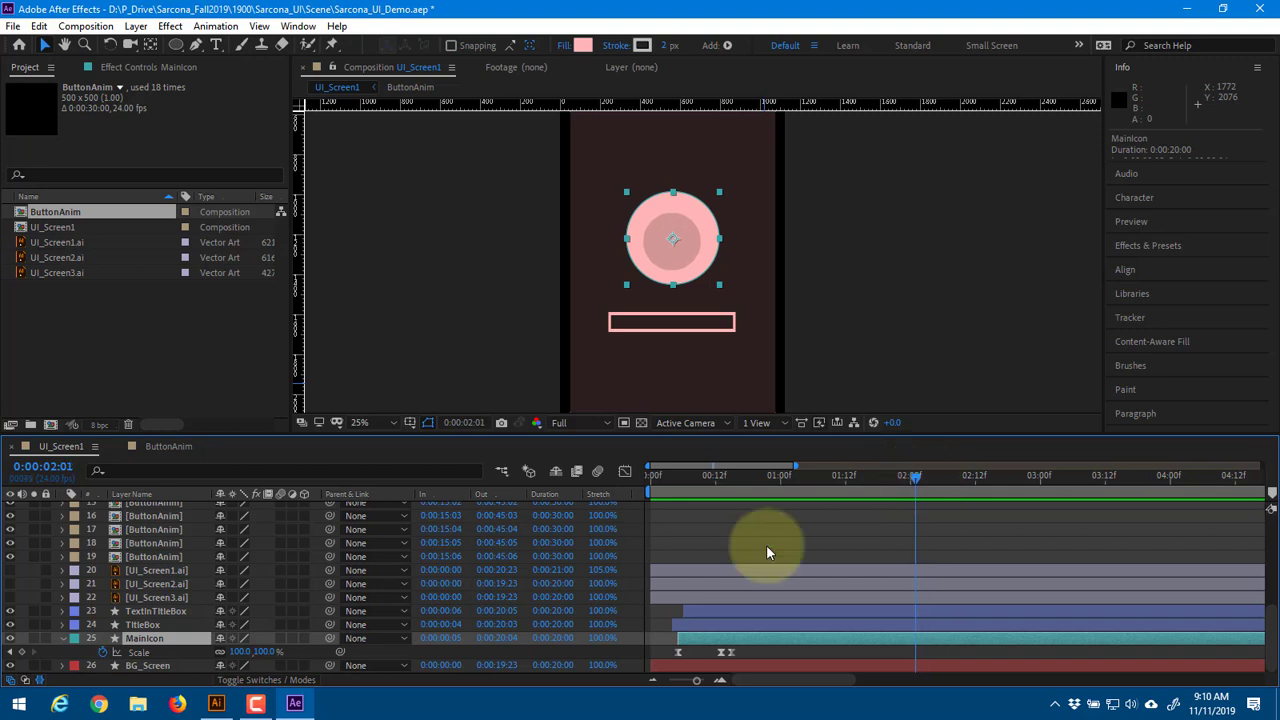
pyautogui.click(22, 651)
# At 0:00:02:04, set MainIcon's Scale to 0% to create its vanishing keyframe
pyautogui.moveTo(923, 479); pyautogui.dragTo(933, 479)
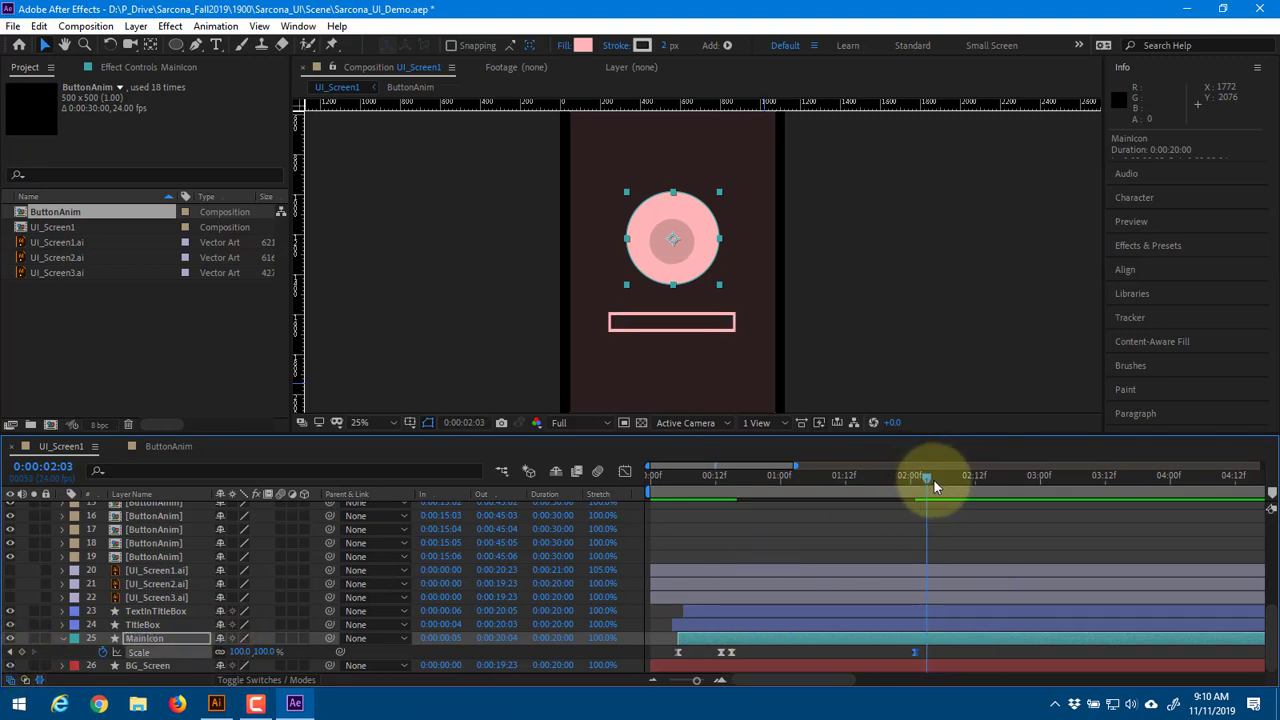
pyautogui.click(265, 651)
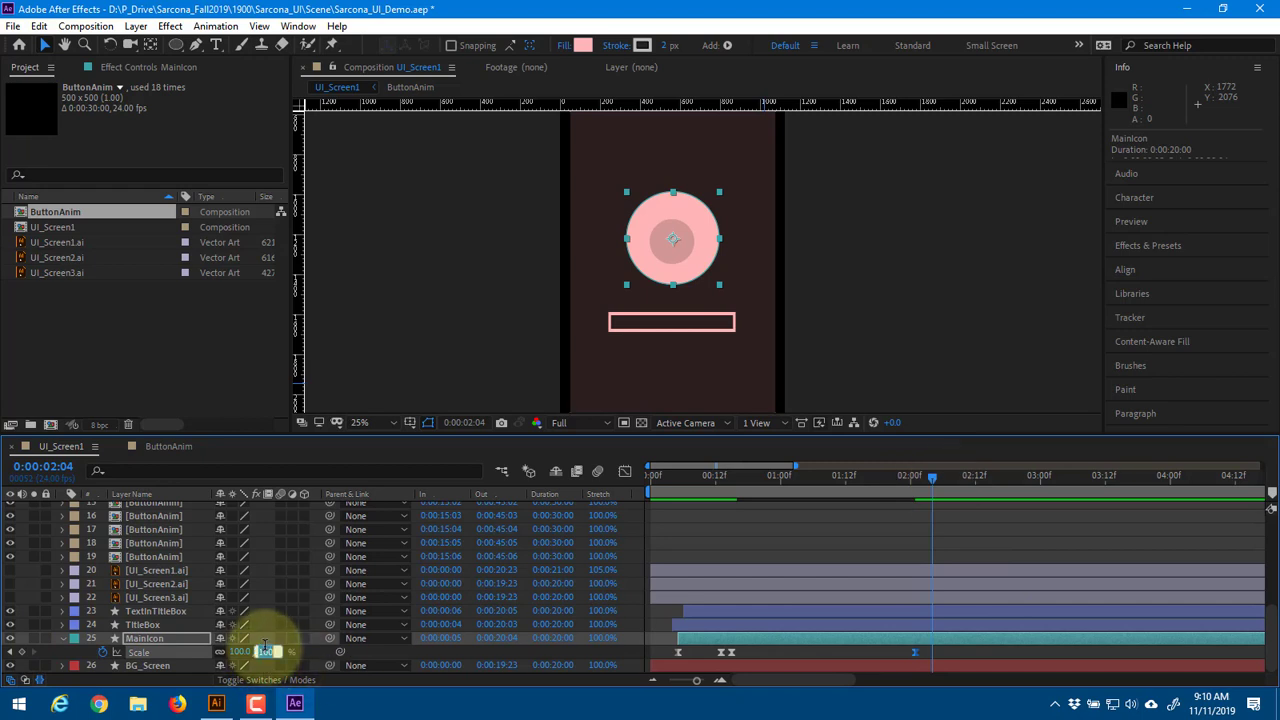
pyautogui.write('0')
pyautogui.press('Return')
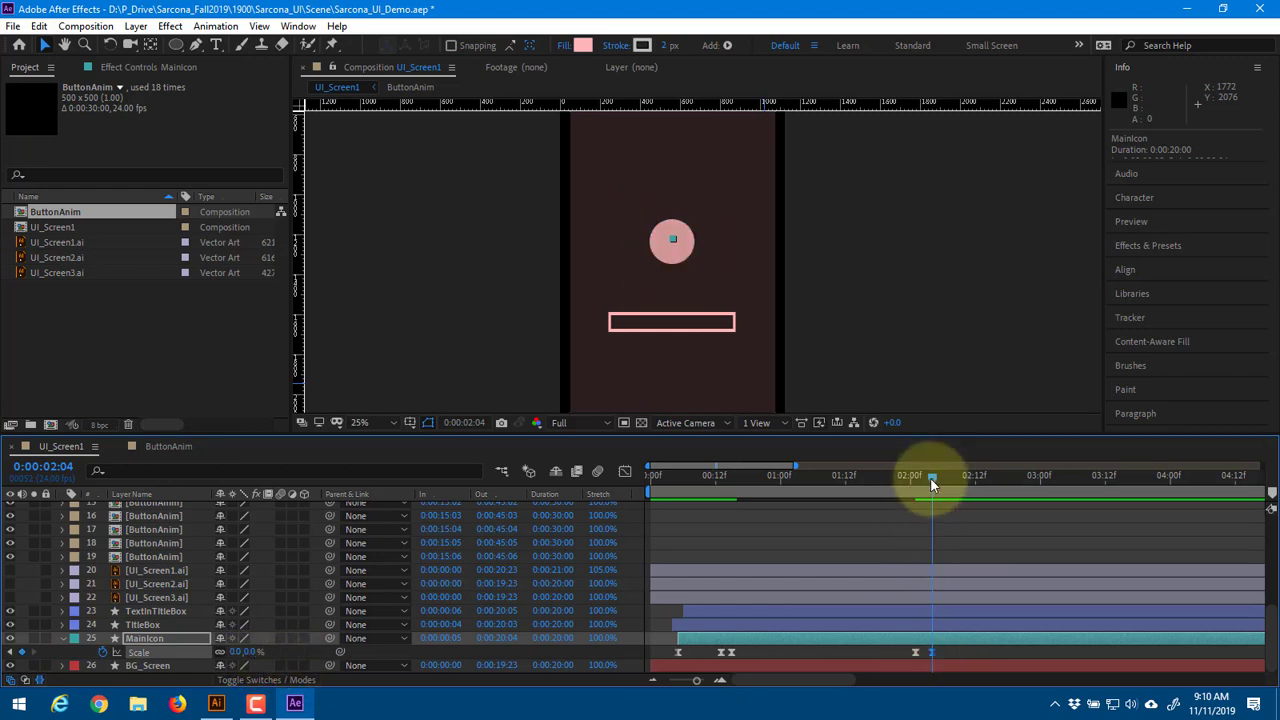
# At 0:00:02:02, set MainIcon's Scale to 110% and preview the bounce before it disappears
pyautogui.moveTo(930, 477); pyautogui.dragTo(920, 477)
pyautogui.click(265, 651)
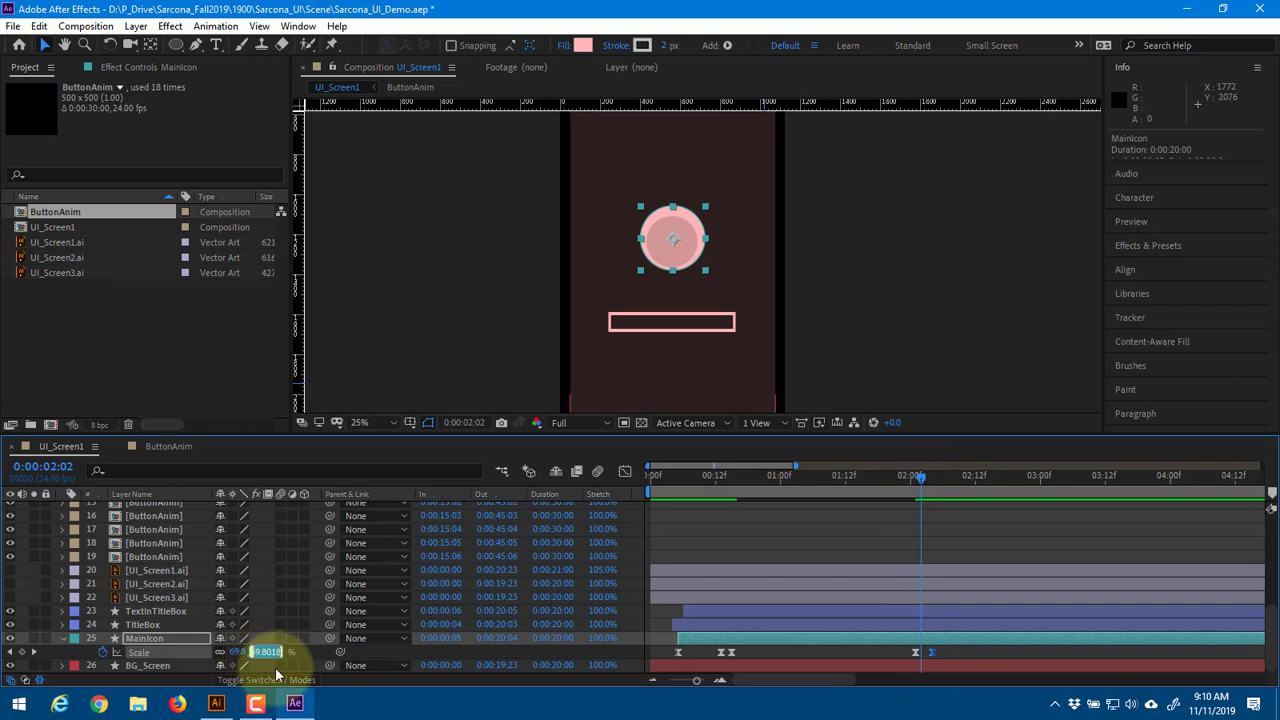
pyautogui.write('110')
pyautogui.press('Return')
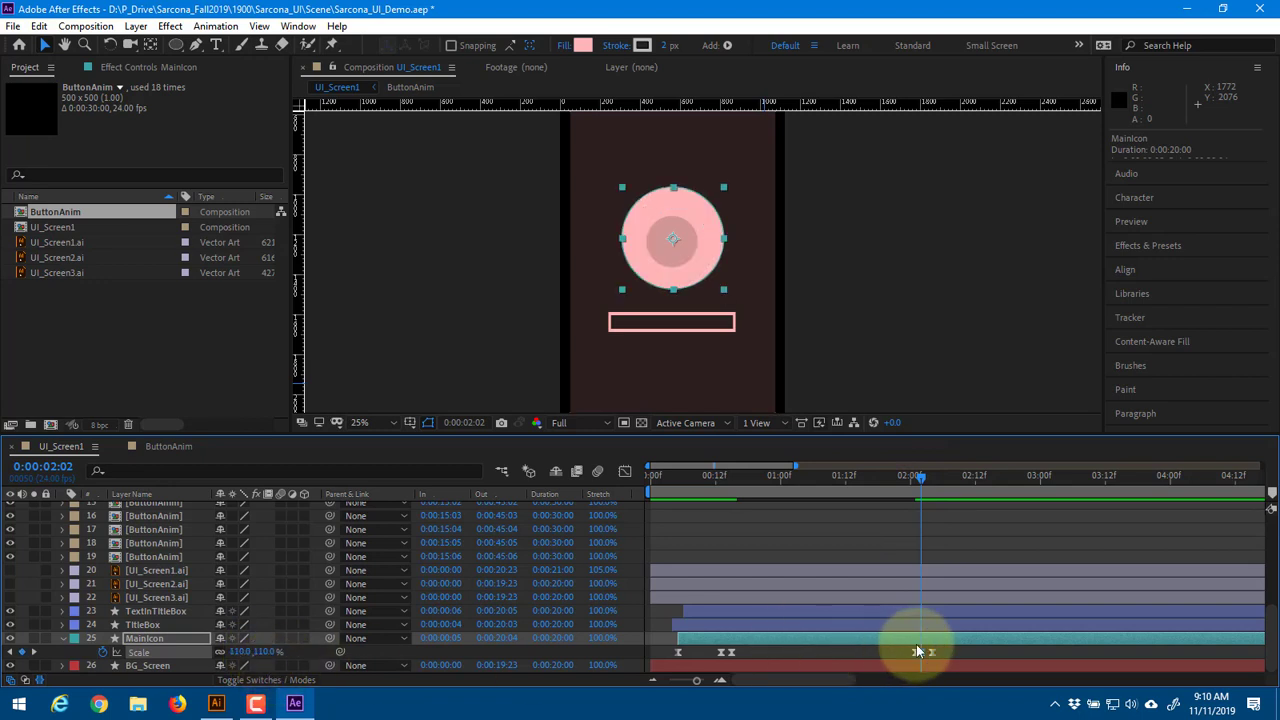
pyautogui.press('space')
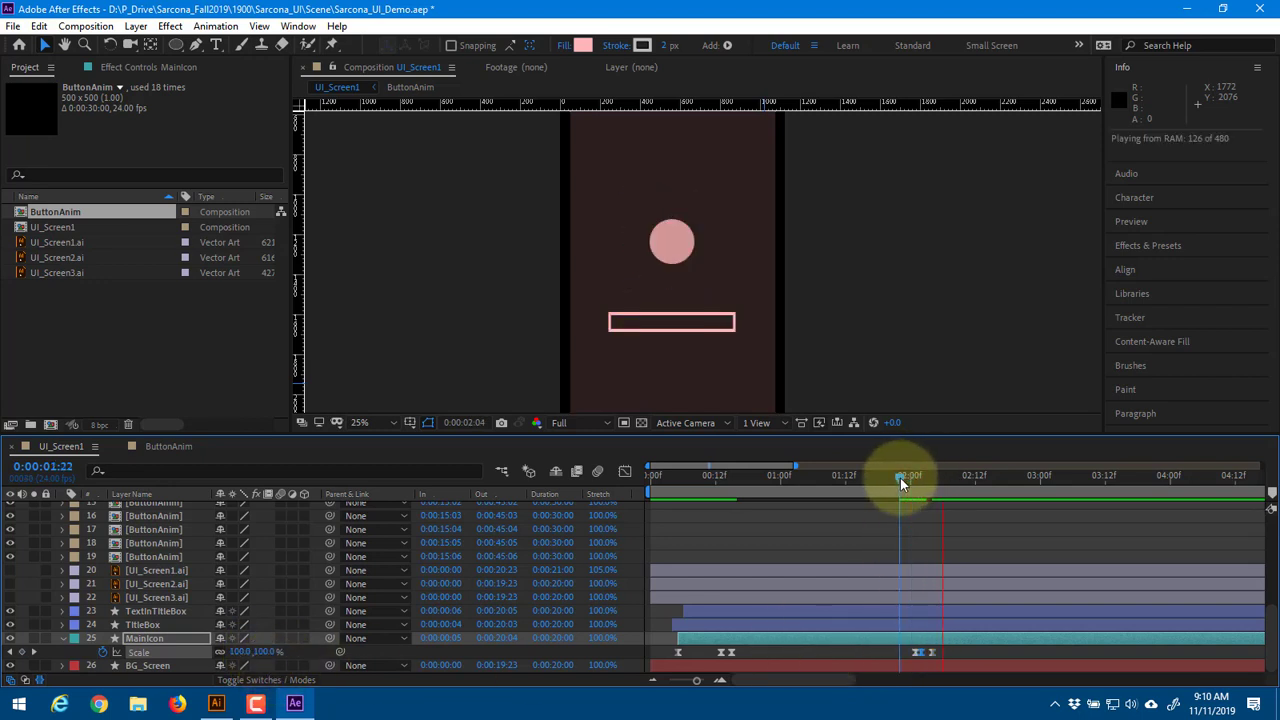
# Retime MainIcon's 110% Scale keyframe to 0:00:02:03 and its 0% keyframe to 0:00:02:07, then 0:00:02:10, previewing each change
pyautogui.moveTo(932, 652); pyautogui.dragTo(946, 652)
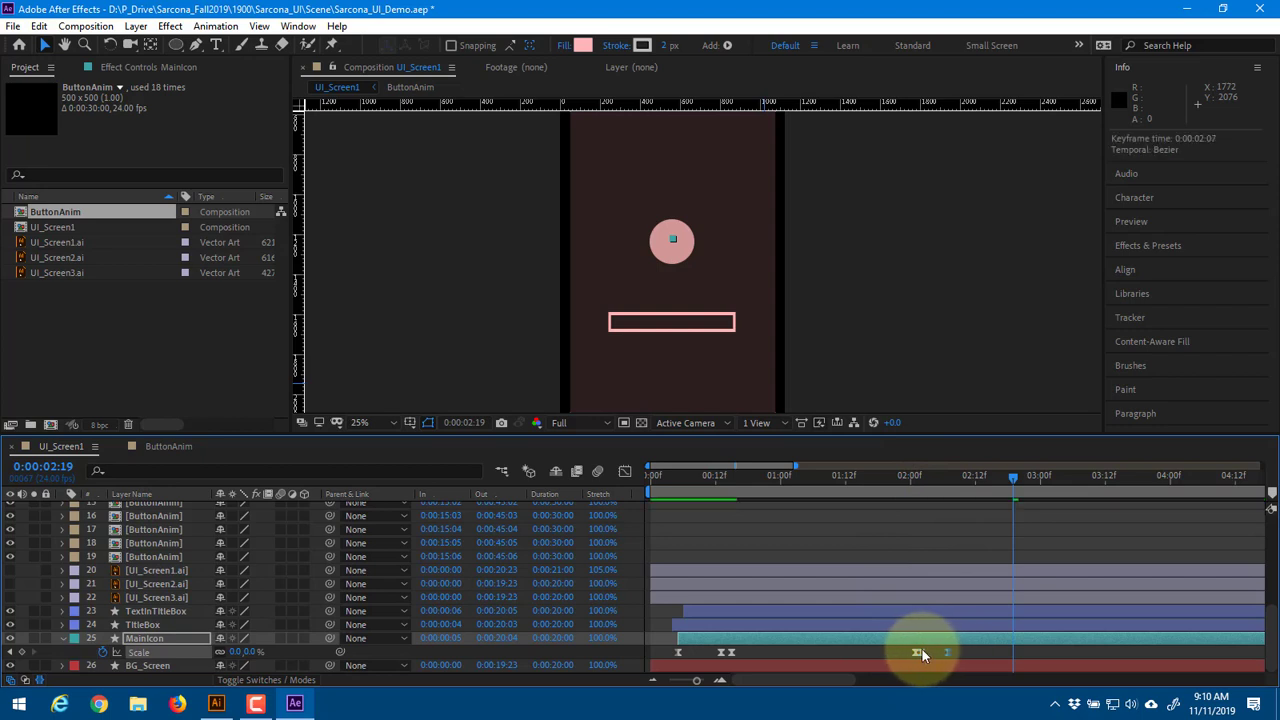
pyautogui.click(886, 482)
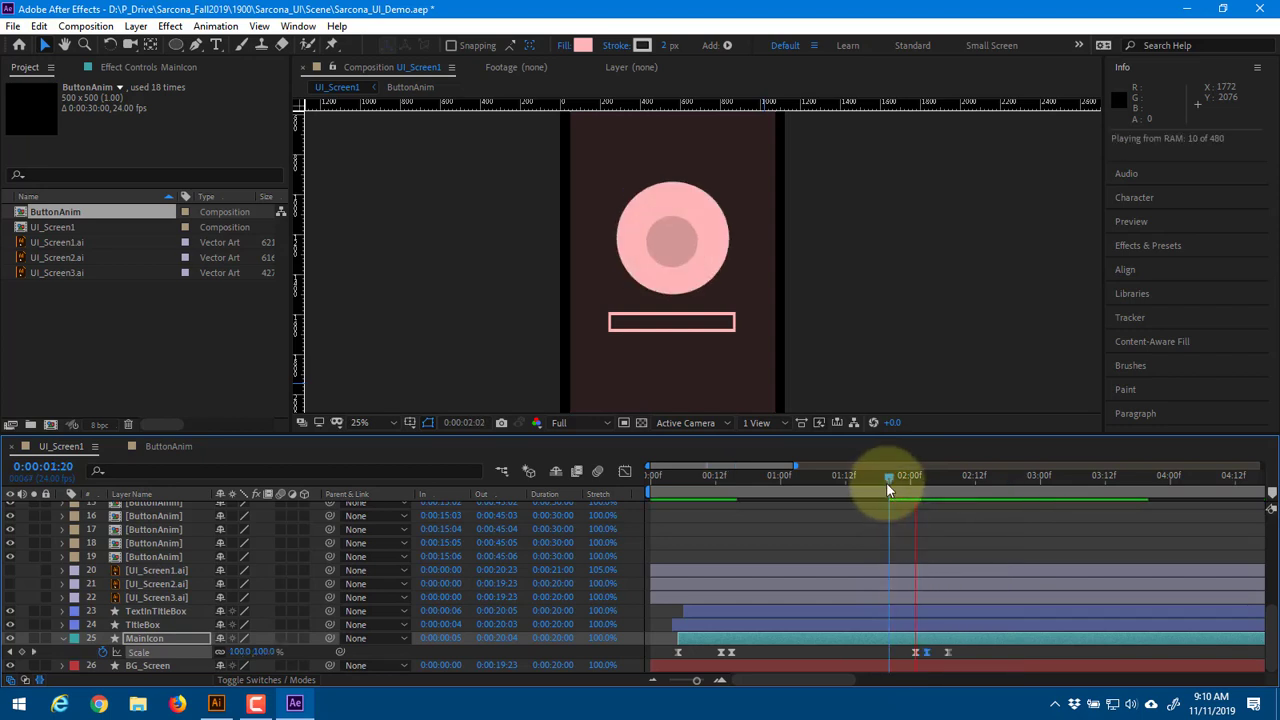
pyautogui.press('space')
pyautogui.moveTo(949, 655); pyautogui.dragTo(965, 653)
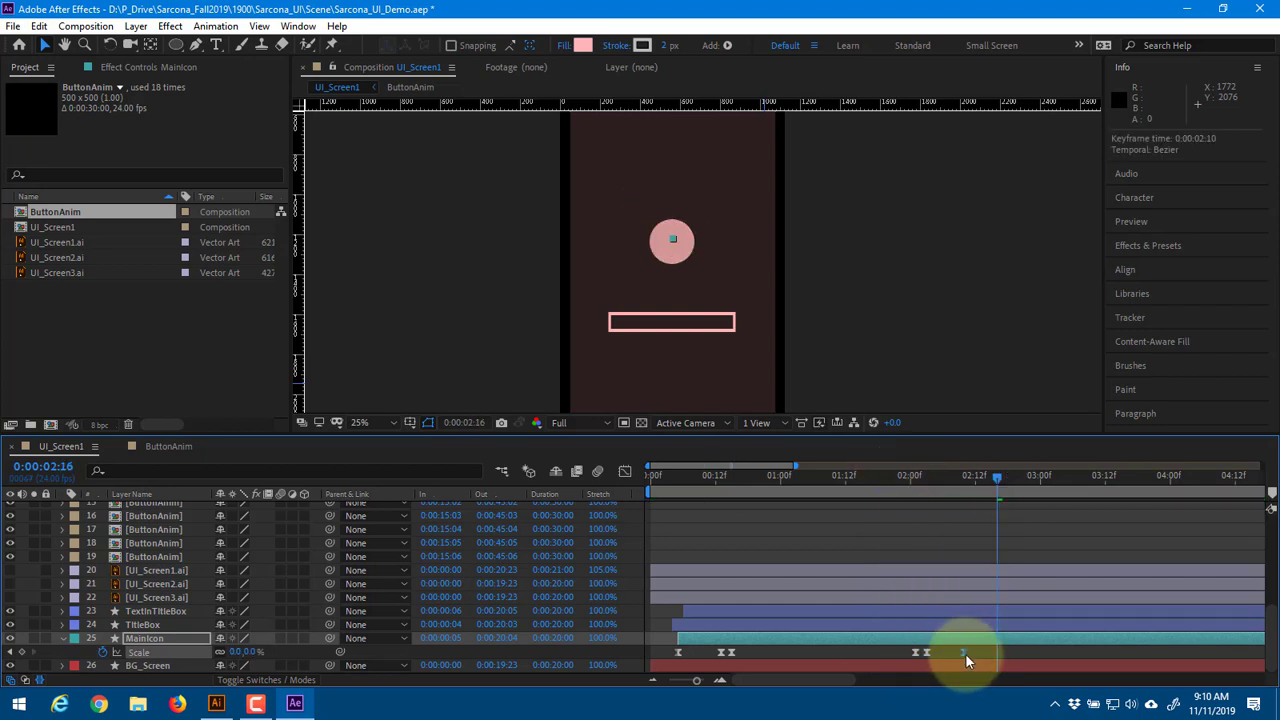
pyautogui.click(886, 486)
pyautogui.press('space')
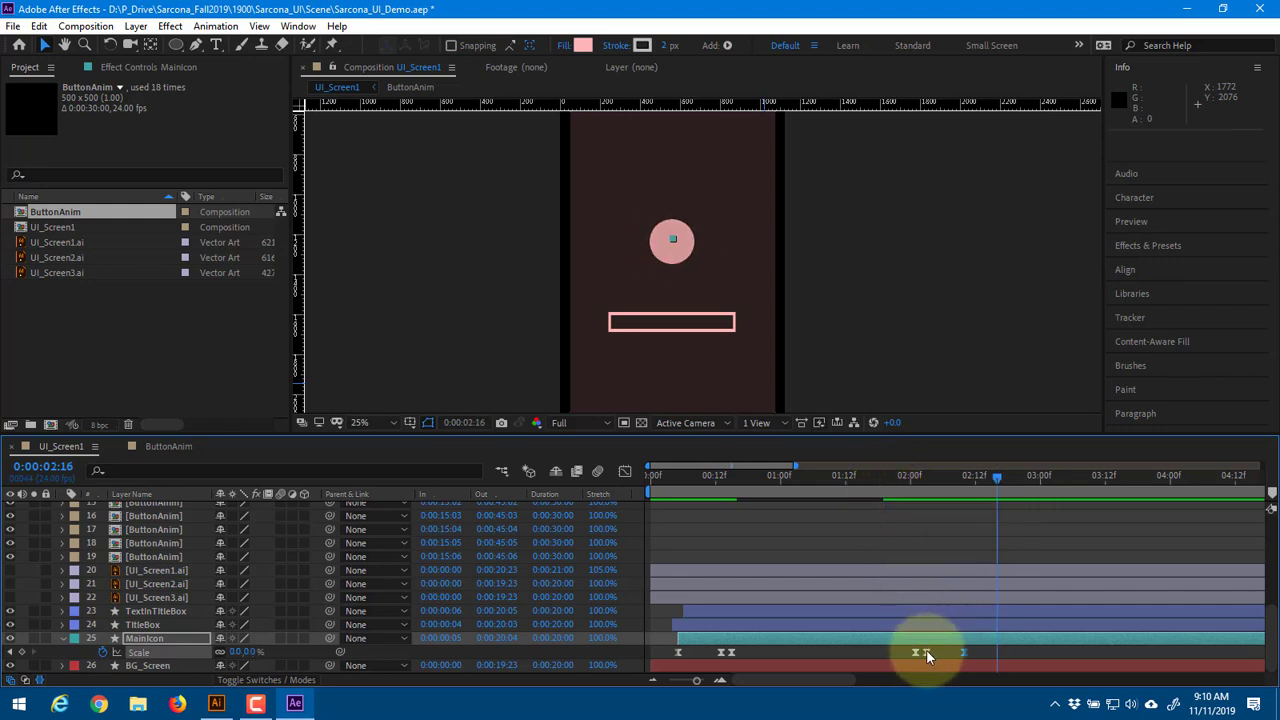
# Move MainIcon's 110% Scale keyframe to 0:00:02:04 and its 0% keyframe to 0:00:02:12, and play back the result
pyautogui.moveTo(926, 652); pyautogui.dragTo(978, 652)
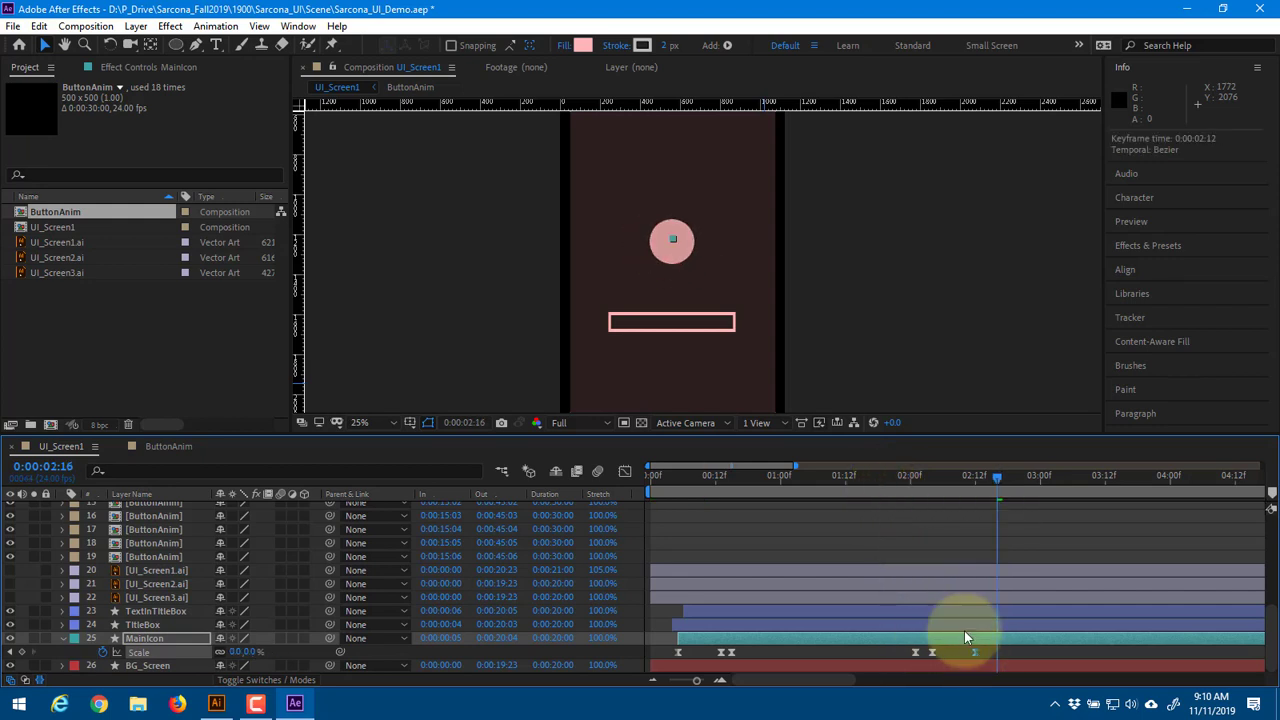
pyautogui.click(867, 476)
pyautogui.press('space')
pyautogui.press('space')
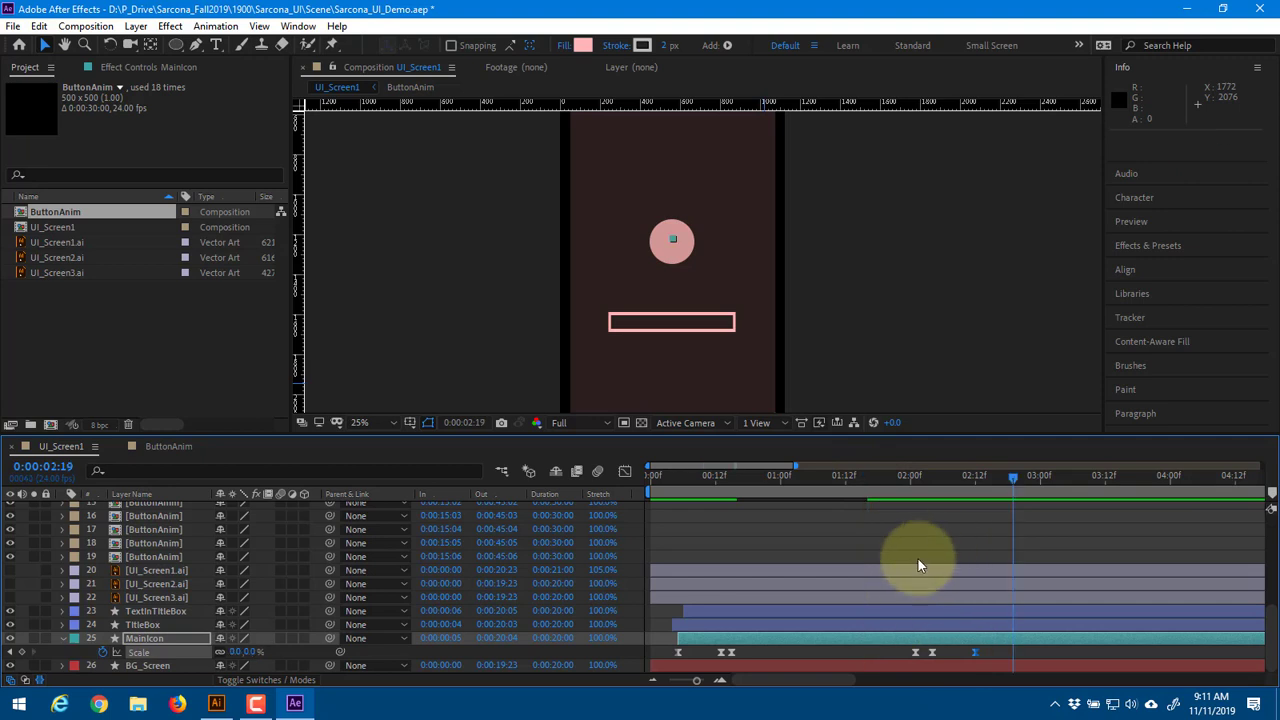
# Shift MainIcon's last three Scale keyframes together one frame earlier, ending at 0:00:02:11, and scrub through the shrink
pyautogui.scroll(5, 918, 564)
pyautogui.scroll(-5, 913, 560)
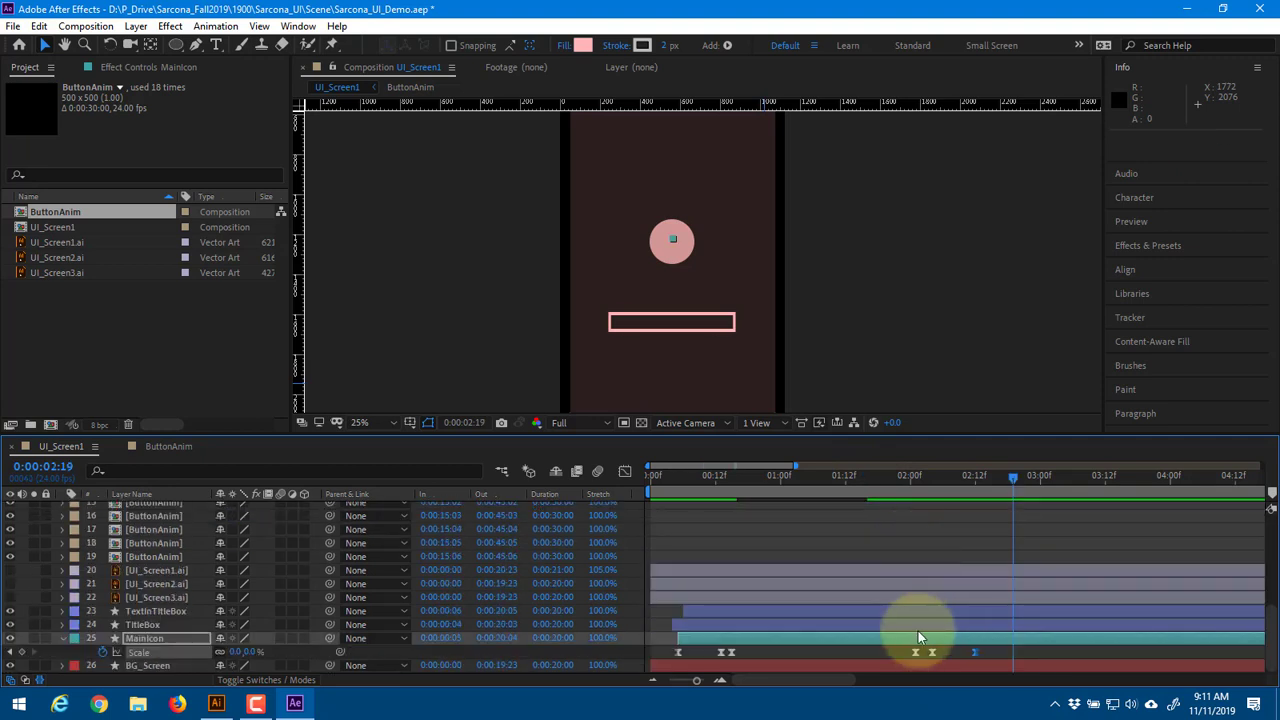
pyautogui.moveTo(906, 660); pyautogui.dragTo(975, 651)
pyautogui.moveTo(973, 651); pyautogui.dragTo(967, 651)
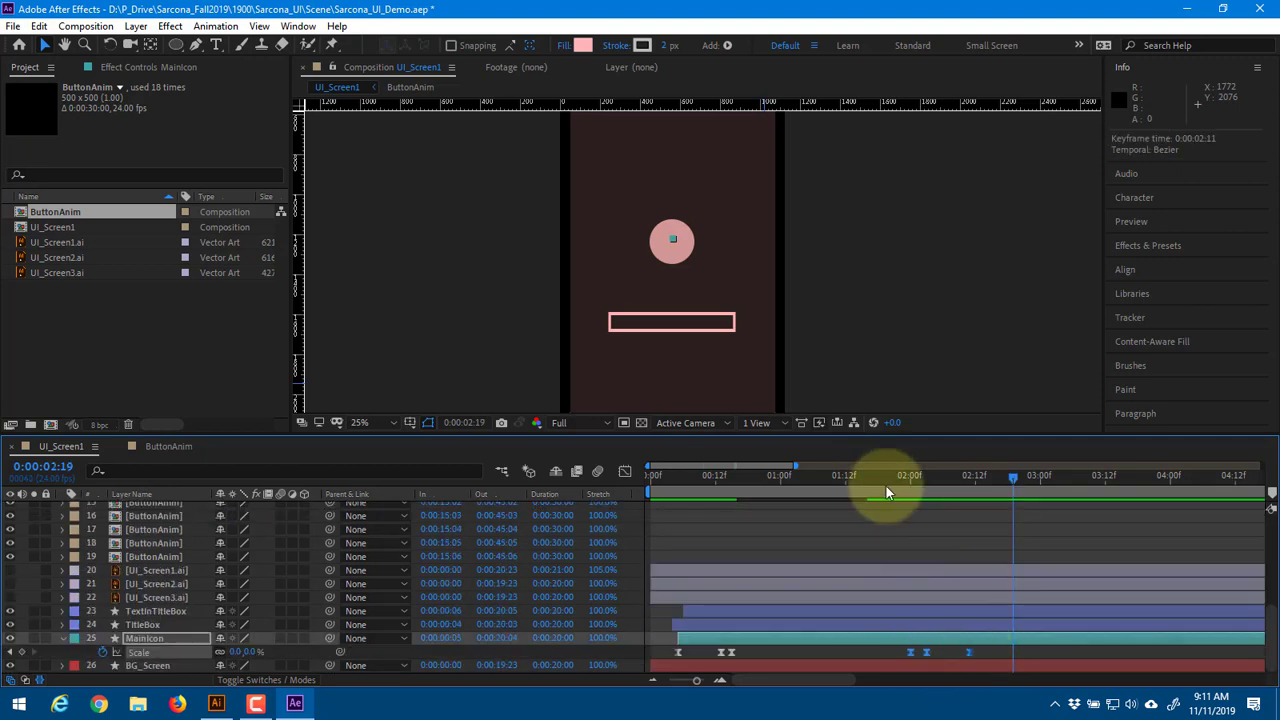
pyautogui.click(884, 481)
pyautogui.moveTo(884, 481); pyautogui.dragTo(924, 494)
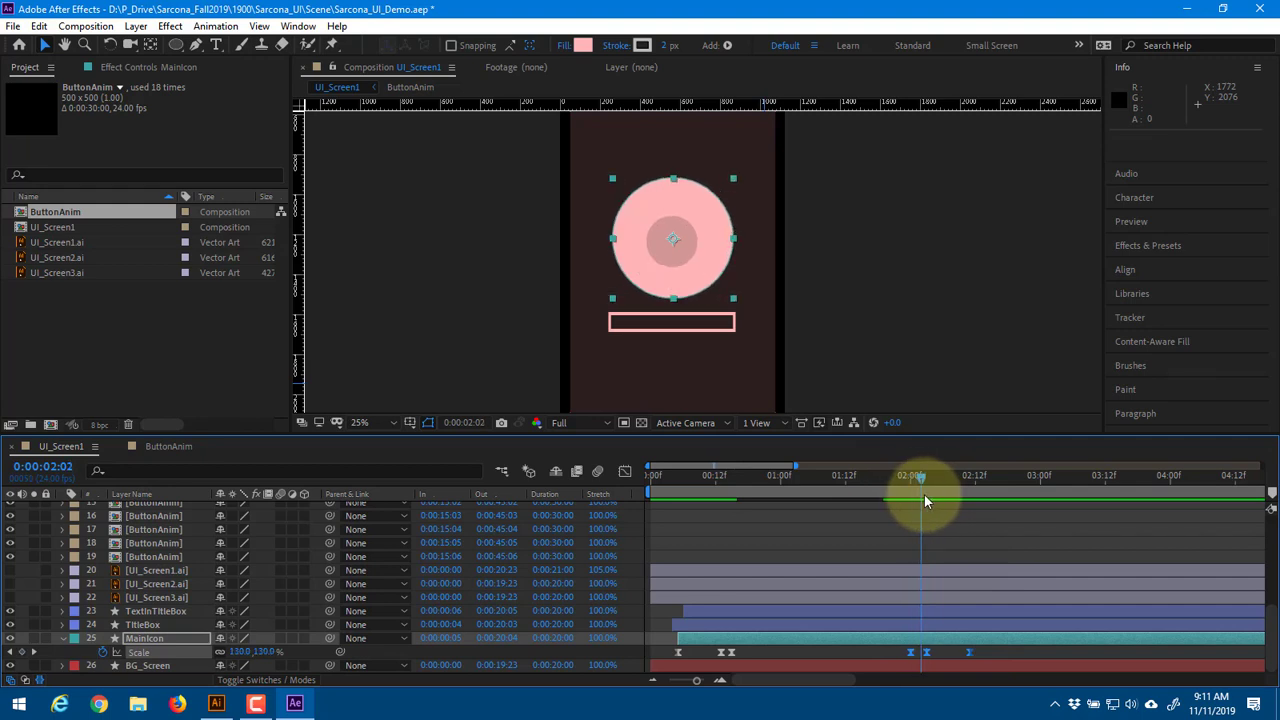
# Turn MainIcon's 100% Scale keyframe at 0:00:00:15 into a hold keyframe and scrub around the tap to check it
pyautogui.click(866, 652)
pyautogui.click(730, 653)
pyautogui.rightClick(730, 652)
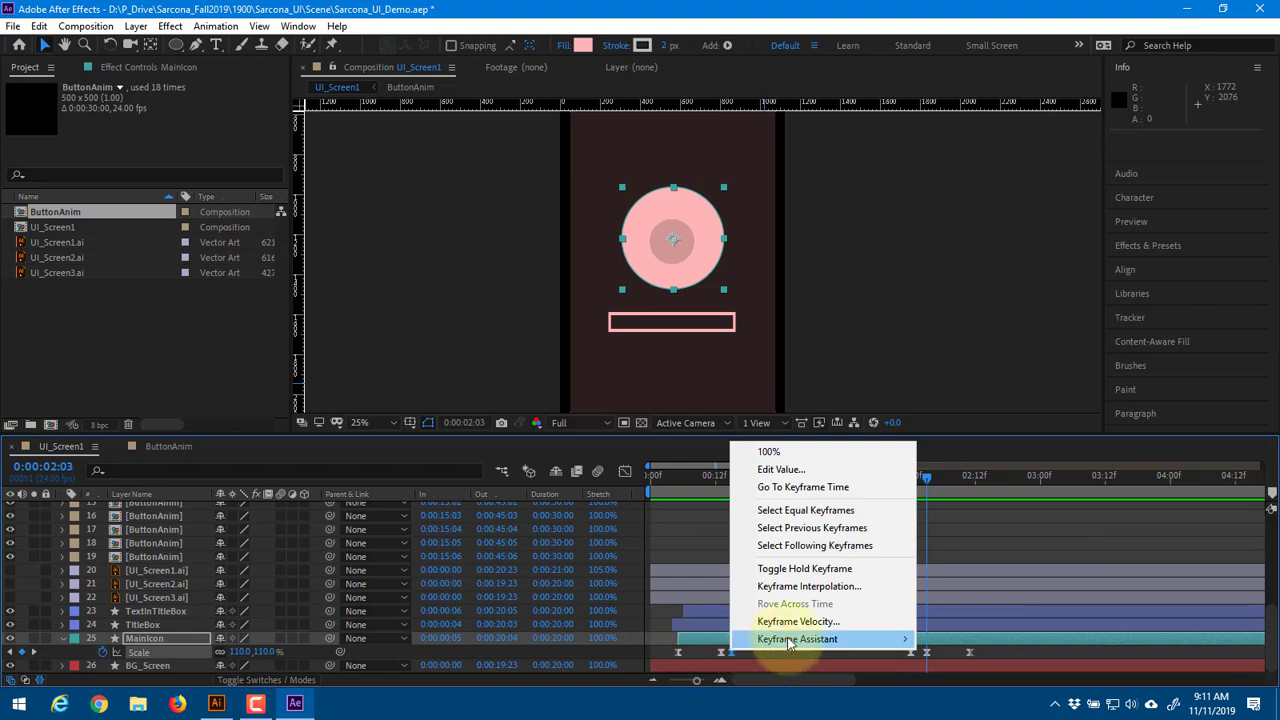
pyautogui.click(805, 569)
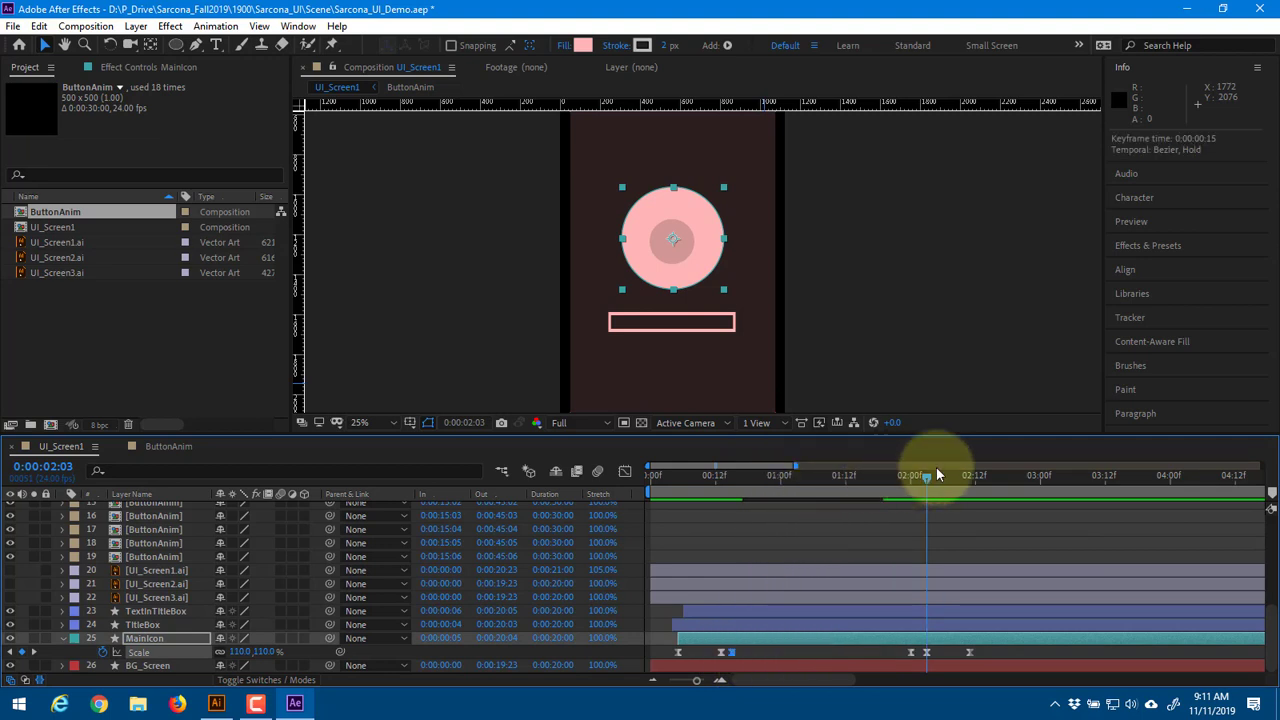
pyautogui.moveTo(925, 478); pyautogui.dragTo(926, 480)
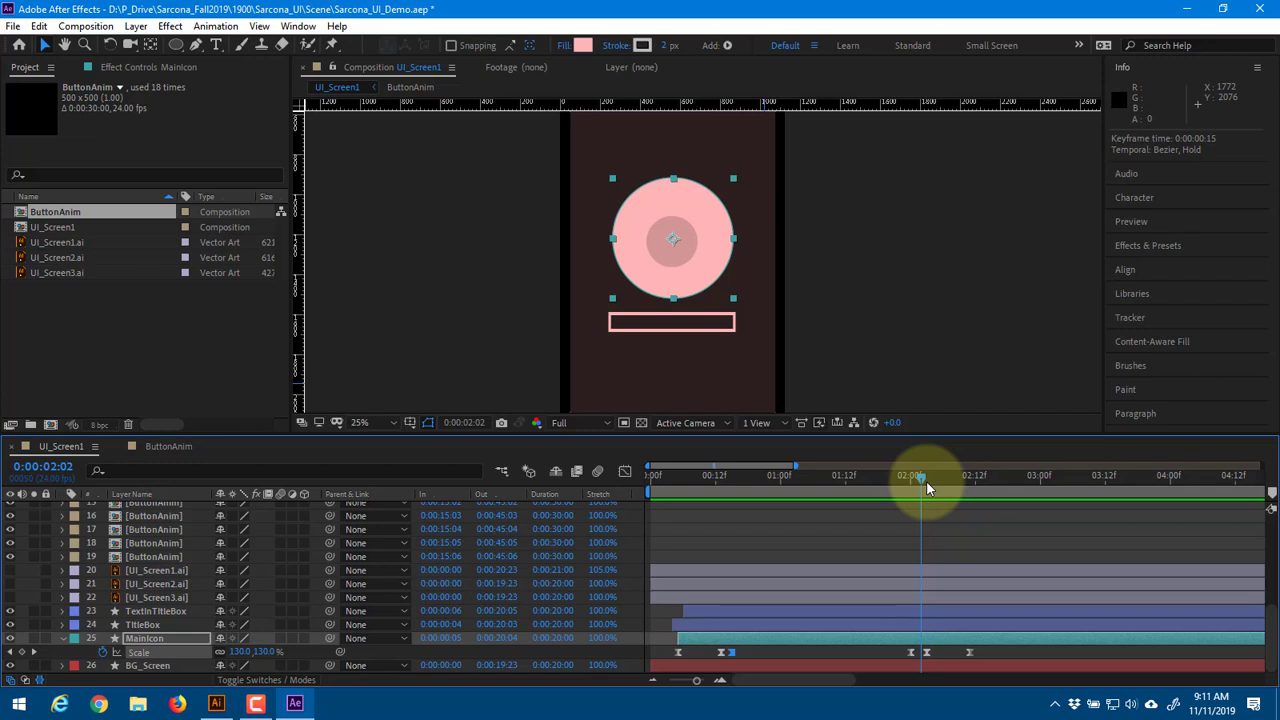
# Apply Easy Ease Out to MainIcon's 110% Scale keyframe at 0:00:02:03
pyautogui.click(926, 652)
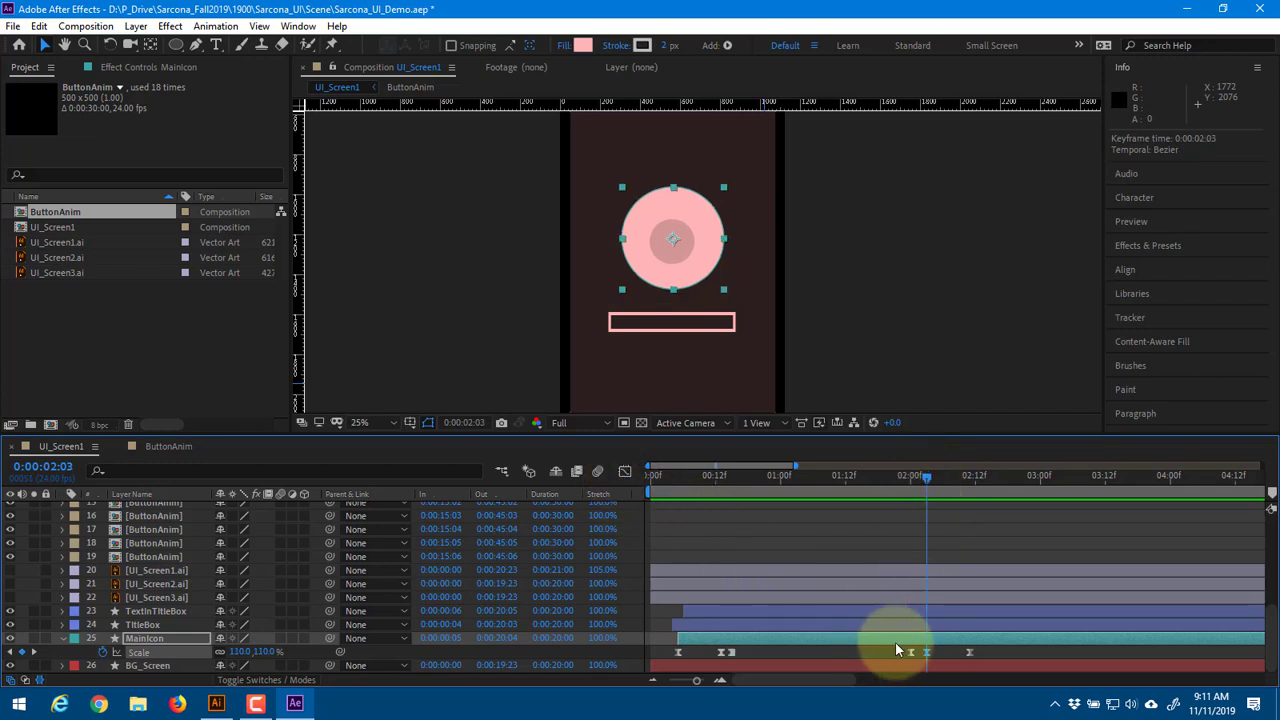
pyautogui.rightClick(926, 653)
pyautogui.moveTo(990, 643)
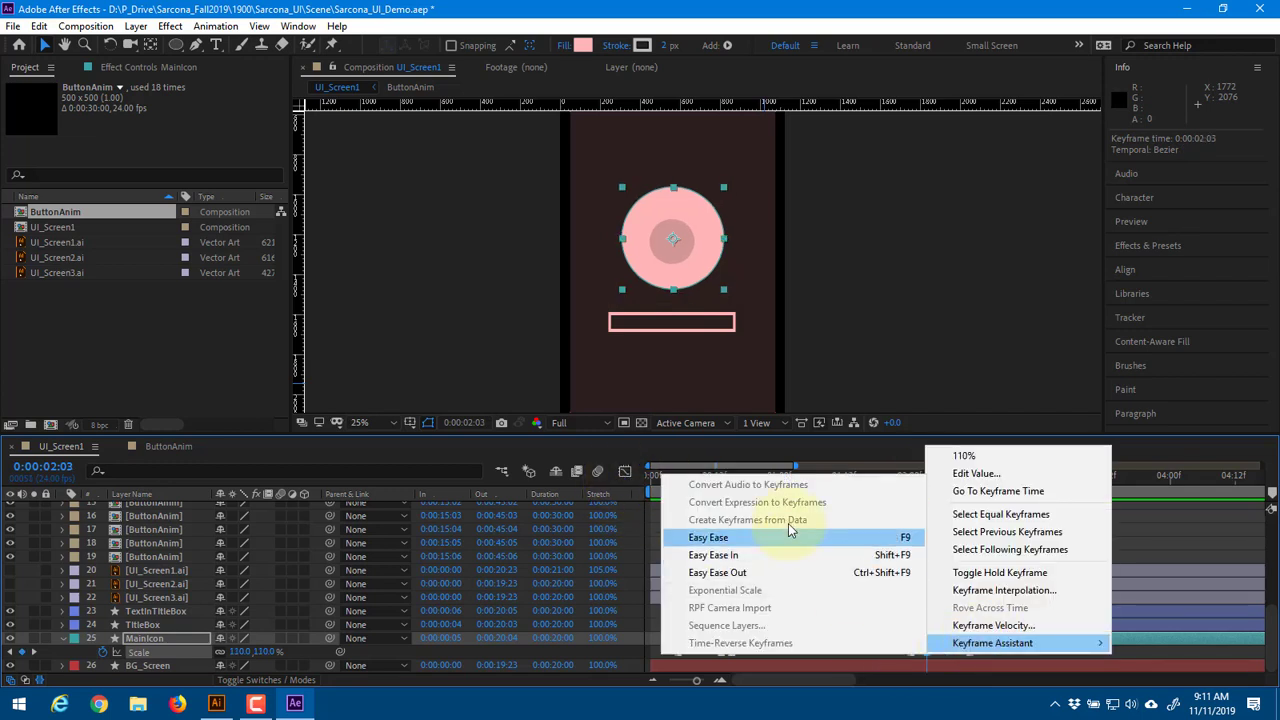
pyautogui.click(845, 572)
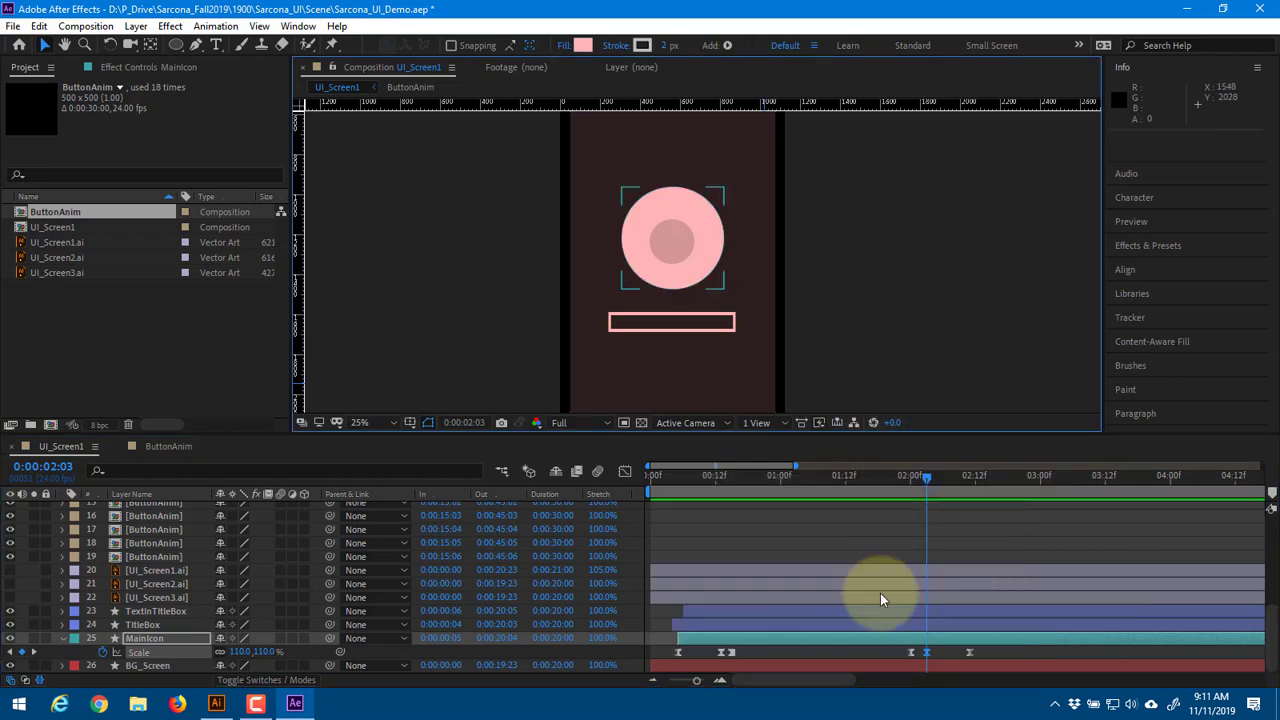
# Revert MainIcon's 110% Scale keyframe at 0:00:02:03 to linear interpolation and play back the animation
pyautogui.hotkey('ctrl', 'z')
pyautogui.moveTo(921, 478); pyautogui.dragTo(909, 482)
pyautogui.press('space')
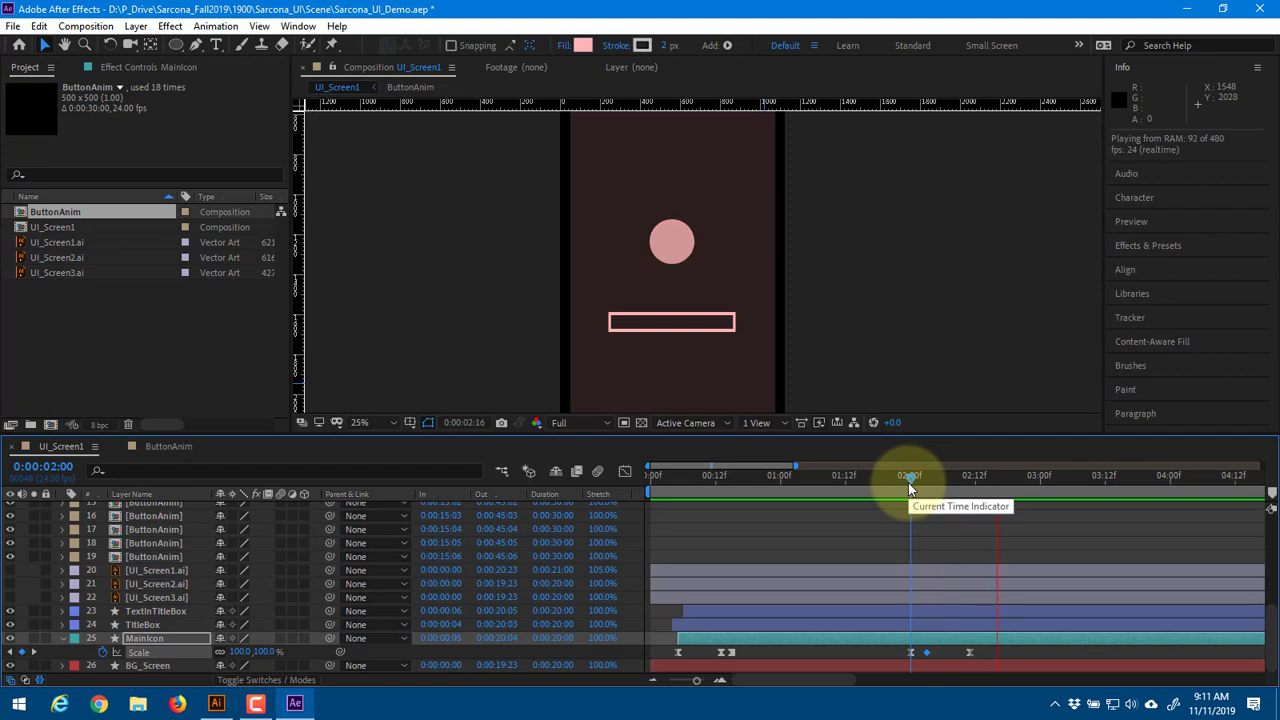
pyautogui.click(862, 486)
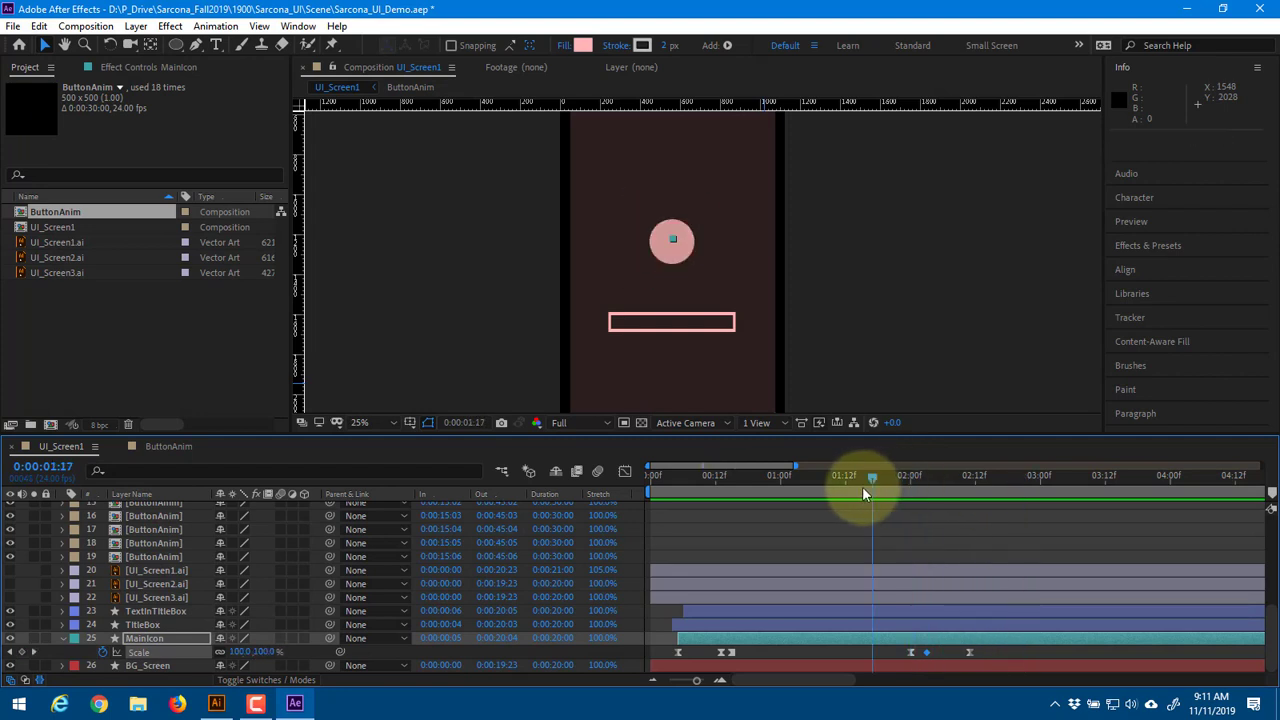
# Move MainIcon's final 0% Scale keyframe earlier to 0:00:02:07 and play back the shrink
pyautogui.press('space')
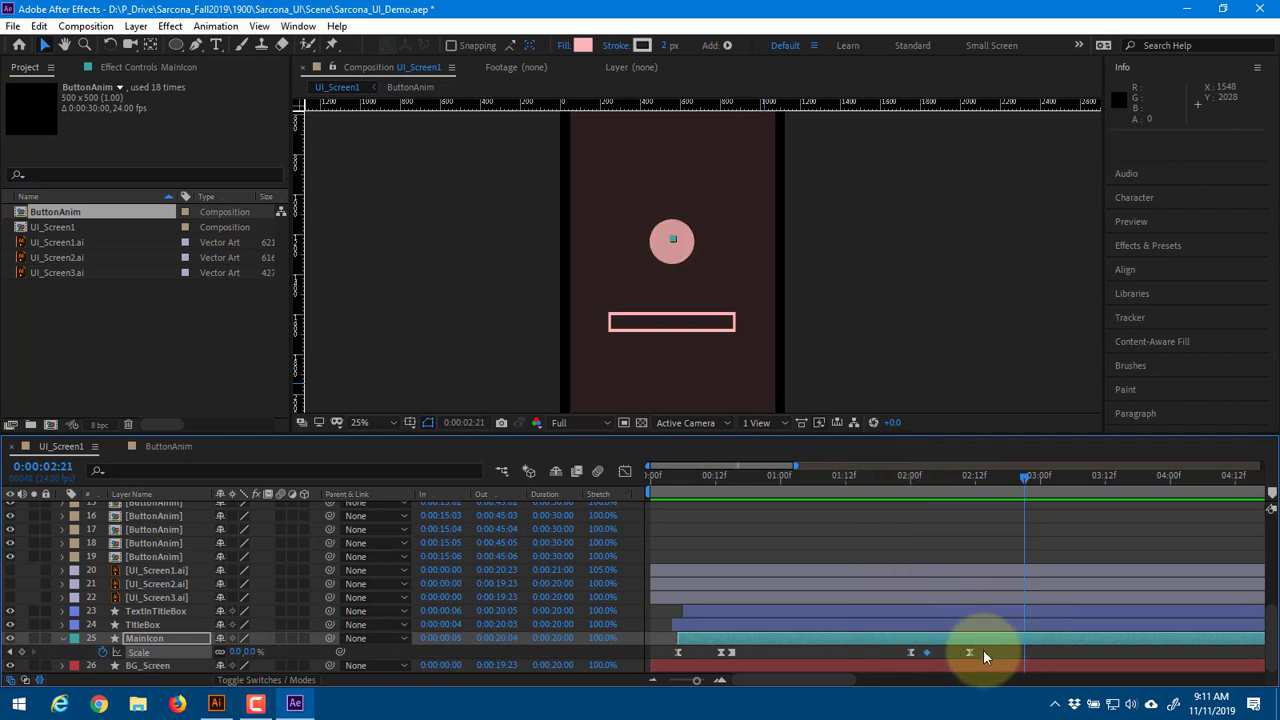
pyautogui.moveTo(969, 650); pyautogui.dragTo(947, 650)
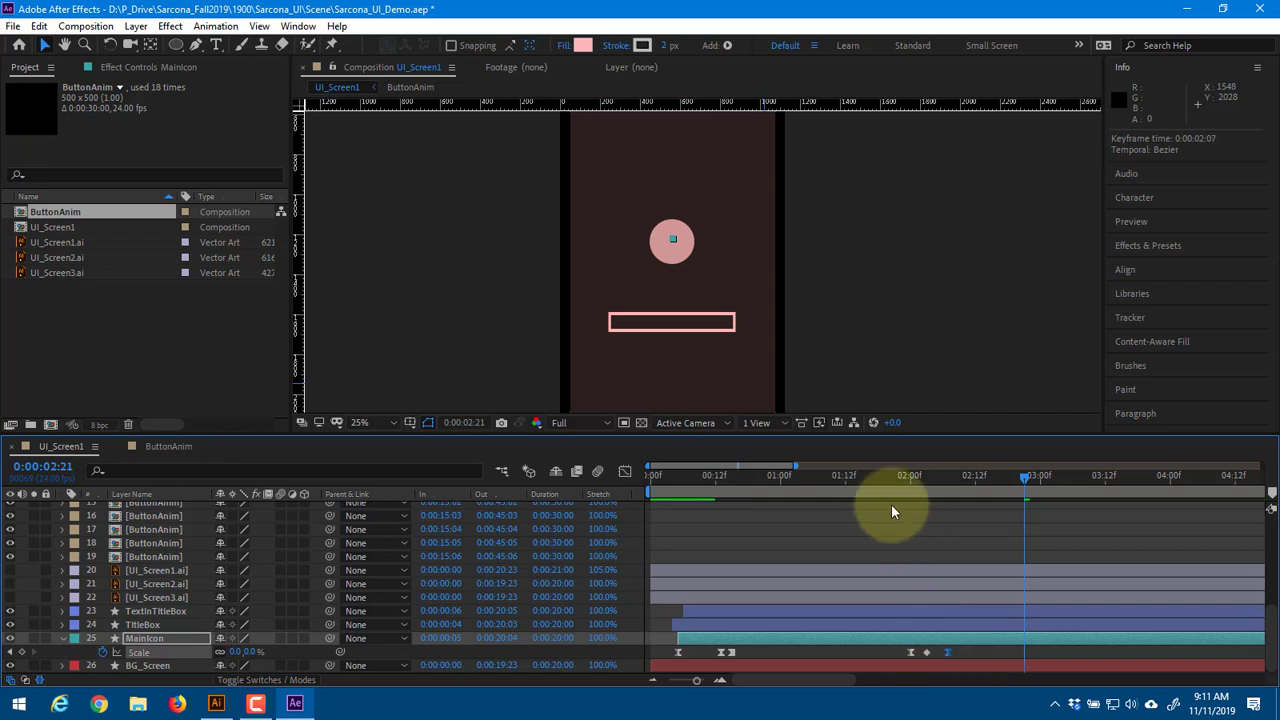
pyautogui.press('space')
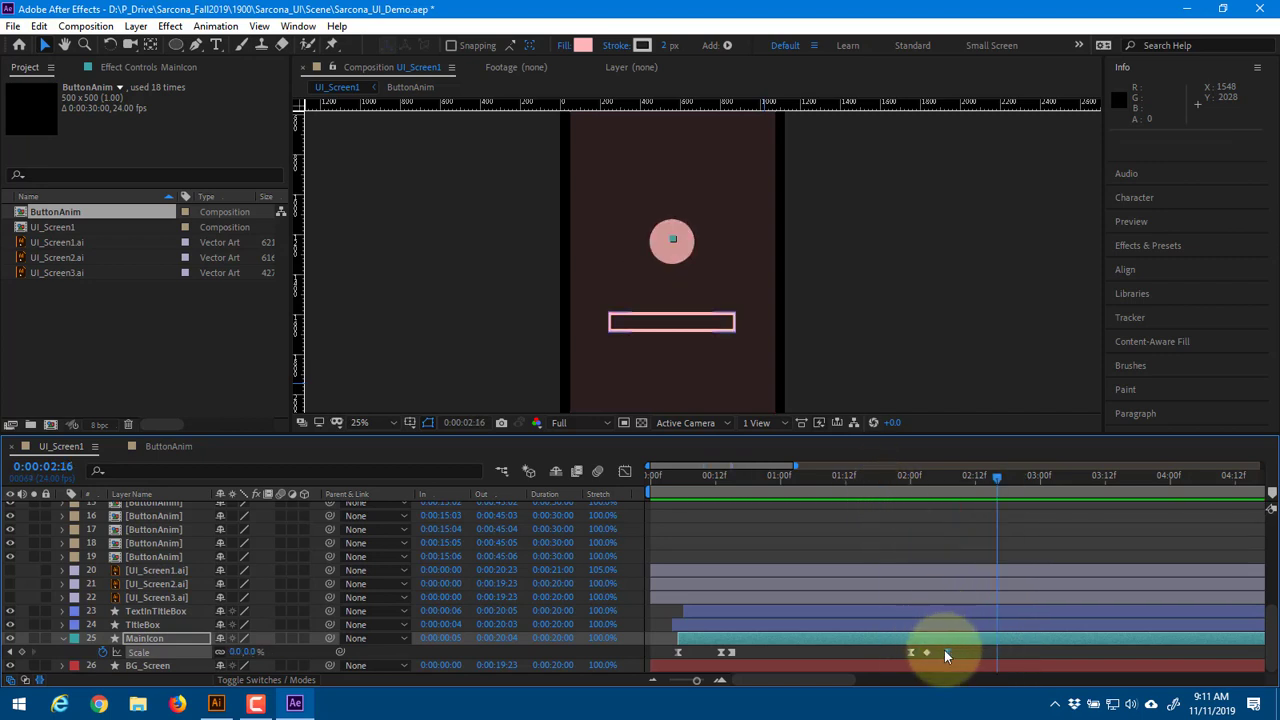
# Retime MainIcon's 110% Scale keyframe to 0:00:02:02 and its final 0% keyframe to 0:00:02:08, playing back the tap
pyautogui.moveTo(927, 651); pyautogui.dragTo(921, 650)
pyautogui.click(862, 475)
pyautogui.press('space')
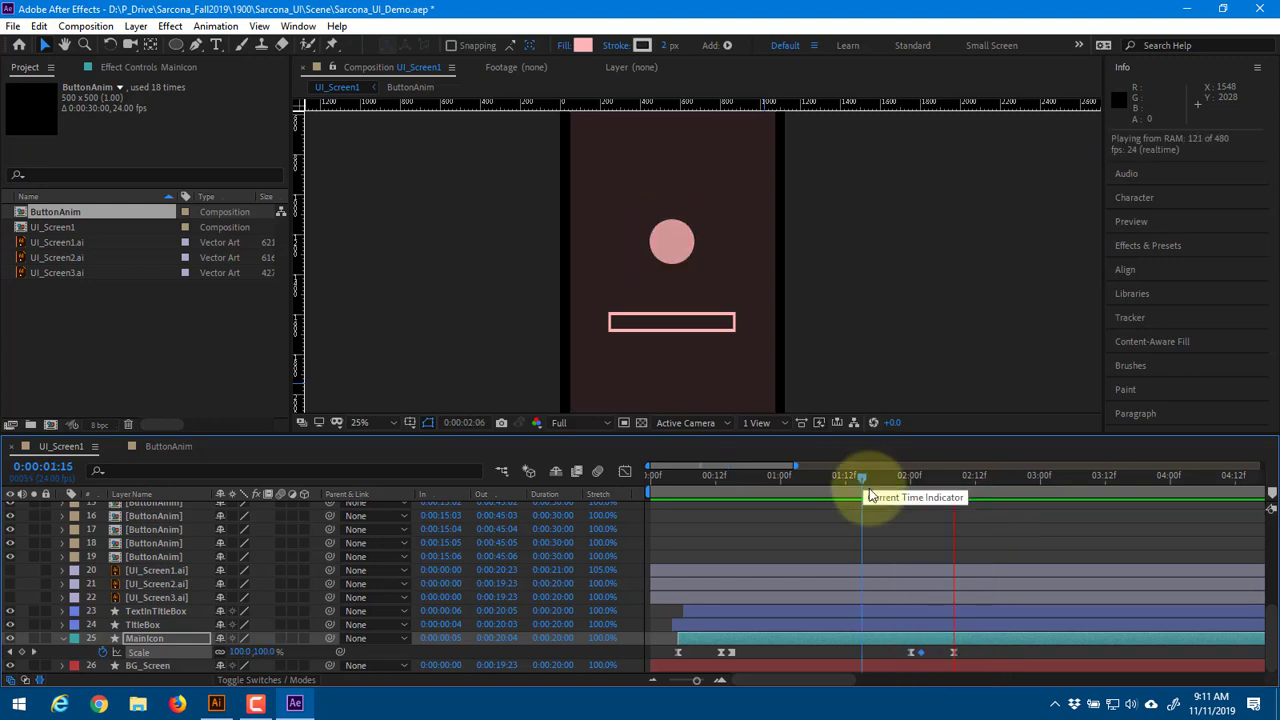
pyautogui.press('space')
pyautogui.click(877, 497)
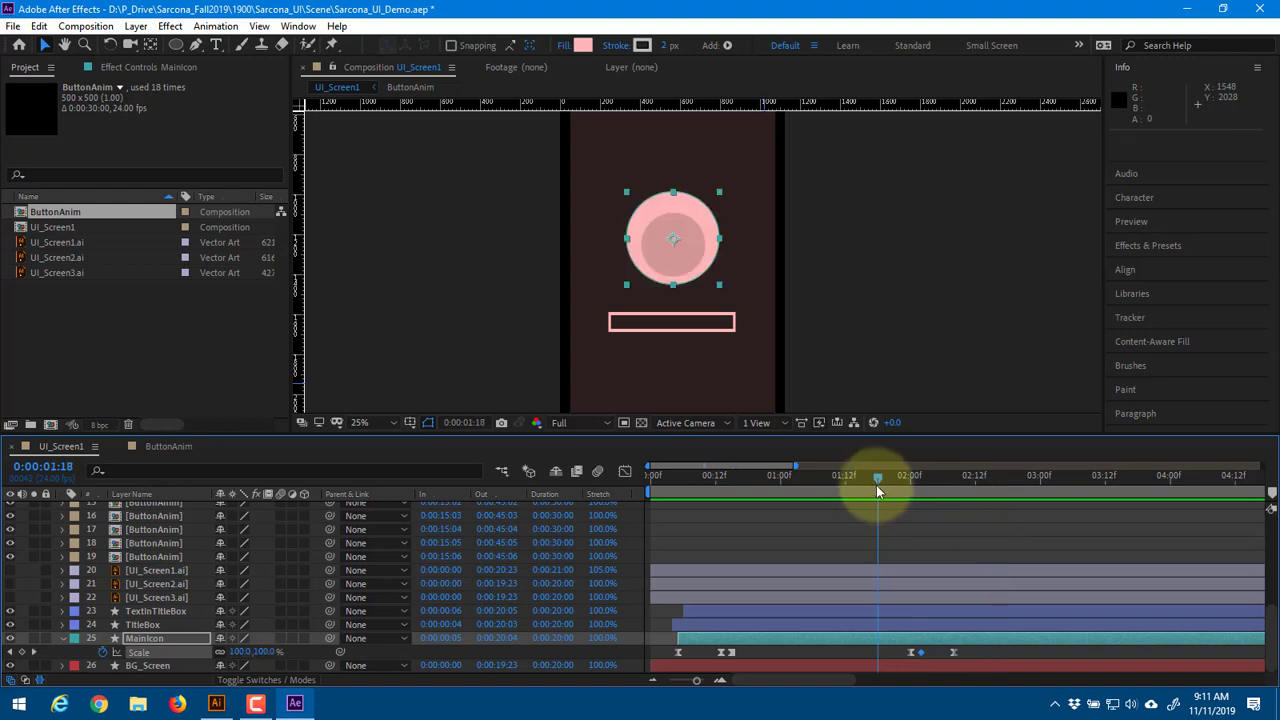
pyautogui.press('space')
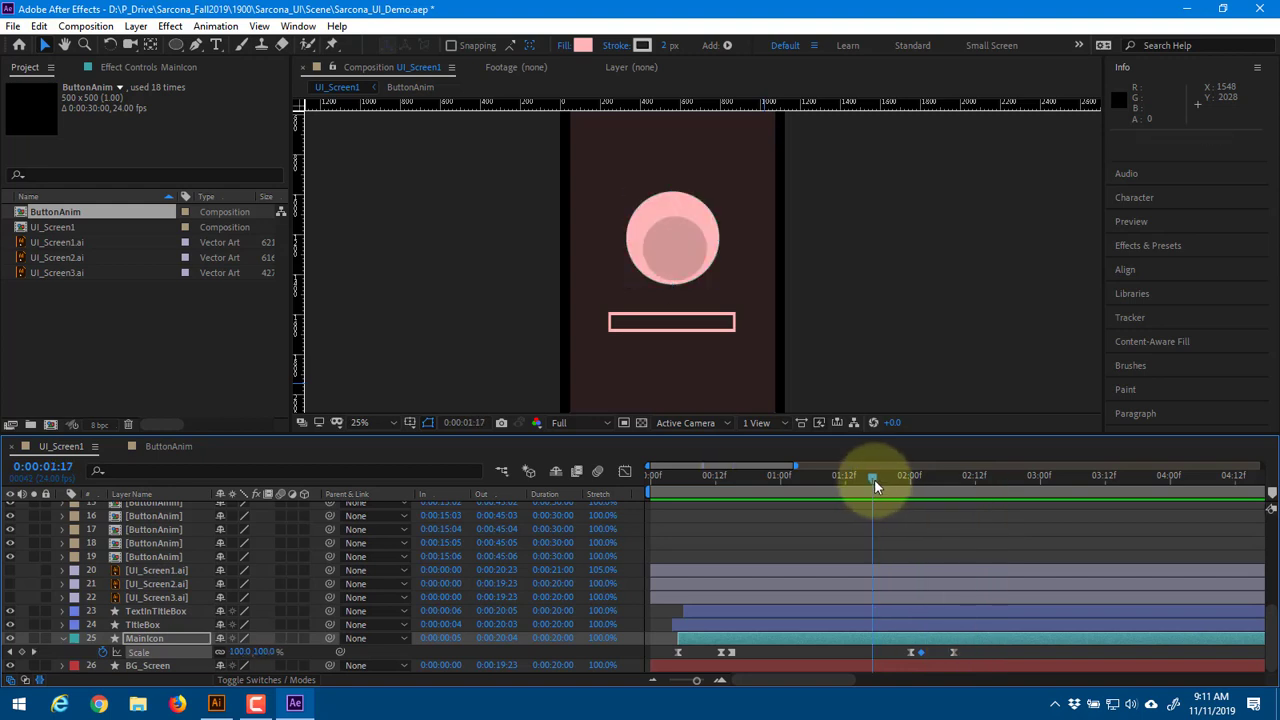
pyautogui.press('space')
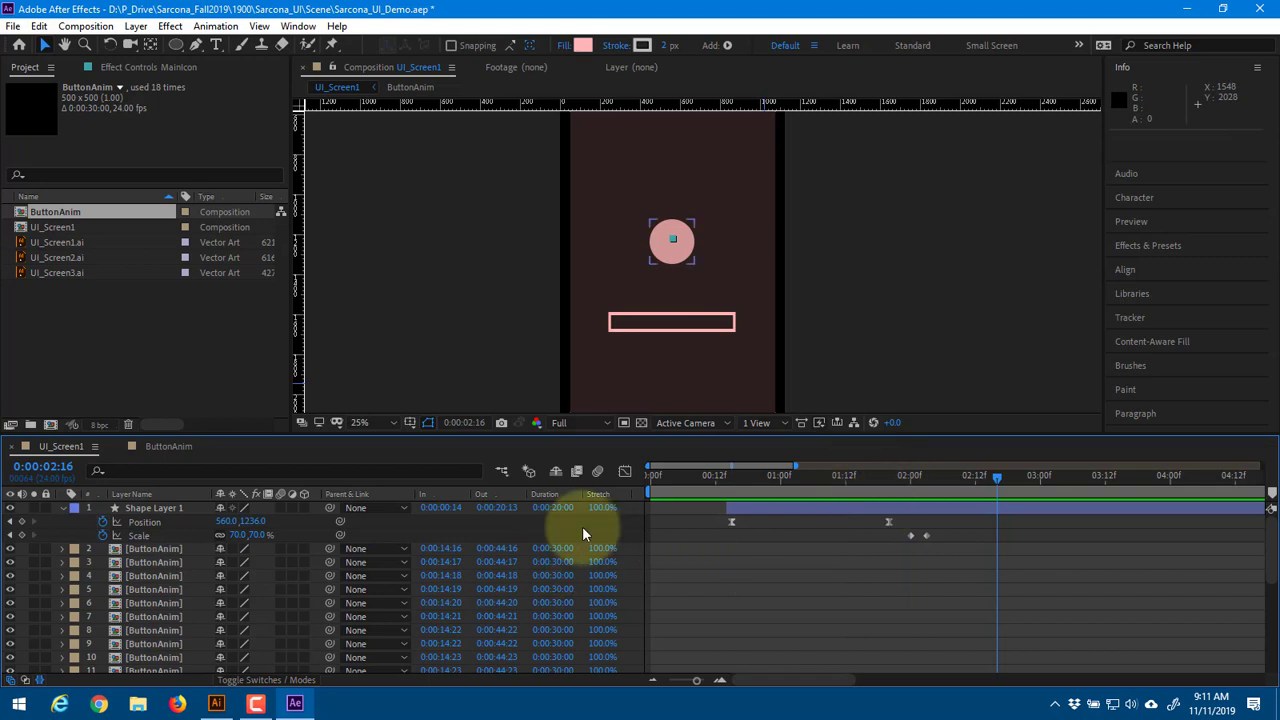
# Reveal Shape Layer 1's Opacity and set a 100% keyframe at 0:00:02:06
pyautogui.click(163, 509)
pyautogui.hotkey('shift', 't')
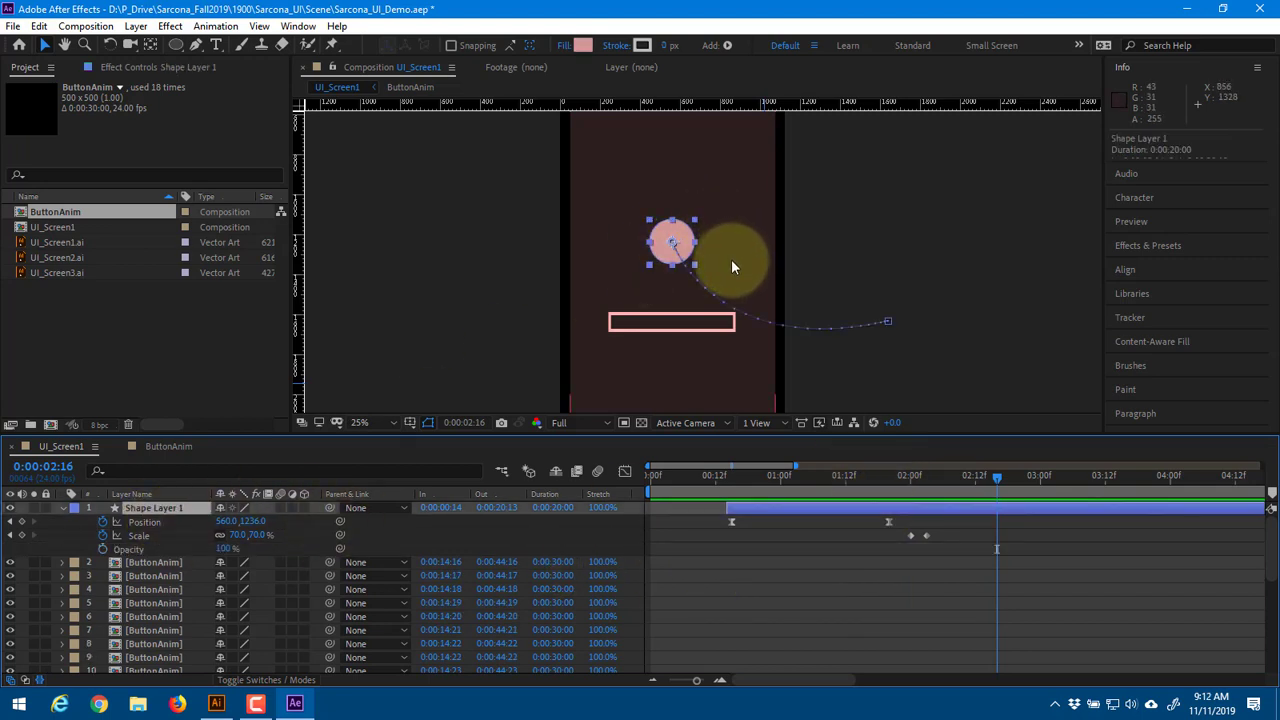
pyautogui.moveTo(919, 483); pyautogui.dragTo(943, 497)
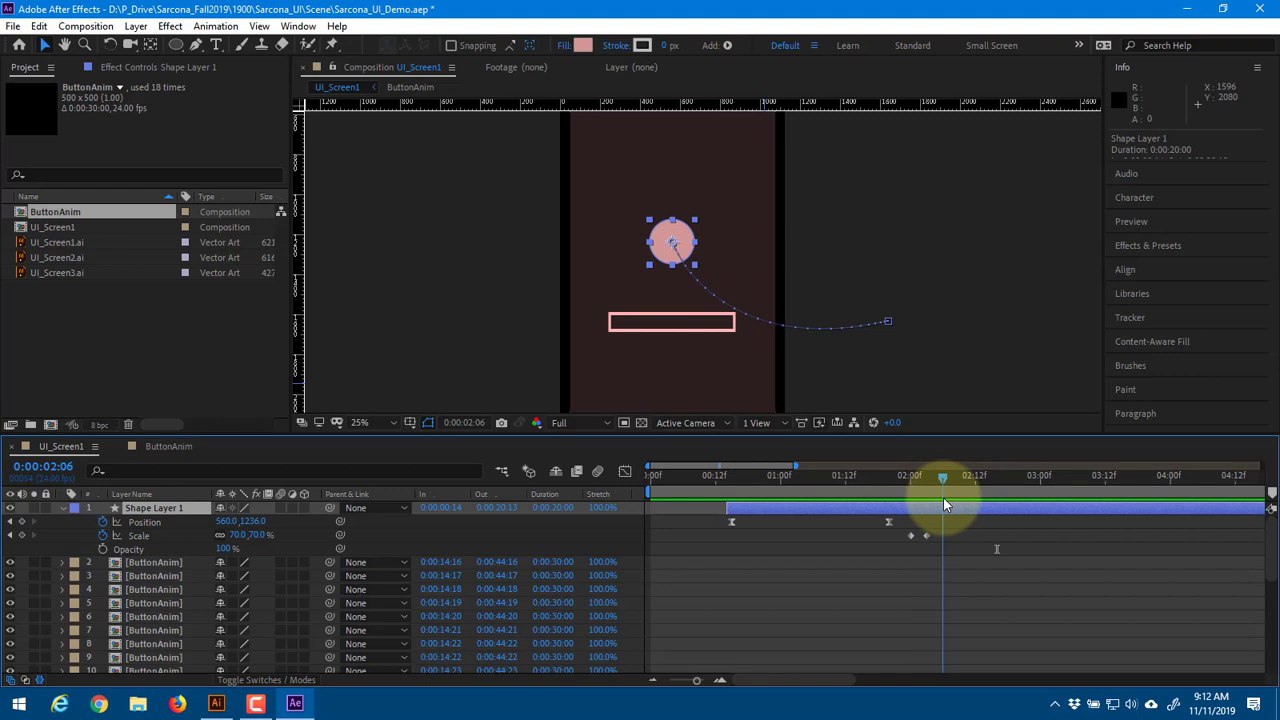
pyautogui.click(103, 549)
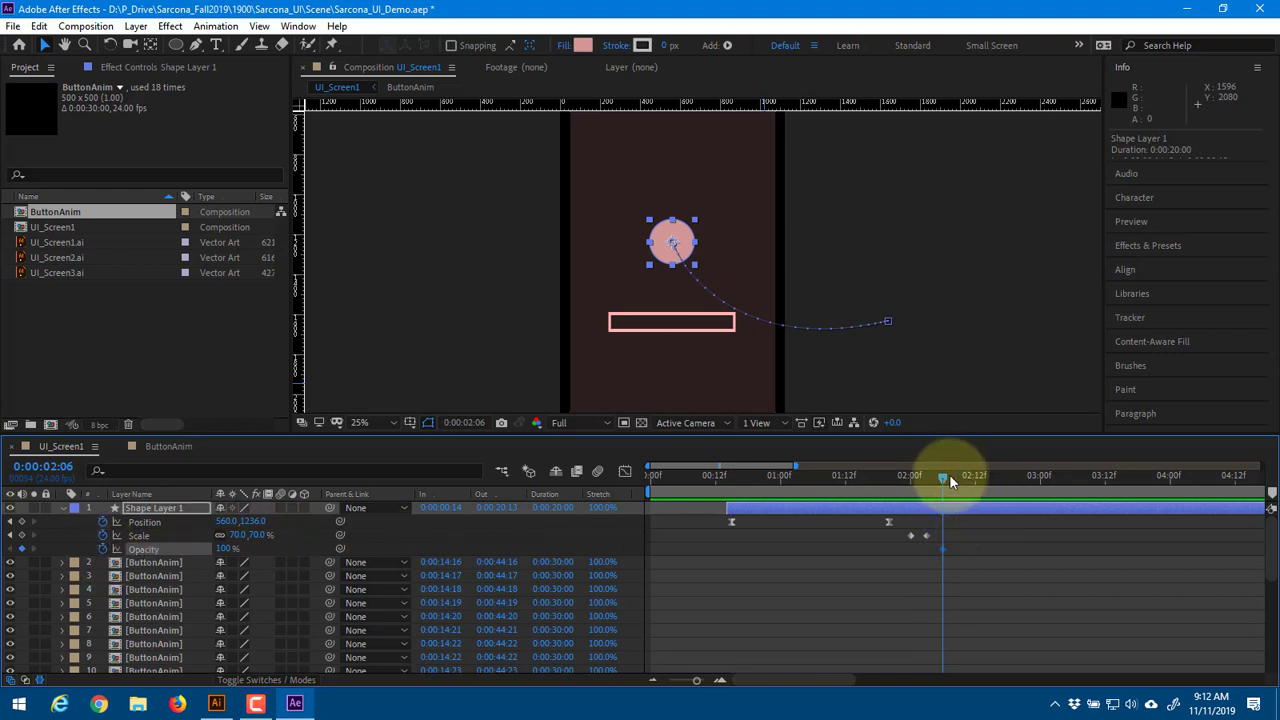
# Keyframe Shape Layer 1's Opacity at 0% at 0:00:02:09 and play back the fade-out
pyautogui.moveTo(949, 476); pyautogui.dragTo(959, 484)
pyautogui.click(225, 549)
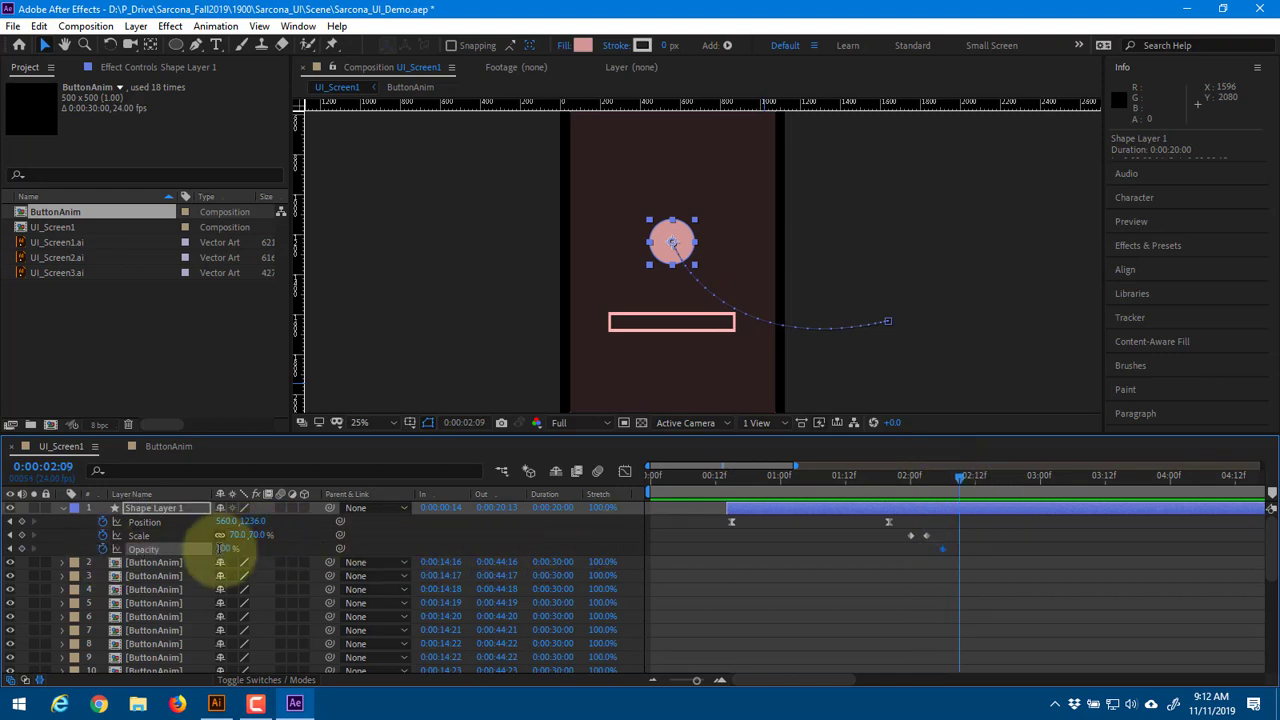
pyautogui.write('0')
pyautogui.press('Return')
pyautogui.moveTo(934, 483); pyautogui.dragTo(893, 482)
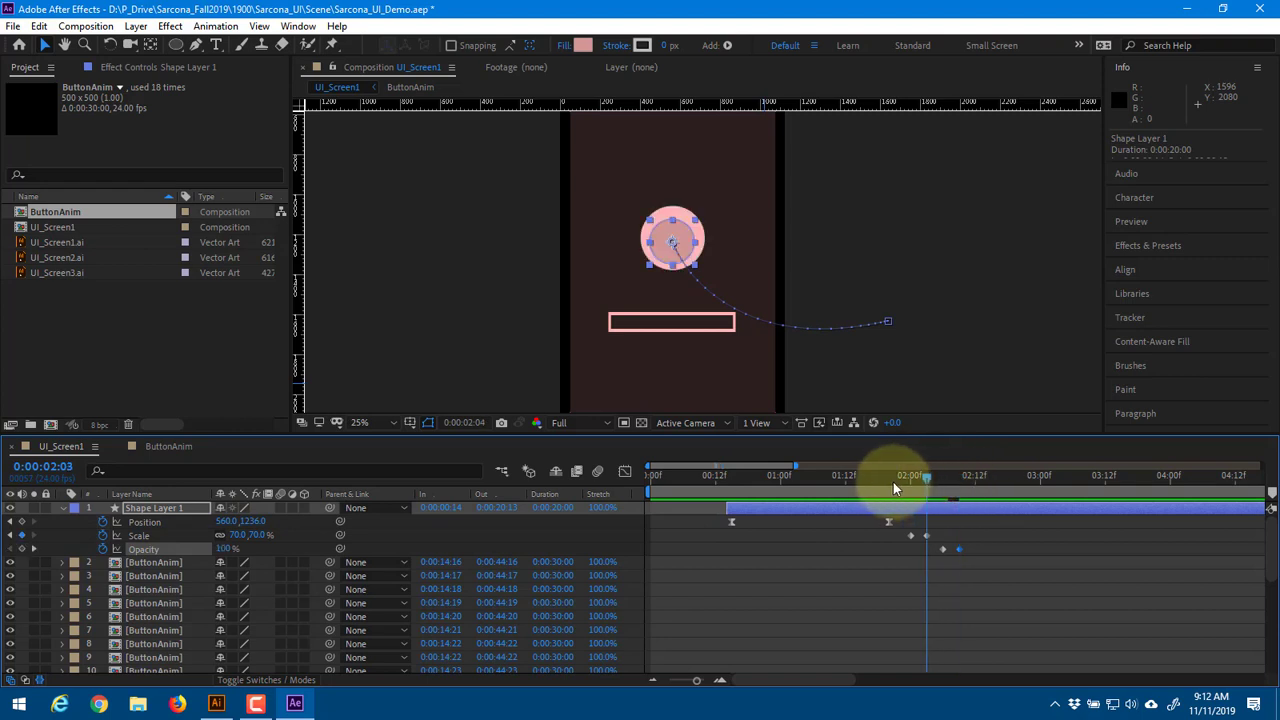
pyautogui.press('space')
pyautogui.moveTo(897, 484); pyautogui.dragTo(872, 484)
pyautogui.press('space')
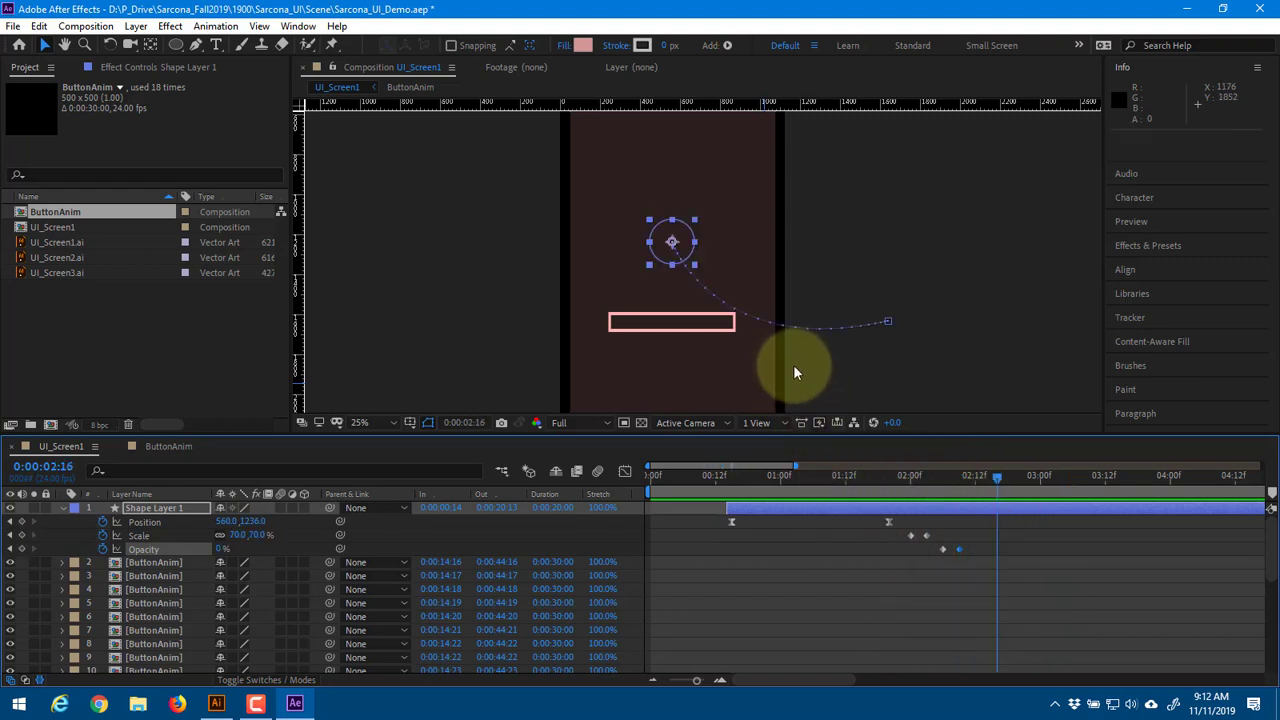
# Set starting Position keyframes on both the TextInTitleBox and TitleBox layers at 0:00:02:10
pyautogui.scroll(-1, 791, 362)
pyautogui.moveTo(783, 352); pyautogui.dragTo(778, 348)
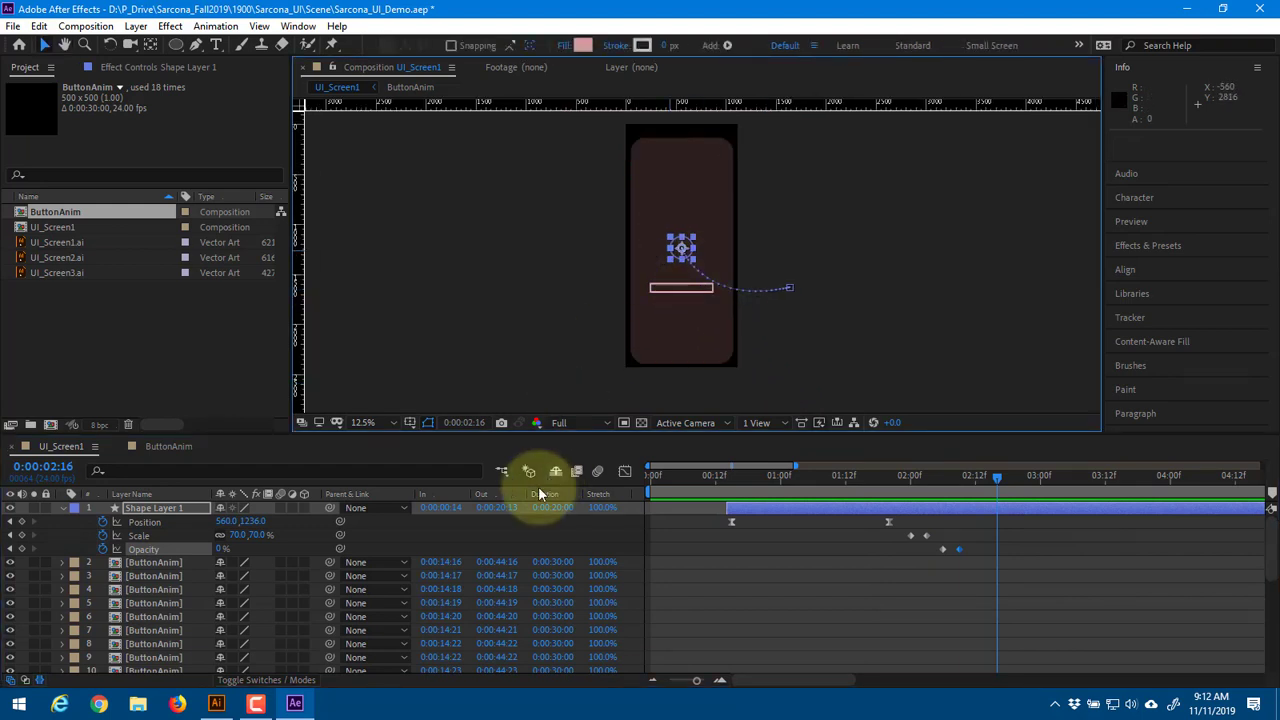
pyautogui.scroll(-5, 188, 598)
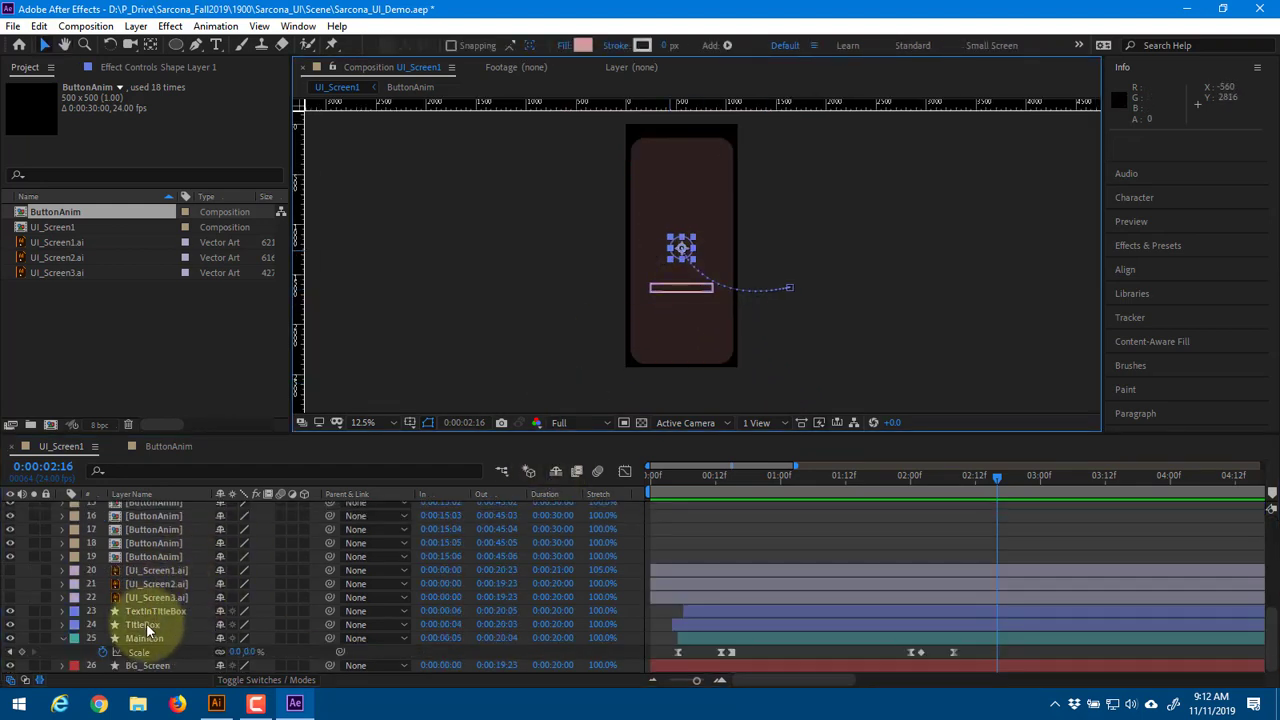
pyautogui.click(150, 612)
pyautogui.keyDown('shift'); pyautogui.click(147, 625); pyautogui.keyUp('shift')
pyautogui.press('p')
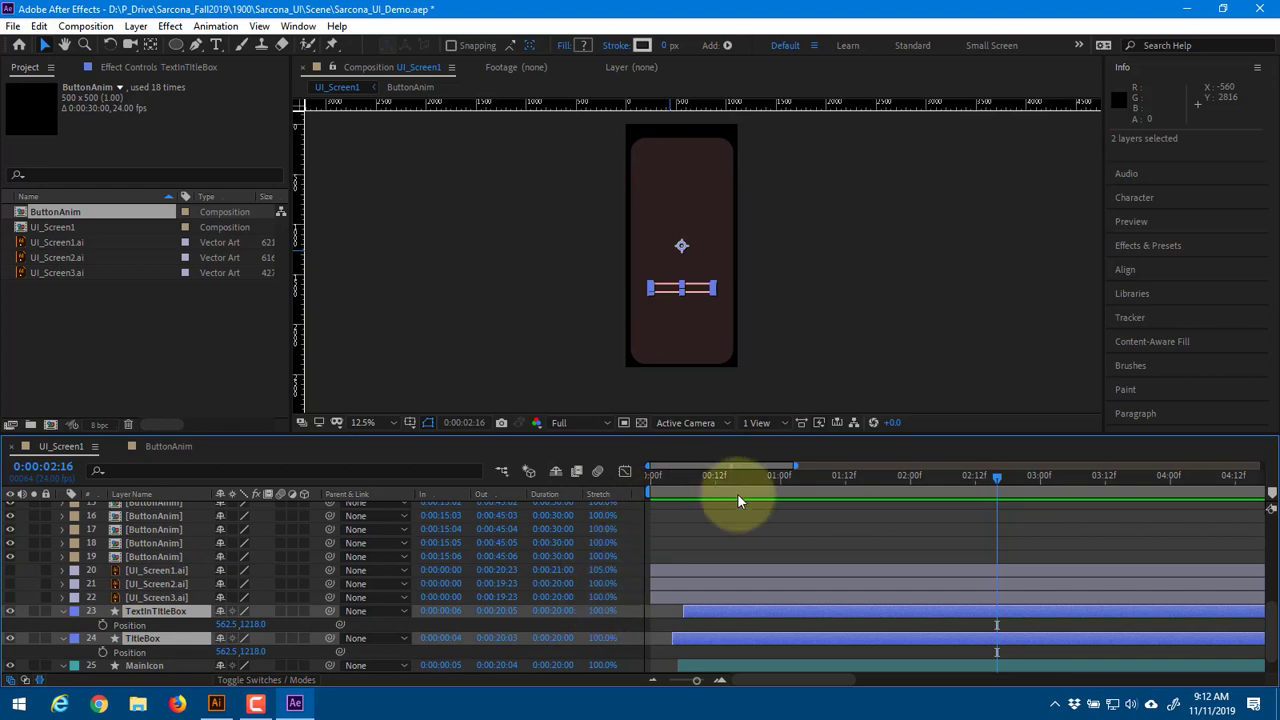
pyautogui.moveTo(961, 474)
pyautogui.mouseDown()
pyautogui.moveTo(923, 472)
pyautogui.moveTo(964, 485)
pyautogui.mouseUp()
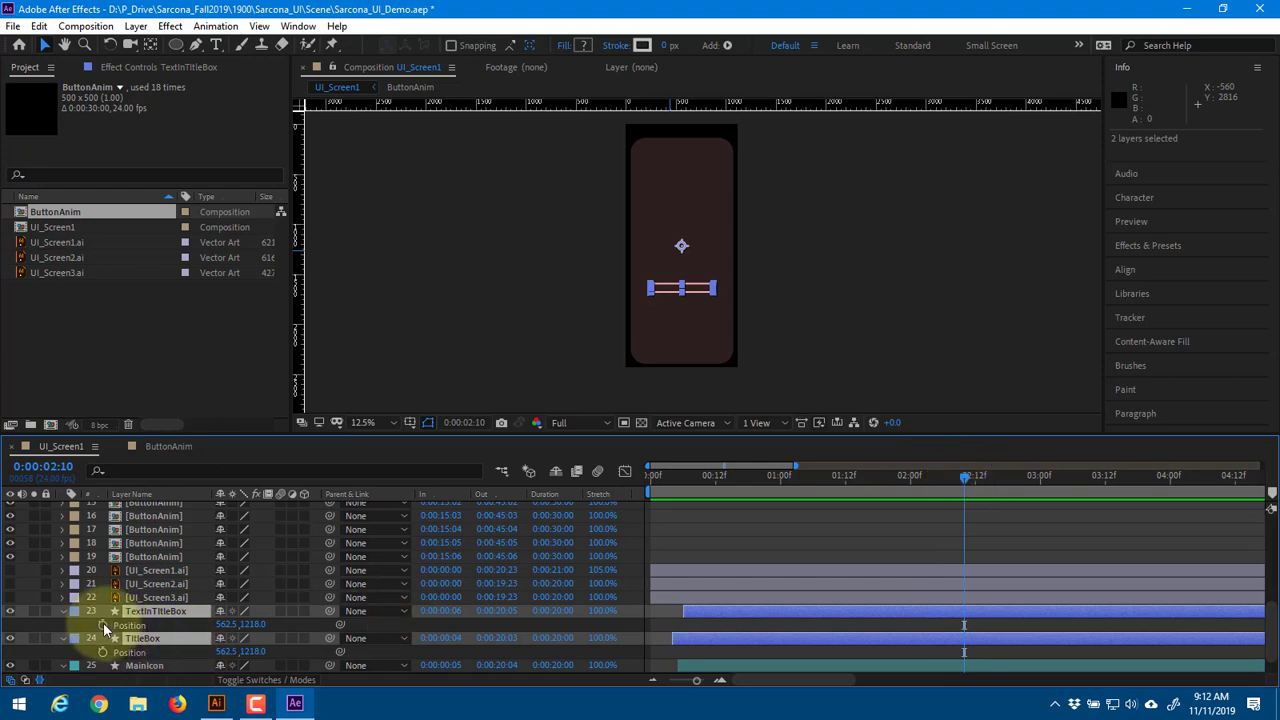
pyautogui.click(102, 651)
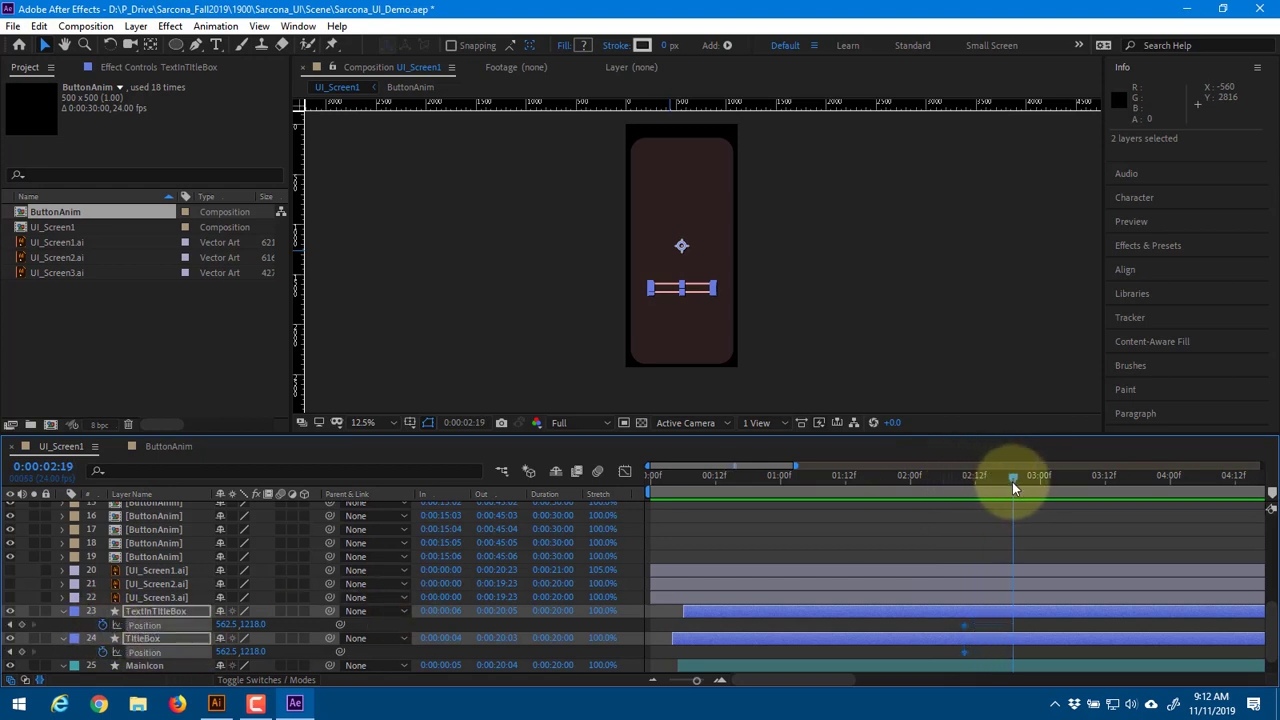
# Raise TextInTitleBox and TitleBox together to a Y position of 23 at 0:00:02:19 and scrub back through the move
pyautogui.moveTo(255, 625); pyautogui.dragTo(20, 505)
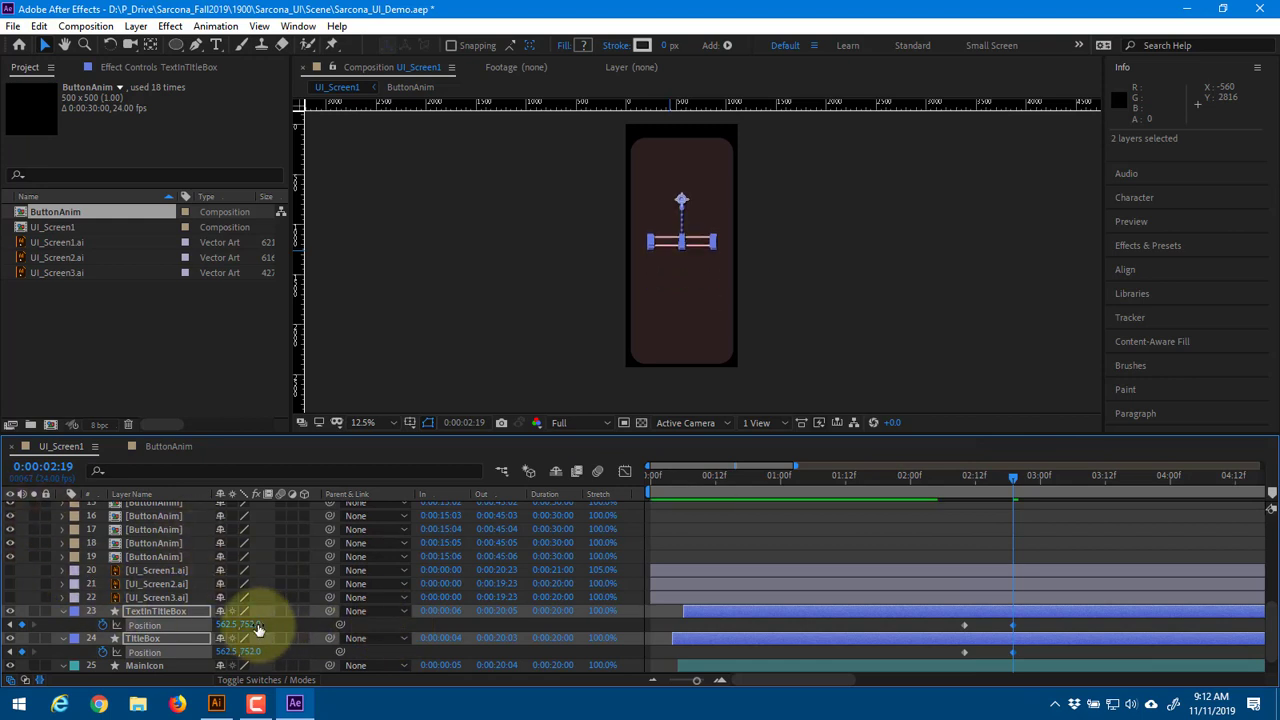
pyautogui.moveTo(256, 625); pyautogui.dragTo(5, 541)
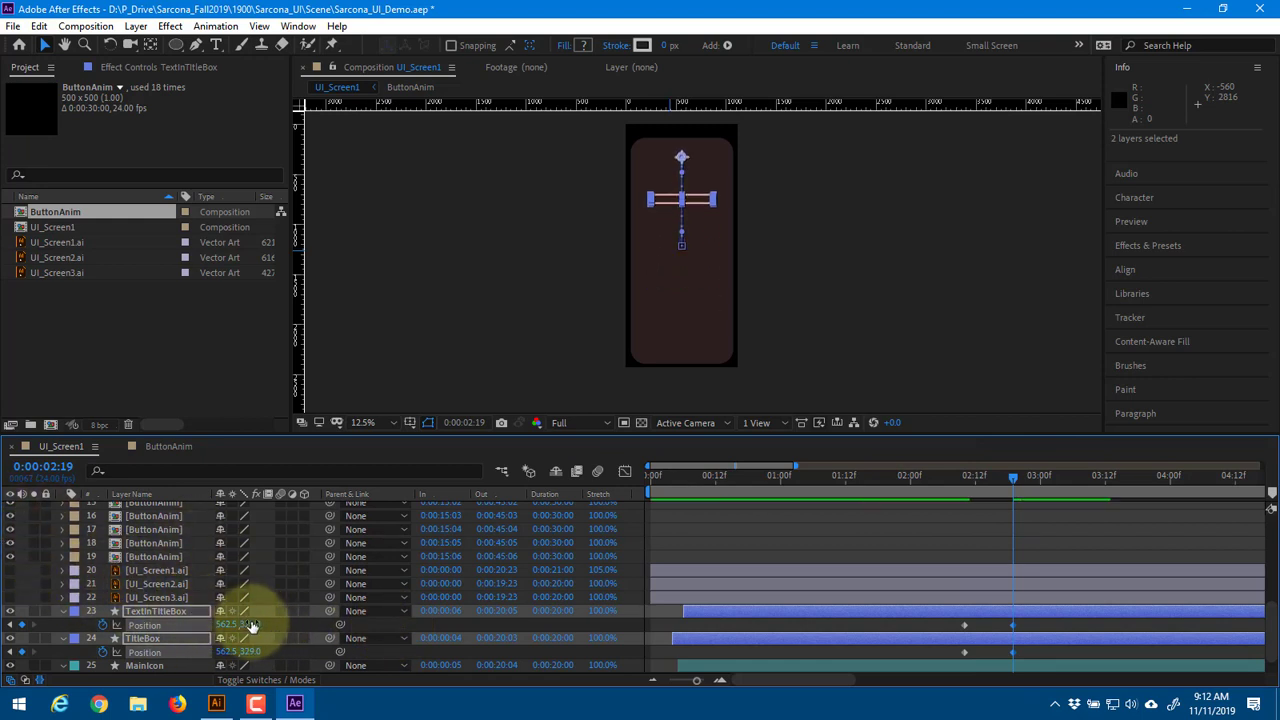
pyautogui.moveTo(251, 623); pyautogui.dragTo(50, 579)
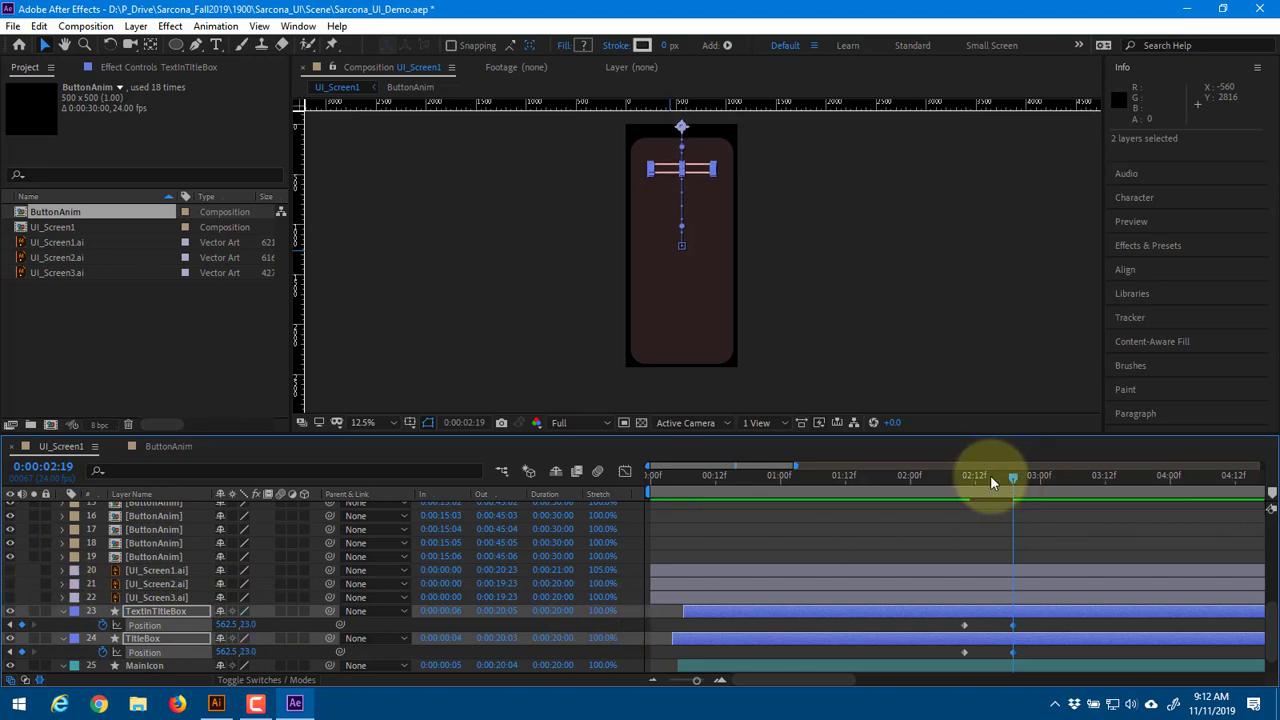
pyautogui.moveTo(990, 480); pyautogui.dragTo(937, 488)
# Apply Easy Ease to all four Position keyframes of TextInTitleBox and TitleBox and play back the move
pyautogui.click(965, 625)
pyautogui.keyDown('shift'); pyautogui.click(1013, 625); pyautogui.keyUp('shift')
pyautogui.keyDown('shift'); pyautogui.click(1013, 652); pyautogui.keyUp('shift')
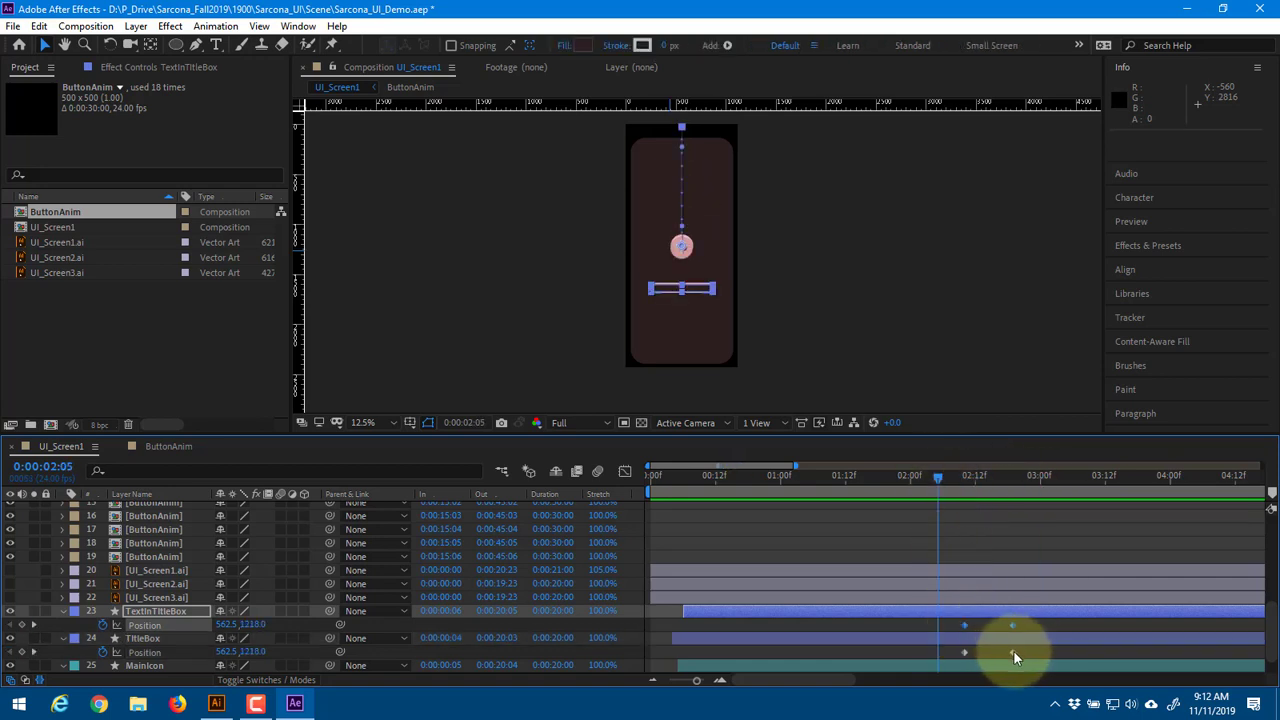
pyautogui.keyDown('shift'); pyautogui.click(965, 652); pyautogui.keyUp('shift')
pyautogui.rightClick(961, 650)
pyautogui.moveTo(1057, 634)
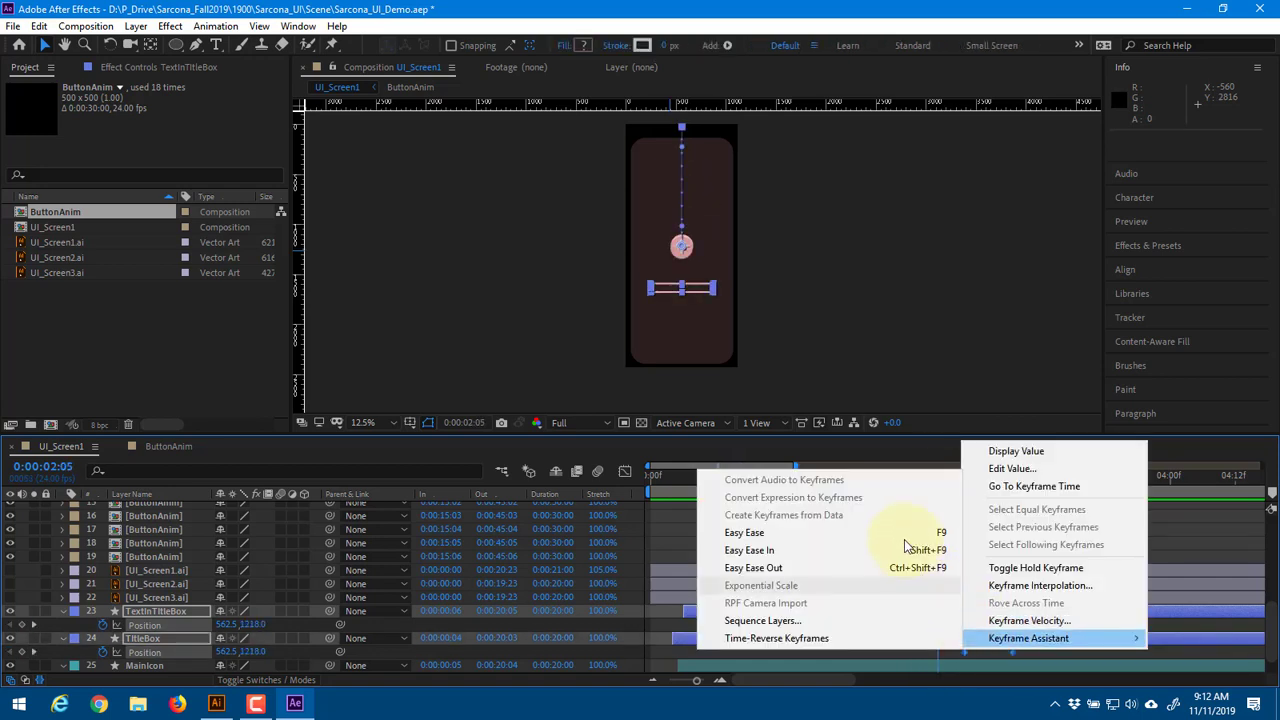
pyautogui.click(902, 530)
pyautogui.press('space')
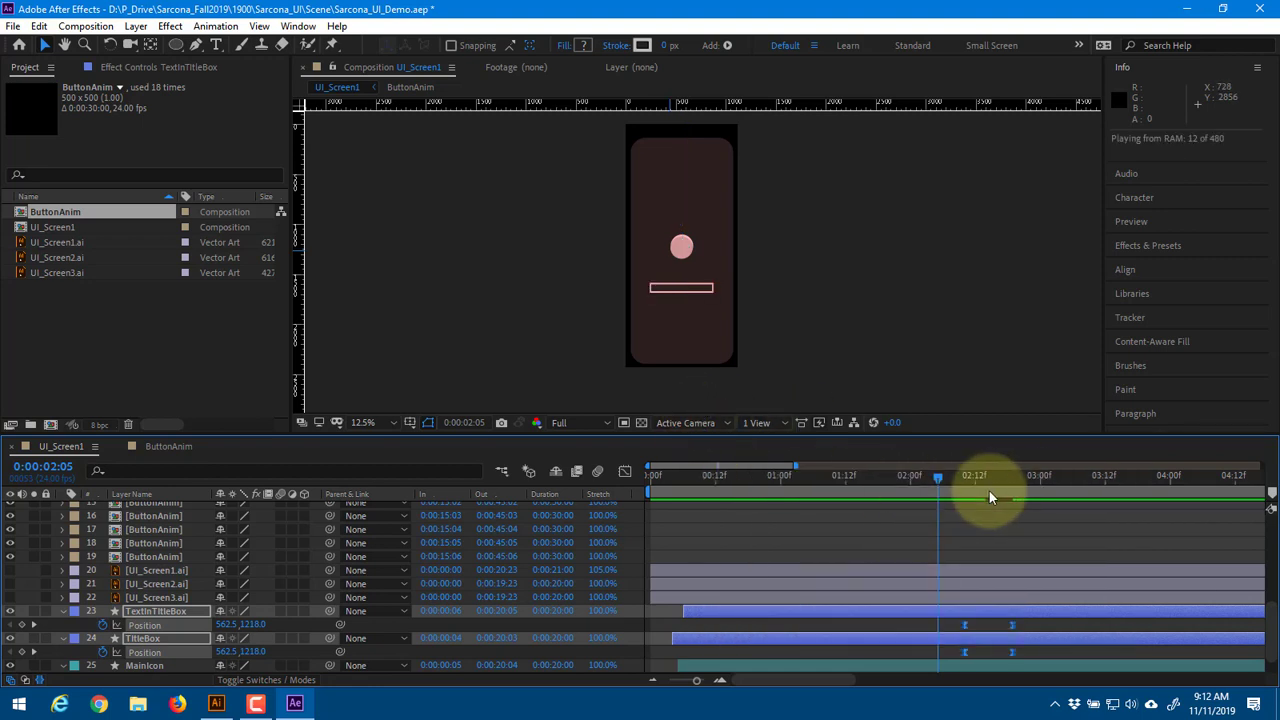
pyautogui.press('space')
# Move the end Position keyframes of TextInTitleBox and TitleBox earlier to 0:00:02:16 and play back the faster rise
pyautogui.moveTo(997, 620); pyautogui.dragTo(1001, 652)
pyautogui.click(915, 476)
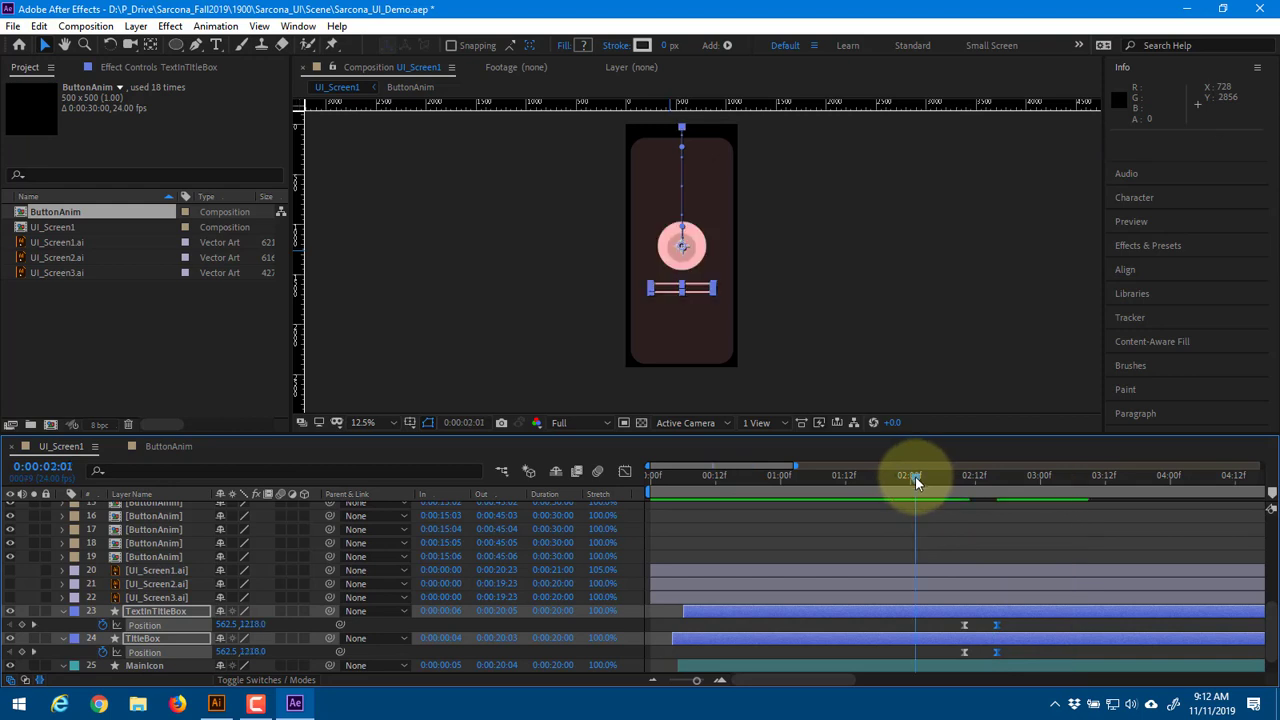
pyautogui.press('space')
pyautogui.press('space')
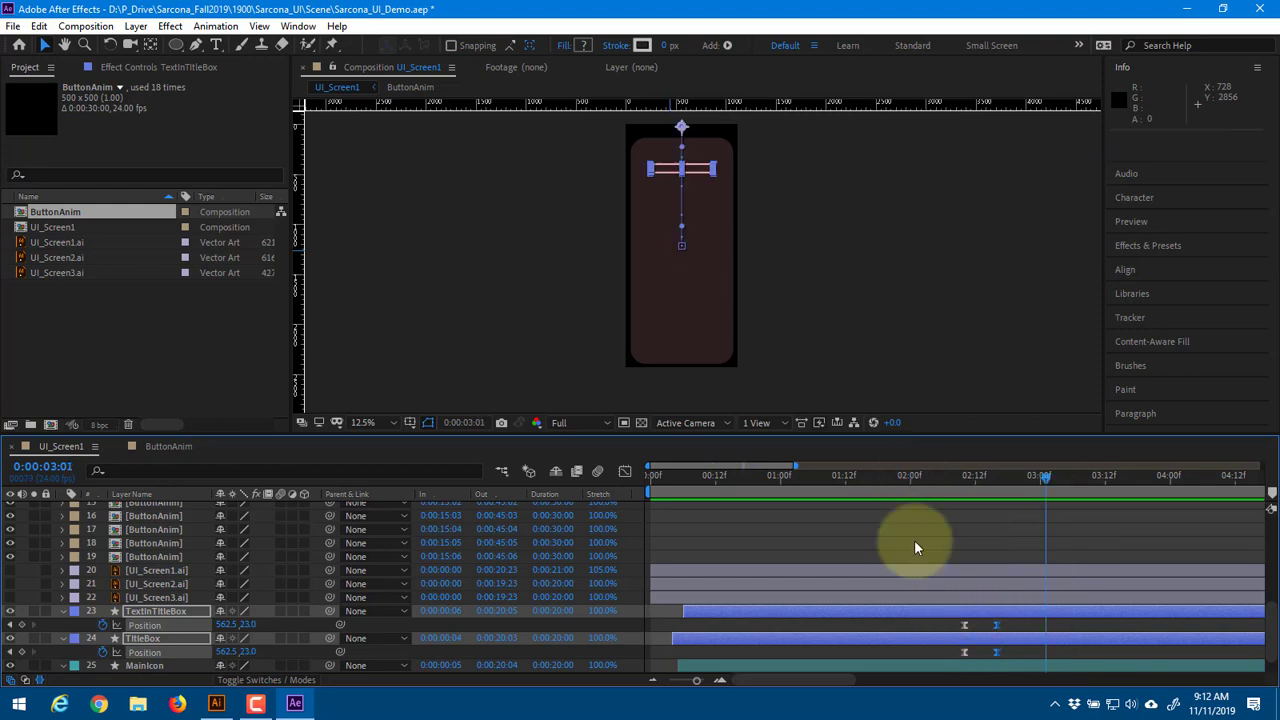
pyautogui.click(908, 480)
pyautogui.press('space')
pyautogui.press('space')
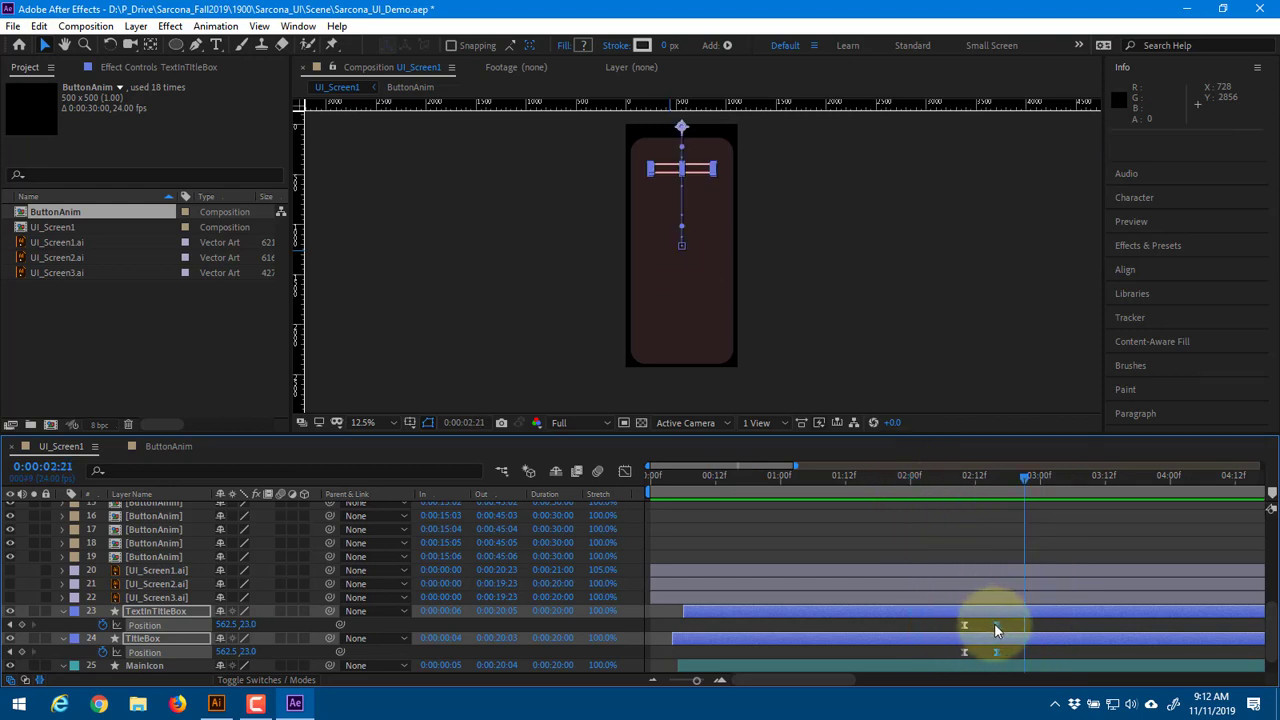
# Delay both title layers' end Position keyframes to 0:00:02:22 and play back the slower rise
pyautogui.moveTo(994, 630); pyautogui.dragTo(1029, 628)
pyautogui.click(894, 477)
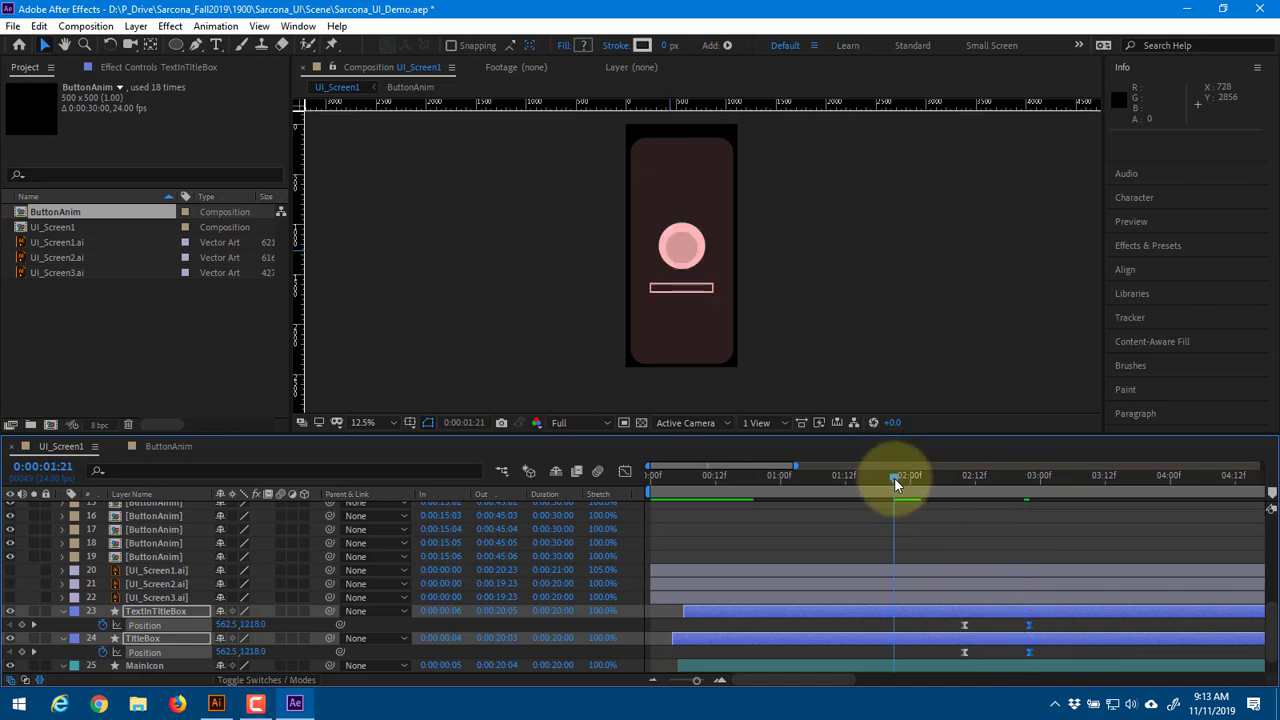
pyautogui.press('space')
pyautogui.press('space')
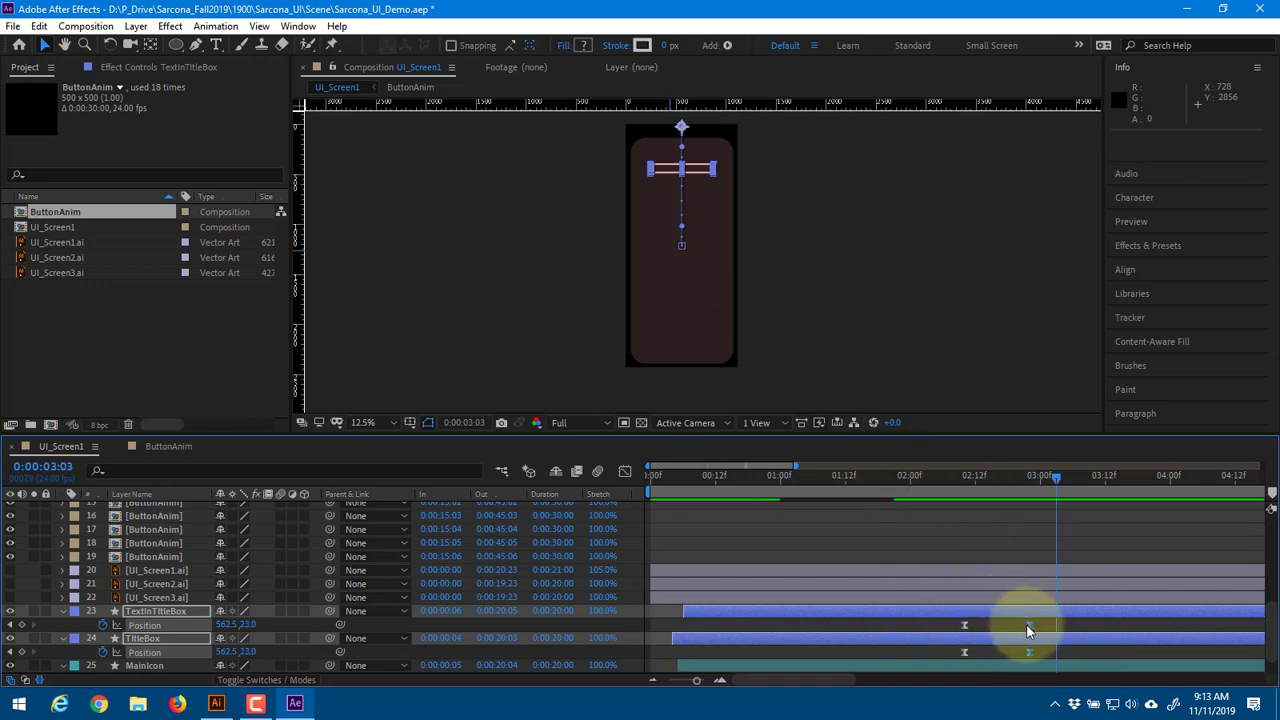
# Bring both title layers' end Position keyframes forward one frame at a time to 0:00:02:20, playing back after each change
pyautogui.moveTo(1023, 627); pyautogui.dragTo(1017, 627)
pyautogui.click(908, 476)
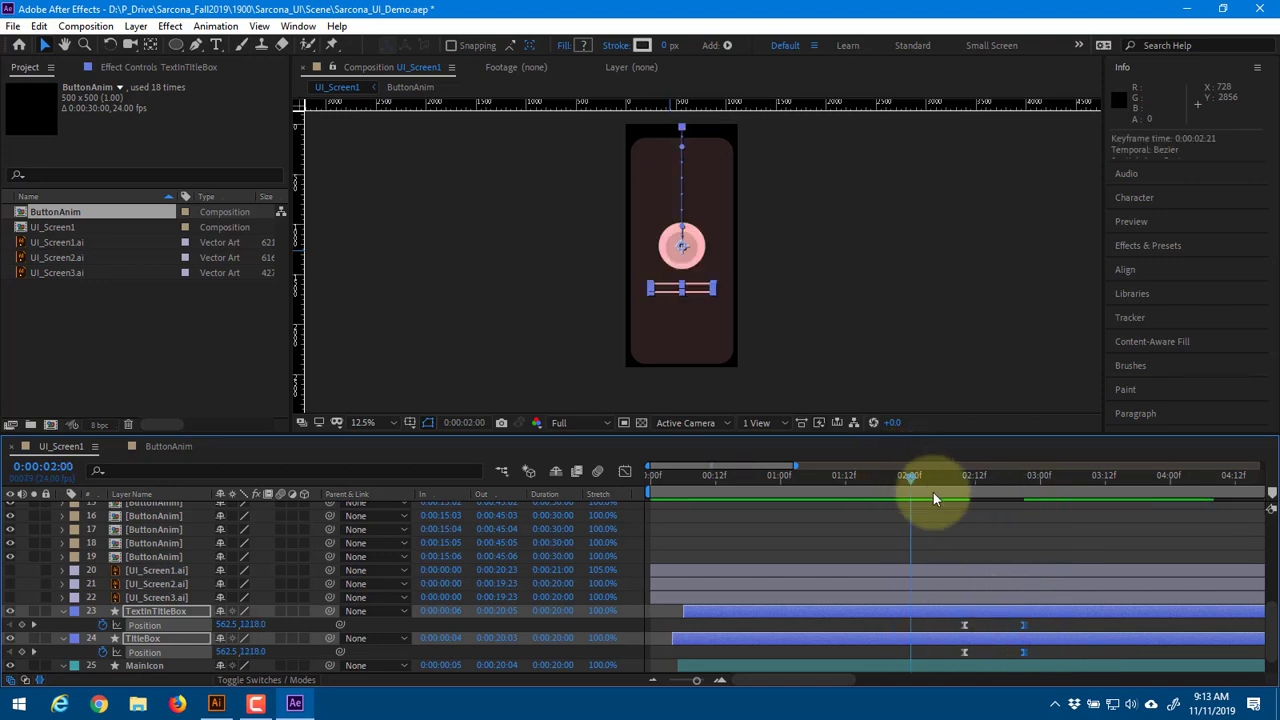
pyautogui.press('space')
pyautogui.press('space')
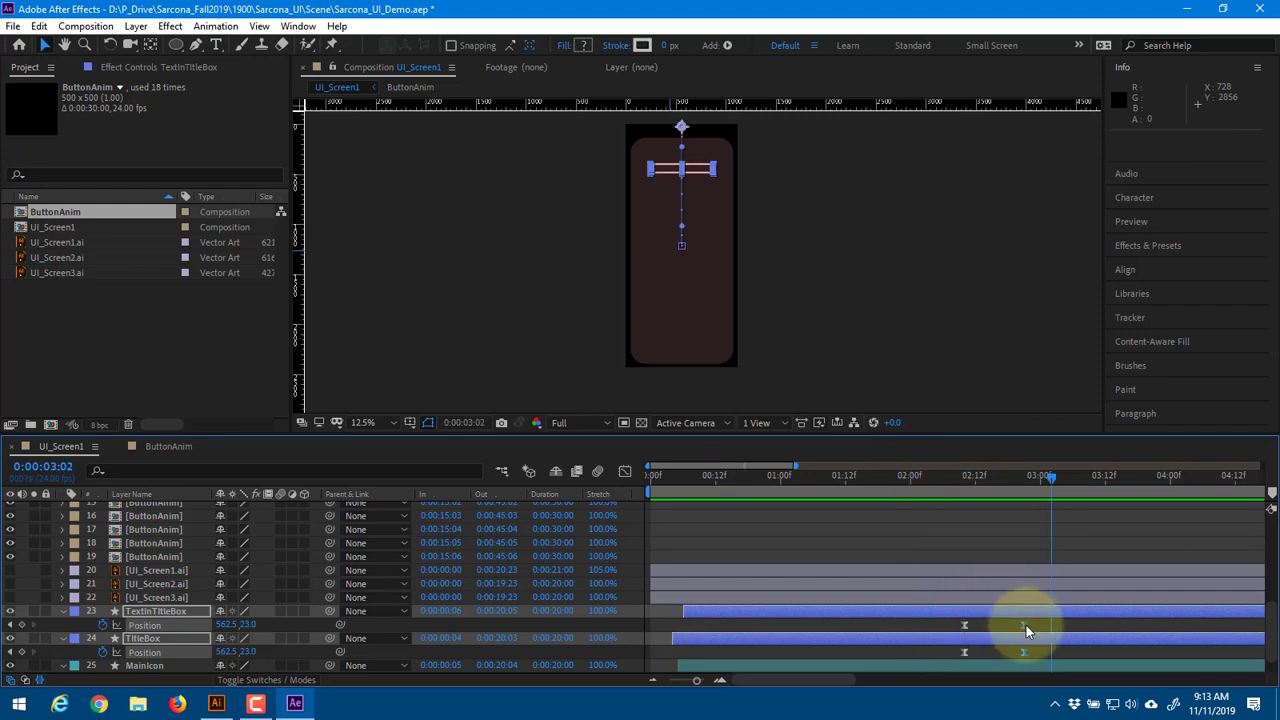
pyautogui.moveTo(1023, 625); pyautogui.dragTo(1017, 625)
pyautogui.click(942, 479)
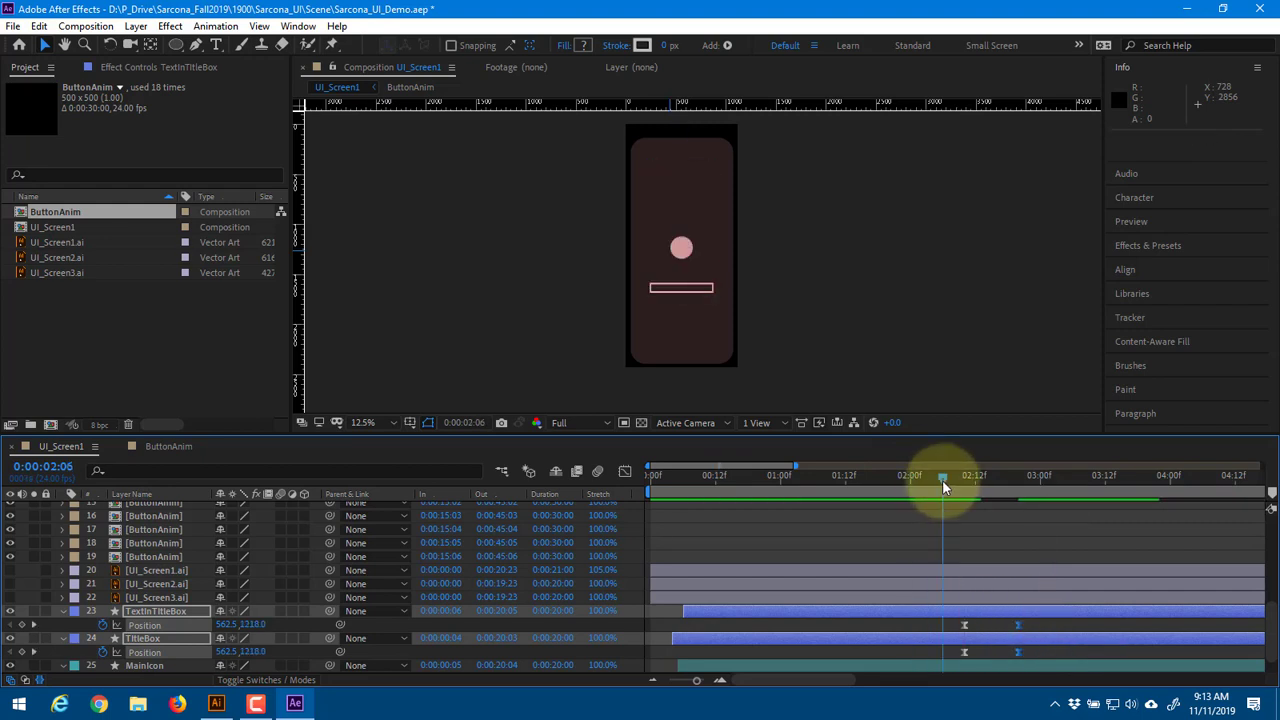
pyautogui.press('space')
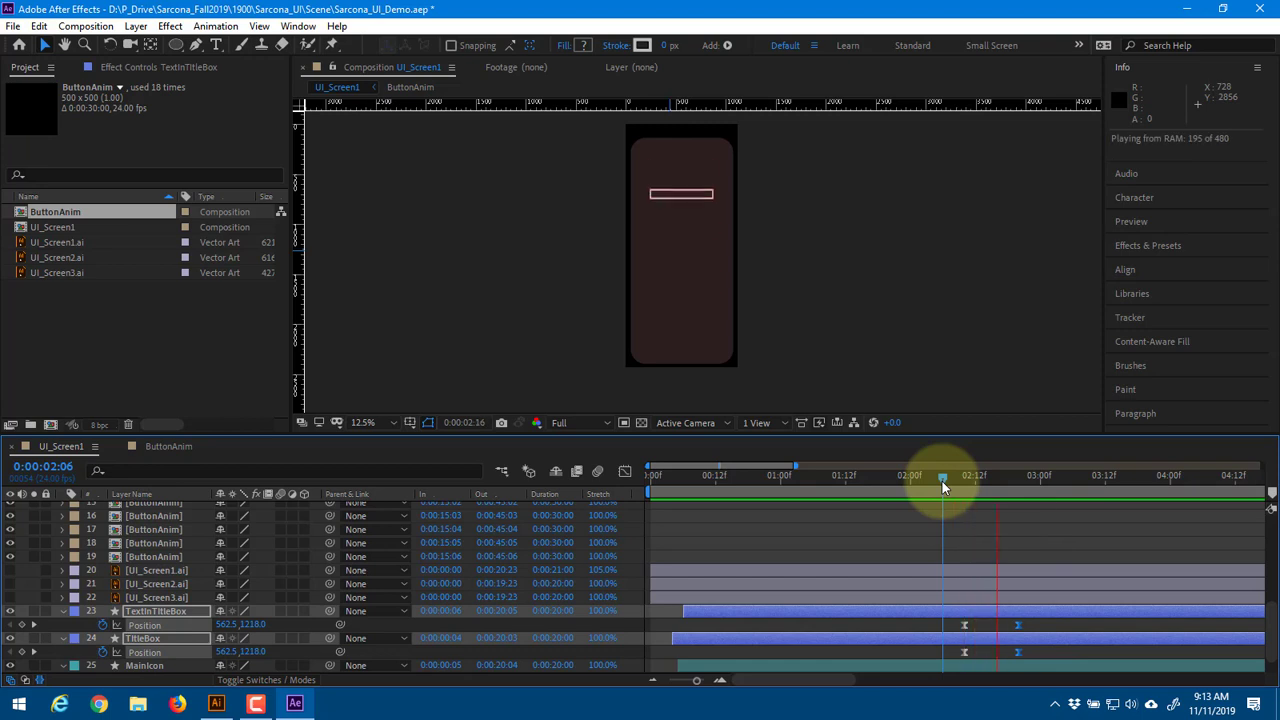
pyautogui.press('space')
# Shift all four Position keyframes of the title layers two frames earlier, spanning 0:00:02:08 to 0:00:02:18, and play back
pyautogui.moveTo(941, 628); pyautogui.dragTo(1002, 655)
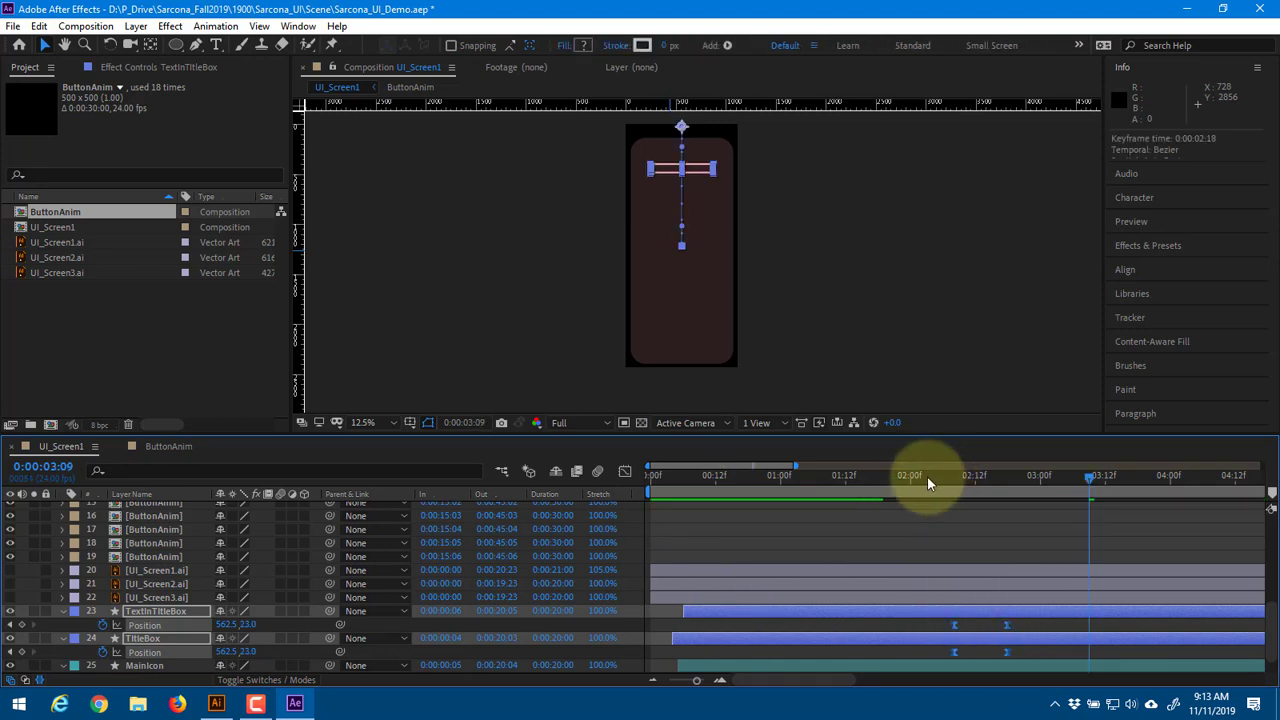
pyautogui.click(927, 476)
pyautogui.press('space')
pyautogui.press('space')
pyautogui.press('space')
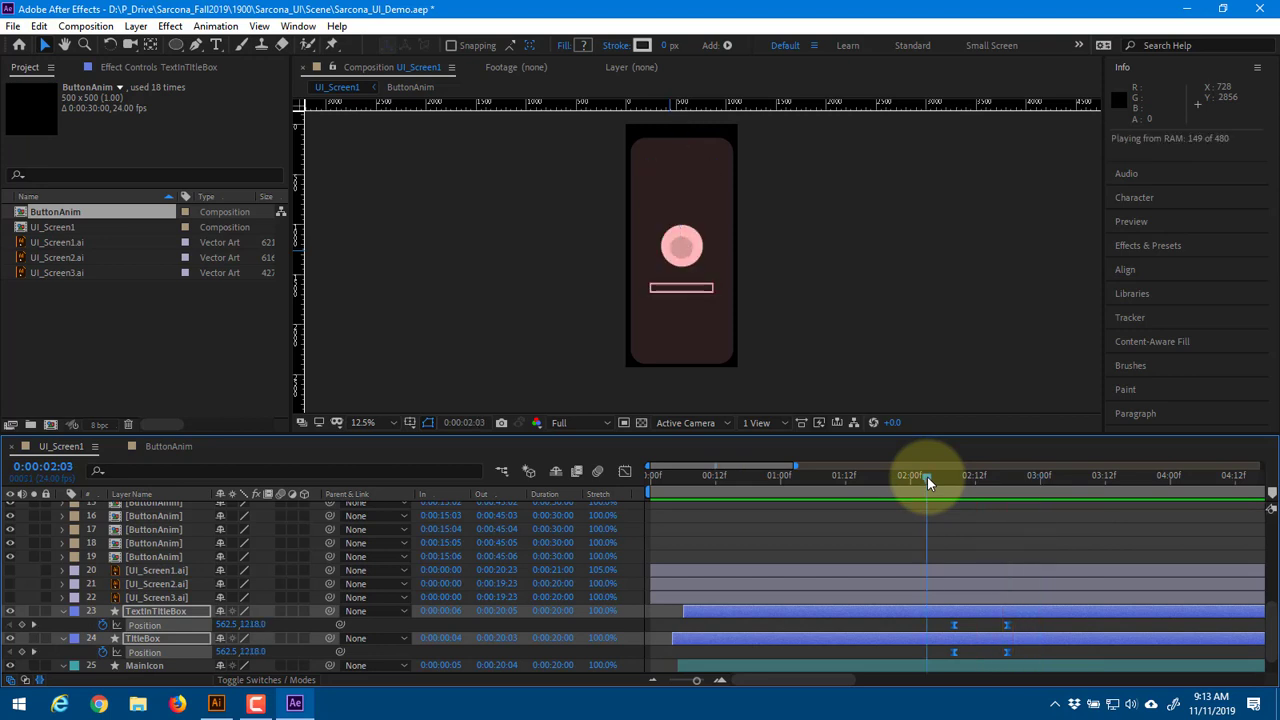
# Shift all four Position keyframes of TextInTitleBox and TitleBox two frames earlier, spanning 0:00:02:06 to 0:00:02:16, and play back
pyautogui.press('space')
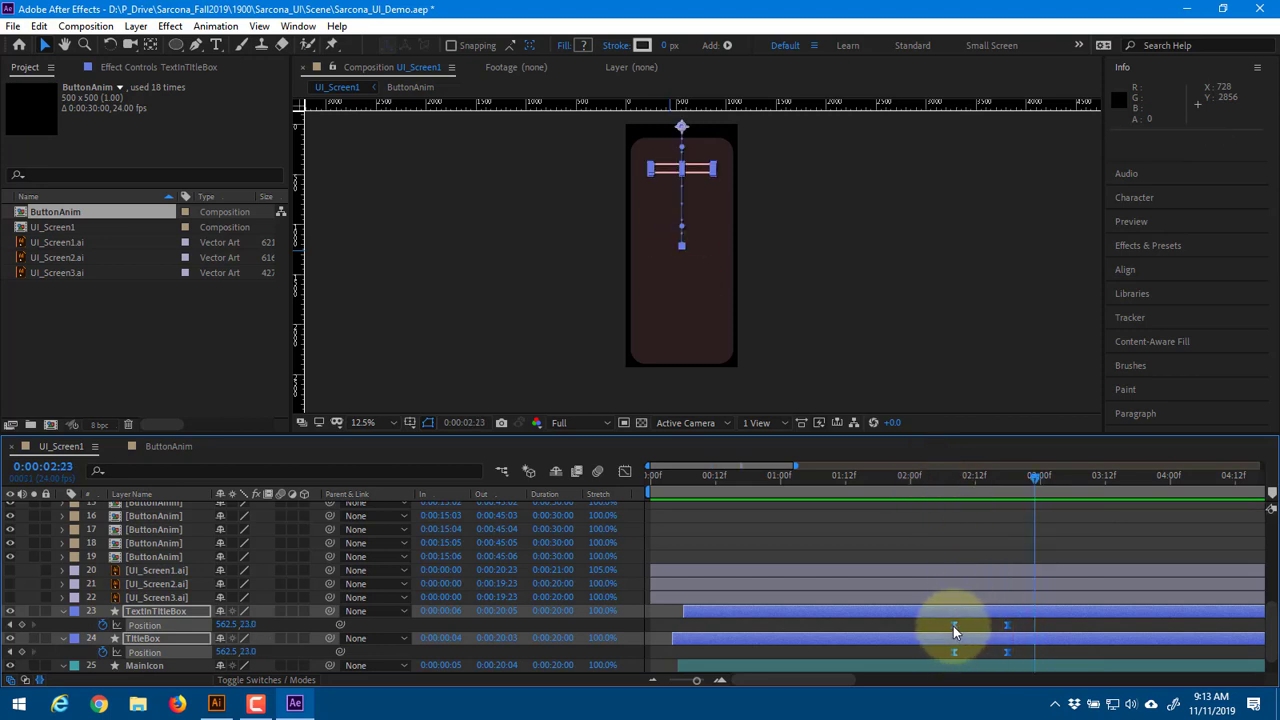
pyautogui.moveTo(953, 626); pyautogui.dragTo(943, 622)
pyautogui.click(906, 473)
pyautogui.press('space')
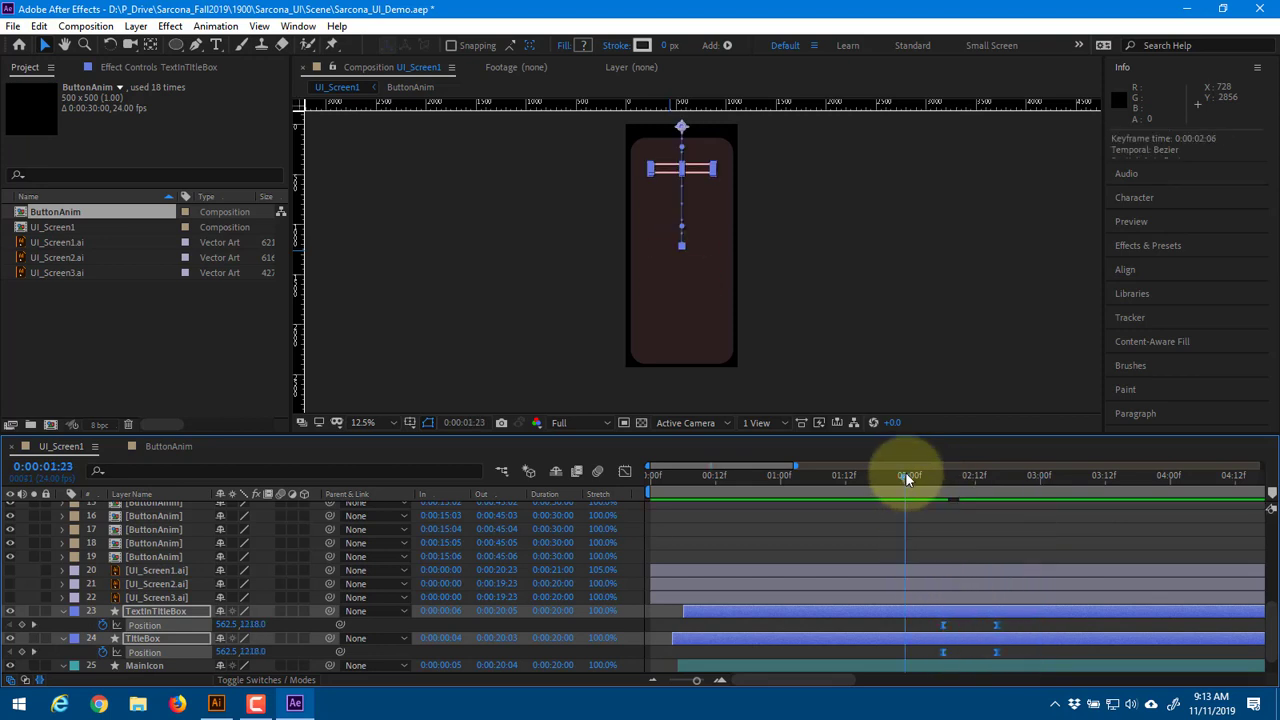
pyautogui.moveTo(905, 476); pyautogui.dragTo(1018, 540)
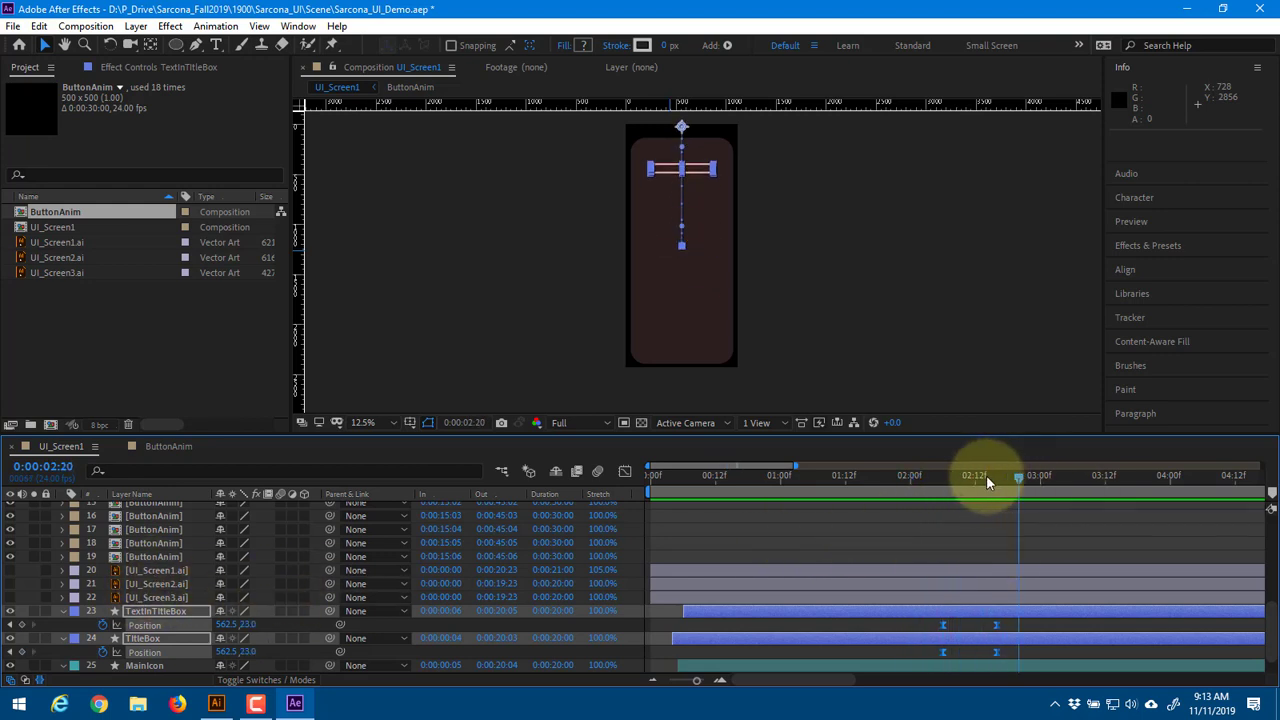
# Slide all 18 ButtonAnim layers together so the first one starts at 0:00:02:11, and play back the button entrance
pyautogui.moveTo(986, 480); pyautogui.dragTo(974, 476)
pyautogui.scroll(5, 991, 530)
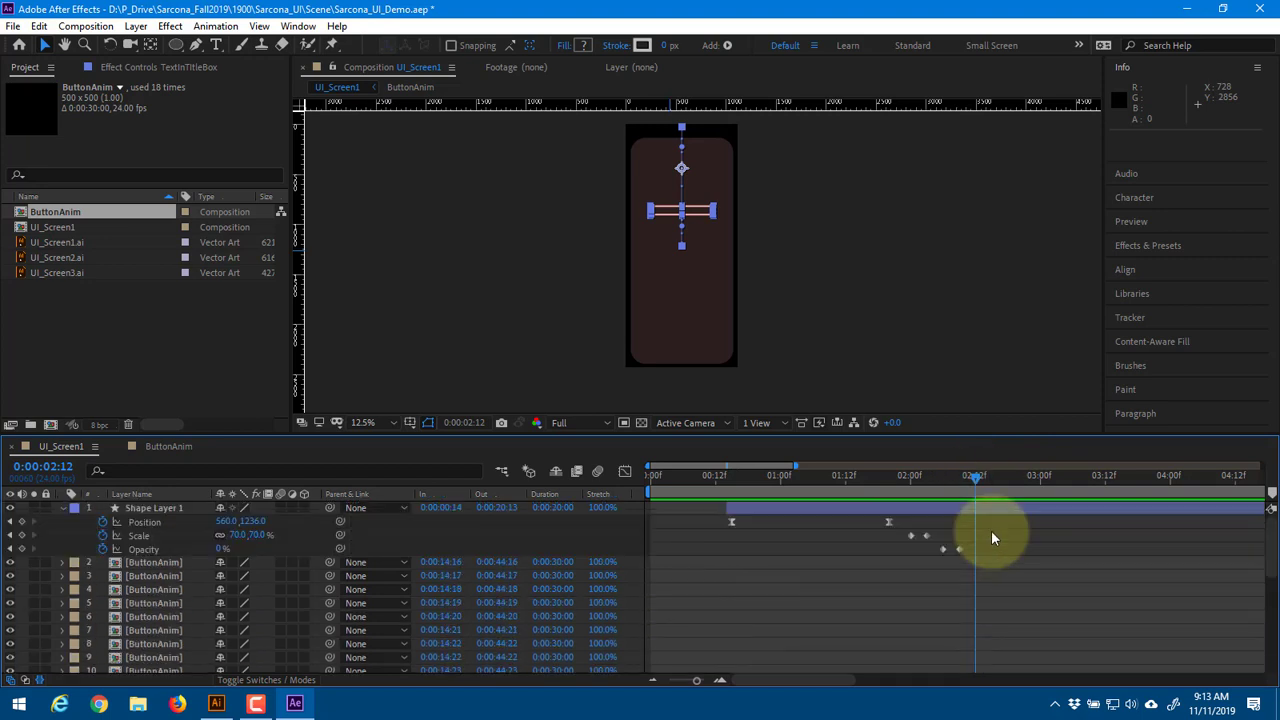
pyautogui.click(181, 558)
pyautogui.scroll(-5, 178, 570)
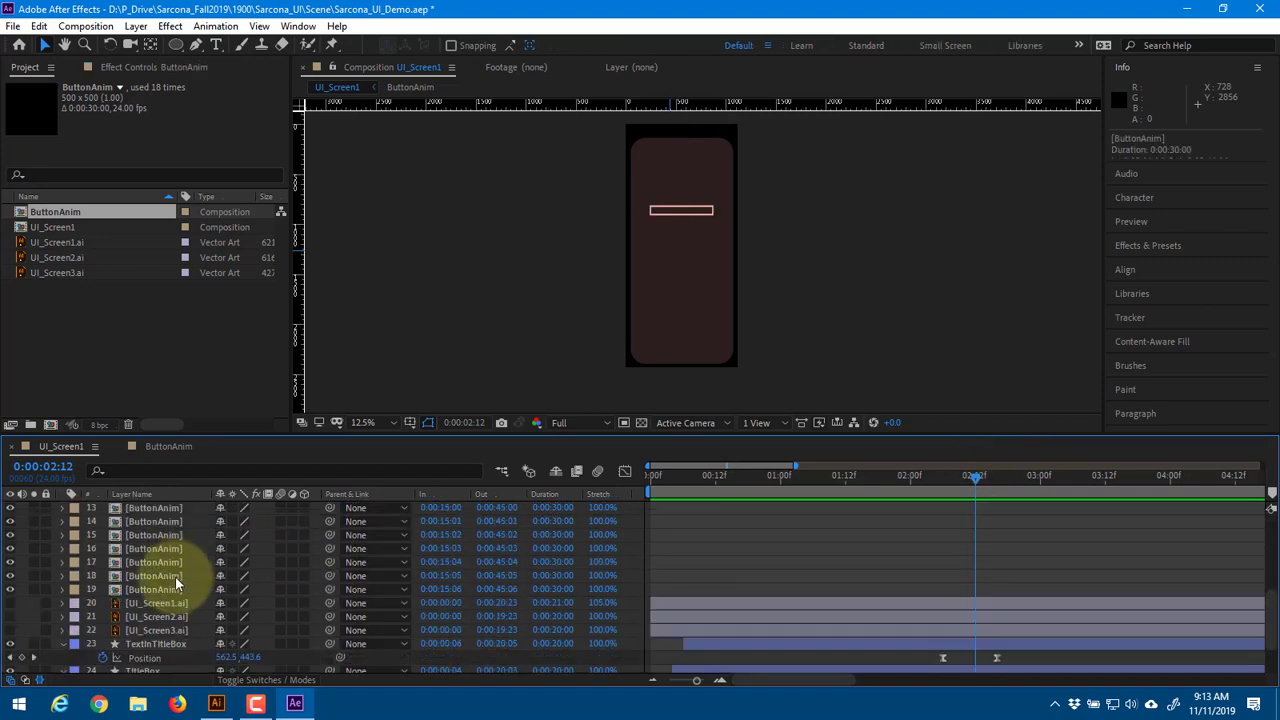
pyautogui.keyDown('shift'); pyautogui.click(174, 581); pyautogui.keyUp('shift')
pyautogui.keyDown('shift'); pyautogui.click(174, 584); pyautogui.keyUp('shift')
pyautogui.scroll(5, 947, 557)
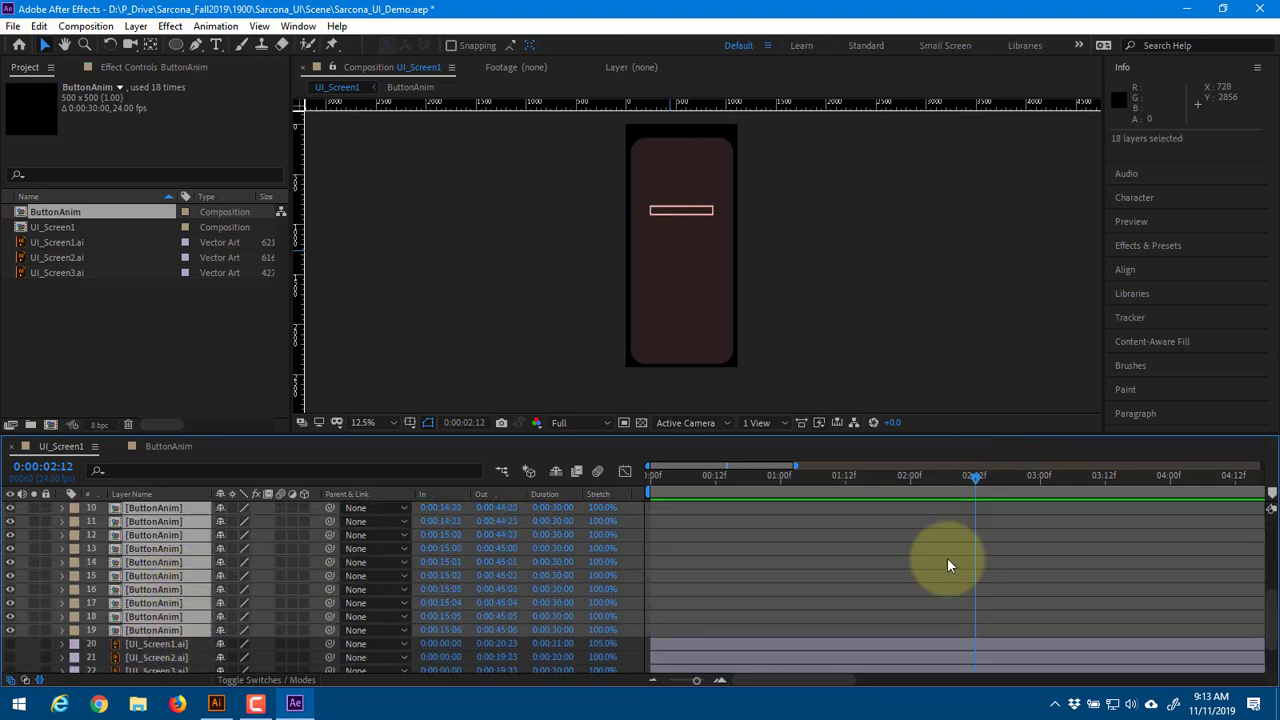
pyautogui.moveTo(693, 682); pyautogui.dragTo(669, 680)
pyautogui.moveTo(1120, 566); pyautogui.dragTo(752, 574)
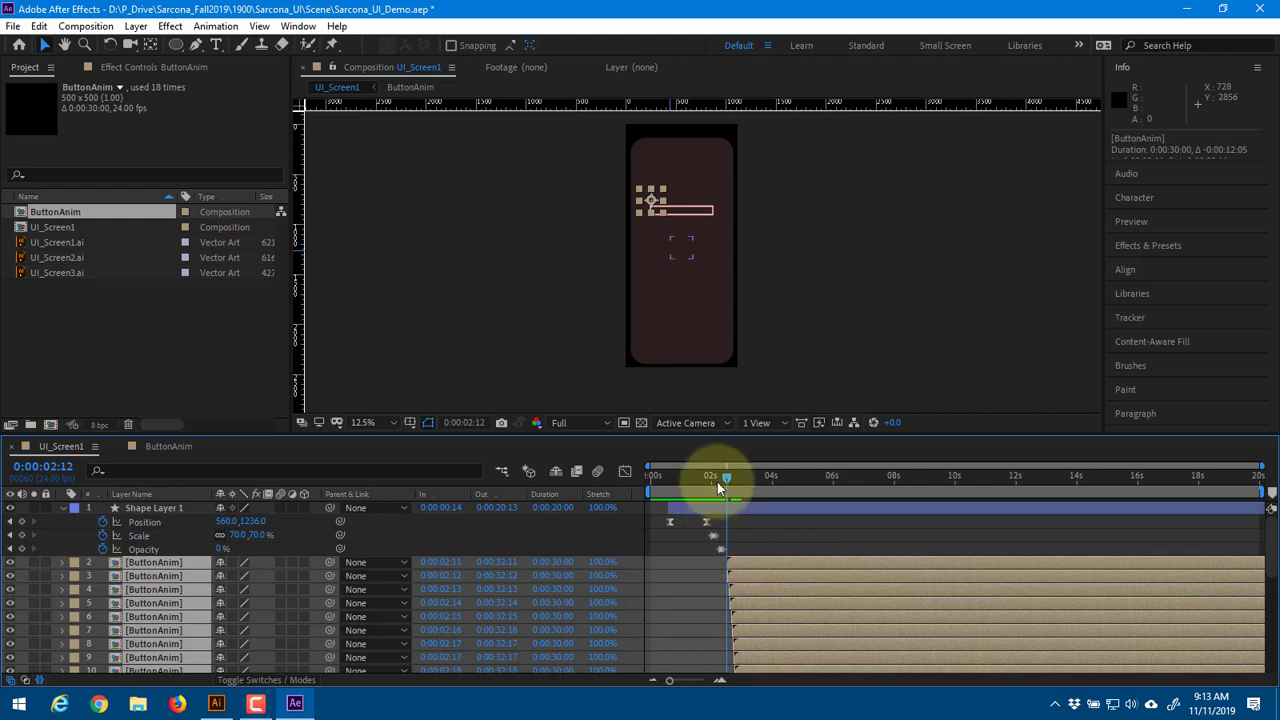
pyautogui.click(695, 534)
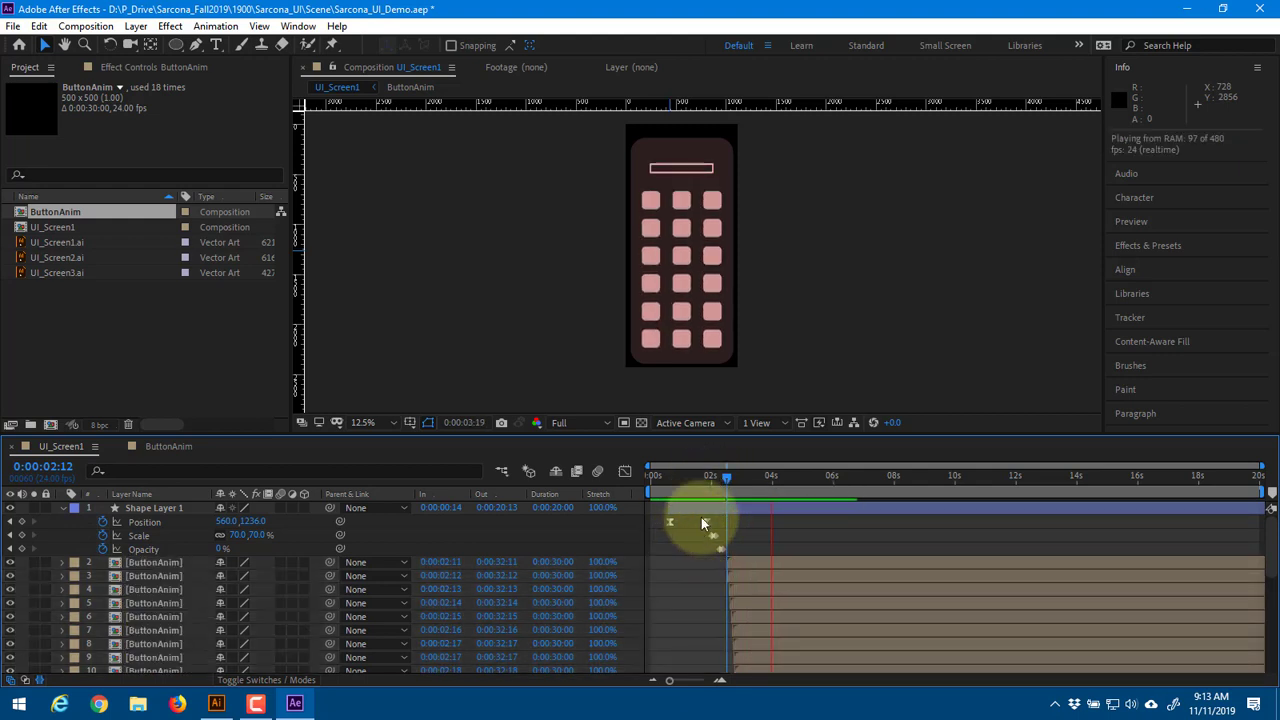
pyautogui.press('space')
pyautogui.click(687, 480)
pyautogui.press('space')
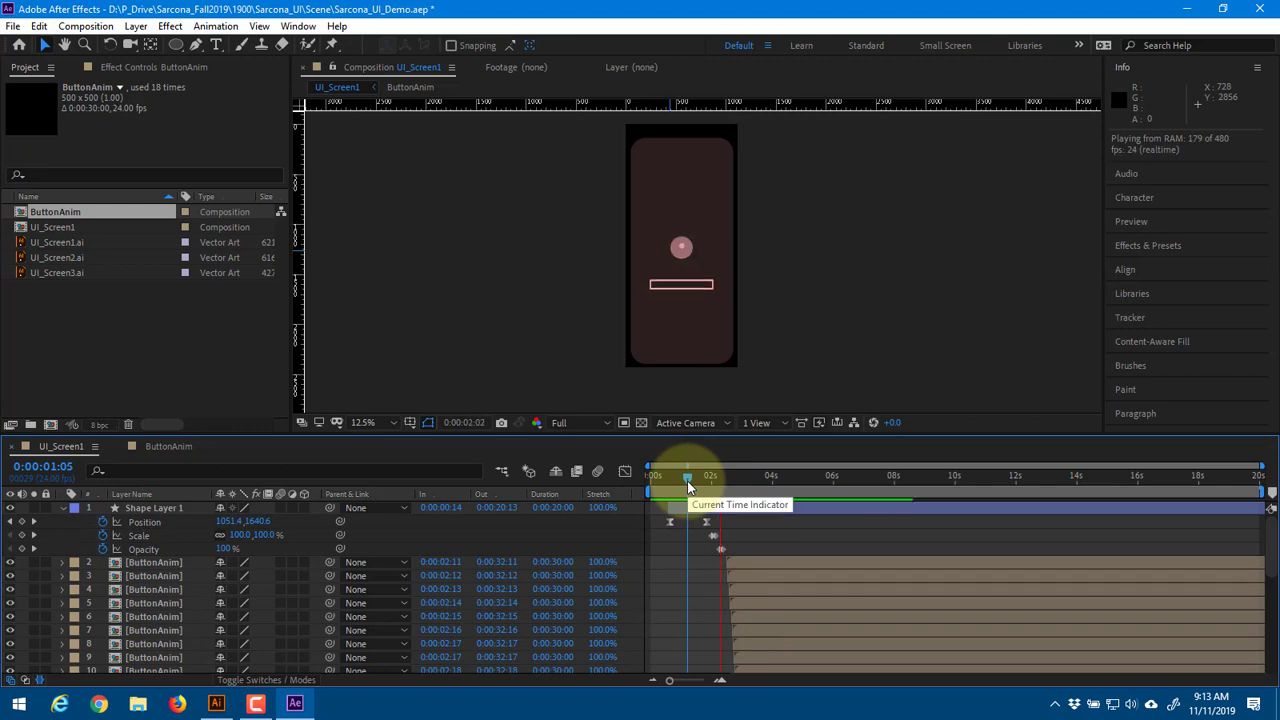
# Shift all 18 ButtonAnim layers two frames earlier so the first starts at 0:00:02:09, and play back the result
pyautogui.click(790, 565)
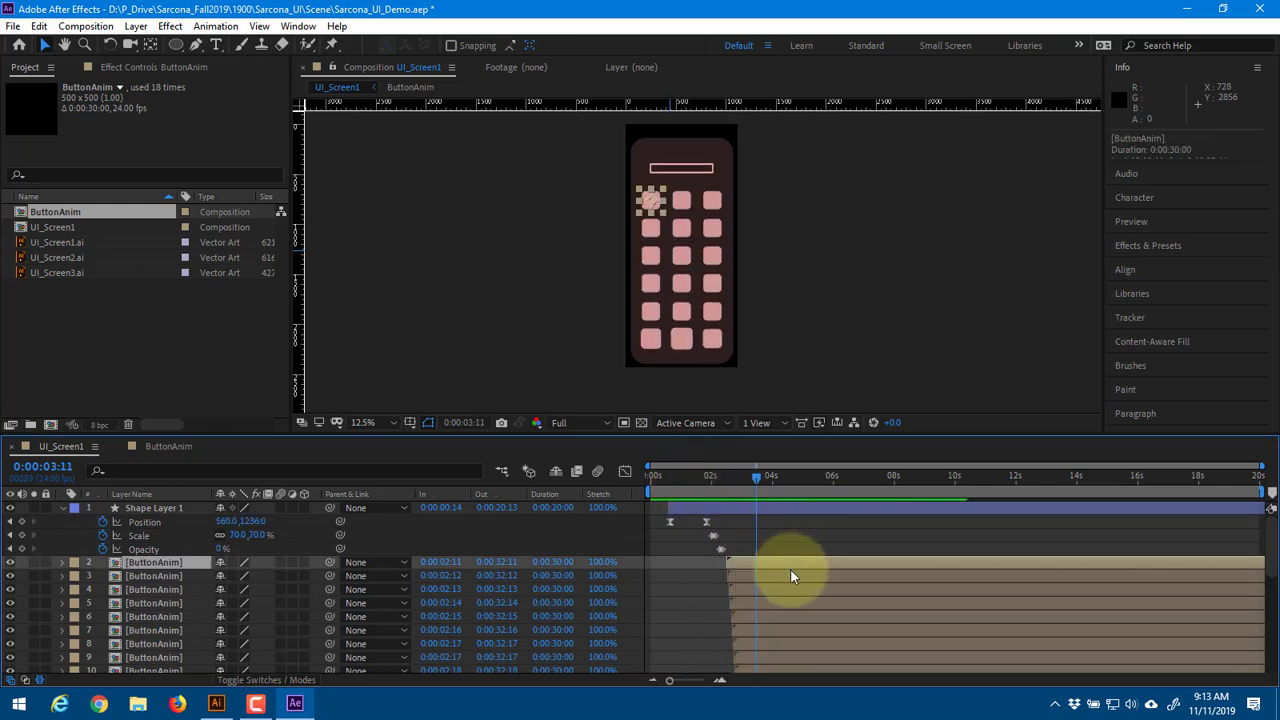
pyautogui.scroll(-5, 790, 568)
pyautogui.scroll(-1, 790, 574)
pyautogui.keyDown('shift'); pyautogui.click(774, 530); pyautogui.keyUp('shift')
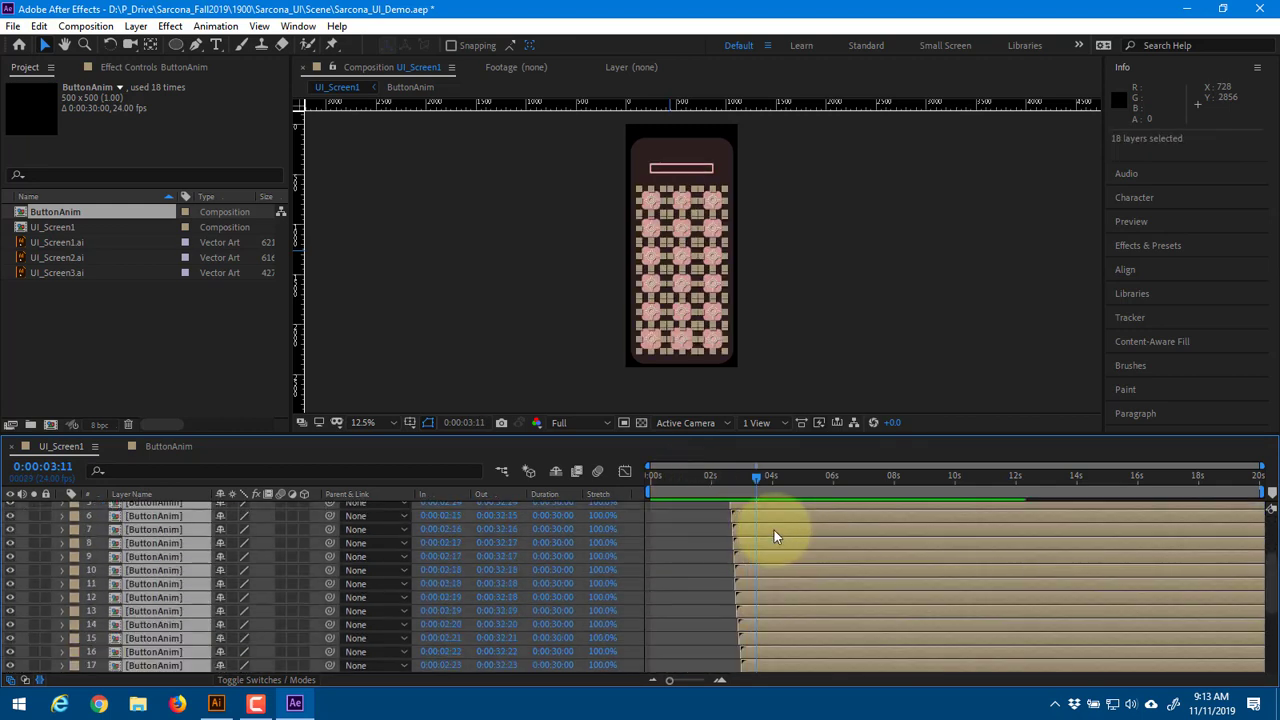
pyautogui.scroll(6, 774, 530)
pyautogui.press('pagedown')
pyautogui.press('pagedown')
pyautogui.moveTo(671, 681); pyautogui.dragTo(704, 681)
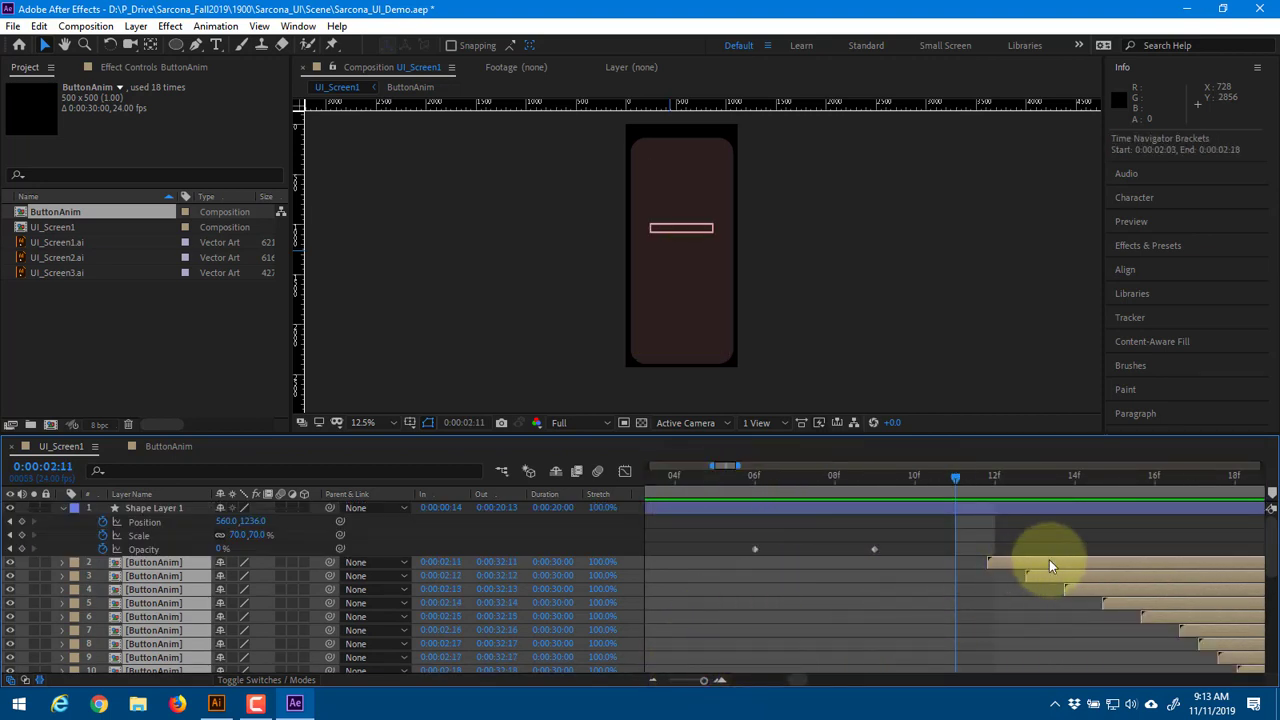
pyautogui.moveTo(1049, 566); pyautogui.dragTo(974, 555)
pyautogui.press('pageup')
pyautogui.press('pageup')
pyautogui.press('pageup')
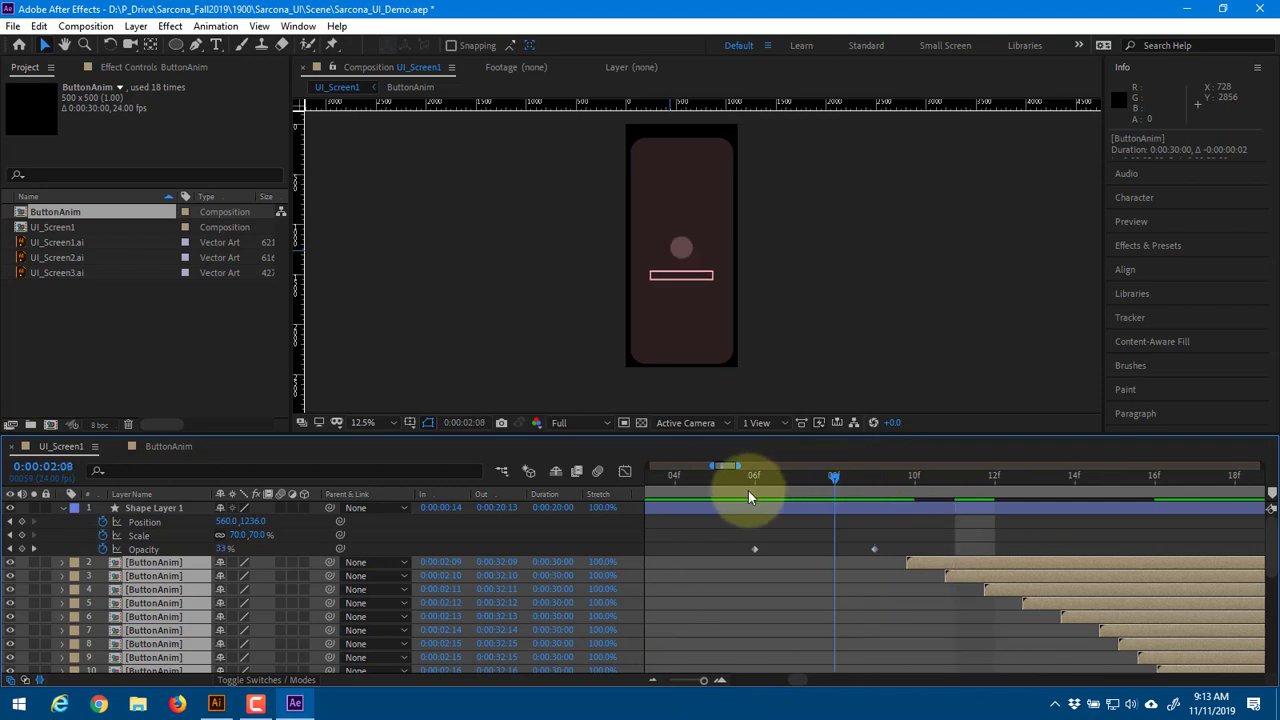
pyautogui.press('space')
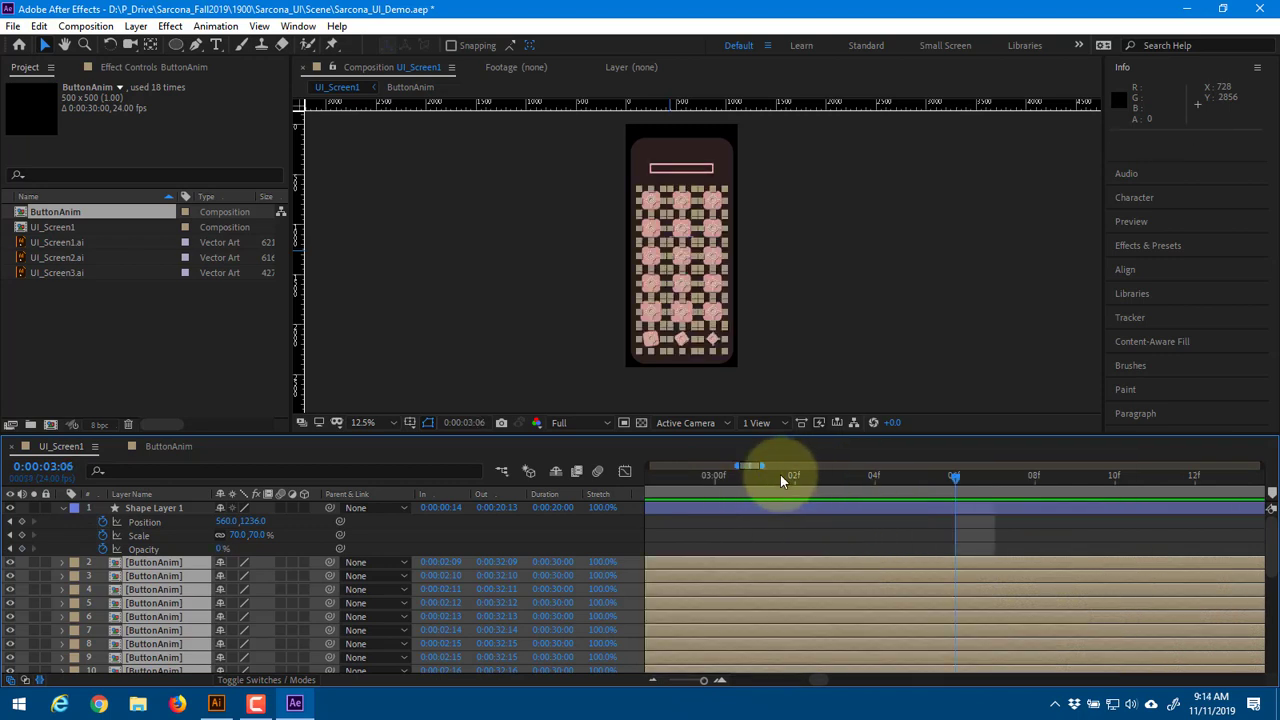
# Check the buttons against the rising title box, move all ButtonAnim layers earlier to start at 0:00:02:07, and play back
pyautogui.moveTo(703, 680); pyautogui.dragTo(684, 681)
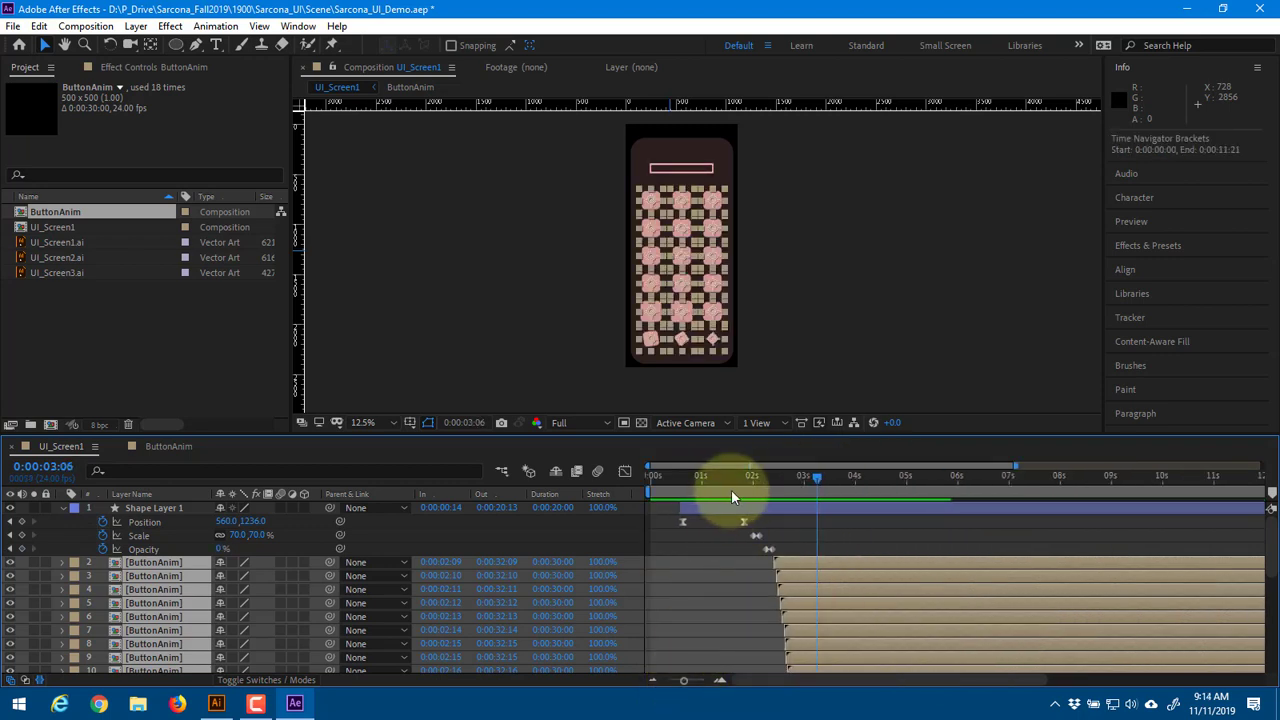
pyautogui.moveTo(731, 489); pyautogui.dragTo(787, 505)
pyautogui.scroll(2, 652, 251)
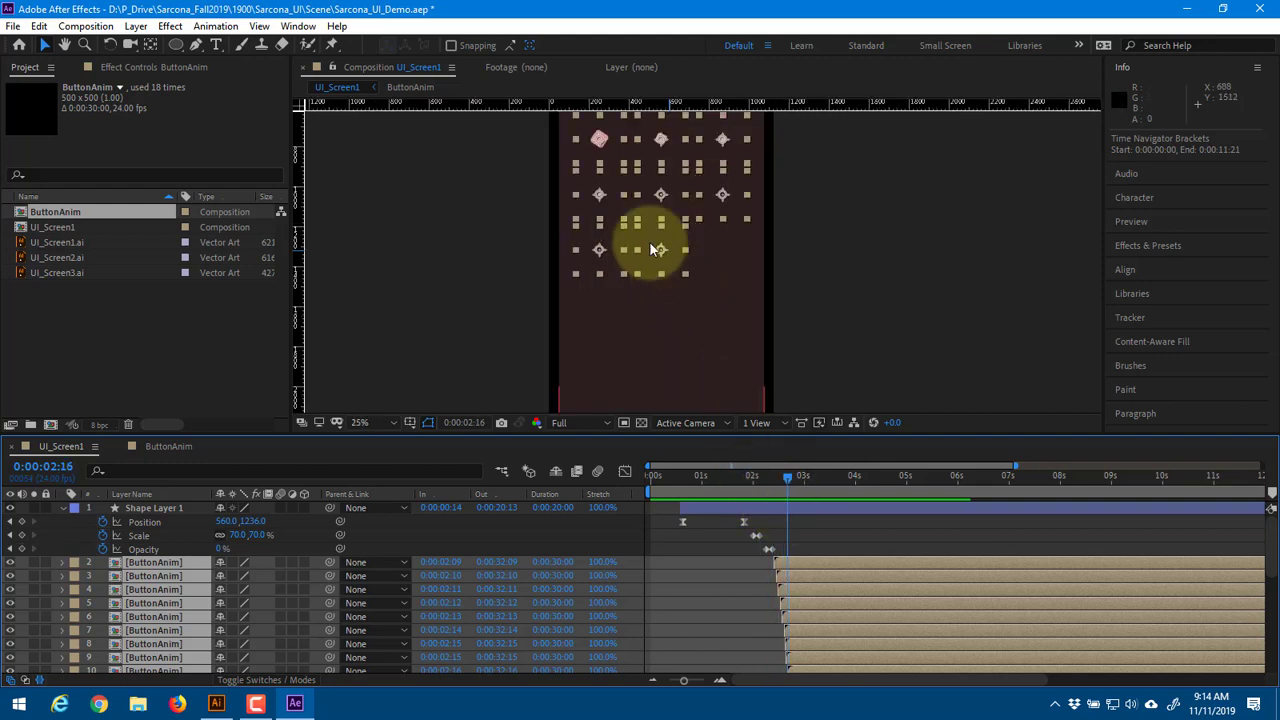
pyautogui.click(425, 419)
pyautogui.scroll(3, 598, 300)
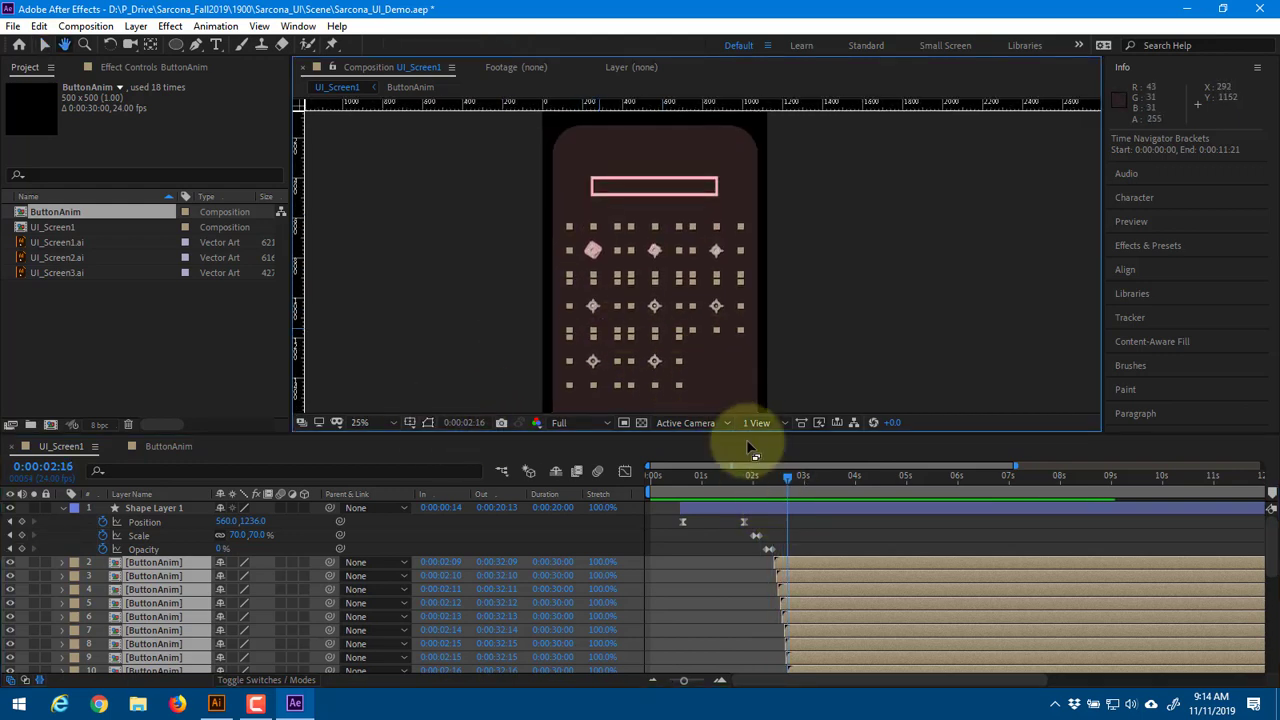
pyautogui.moveTo(782, 473)
pyautogui.mouseDown()
pyautogui.moveTo(770, 480)
pyautogui.moveTo(787, 491)
pyautogui.moveTo(776, 487)
pyautogui.mouseUp()
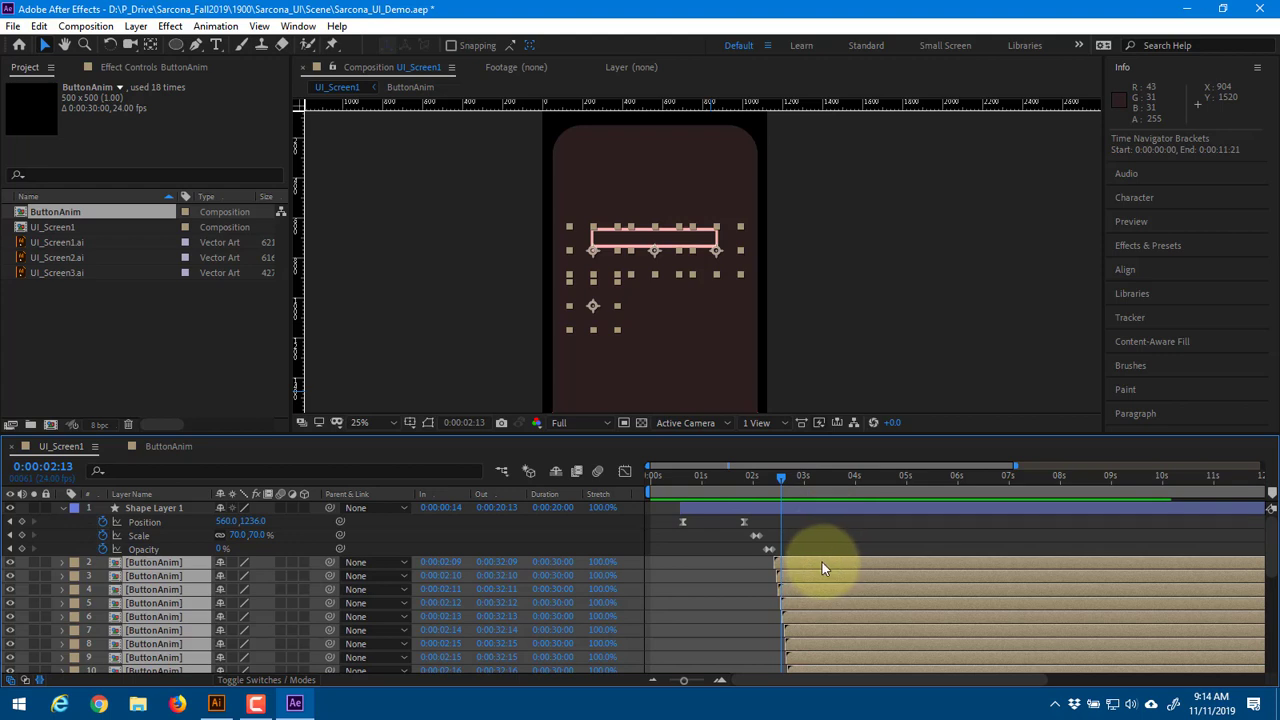
pyautogui.moveTo(822, 562); pyautogui.dragTo(820, 563)
pyautogui.moveTo(779, 480); pyautogui.dragTo(753, 503)
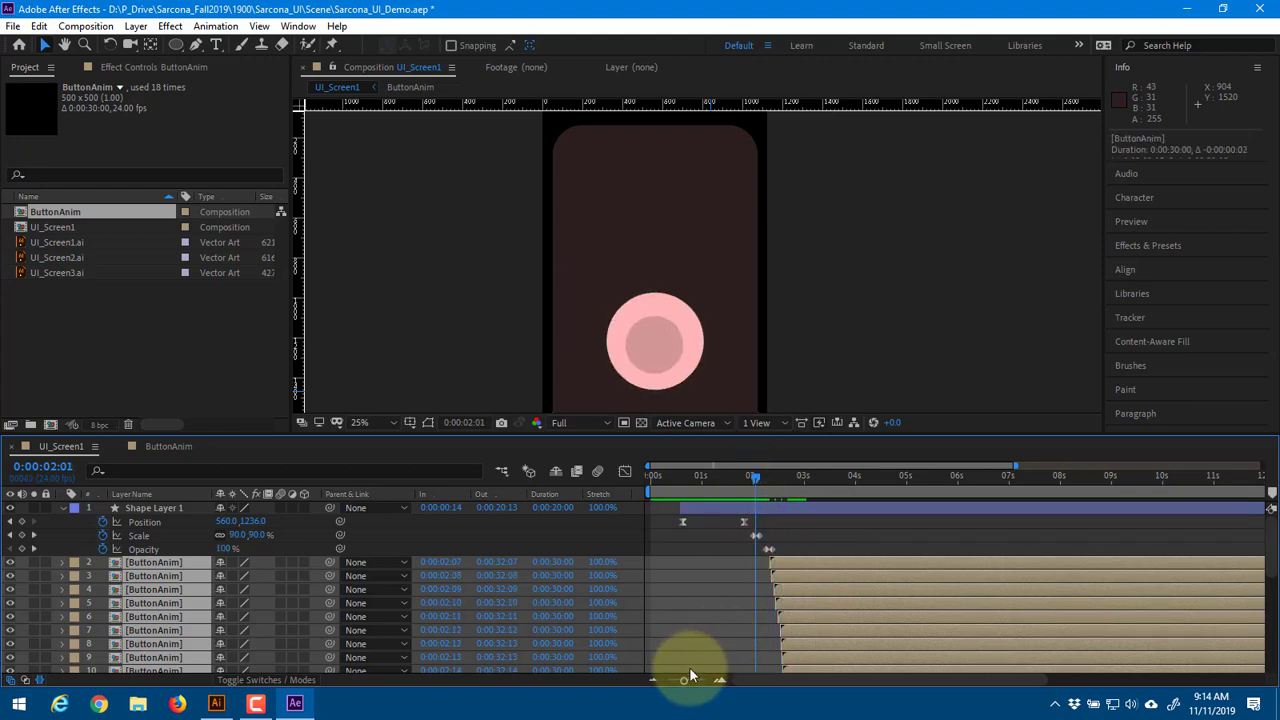
pyautogui.moveTo(687, 680); pyautogui.dragTo(650, 680)
pyautogui.press('space')
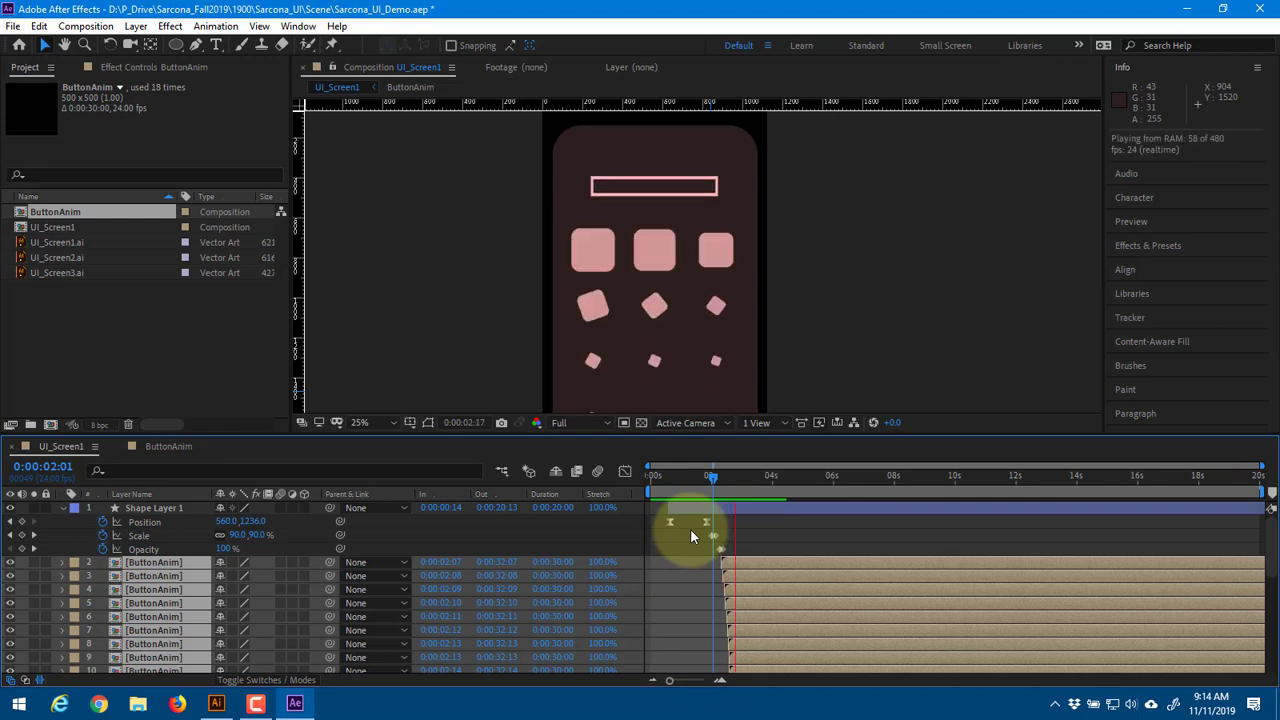
pyautogui.moveTo(718, 484); pyautogui.dragTo(699, 479)
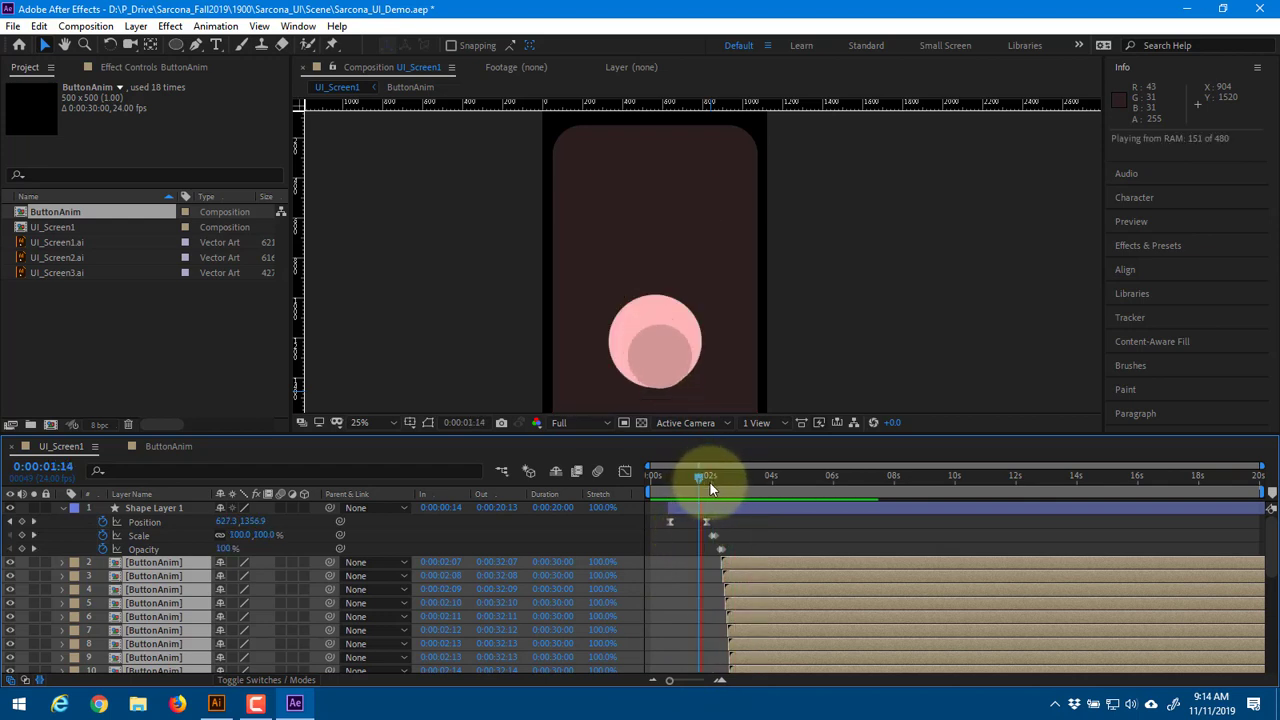
pyautogui.press('space')
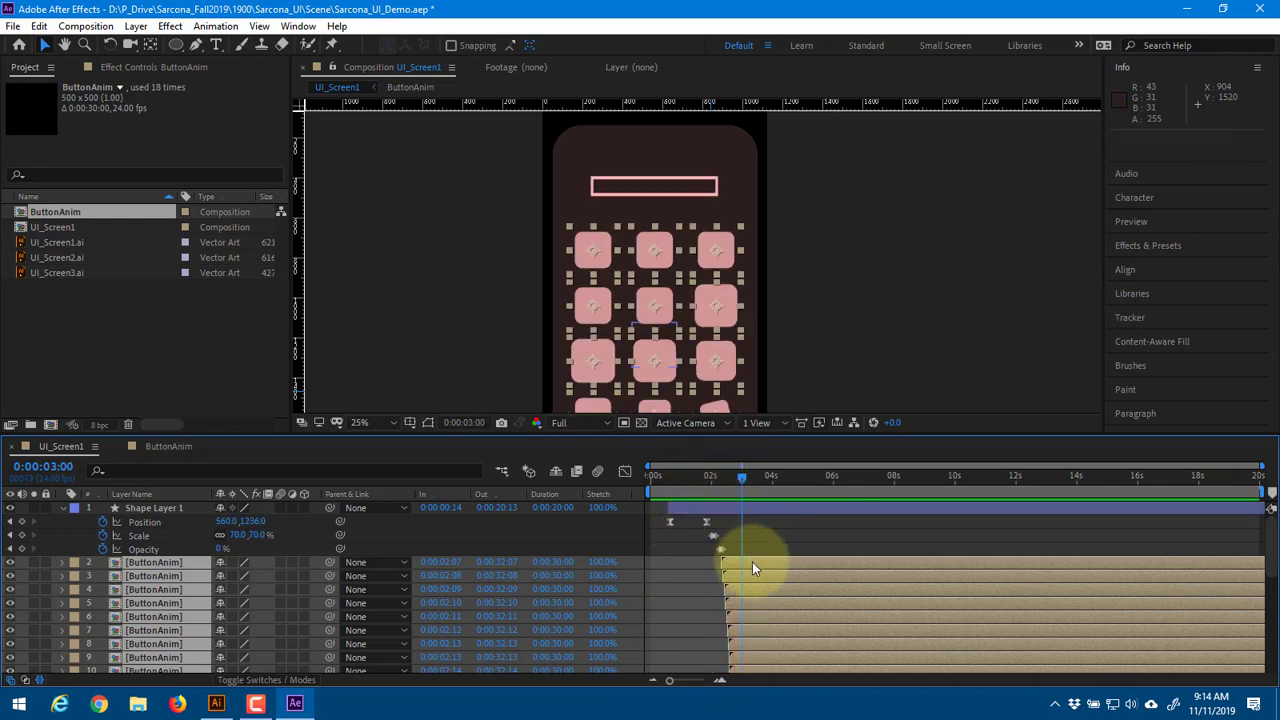
# Delay all ButtonAnim layers so the first starts at 0:00:02:11, and play back the whole phone screen animation
pyautogui.moveTo(709, 478); pyautogui.dragTo(697, 481)
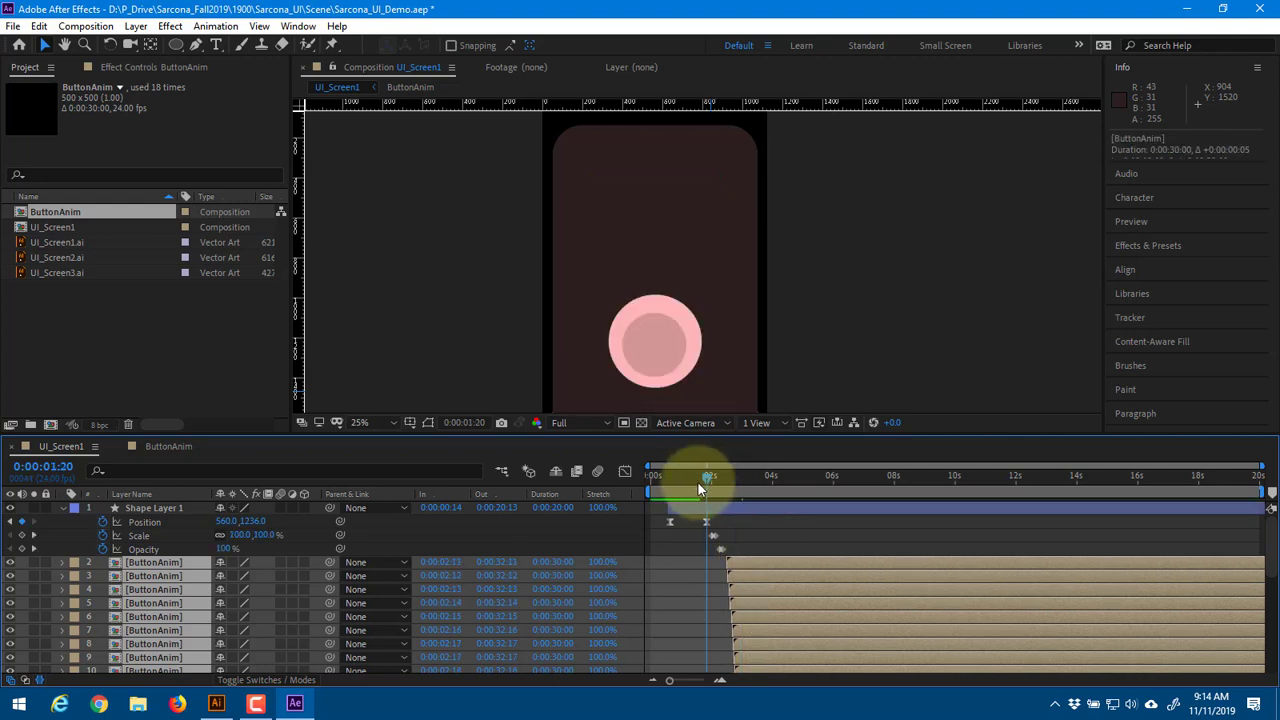
pyautogui.press('space')
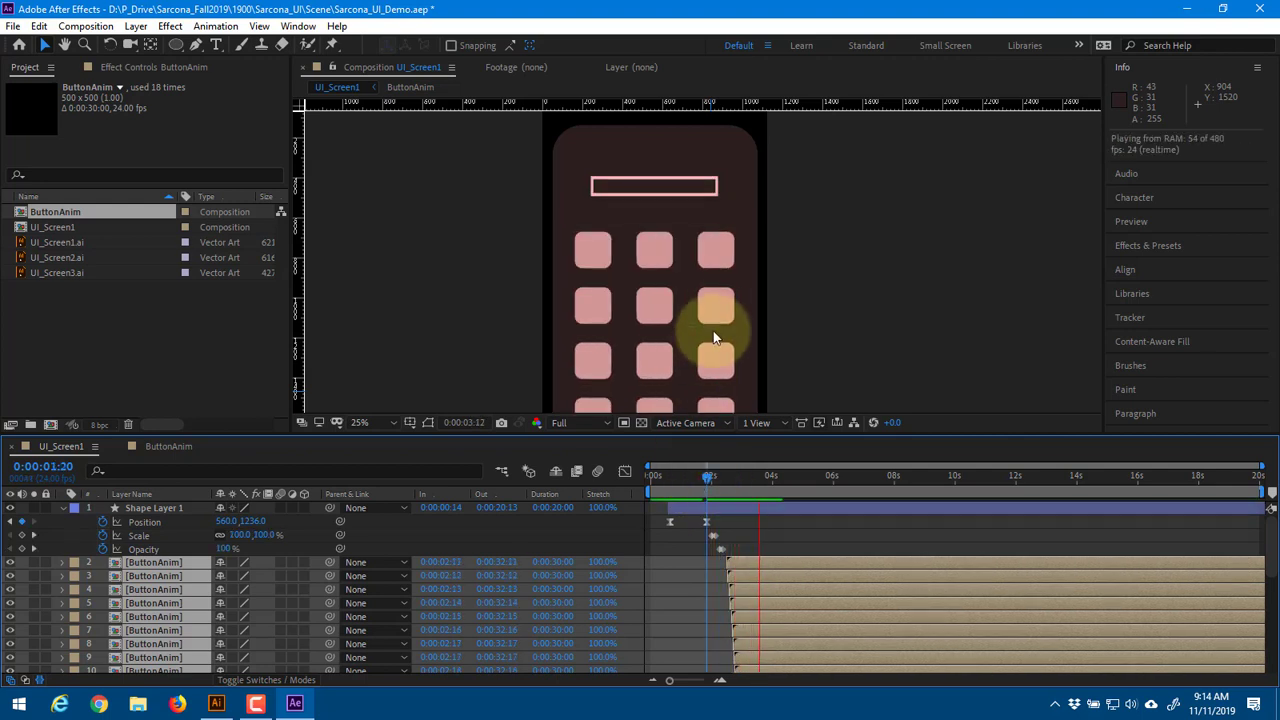
pyautogui.press('space')
pyautogui.scroll(-1, 714, 332)
pyautogui.moveTo(714, 340); pyautogui.dragTo(715, 276)
pyautogui.click(783, 296)
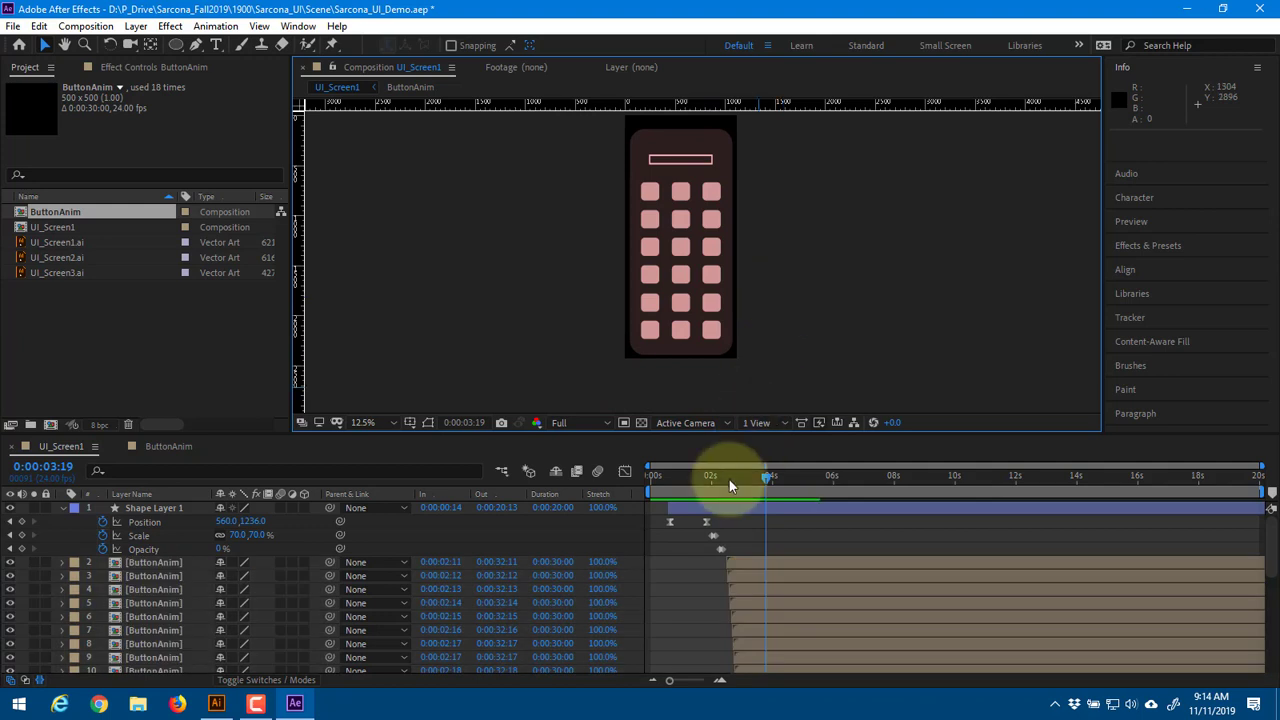
pyautogui.moveTo(724, 479); pyautogui.dragTo(701, 487)
pyautogui.press('space')
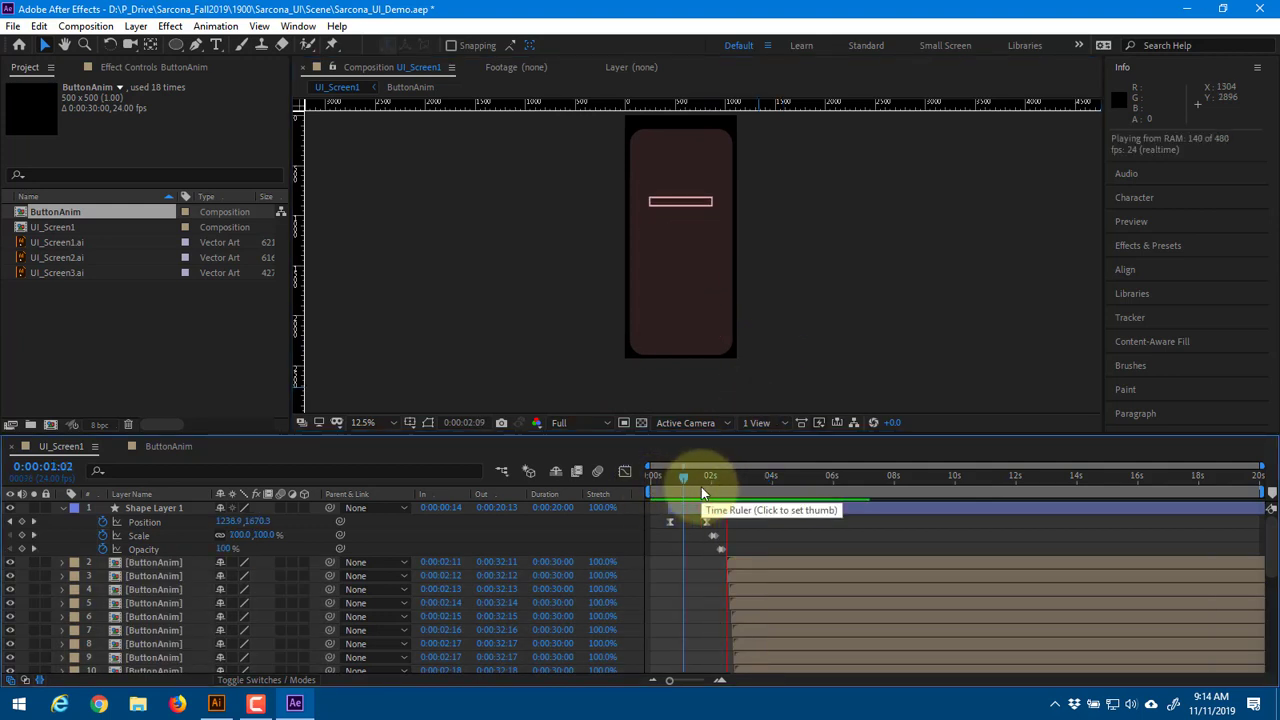
pyautogui.press('space')
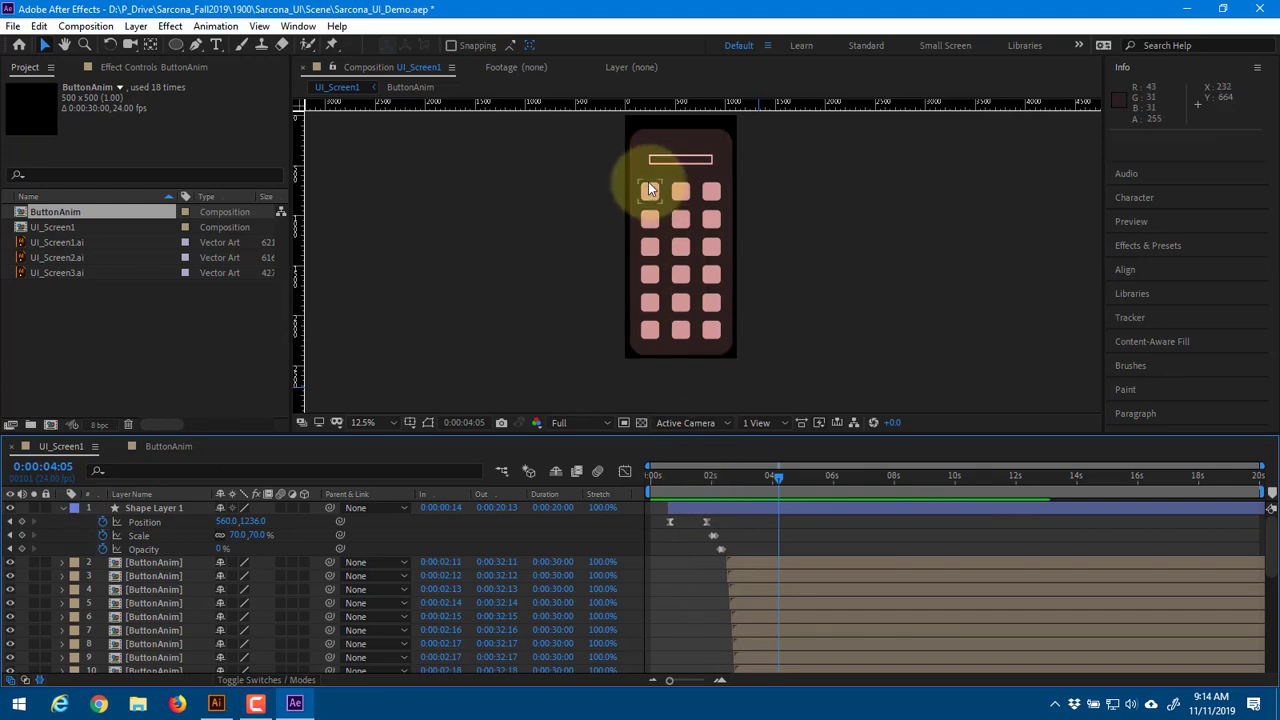
# Save the current project and open UI_Setup.aep from the Scene folder
pyautogui.hotkey('ctrl', 's')
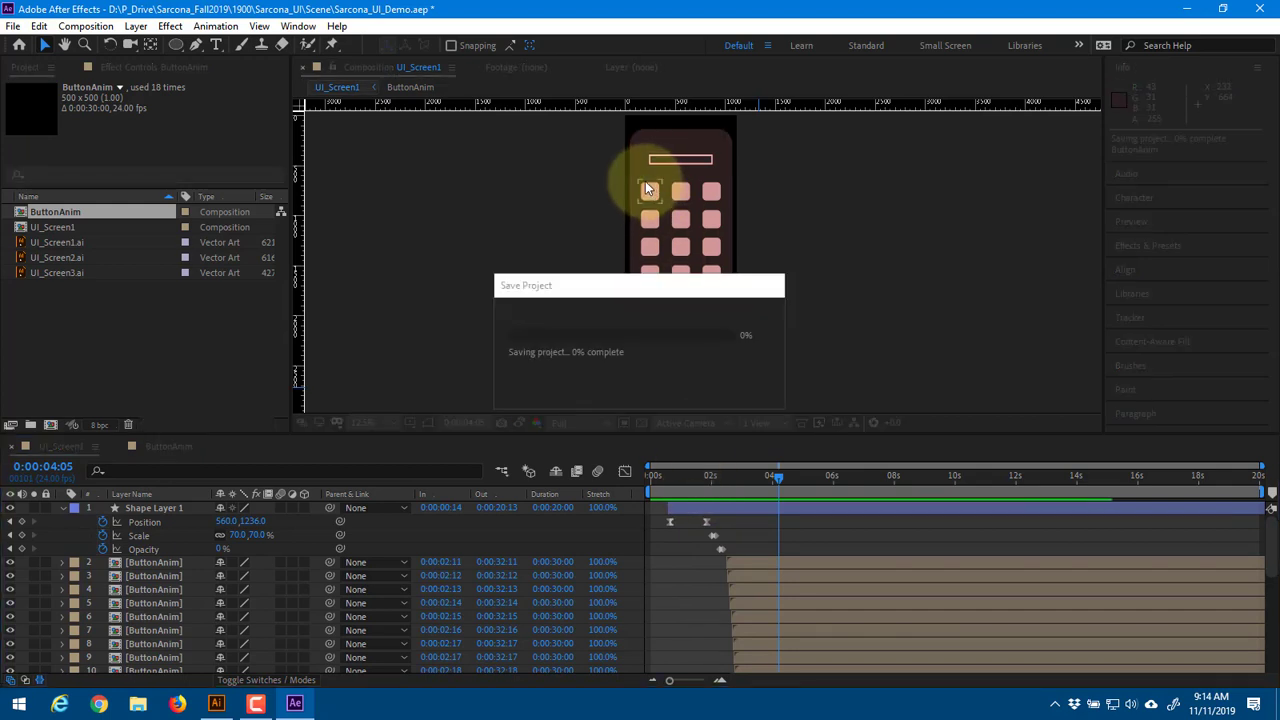
pyautogui.hotkey('ctrl', 'o')
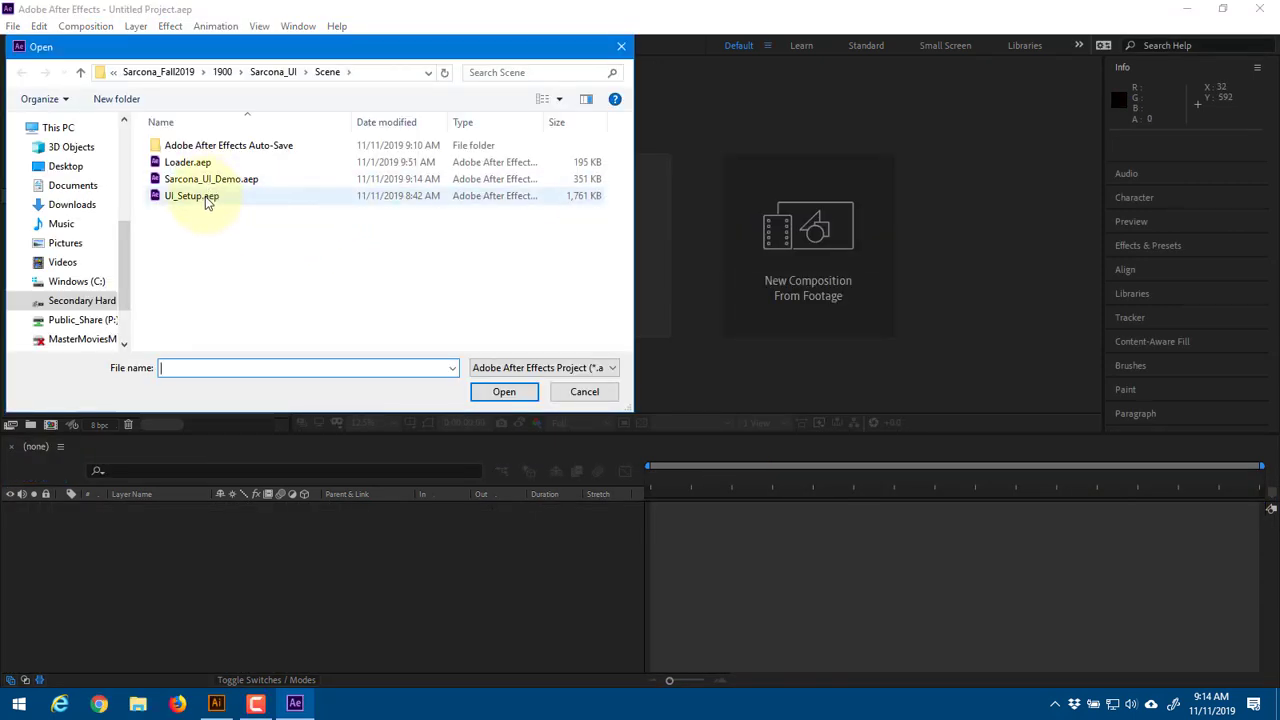
pyautogui.click(207, 201)
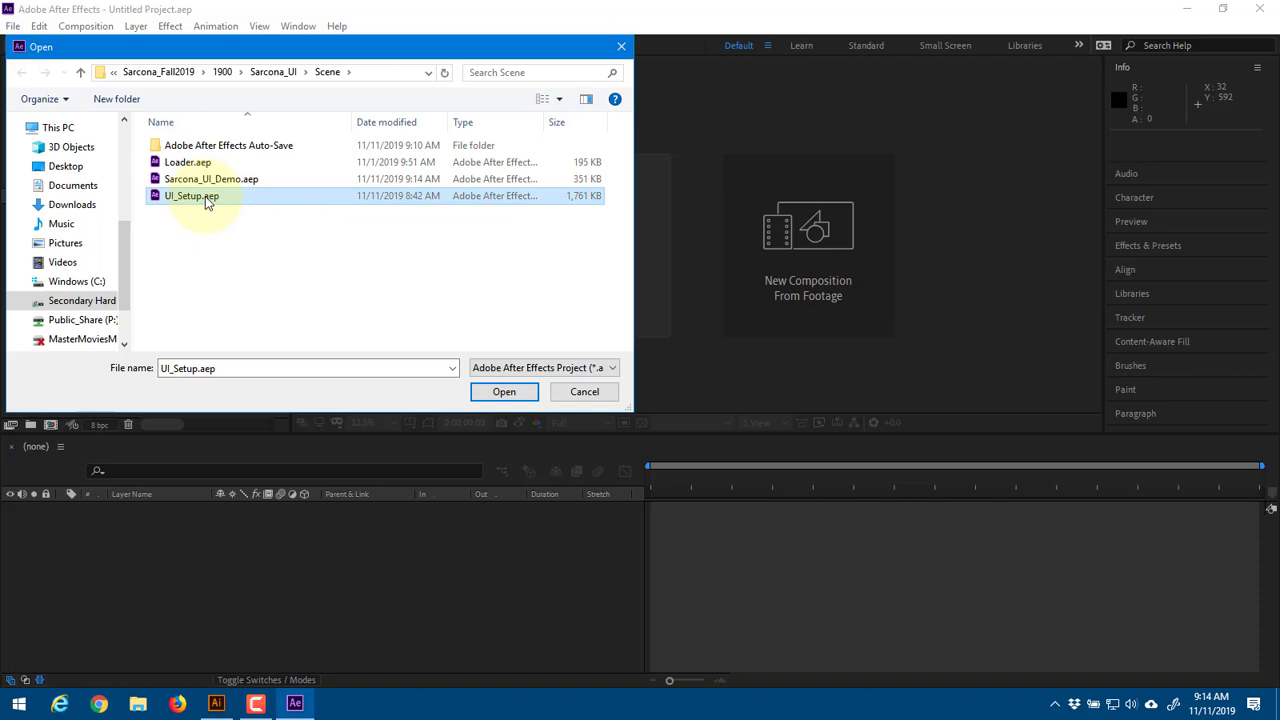
pyautogui.doubleClick(205, 197)
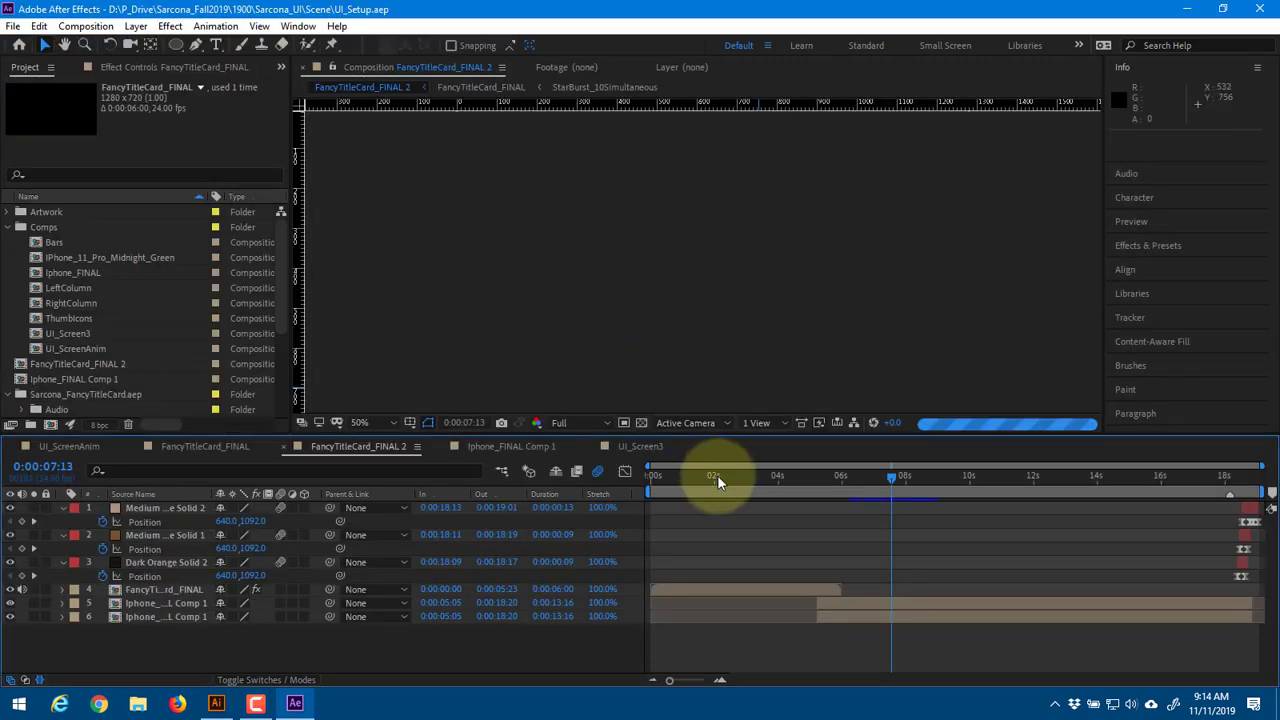
# Open the nested UI_ScreenAnim composition through Iphone_FINAL Comp 1 and Iphone_FINAL, and play it from the start
pyautogui.doubleClick(143, 601)
pyautogui.click(162, 506)
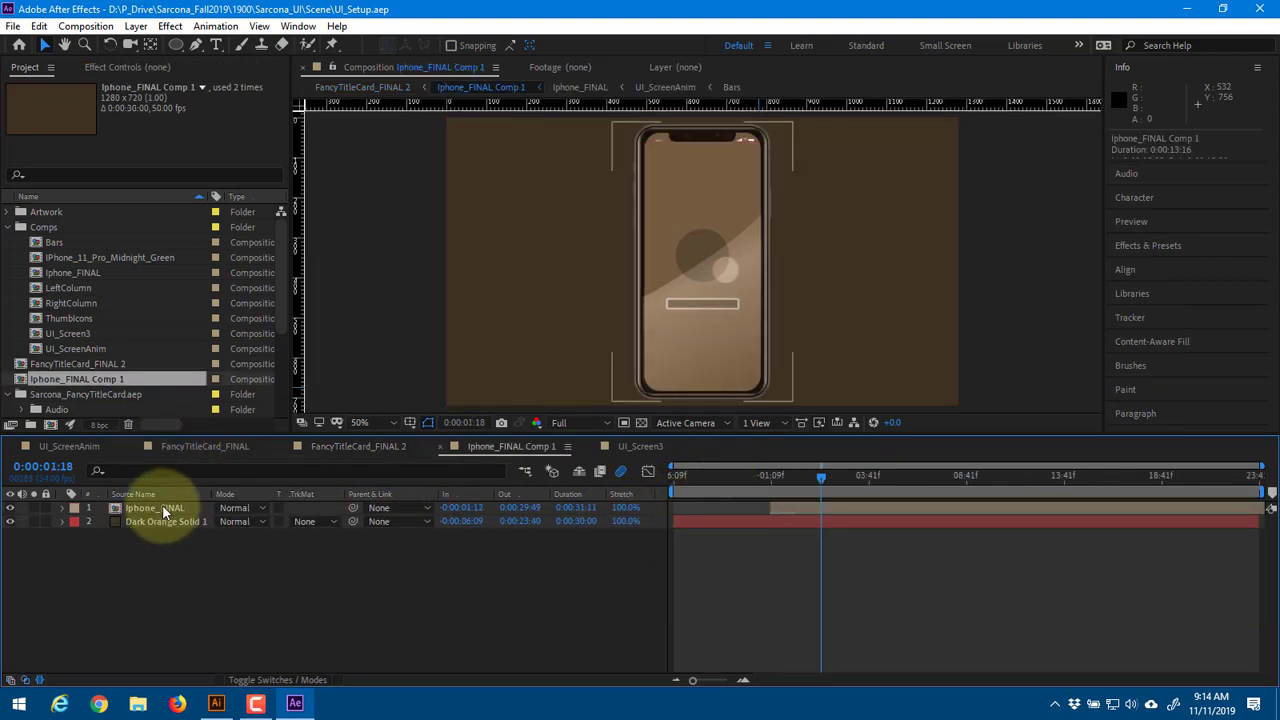
pyautogui.doubleClick(162, 506)
pyautogui.doubleClick(149, 534)
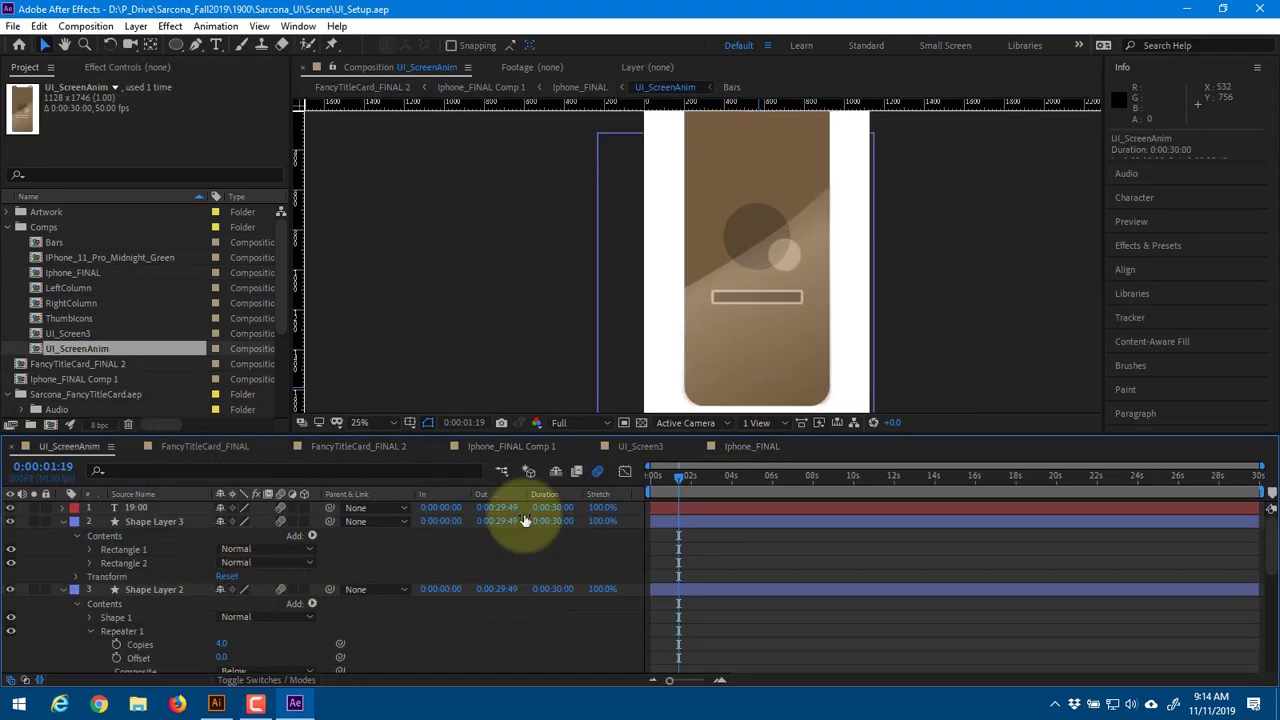
pyautogui.press('Home')
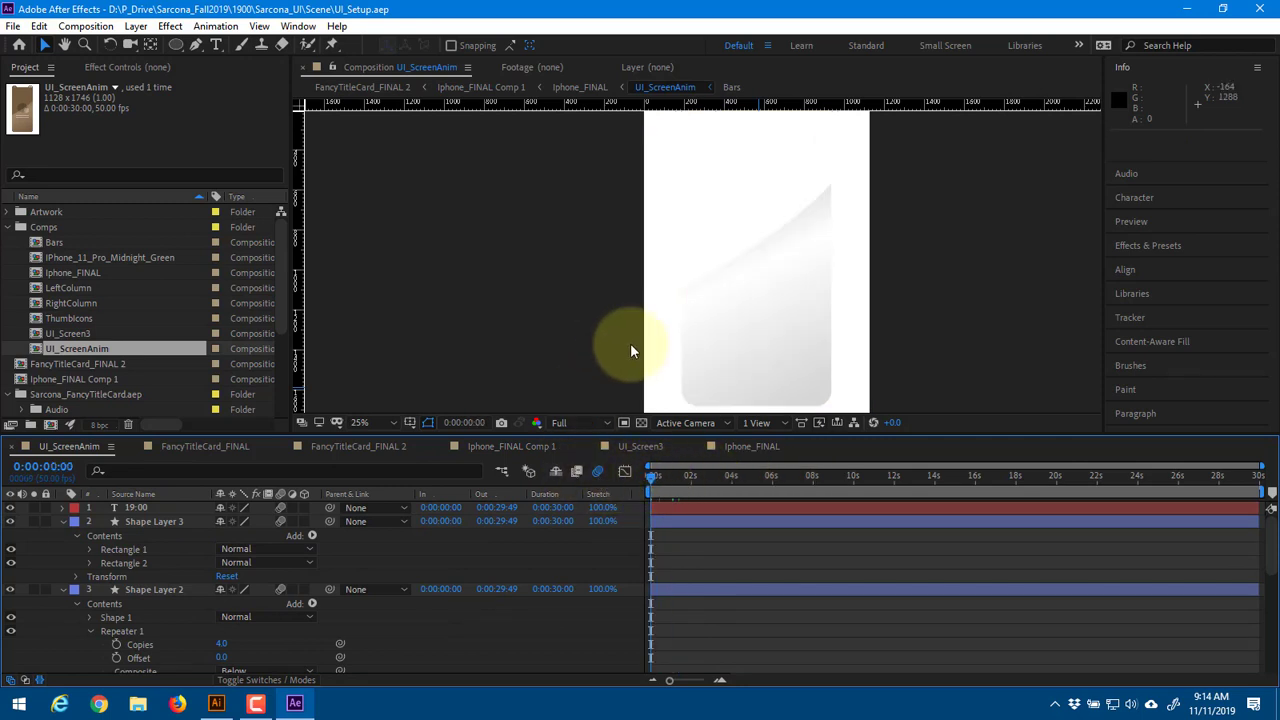
pyautogui.press('space')
pyautogui.scroll(-1, 660, 314)
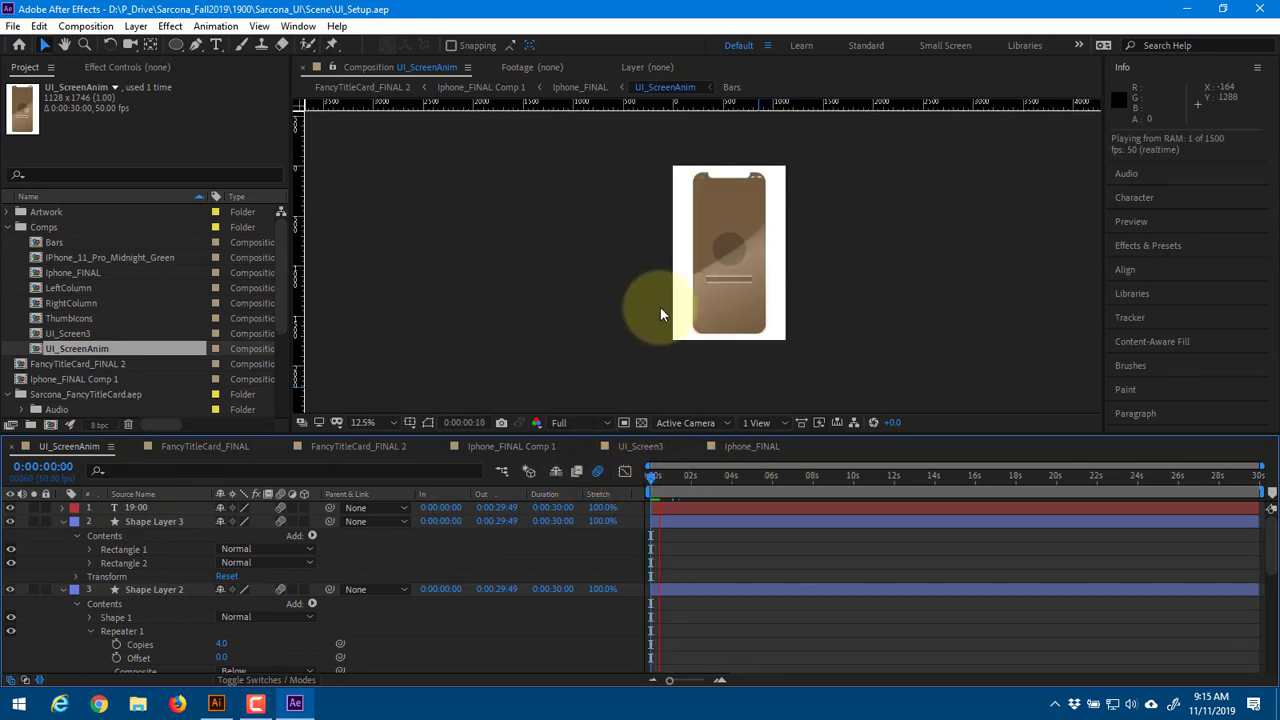
# Scrub through the UI_ScreenAnim animation to 0:00:07:36, viewing the icon grid and the enlarged icon with its two columns
pyautogui.moveTo(789, 264); pyautogui.dragTo(762, 294)
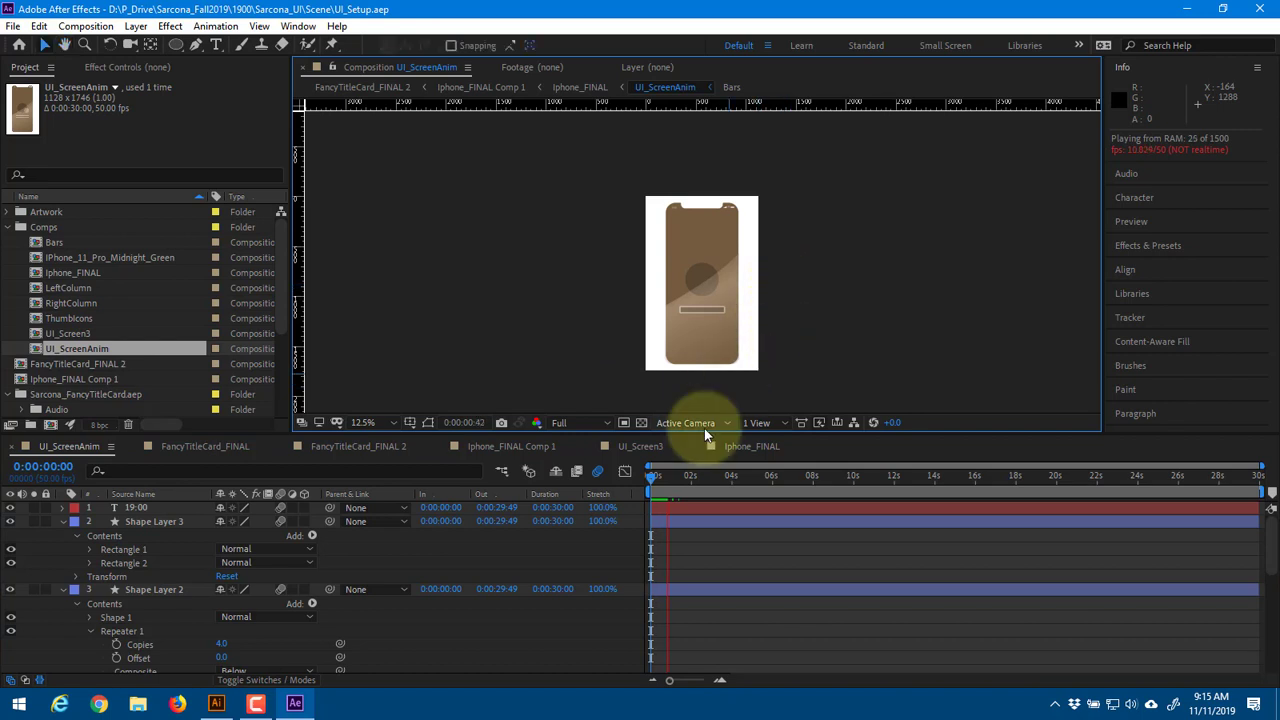
pyautogui.moveTo(685, 481); pyautogui.dragTo(757, 472)
pyautogui.scroll(1, 698, 325)
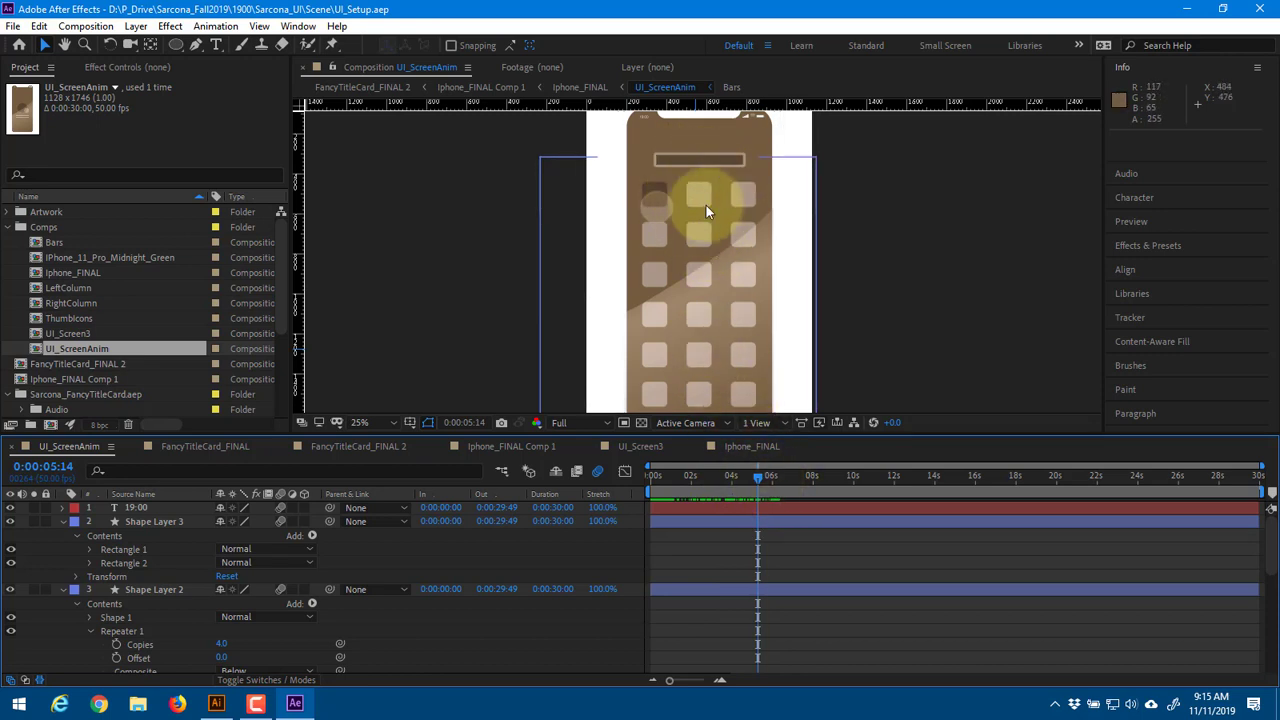
pyautogui.moveTo(758, 474); pyautogui.dragTo(808, 478)
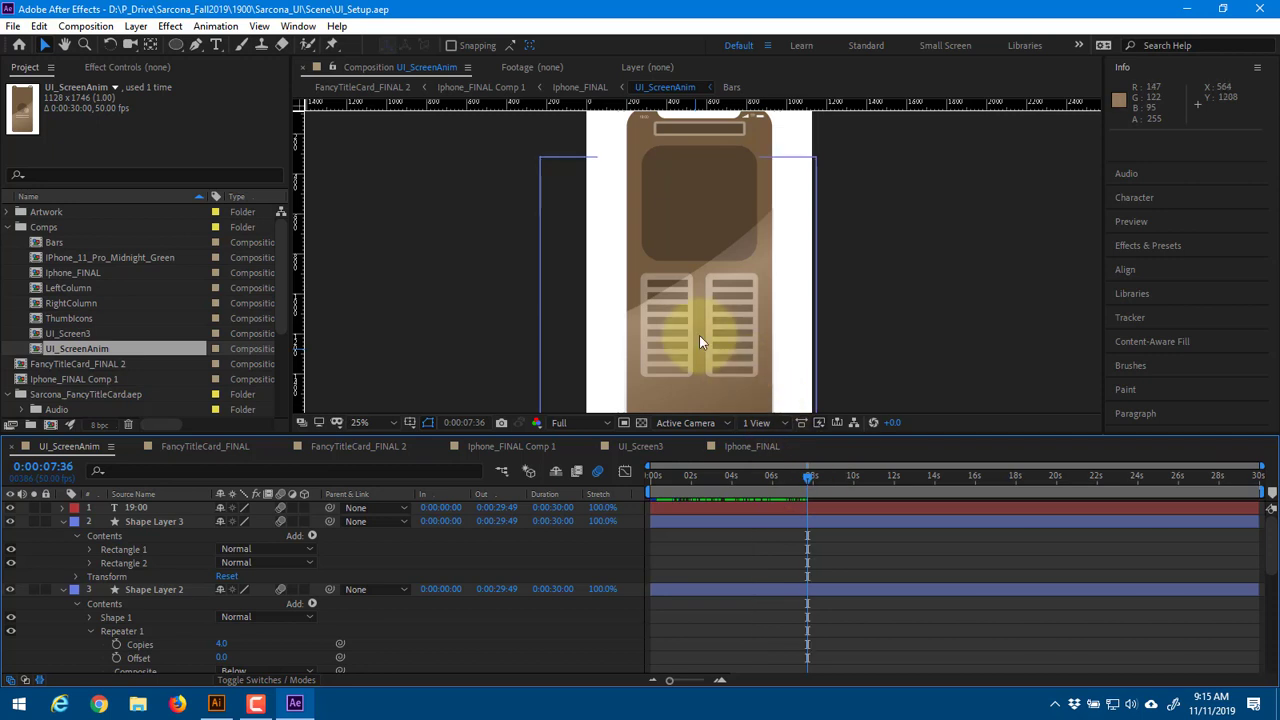
# Locate the layer holding the enlarged icon and columns in UI_ScreenAnim, and open its nested UI_Screen3 composition
pyautogui.scroll(-2, 200, 629)
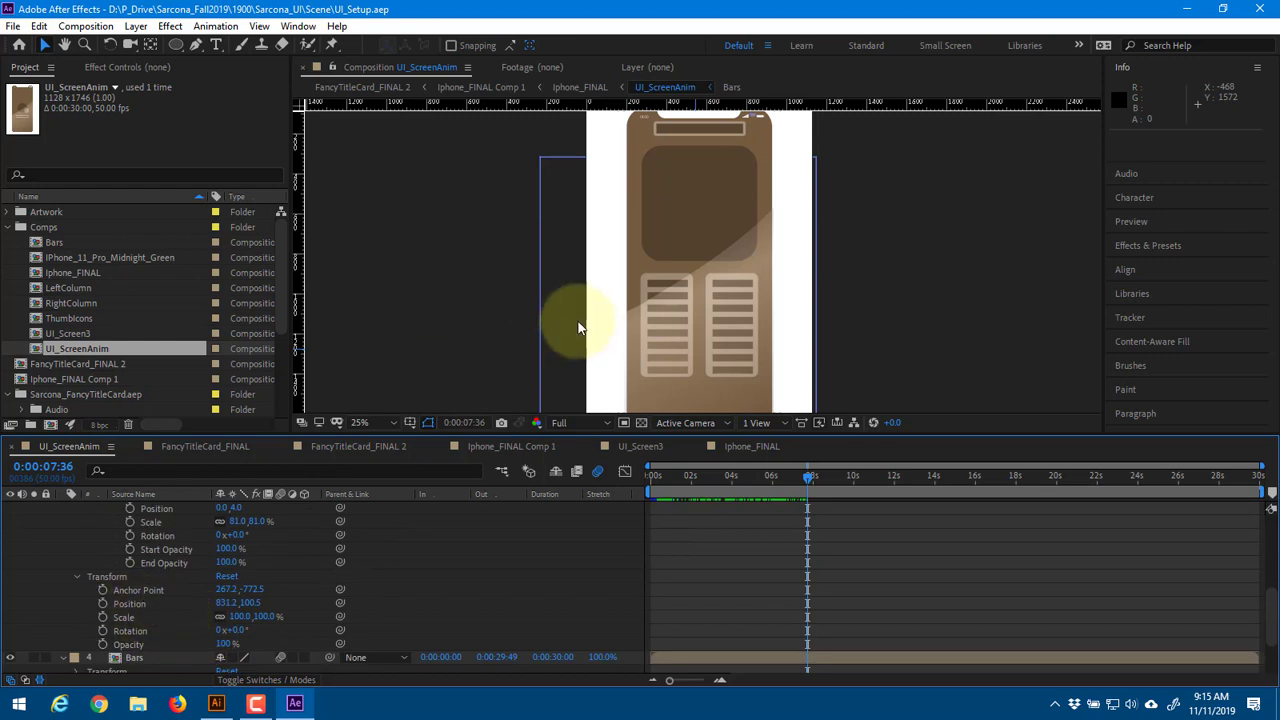
pyautogui.click(665, 210)
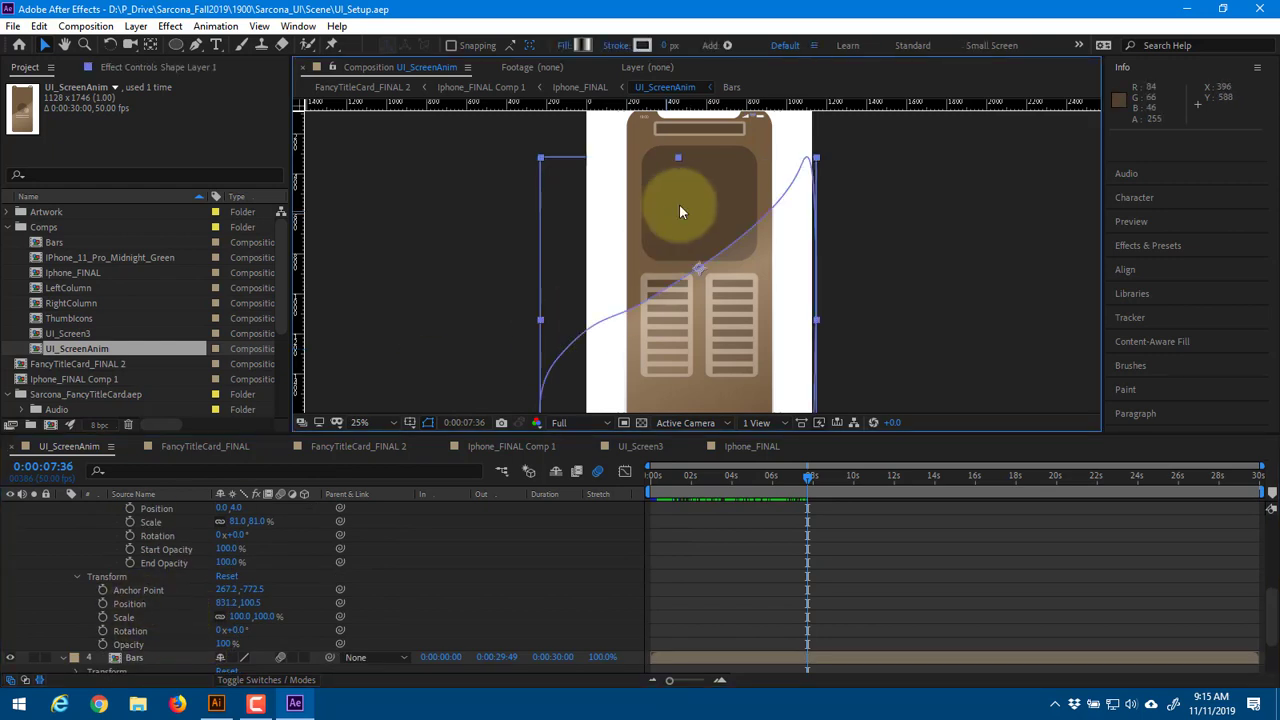
pyautogui.click(672, 142)
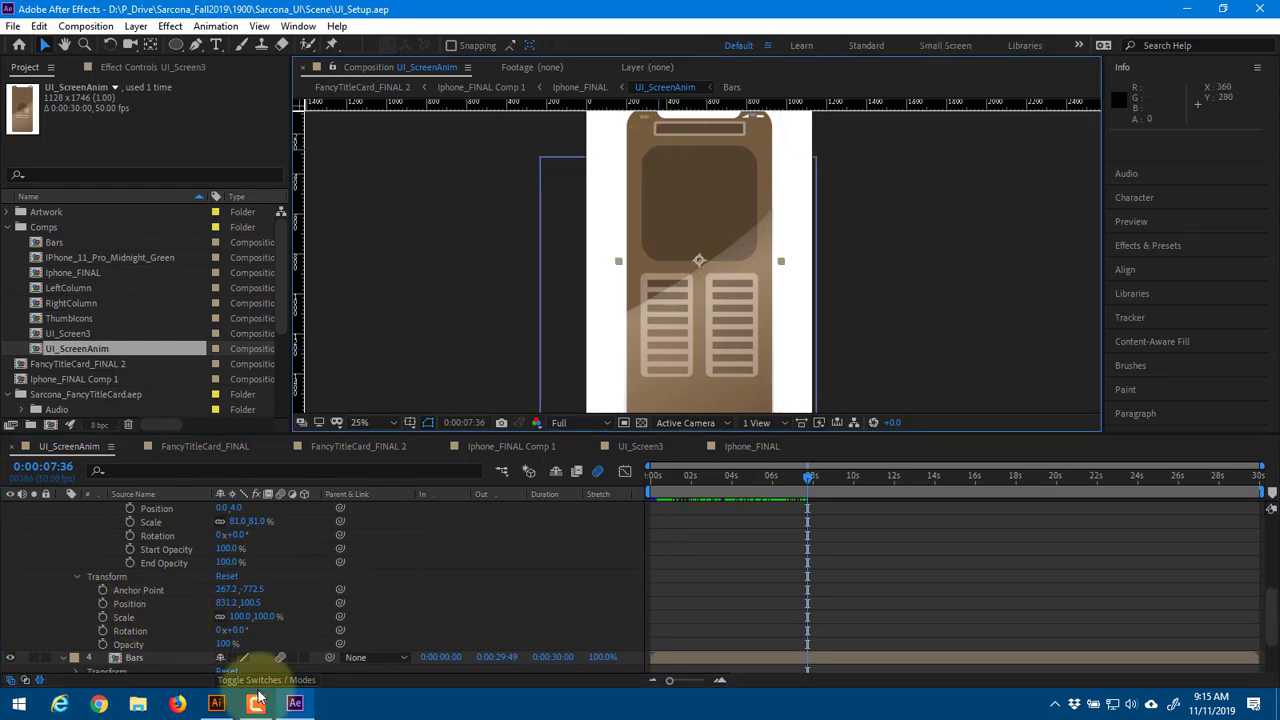
pyautogui.scroll(-2, 191, 597)
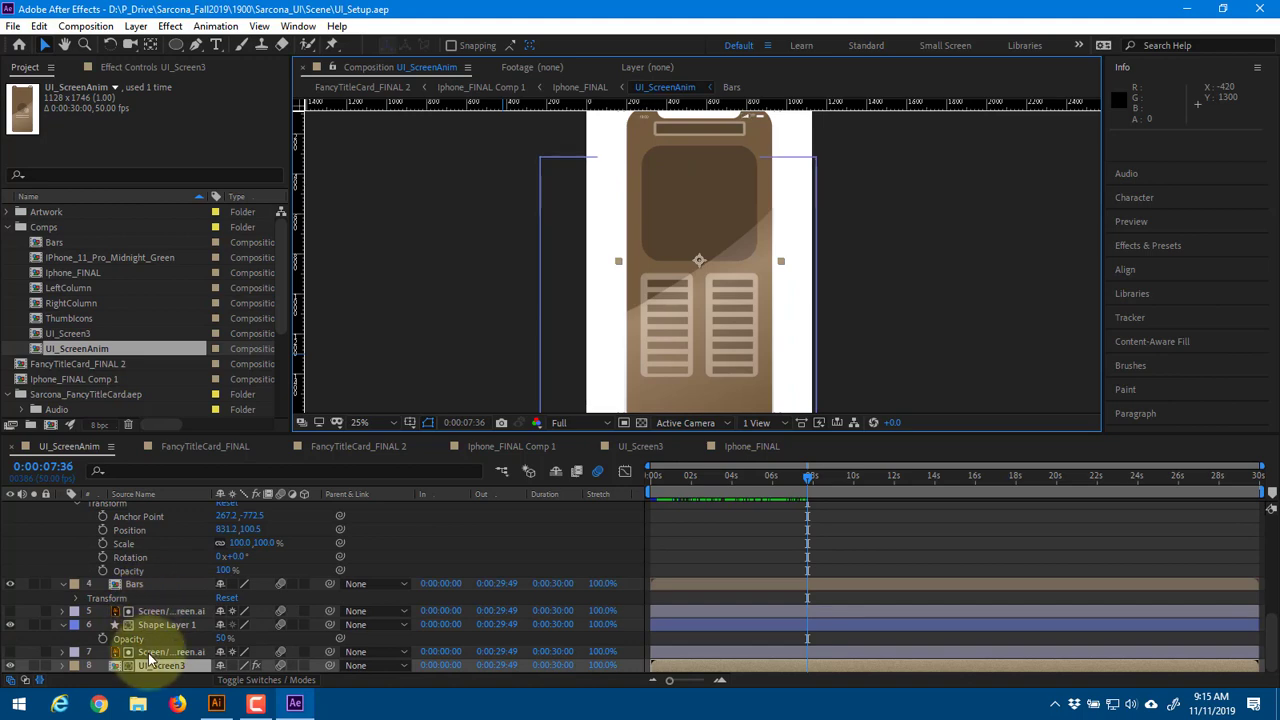
pyautogui.doubleClick(150, 665)
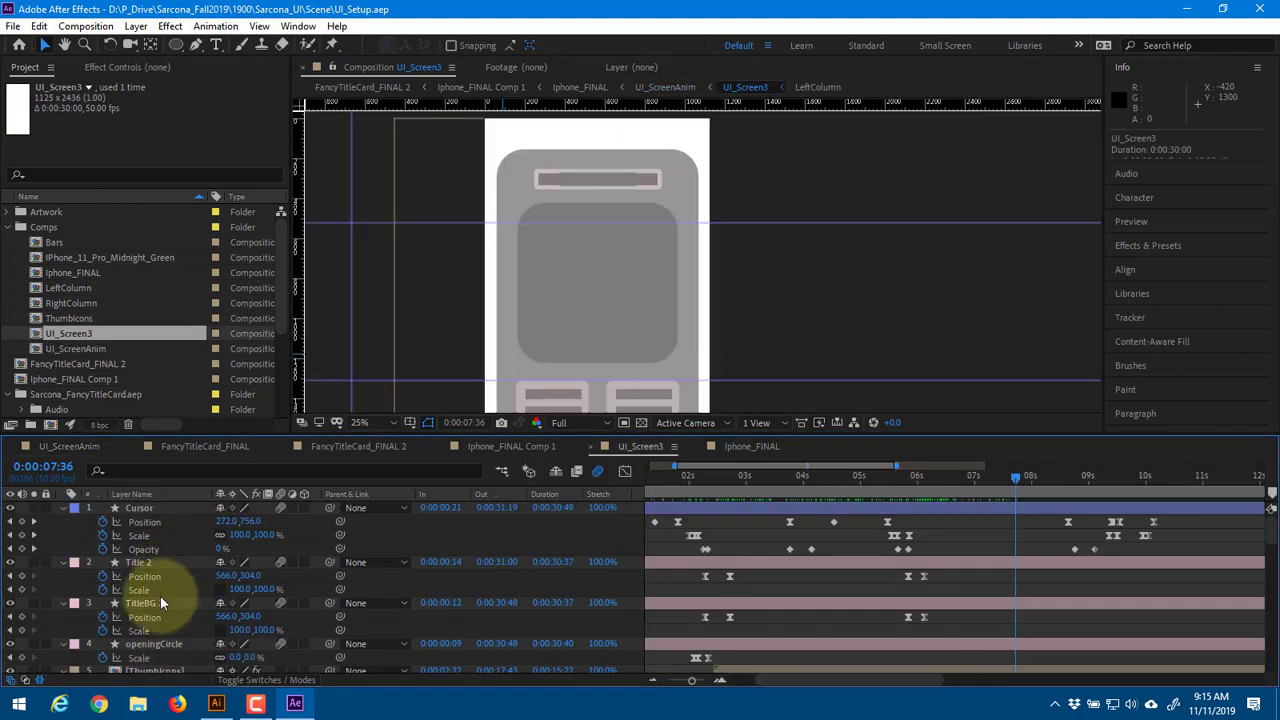
# Select the enlarged ThumbIcons layer in UI_Screen3 and open its source composition
pyautogui.scroll(-2, 172, 592)
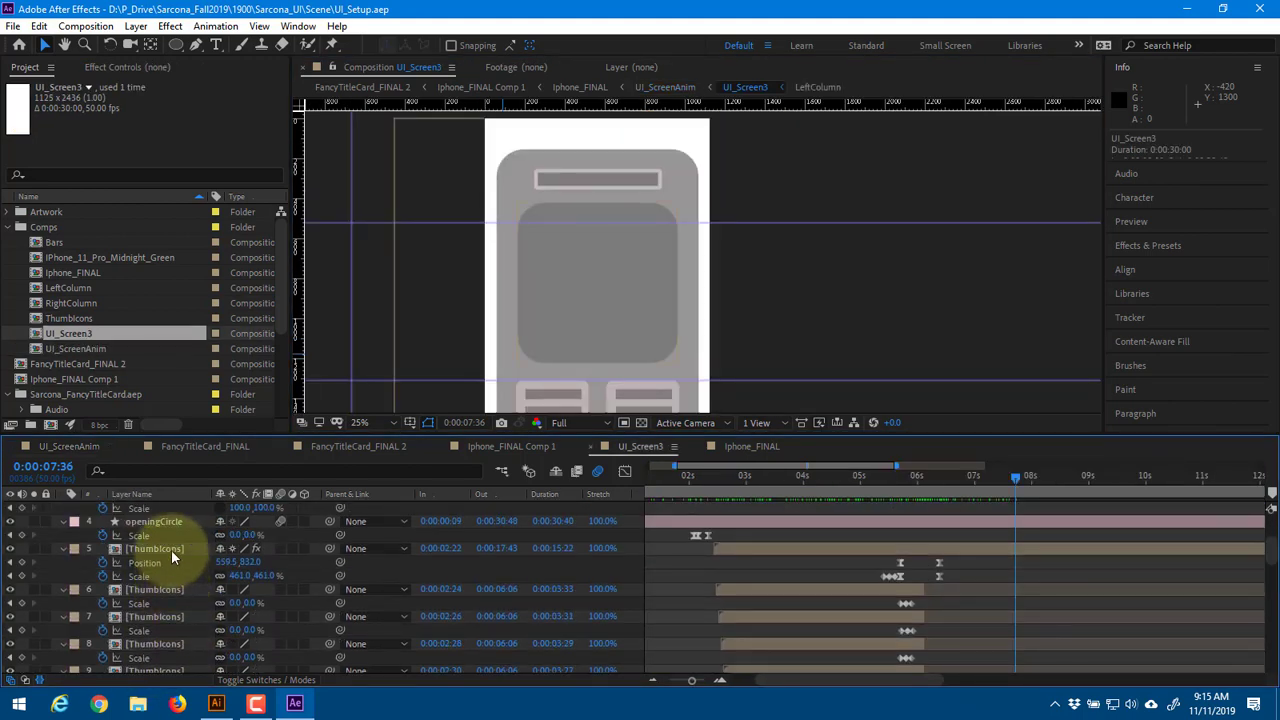
pyautogui.click(165, 549)
pyautogui.moveTo(453, 333); pyautogui.dragTo(561, 323)
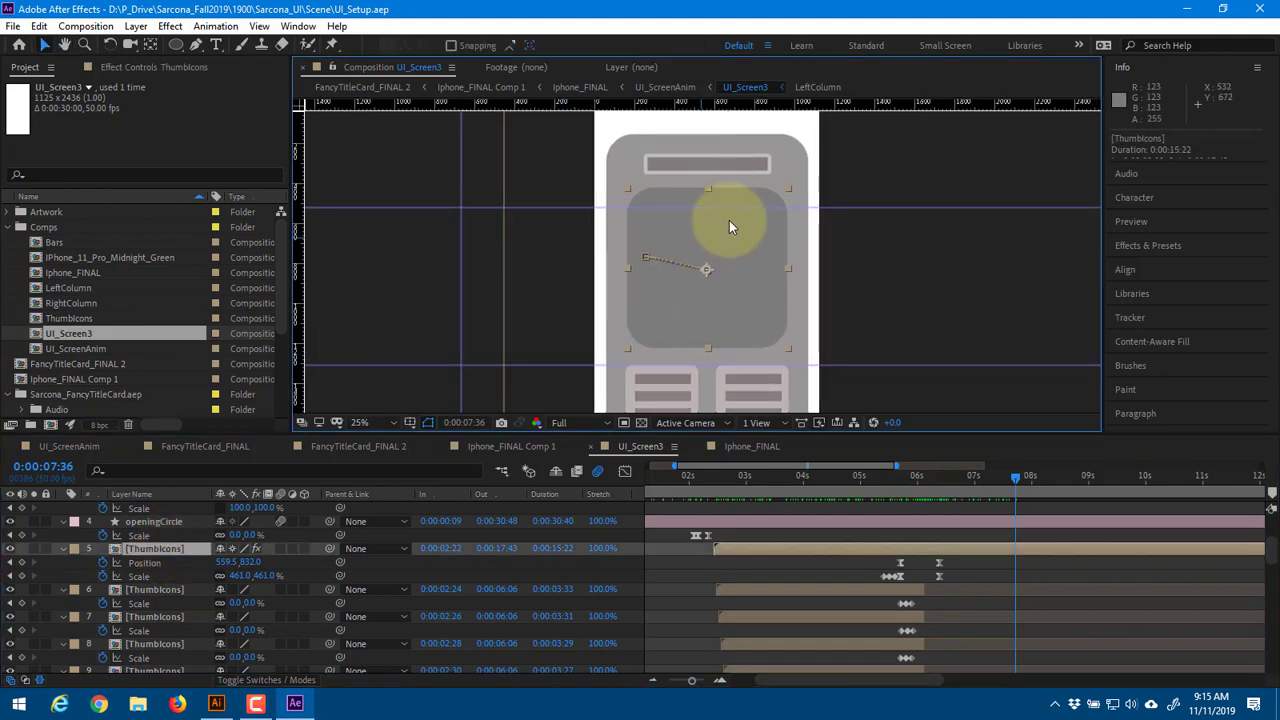
pyautogui.doubleClick(201, 549)
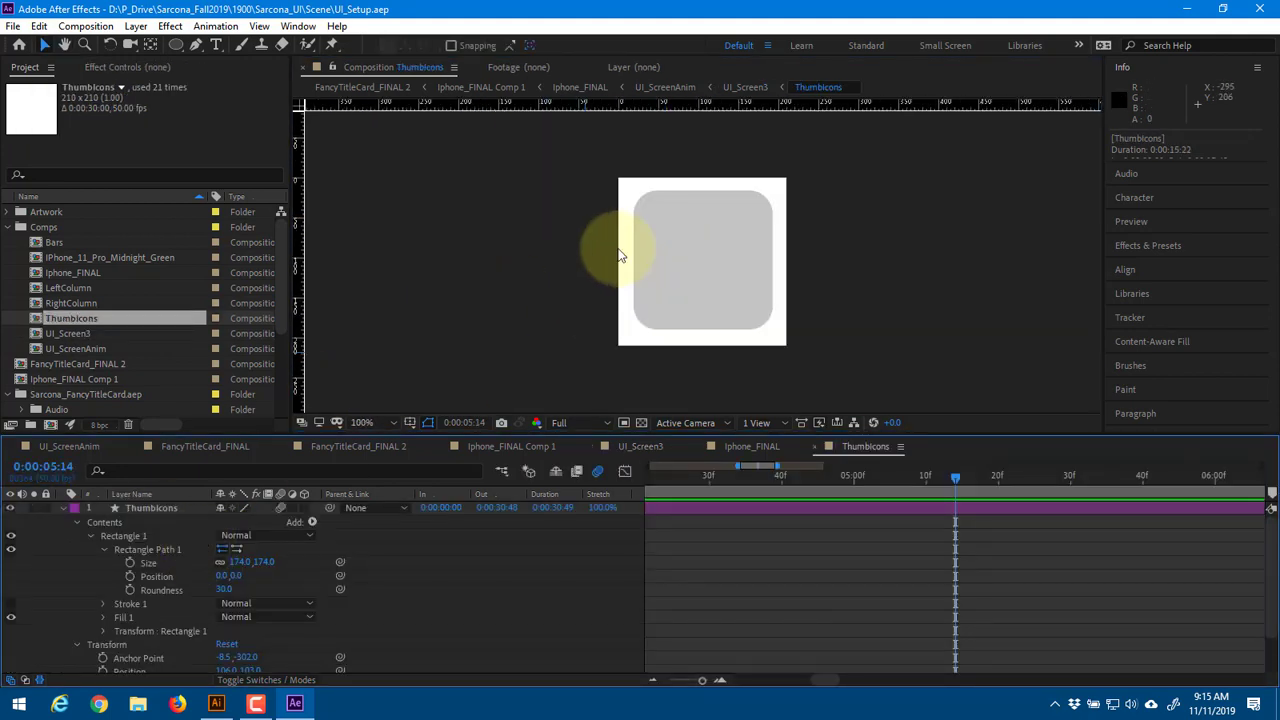
# Check the ThumbIcons composition settings without changing them, and return to UI_Screen3
pyautogui.click(85, 26)
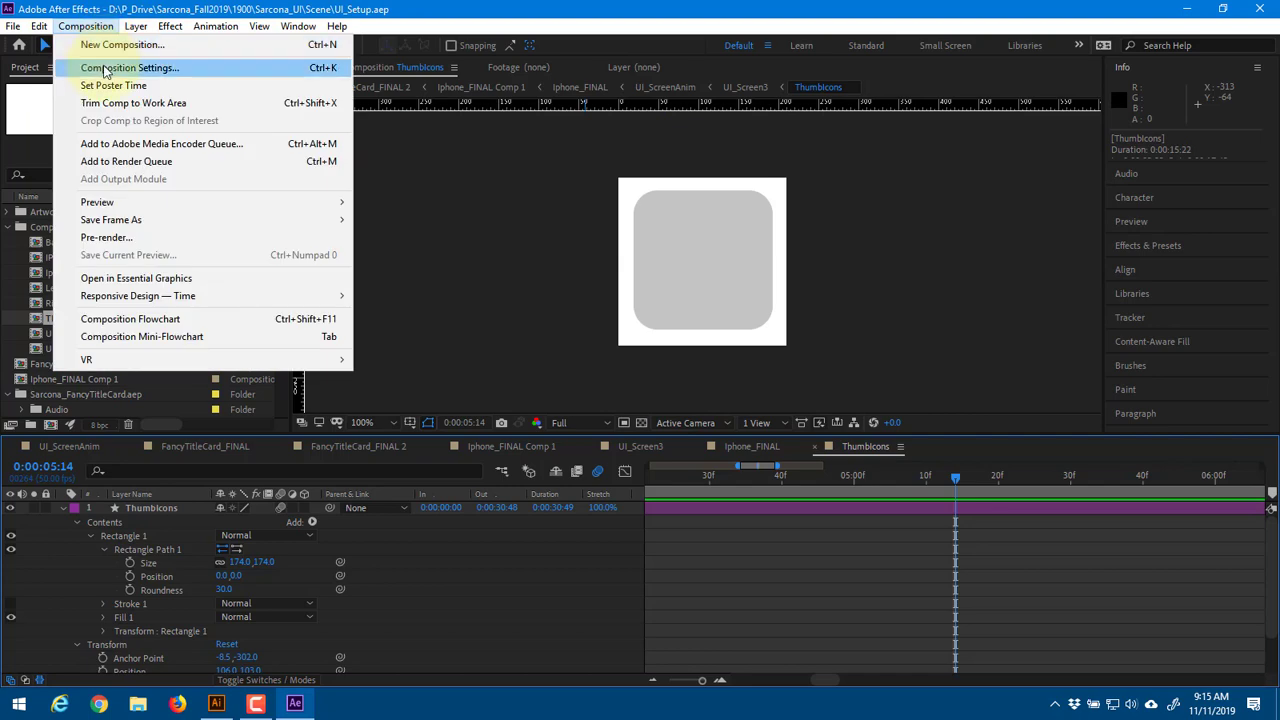
pyautogui.click(120, 66)
pyautogui.click(427, 411)
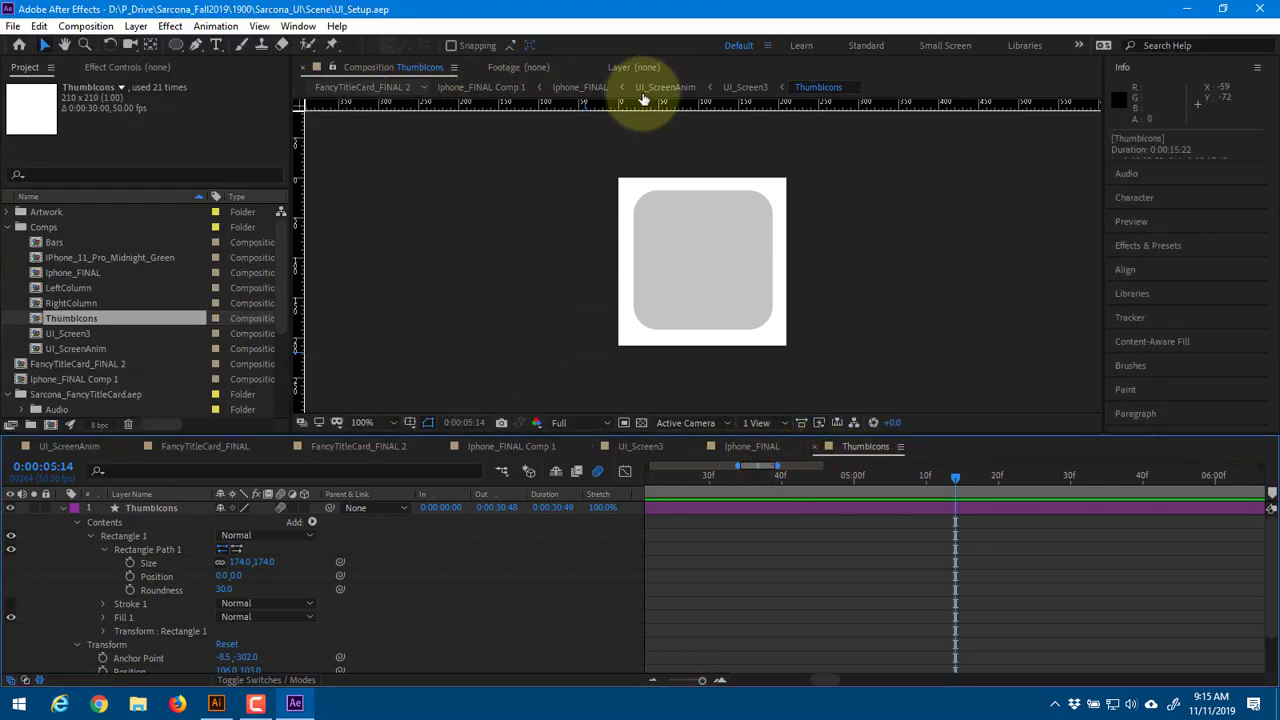
pyautogui.click(745, 90)
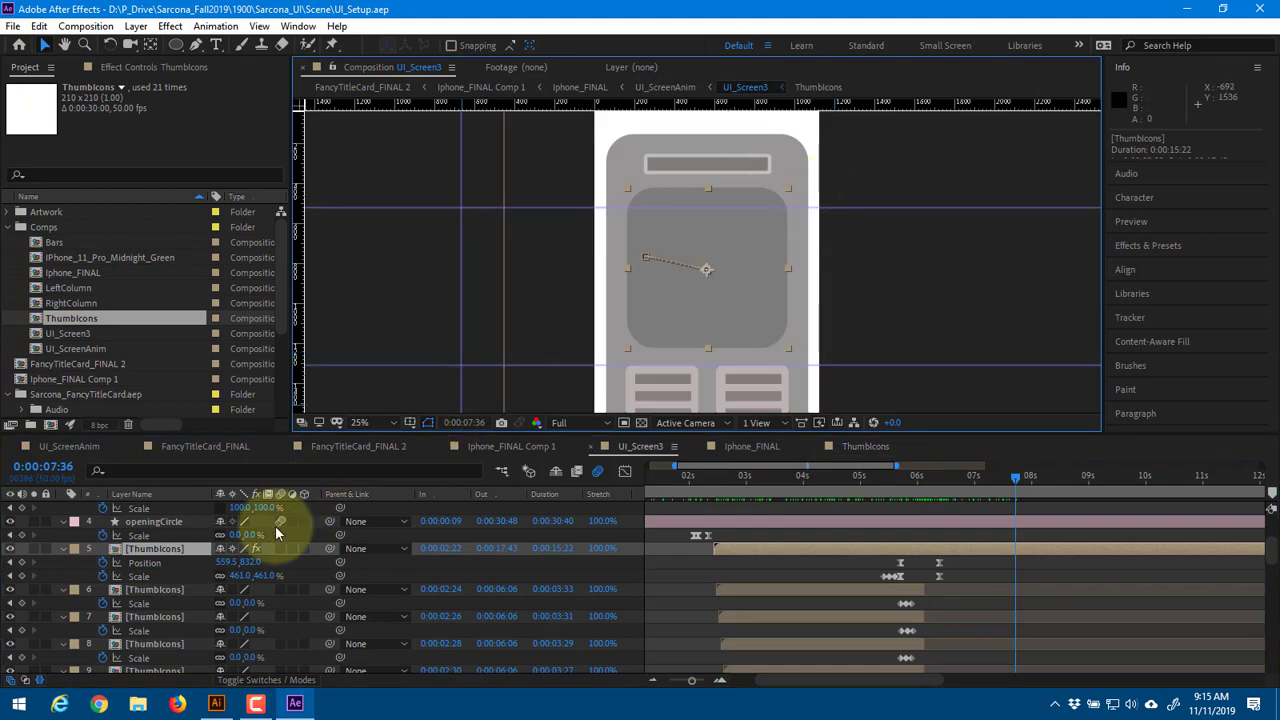
# Turn on Collapse Transformations for the enlarged ThumbIcons layer and inspect the sharpness of its rounded corner up close
pyautogui.scroll(4, 688, 285)
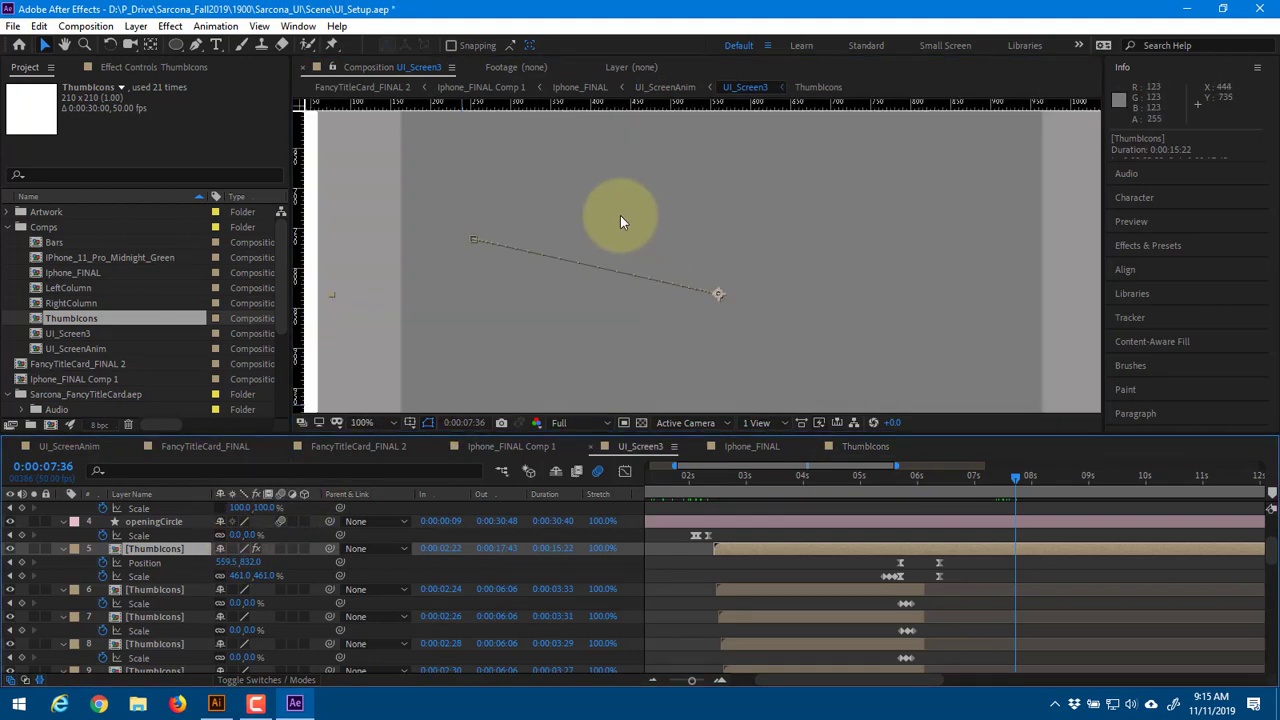
pyautogui.scroll(-2, 620, 215)
pyautogui.scroll(2, 646, 232)
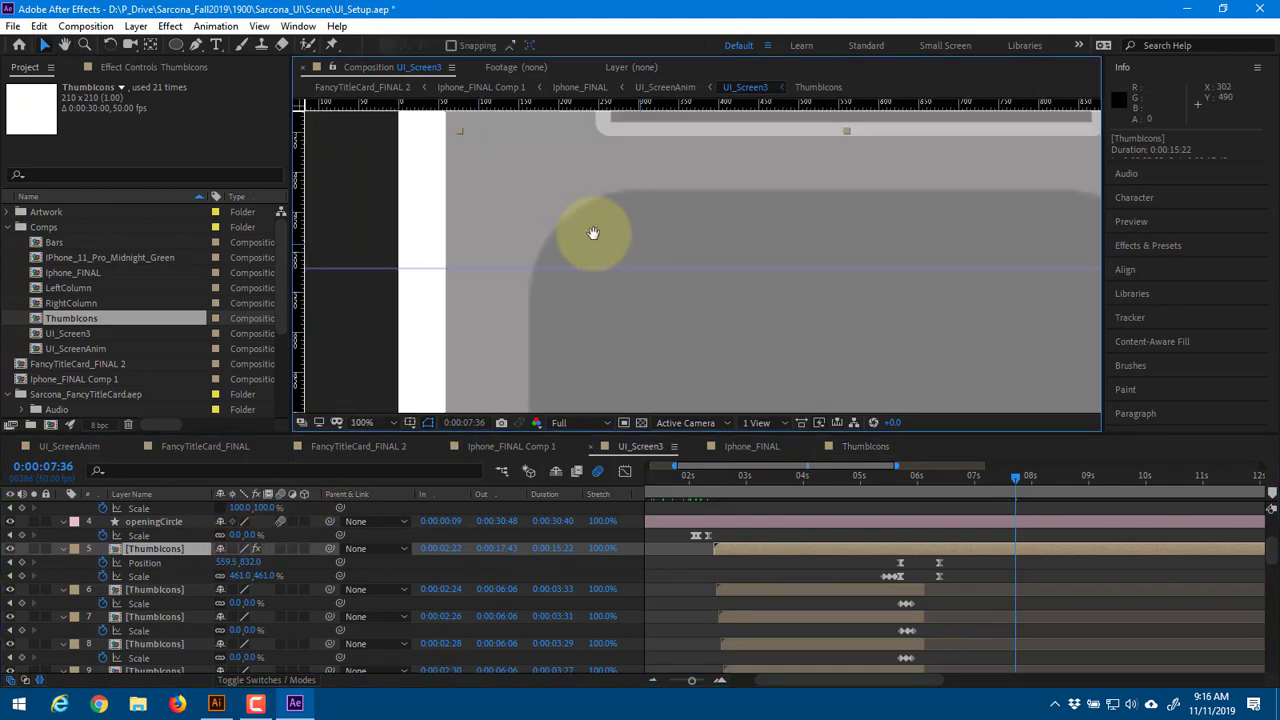
pyautogui.press('v')
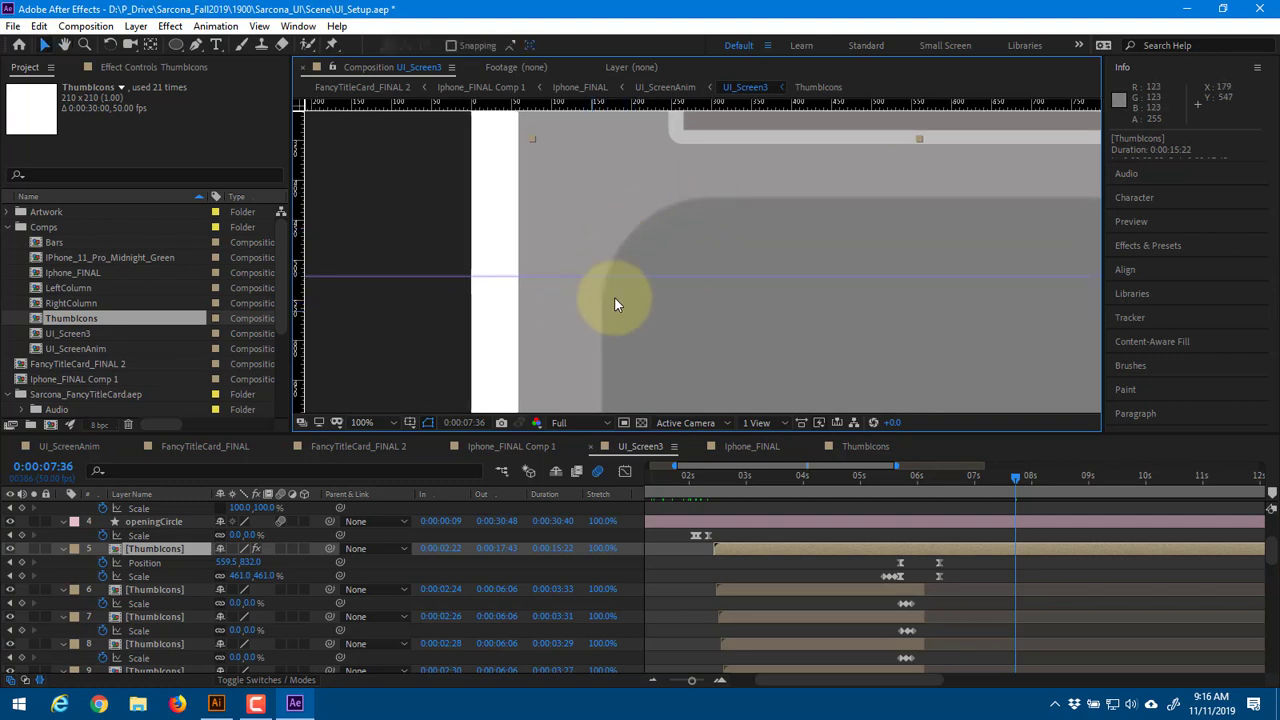
pyautogui.click(231, 551)
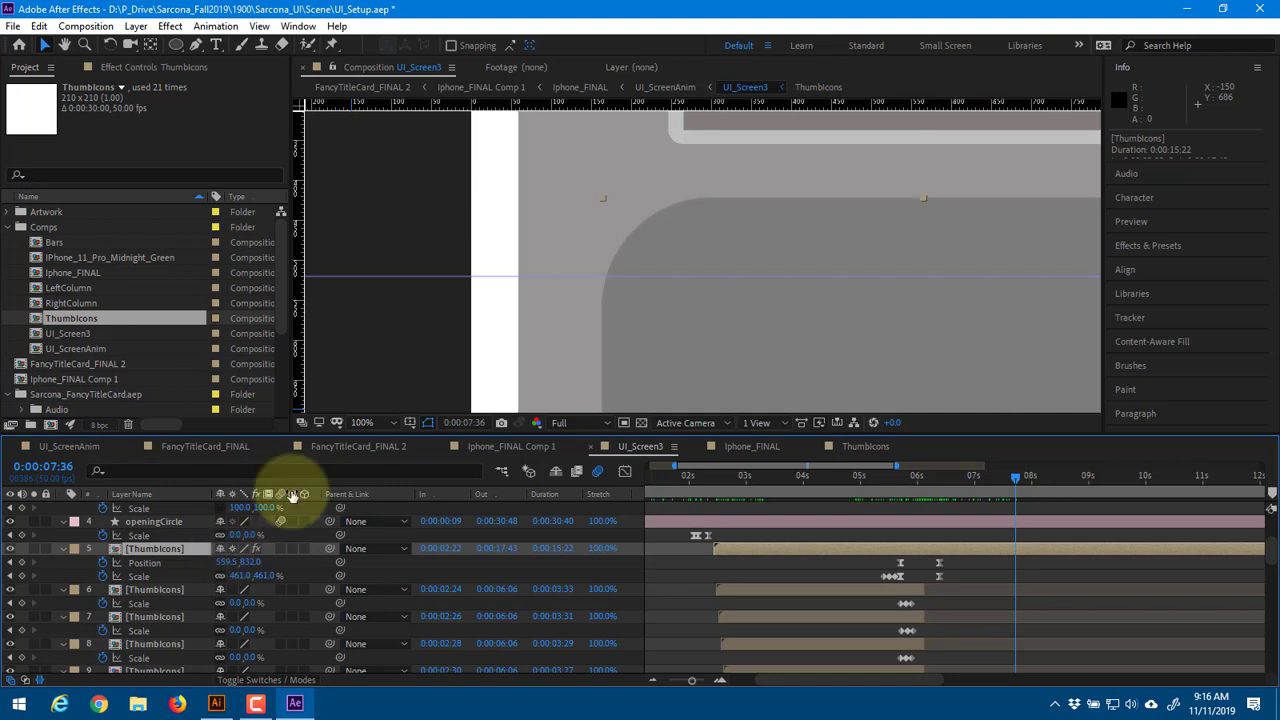
pyautogui.scroll(2, 607, 293)
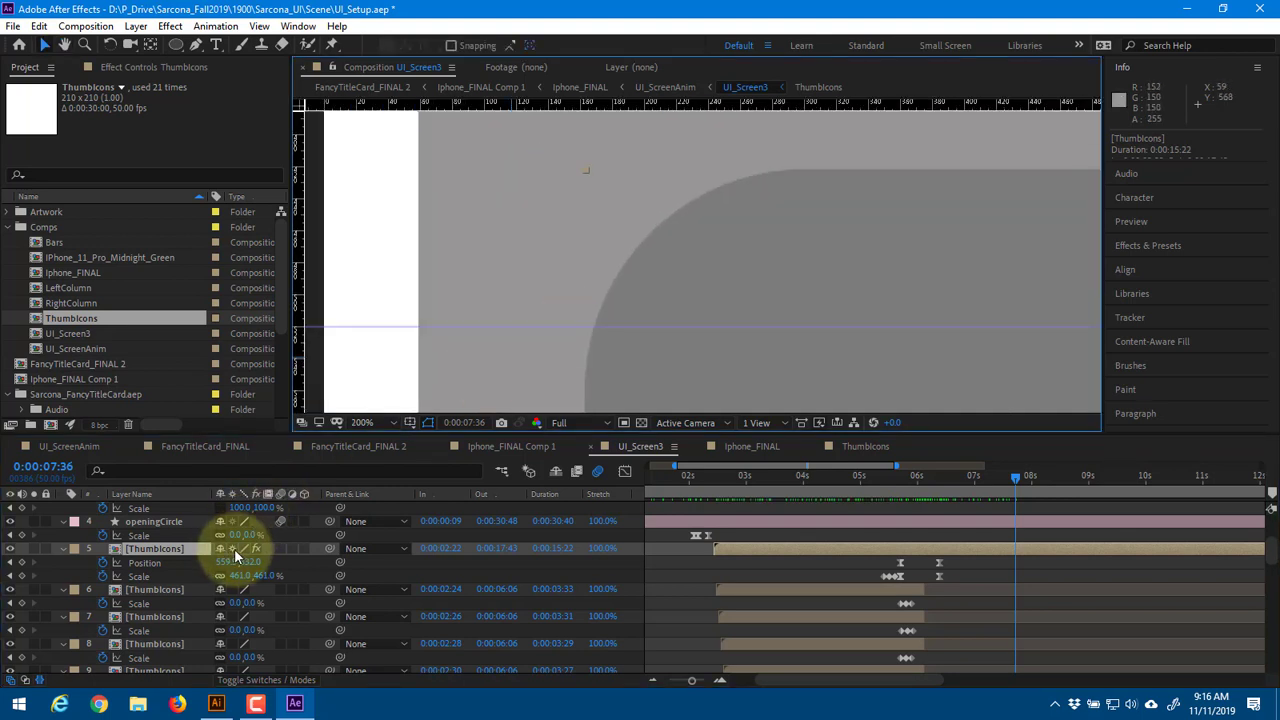
pyautogui.scroll(-5, 846, 264)
# Scrub UI_Screen3 from about 0:00:05:47 to 0:00:07:41, following the icon's enlargement and the two columns building below it
pyautogui.moveTo(778, 311); pyautogui.dragTo(733, 178)
pyautogui.moveTo(902, 478)
pyautogui.mouseDown()
pyautogui.moveTo(845, 479)
pyautogui.moveTo(928, 482)
pyautogui.moveTo(901, 481)
pyautogui.moveTo(913, 481)
pyautogui.mouseUp()
pyautogui.moveTo(766, 205); pyautogui.dragTo(752, 269)
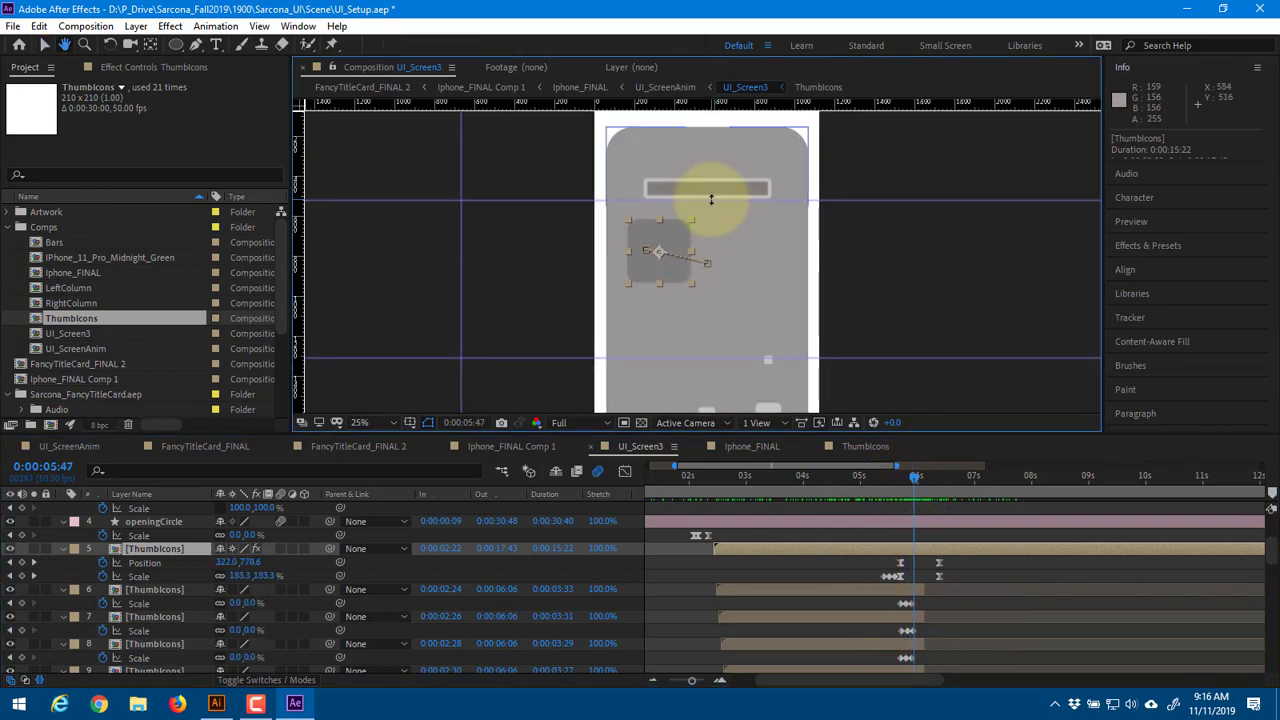
pyautogui.moveTo(920, 477); pyautogui.dragTo(961, 482)
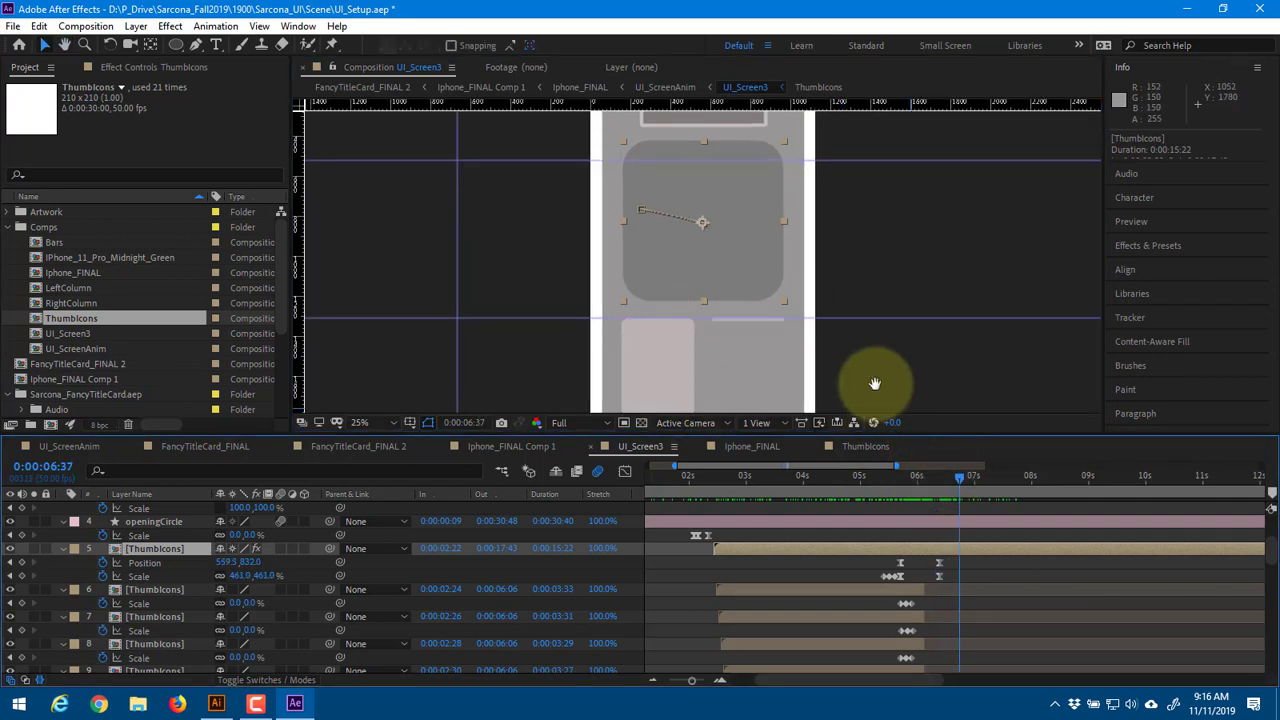
pyautogui.moveTo(874, 385); pyautogui.dragTo(840, 291)
pyautogui.moveTo(966, 480); pyautogui.dragTo(1026, 502)
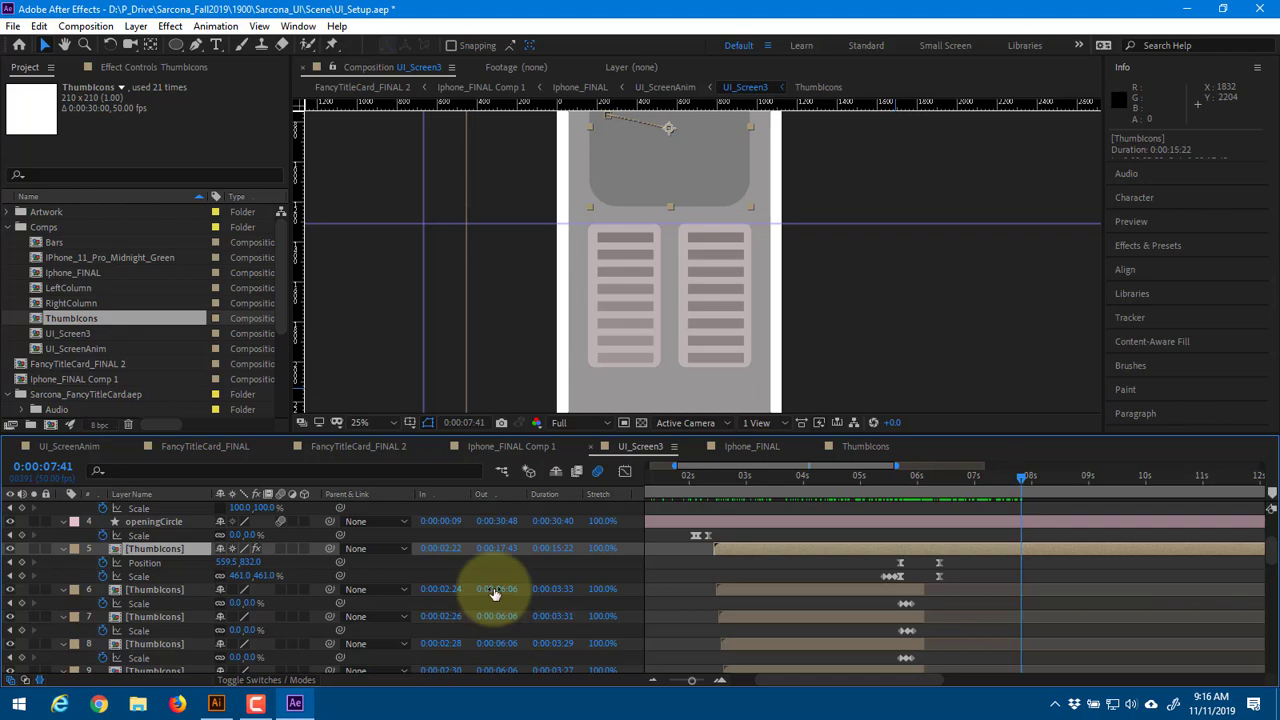
# Find the column layers further down the UI_Screen3 layer stack, and select rightColumn, RightColumn and LeftColumn in turn to identify them
pyautogui.scroll(-3, 162, 610)
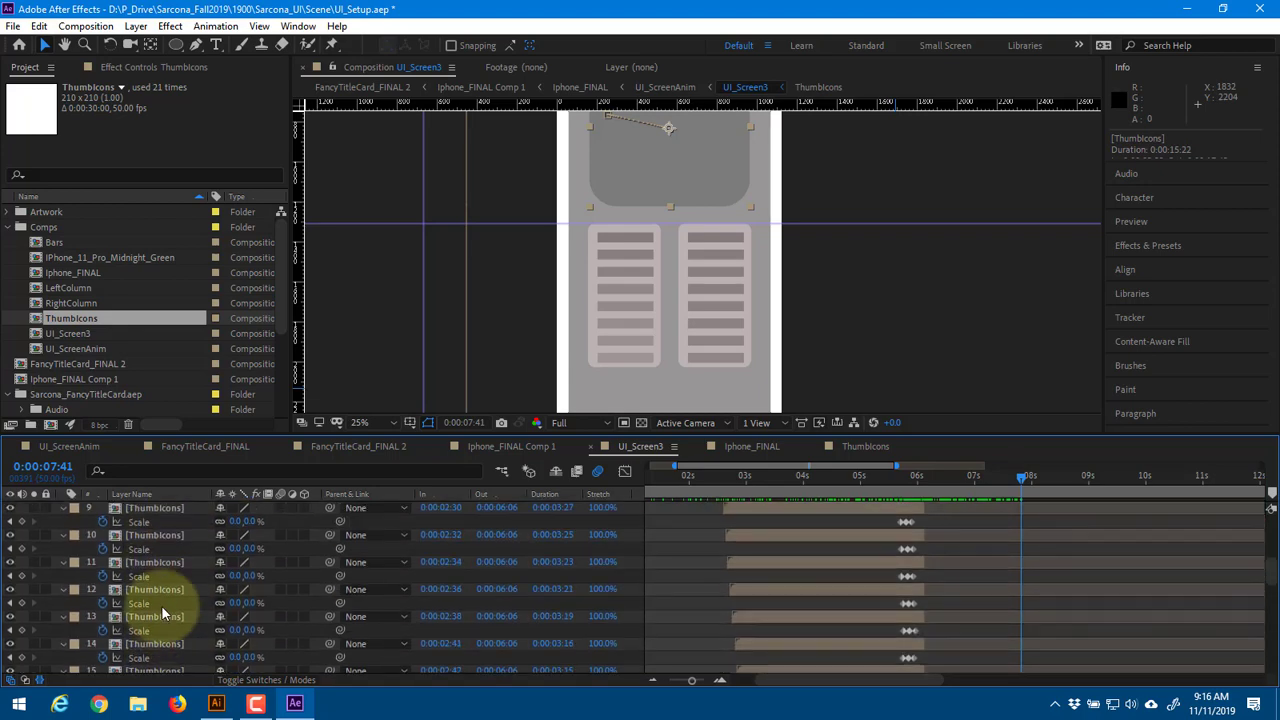
pyautogui.scroll(-8, 161, 605)
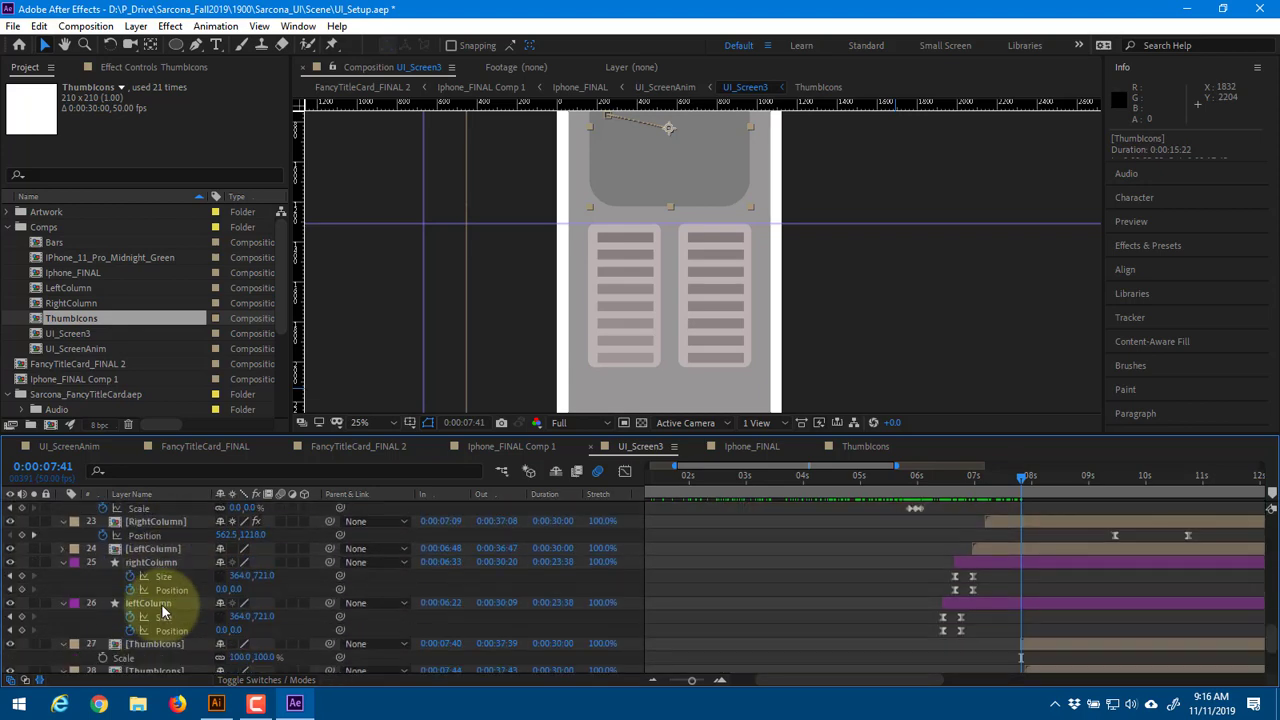
pyautogui.click(172, 562)
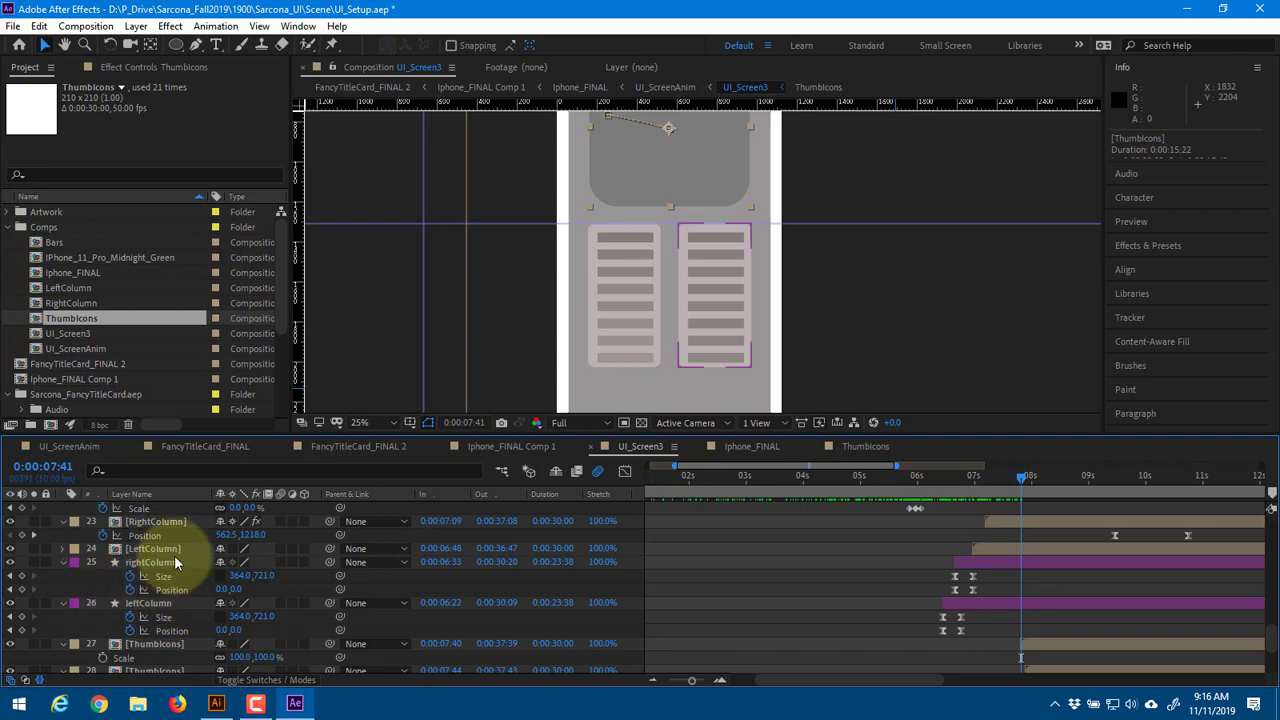
pyautogui.click(170, 521)
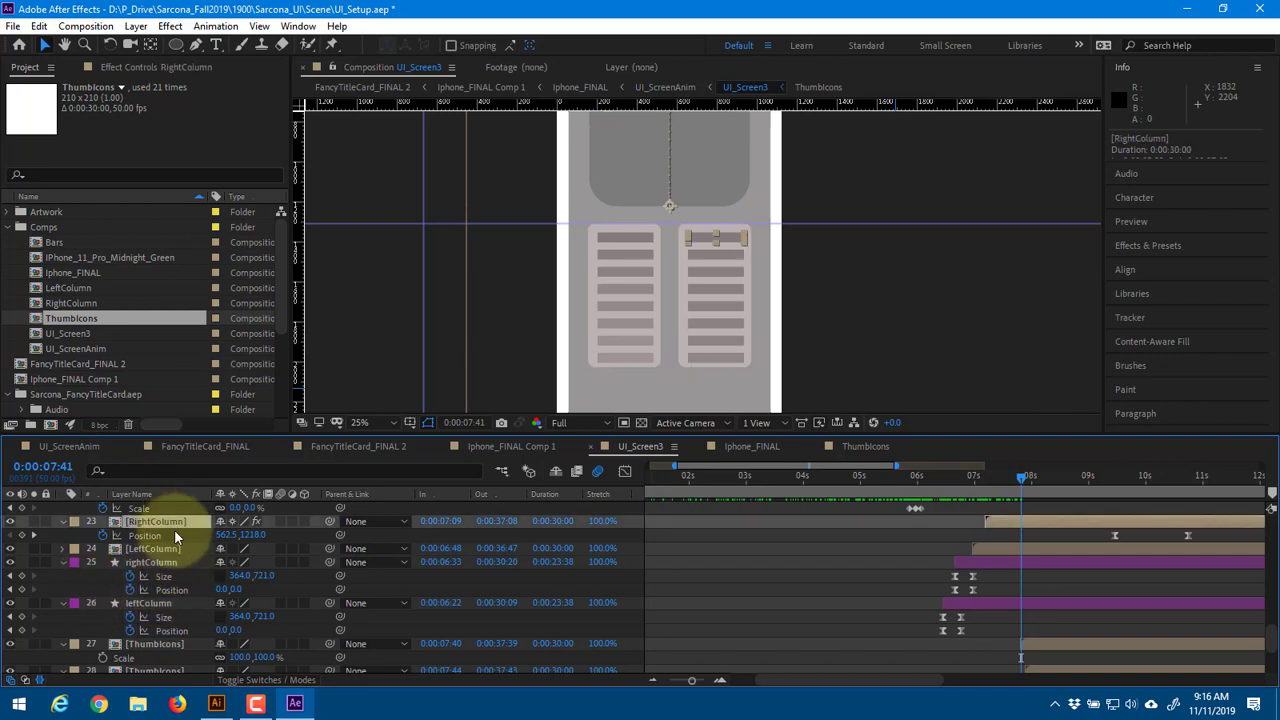
pyautogui.scroll(1, 174, 529)
pyautogui.click(170, 589)
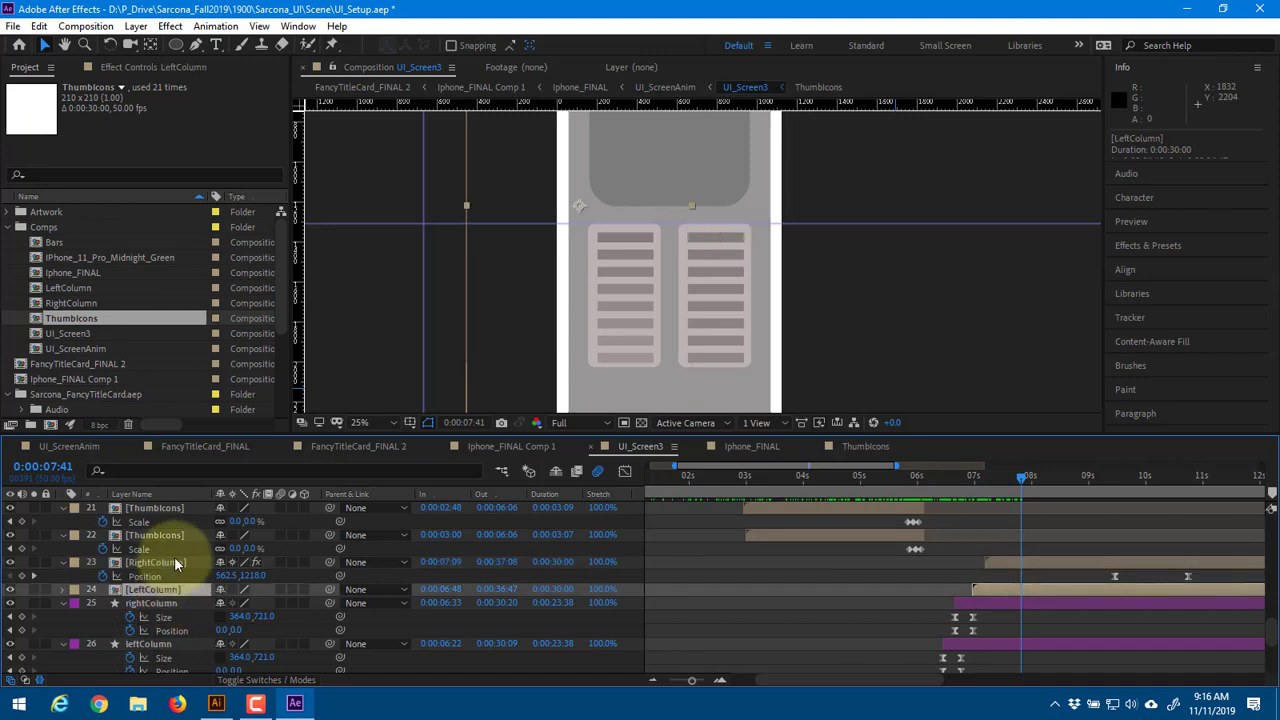
# Open the nested RightColumn composition and reveal only the animated properties of the rightColumnText layer
pyautogui.doubleClick(174, 560)
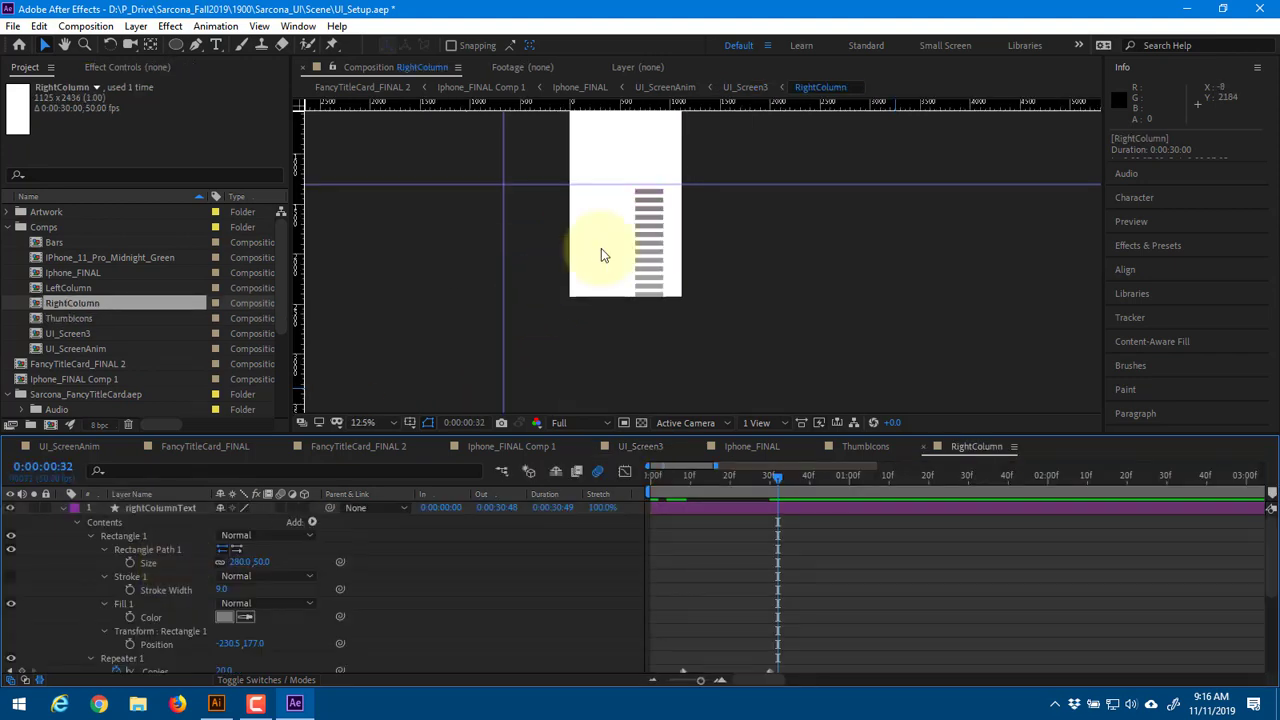
pyautogui.moveTo(601, 248); pyautogui.dragTo(628, 340)
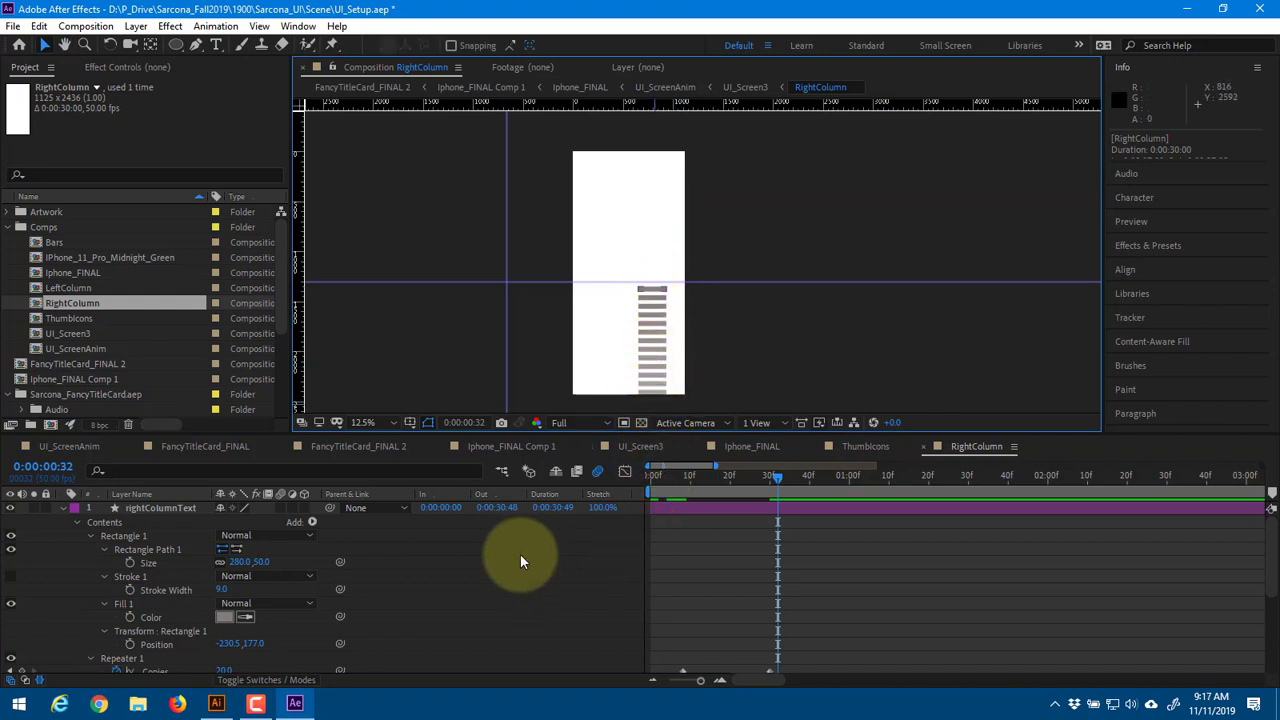
pyautogui.click(174, 509)
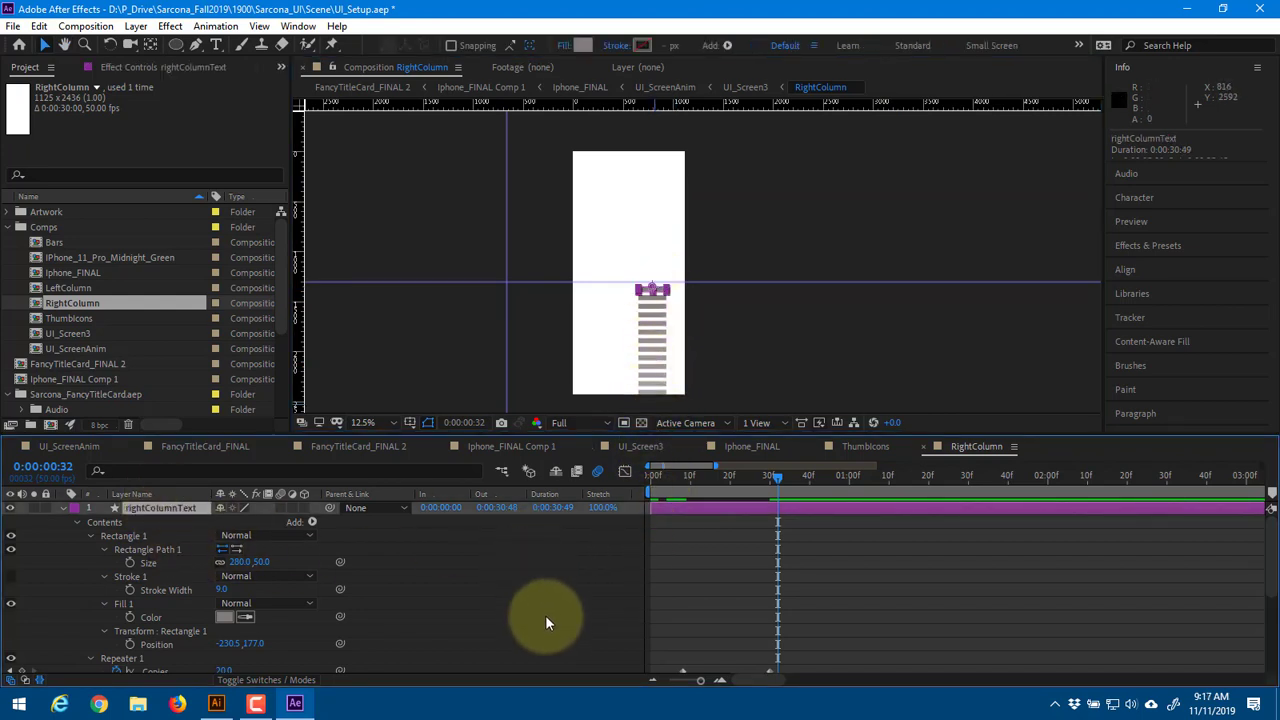
pyautogui.press('u')
pyautogui.press('u')
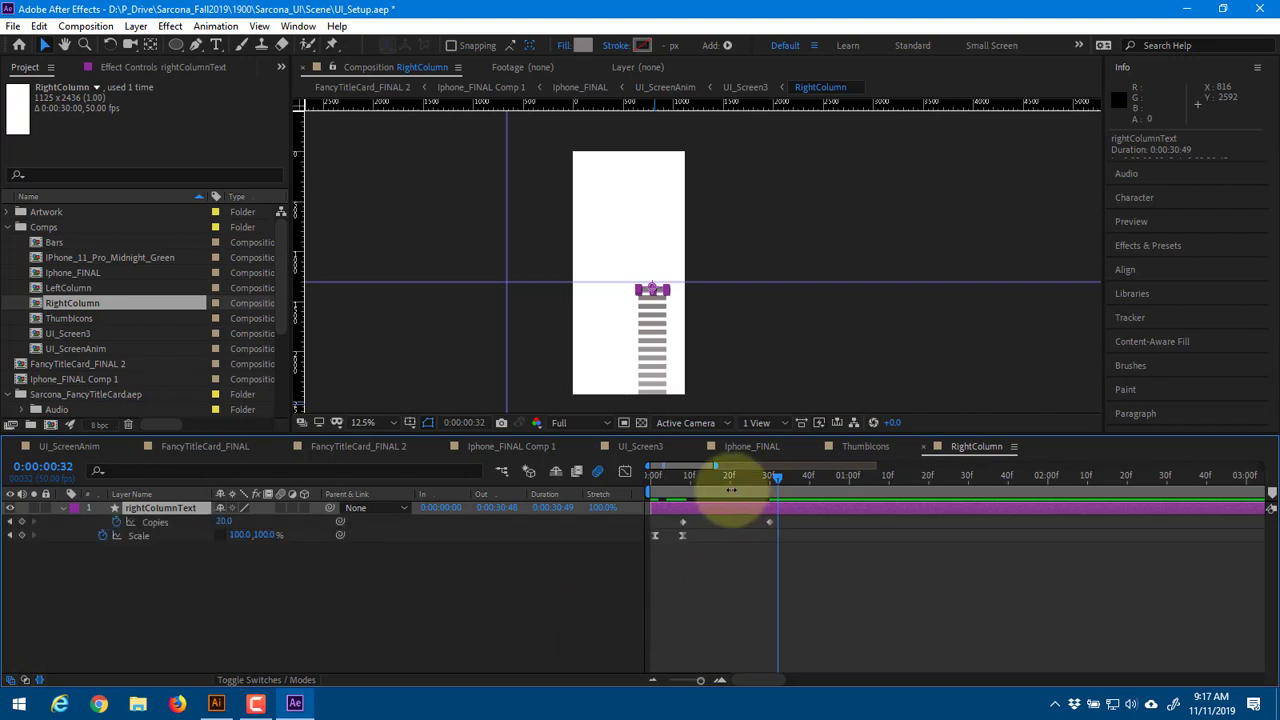
# Extend the RightColumn work area to end at 0:00:11:04 and scrub through the Copies and Scale keyframes to 0:00:00:33
pyautogui.moveTo(712, 487); pyautogui.dragTo(769, 490)
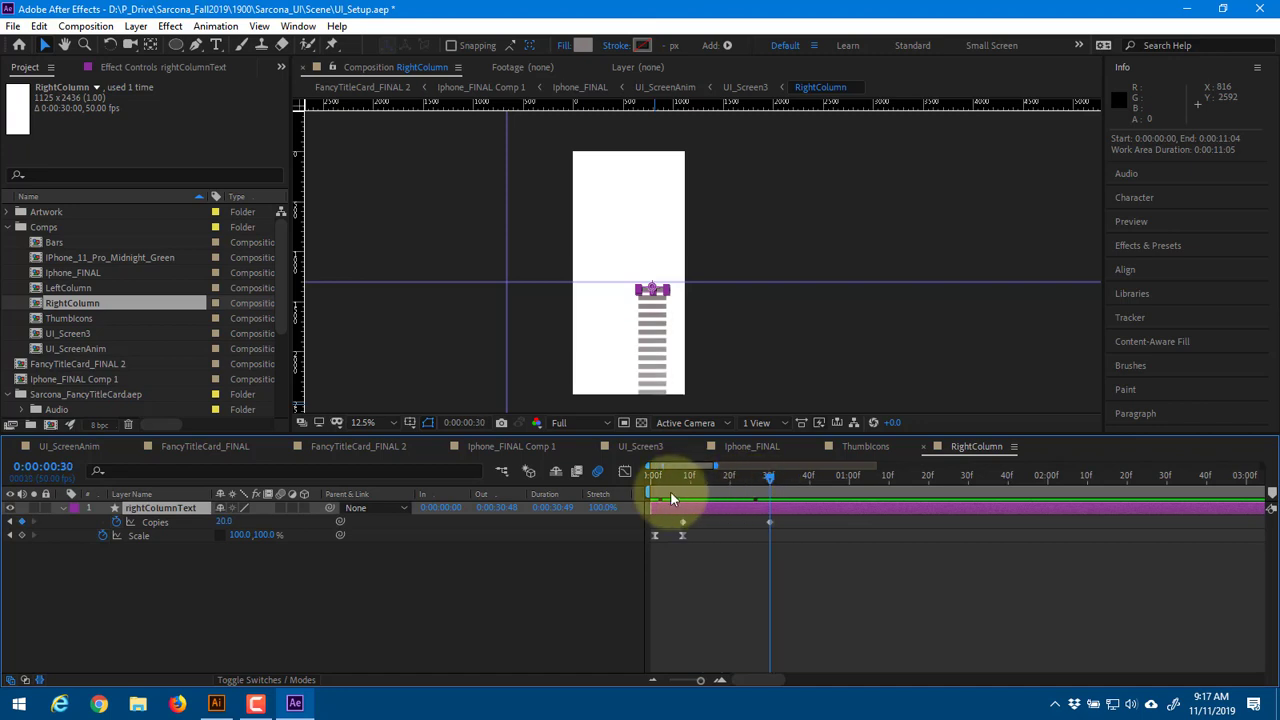
pyautogui.moveTo(671, 493); pyautogui.dragTo(783, 501)
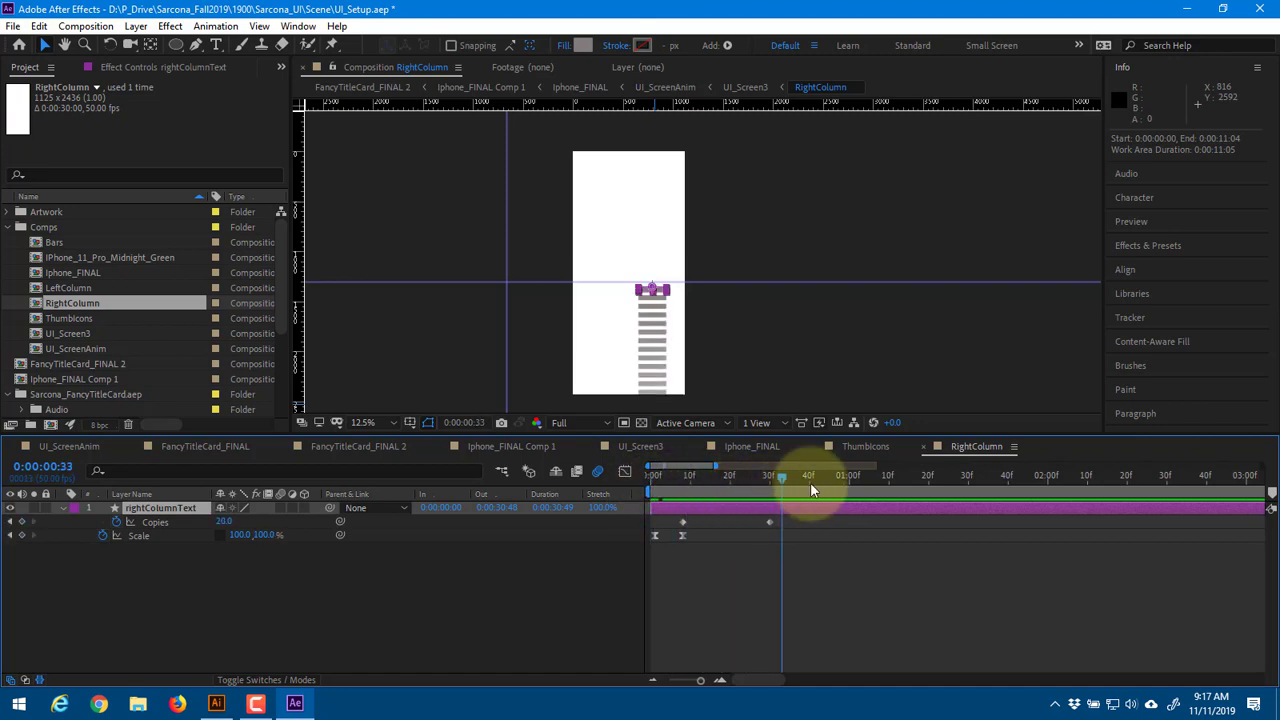
# Return to UI_Screen3, scrub to 0:00:09:10, and inspect the RightColumn layer's track matte modes and applied effects
pyautogui.click(752, 87)
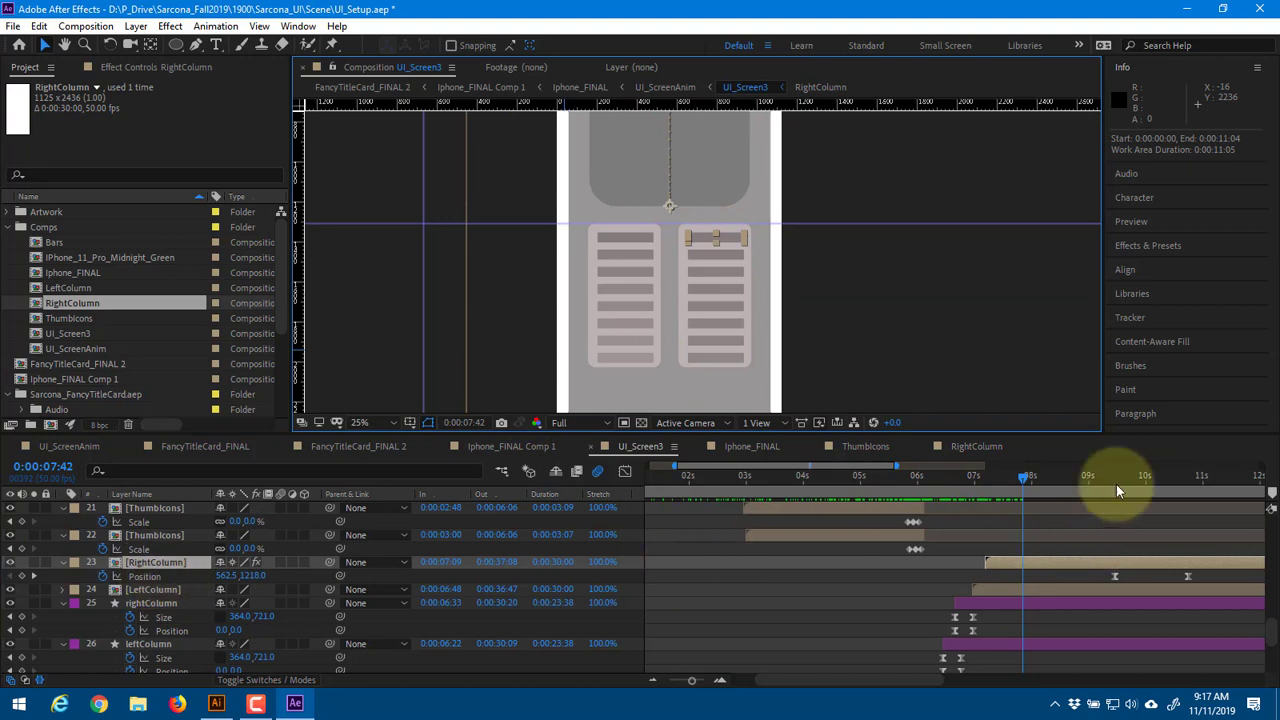
pyautogui.moveTo(1118, 475)
pyautogui.mouseDown()
pyautogui.moveTo(1175, 473)
pyautogui.moveTo(1100, 480)
pyautogui.mouseUp()
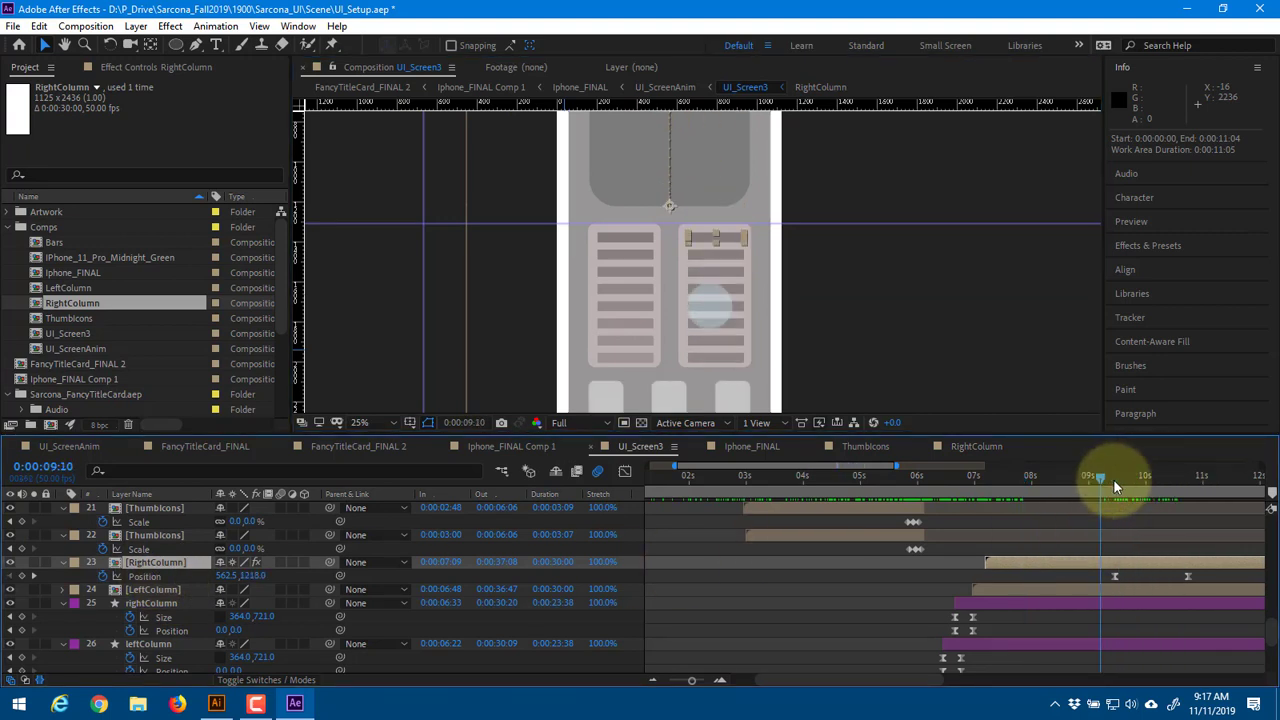
pyautogui.click(301, 681)
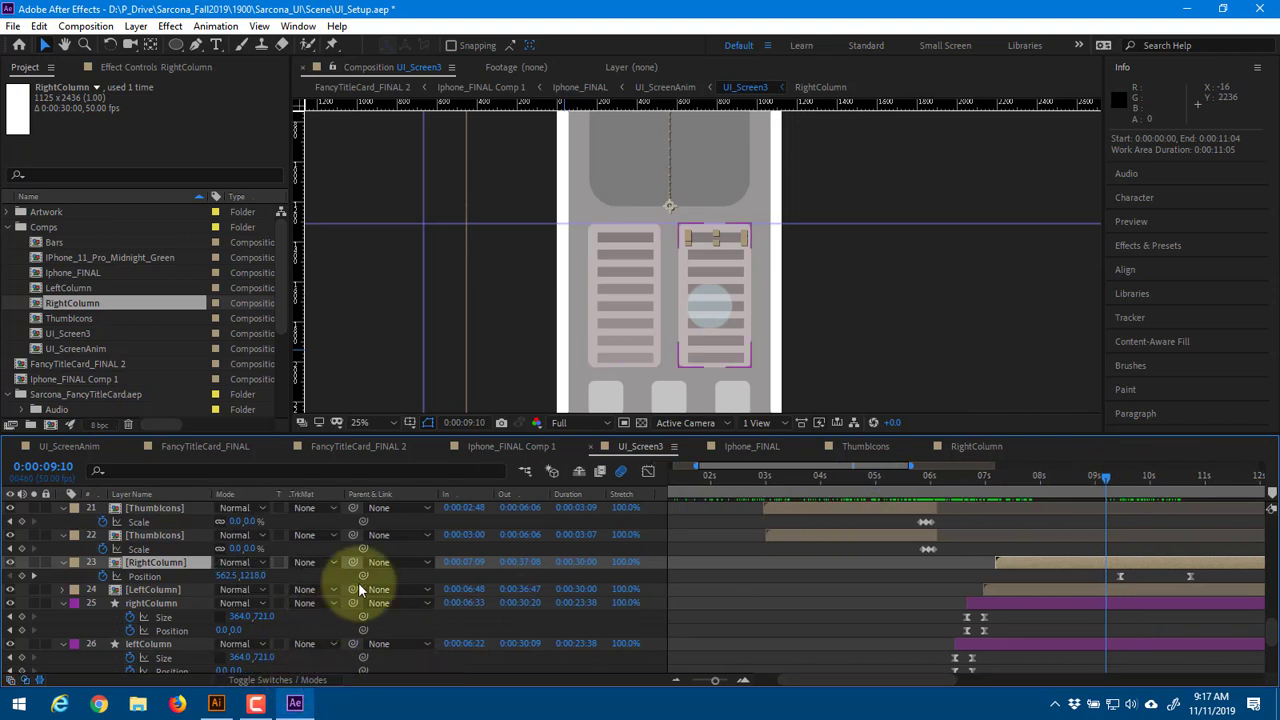
pyautogui.click(298, 681)
pyautogui.click(177, 66)
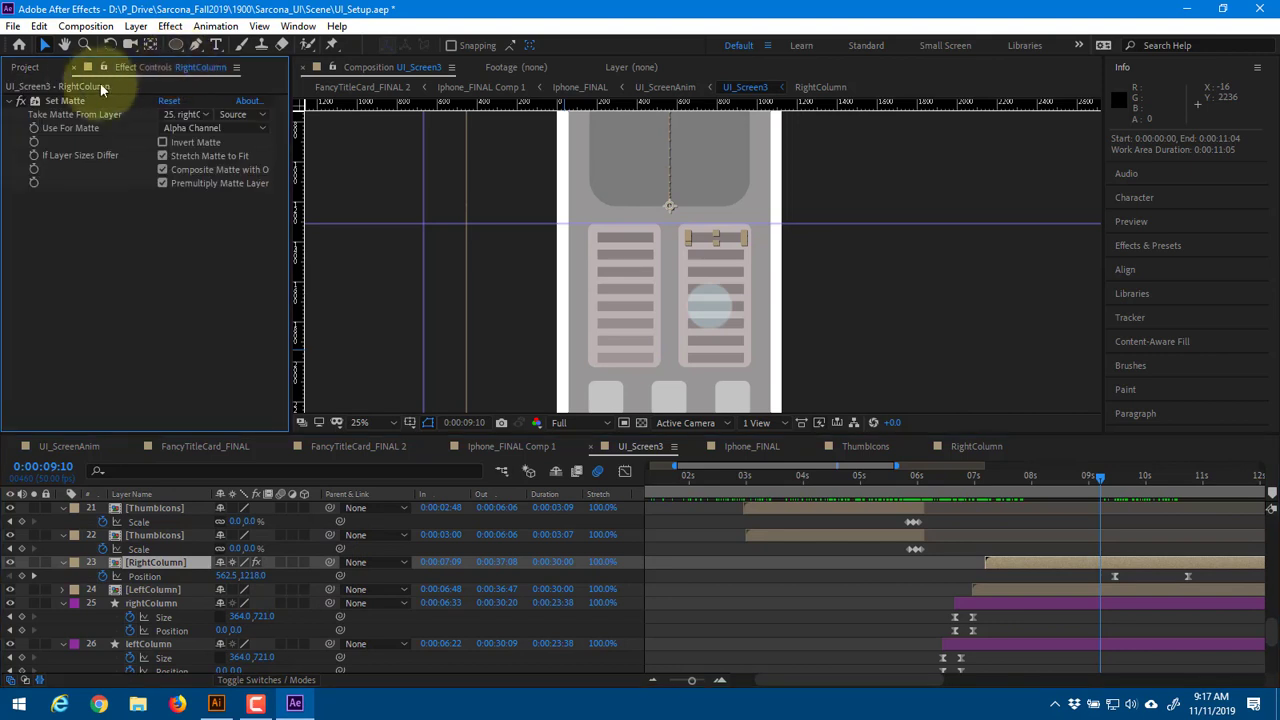
# Turn RightColumn's Set Matte effect off and back on, and scrub between 0:00:09:47 and 0:00:08:16 to study how it masks the bars
pyautogui.click(78, 100)
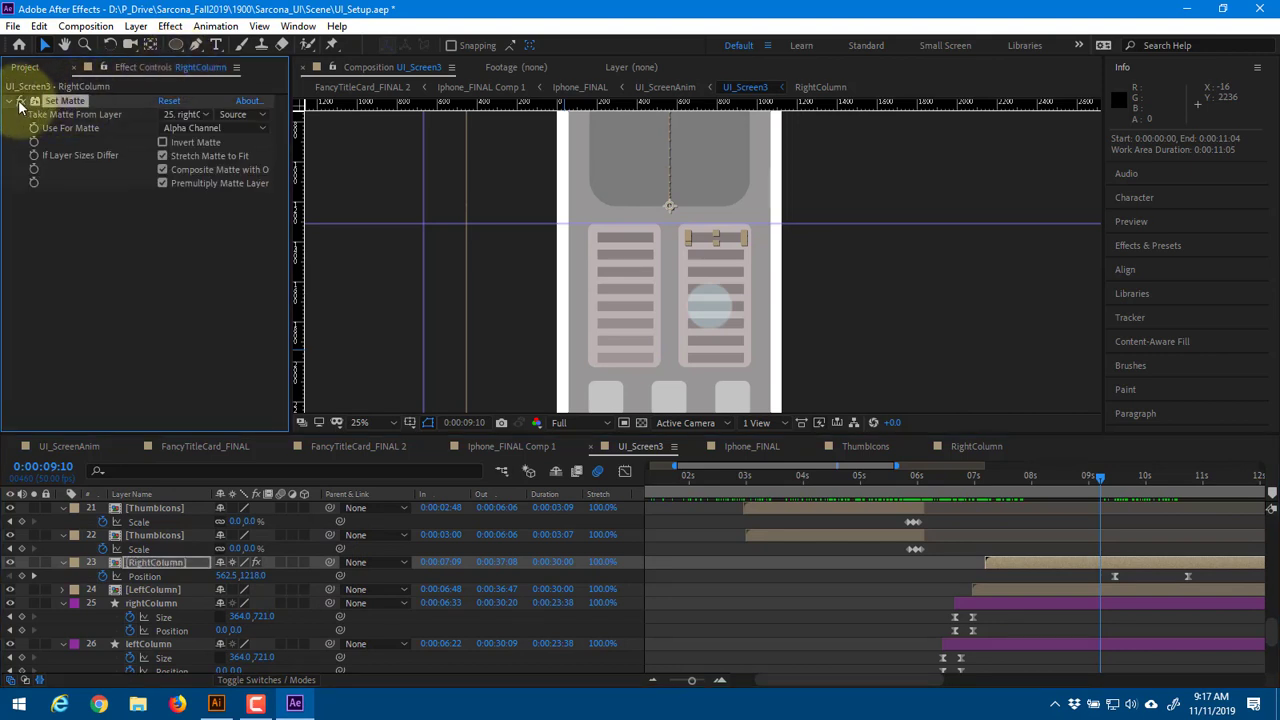
pyautogui.click(21, 102)
pyautogui.moveTo(634, 298); pyautogui.dragTo(591, 191)
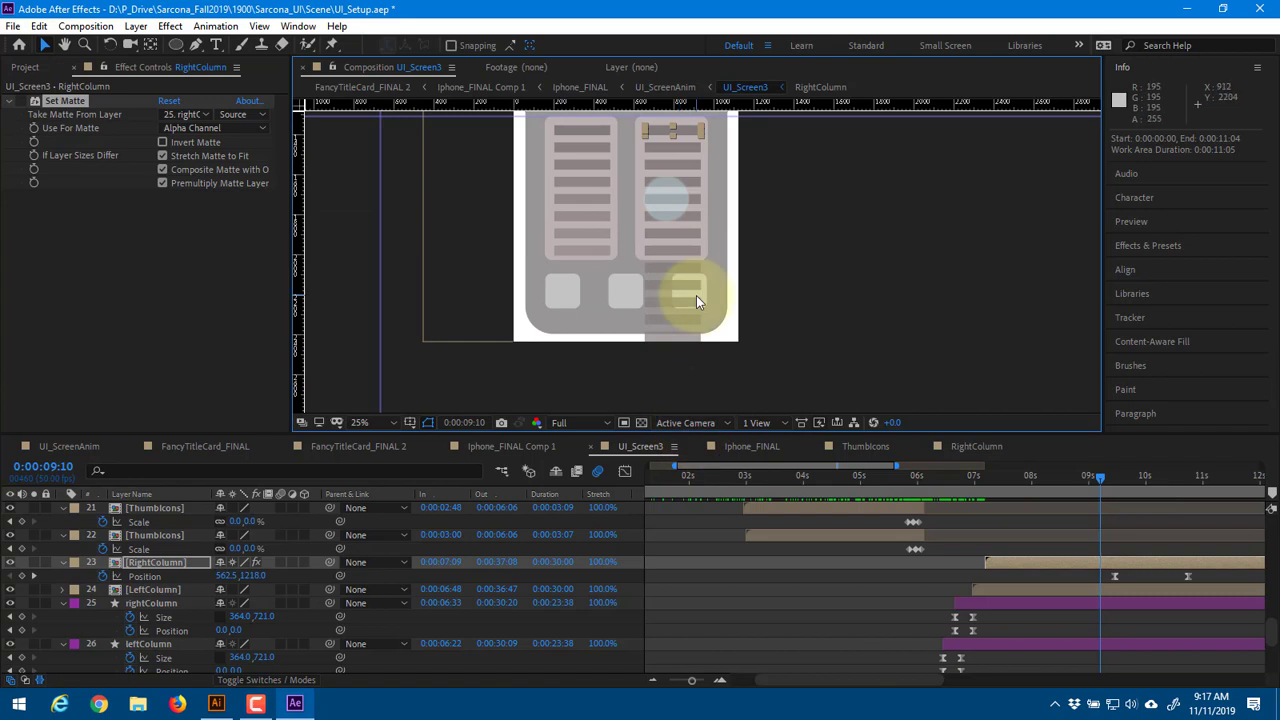
pyautogui.moveTo(667, 232); pyautogui.dragTo(662, 293)
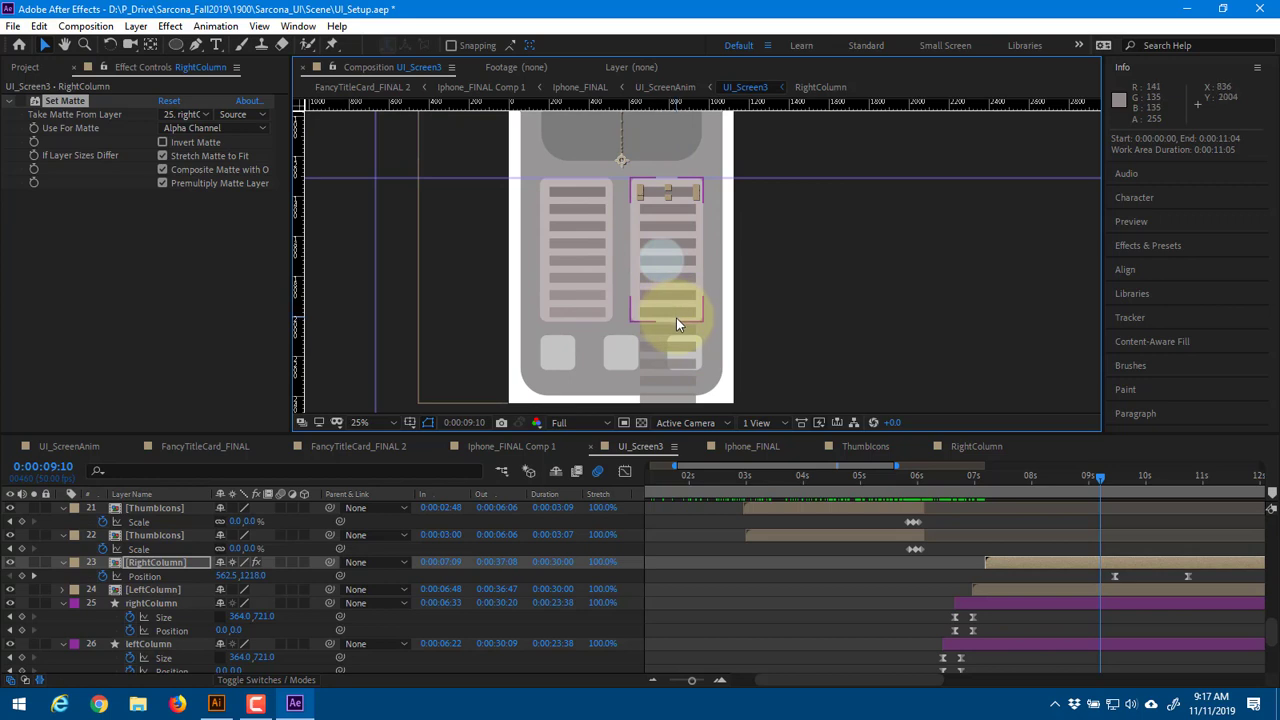
pyautogui.click(21, 104)
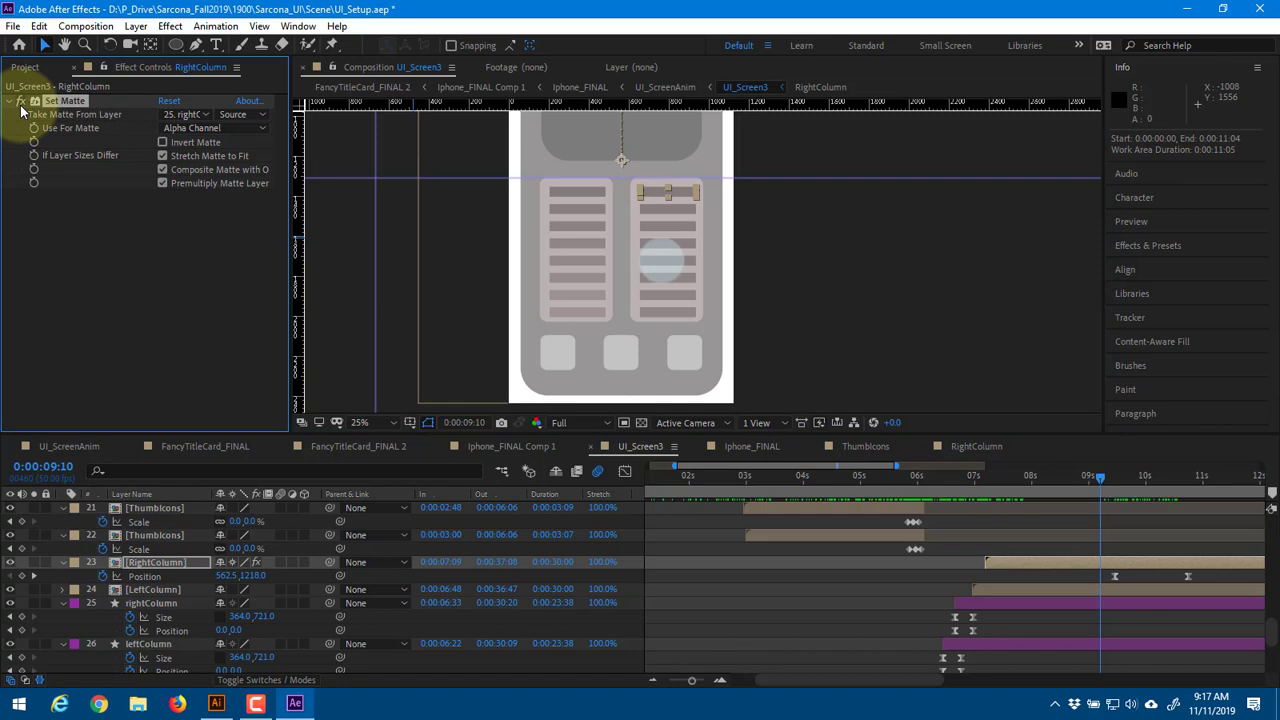
pyautogui.press('.')
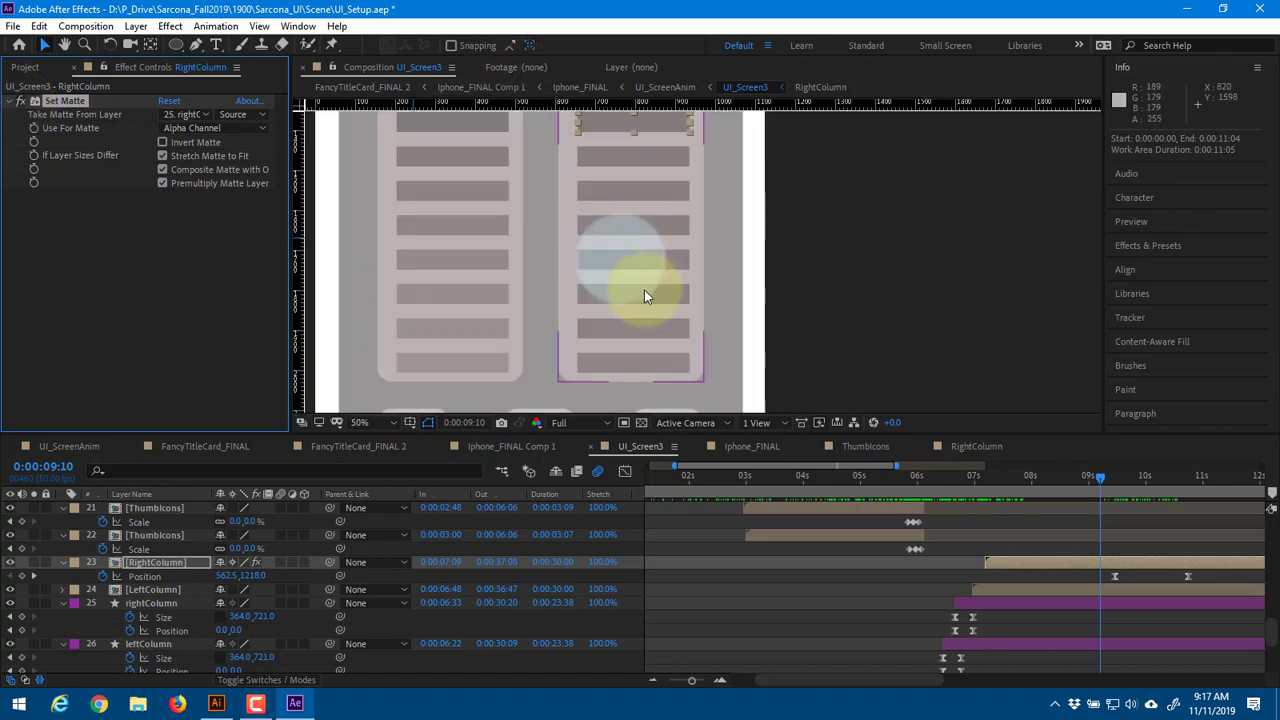
pyautogui.press(',')
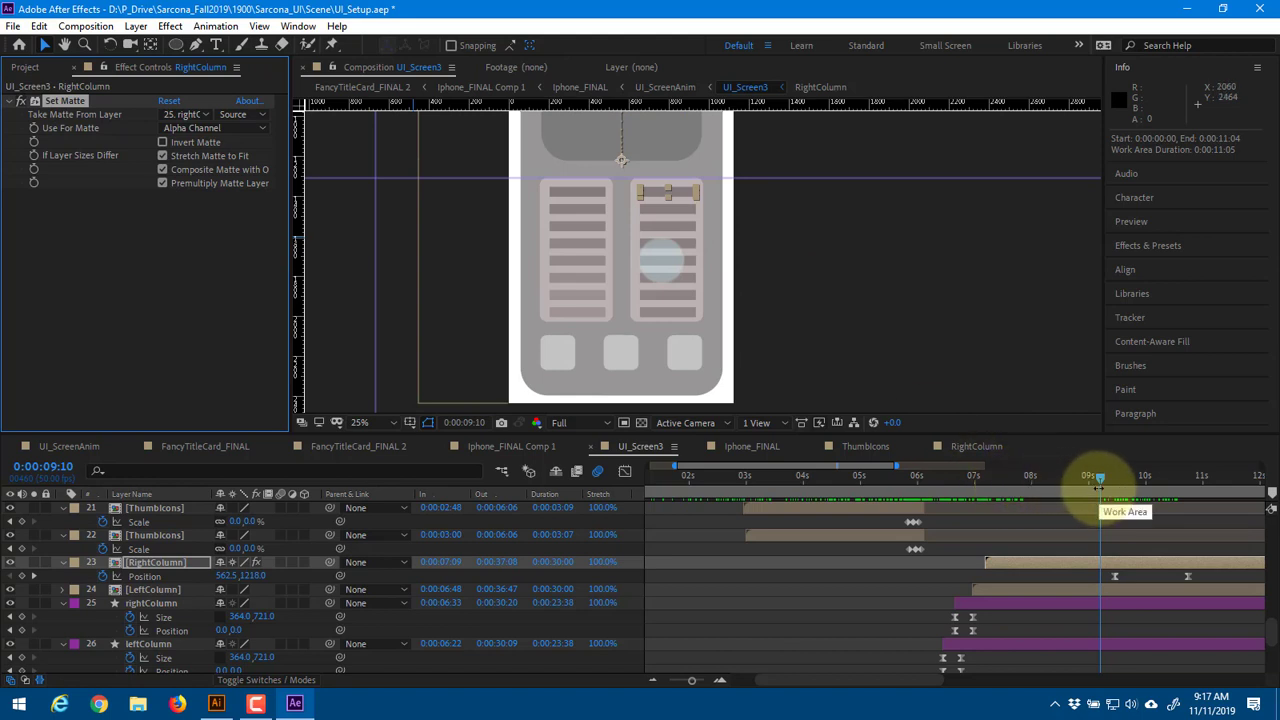
pyautogui.moveTo(1106, 478); pyautogui.dragTo(1147, 480)
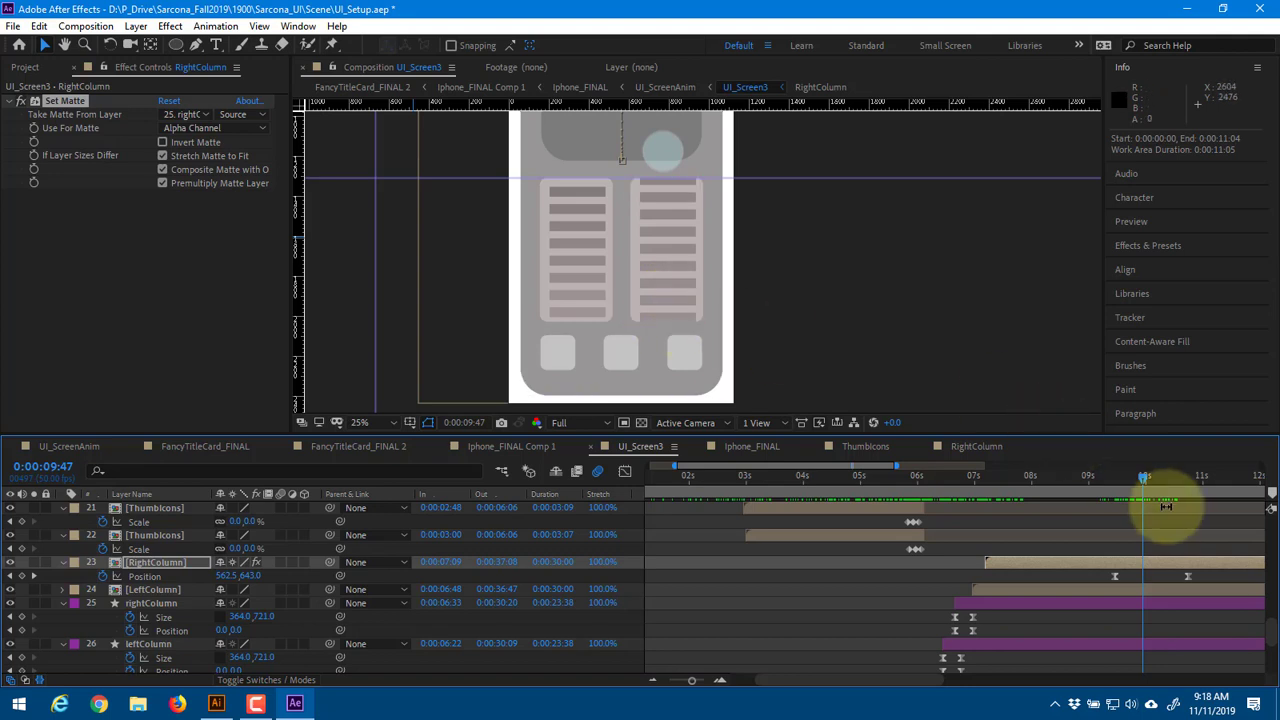
pyautogui.moveTo(1136, 474); pyautogui.dragTo(1046, 488)
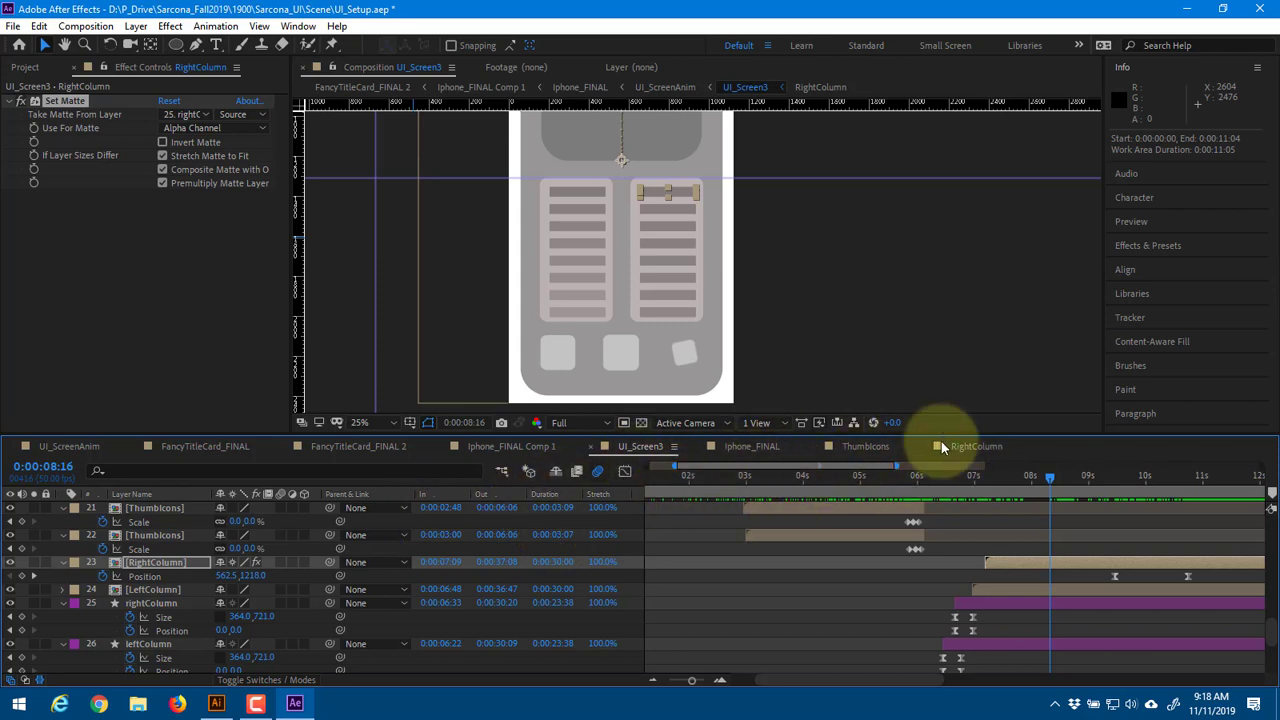
# Open the nested RightColumn composition, expand rightColumnText to its Repeater 1, and scrub the Copies animation to 0:00:00:25
pyautogui.doubleClick(168, 566)
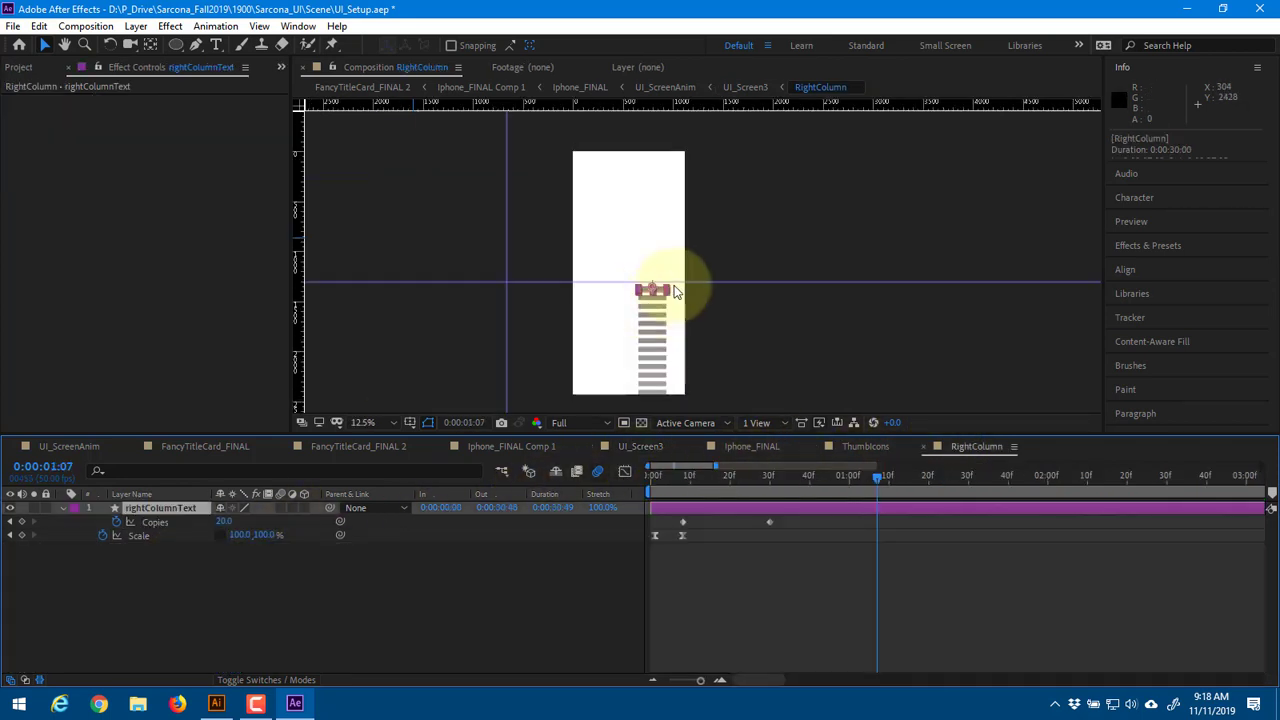
pyautogui.scroll(1, 686, 322)
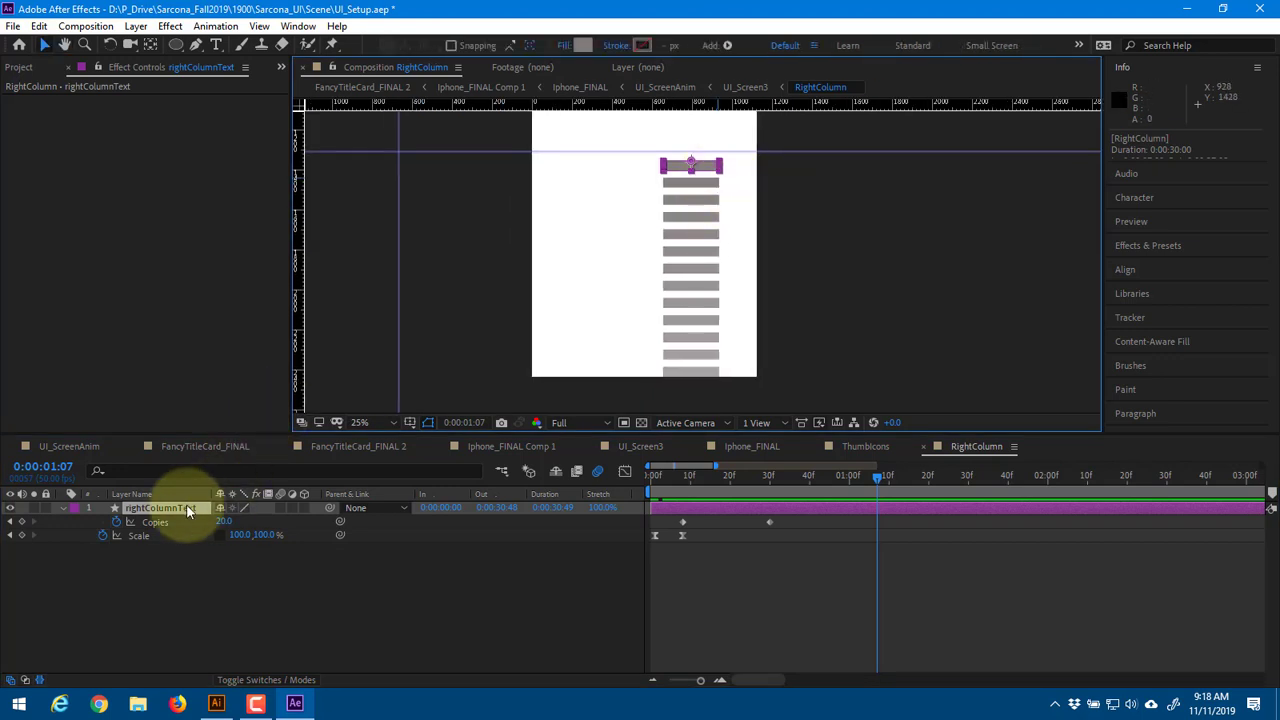
pyautogui.click(137, 507)
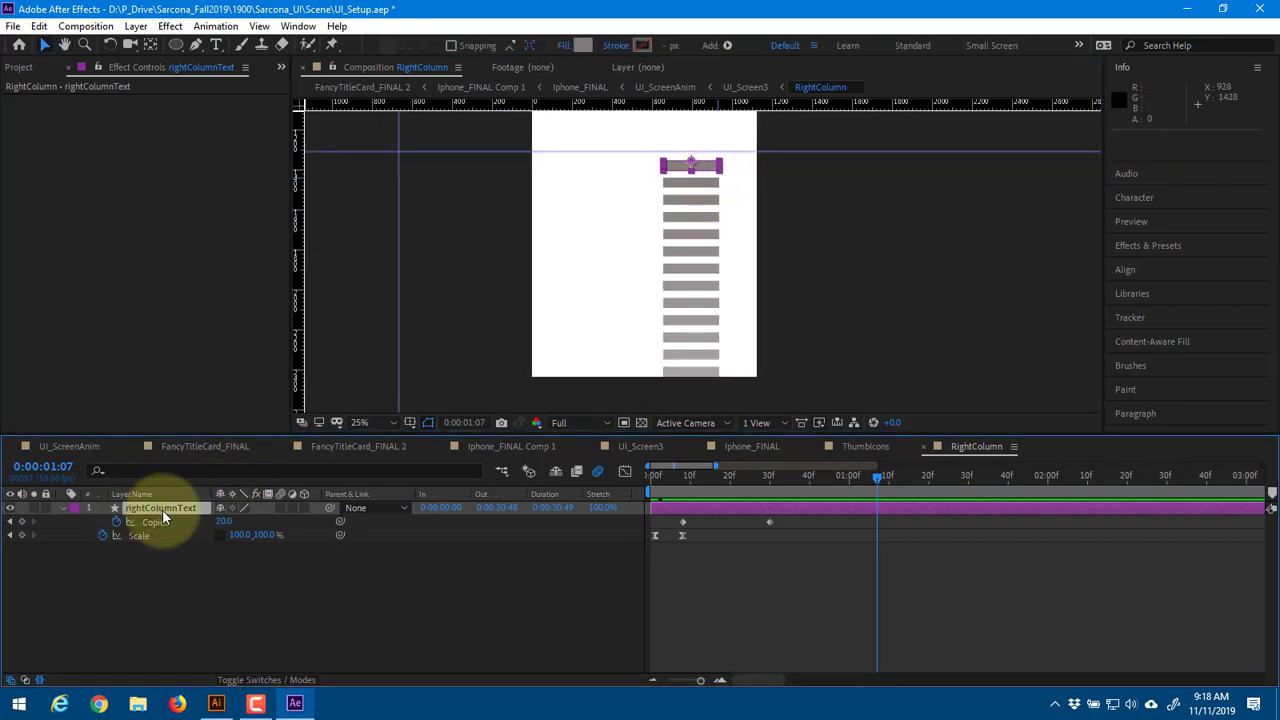
pyautogui.click(63, 507)
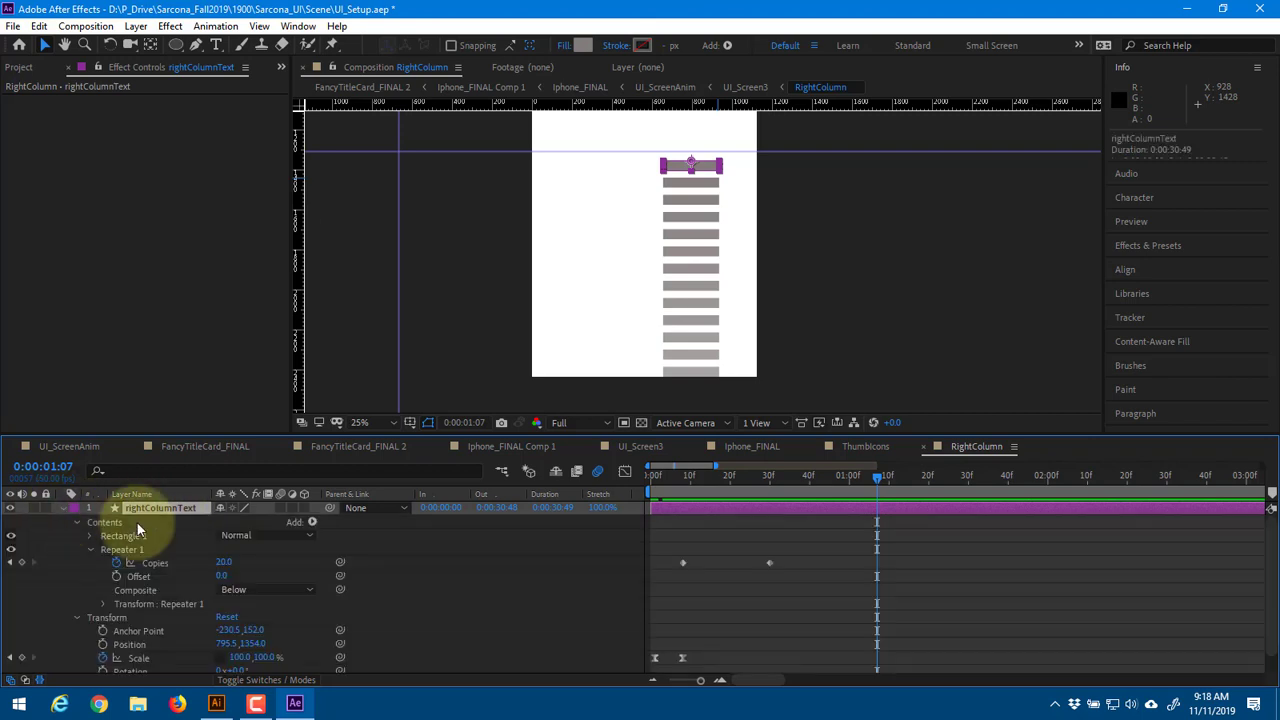
pyautogui.click(113, 547)
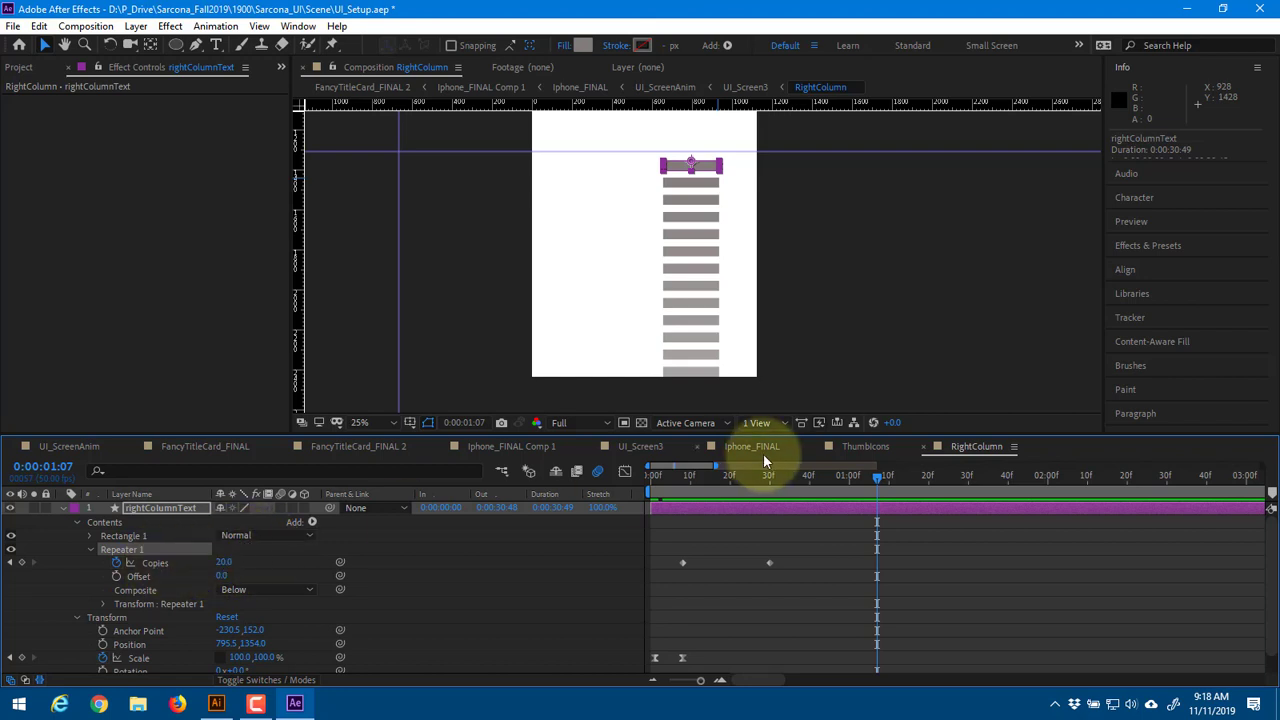
pyautogui.click(680, 477)
pyautogui.moveTo(685, 480); pyautogui.dragTo(749, 486)
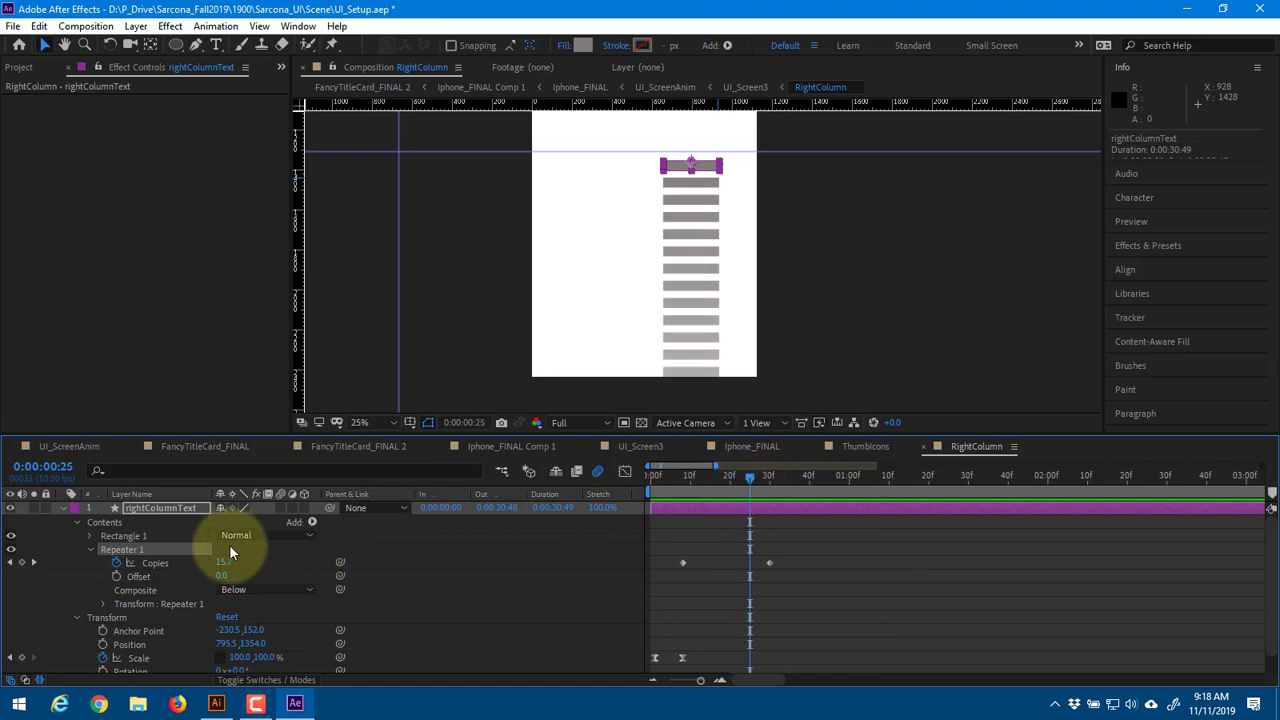
# Expand Rectangle Path 1 of rightColumnText, try a Roundness of 5, and settle on a Roundness of 10
pyautogui.click(91, 536)
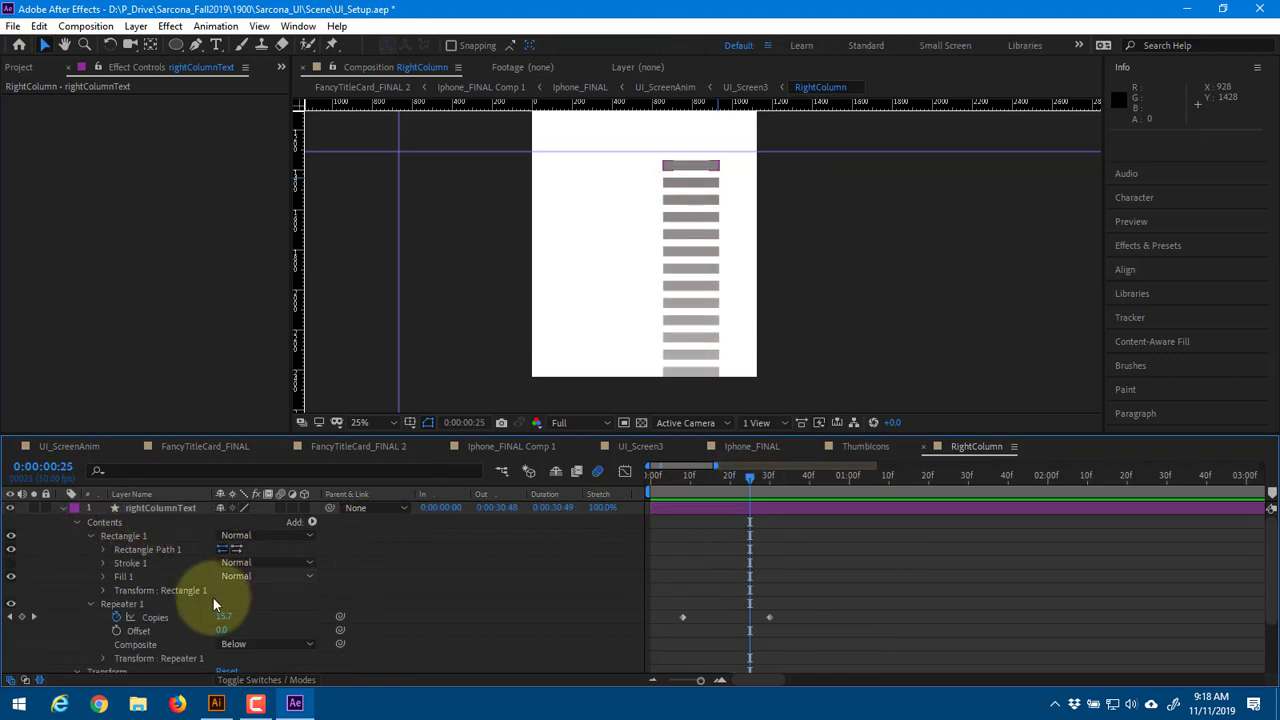
pyautogui.click(108, 547)
pyautogui.click(104, 549)
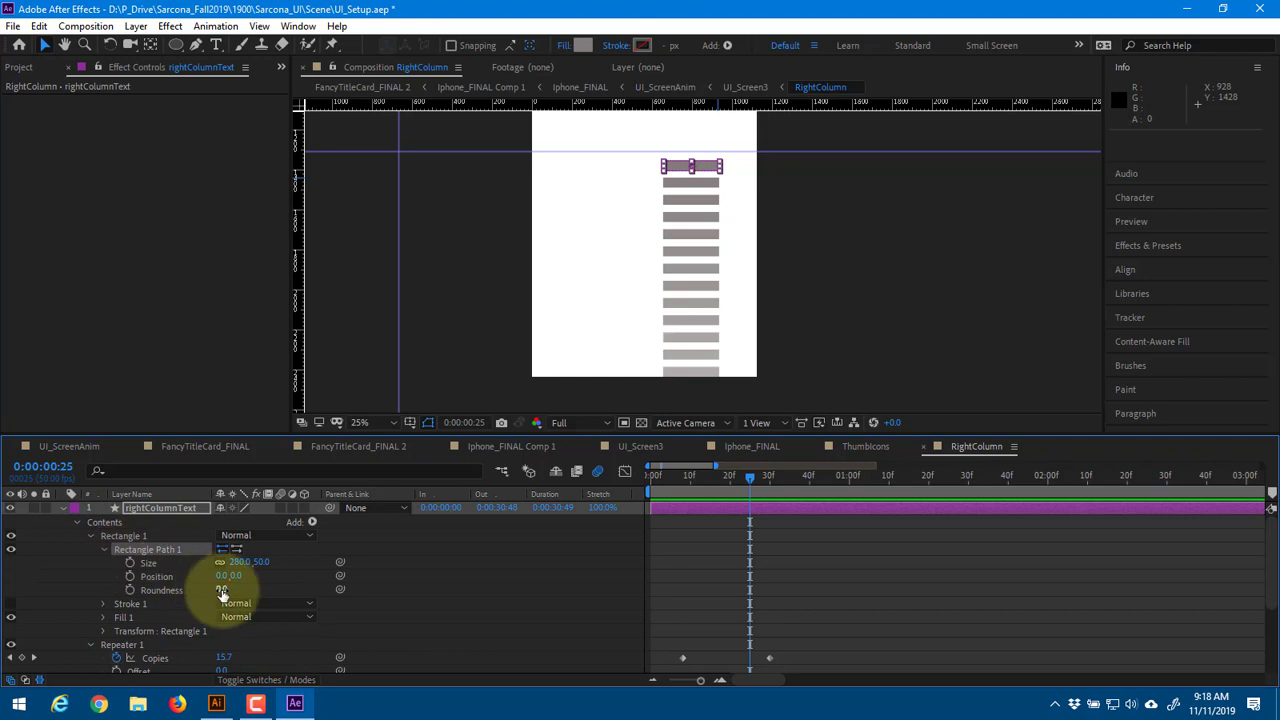
pyautogui.write('5')
pyautogui.press('Return')
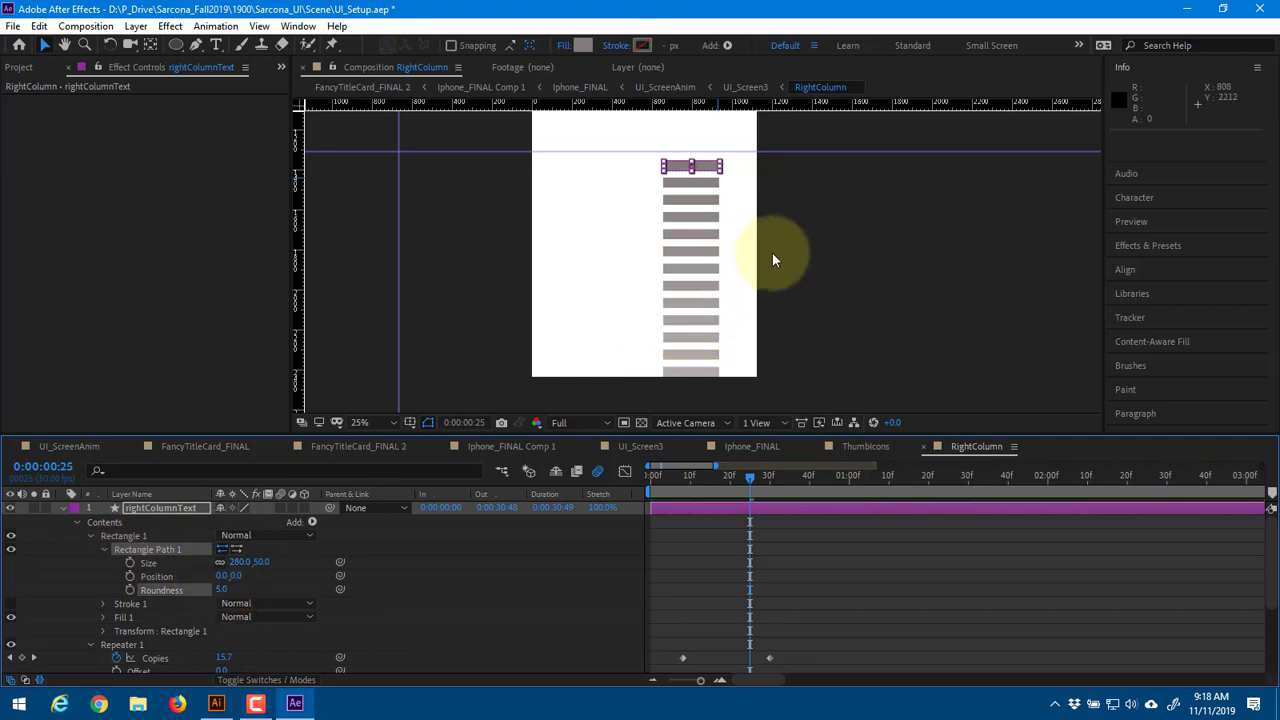
pyautogui.press('.')
pyautogui.press('.')
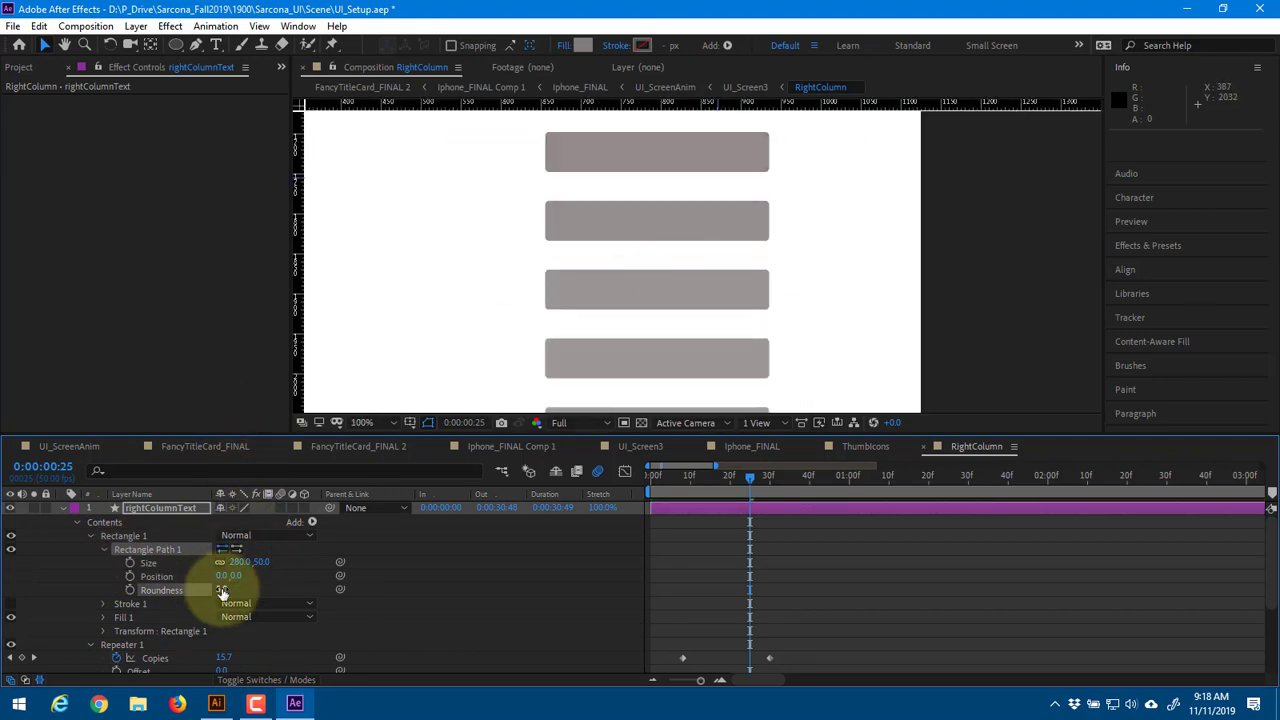
pyautogui.write('10')
pyautogui.press('Return')
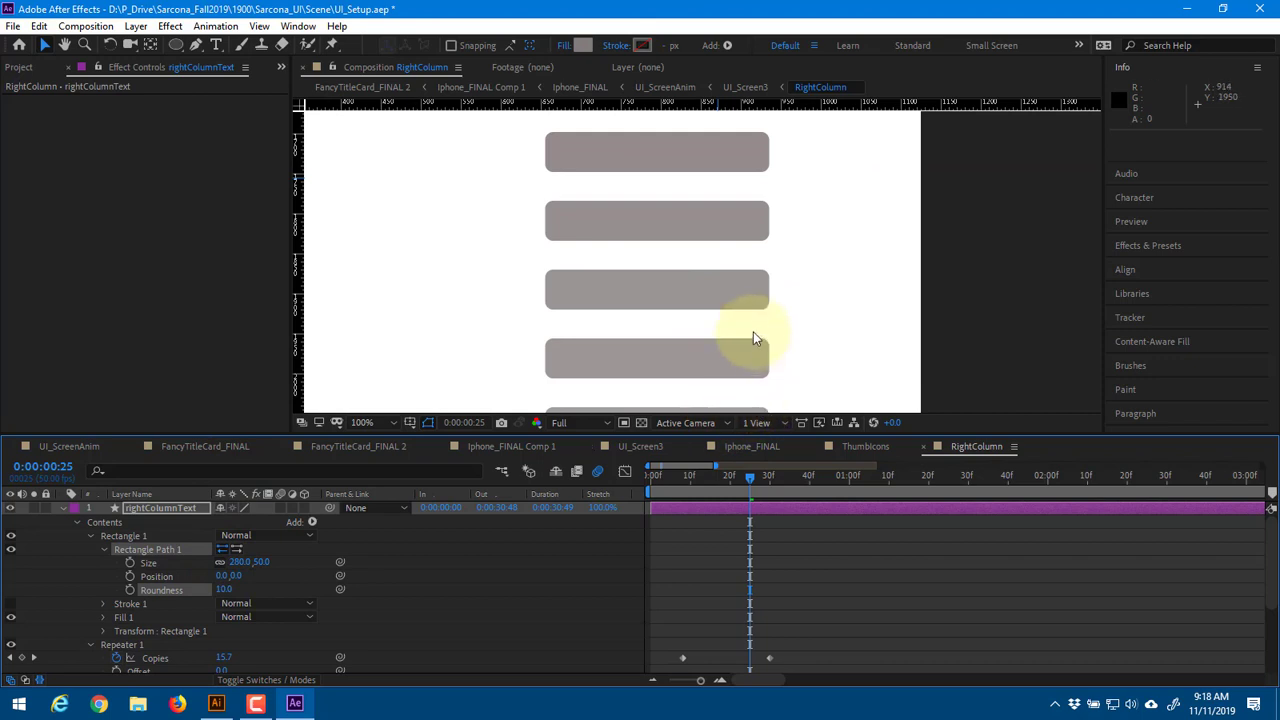
pyautogui.press(',')
pyautogui.press(',')
# Check the rounded bars at 0:00:00:35, return to UI_Screen3, and compare both columns' bar corners up close at 0:00:11:11
pyautogui.press('space')
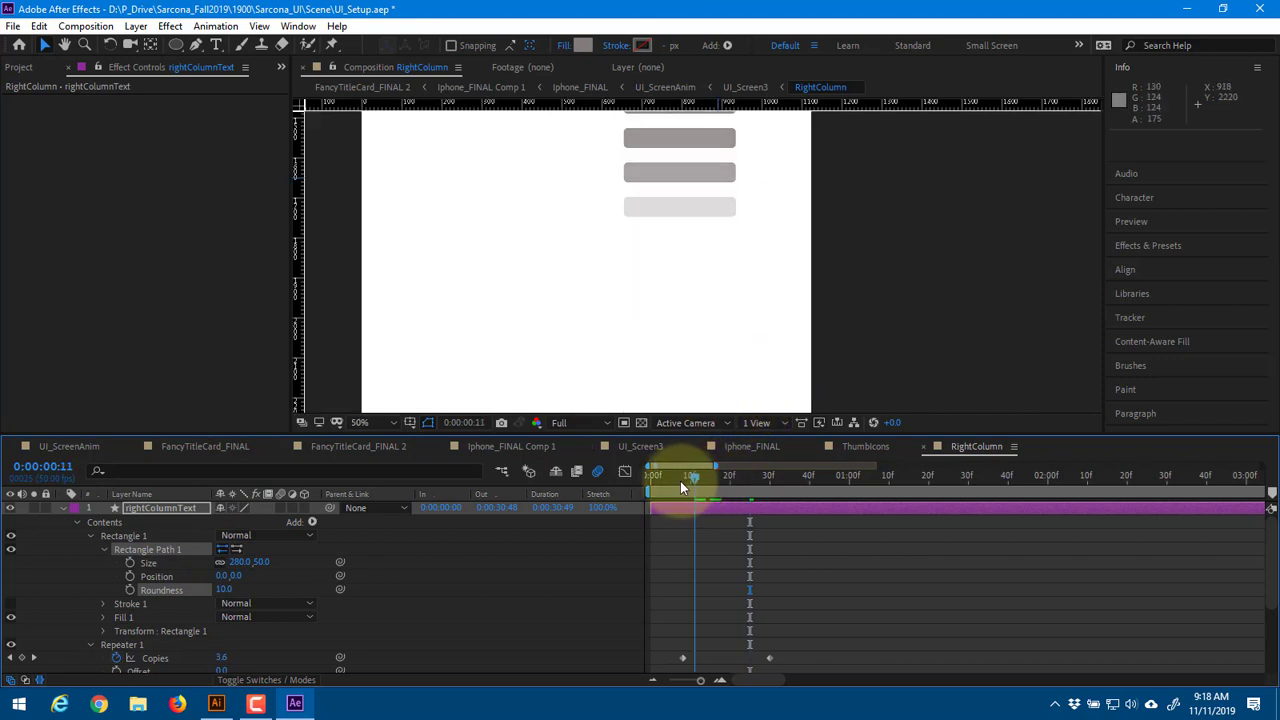
pyautogui.click(787, 477)
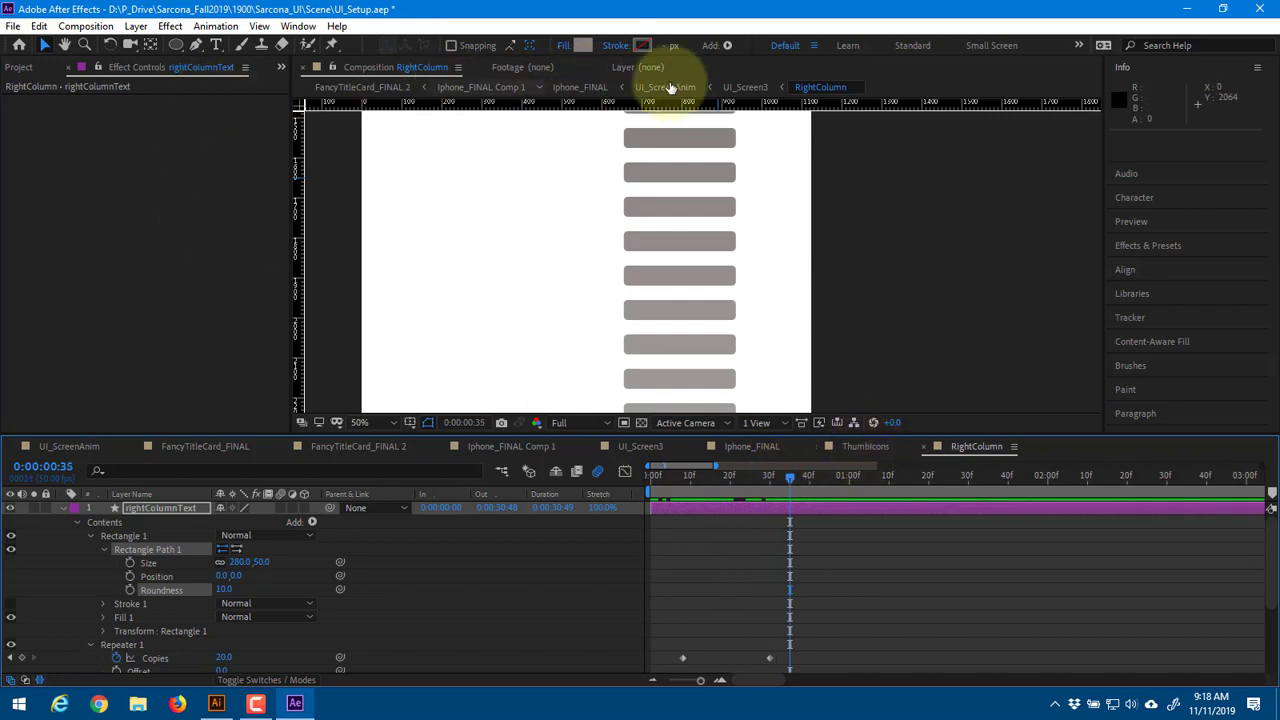
pyautogui.click(735, 87)
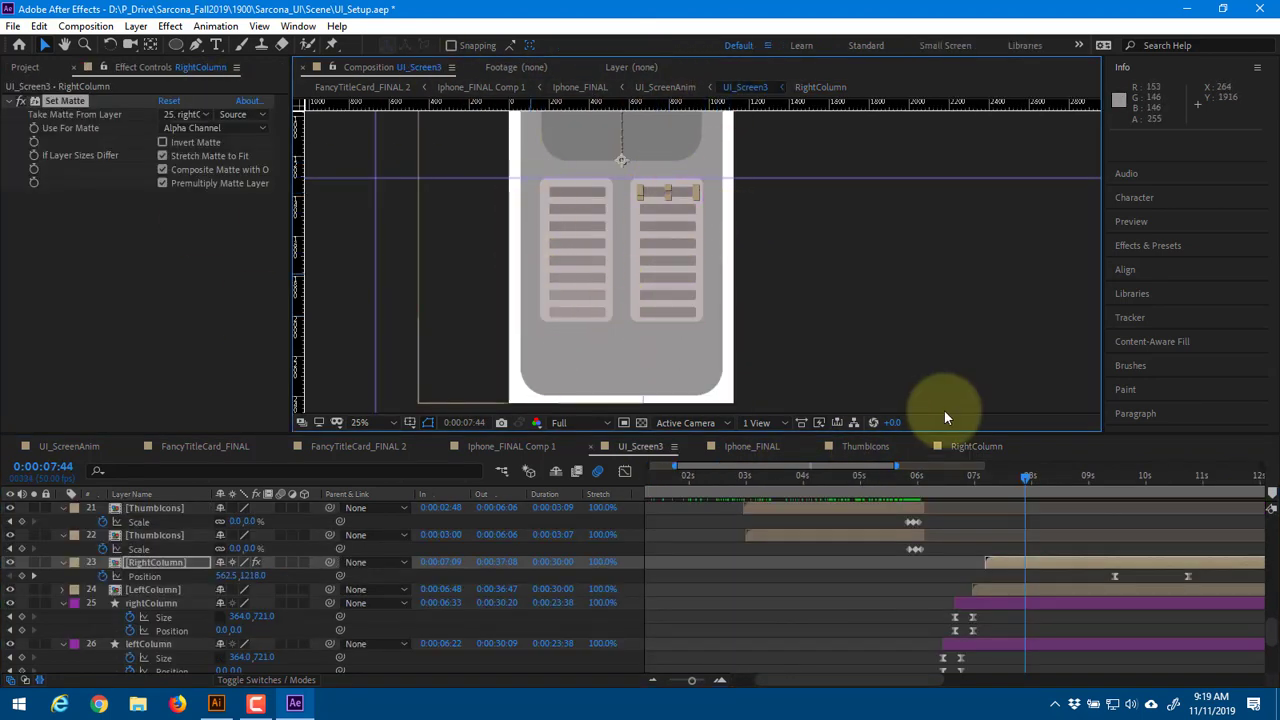
pyautogui.moveTo(1034, 477); pyautogui.dragTo(1085, 482)
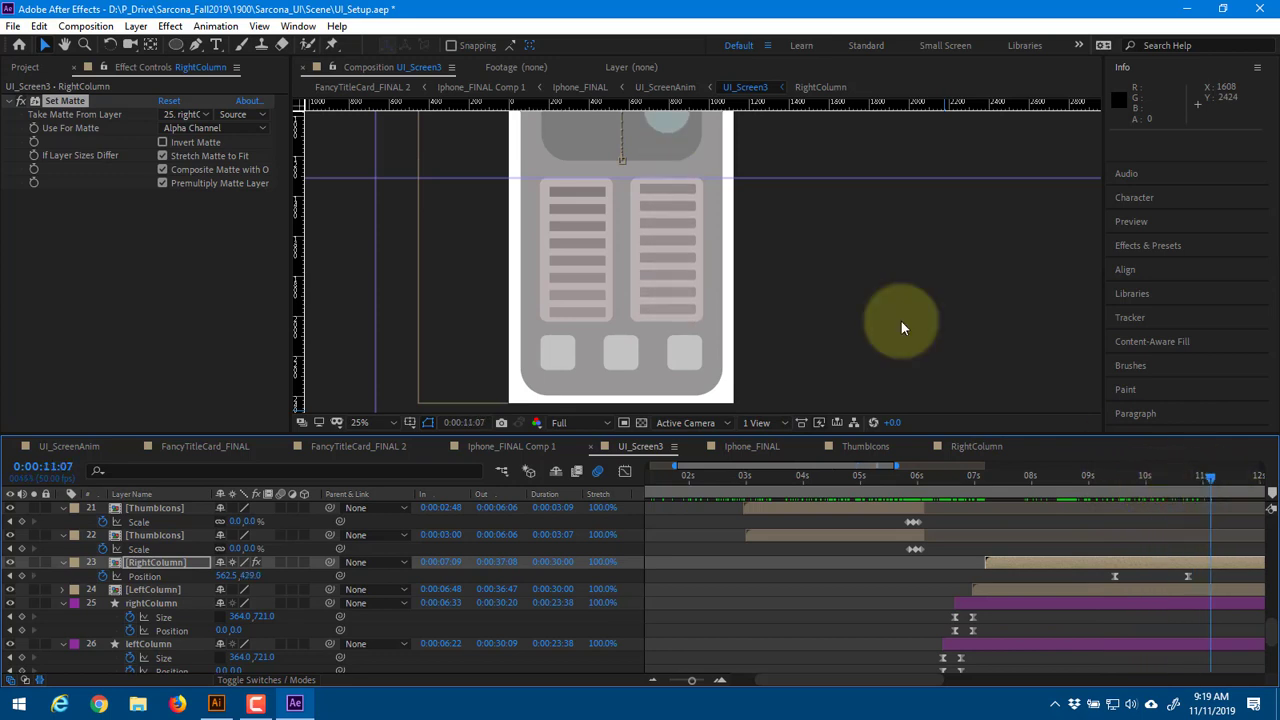
pyautogui.scroll(4, 749, 212)
pyautogui.moveTo(672, 275); pyautogui.dragTo(786, 279)
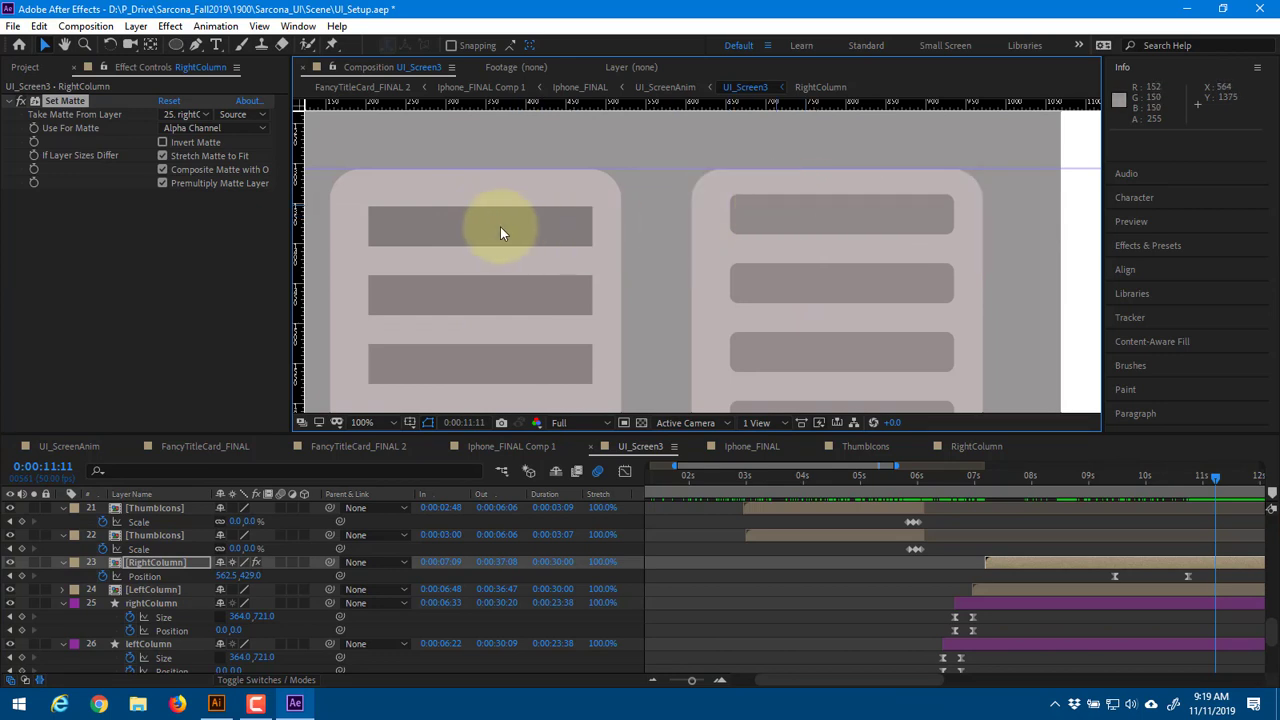
pyautogui.scroll(-6, 760, 234)
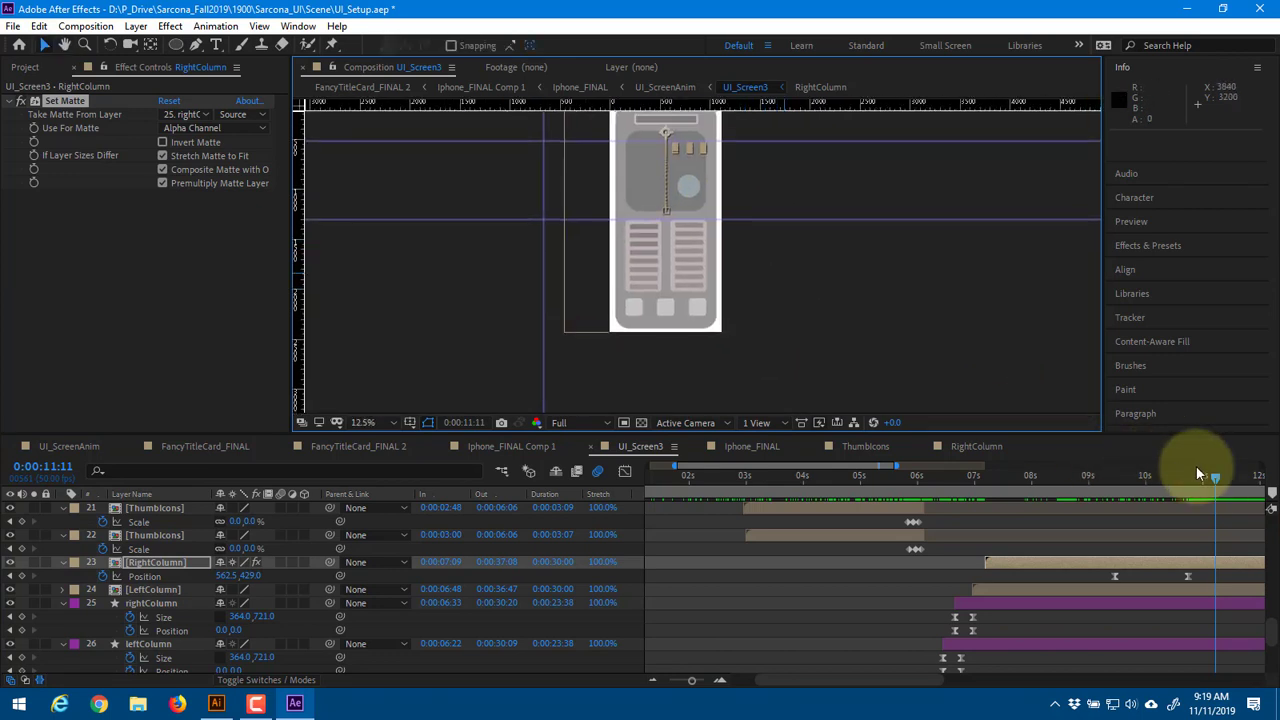
# Show the full 30-second timeline of UI_Screen3 and scrub from the start to 0:00:12:23 to review the whole animation
pyautogui.click(1216, 478)
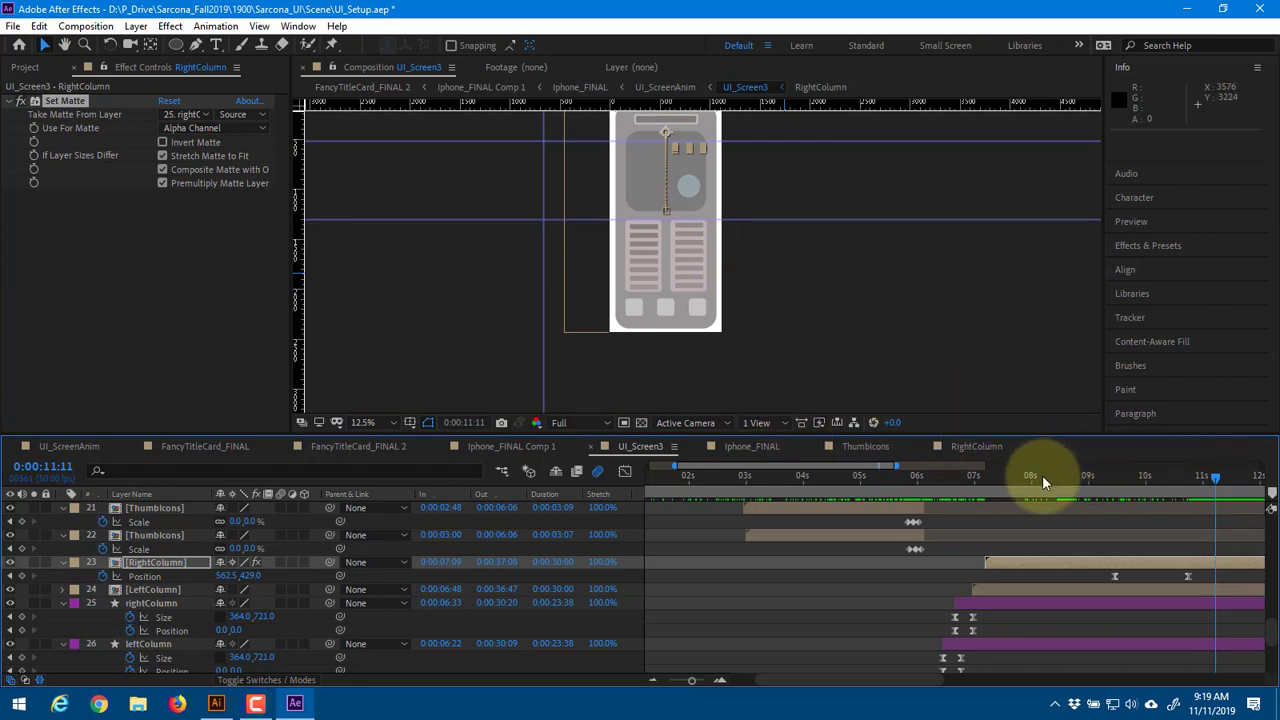
pyautogui.moveTo(1042, 475); pyautogui.dragTo(548, 476)
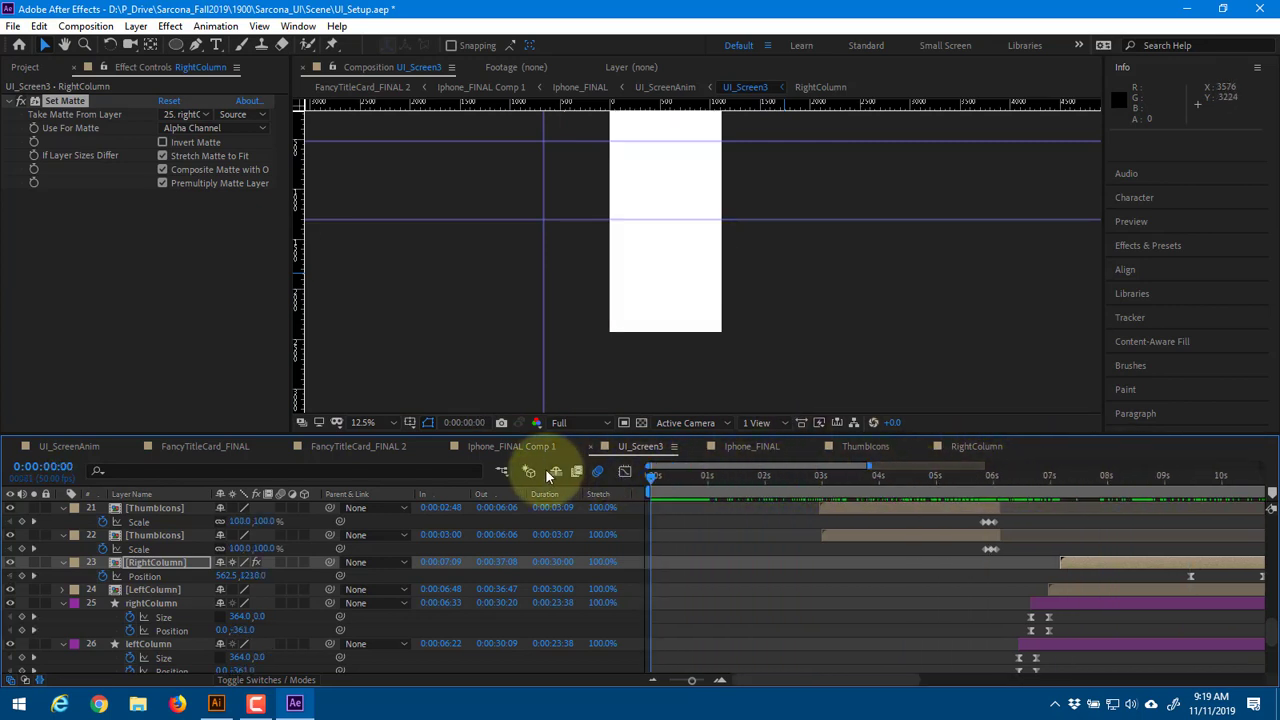
pyautogui.click(653, 680)
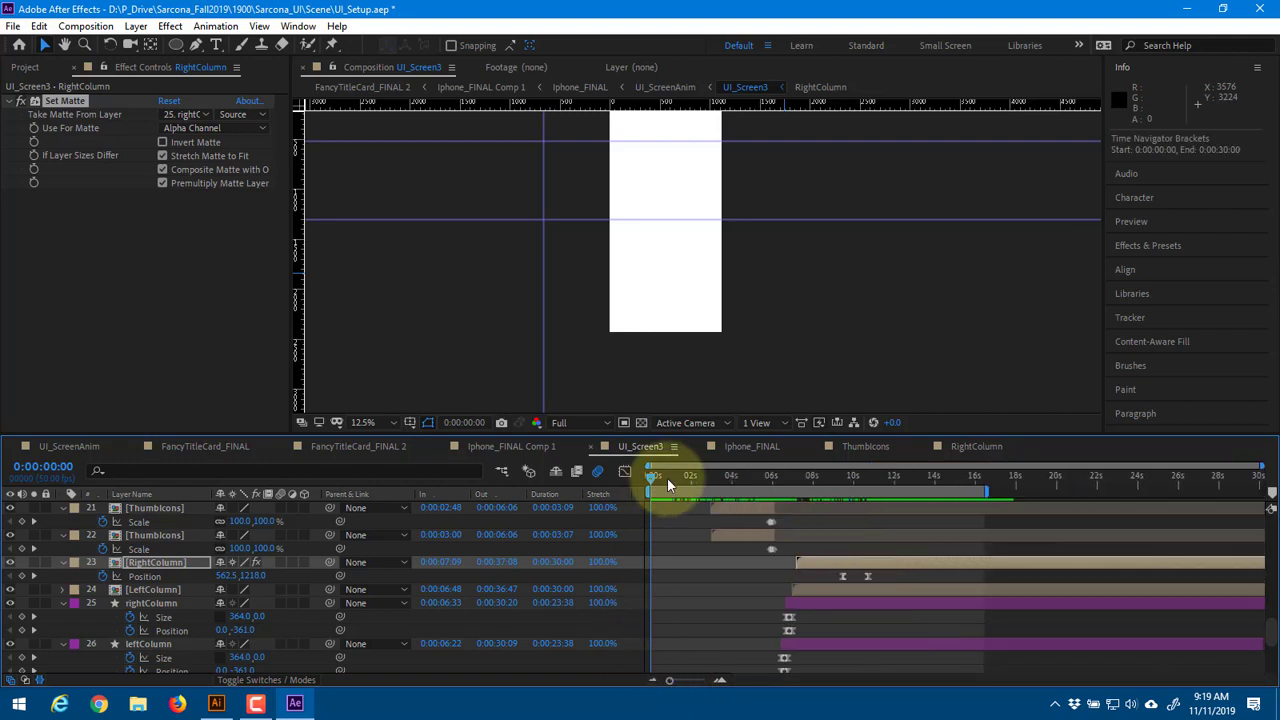
pyautogui.moveTo(667, 477); pyautogui.dragTo(906, 479)
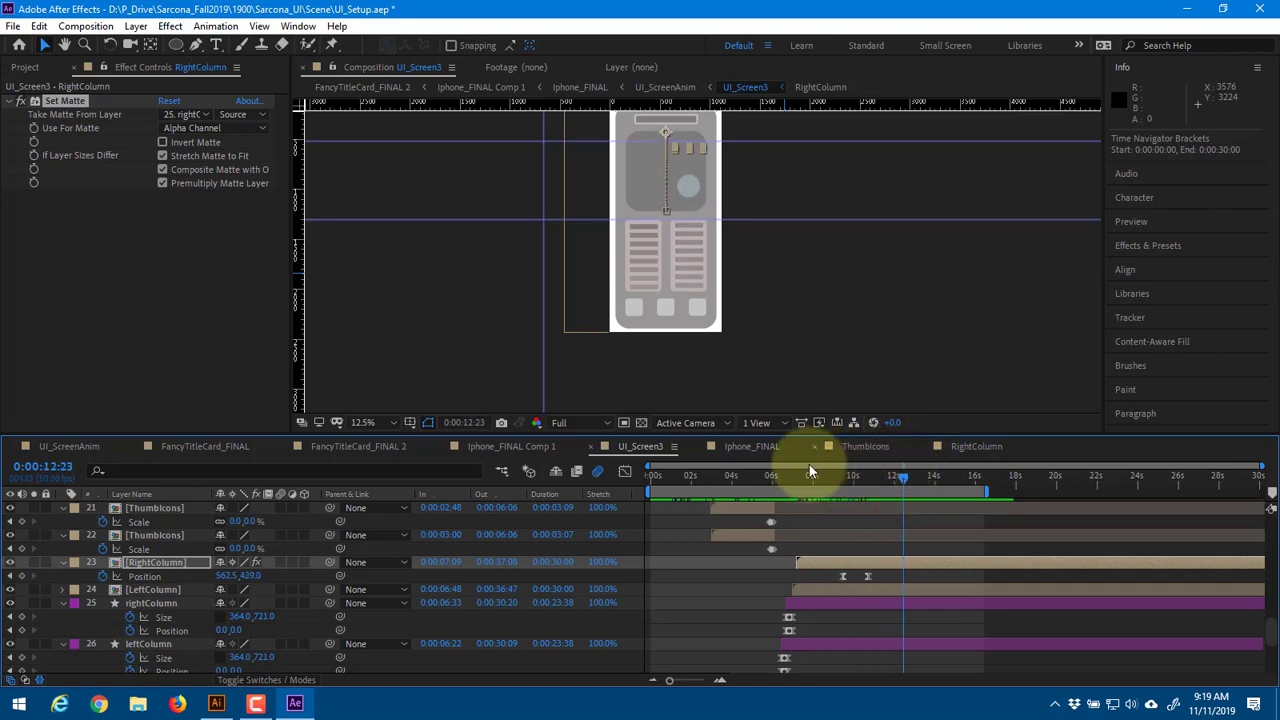
# Go up to the UI_ScreenAnim composition, collapse the properties of all its layers, and clear the layer selection
pyautogui.click(665, 87)
pyautogui.scroll(4, 180, 570)
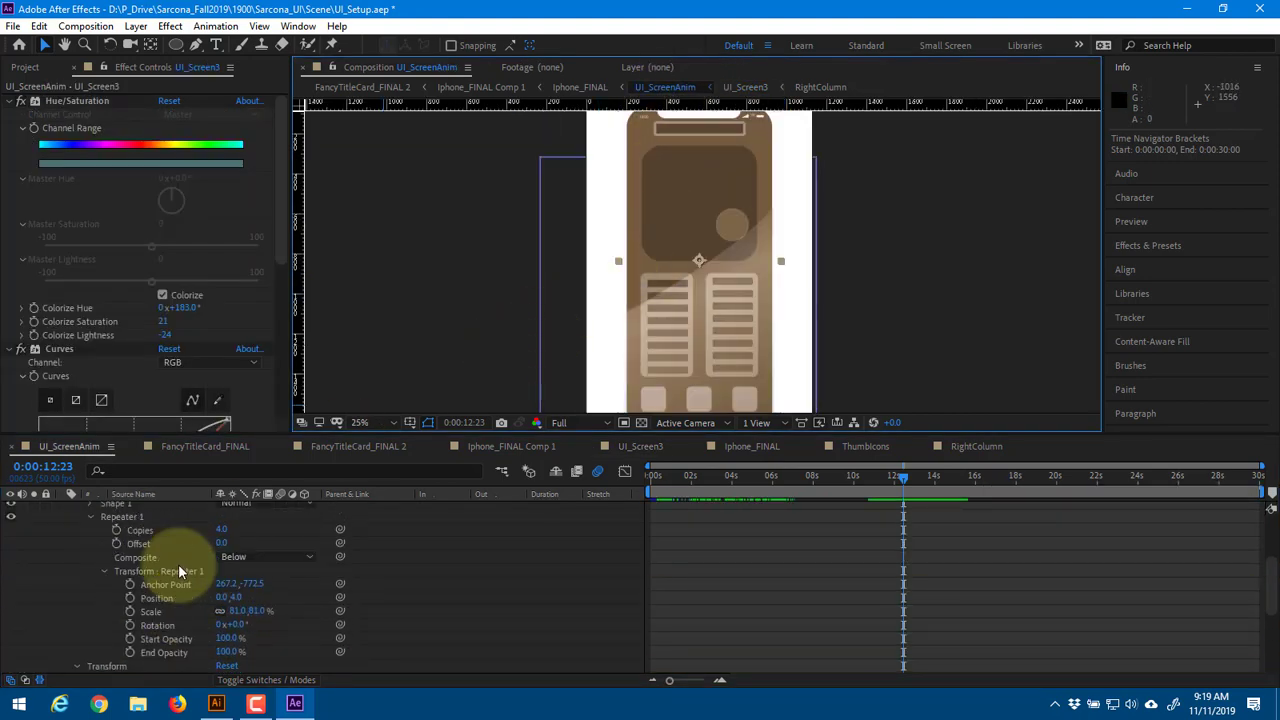
pyautogui.hotkey('ctrl', 'a')
pyautogui.press('u')
pyautogui.click(219, 633)
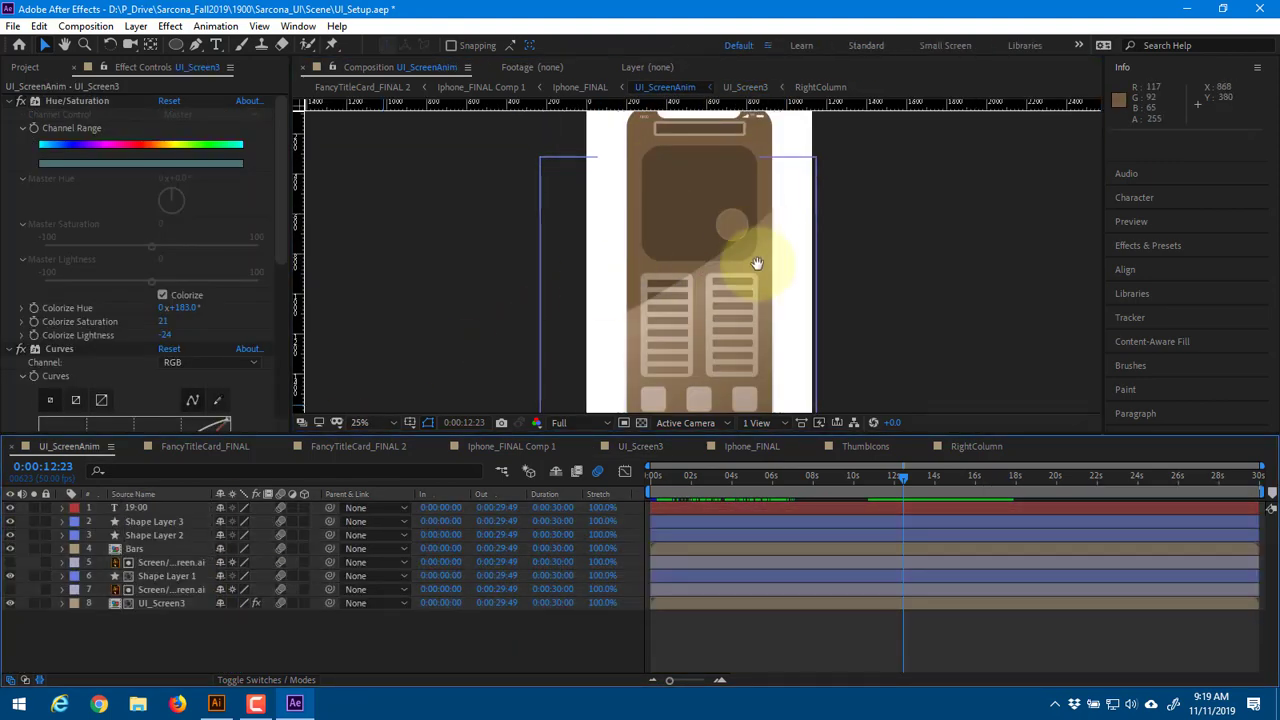
# Examine the clock, signal, wifi and battery icons across the phone's status bar up close in UI_ScreenAnim
pyautogui.scroll(3, 738, 213)
pyautogui.moveTo(736, 122); pyautogui.dragTo(755, 359)
pyautogui.moveTo(564, 240); pyautogui.dragTo(664, 257)
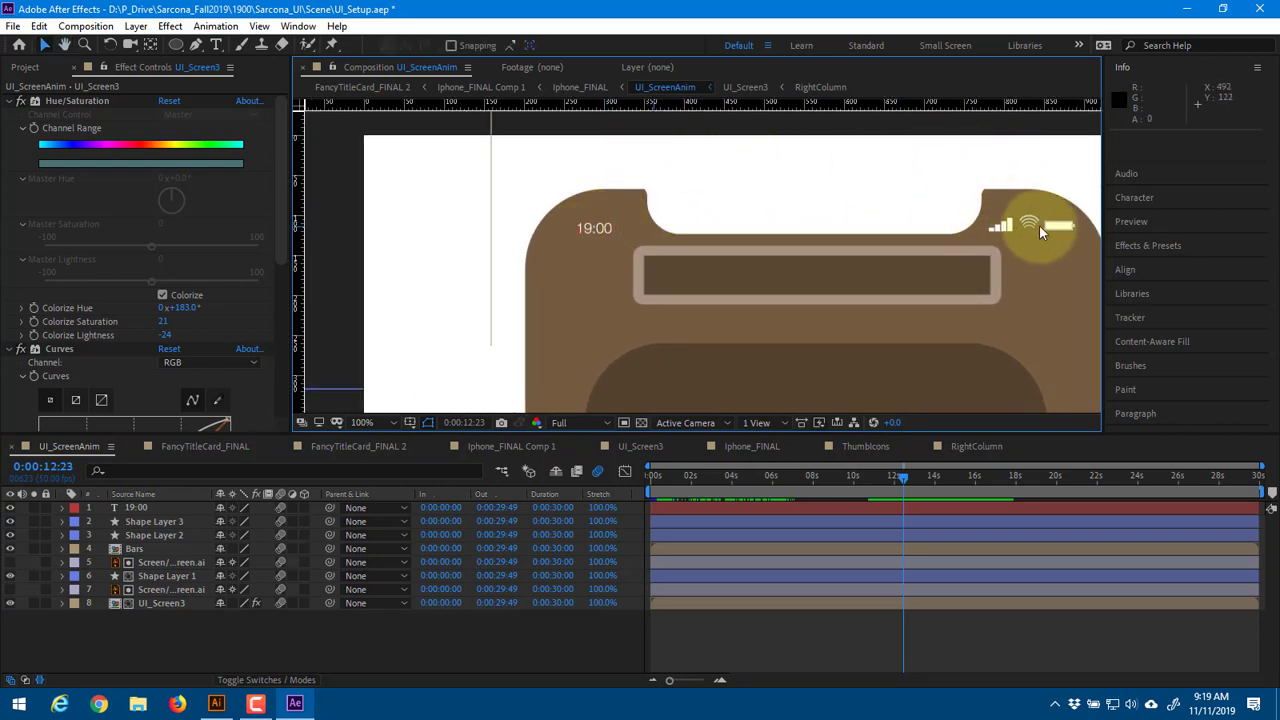
pyautogui.scroll(-4, 928, 322)
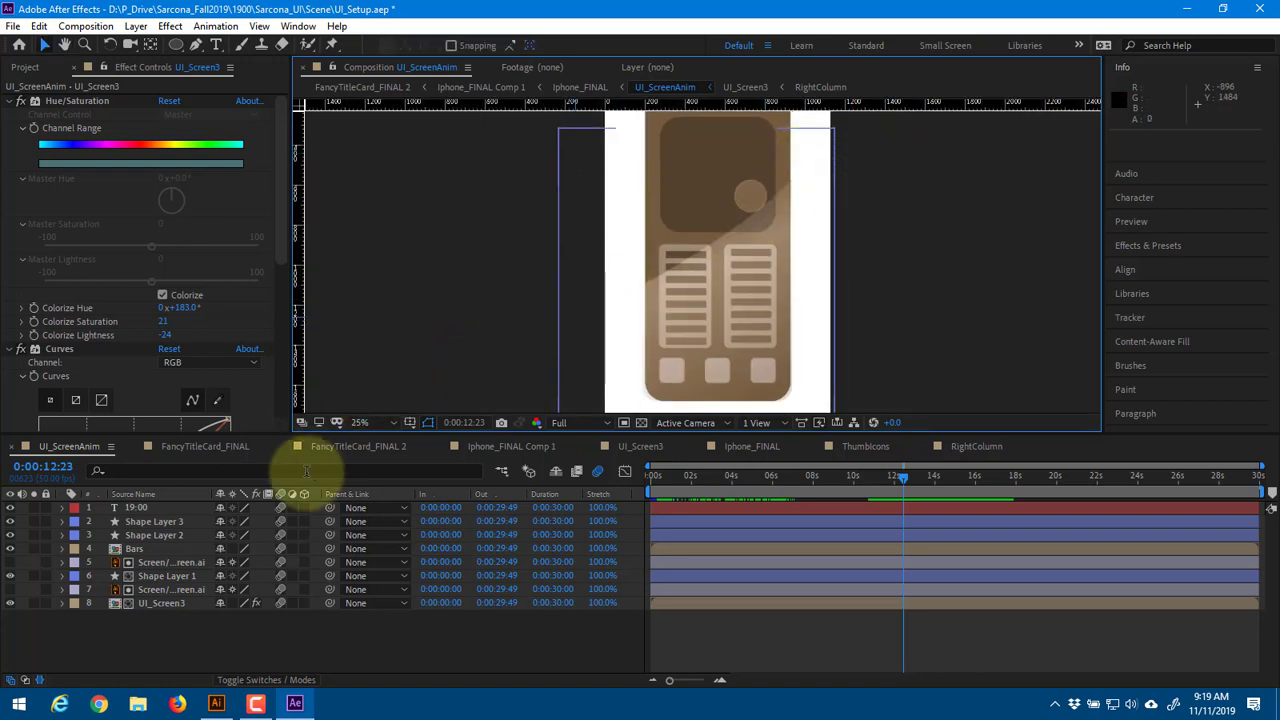
# Hide and reshow Shape Layer 1 to check its diagonal screen glare, and select that layer
pyautogui.click(145, 525)
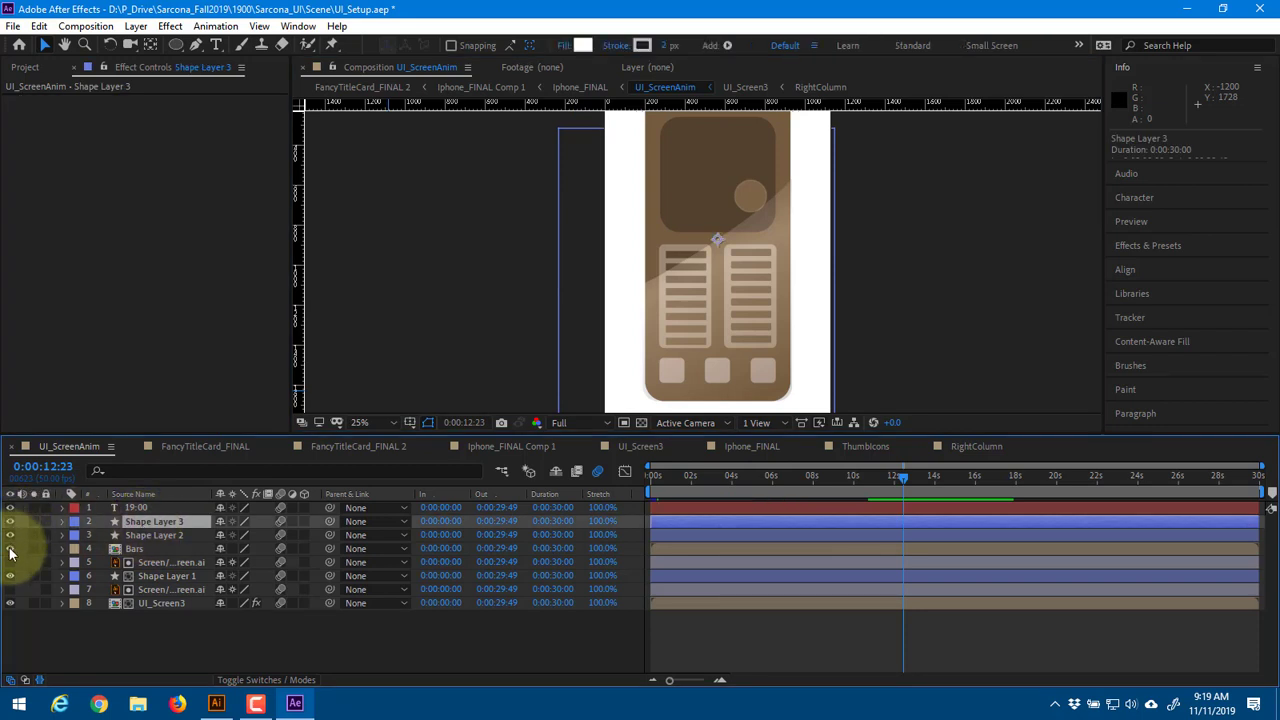
pyautogui.click(10, 580)
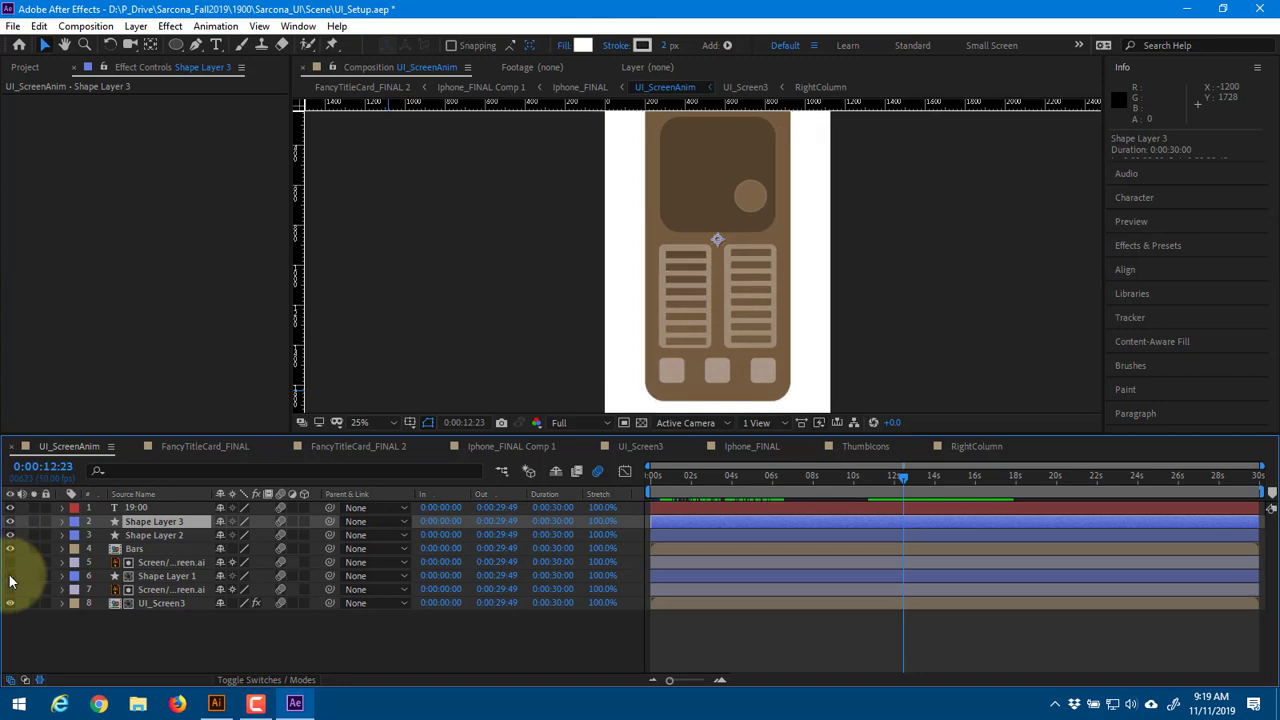
pyautogui.click(10, 580)
pyautogui.click(165, 579)
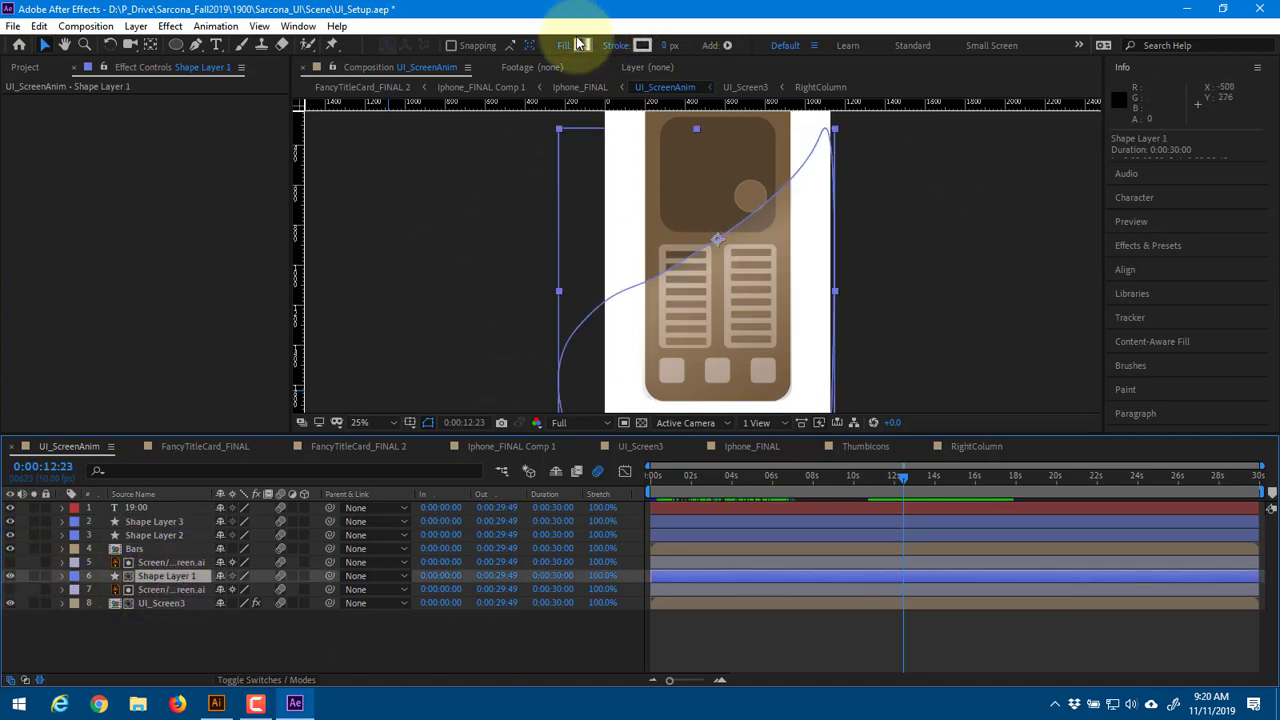
# Show the layer blending modes, compare Shape Layer 1 in Normal against Add, leave it on Add, and clear the selection
pyautogui.click(225, 680)
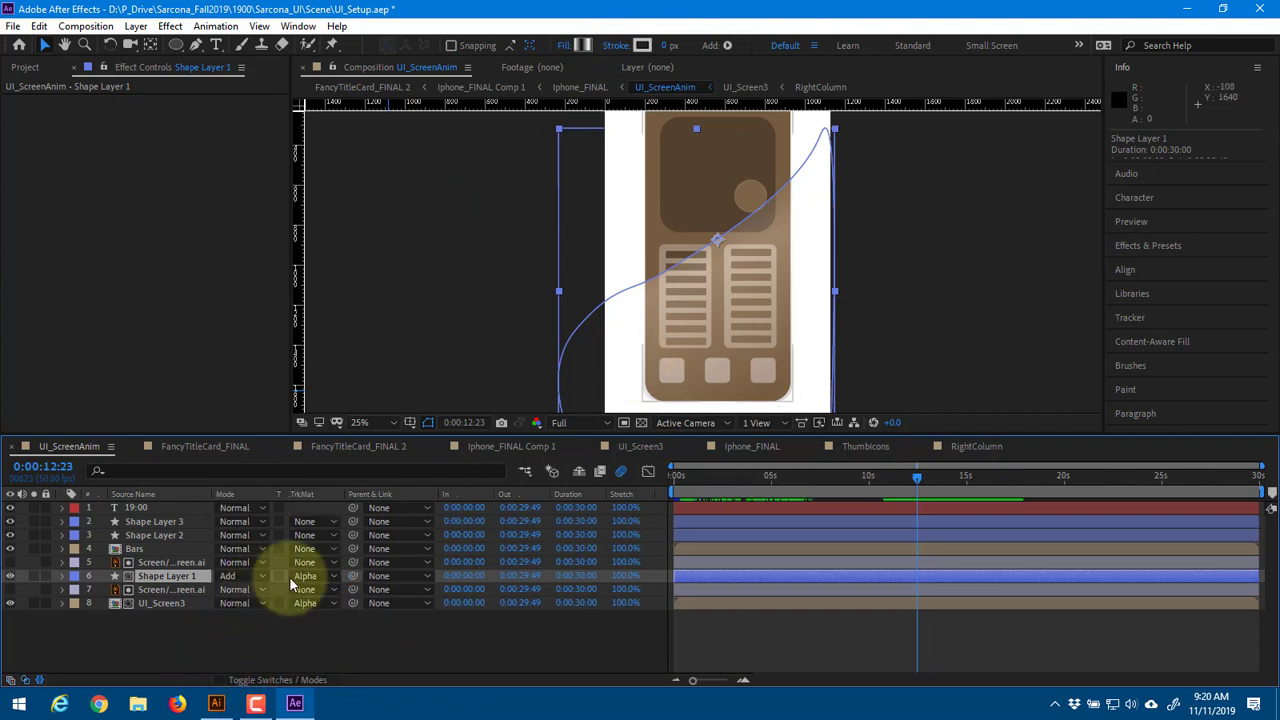
pyautogui.click(240, 576)
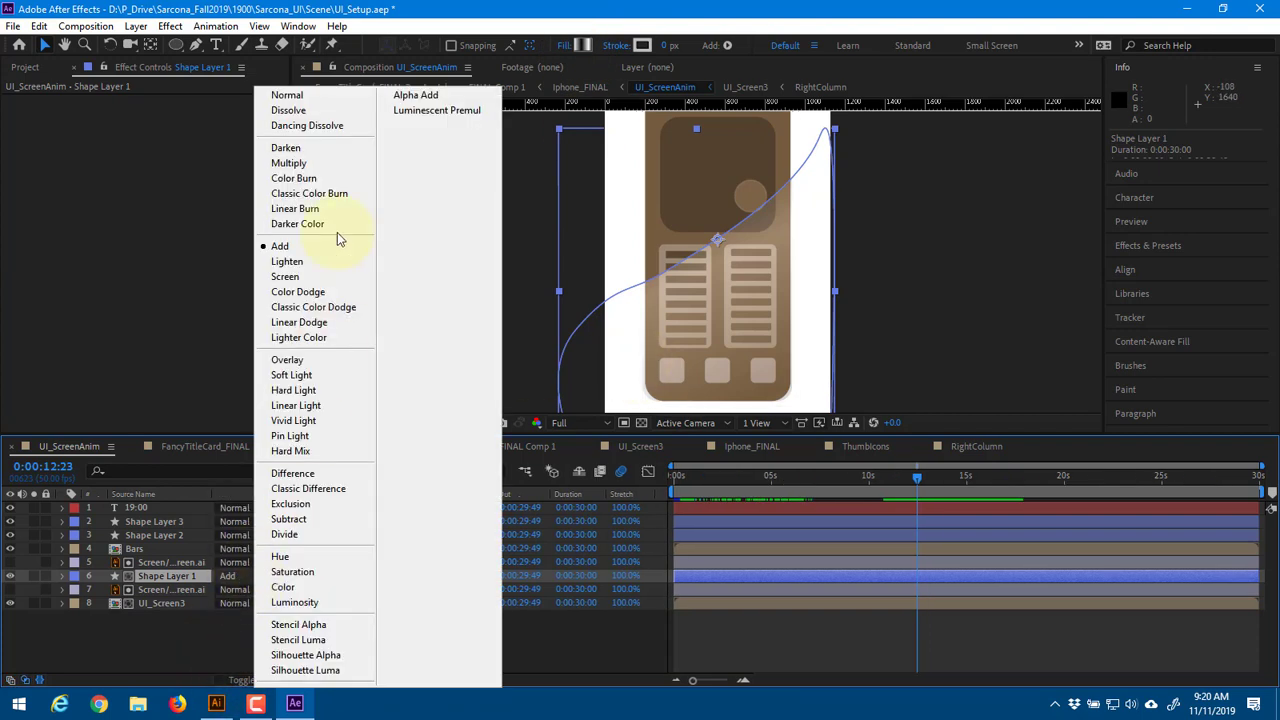
pyautogui.click(333, 95)
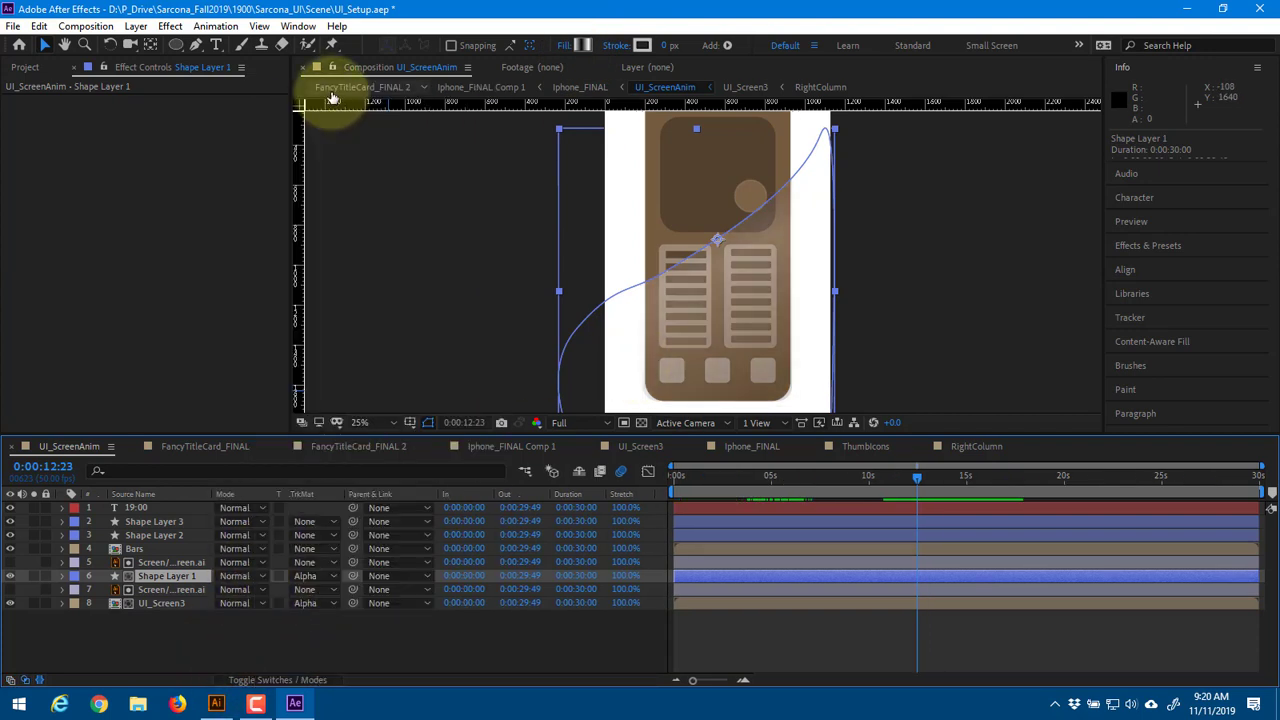
pyautogui.click(244, 576)
pyautogui.click(281, 246)
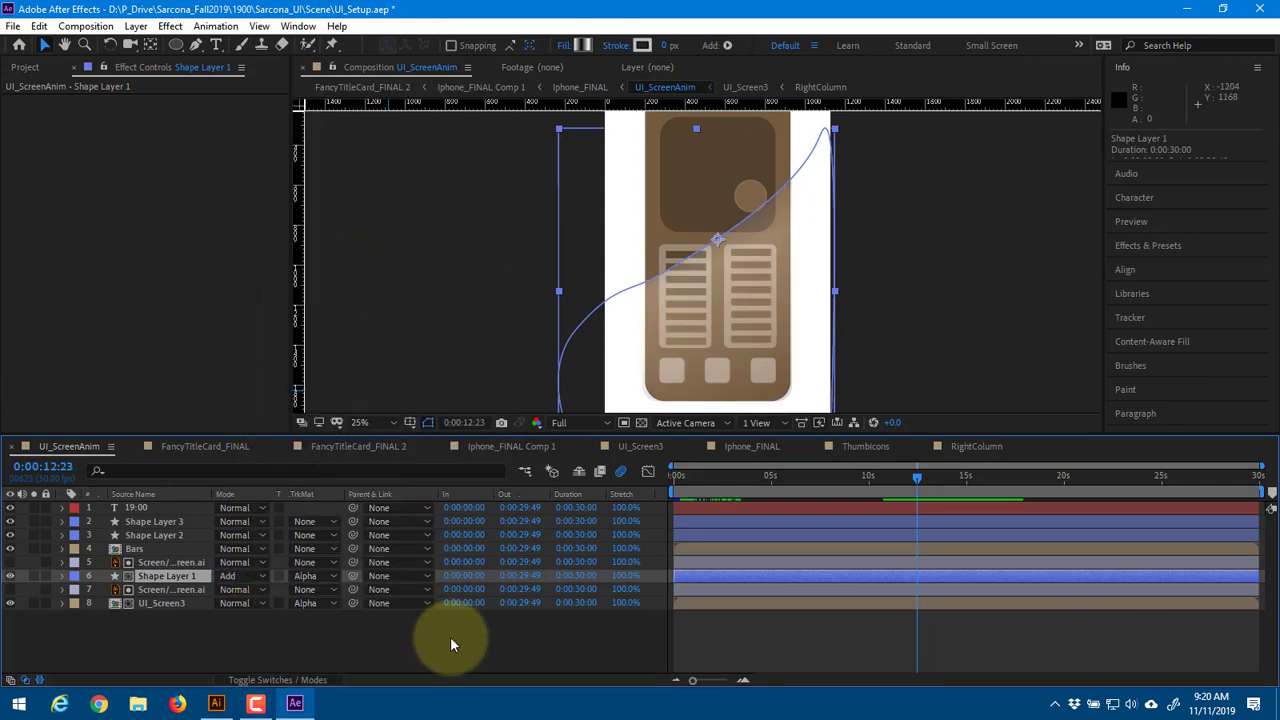
pyautogui.click(465, 617)
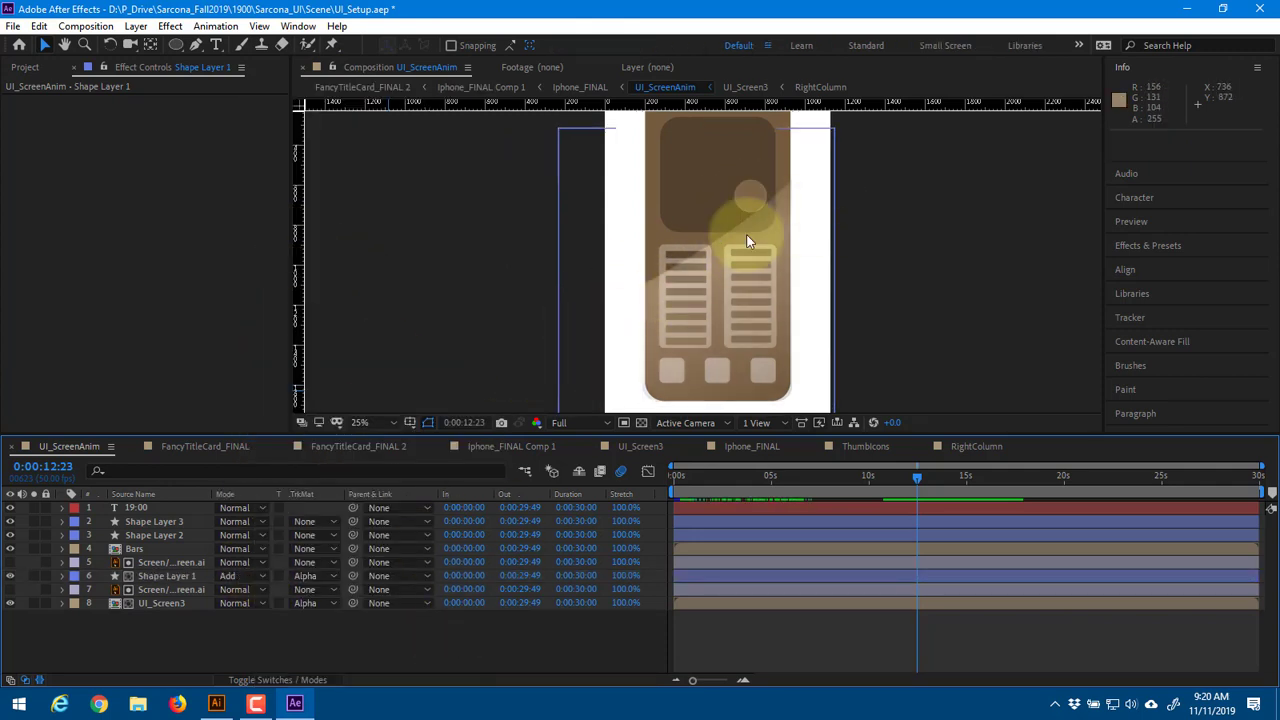
# Go up to Iphone_FINAL, inspect the phone with its screen, and continue up through Iphone_FINAL Comp 1 to FancyTitleCard_FINAL 2
pyautogui.click(572, 87)
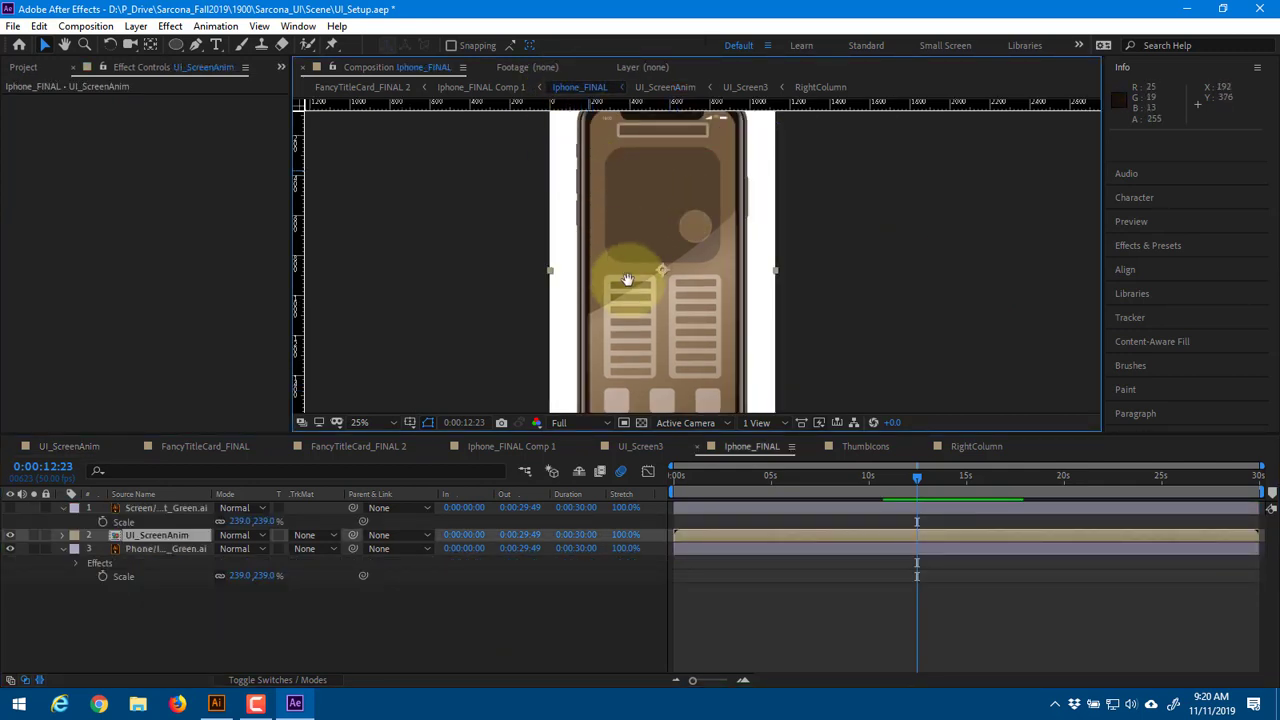
pyautogui.scroll(2, 627, 279)
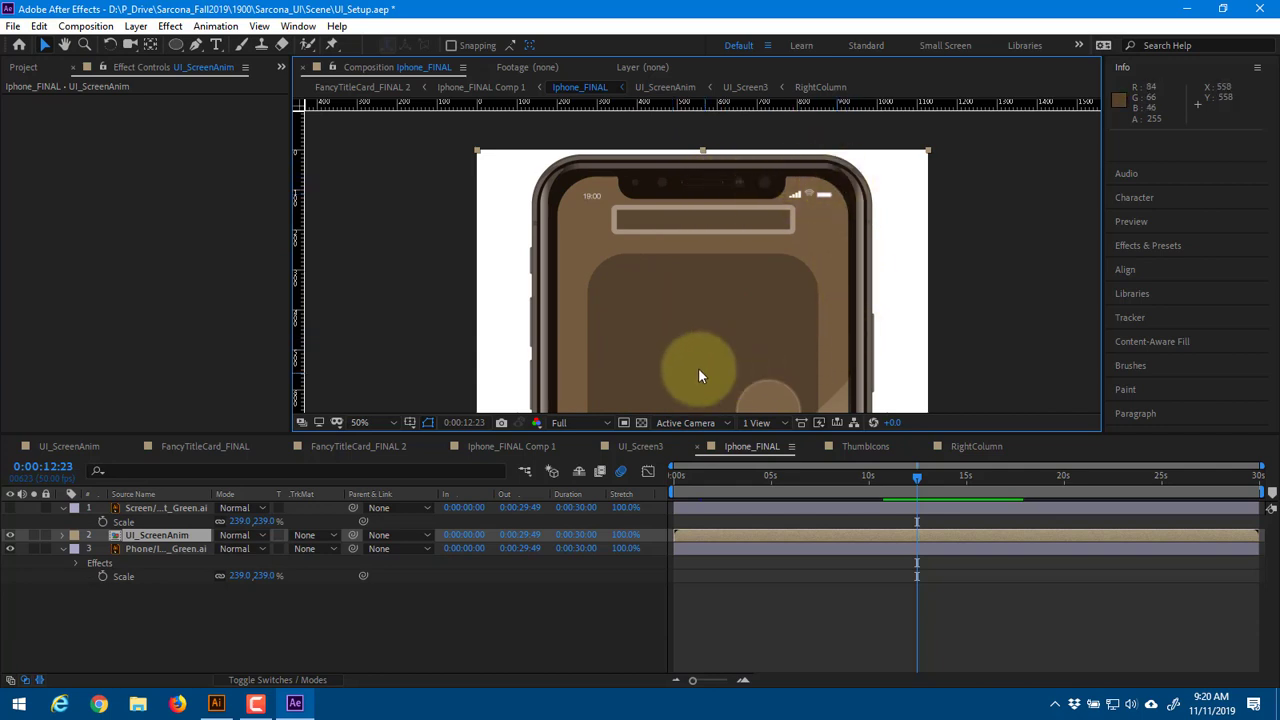
pyautogui.scroll(-2, 667, 324)
pyautogui.moveTo(731, 322); pyautogui.dragTo(694, 200)
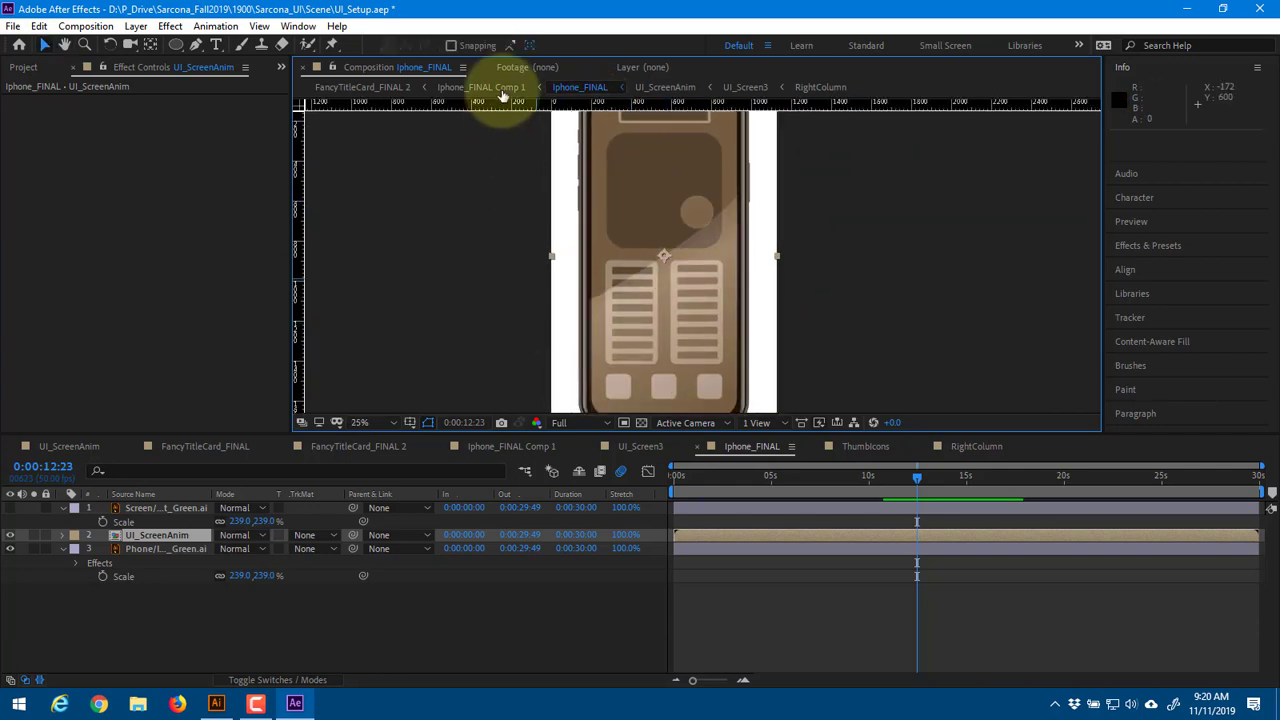
pyautogui.click(503, 88)
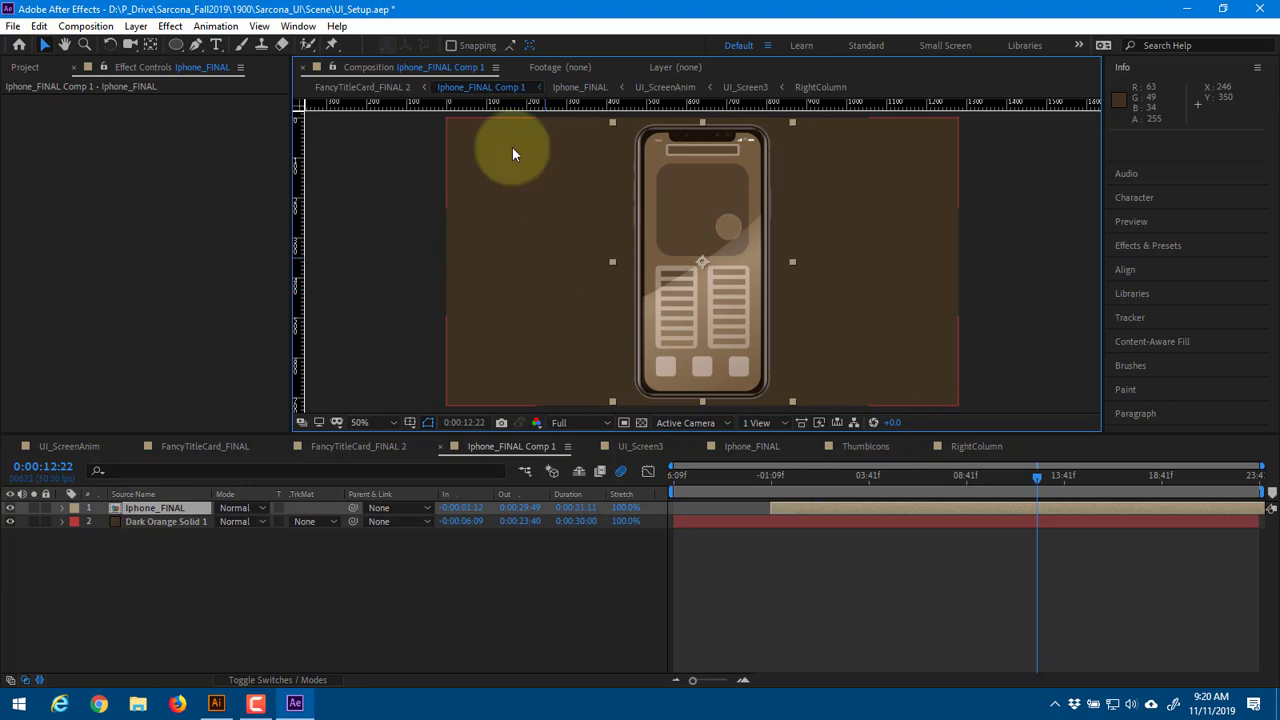
pyautogui.click(389, 87)
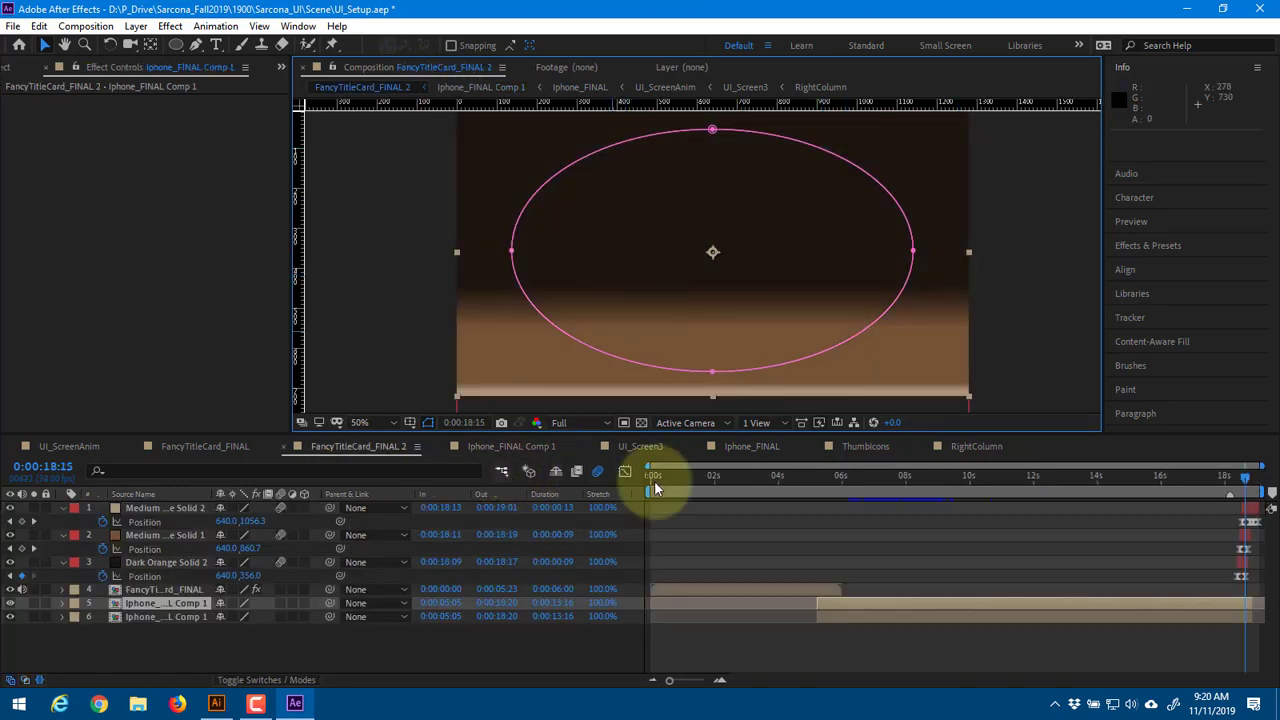
# Scrub FancyTitleCard_FINAL 2 to 0:00:14:15, inspect the phone's edge up close, and scrub back to 0:00:08:19
pyautogui.moveTo(680, 480); pyautogui.dragTo(1116, 491)
pyautogui.scroll(4, 666, 282)
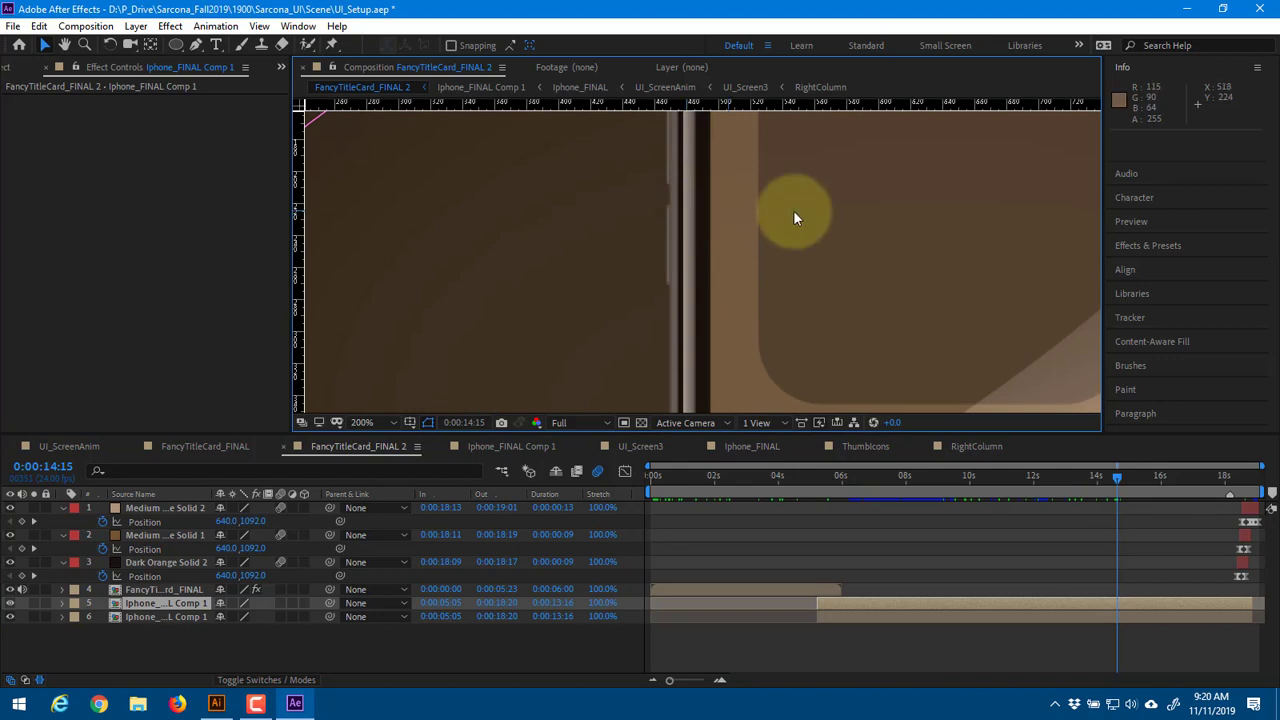
pyautogui.scroll(-6, 793, 210)
pyautogui.scroll(-1, 885, 260)
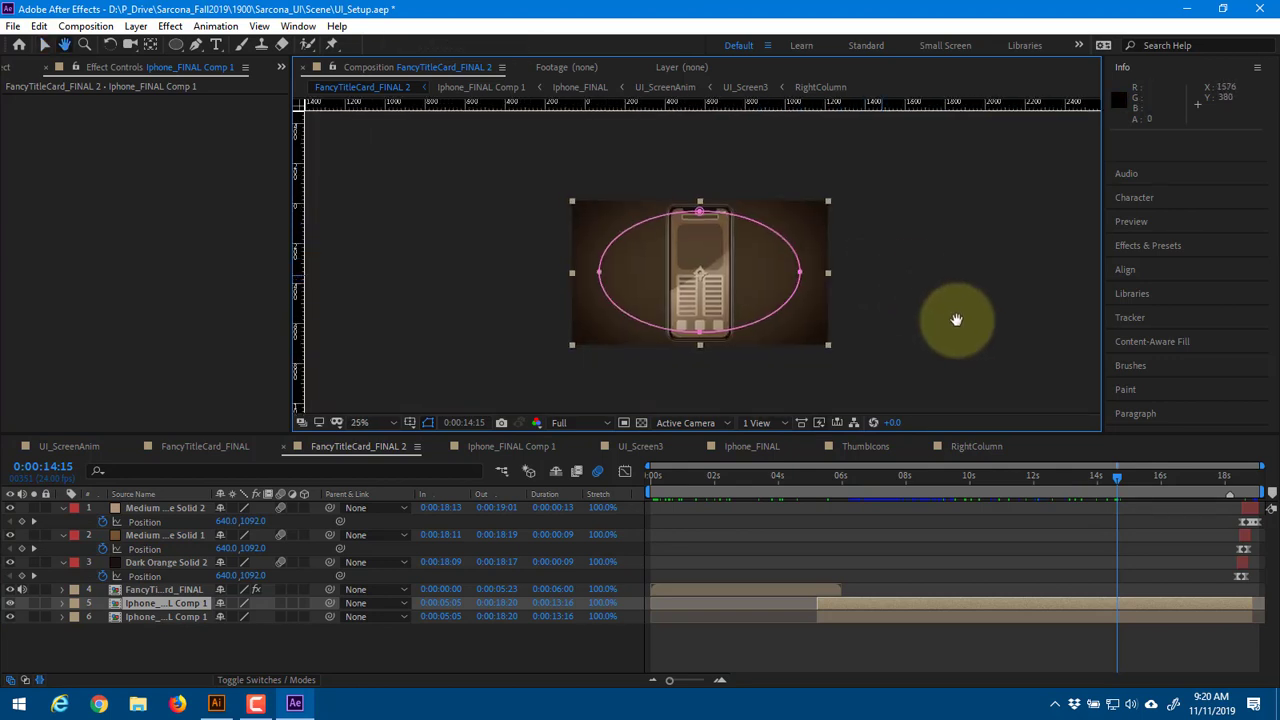
pyautogui.moveTo(1130, 476); pyautogui.dragTo(932, 480)
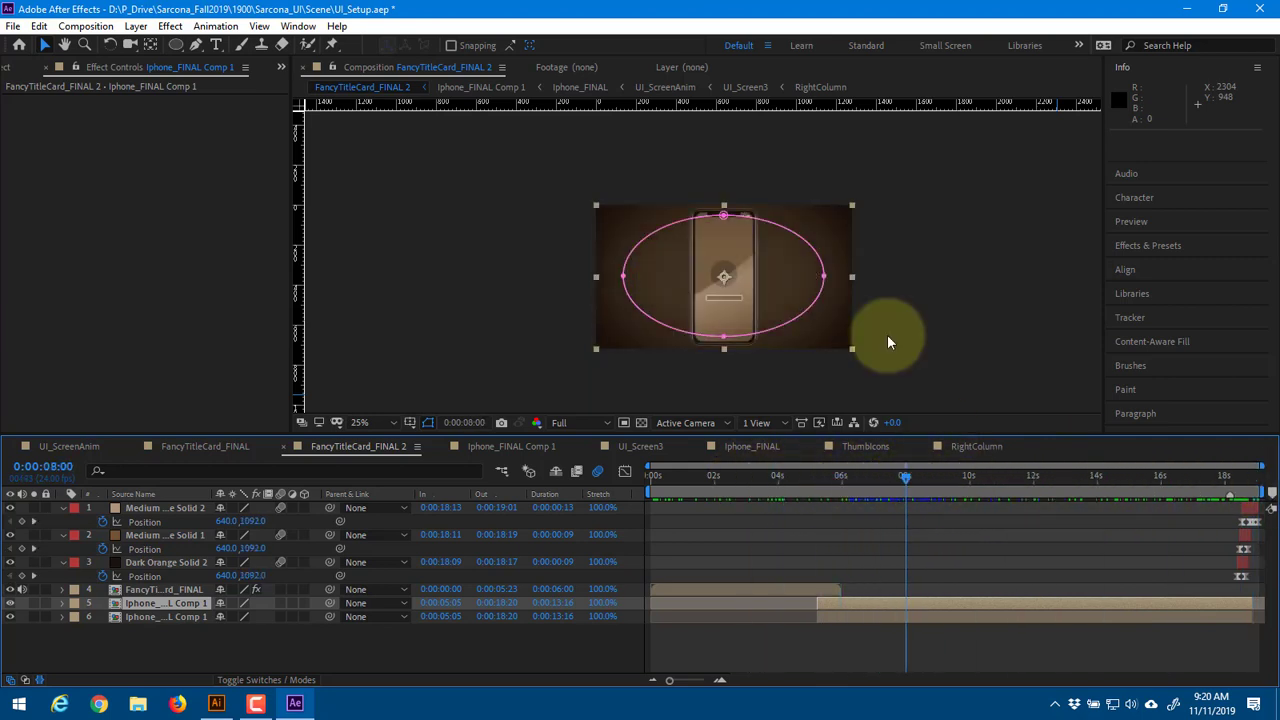
# Examine the phone frame up close at 0:00:08:19, and review the animation up to 0:00:17:02 with the whole phone in view
pyautogui.scroll(2, 860, 243)
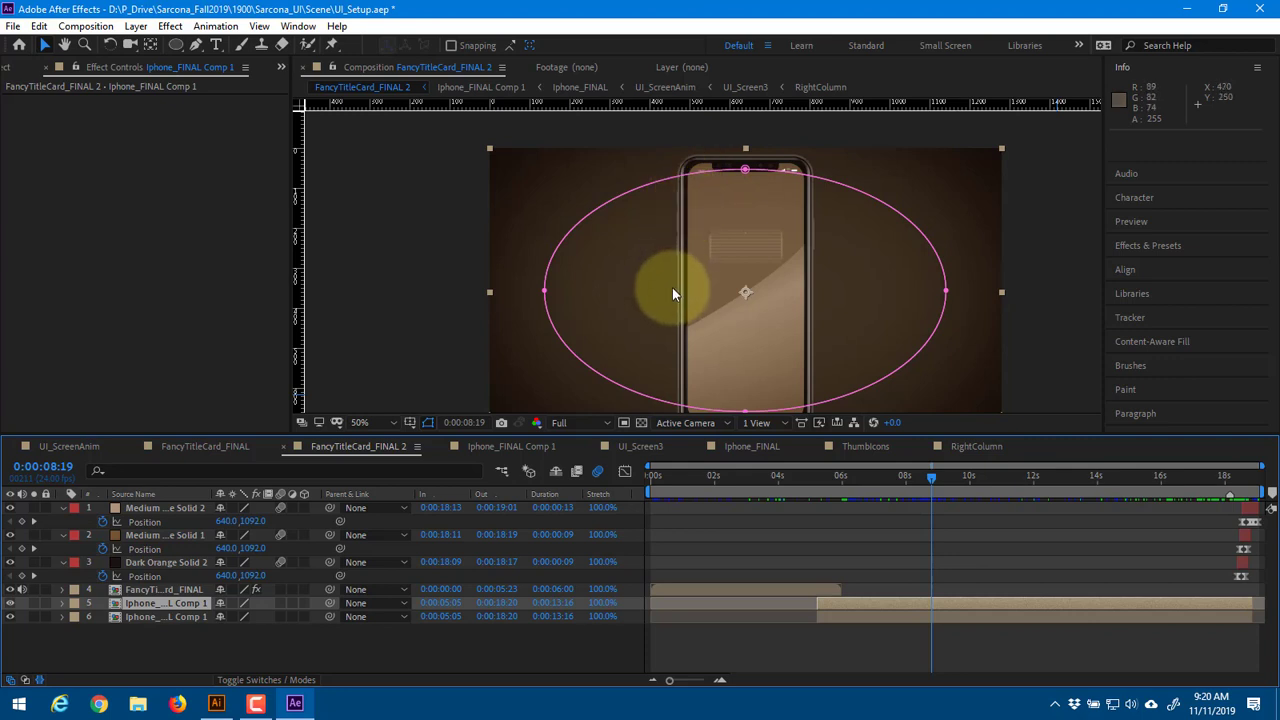
pyautogui.scroll(4, 672, 288)
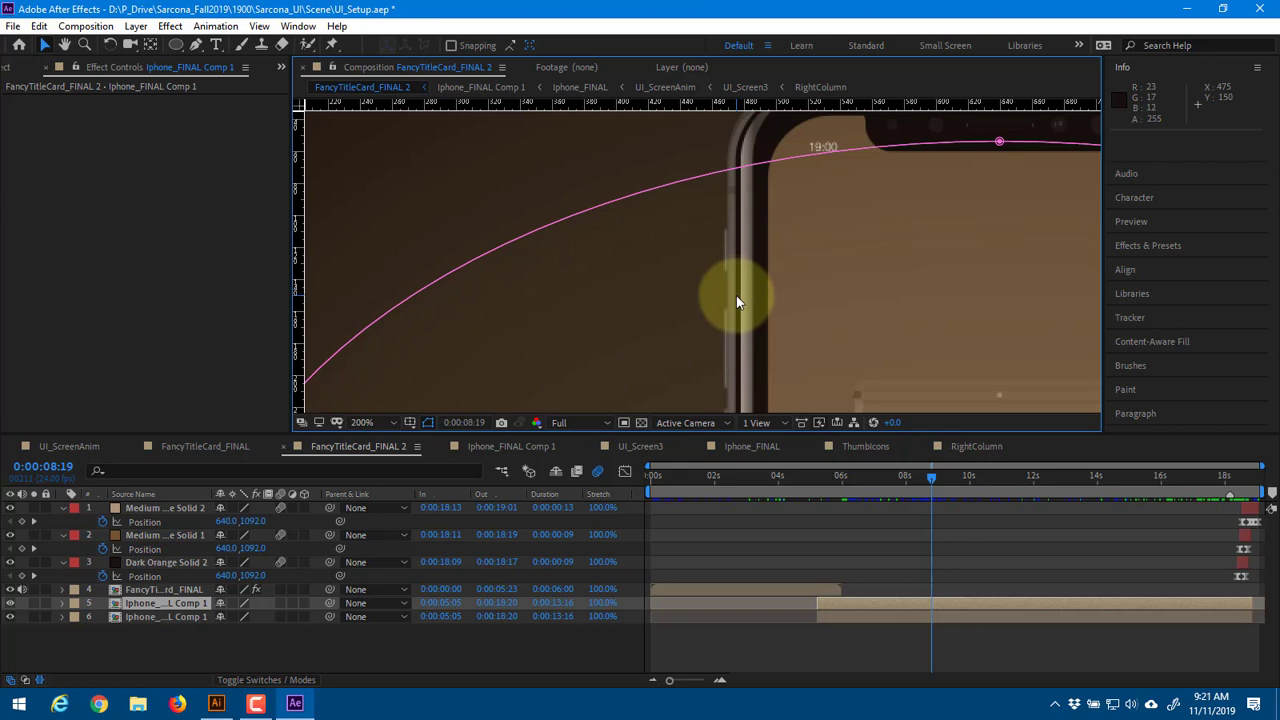
pyautogui.scroll(-2, 736, 296)
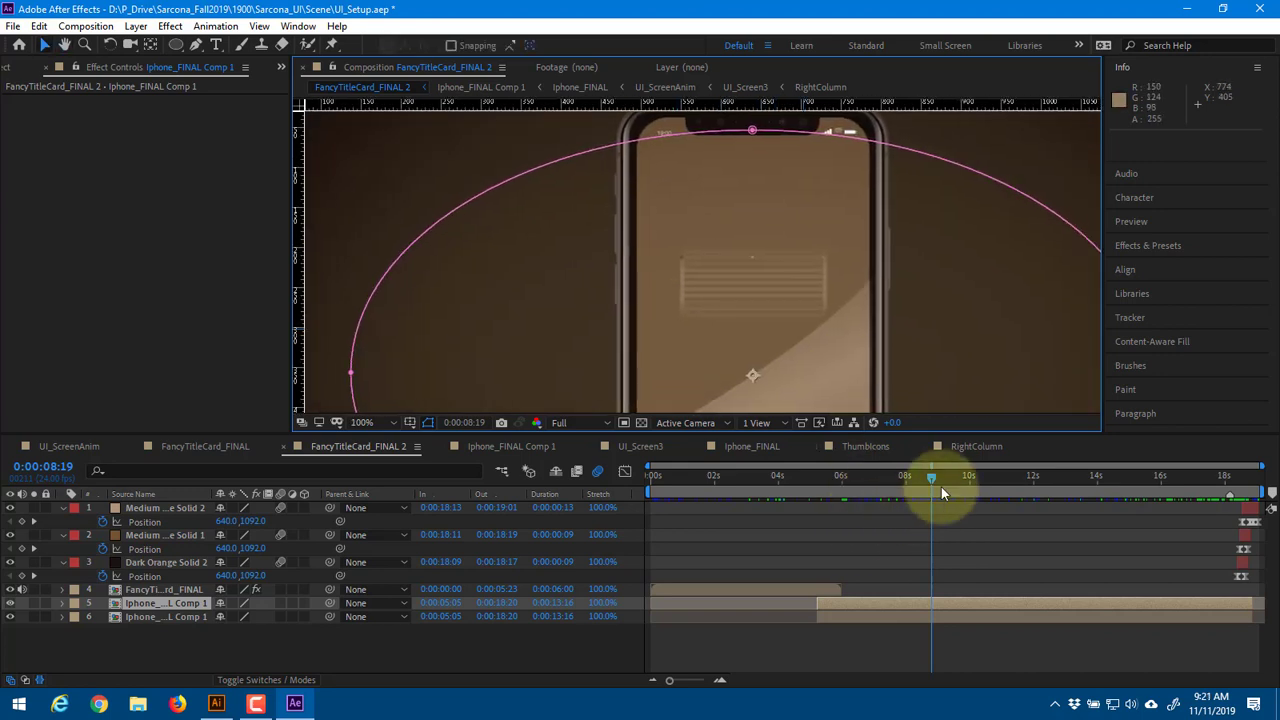
pyautogui.moveTo(941, 487); pyautogui.dragTo(1195, 484)
pyautogui.scroll(-1, 919, 305)
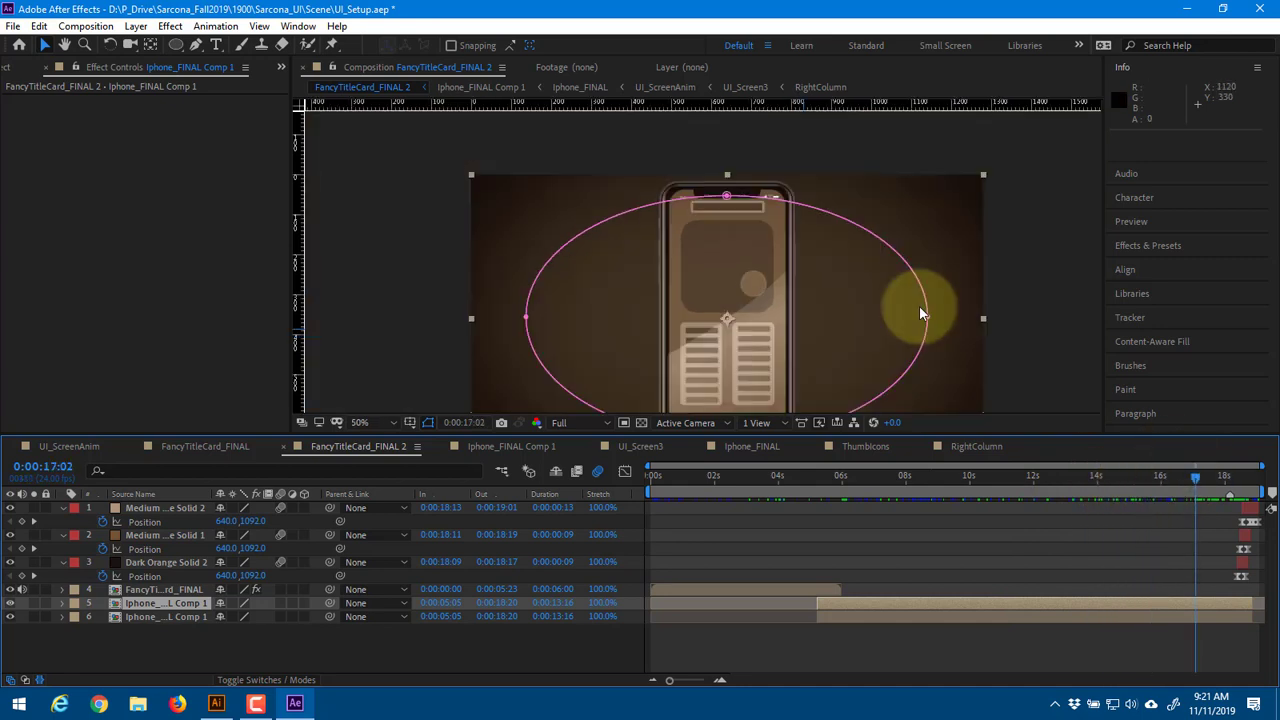
pyautogui.moveTo(904, 347); pyautogui.dragTo(836, 264)
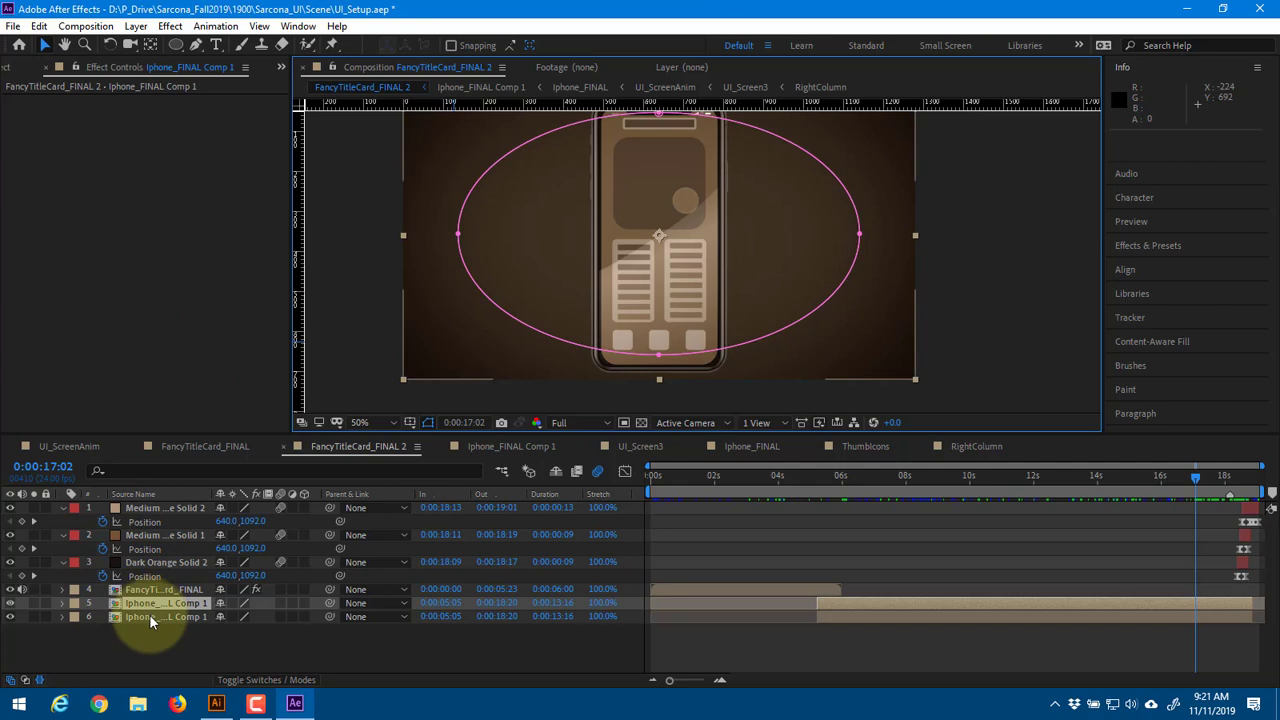
# Go down through Iphone_FINAL Comp 1 to Iphone_FINAL, and hide and reshow UI_ScreenAnim to inspect the empty phone behind it
pyautogui.click(453, 87)
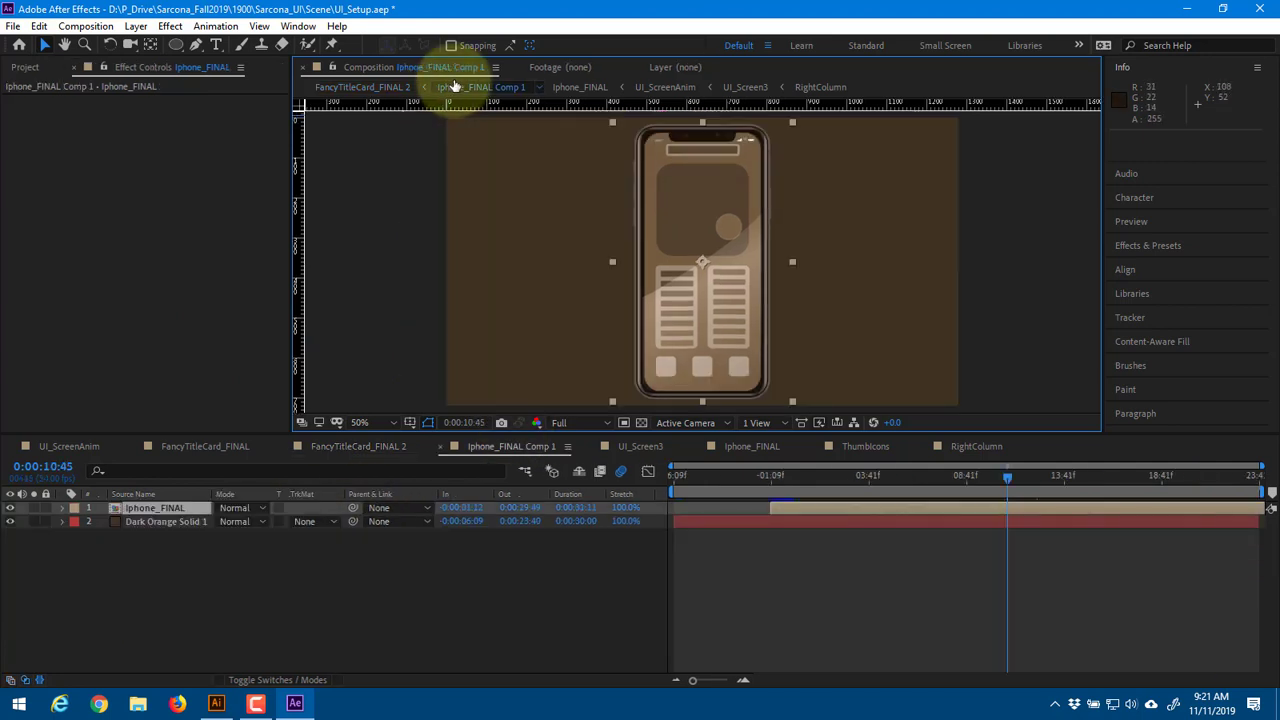
pyautogui.click(580, 87)
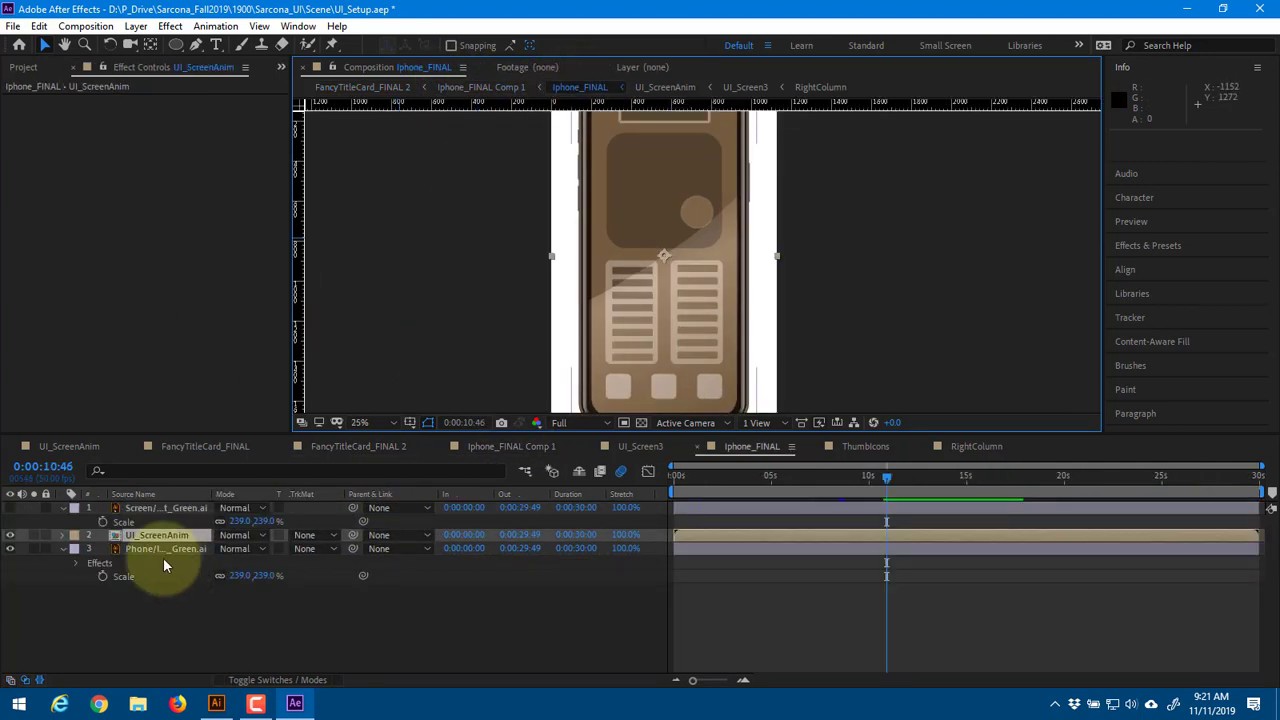
pyautogui.click(10, 536)
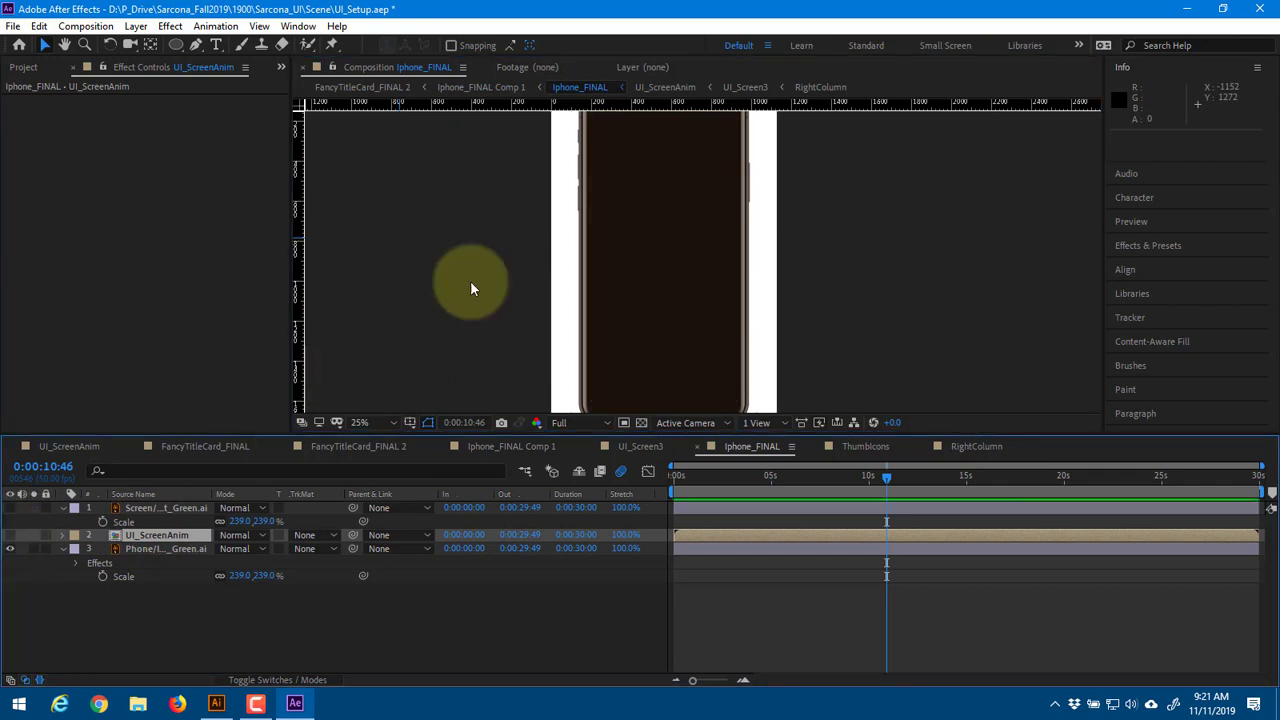
pyautogui.press('space')
pyautogui.moveTo(484, 282); pyautogui.dragTo(480, 340)
pyautogui.click(31, 538)
pyautogui.click(10, 537)
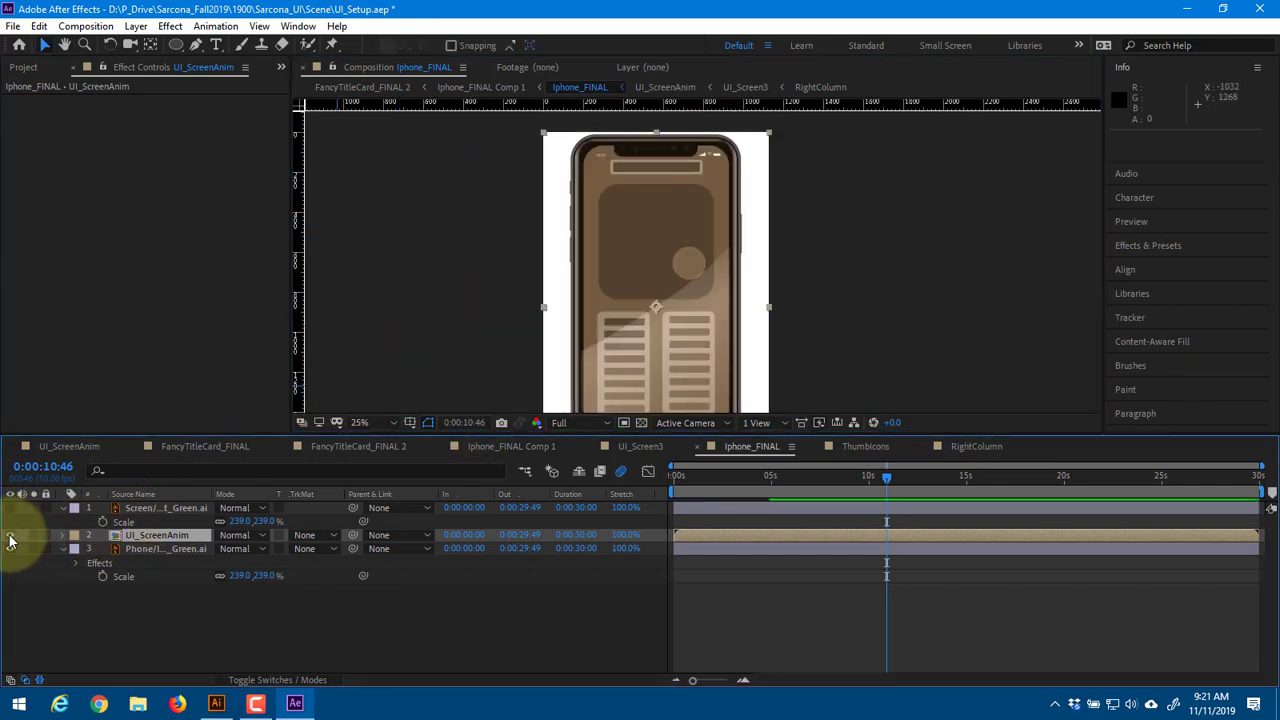
# Bring the lower part of the phone into view and scrub Iphone_FINAL to 0:00:14:05
pyautogui.press('space')
pyautogui.moveTo(689, 229); pyautogui.dragTo(679, 179)
pyautogui.moveTo(877, 480); pyautogui.dragTo(949, 480)
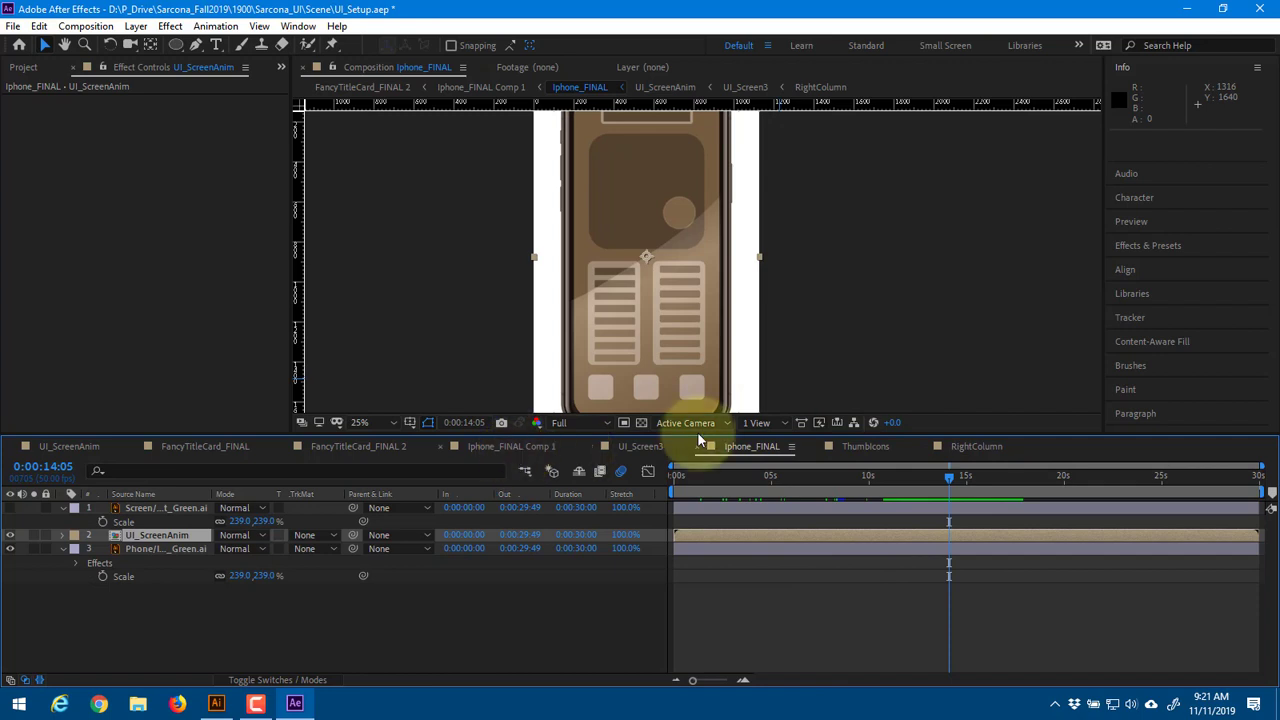
# Return to the FancyTitleCard_FINAL 2 composition and save the project
pyautogui.click(380, 88)
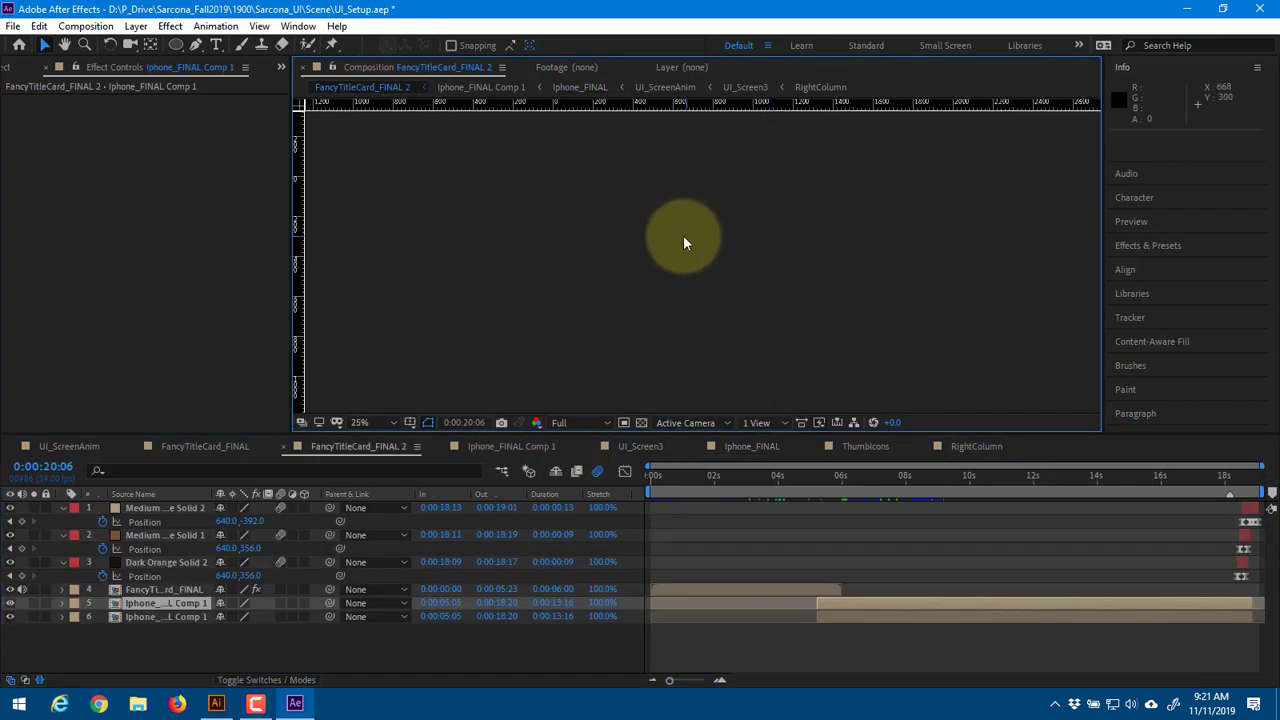
pyautogui.click(13, 26)
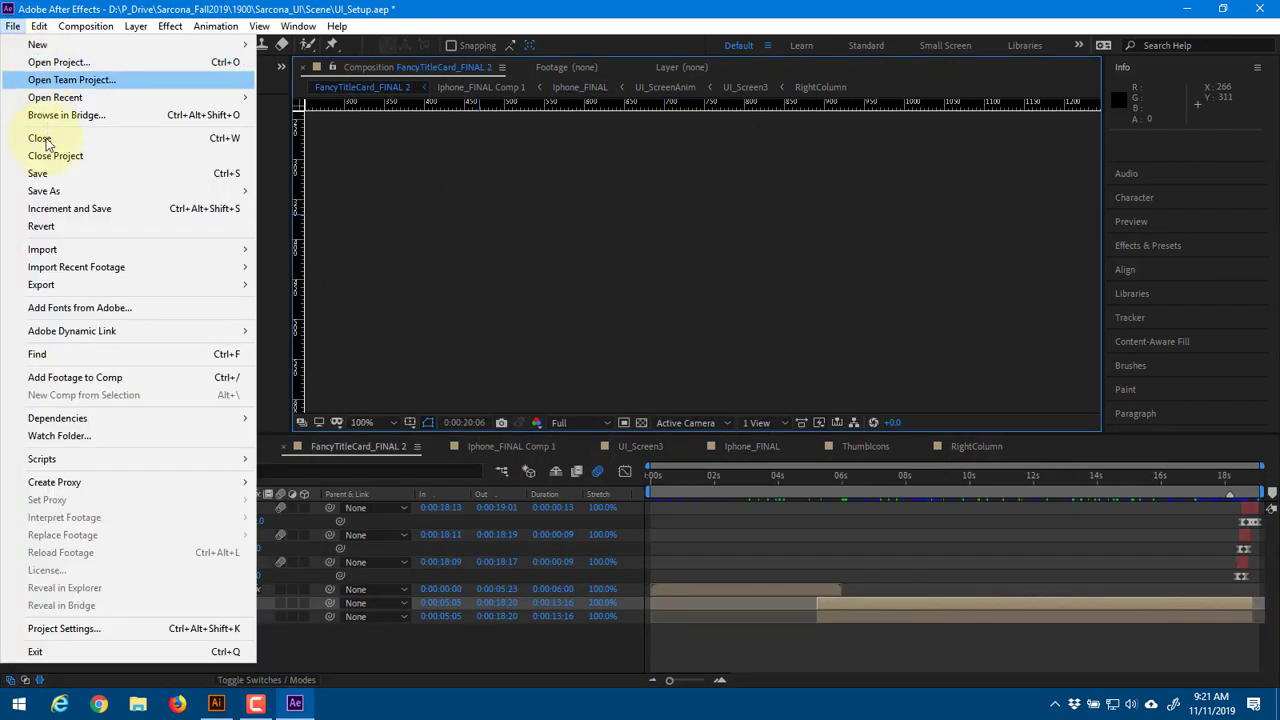
pyautogui.click(35, 172)
# Open the CornerPin_Tracking.aep project from the tracking folder under ClassAssignments > 2560 on P_Drive
pyautogui.click(14, 27)
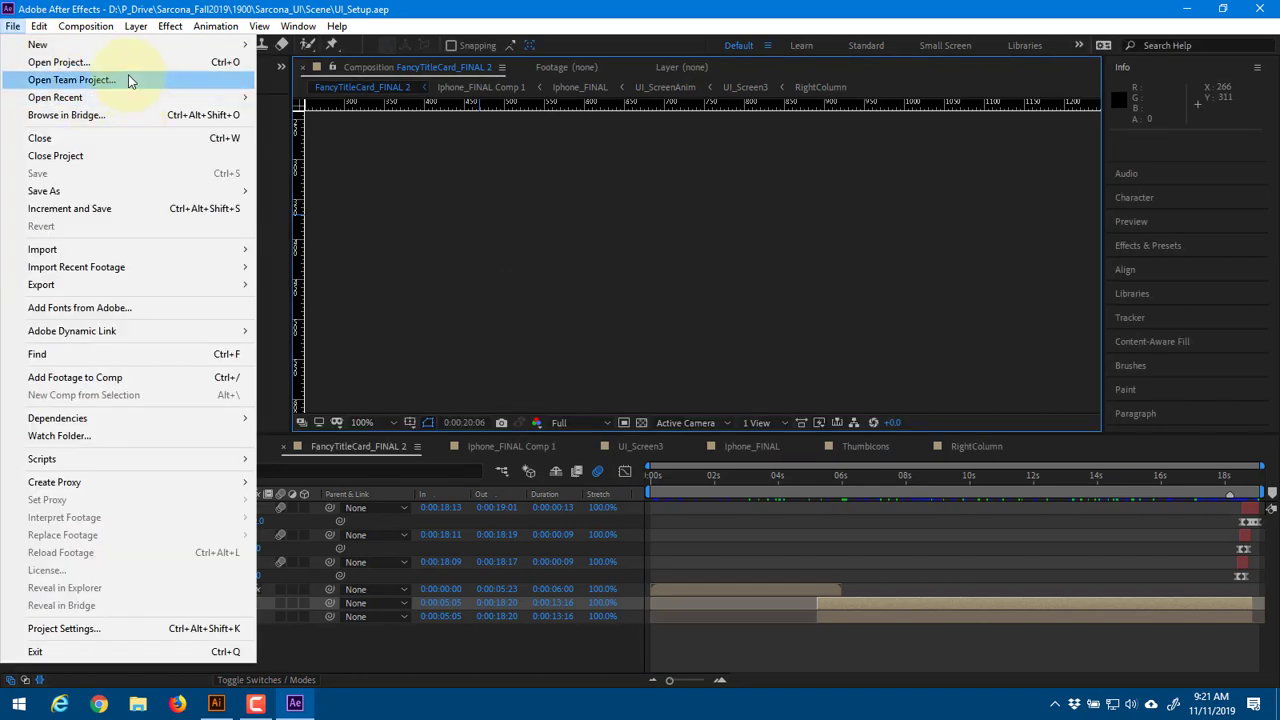
pyautogui.click(127, 61)
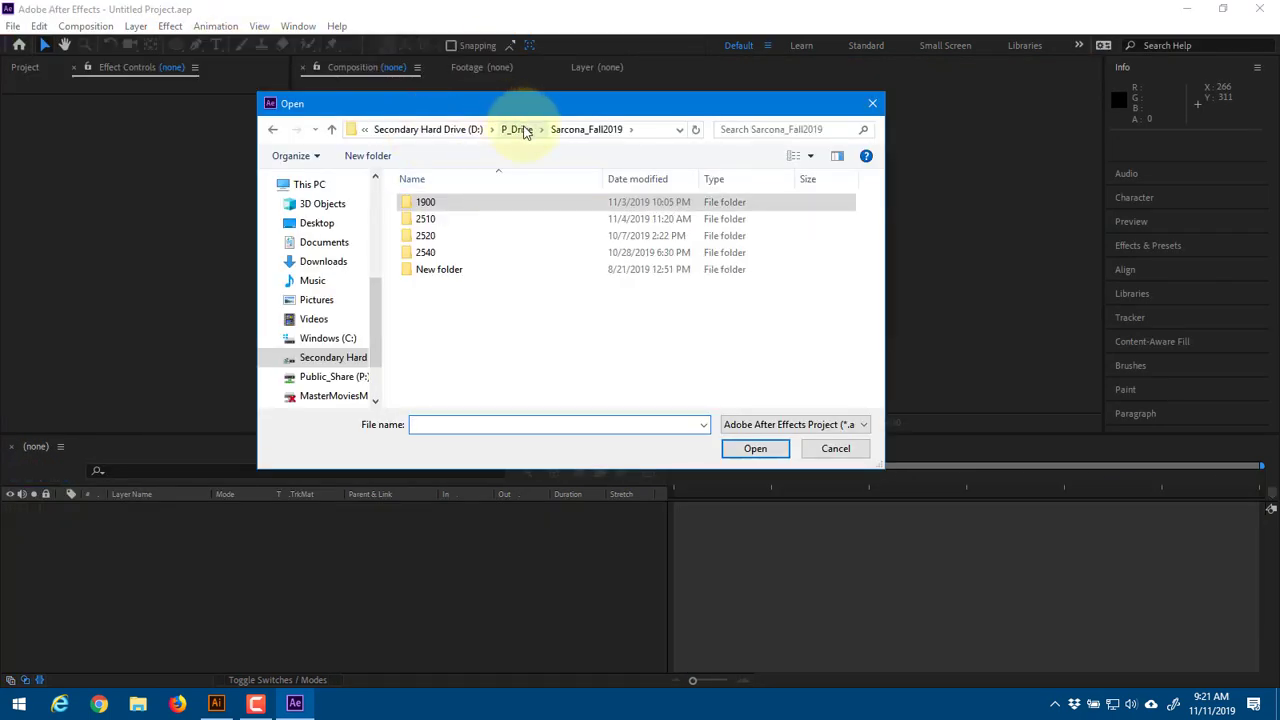
pyautogui.click(520, 129)
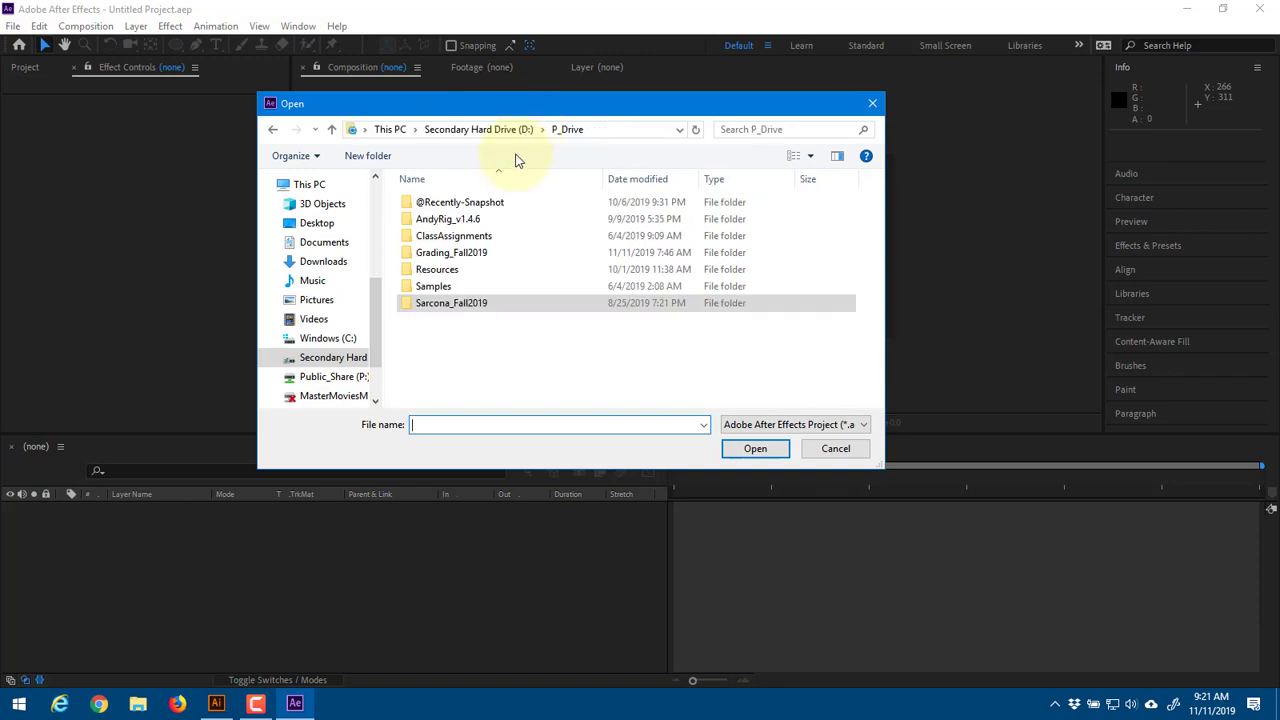
pyautogui.doubleClick(460, 236)
pyautogui.doubleClick(455, 303)
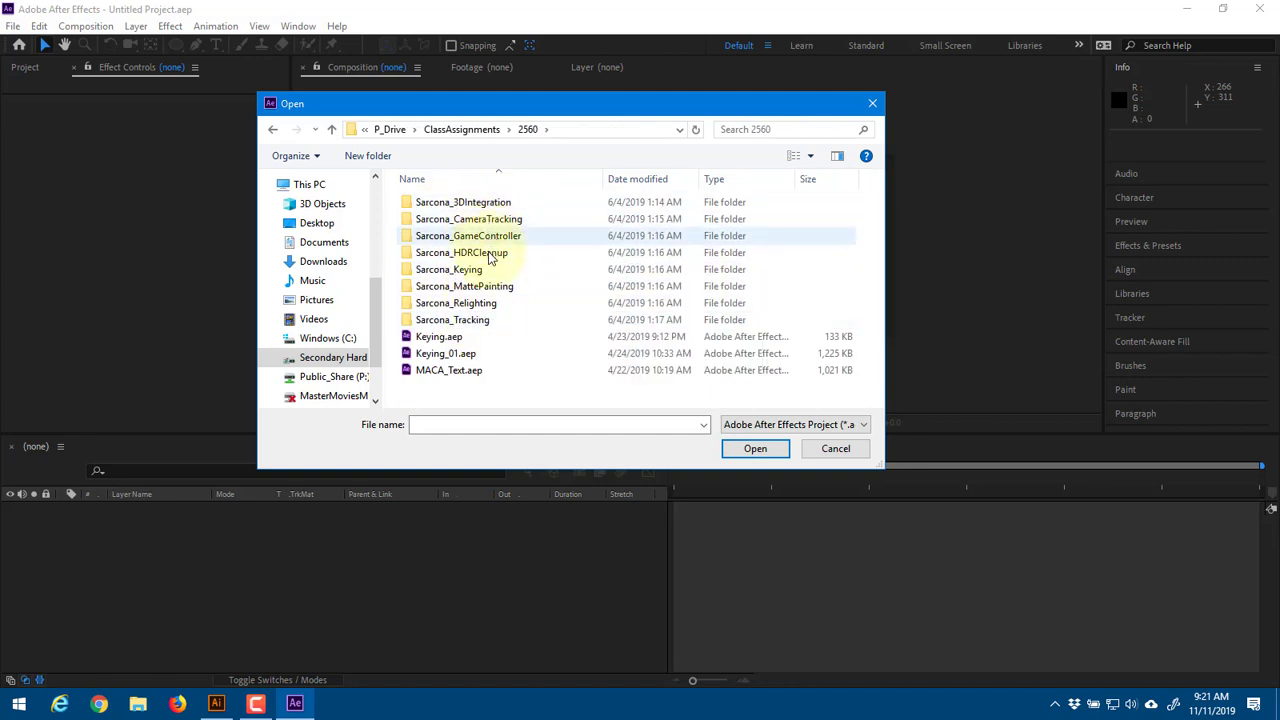
pyautogui.doubleClick(483, 320)
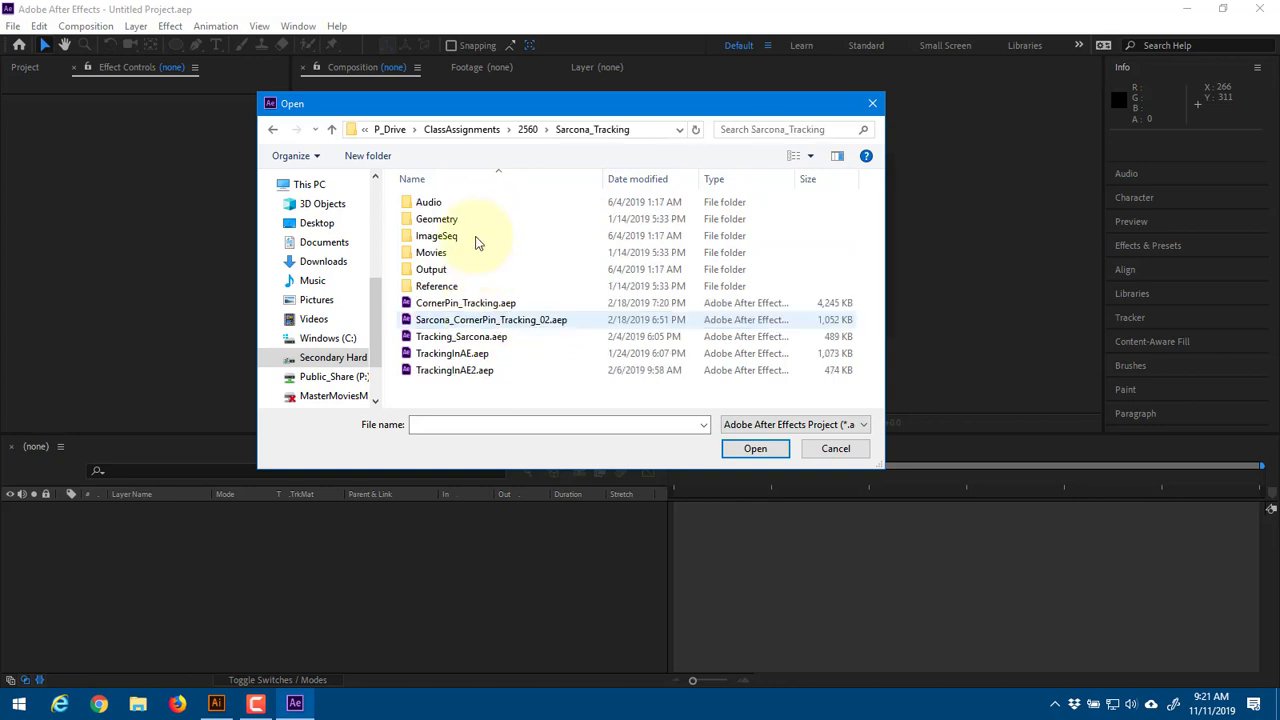
pyautogui.click(510, 305)
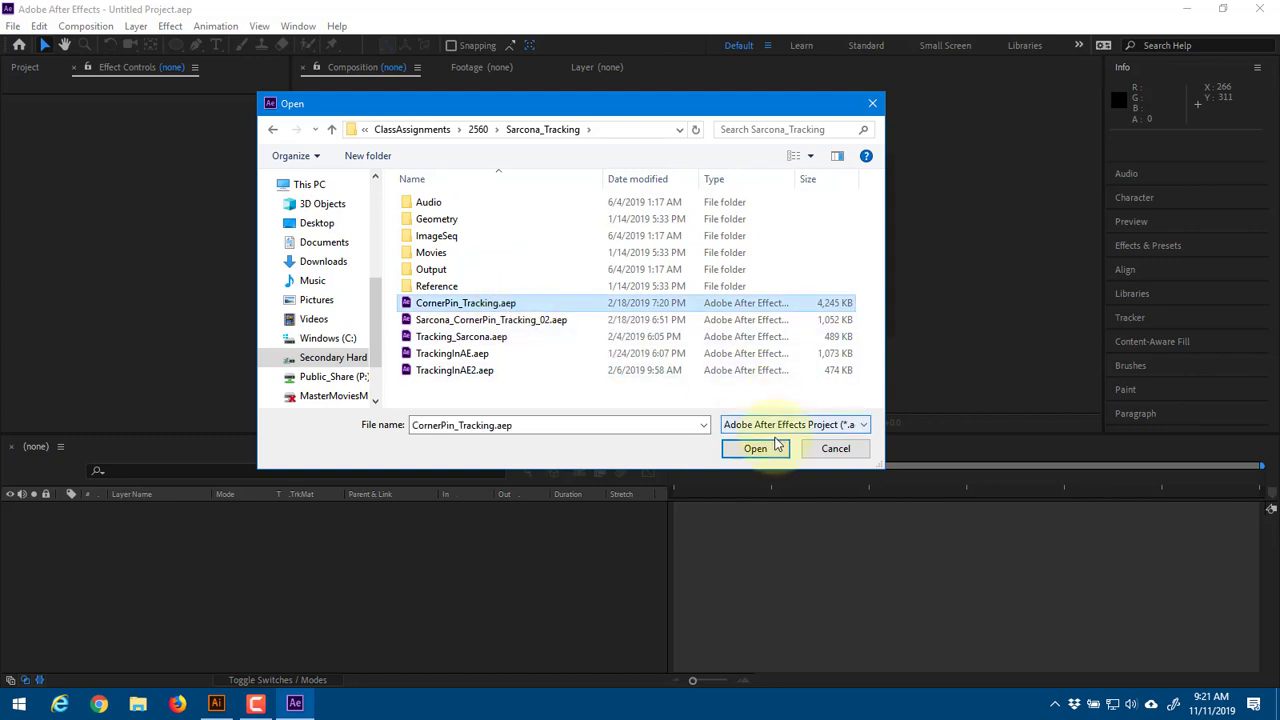
pyautogui.click(777, 447)
pyautogui.click(790, 378)
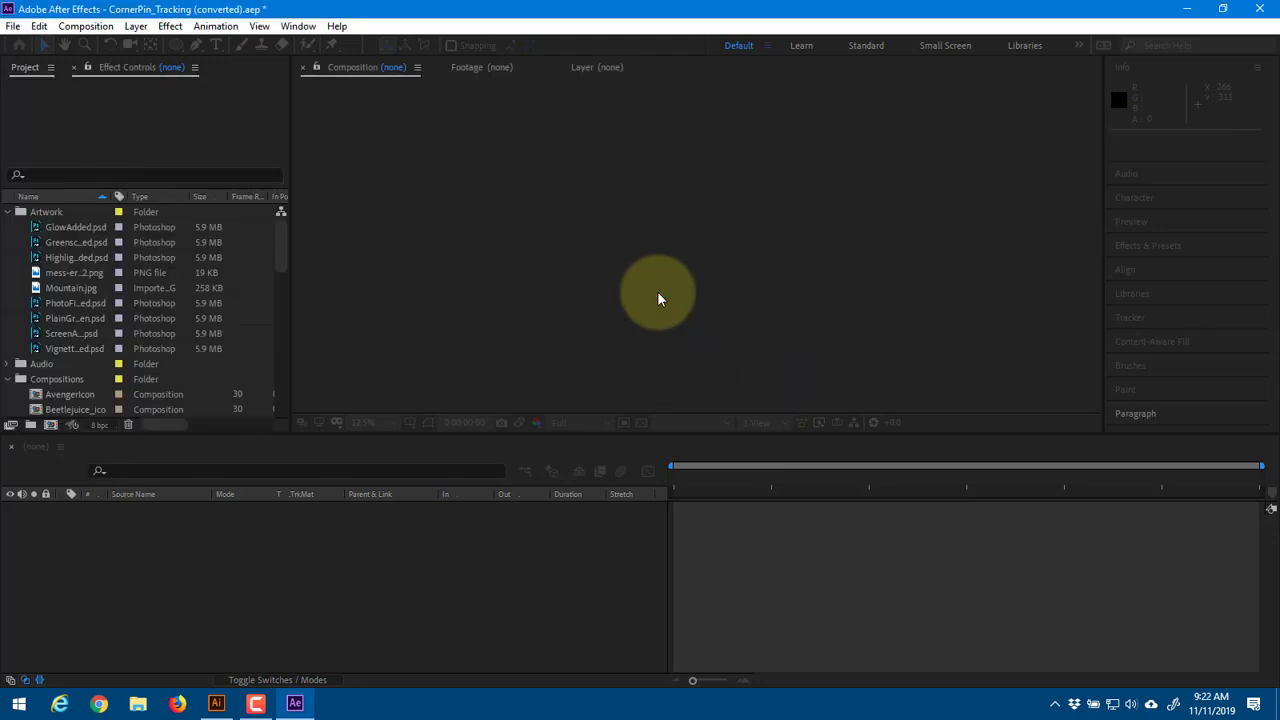
pyautogui.click(400, 314)
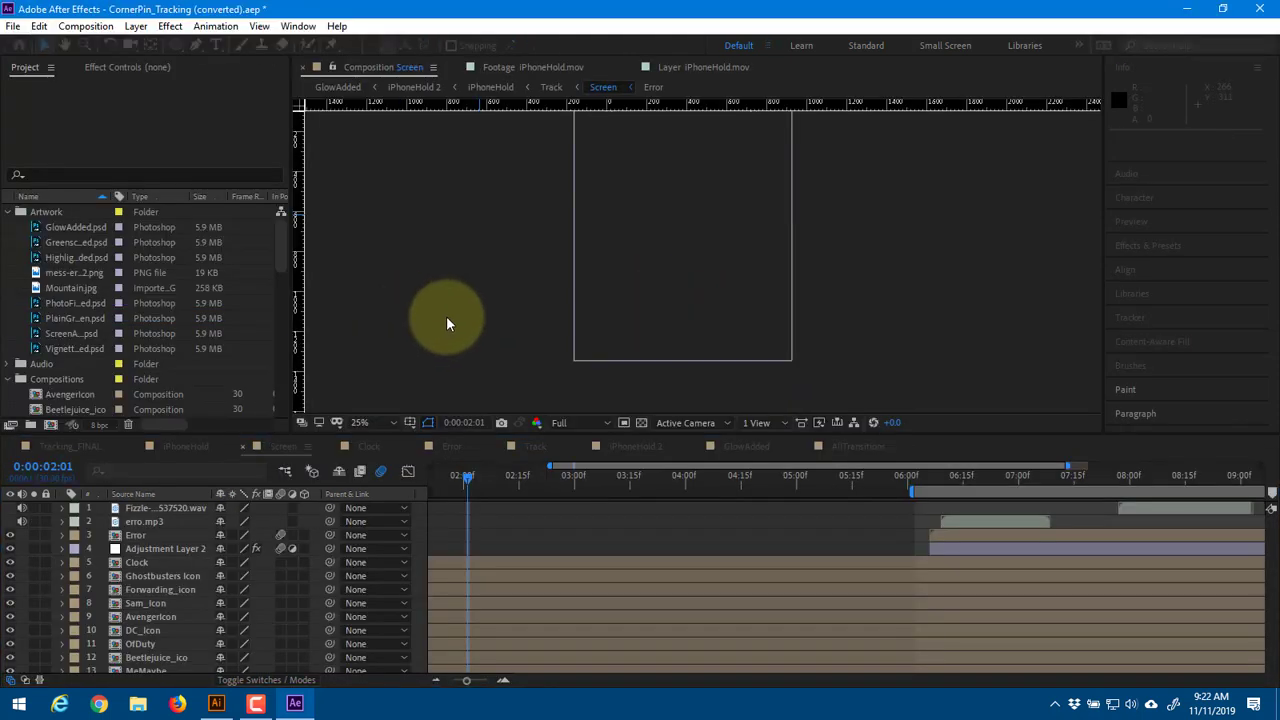
# Examine the app icons in the Screen composition's phone interface at 50% magnification
pyautogui.moveTo(713, 265)
pyautogui.mouseDown()
pyautogui.moveTo(707, 331)
pyautogui.moveTo(711, 290)
pyautogui.mouseUp()
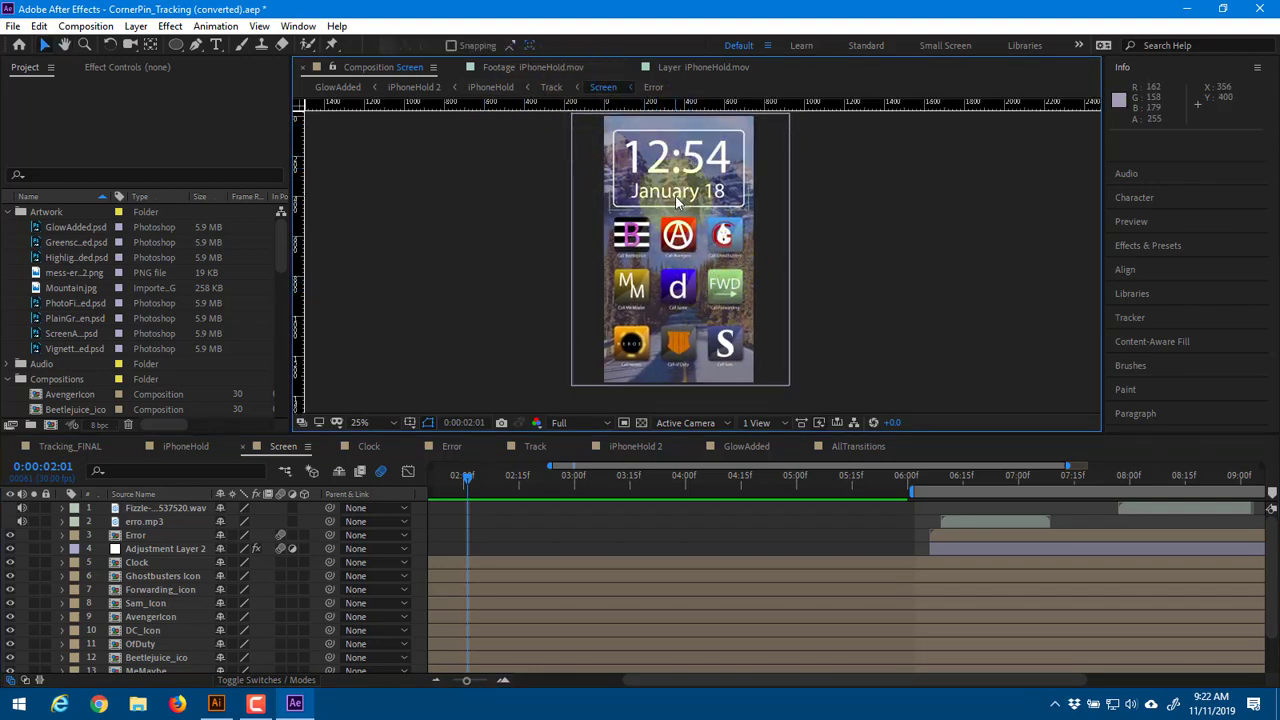
pyautogui.press('.')
pyautogui.press('.')
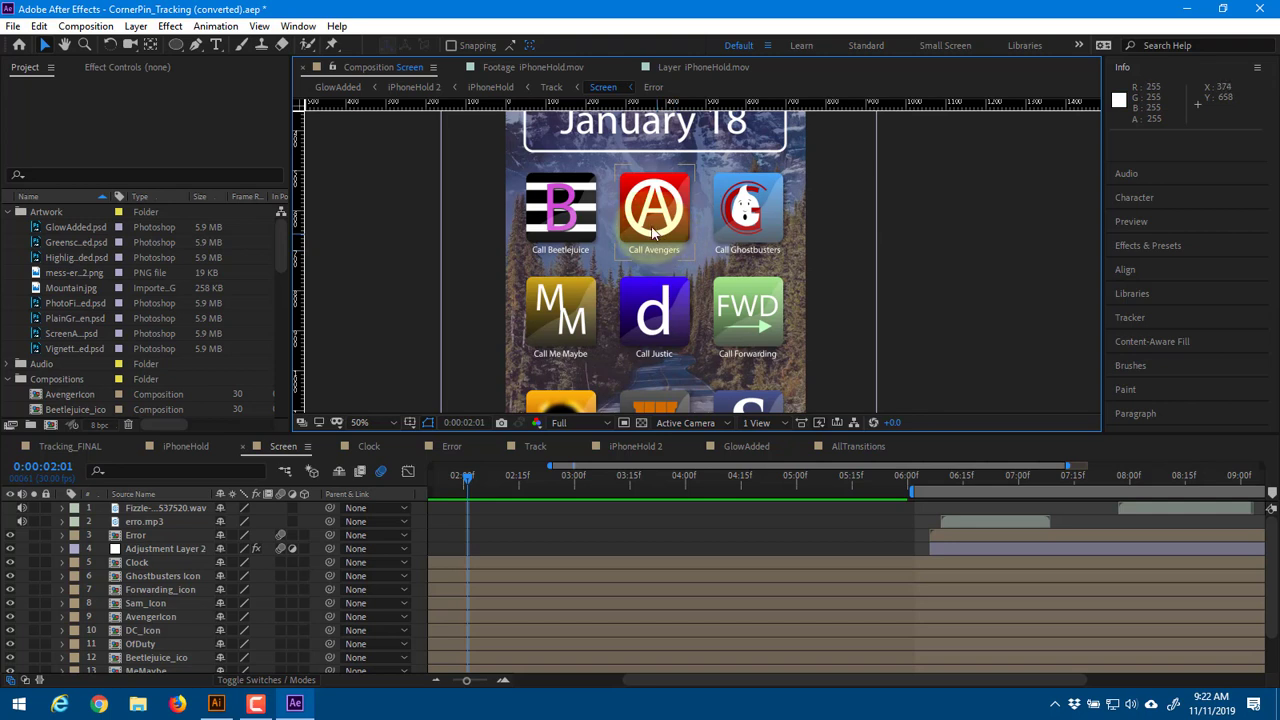
# Open the GlowAdded composition, play it from the beginning, and scrub it to 0;00;03;02
pyautogui.click(358, 89)
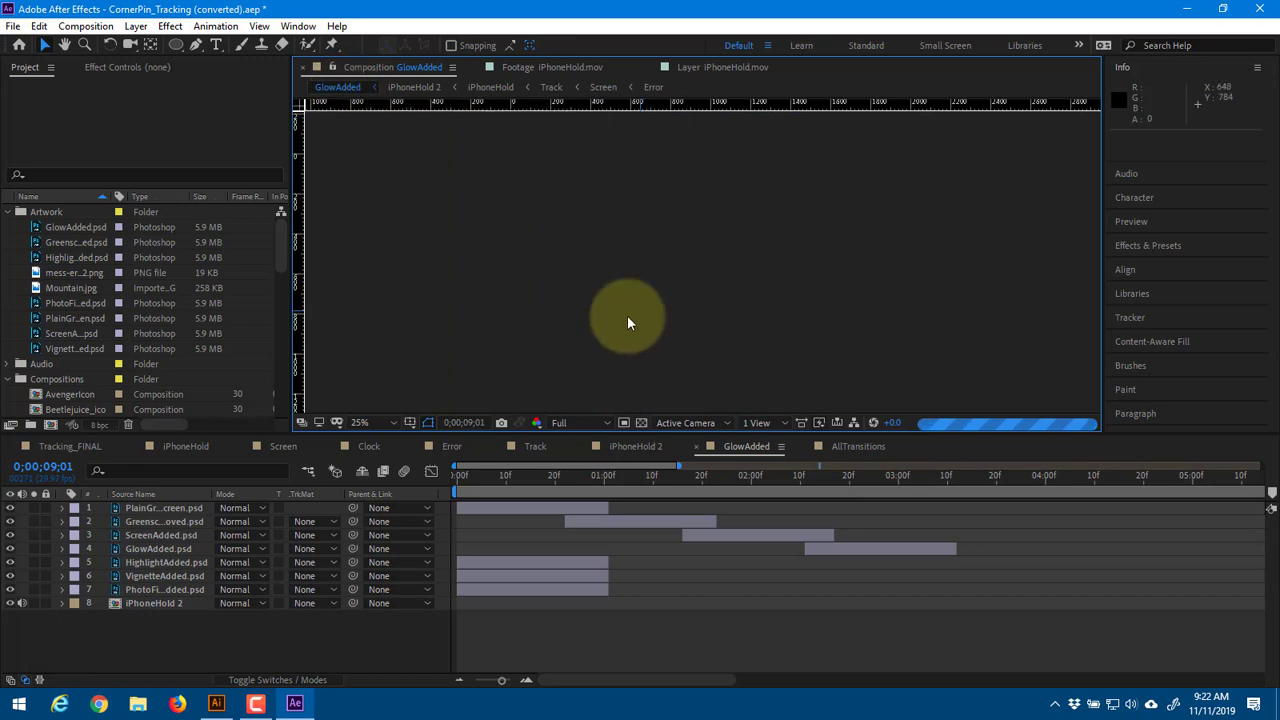
pyautogui.click(457, 477)
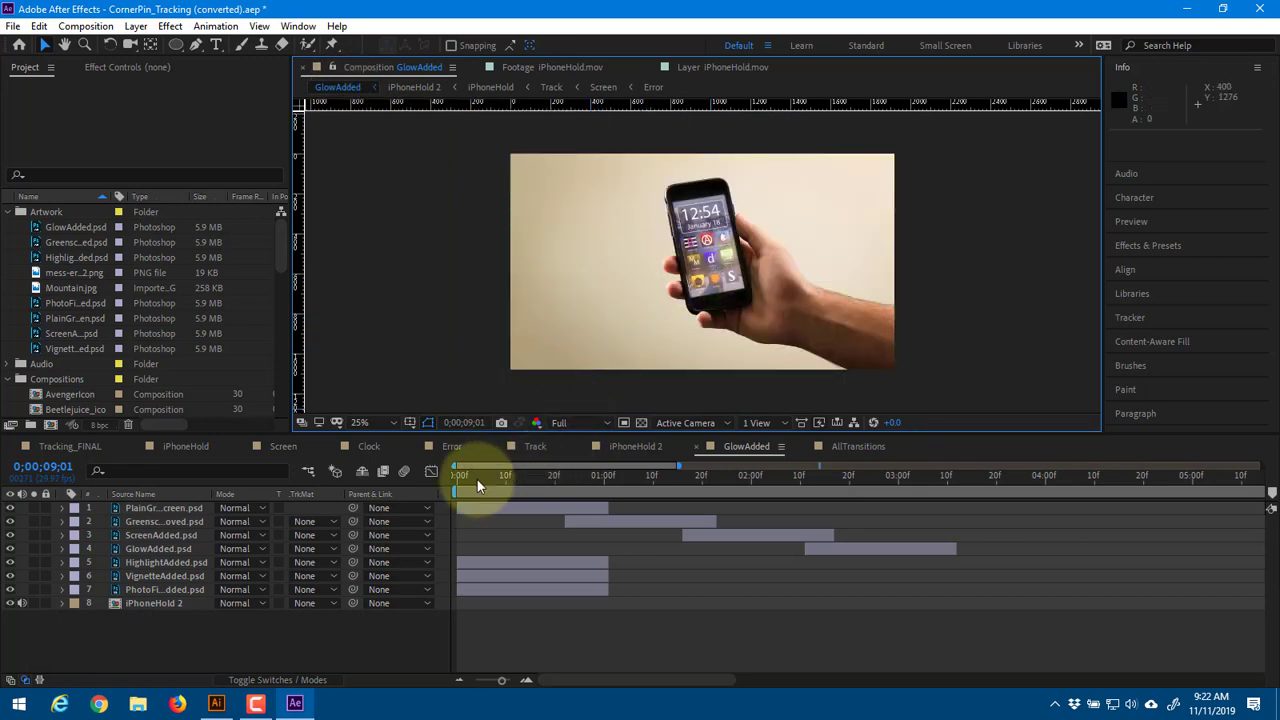
pyautogui.press('space')
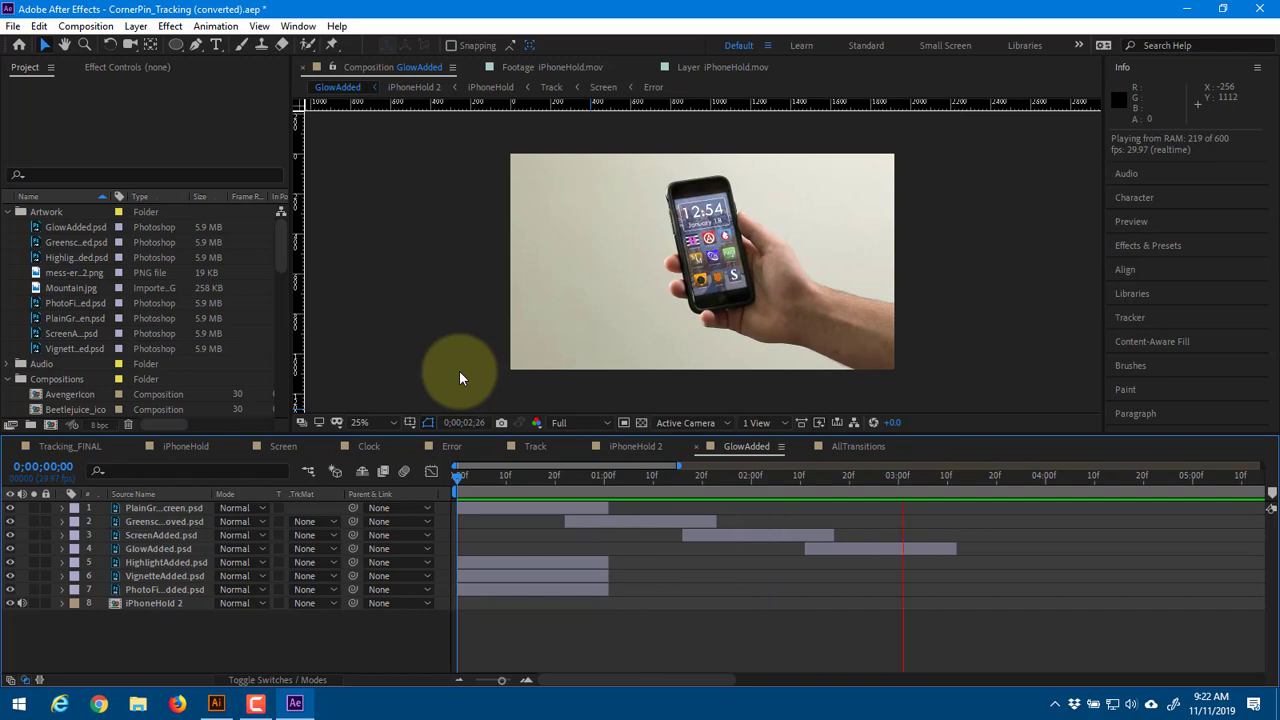
pyautogui.press('space')
pyautogui.moveTo(491, 483); pyautogui.dragTo(821, 541)
pyautogui.moveTo(837, 482); pyautogui.dragTo(908, 494)
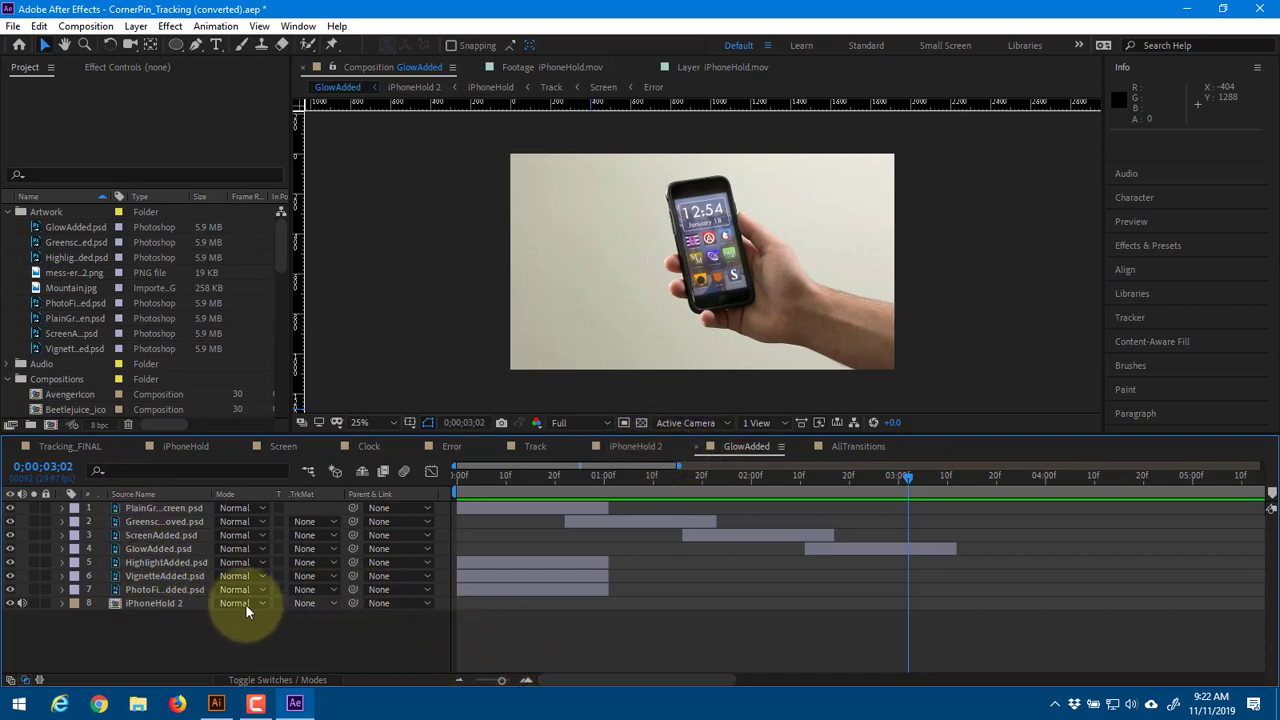
# Shift the iPhoneHold 2 layer earlier so it starts right after the GlowAdded.psd layer ends, and preview it
pyautogui.click(466, 681)
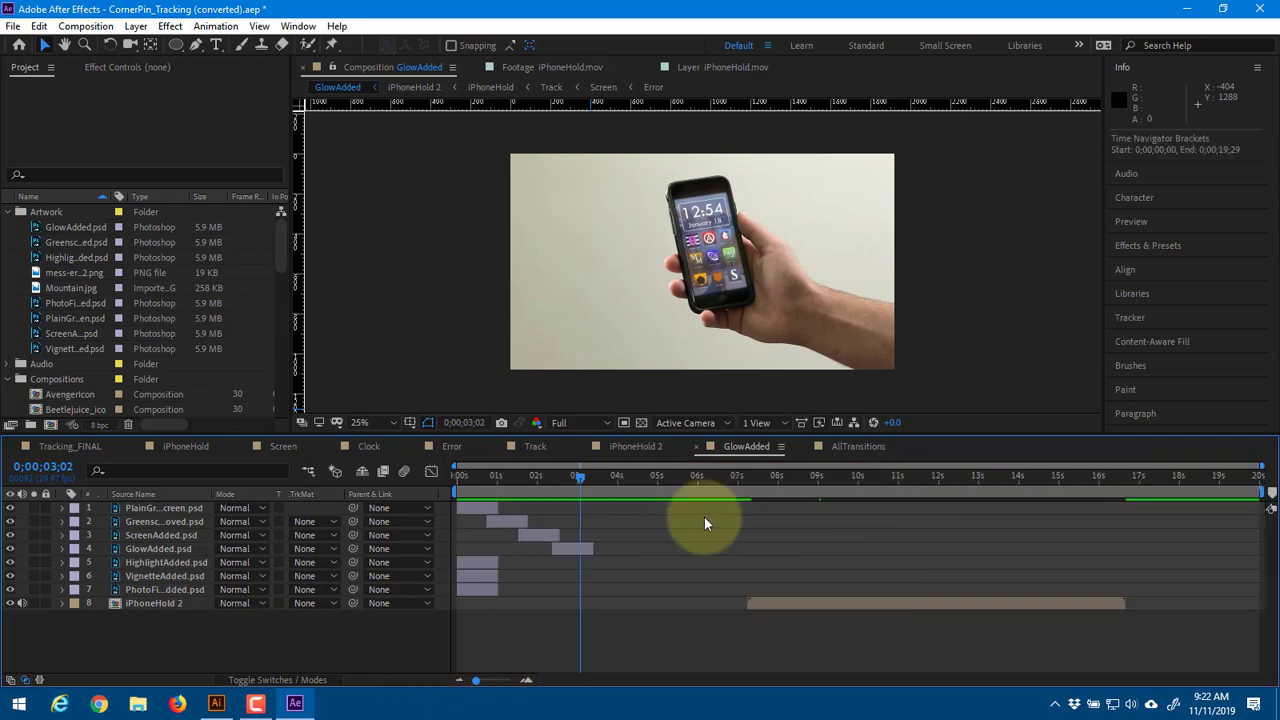
pyautogui.moveTo(778, 605); pyautogui.dragTo(626, 603)
pyautogui.press('space')
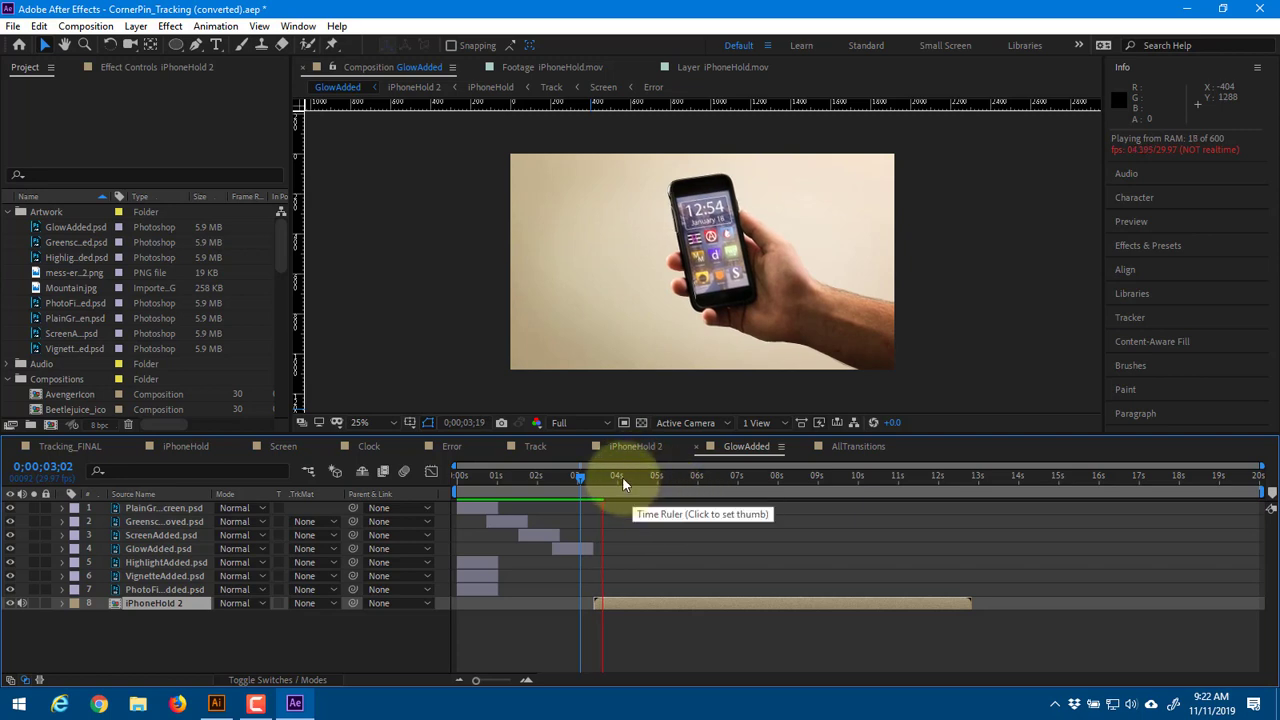
# Scrub GlowAdded through 0;00;05;09 and 0;00;09;16, then back to 0;00;08;27, to review the phone screen's changes
pyautogui.moveTo(622, 476); pyautogui.dragTo(670, 478)
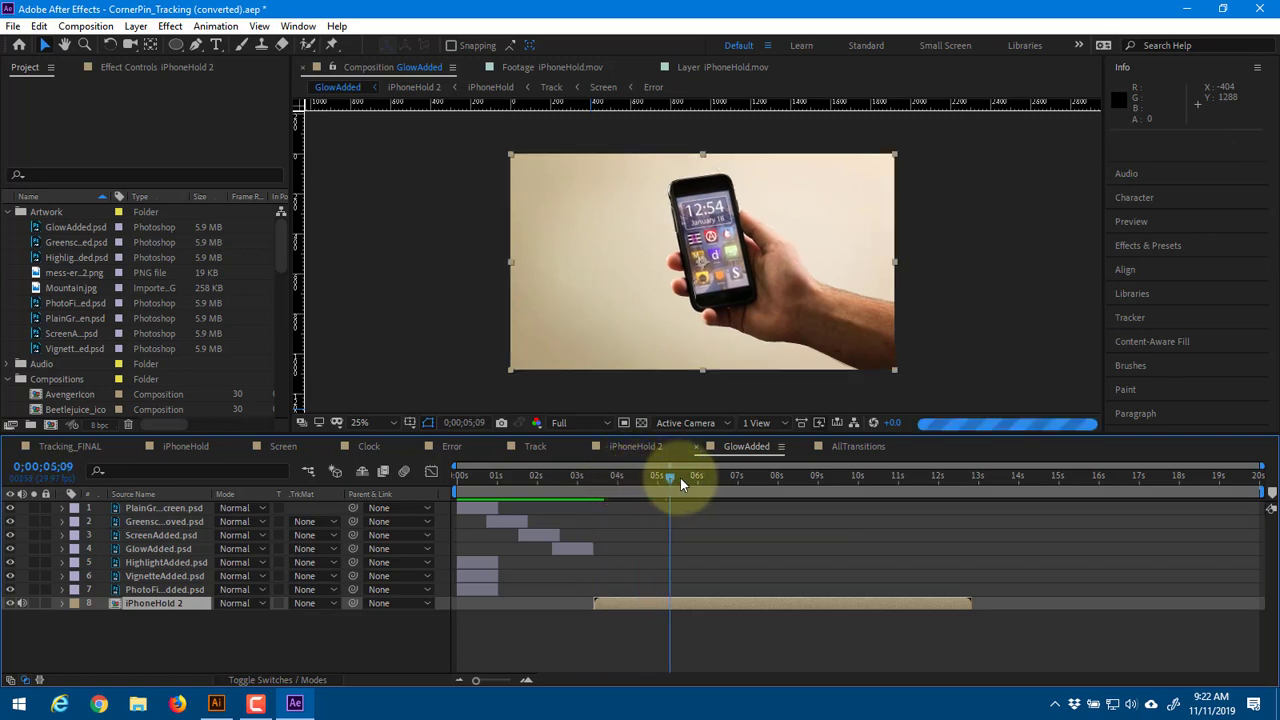
pyautogui.click(839, 476)
pyautogui.click(903, 478)
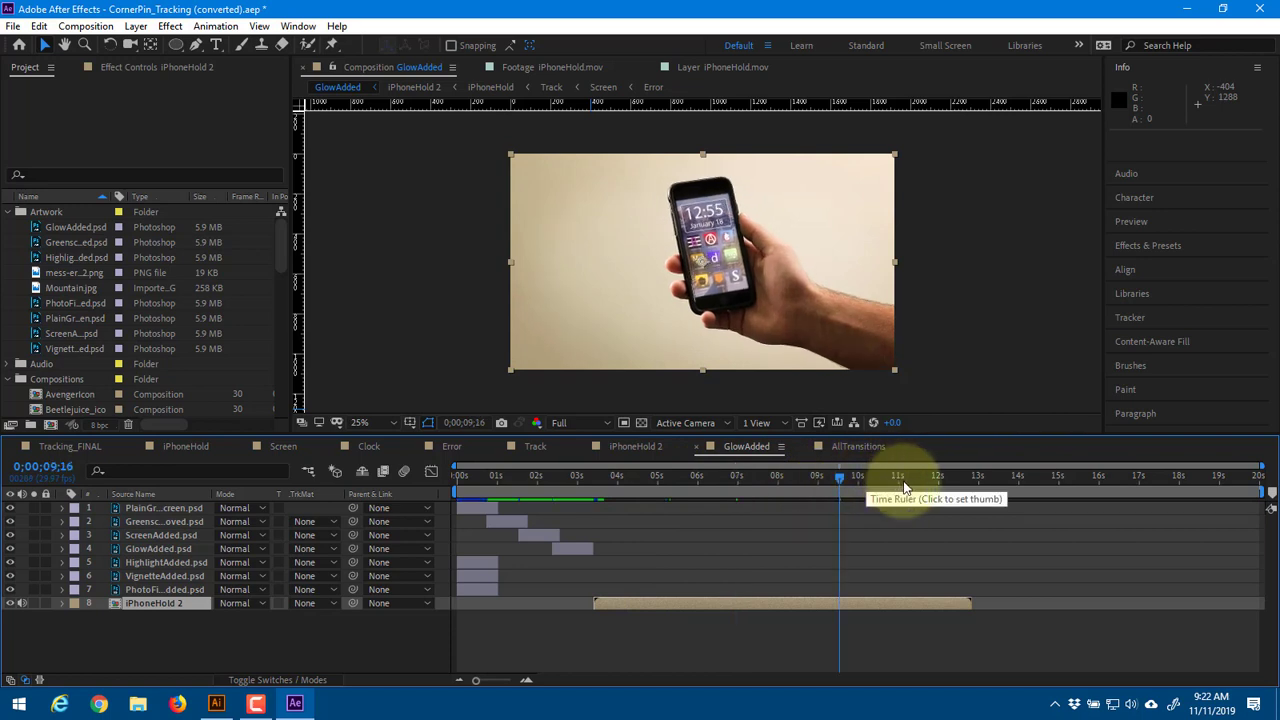
pyautogui.click(815, 478)
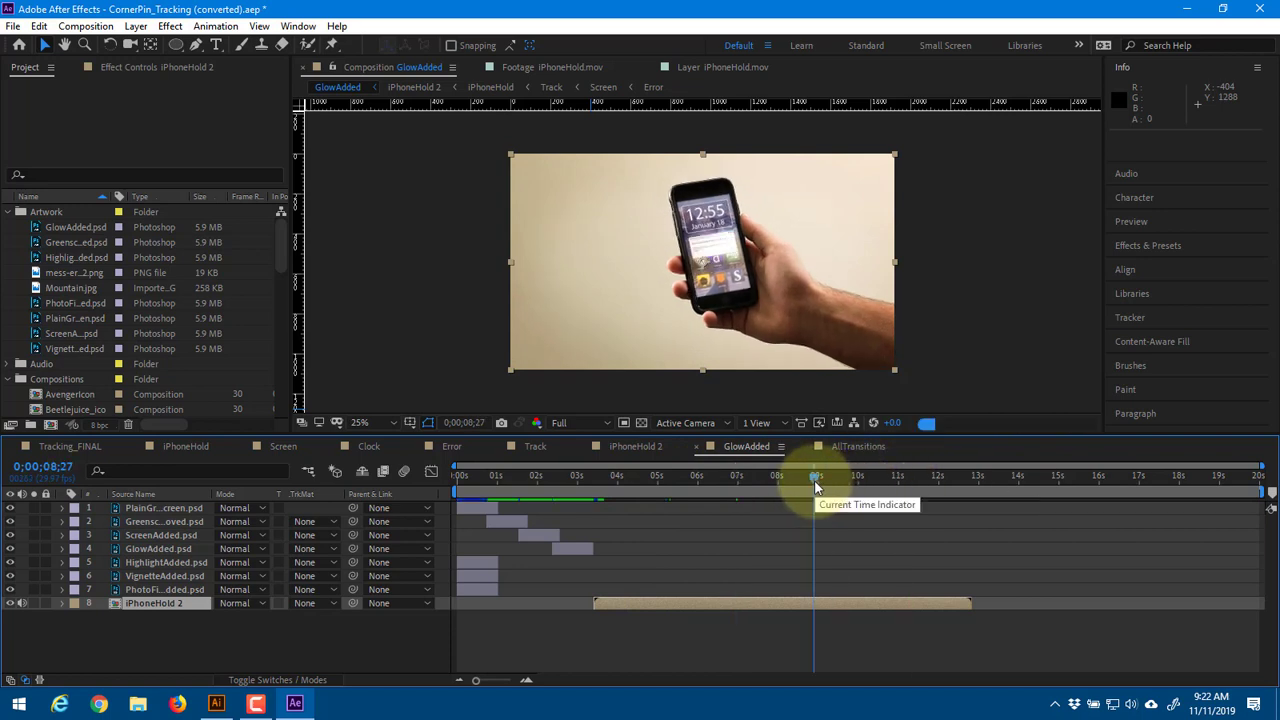
# Inspect the pop-up message on the tracked phone screen at 0;00;11;03 at 100% magnification
pyautogui.press('.')
pyautogui.moveTo(816, 470); pyautogui.dragTo(902, 484)
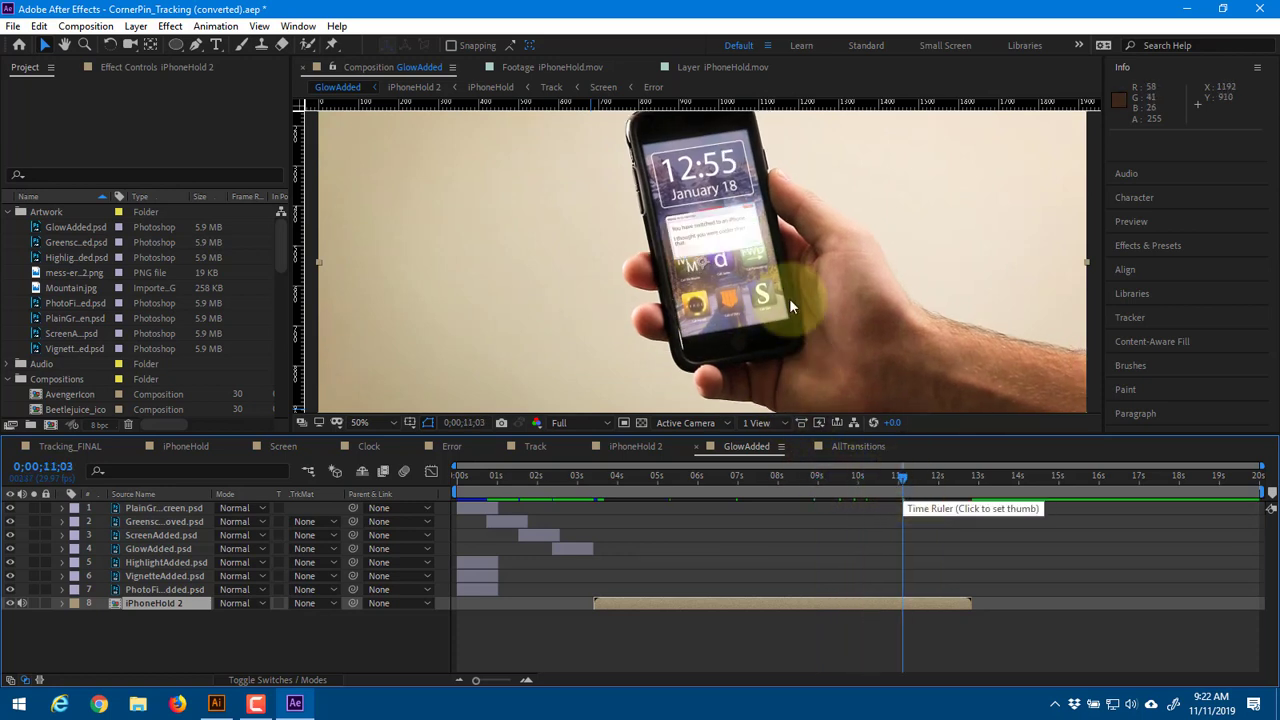
pyautogui.scroll(1, 705, 237)
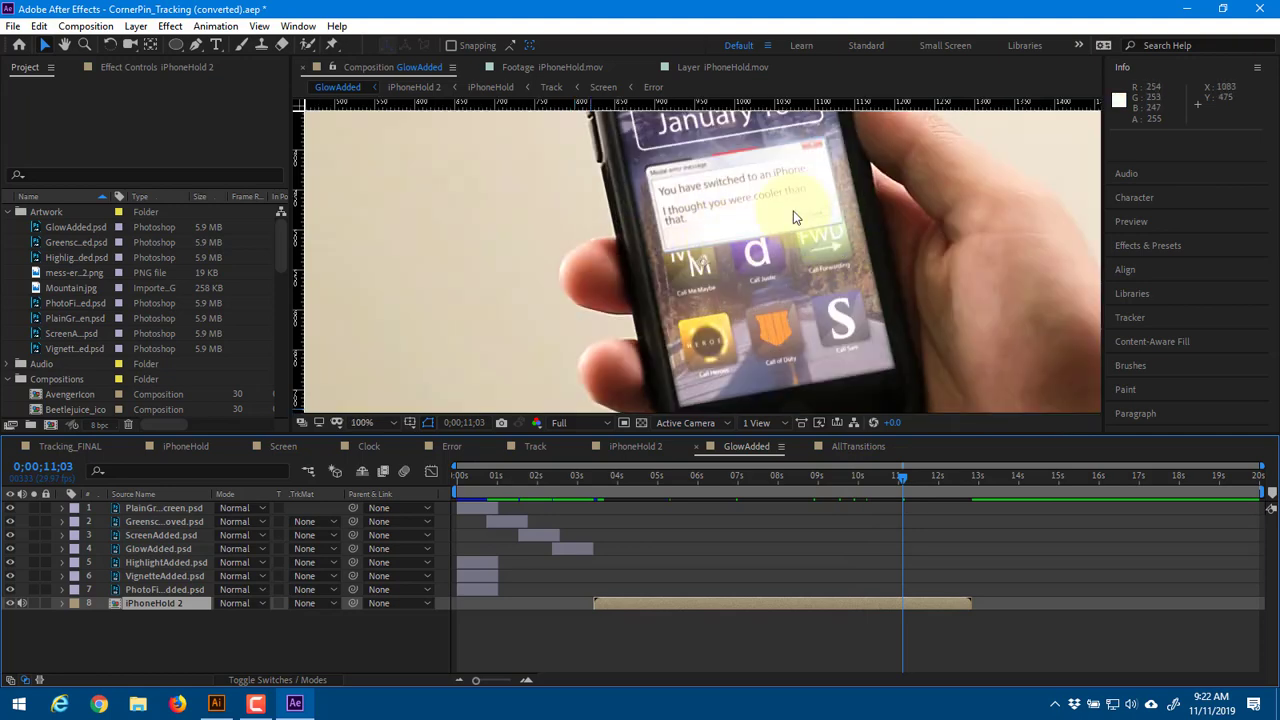
pyautogui.press('space')
pyautogui.moveTo(754, 215); pyautogui.dragTo(721, 219)
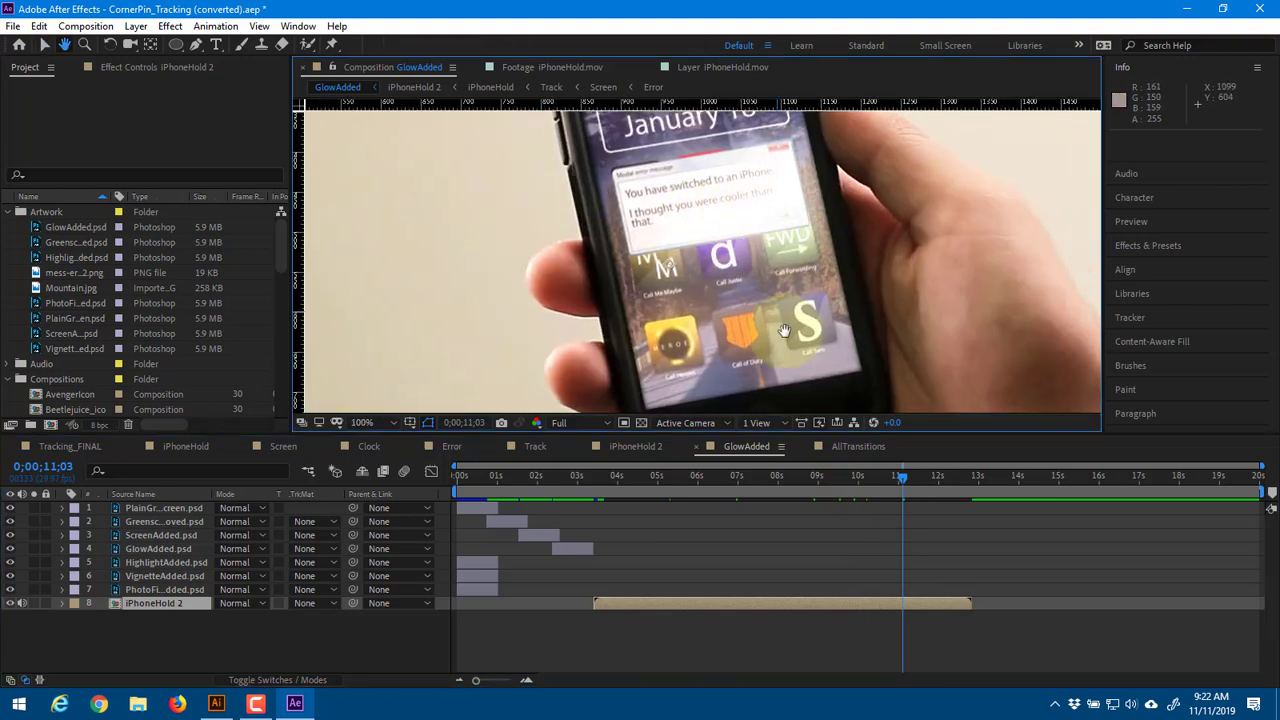
pyautogui.scroll(-1, 793, 312)
# Review the rest of the phone shot past 0;00;12;07, return to 0;00;06;02, and deselect the layer with the whole frame in view
pyautogui.click(913, 478)
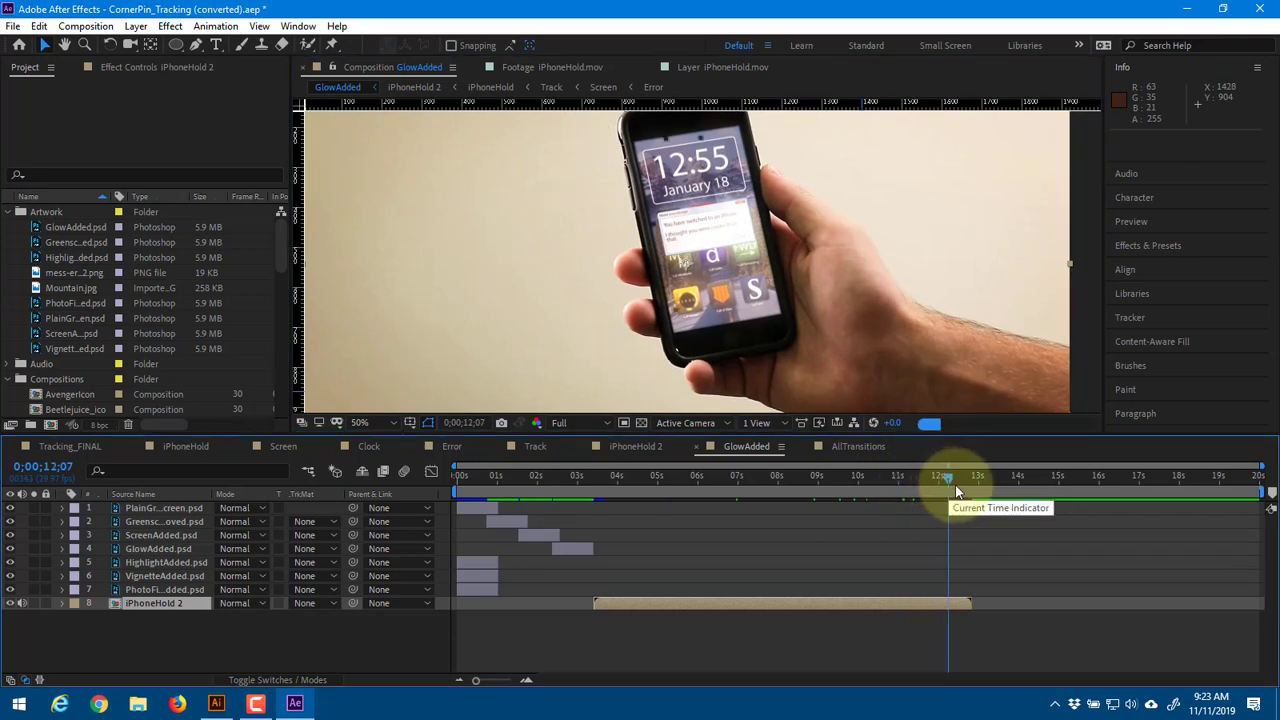
pyautogui.click(967, 489)
pyautogui.moveTo(967, 489); pyautogui.dragTo(694, 479)
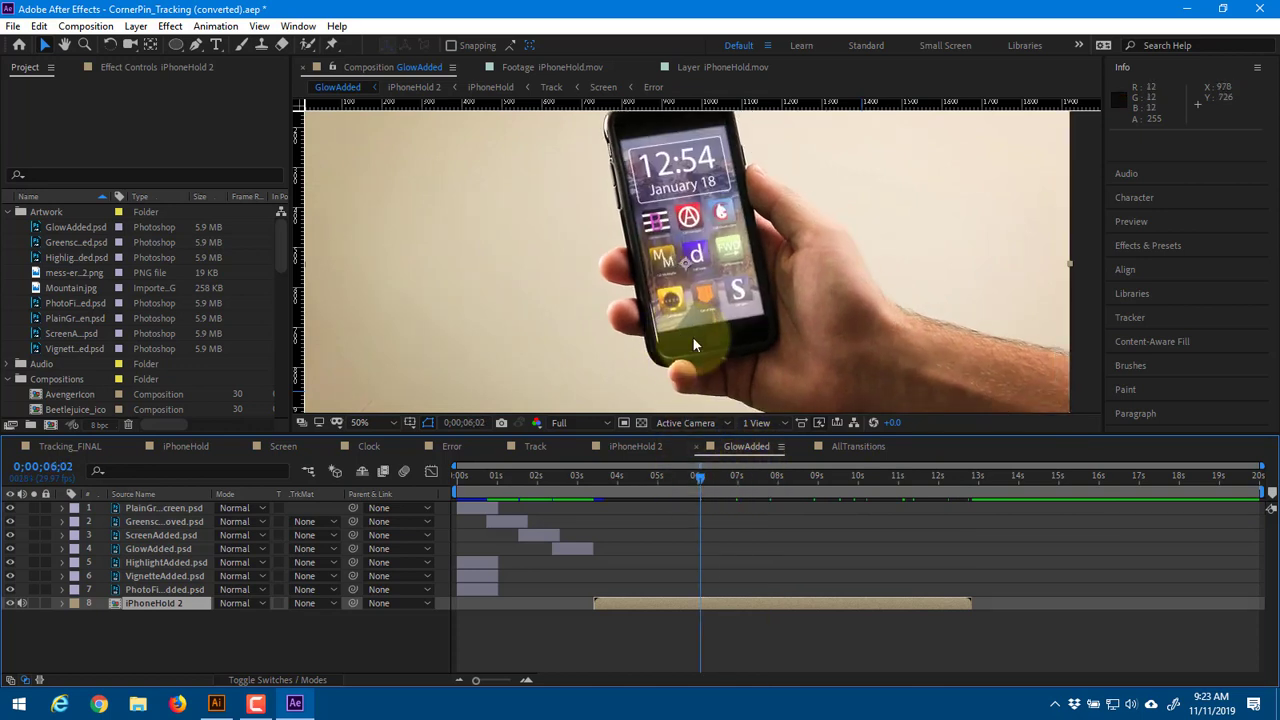
pyautogui.scroll(-2, 692, 336)
pyautogui.click(992, 294)
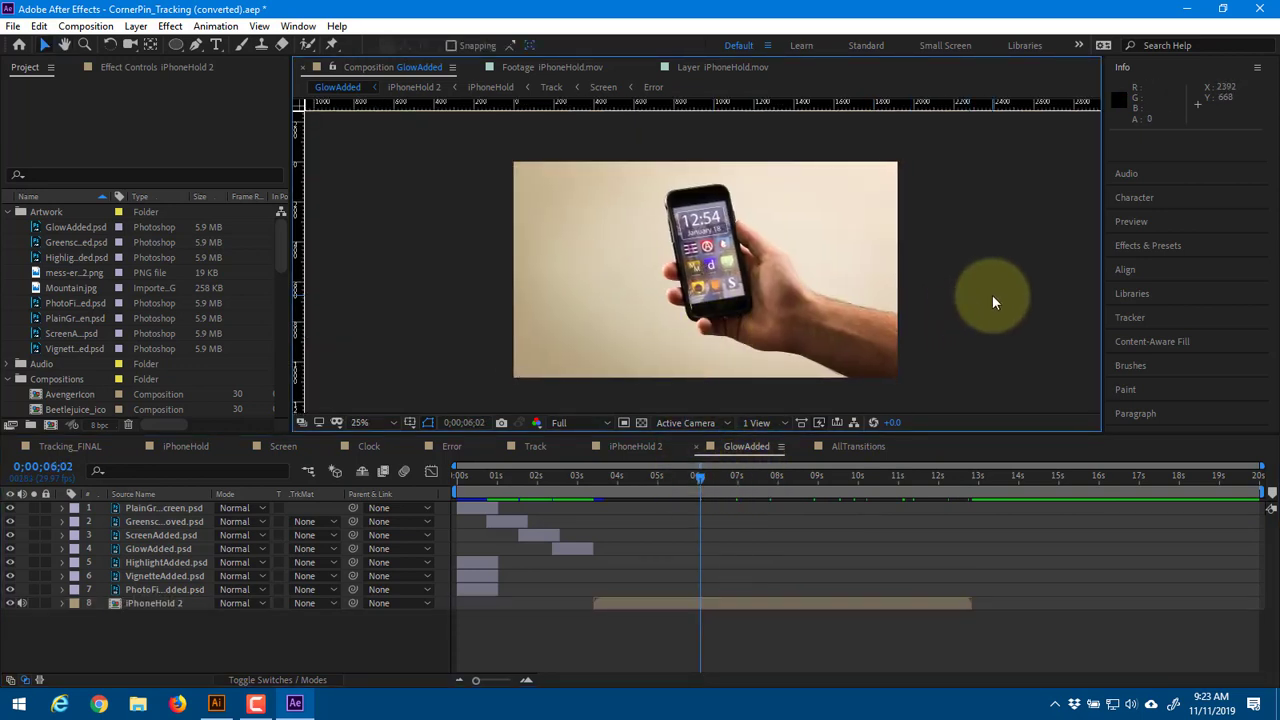
# Close the CornerPin_Tracking project without saving its changes
pyautogui.hotkey('ctrl', 'shift', 's')
pyautogui.click(782, 450)
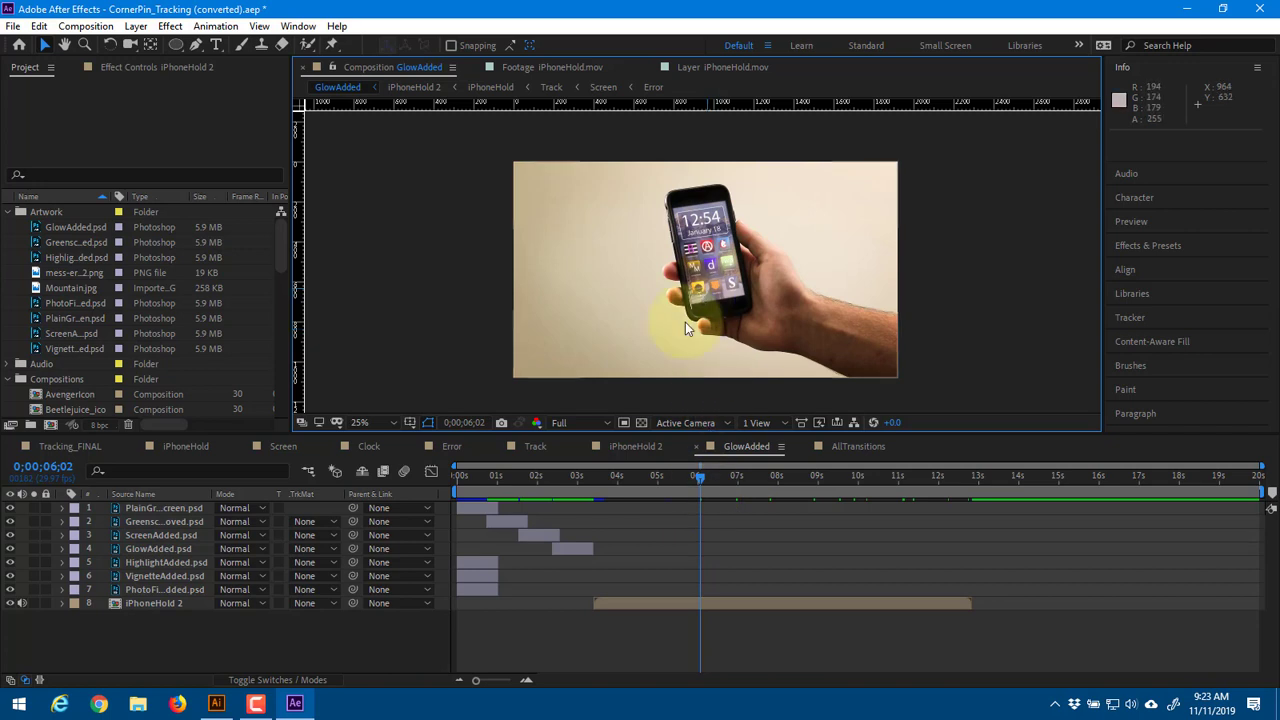
pyautogui.click(13, 26)
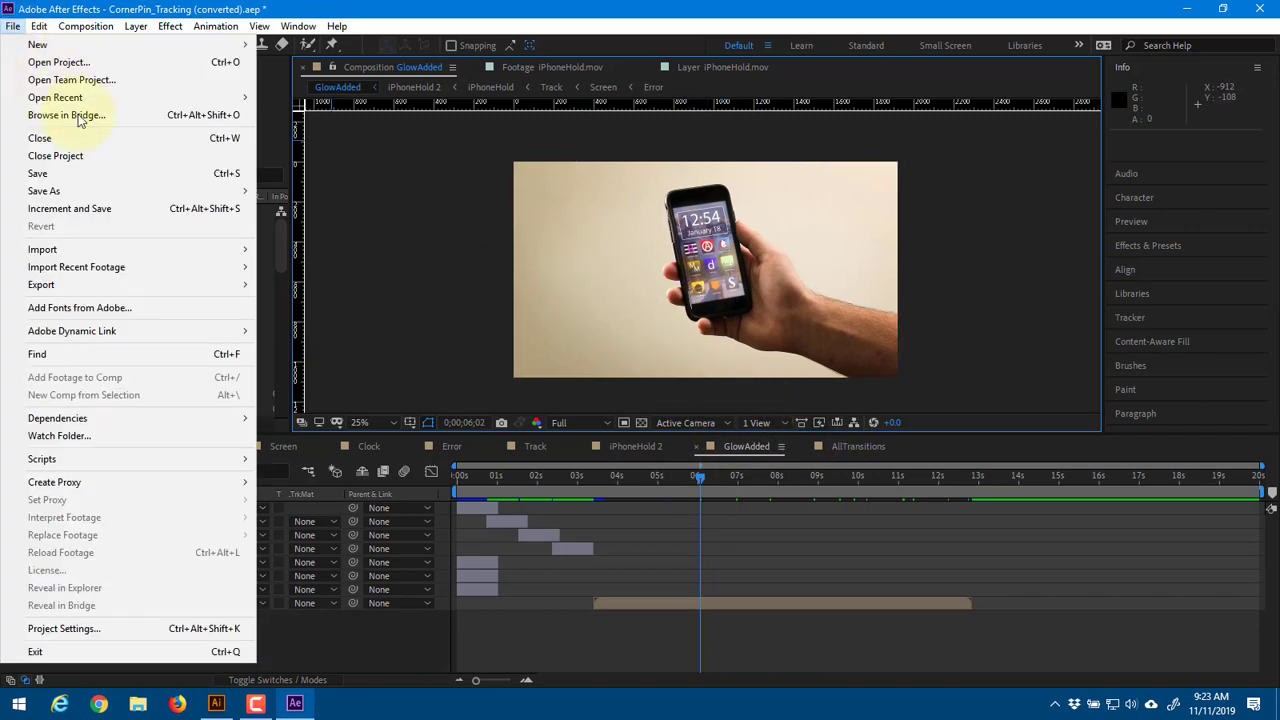
pyautogui.click(118, 156)
pyautogui.click(670, 376)
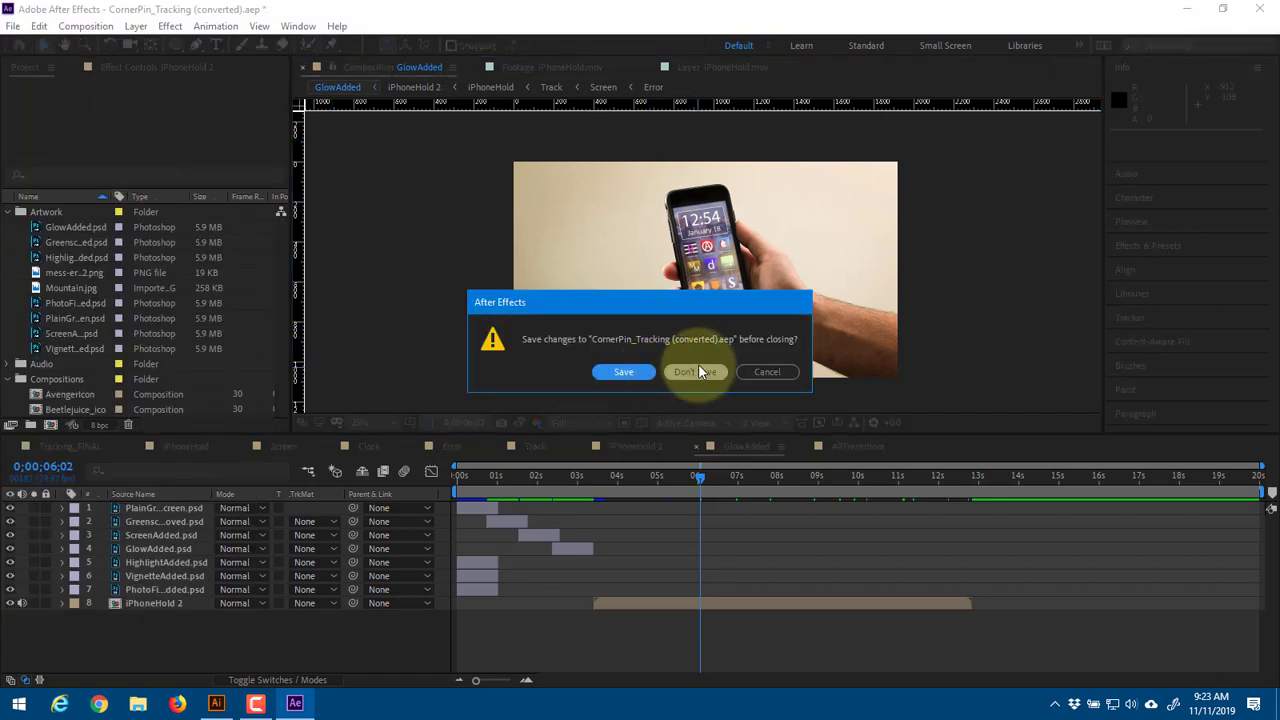